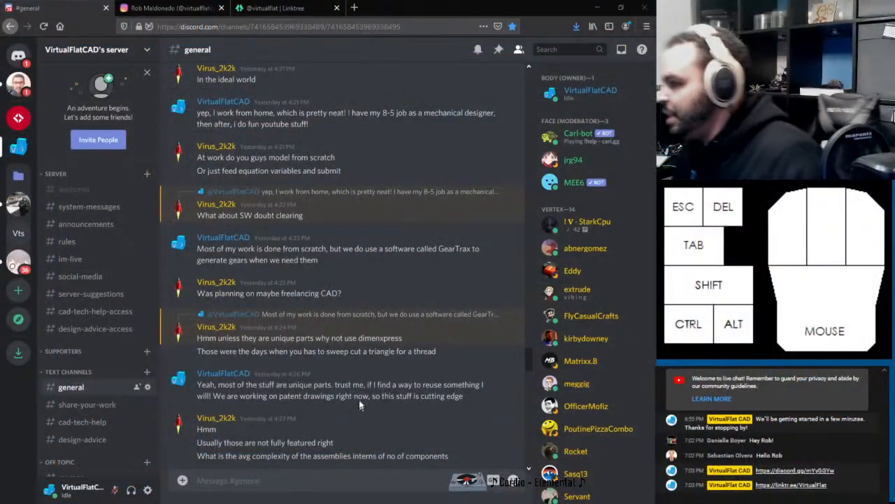
Step: Look back through the general channel's messages for the Pi Day Spirograph screenshot, view its original, and close it
scroll(364, 382, up, 15)
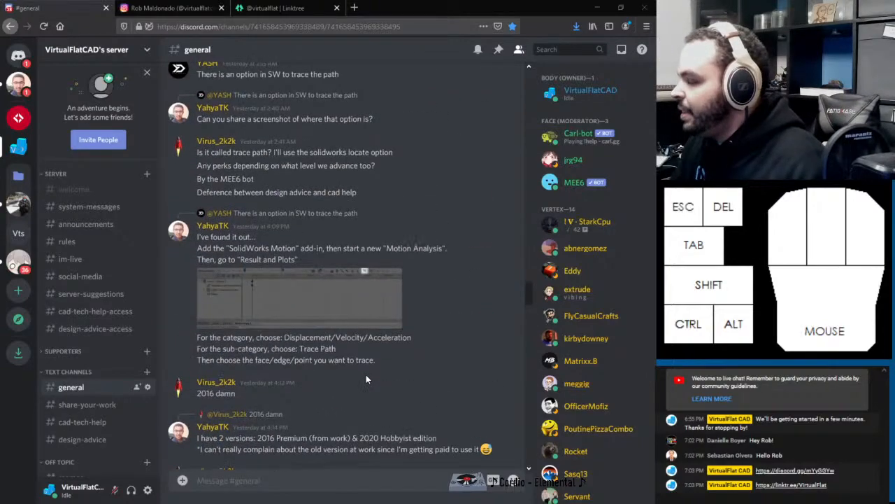
scroll(366, 379, up, 10)
click(204, 313)
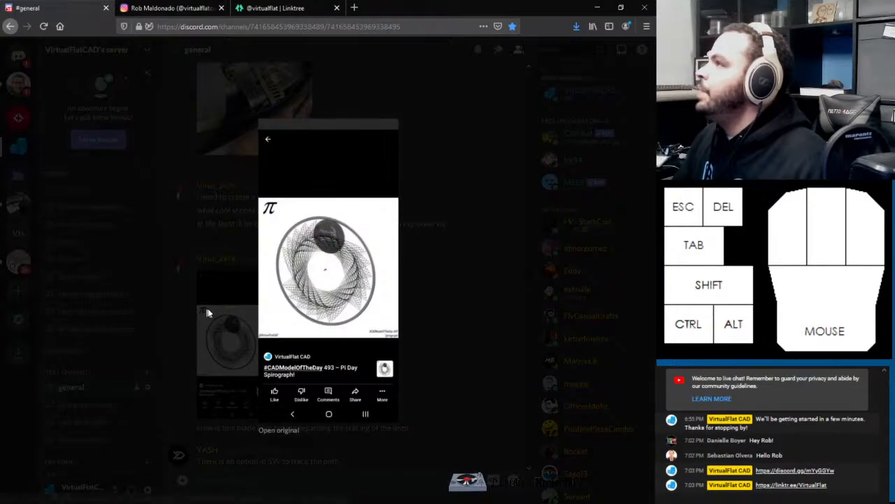
click(291, 431)
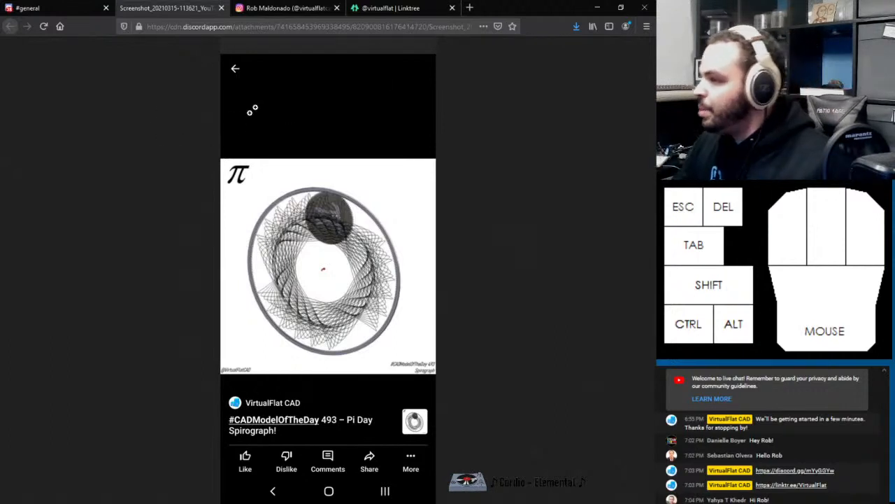
click(221, 8)
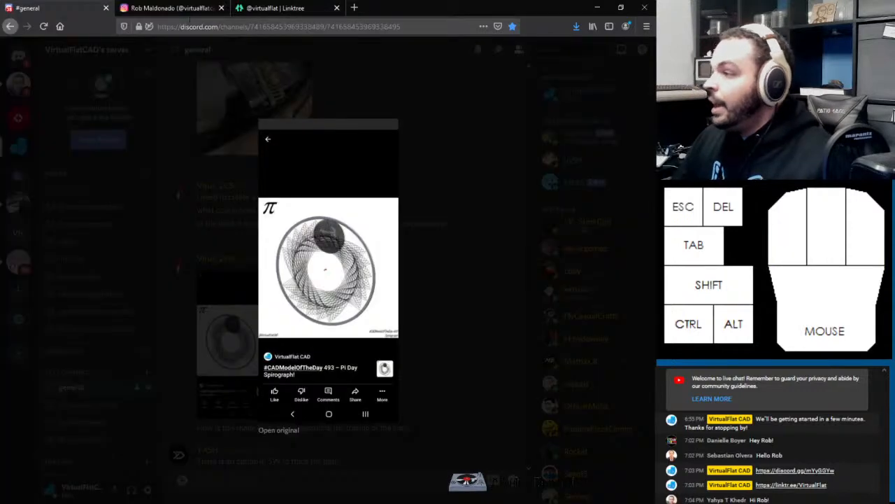
click(464, 286)
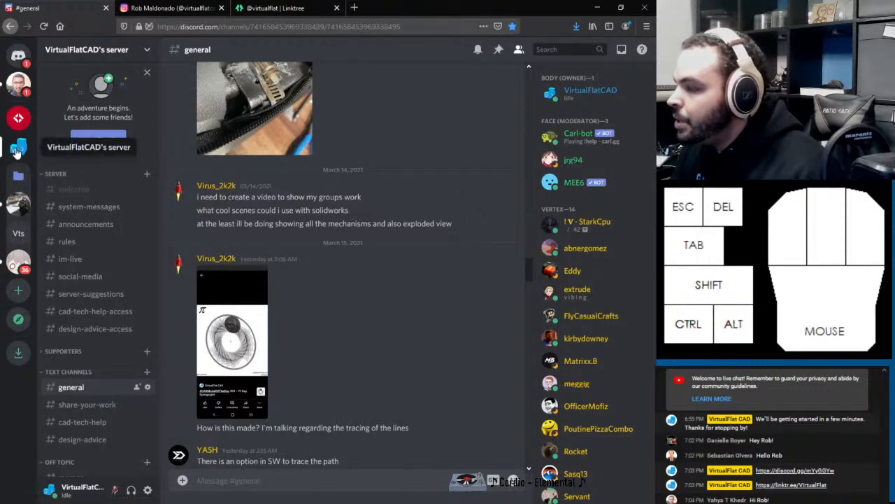
Step: Collapse the expanded server folder and open the share-your-work channel
scroll(300, 316, down, 3)
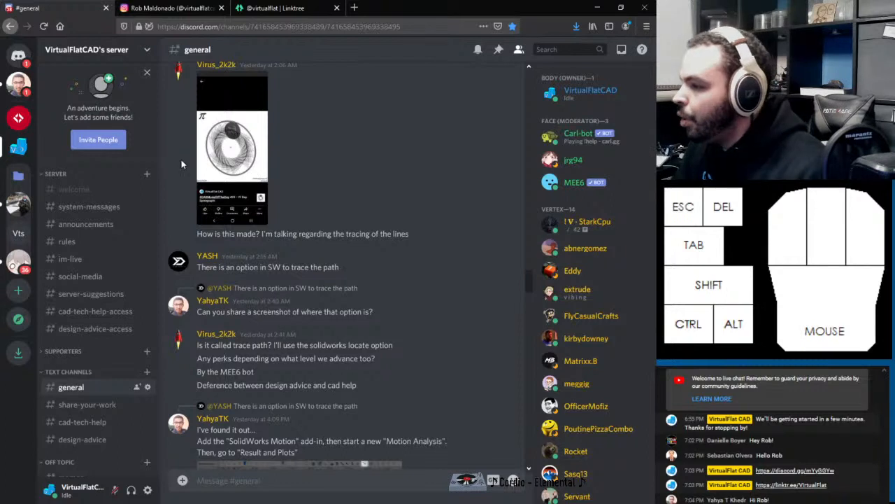
click(18, 175)
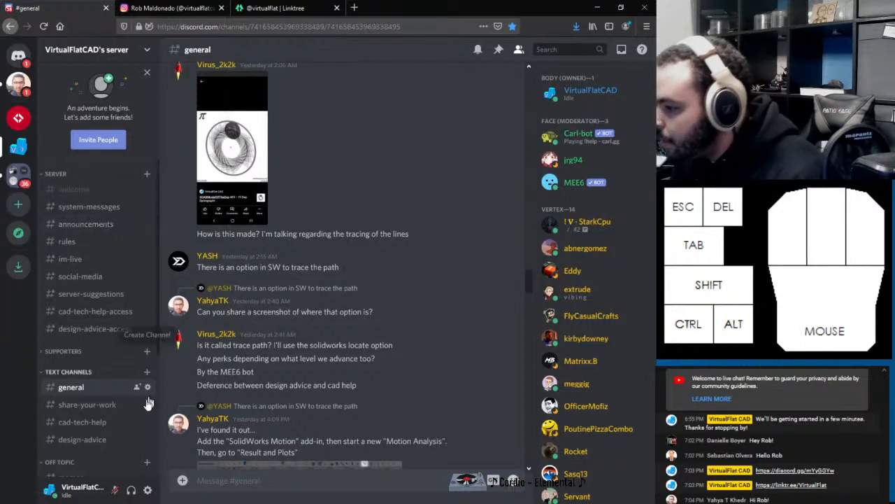
click(89, 405)
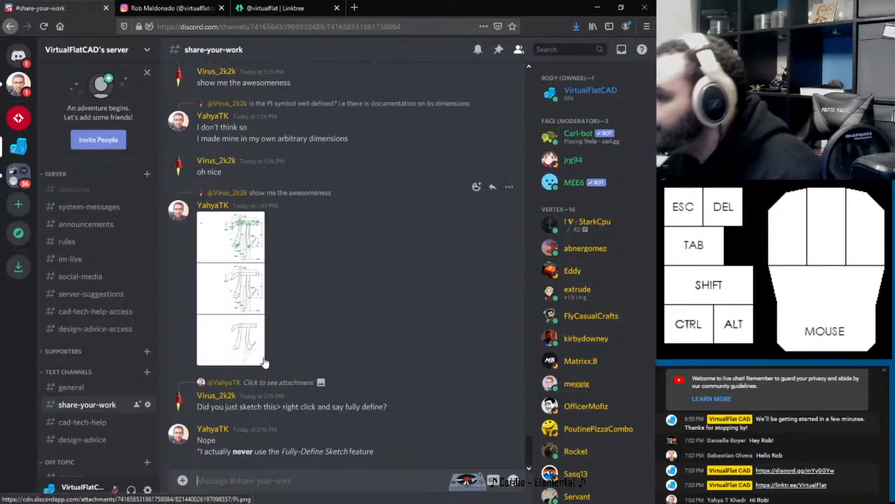
Step: Find the two pi symbol animations in the share-your-work history, view the second one enlarged, and close it
scroll(263, 358, up, 3)
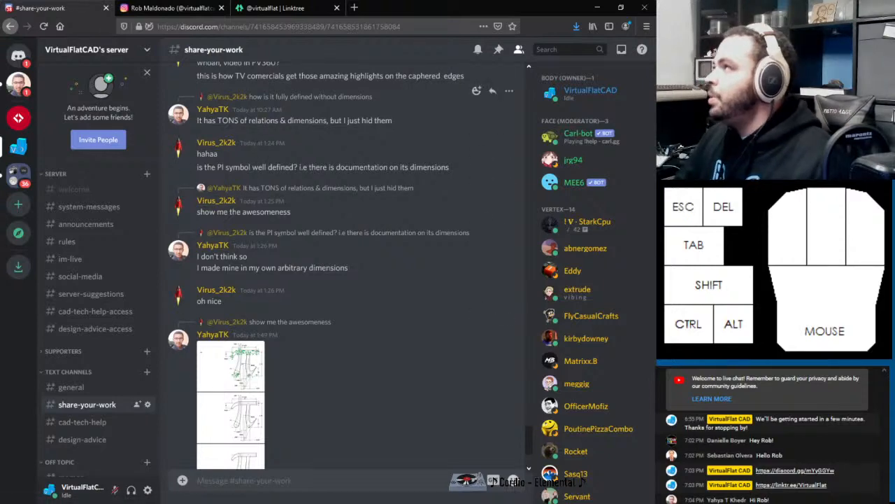
scroll(266, 171, up, 10)
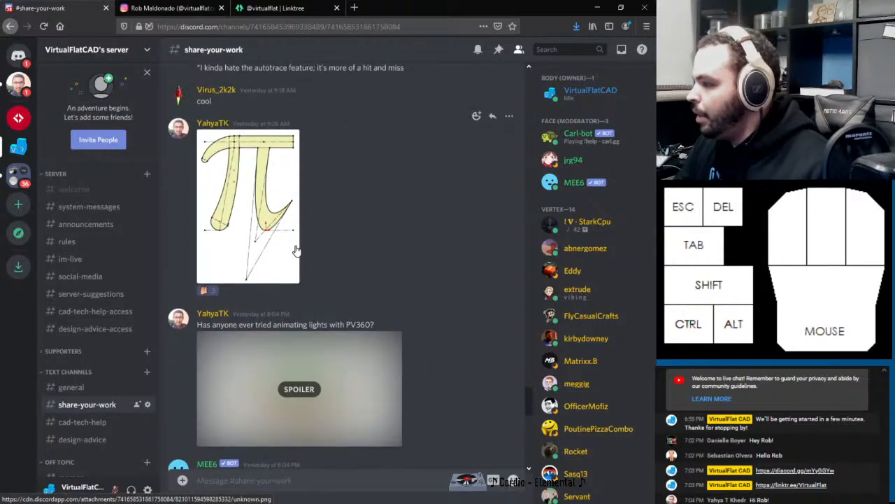
scroll(301, 255, up, 10)
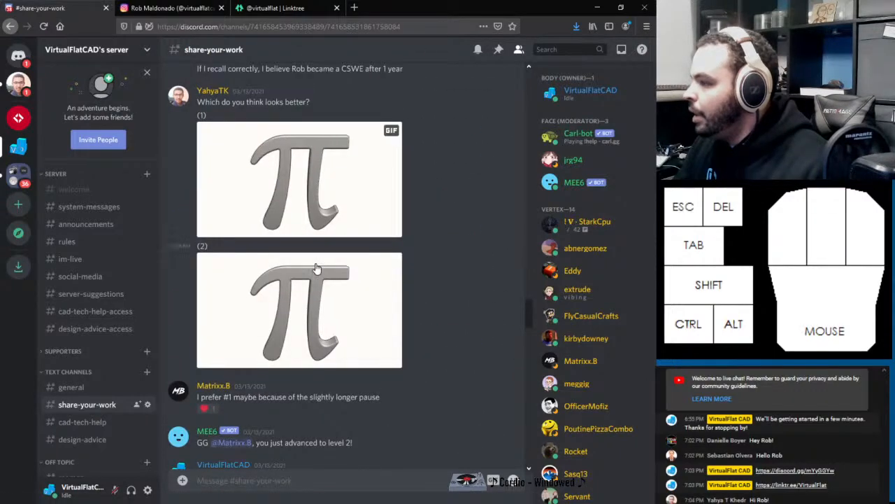
click(298, 291)
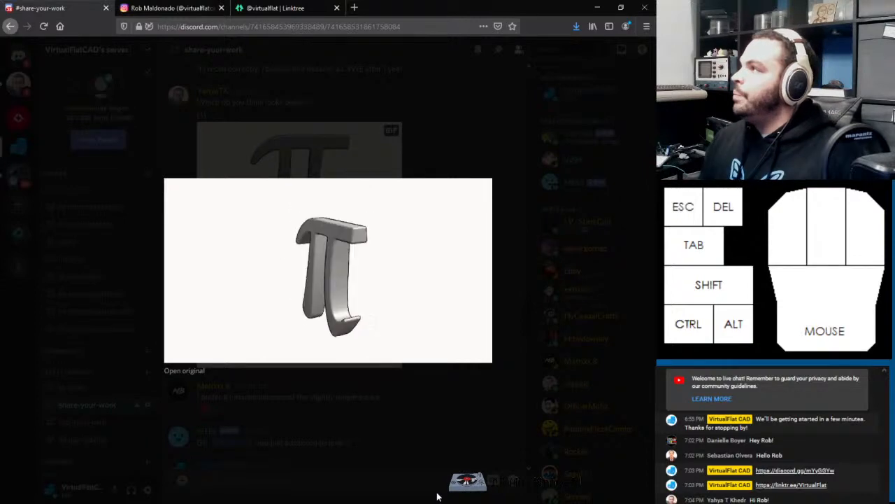
click(438, 450)
Step: Read on to the post about animating lights with PV360, reveal its spoiler animation, and view it enlarged
scroll(422, 372, down, 5)
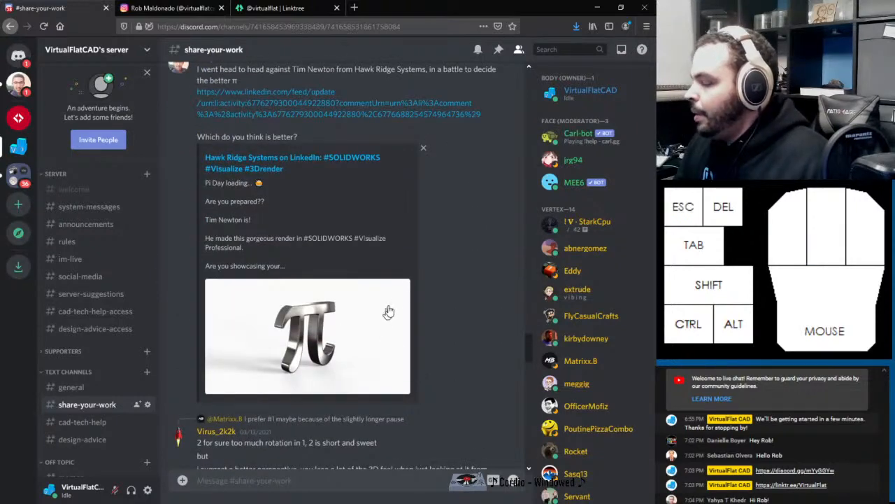
scroll(392, 304, down, 3)
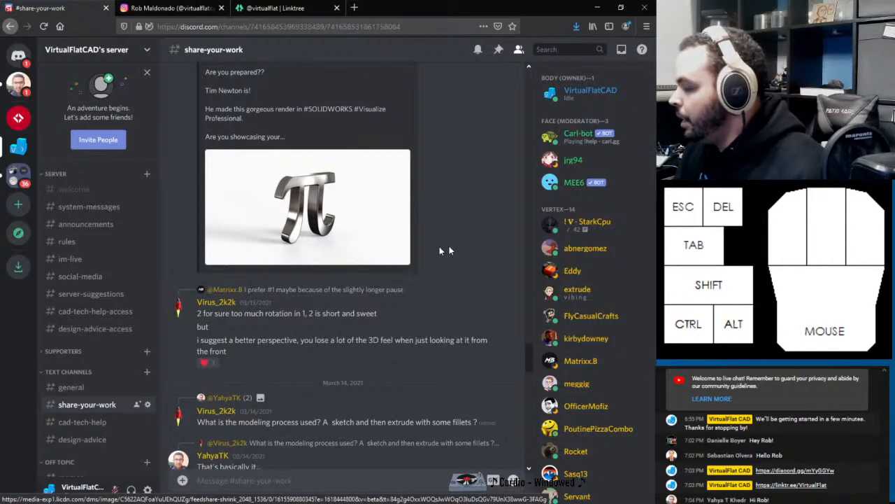
scroll(384, 275, down, 7)
scroll(383, 279, down, 3)
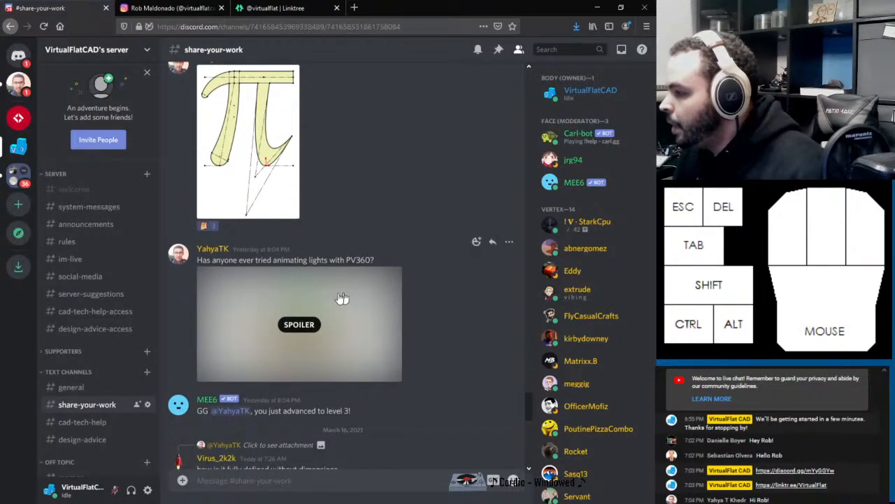
click(338, 299)
click(376, 316)
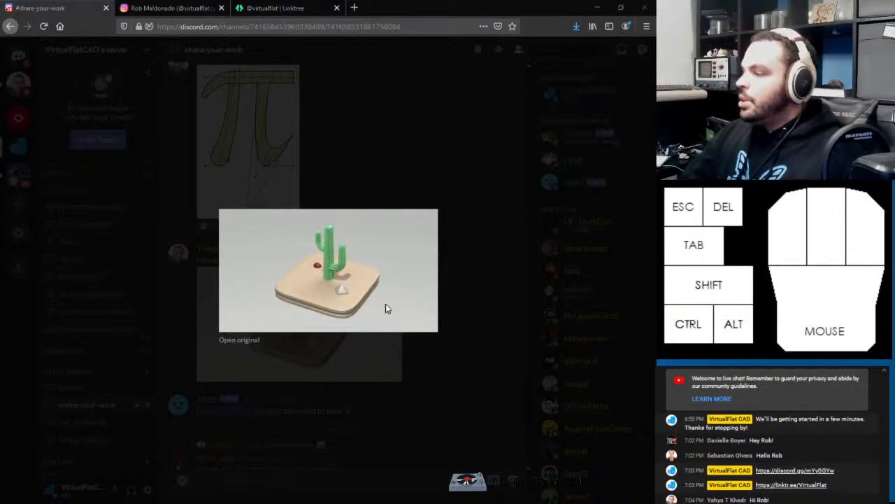
Step: View the original cactus animation in the browser magnified to 290%, and return to the channel messages
click(246, 342)
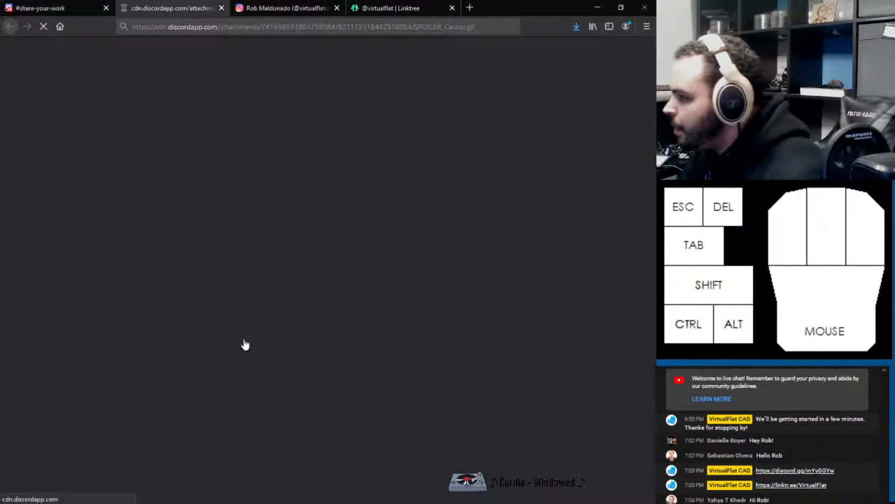
ctrl+scroll(314, 278, up, 8)
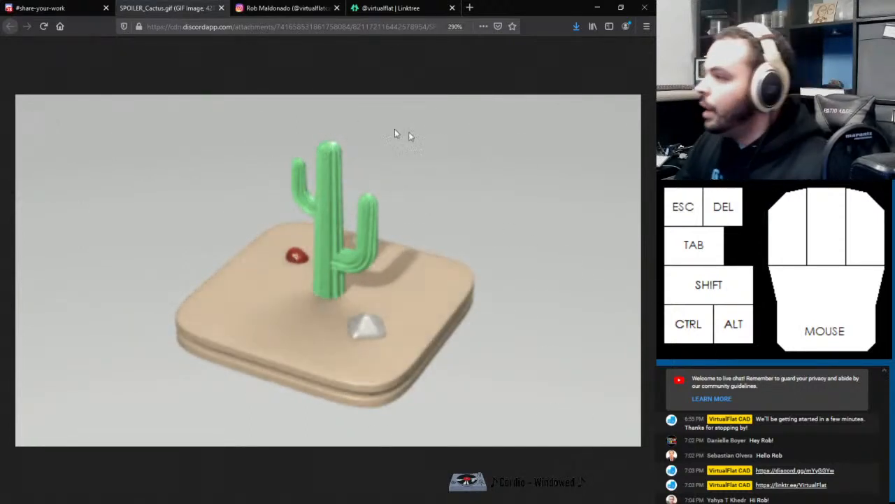
click(221, 7)
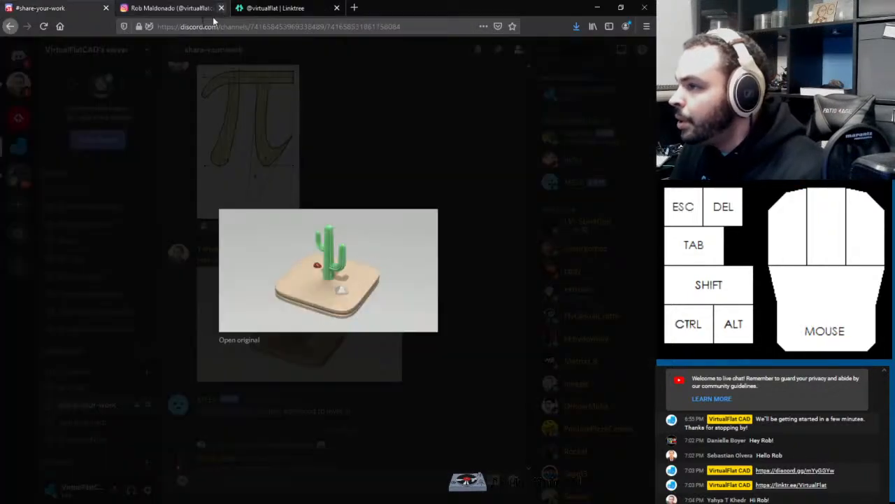
click(500, 408)
Step: Find the three-part pi sketch image among the newest messages and view its original, Pi.png, at full size
scroll(288, 342, down, 5)
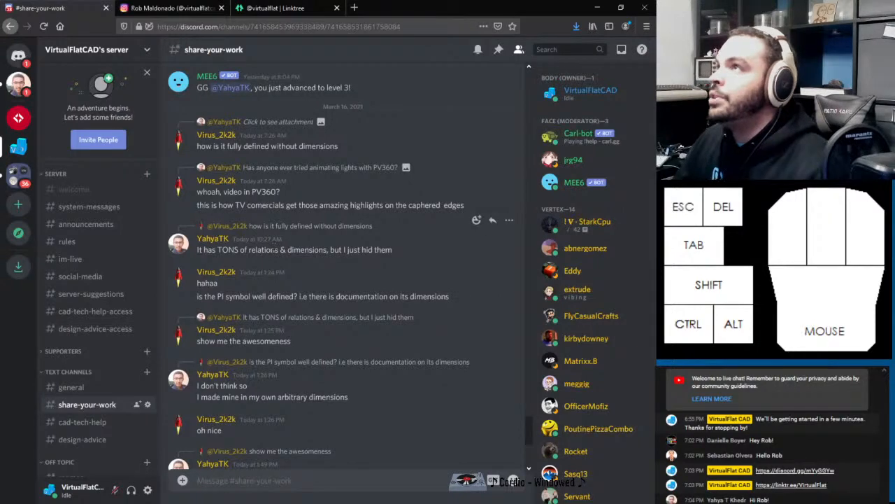
scroll(337, 266, down, 4)
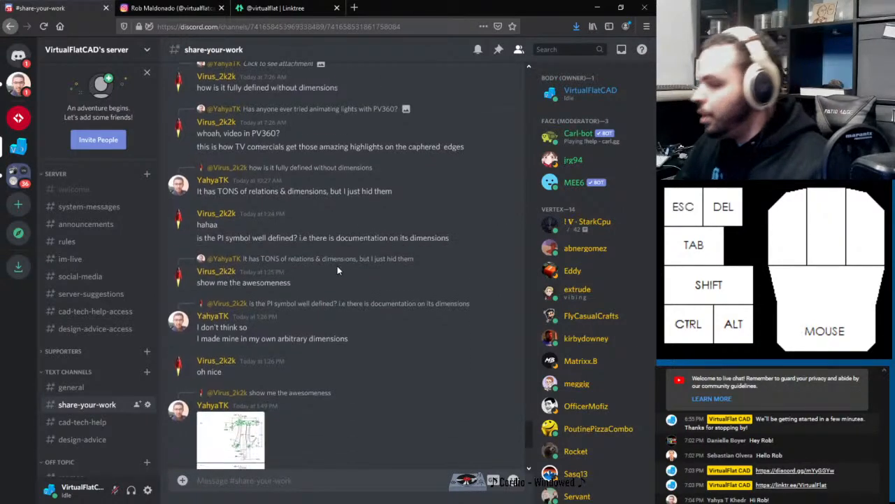
scroll(246, 259, down, 1)
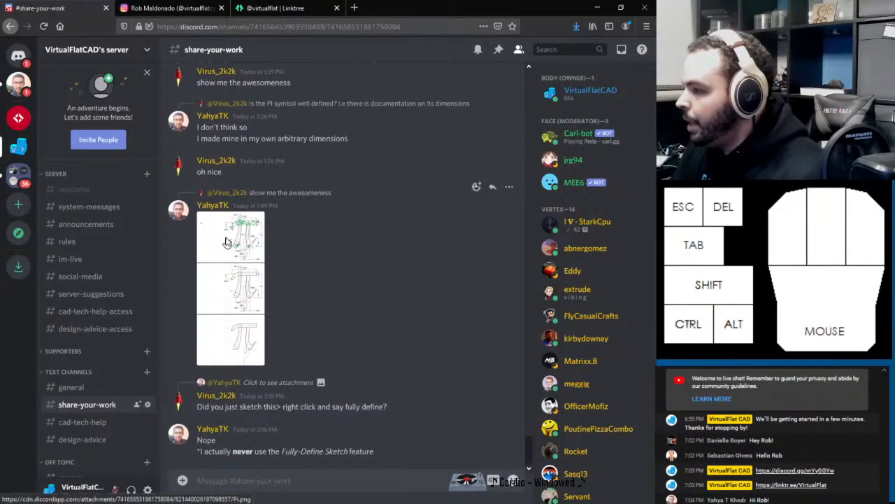
click(246, 259)
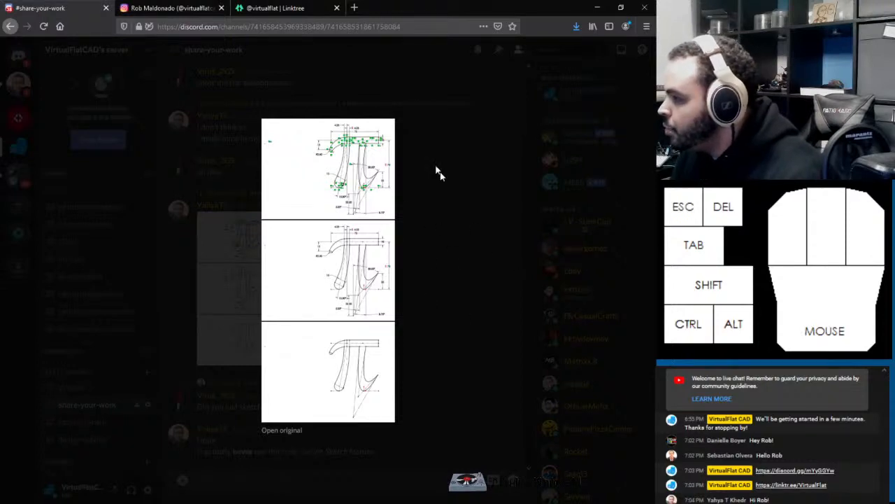
click(295, 434)
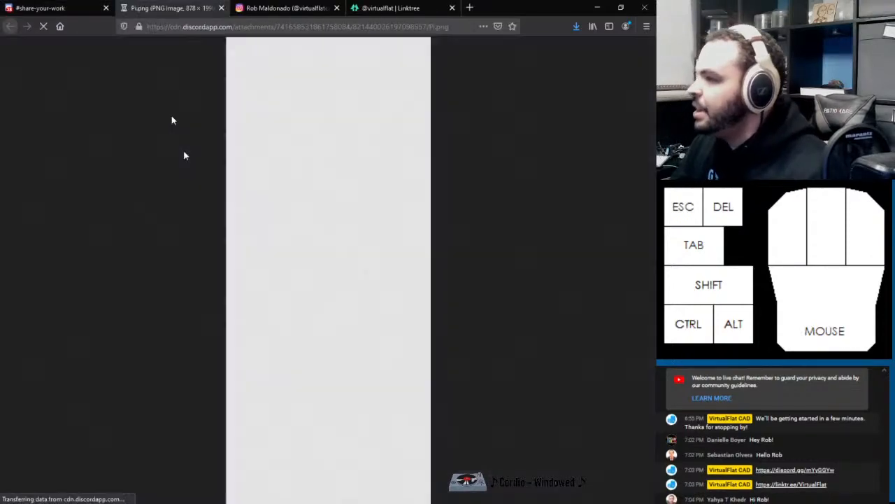
click(469, 151)
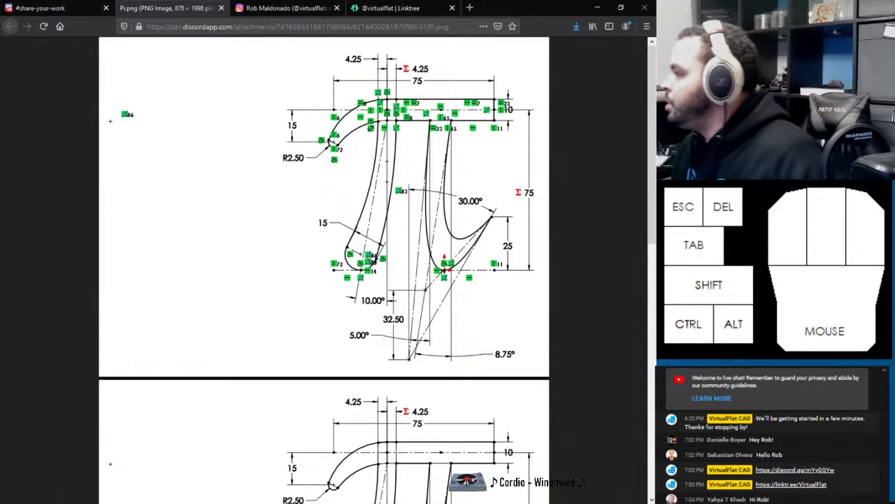
Step: Search the web for 3dconnexion in a new tab and preview the 3DX-700059 Spacemouse picture among the image results
click(470, 8)
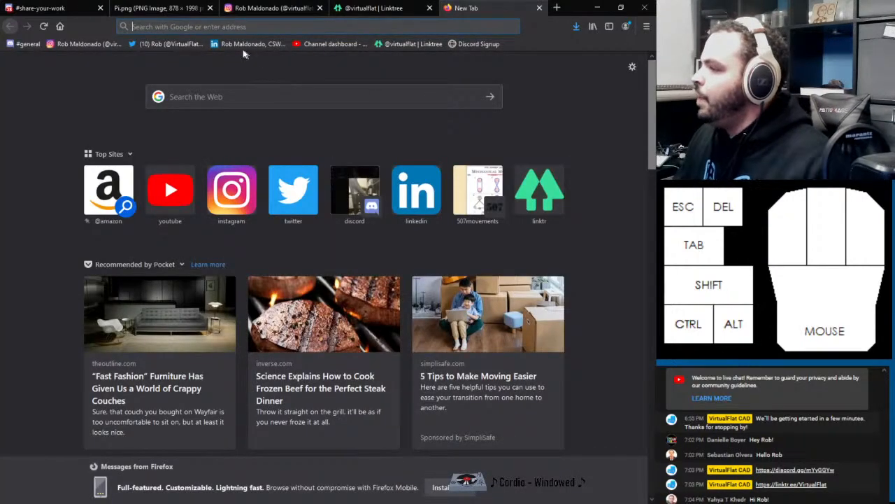
text(3)
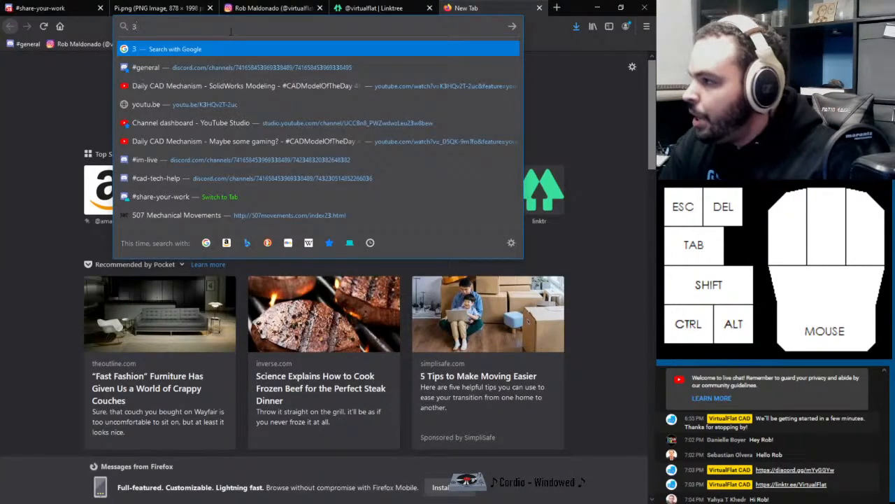
text(d con)
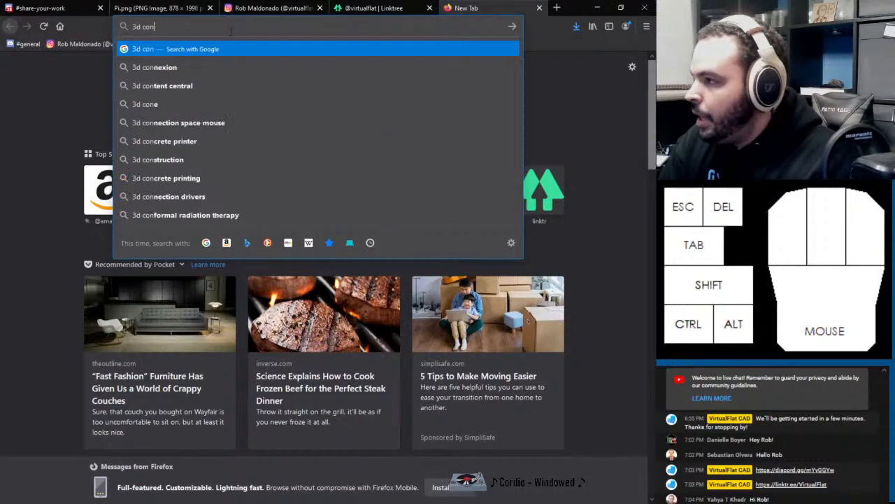
text(xx)
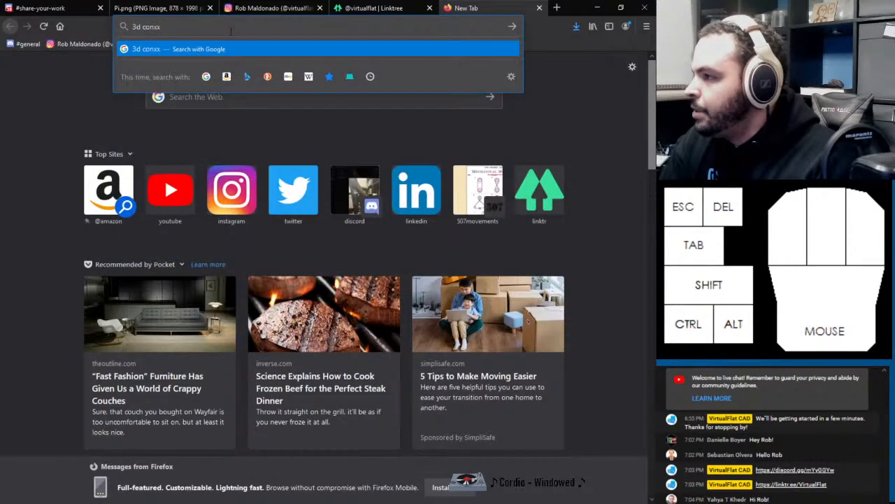
text(ion)
key(Return)
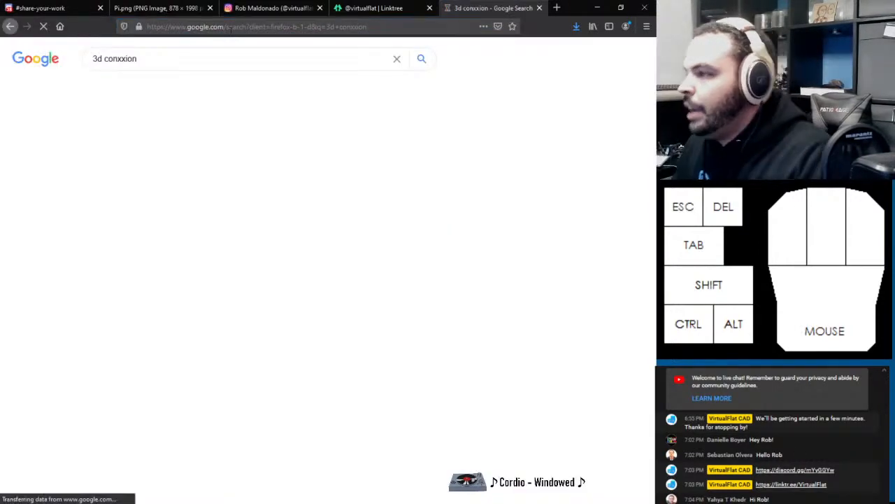
click(200, 130)
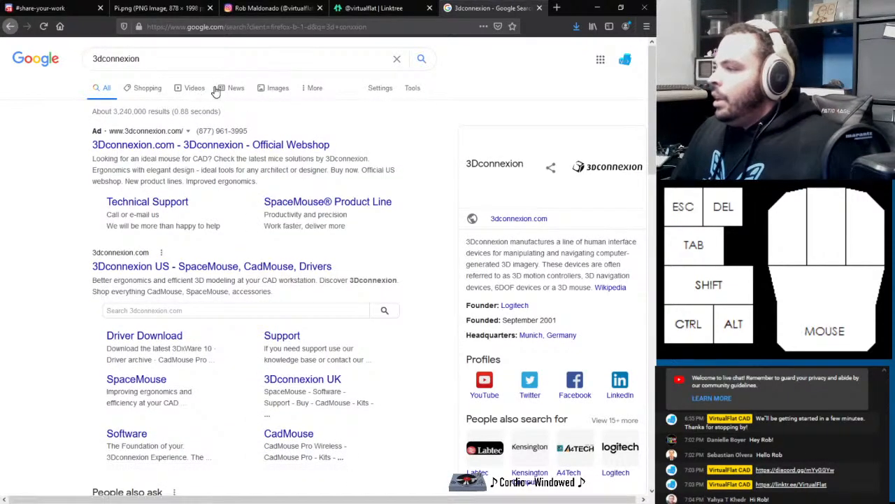
click(279, 89)
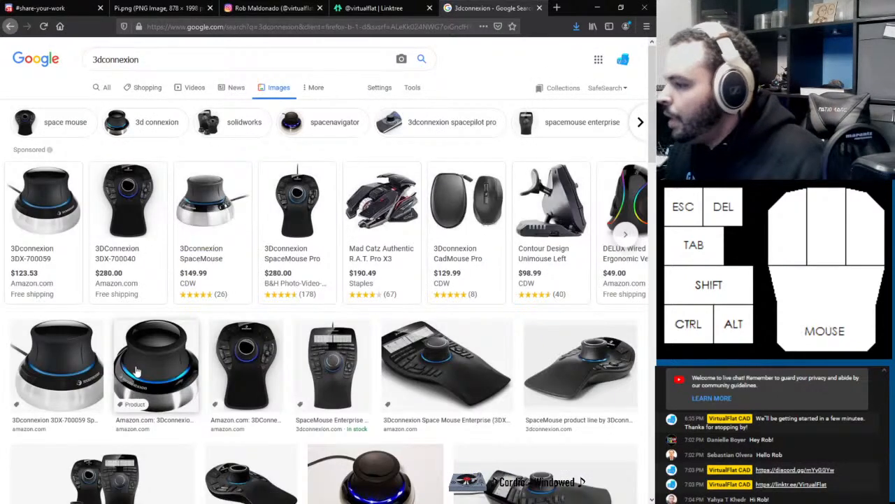
click(84, 364)
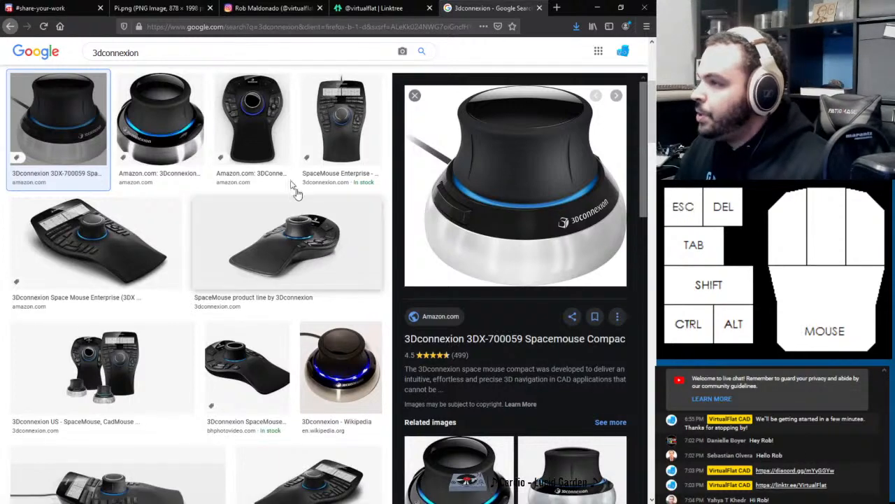
Step: Return to the Discord server, close the enlarged pi sketch image, and open the cad-tech-help channel
click(72, 10)
click(455, 336)
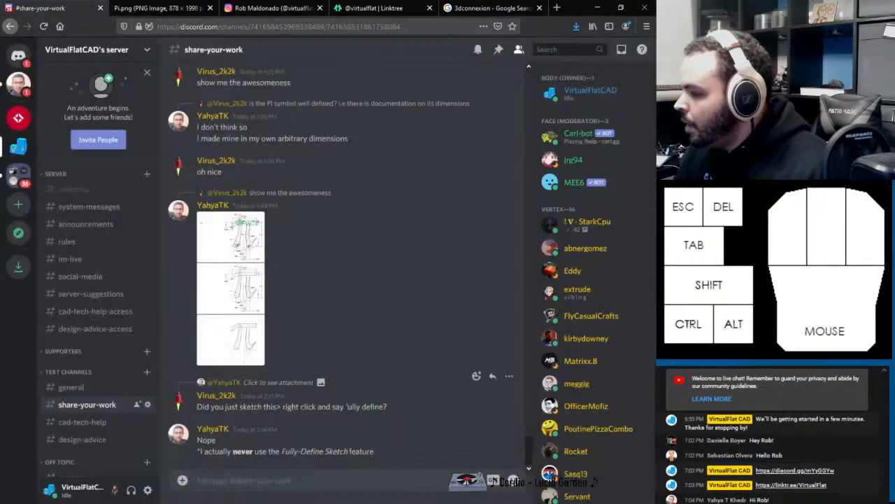
click(93, 426)
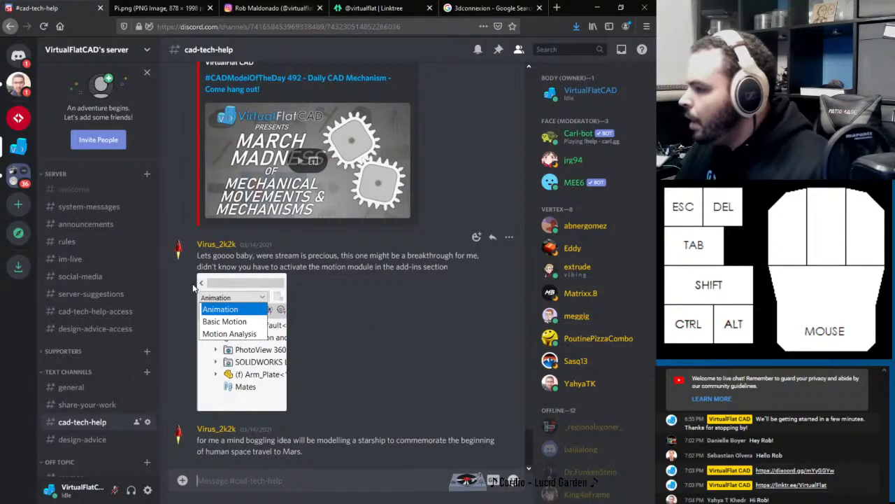
Step: Read the cad-tech-help post about activating the motion module in the add-ins, and enlarge its attached study-type screenshot
drag(449, 267, 199, 256)
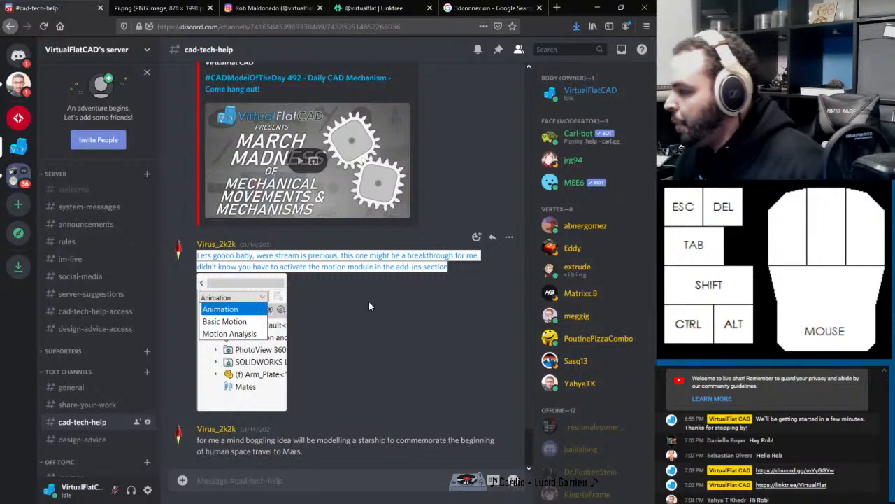
click(368, 286)
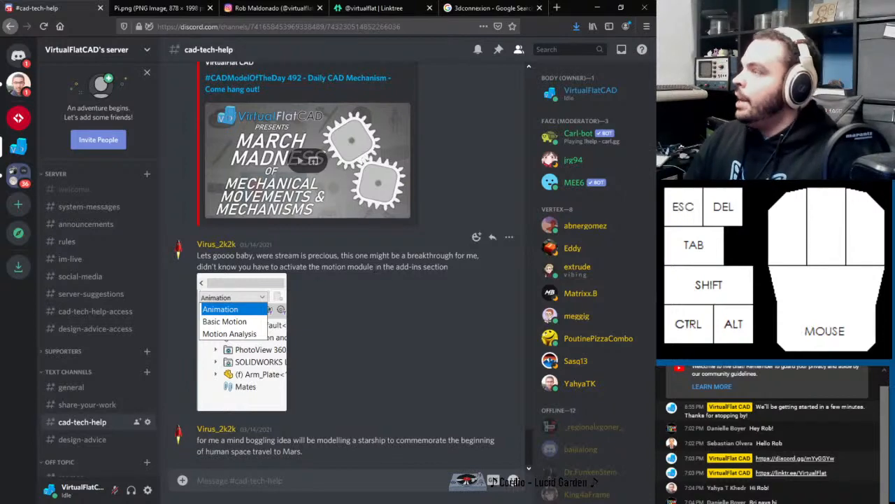
click(284, 363)
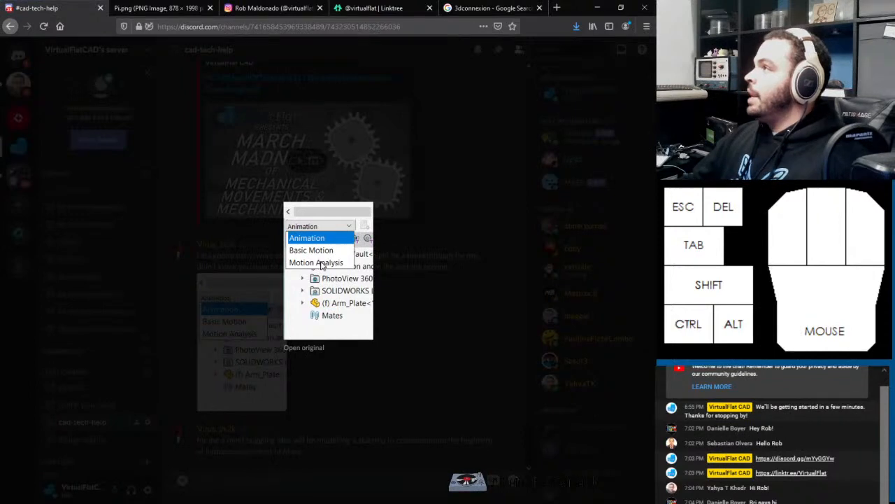
click(452, 316)
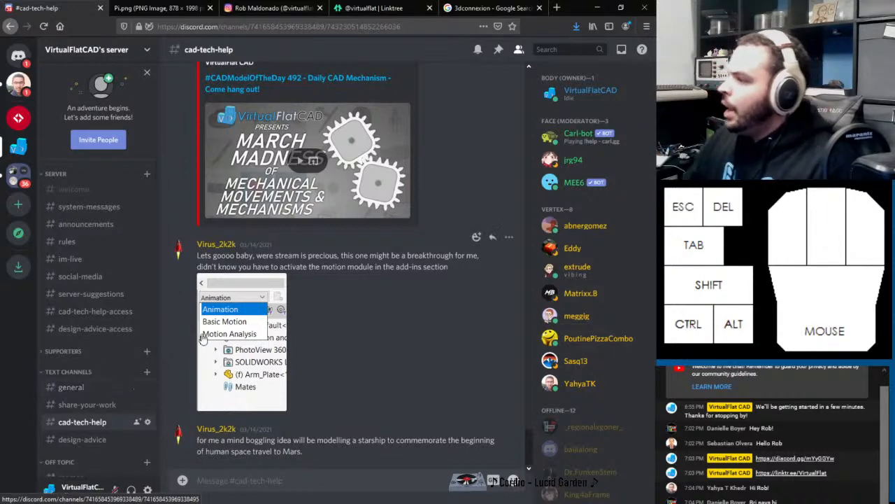
scroll(437, 284, up, 10)
scroll(435, 278, down, 10)
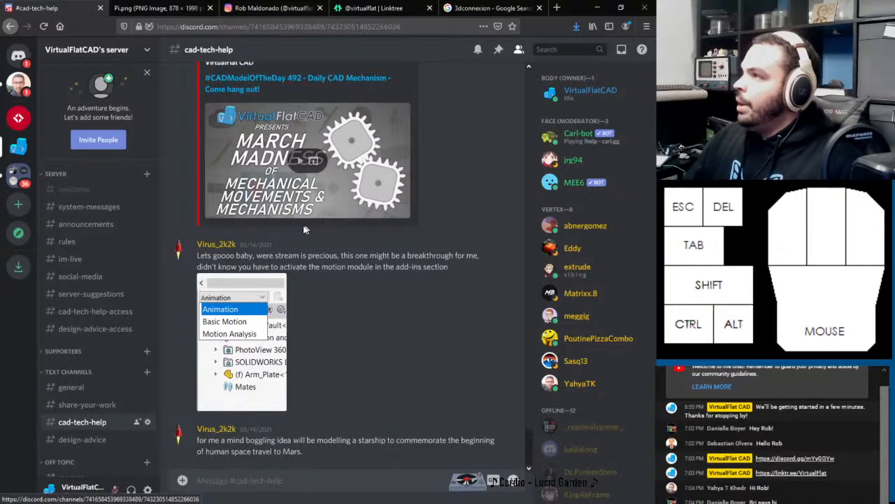
scroll(72, 382, down, 2)
scroll(72, 381, down, 2)
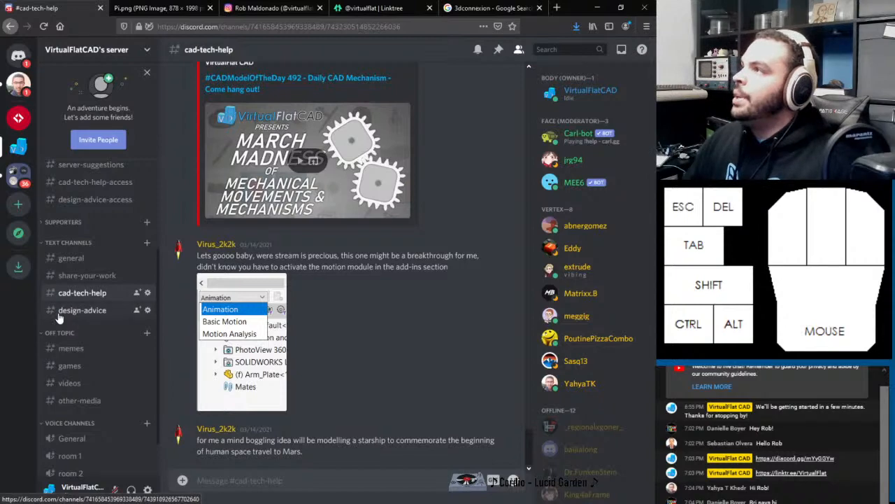
click(120, 298)
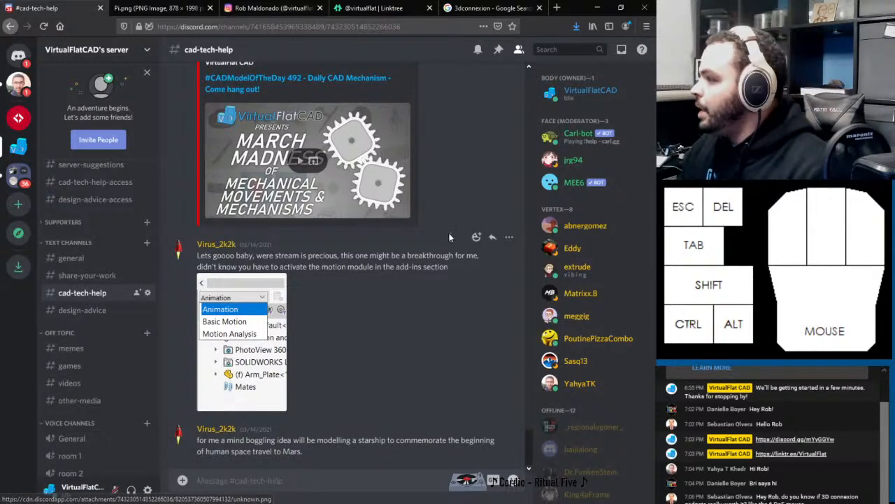
Step: Open the VirtualFlat YouTube channel's videos in a new tab and play the "Animation Secrets from #CADModelOfTheDay" video
click(558, 8)
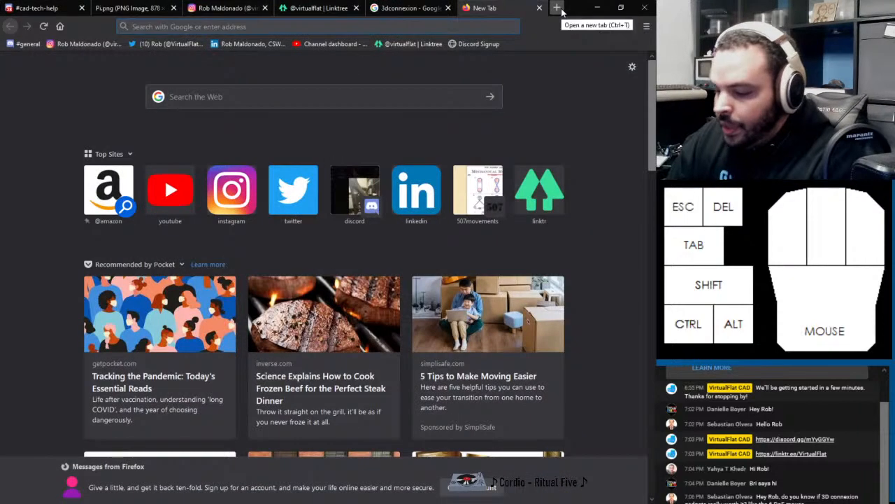
text(youtube.com/)
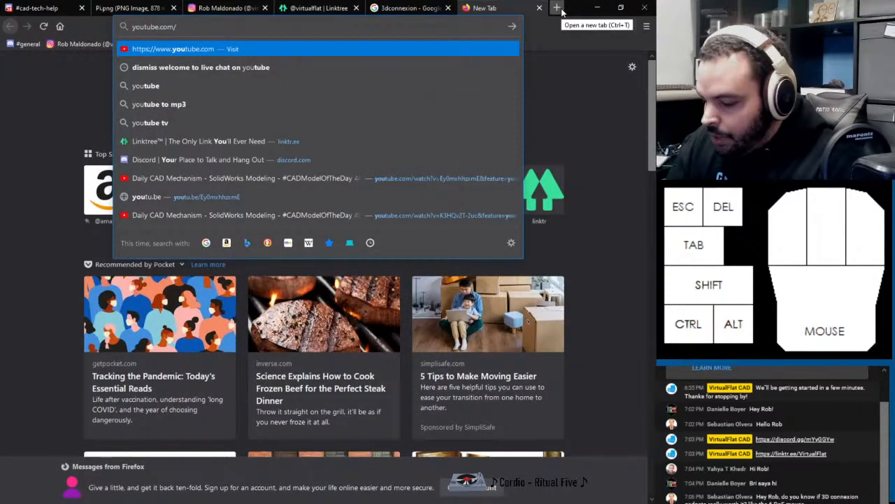
text(c/)
key(Down)
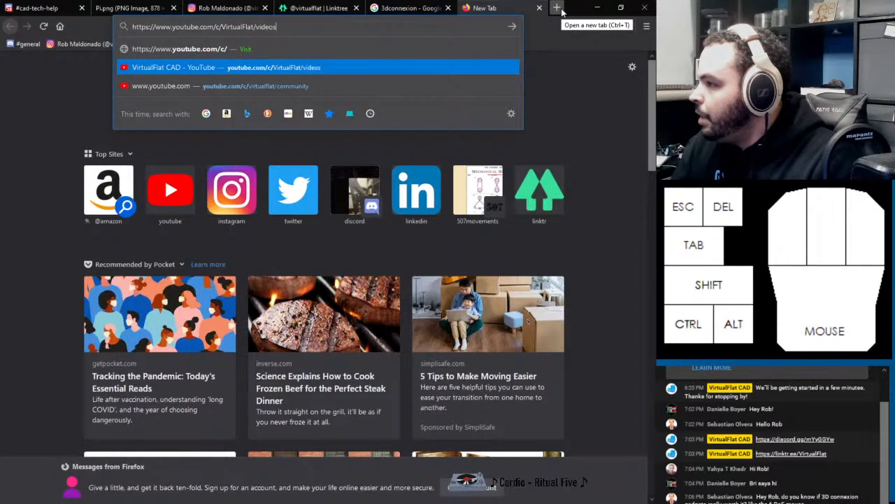
key(Return)
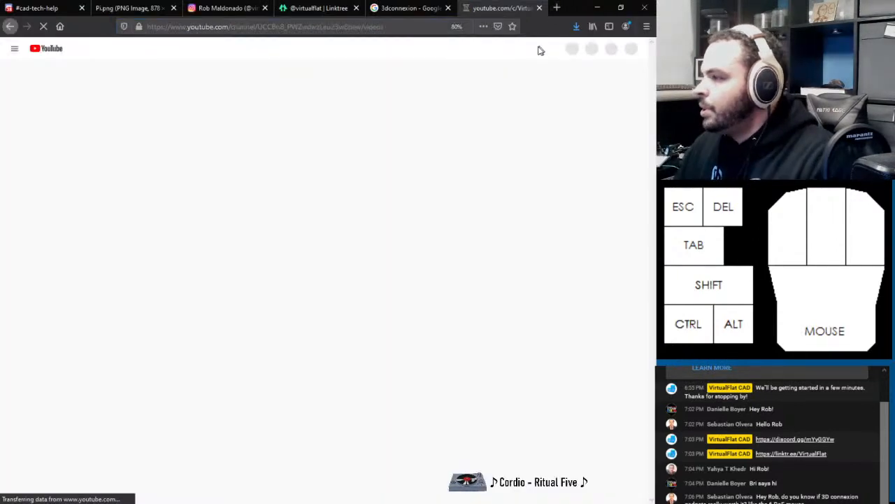
scroll(413, 280, down, 1)
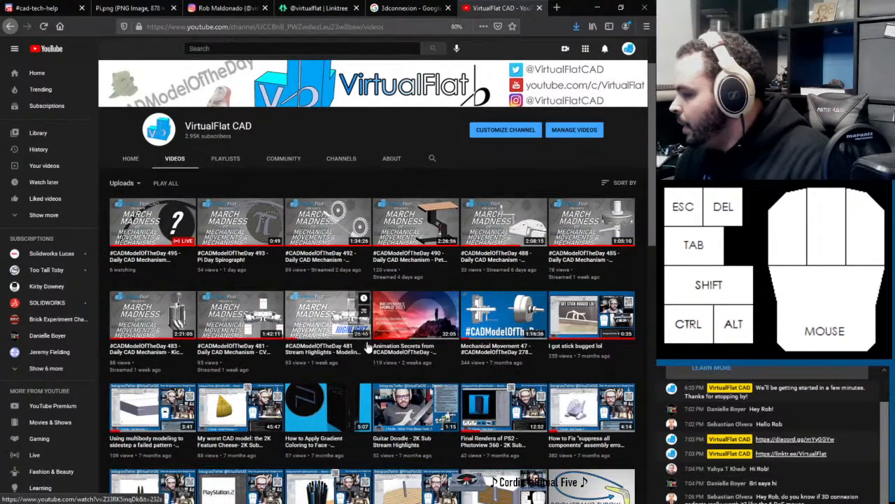
click(435, 351)
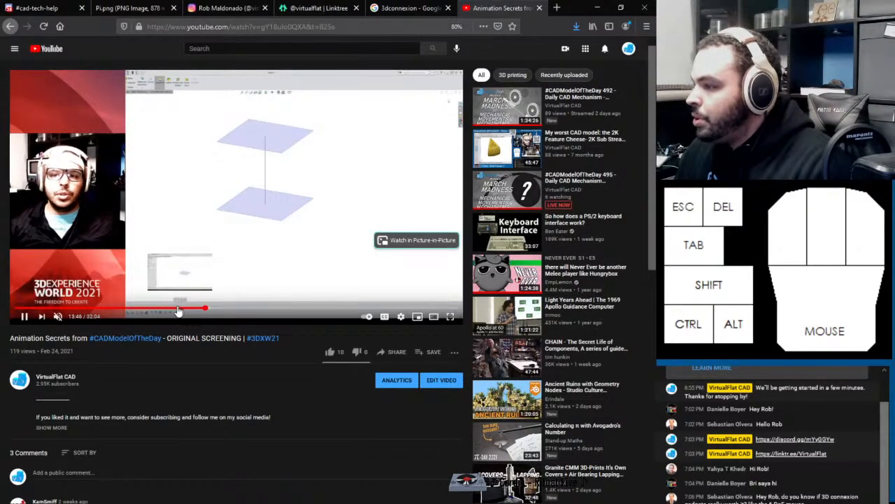
Step: Rewind the video to the "Simple Animation or Motion Analysis?" slide at 10:26, keep it paused, and check the live chat
click(163, 308)
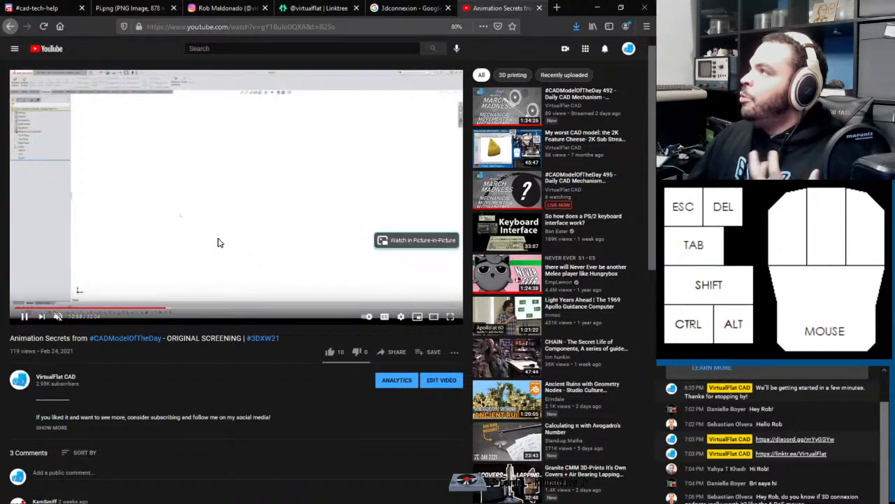
click(223, 236)
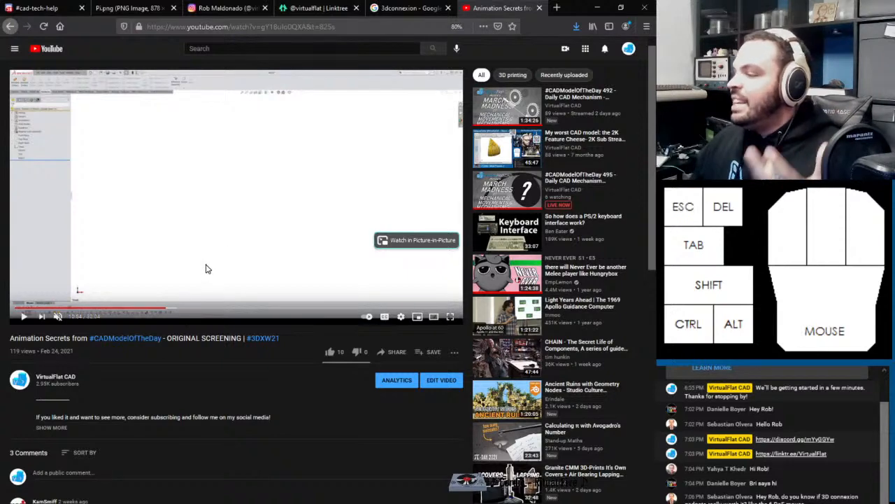
click(160, 308)
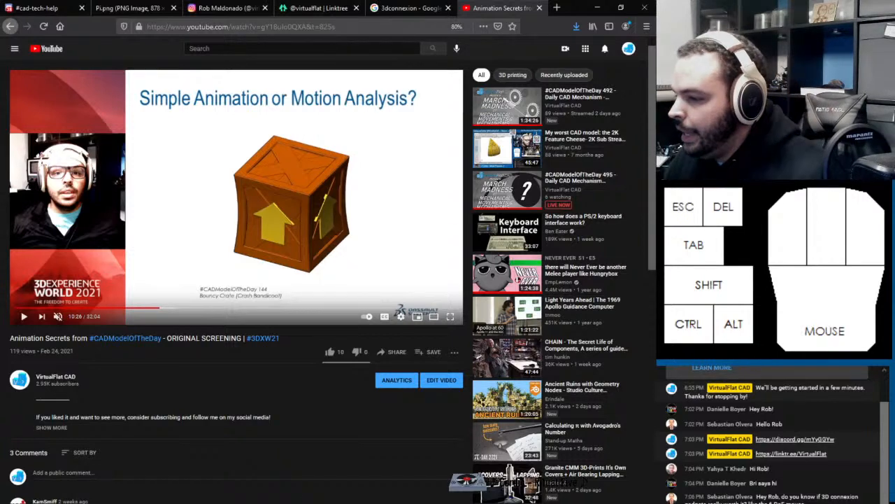
mouse_move(775, 503)
mouse_down()
mouse_move(775, 487)
mouse_move(775, 502)
mouse_up()
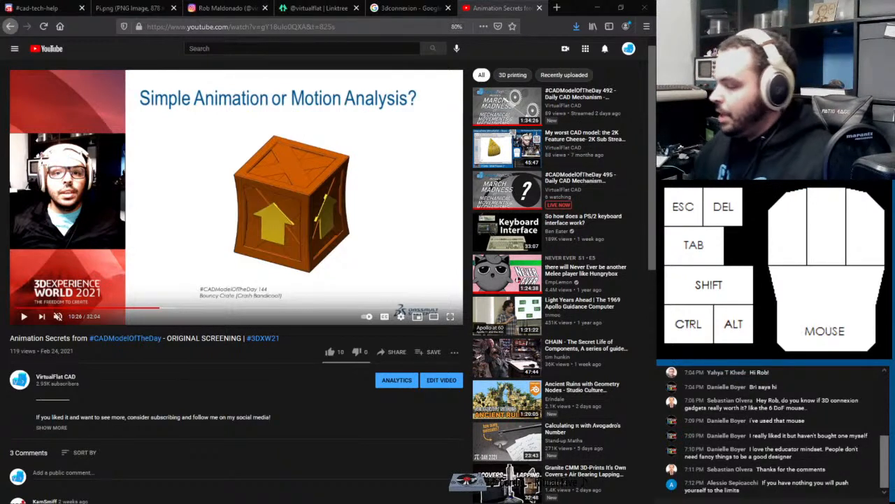
scroll(92, 274, down, 3)
scroll(91, 274, up, 3)
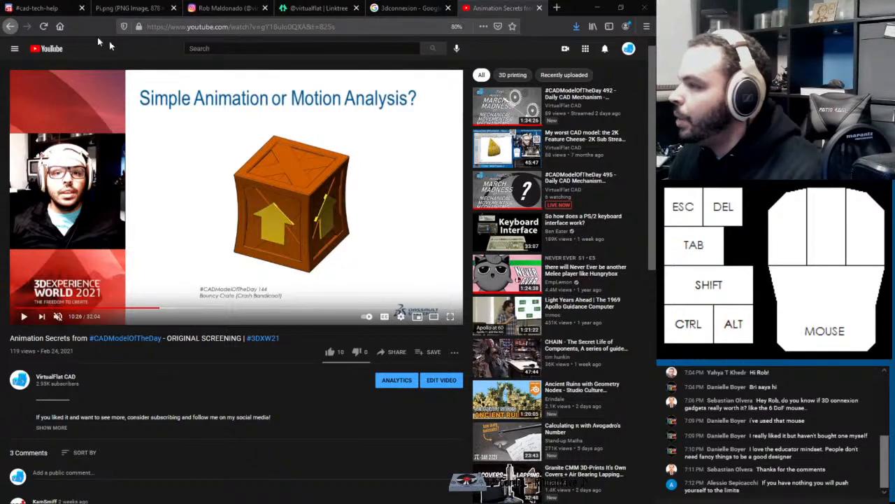
Step: Return to the Discord server and view the general channel's discussion about tracing the spirograph's lines
click(49, 9)
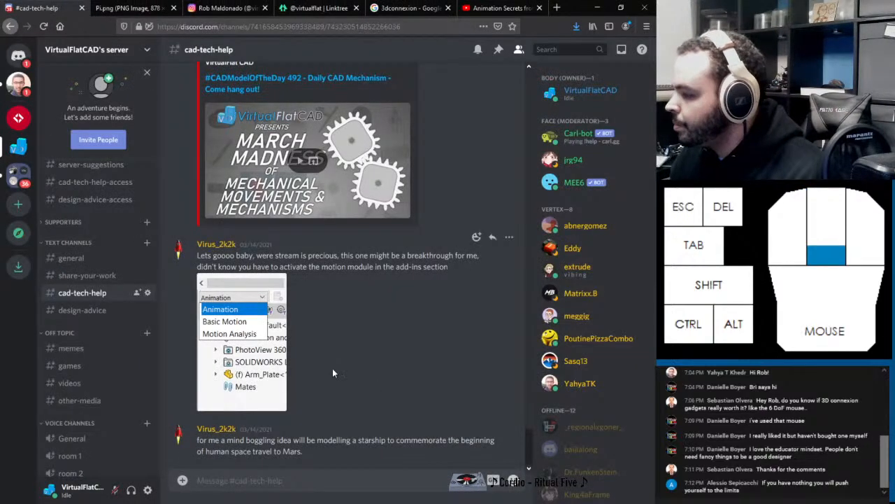
click(84, 259)
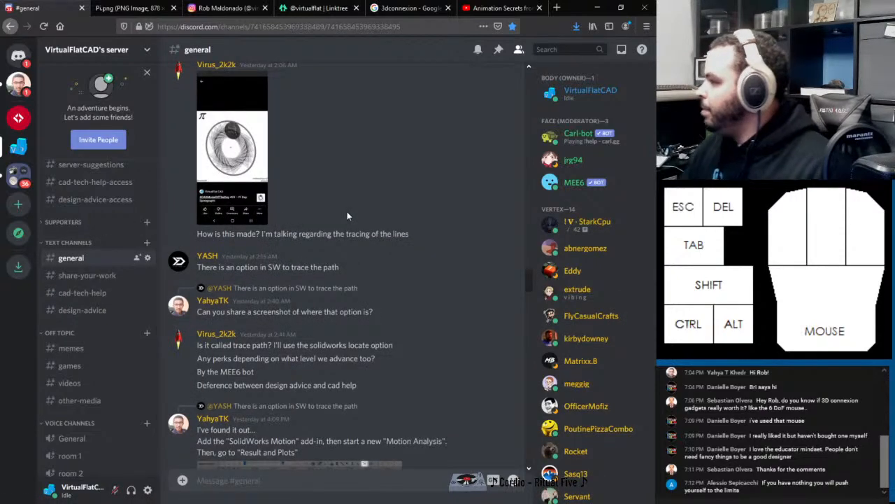
Step: Switch to SOLIDWORKS and open spirograph_asm.SLDASM from the 493 - SPIROGRAPH folder in _#CADModelOfTheDay
click(597, 7)
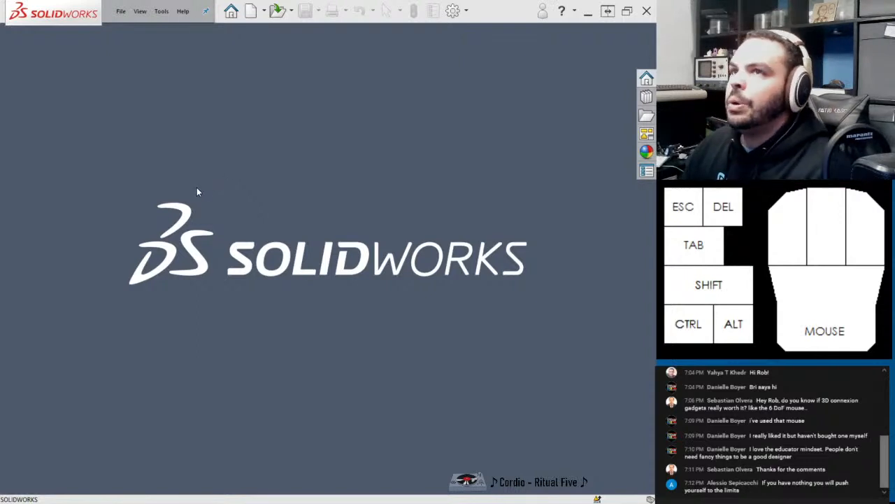
click(121, 12)
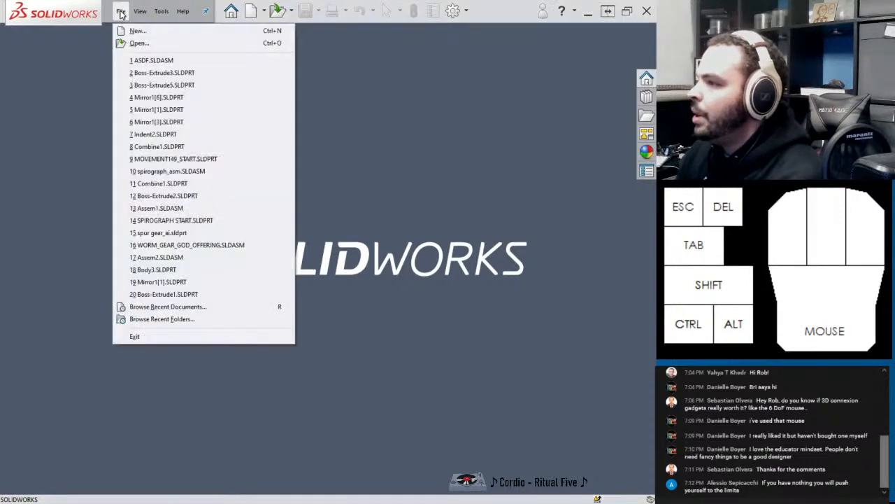
click(139, 43)
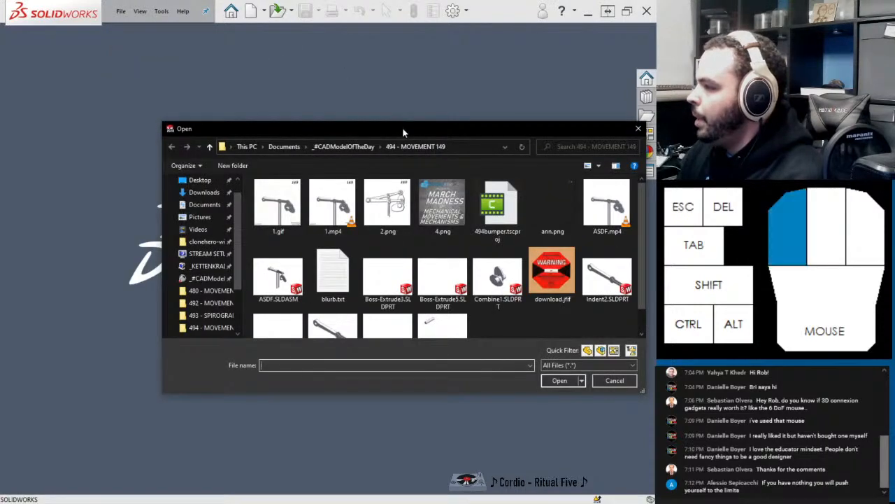
drag(403, 132, 246, 61)
click(185, 74)
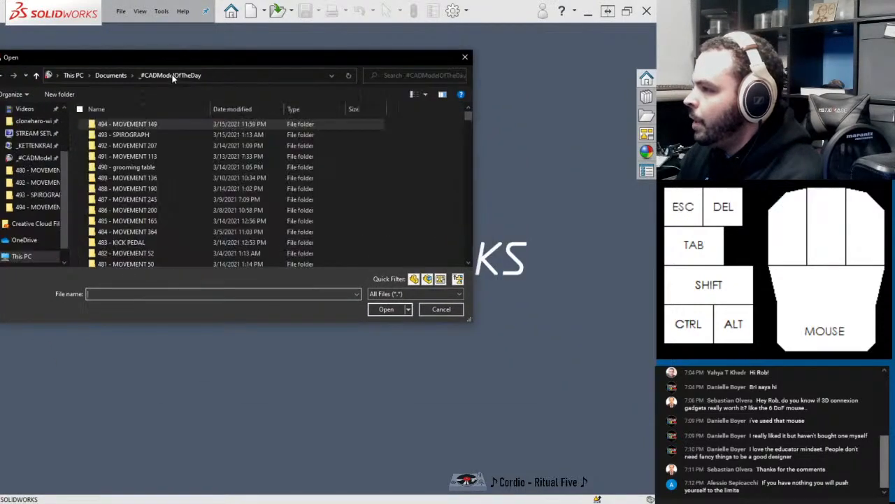
double_click(169, 133)
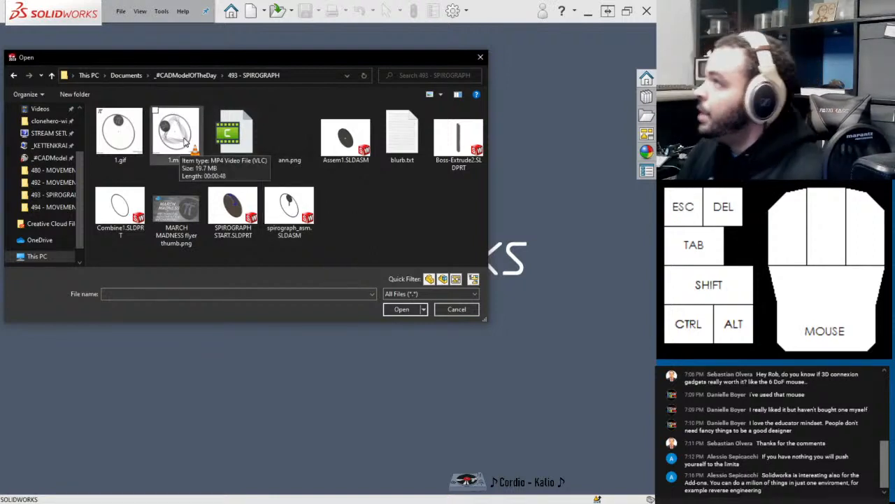
click(289, 206)
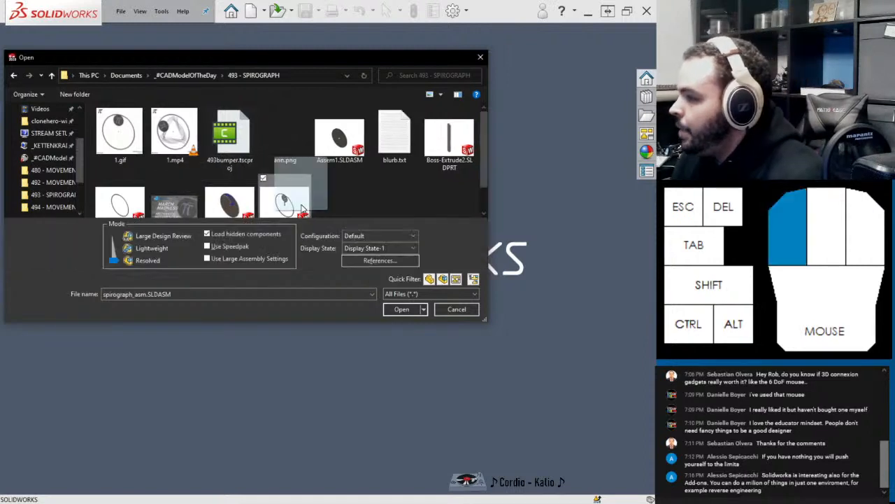
key(Escape)
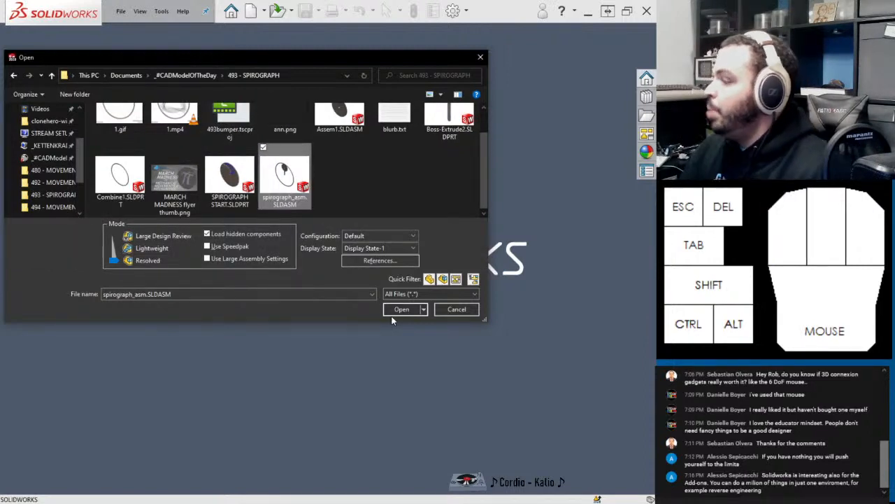
click(393, 311)
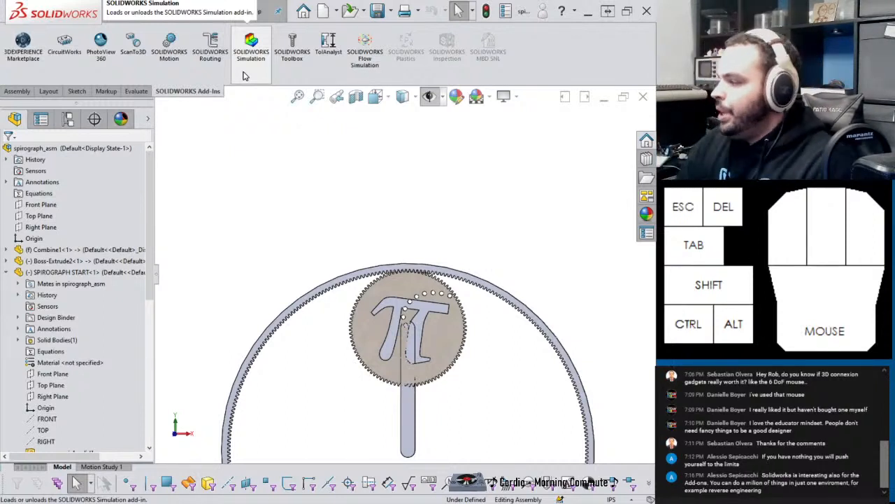
Step: Inspect the pi gear in the spirograph assembly, then open Motion Study 1 with the SOLIDWORKS Motion add-in loaded
scroll(479, 423, down, 3)
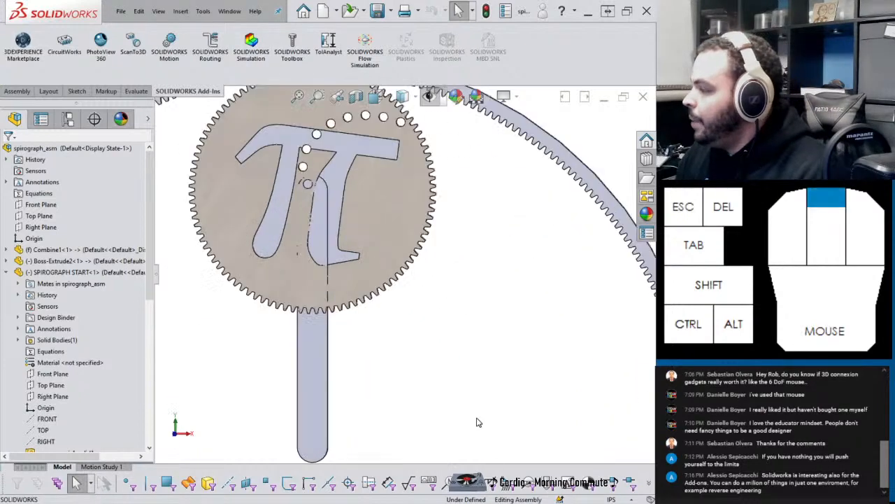
scroll(476, 420, up, 5)
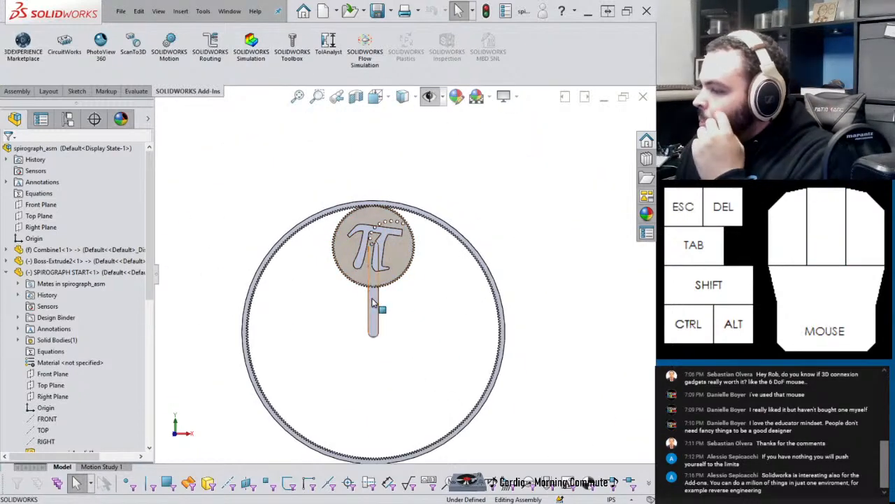
scroll(373, 306, down, 2)
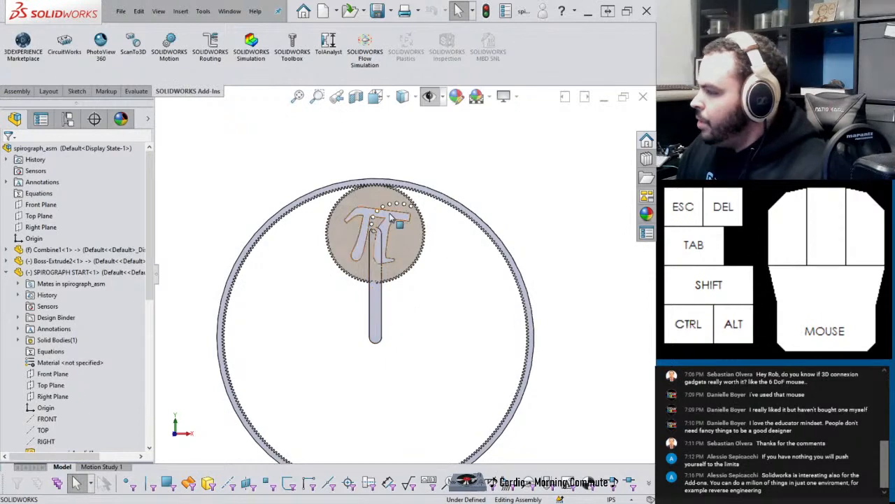
scroll(375, 293, down, 3)
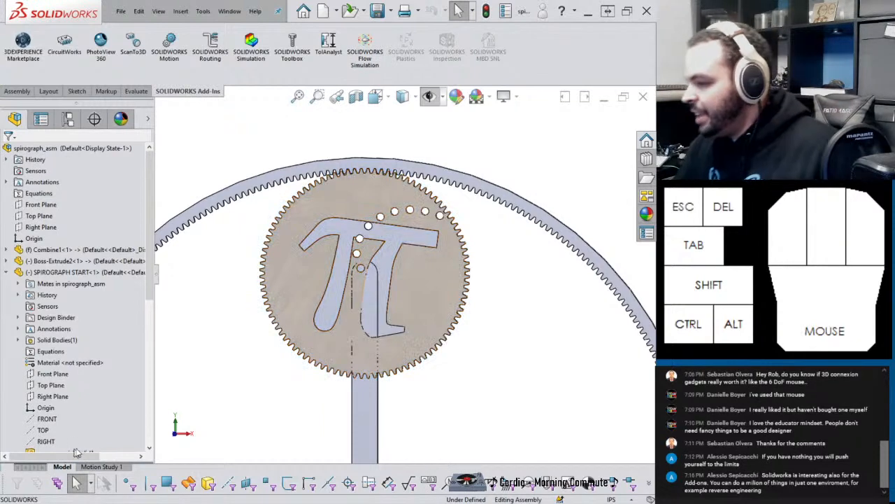
click(111, 468)
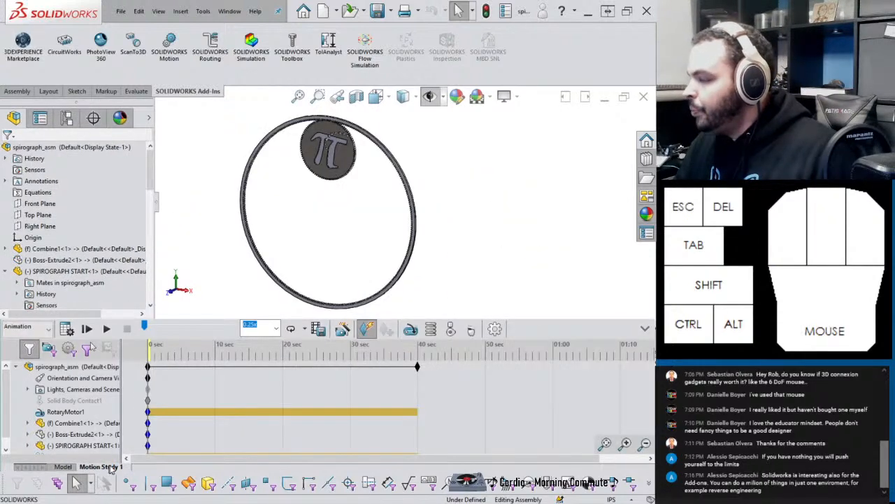
click(168, 61)
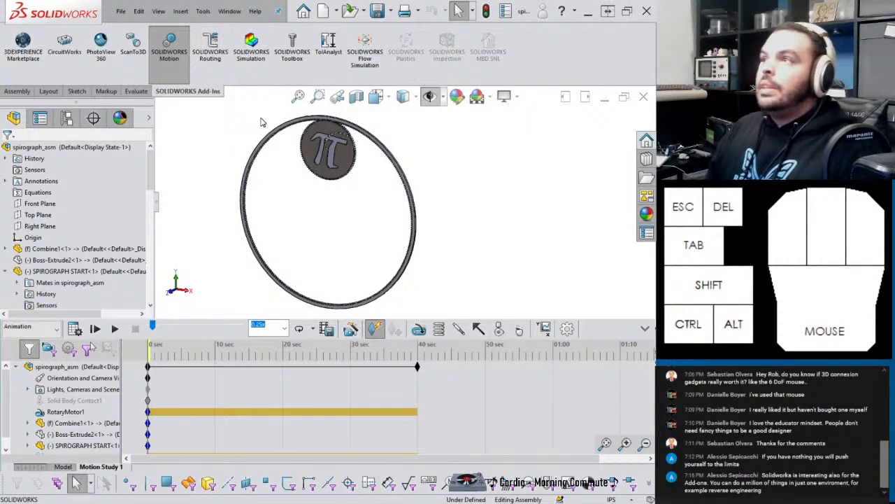
Step: Set Motion Study 1's study type to Motion Analysis and look through the study's motors, contacts and mates
click(38, 327)
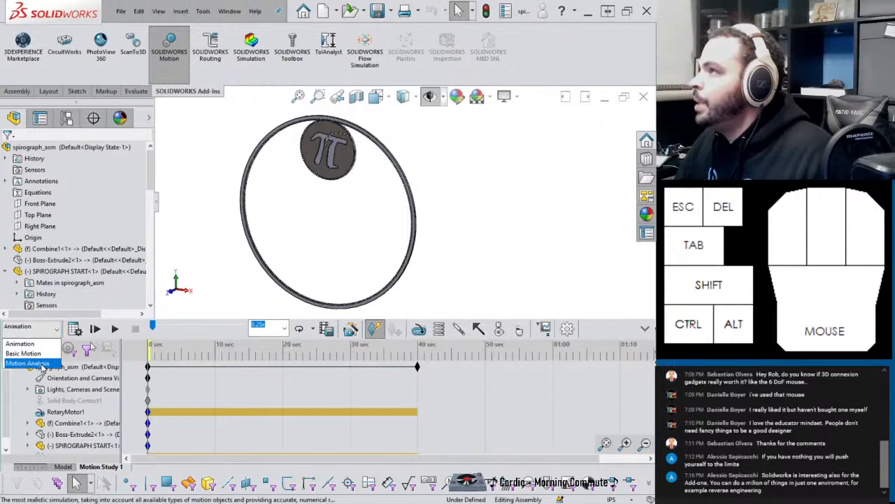
click(42, 359)
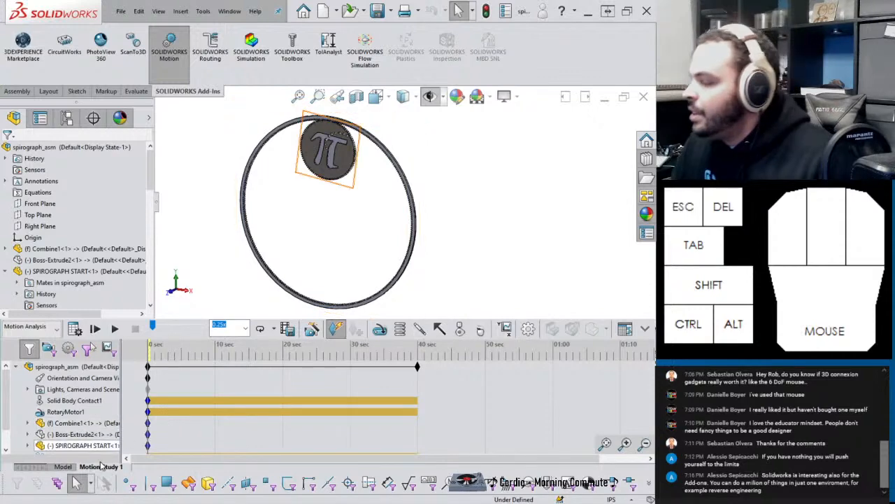
scroll(72, 415, down, 1)
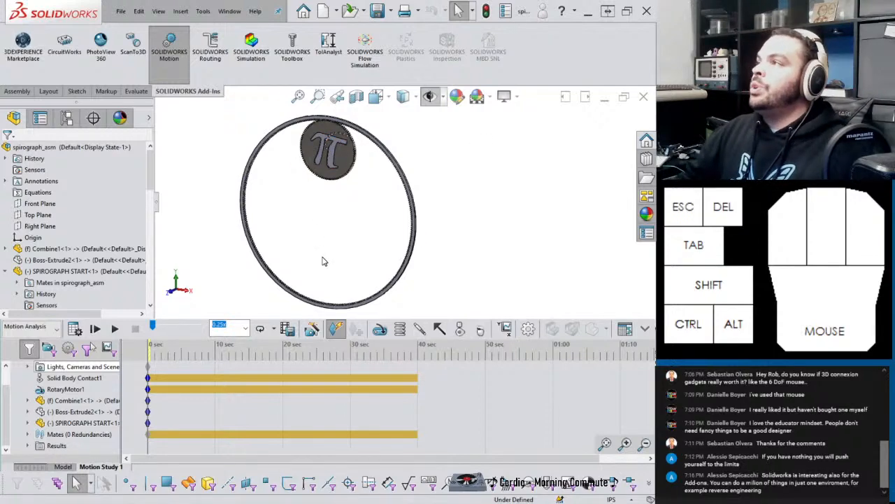
Step: Examine in the model view how the pi gear's teeth mesh with the outer ring gear
click(63, 467)
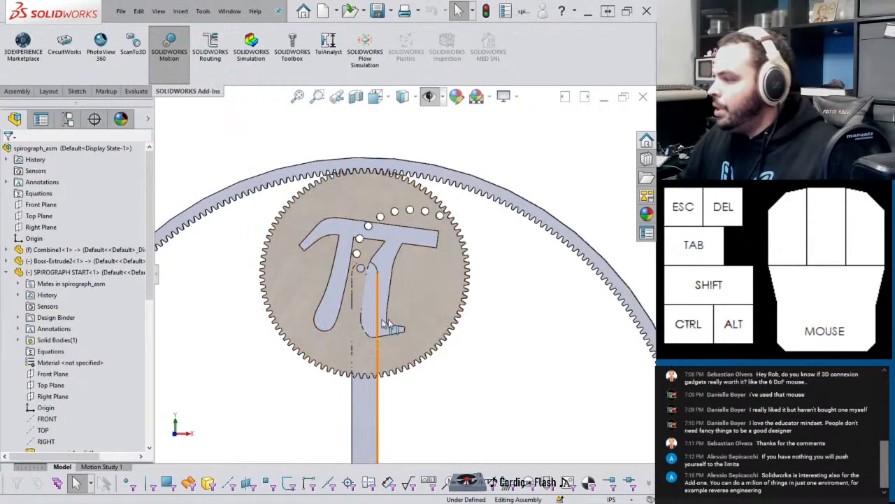
scroll(400, 333, up, 5)
middle_drag(400, 333, 380, 334)
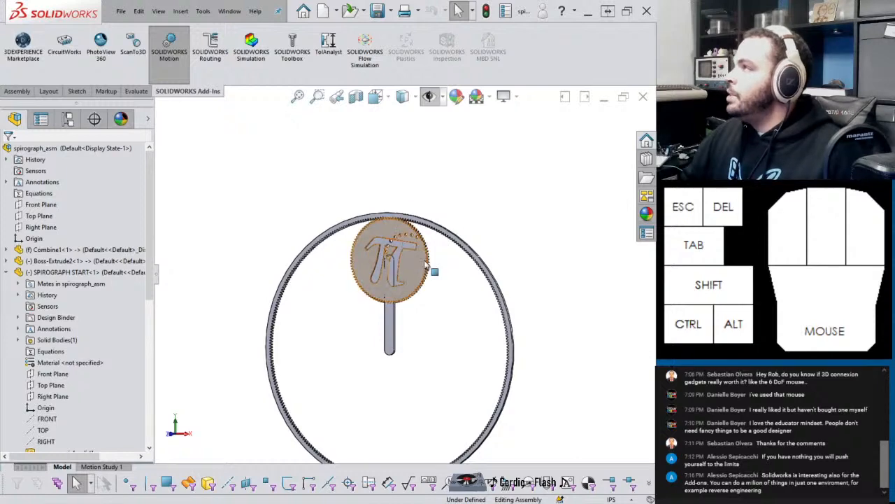
scroll(389, 227, down, 8)
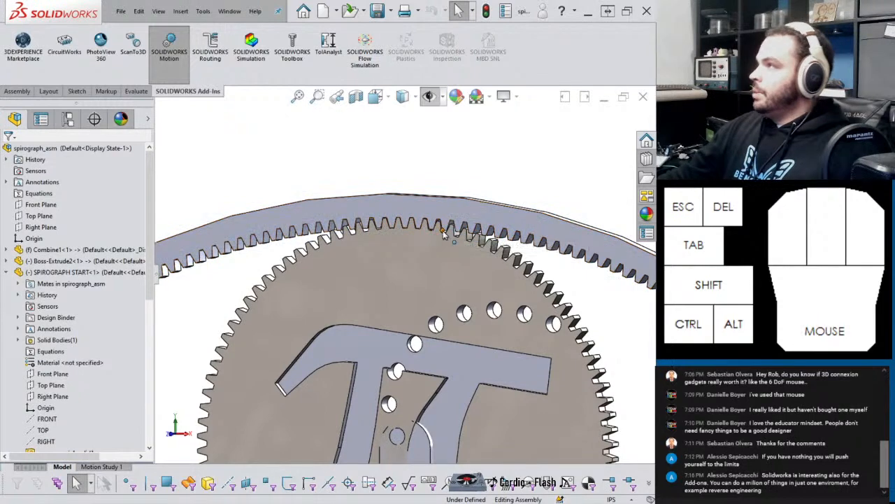
Step: Calculate about the first 4 seconds of Motion Study 1 and return the timeline to 0 seconds
click(102, 466)
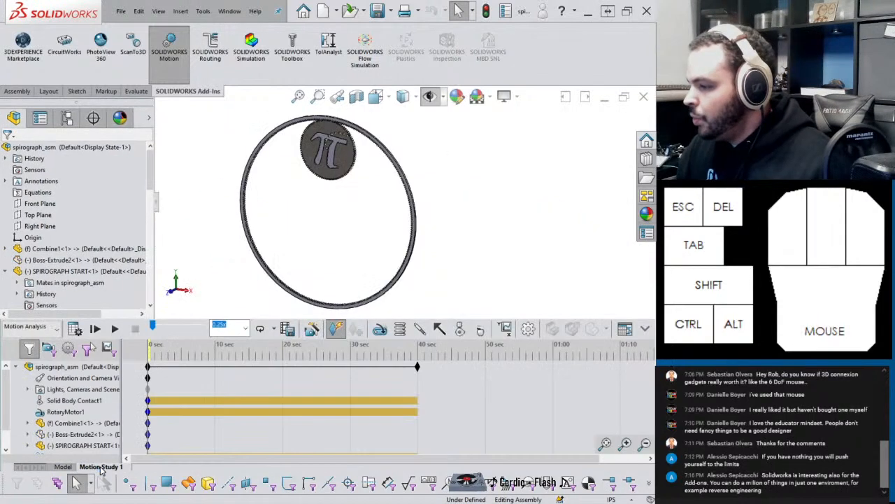
click(75, 329)
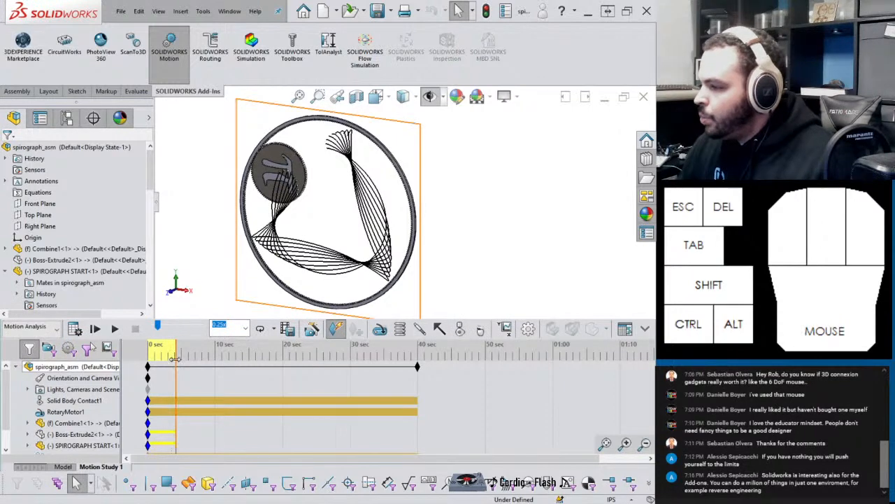
drag(175, 357, 136, 348)
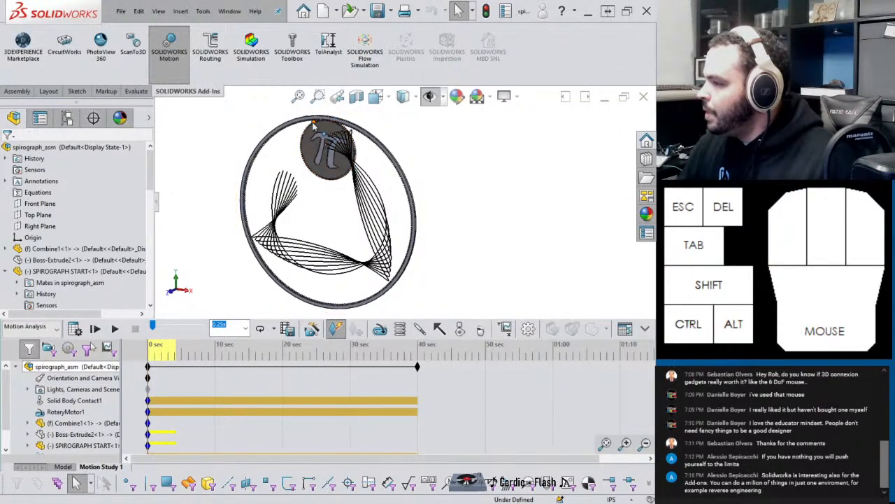
Step: Add a Displacement/Velocity/Acceleration result of type Trace Path for the corner vertex at the pi cutout's upper-left tip on the gear
click(506, 329)
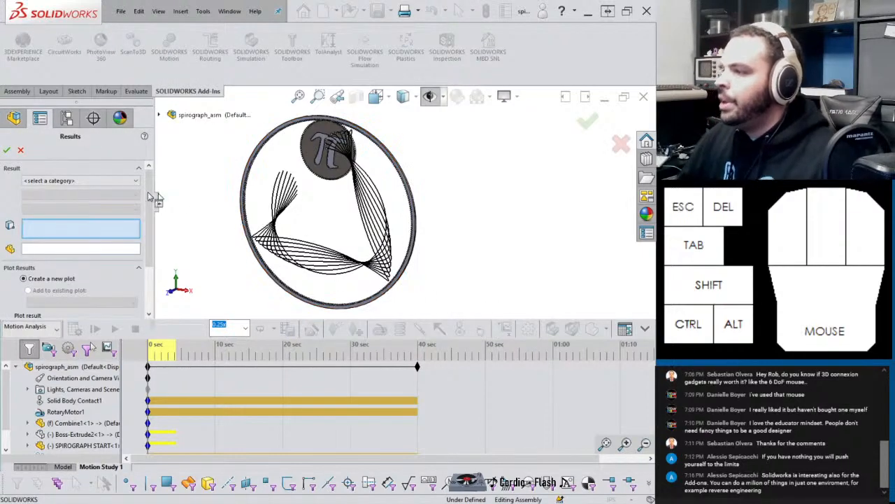
click(73, 181)
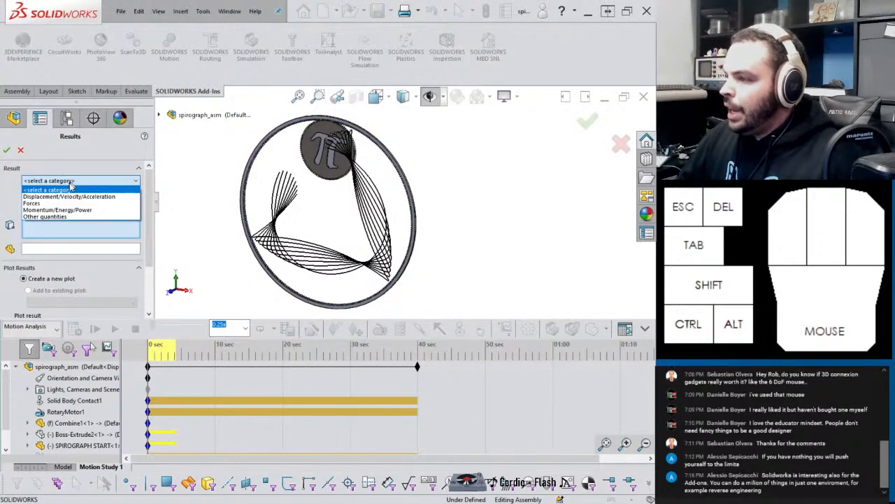
click(126, 199)
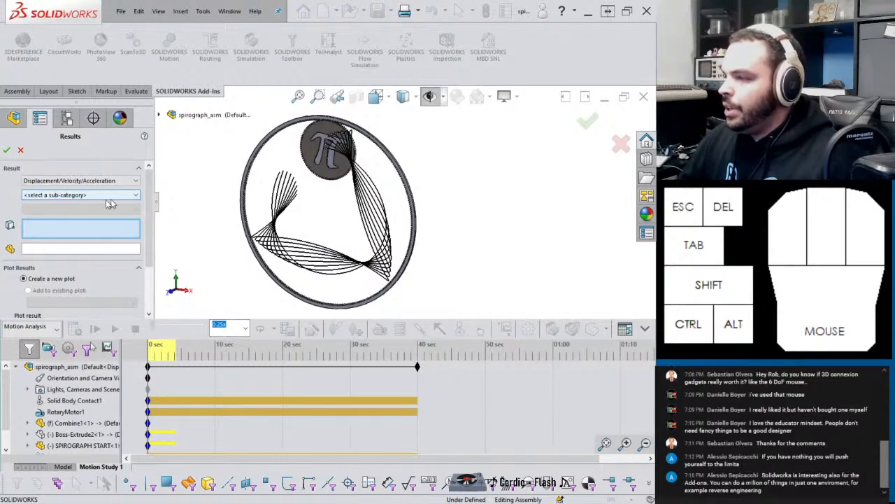
click(59, 196)
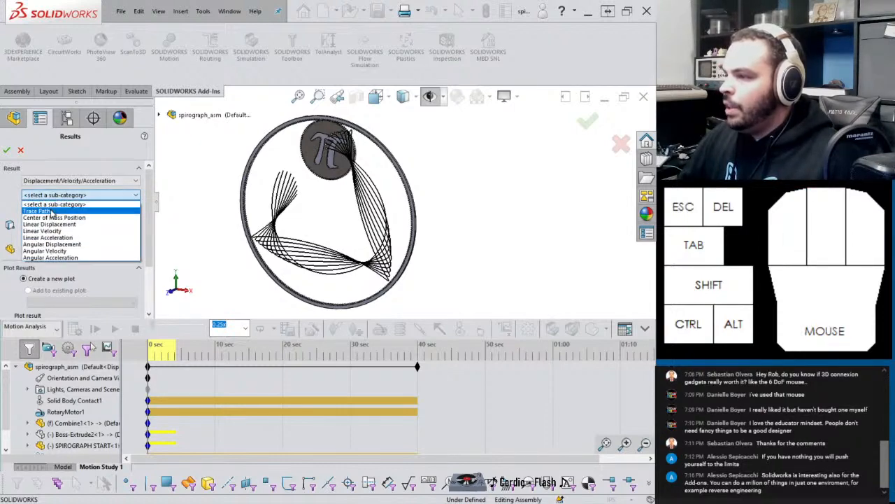
click(88, 212)
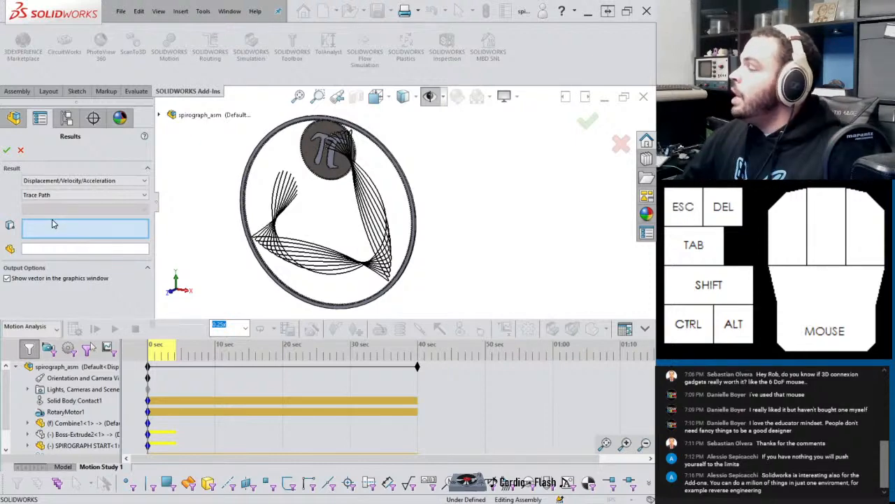
scroll(329, 151, down, 8)
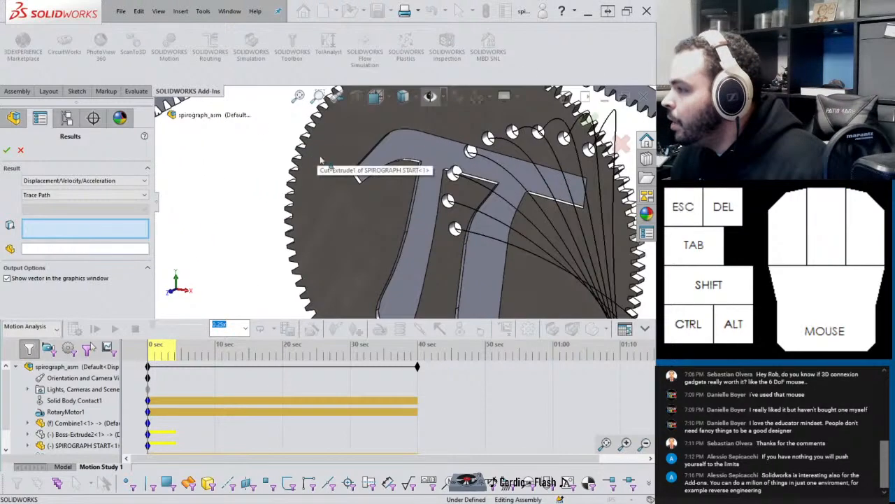
click(355, 172)
scroll(372, 222, up, 3)
scroll(372, 222, up, 5)
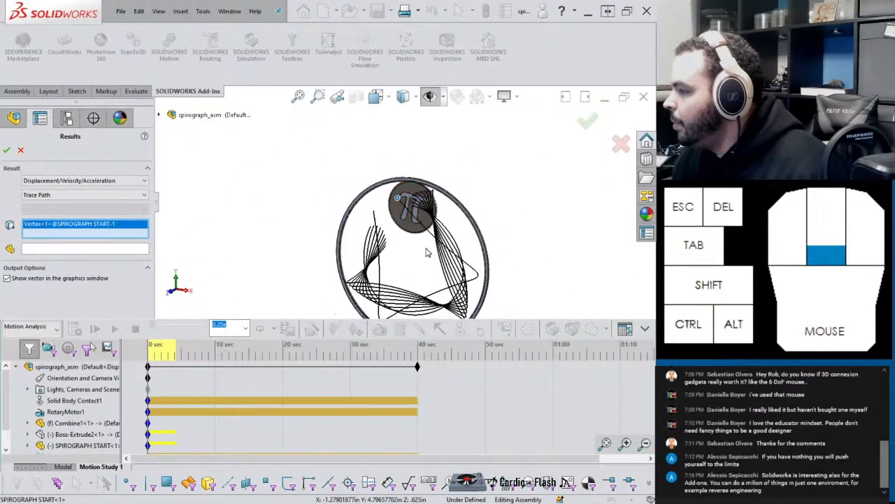
scroll(433, 245, down, 1)
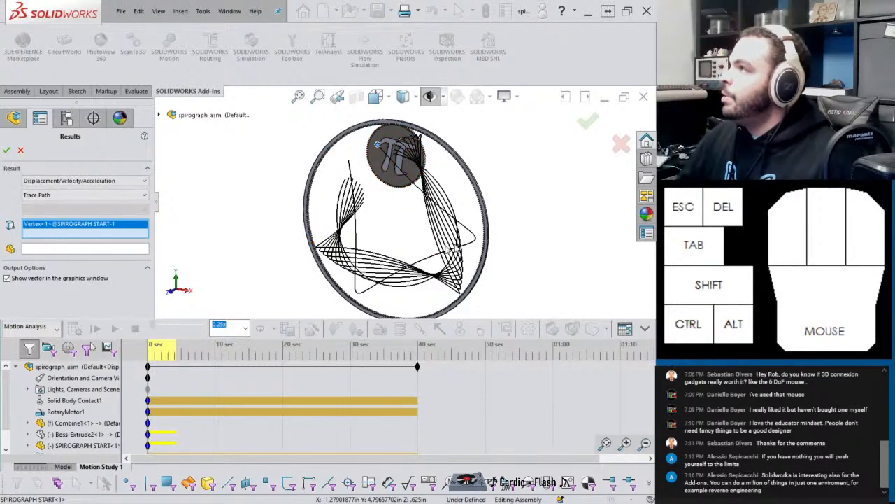
click(7, 150)
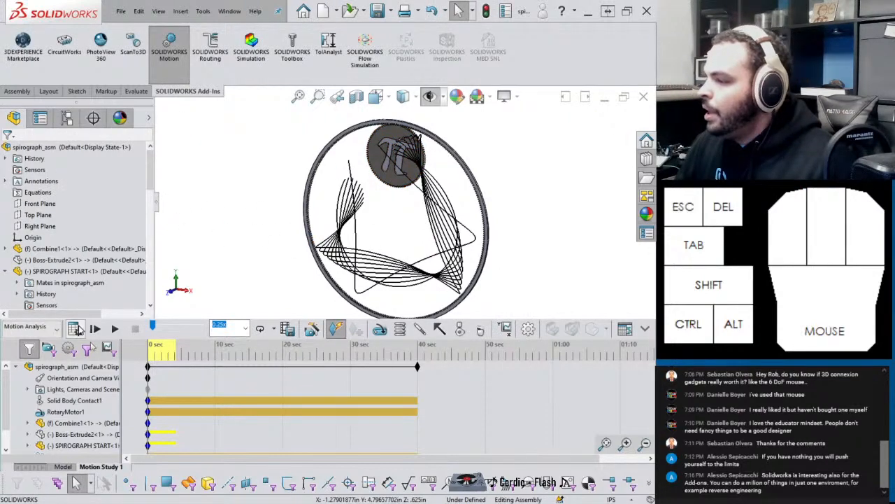
Step: Recalculate the motion study for about 16 seconds with the added trace path and return the timeline to 0 seconds
click(75, 328)
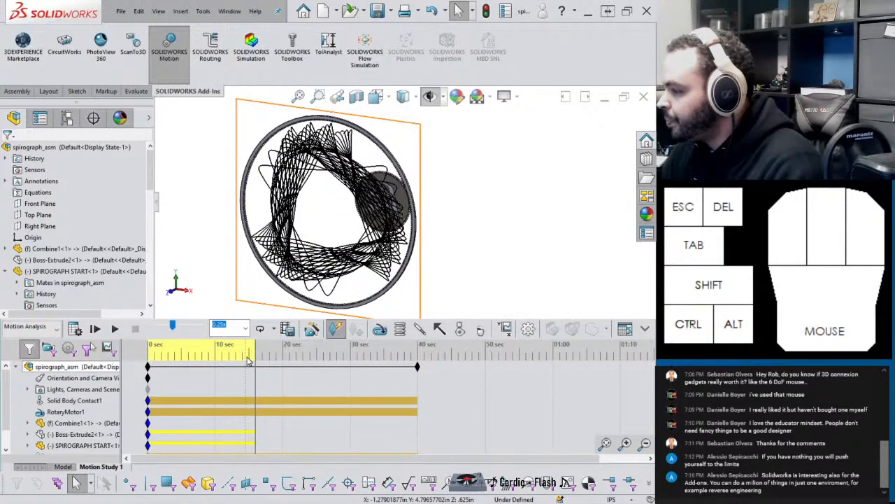
drag(256, 352, 148, 352)
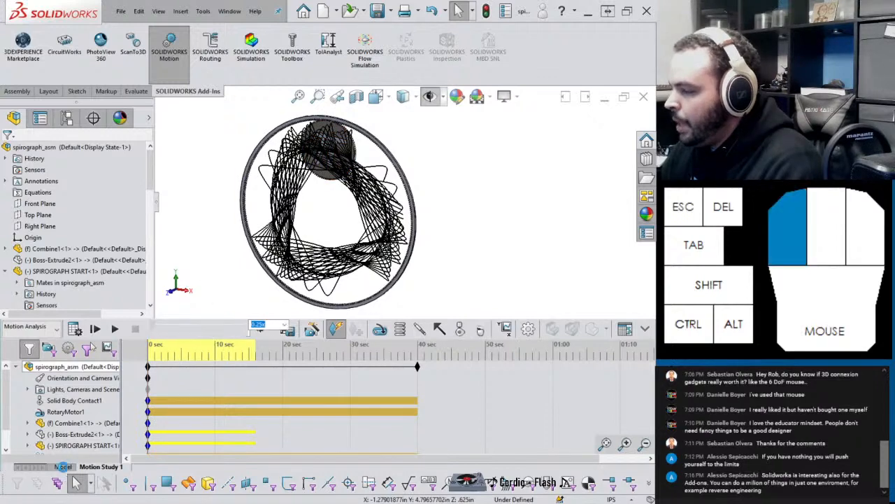
Step: Go back to the assembly model and open the Toolbox's ANSI Inch Power Transmission Gears folder in the Design Library
click(63, 466)
scroll(370, 333, up, 5)
scroll(371, 333, up, 3)
middle_click(379, 339)
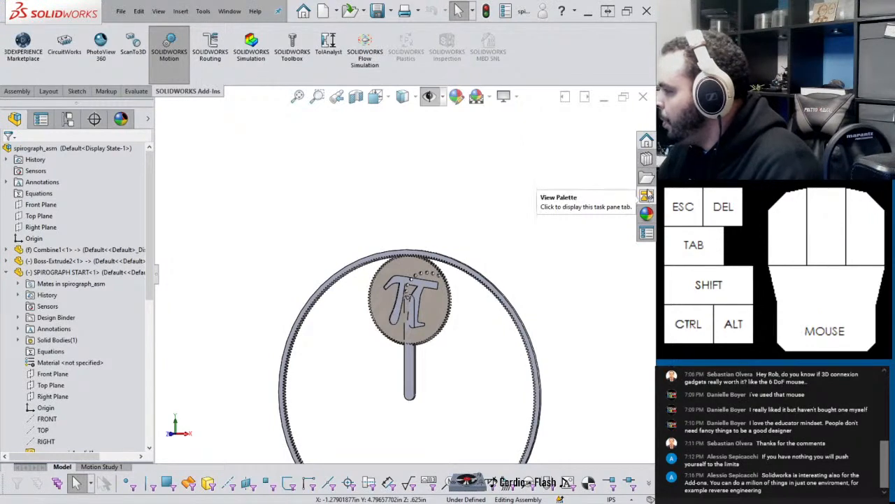
click(647, 160)
click(421, 141)
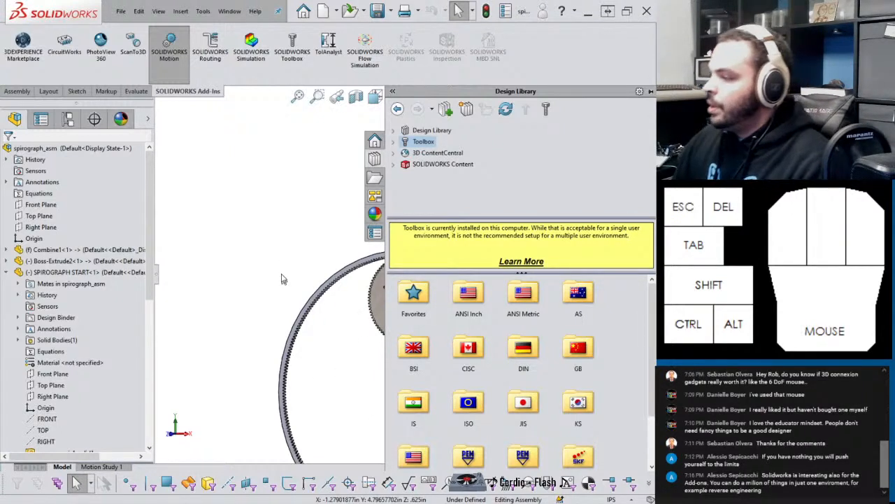
right_click(277, 253)
click(262, 255)
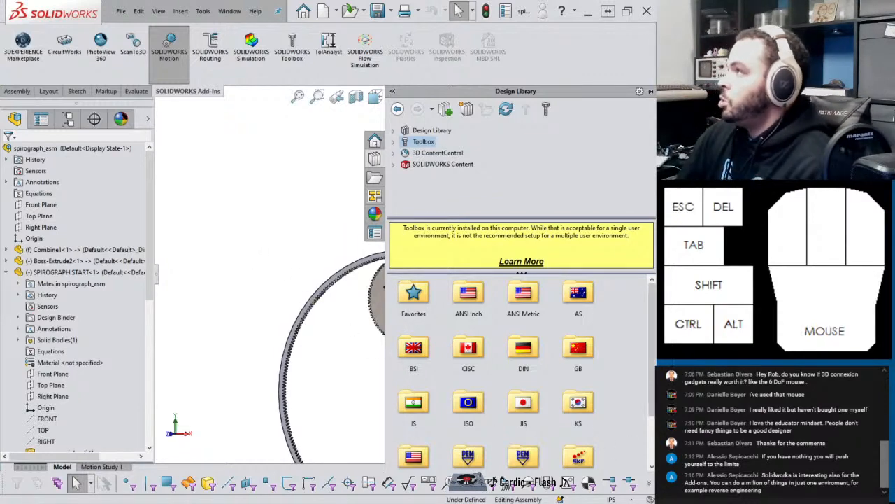
double_click(466, 294)
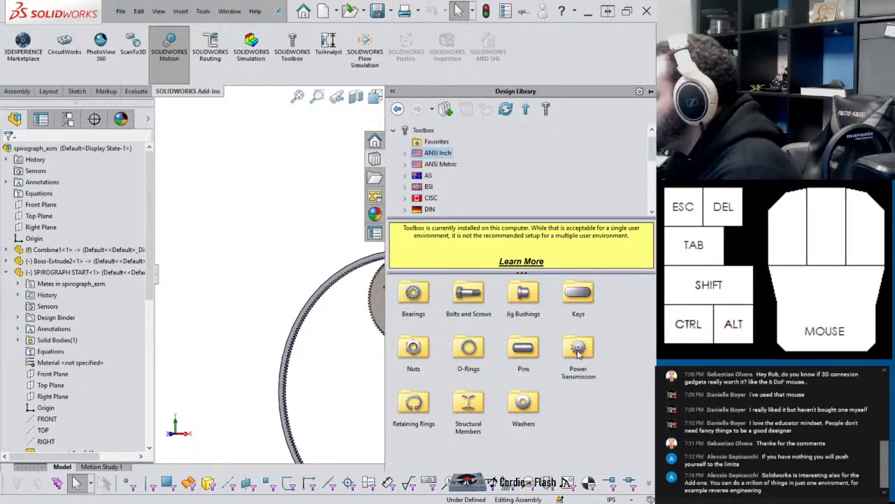
double_click(578, 350)
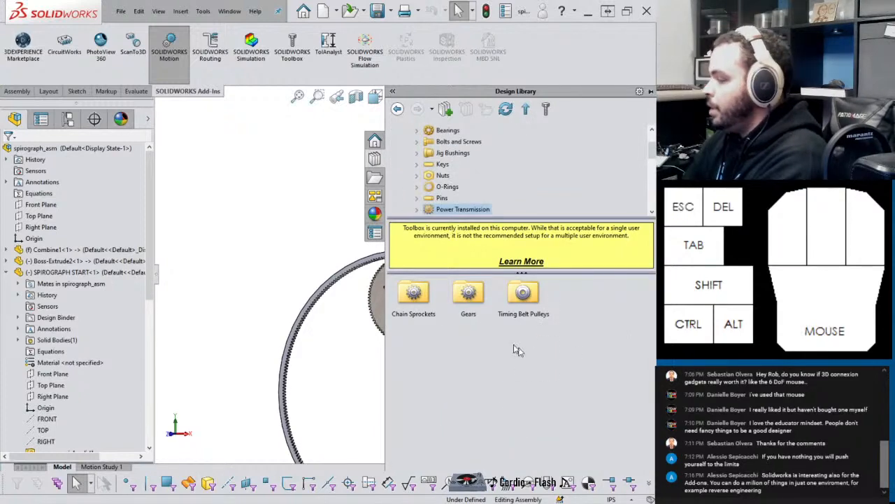
double_click(467, 293)
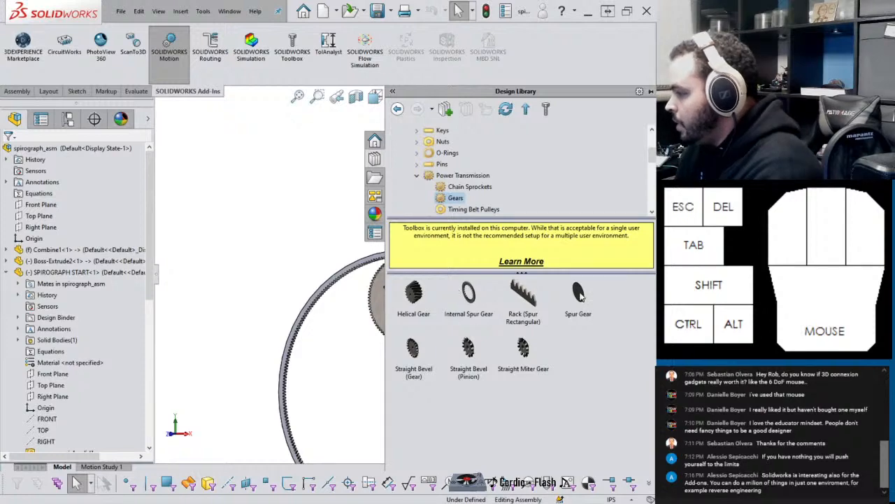
Step: Insert a Toolbox Spur Gear in the empty space beside the ring gear and set its number of teeth to 100
drag(580, 297, 283, 231)
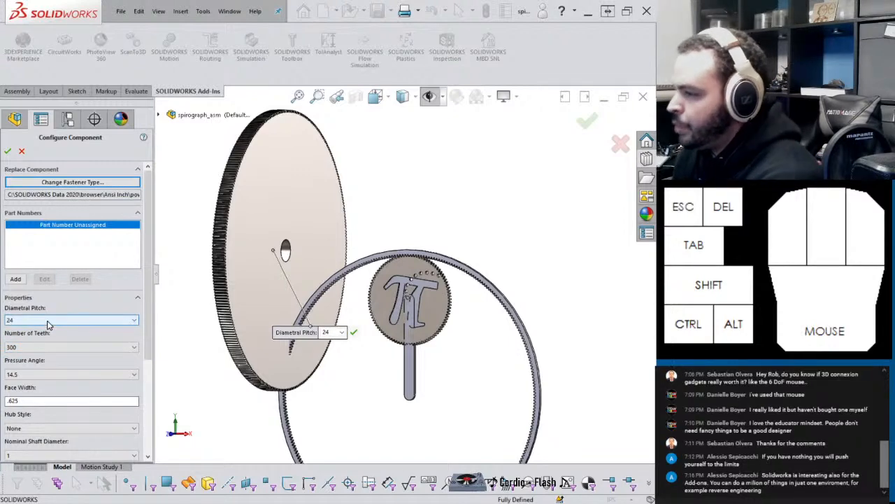
drag(146, 270, 145, 302)
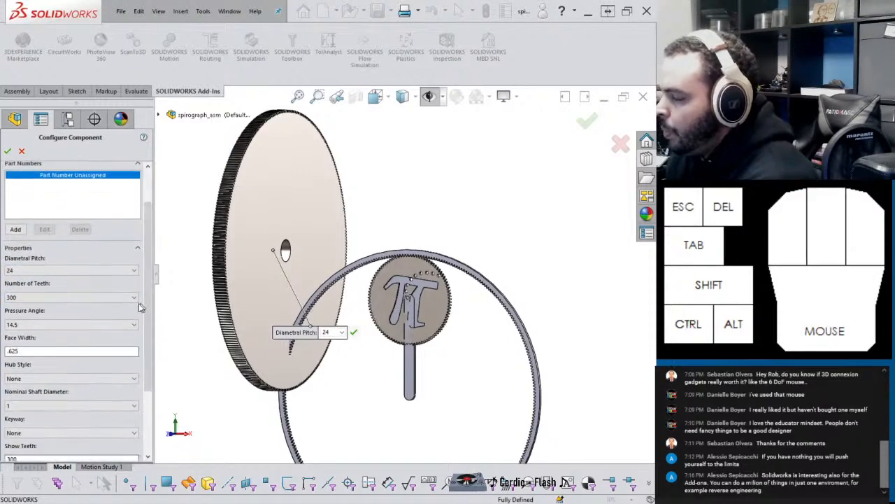
click(98, 298)
scroll(90, 334, down, 1)
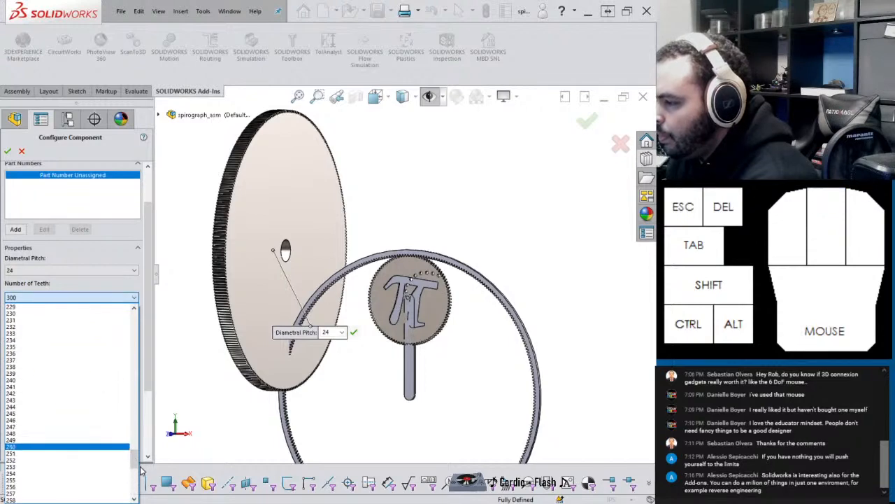
drag(139, 465, 139, 372)
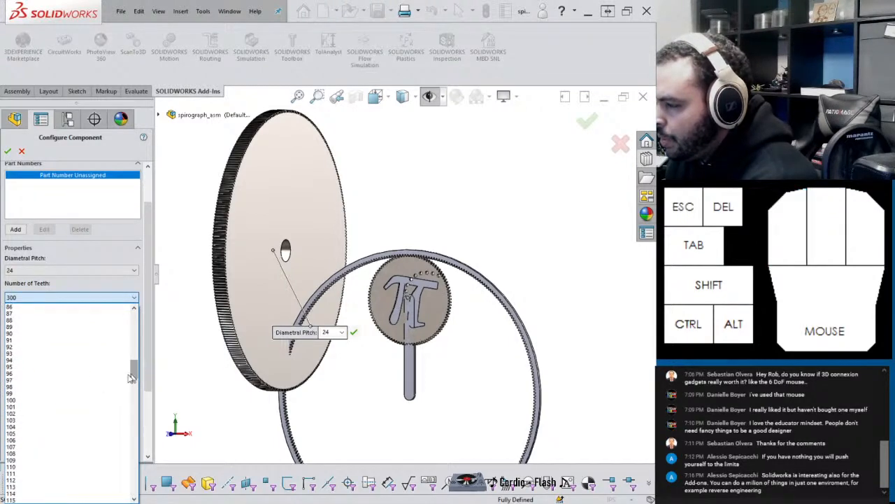
click(12, 397)
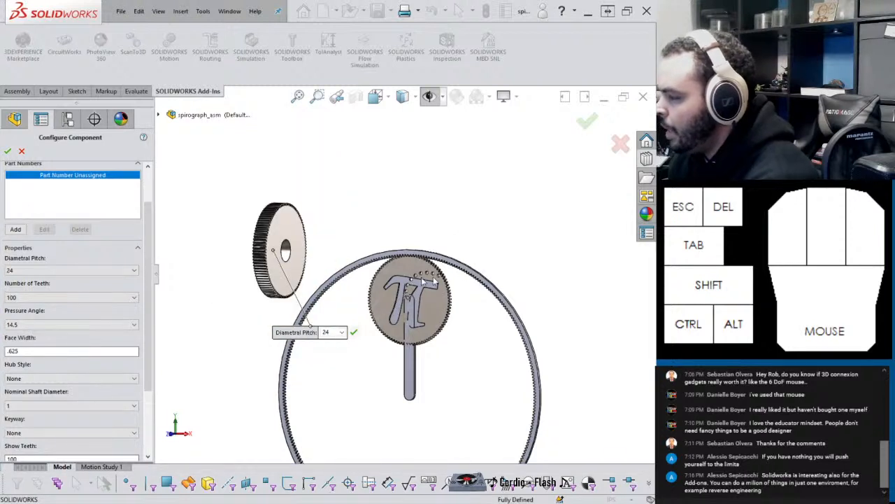
Step: Set the spur gear's face width to .125, accept the configuration and finish without adding more copies
click(38, 351)
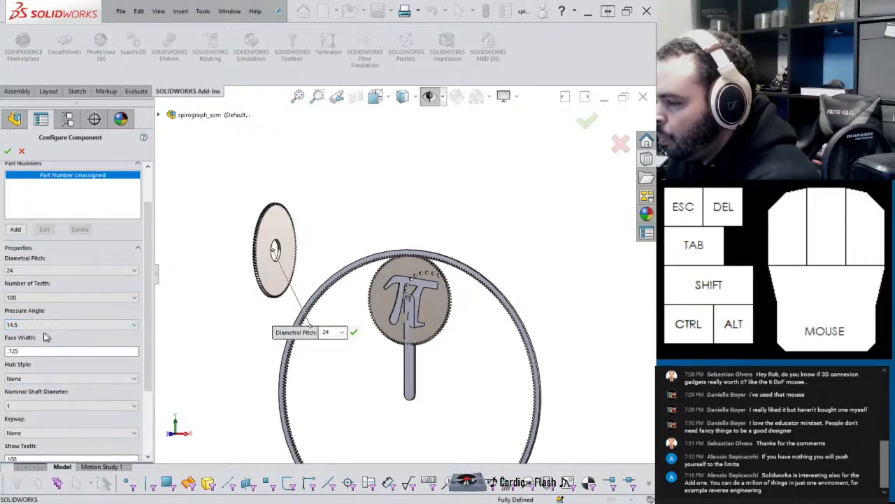
drag(149, 277, 149, 339)
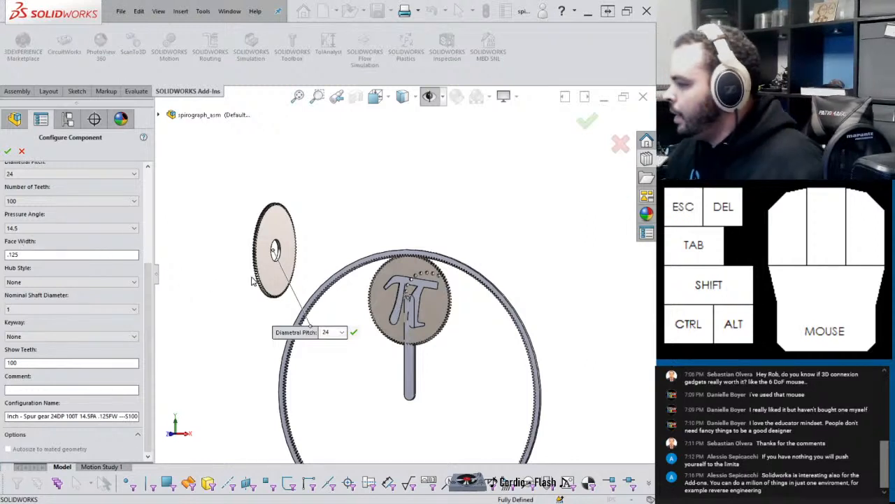
click(7, 151)
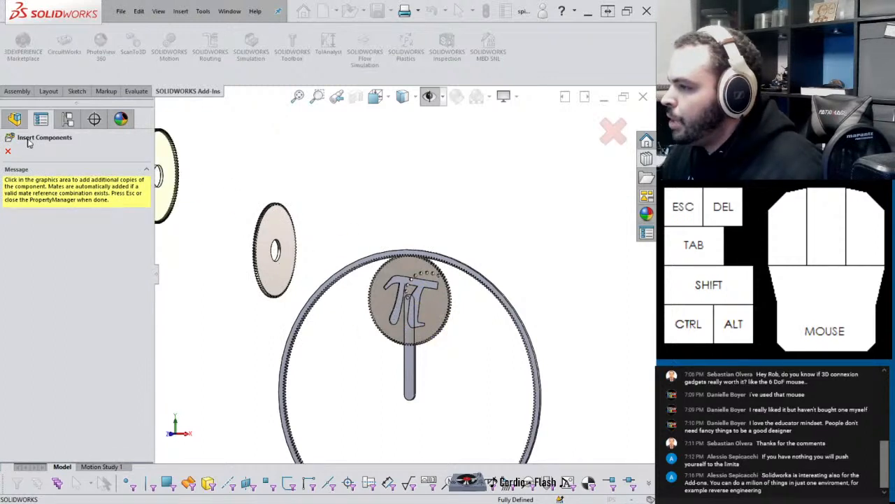
click(10, 152)
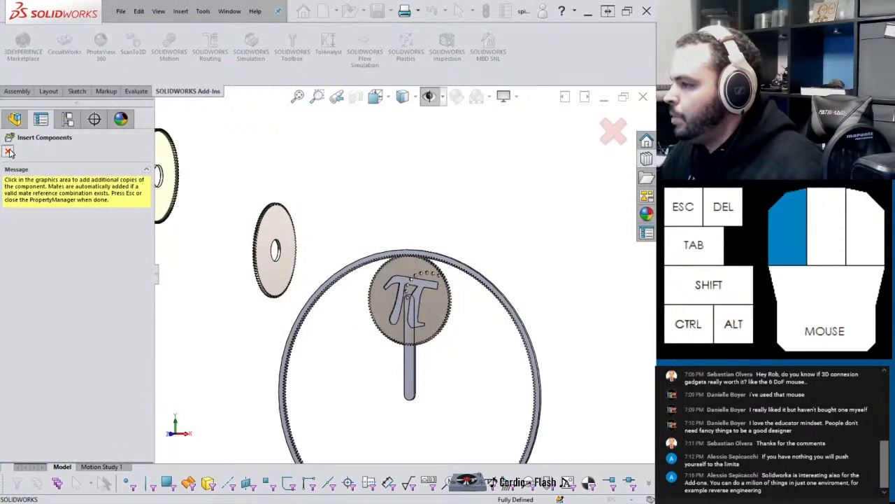
Step: Suppress the SPIROGRAPH START gear and the Boss-Extrude2 arm in the assembly
right_click(440, 319)
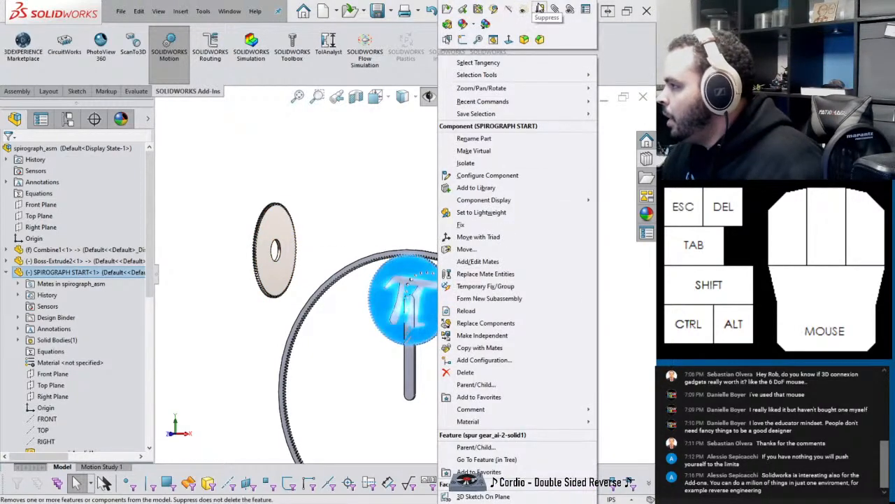
click(470, 245)
click(413, 365)
right_click(413, 366)
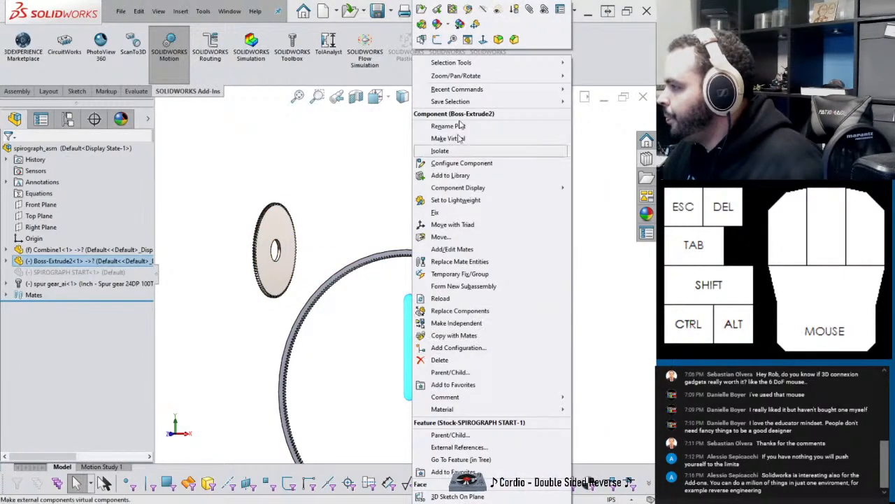
click(495, 13)
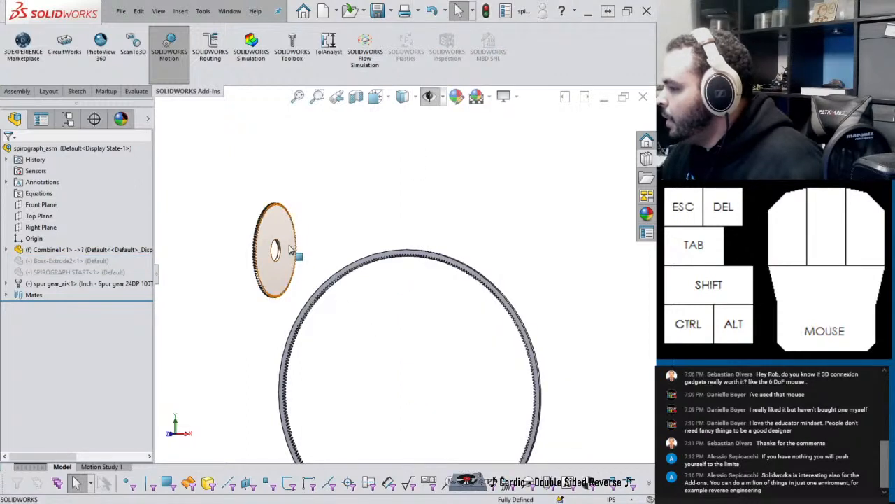
Step: Move the new spur gear inside the ring gear, turn it to face front and mate their front faces coincident
drag(290, 250, 434, 314)
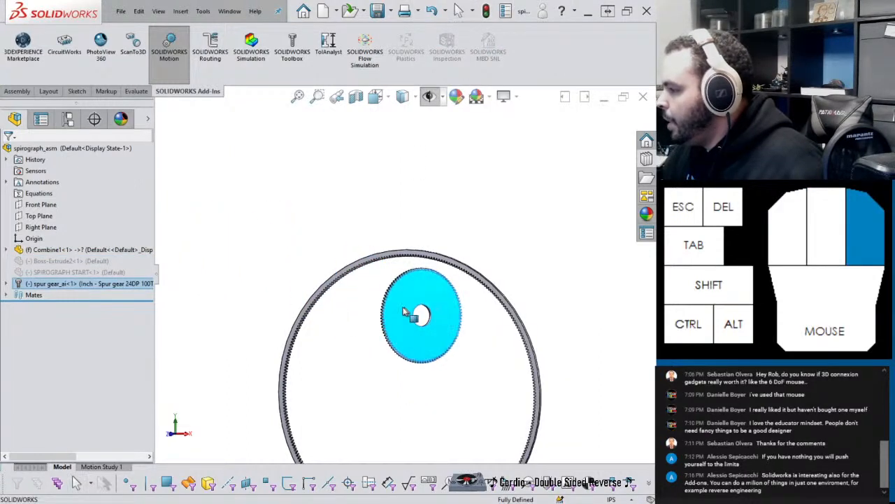
click(352, 362)
click(408, 274)
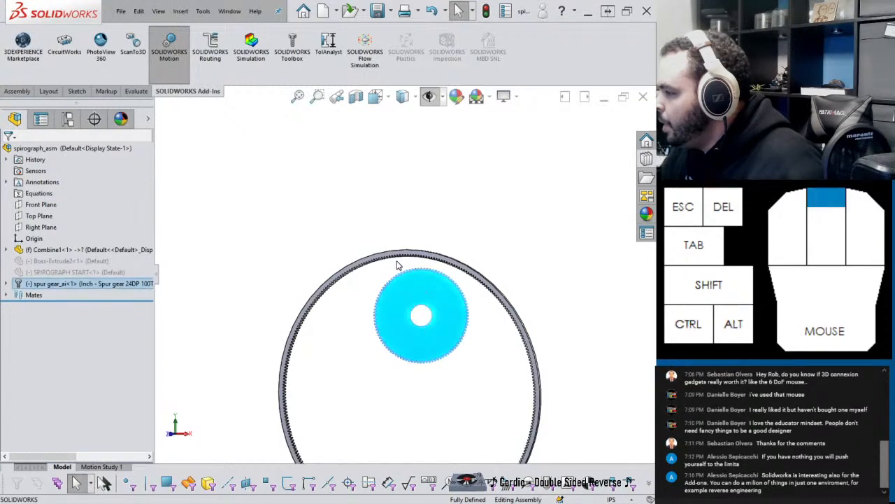
scroll(399, 269, down, 5)
ctrl+click(449, 238)
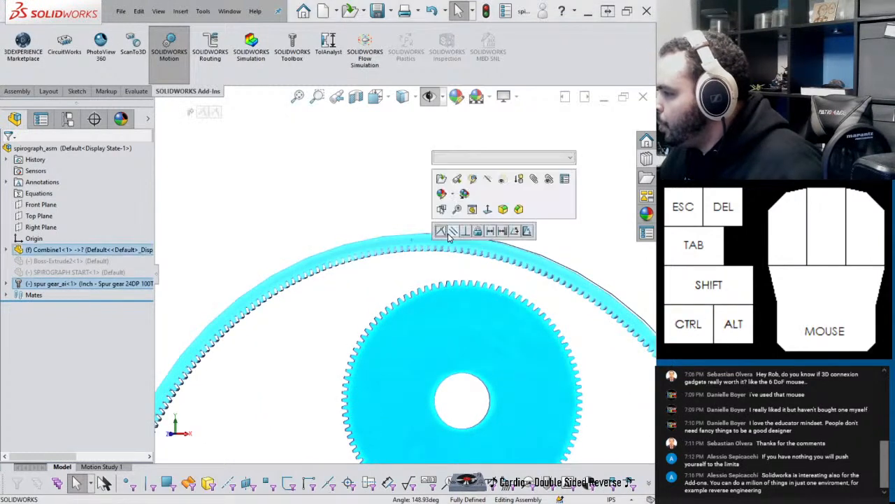
click(448, 236)
Step: Move the spur gear up against the ring gear so its upper teeth mesh with the ring's internal teeth
drag(424, 306, 448, 307)
scroll(405, 272, up, 2)
scroll(426, 266, down, 5)
scroll(429, 266, down, 6)
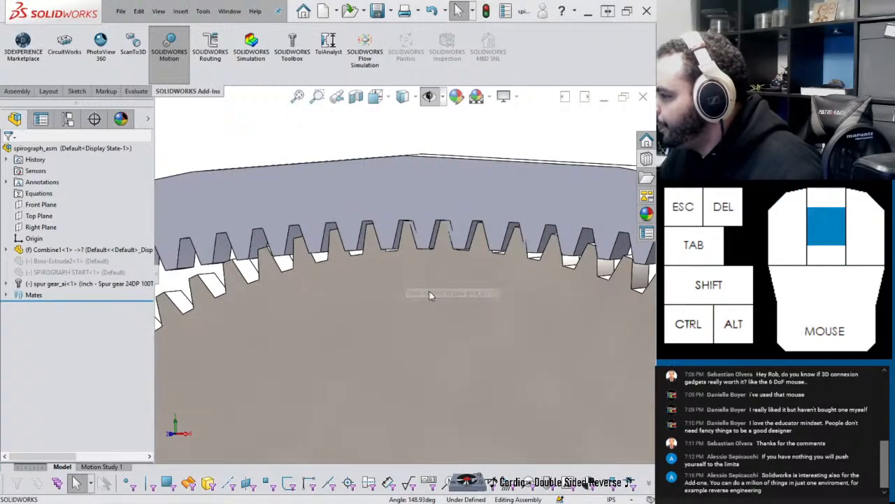
drag(422, 295, 402, 293)
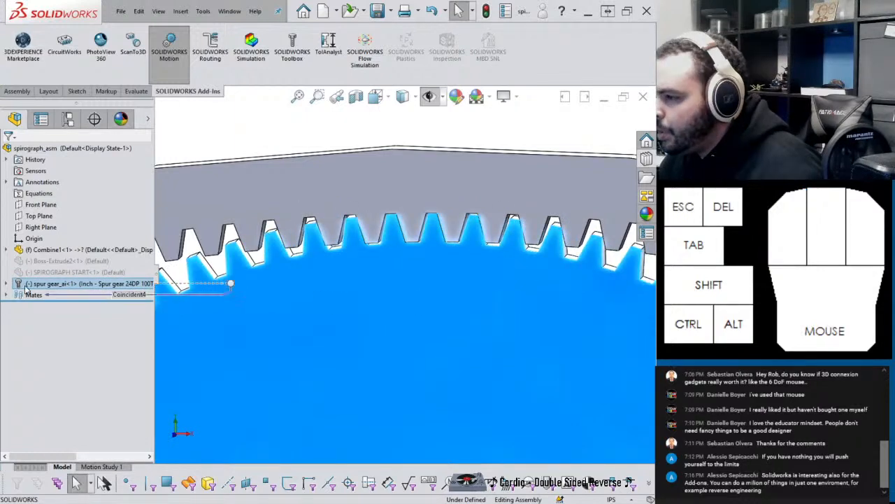
Step: Look through the spur gear's feature tree, including its mate references, HoldingSke and the Base-Revolve profile sketch
click(25, 285)
click(42, 296)
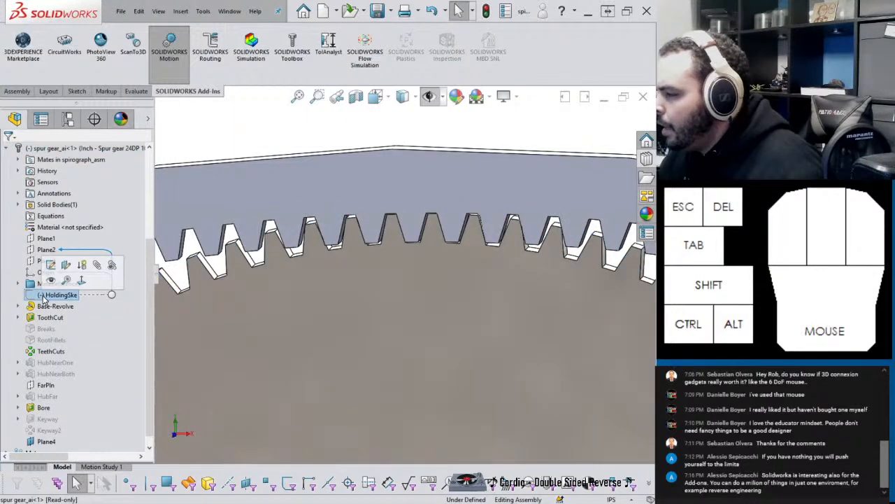
click(18, 283)
scroll(47, 412, down, 1)
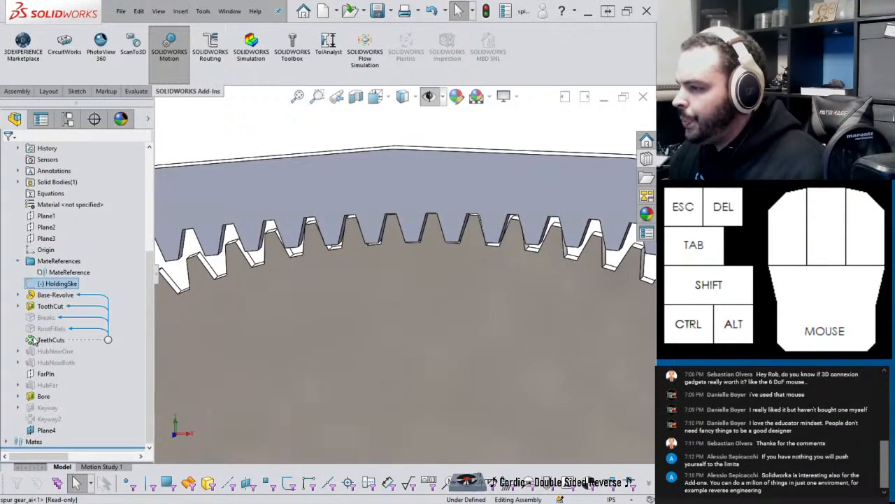
click(18, 294)
click(60, 305)
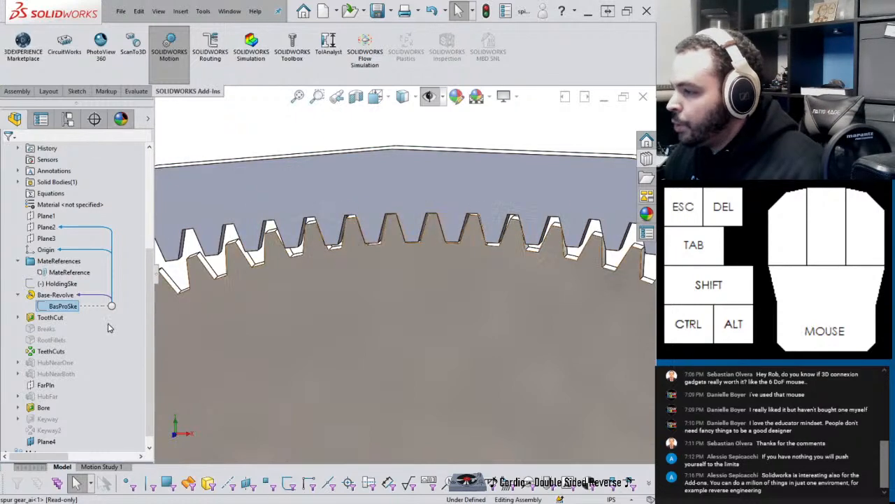
click(63, 285)
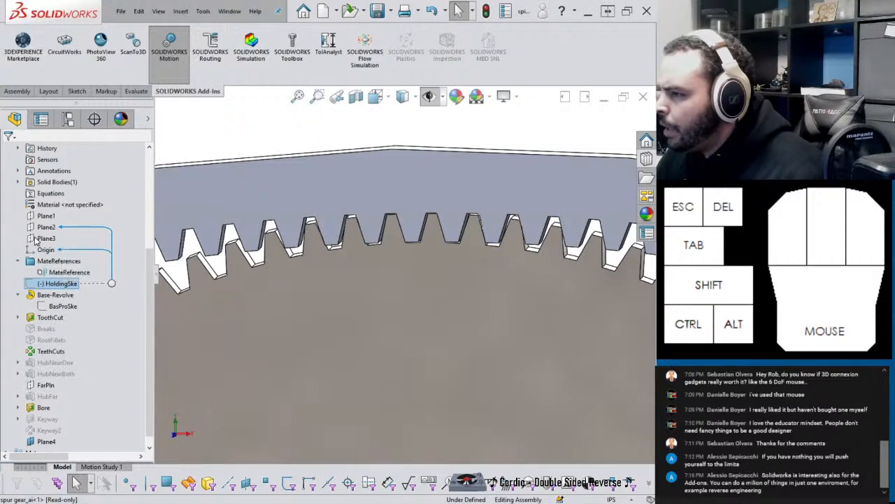
Step: Open the spur gear part in its own window and highlight its HoldingSke sketch to view it over the gear
scroll(50, 216, up, 3)
right_click(43, 194)
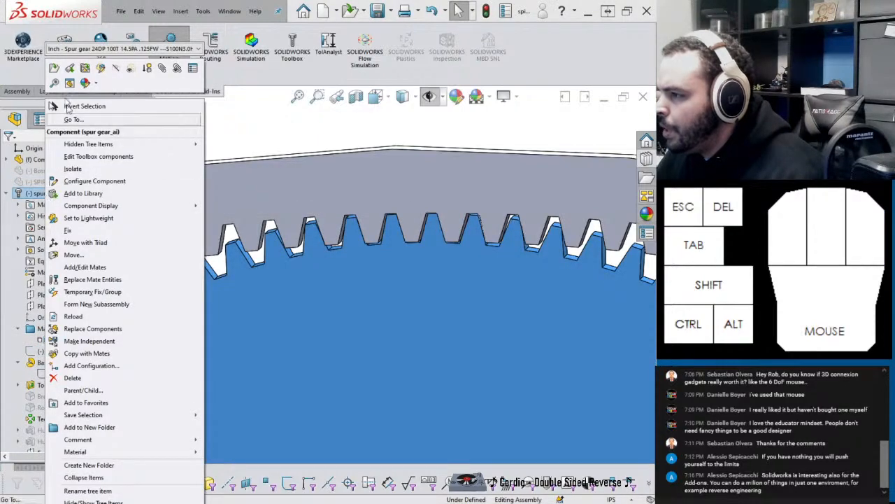
click(55, 68)
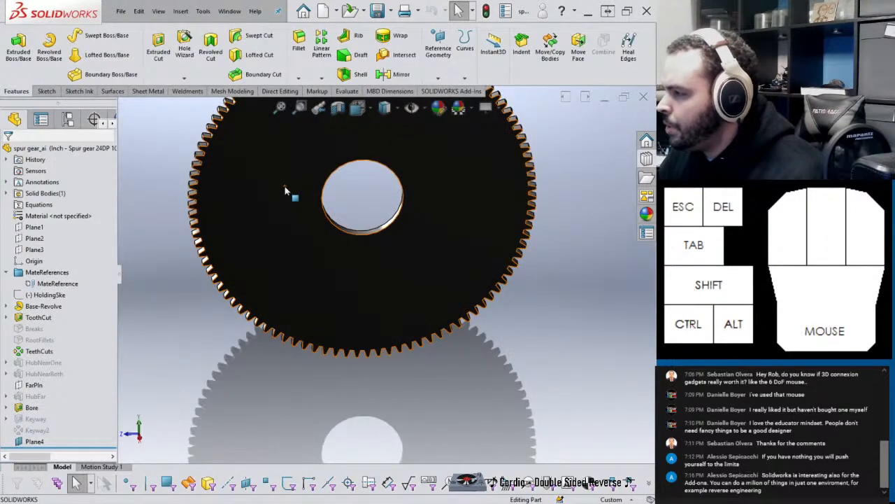
scroll(287, 205, down, 3)
scroll(289, 207, up, 3)
click(42, 295)
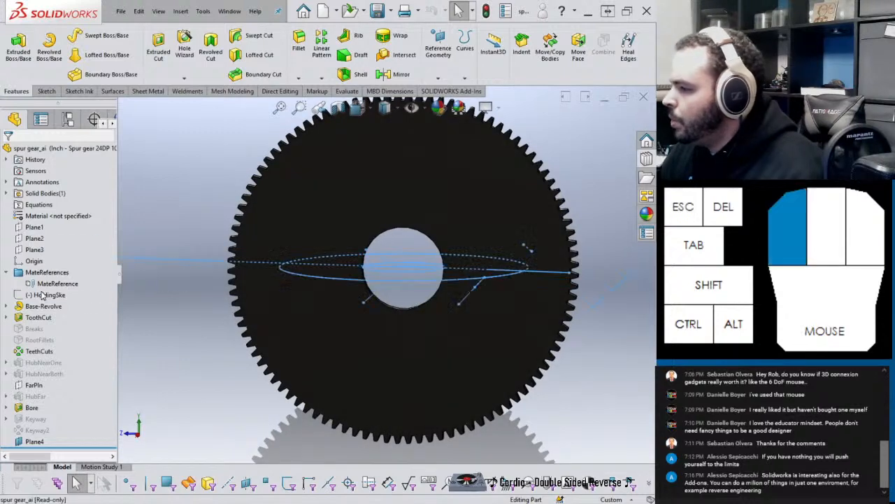
middle_drag(454, 301, 385, 460)
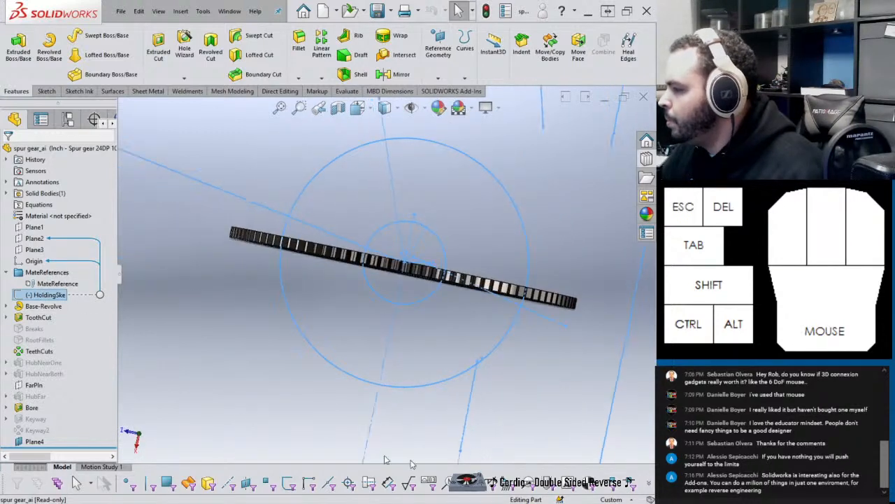
Step: Open HoldingSke for editing, examine its dimensions and exit while discarding any changes
click(52, 299)
click(65, 260)
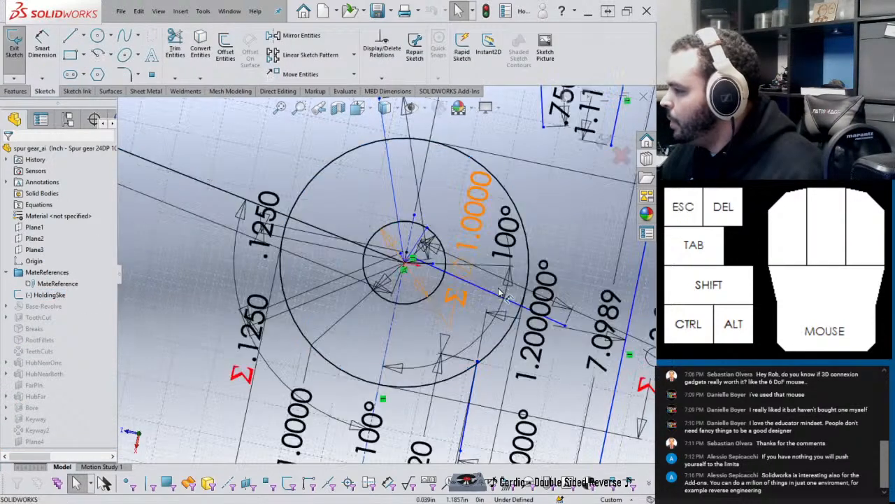
mouse_move(519, 288)
middle_down()
mouse_move(476, 300)
mouse_move(399, 239)
middle_up()
click(621, 156)
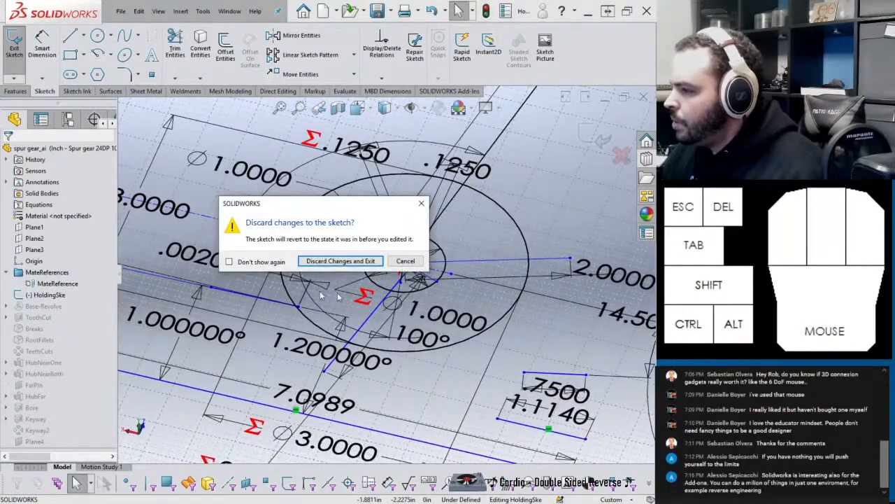
click(340, 261)
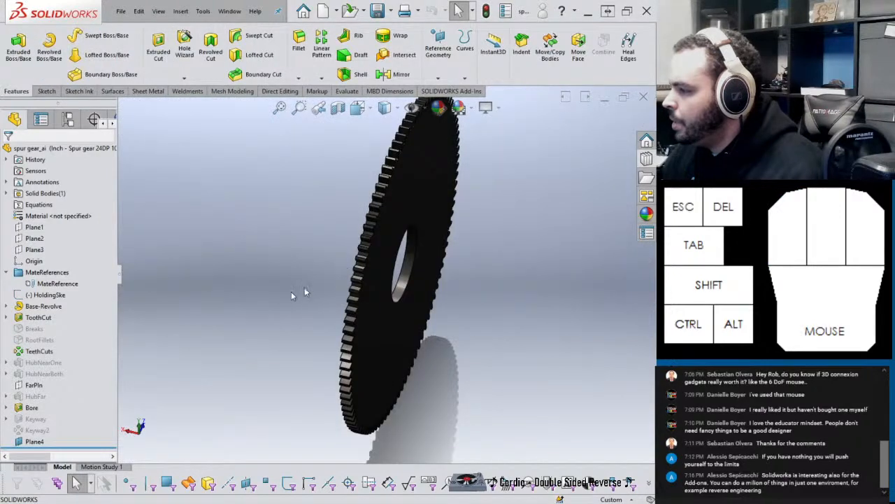
Step: Examine the Base-Revolve profile sketch BasProSke and the ToothCut sketch TooCutSke against the gear's teeth
click(7, 307)
click(33, 317)
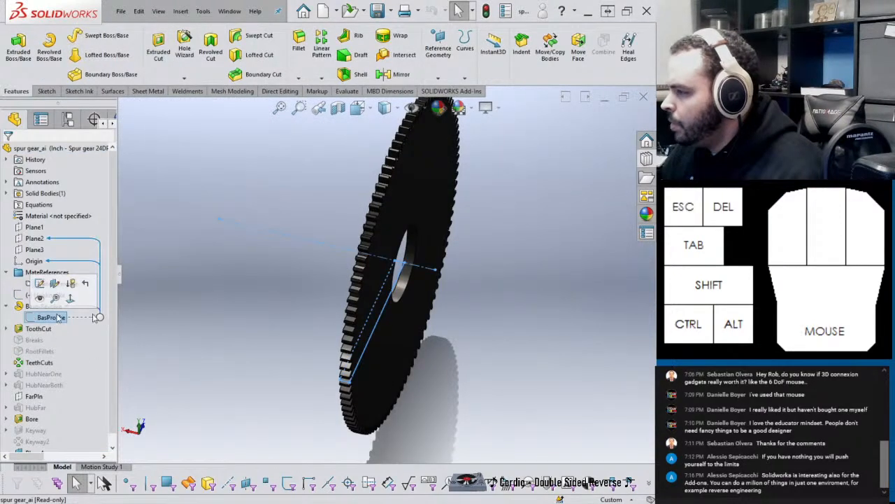
mouse_move(351, 313)
middle_down()
mouse_move(324, 332)
mouse_move(294, 298)
middle_up()
scroll(354, 313, down, 3)
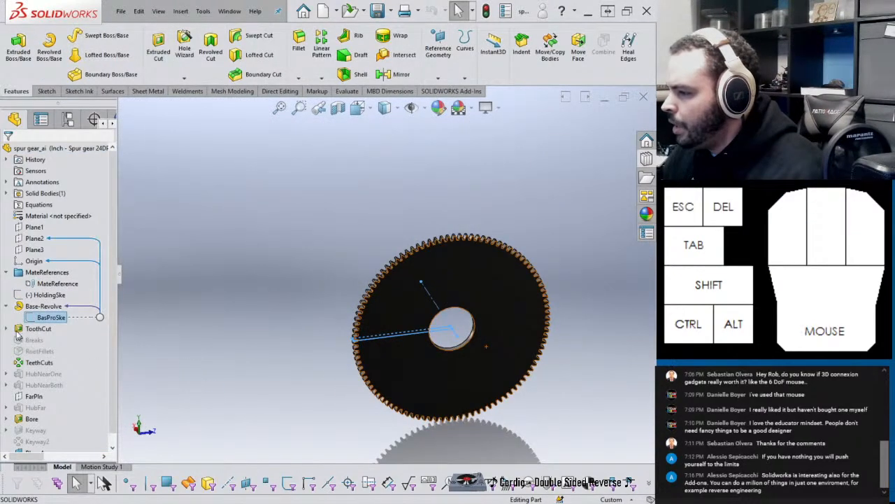
click(6, 328)
click(51, 340)
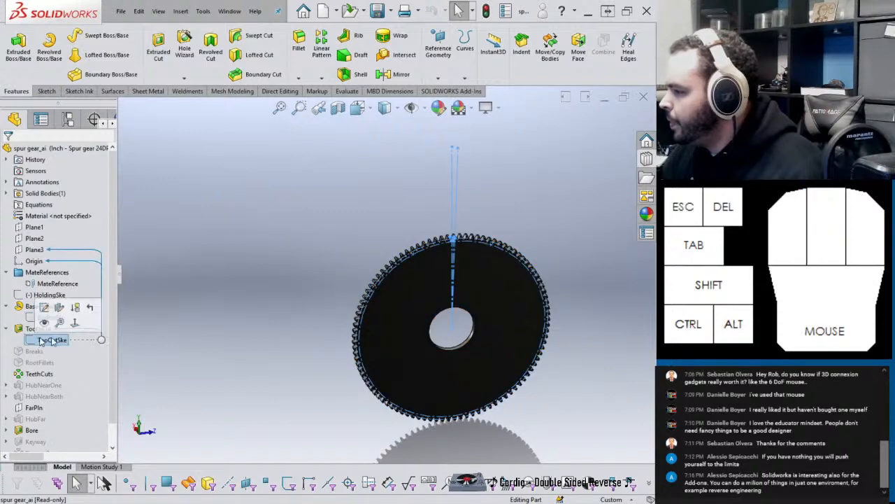
scroll(461, 264, up, 6)
middle_drag(336, 216, 346, 116)
scroll(359, 164, down, 2)
scroll(428, 221, up, 3)
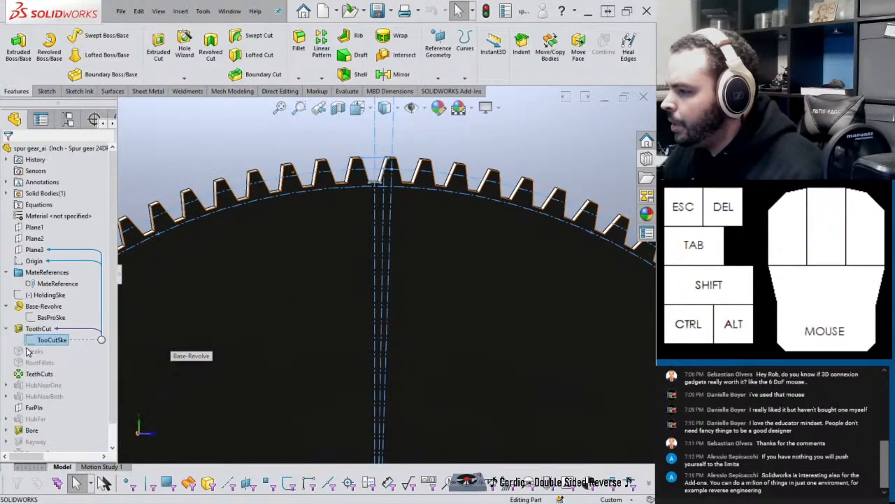
middle_drag(356, 209, 312, 174)
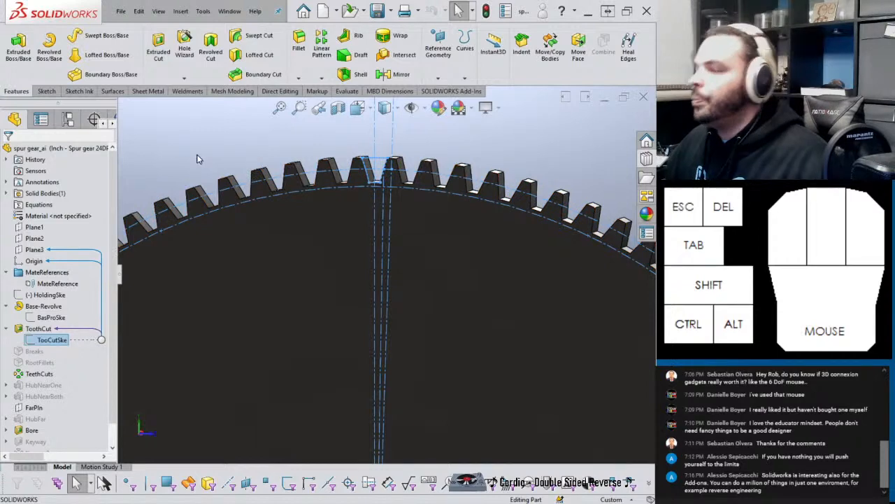
Step: Return to the assembly and show the spur gear's TooCutSke sketch, with hidden item types made visible in the view
key(ctrl+Tab)
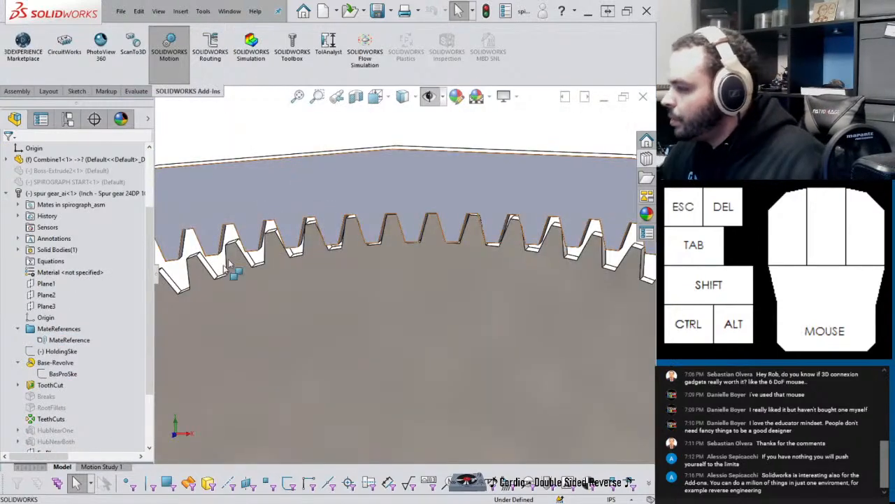
click(28, 384)
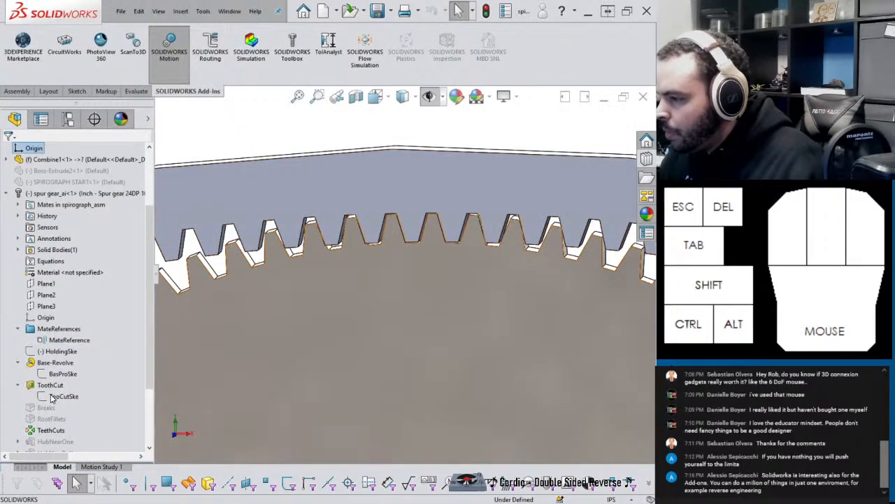
click(62, 396)
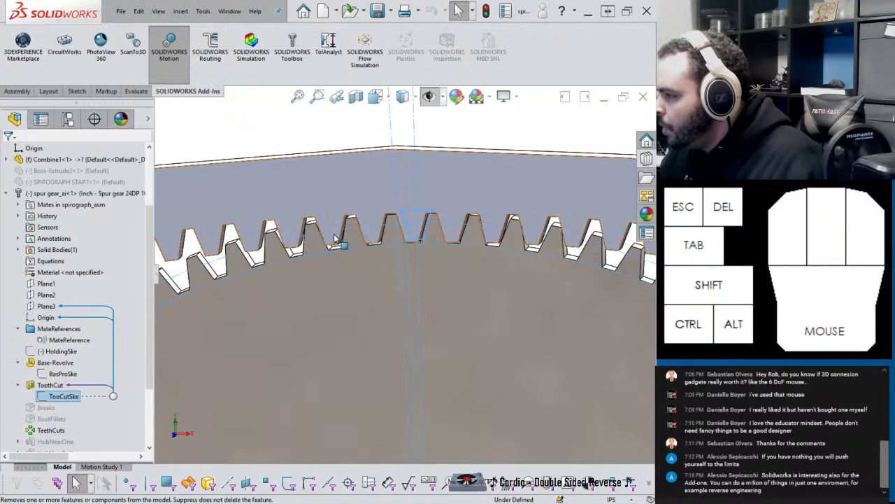
right_click(71, 398)
click(80, 369)
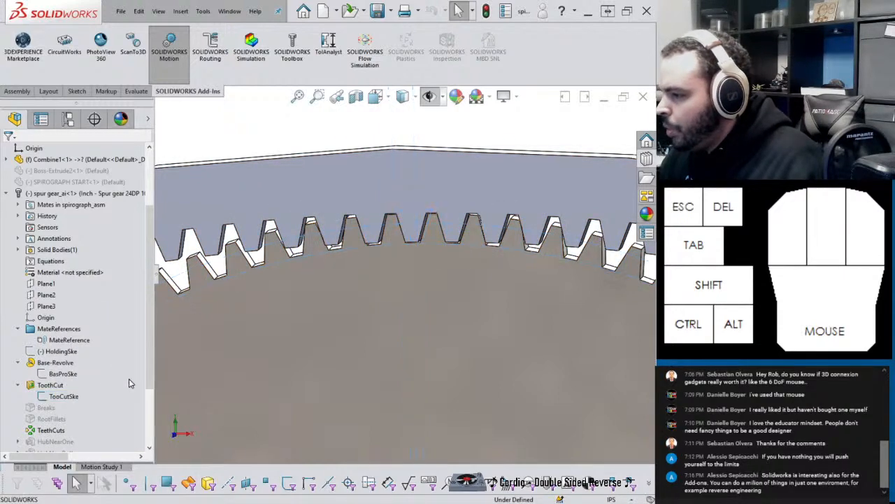
scroll(356, 272, up, 3)
click(429, 102)
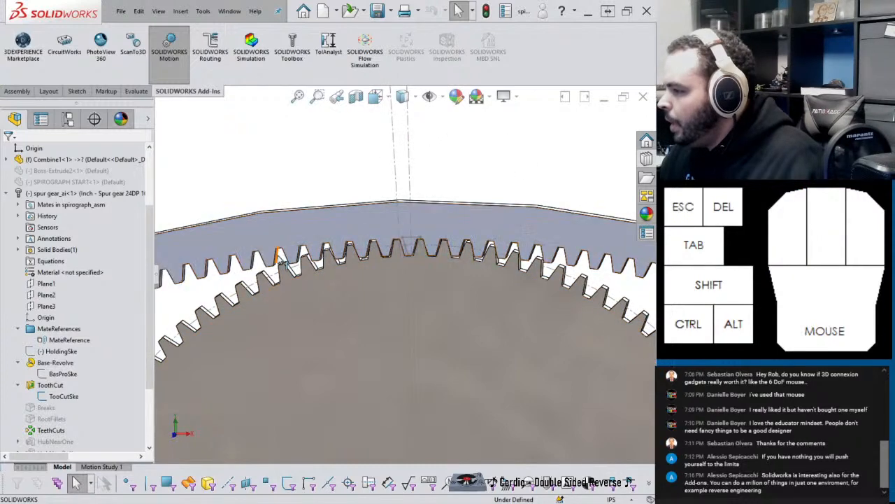
Step: Open the Combine1 ring gear part in its own window and orient it to the Front view
click(297, 253)
click(318, 193)
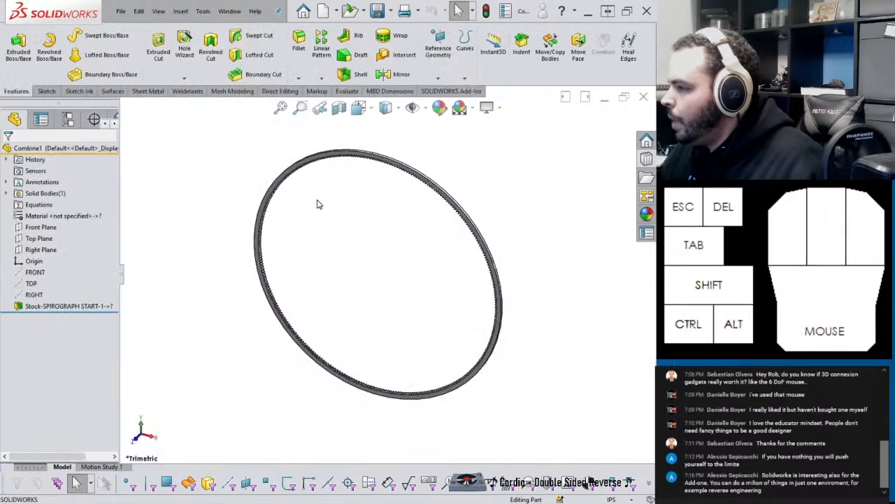
middle_drag(351, 212, 392, 201)
key(space)
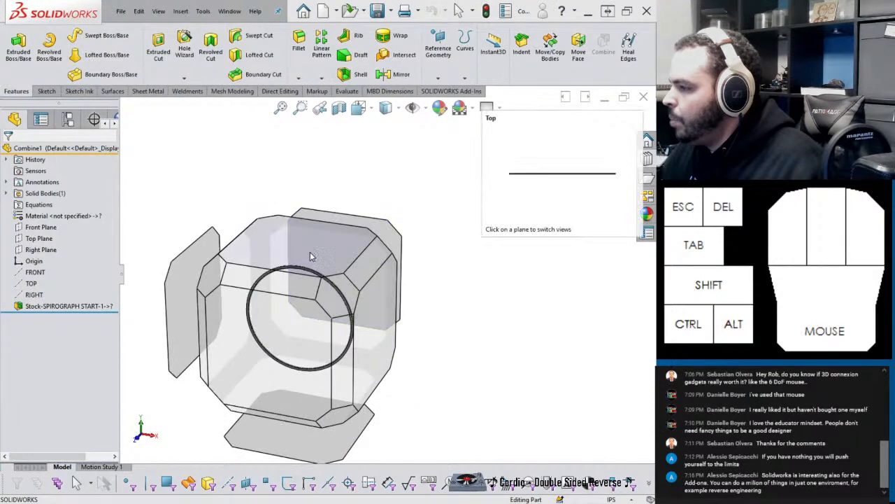
click(310, 256)
Step: Start a new sketch on the ring gear's front face and keep it in the Front view
click(321, 141)
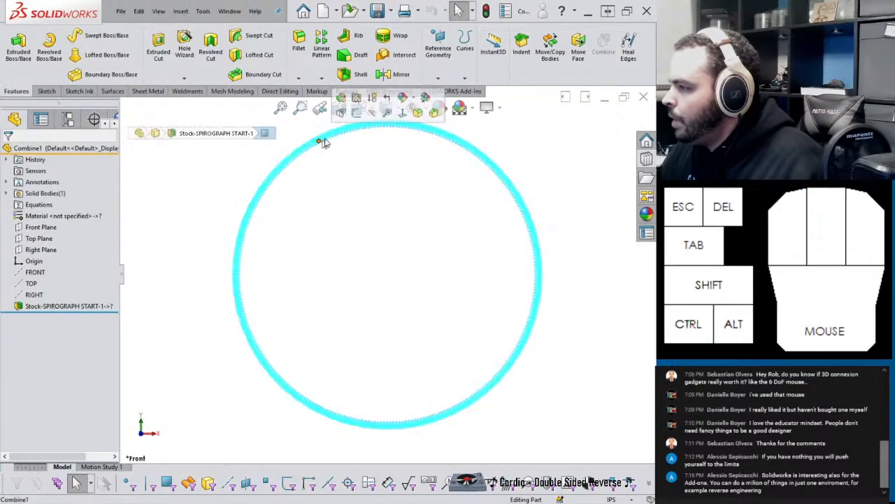
click(361, 120)
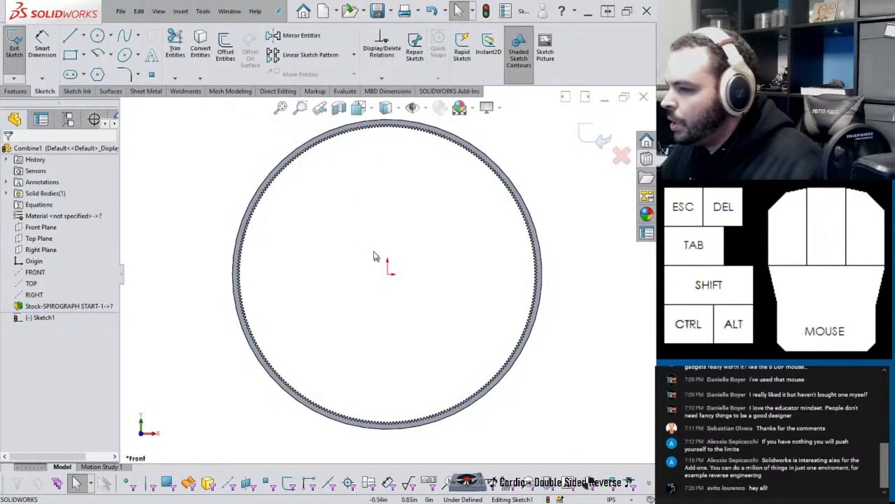
key(space)
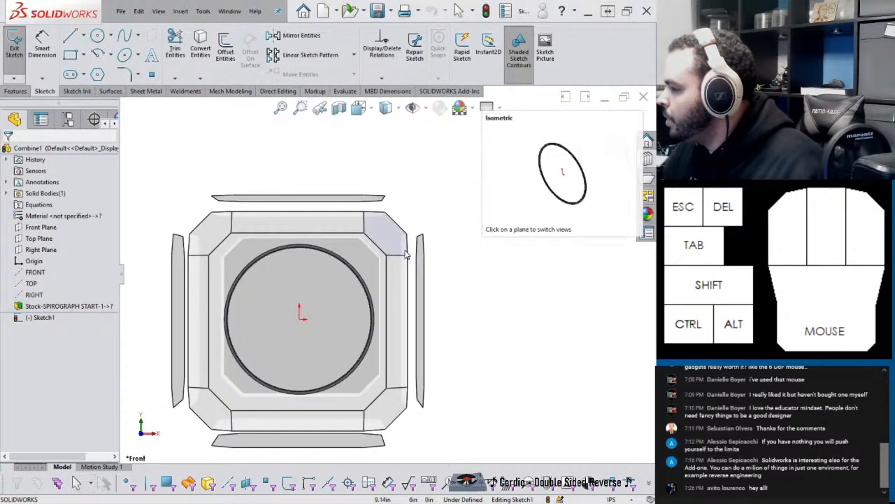
click(310, 296)
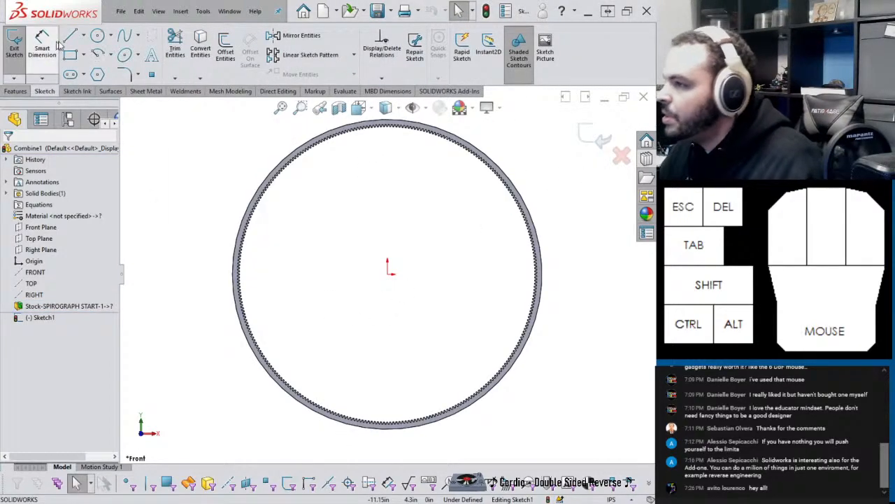
Step: Sketch a circle centred on the origin, just inside the ring gear's teeth
click(97, 35)
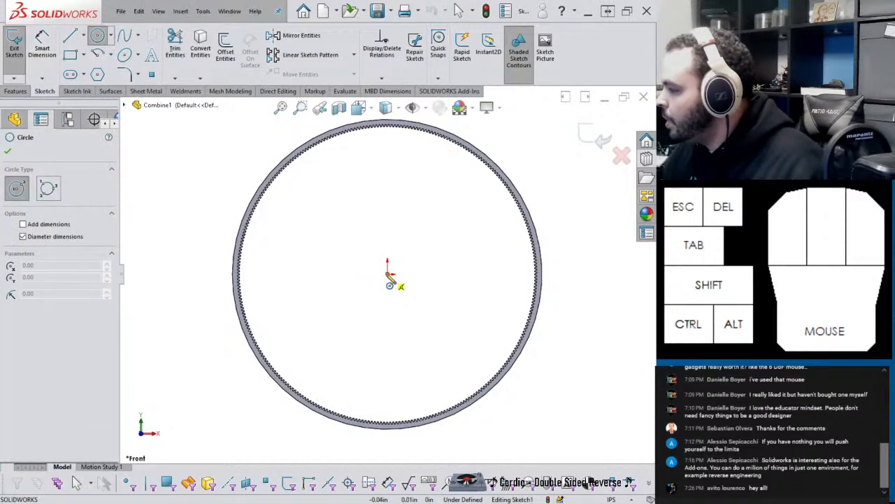
mouse_move(388, 276)
mouse_down()
mouse_move(380, 126)
mouse_move(380, 150)
mouse_up()
key(Escape)
scroll(377, 144, down, 4)
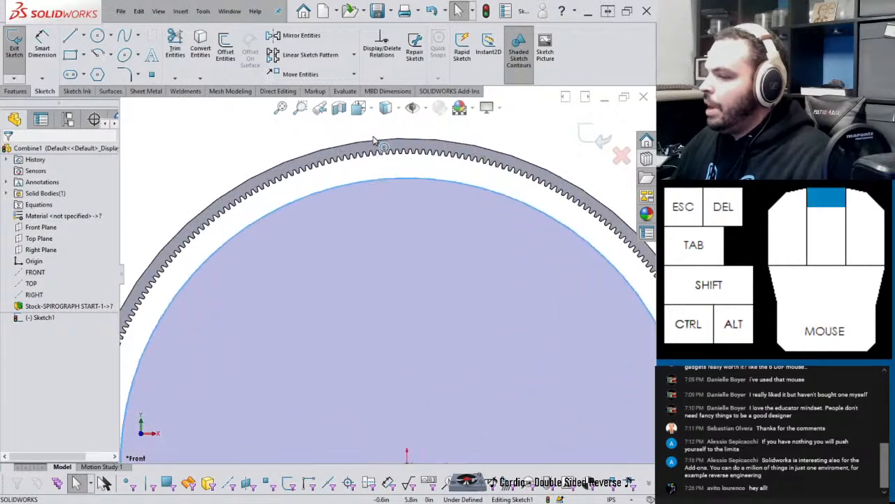
scroll(374, 140, down, 5)
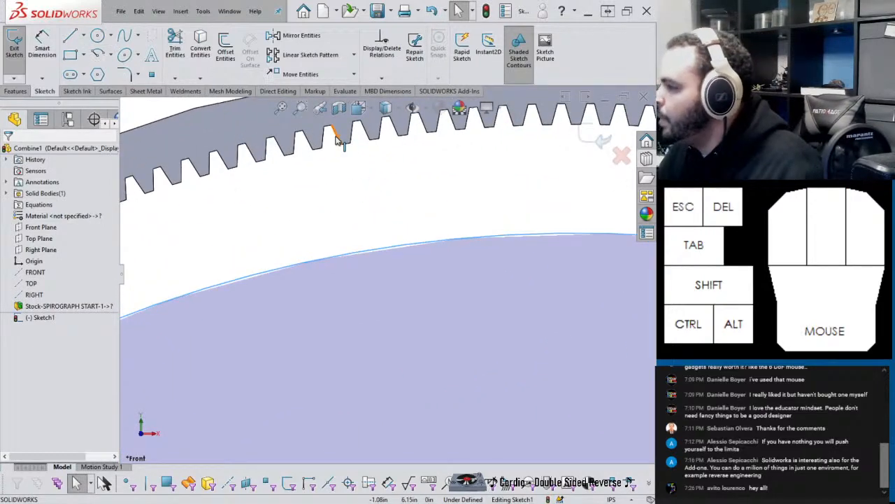
Step: Make the circle coincident with the midpoint of a ring gear tooth's flank edge
right_click(337, 140)
click(357, 148)
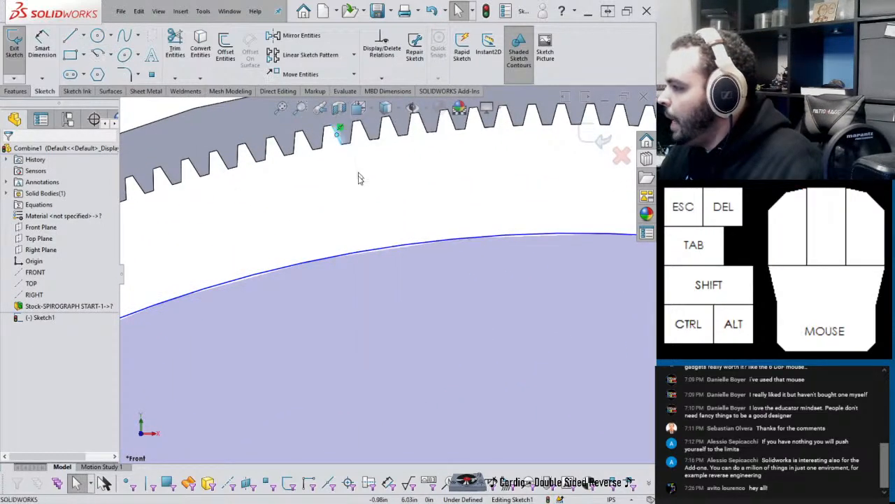
ctrl+click(364, 256)
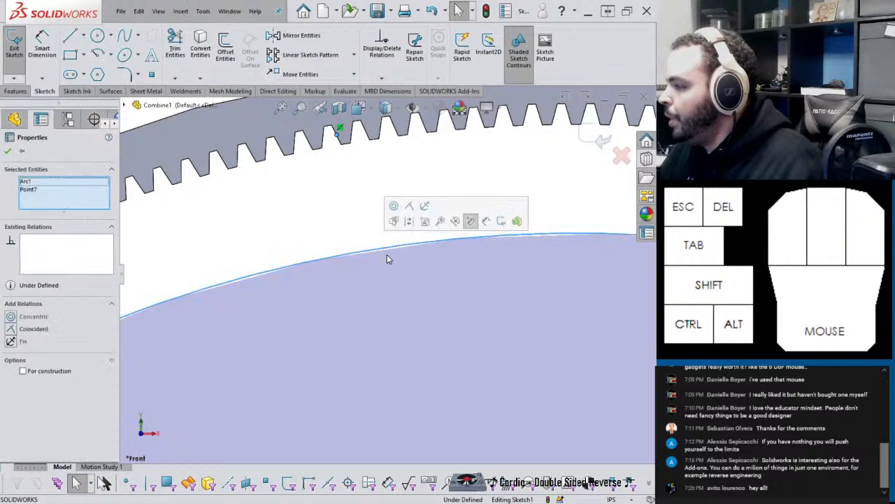
click(414, 211)
key(z)
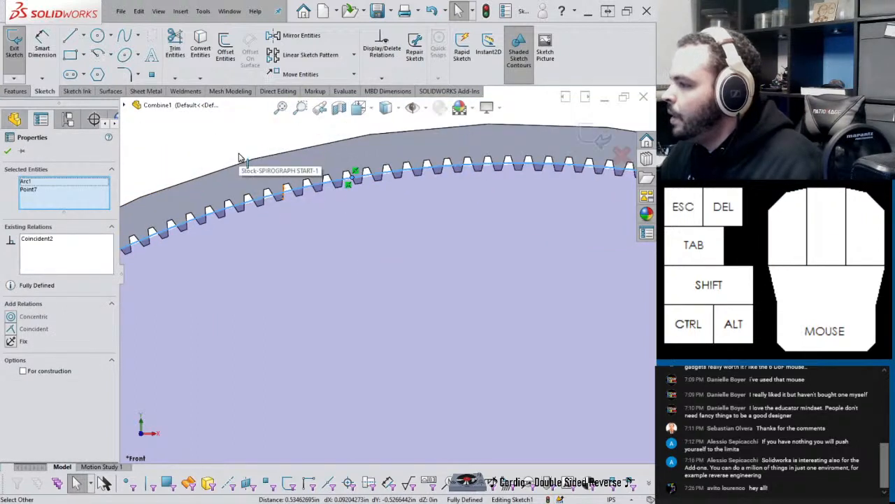
key(Escape)
click(305, 194)
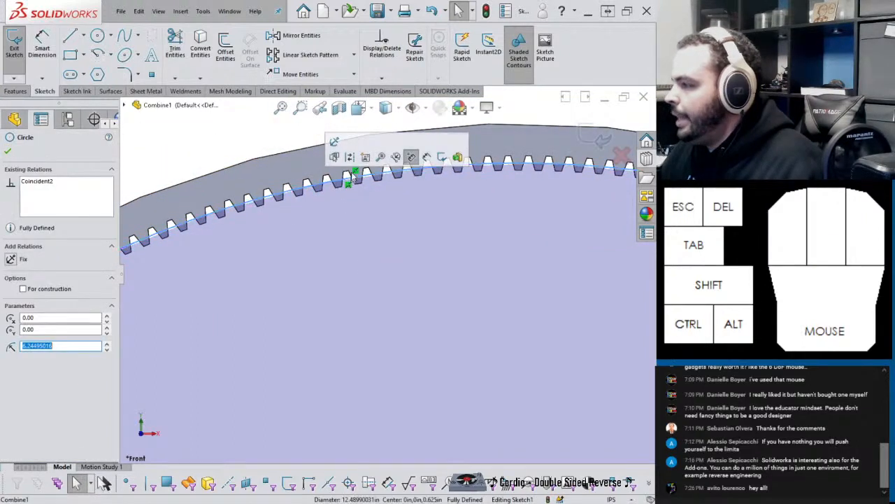
key(Escape)
scroll(441, 194, down, 1)
scroll(458, 237, up, 3)
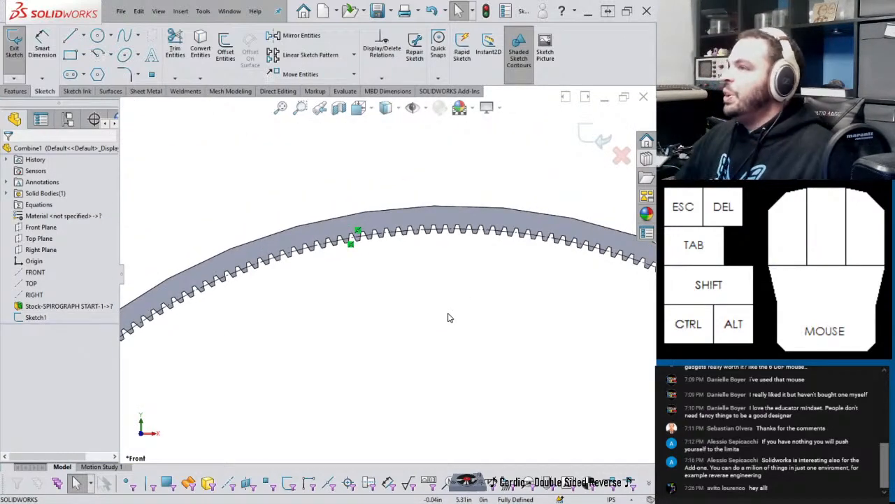
Step: Finish the ring gear sketch and return to the spirograph assembly
click(593, 138)
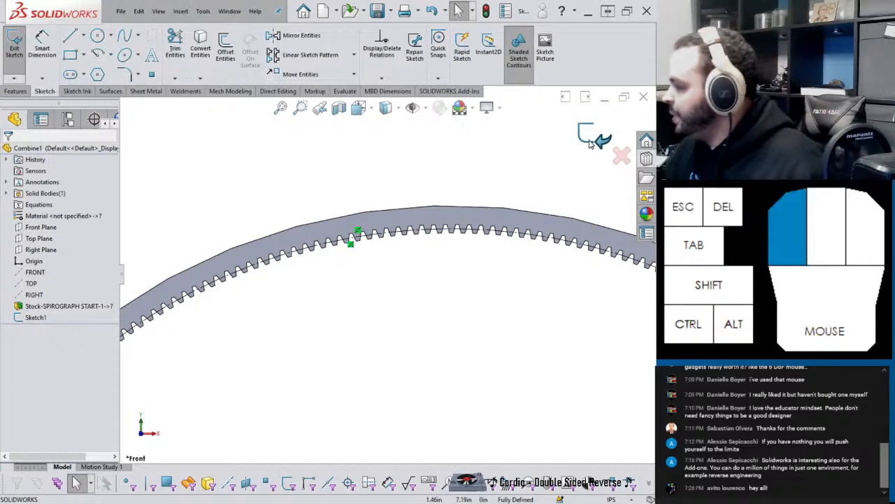
click(312, 173)
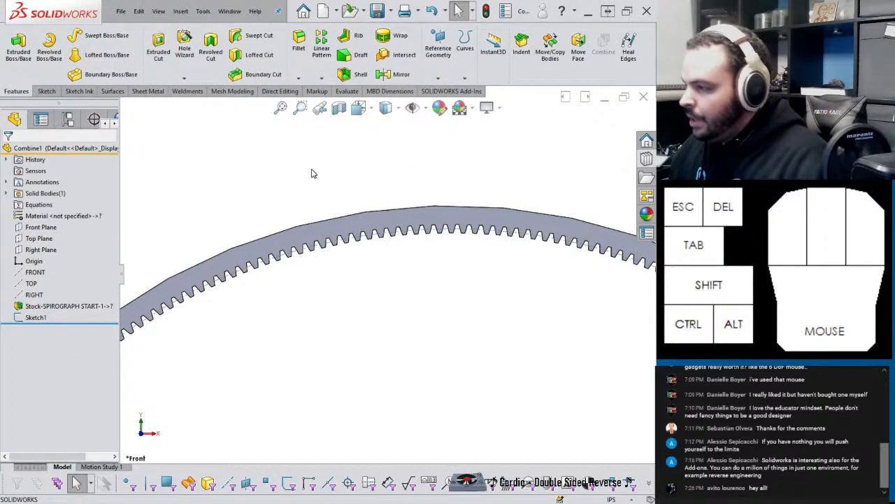
key(ctrl+Tab)
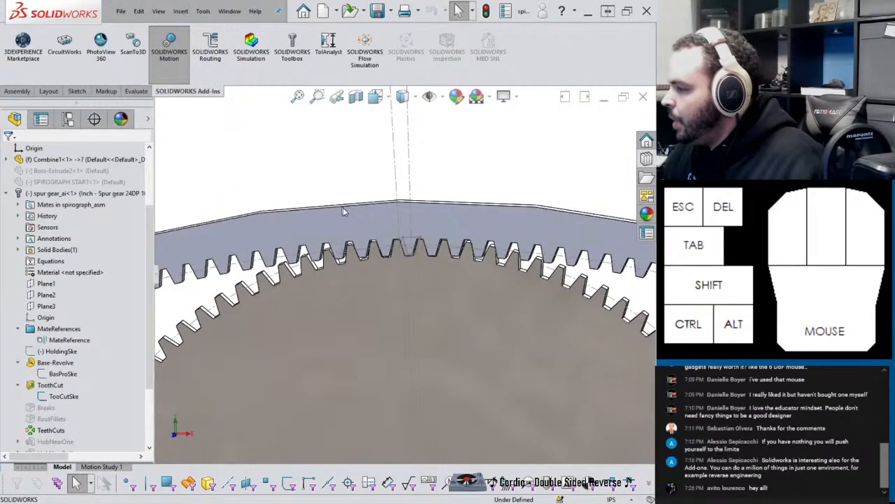
Step: Try to mate the ring gear's sketched circle tangent to the spur gear's construction circle
scroll(343, 211, up, 3)
scroll(399, 259, down, 8)
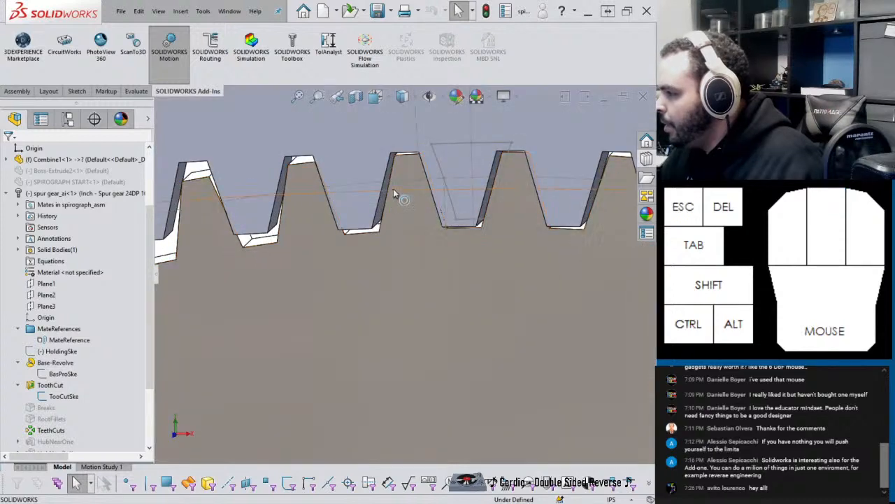
click(393, 191)
middle_drag(393, 190, 376, 226)
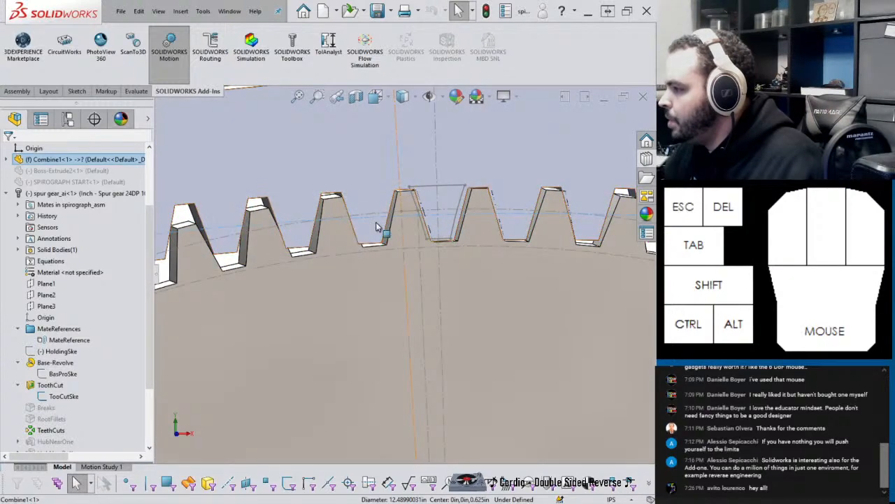
key(ctrl)
ctrl+click(371, 213)
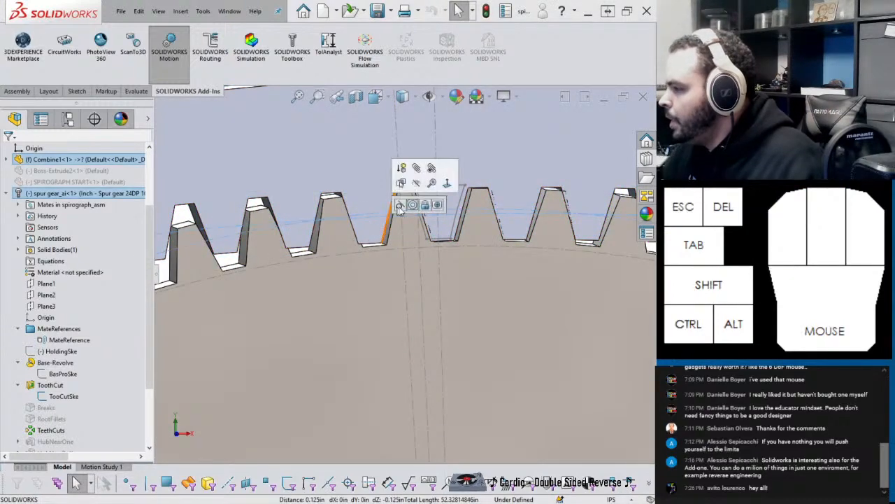
click(404, 204)
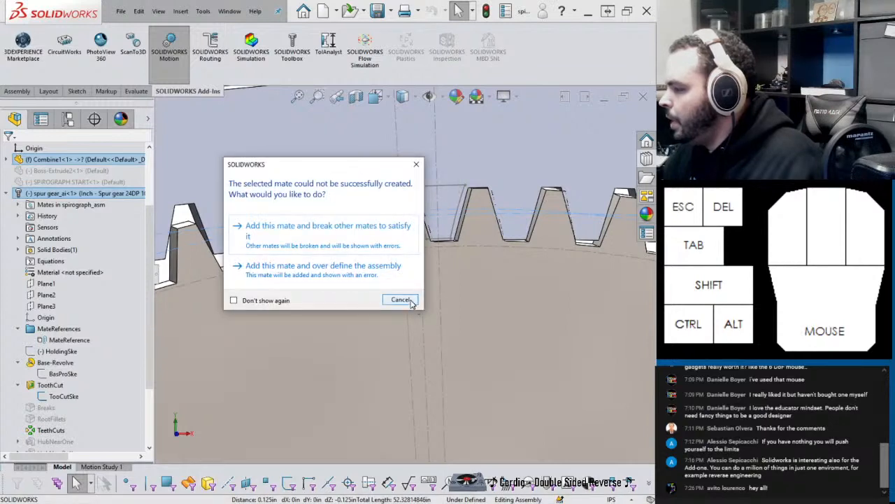
click(412, 303)
middle_drag(405, 260, 423, 295)
click(423, 294)
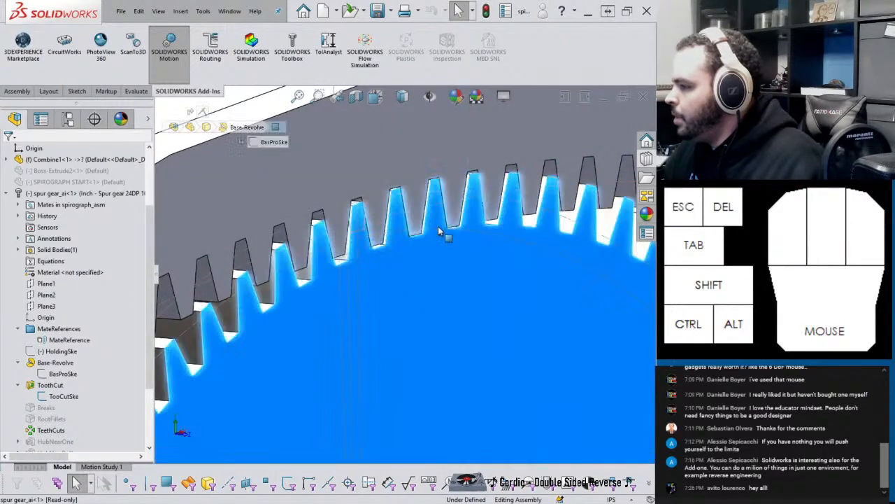
click(452, 233)
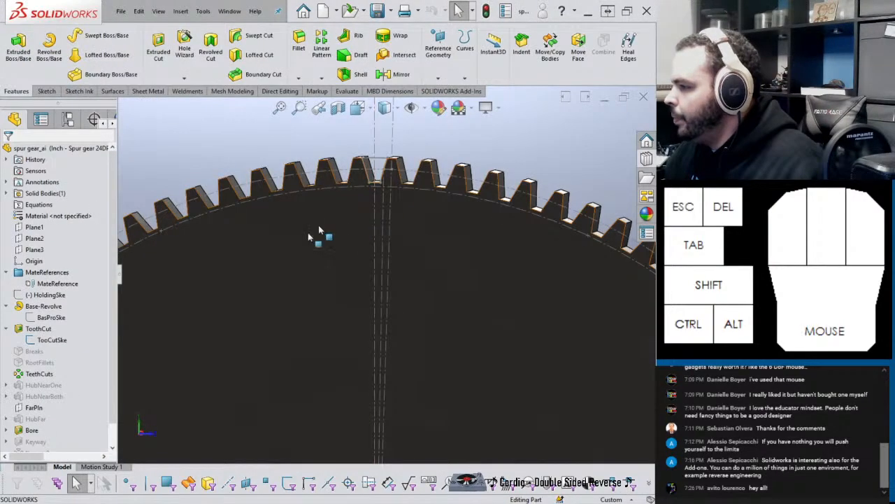
key(ctrl+Tab)
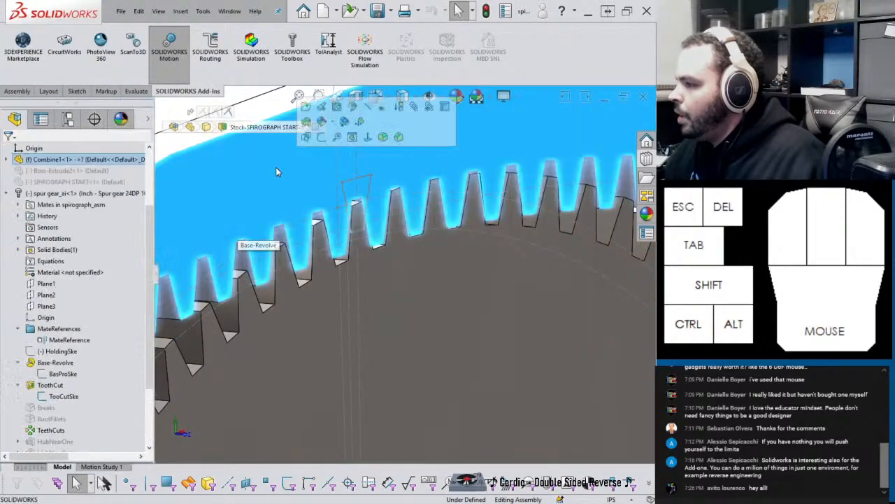
Step: Open the Combine1 ring gear part and reassign Sketch1's plane to the ring's opposite face
click(306, 107)
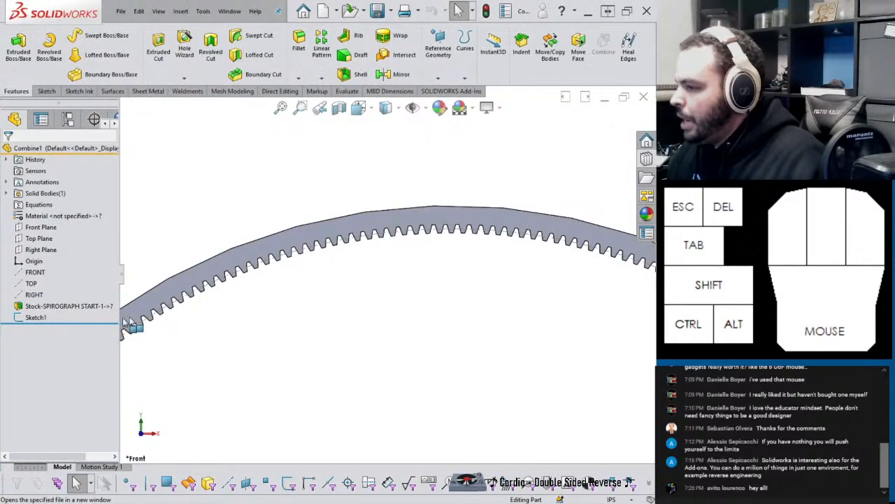
right_click(46, 318)
click(65, 240)
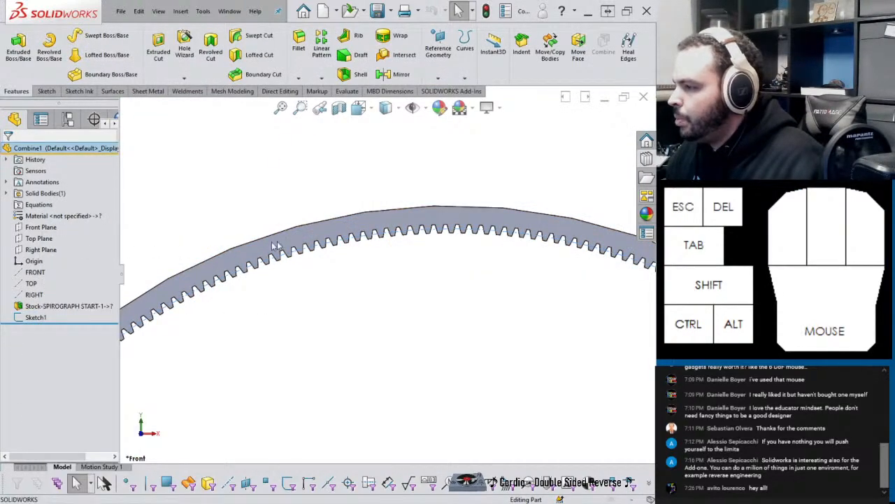
mouse_move(394, 234)
middle_down()
mouse_move(301, 240)
mouse_move(386, 248)
middle_up()
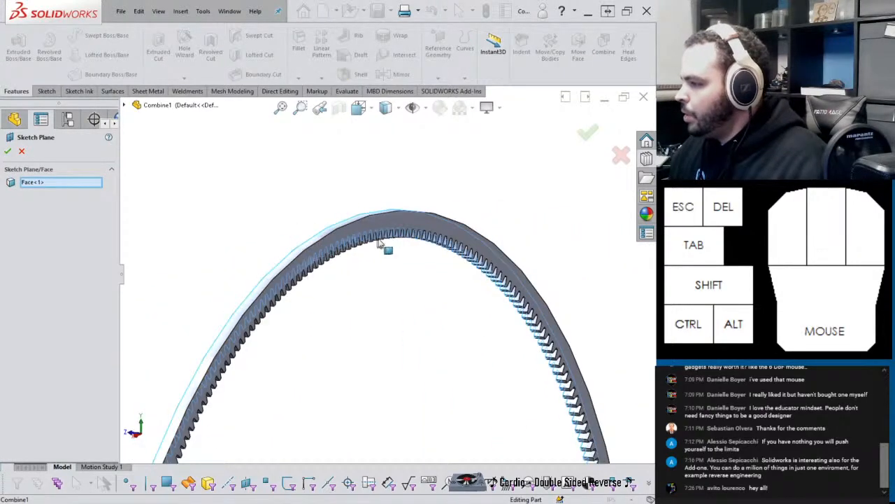
click(391, 228)
right_click(386, 221)
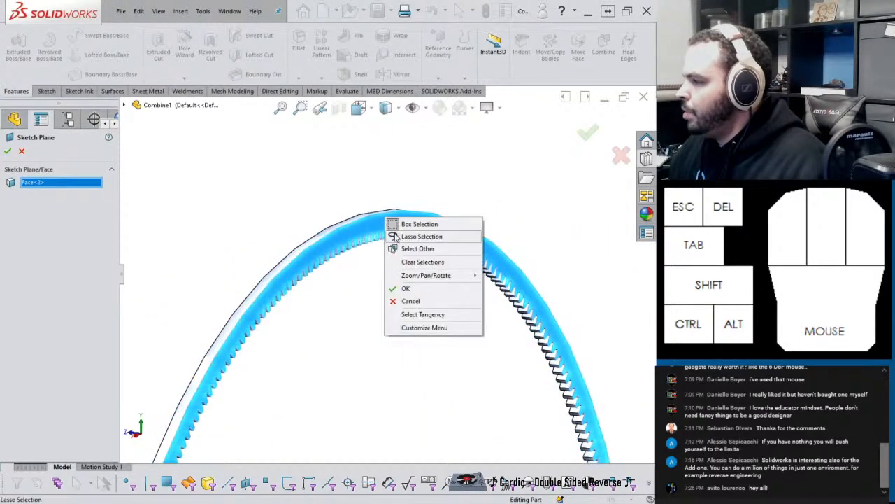
click(404, 292)
click(336, 176)
scroll(384, 202, down, 5)
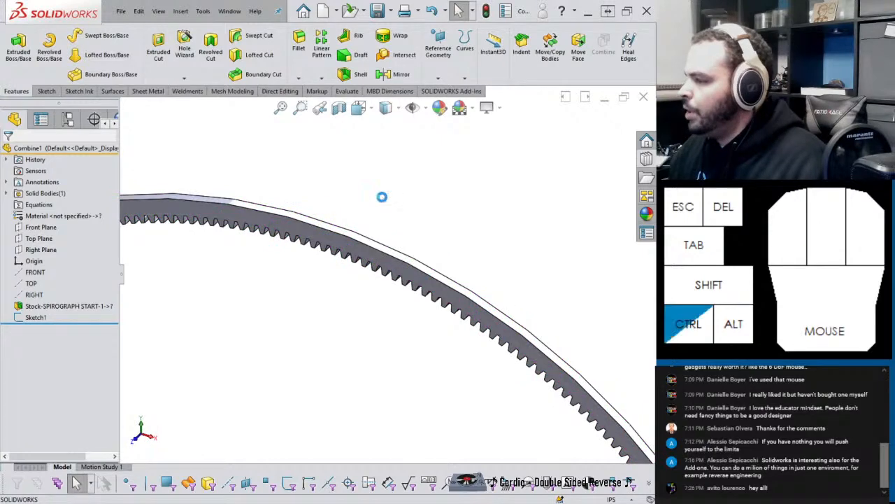
Step: Return to the assembly and mate the ring gear's sketched circle tangent to the spur gear's construction circle
key(ctrl+Tab)
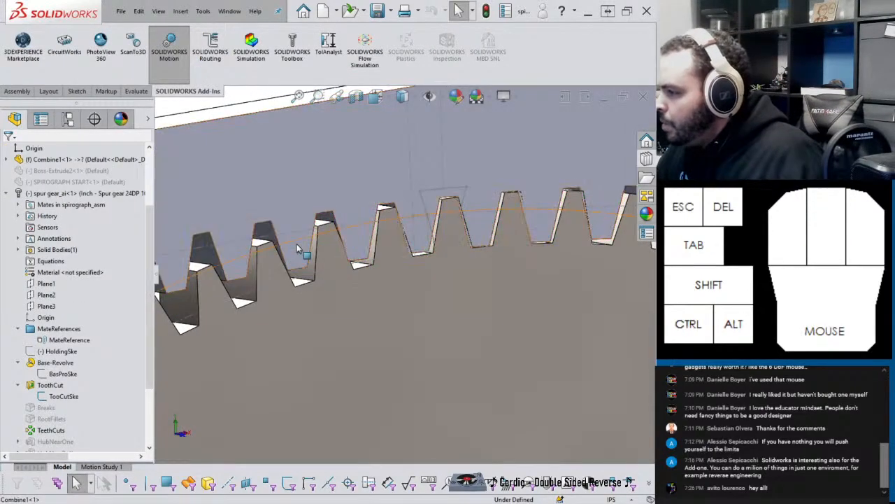
click(297, 243)
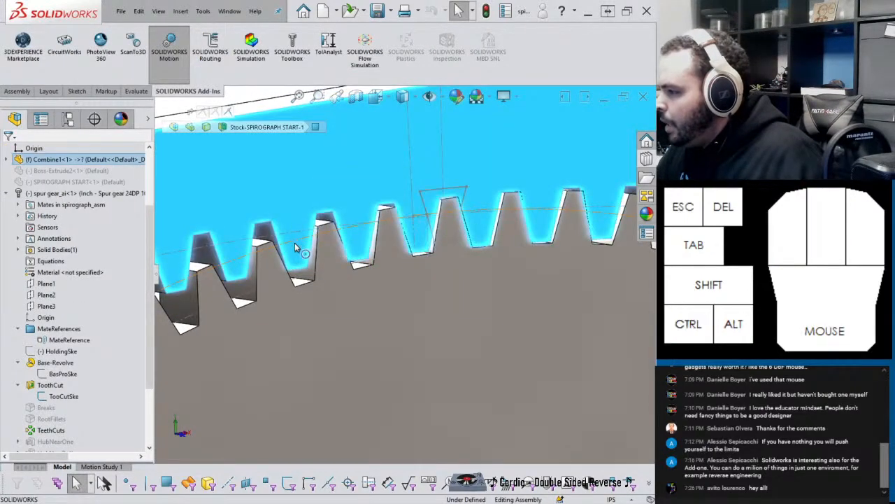
click(294, 243)
ctrl+click(293, 234)
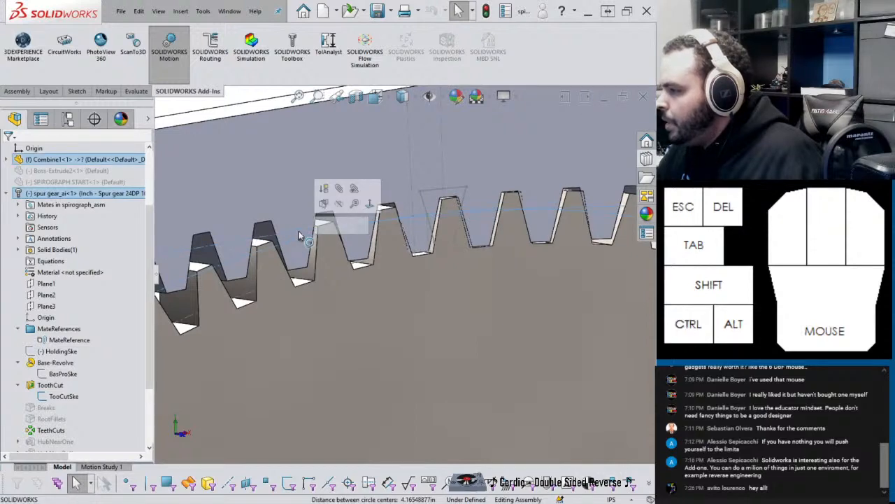
click(322, 225)
Step: Move the spur gear along the inside of the ring gear to check how the teeth mesh
scroll(398, 274, up, 3)
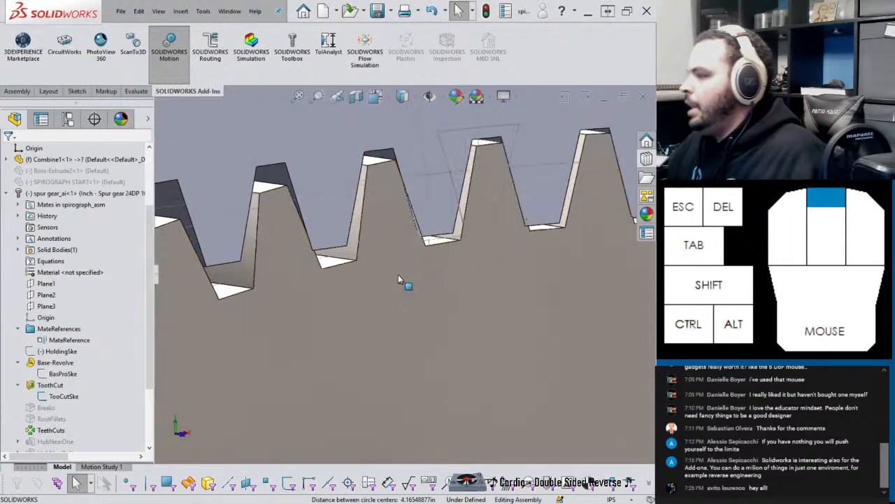
scroll(398, 279, down, 10)
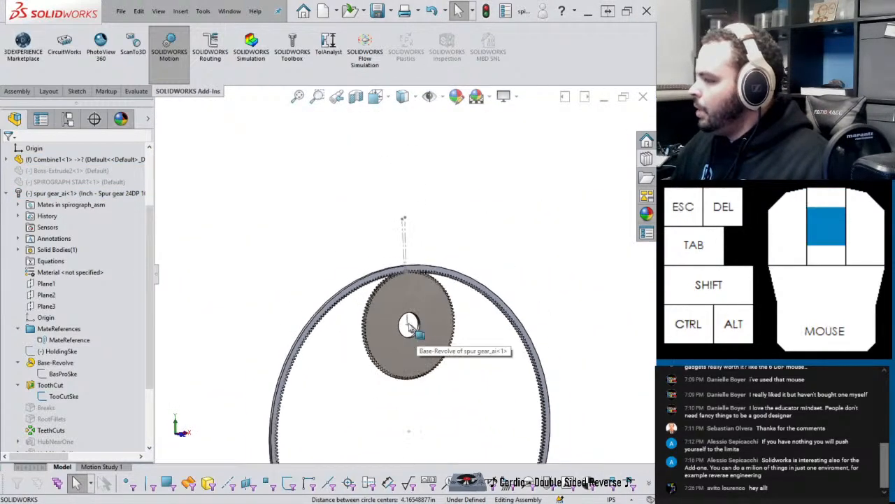
scroll(409, 326, up, 8)
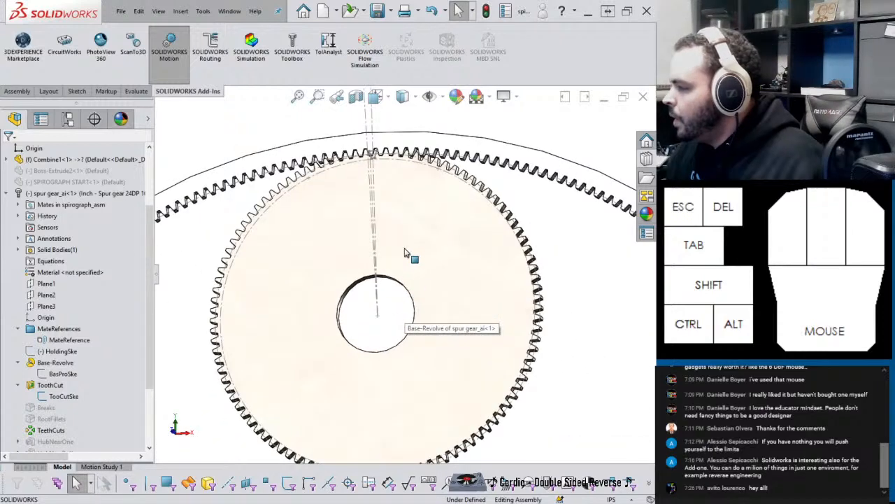
drag(405, 253, 431, 259)
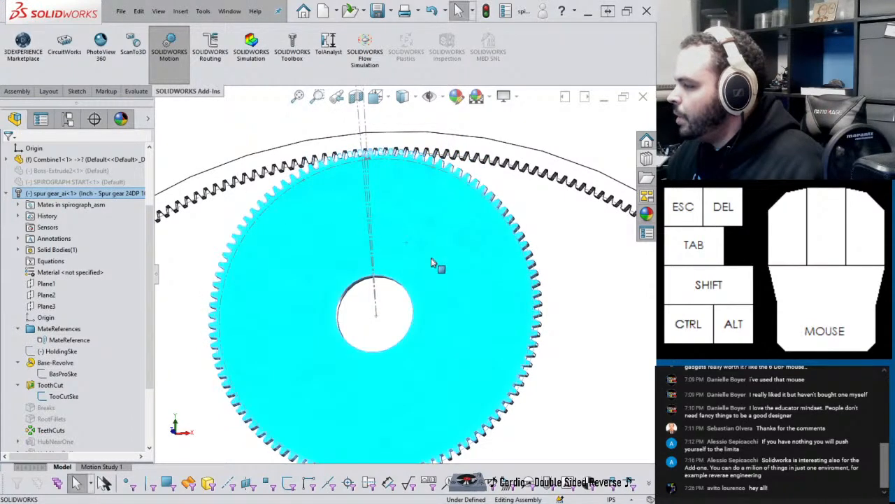
scroll(363, 207, down, 5)
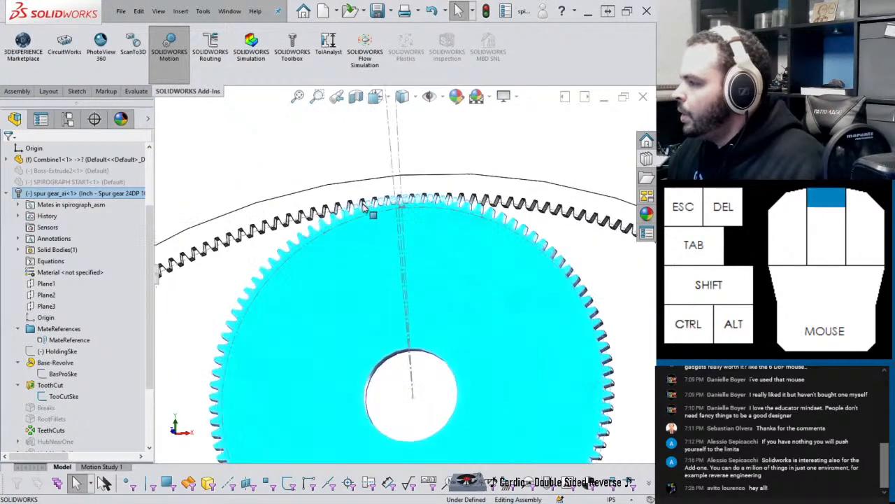
scroll(392, 251, up, 2)
scroll(444, 254, up, 4)
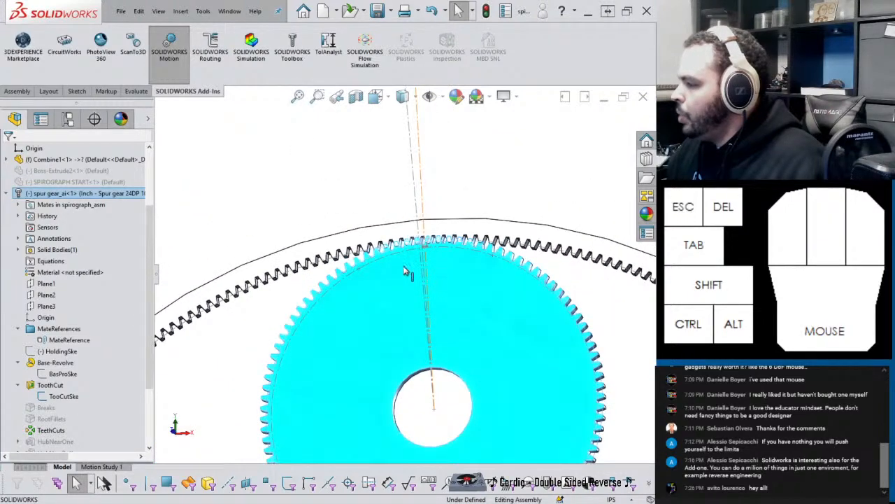
drag(443, 334, 417, 248)
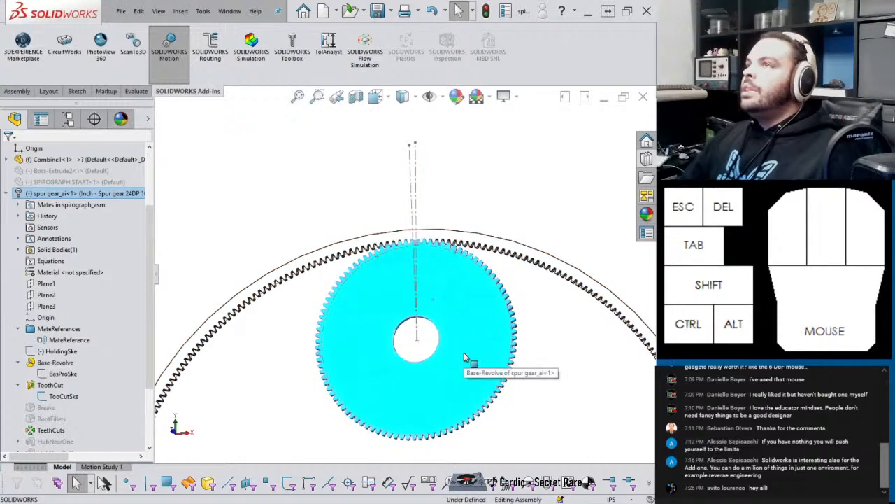
scroll(426, 420, down, 3)
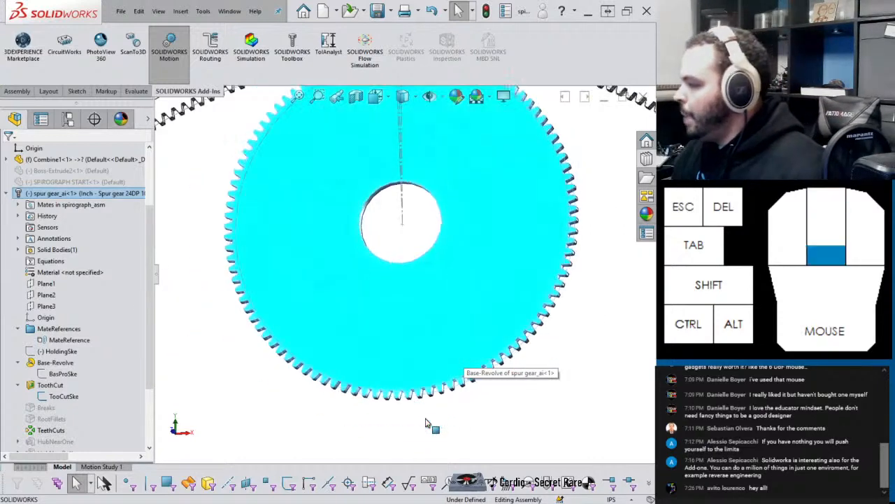
scroll(427, 419, up, 7)
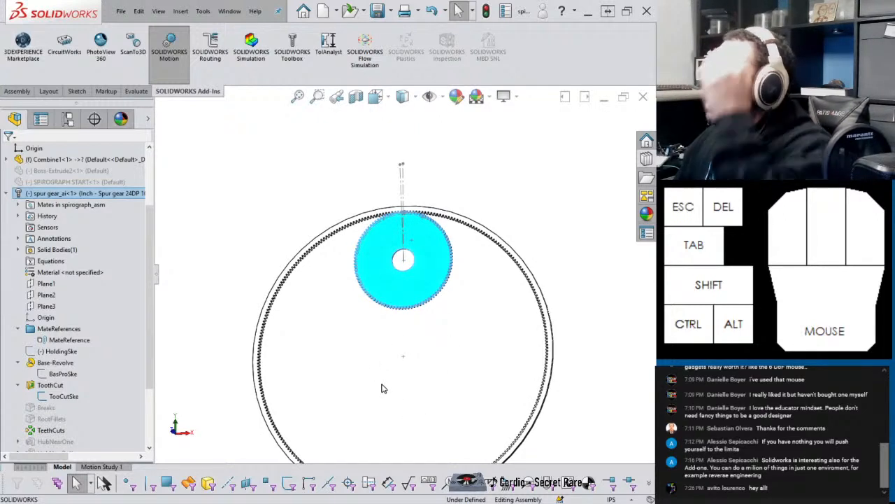
Step: Mate the spur gear's origin coincident with the assembly's Right Plane
scroll(396, 274, down, 5)
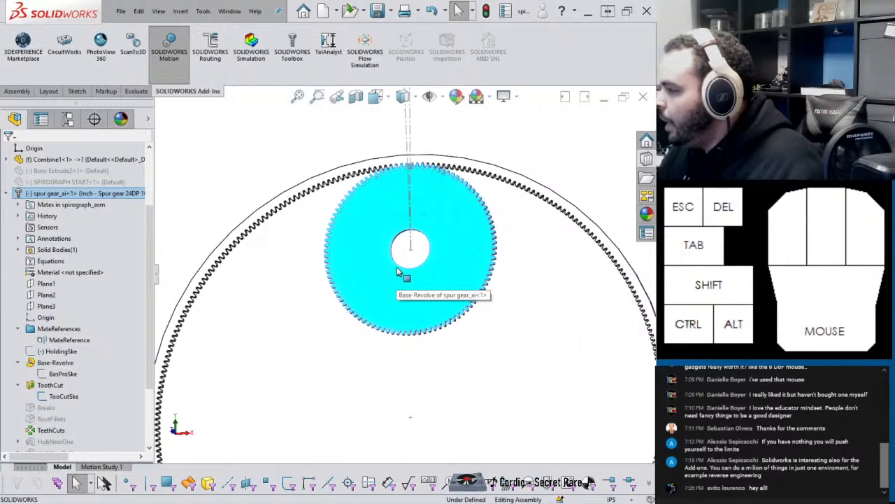
scroll(429, 166, down, 8)
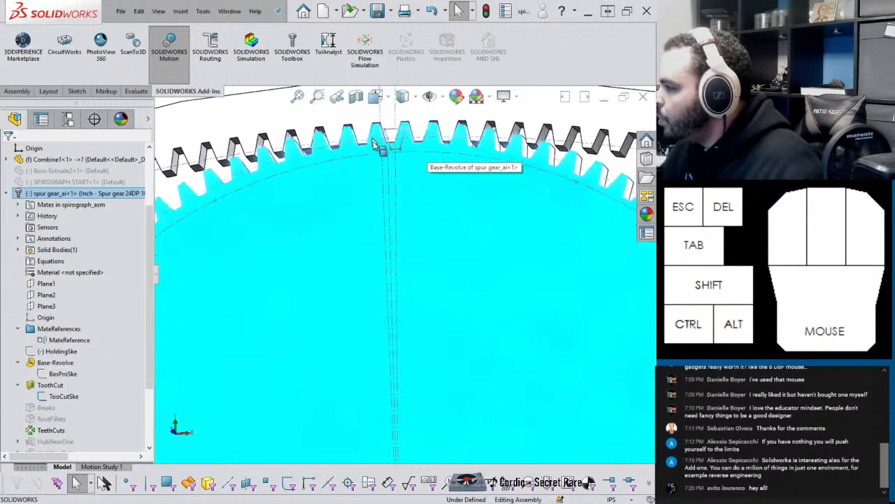
middle_drag(393, 177, 399, 188)
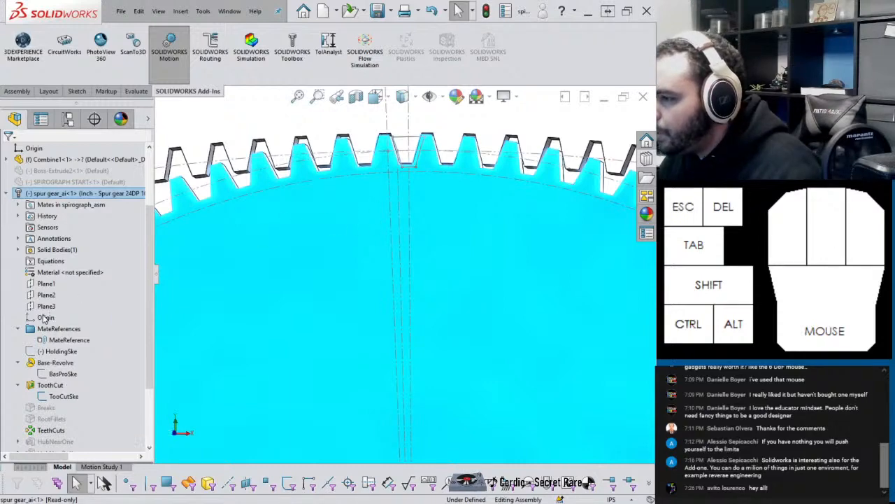
scroll(385, 352, up, 10)
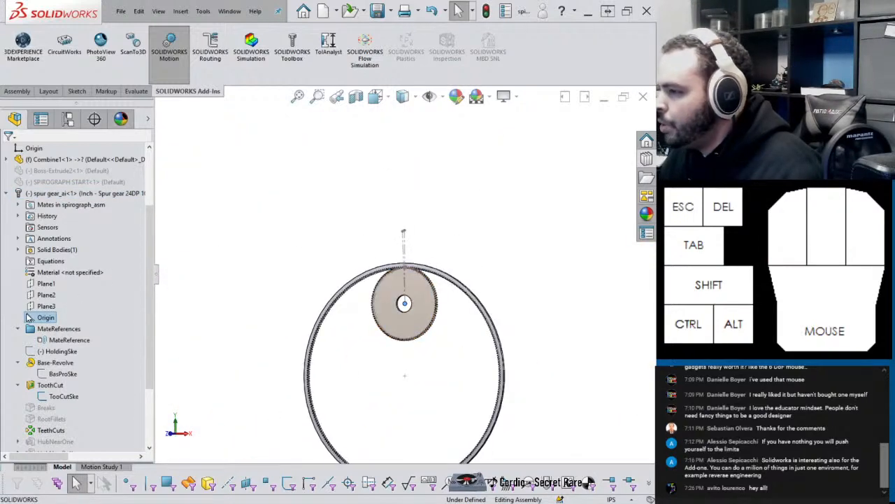
scroll(29, 317, up, 3)
ctrl+click(38, 228)
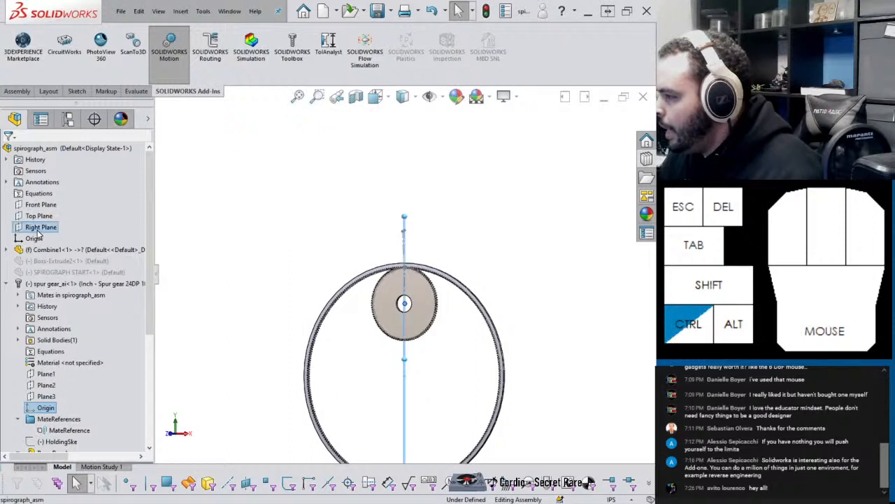
click(48, 240)
Step: Rename the coincident mate between the spur gear and the Right Plane as reset_spur+pos and widen the feature tree
scroll(64, 329, down, 5)
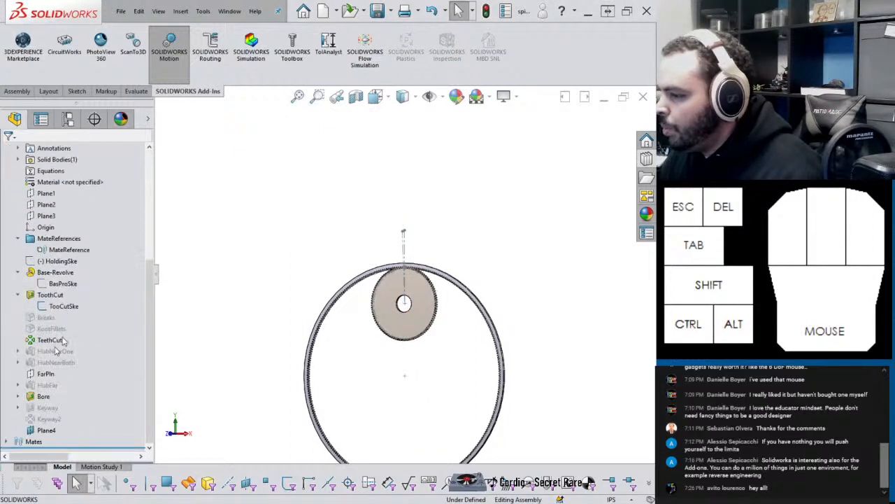
click(15, 447)
click(6, 442)
click(67, 443)
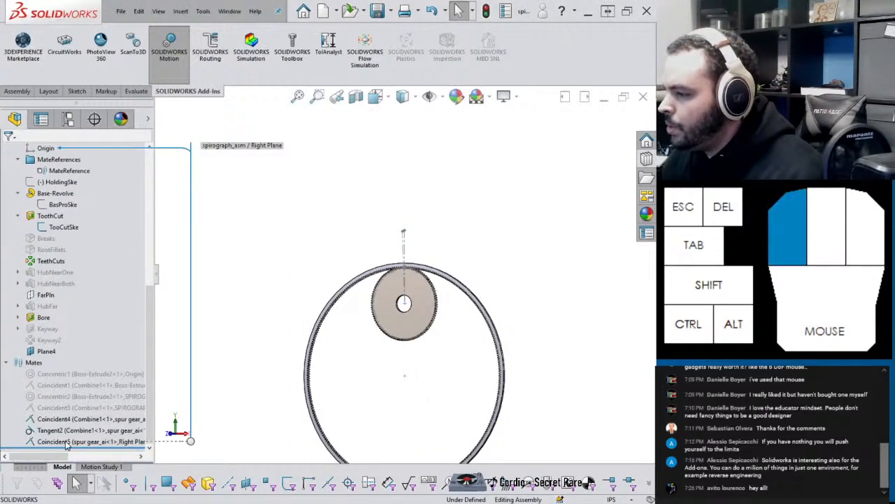
click(131, 442)
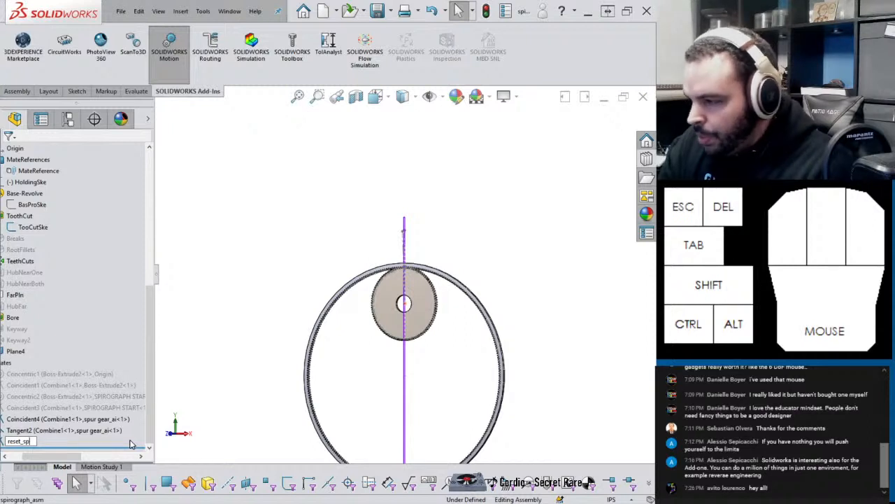
text(reset_spur+)
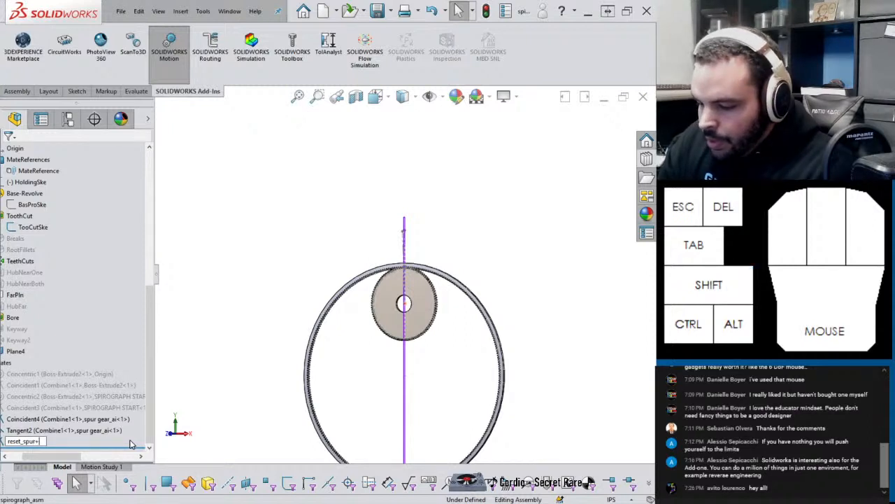
text(pos)
key(Return)
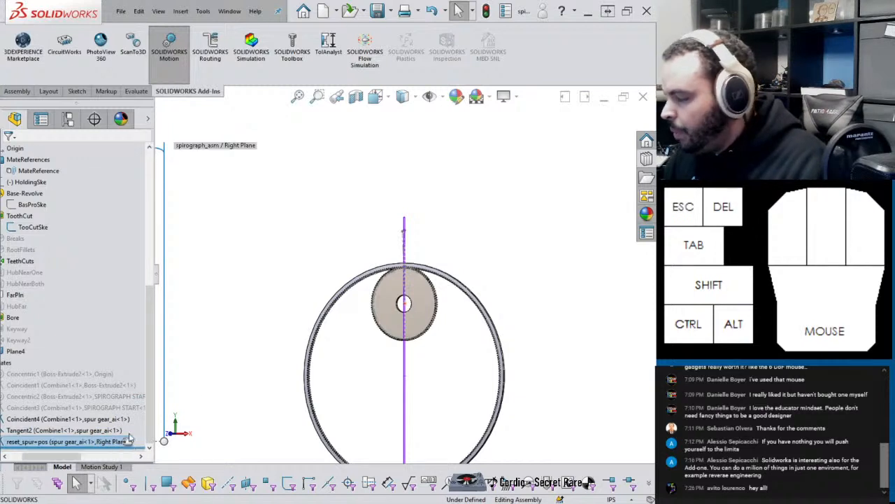
click(270, 363)
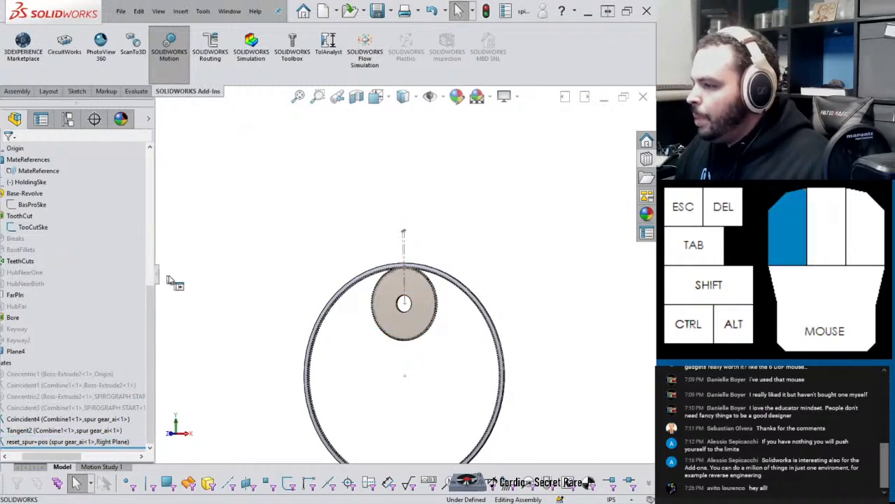
drag(165, 280, 202, 281)
drag(126, 458, 79, 471)
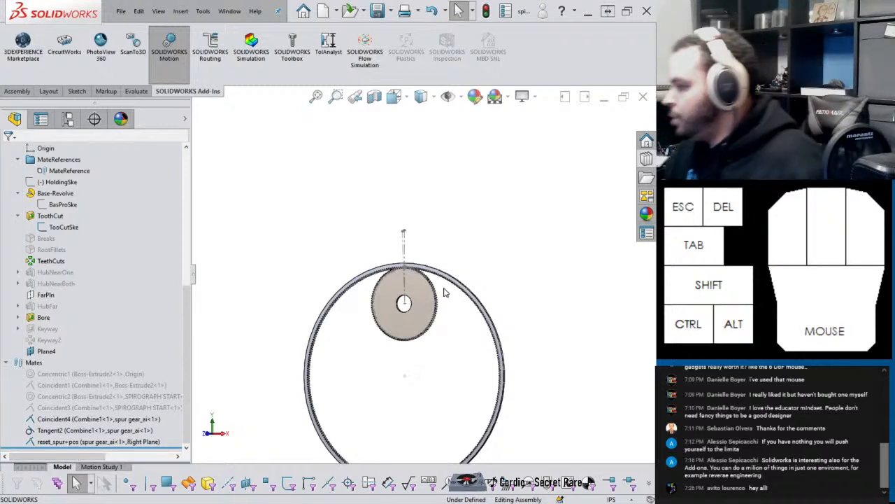
Step: Insert a new part into the assembly, positioned on the assembly's Front Plane
scroll(423, 312, down, 2)
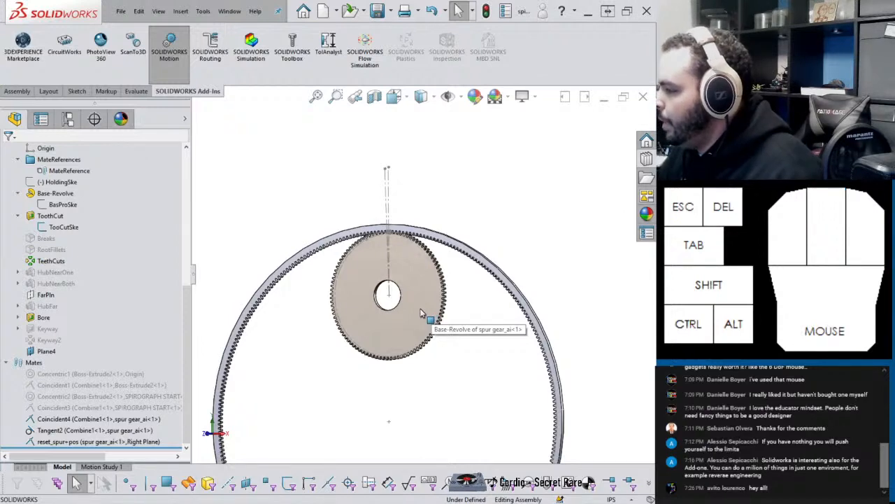
middle_drag(422, 313, 406, 312)
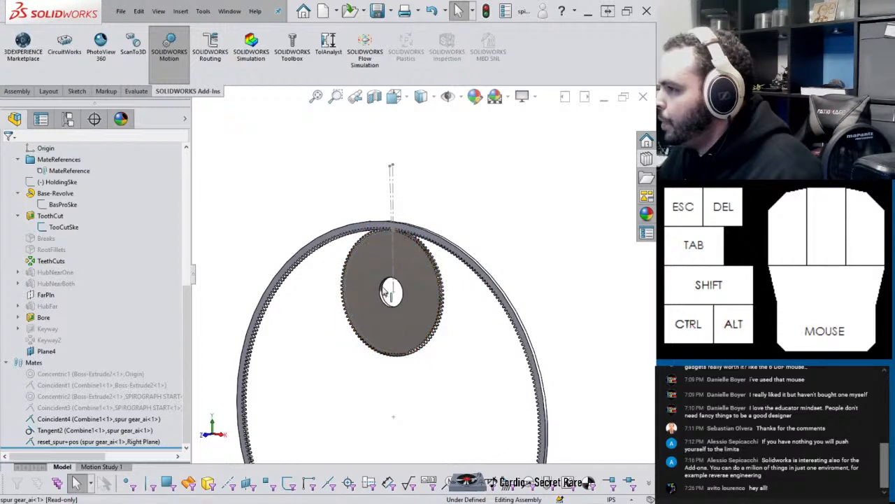
click(282, 195)
click(18, 92)
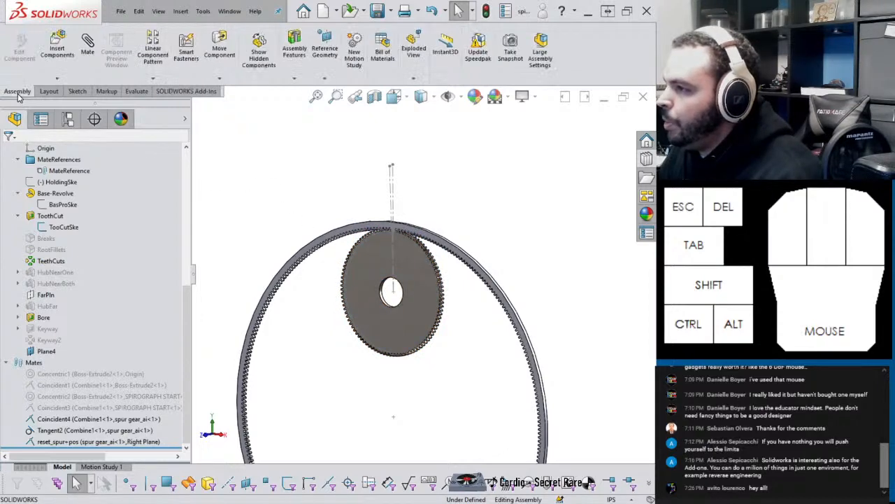
click(57, 79)
click(70, 105)
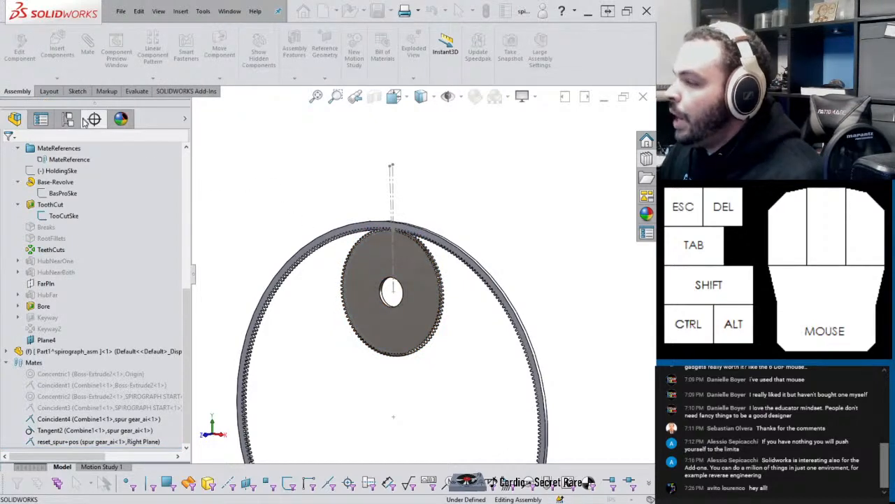
scroll(77, 210, up, 8)
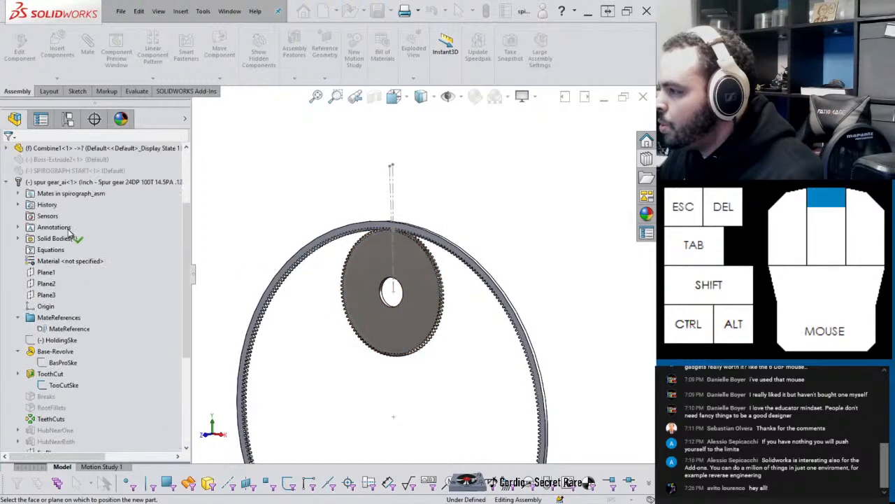
click(44, 207)
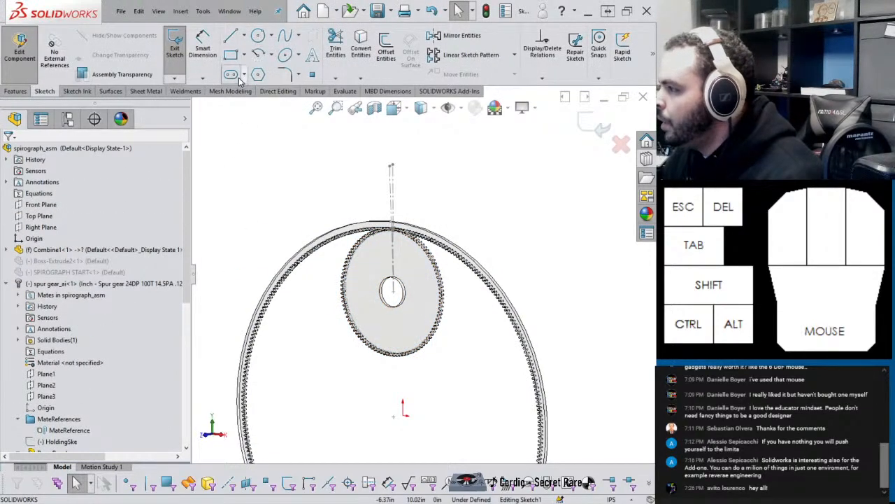
Step: Sketch a slanted straight slot about 3.92 in long and 1.06 in wide inside the ring, beside the spur gear
click(231, 74)
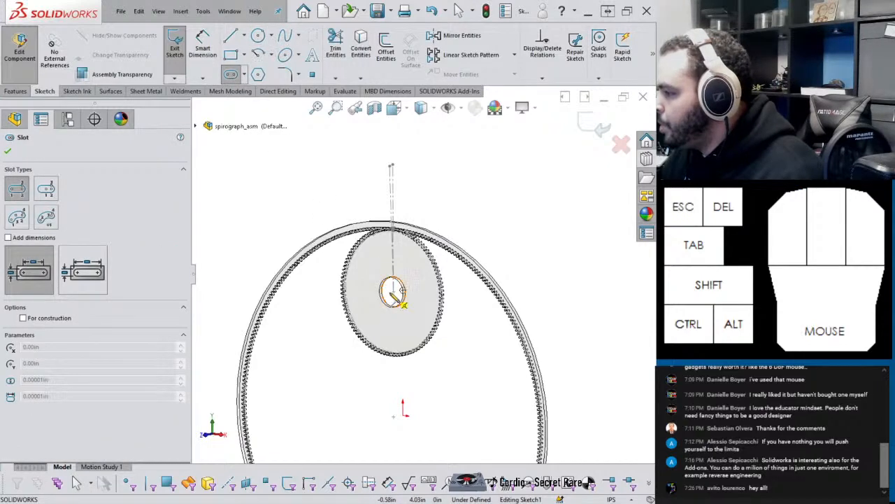
middle_drag(426, 317, 456, 297)
click(476, 322)
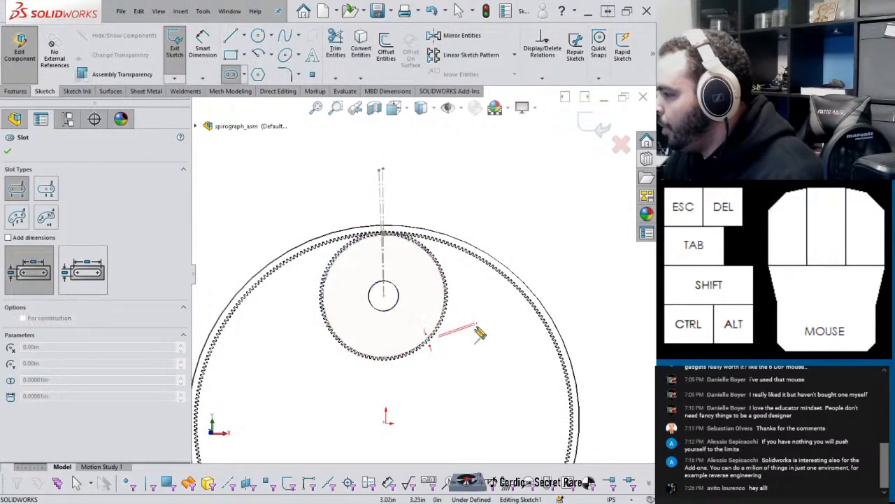
click(438, 434)
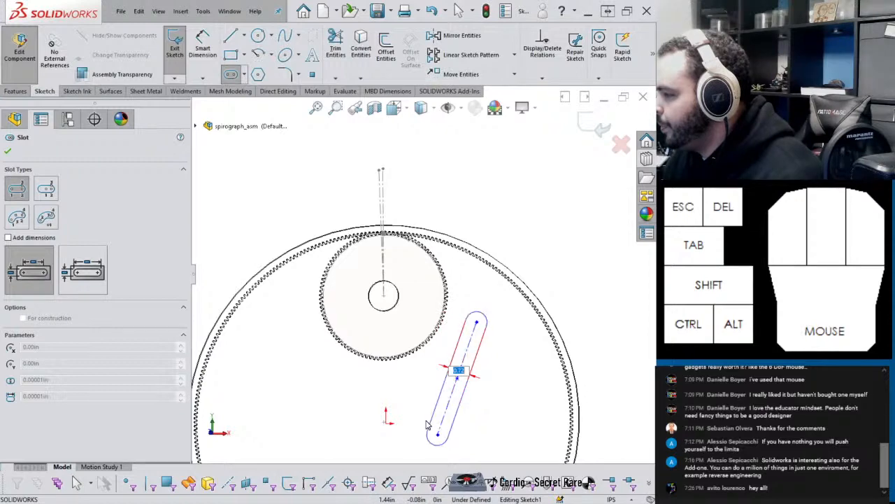
click(426, 421)
key(Escape)
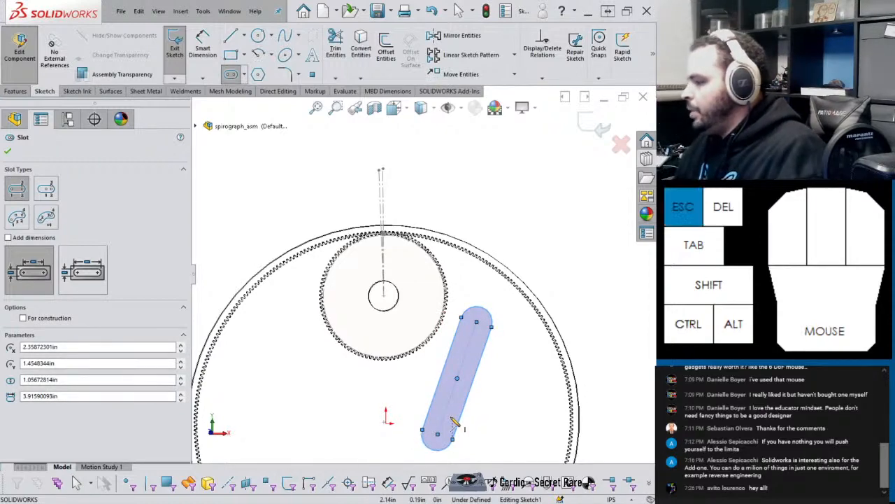
Step: Make the slot's lower centre point coincident with the part's origin and its upper centre point coincident with the spur gear's centre
click(385, 419)
ctrl+click(438, 434)
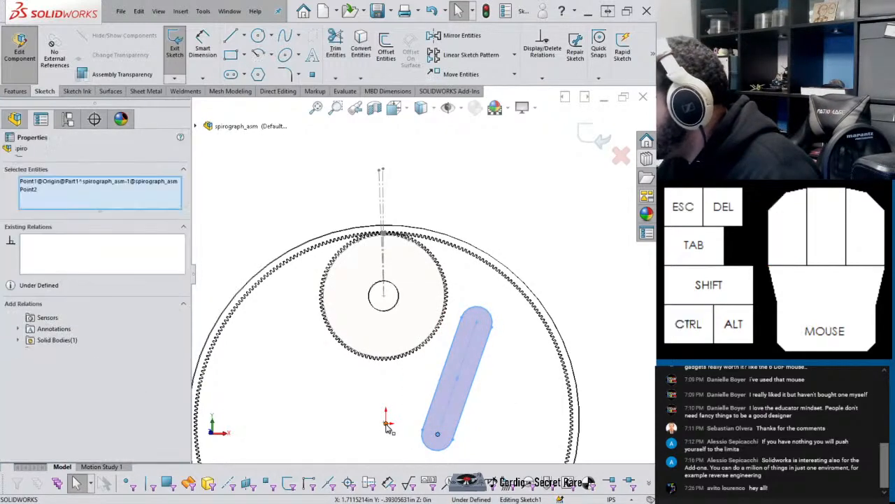
click(447, 382)
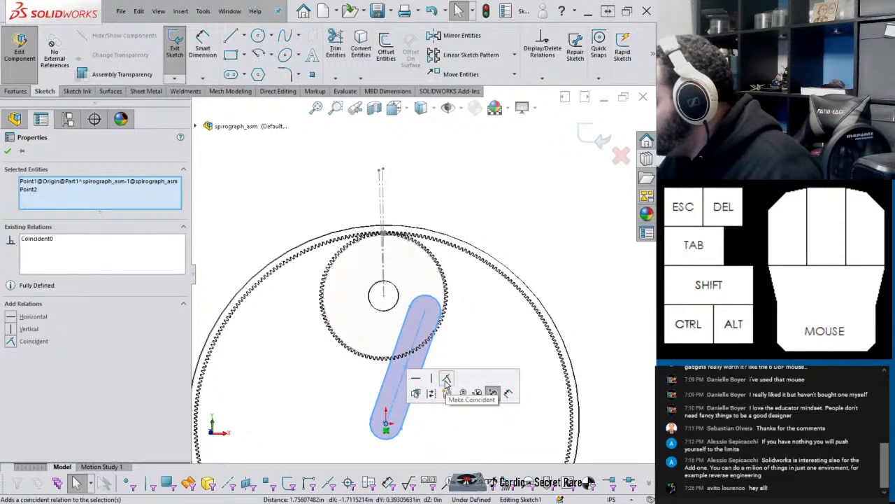
click(476, 328)
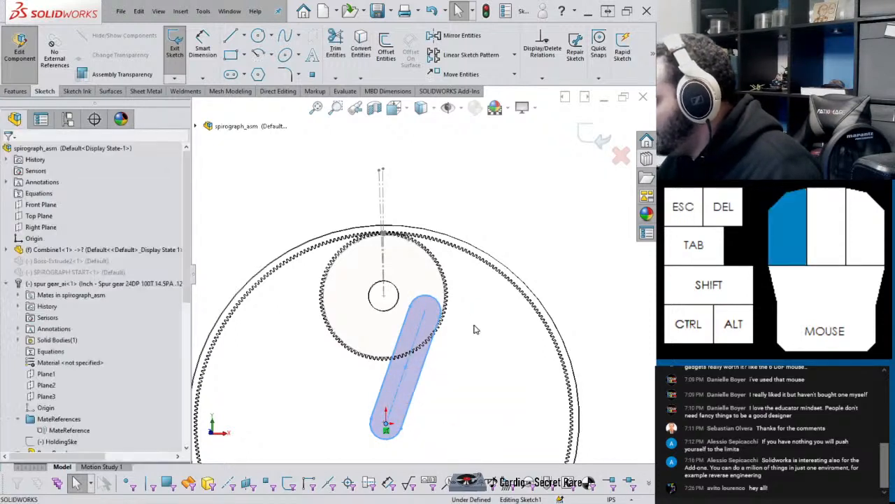
click(424, 312)
ctrl+click(384, 297)
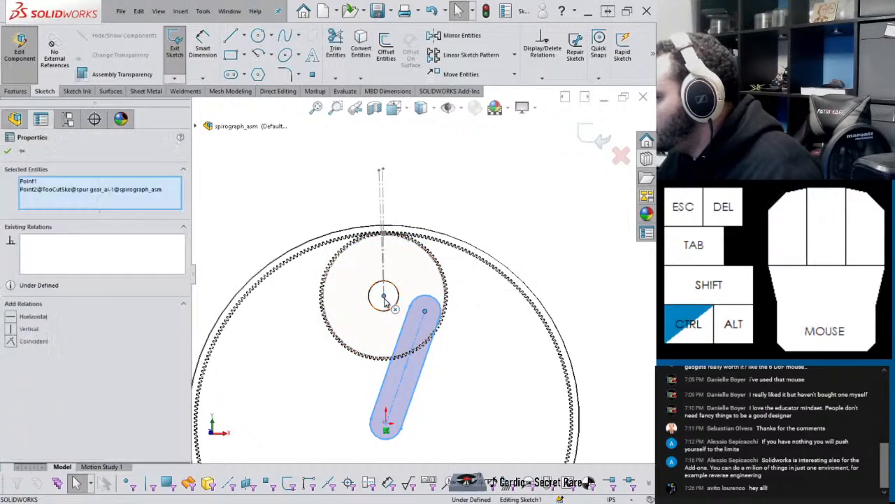
click(446, 253)
click(451, 319)
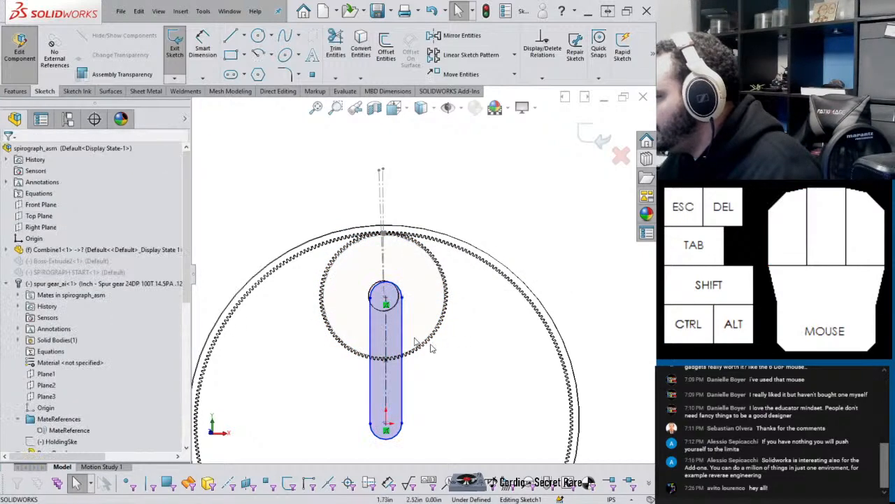
Step: Switch to the front view and narrow the slot so its rounded end fits inside the spur gear's bore
middle_click(392, 334)
key(space)
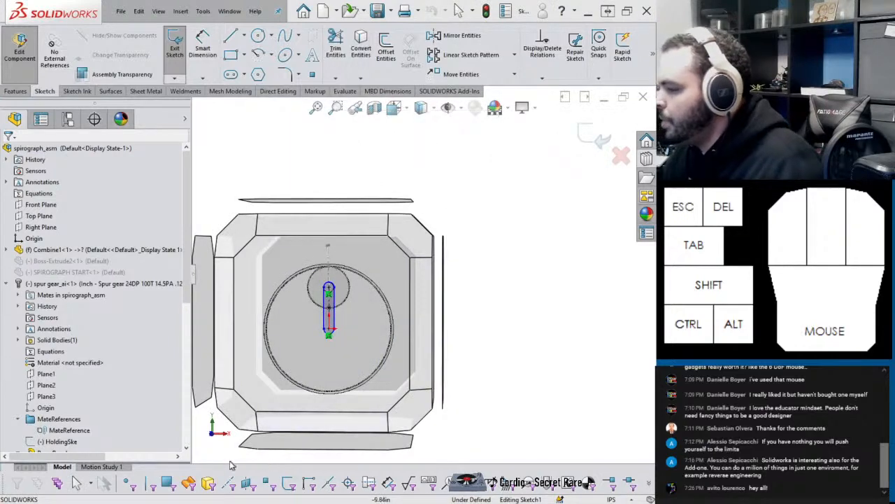
click(215, 435)
click(452, 360)
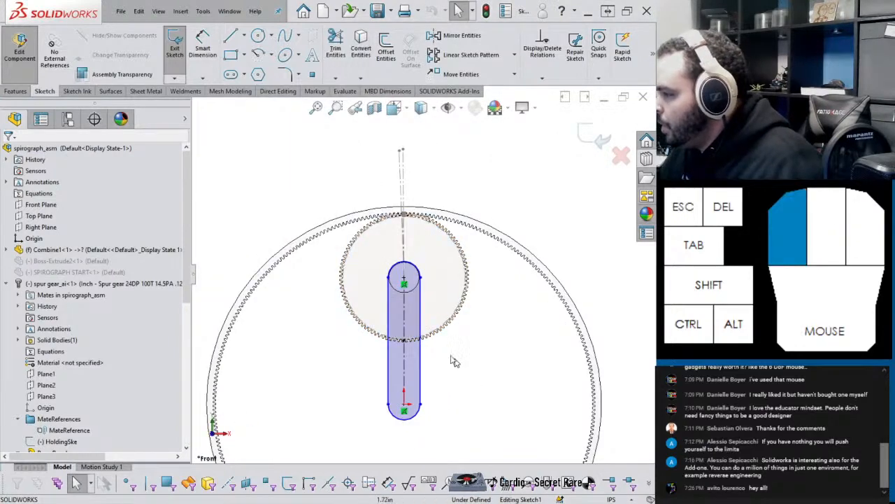
click(419, 280)
drag(418, 279, 411, 279)
click(422, 310)
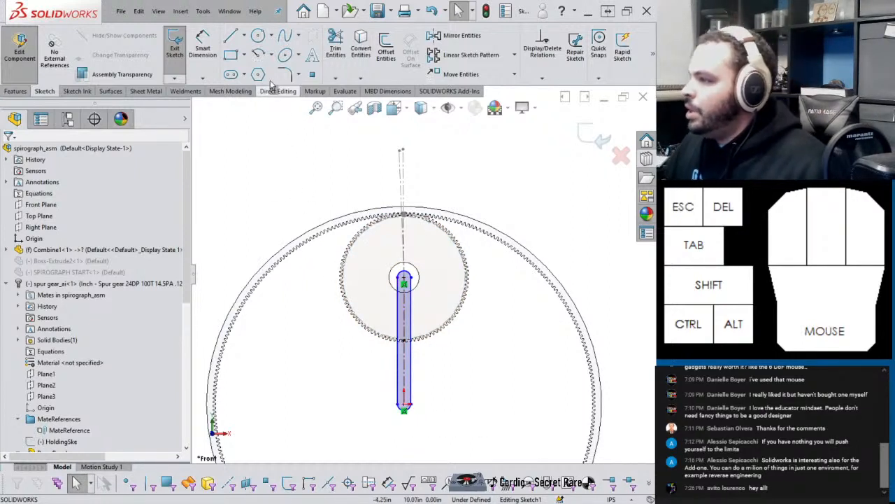
Step: Sketch a second, vertical straight slot about 4.22 in long and 1.25 in wide beside the first slot
click(230, 76)
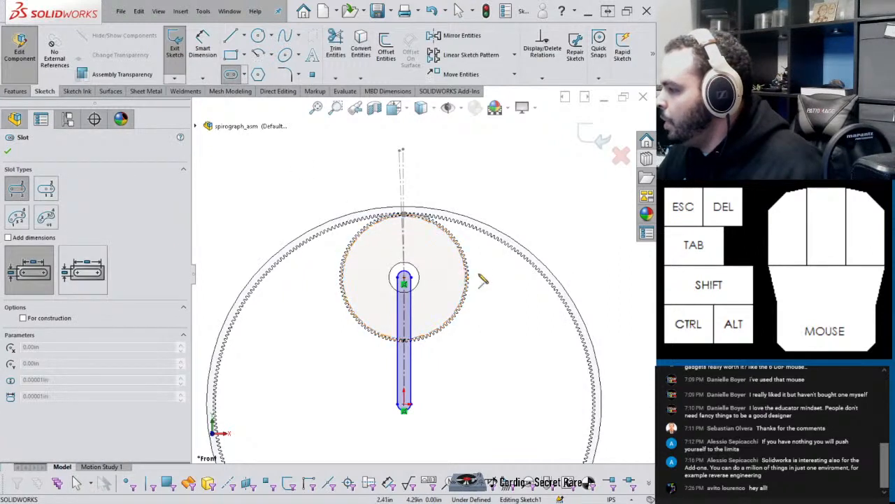
click(469, 275)
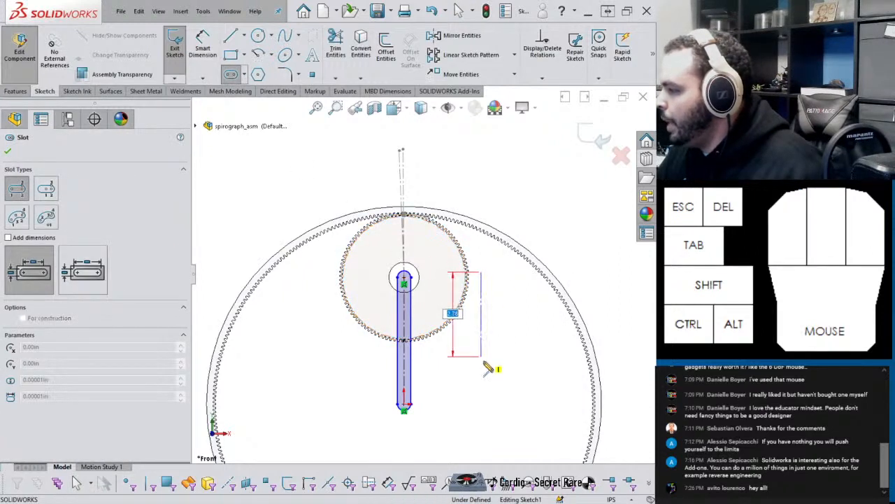
click(492, 409)
click(499, 415)
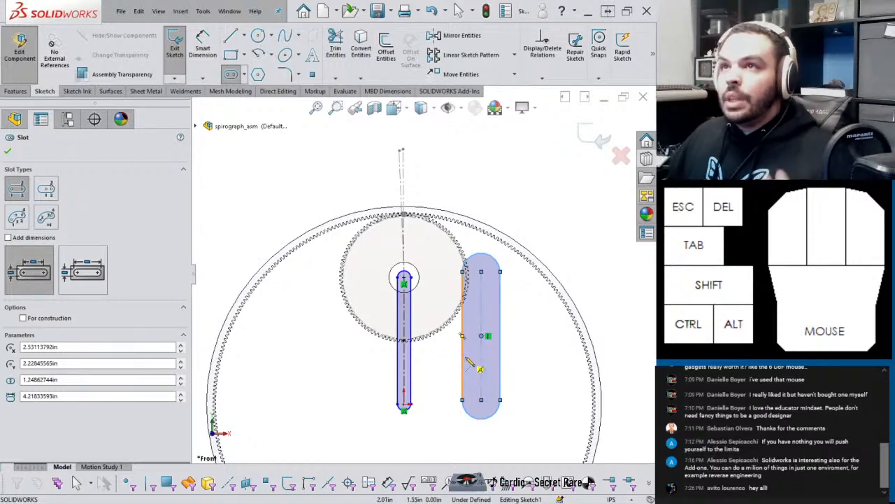
click(468, 359)
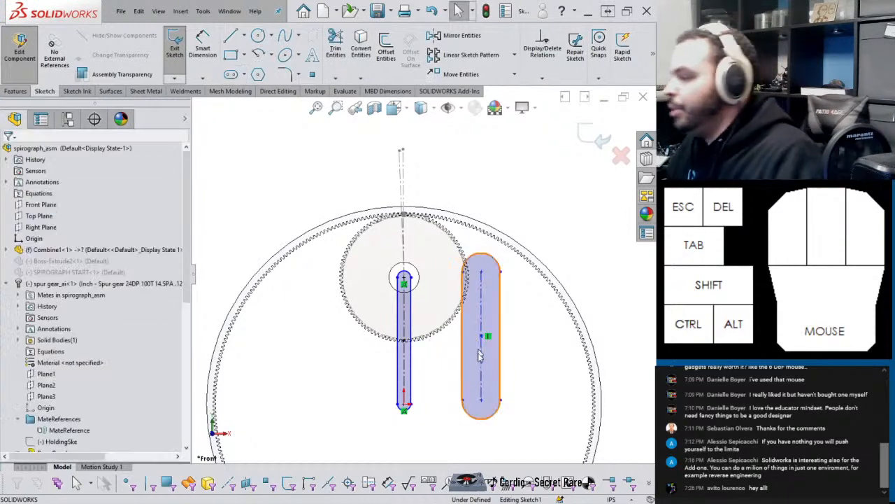
click(505, 361)
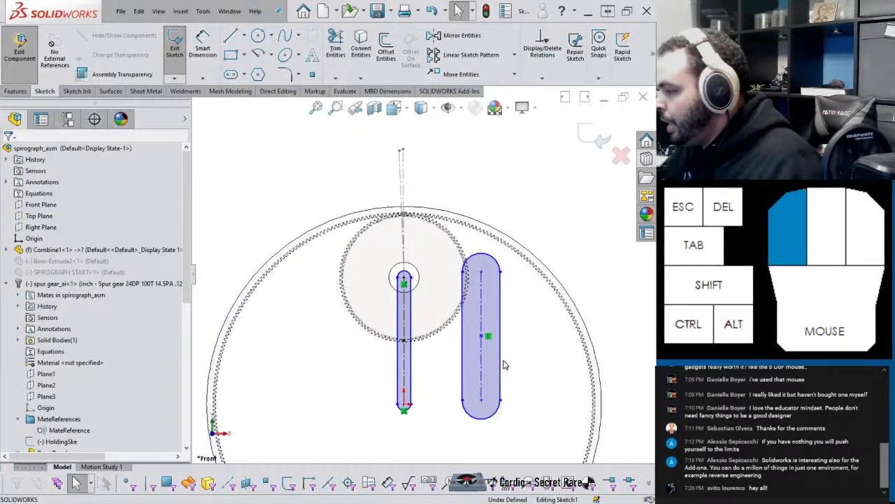
Step: Delete the second vertical slot, dimension the remaining slot's end radius to 0.25 in and exit the sketch
click(501, 413)
key(Delete)
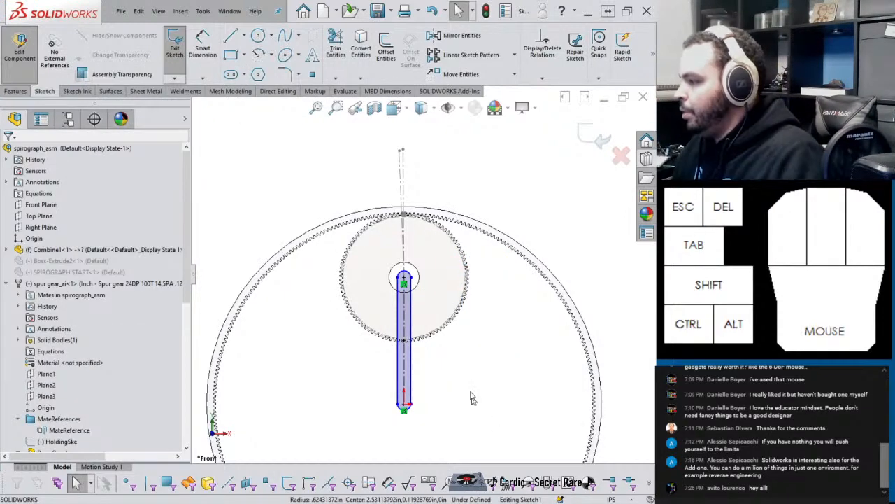
scroll(403, 320, up, 1)
right_drag(438, 448, 434, 351)
click(418, 421)
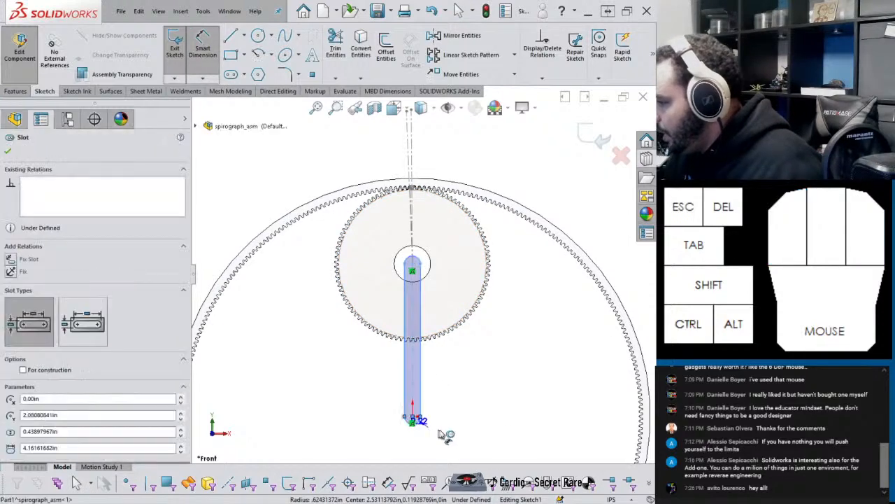
click(454, 431)
click(464, 439)
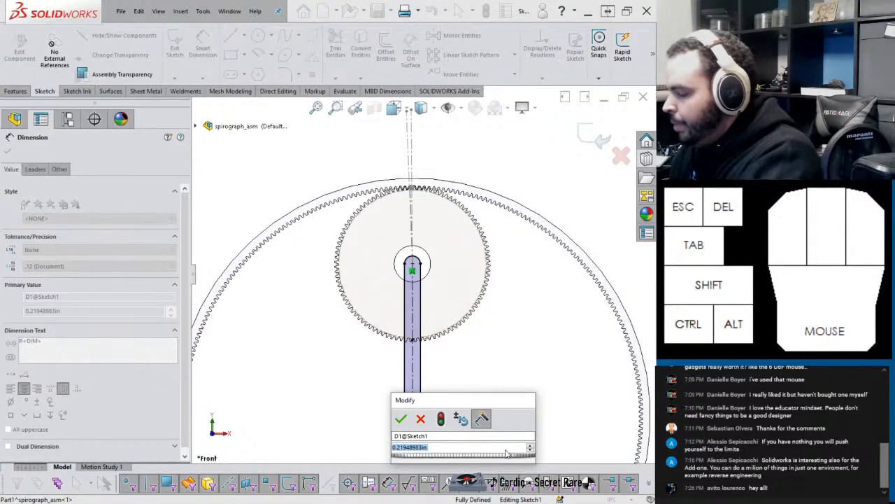
text(.25)
key(Return)
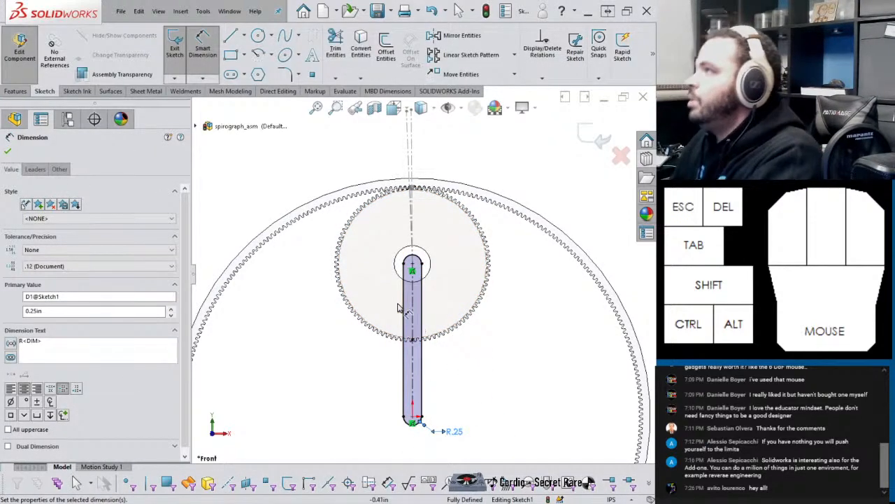
click(594, 139)
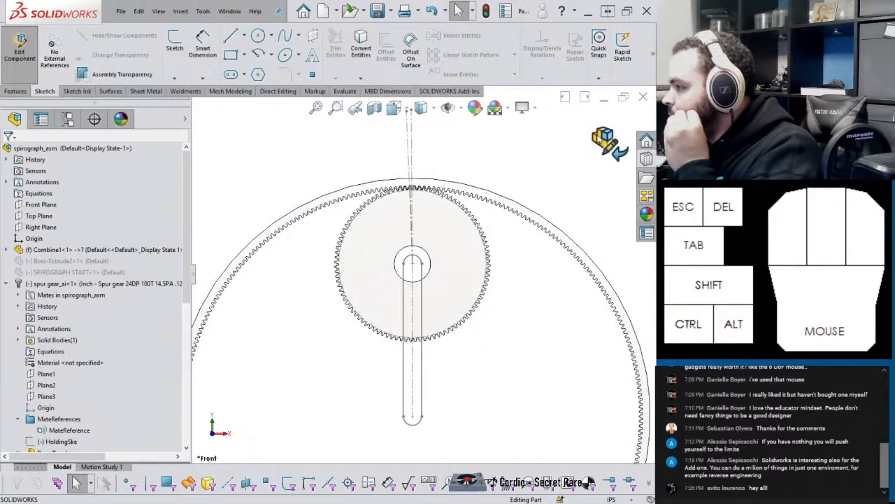
click(602, 139)
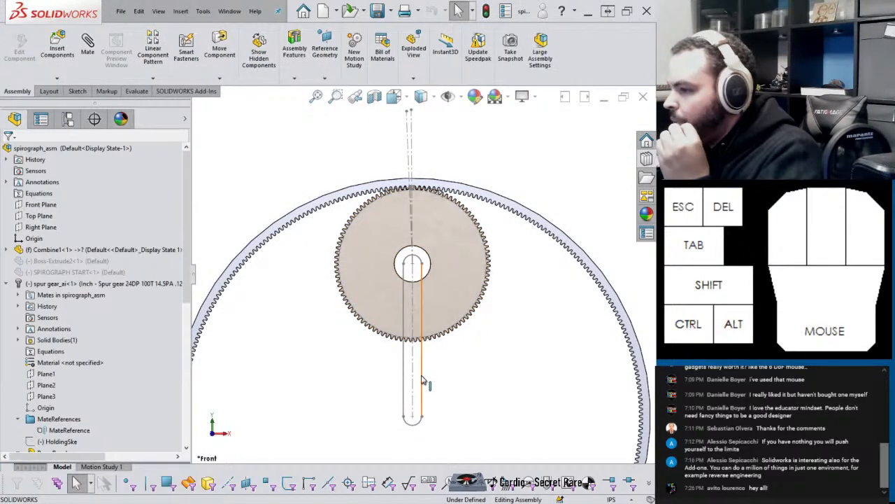
scroll(57, 315, down, 6)
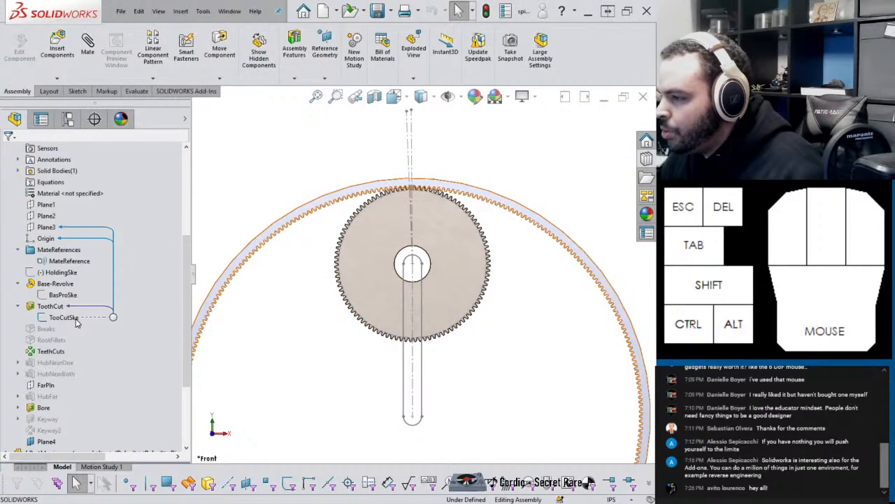
click(63, 340)
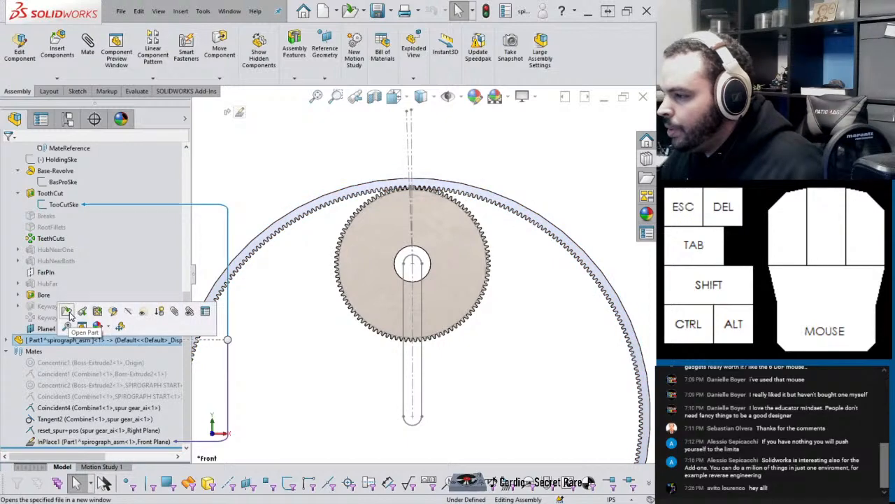
right_click(44, 340)
click(18, 51)
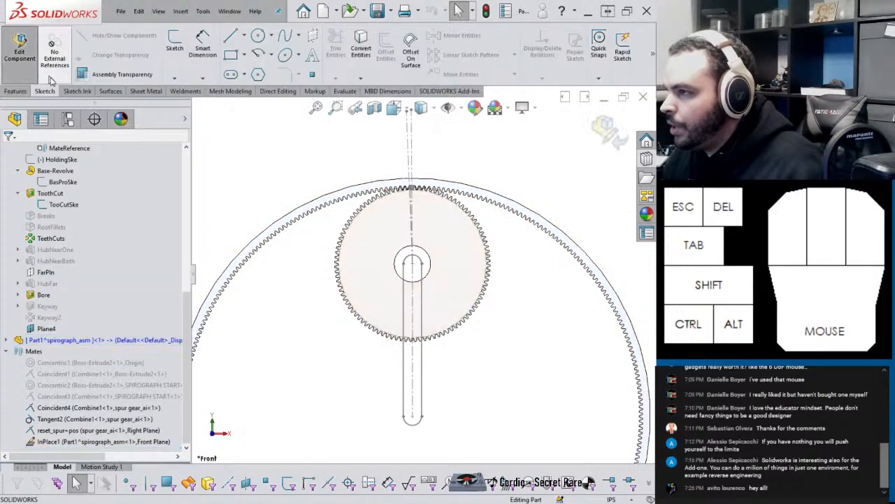
Step: Extrude the slot sketch 0.125 in to form the arm's solid body
click(404, 404)
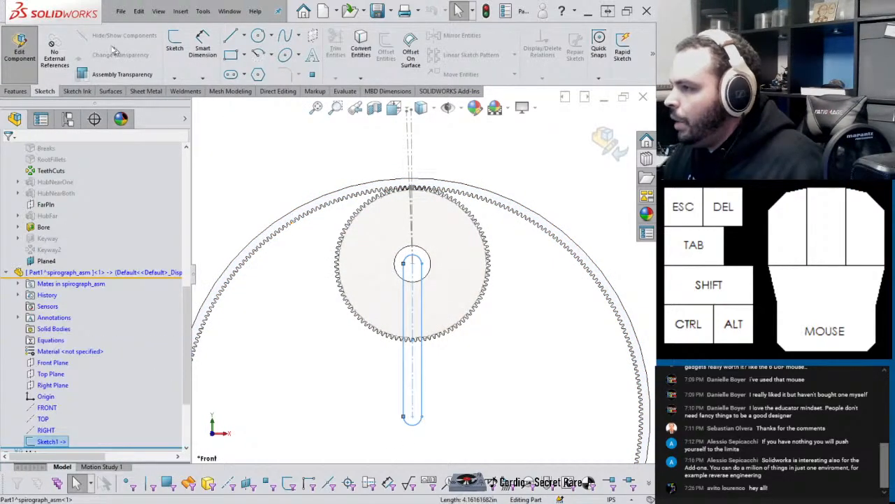
click(15, 91)
click(181, 48)
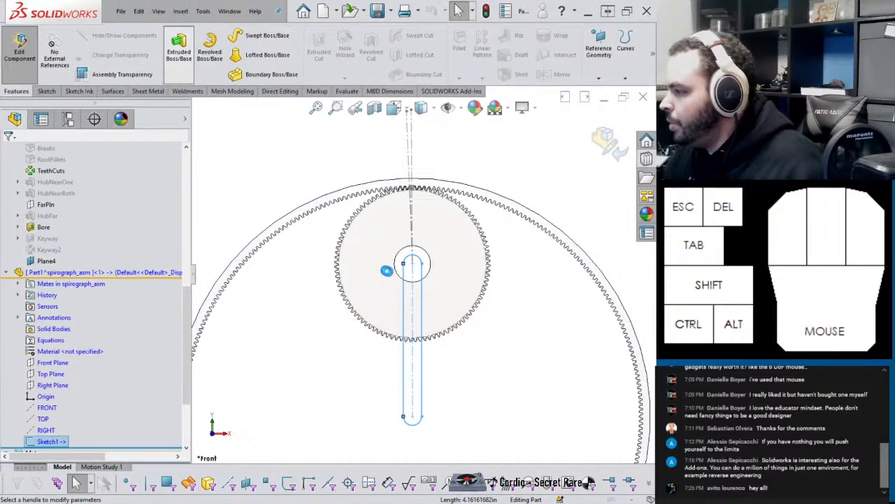
middle_drag(390, 270, 318, 318)
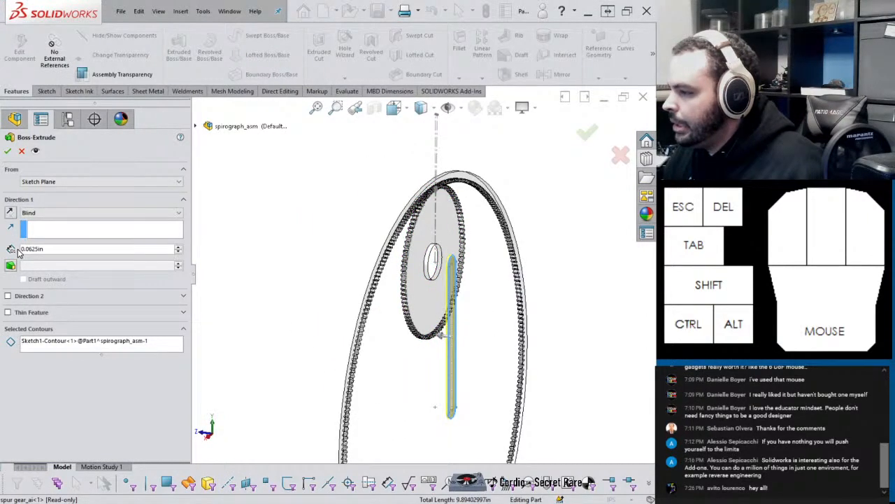
middle_drag(482, 303, 411, 282)
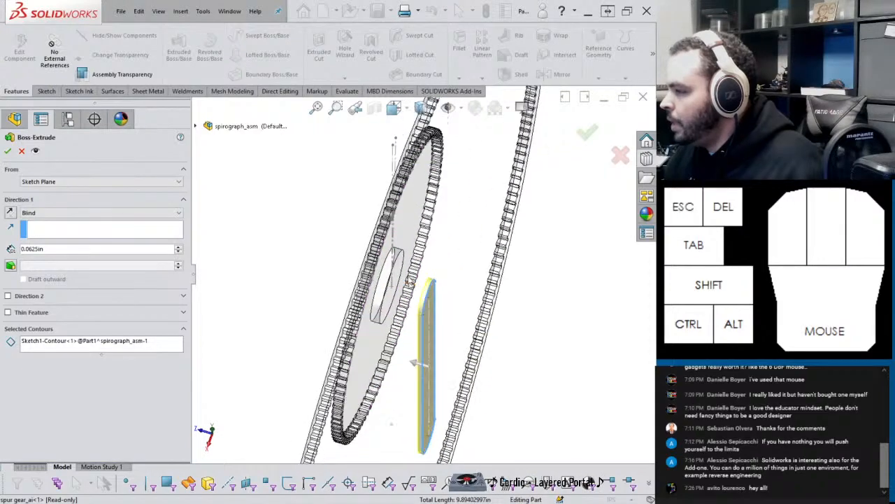
middle_drag(396, 249, 409, 196)
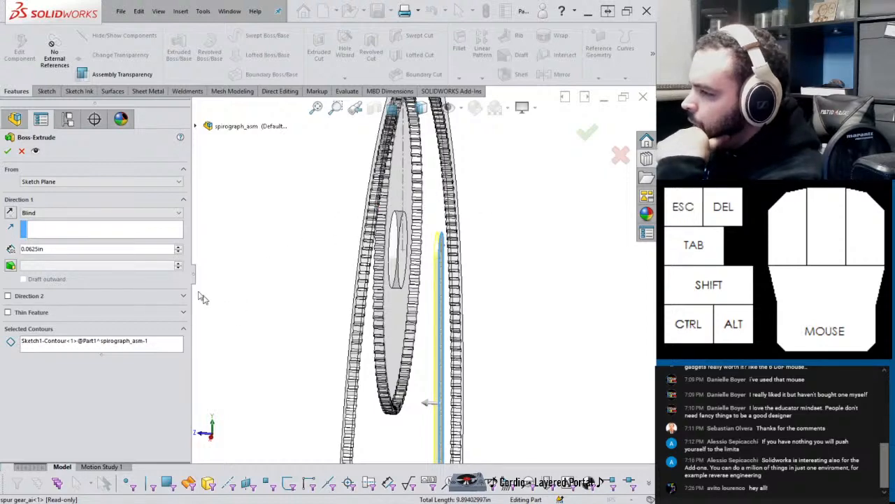
click(180, 246)
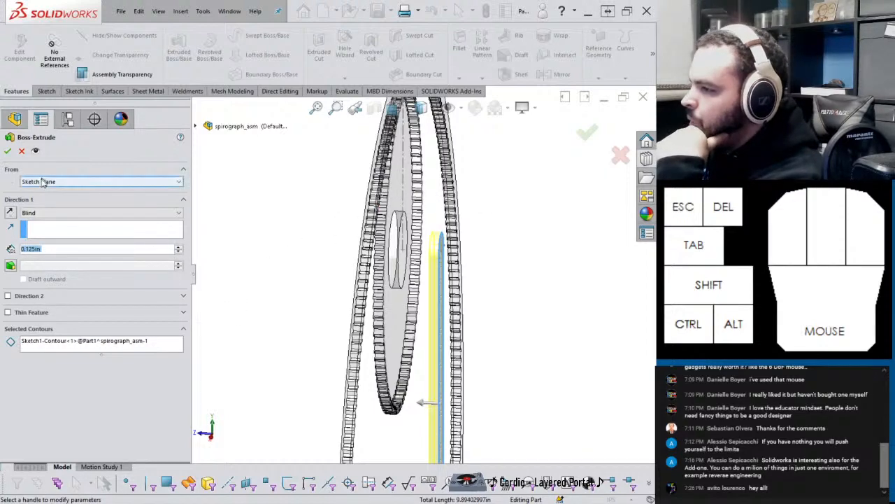
click(9, 152)
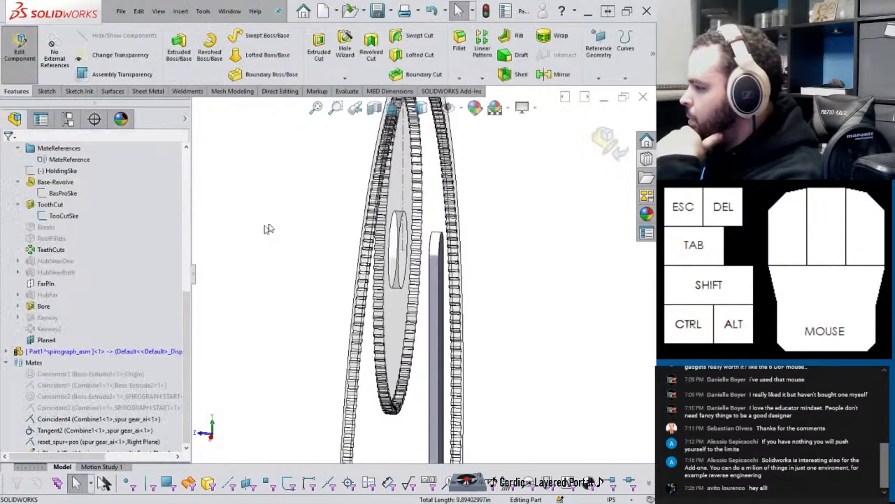
Step: Return to editing the assembly and suppress the arm's InPlace1 mate
click(610, 142)
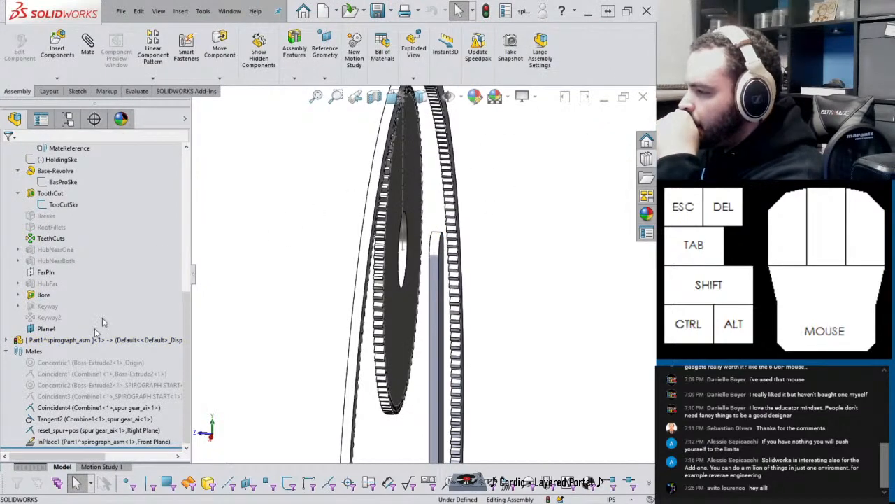
click(76, 441)
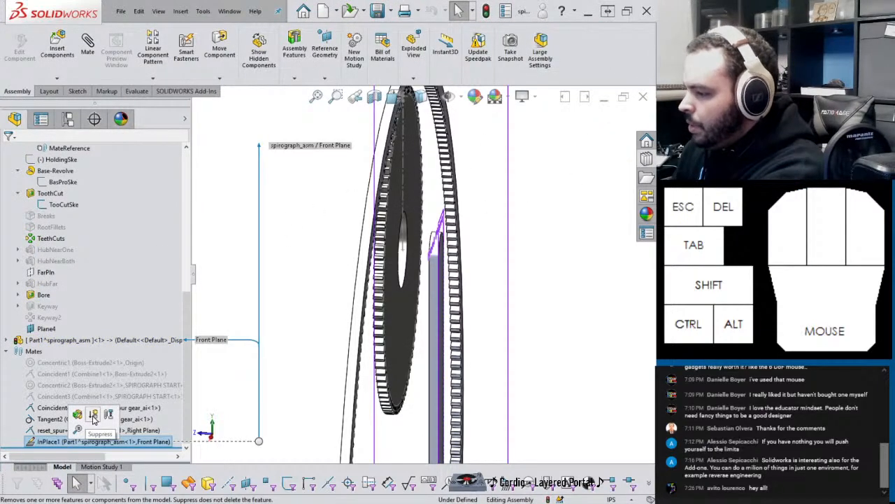
click(93, 415)
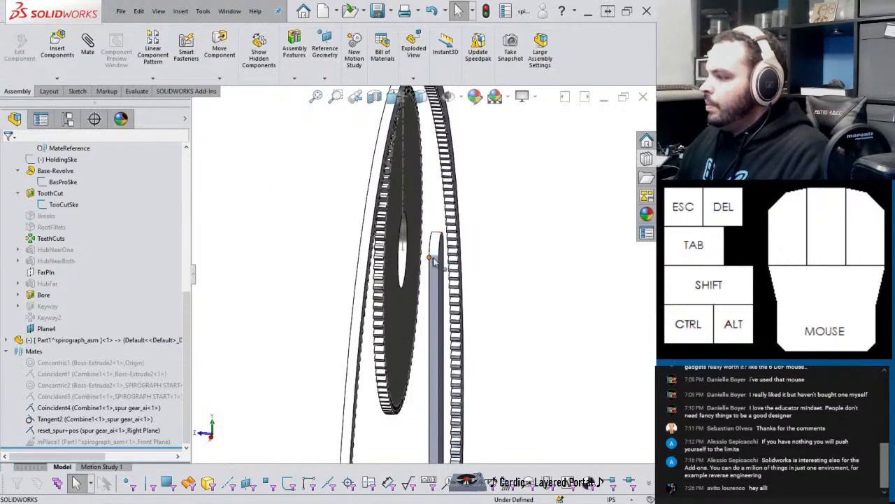
Step: Add a coincident mate between the arm's flat face and the large ring's flat face
middle_drag(429, 284, 412, 248)
scroll(413, 203, down, 2)
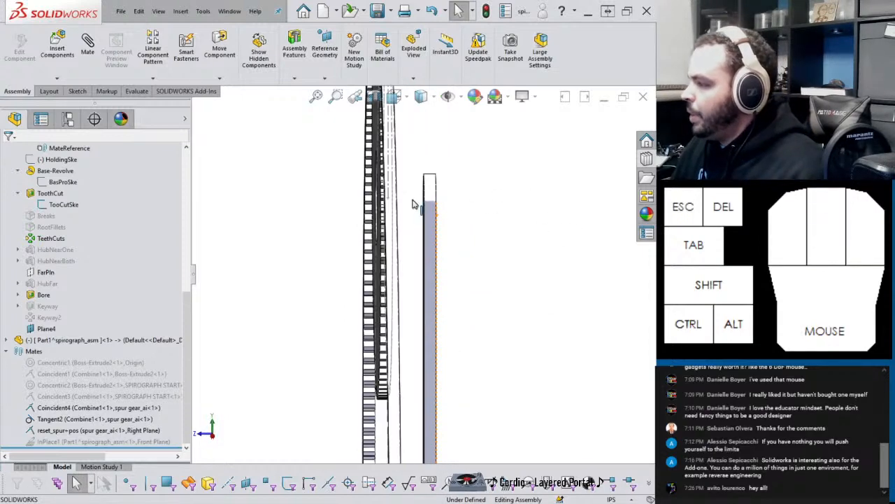
scroll(413, 203, up, 4)
middle_drag(412, 203, 399, 134)
click(441, 221)
scroll(439, 219, down, 5)
ctrl+click(458, 129)
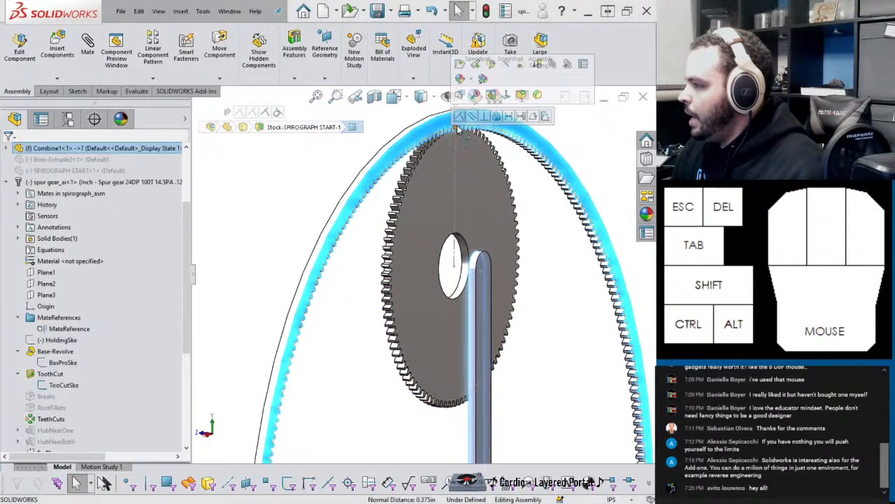
click(459, 117)
scroll(457, 269, up, 3)
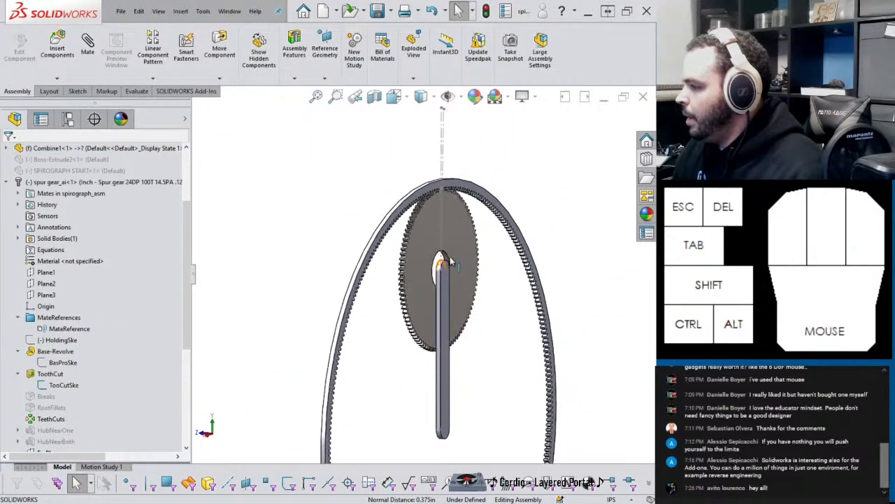
Step: Add a concentric mate between the arm's upper rounded end face and the spur gear's bore
scroll(452, 262, down, 5)
click(410, 300)
middle_drag(410, 298, 401, 257)
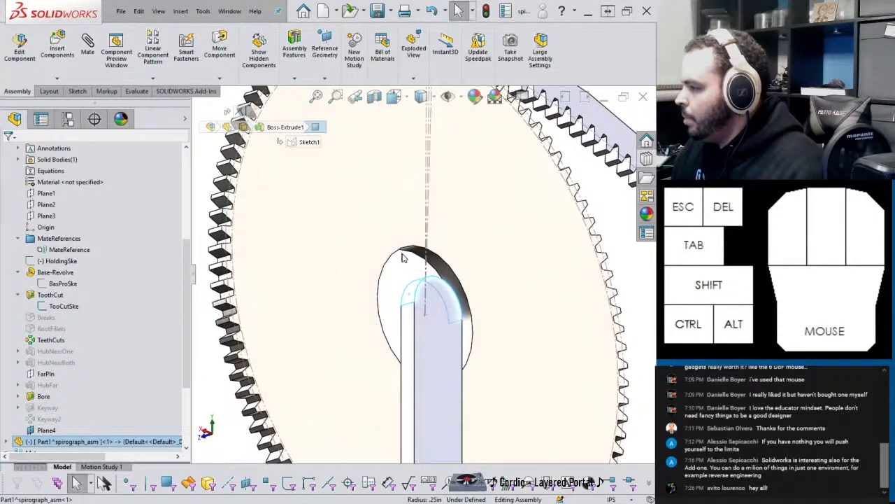
click(452, 275)
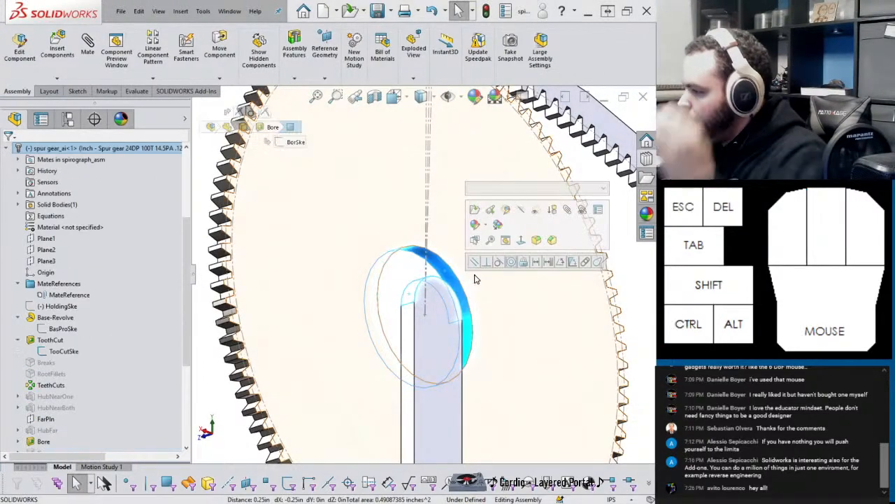
click(512, 264)
scroll(453, 346, up, 4)
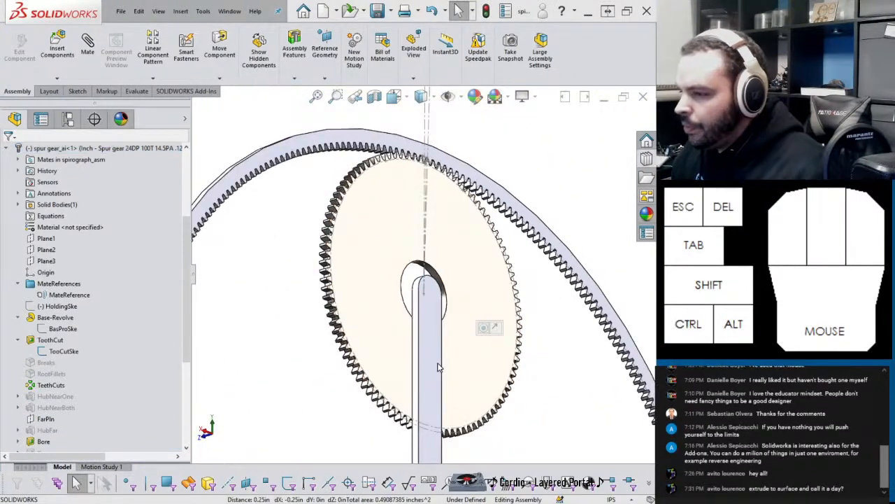
Step: Add a concentric mate between the arm's lower rounded end face and the assembly's origin, and finish mating
scroll(434, 369, up, 4)
scroll(427, 378, down, 6)
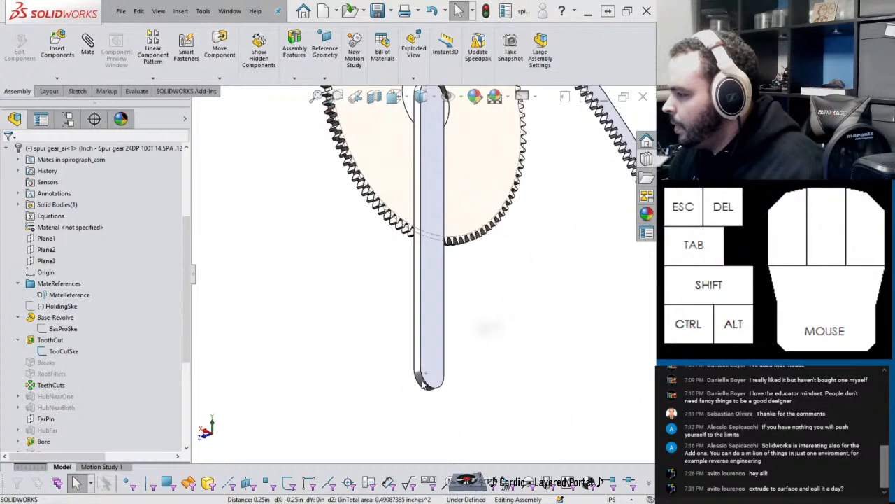
click(423, 379)
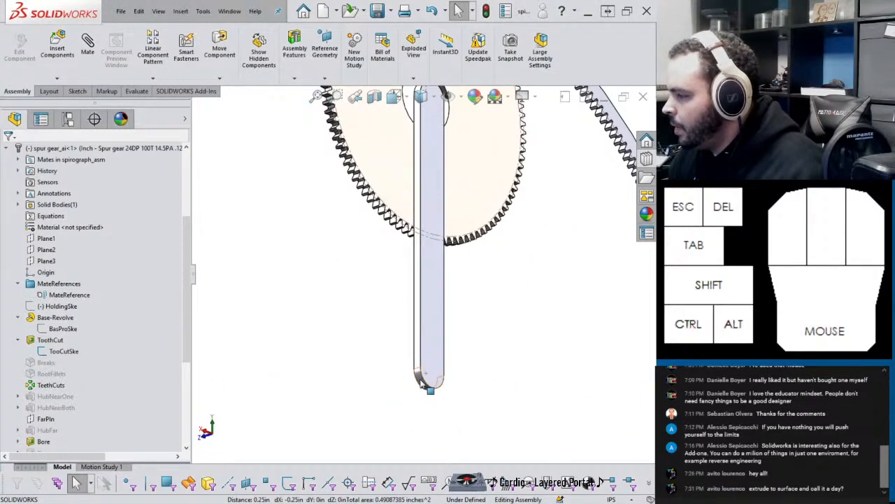
click(423, 381)
scroll(109, 281, up, 5)
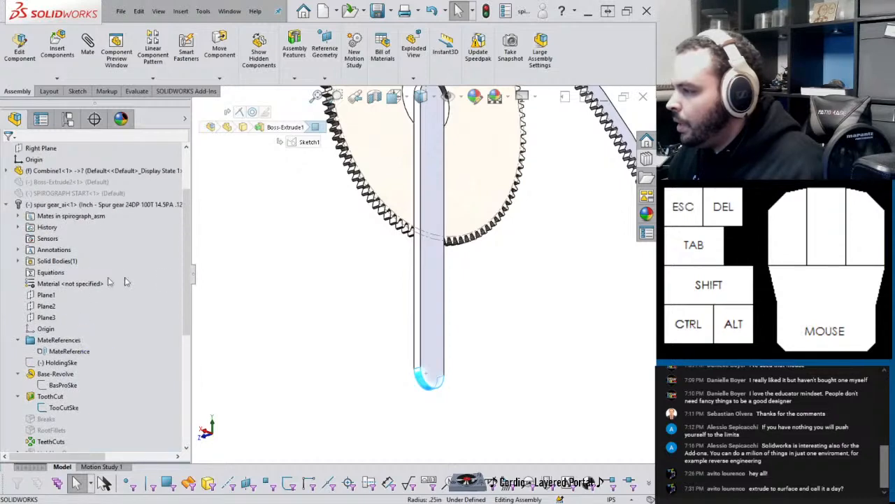
scroll(68, 275, up, 3)
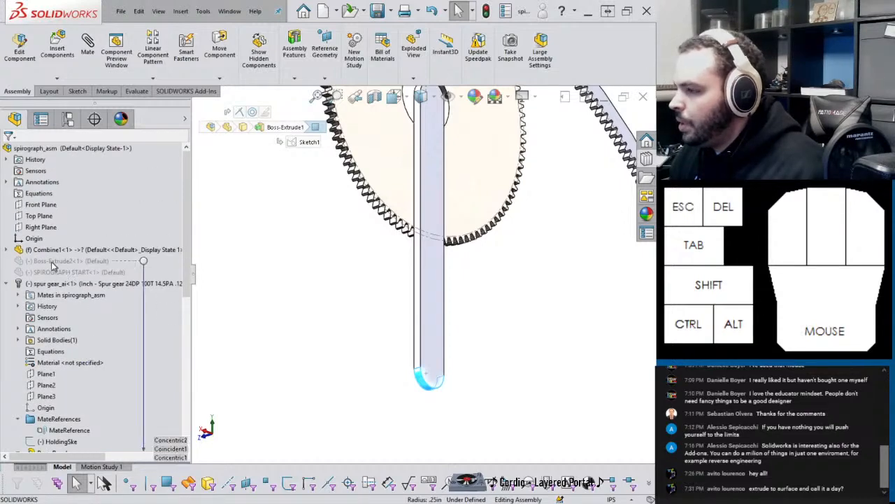
ctrl+click(32, 238)
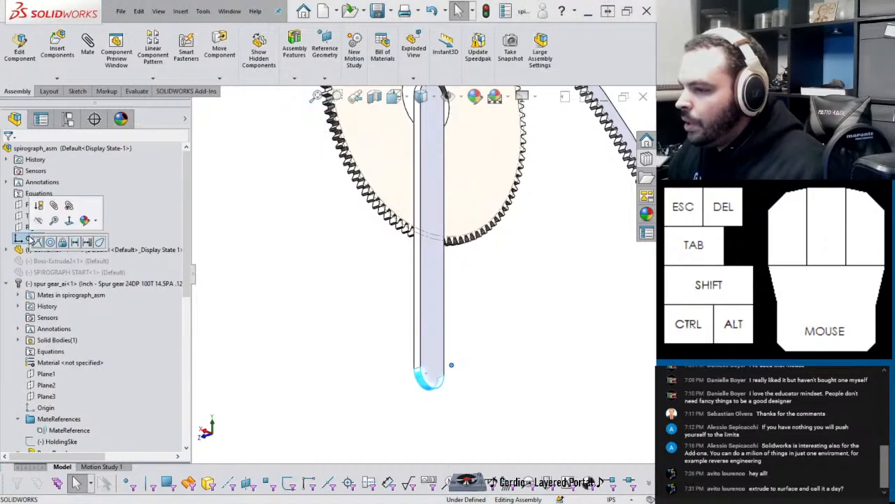
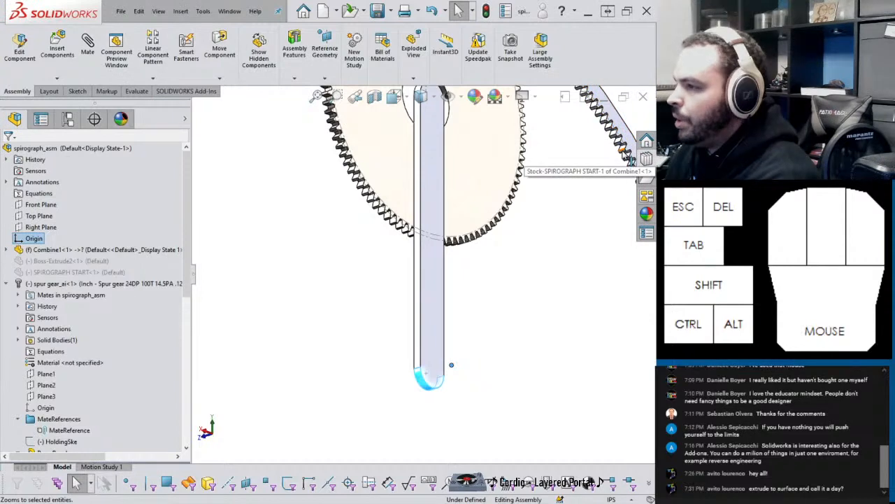
click(88, 43)
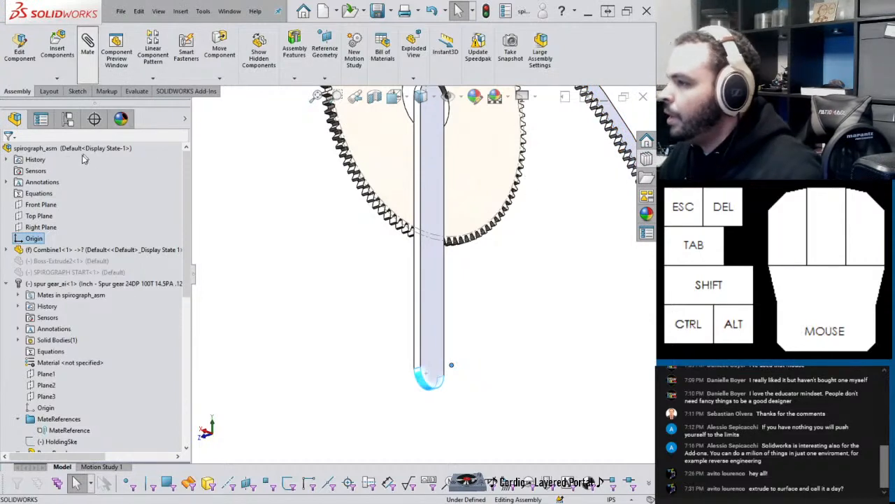
click(10, 317)
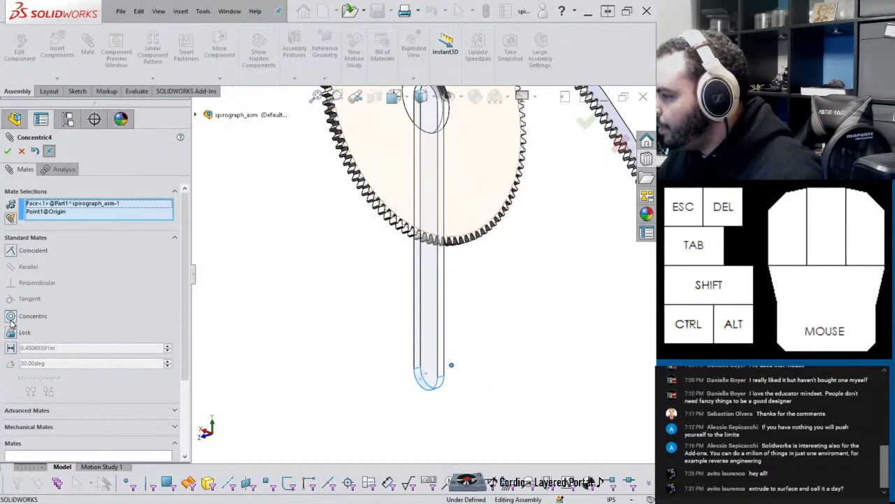
click(8, 151)
click(312, 245)
key(f)
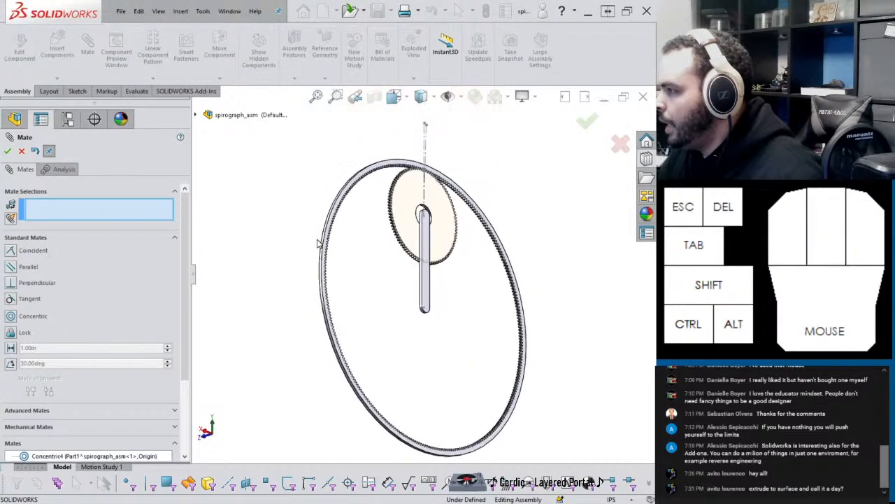
middle_drag(319, 245, 441, 273)
click(8, 151)
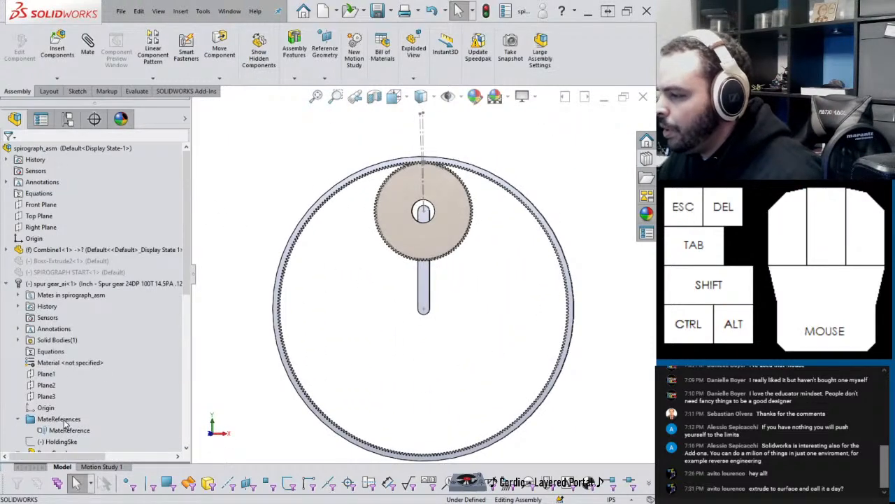
Step: Suppress the reset_spur+pos mate and swing the arm slightly clockwise about the ring's centre to test the gear's motion
scroll(76, 408, down, 3)
scroll(76, 408, down, 4)
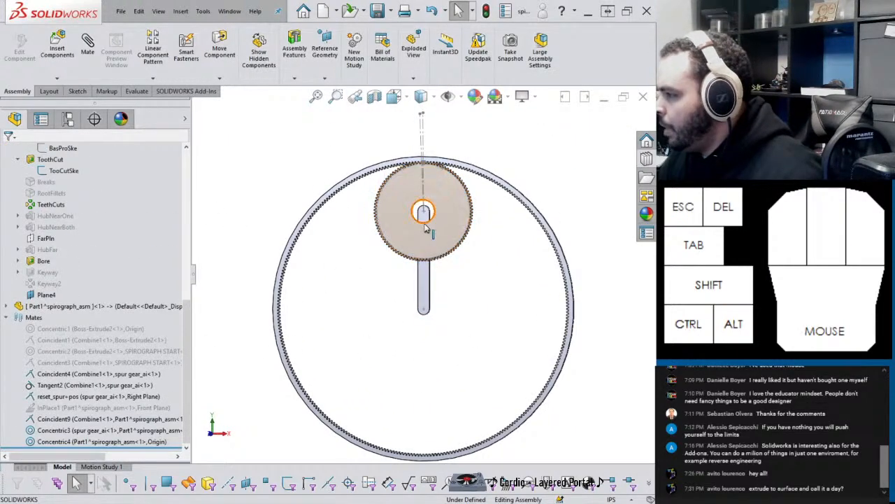
click(60, 396)
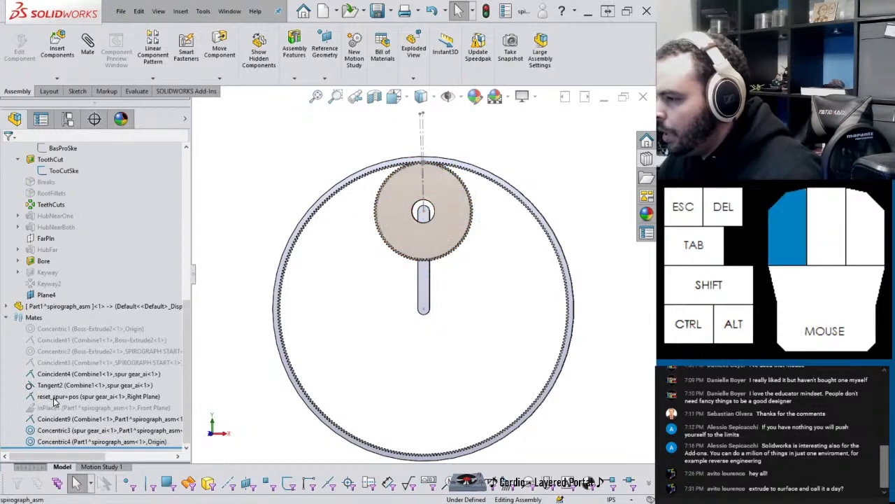
click(78, 368)
click(364, 306)
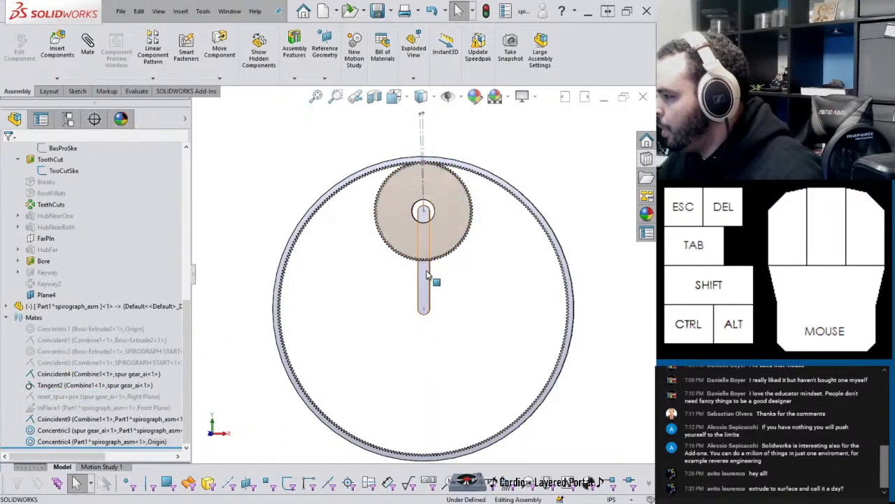
drag(426, 275, 418, 174)
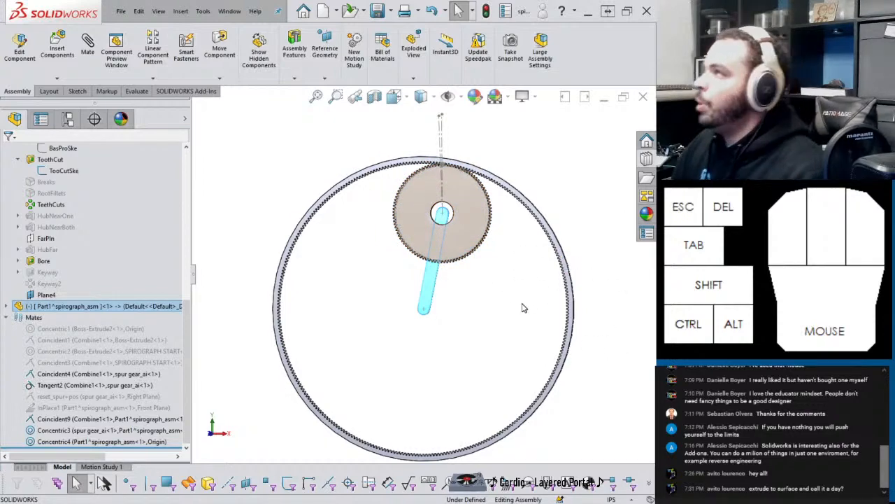
click(491, 299)
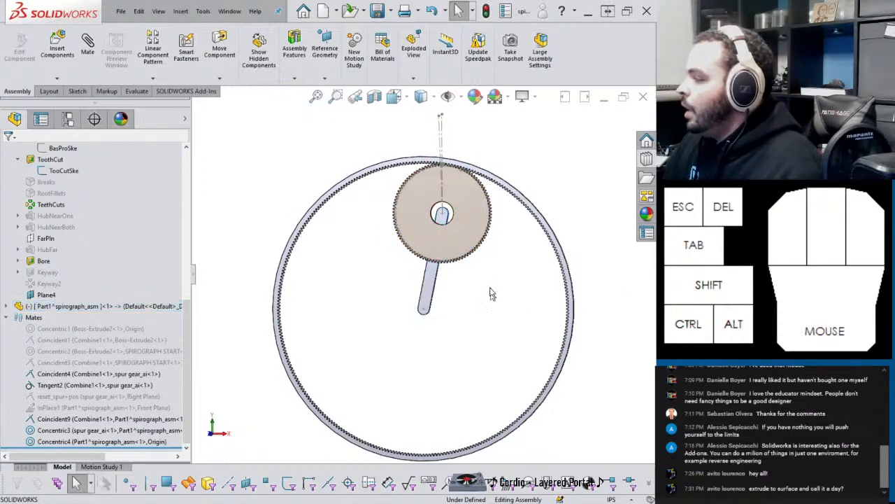
Step: Edit the spur gear's Toolbox definition and set its nominal shaft diameter to 1/4
right_click(463, 216)
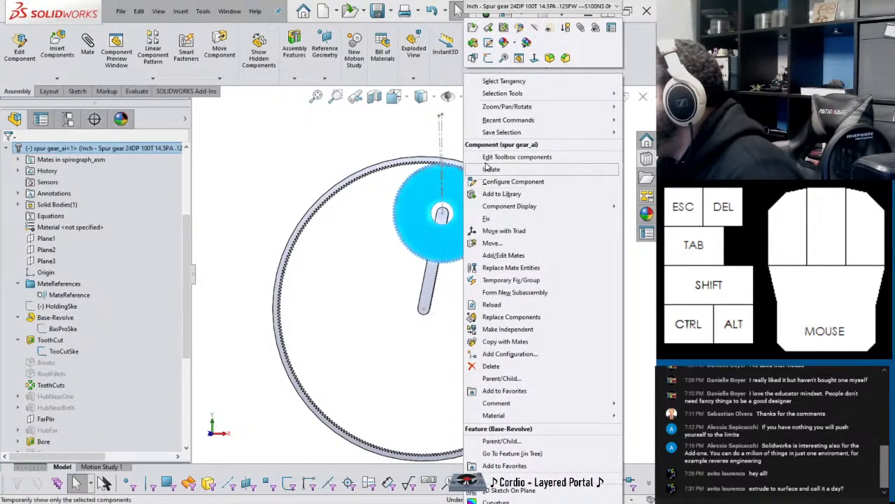
click(556, 160)
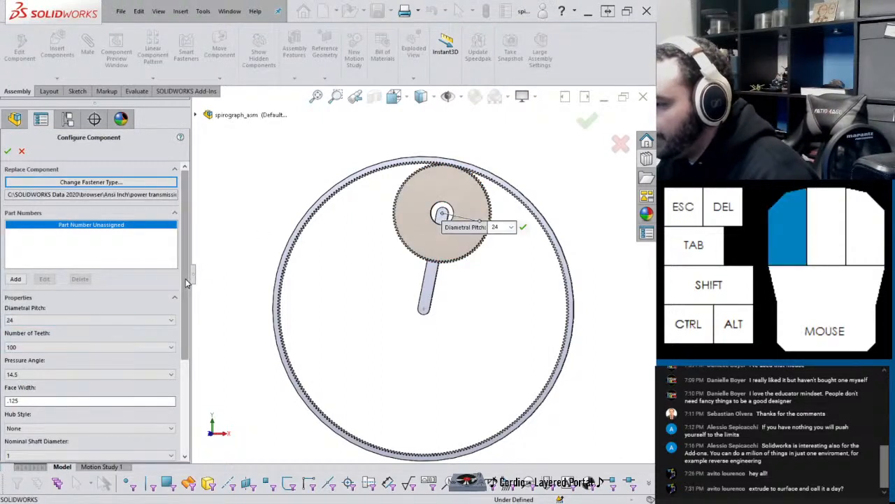
scroll(91, 315, down, 3)
click(30, 336)
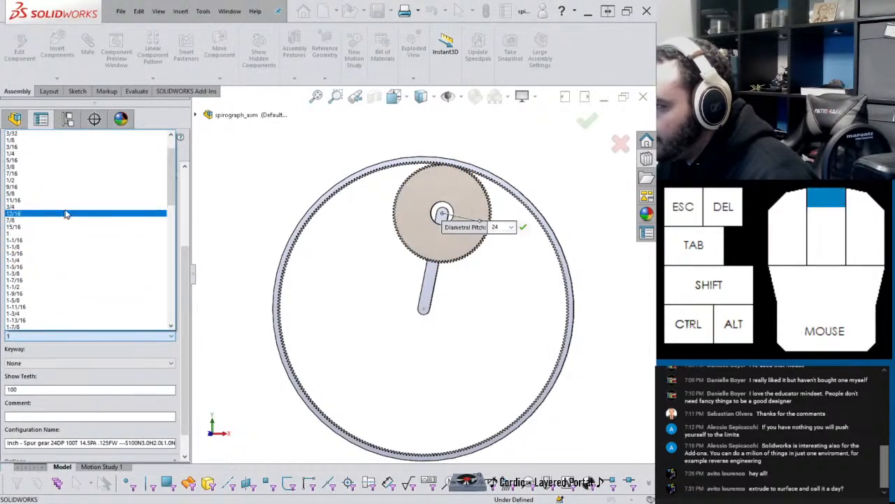
click(50, 153)
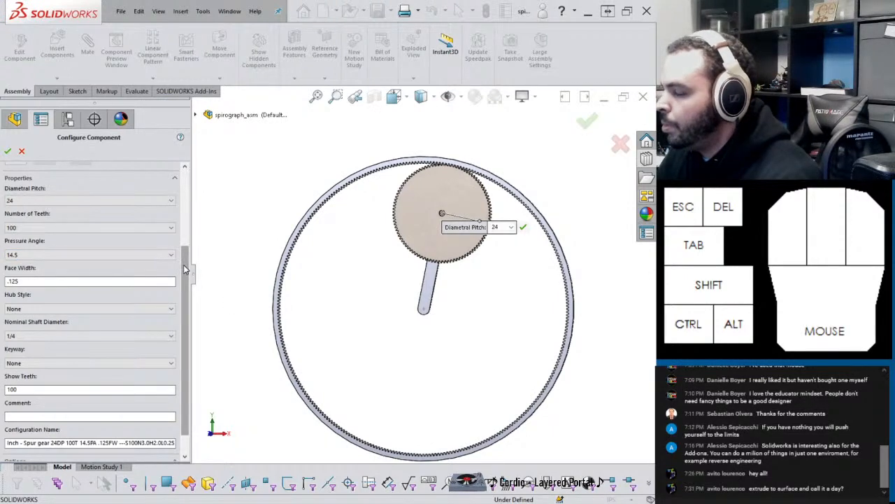
Step: Set the spur gear's number of teeth to 70 and apply the Toolbox configuration
scroll(185, 269, up, 5)
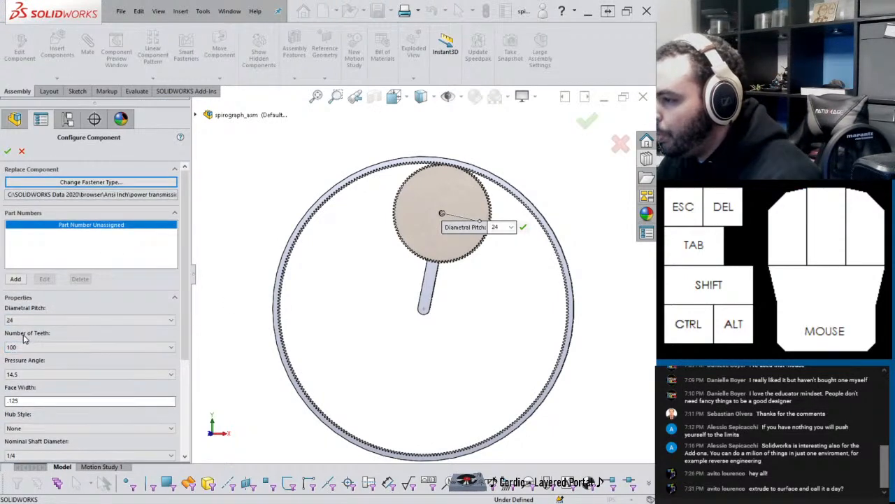
click(35, 346)
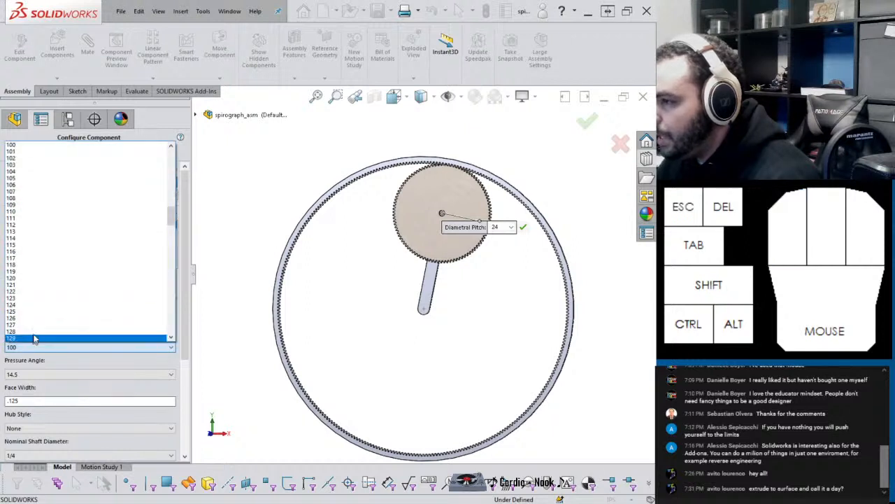
scroll(59, 217, up, 2)
scroll(59, 217, up, 7)
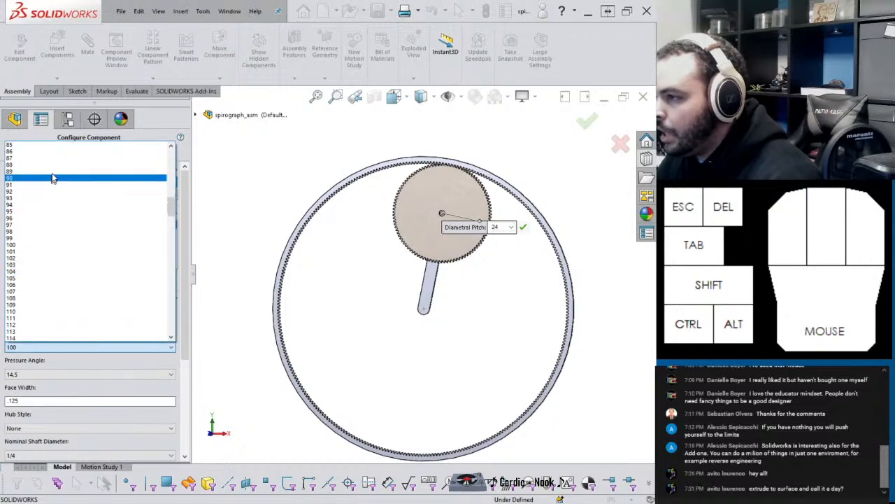
scroll(49, 175, up, 4)
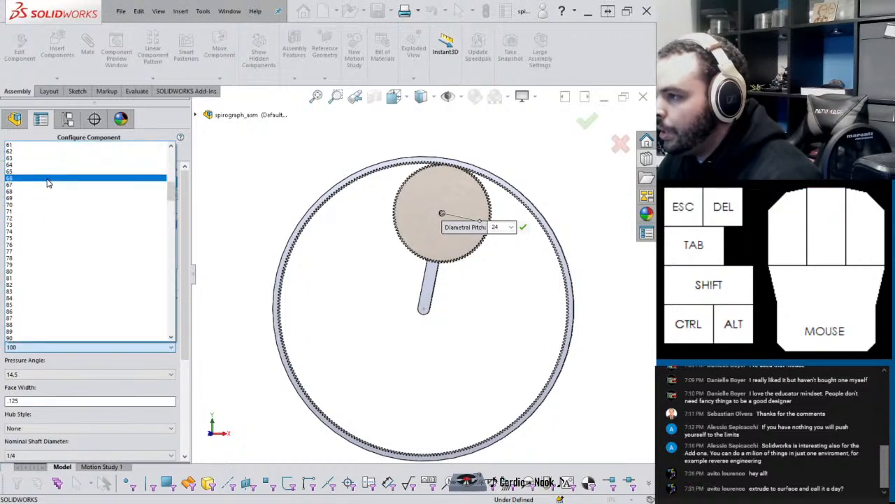
click(45, 205)
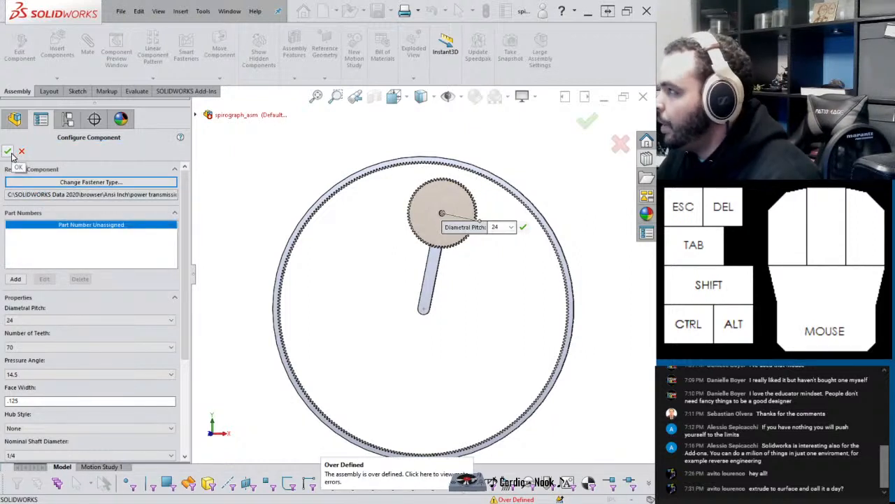
click(8, 153)
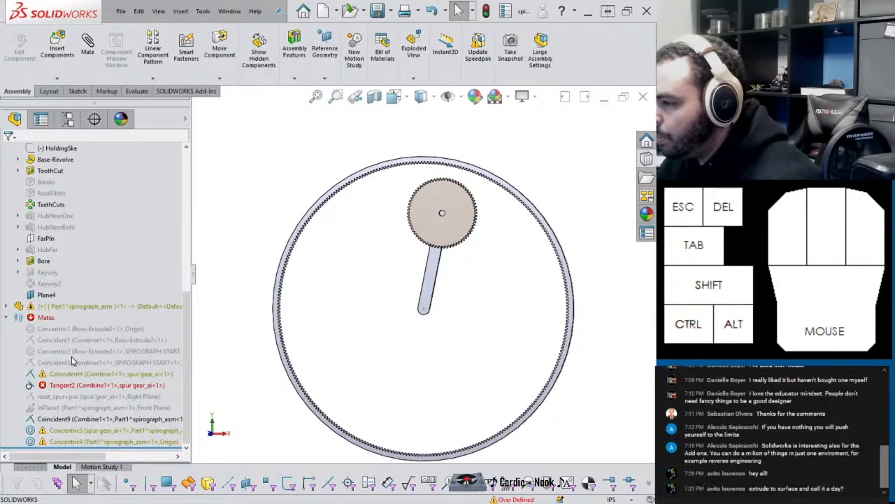
Step: Inspect the errors reported on the Tangent2 and Coincident4 mates between the ring and the spur gear
click(62, 388)
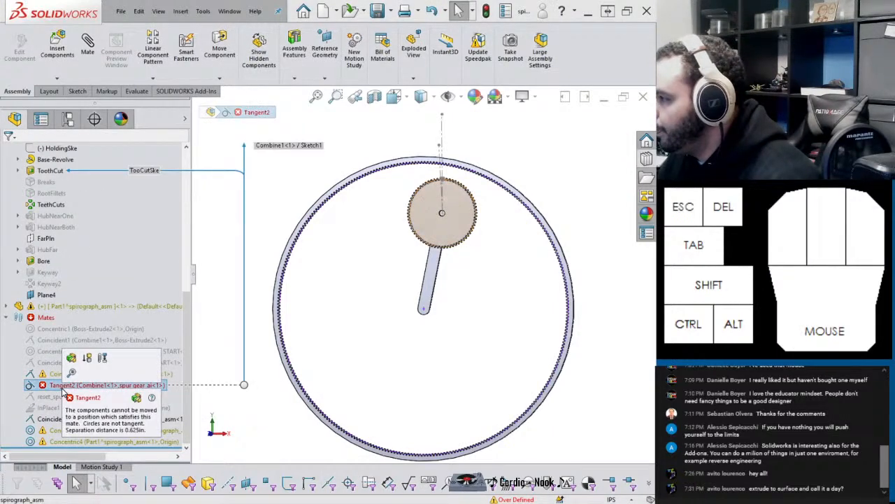
click(57, 375)
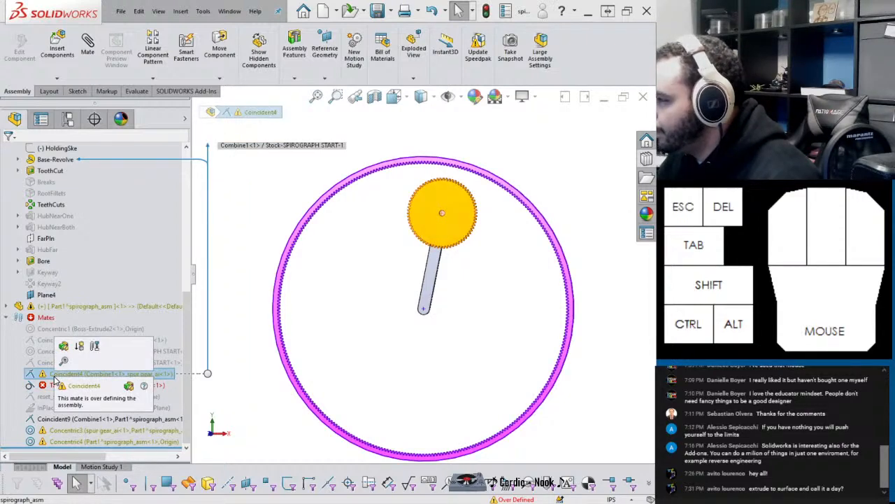
click(52, 386)
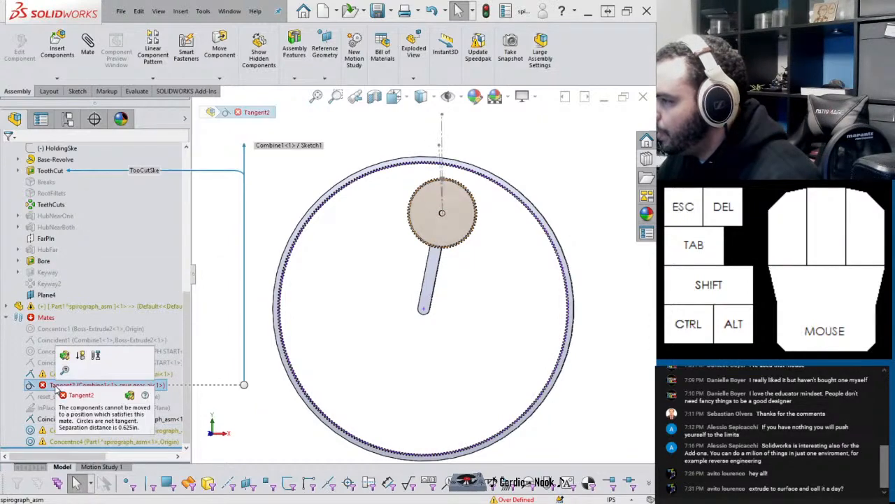
click(266, 235)
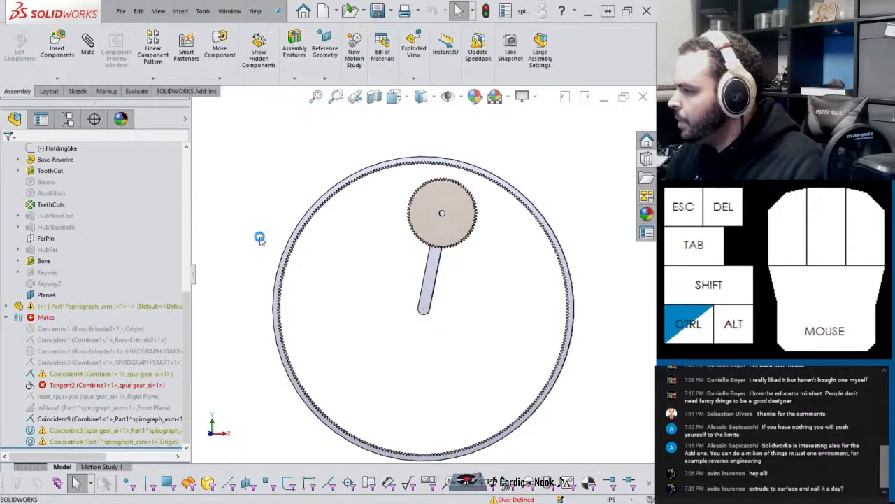
Step: Open the Tangent2 mate's definition, examine its ring and gear arc references, and close it without changing its settings
click(62, 385)
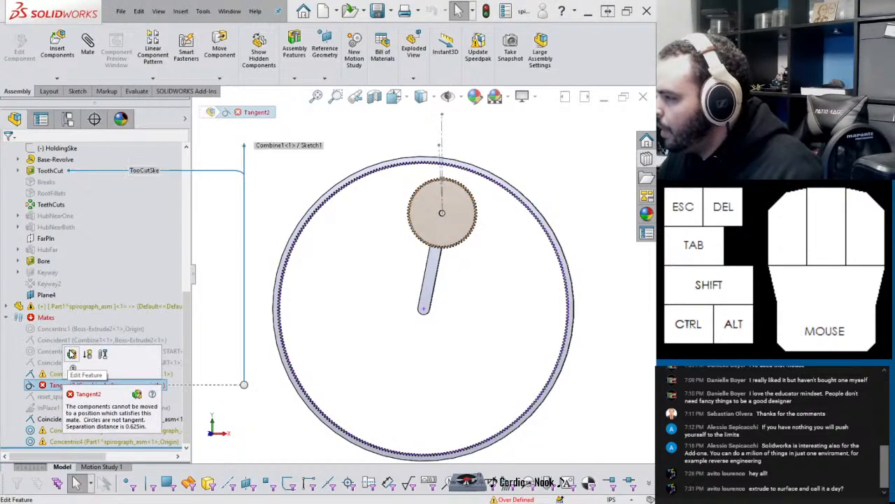
click(69, 349)
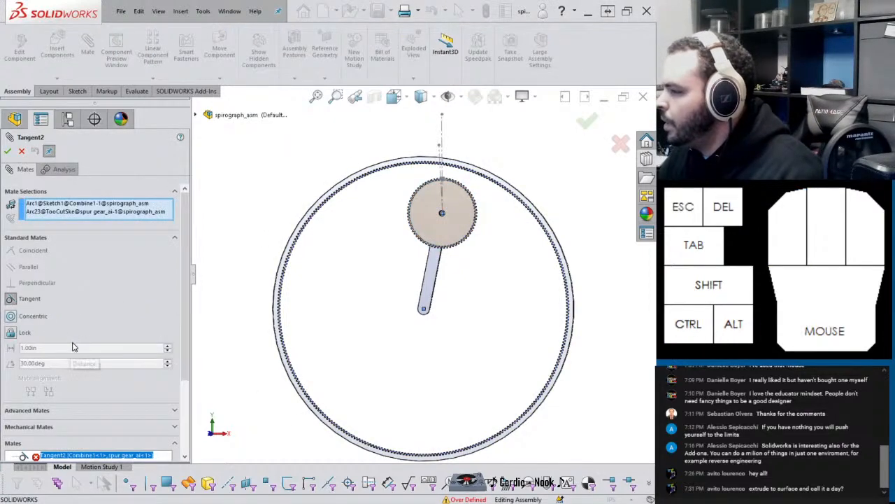
scroll(410, 210, up, 5)
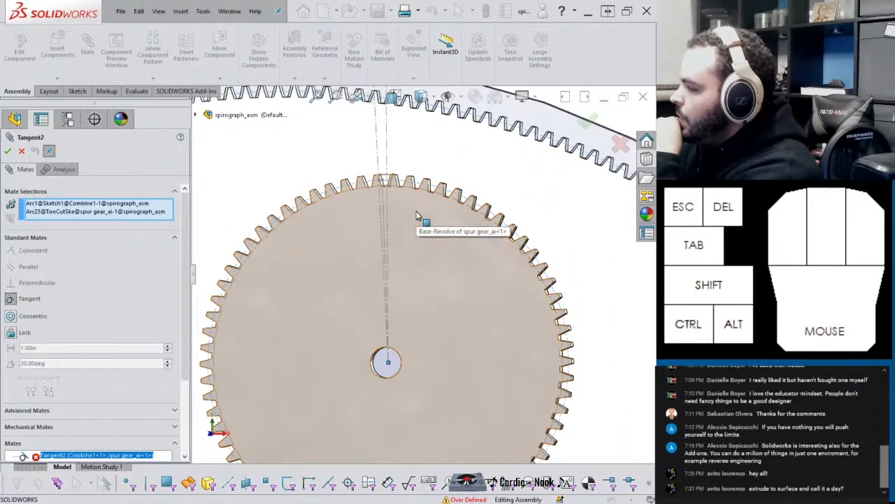
scroll(416, 216, up, 5)
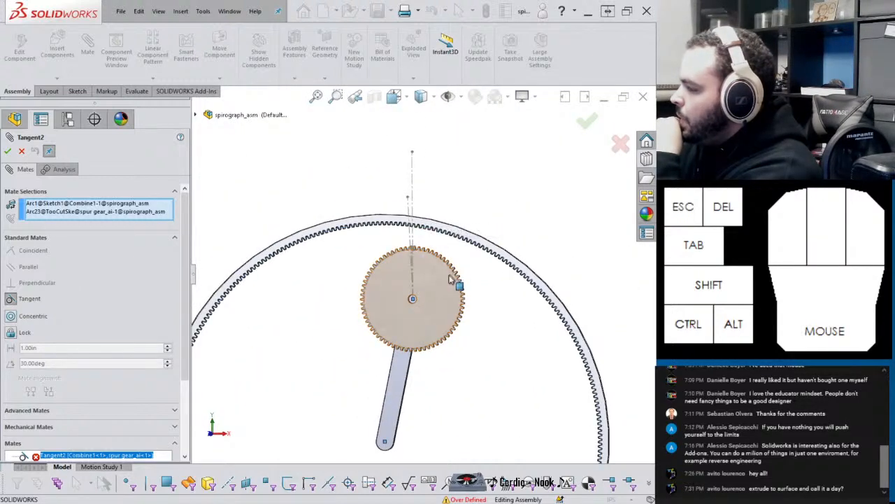
scroll(19, 413, down, 2)
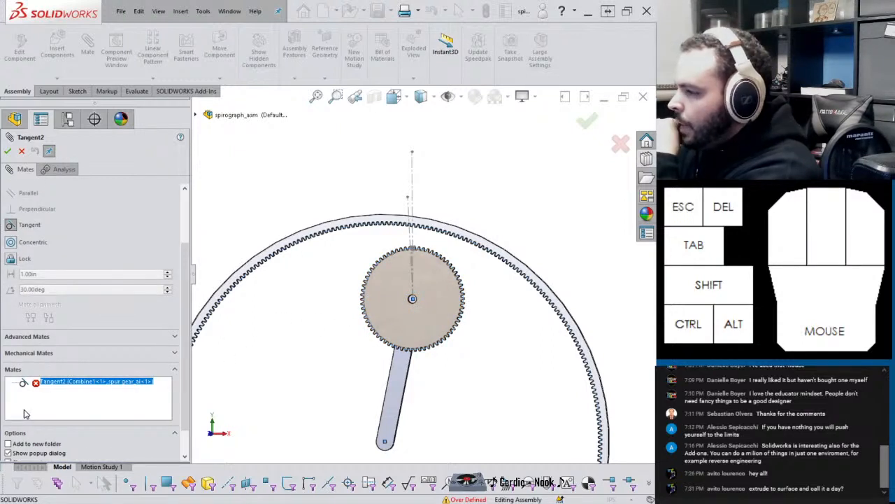
drag(437, 336, 462, 335)
click(7, 151)
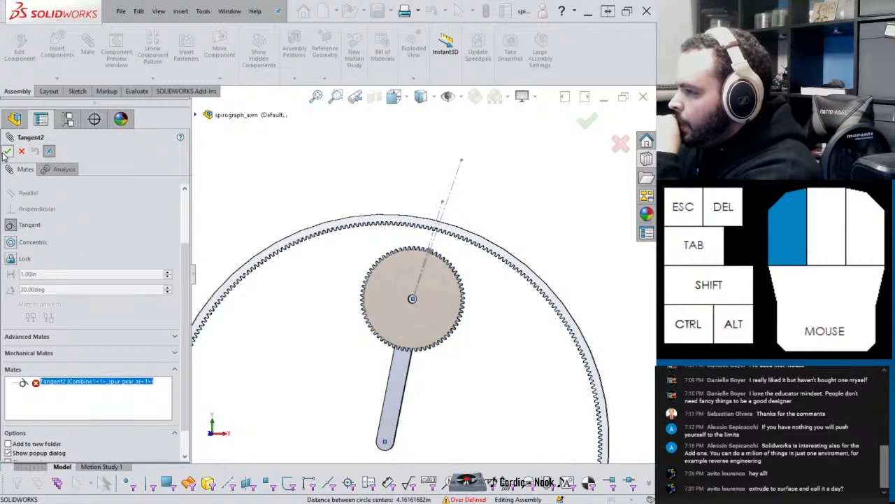
click(400, 299)
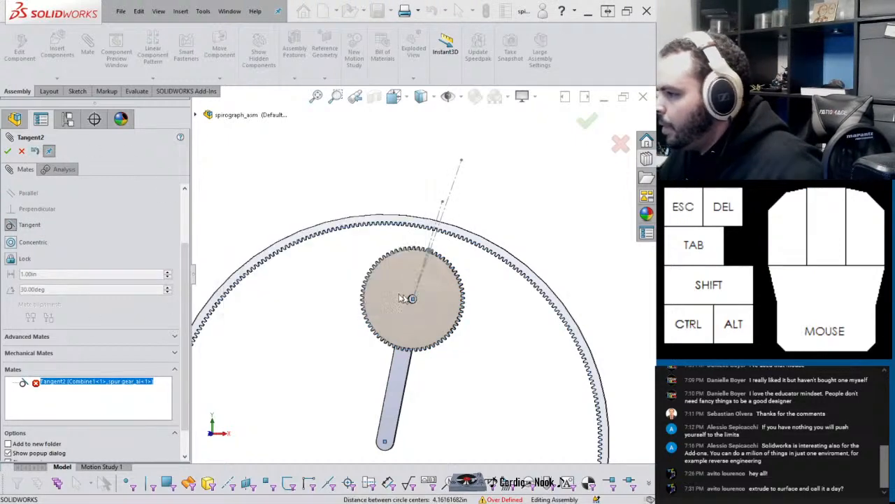
click(21, 150)
Step: Review the assembly's tree display settings and the FeatureManager hide/show tree item options without changing them
click(52, 151)
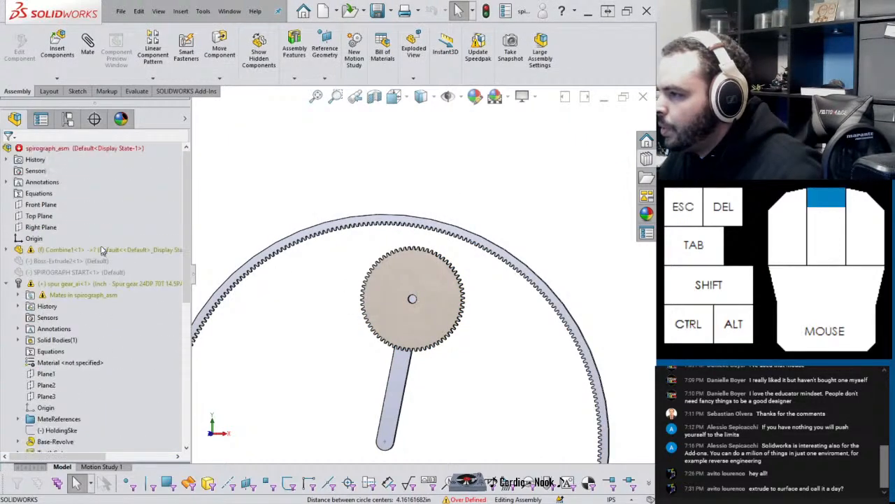
right_click(52, 149)
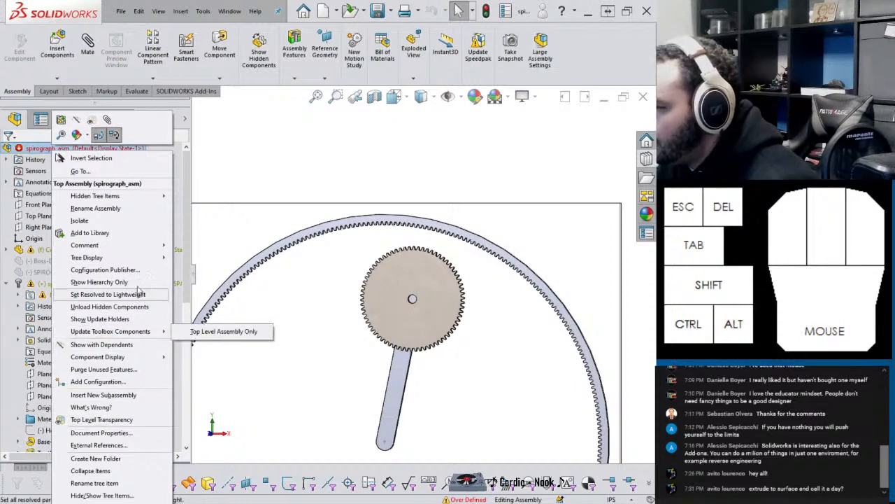
mouse_move(139, 262)
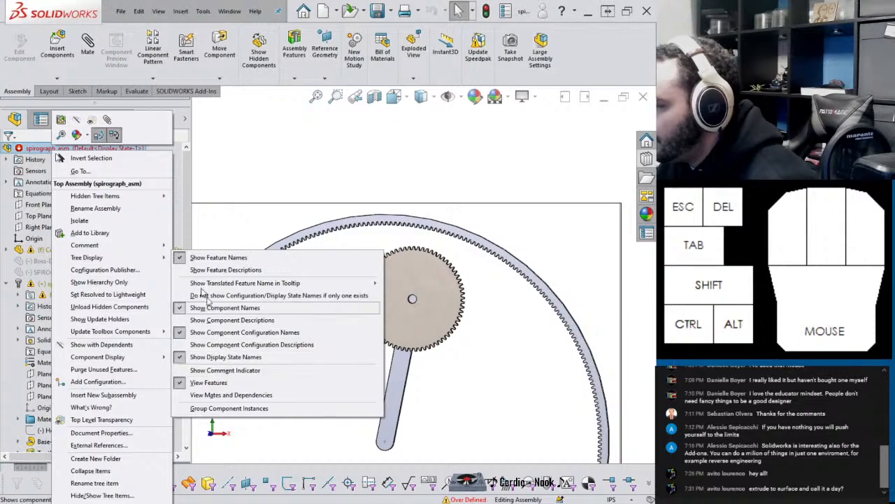
mouse_move(133, 195)
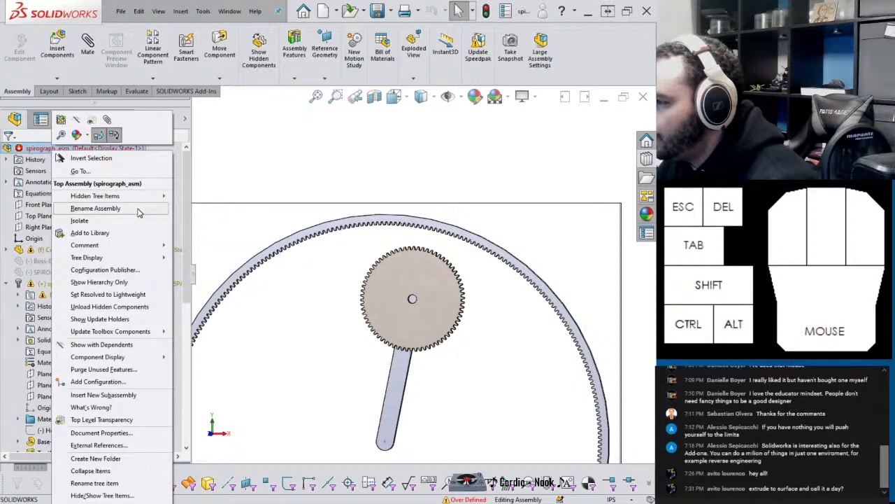
click(217, 245)
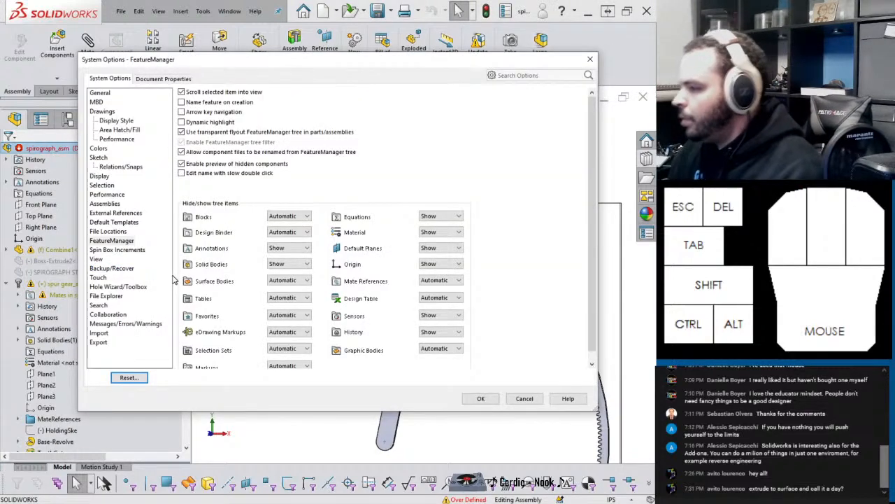
scroll(489, 323, down, 1)
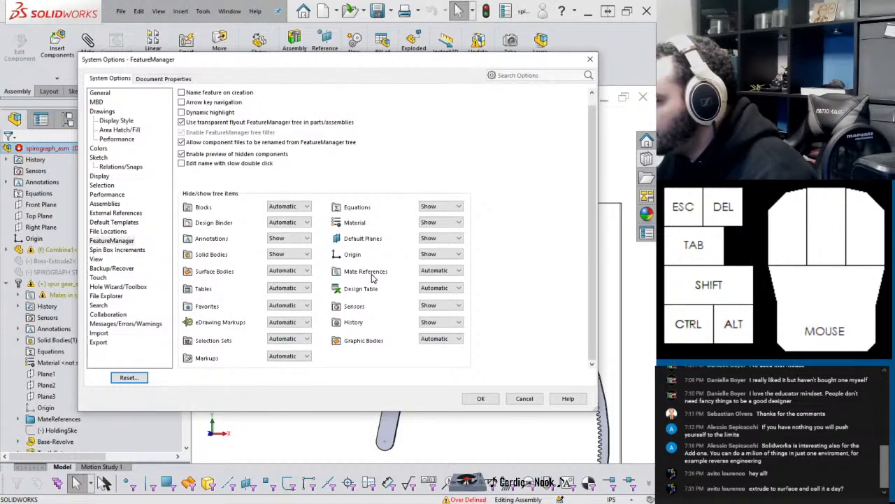
click(525, 399)
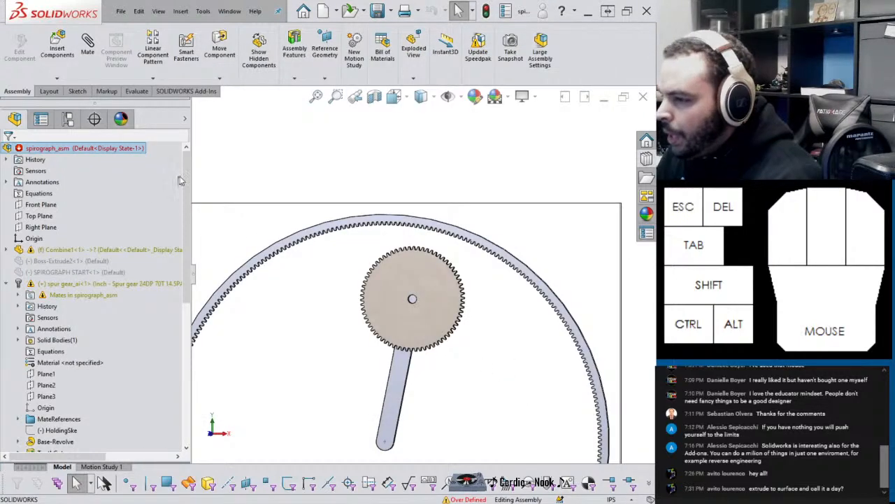
Step: Suppress the Concentric4 mate between the arm and the assembly origin, and save the assembly
scroll(397, 362, down, 2)
scroll(398, 362, up, 6)
scroll(397, 357, down, 1)
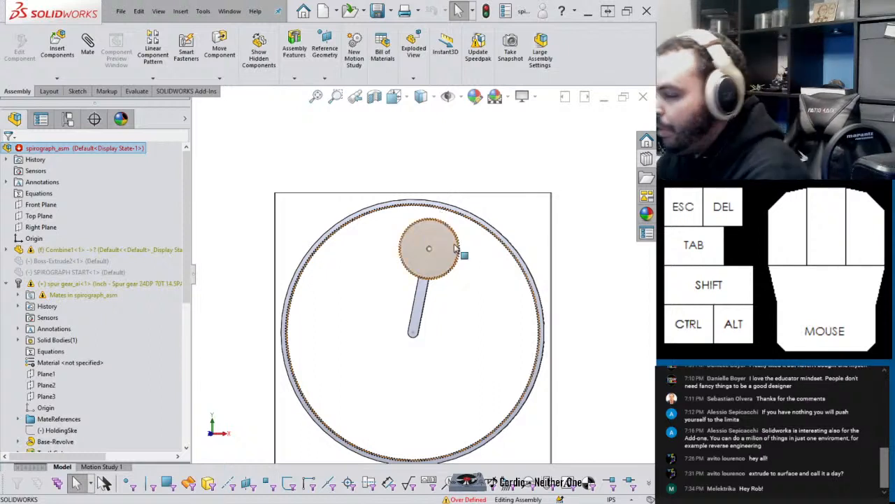
scroll(140, 349, down, 8)
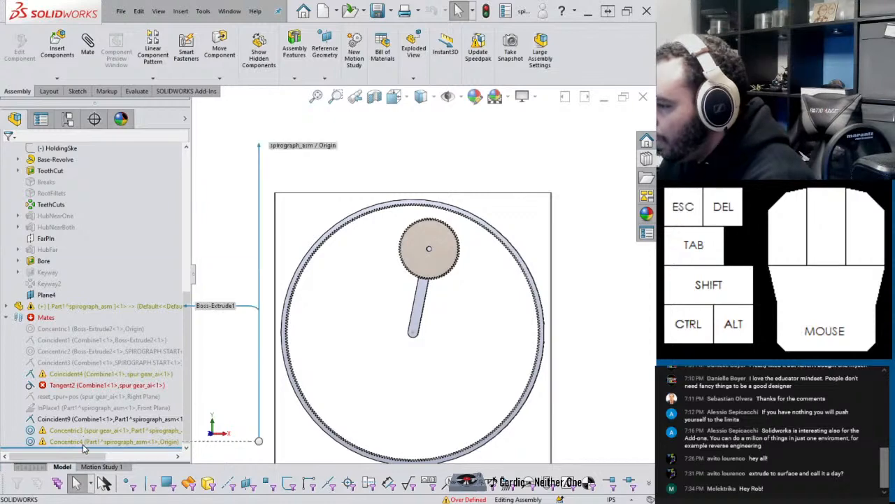
click(111, 442)
click(109, 415)
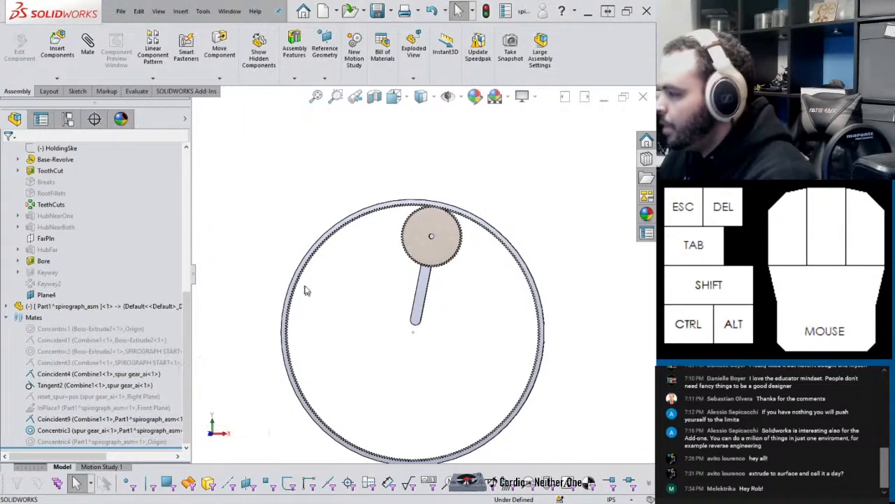
click(285, 190)
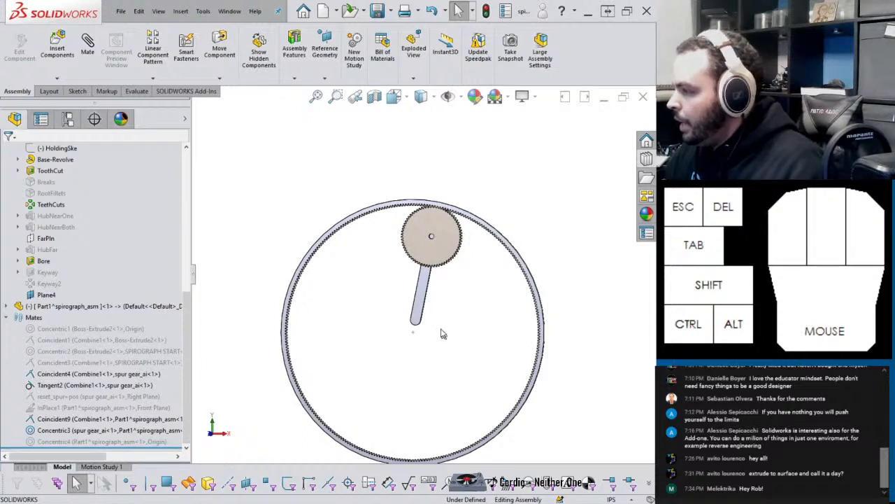
key(ctrl+s)
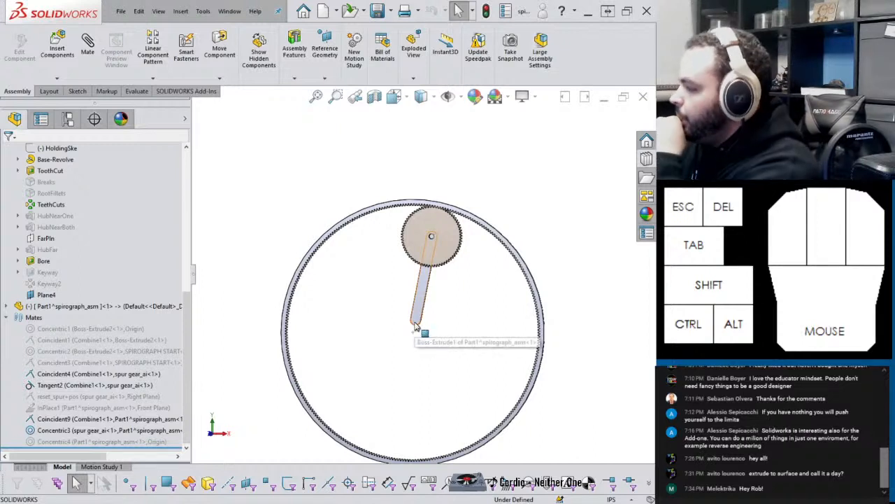
Step: Start editing the arm part in the context of the spirograph assembly
click(417, 305)
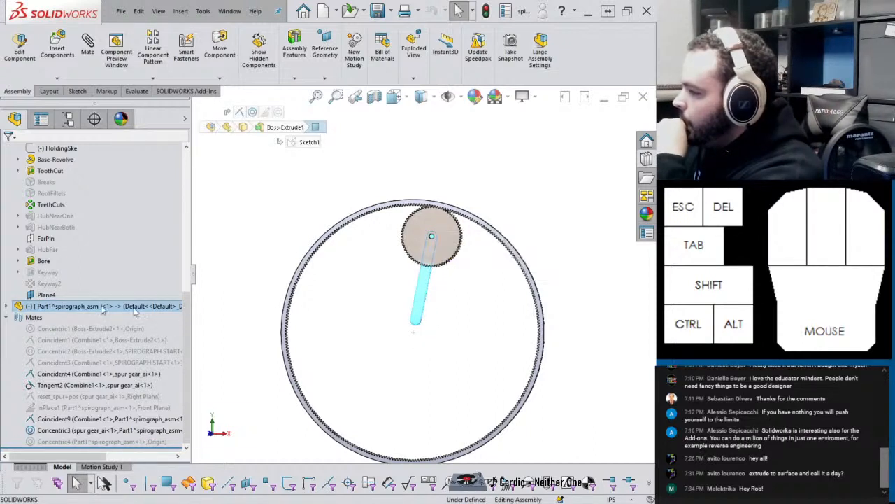
right_click(38, 316)
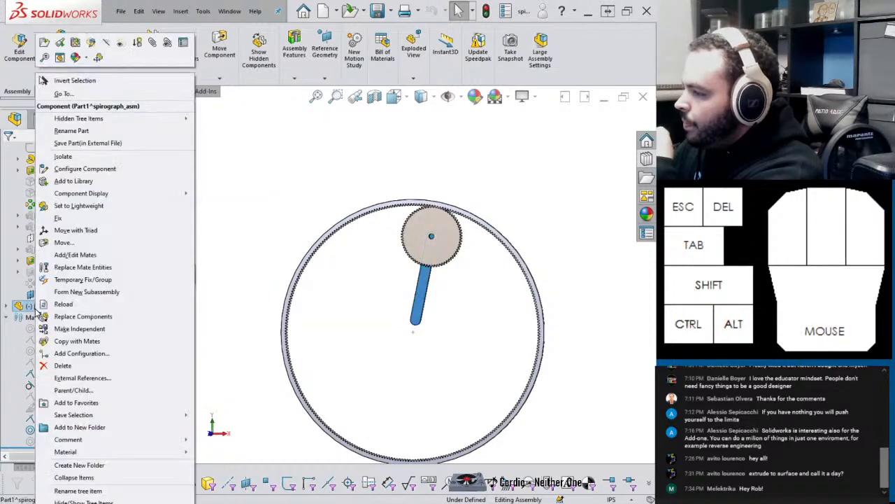
click(238, 198)
click(32, 308)
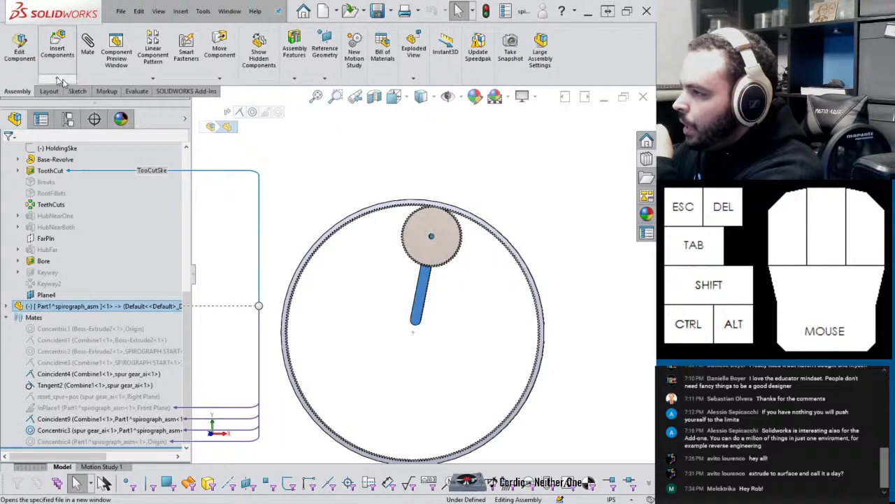
click(23, 58)
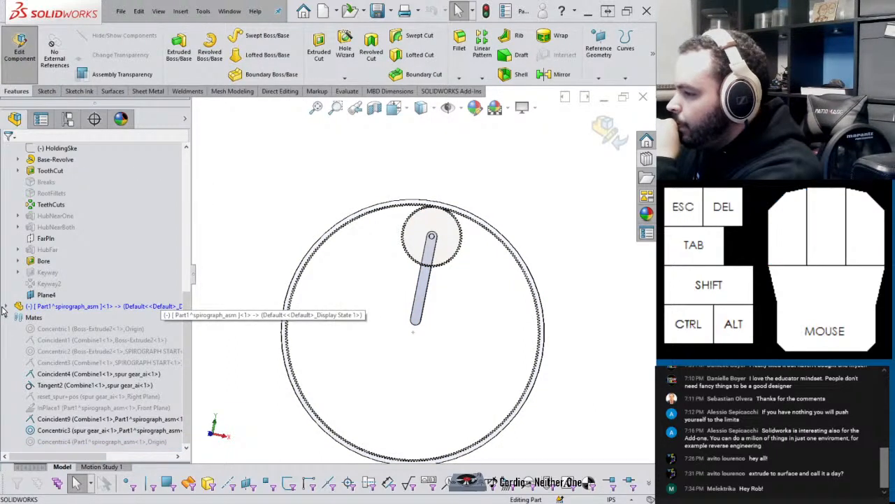
Step: Open Sketch1 of the arm's Boss-Extrude1 feature for editing
click(5, 307)
click(18, 442)
click(49, 442)
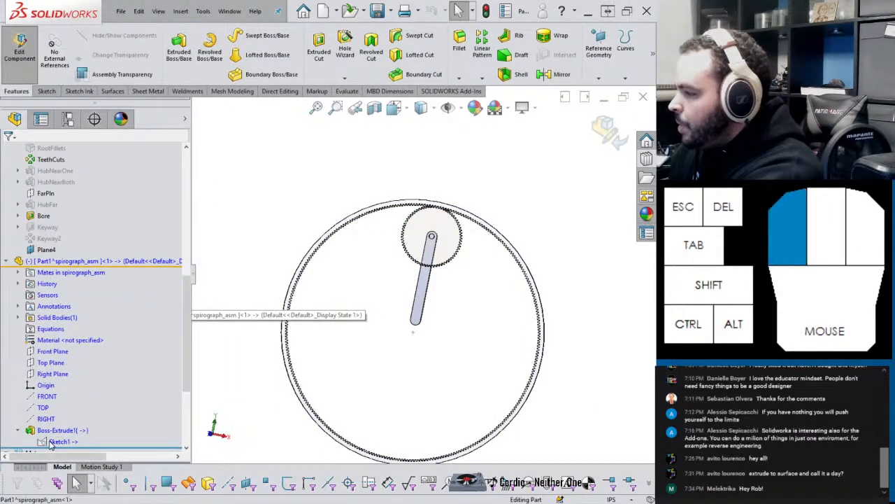
click(54, 443)
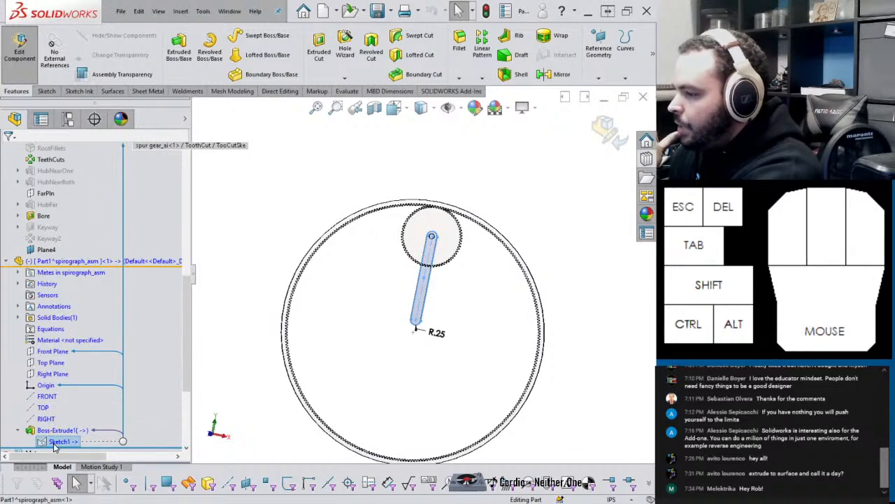
right_click(55, 443)
click(67, 270)
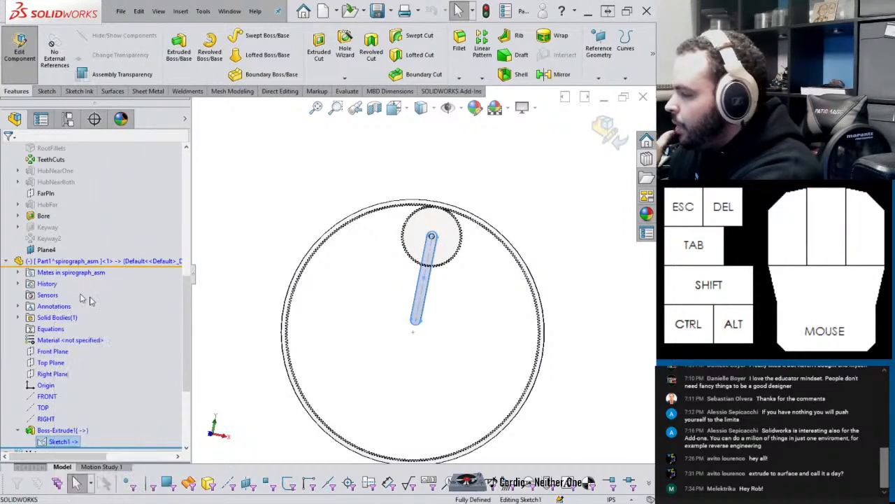
Step: Remove the coincident relation tying the slot's lower end to the part origin and pull that end away from it
middle_drag(314, 339, 412, 342)
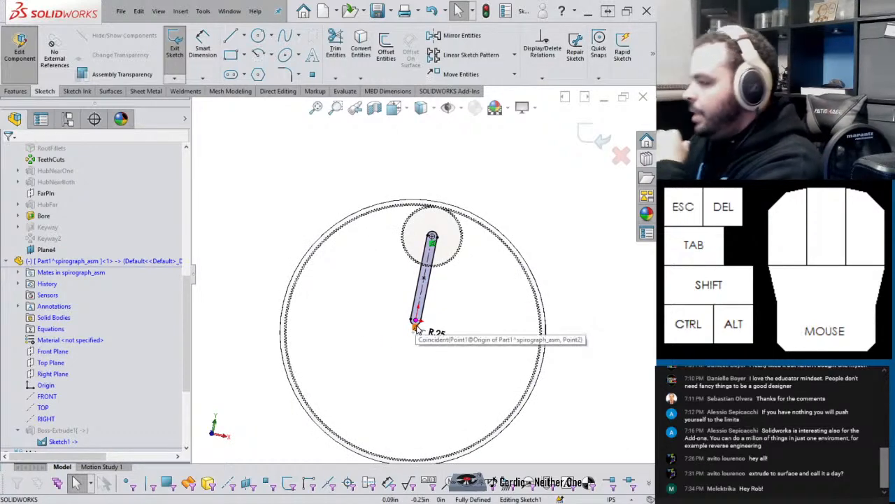
scroll(417, 333, down, 2)
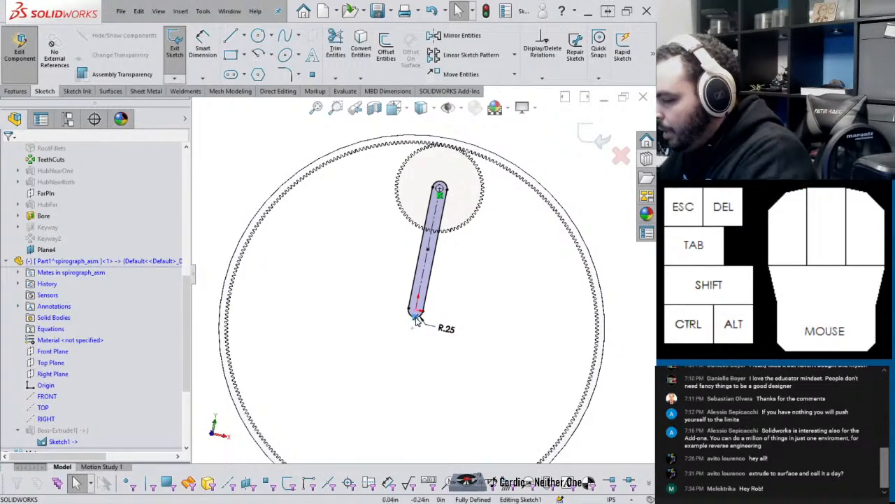
drag(416, 317, 392, 327)
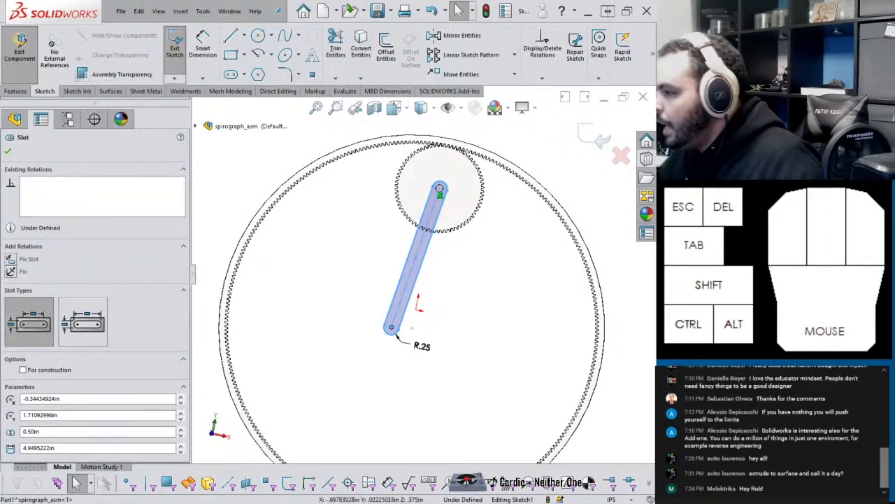
Step: Make the slot's lower end point coincident with the assembly origin and finish the sketch
click(15, 119)
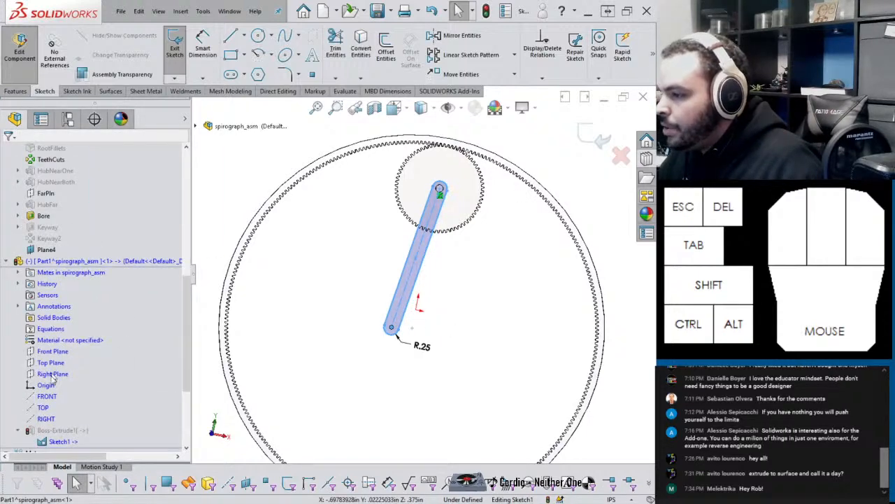
scroll(49, 392, up, 10)
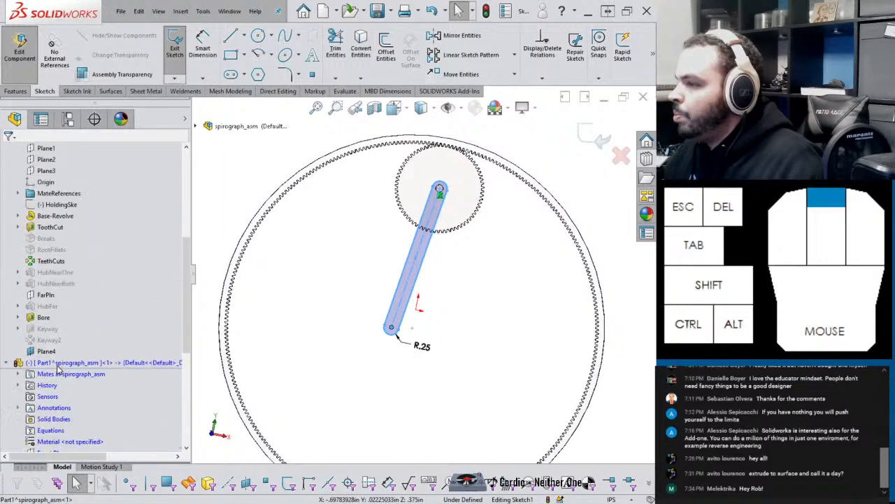
ctrl+click(33, 239)
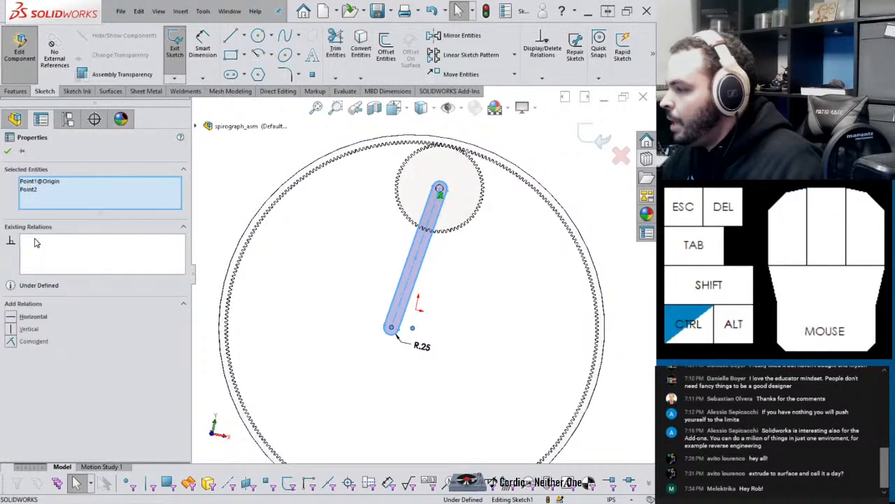
click(10, 342)
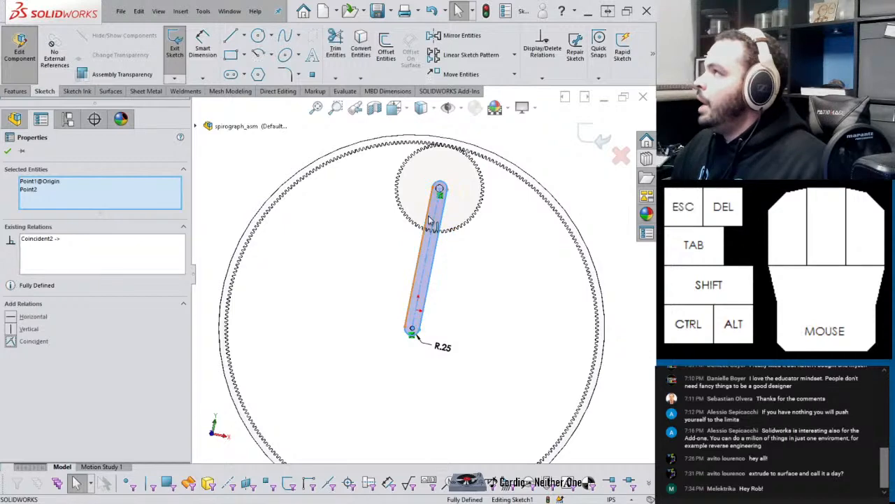
click(593, 140)
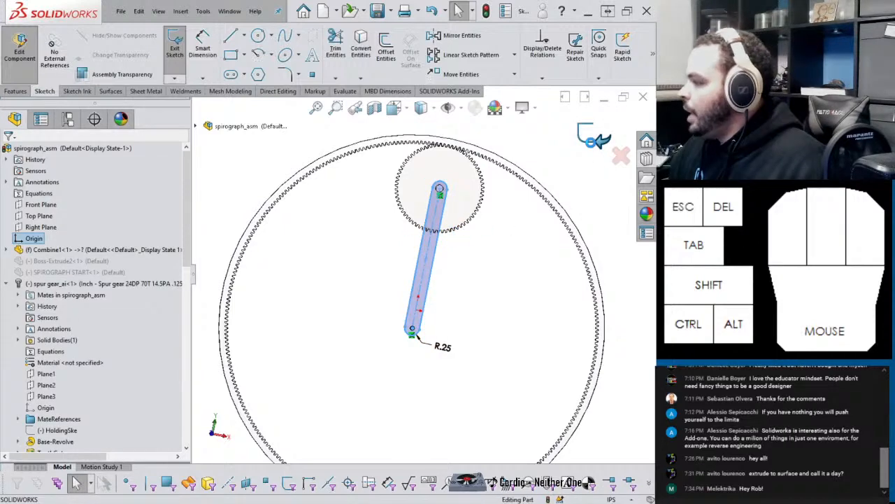
Step: Return to editing the assembly, move the arm and gear along the ring, and rebuild to update the arm
mouse_move(488, 329)
middle_down()
mouse_move(421, 289)
mouse_move(392, 329)
middle_up()
scroll(104, 375, down, 5)
scroll(104, 376, down, 4)
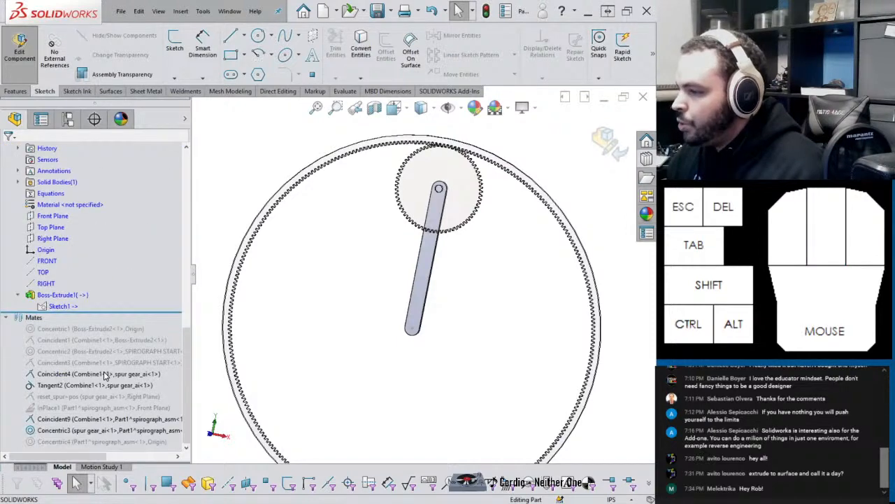
scroll(106, 375, up, 3)
click(22, 48)
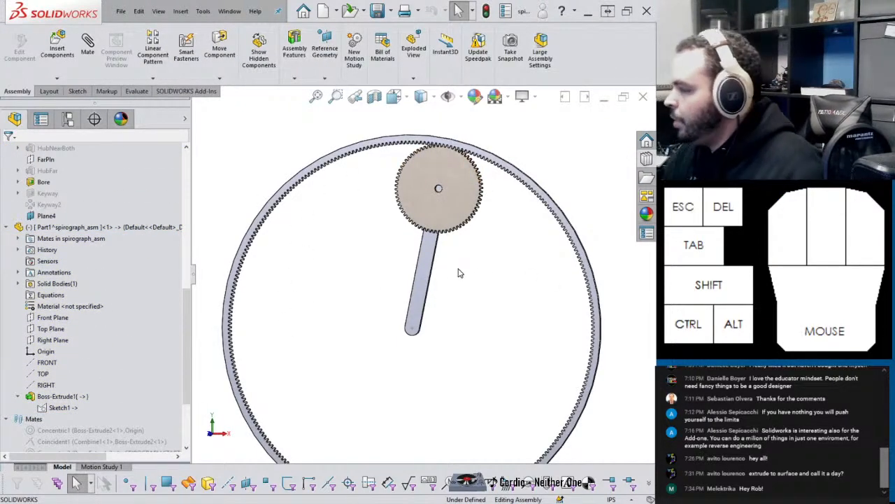
drag(426, 262, 333, 277)
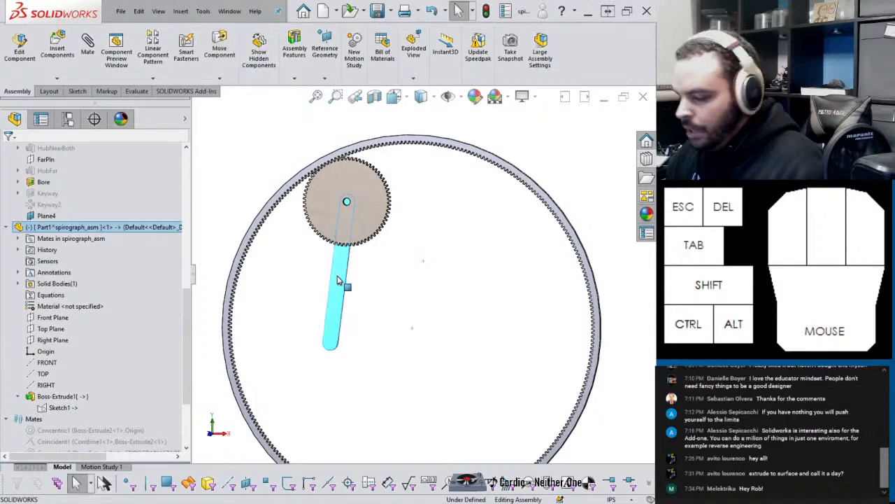
key(ctrl+b)
middle_click(357, 346)
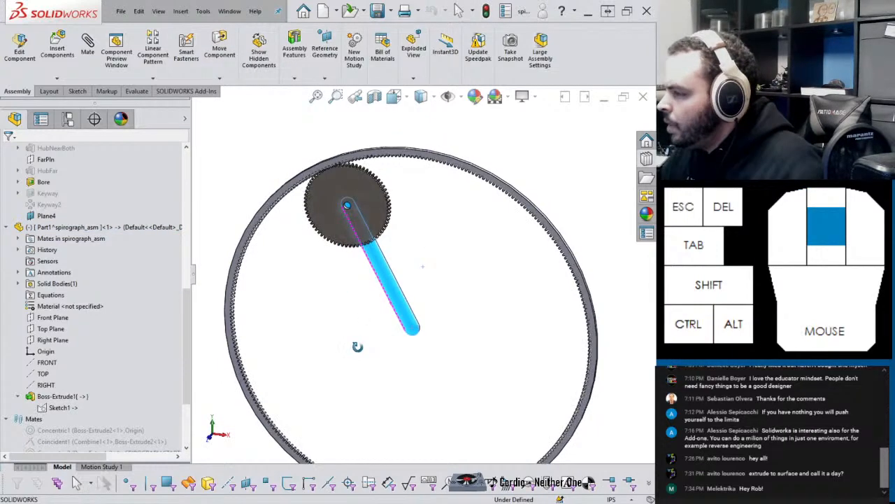
Step: Set the Toolbox spur gear's number of teeth to 91 and apply the configuration
click(367, 207)
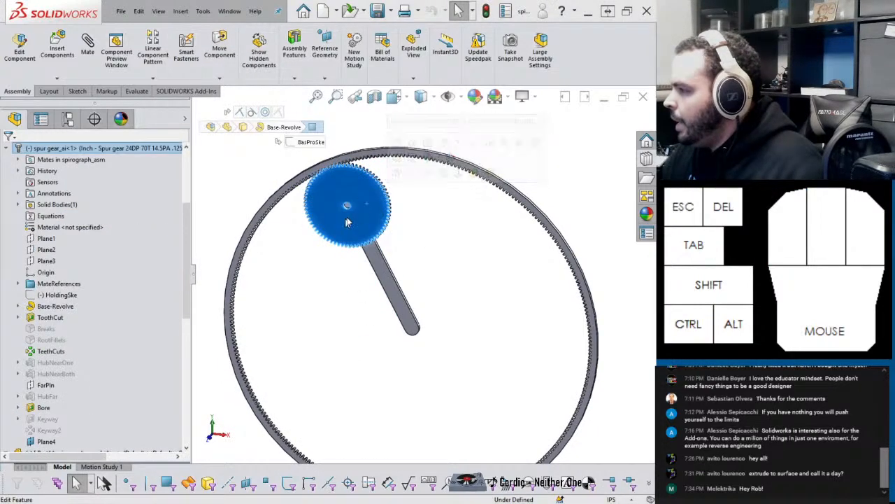
right_click(361, 207)
click(406, 160)
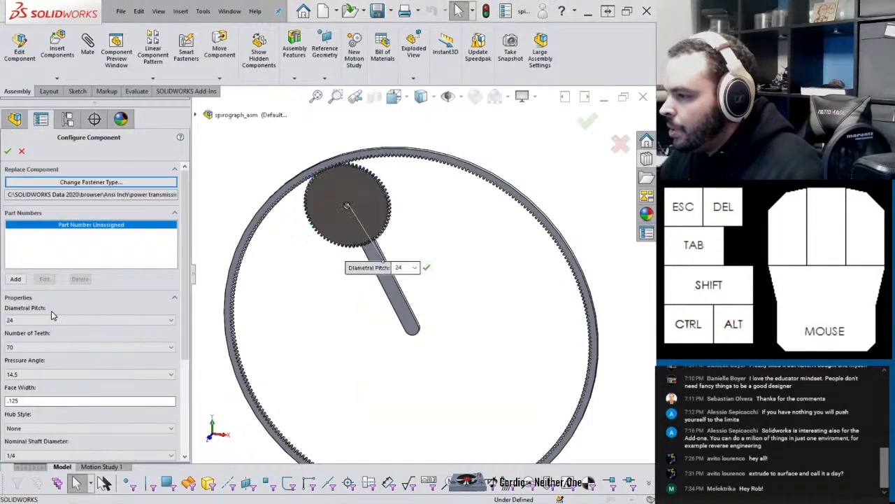
click(42, 347)
click(42, 284)
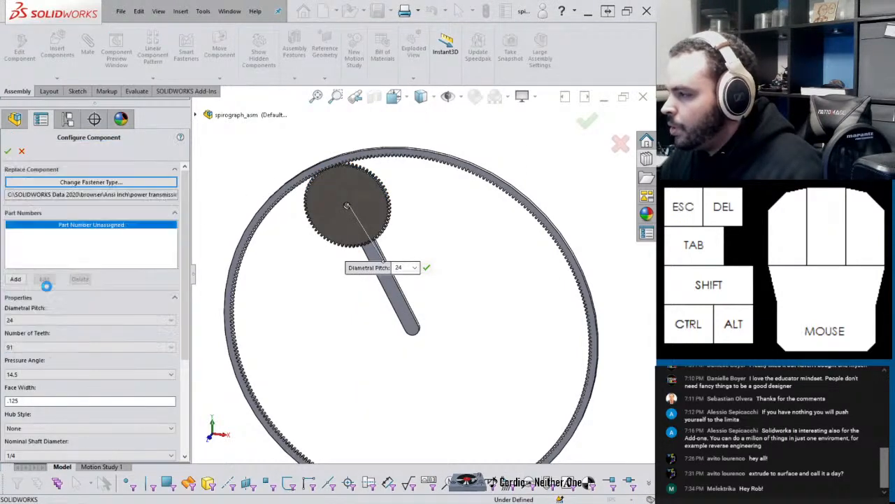
click(7, 151)
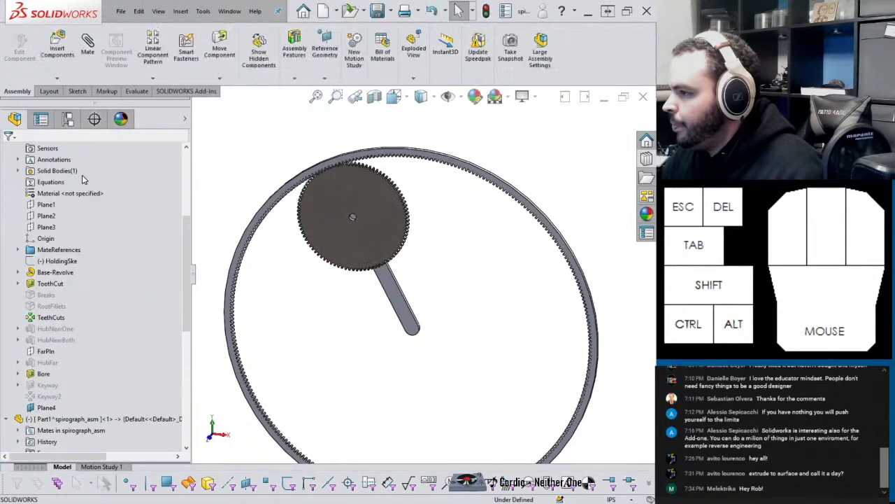
Step: Check the arm's pivot end and the suppressed Concentric4 mate, and move the arm and gear along the ring
middle_drag(361, 291, 217, 232)
middle_drag(240, 265, 489, 352)
scroll(410, 326, up, 8)
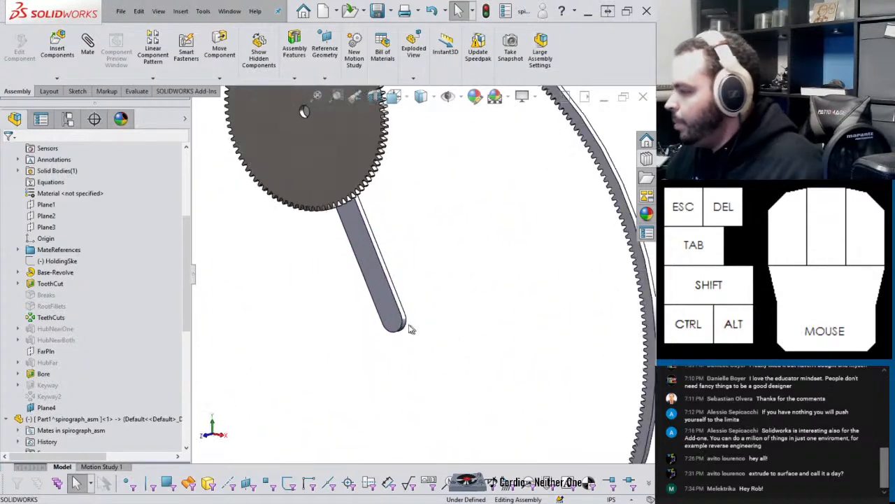
scroll(67, 413, down, 5)
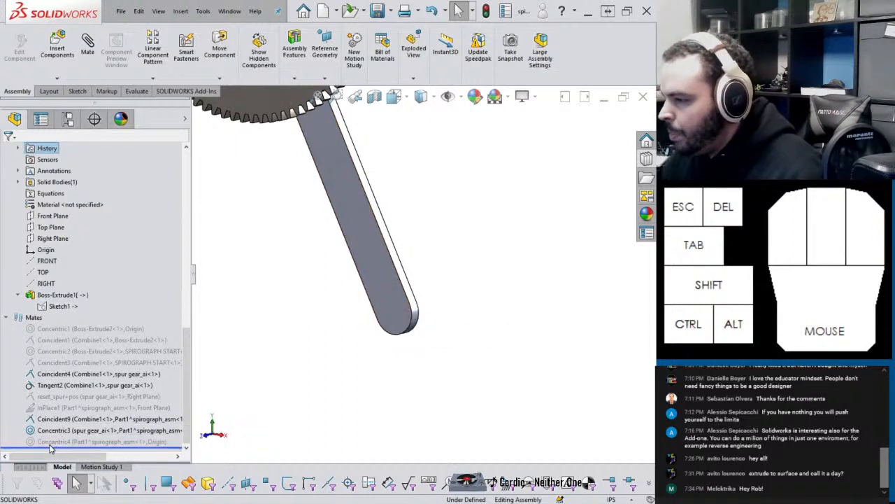
click(77, 442)
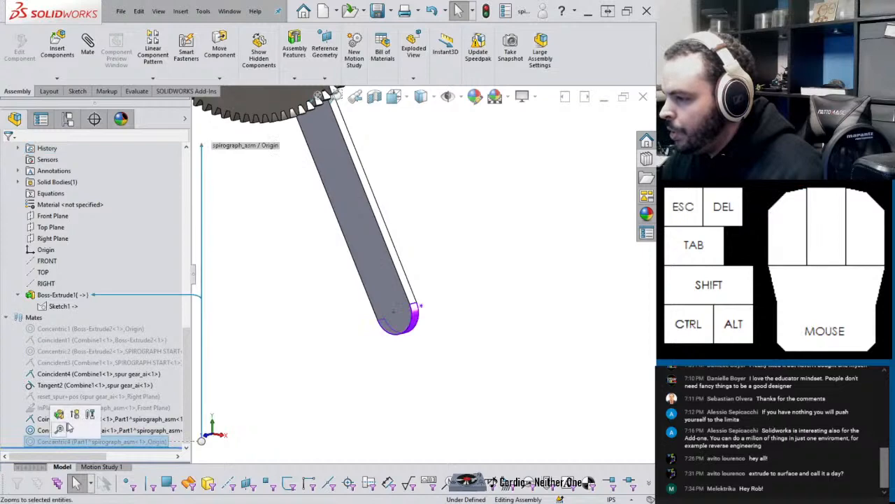
scroll(372, 269, up, 5)
drag(404, 251, 428, 249)
click(349, 271)
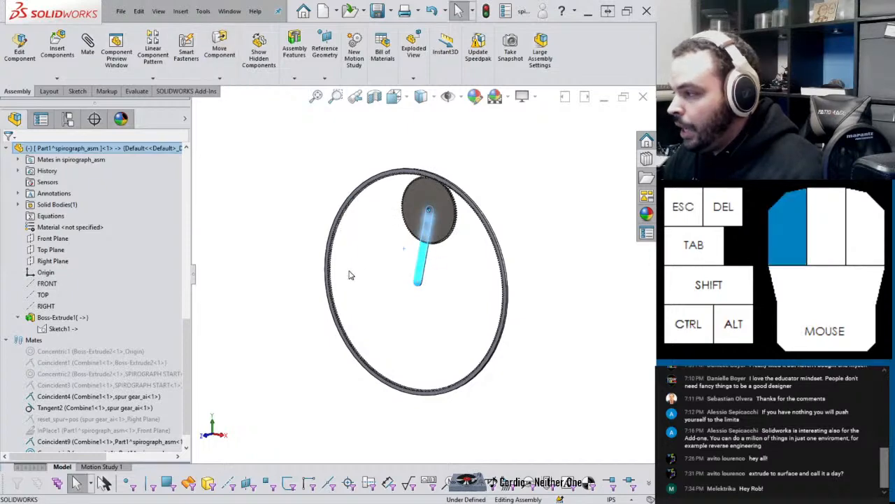
Step: Reconfigure the Toolbox spur gear to 42 teeth and apply the configuration
middle_drag(430, 236, 455, 232)
scroll(456, 232, down, 3)
scroll(410, 218, down, 2)
right_click(405, 211)
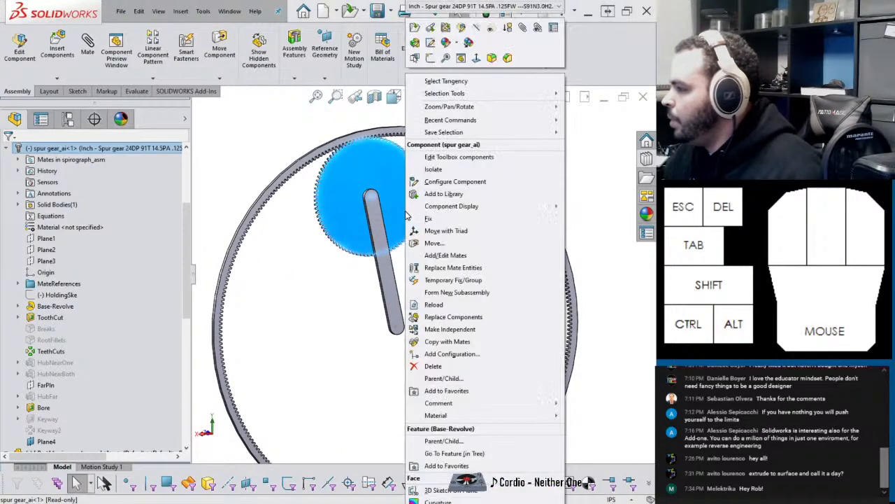
click(459, 158)
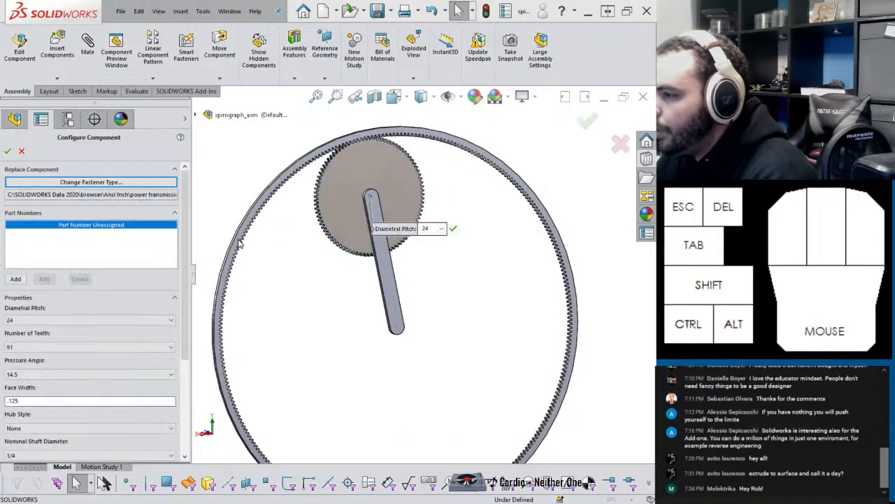
click(91, 320)
click(94, 322)
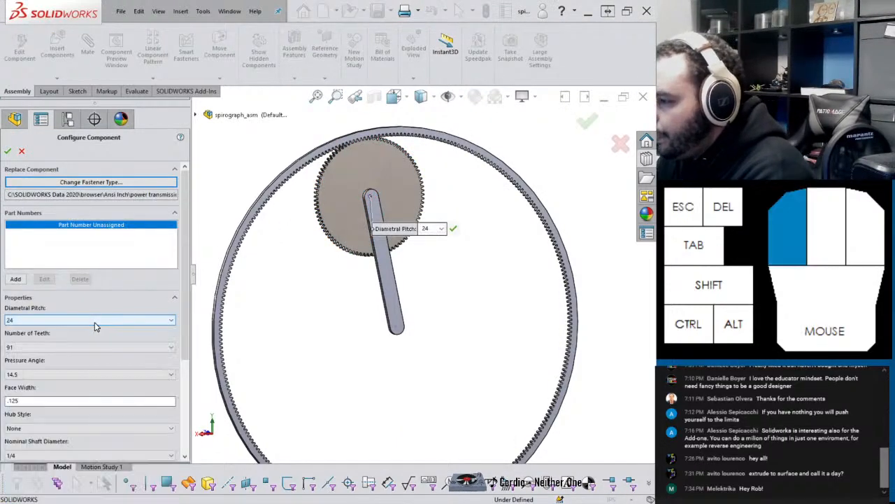
click(41, 381)
click(45, 347)
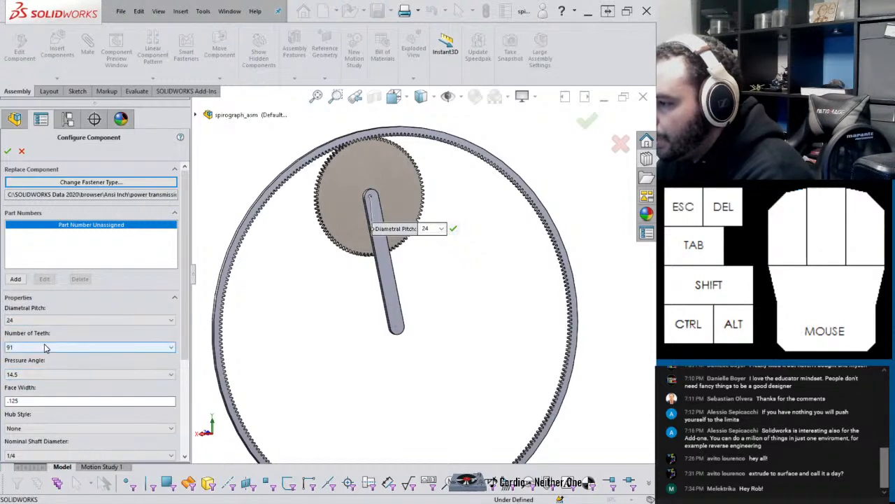
click(48, 348)
scroll(59, 252, up, 15)
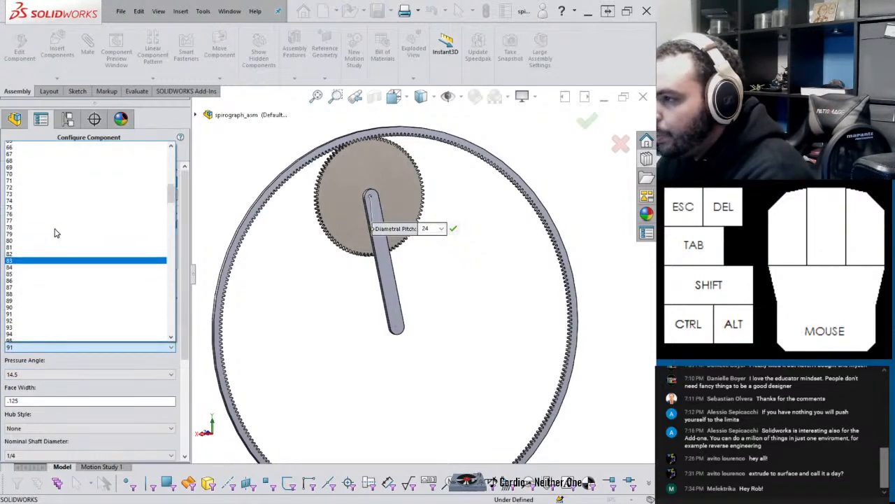
click(21, 157)
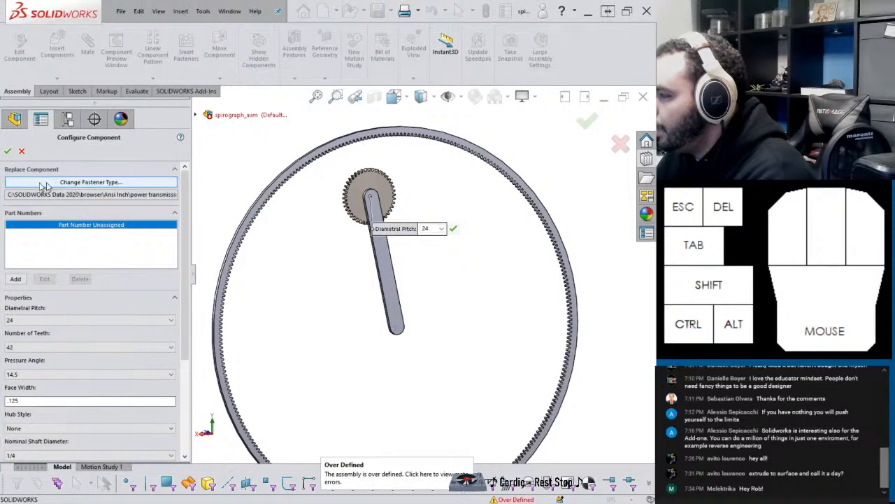
click(7, 151)
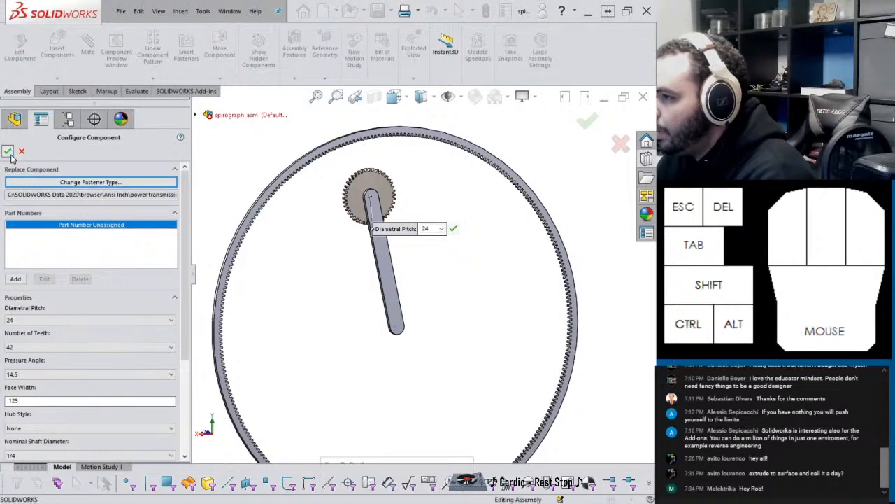
Step: Suppress the Concentric4 mate so the gear and arm update to the new size, and unsuppress it again
drag(181, 292, 180, 345)
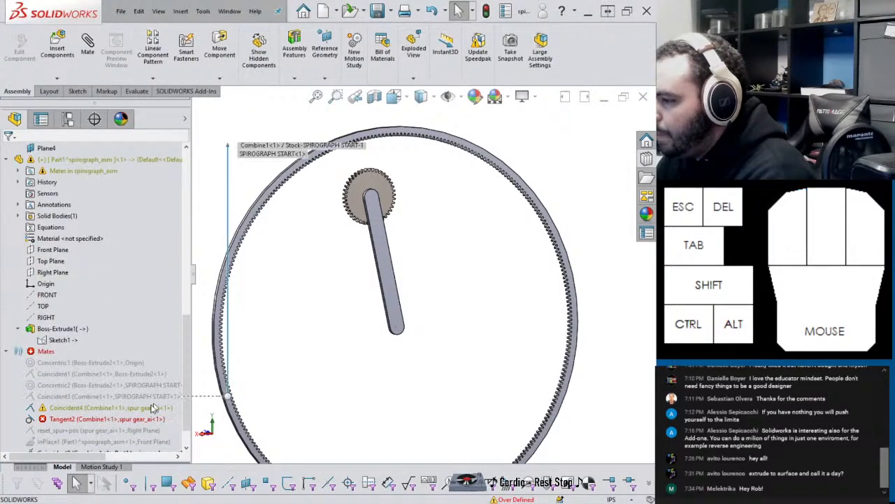
drag(187, 387, 182, 424)
click(105, 441)
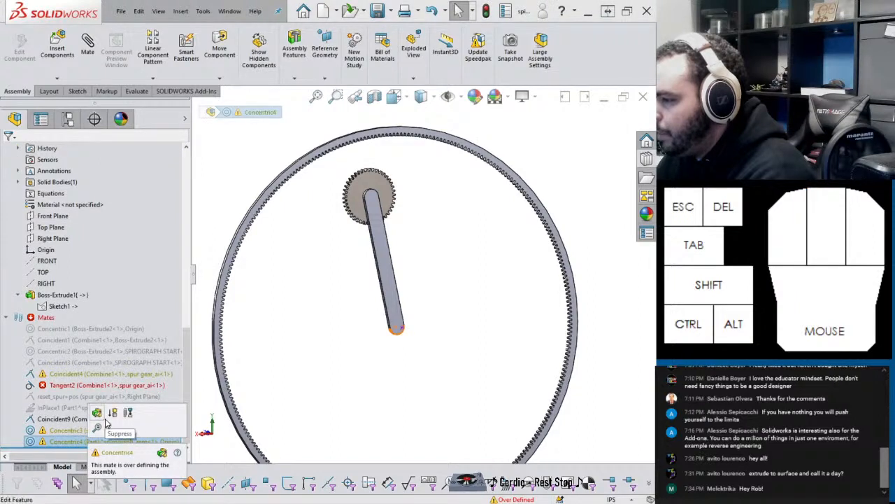
click(105, 420)
click(88, 441)
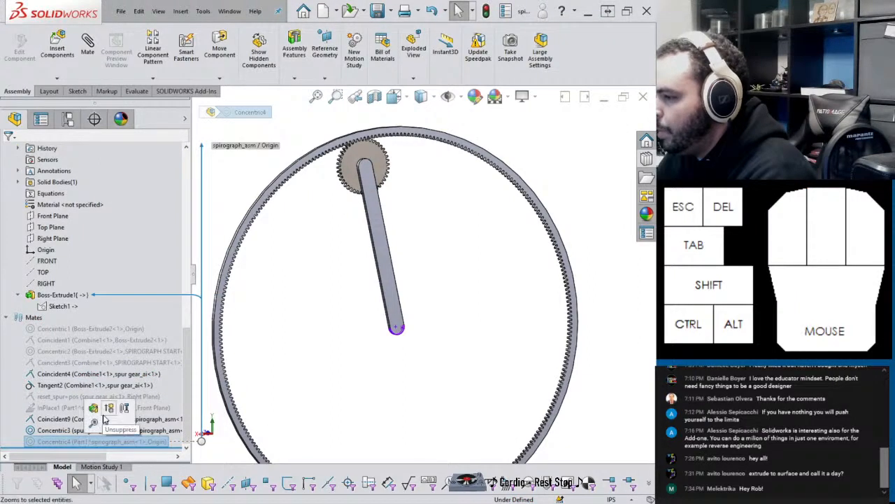
click(109, 413)
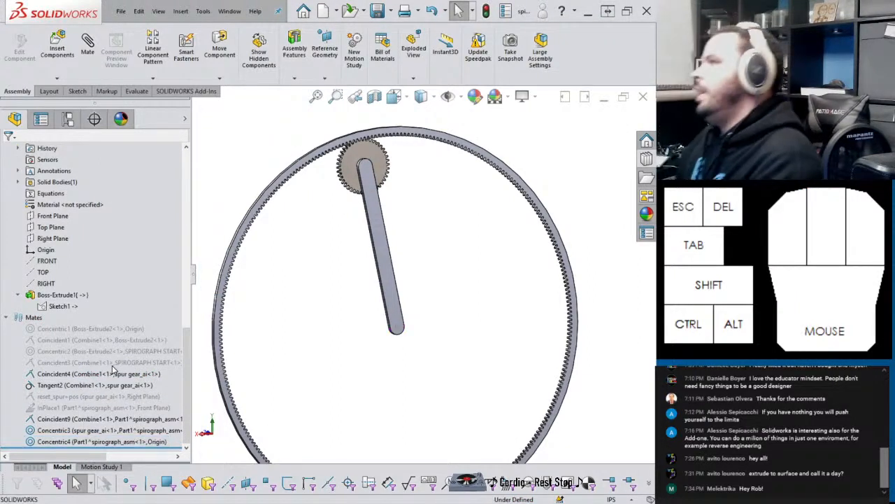
mouse_move(112, 365)
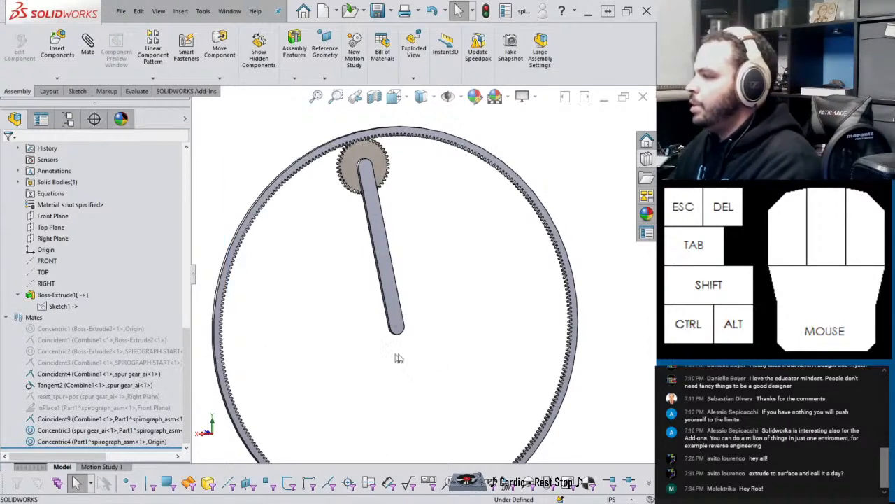
Step: Move the arm and gear along the ring, and inspect the gear's tooth mesh with the ring and the mate list
middle_drag(470, 226, 501, 320)
drag(416, 218, 365, 157)
scroll(382, 171, down, 3)
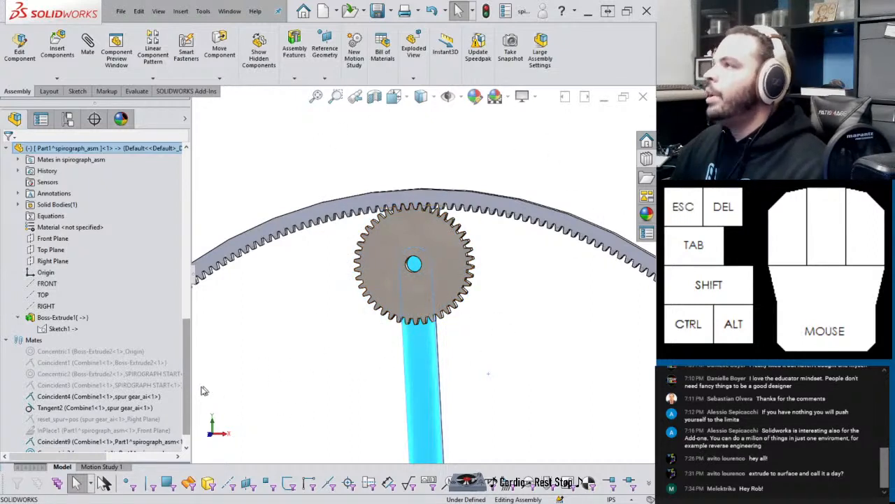
scroll(168, 427, down, 2)
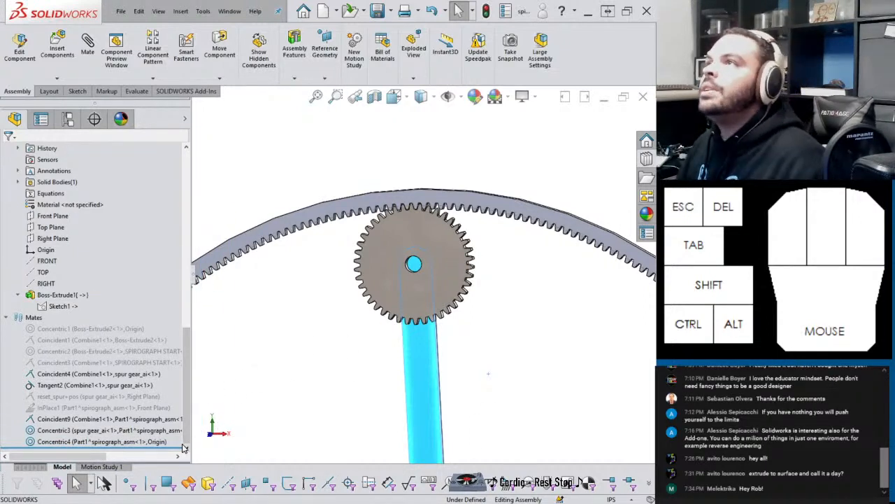
click(529, 370)
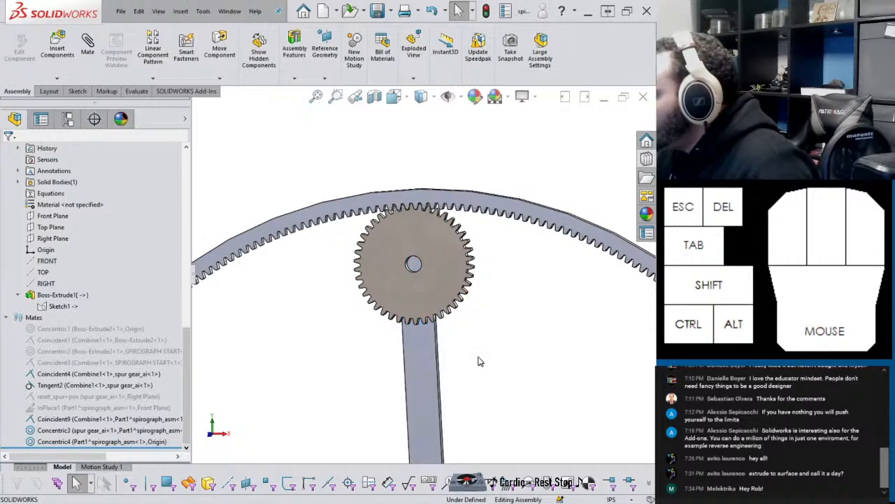
Step: Save the assembly together with its modified arm part
scroll(447, 365, up, 4)
key(ctrl+s)
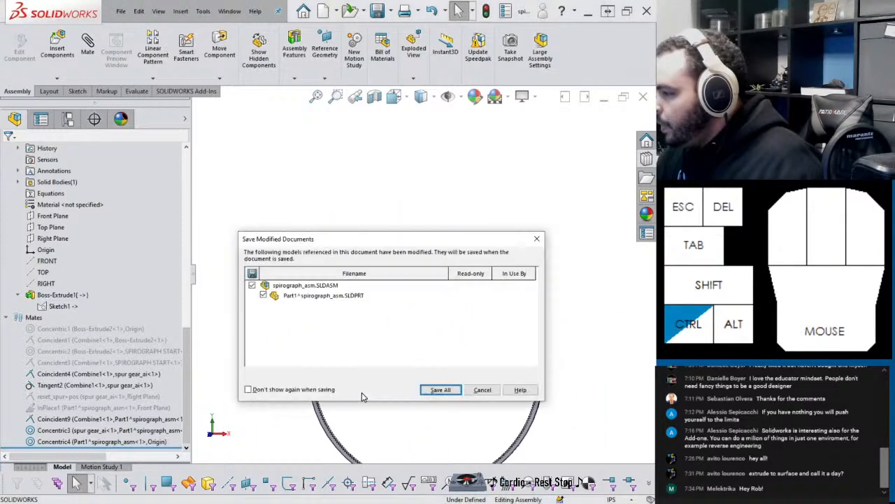
click(441, 392)
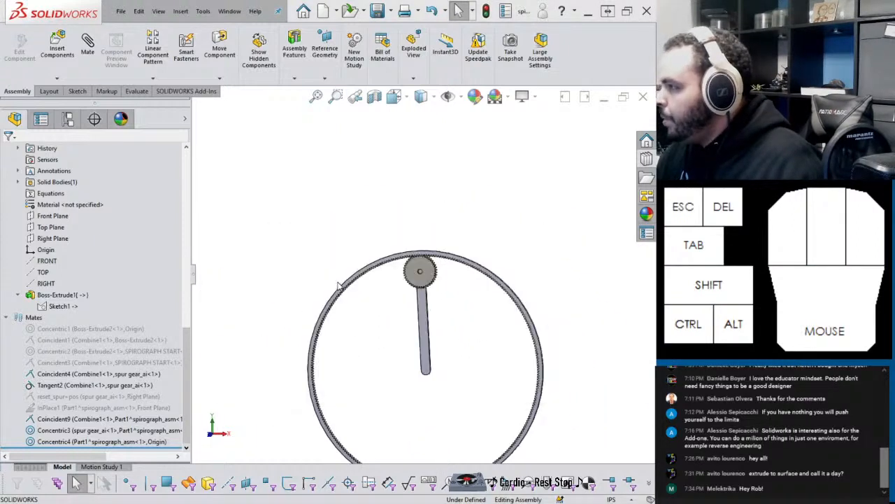
Step: Review the existing Motion Study 1, return to the model, and create a new motion study
click(101, 469)
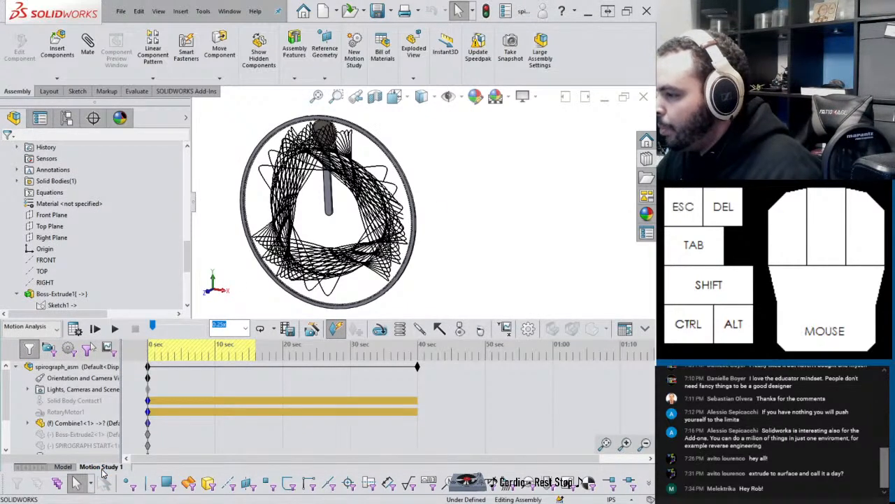
click(64, 466)
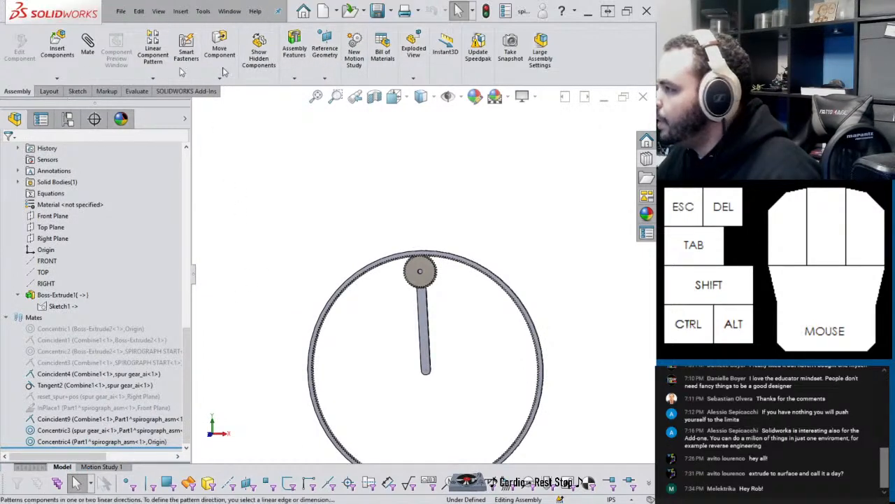
click(354, 55)
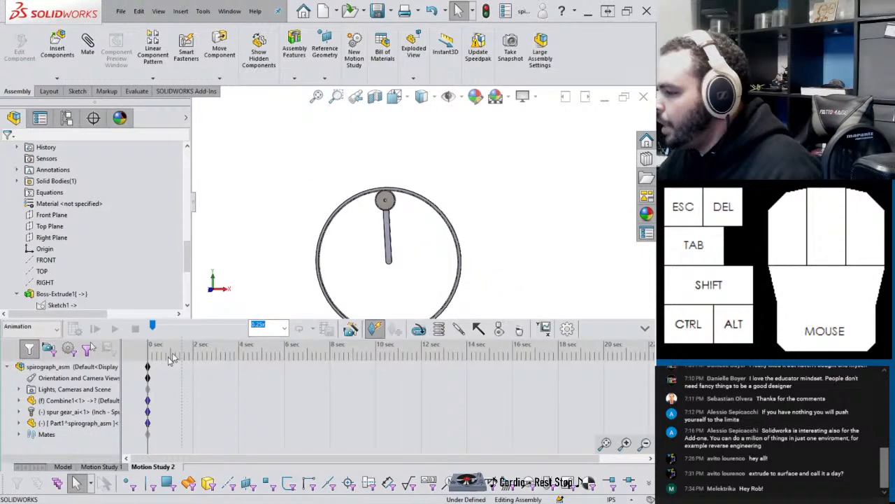
Step: Add a constant-speed rotary motor of 12 RPM on the rounded face at the arm's pivot end
click(418, 330)
scroll(433, 226, down, 5)
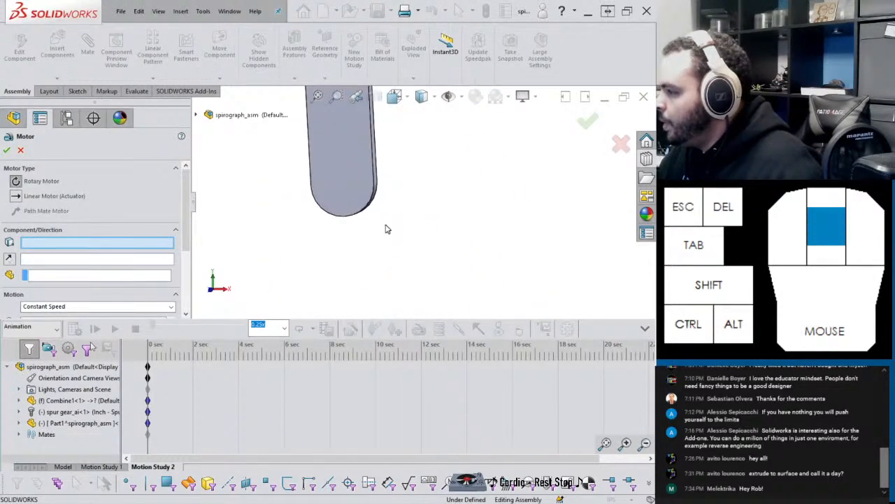
middle_drag(385, 226, 438, 232)
click(375, 196)
scroll(374, 196, down, 8)
drag(186, 230, 187, 275)
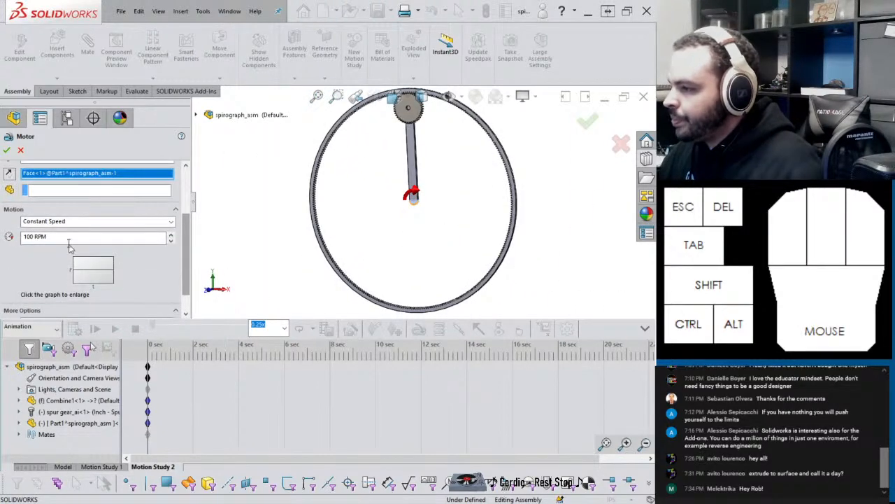
drag(61, 240, 7, 243)
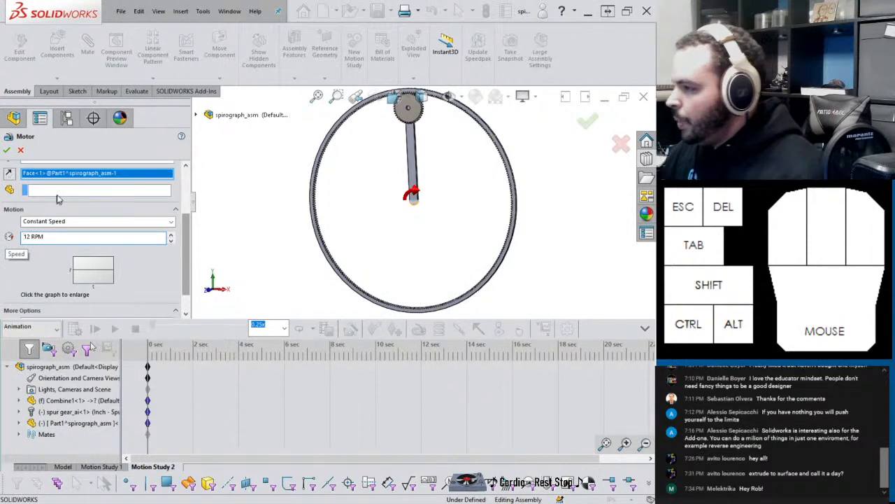
click(7, 151)
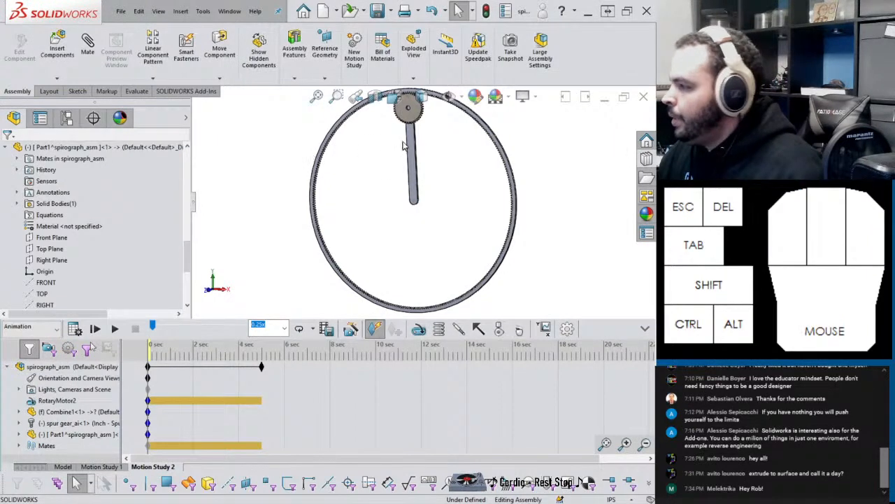
Step: Add a solid body contact between the spur gear and the outer ring gear
click(479, 329)
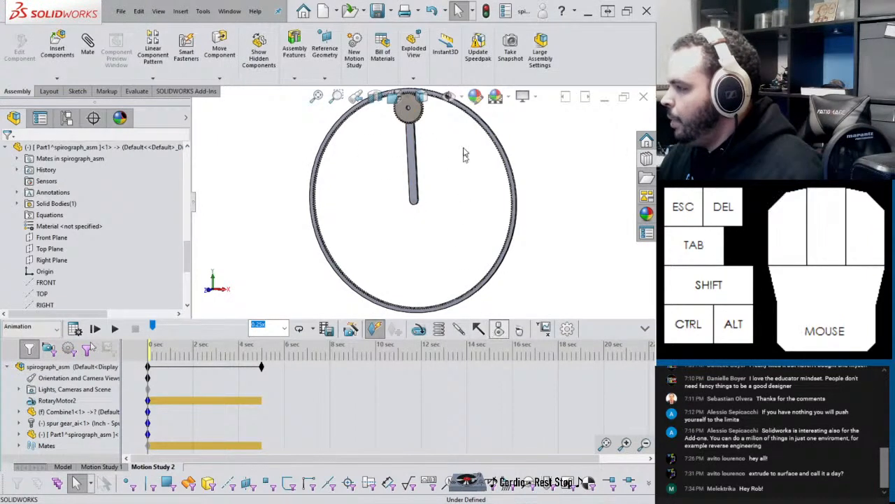
scroll(392, 173, down, 3)
click(436, 149)
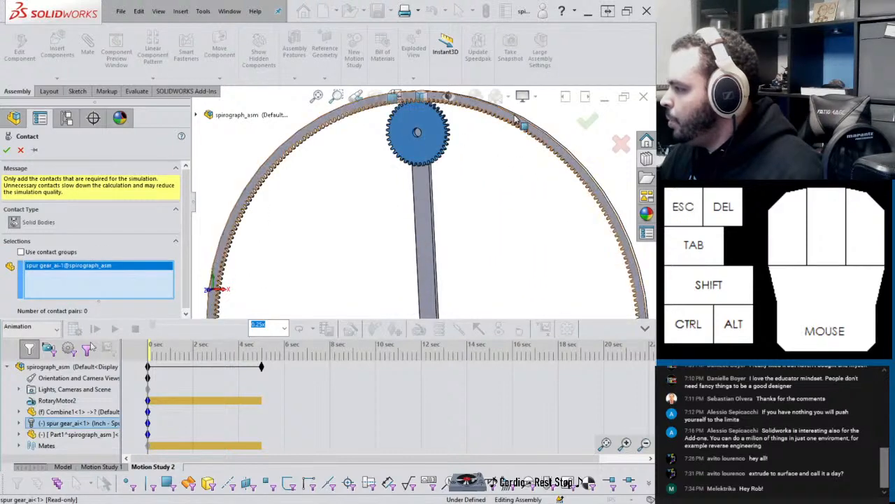
click(515, 124)
right_click(514, 125)
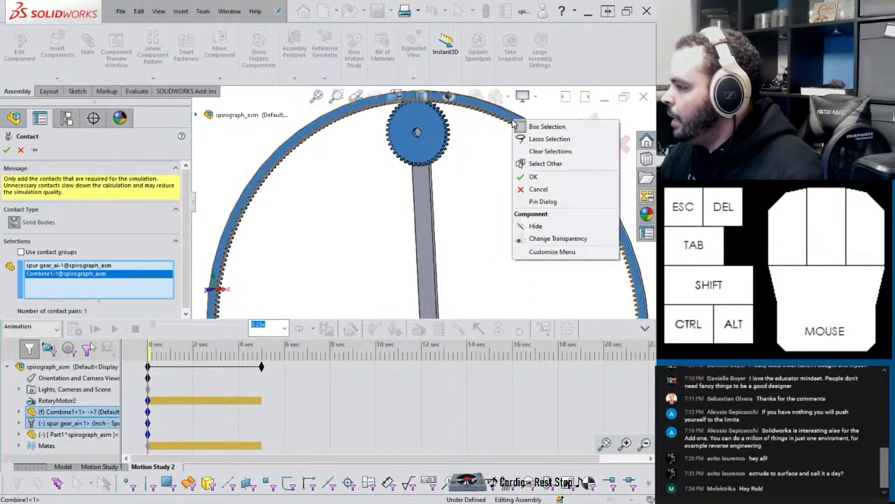
click(538, 178)
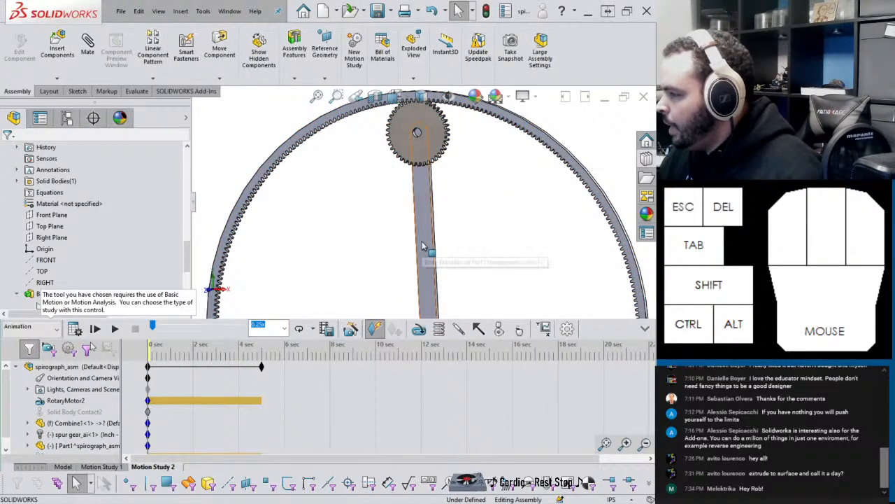
Step: Hide the arm component in the assembly view and clear the selection
right_click(421, 253)
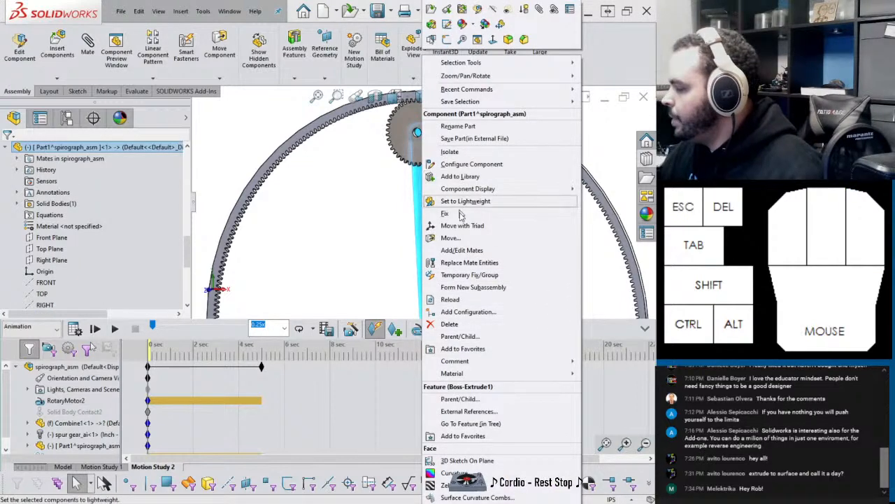
click(493, 9)
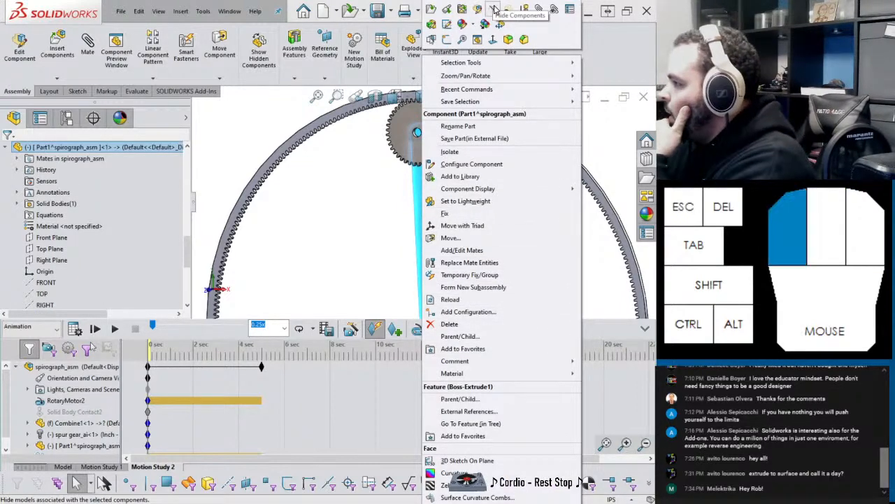
scroll(440, 304, up, 6)
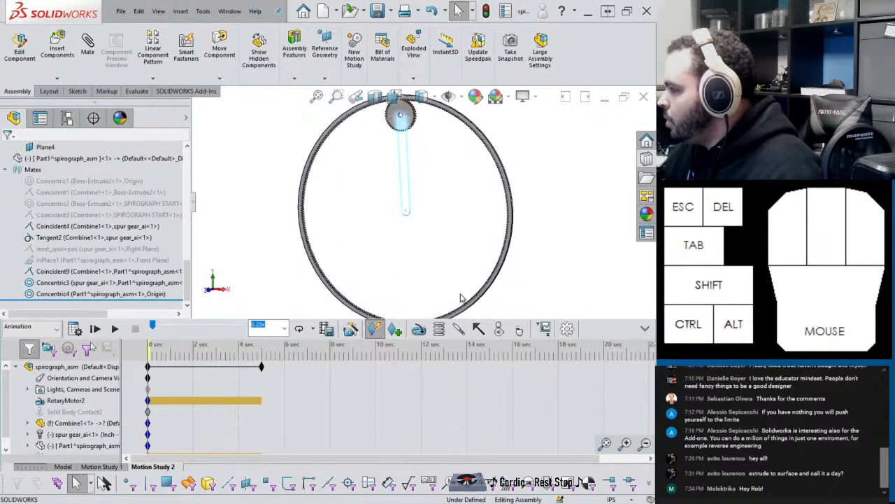
click(268, 184)
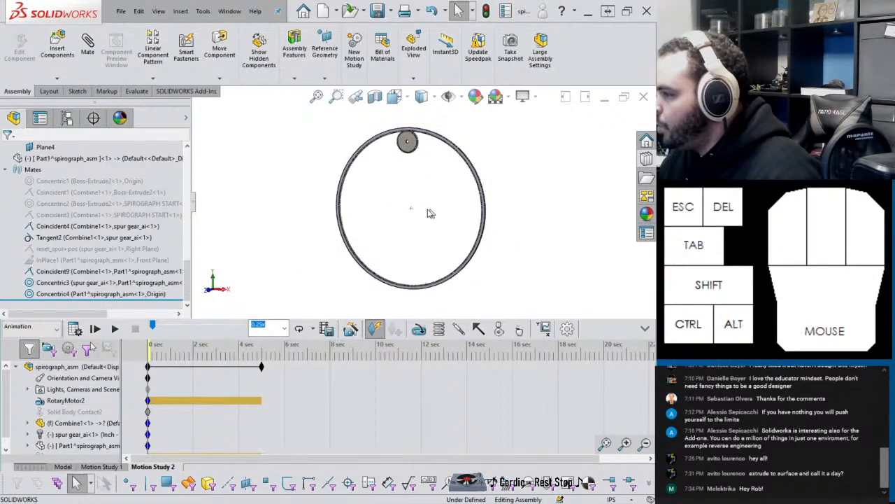
Step: Calculate the new motion study, stop its playback, and set the playback speed to 1x
click(75, 329)
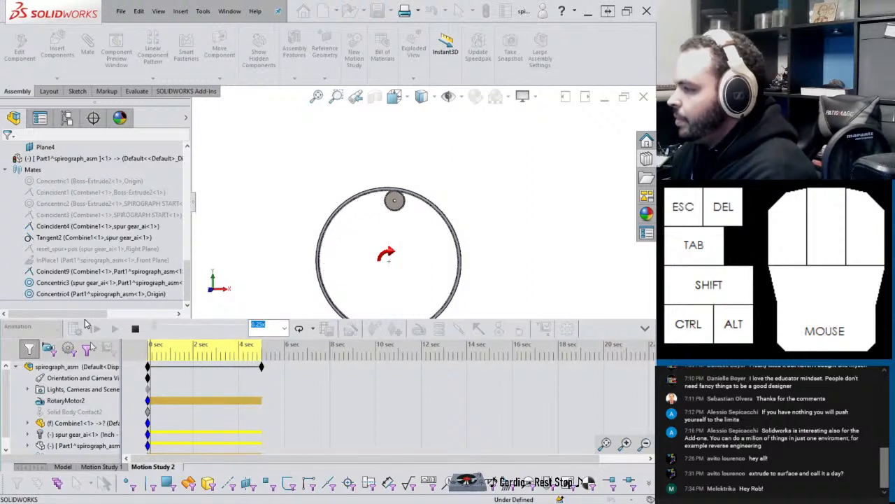
click(135, 328)
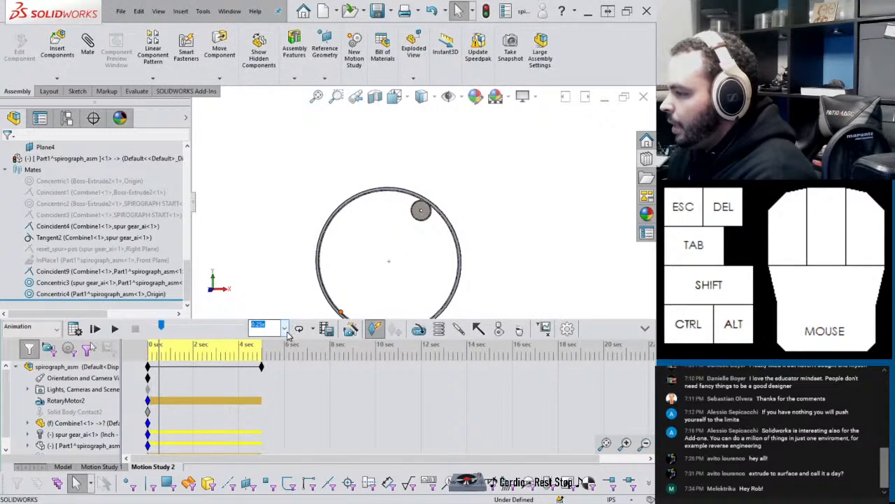
click(285, 328)
click(266, 361)
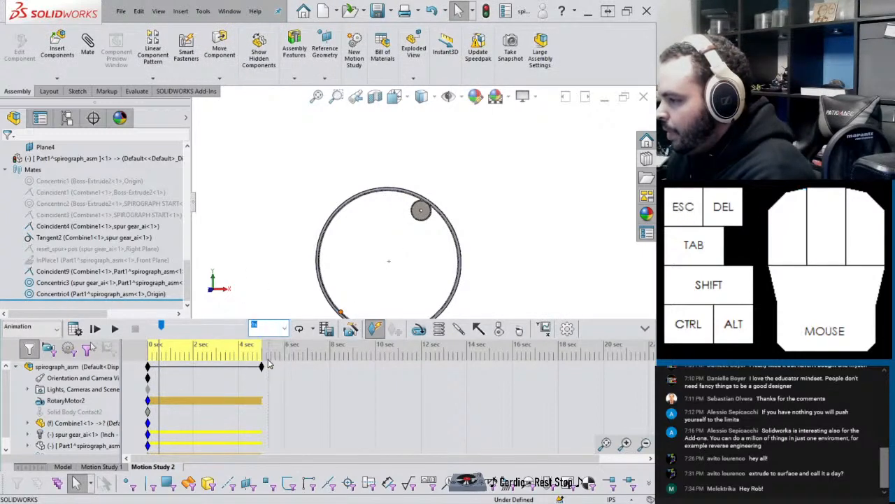
Step: Play the study partway, then replace the orientation and camera view key at 0 sec with a close-up of the spur gear meshing with the ring
click(114, 328)
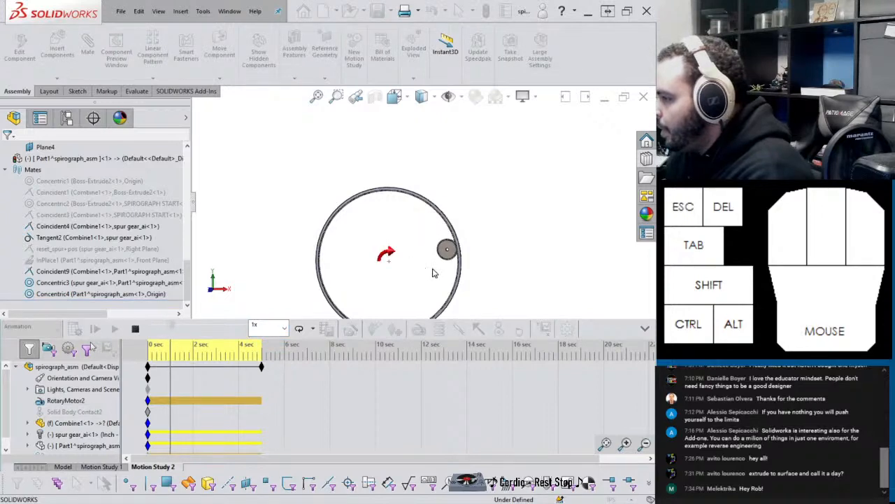
click(137, 332)
scroll(448, 265, up, 2)
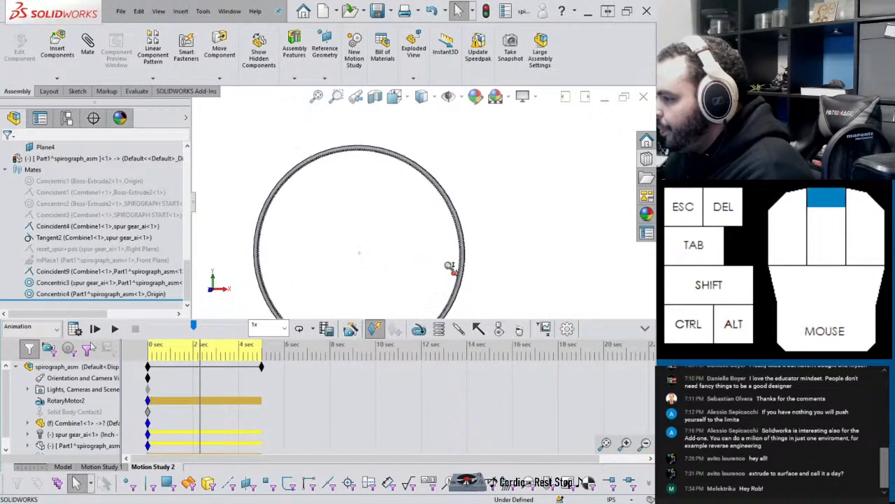
scroll(448, 267, down, 2)
scroll(401, 269, up, 3)
scroll(404, 272, up, 2)
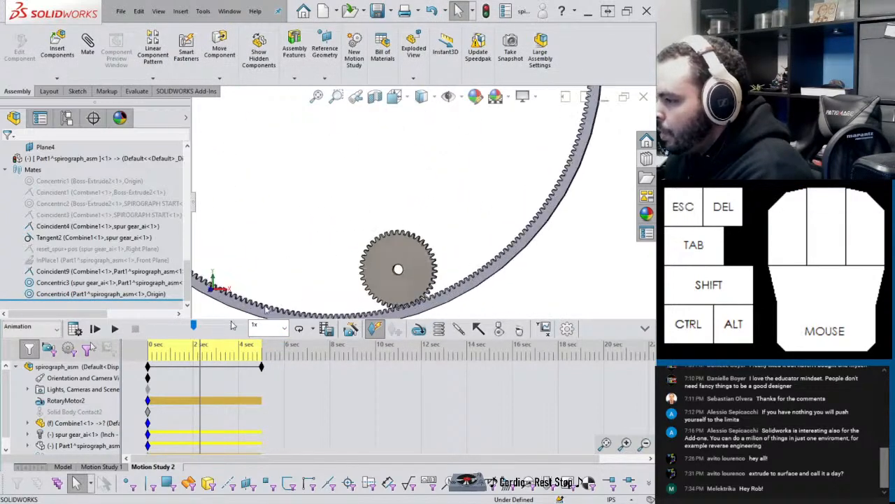
right_click(147, 379)
click(173, 421)
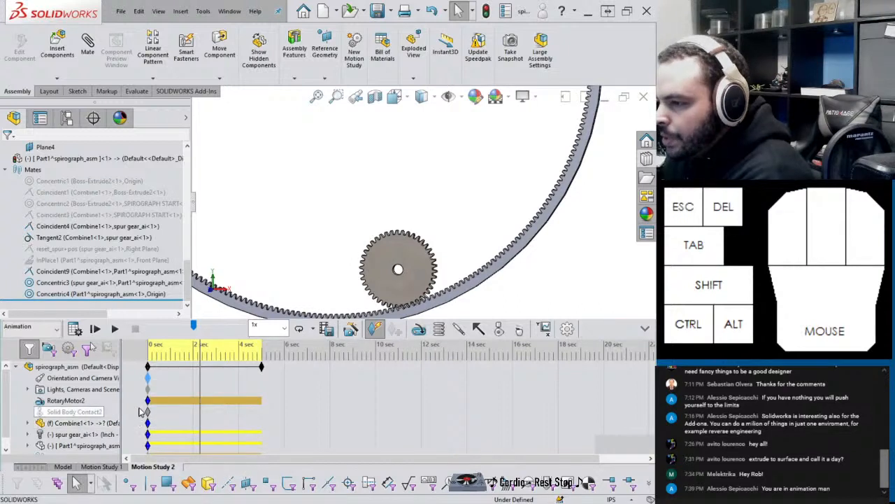
Step: Change the study type from Animation to Motion Analysis, recalculate the study, and play back the result
click(42, 327)
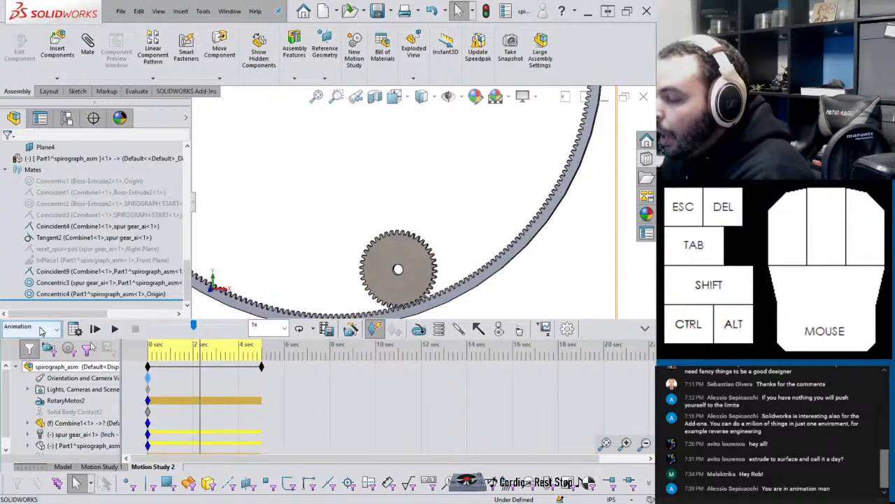
click(28, 364)
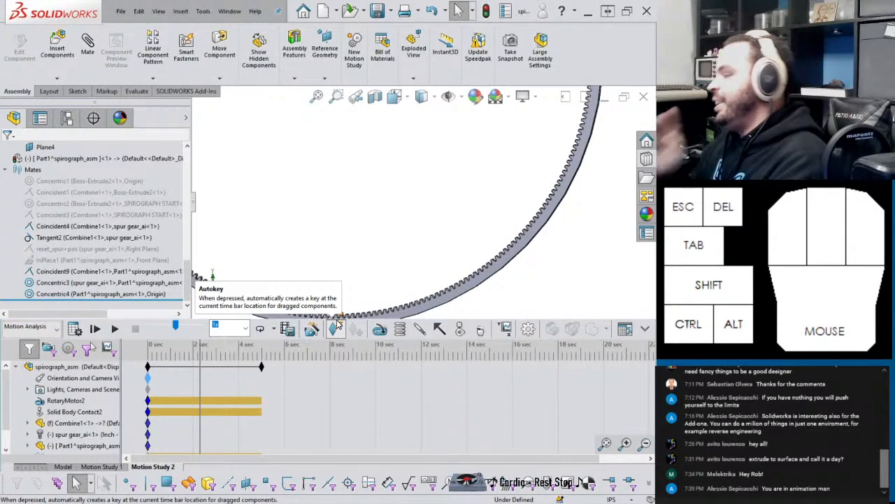
click(75, 329)
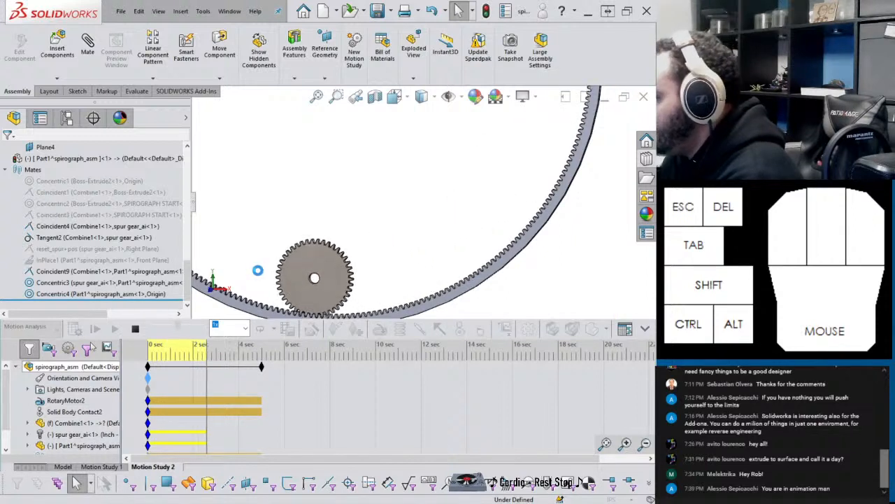
click(114, 329)
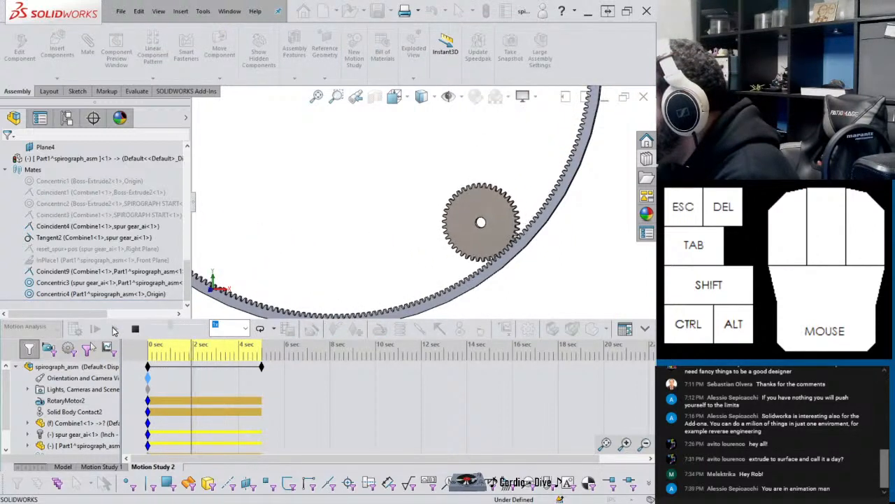
Step: Set the motion study's playback speed to 0.25x and play the gear animation briefly at that speed
click(135, 329)
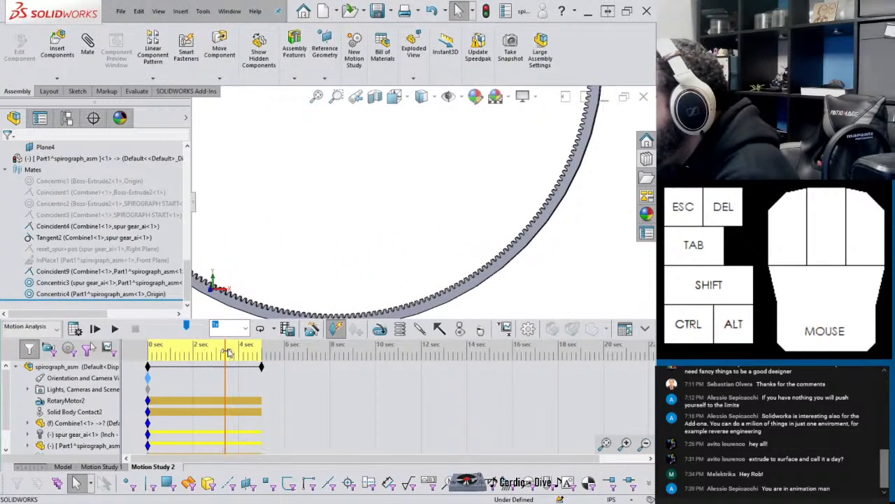
click(229, 328)
click(217, 347)
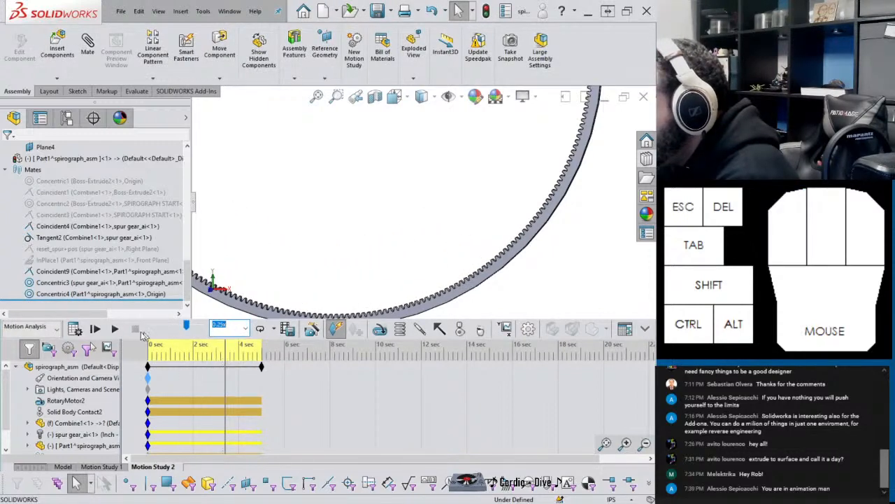
click(116, 330)
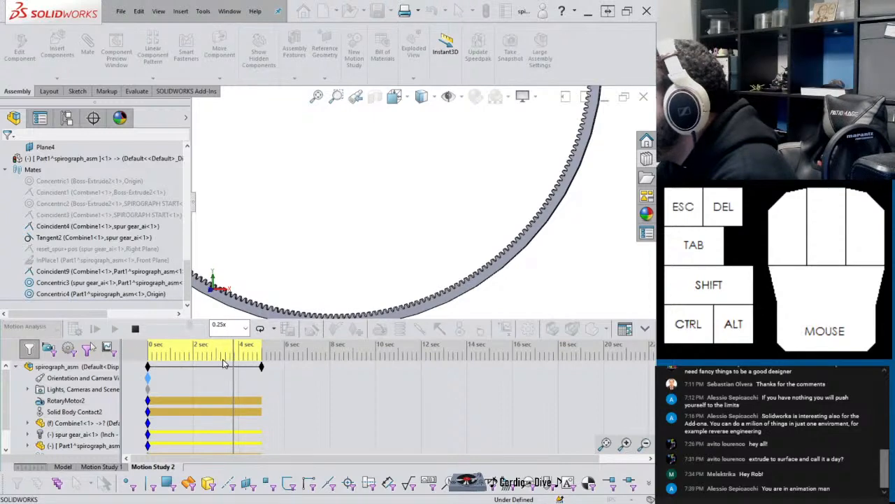
click(135, 330)
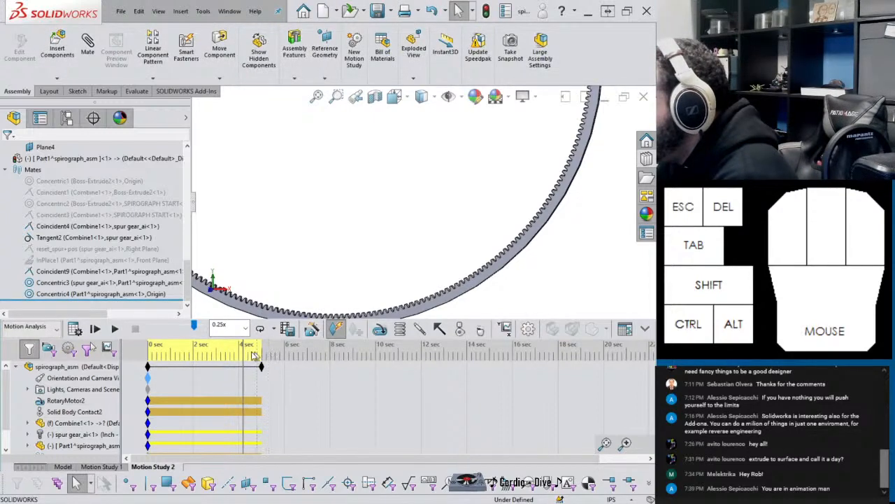
Step: Replay the gear motion from just before the 2-second mark, stop it, and return the timeline to the start
drag(245, 352, 188, 352)
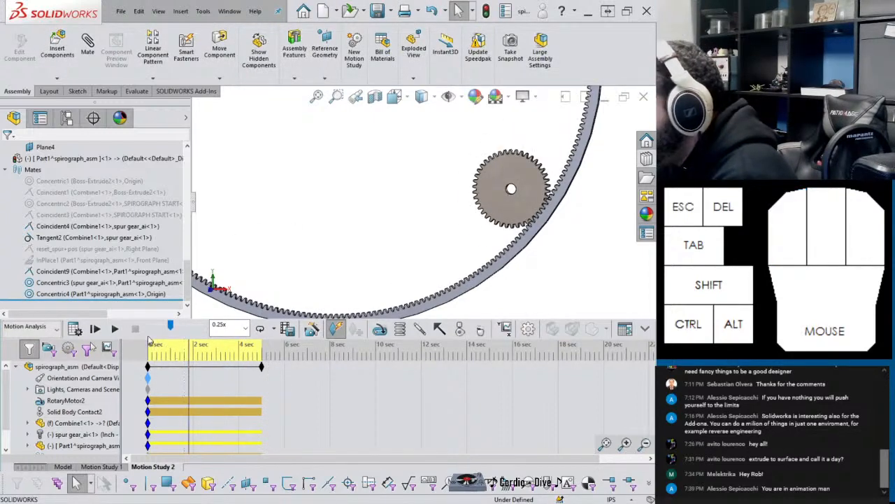
click(116, 330)
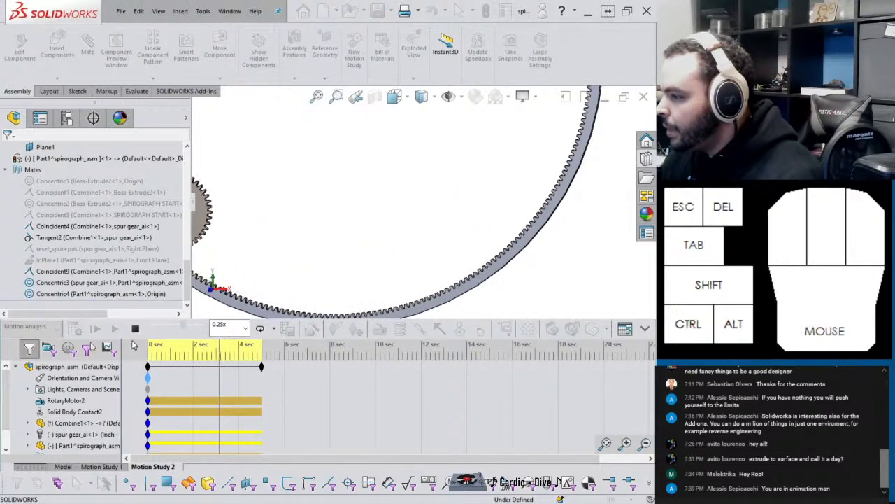
click(135, 330)
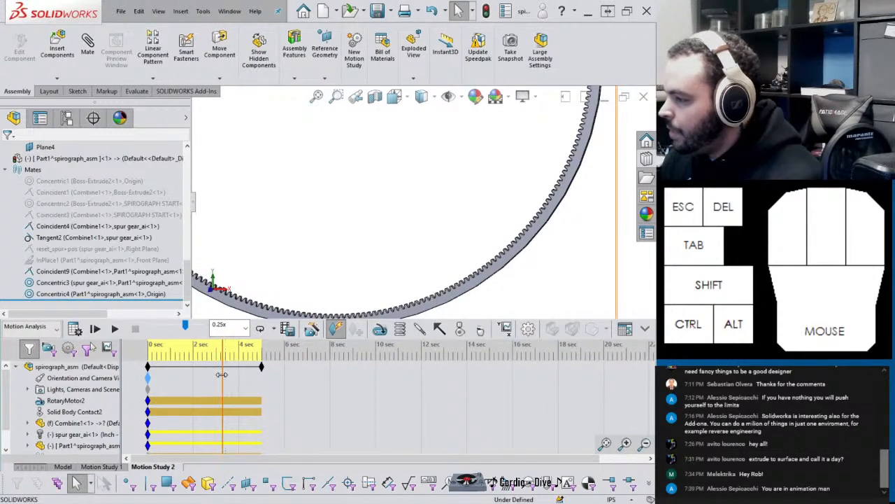
drag(221, 374, 148, 375)
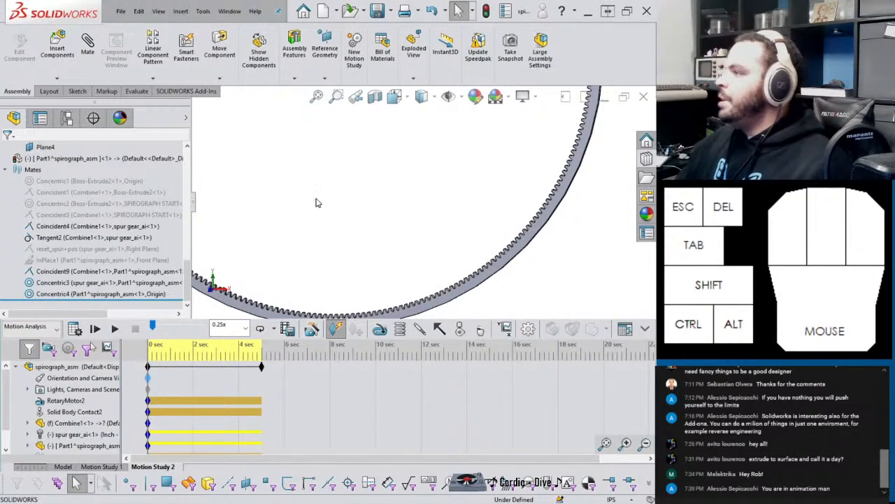
Step: Return to the assembly model and configure the spur gear component with 100 teeth
scroll(319, 202, down, 7)
scroll(438, 145, up, 4)
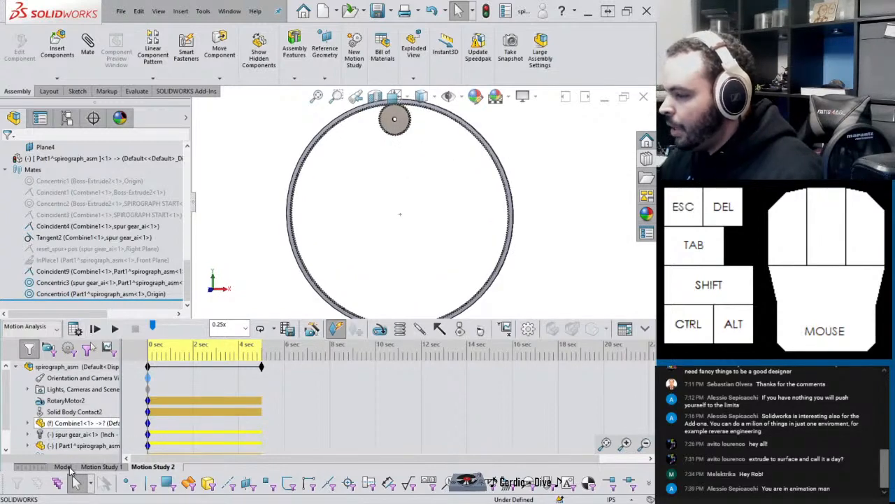
click(63, 467)
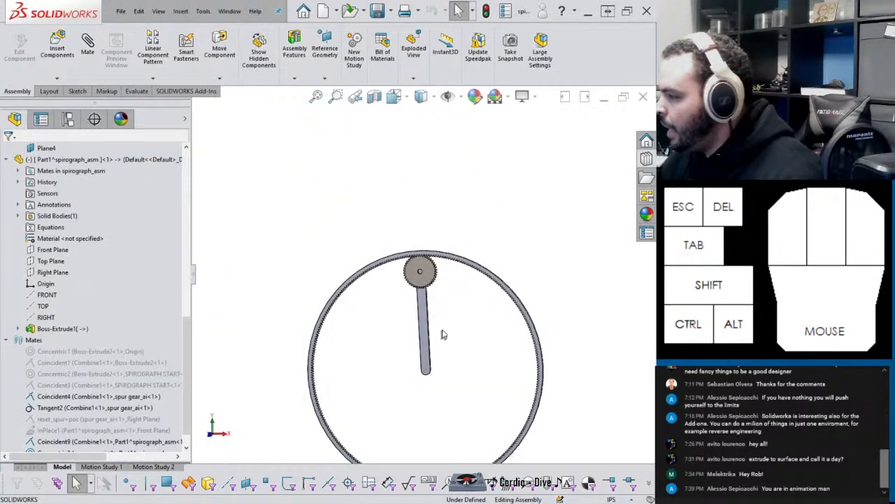
right_click(420, 282)
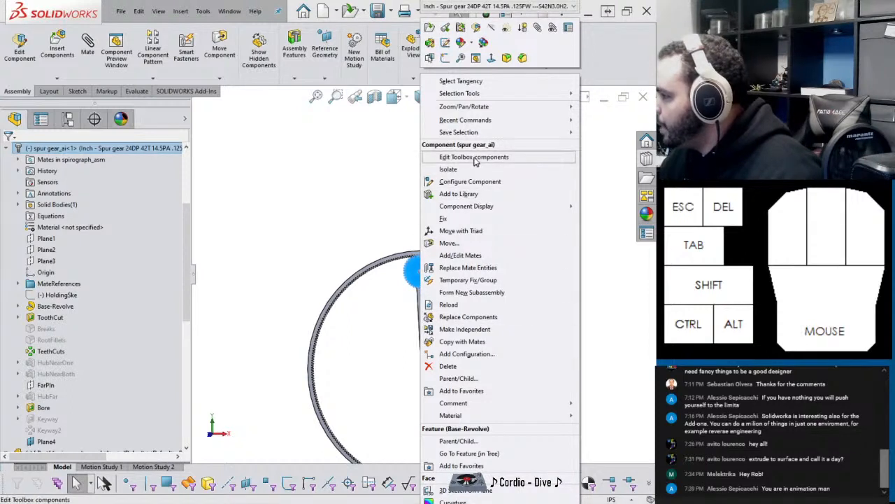
click(149, 246)
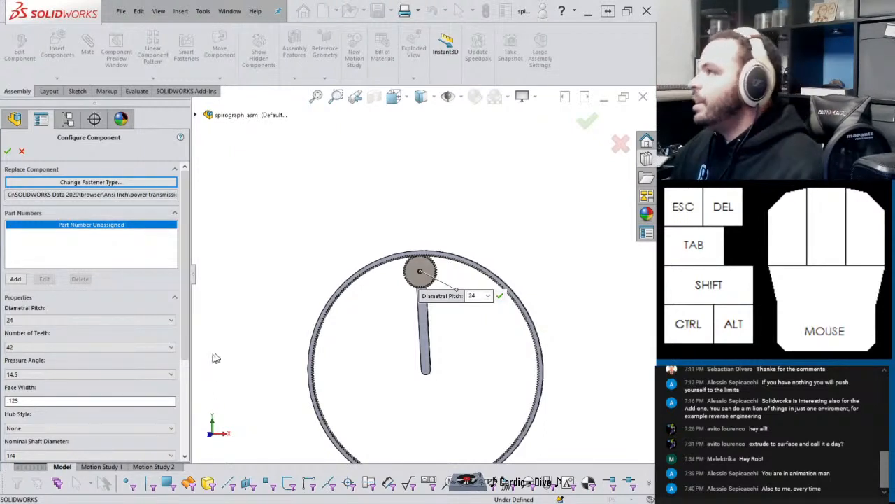
drag(184, 301, 182, 327)
click(93, 291)
scroll(61, 436, down, 2)
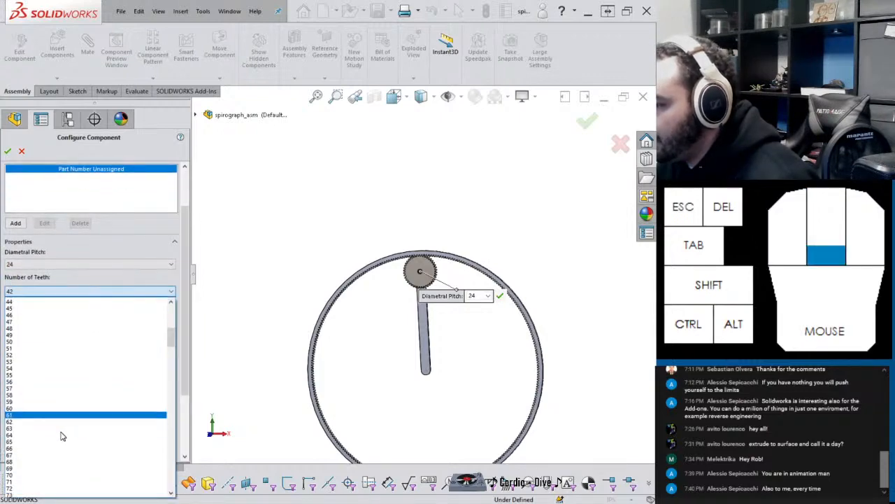
scroll(60, 436, down, 11)
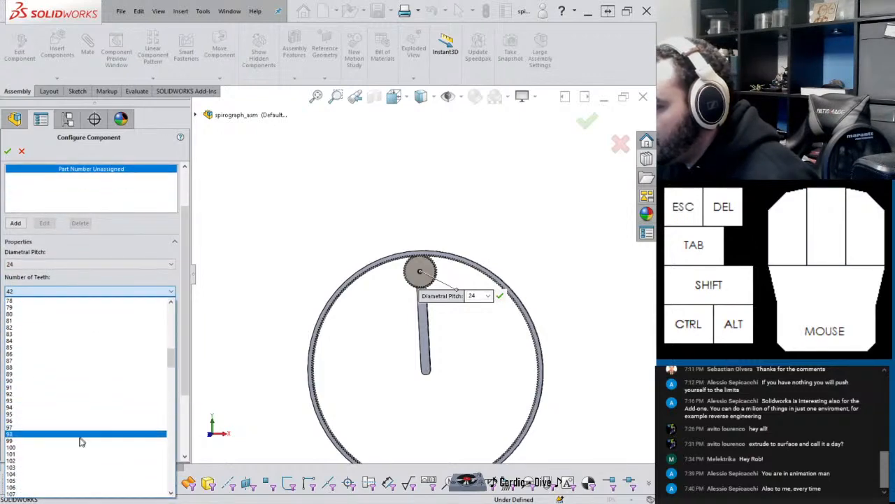
click(61, 448)
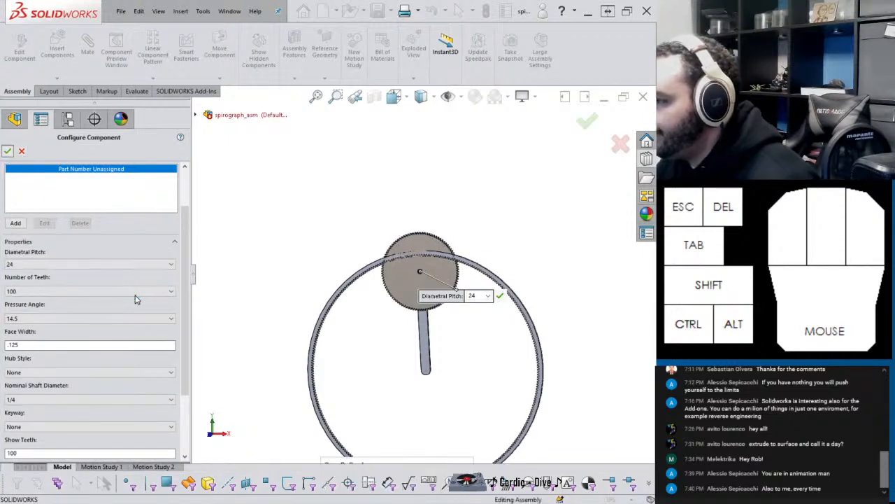
Step: Suppress and then unsuppress the Concentric4 mate so the assembly re-solves with the larger gear
scroll(151, 349, down, 8)
click(84, 441)
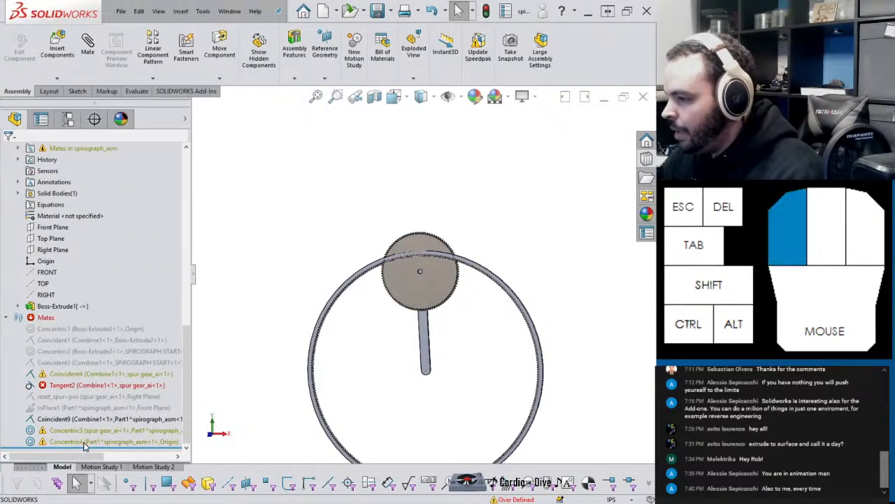
click(108, 413)
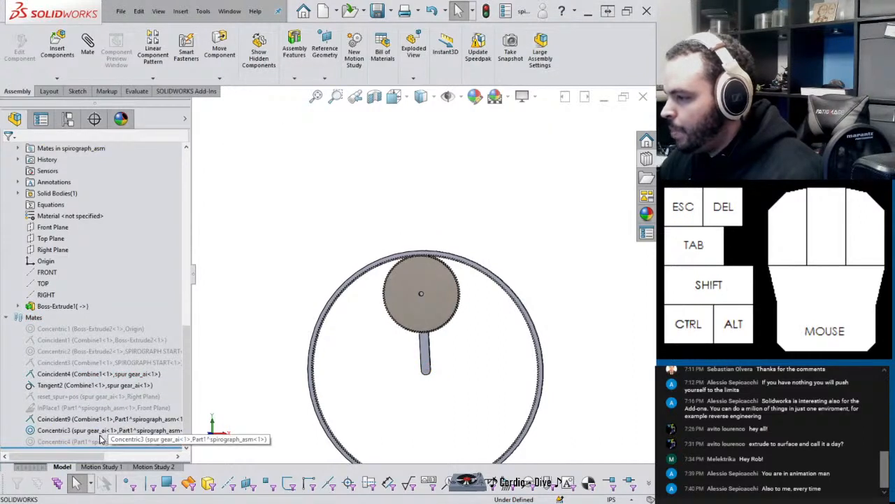
click(220, 320)
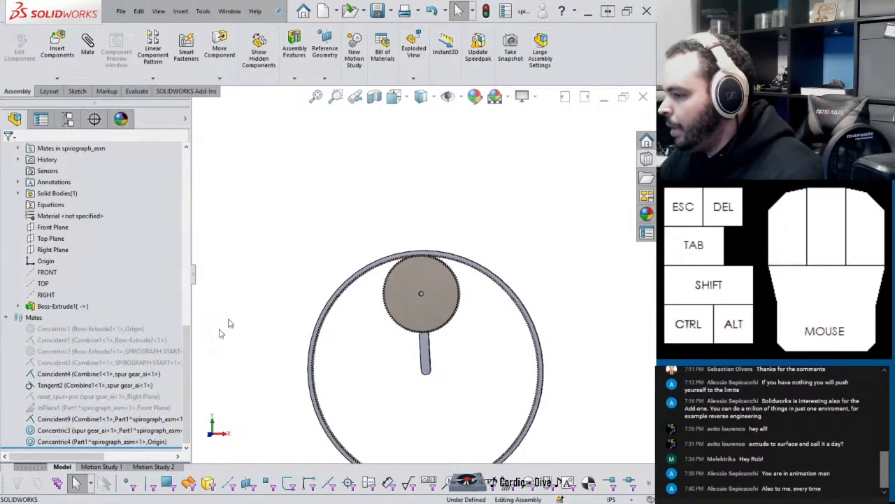
Step: Update Motion Study 2's initial animation state and replace its starting view key with a view showing the whole ring
click(141, 467)
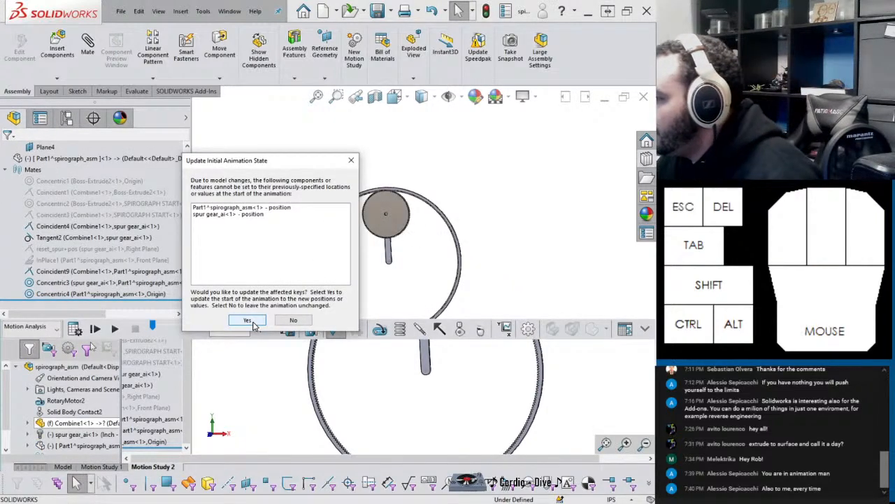
click(248, 321)
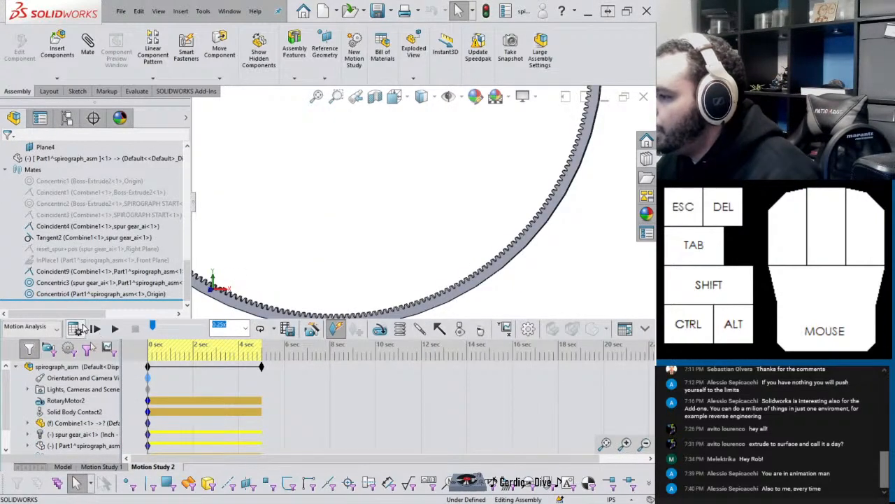
scroll(353, 144, up, 5)
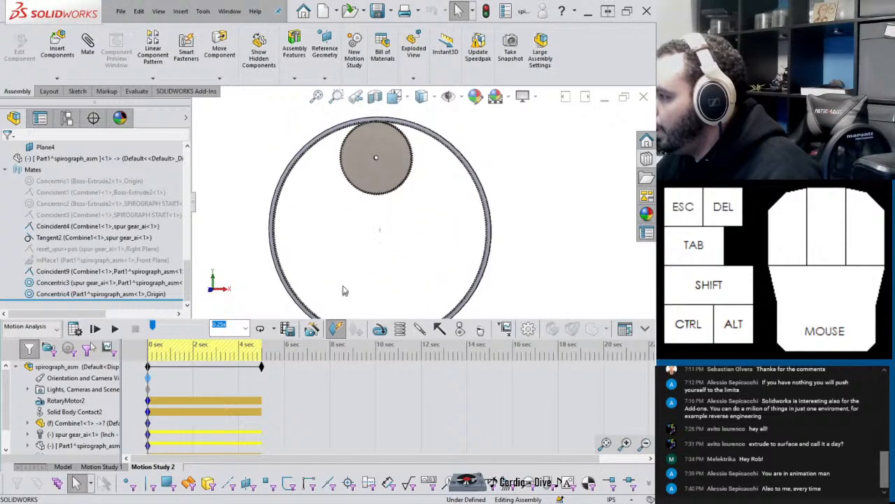
right_click(147, 381)
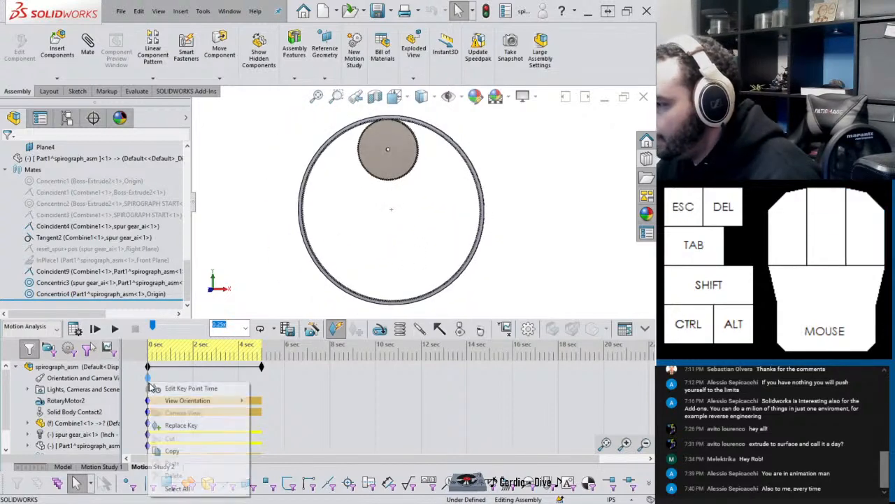
click(180, 425)
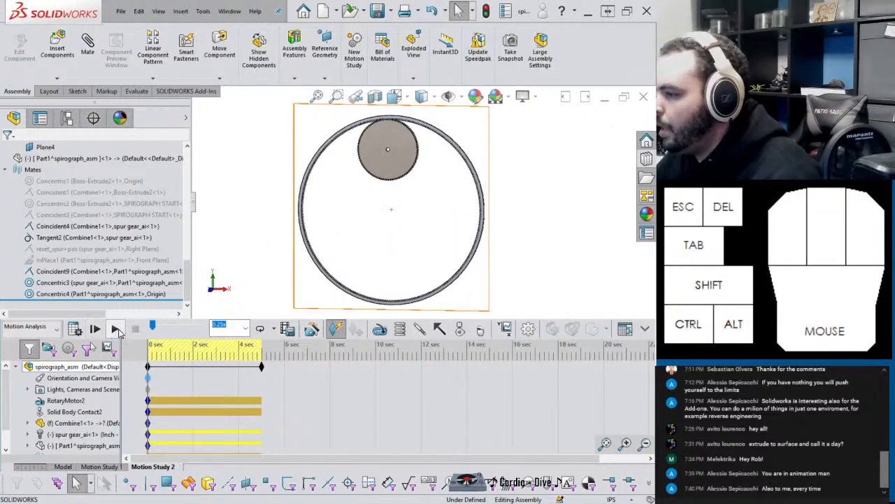
Step: Play the existing motion briefly, stop it, and recalculate Motion Study 2 with the enlarged gear
click(115, 330)
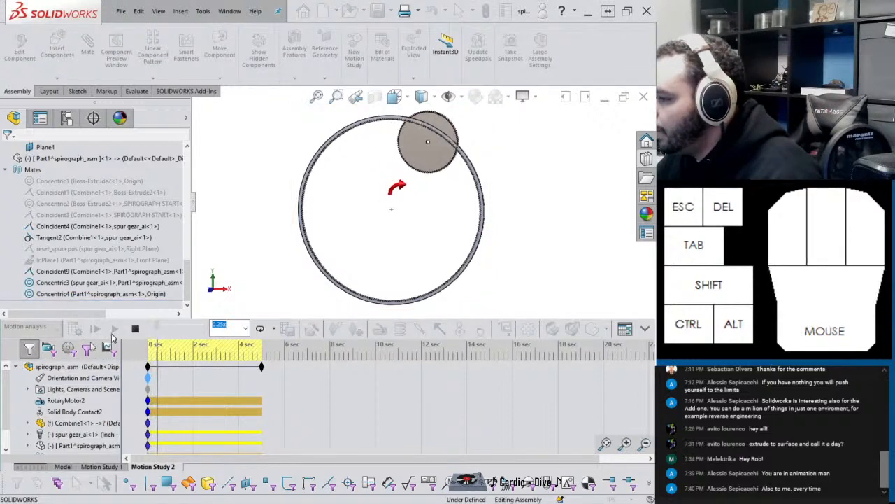
click(135, 330)
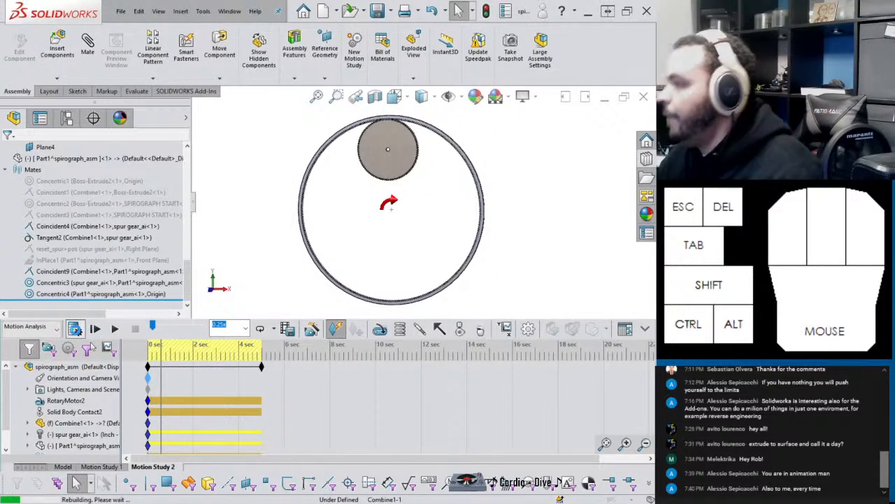
click(76, 330)
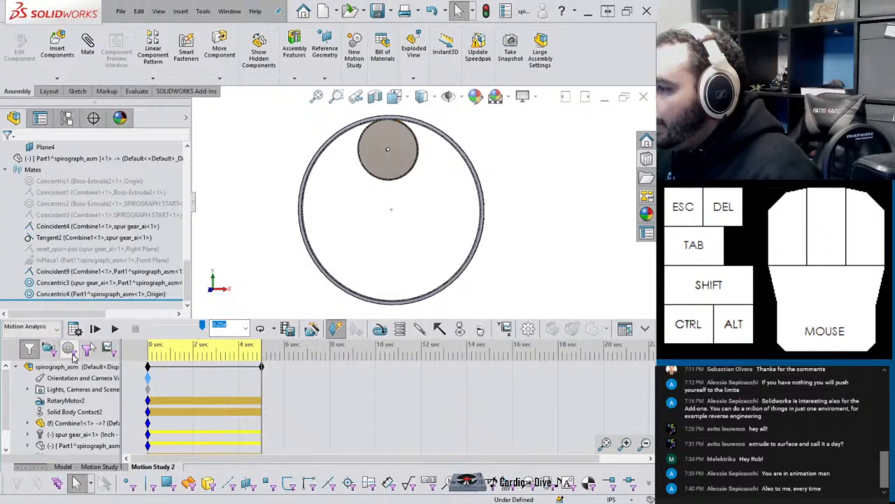
Step: Return to the assembly model and insert a new part positioned on the front face of the spur gear
click(70, 466)
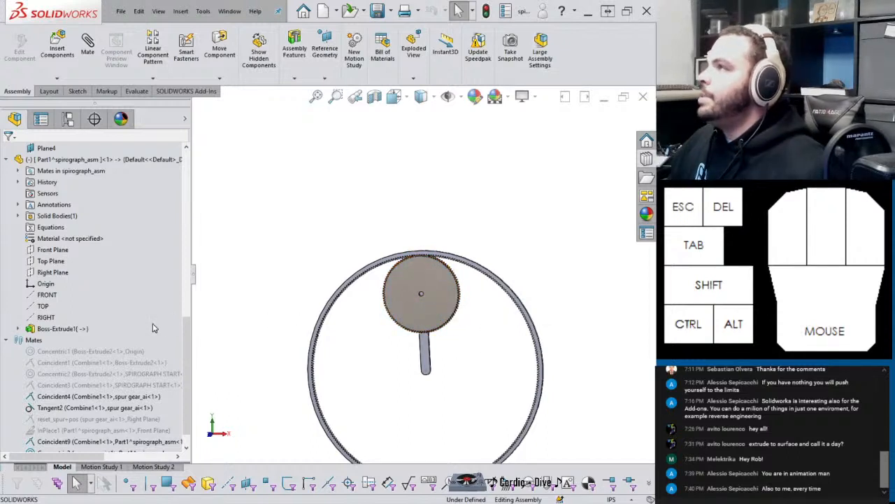
scroll(116, 328, up, 3)
scroll(74, 299, up, 7)
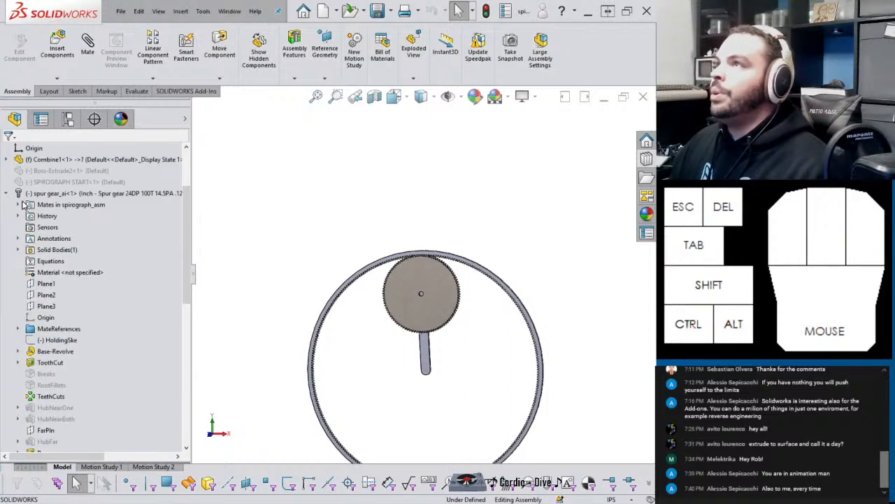
click(58, 46)
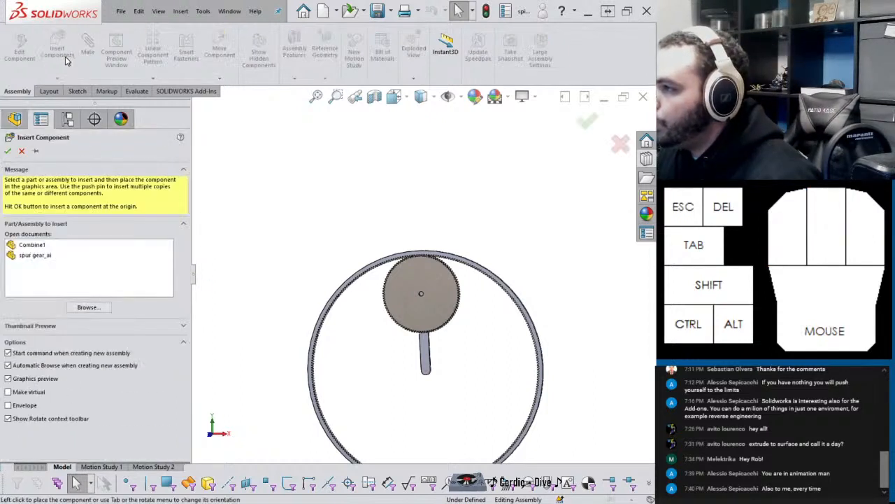
click(41, 120)
click(57, 79)
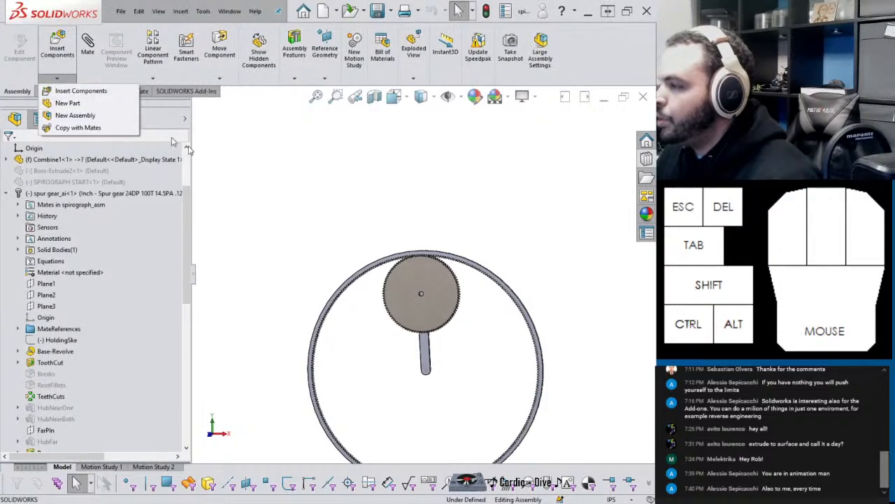
click(64, 104)
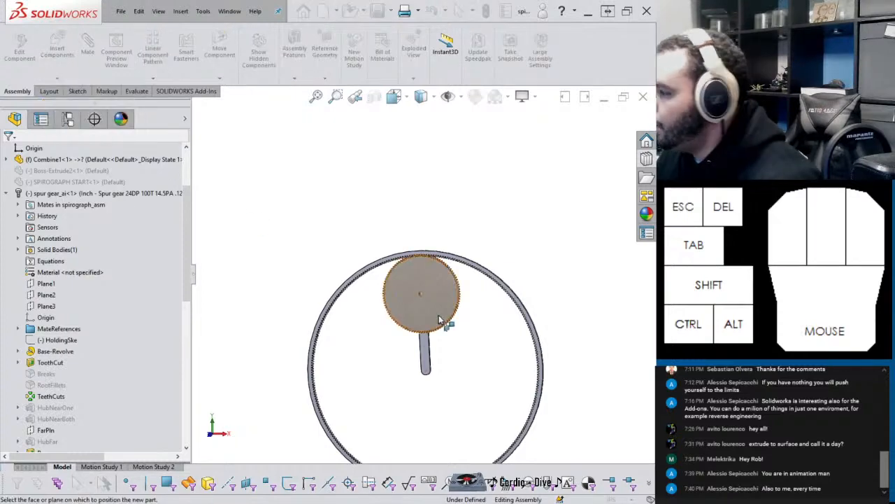
click(401, 288)
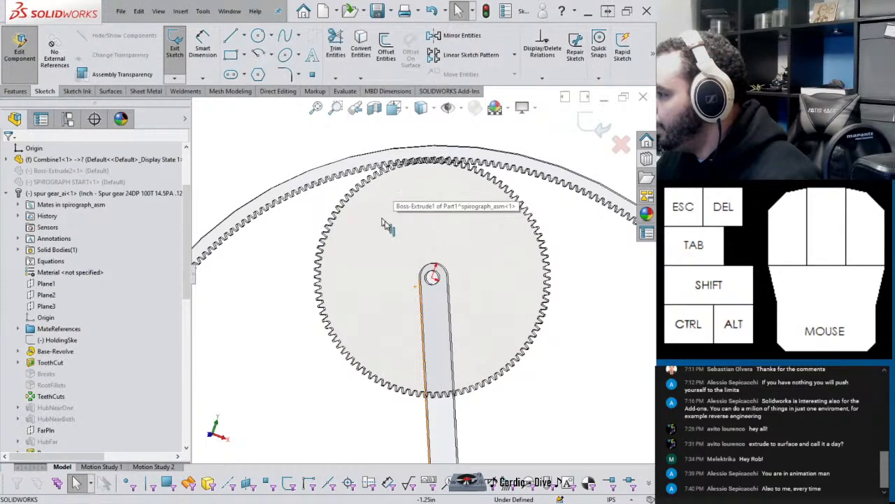
Step: Convert the spur gear's face outline into the new part's sketch and extrude it 0.125 in with a Blind end condition
click(384, 224)
click(362, 48)
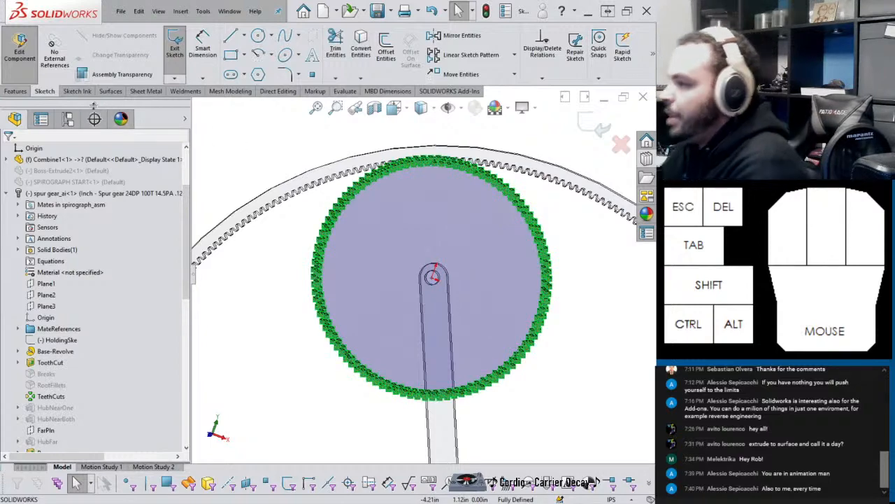
click(24, 91)
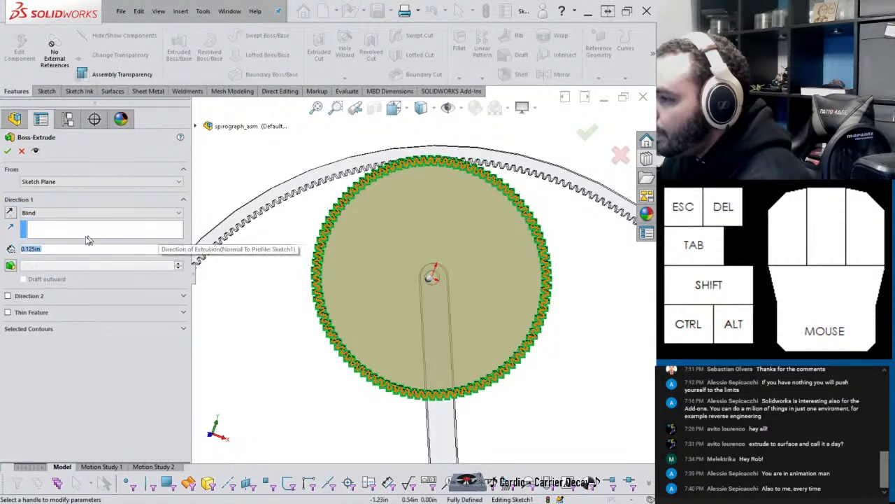
click(7, 152)
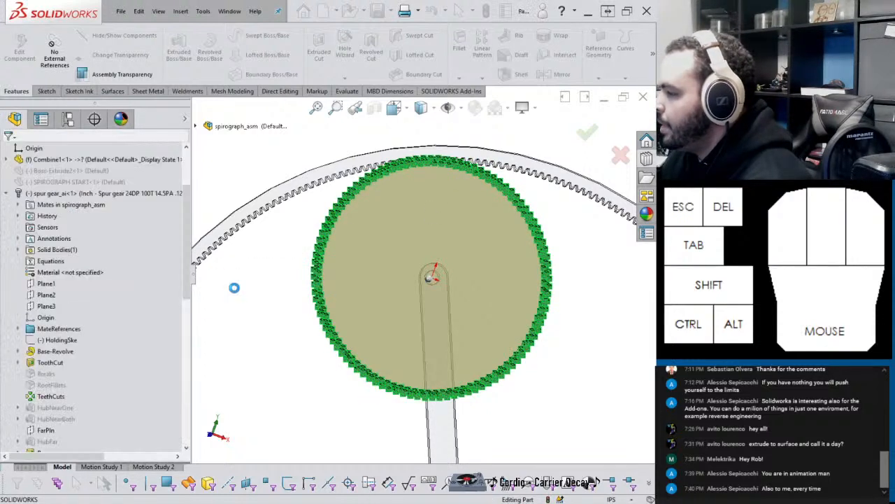
Step: Reverse the direction of the new part's gear-profile extrusion, turn off sketch relation display, and return to editing the assembly
click(246, 279)
middle_drag(519, 186, 459, 208)
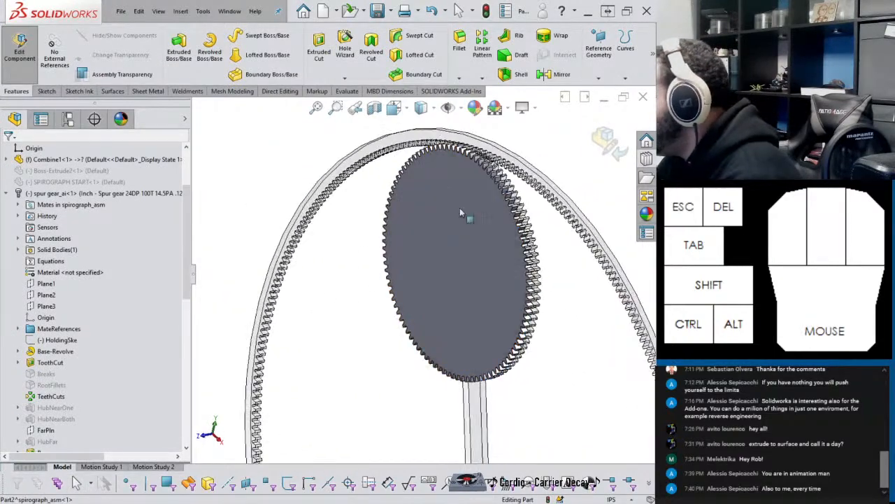
scroll(42, 419, down, 4)
scroll(42, 434, down, 8)
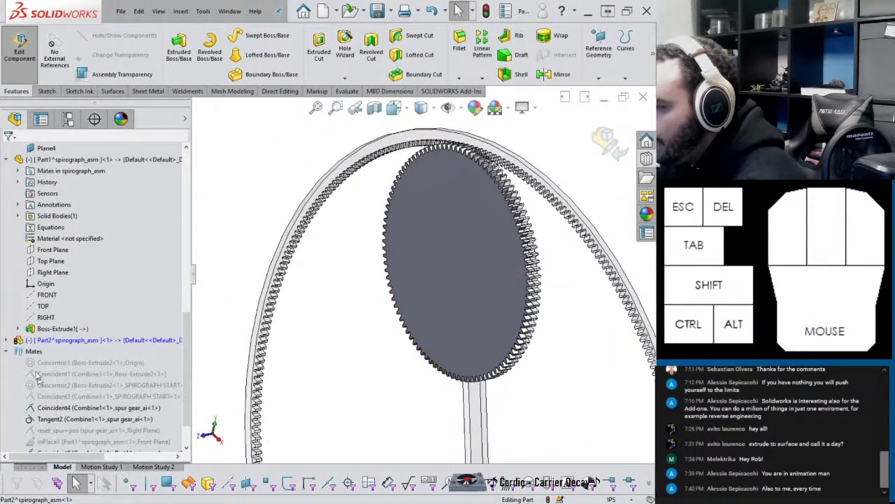
click(48, 442)
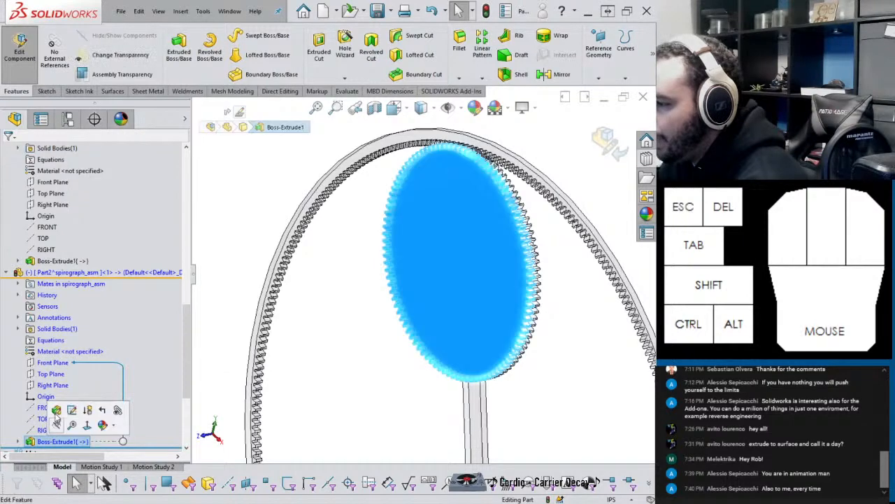
click(76, 409)
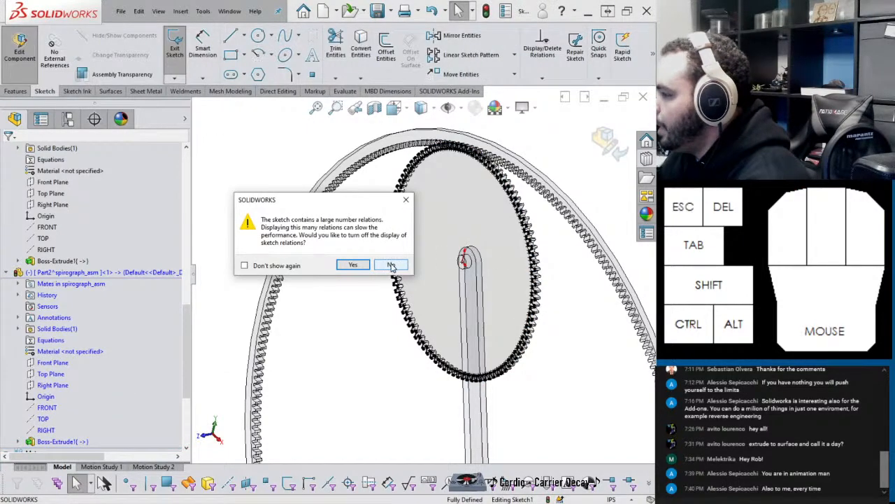
click(356, 266)
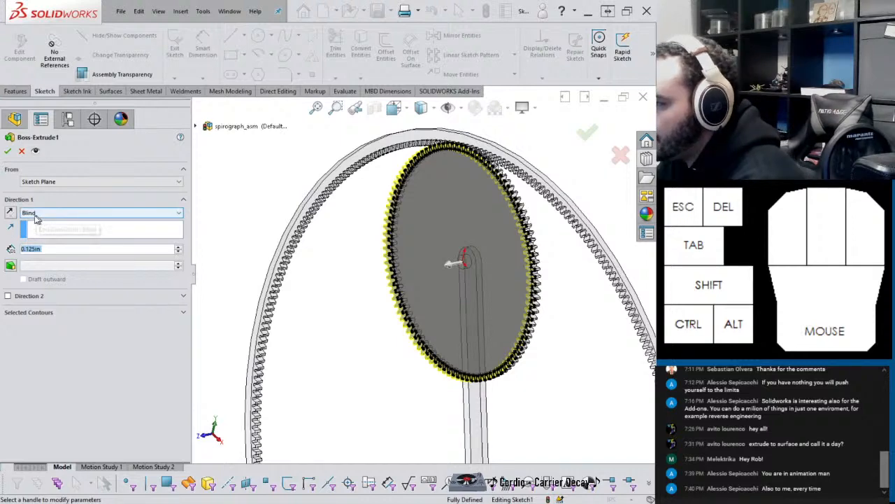
click(12, 213)
click(7, 152)
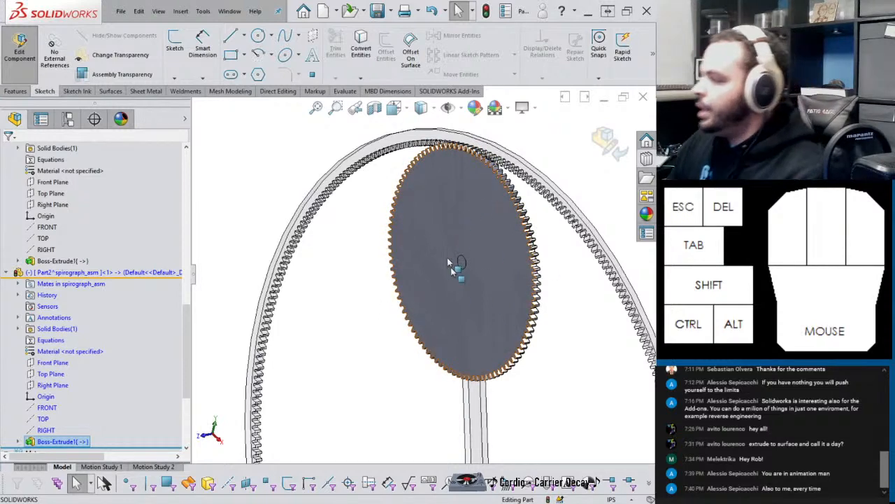
click(605, 139)
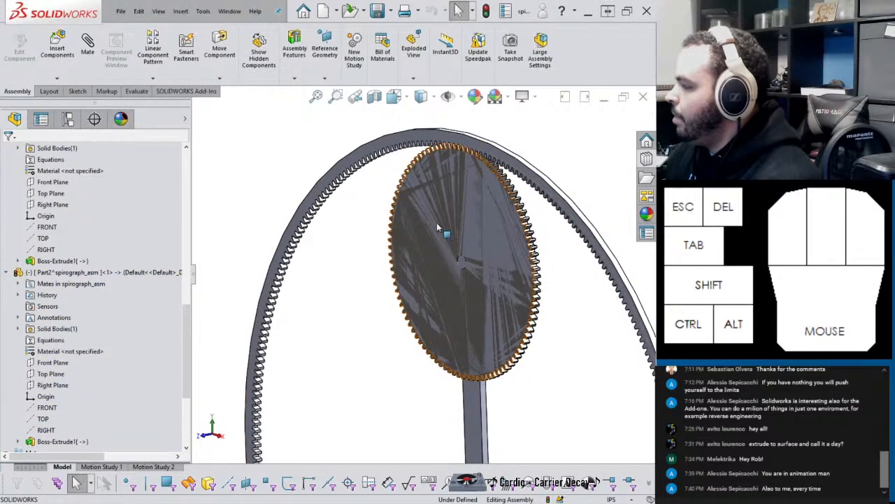
Step: Hide the original spur gear component so only the new gear-shaped part shows on the arm
middle_drag(437, 223, 475, 238)
scroll(465, 302, down, 5)
scroll(468, 317, up, 2)
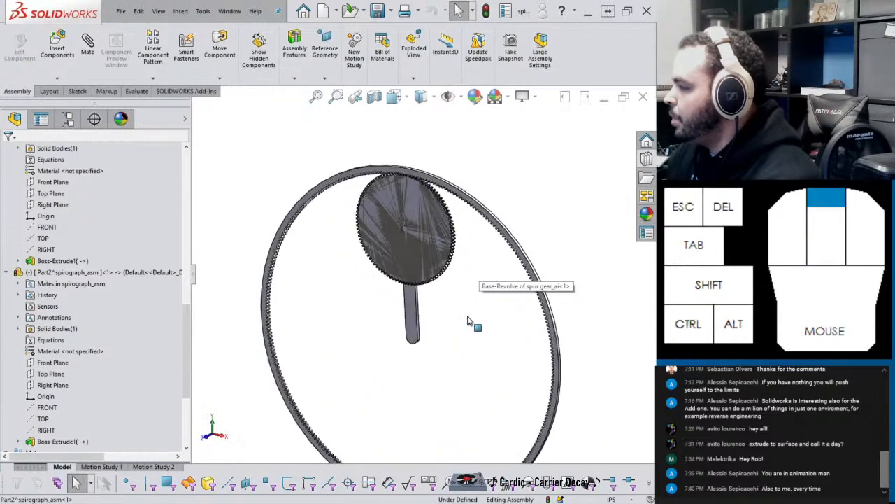
scroll(469, 322, up, 2)
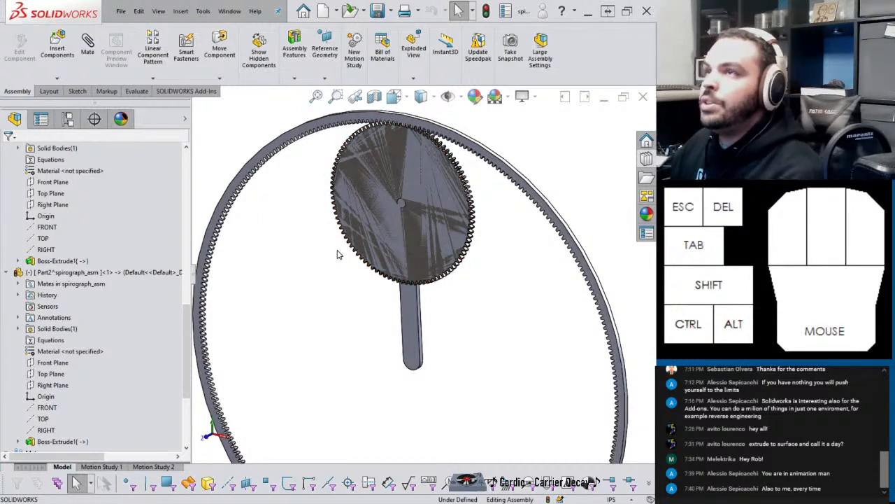
scroll(56, 379, down, 5)
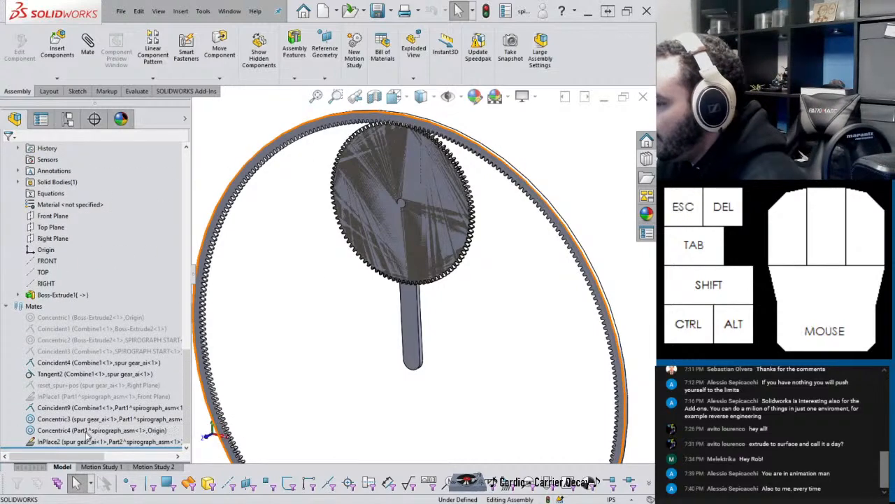
click(403, 207)
scroll(109, 219, up, 1)
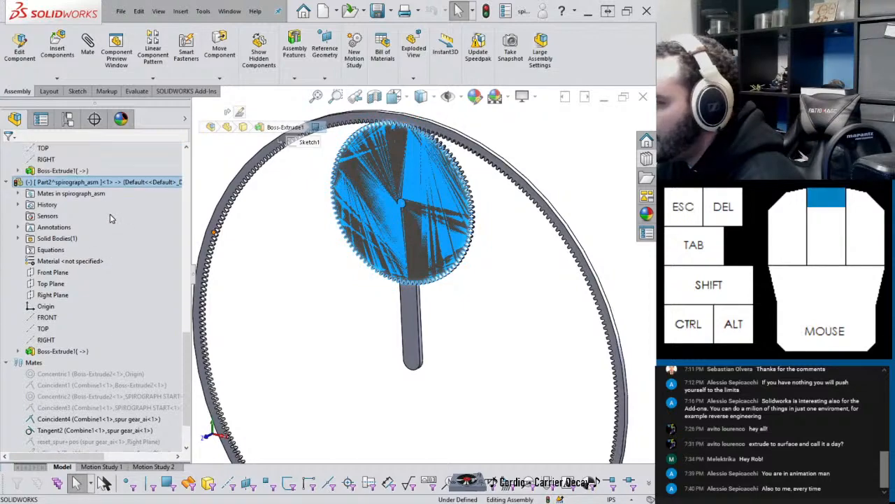
scroll(110, 219, up, 8)
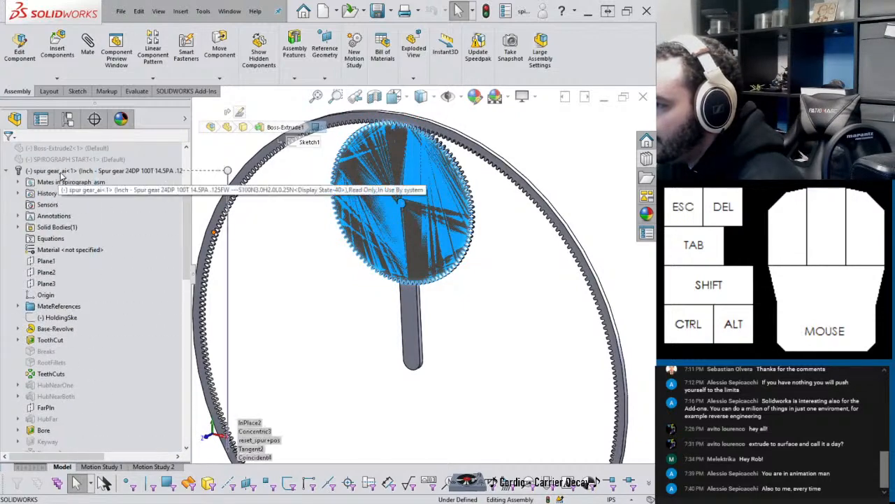
right_click(63, 176)
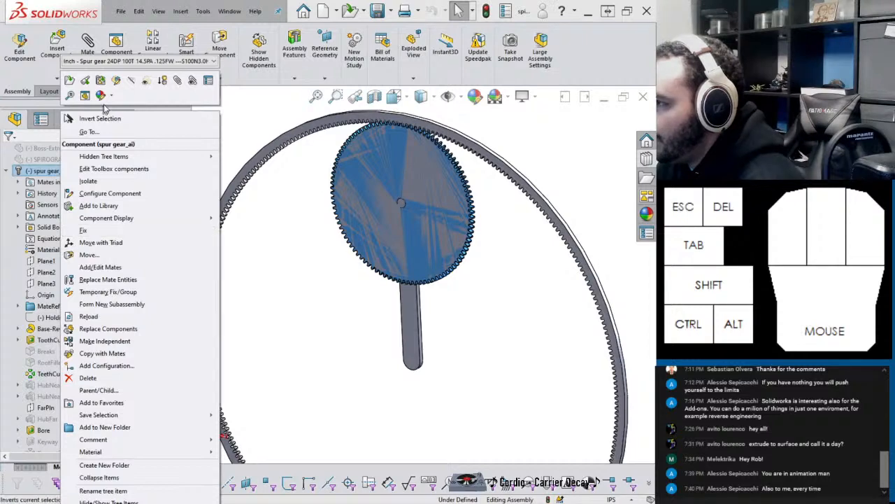
click(129, 82)
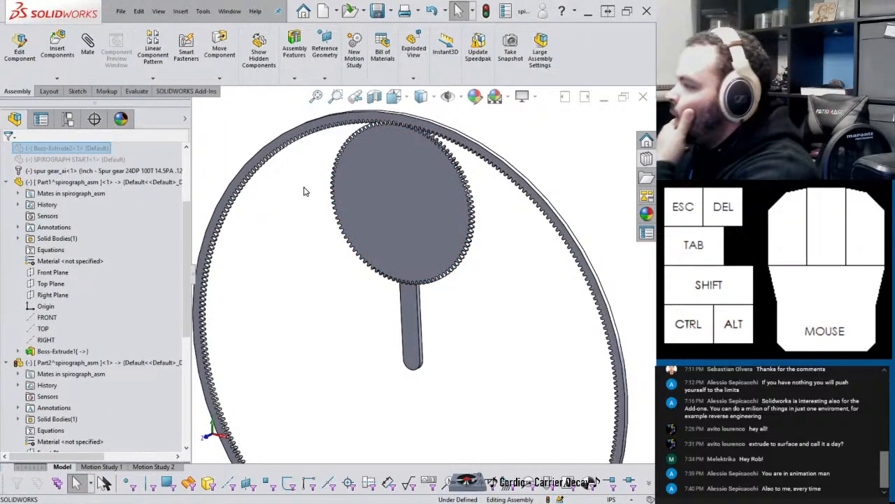
Step: Edit the hidden Toolbox spur gear and set its number of teeth to 70
right_click(63, 171)
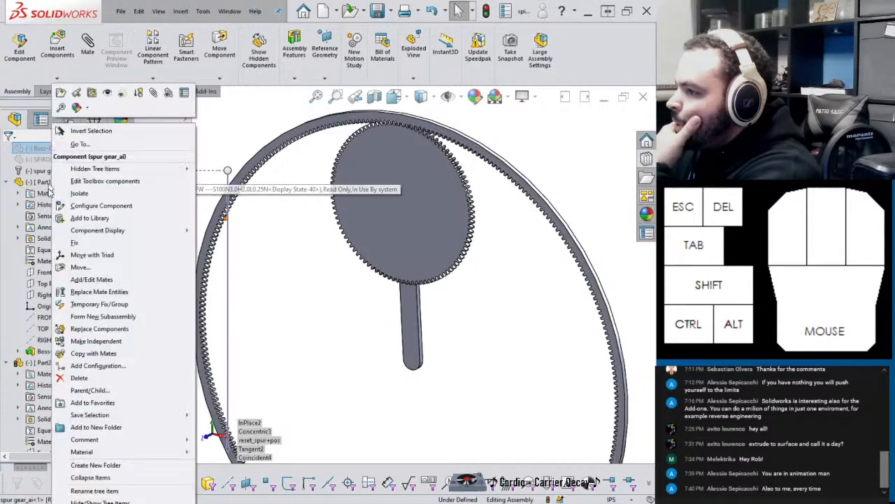
click(105, 180)
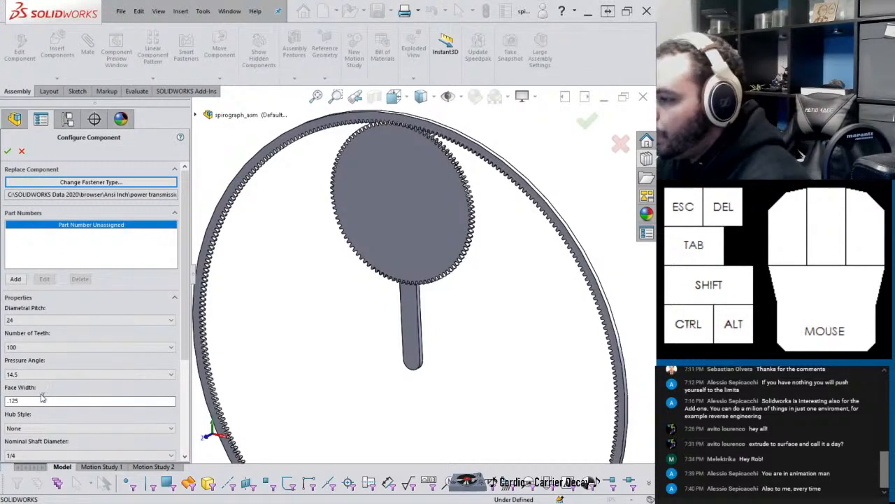
click(47, 347)
scroll(46, 210, up, 11)
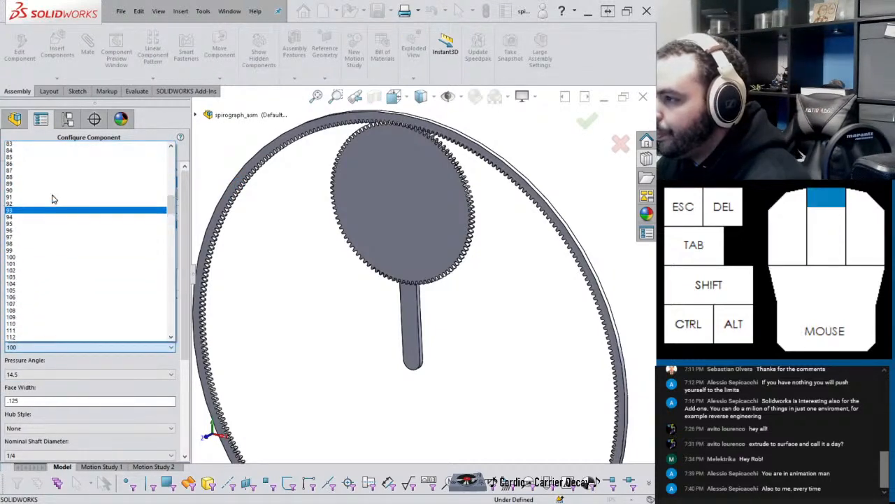
click(44, 165)
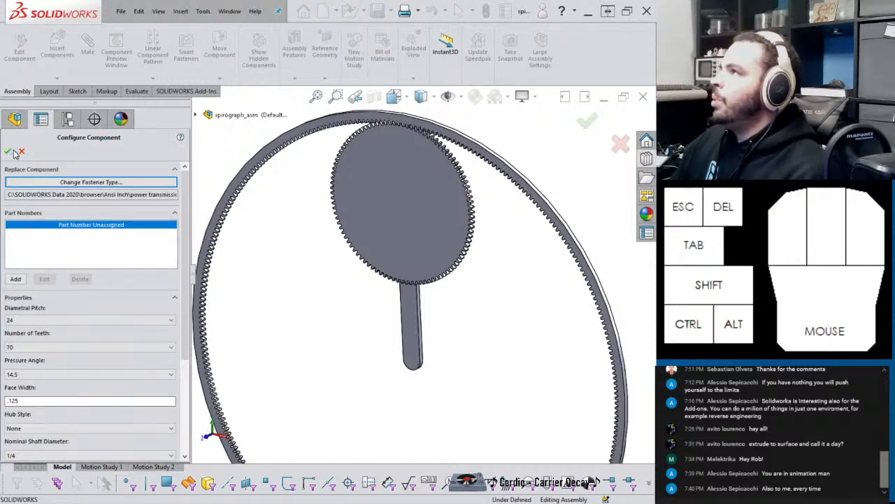
click(7, 151)
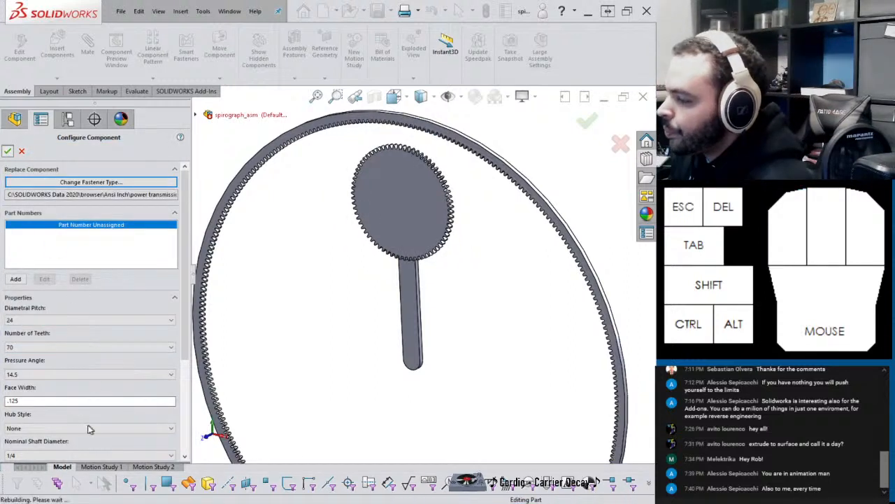
Step: Suppress and unsuppress the Concentric4 mate between the slotted arm and the assembly origin to re-solve the mates
drag(185, 319, 184, 434)
click(54, 432)
click(77, 405)
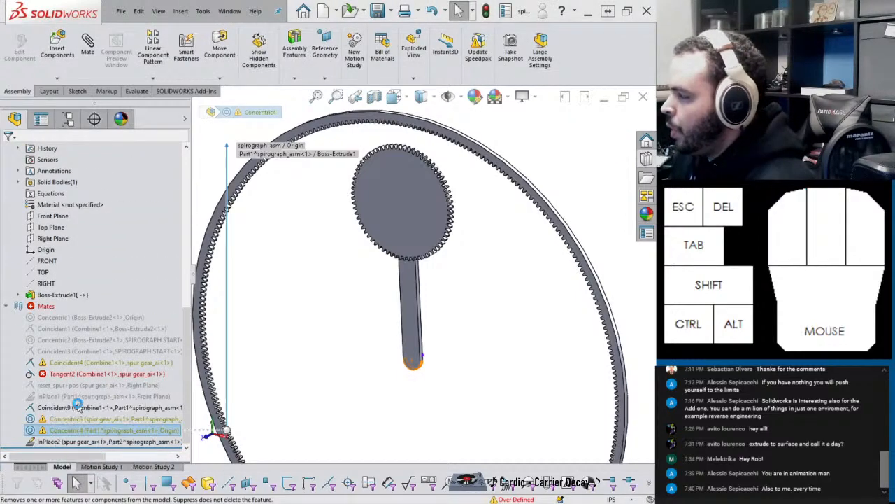
click(65, 428)
click(91, 407)
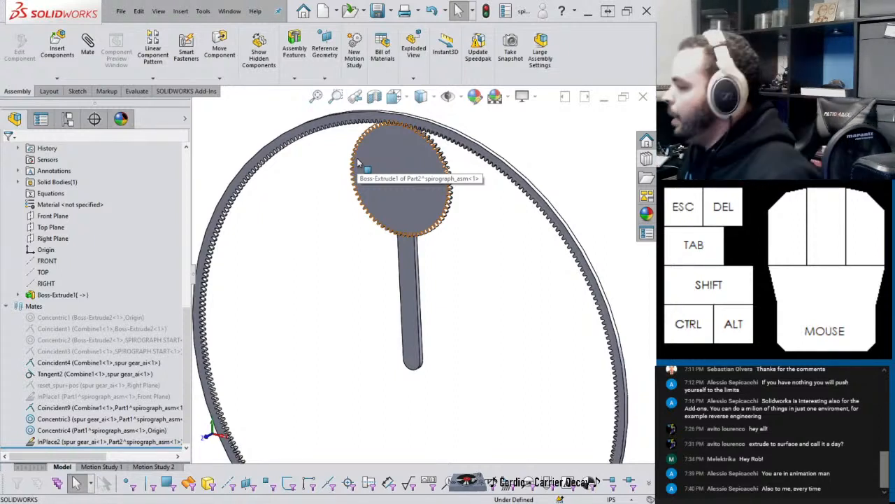
Step: Open the new gear-shaped part in its own window and start a sketch on its front face
click(400, 156)
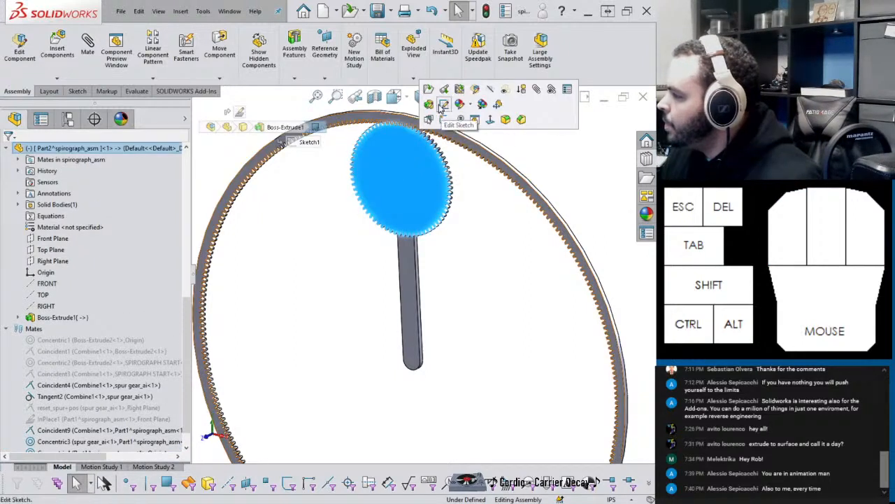
click(429, 90)
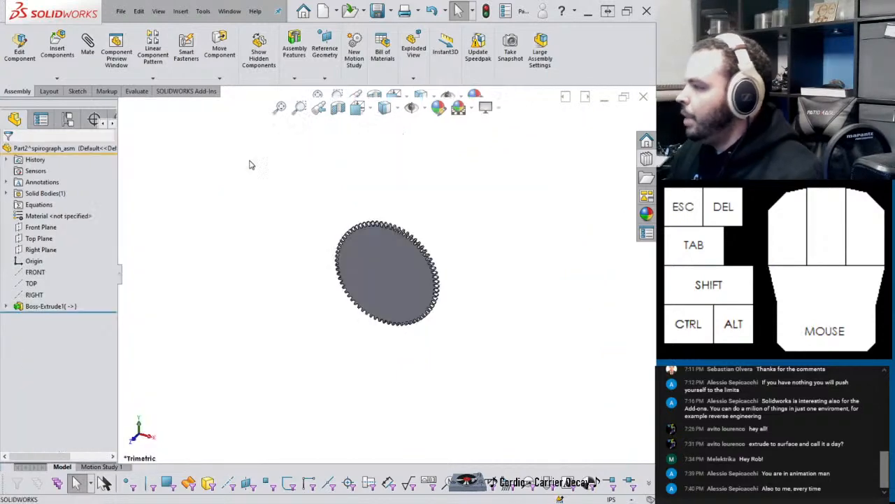
key(space)
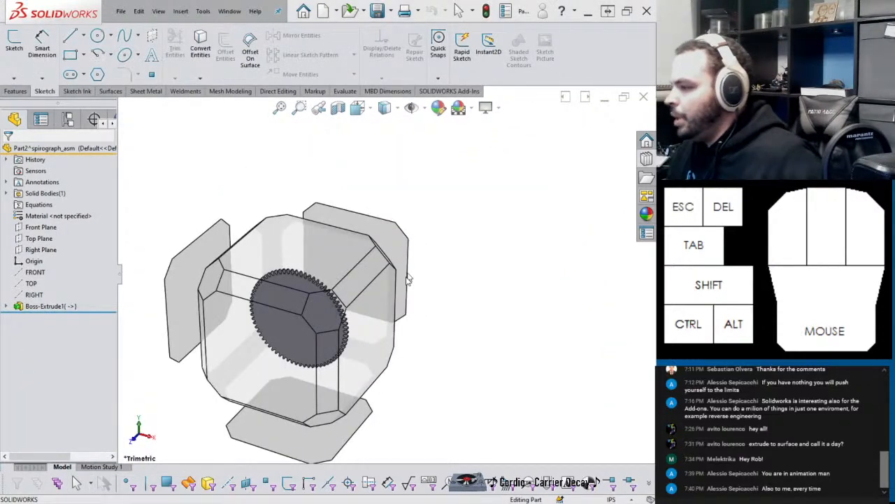
click(437, 380)
click(398, 263)
click(442, 233)
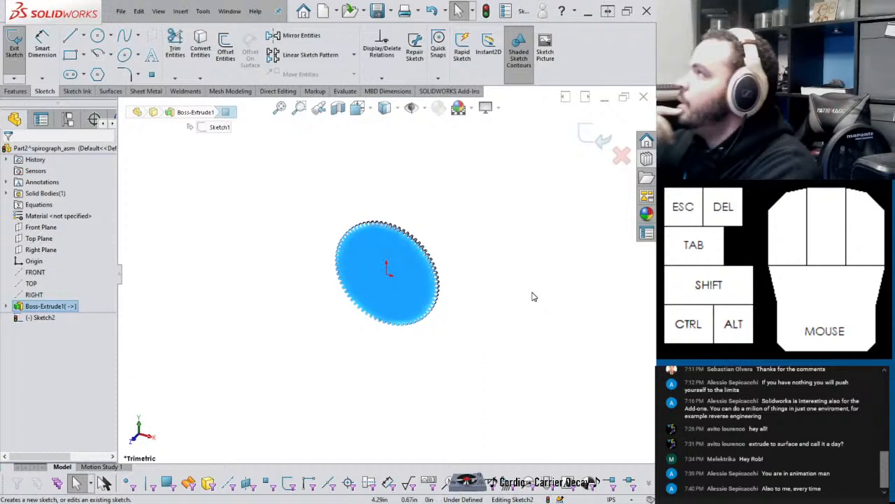
Step: Sketch a circle centred on the origin, set its diameter to 0.25 in, and exit the sketch
key(space)
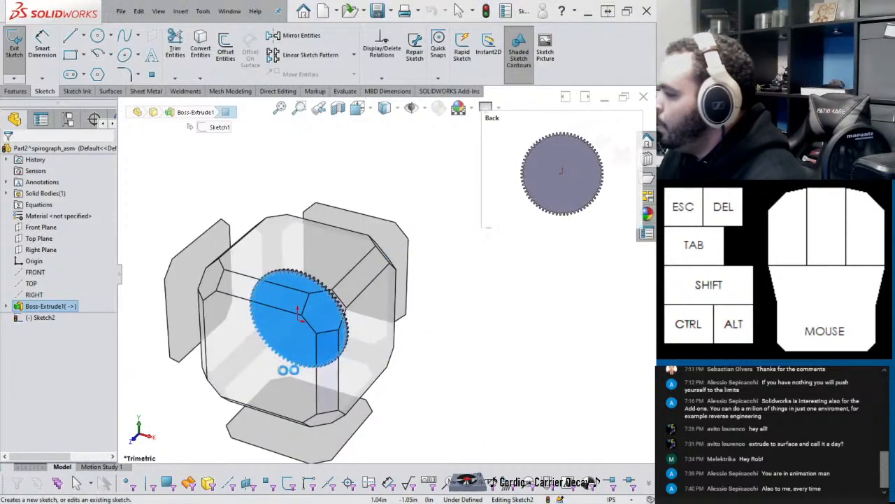
click(286, 369)
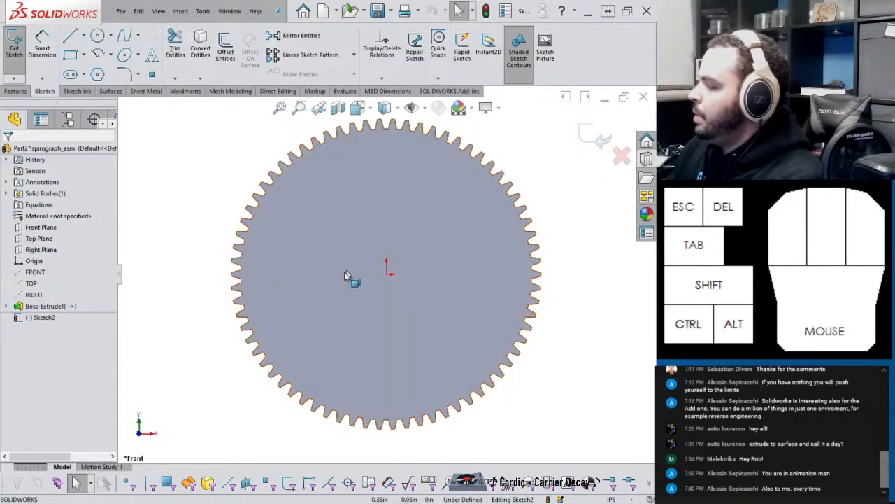
right_drag(339, 287, 437, 284)
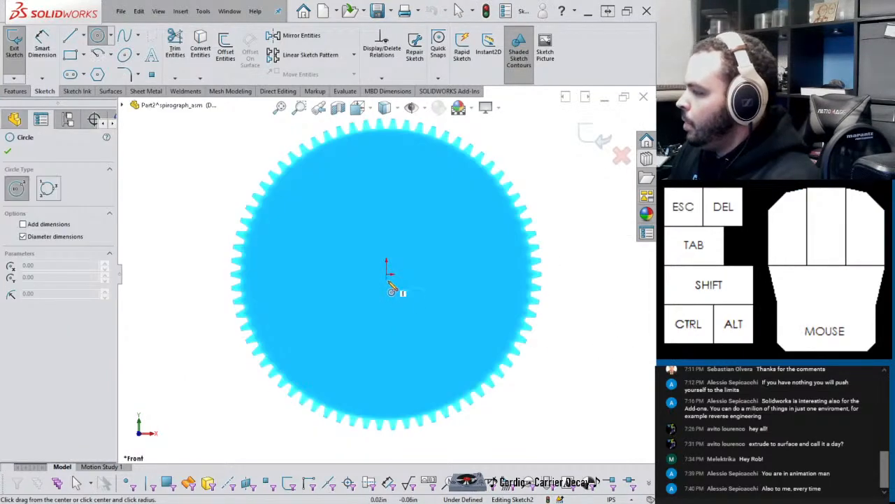
drag(387, 273, 400, 274)
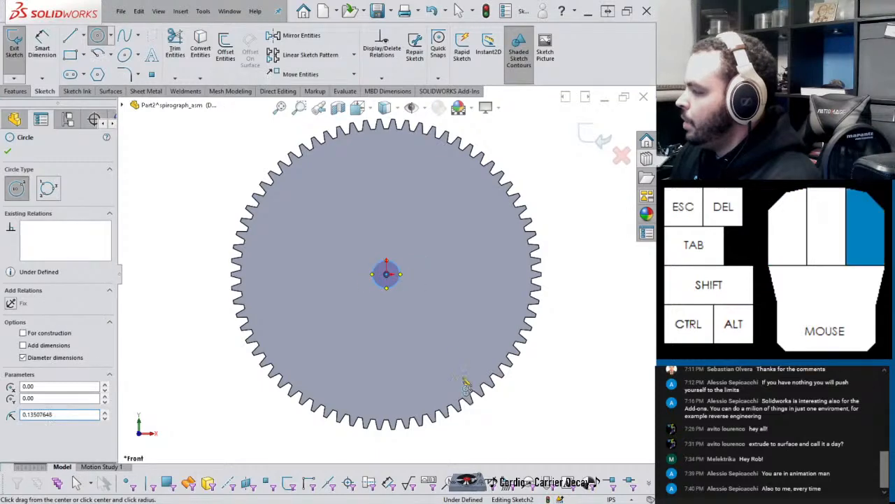
right_drag(465, 385, 394, 278)
click(394, 277)
click(516, 343)
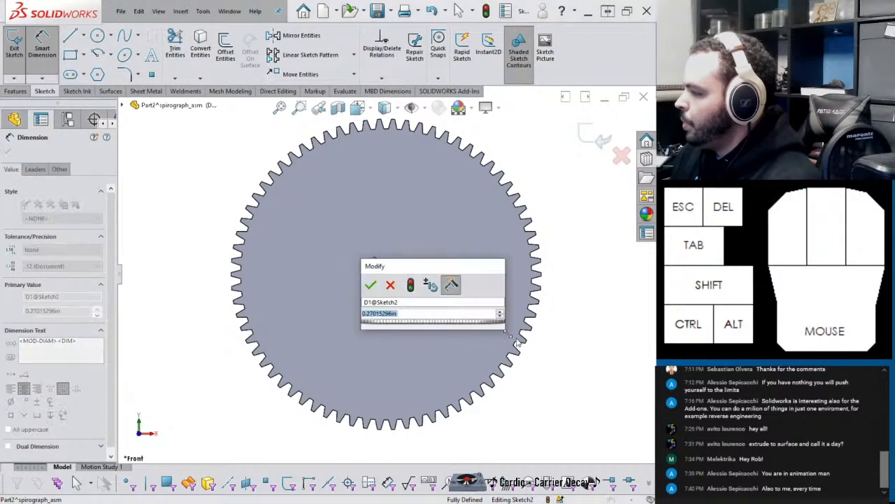
text(.25)
key(Return)
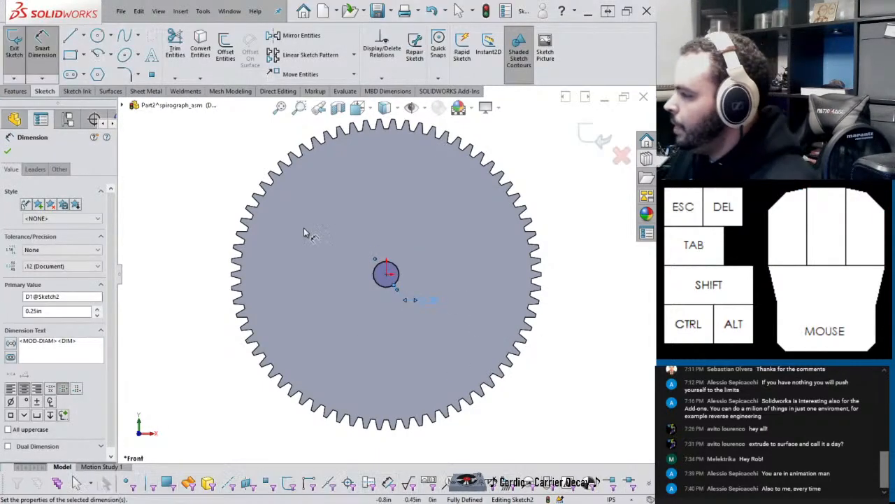
click(595, 138)
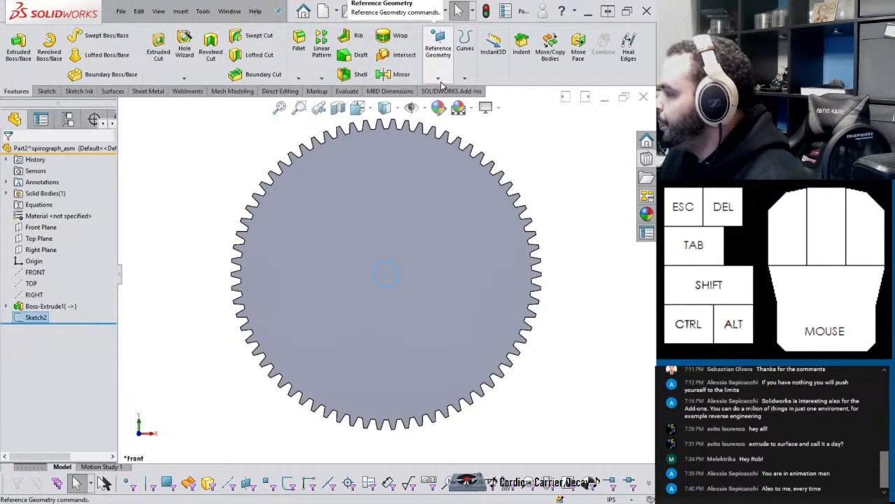
Step: Start a Helix/Spiral curve from the centre circle sketch and define it as a Spiral
click(439, 79)
click(466, 81)
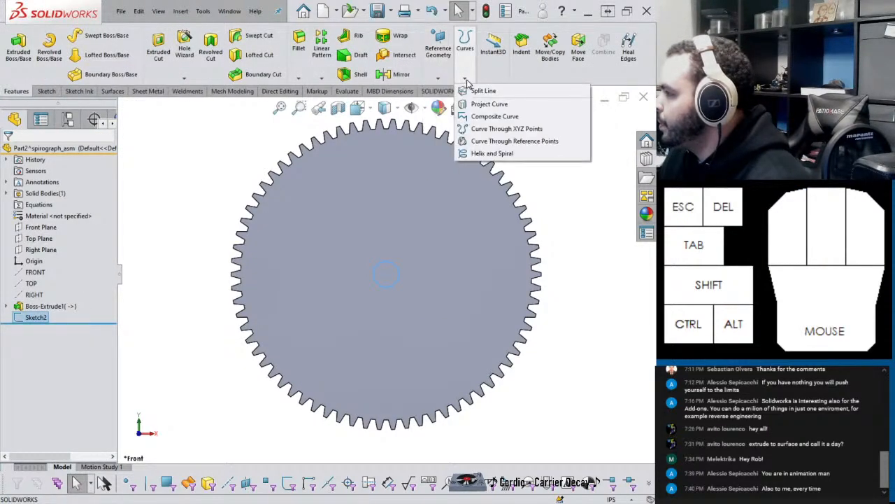
click(492, 154)
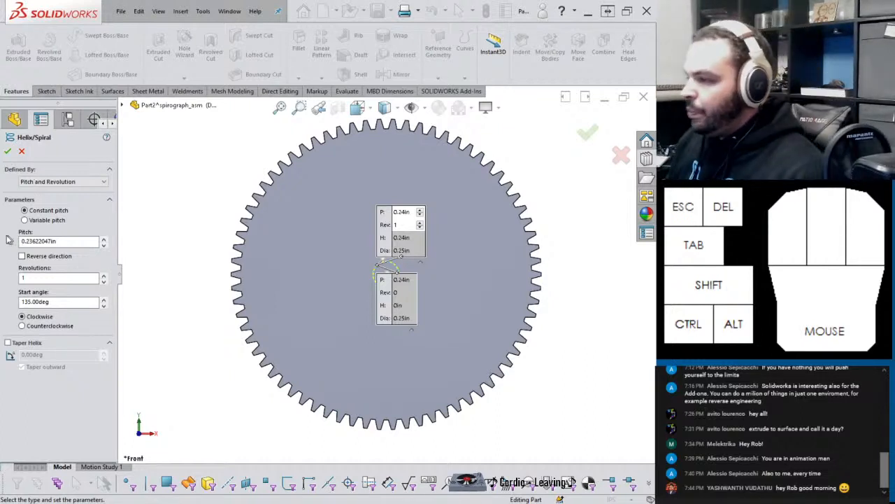
click(56, 181)
click(53, 211)
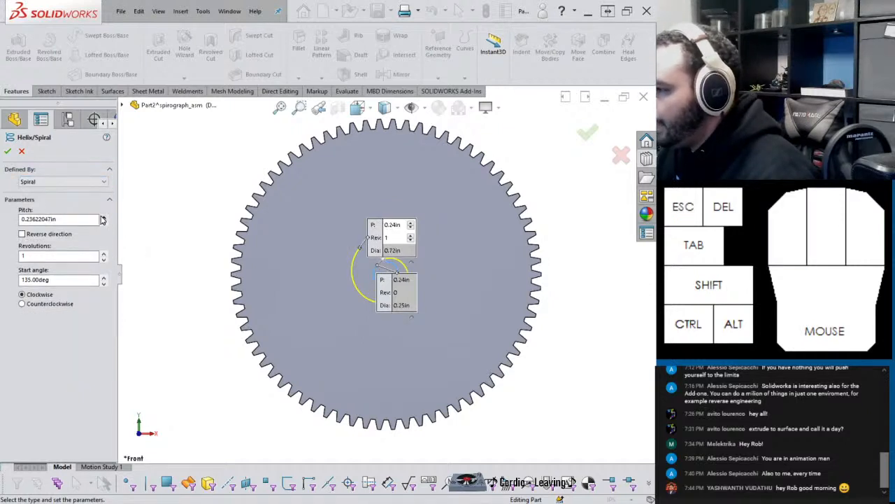
Step: Reduce the spiral to 0.25 revolutions and raise its pitch to about 4.61 in
click(104, 218)
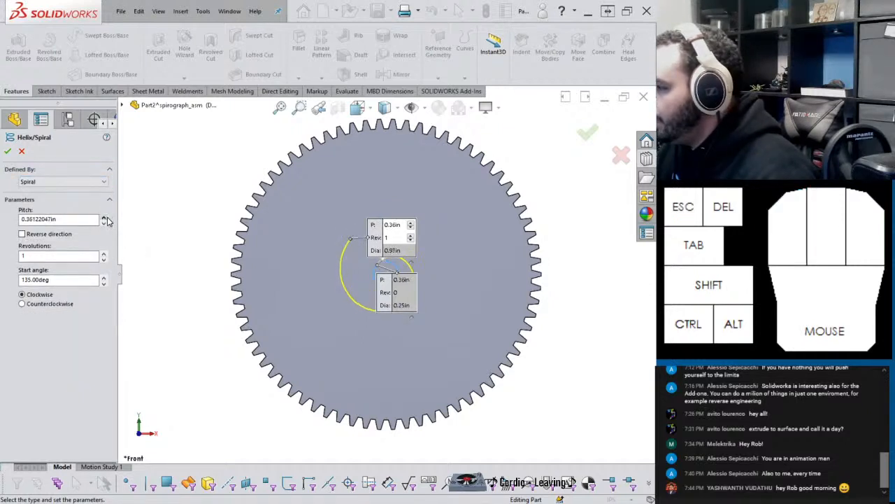
click(104, 218)
click(103, 260)
click(104, 260)
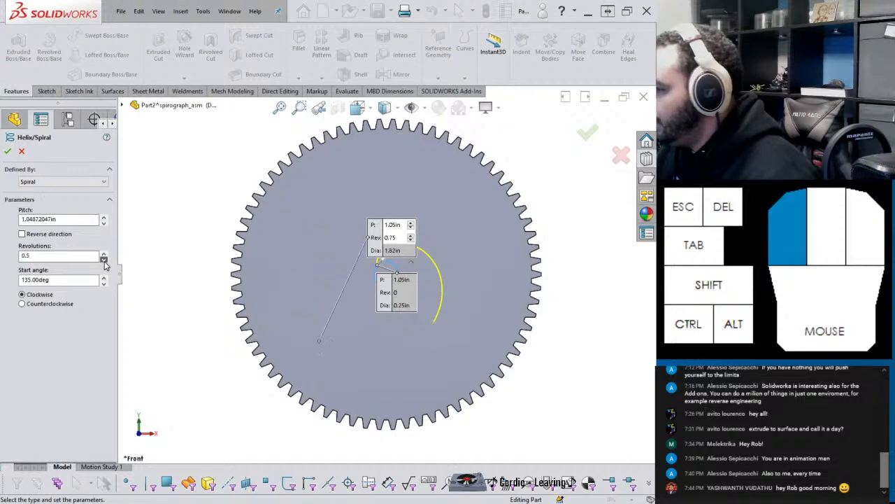
click(104, 259)
click(104, 219)
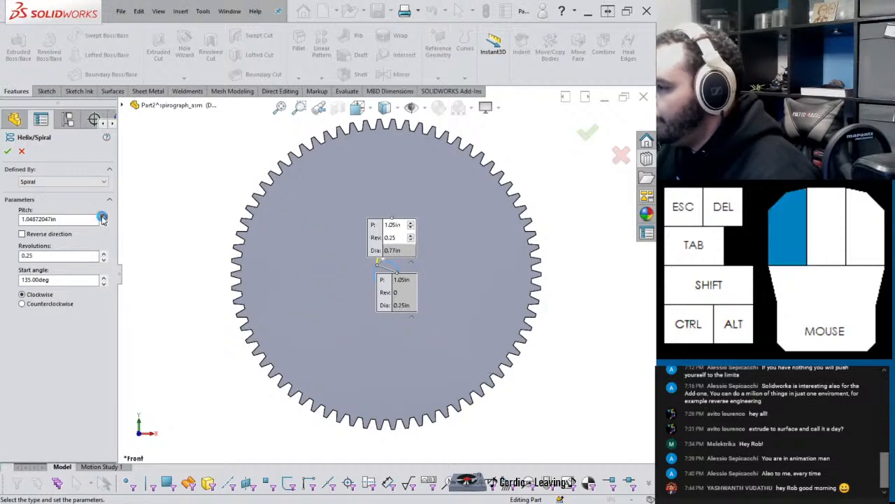
click(104, 219)
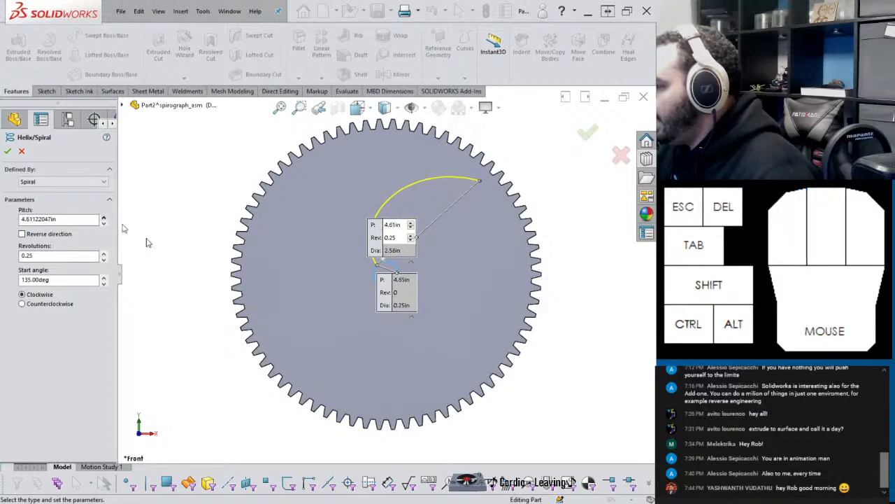
Step: Set the spiral's pitch to 5 in and accept the curve
mouse_move(393, 314)
middle_down()
mouse_move(392, 282)
mouse_move(393, 317)
middle_up()
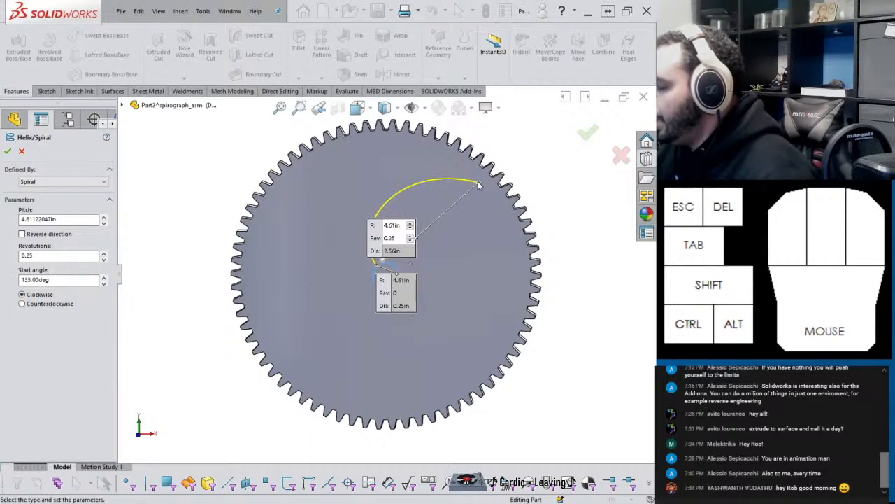
click(60, 219)
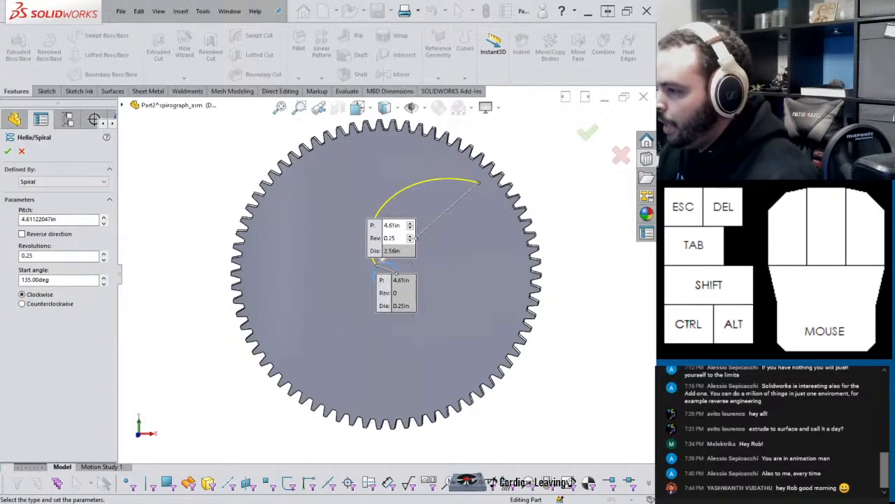
drag(86, 219, 14, 219)
text(5)
key(Return)
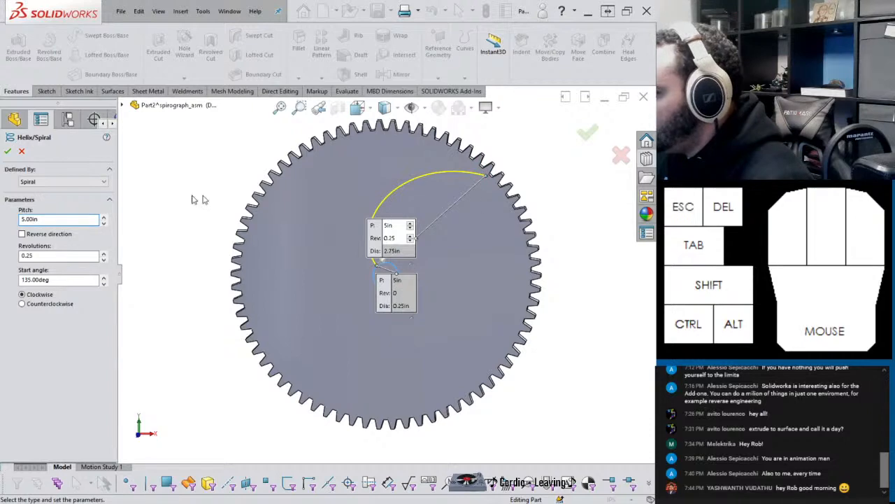
click(6, 152)
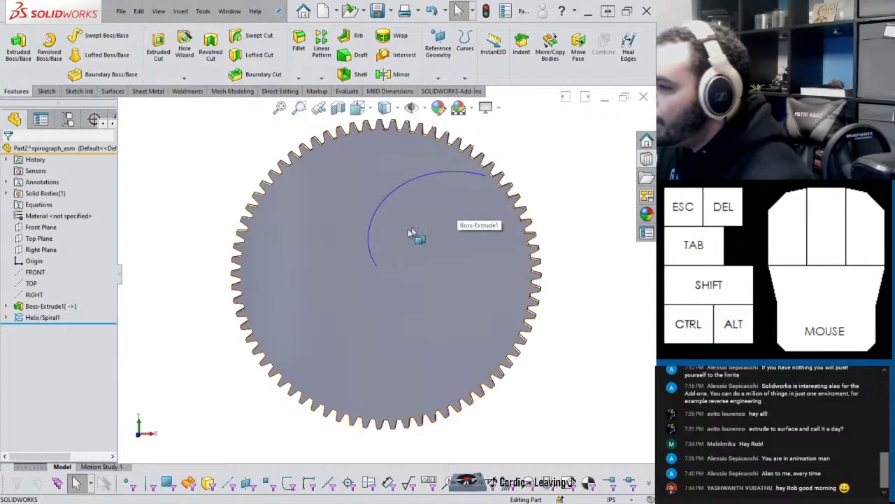
Step: Start a sketch on the gear's front face and convert the spiral into a sketch entity
click(311, 292)
click(359, 262)
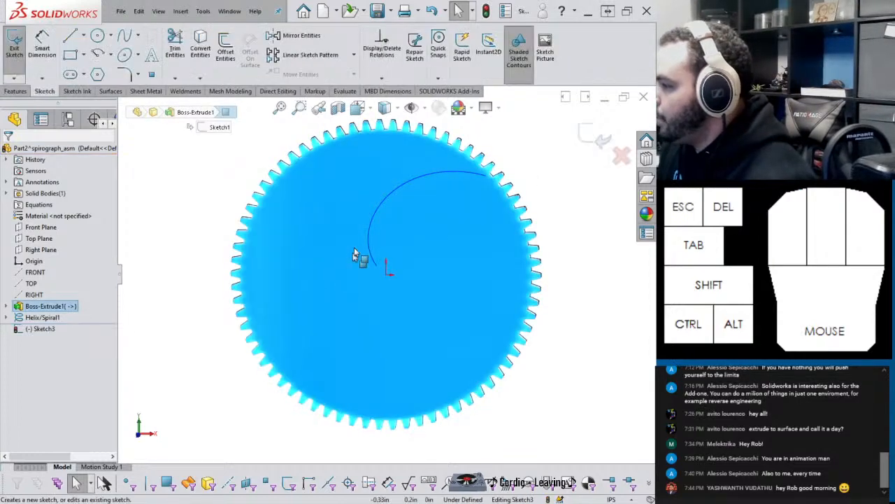
click(383, 204)
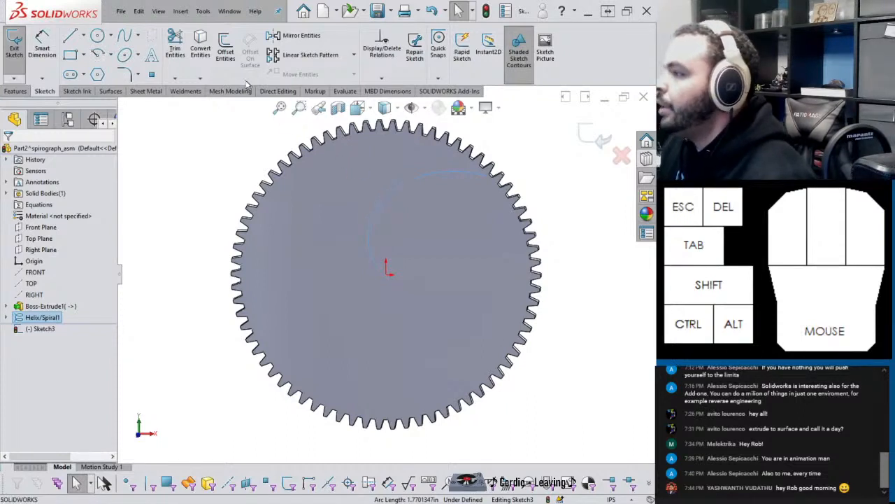
click(200, 46)
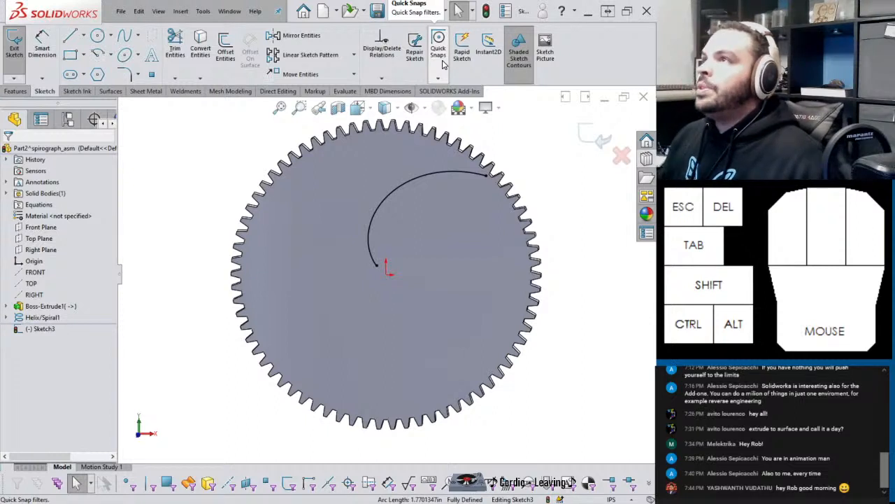
Step: Find the Segment command, place 5 equally spaced sketch points along the converted spiral, and exit the sketch
double_click(220, 172)
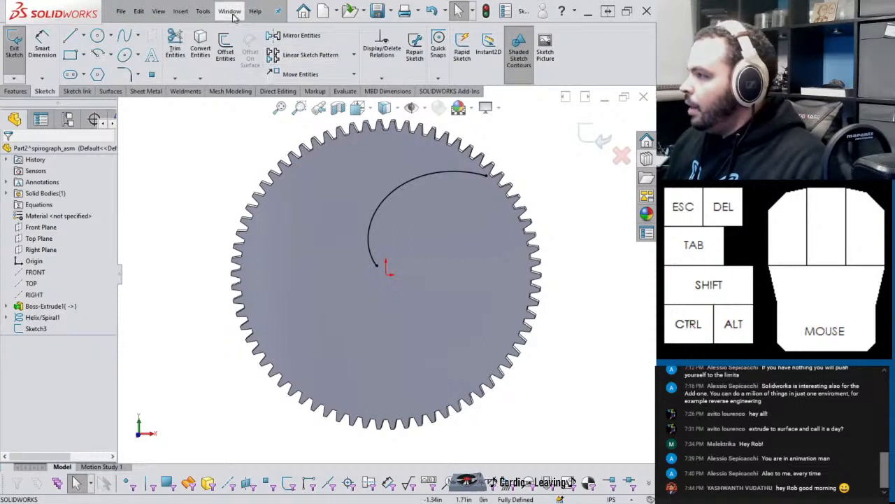
click(278, 11)
click(238, 103)
click(481, 11)
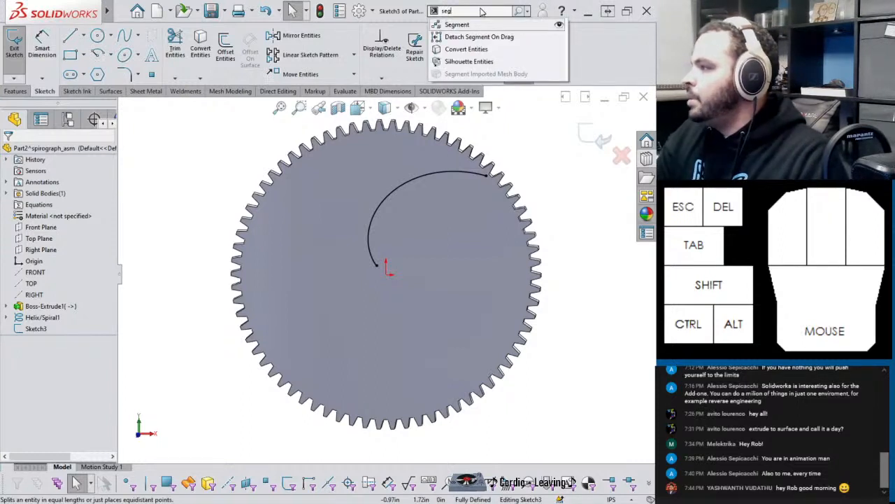
click(477, 25)
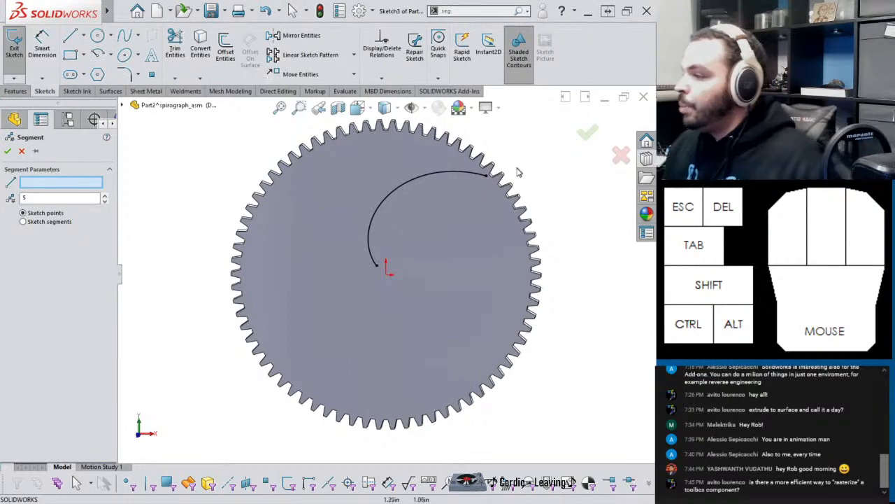
click(390, 197)
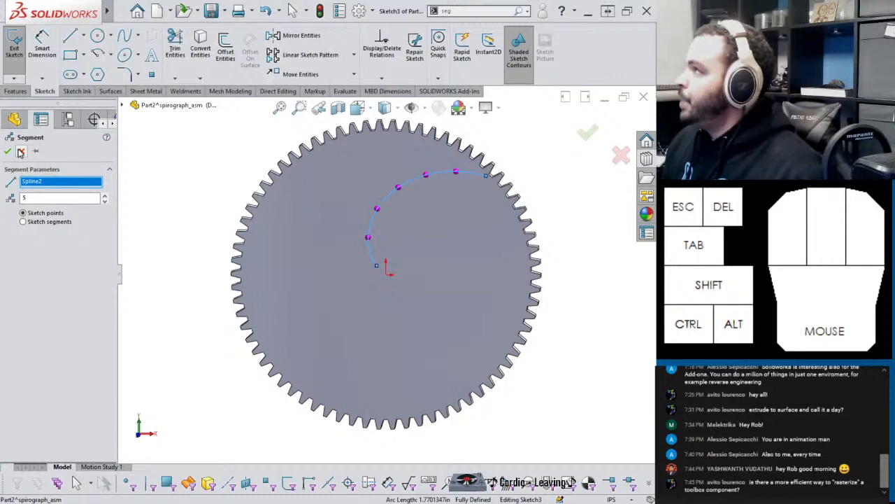
click(7, 152)
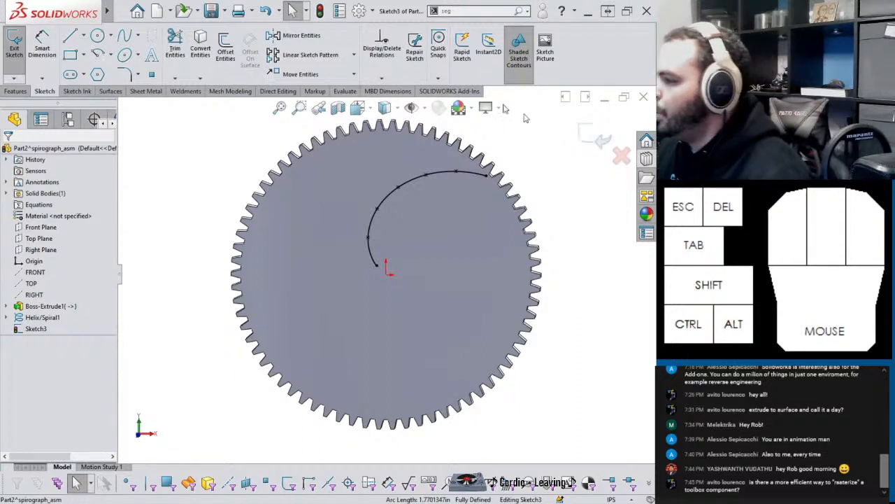
click(590, 145)
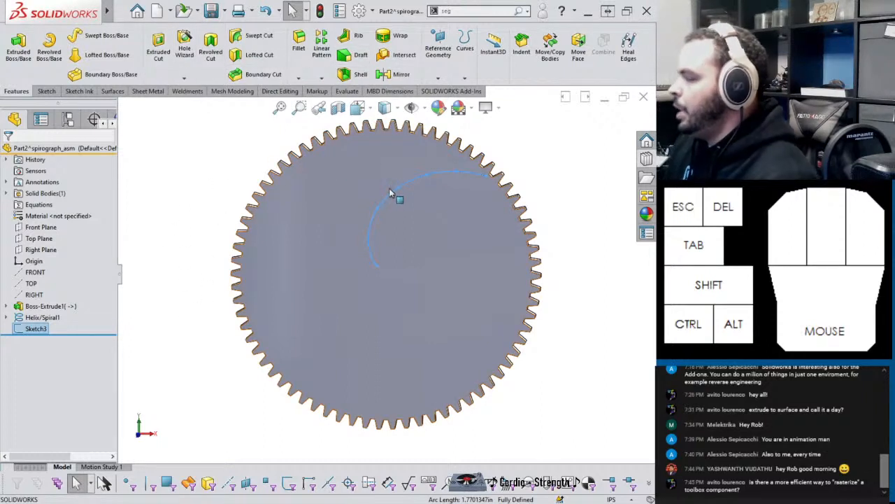
click(532, 159)
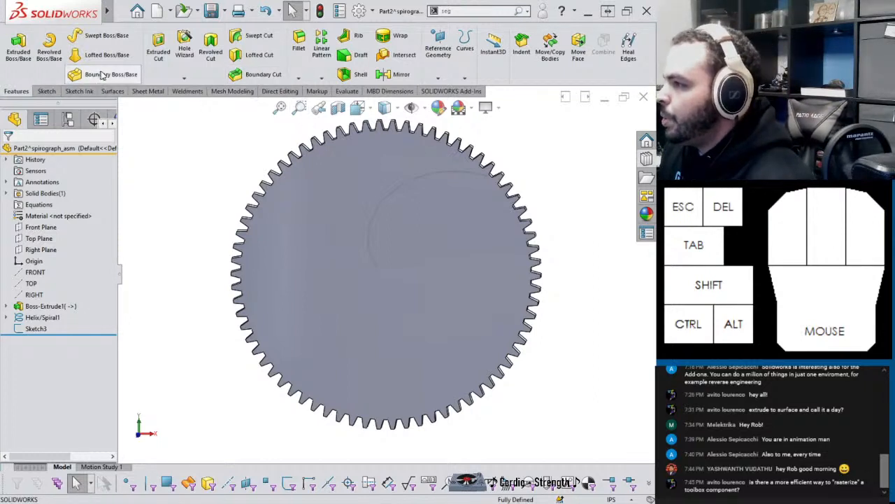
Step: Start a Hole Wizard drilled hole and choose the 3/16 drill size
click(189, 45)
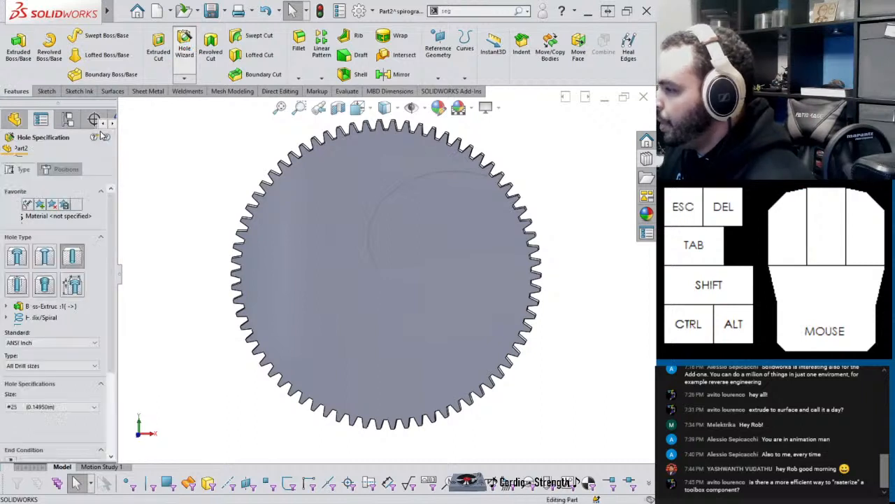
click(61, 411)
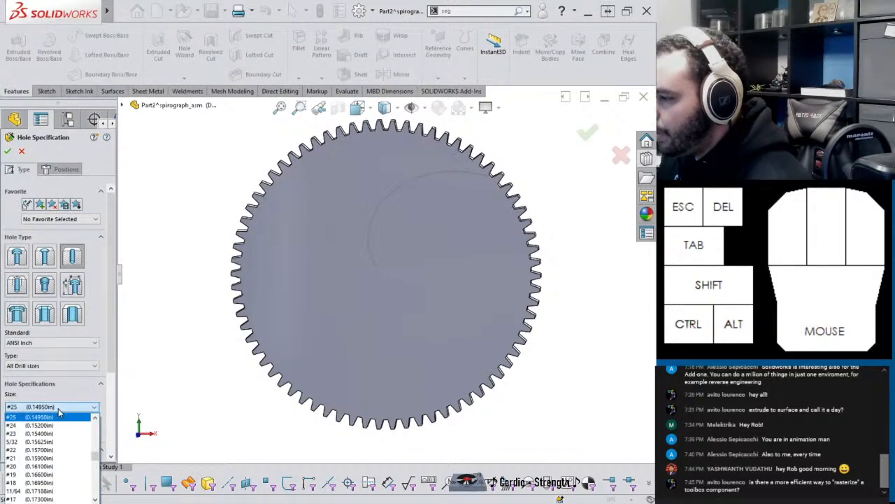
click(59, 412)
click(59, 412)
scroll(53, 459, down, 2)
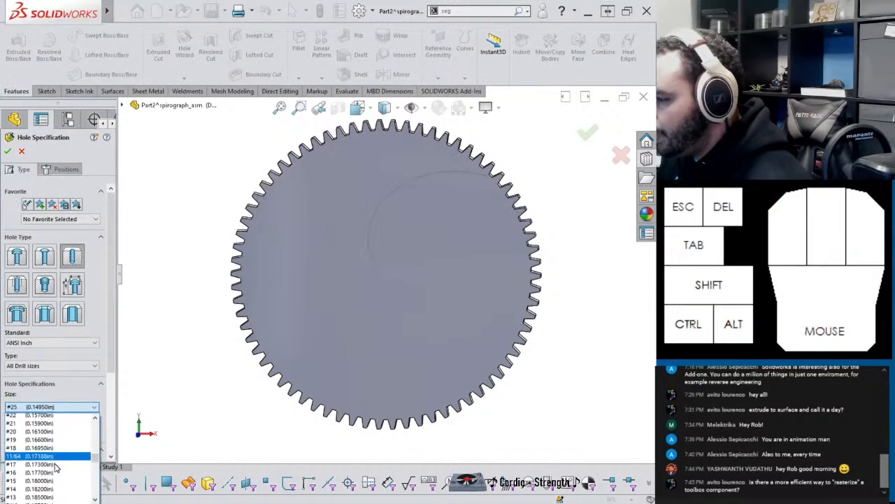
click(46, 492)
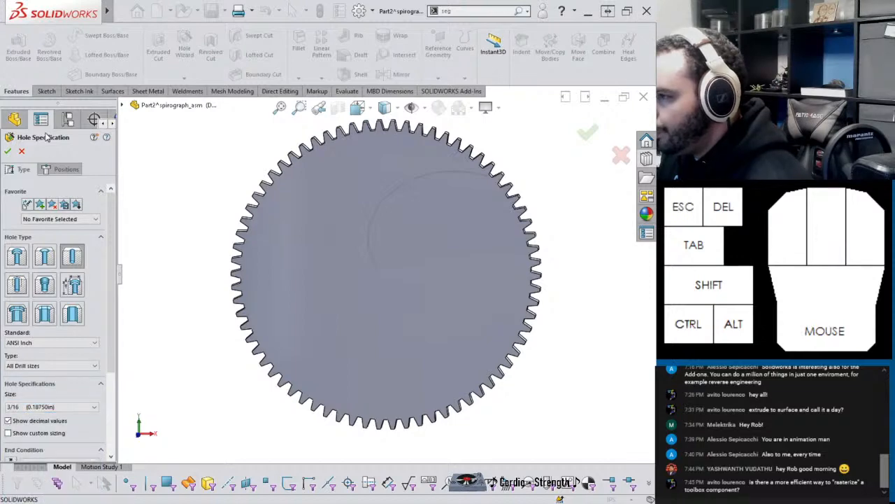
Step: Position six holes on the gear's front face, at the spiral's inner end and its five segment points
click(65, 170)
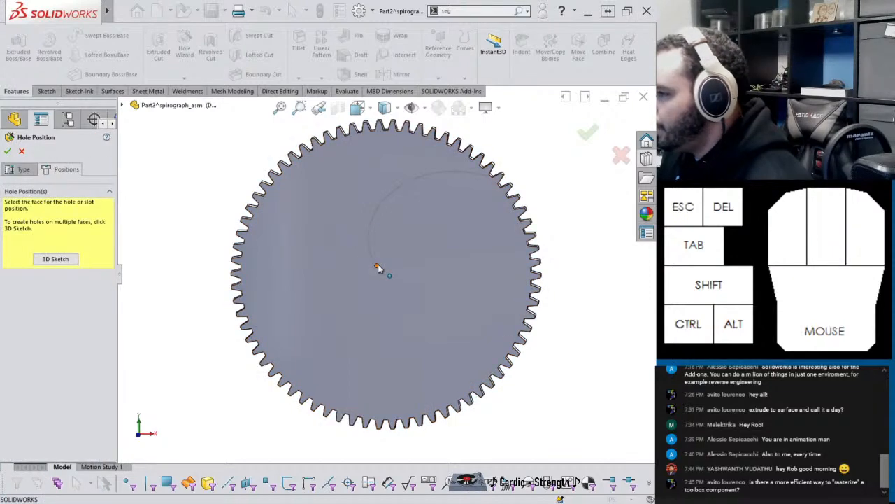
click(377, 265)
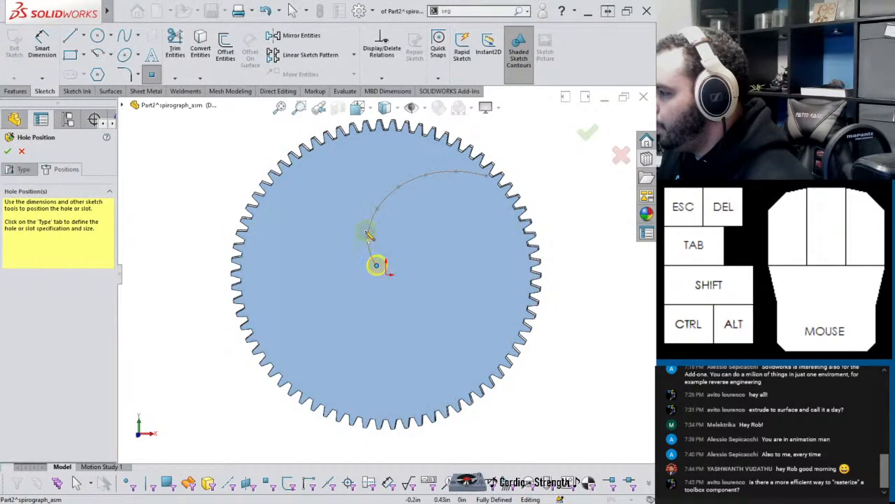
click(369, 237)
click(377, 208)
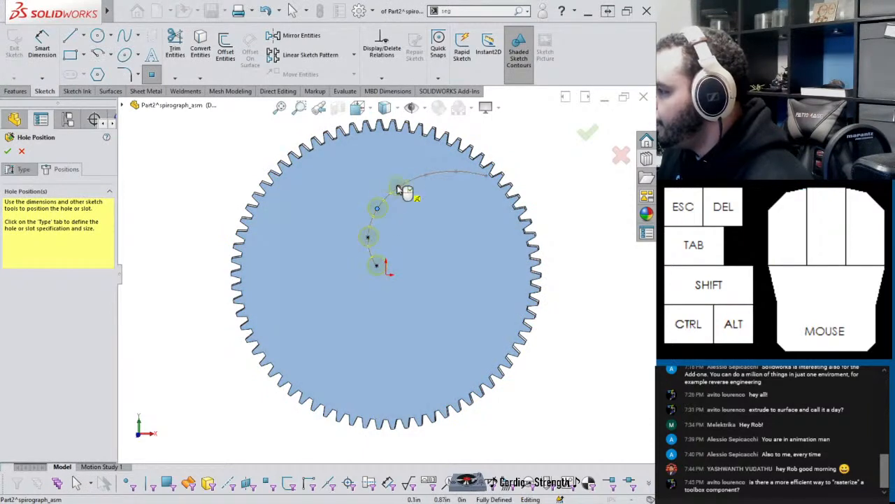
click(398, 186)
click(426, 175)
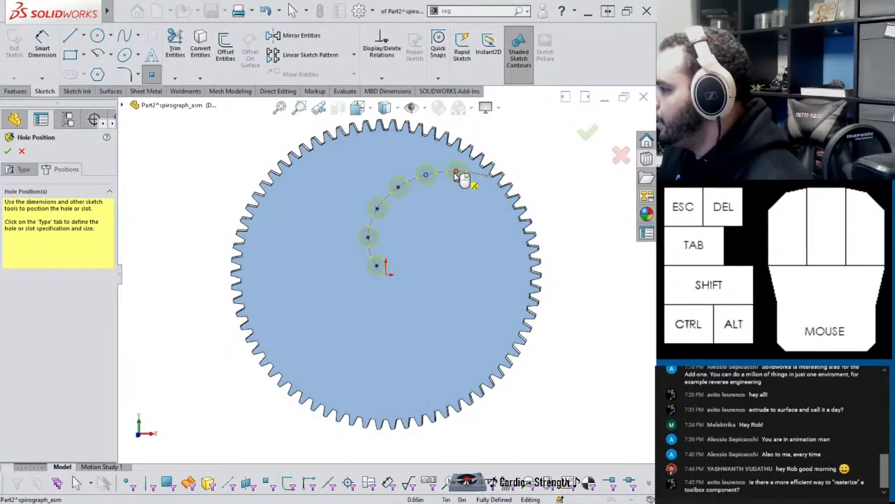
click(456, 171)
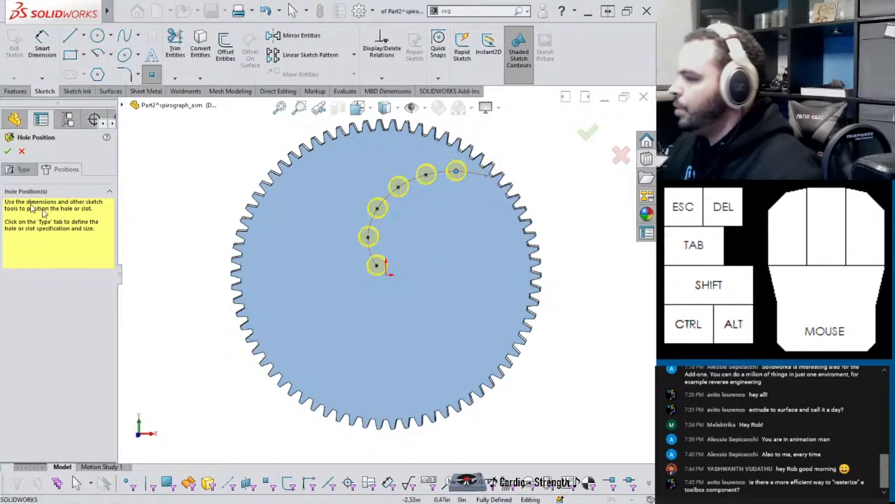
Step: Return to the hole specification, try drill size #38, and set the size to 1/8
click(19, 169)
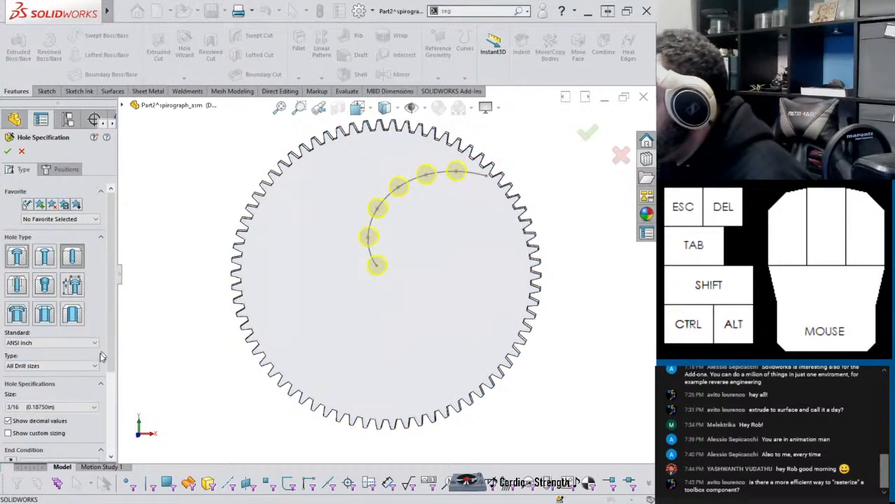
click(79, 407)
scroll(54, 448, up, 5)
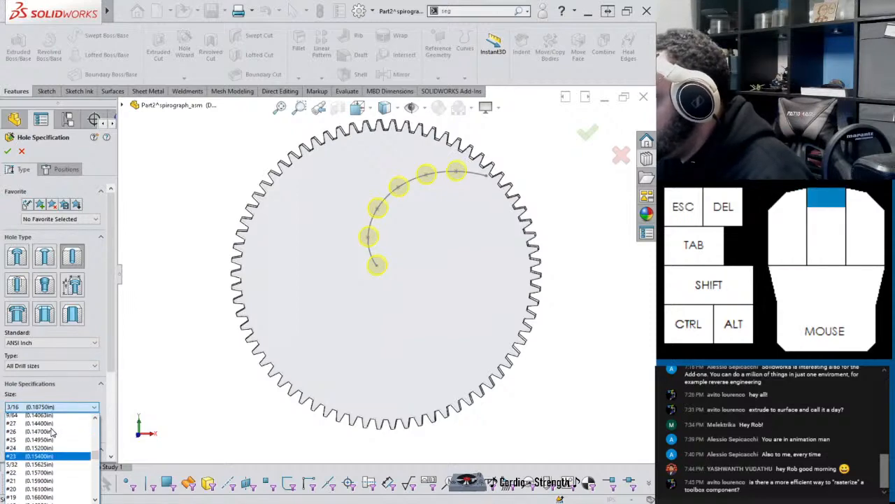
scroll(54, 451, down, 1)
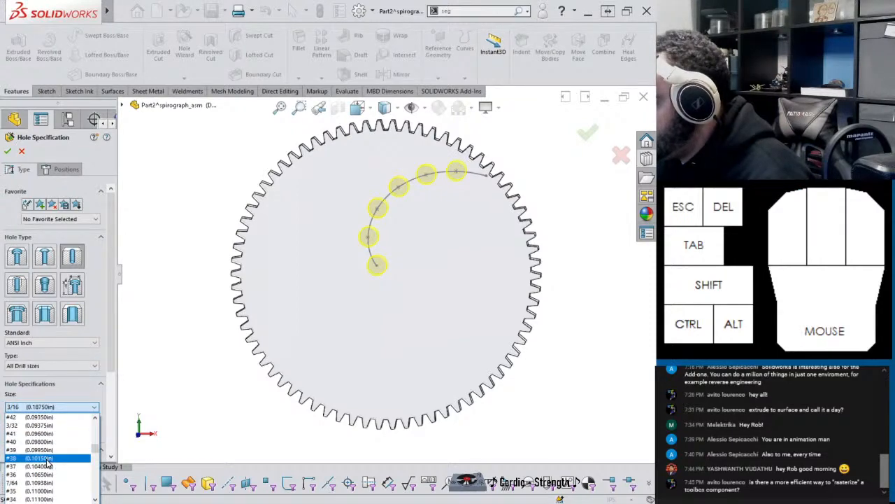
click(48, 458)
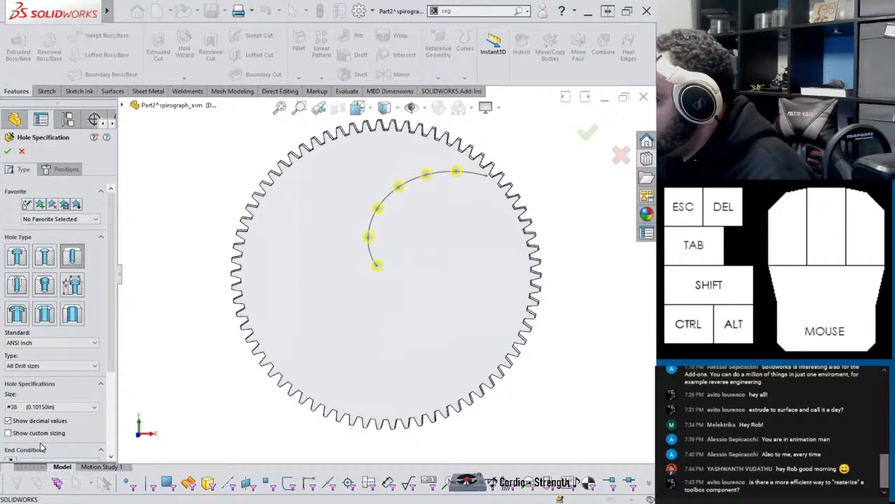
click(47, 407)
scroll(50, 456, down, 1)
click(47, 470)
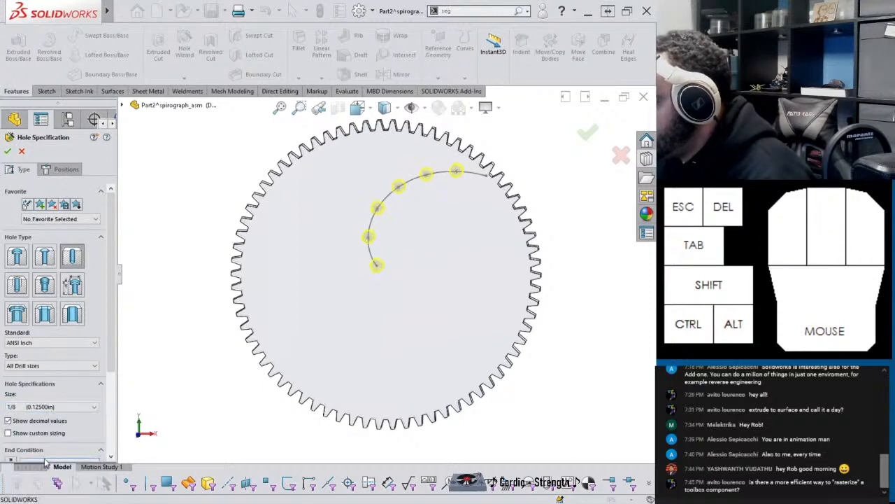
Step: Accept the 1/8 drilled hole feature along the gear's spiral and clear the selection
click(8, 151)
scroll(332, 248, up, 3)
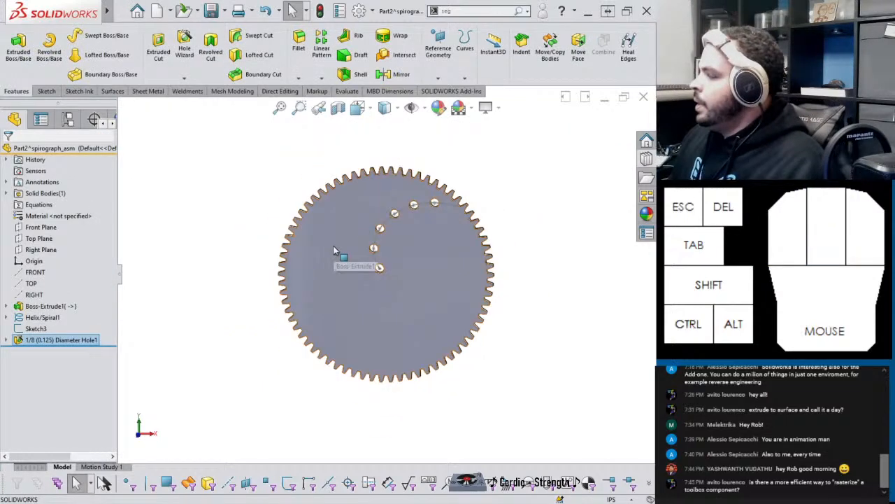
key(Escape)
click(254, 194)
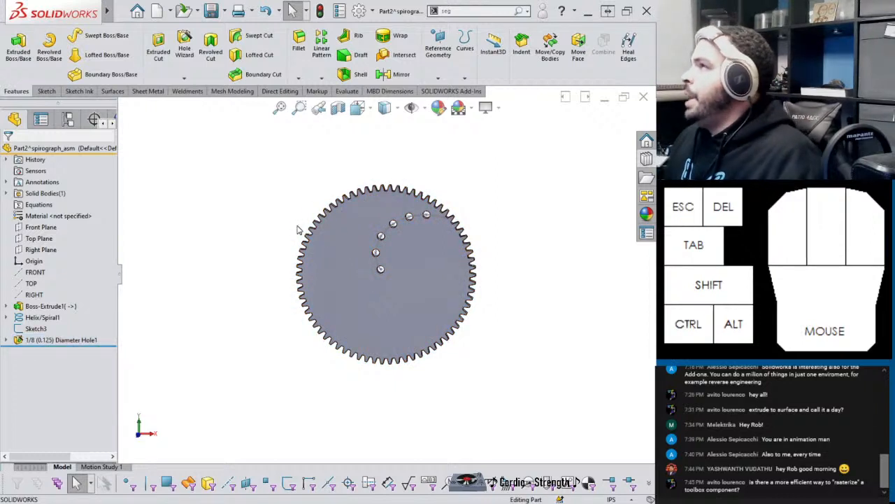
Step: Hide the Helix/Spiral1 curve and leave Sketch3, the converted spiral, displayed on the gear
click(379, 261)
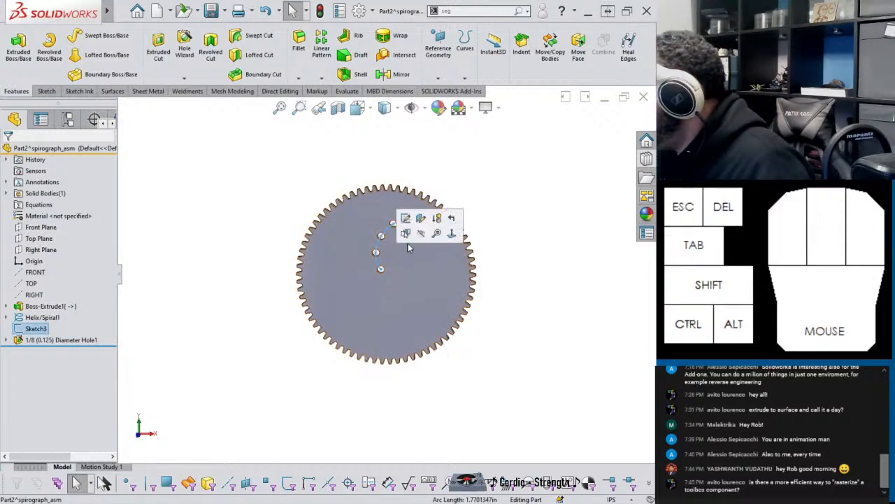
click(420, 235)
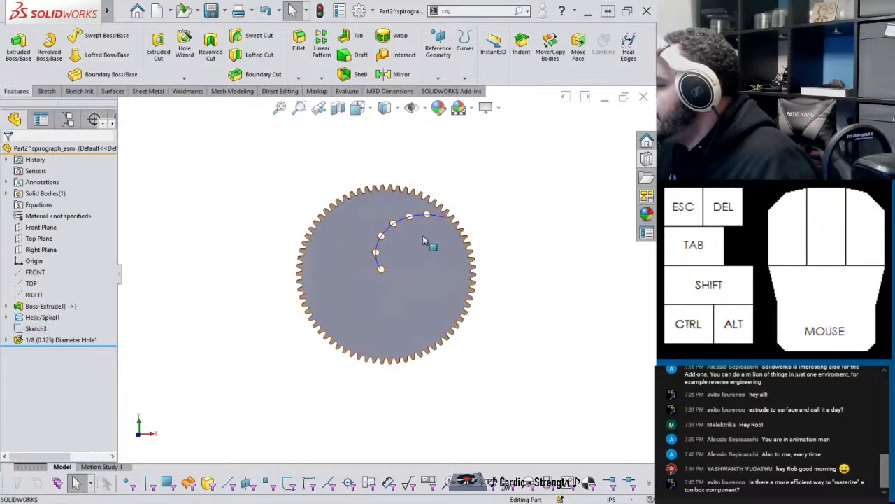
click(38, 317)
right_click(42, 317)
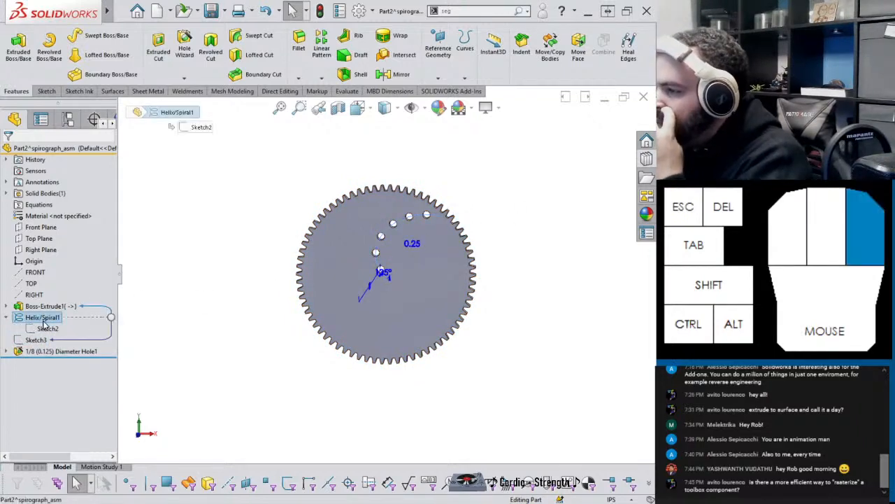
key(Escape)
click(35, 339)
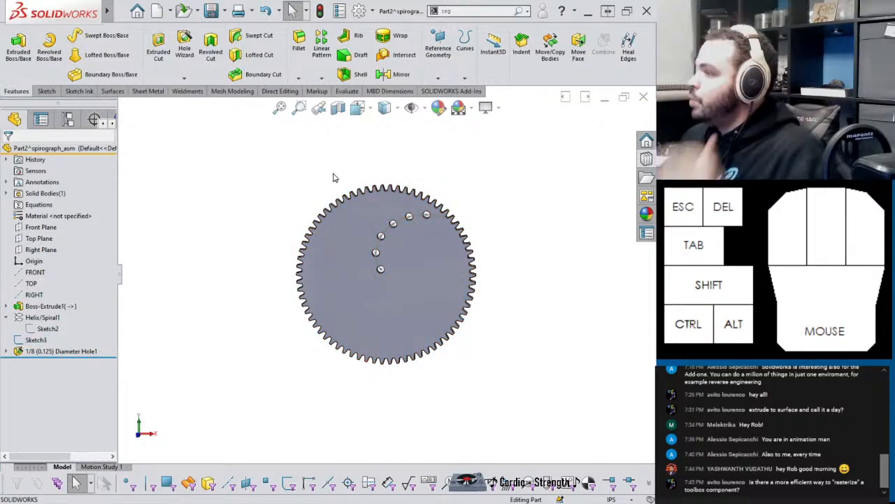
Step: Save the gear part and return to the spirograph_asm assembly with the whole ring in view
click(252, 192)
key(ctrl+s)
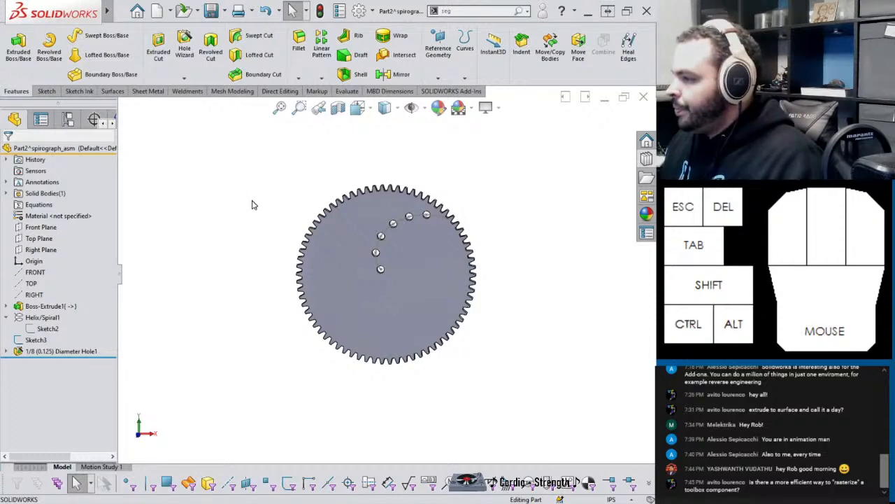
key(ctrl+Tab)
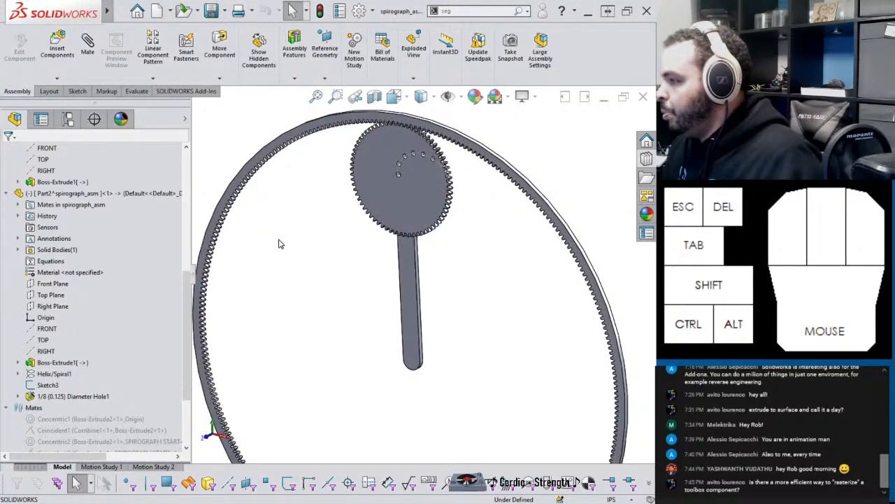
scroll(436, 306, up, 4)
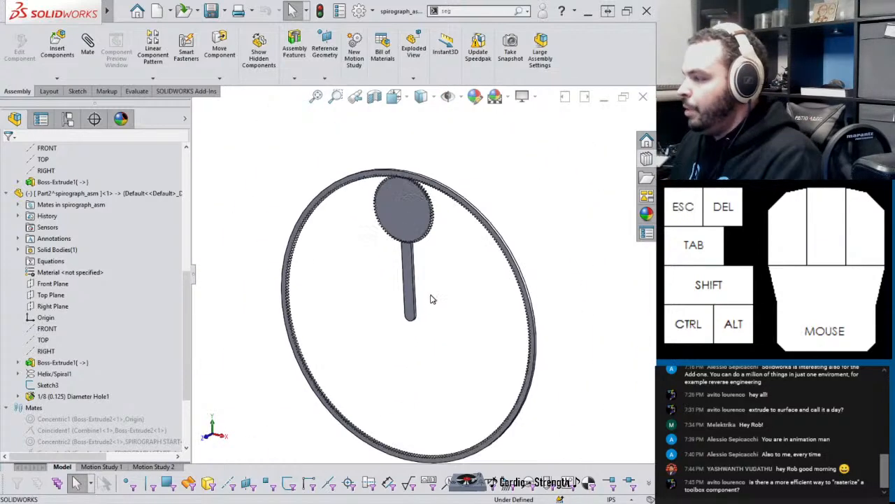
middle_drag(434, 334, 442, 345)
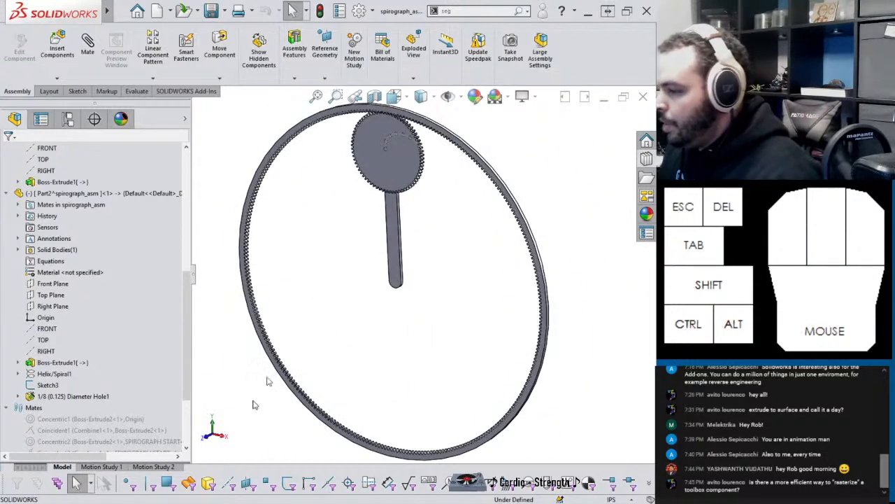
Step: Open Motion Study 2, update the initial animation keys to the new component positions, and calculate the study
click(162, 467)
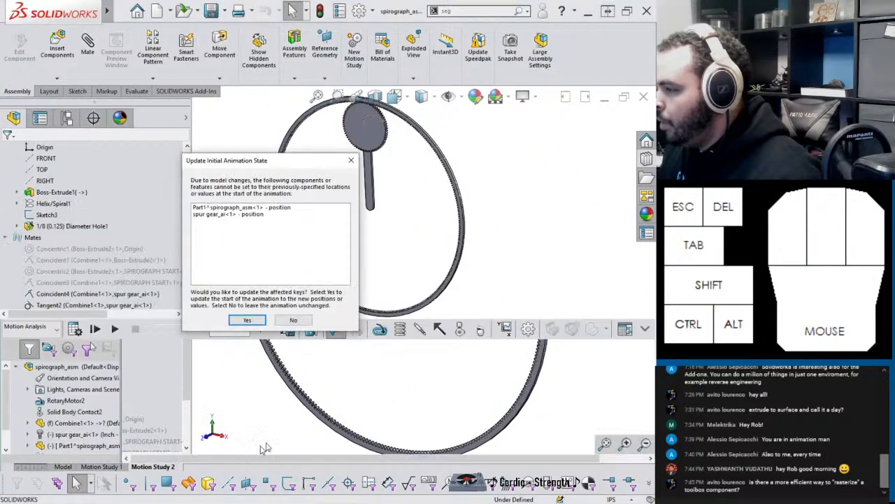
click(240, 319)
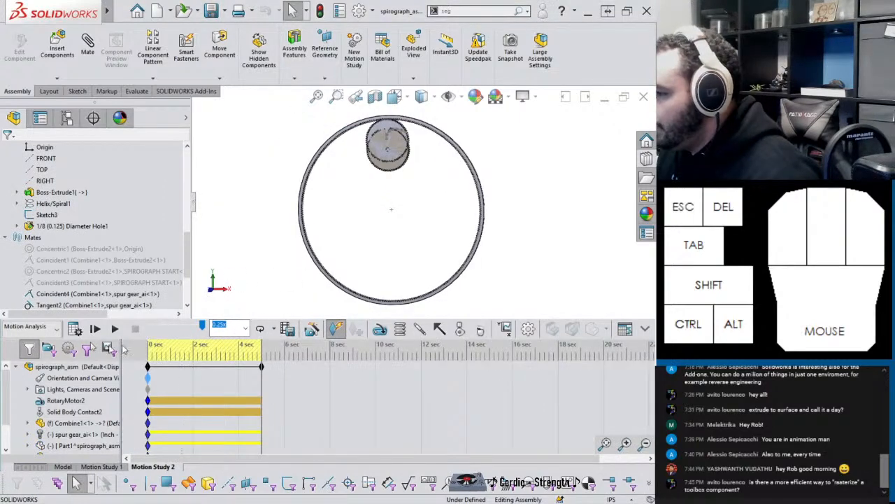
click(74, 328)
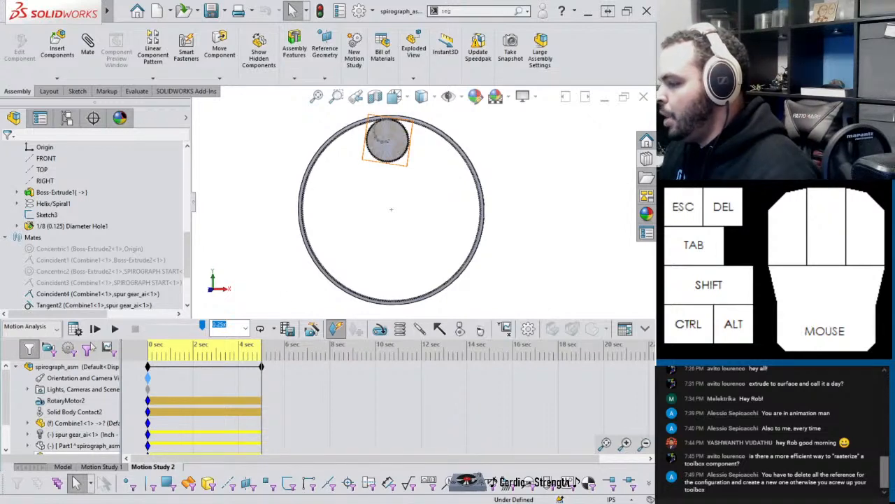
click(90, 346)
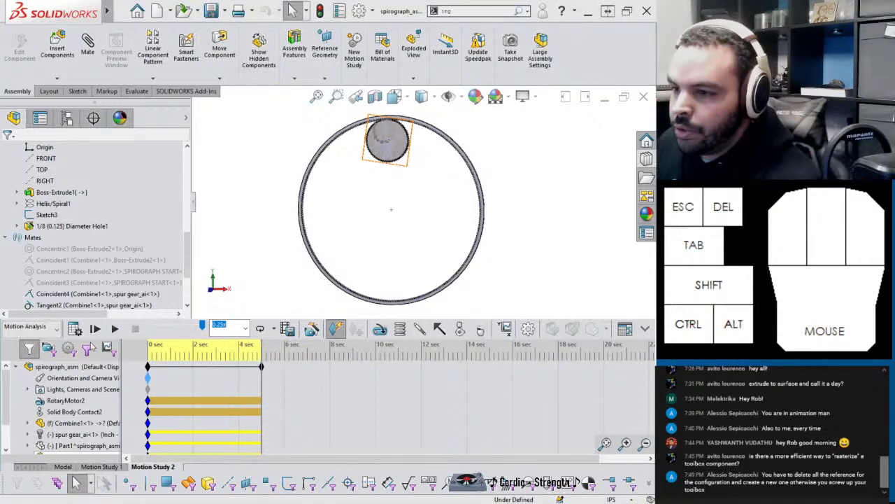
scroll(92, 346, up, 1)
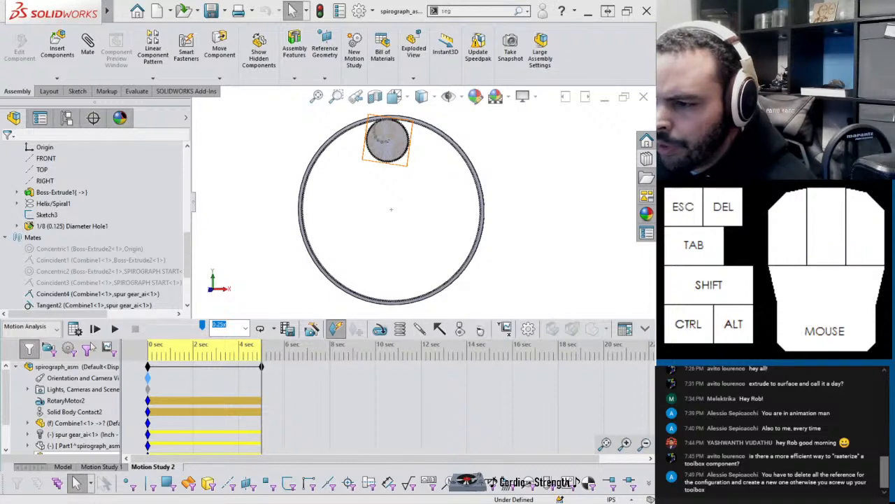
click(91, 347)
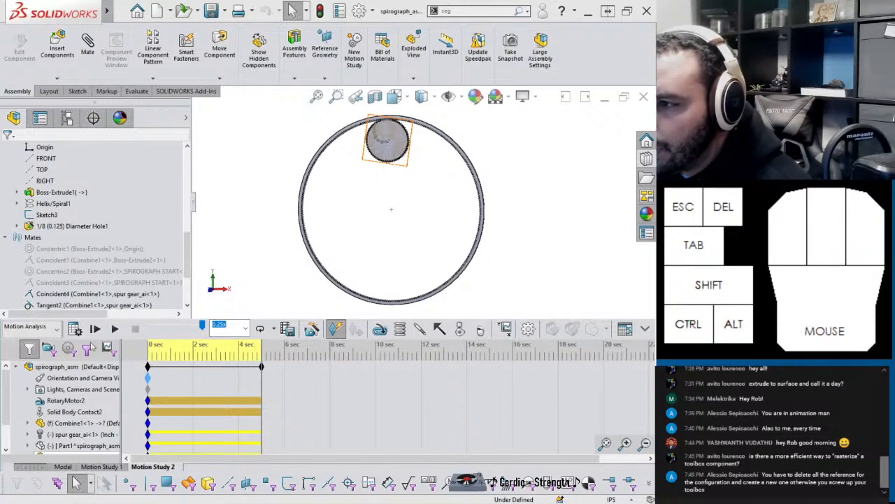
click(91, 348)
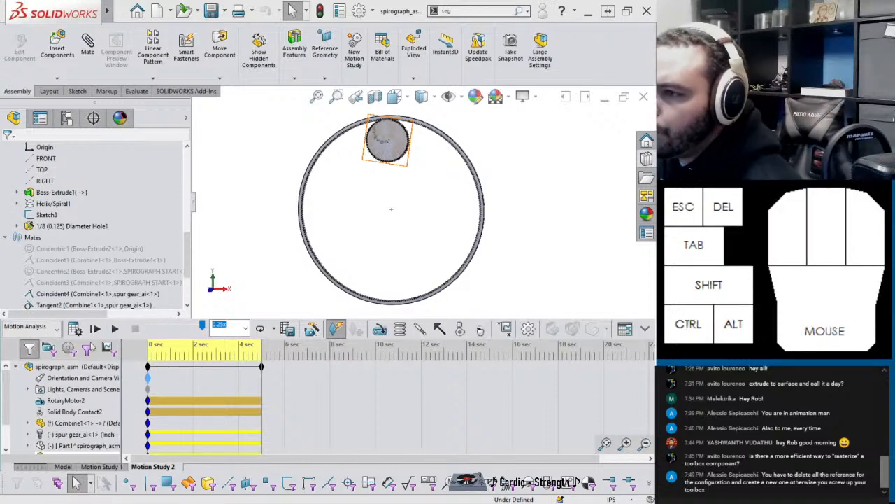
Step: In File Explorer, browse Program Files to SOLIDWORKS Corp 2020 > SOLIDWORKS and locate SldToolboxConfigure.exe
drag(382, 503, 398, 46)
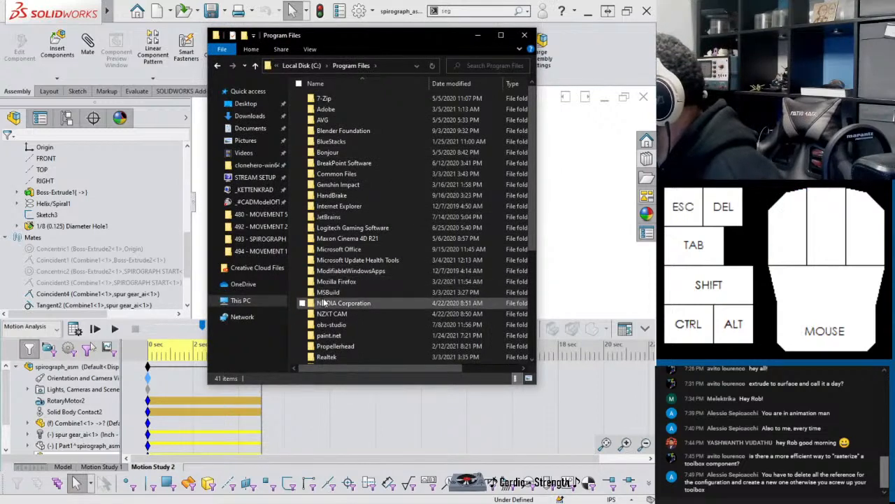
scroll(320, 303, down, 5)
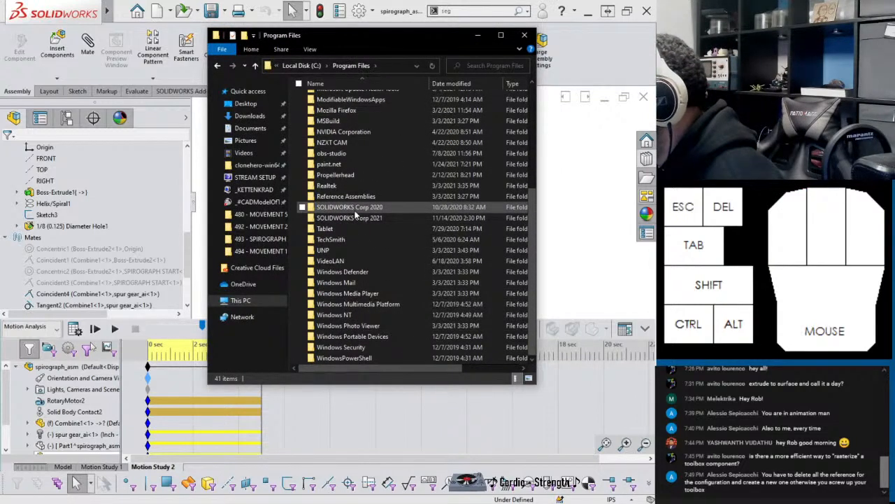
double_click(351, 210)
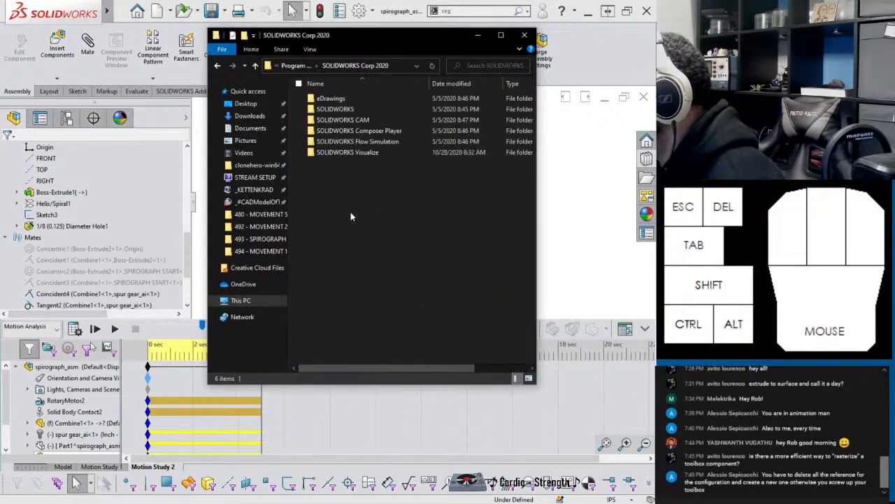
double_click(339, 109)
scroll(394, 244, down, 15)
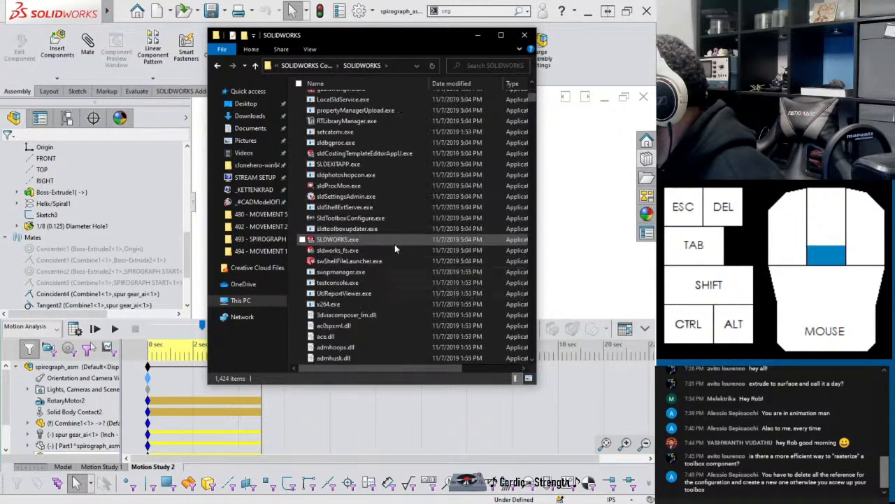
click(350, 196)
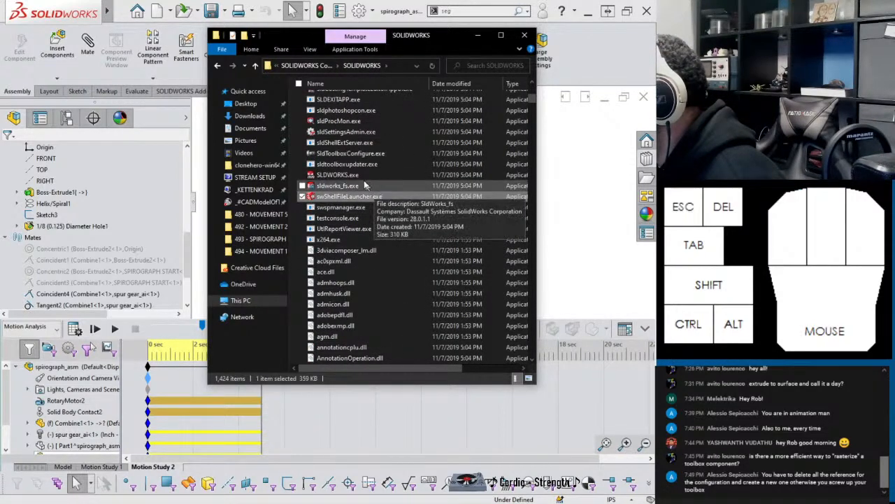
click(333, 155)
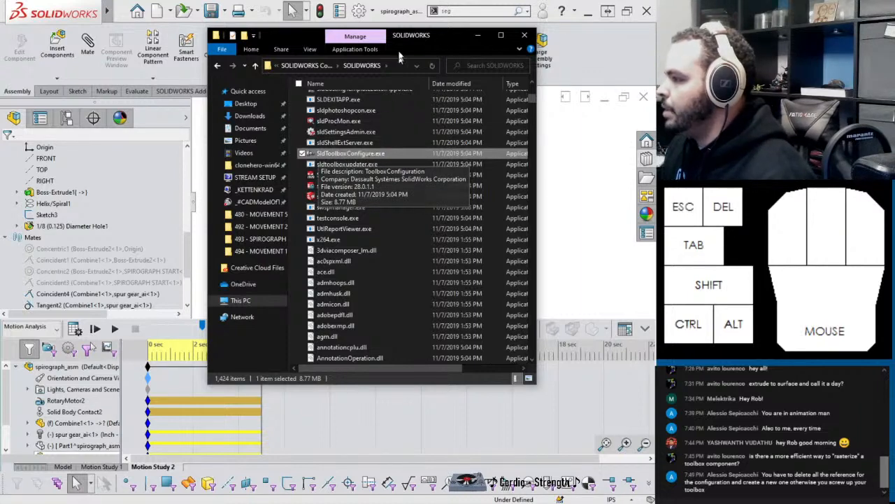
Step: Widen and reposition the folder window, run SldToolboxConfigure.exe to view Toolbox Setup, and close it
drag(537, 172, 652, 140)
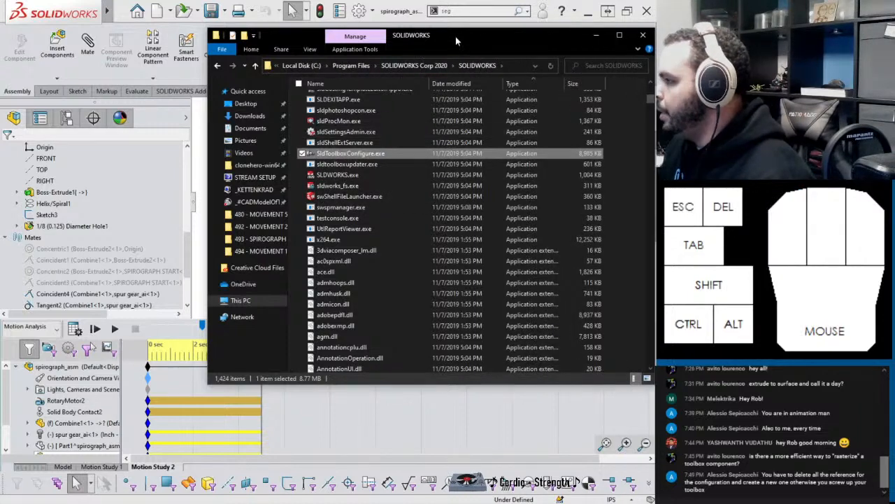
drag(441, 29, 357, 32)
drag(445, 31, 300, 42)
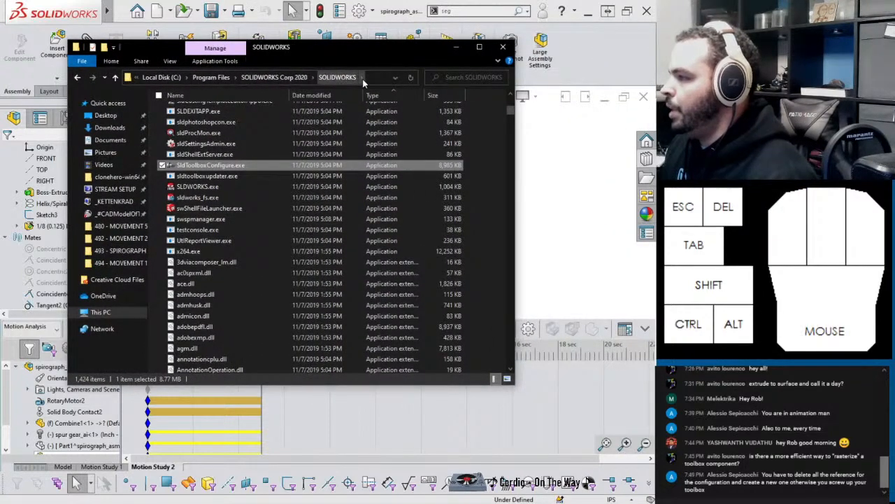
click(195, 168)
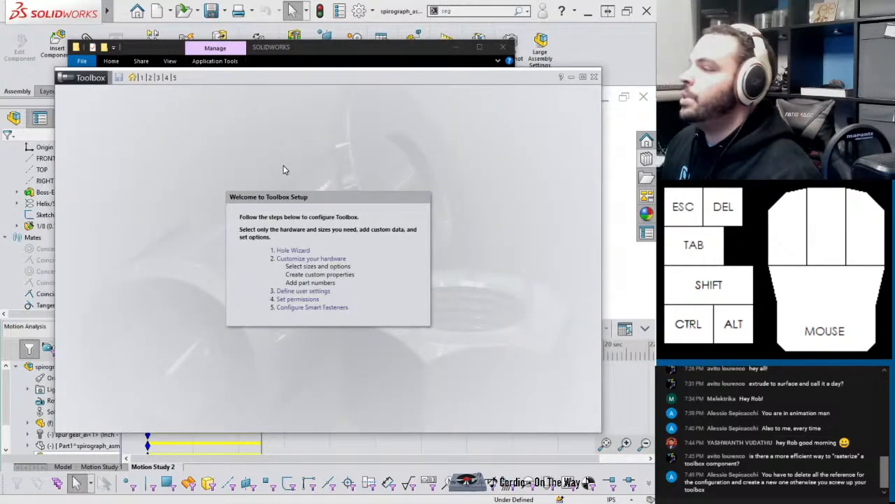
click(593, 77)
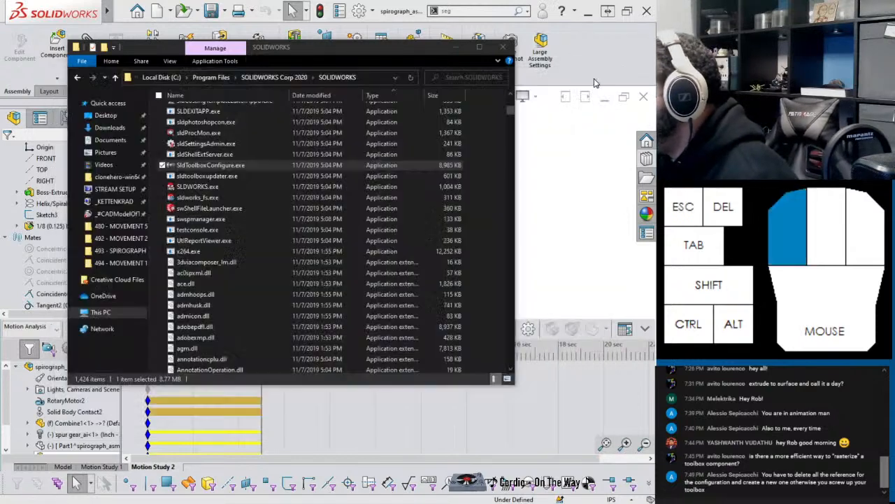
Step: Run sldtoolboxupdater.exe, inspect the Toolbox Updates window and its installation media location option, and close it
double_click(224, 176)
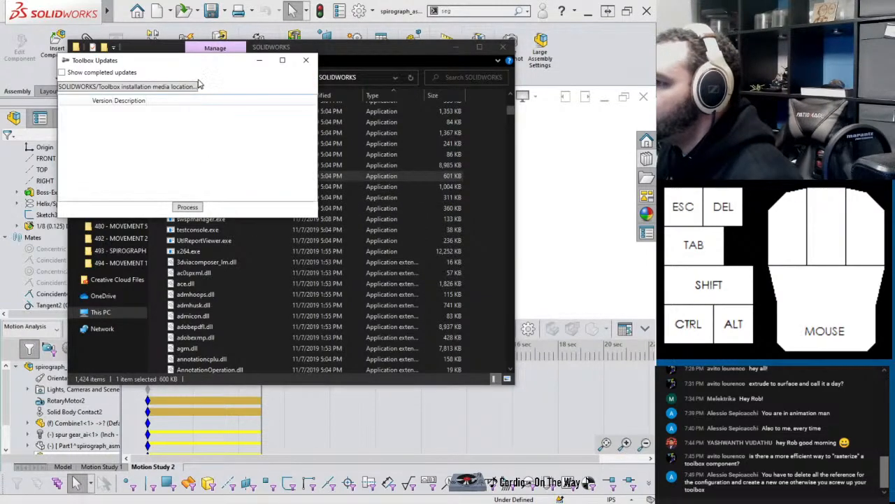
drag(195, 64, 418, 152)
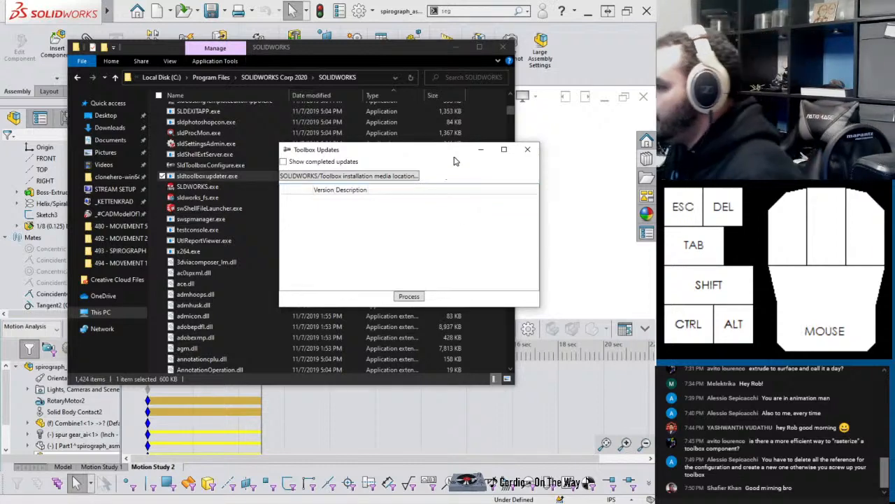
click(353, 176)
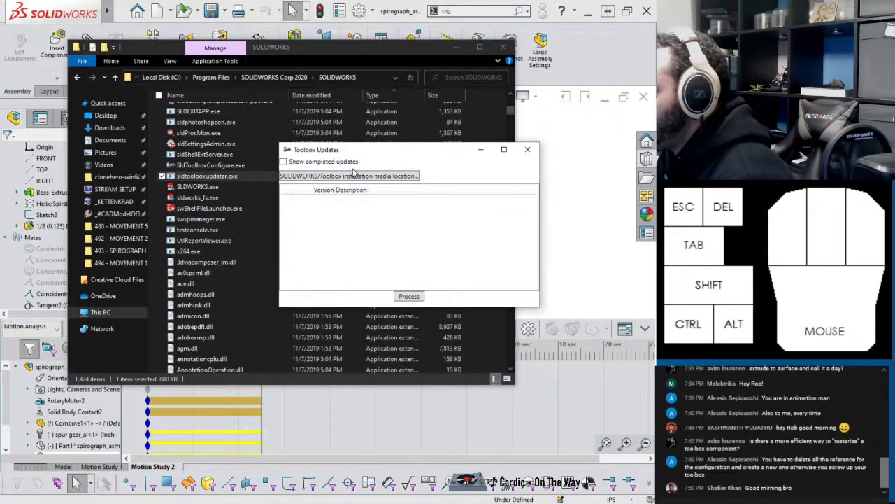
click(528, 149)
Step: Look through the remaining executables in the SOLIDWORKS installation folder and close File Explorer
scroll(343, 203, up, 2)
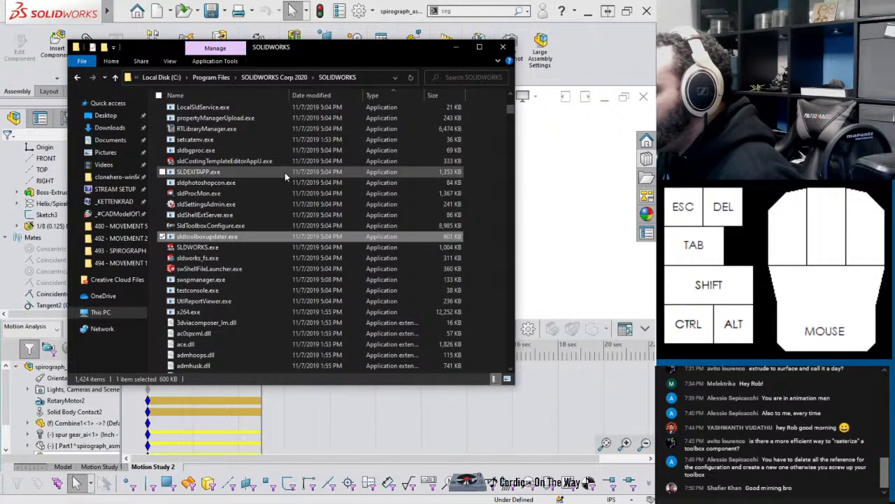
scroll(294, 188, down, 8)
scroll(313, 214, up, 5)
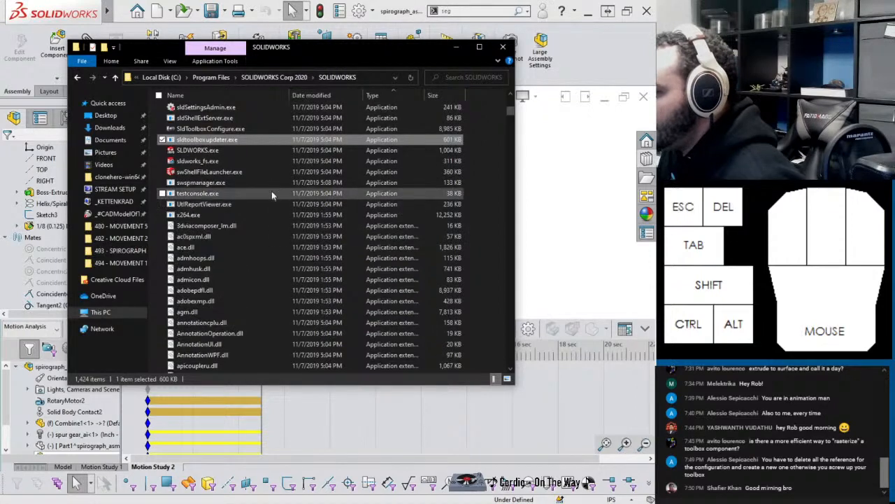
click(503, 46)
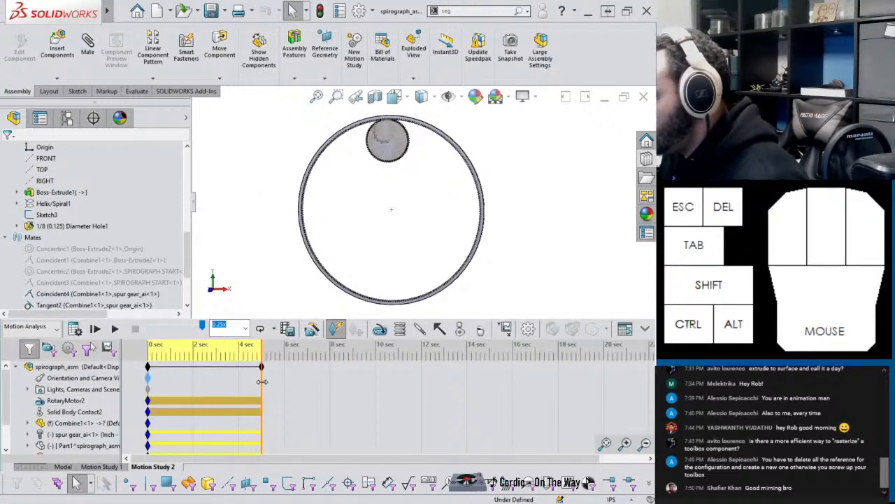
Step: Move the motion study time back to 0 seconds and hide the spur gear_ai component
drag(261, 381, 147, 376)
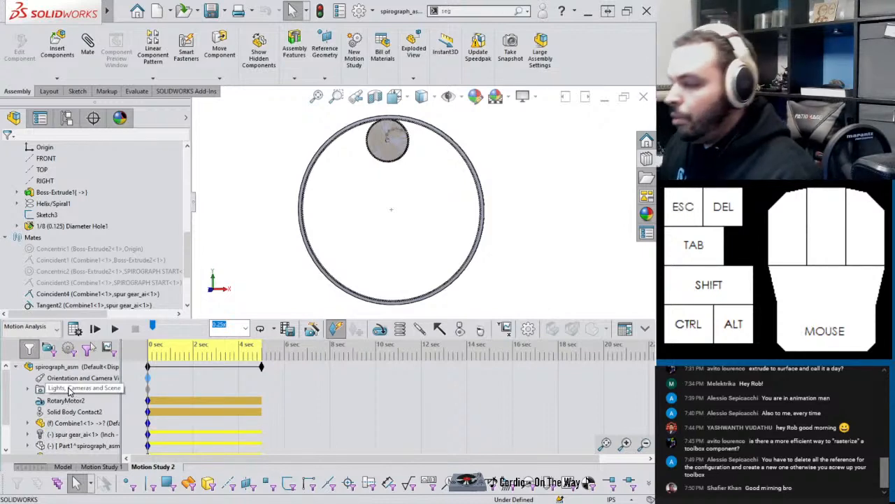
right_click(80, 439)
click(105, 215)
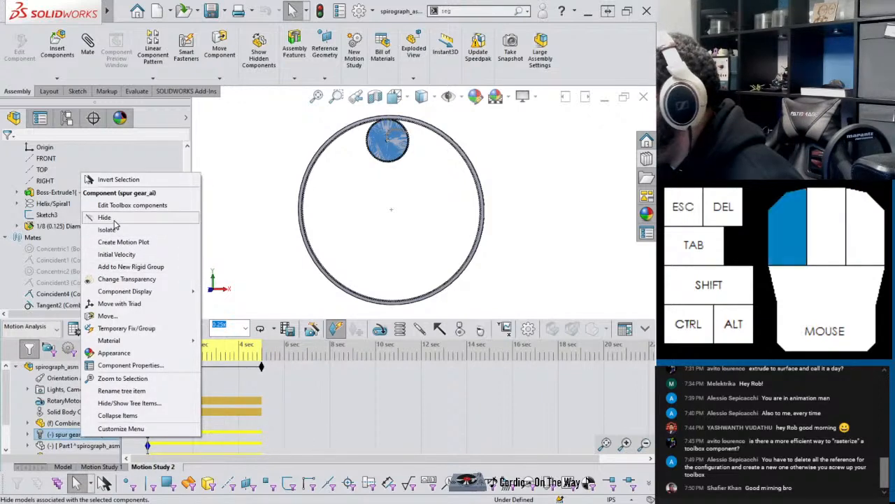
Step: Add a Displacement/Velocity/Acceleration Trace Path result for the sketch point of the outermost pen hole, clearing the preselected gear face
click(508, 328)
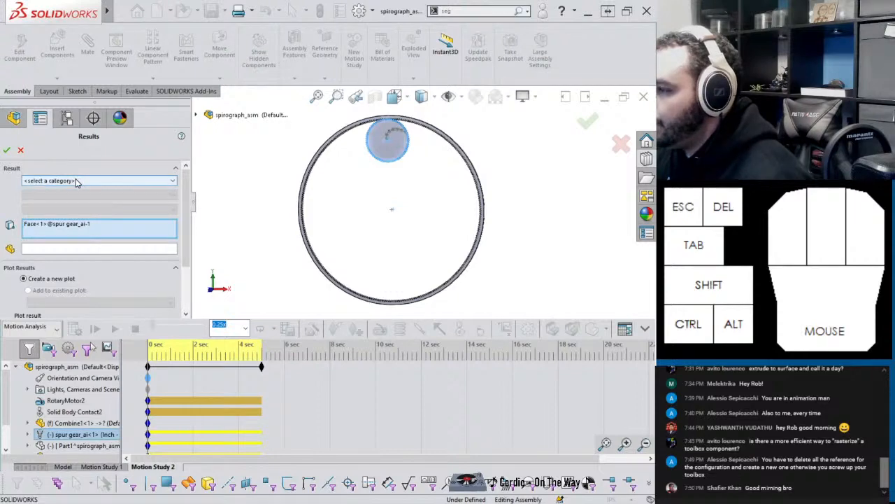
right_click(80, 225)
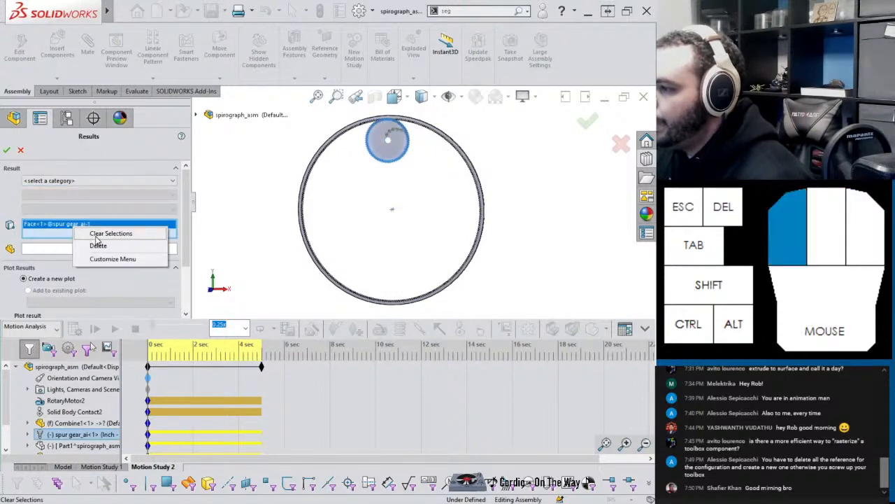
click(88, 235)
click(87, 182)
click(69, 197)
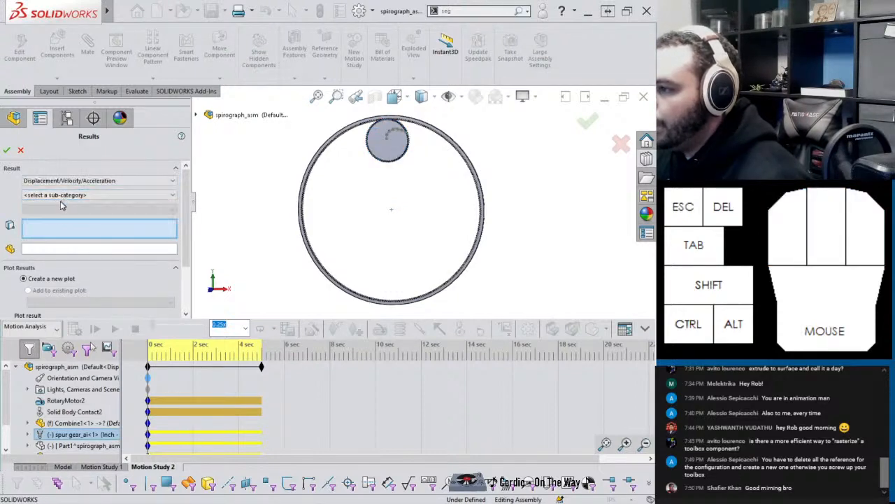
click(98, 194)
click(60, 213)
scroll(426, 154, down, 5)
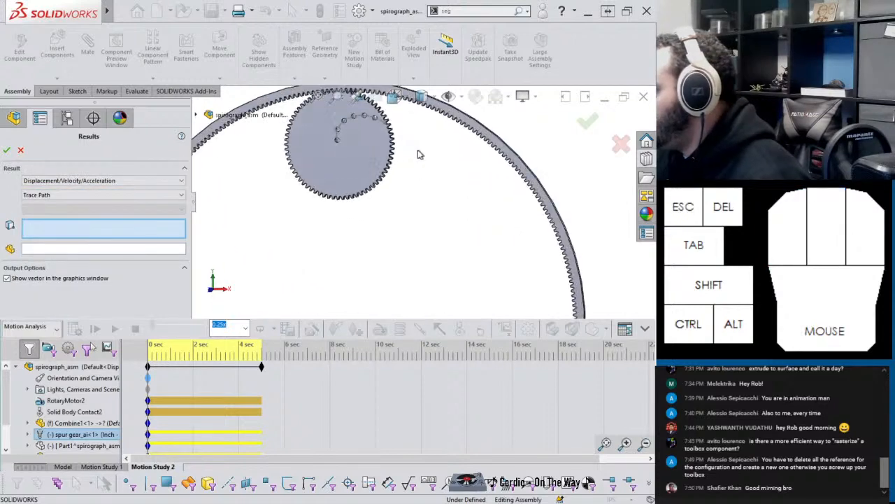
click(366, 121)
scroll(403, 203, up, 8)
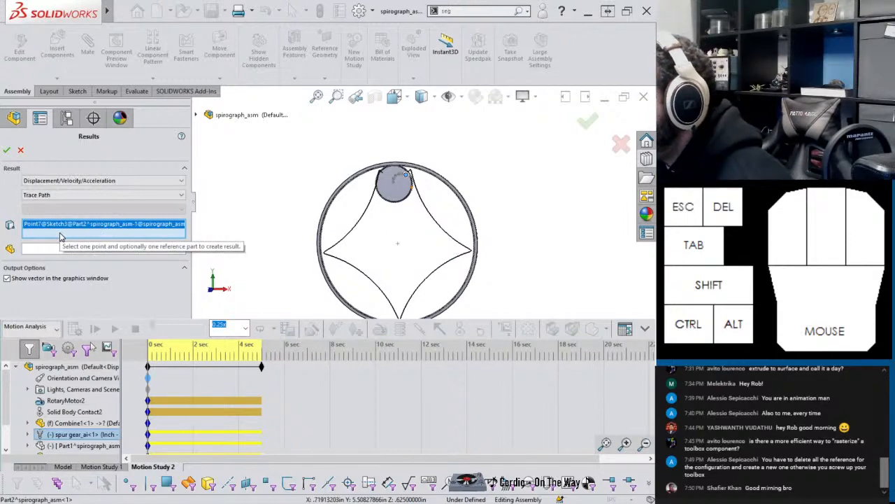
click(7, 151)
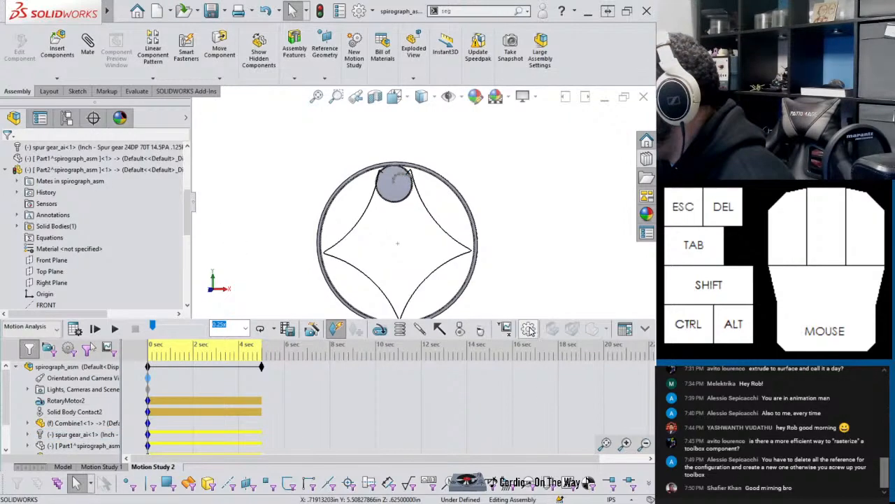
Step: Add a Trace Path result for the sketch point of the second pen hole from the outer end of the spiral
click(511, 331)
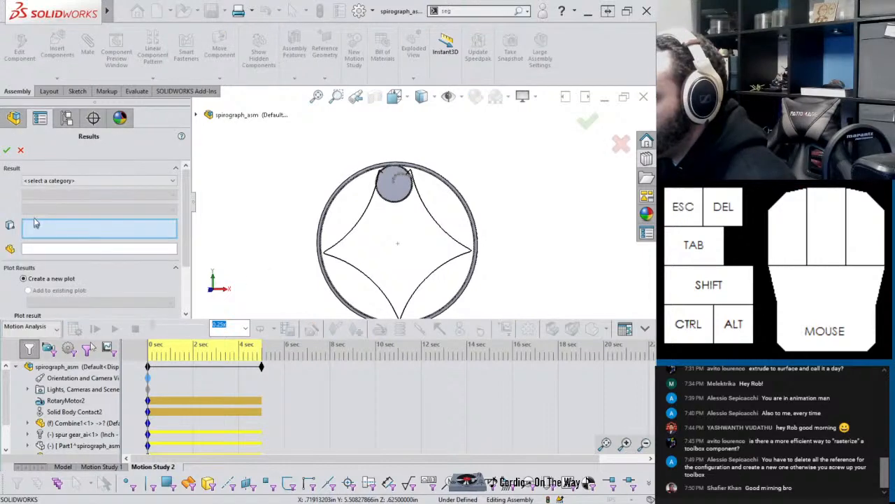
click(98, 180)
click(49, 196)
click(98, 195)
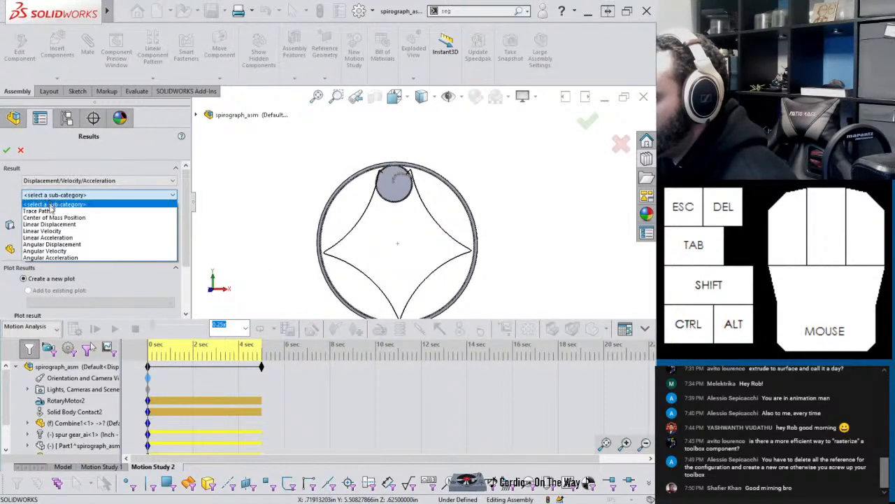
click(42, 203)
scroll(403, 188, down, 3)
scroll(401, 186, down, 2)
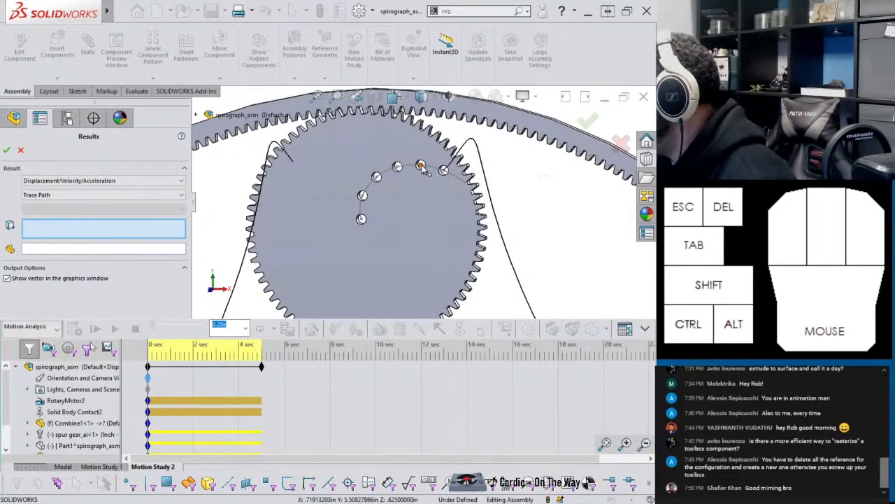
click(428, 175)
scroll(294, 228, up, 2)
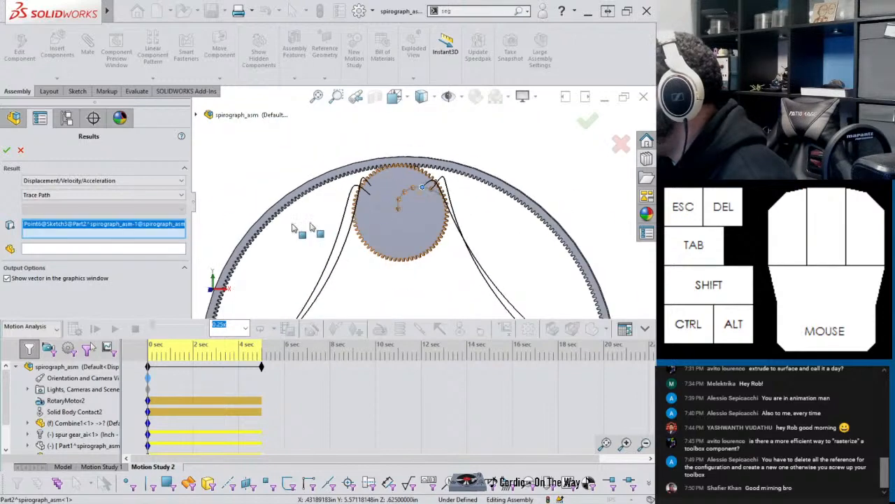
click(6, 151)
Step: Add a Trace Path result for the sketch point of the third pen hole from the spiral's outer end
click(505, 329)
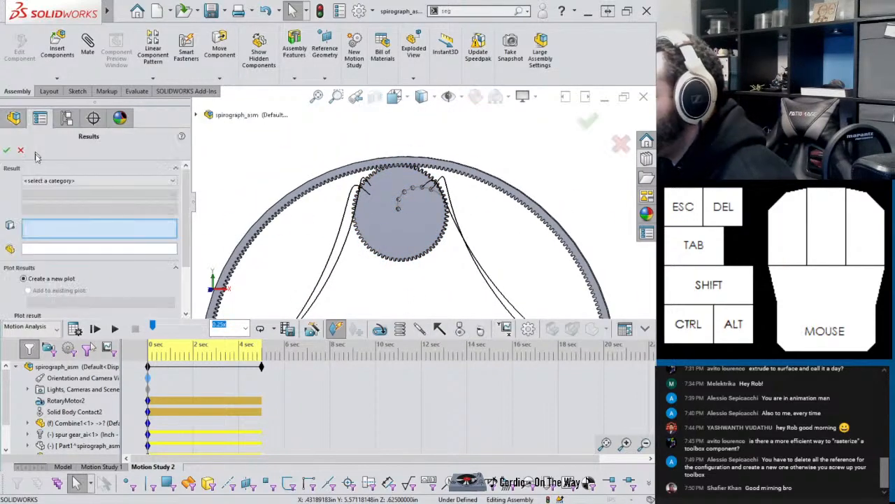
click(42, 181)
click(43, 199)
click(44, 195)
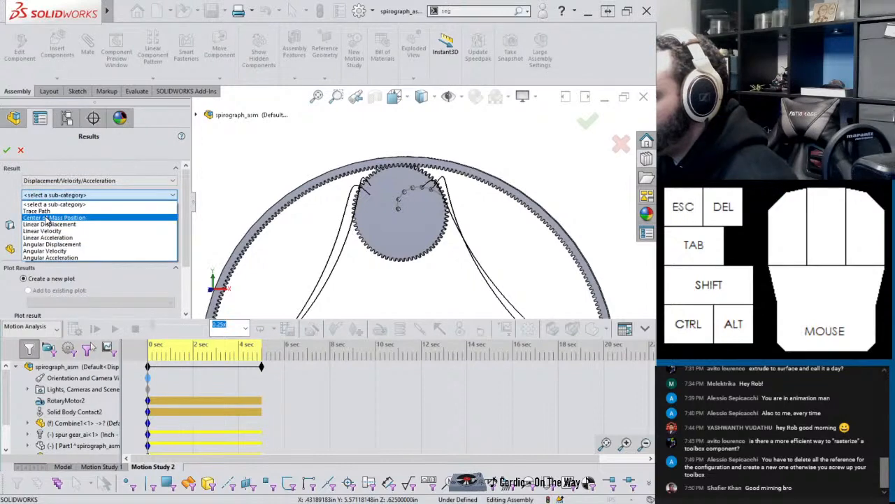
click(45, 210)
click(48, 229)
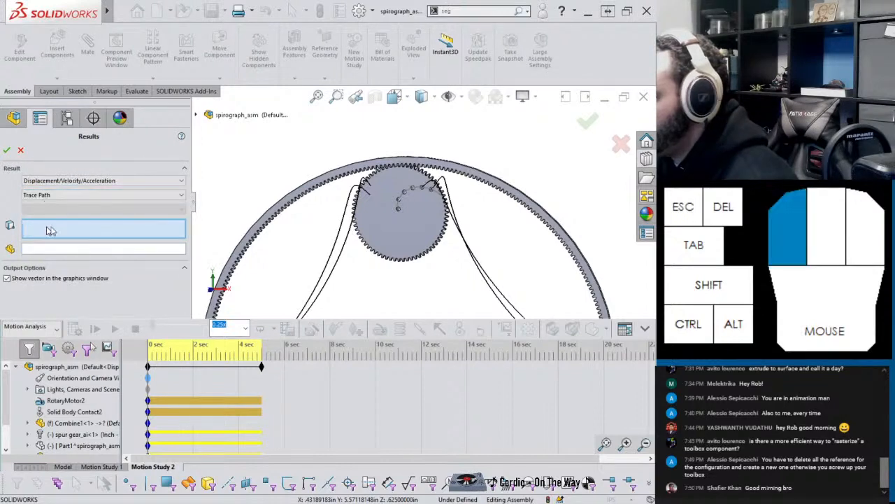
click(396, 201)
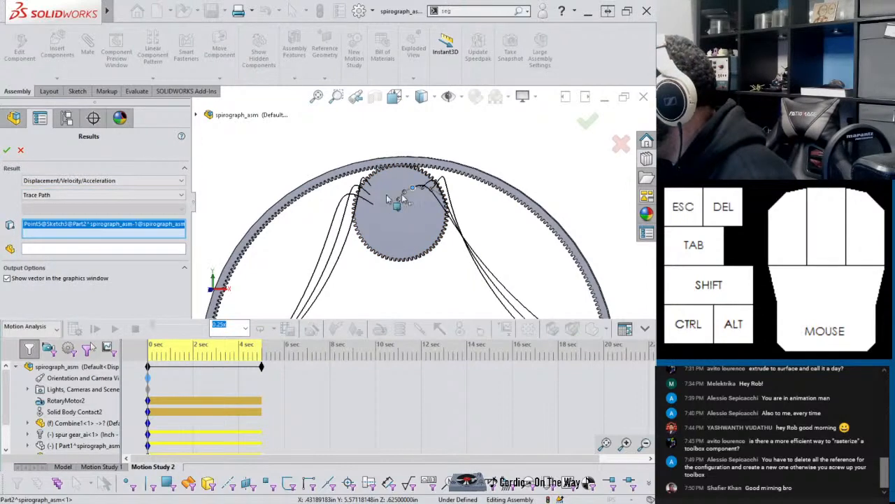
click(7, 150)
Step: Add a Trace Path result for the sketch point of the fourth pen hole from the spiral's outer end
click(505, 329)
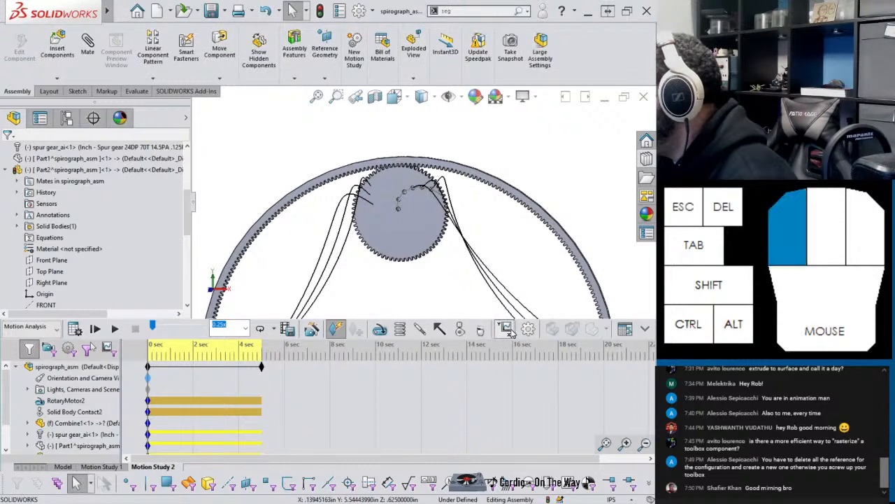
click(50, 180)
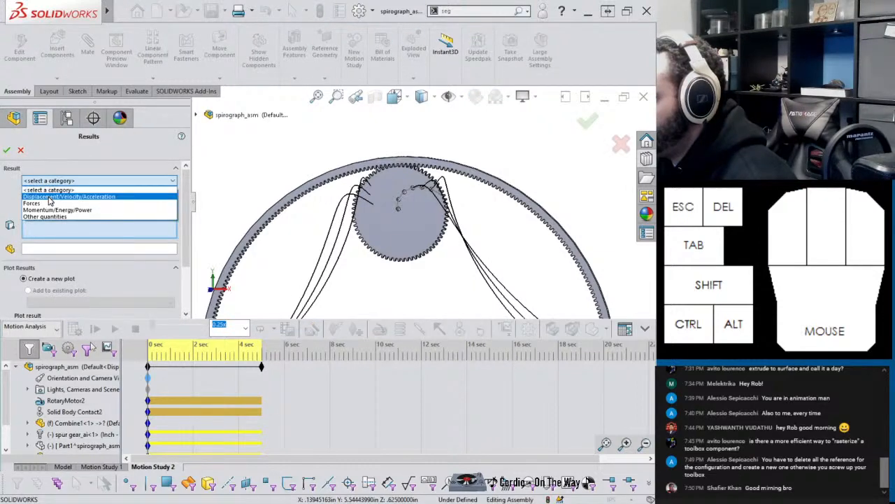
click(49, 197)
click(50, 194)
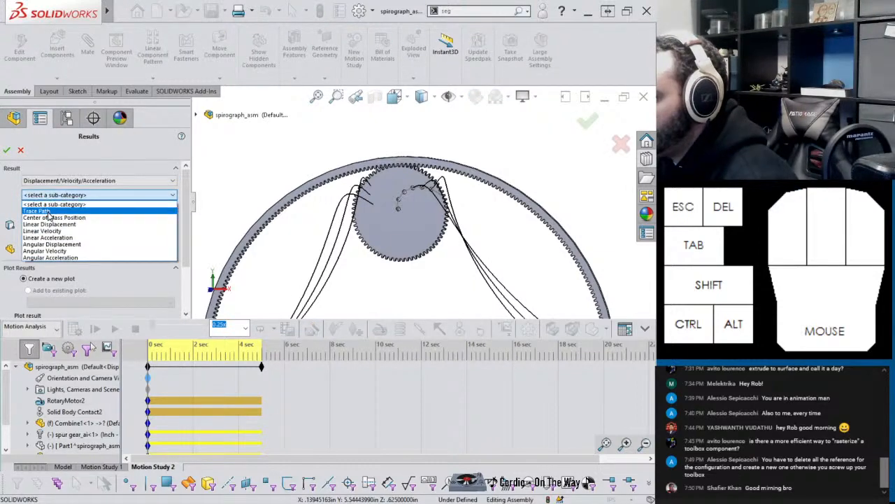
click(49, 212)
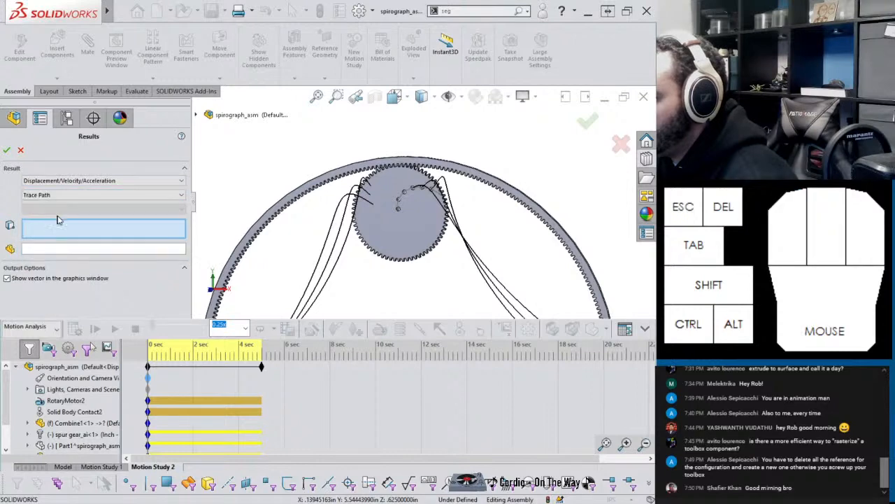
click(403, 200)
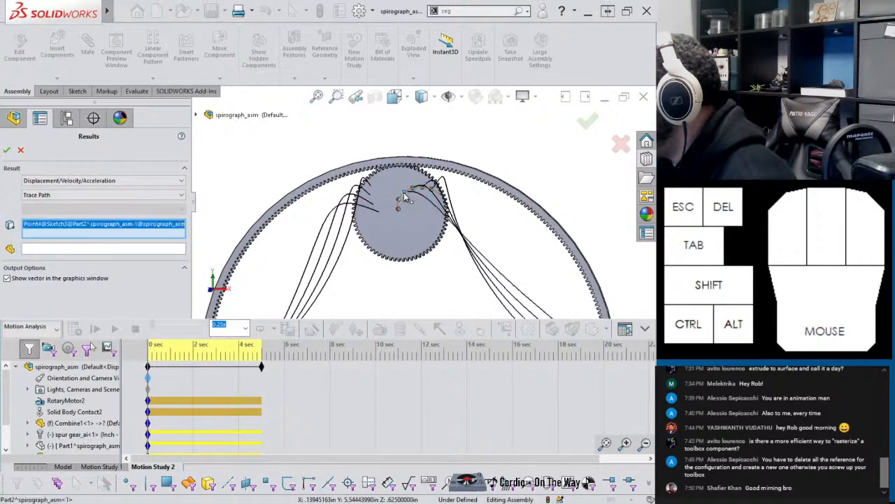
click(7, 150)
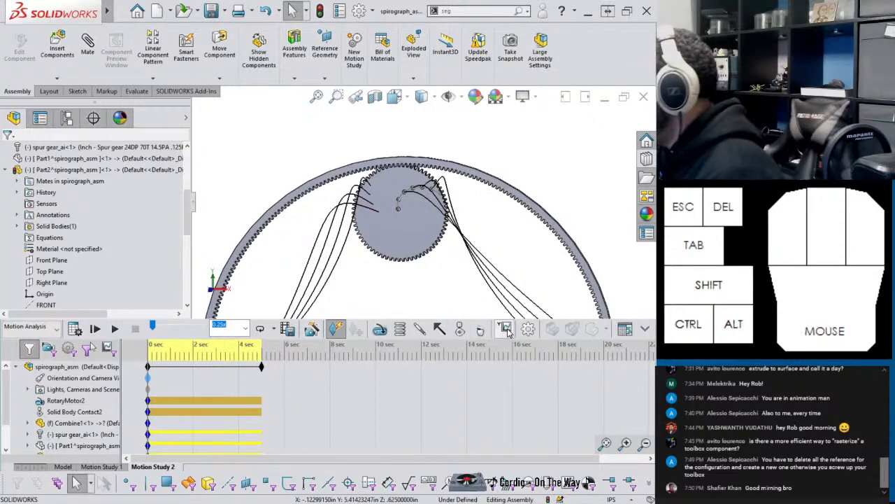
Step: Add a Trace Path result for the sketch point of the pen hole next to the innermost one
click(50, 181)
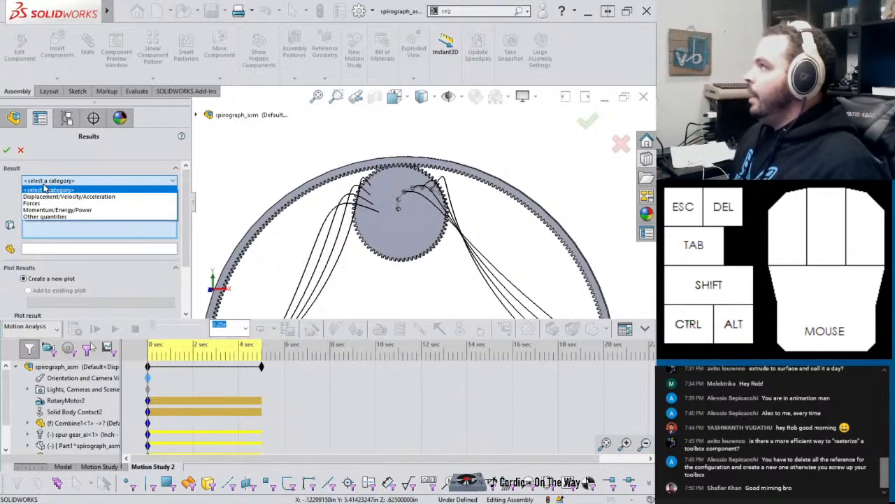
click(49, 197)
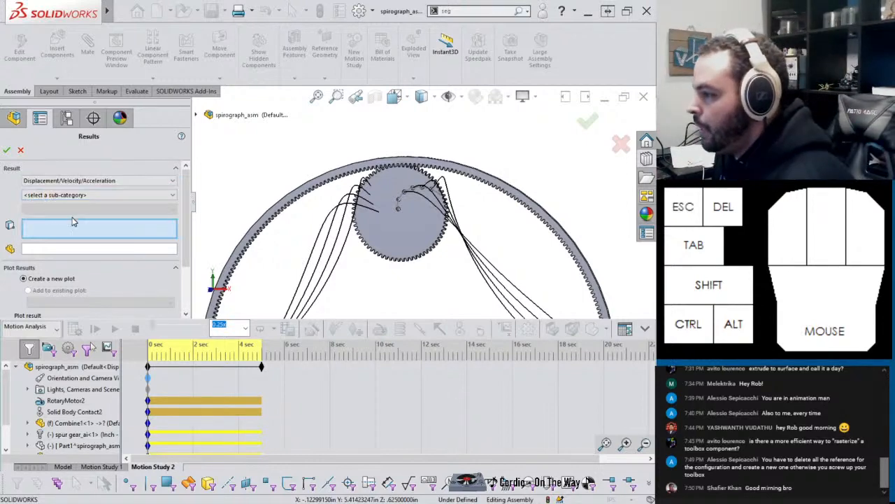
click(79, 195)
click(79, 206)
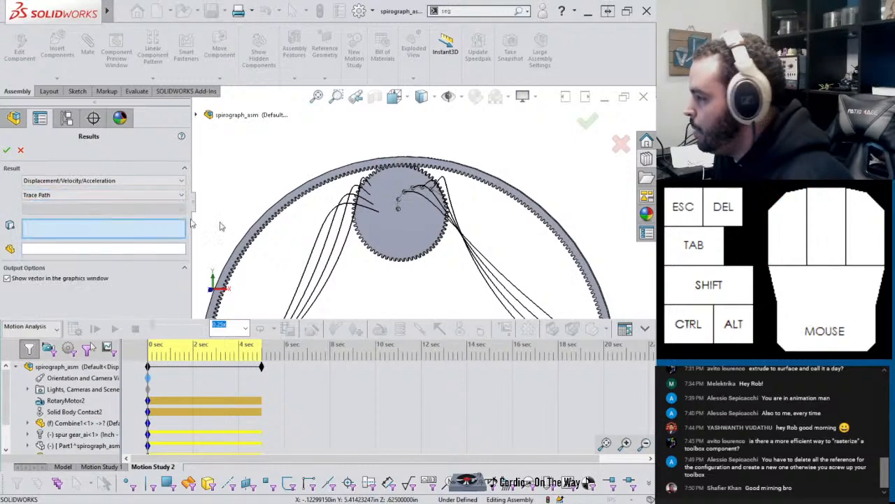
click(399, 202)
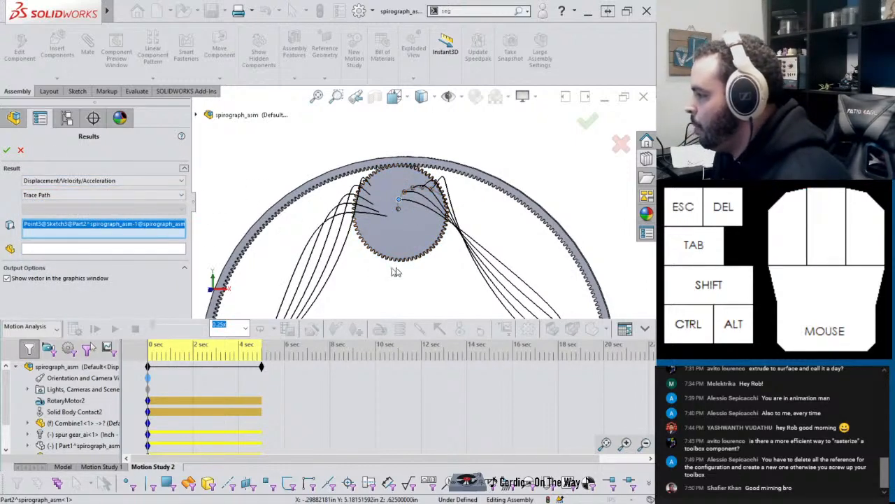
click(6, 150)
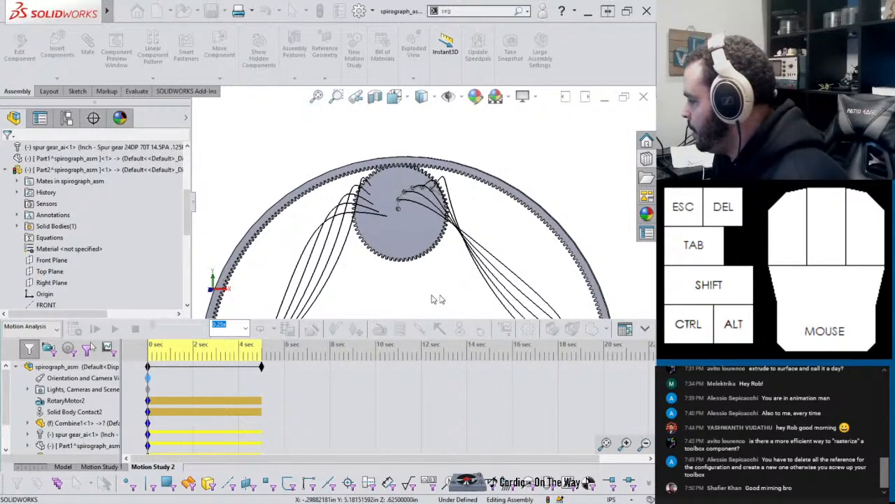
click(529, 328)
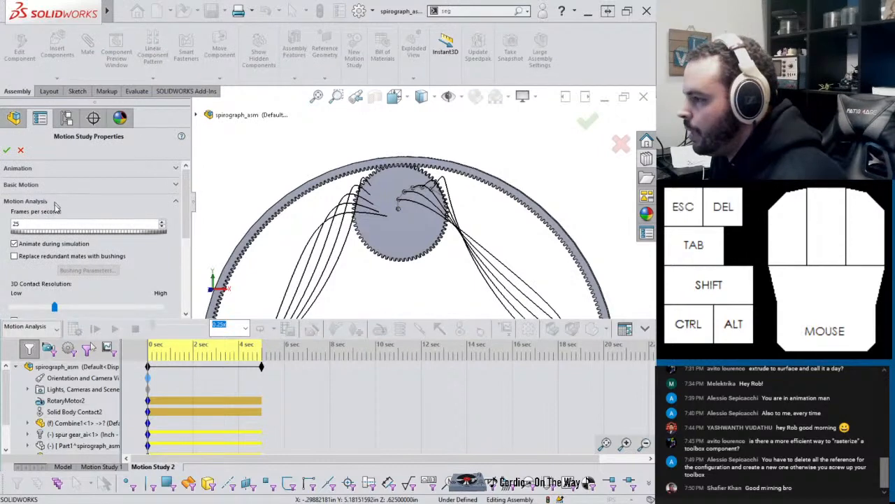
click(19, 151)
Step: Add a Displacement/Velocity/Acceleration Trace Path result for the sketch point of the innermost pen hole
click(504, 328)
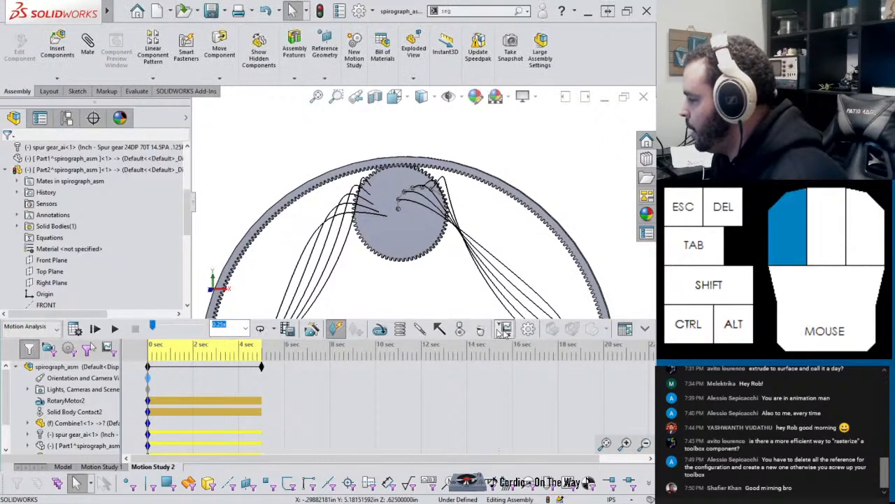
click(35, 183)
click(43, 202)
click(42, 194)
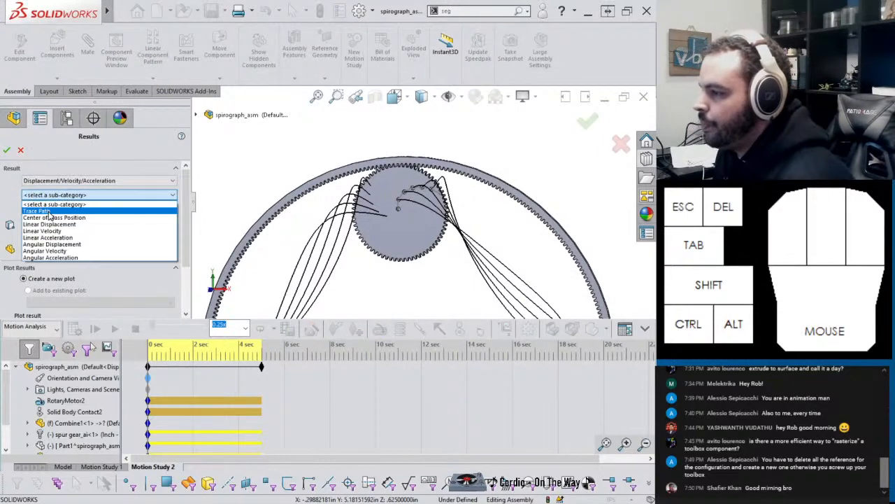
click(42, 211)
click(399, 209)
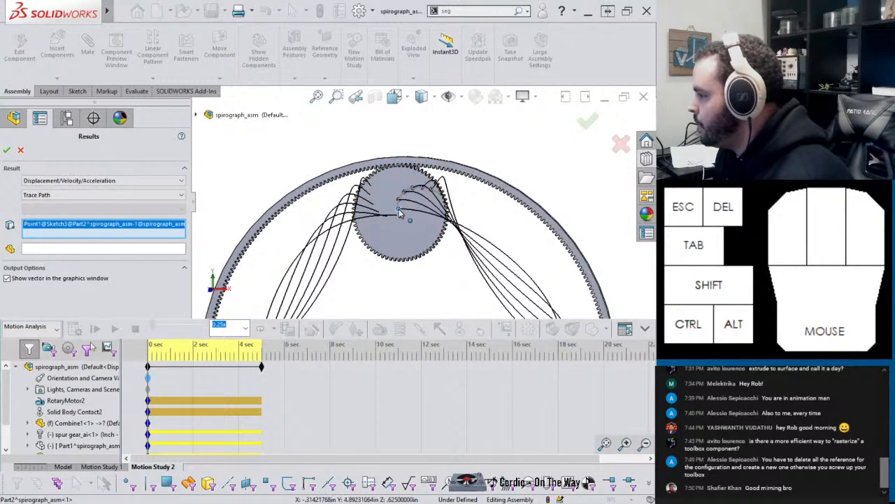
scroll(439, 266, up, 3)
scroll(438, 263, down, 7)
scroll(425, 250, up, 2)
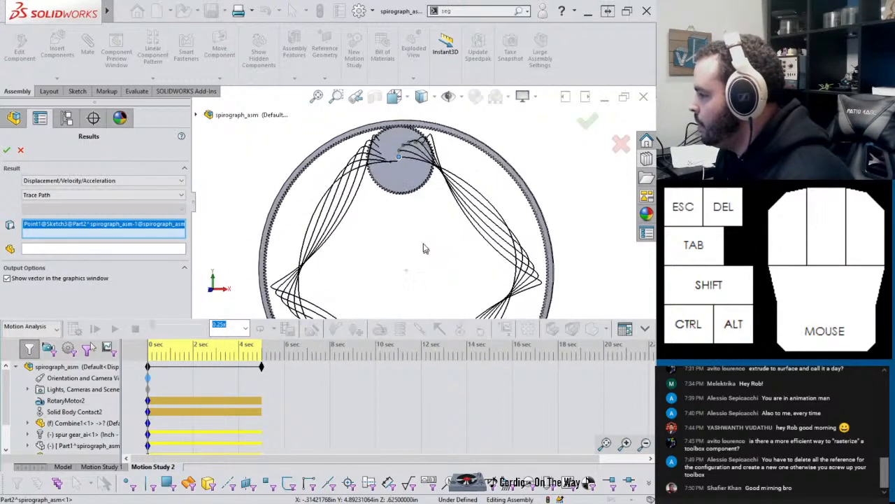
click(6, 150)
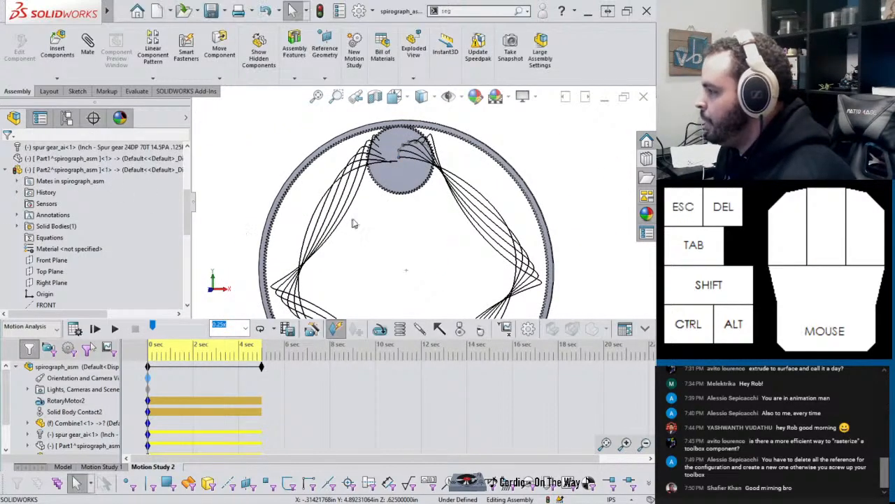
Step: Collapse the feature tree, center the whole ring in view, and replace the Orientation and Camera Views key at 0 seconds
scroll(404, 247, up, 1)
scroll(403, 247, down, 1)
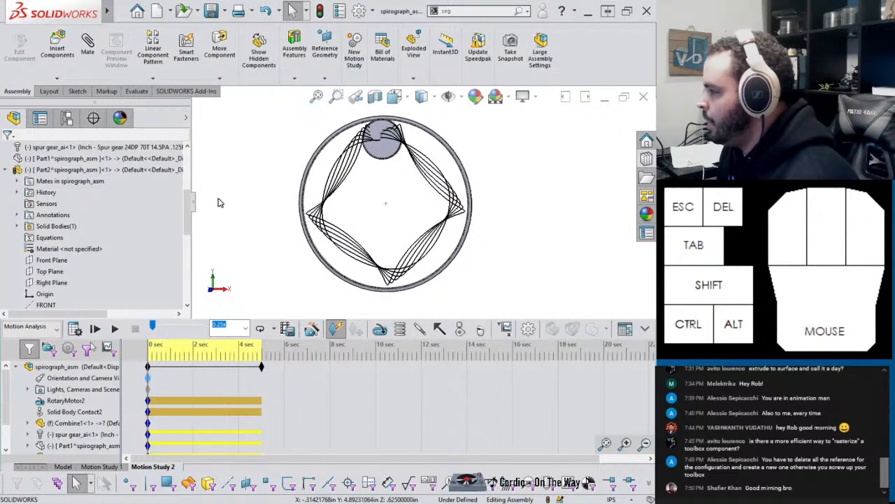
click(196, 203)
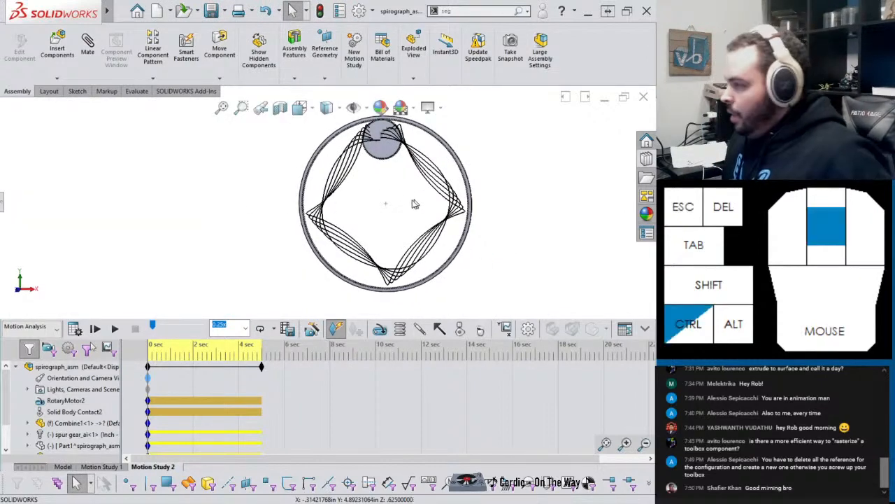
ctrl+middle_drag(415, 203, 360, 210)
right_click(148, 378)
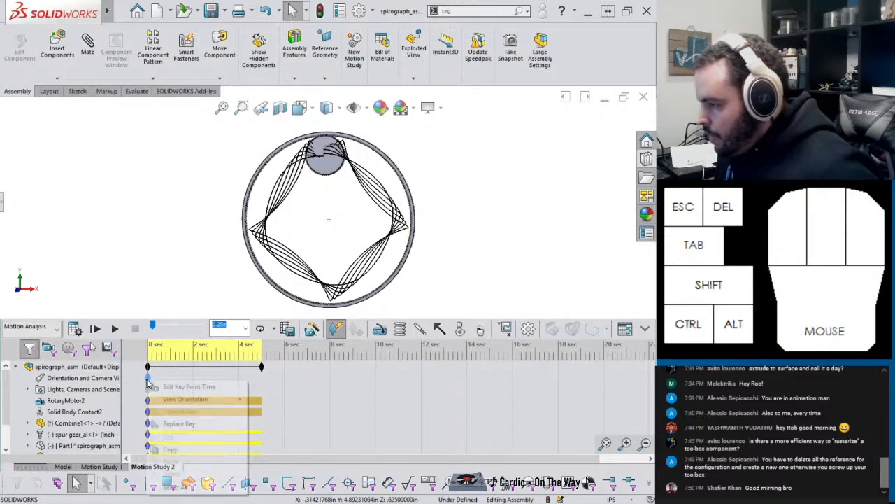
click(171, 423)
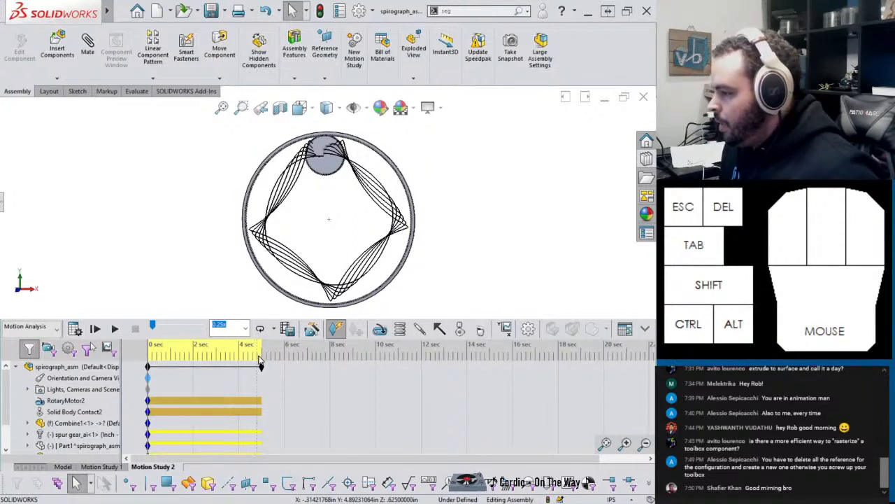
Step: Extend the motion study's duration to 30 seconds and calculate it
click(644, 444)
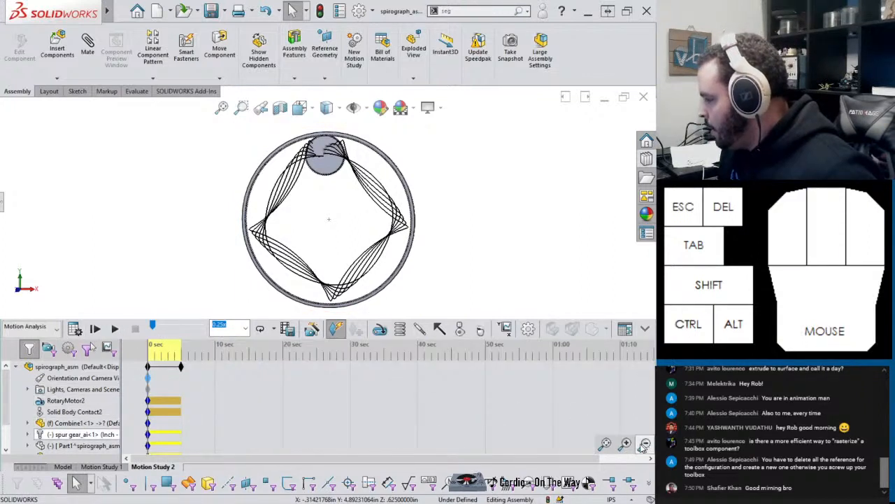
drag(181, 367, 351, 367)
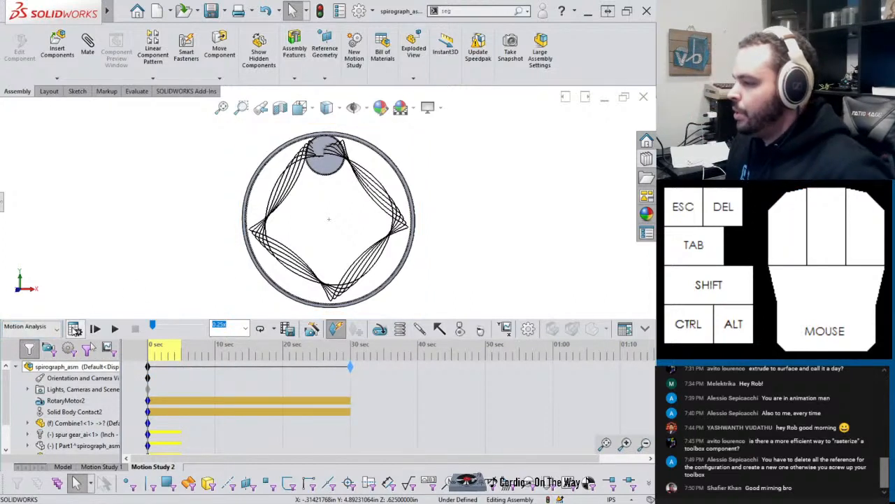
click(75, 330)
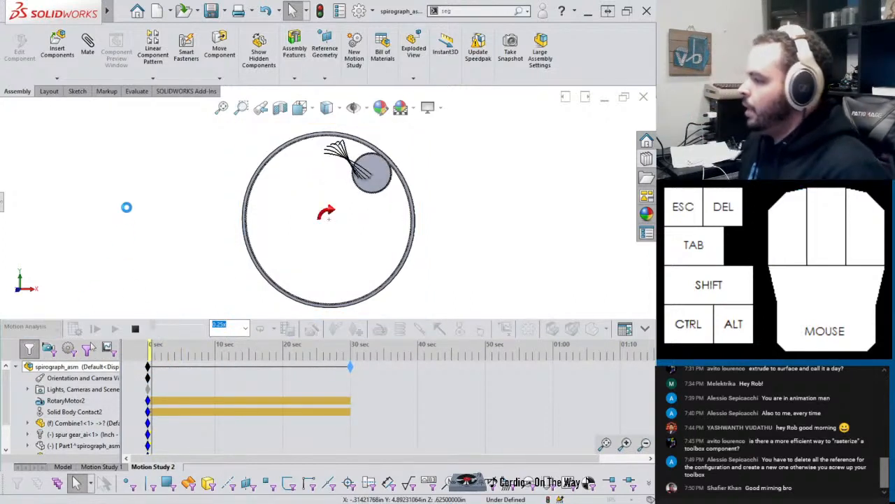
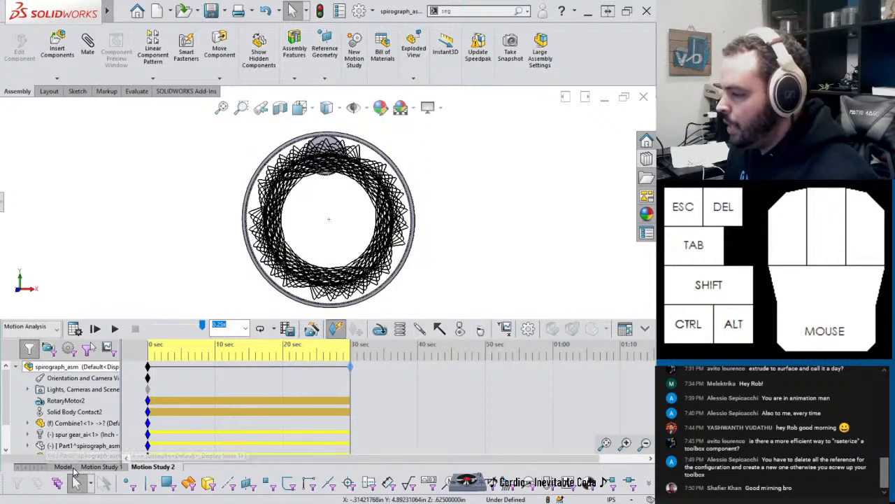
Step: Return to the assembly model, leaving Motion Study 1's starting positions unchanged, and show the feature tree with all items collapsed
click(75, 469)
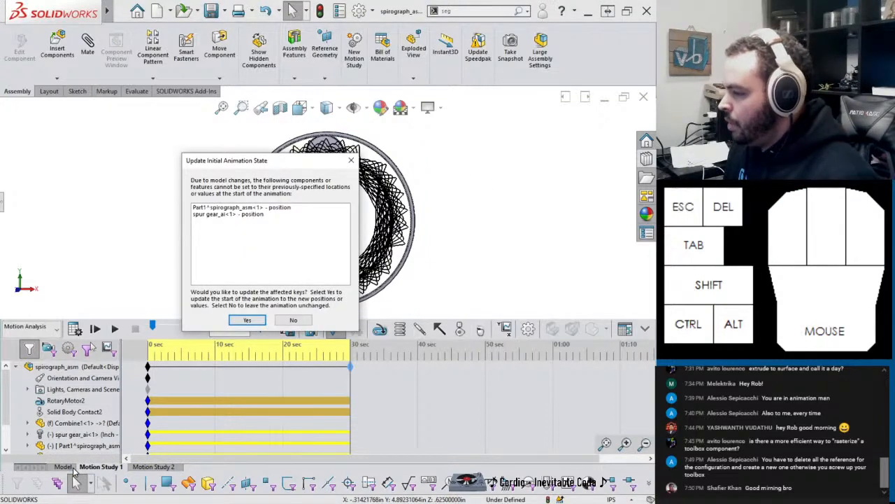
click(293, 320)
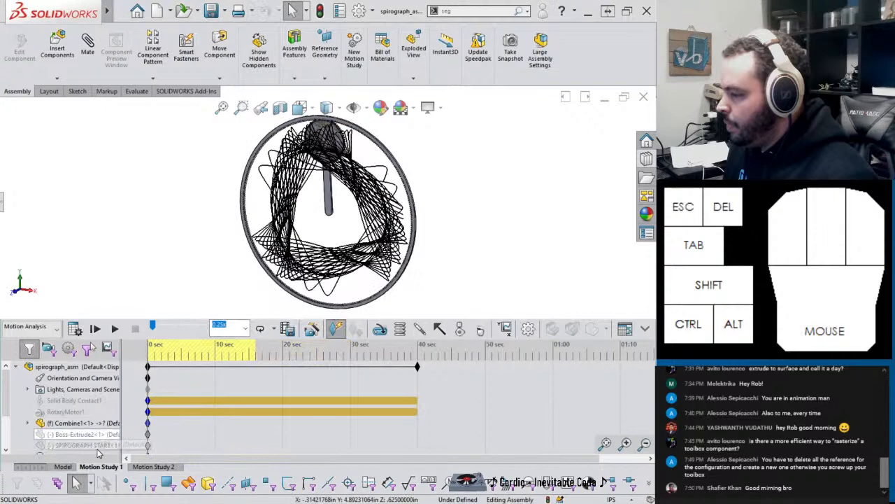
click(62, 466)
click(2, 278)
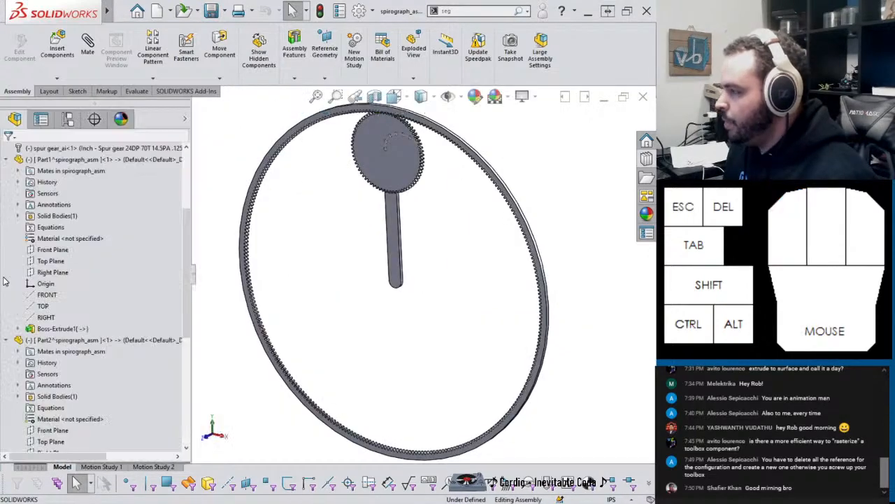
right_click(372, 151)
click(357, 173)
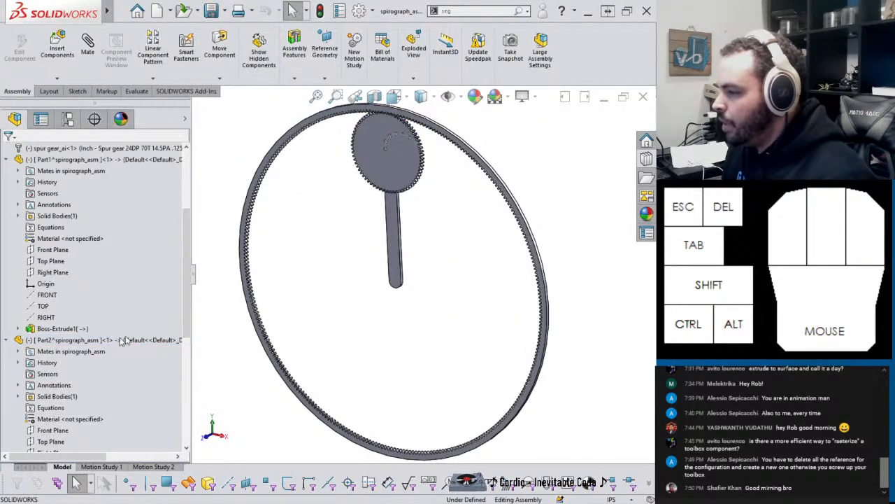
scroll(84, 345, down, 5)
click(74, 173)
key(shift+c)
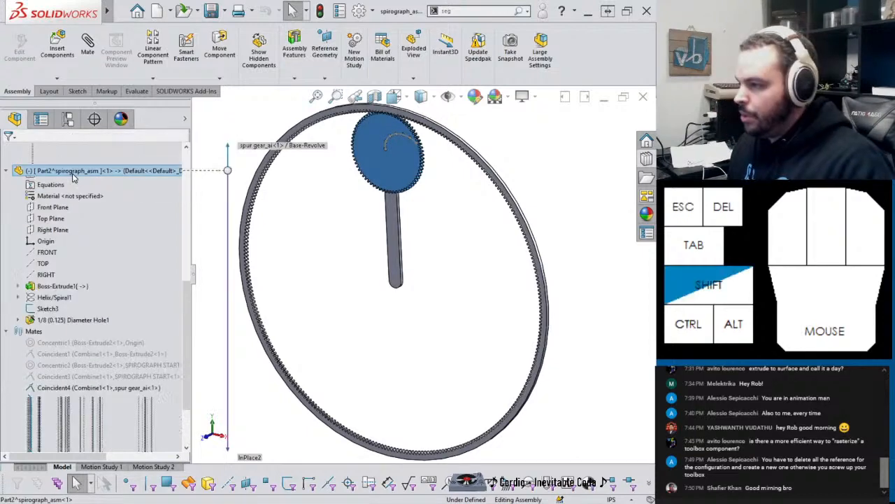
Step: Edit the Toolbox spur gear component and set its number of teeth to 100
right_click(38, 291)
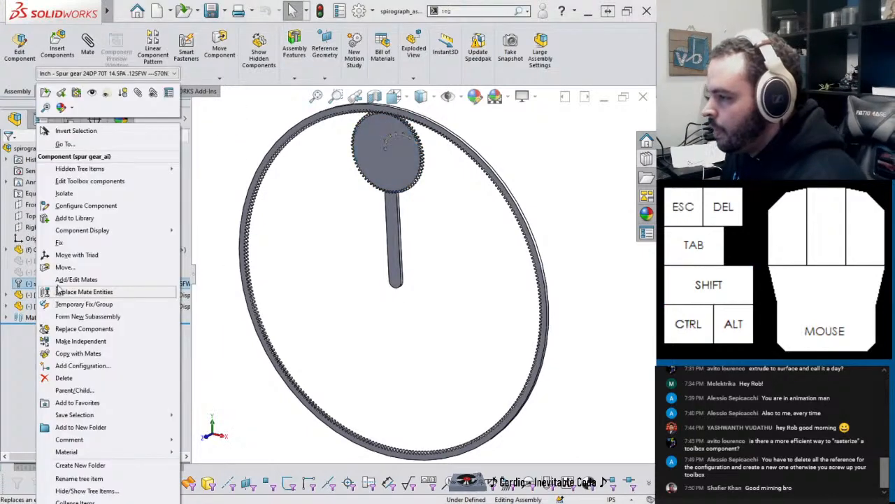
click(75, 185)
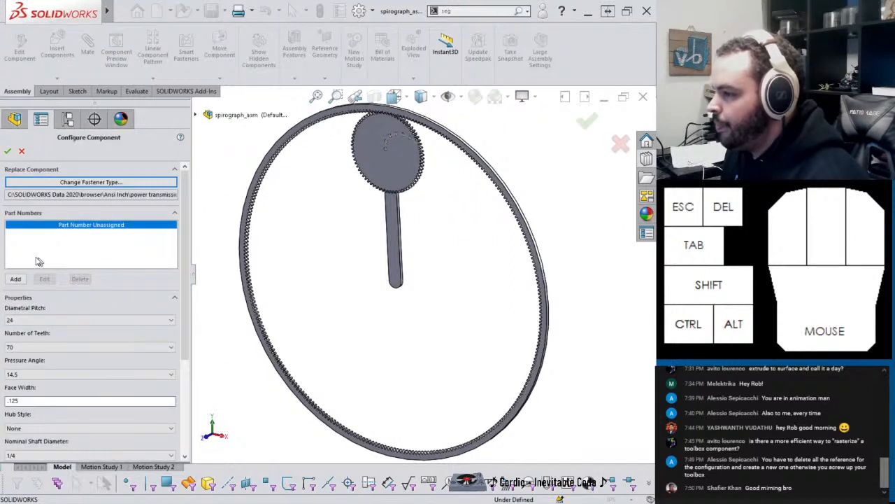
click(44, 348)
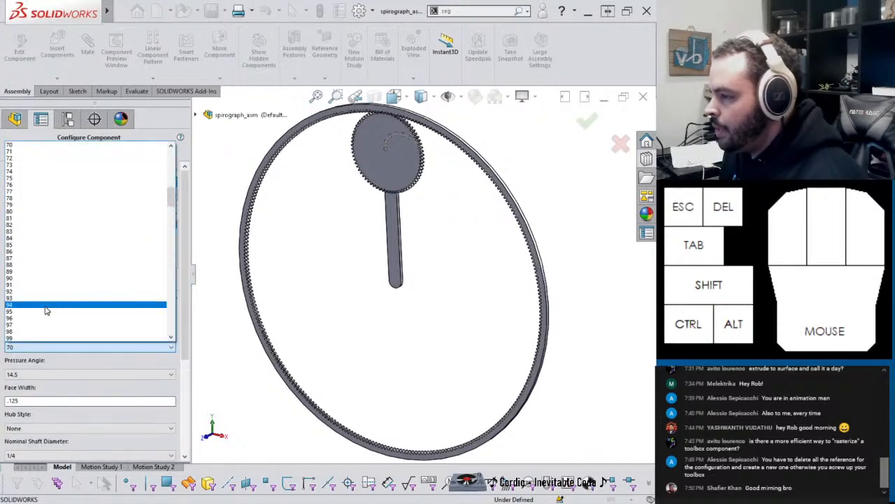
scroll(46, 309, down, 3)
click(37, 321)
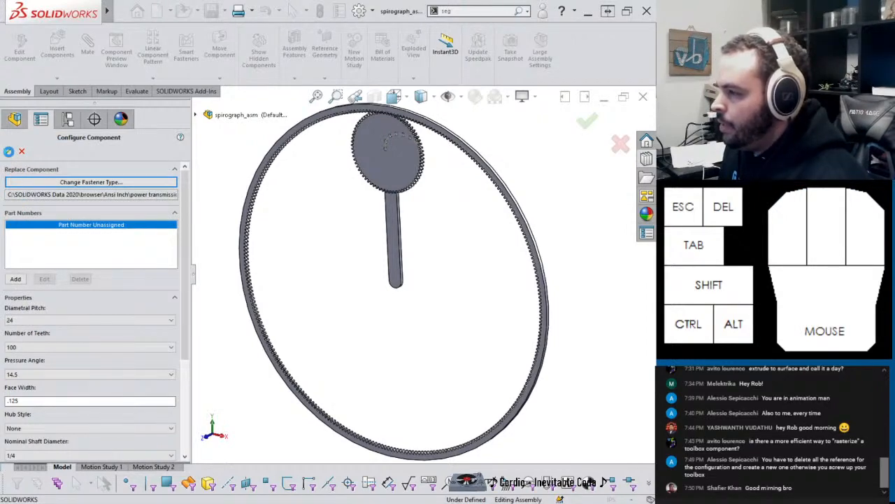
click(8, 152)
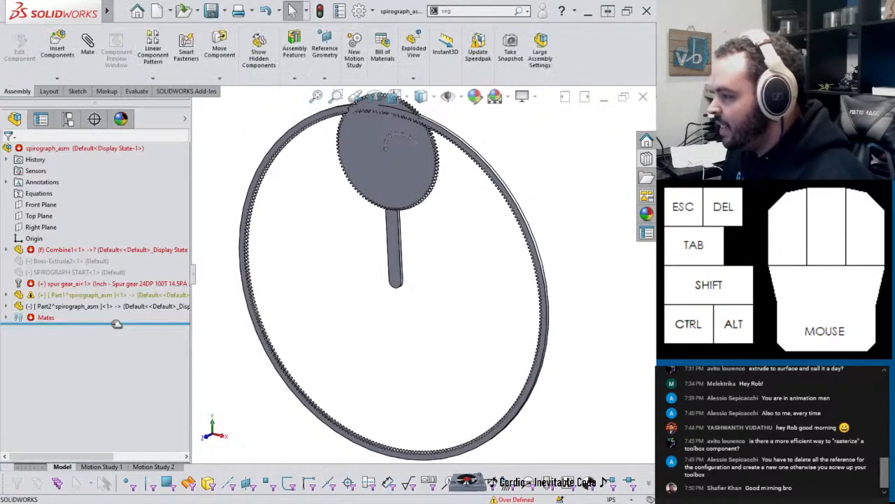
Step: Suppress and then unsuppress the Concentric4 mate between the link arm and the origin to re-solve the assembly
click(5, 318)
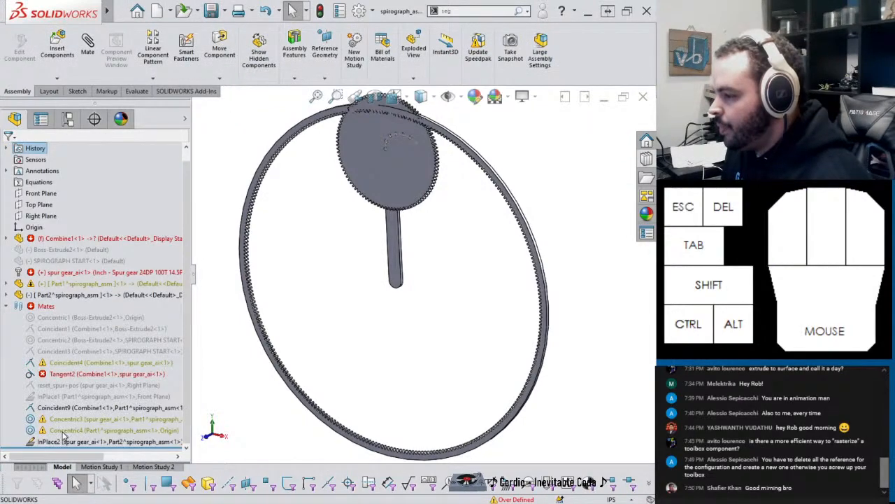
click(63, 432)
click(87, 402)
click(70, 430)
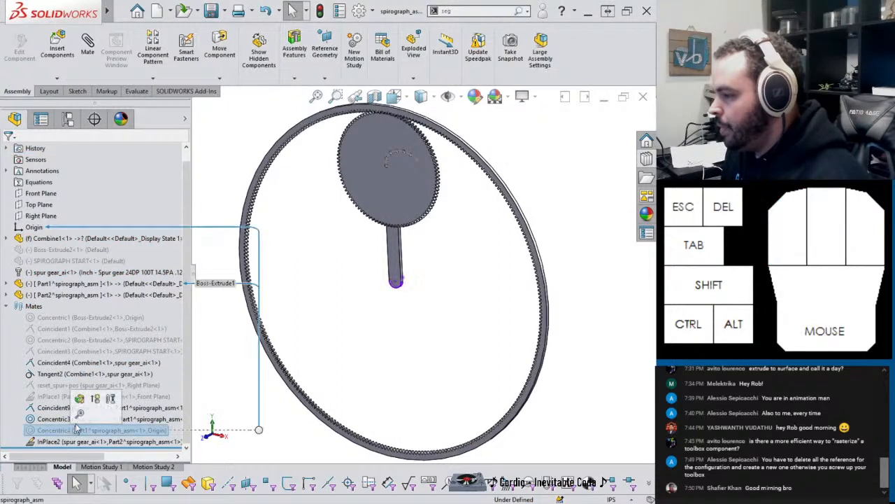
click(95, 400)
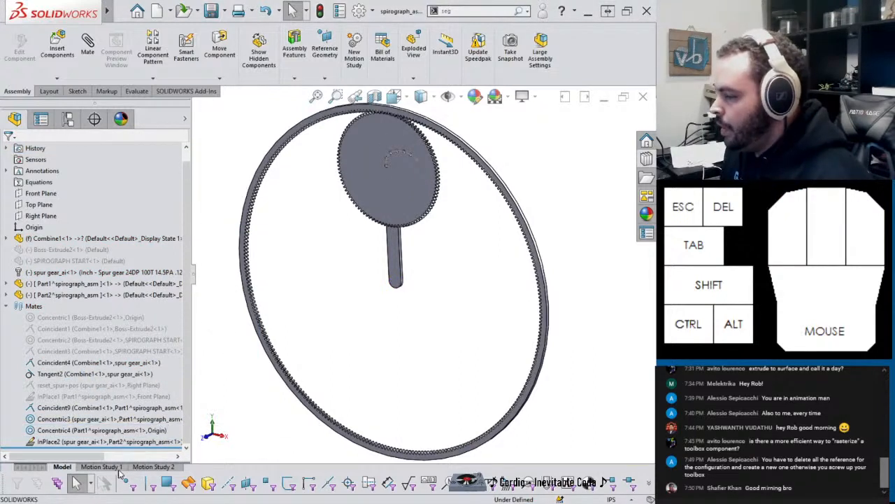
Step: Update Motion Study 2's starting positions to the new gear, recalculate the study, and stop the calculation before 30 seconds
click(159, 465)
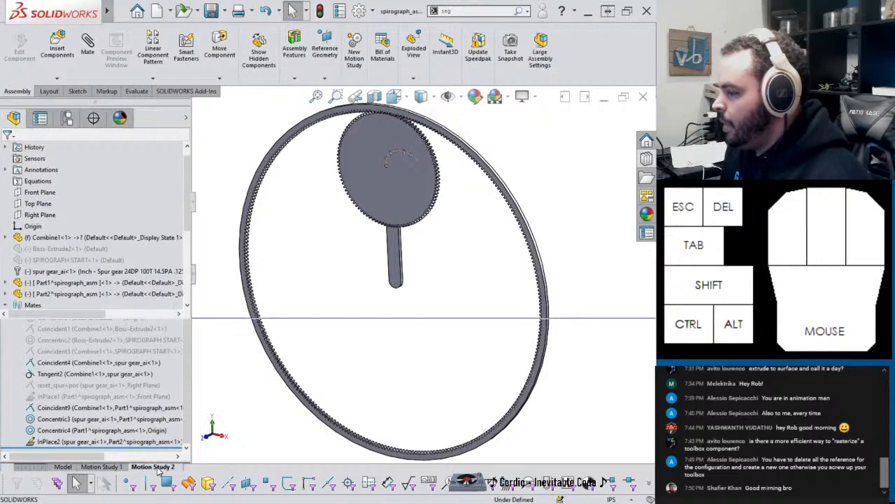
click(254, 321)
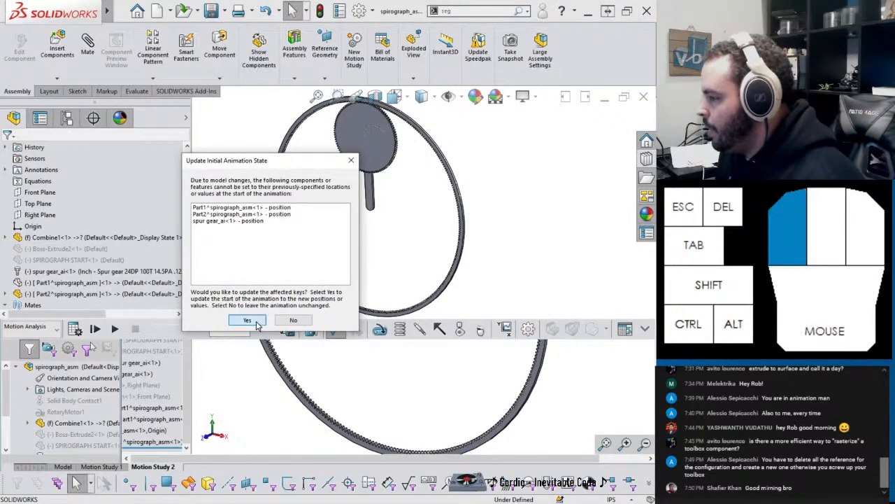
click(74, 329)
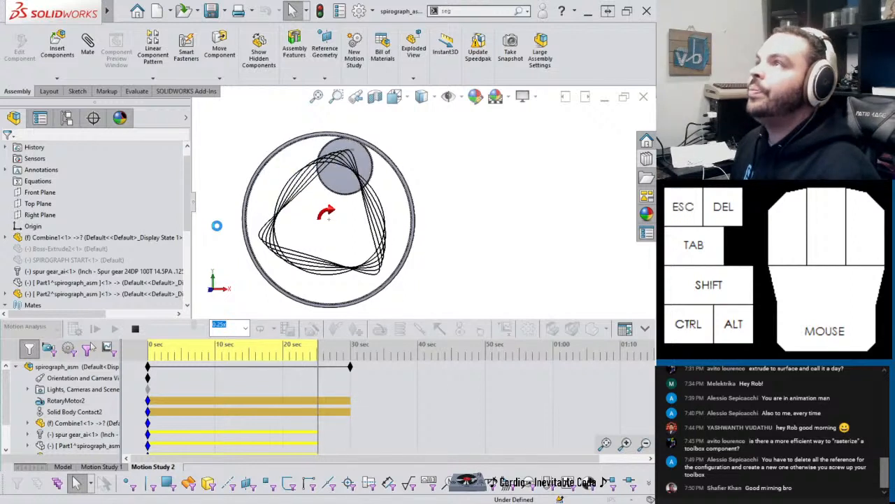
click(135, 330)
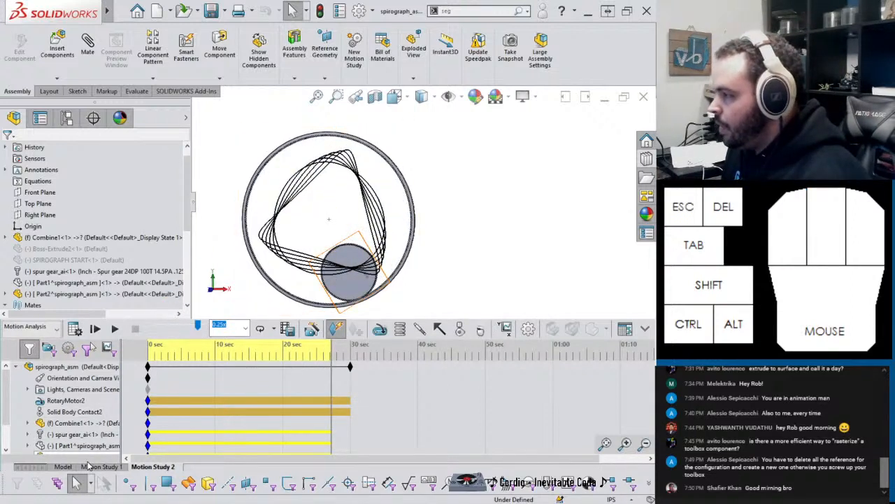
Step: Open the Part2 gear with the pen holes in its own window and edit its Helix/Spiral1 feature
click(357, 295)
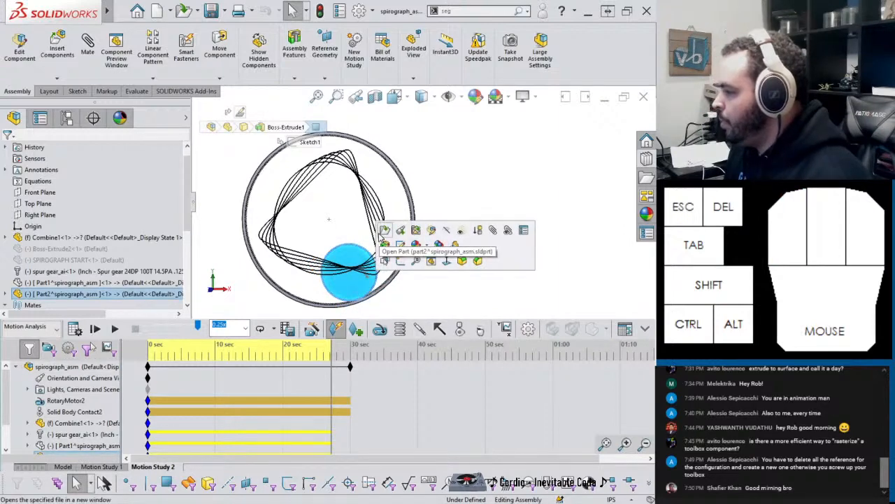
click(383, 234)
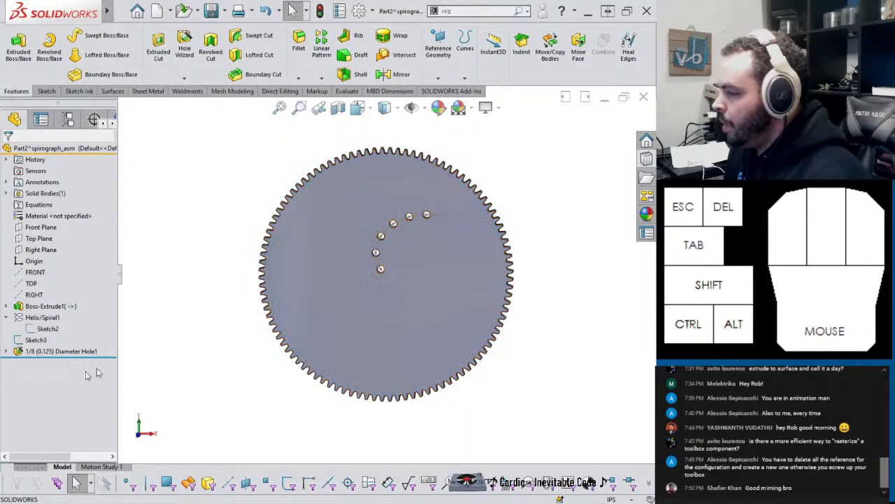
right_click(40, 318)
click(61, 281)
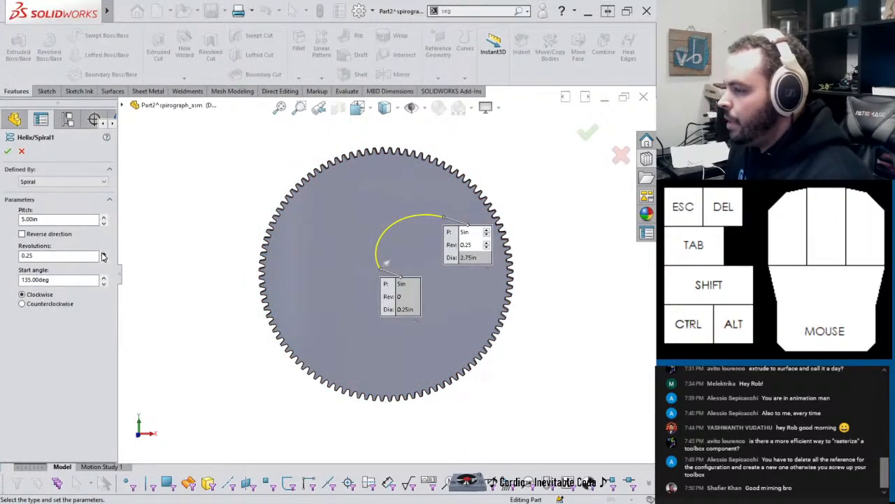
Step: Try a pitch of 2 in and 0.5 revolutions for the spiral
click(103, 257)
click(103, 262)
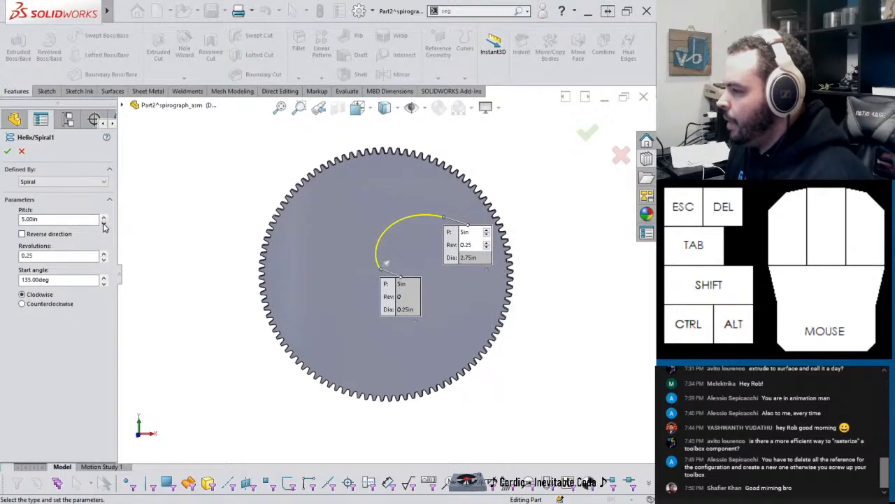
click(104, 223)
drag(104, 224, 104, 224)
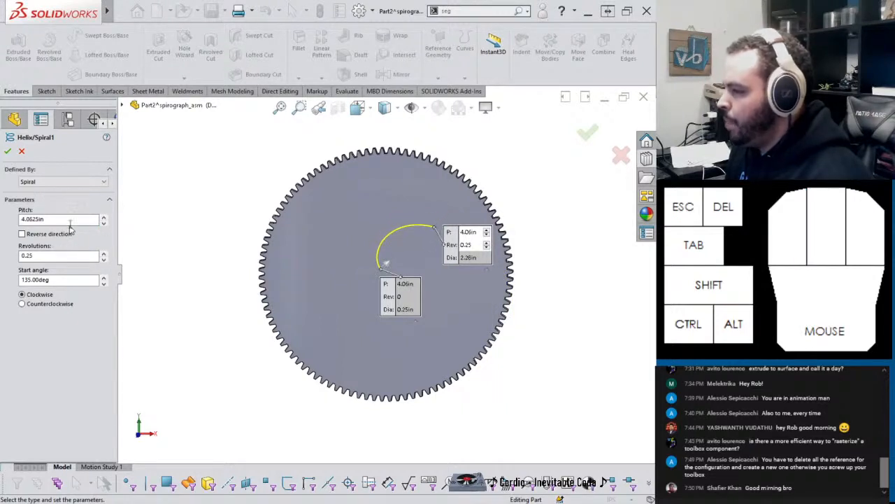
double_click(60, 219)
text(2)
click(136, 261)
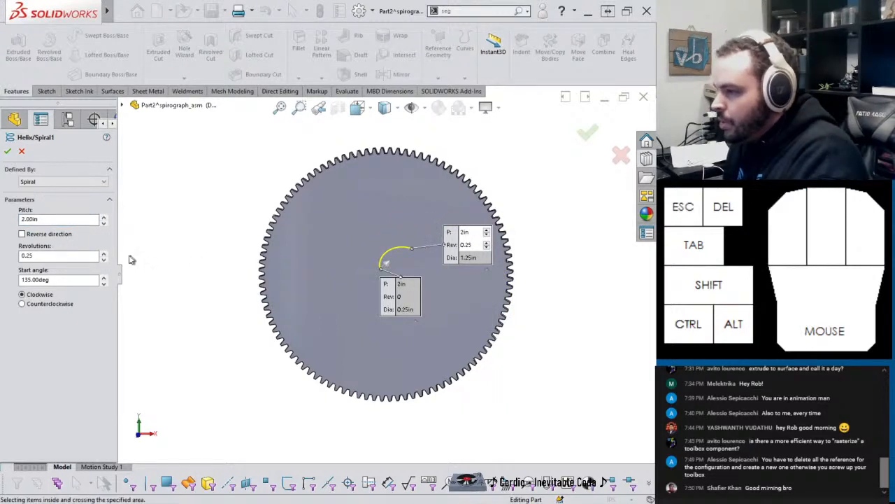
click(59, 256)
text(5)
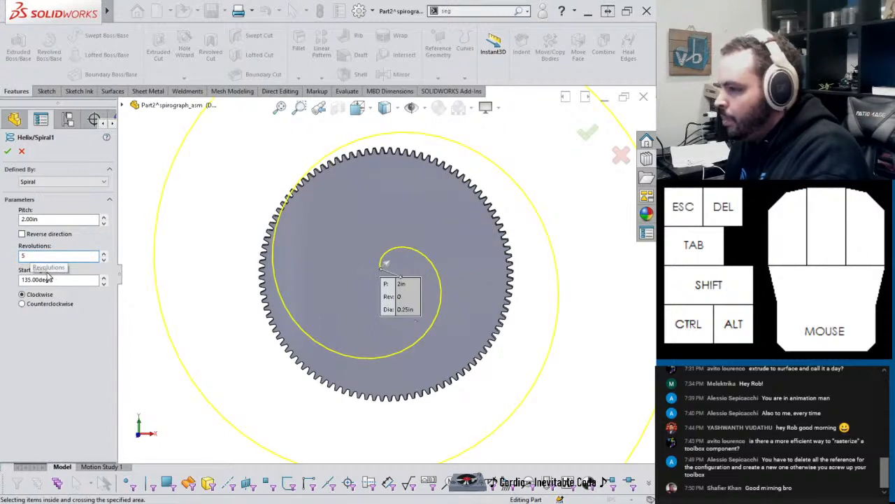
click(23, 255)
text(0.)
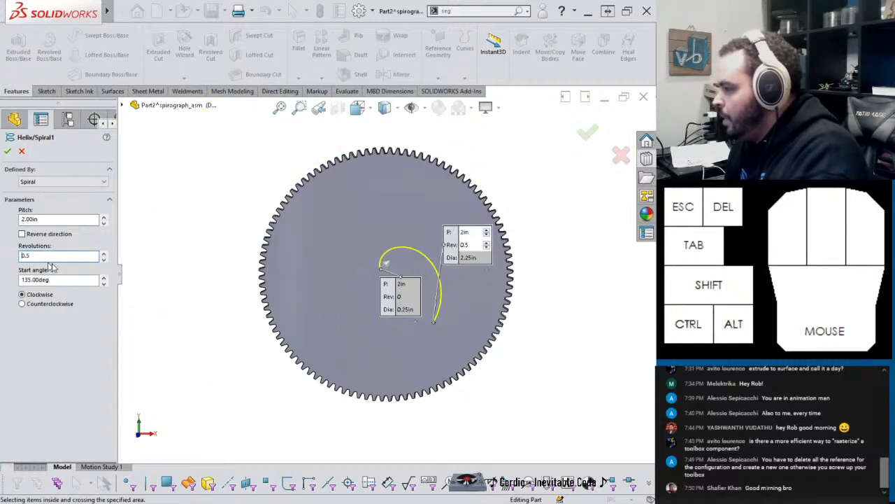
Step: Set the spiral's pitch to 2.375 in and its revolutions to 0.75, and accept the feature
click(104, 218)
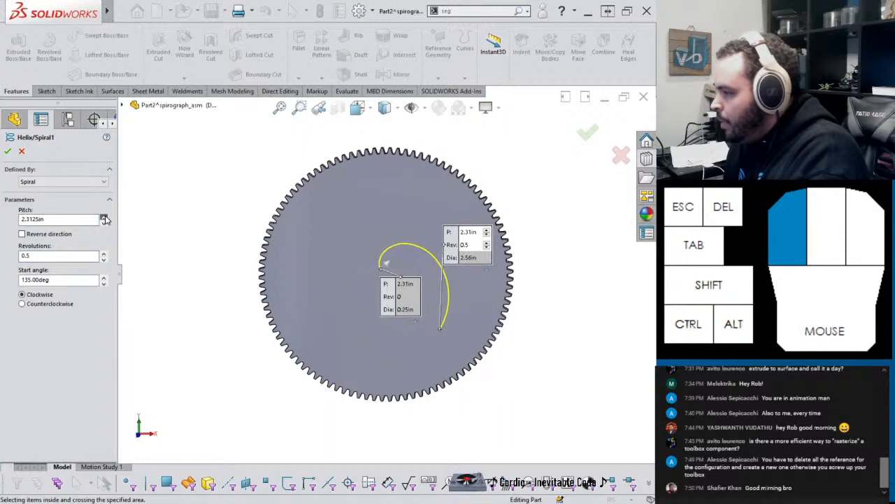
click(105, 218)
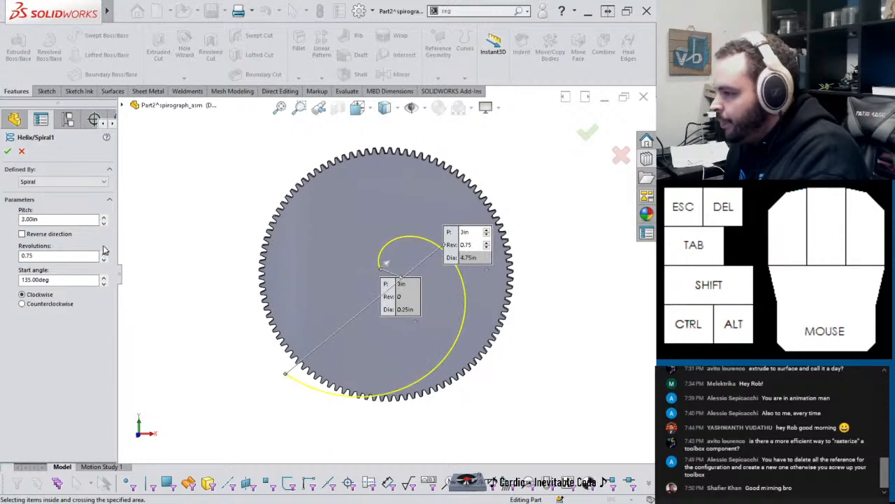
click(104, 222)
click(105, 222)
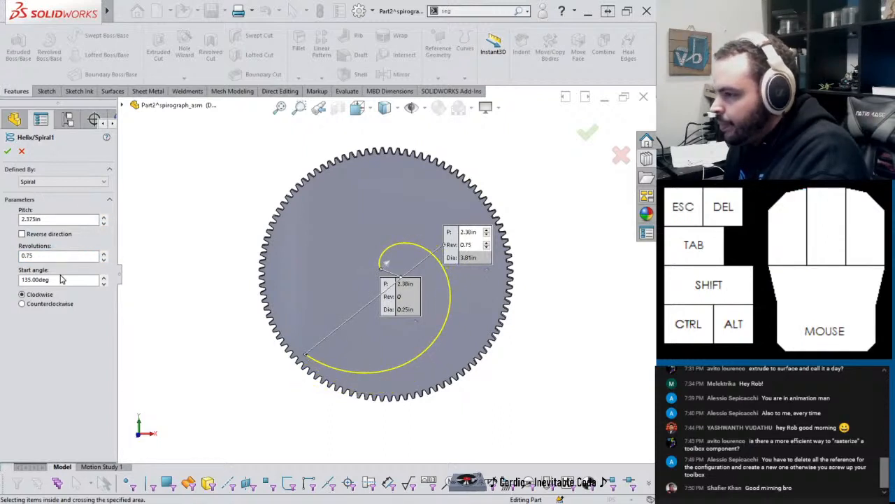
click(8, 151)
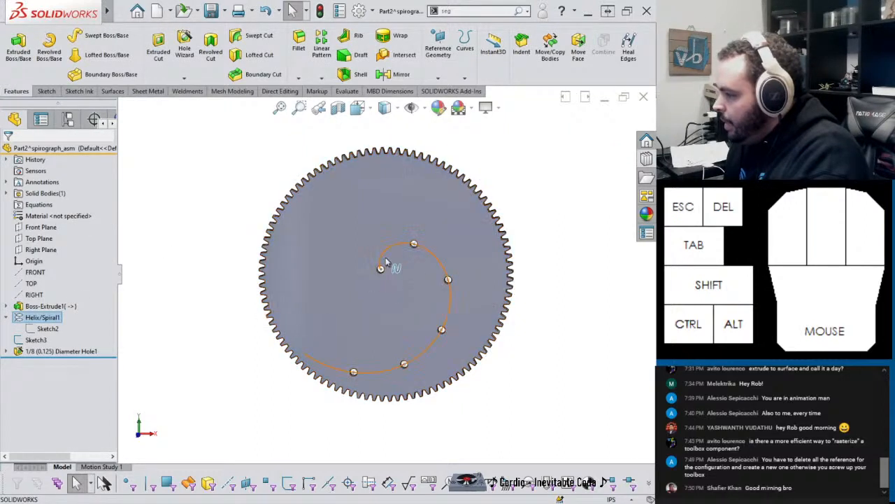
click(35, 340)
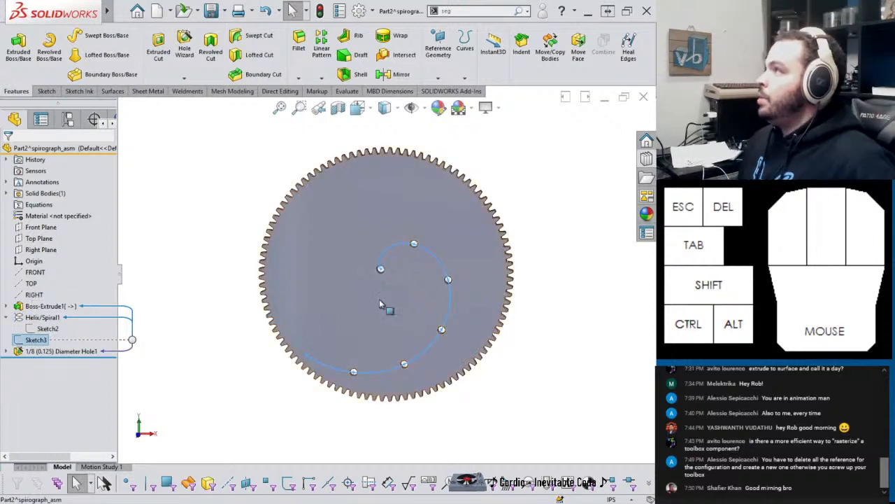
click(230, 255)
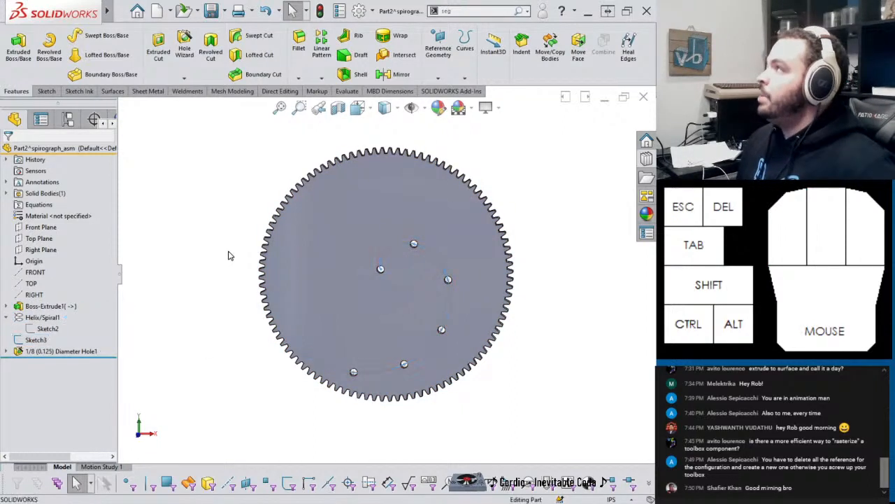
Step: Recalculate Motion Study 2 in the spirograph assembly with the revised spiral, stop it partway, and return to the assembly model
key(ctrl+Tab)
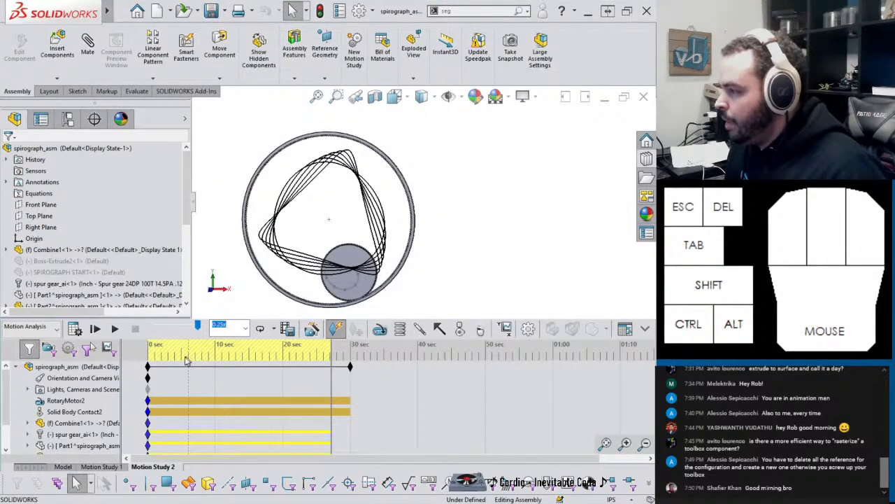
click(75, 329)
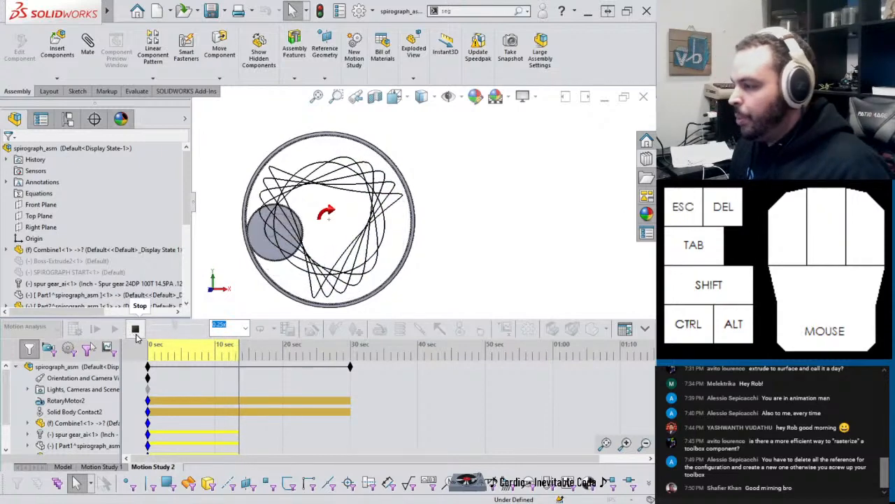
click(137, 333)
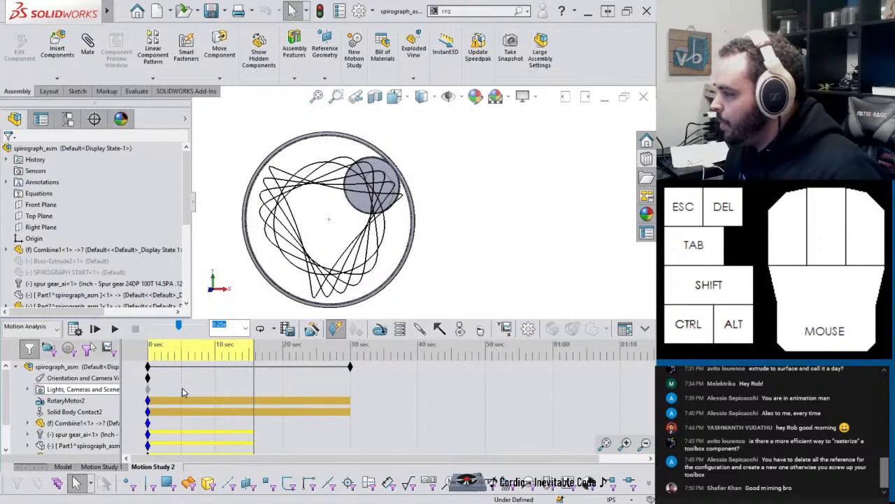
click(63, 467)
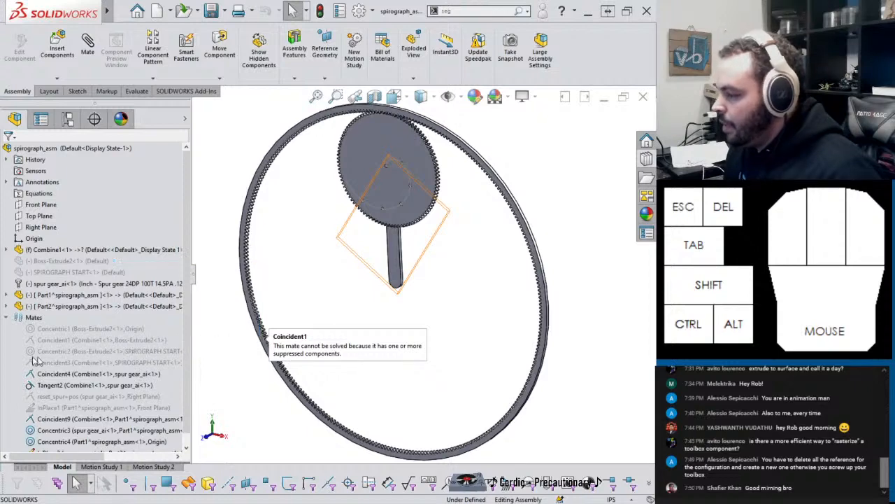
right_click(52, 284)
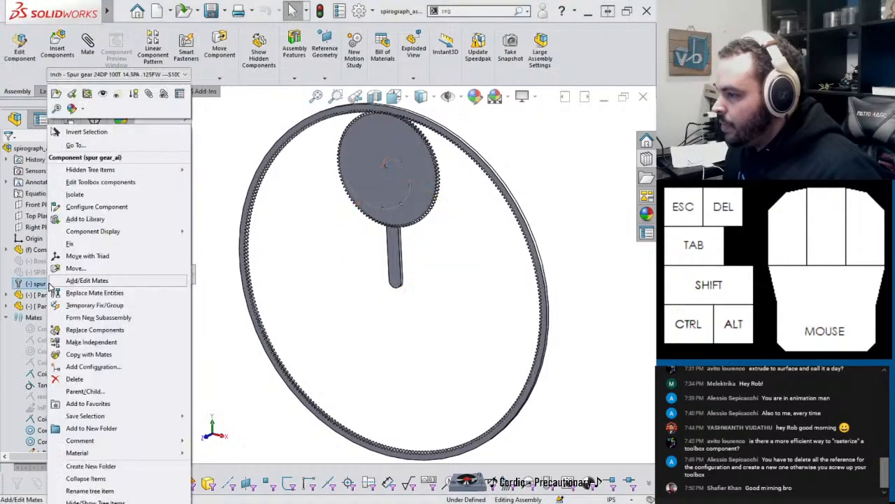
click(57, 94)
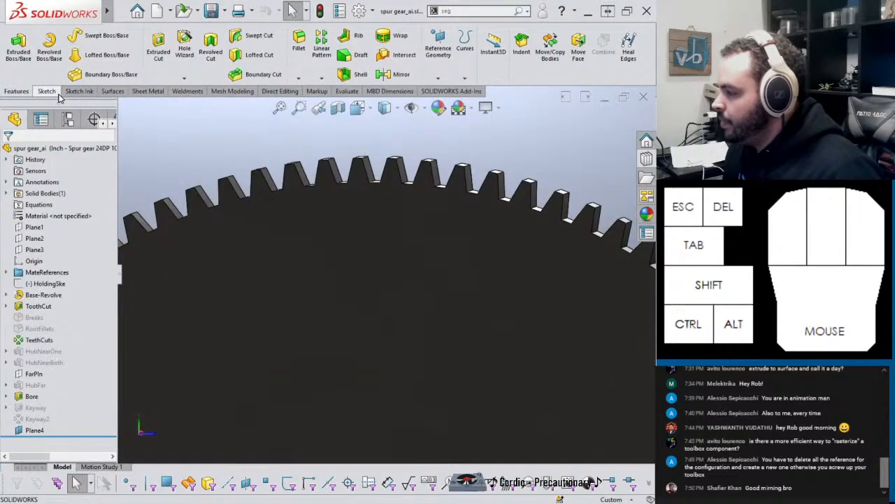
scroll(301, 259, down, 5)
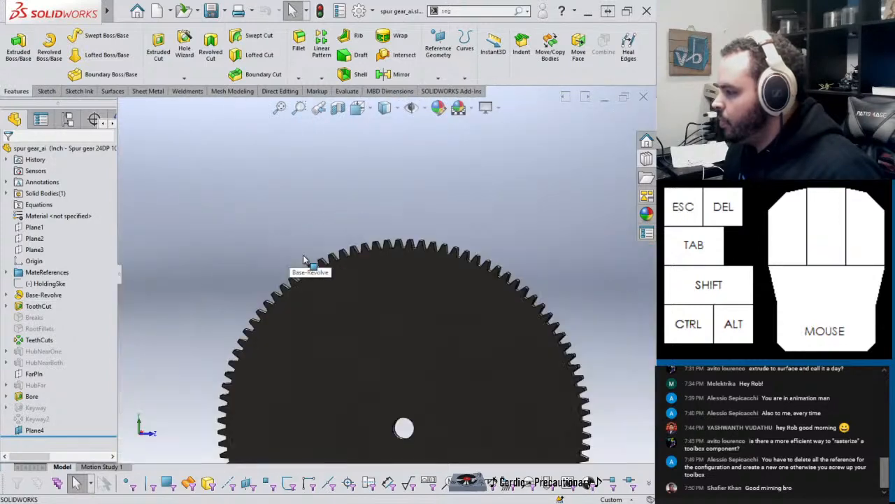
key(ctrl+Tab)
Step: Edit the spur gear Toolbox component to have 99 teeth
right_click(59, 285)
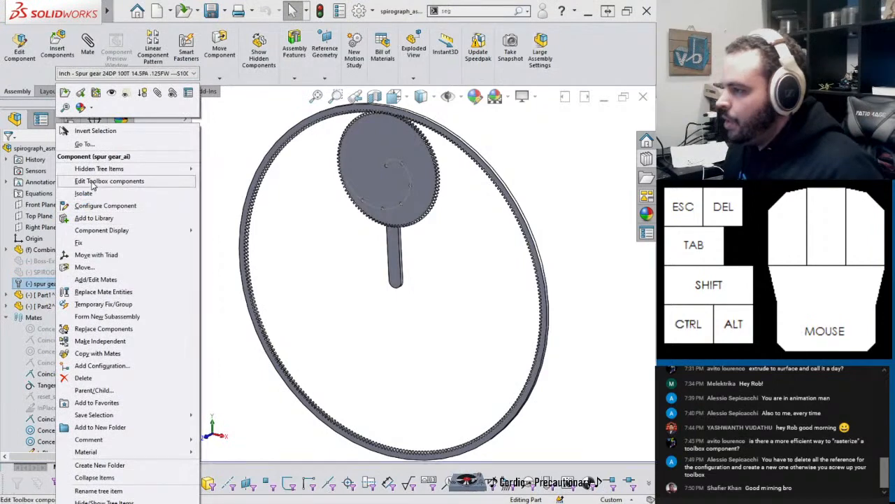
click(93, 182)
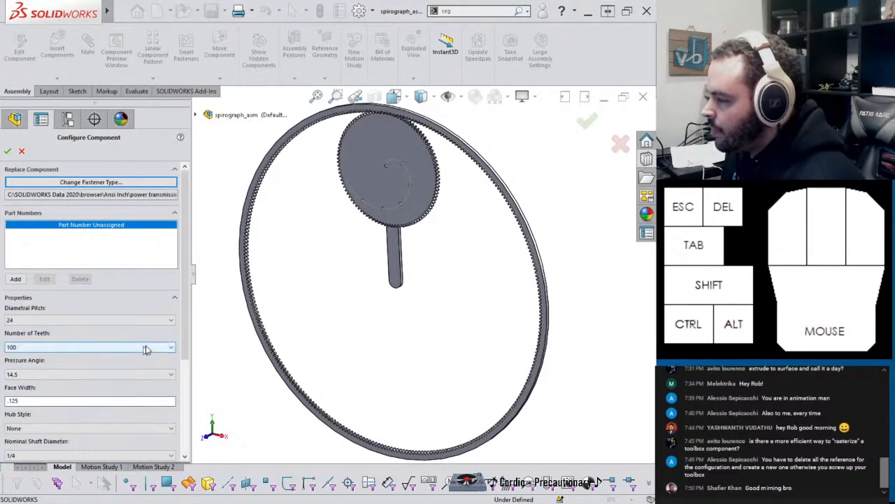
scroll(186, 338, down, 1)
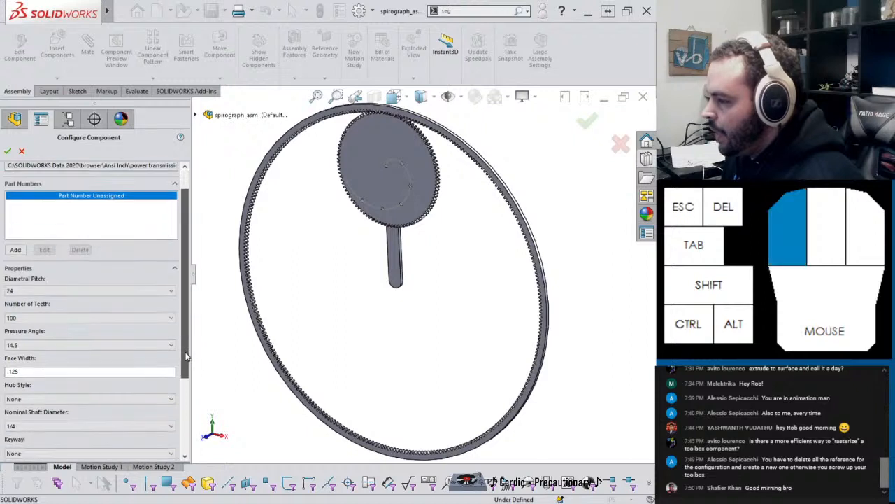
click(91, 317)
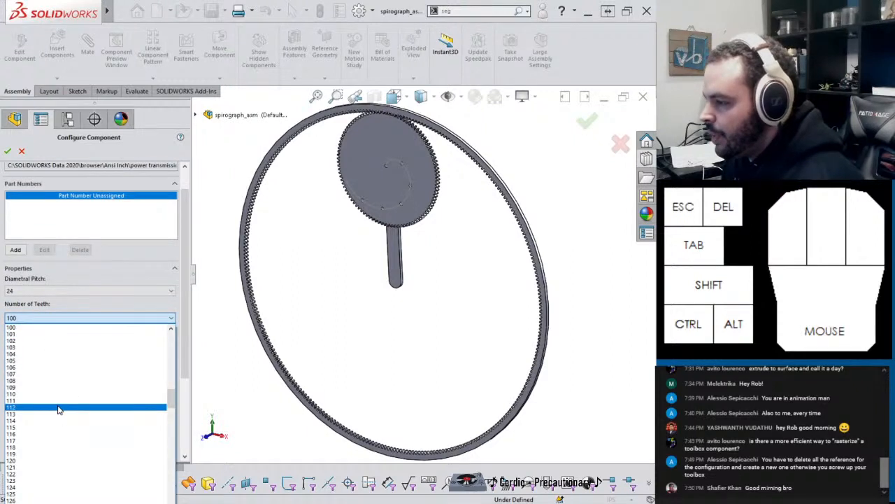
scroll(57, 376, up, 1)
scroll(58, 376, up, 2)
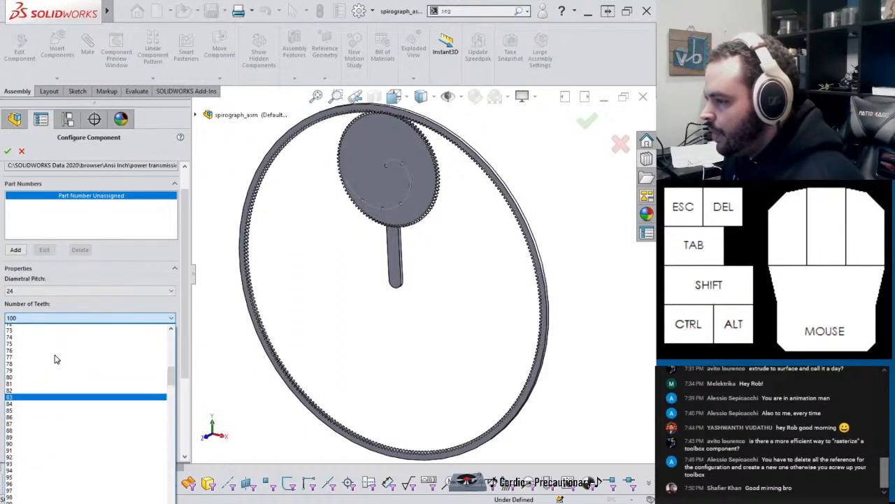
scroll(35, 412, up, 5)
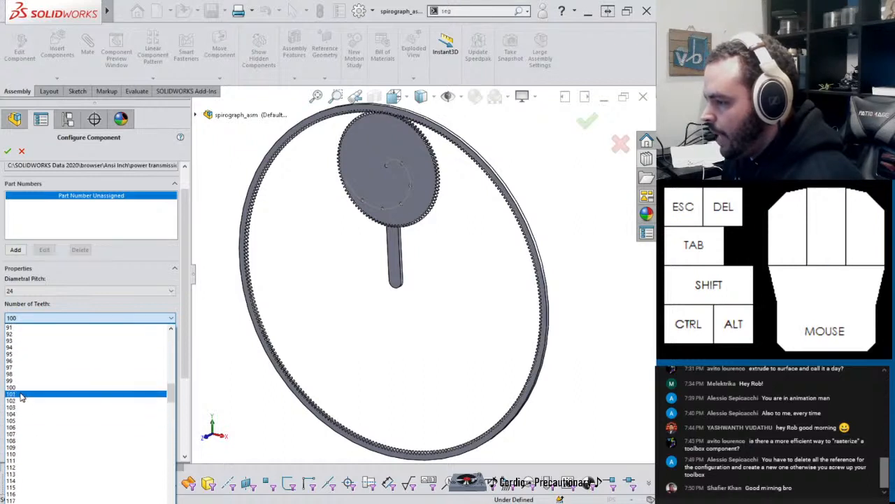
click(17, 380)
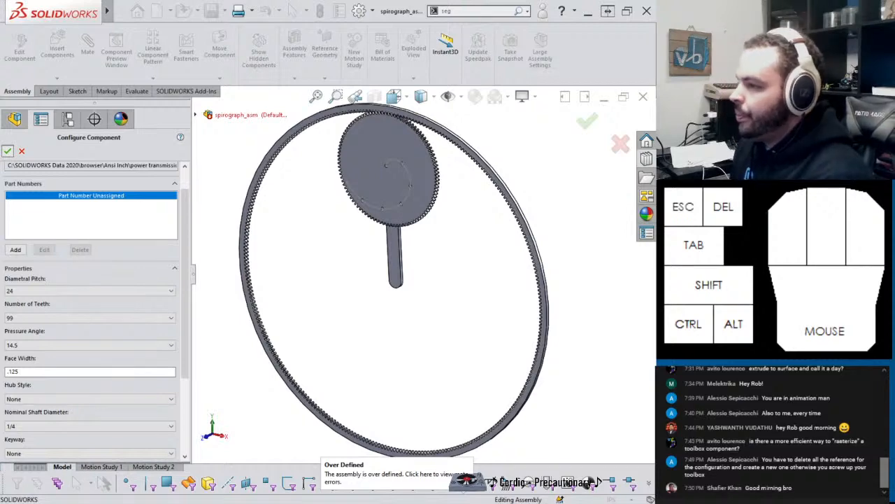
Step: Suppress the Concentric4 mate and unsuppress it again to make the assembly re-solve
scroll(68, 411, down, 1)
click(56, 430)
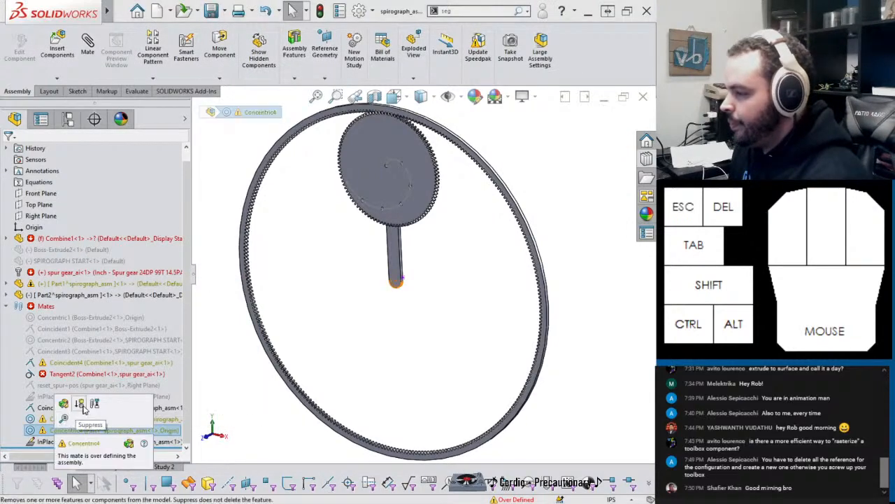
click(81, 407)
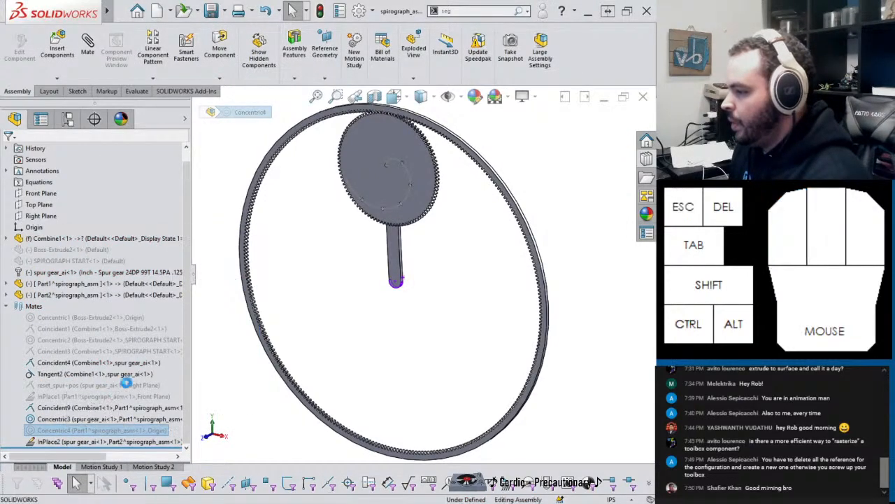
click(233, 380)
Step: Calculate Motion Study 2 with the 99-tooth gear for the full 30 seconds
click(152, 467)
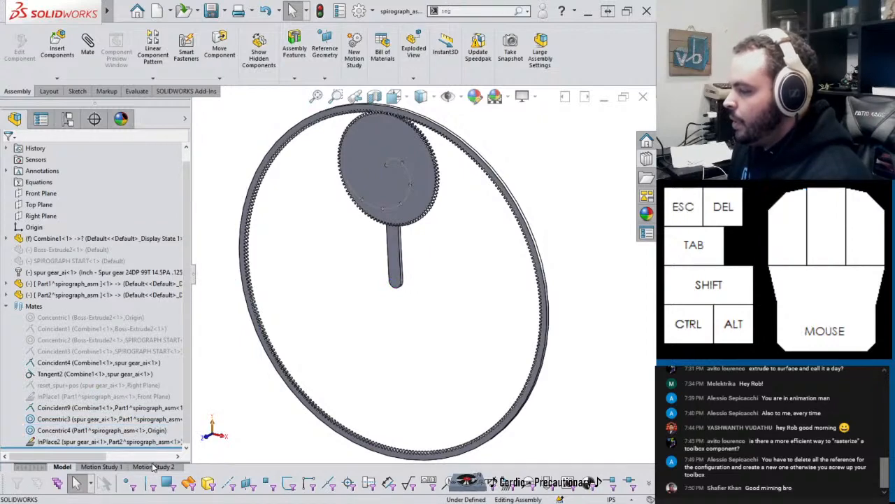
click(167, 466)
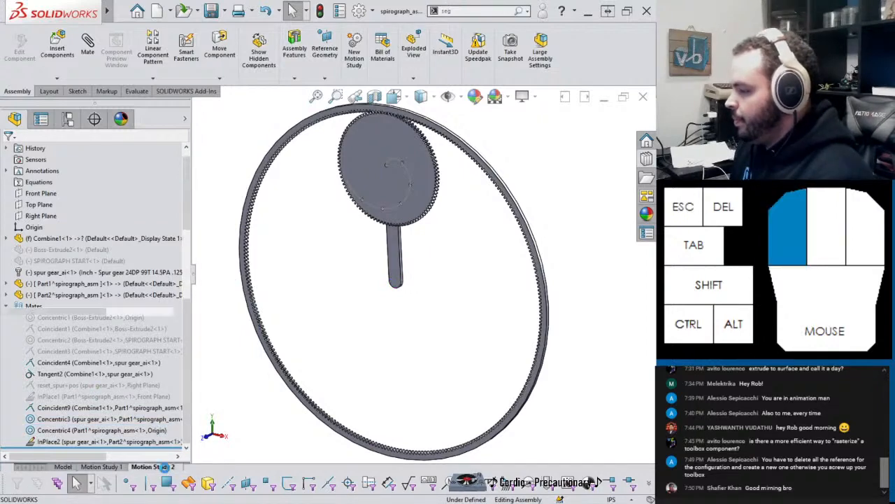
click(247, 320)
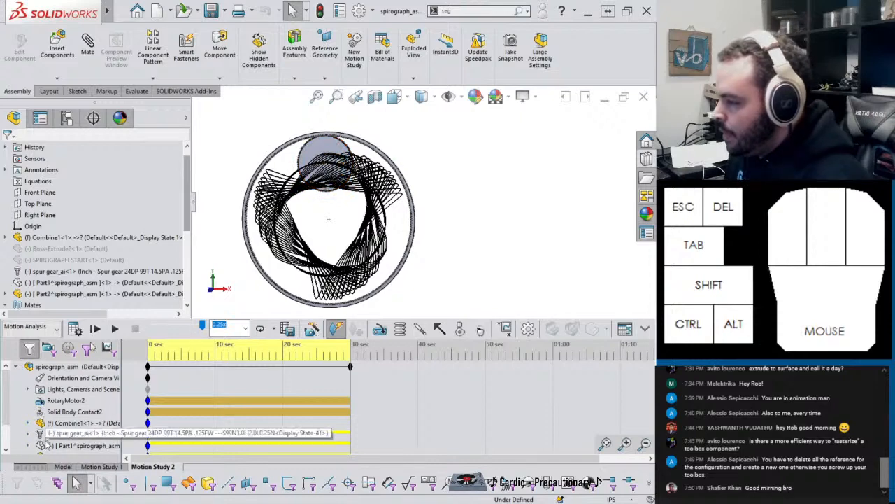
Step: Hide the trace path plots Plot12 through Plot16 in Motion Study 2's results, keeping only Plot11 shown
click(63, 466)
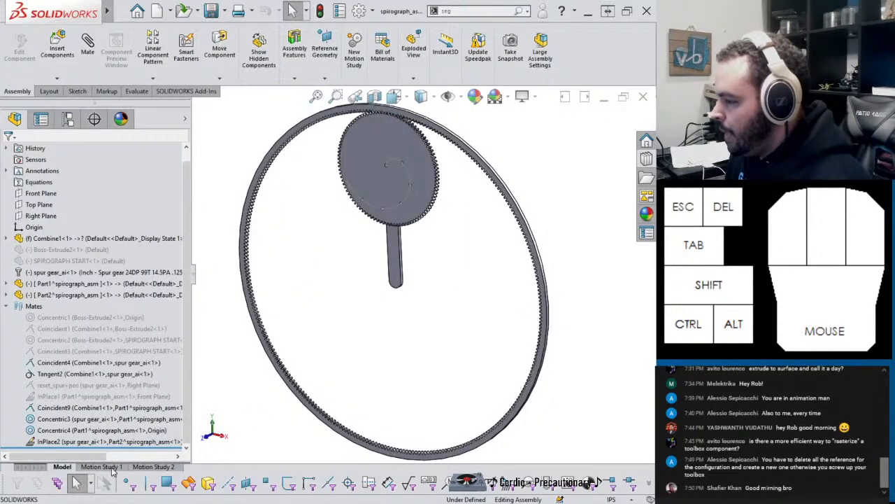
click(158, 468)
scroll(40, 435, down, 2)
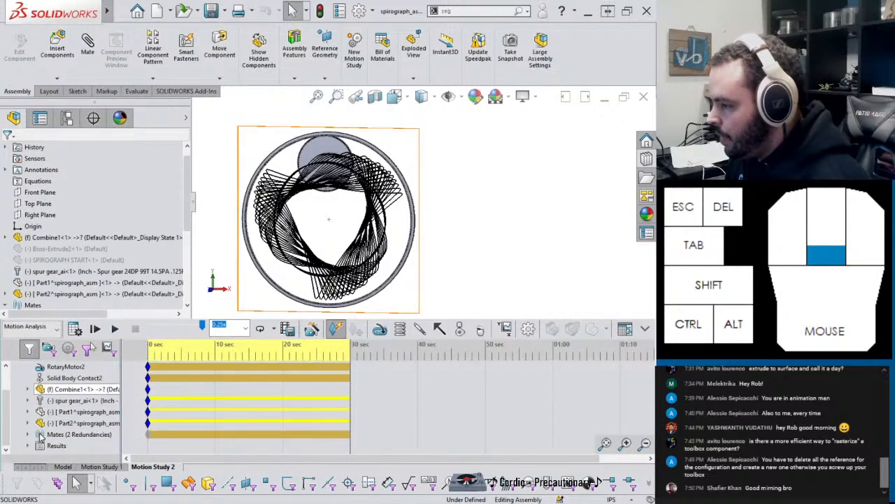
click(29, 446)
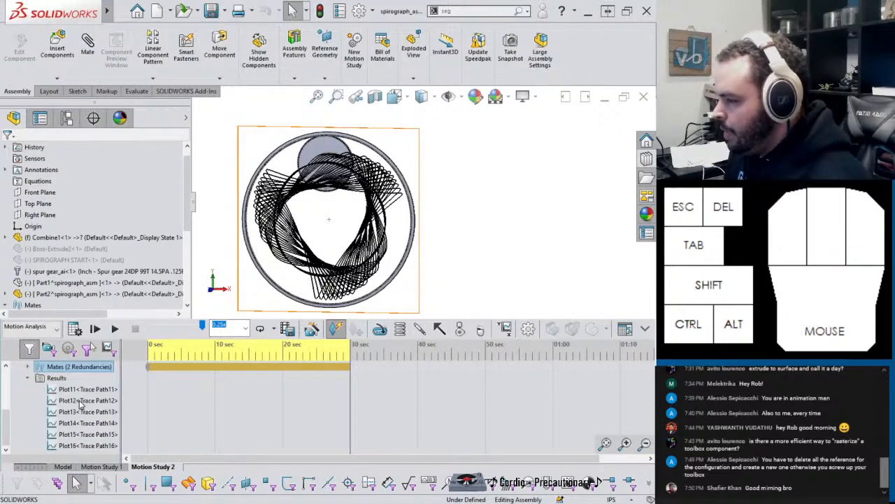
click(80, 404)
shift+click(82, 446)
right_click(81, 446)
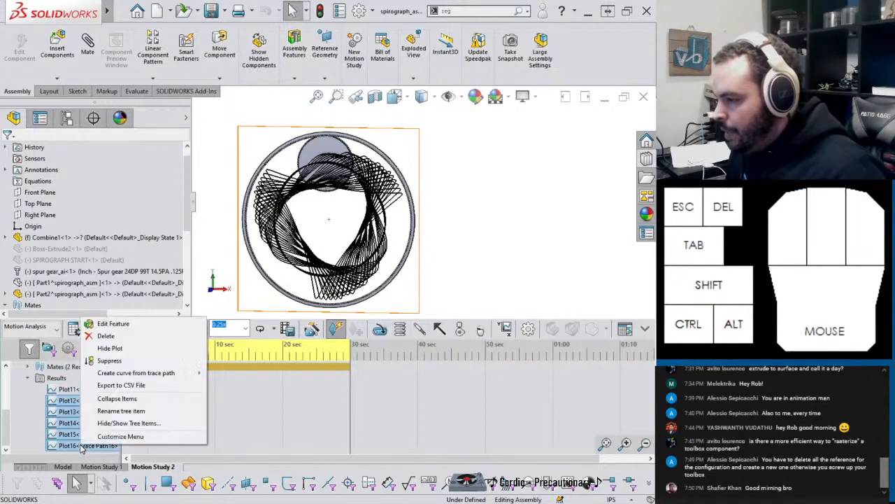
click(111, 348)
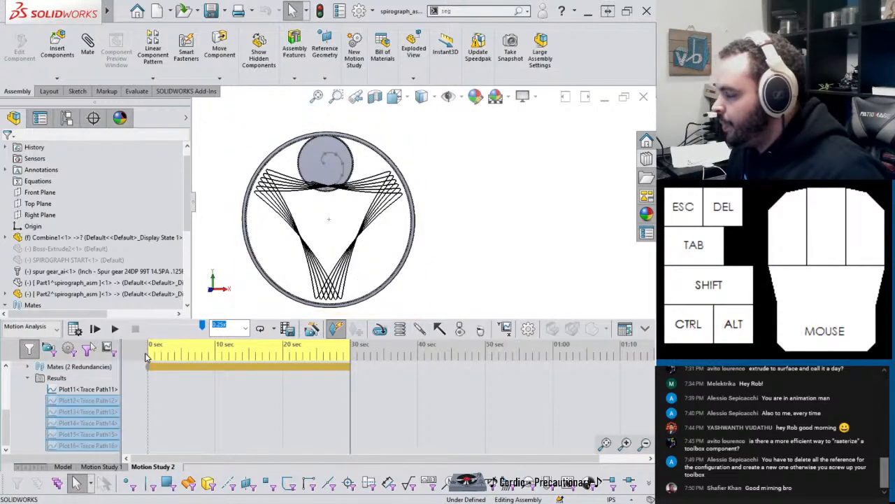
Step: Edit the spur gear Toolbox component in the assembly model to have 57 teeth and accept the change
click(61, 467)
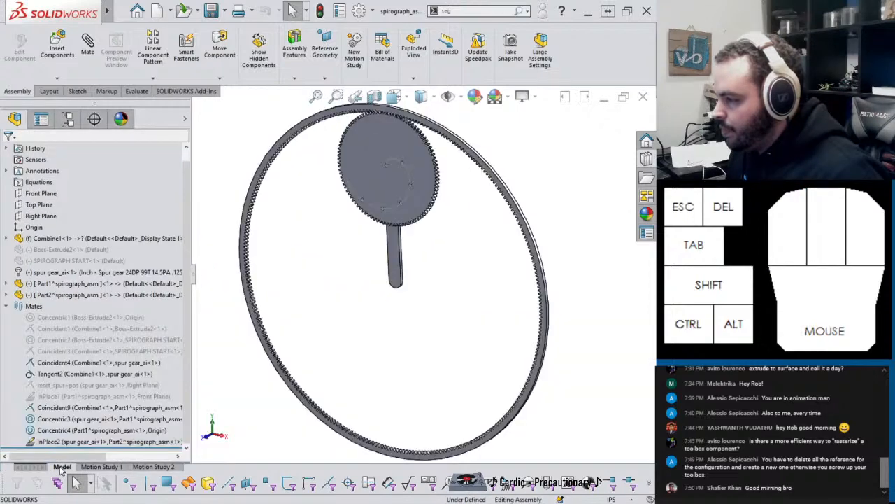
scroll(53, 269, up, 1)
right_click(57, 284)
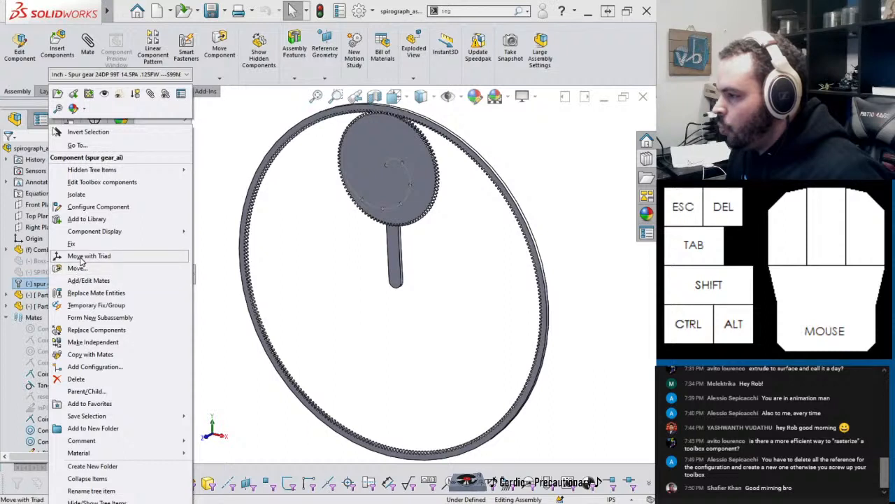
click(109, 183)
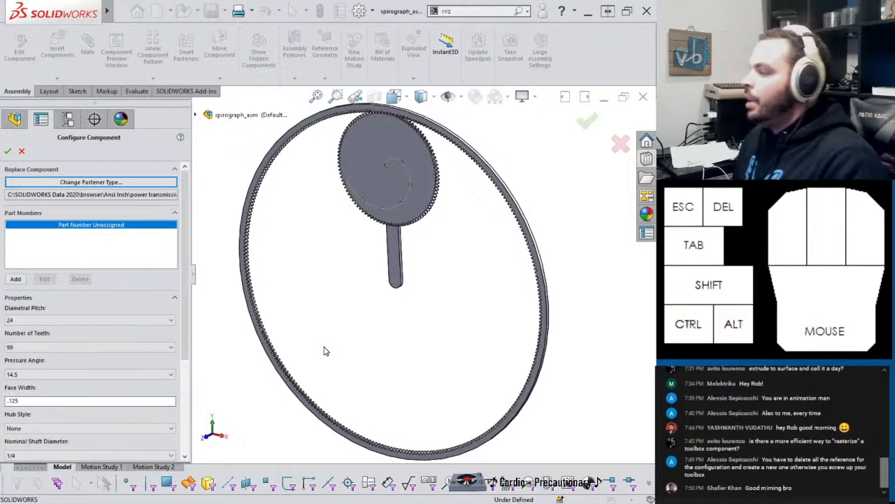
click(61, 348)
scroll(54, 232, up, 5)
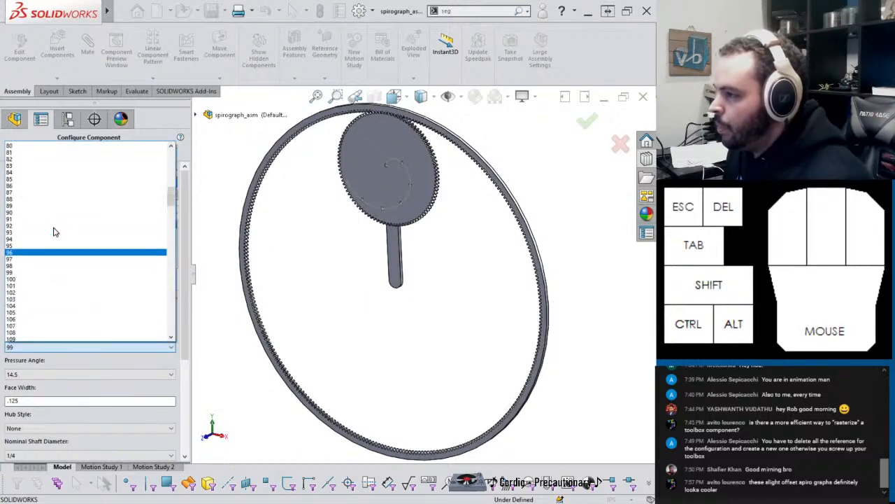
scroll(55, 232, up, 10)
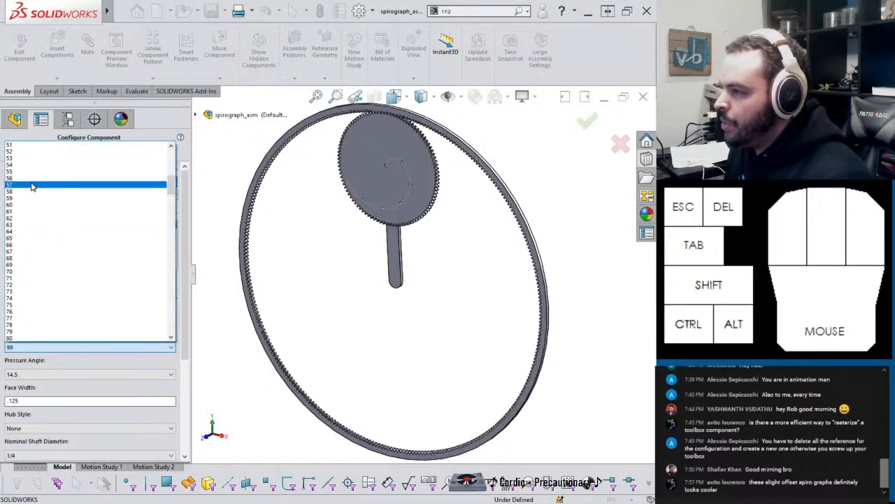
click(31, 187)
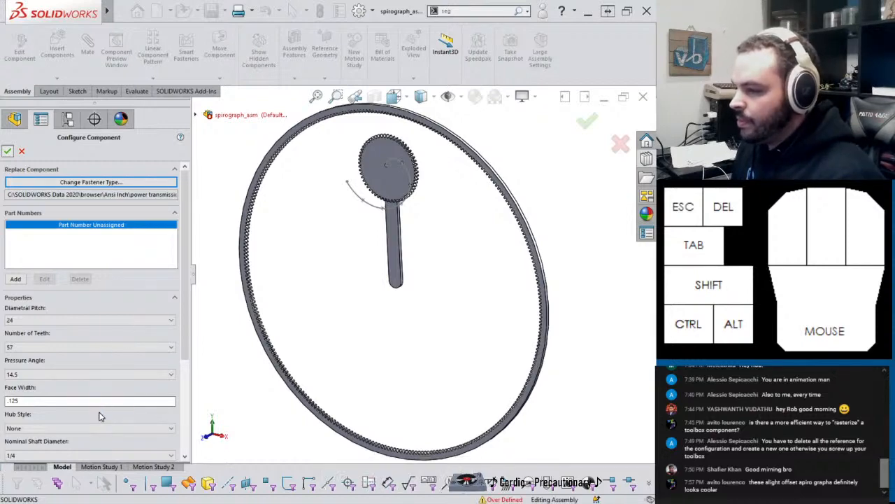
key(Return)
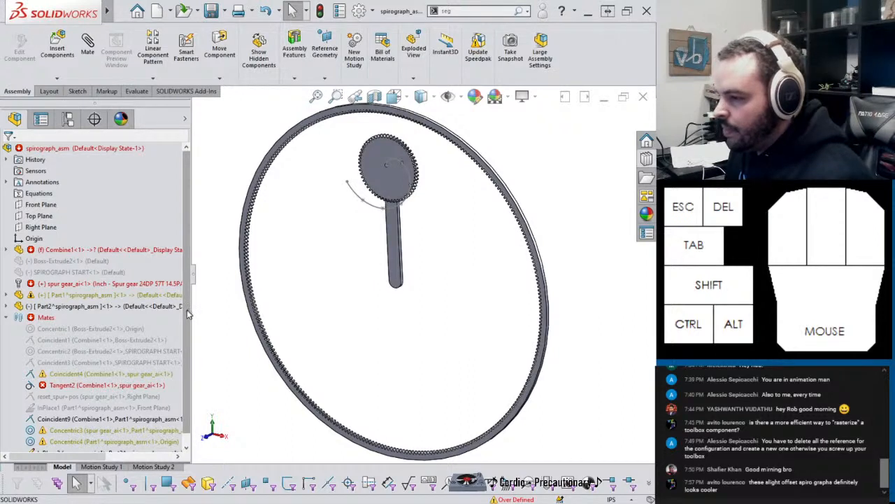
Step: Suppress the InPlace2 mate between the spur gear and the Part2 gear
scroll(187, 315, down, 1)
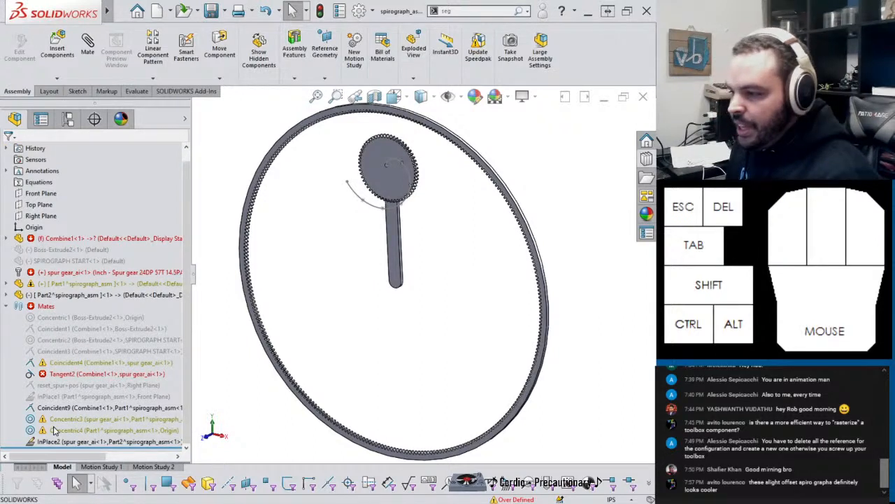
mouse_move(55, 430)
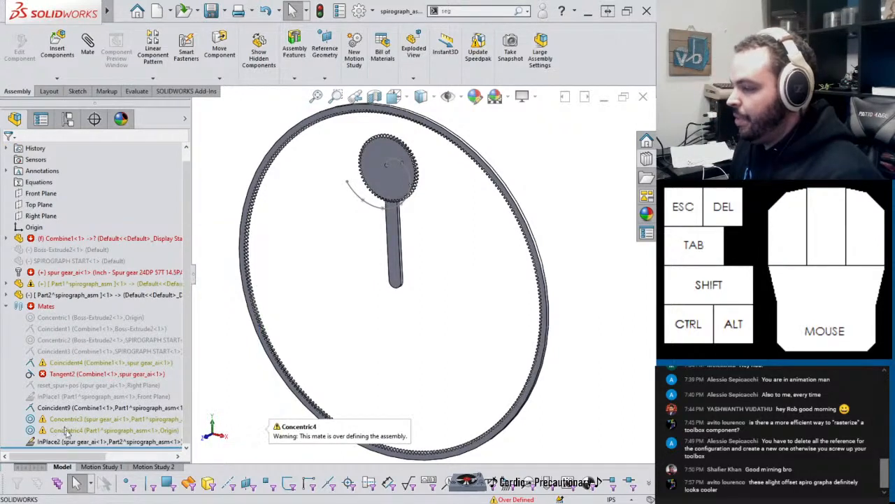
right_click(71, 442)
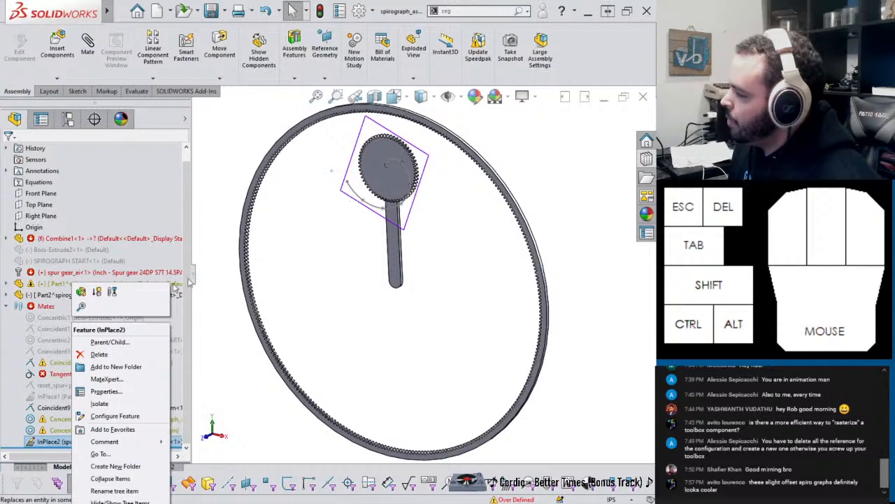
click(98, 292)
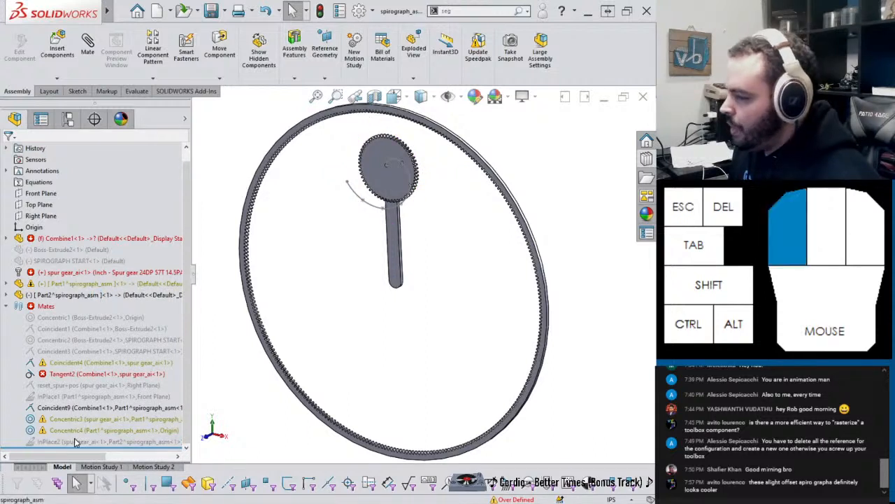
Step: Unsuppress the InPlace2 mate, and suppress and unsuppress the Concentric4 mate to rebuild the assembly
click(76, 442)
click(88, 417)
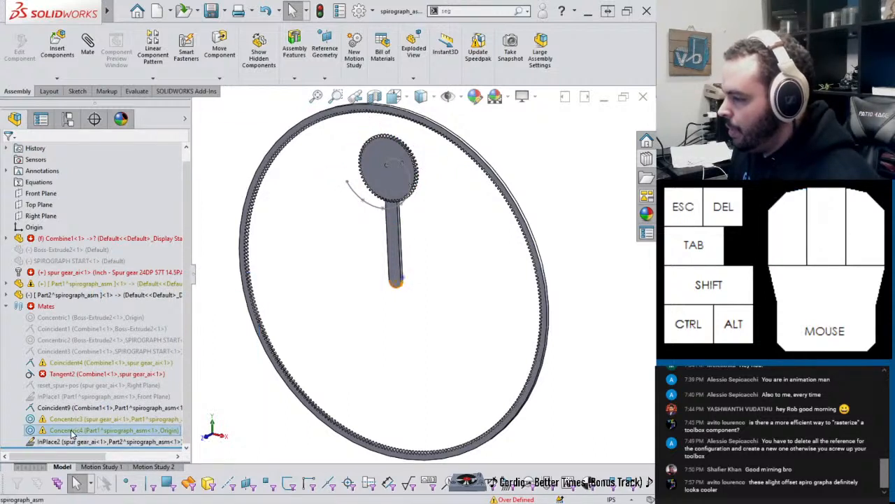
click(72, 431)
click(96, 404)
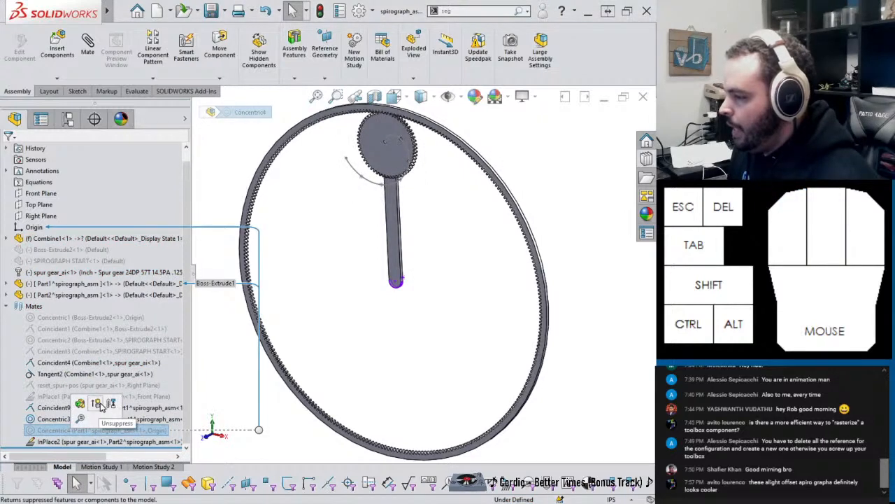
click(95, 404)
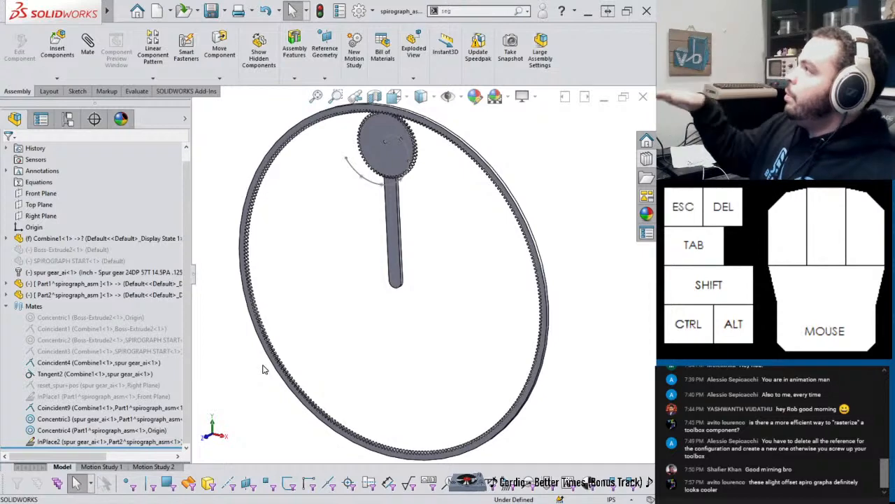
Step: Update Motion Study 2's initial animation state to the new component positions and calculate it with the 57-tooth gear
click(154, 466)
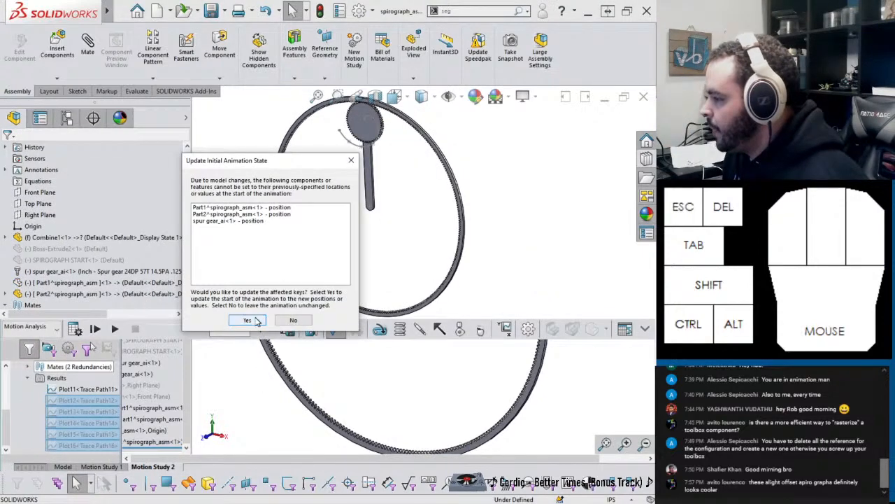
click(248, 320)
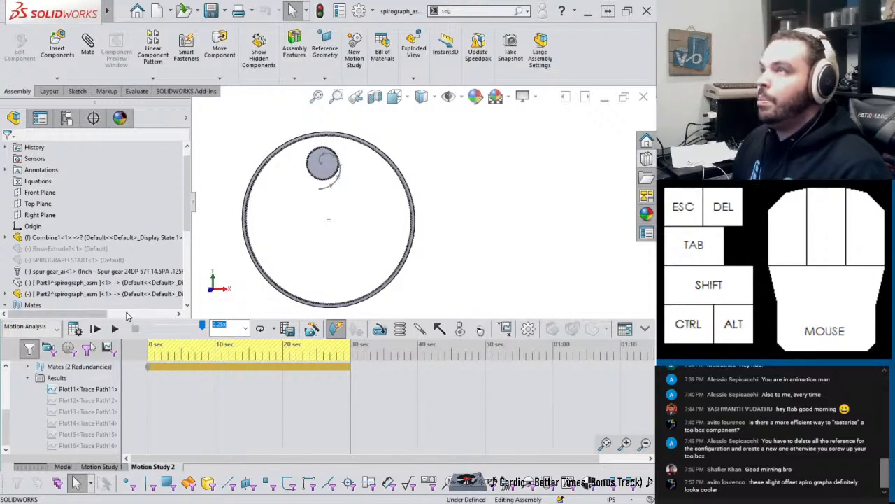
click(75, 328)
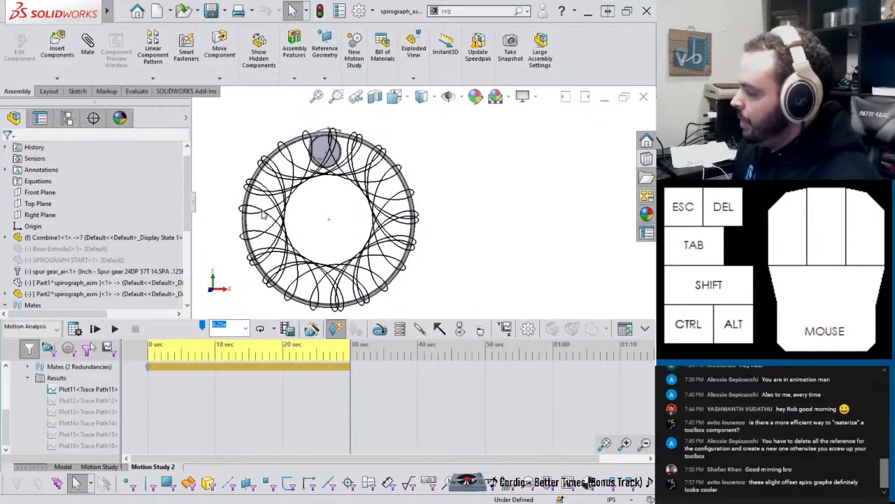
Step: Edit the spur gear Toolbox component in the assembly model to have 96 teeth and accept the change
click(63, 467)
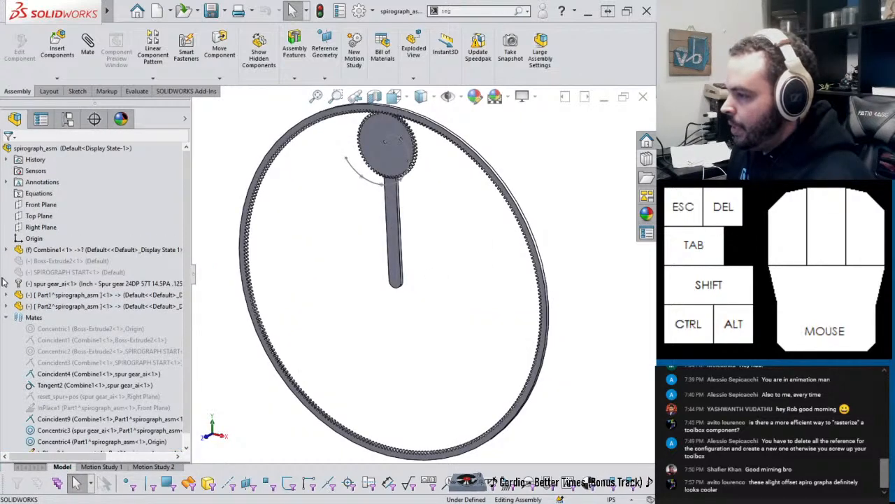
right_click(50, 286)
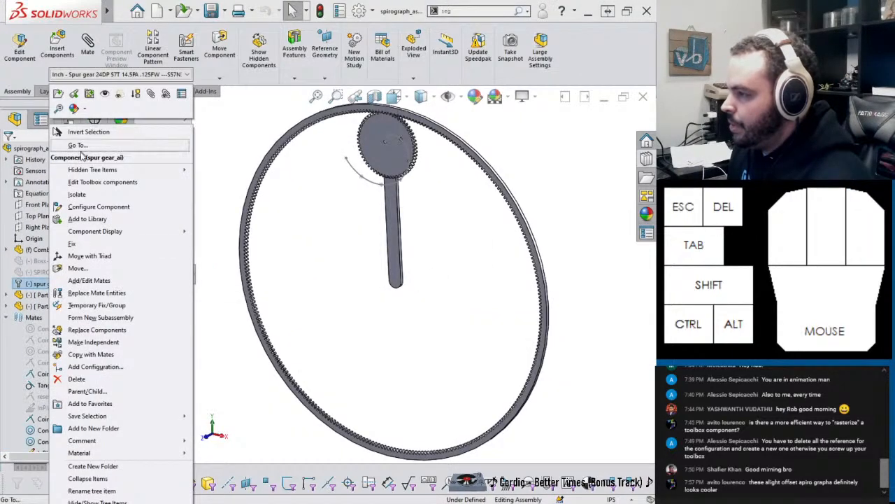
click(94, 184)
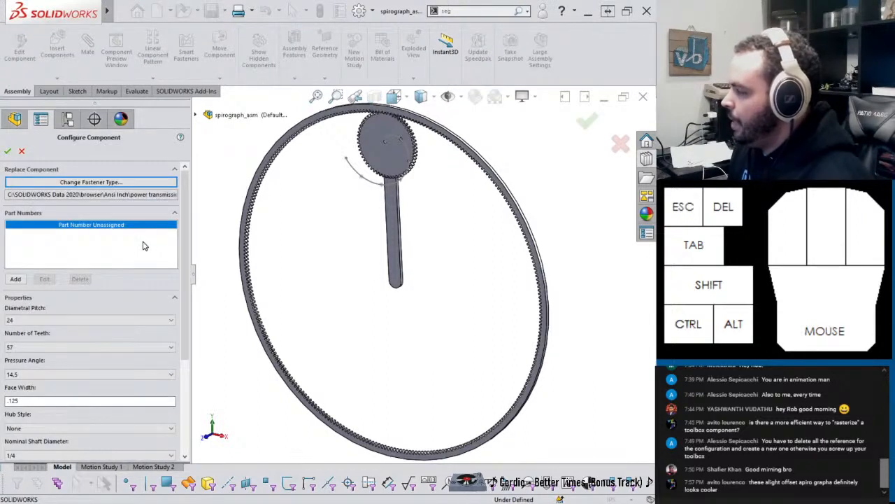
drag(188, 278, 191, 331)
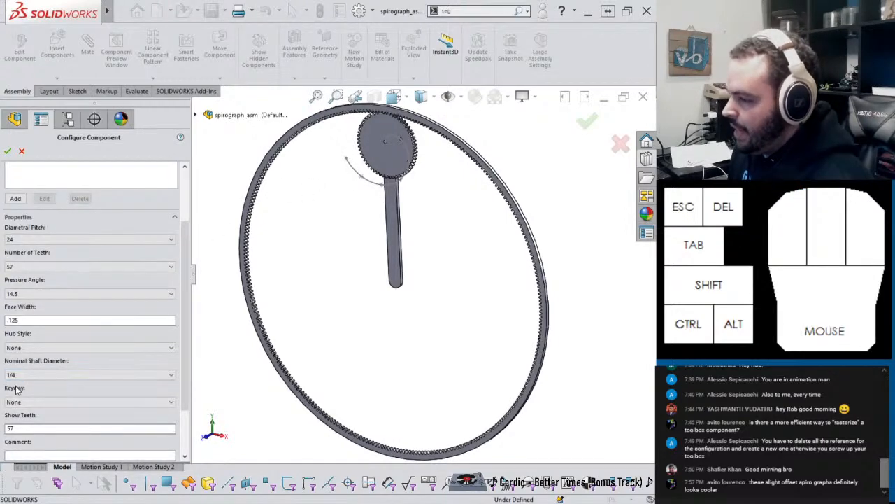
scroll(188, 350, down, 1)
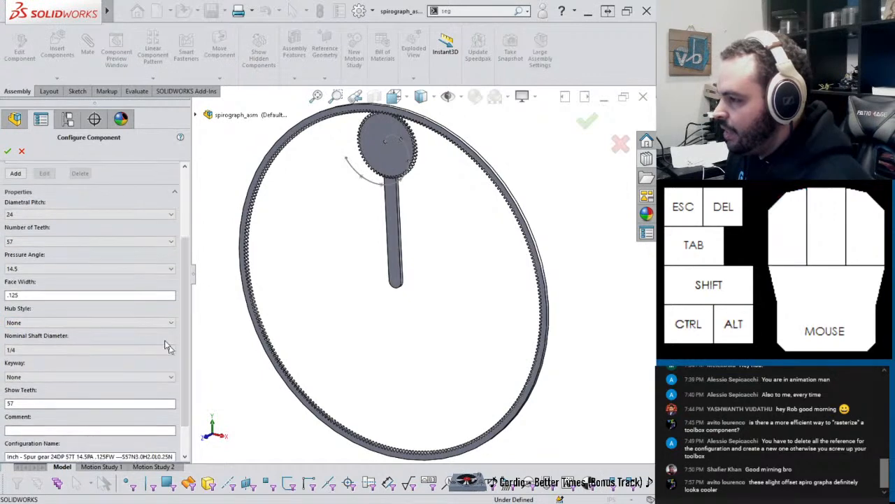
click(56, 214)
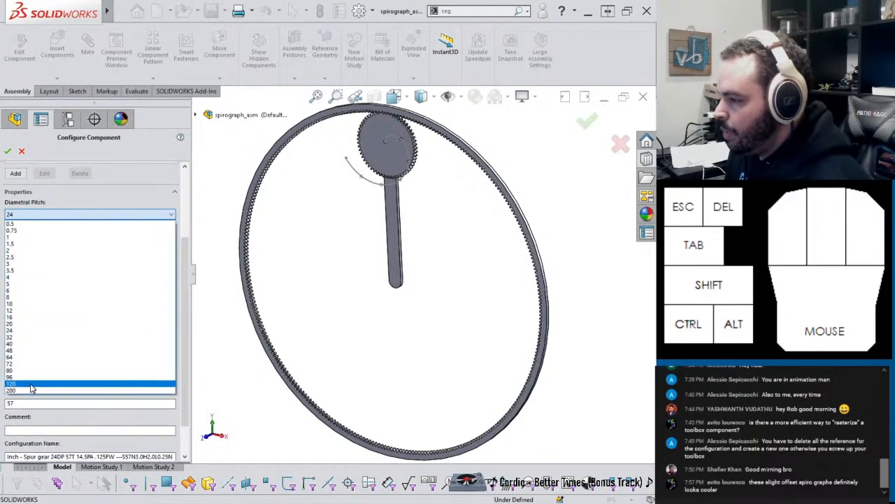
click(126, 198)
click(60, 245)
scroll(60, 332, down, 15)
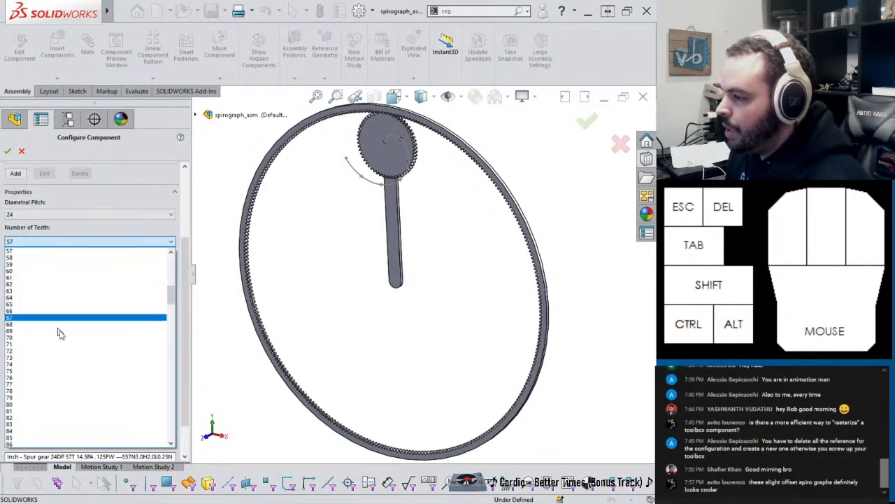
scroll(90, 370, up, 7)
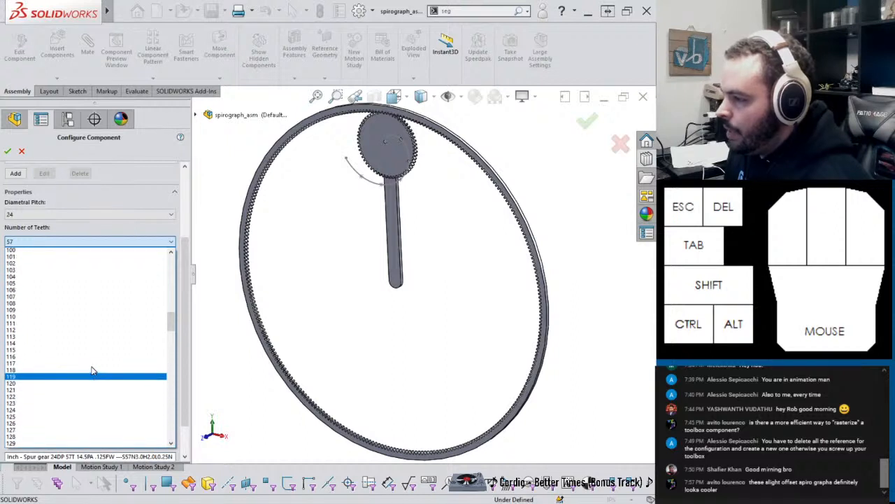
click(43, 260)
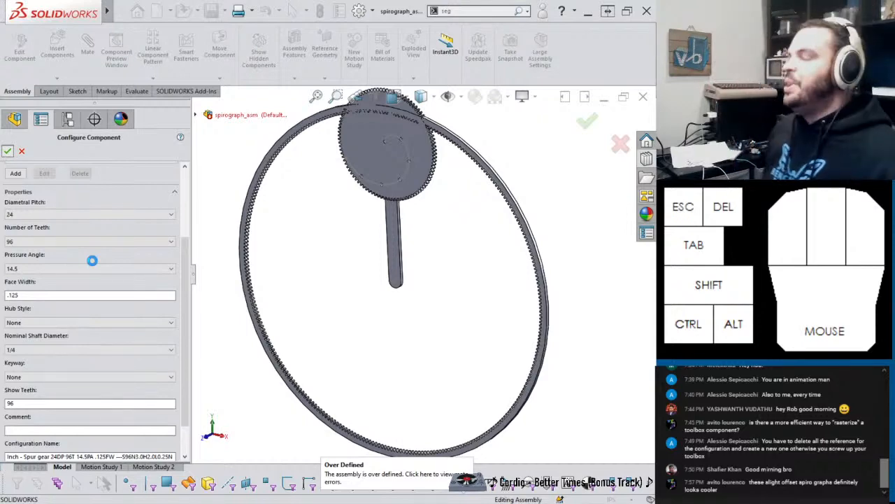
Step: Suppress and unsuppress the Concentric4 mate to re-solve the assembly with the 96-tooth gear
scroll(93, 317, down, 1)
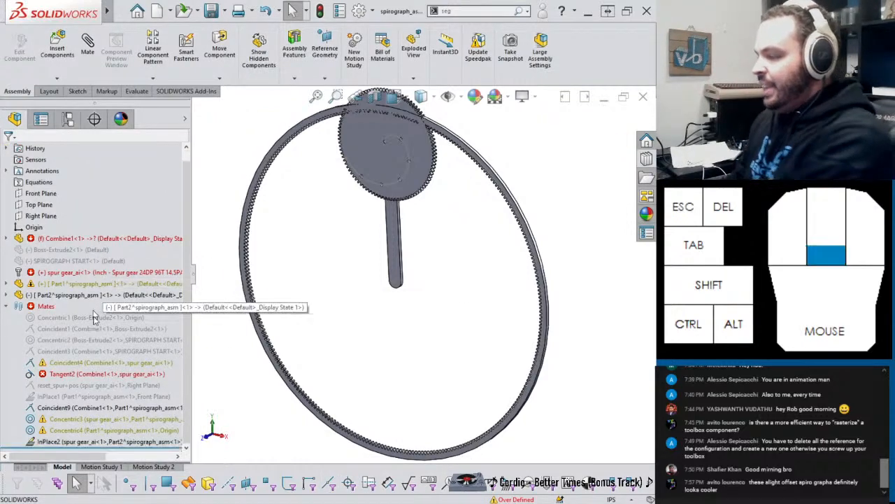
click(73, 429)
click(82, 408)
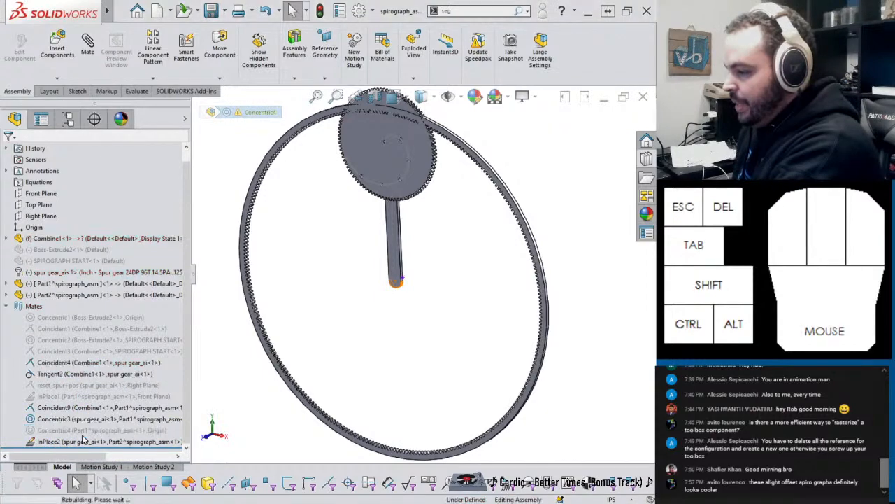
click(83, 430)
click(107, 406)
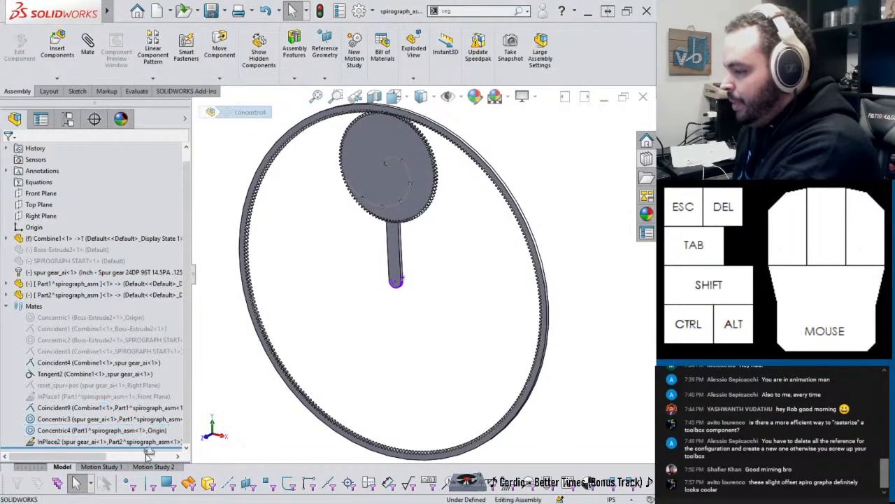
Step: Accept the updated initial animation state in Motion Study 2 and calculate it with the 96-tooth gear
click(153, 466)
click(257, 323)
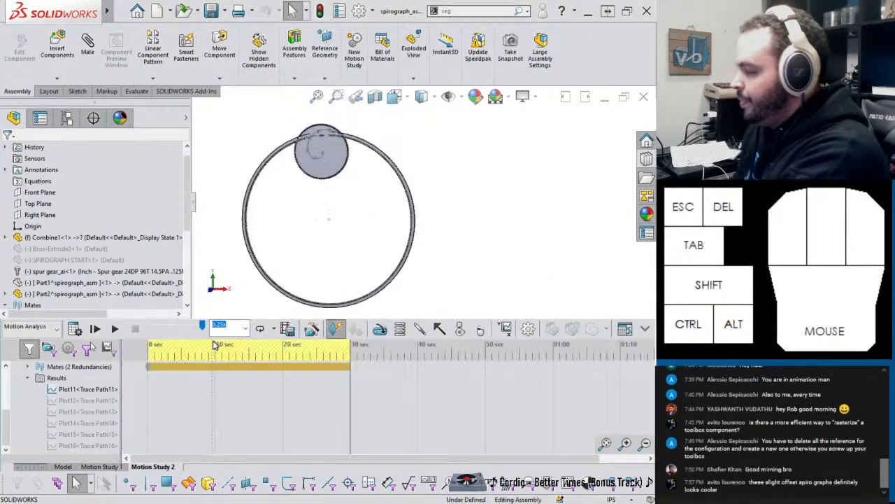
click(75, 328)
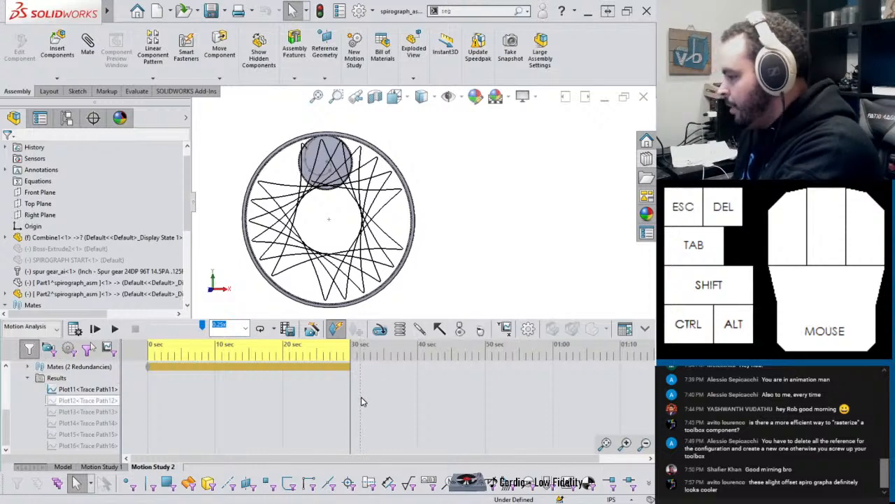
Step: Extend Motion Study 2's duration to 60 seconds and start recalculating it
drag(351, 375, 554, 377)
click(75, 329)
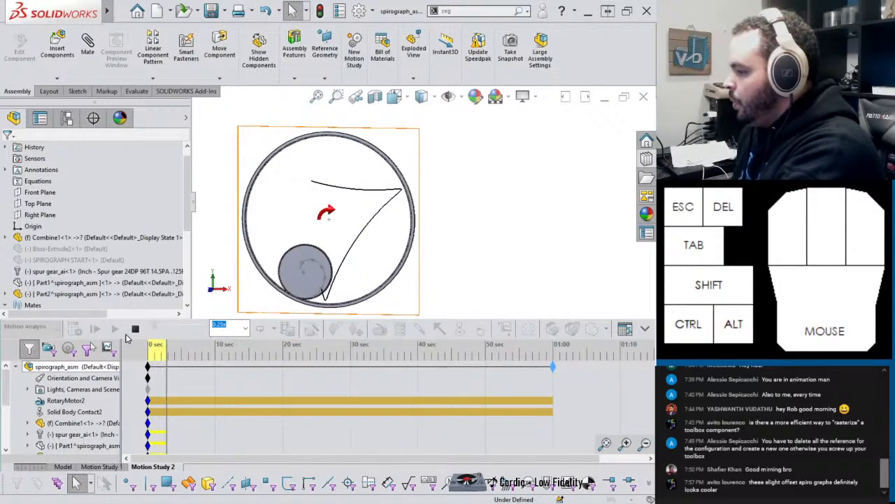
Step: Open the Part2 gear and set the pitch of its Helix/Spiral1 to 12 in, accepting the change
click(288, 246)
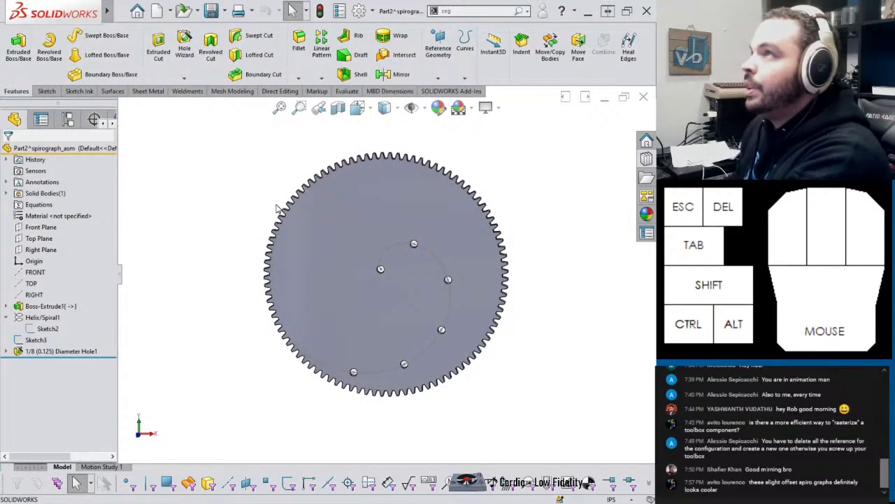
click(42, 317)
click(52, 298)
scroll(380, 320, down, 2)
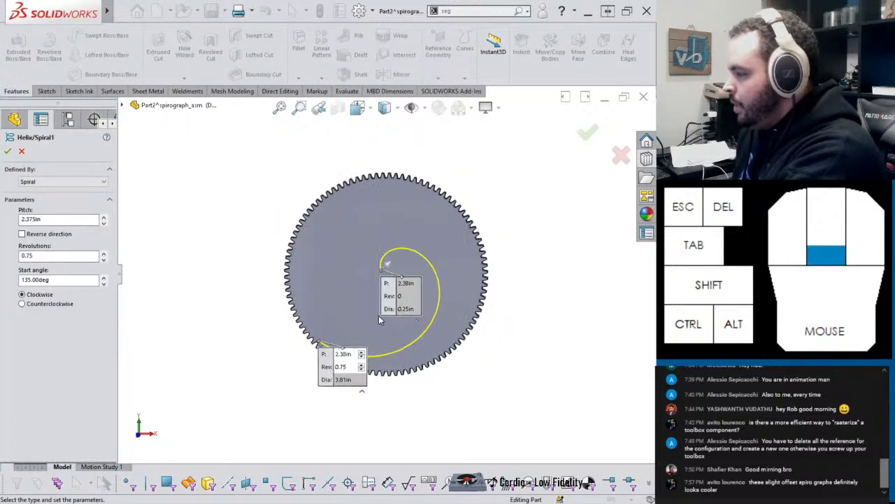
scroll(379, 320, down, 3)
click(103, 217)
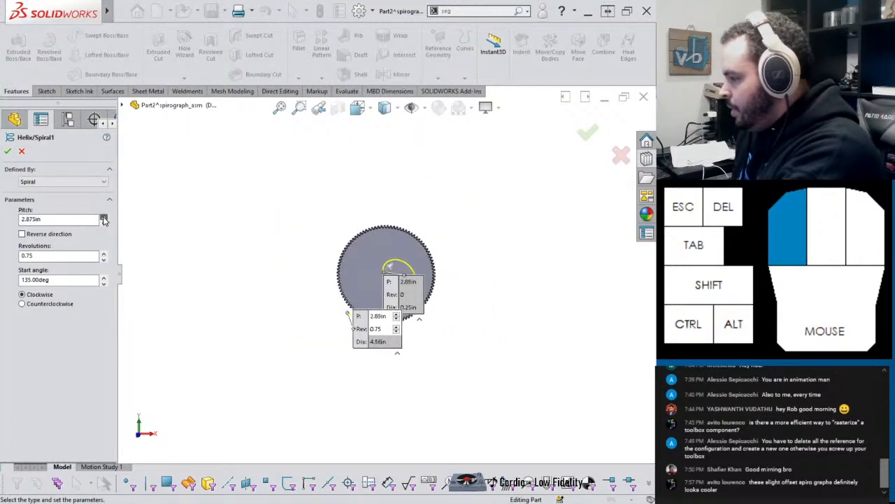
click(104, 220)
click(103, 220)
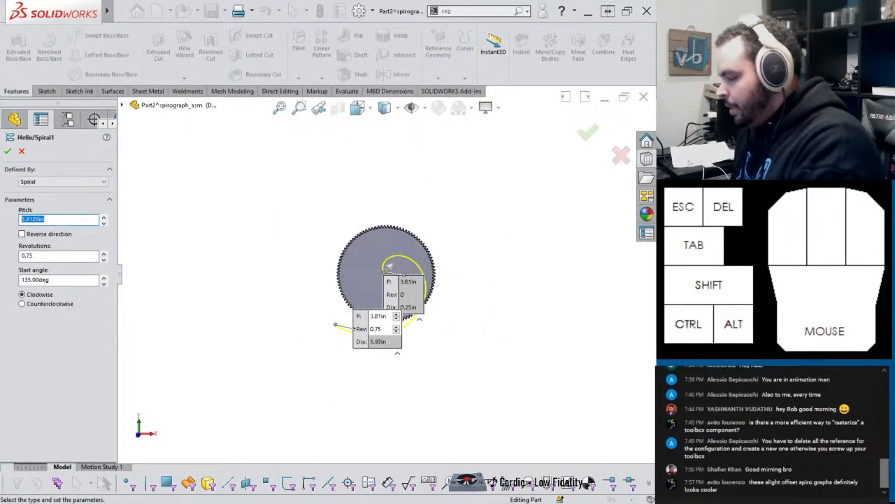
text(12)
key(Return)
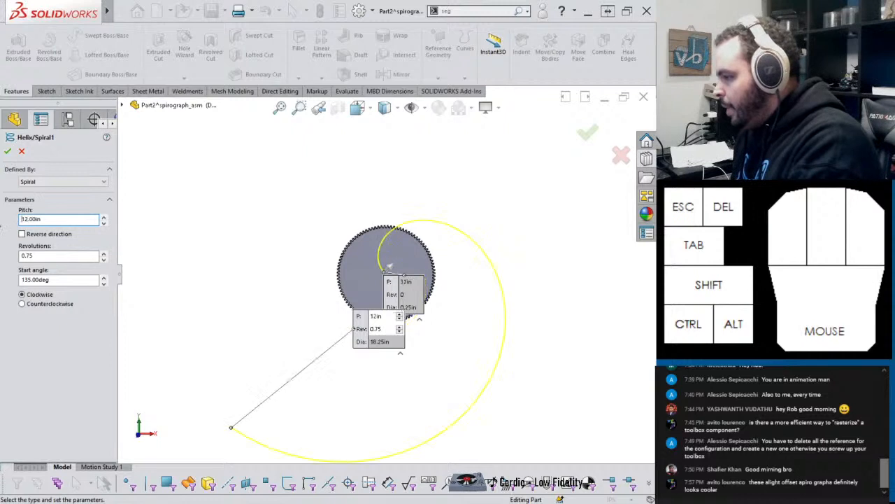
click(9, 151)
click(10, 153)
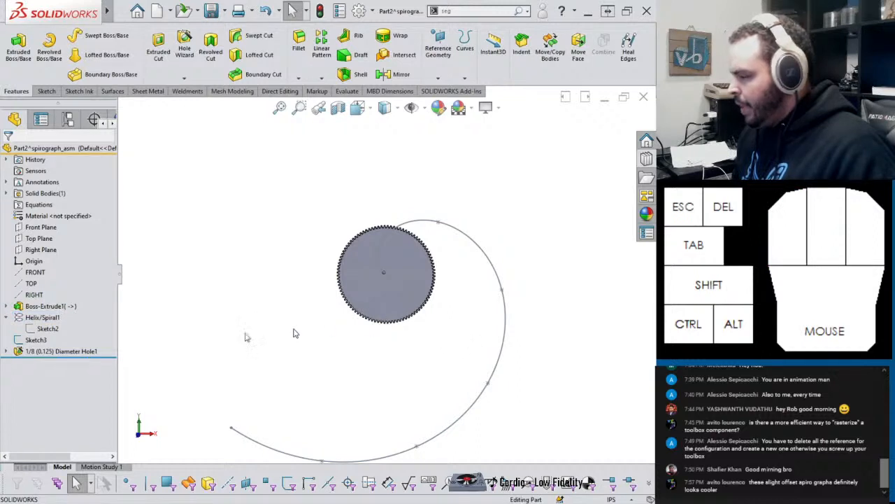
Step: Return to the spirograph assembly and recalculate Motion Study 2 with the enlarged spiral, stopping the calculation at about 11 seconds
click(234, 309)
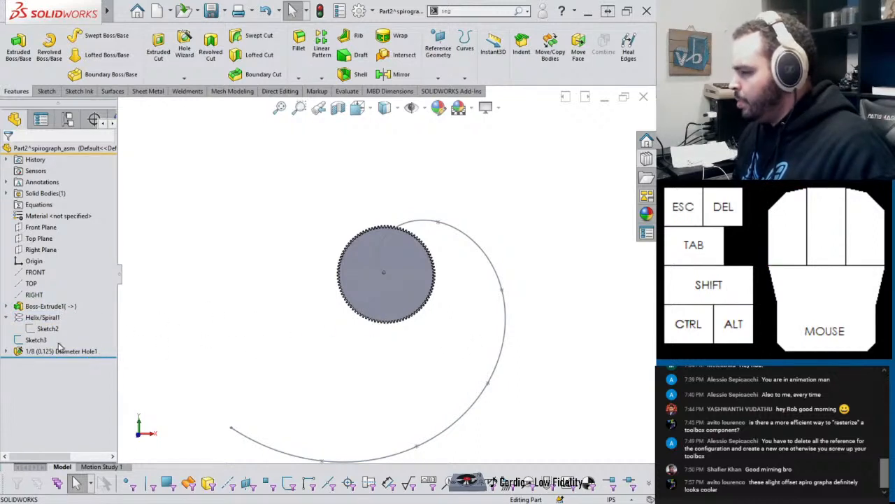
click(284, 284)
key(ctrl+Tab)
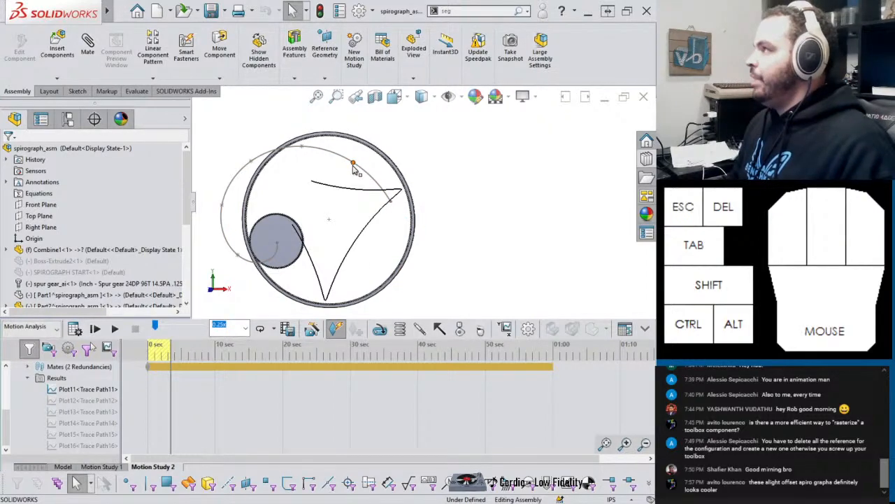
click(75, 329)
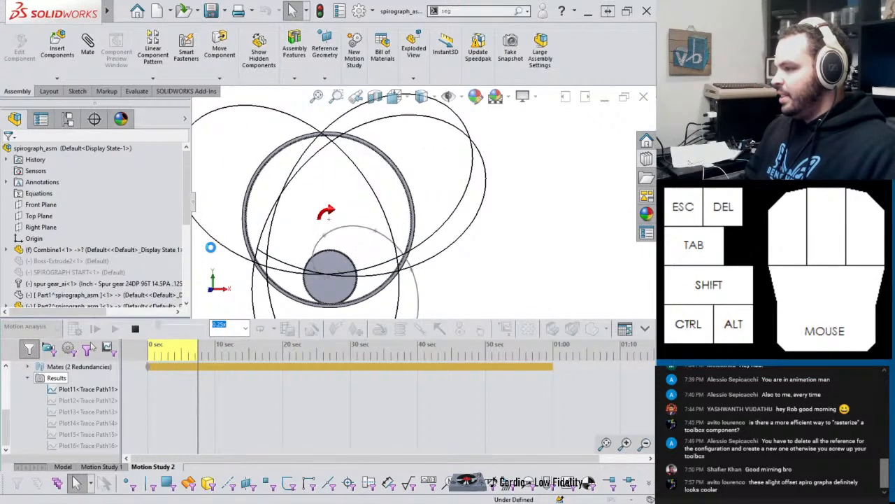
click(136, 328)
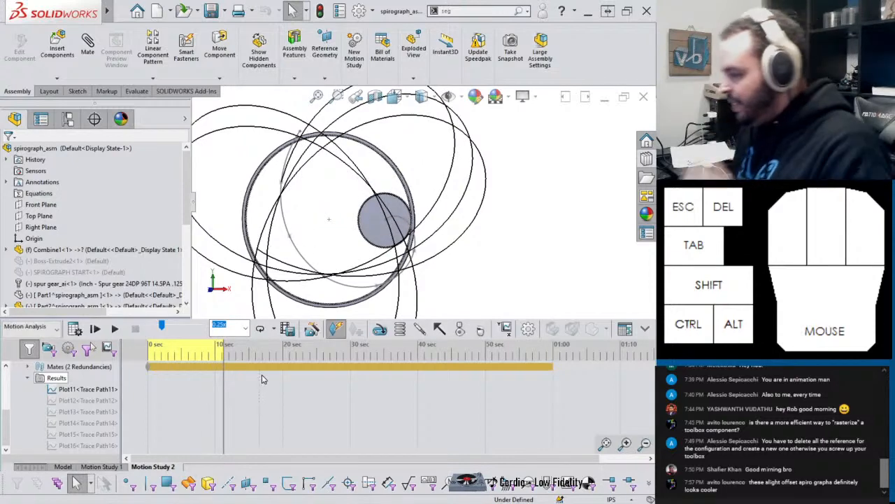
Step: Replace the 0-second Orientation and Camera Views key with a zoomed-out view of the whole pattern and recalculate Motion Study 2
click(149, 367)
scroll(68, 382, up, 3)
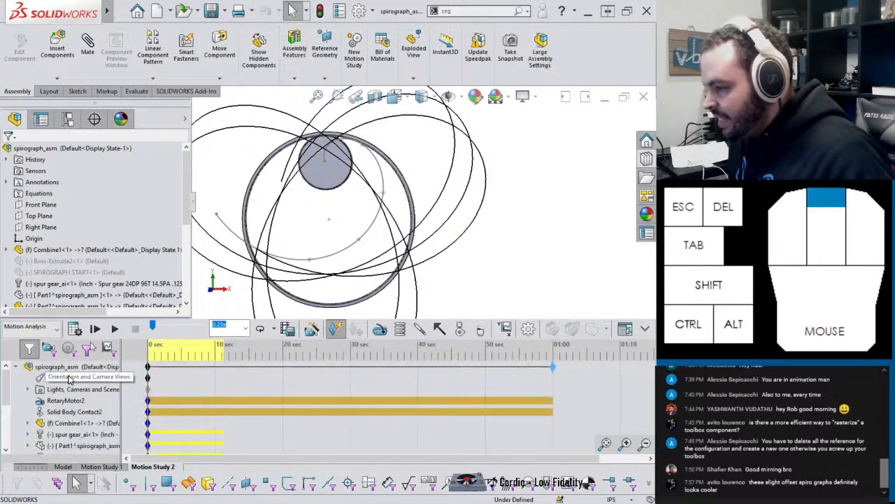
ctrl+scroll(282, 292, up, 2)
ctrl+scroll(361, 186, down, 4)
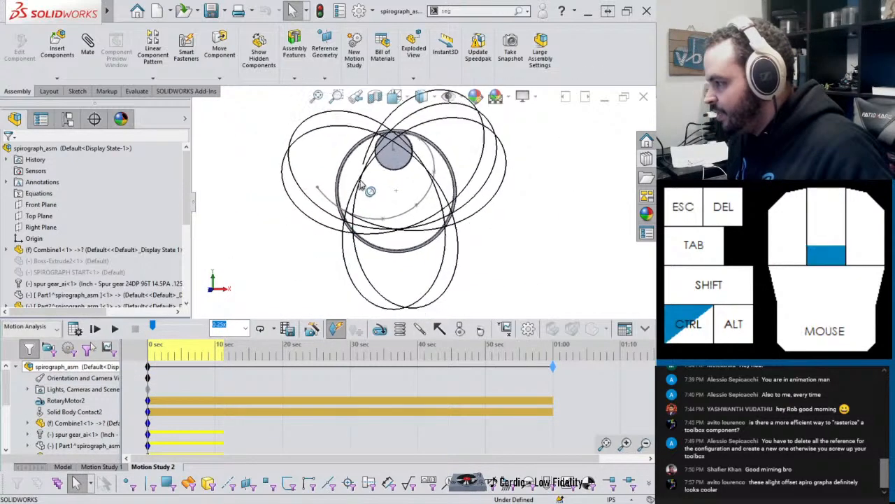
ctrl+scroll(361, 186, down, 2)
ctrl+scroll(448, 167, up, 1)
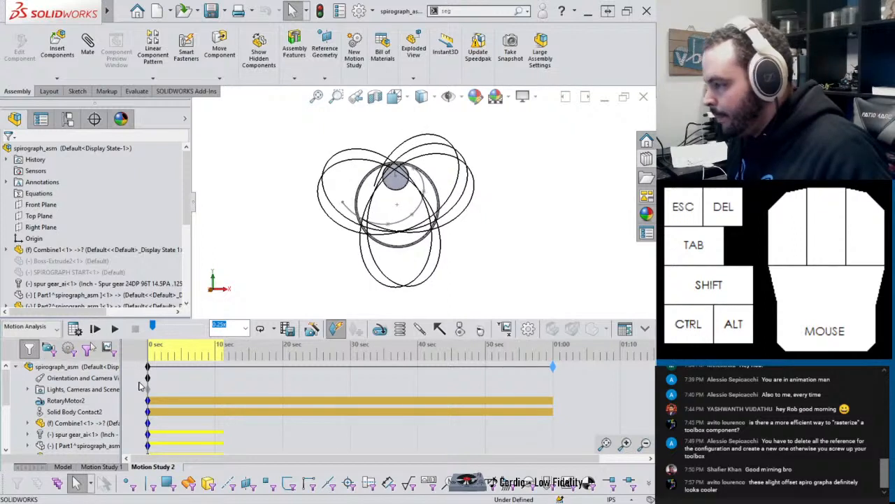
right_click(148, 378)
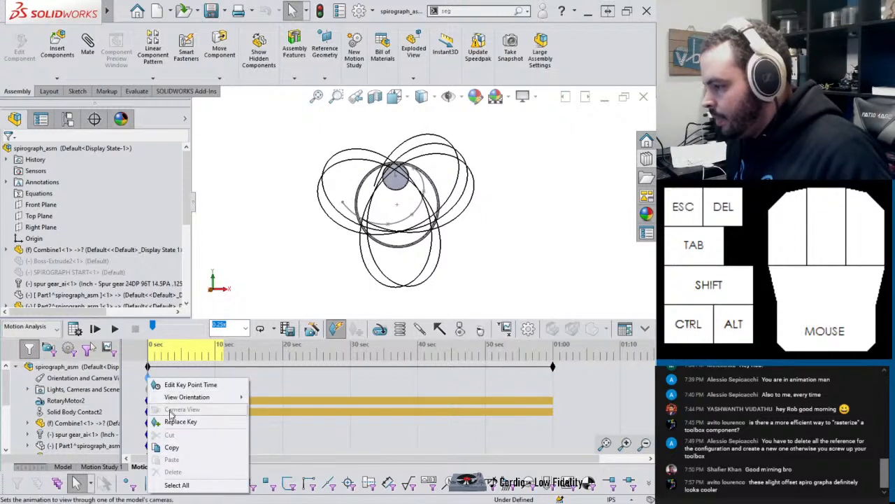
click(172, 422)
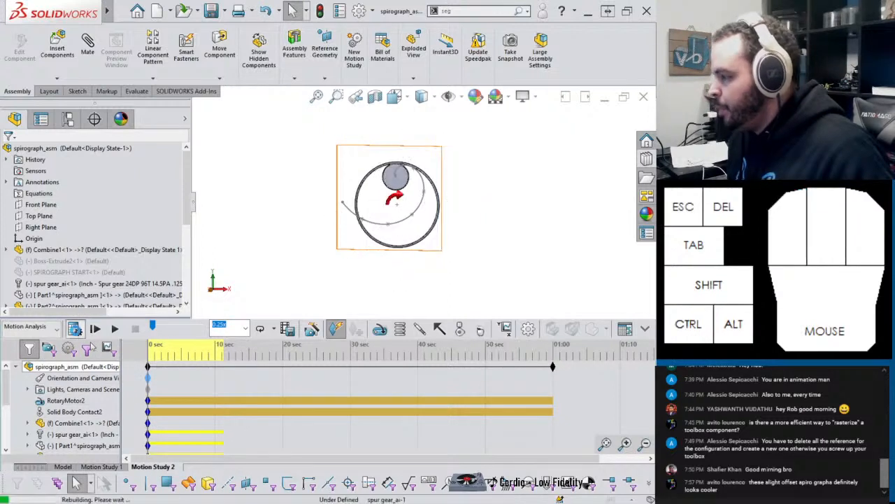
click(75, 329)
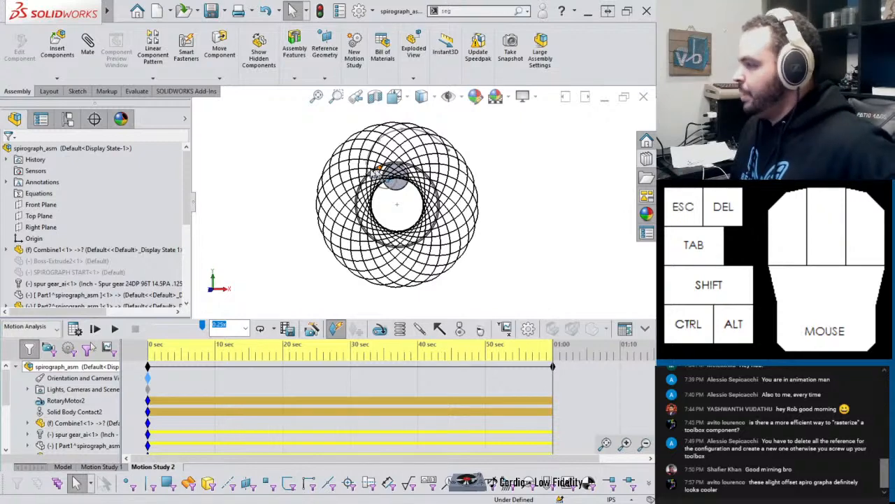
Step: Clear the selection and save the spirograph assembly with its completed 60-second trace
click(249, 168)
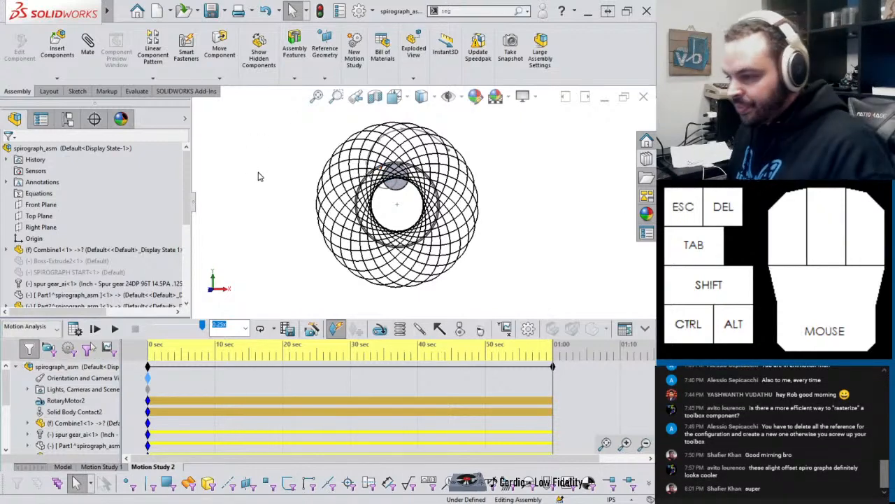
key(ctrl+s)
click(448, 390)
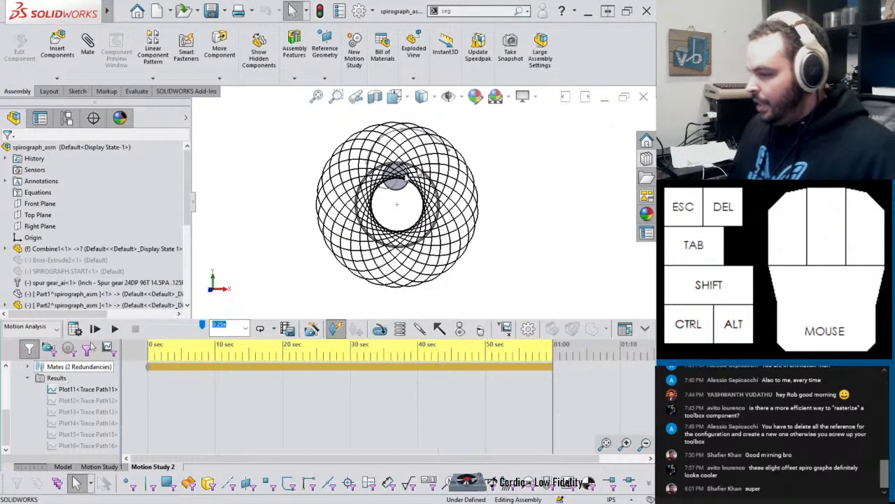
Step: Switch to Snipping Tool, capture the finished spirograph pattern as a rectangular snip, and move the snip window onto the other monitor
click(5, 501)
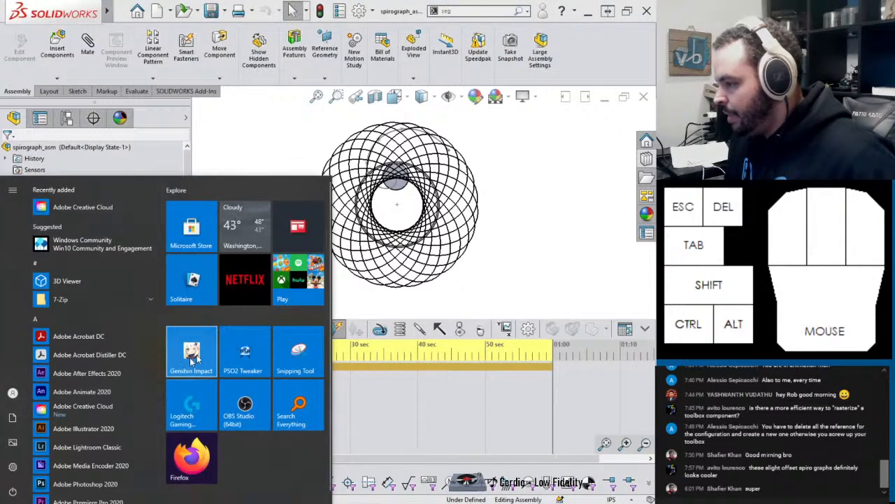
click(296, 350)
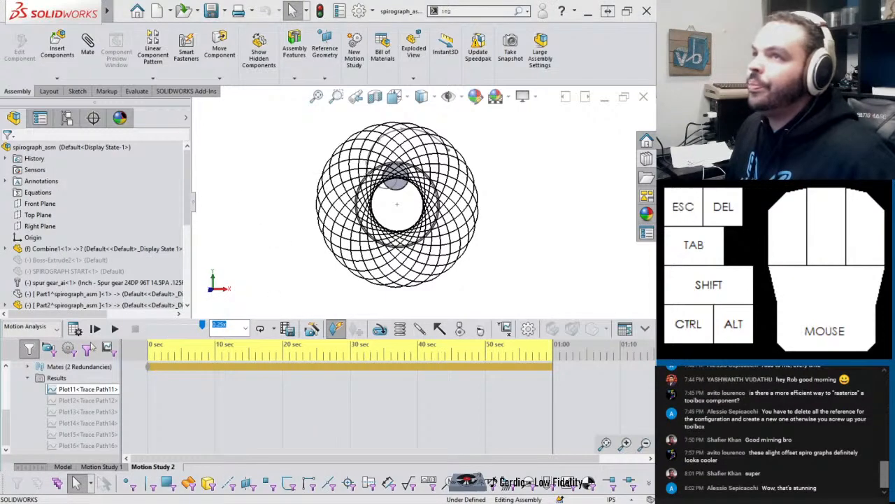
click(447, 95)
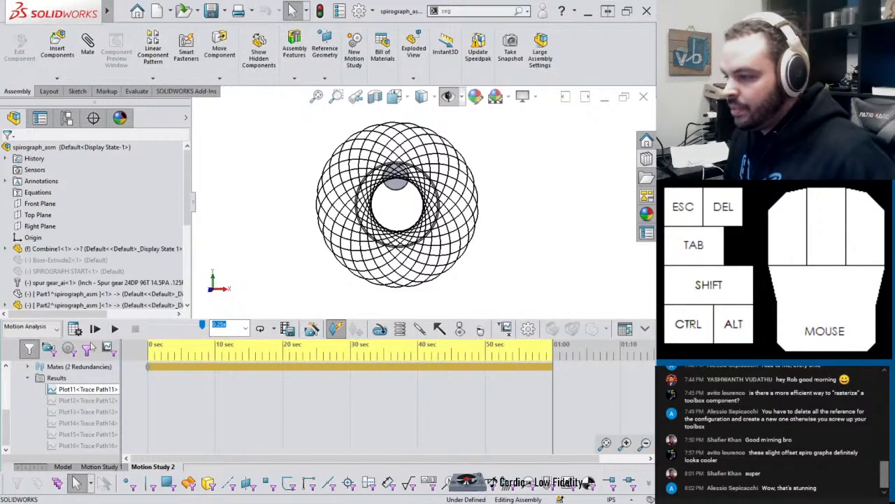
click(82, 502)
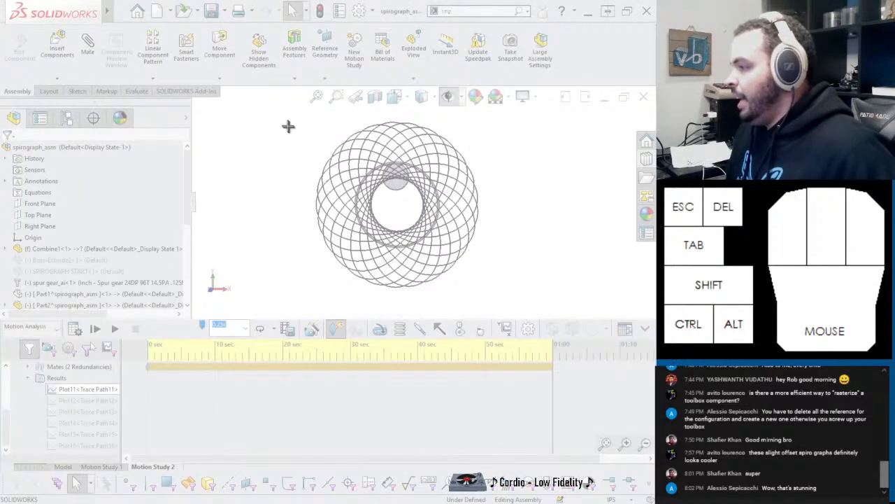
drag(288, 126, 491, 298)
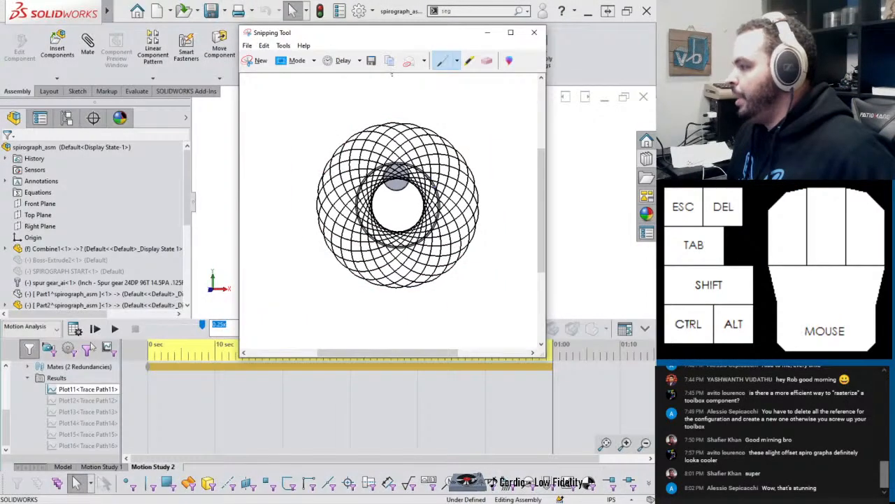
drag(398, 34, 0, 105)
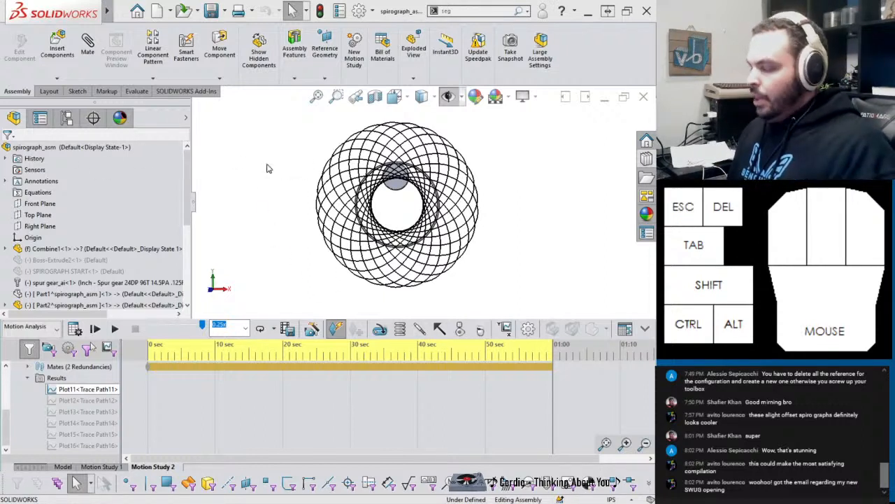
Step: Close the spirograph assembly with all modified documents saved, and close the remaining gear and ring part files
key(ctrl+s)
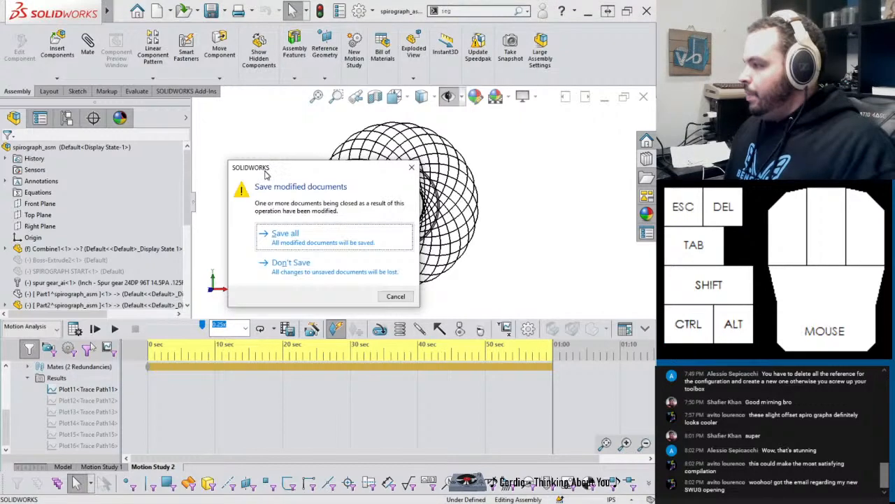
click(270, 236)
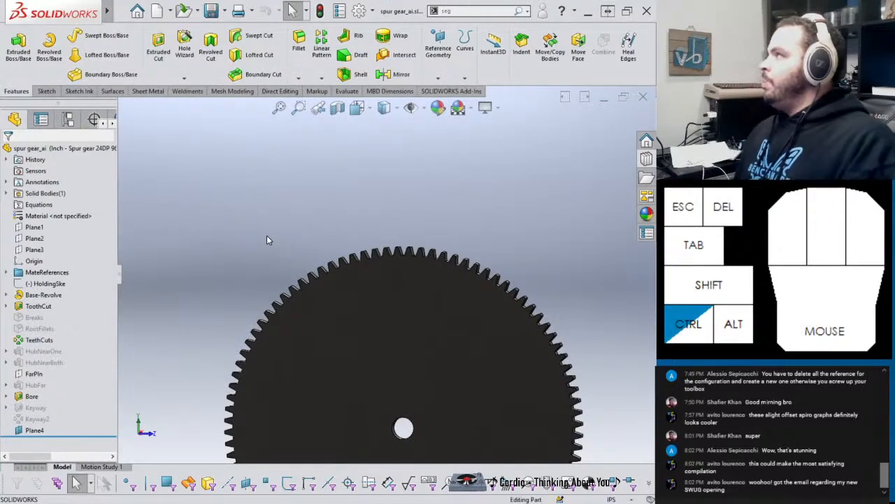
key(ctrl+Tab)
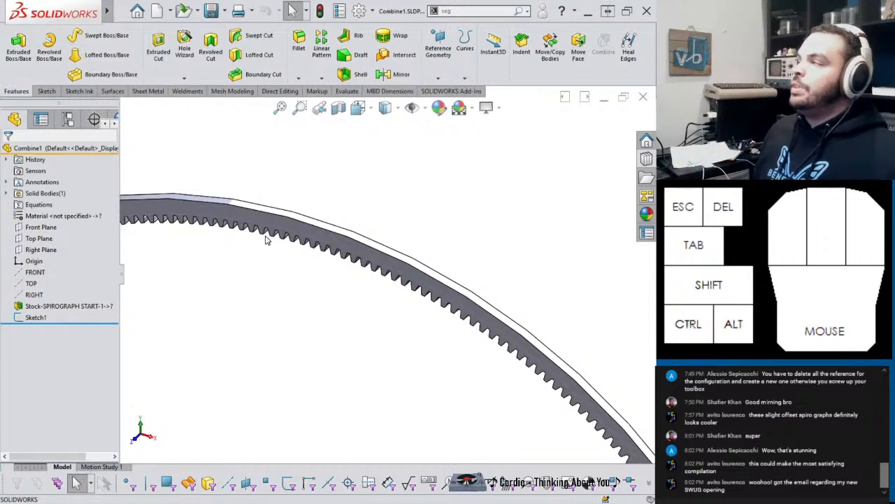
click(235, 291)
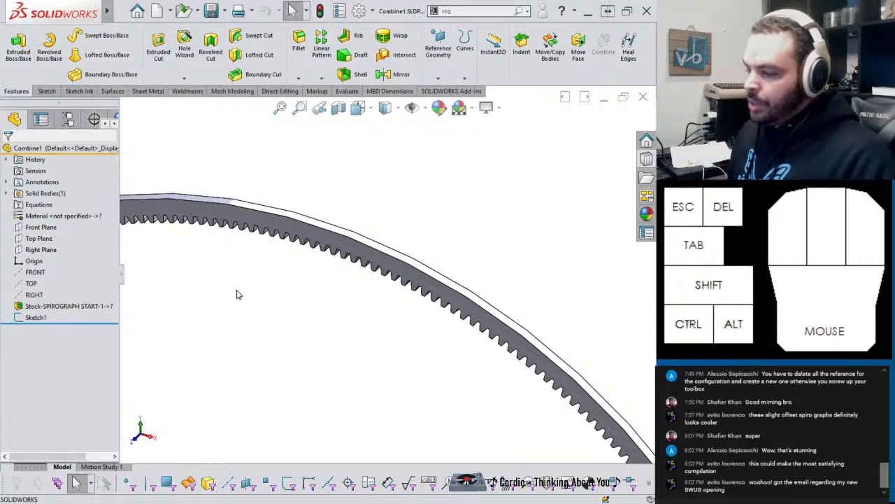
key(ctrl+w)
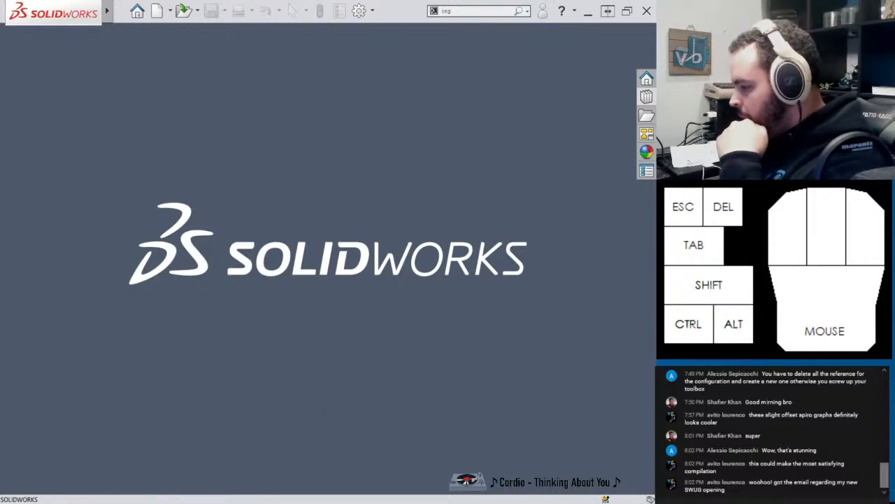
Step: Switch to Firefox and bring the browser window with the soda can crusher search results onto this monitor
click(239, 503)
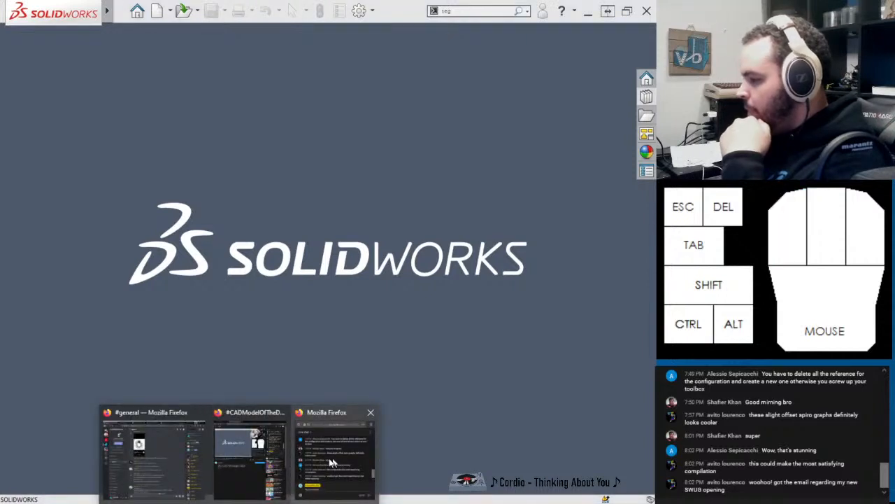
click(181, 454)
drag(594, 10, 0, 70)
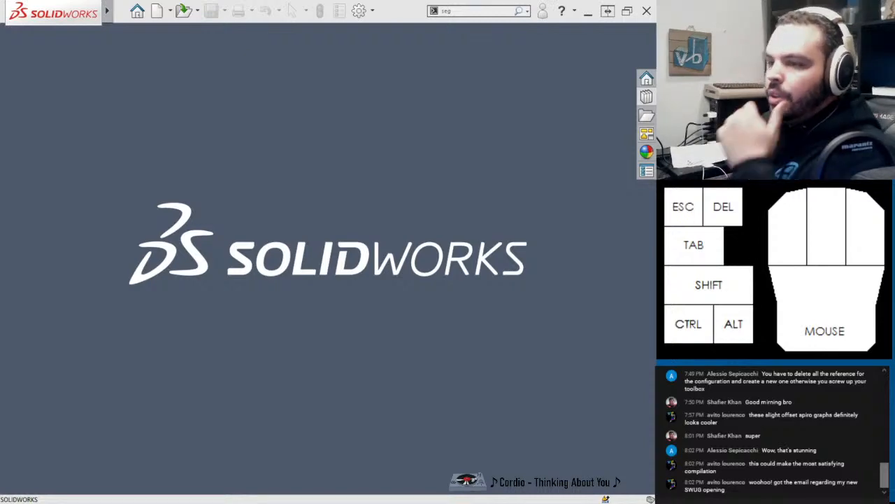
drag(0, 196, 380, 1)
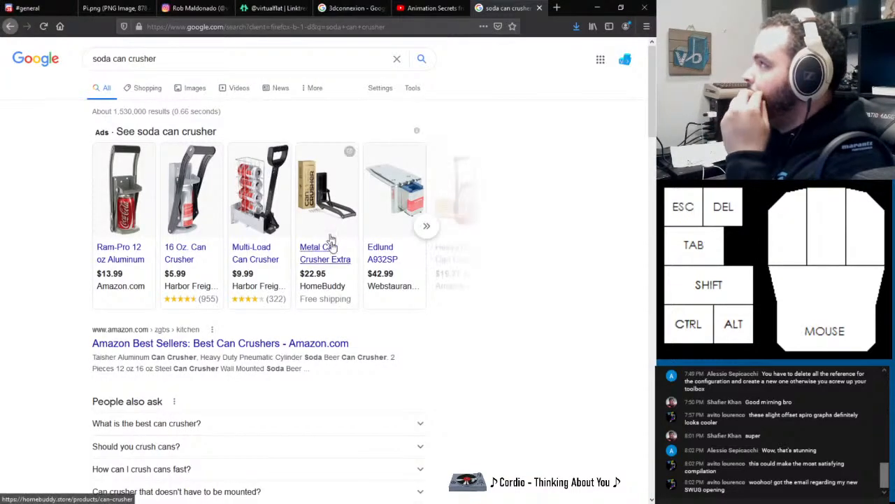
Step: Open the Ram-Pro 12 oz can crusher product page and browse its enlarged gallery images up to the three-step crushing picture
click(119, 203)
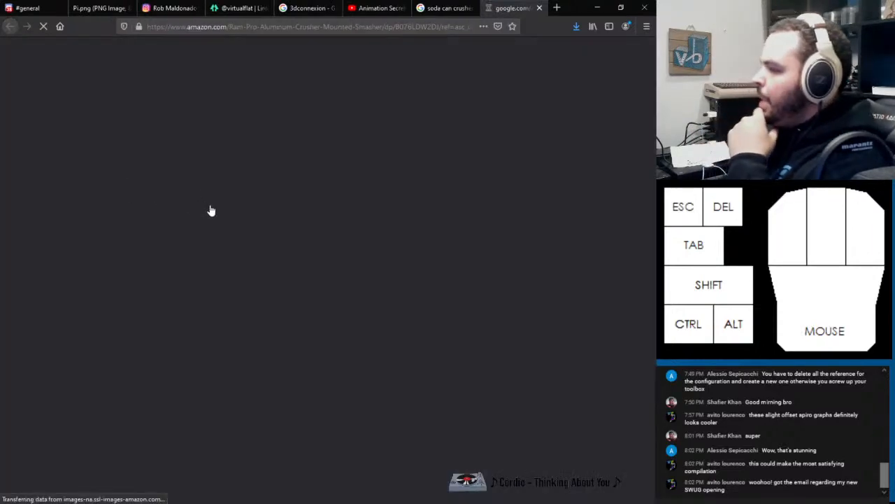
click(189, 256)
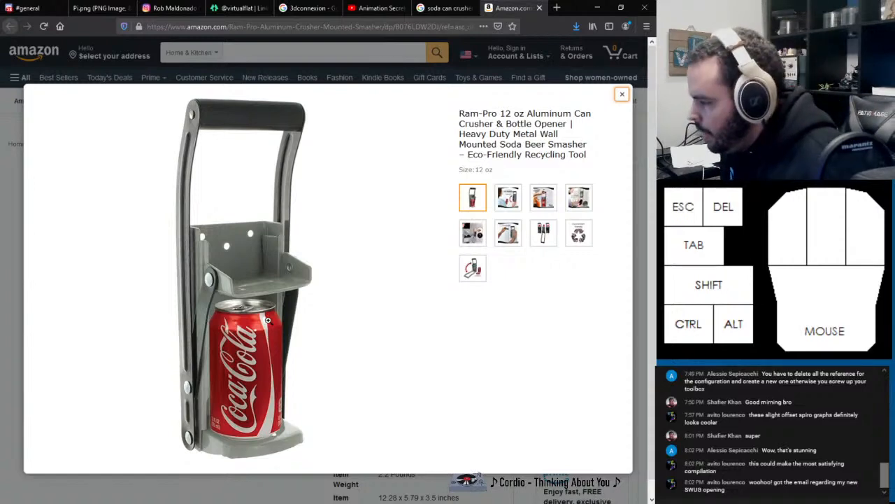
click(509, 197)
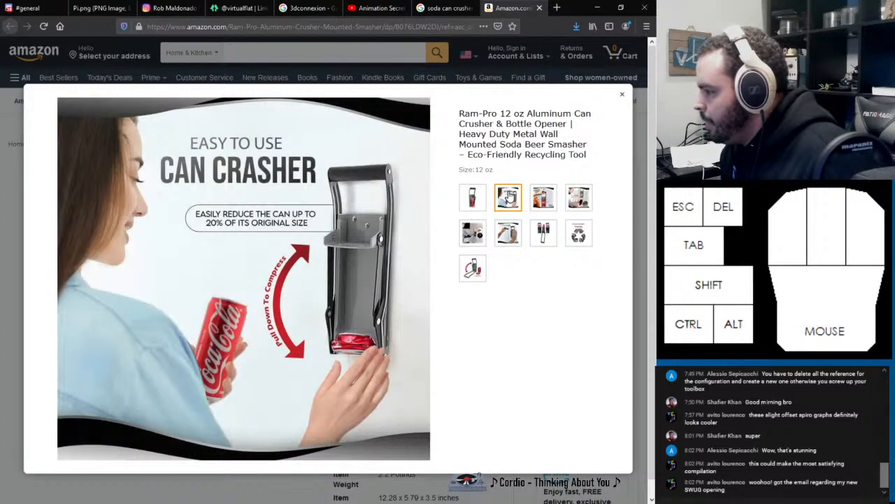
click(542, 199)
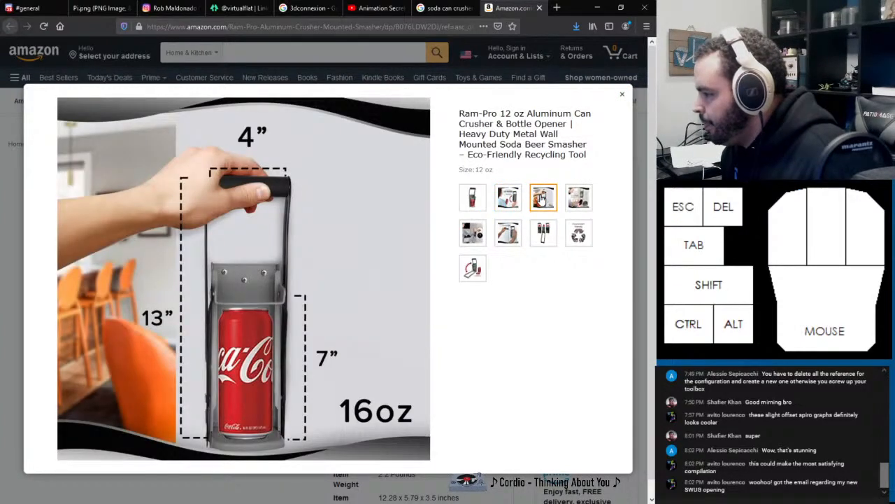
click(580, 204)
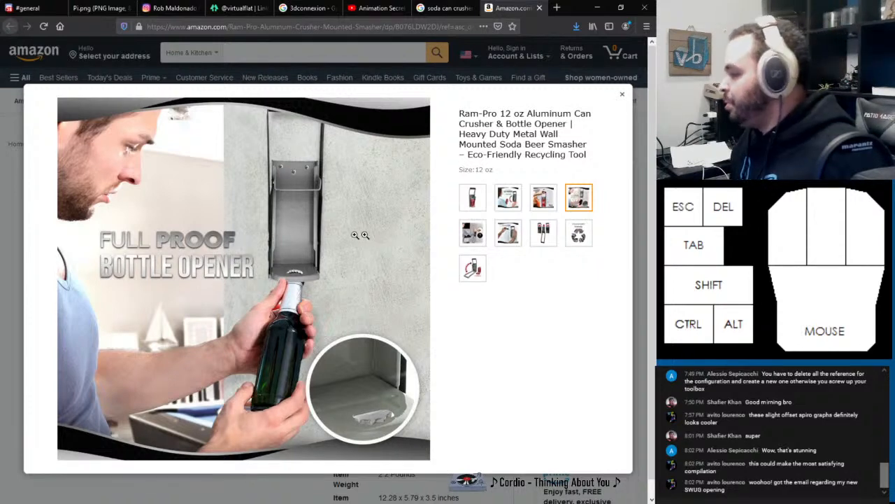
click(471, 235)
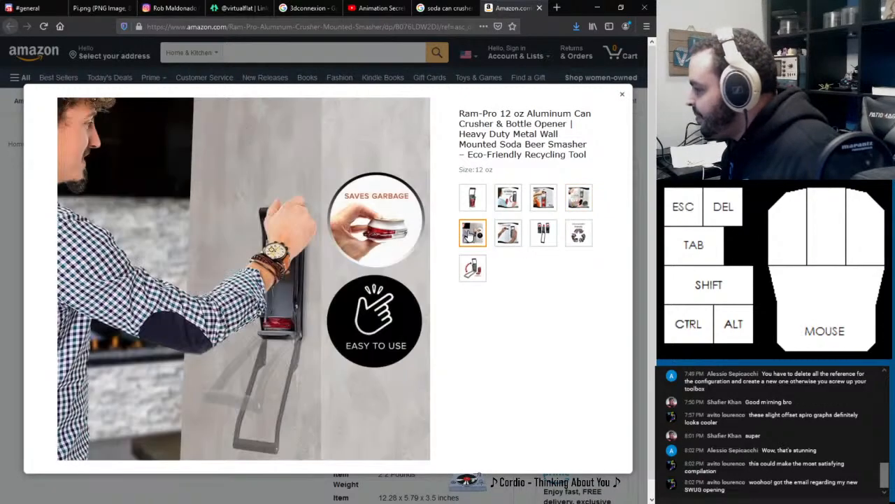
click(508, 236)
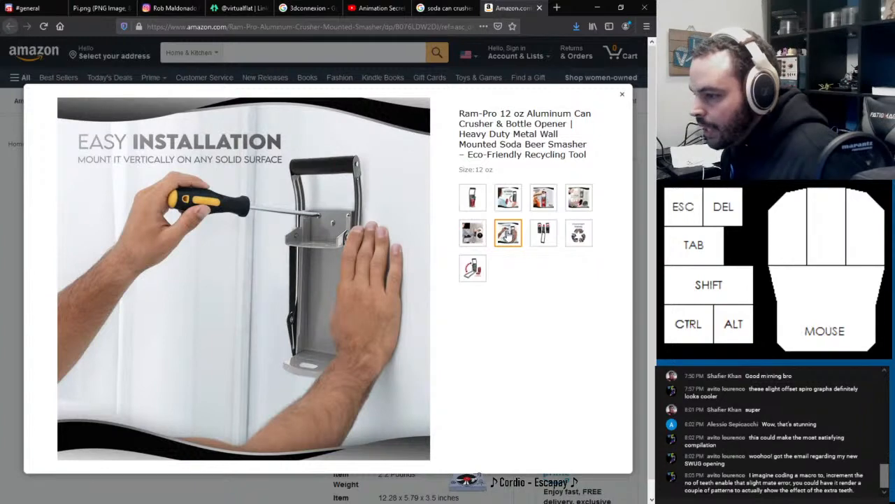
click(547, 236)
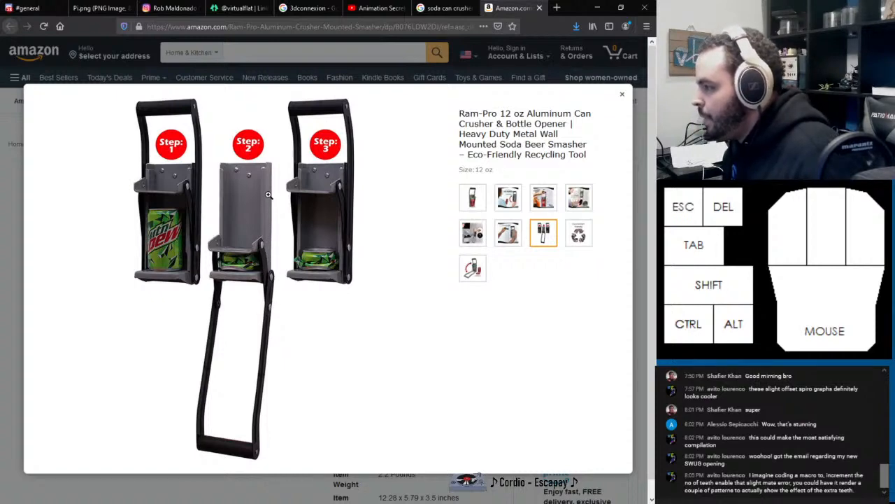
Step: Open the three-step can crusher picture on its own, enlarge it to 130%, and examine the body, sliding crusher and linkage
right_click(270, 309)
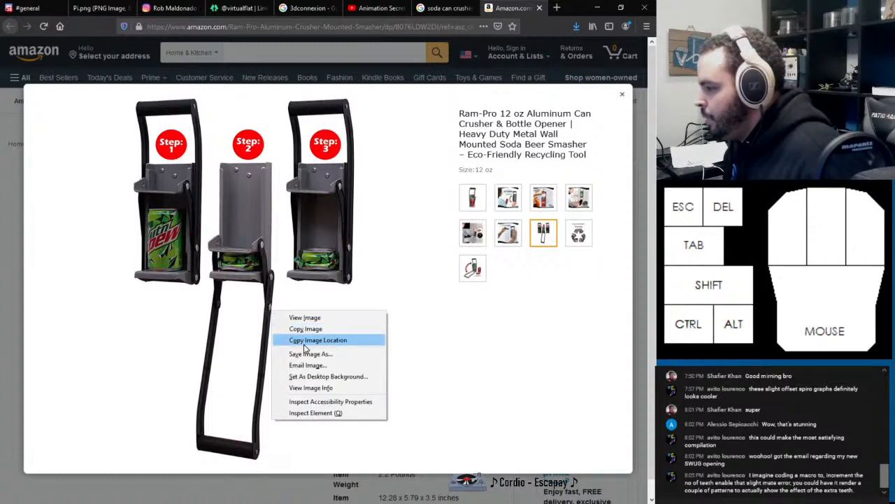
click(305, 317)
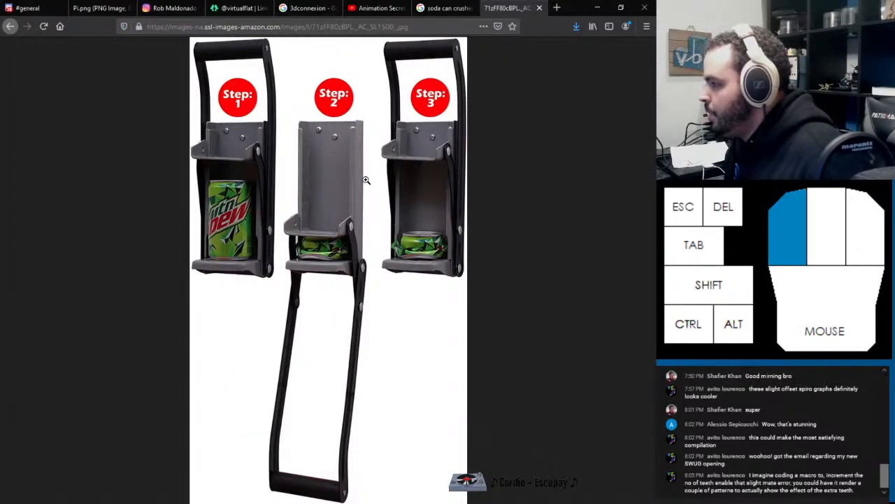
click(366, 180)
scroll(343, 259, down, 5)
scroll(347, 252, up, 3)
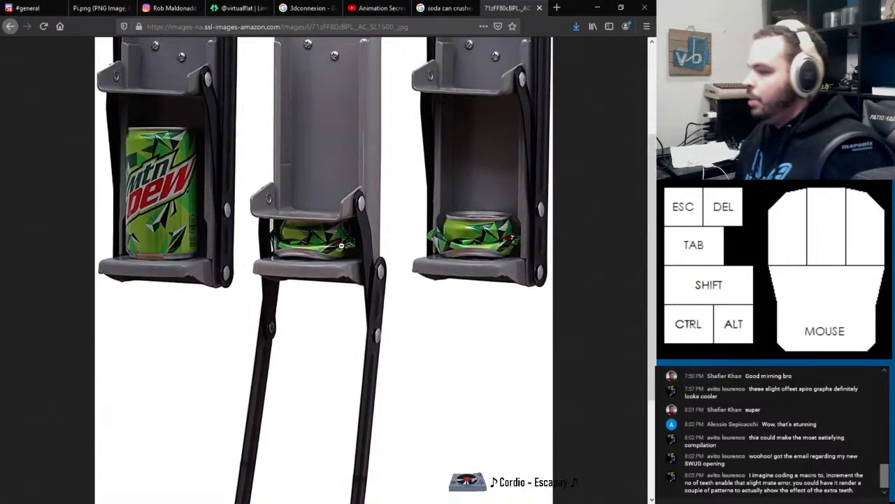
ctrl+scroll(365, 196, up, 2)
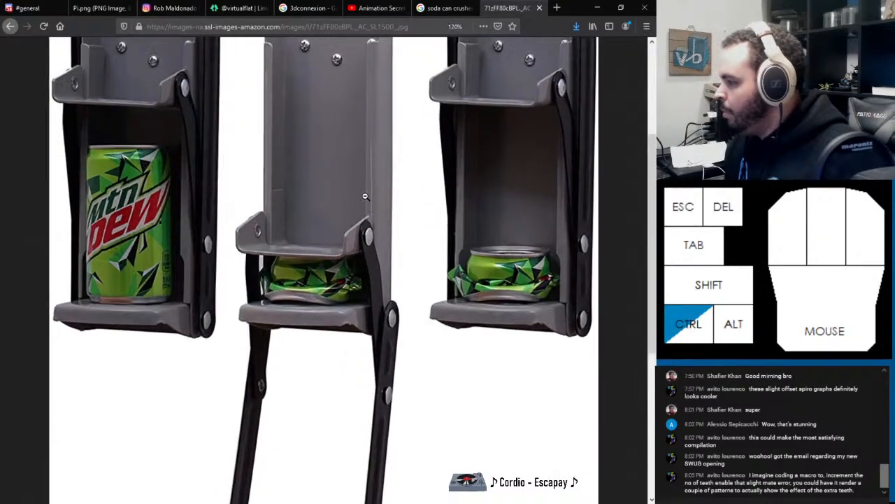
ctrl+scroll(365, 196, up, 1)
scroll(365, 196, down, 3)
scroll(365, 197, up, 7)
scroll(336, 239, down, 1)
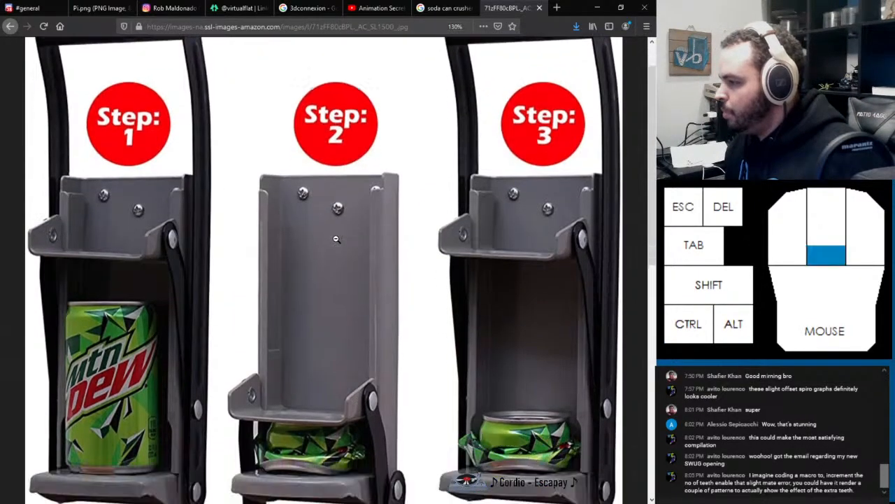
Step: Compare the crusher's back plate, sliding crusher and side links across all three positions in the enlarged picture
scroll(336, 239, down, 3)
scroll(336, 237, up, 1)
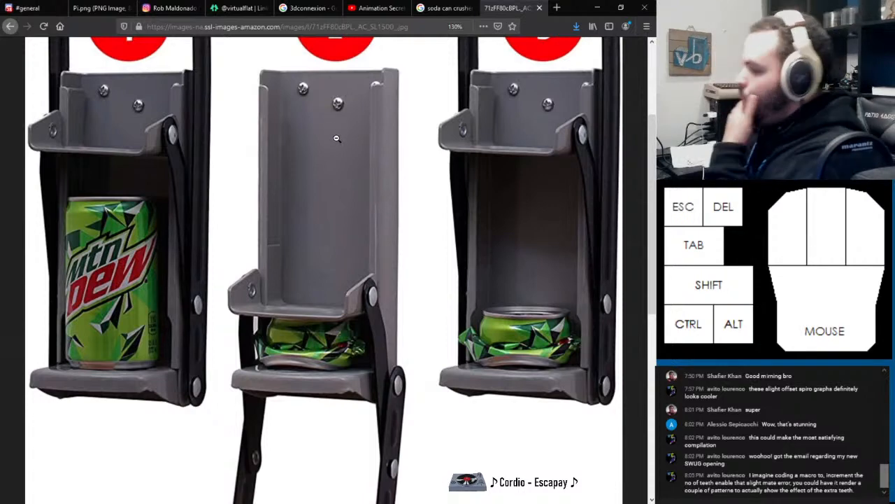
scroll(380, 210, up, 2)
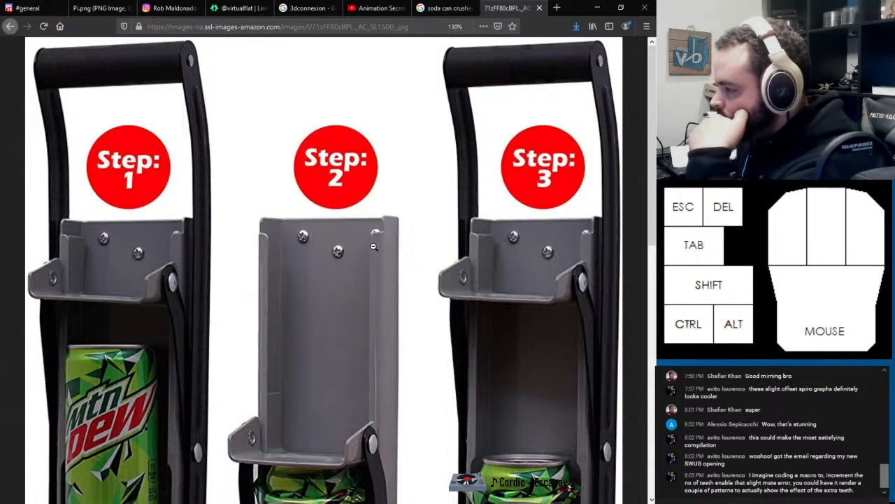
scroll(373, 246, down, 2)
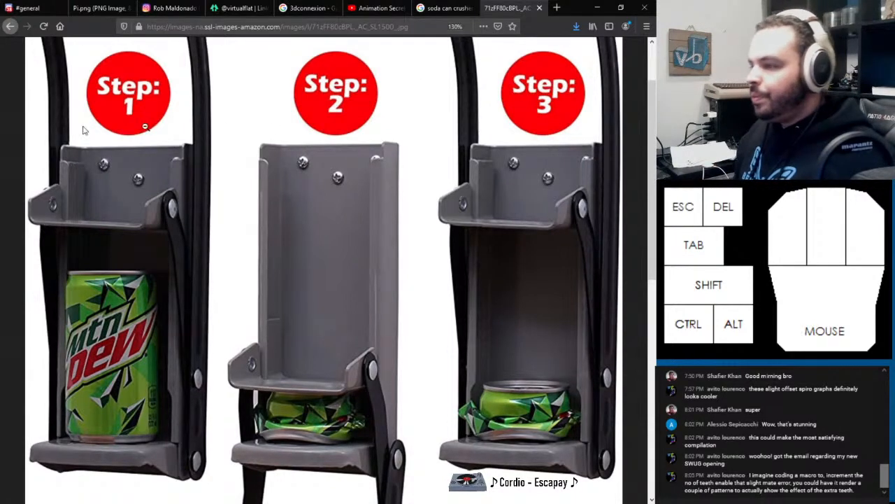
Step: Minimize the browser to switch to SOLIDWORKS, and create a new part document
click(597, 8)
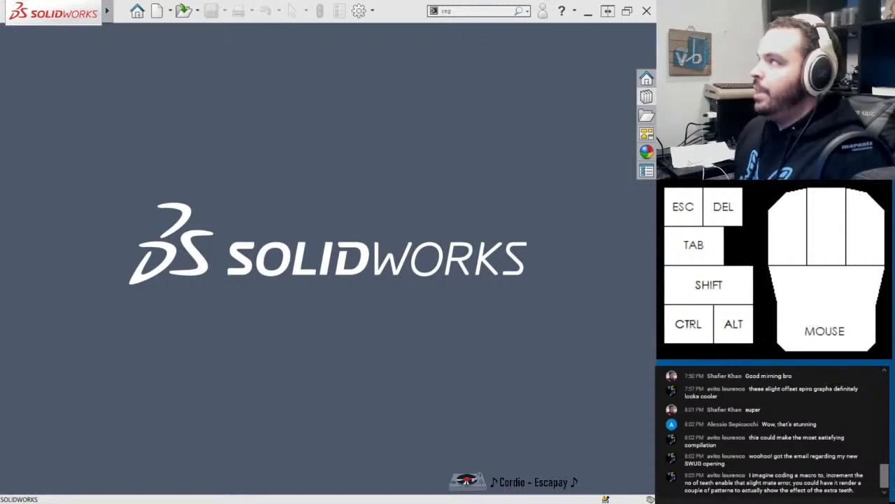
click(116, 12)
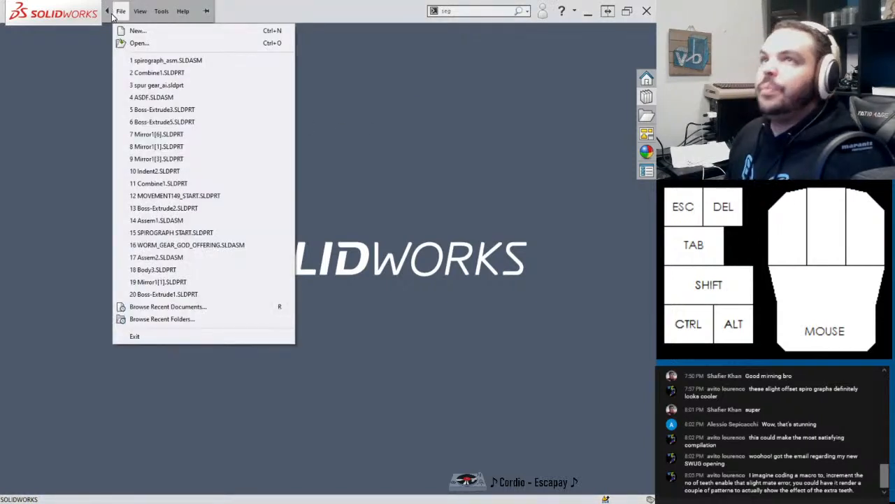
click(137, 31)
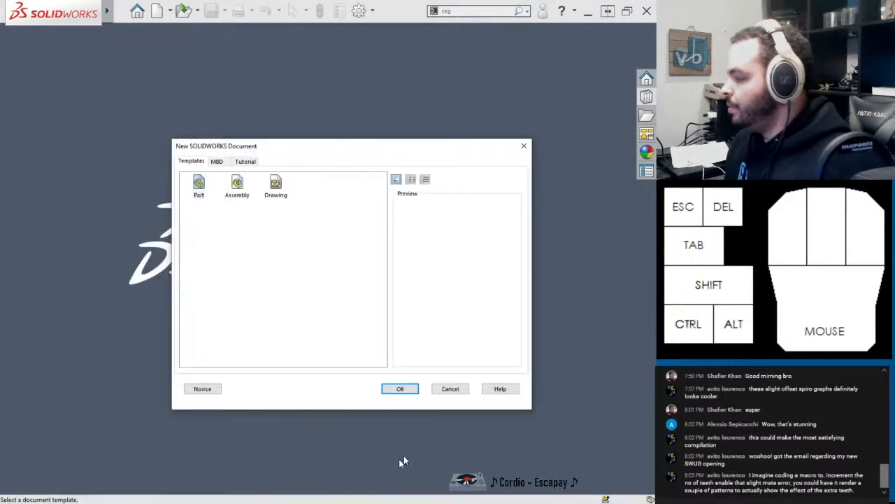
click(408, 389)
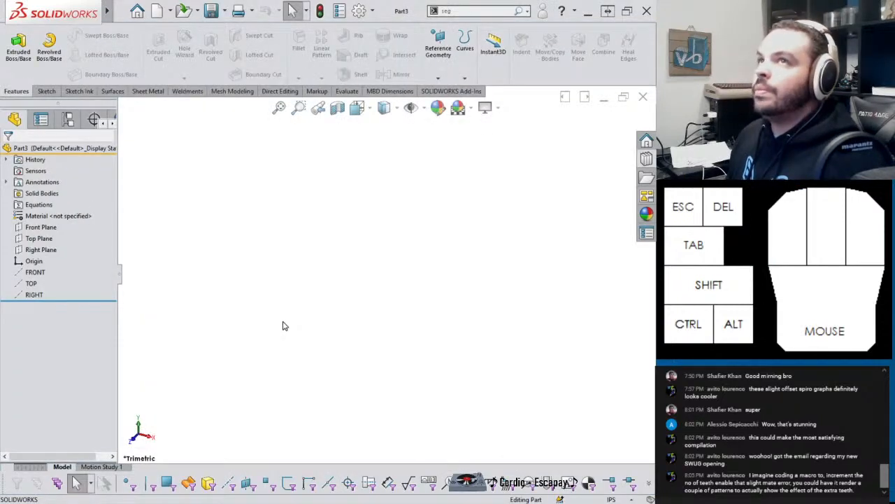
Step: Start a sketch on the Front Plane and draw a center rectangle about 4.5 in wide, centred on the origin
click(46, 228)
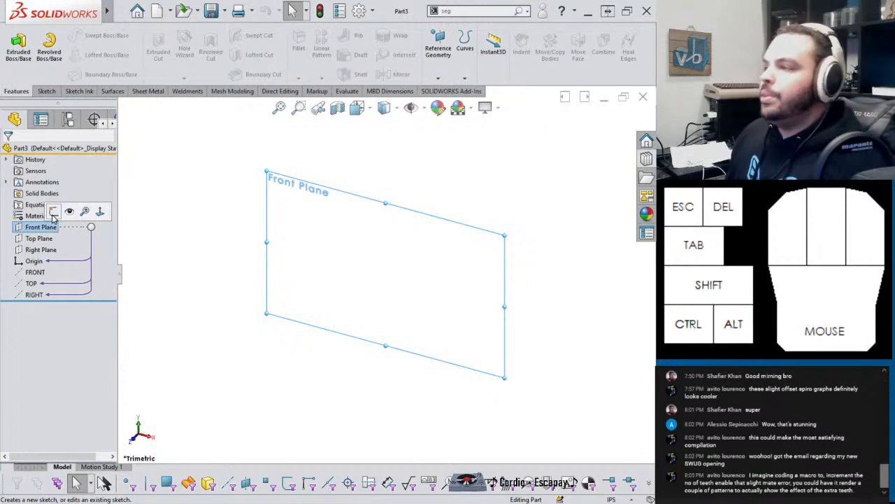
click(54, 211)
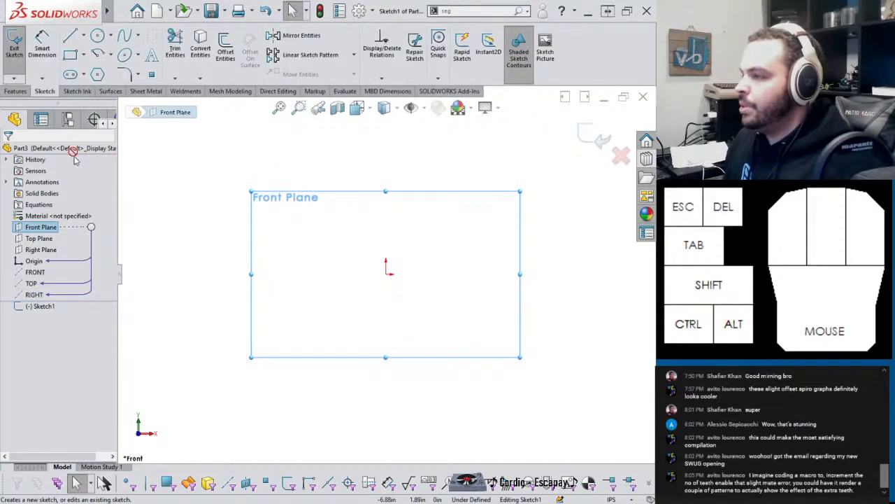
click(58, 94)
click(83, 54)
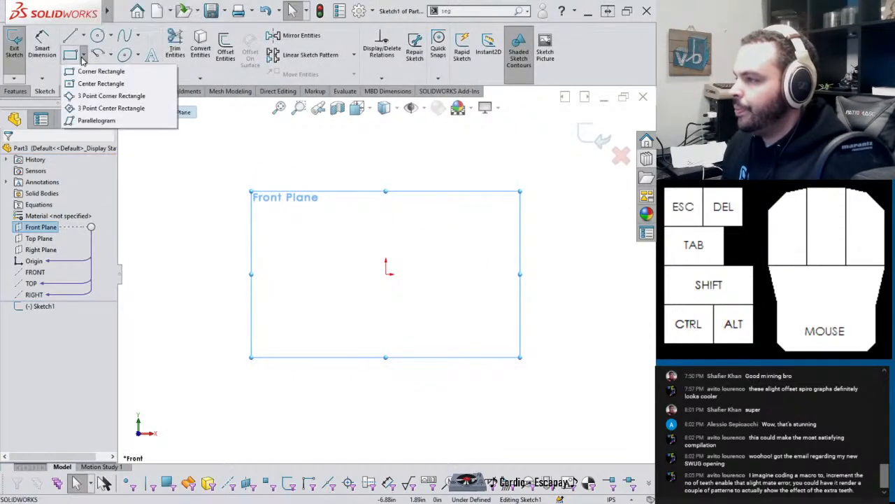
click(82, 84)
mouse_move(386, 273)
mouse_down()
mouse_move(455, 380)
mouse_move(489, 463)
mouse_move(463, 444)
mouse_move(436, 382)
mouse_up()
Step: Dimension the rectangle to 4 in wide and 9 in tall
right_drag(432, 314, 429, 174)
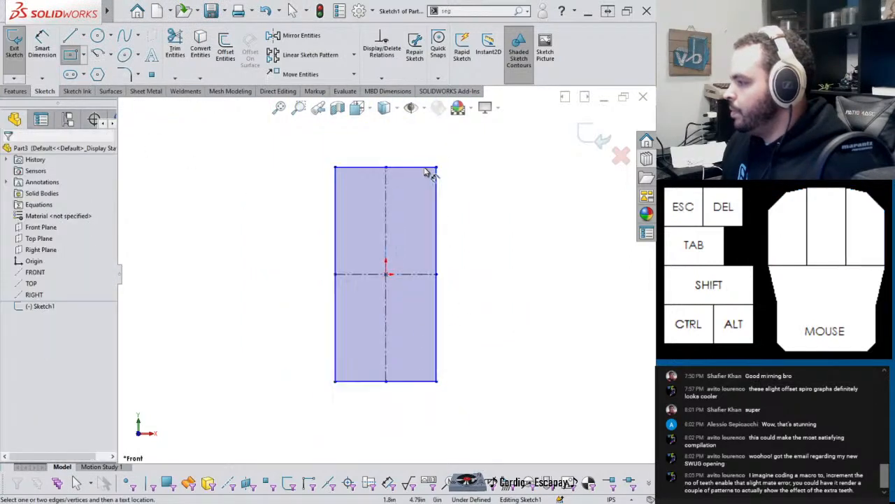
click(398, 167)
click(399, 144)
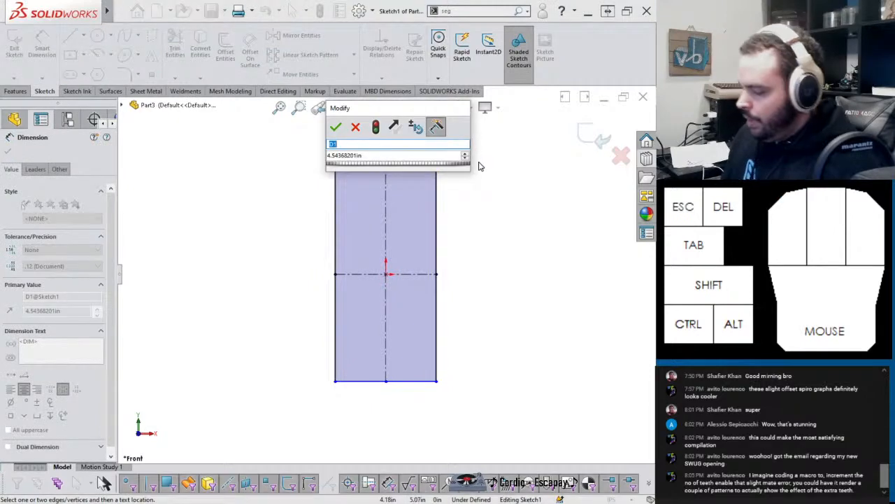
text(4@Sketch)
key(Tab)
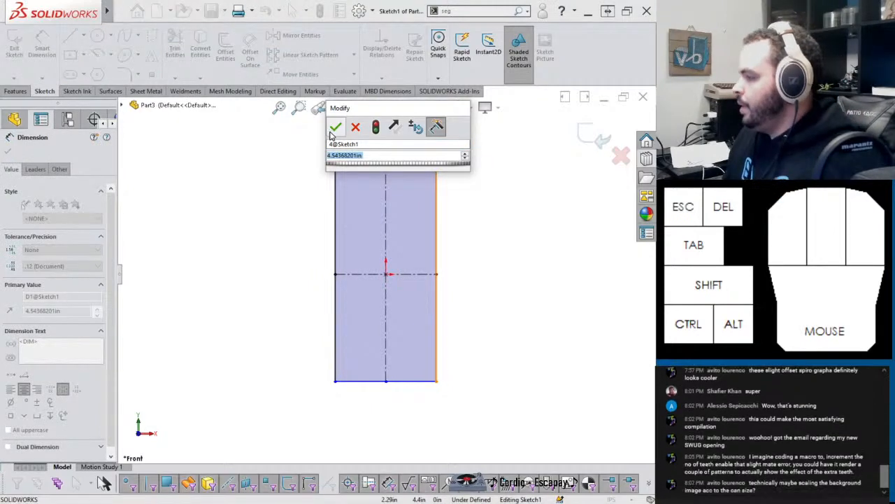
text(4)
click(335, 127)
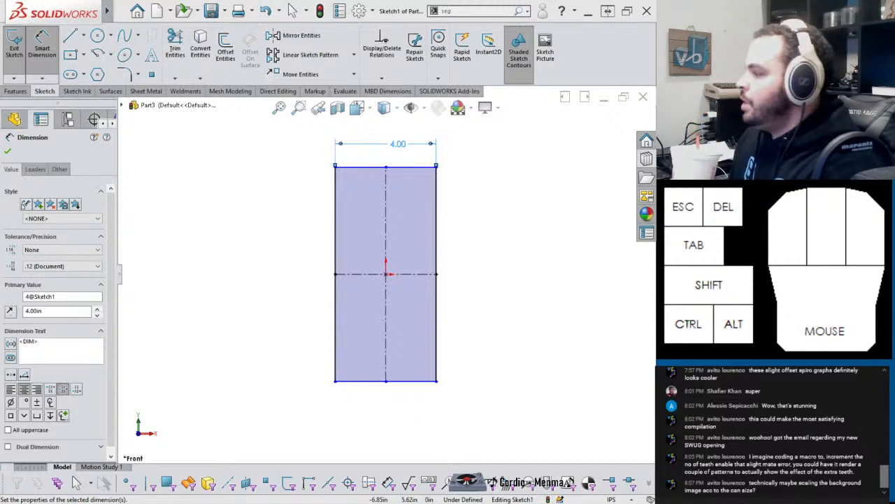
click(438, 241)
click(509, 243)
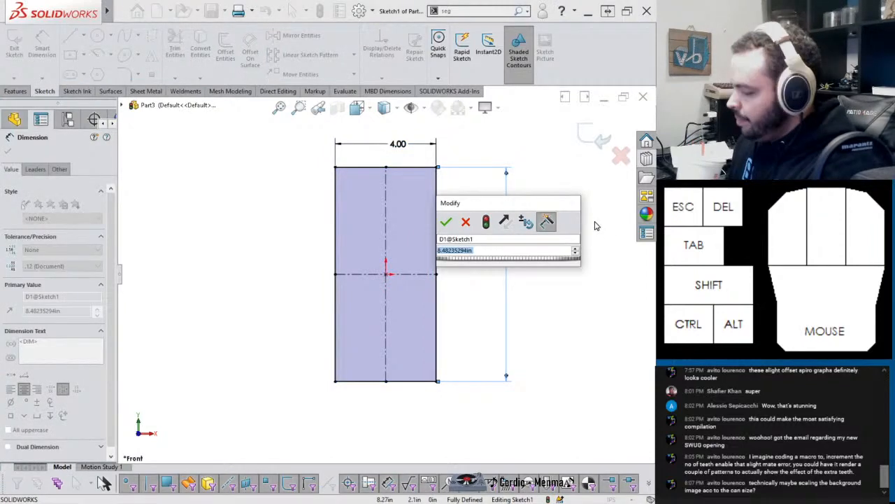
text(9)
key(Return)
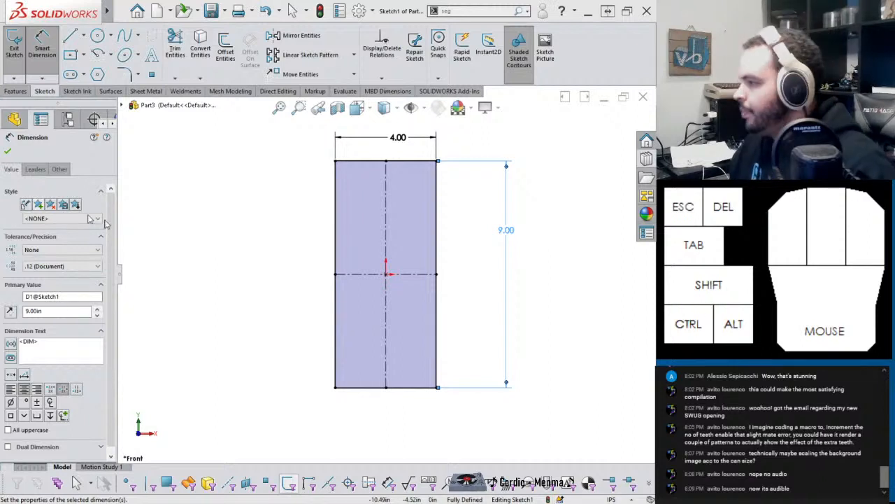
Step: Paste the copied spirograph picture into the sketch space and move it closer to the rectangle
click(236, 227)
scroll(245, 224, down, 4)
scroll(252, 224, up, 6)
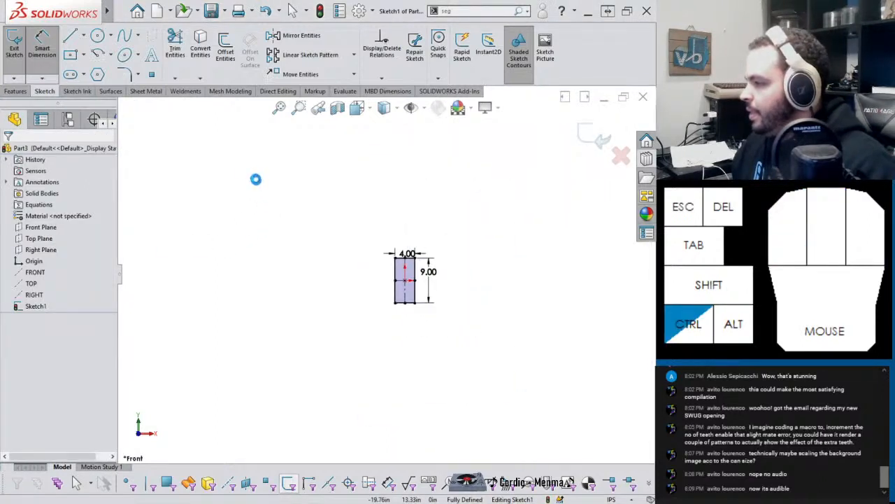
scroll(271, 205, up, 1)
scroll(335, 271, down, 2)
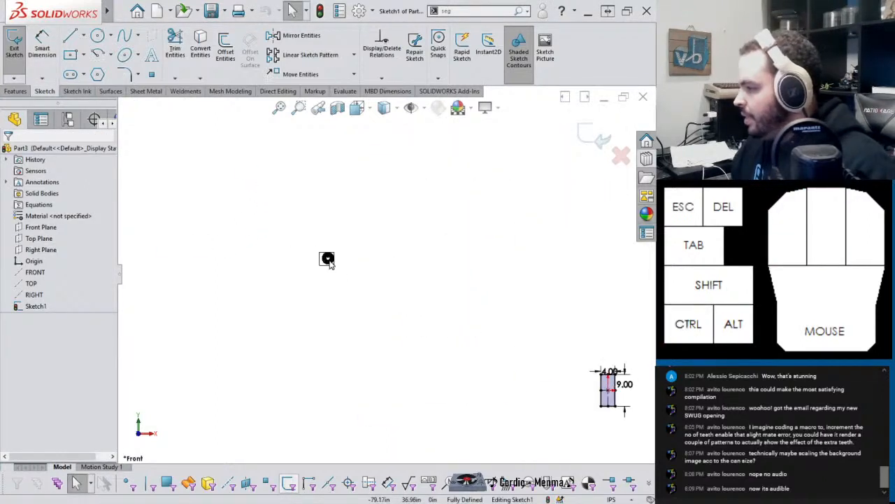
drag(327, 261, 561, 337)
scroll(564, 339, down, 4)
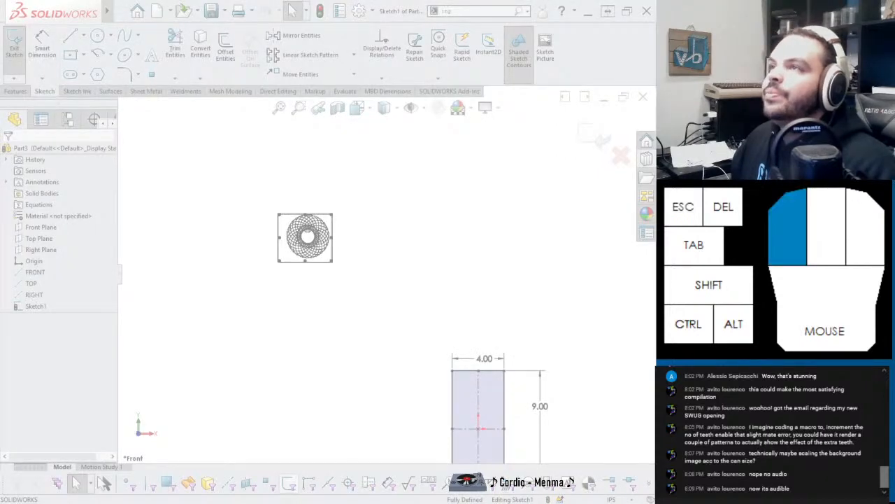
Step: Paste a capture of the Step 2 can crusher picture and bring it closer to the rectangle
key(ctrl+s)
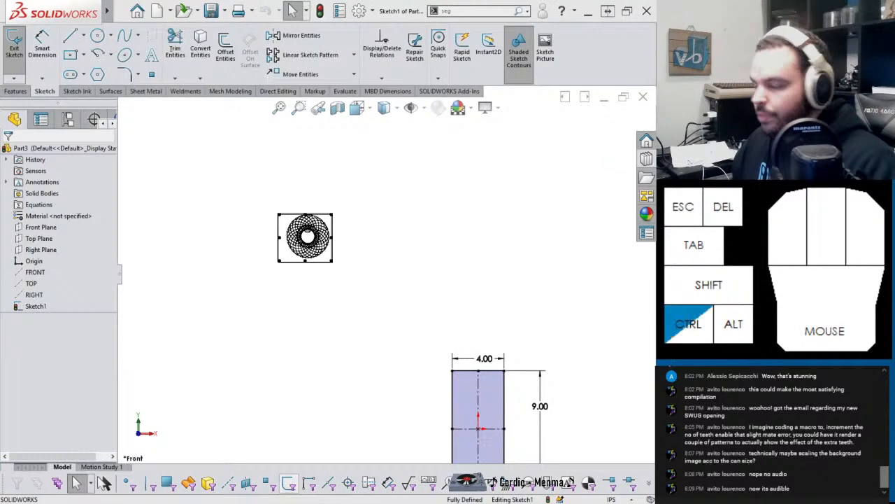
click(545, 260)
click(437, 122)
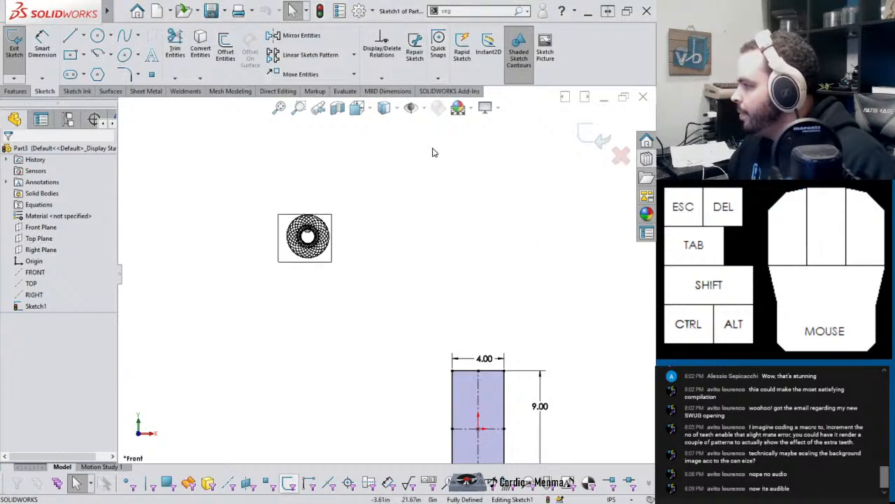
scroll(437, 155, up, 1)
key(ctrl)
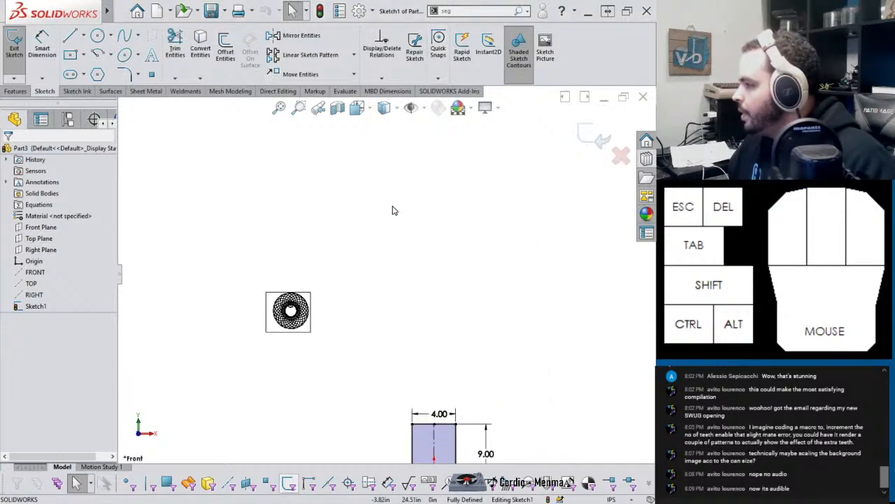
scroll(392, 211, up, 2)
mouse_move(215, 236)
mouse_down()
mouse_move(444, 248)
mouse_move(418, 249)
mouse_up()
scroll(420, 245, down, 5)
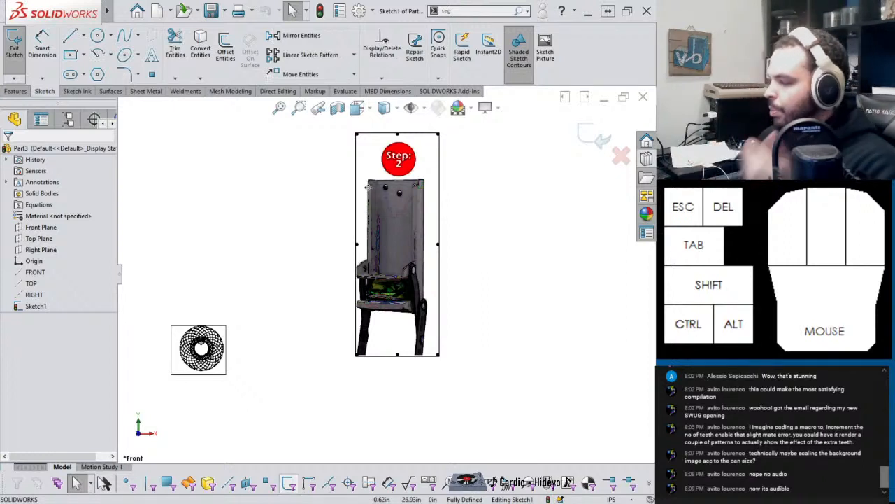
Step: Place the Step 2 picture above the rectangle with their left edges aligned, and compare their proportions
drag(390, 311, 382, 355)
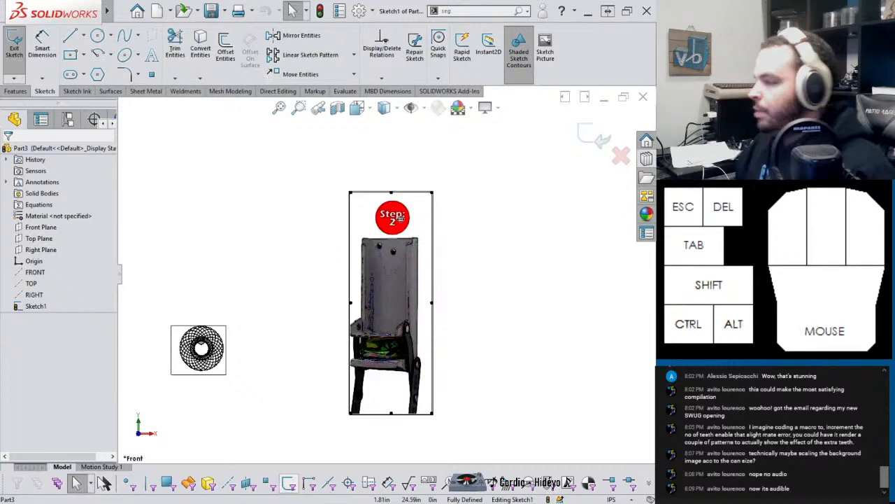
scroll(408, 342, down, 3)
scroll(413, 356, up, 6)
scroll(408, 317, down, 3)
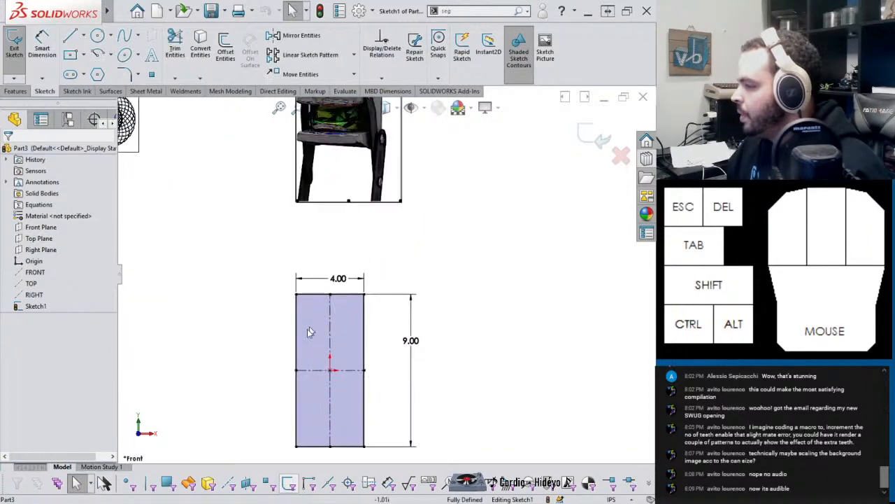
scroll(308, 382, up, 5)
scroll(392, 208, down, 3)
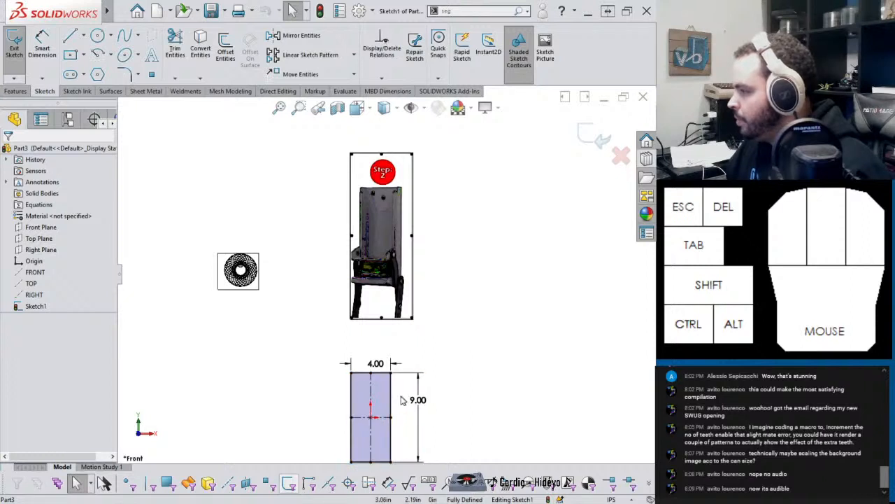
scroll(403, 401, up, 2)
scroll(392, 329, down, 5)
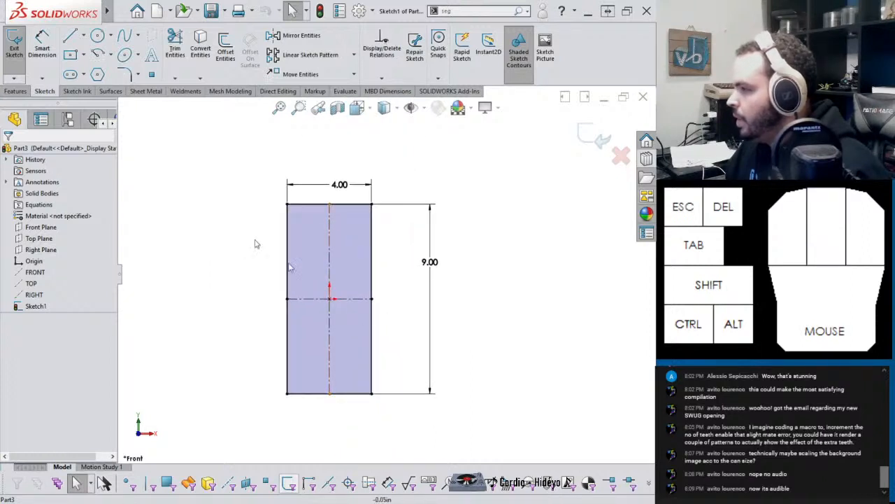
Step: Start a sheet metal Base Flange from the rectangle, using the gauge table SAMPLE TABLE - STEEL - ENGLISH UNITS
click(146, 91)
click(38, 61)
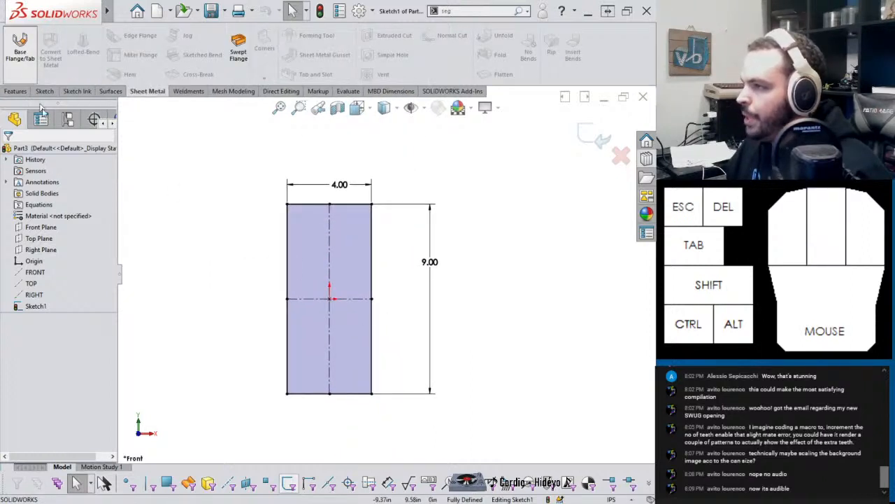
click(21, 216)
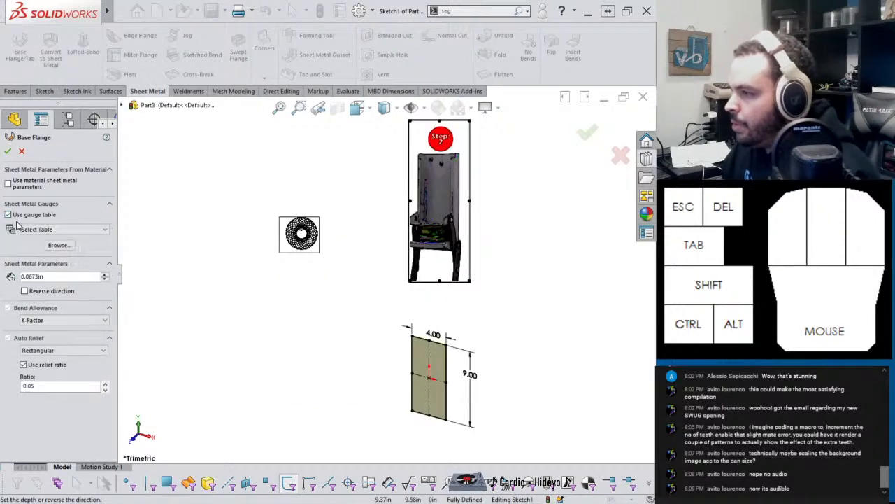
click(52, 243)
click(233, 248)
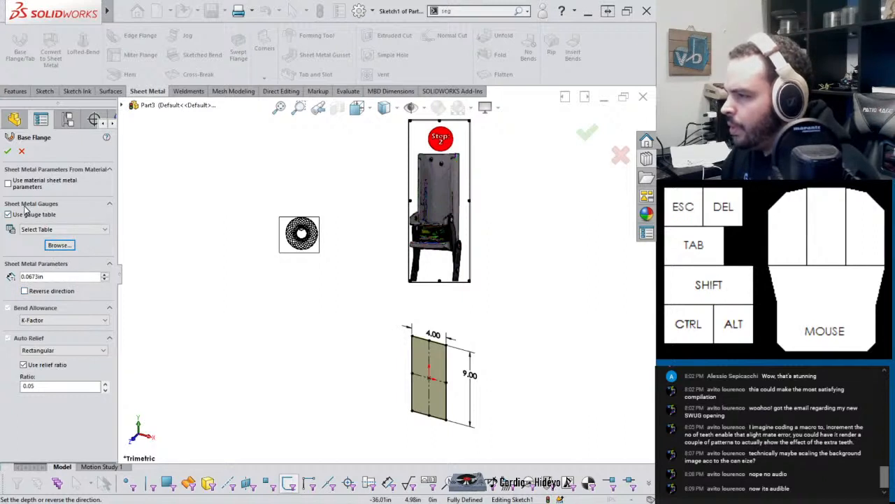
click(49, 229)
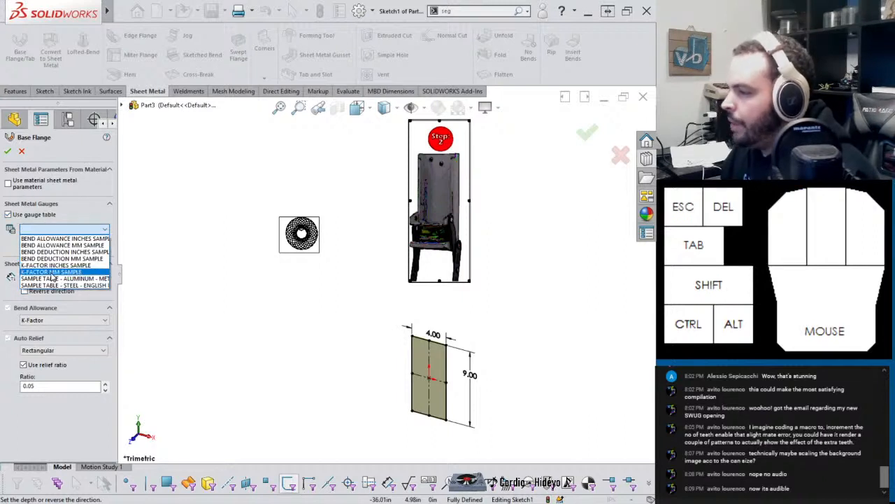
click(51, 285)
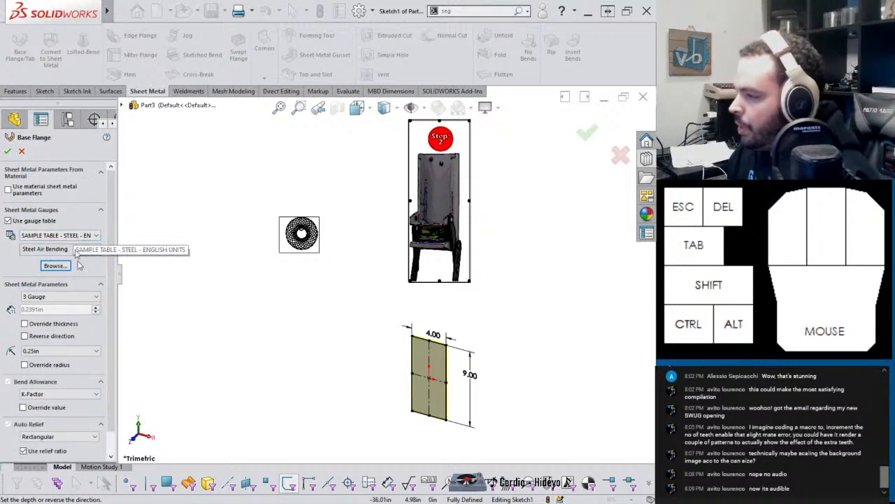
Step: Set the base flange to 10 Gauge and check the thickness preview along the plate's edges
click(74, 296)
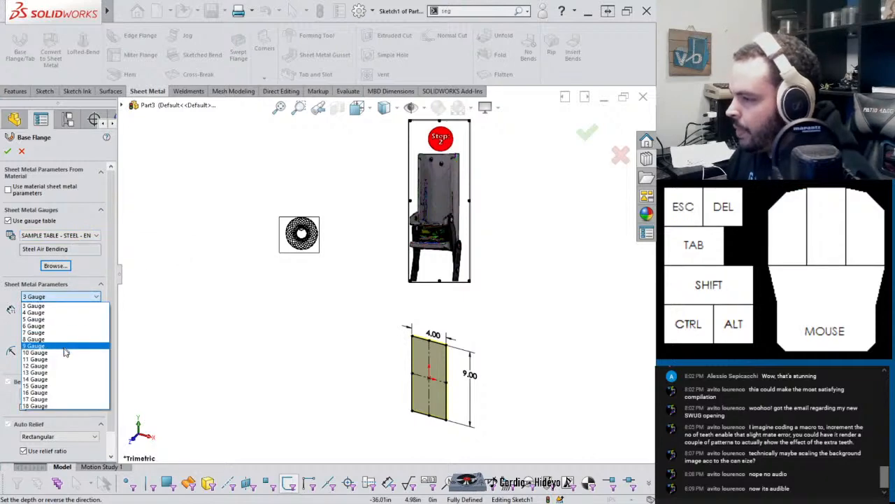
click(66, 352)
scroll(418, 313, down, 5)
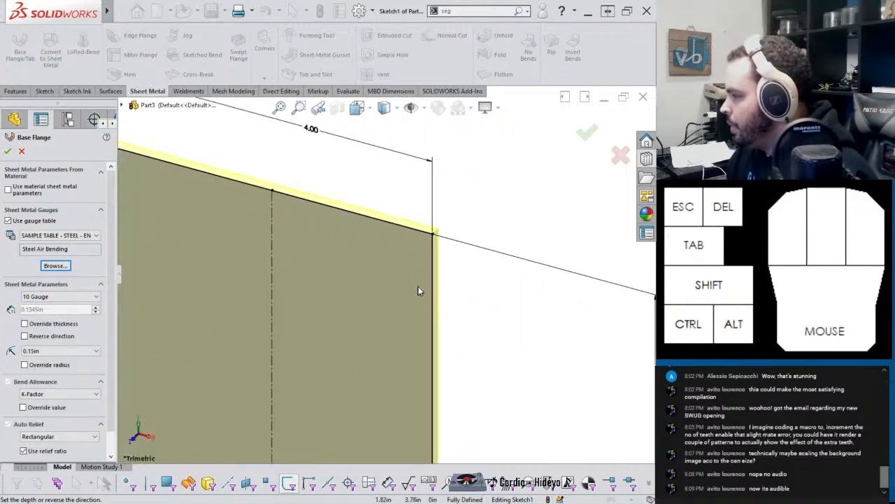
scroll(305, 321, up, 5)
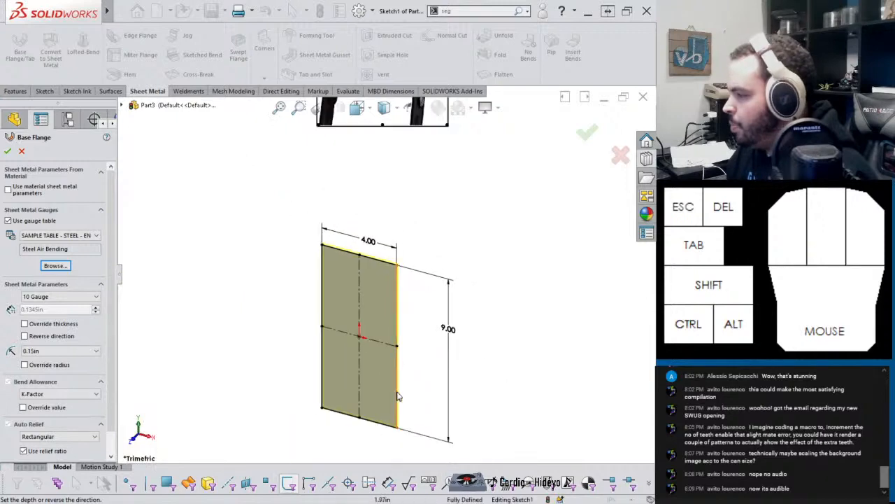
Step: Complete the 10 Gauge base flange and compare the plate with the Step 2 can crusher picture
click(7, 152)
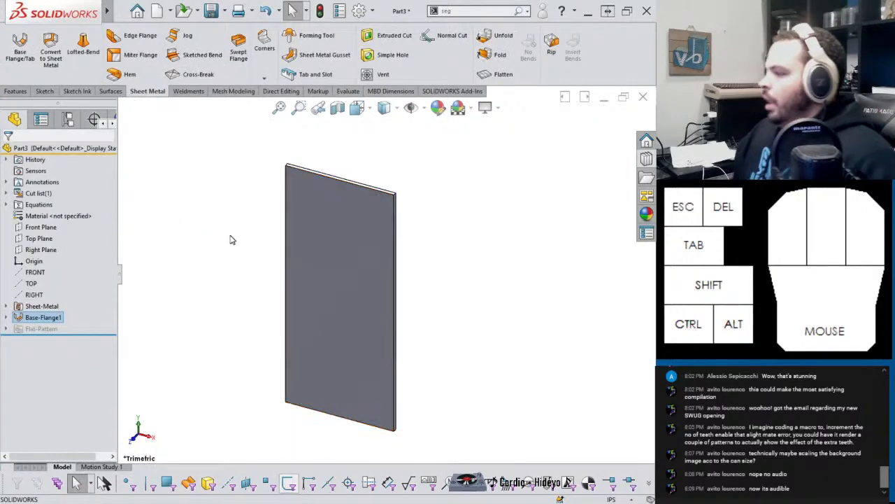
scroll(374, 174, down, 7)
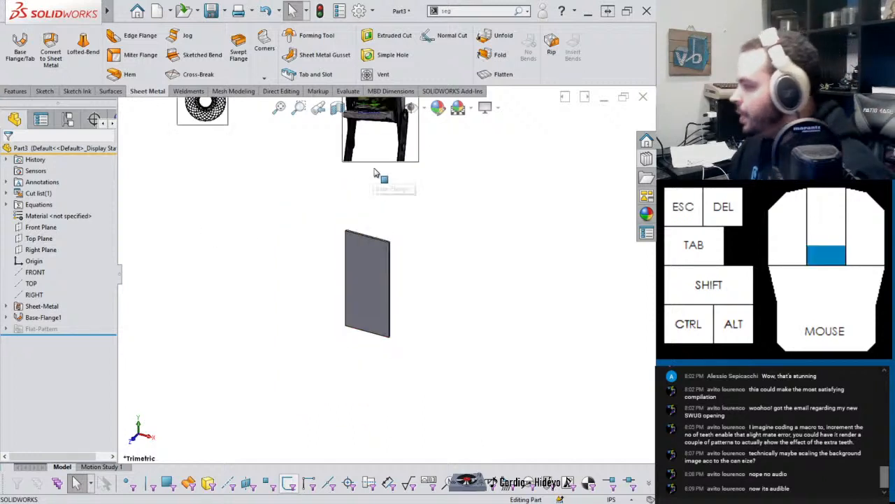
scroll(378, 179, up, 2)
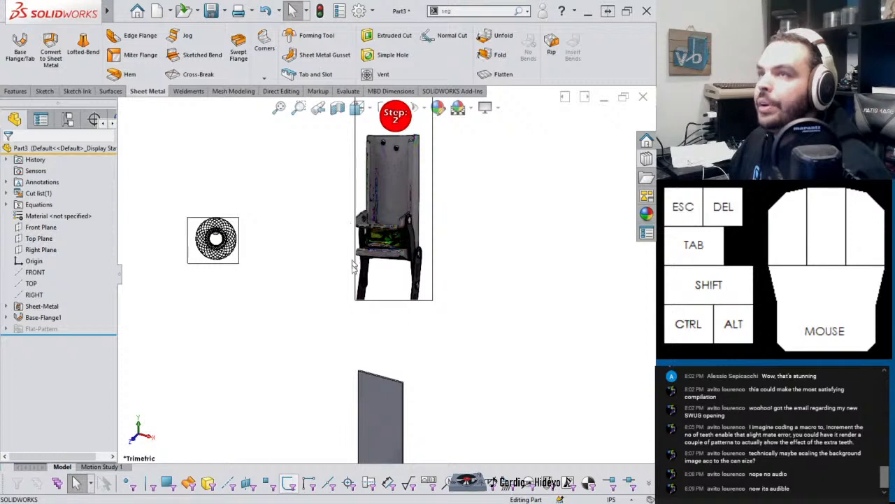
scroll(394, 273, up, 2)
scroll(402, 298, down, 5)
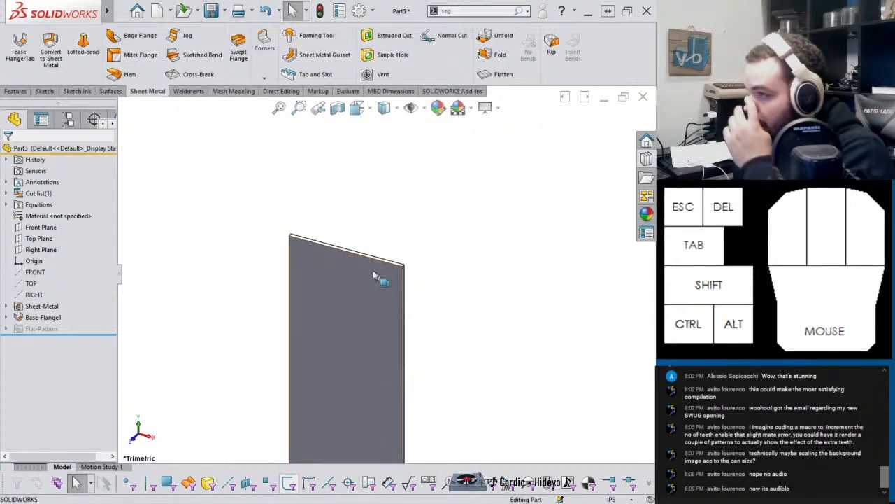
Step: Start an Edge Flange about 1.06 in long on the plate's right vertical edge, using the Material Outside position, and inspect its preview
click(137, 35)
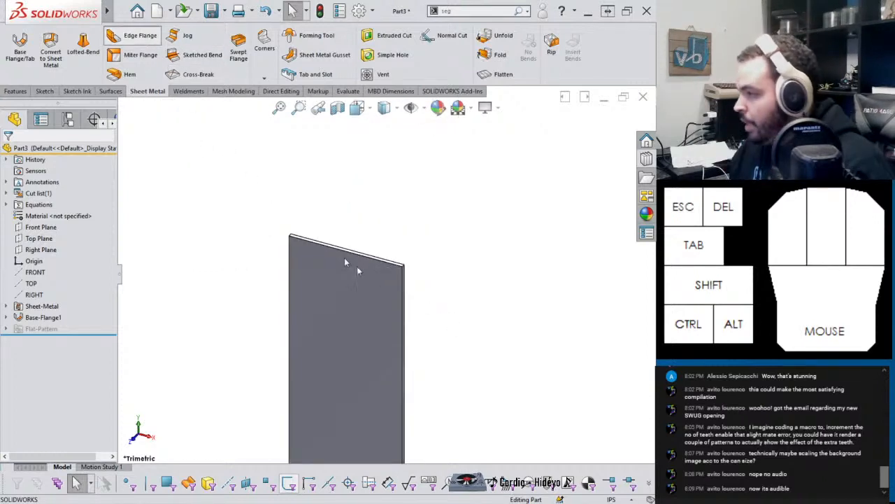
click(405, 297)
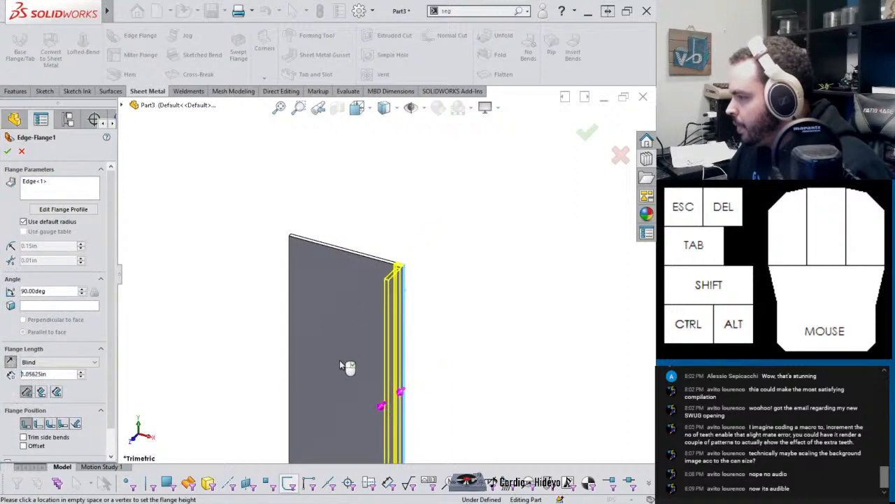
click(39, 424)
middle_drag(326, 357, 308, 321)
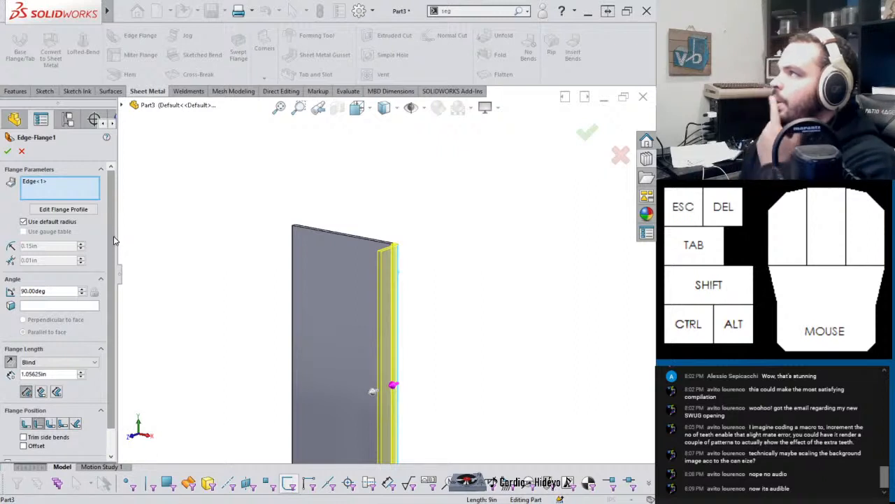
scroll(472, 404, up, 3)
scroll(450, 396, down, 3)
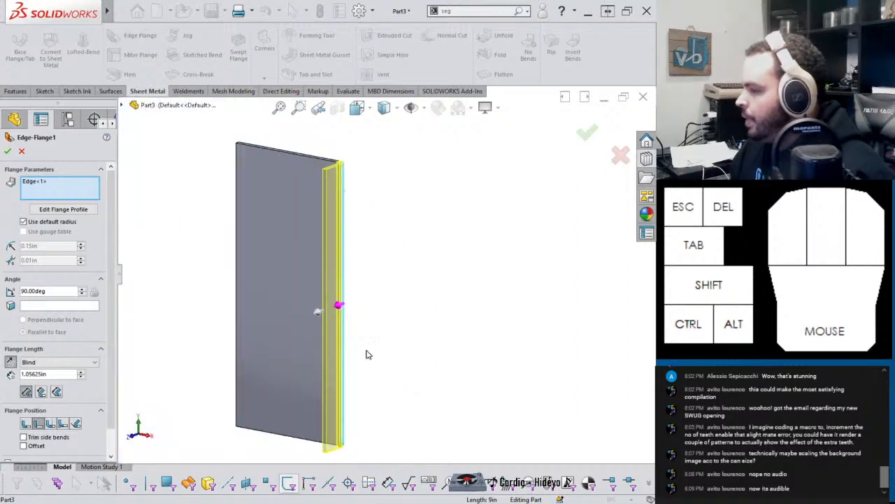
scroll(360, 361, up, 2)
scroll(350, 364, down, 2)
scroll(344, 371, up, 2)
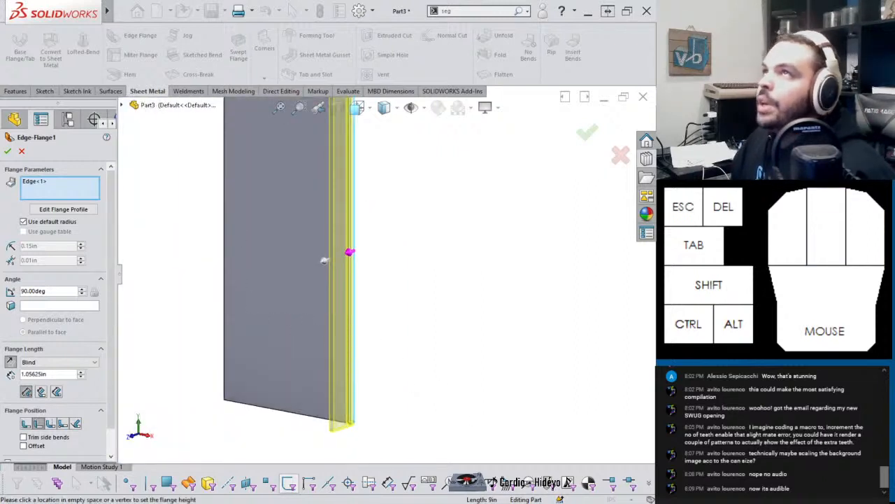
Step: Examine the side flange, its upper corner and the lower bracket in the product reference photo
drag(490, 0, 337, 0)
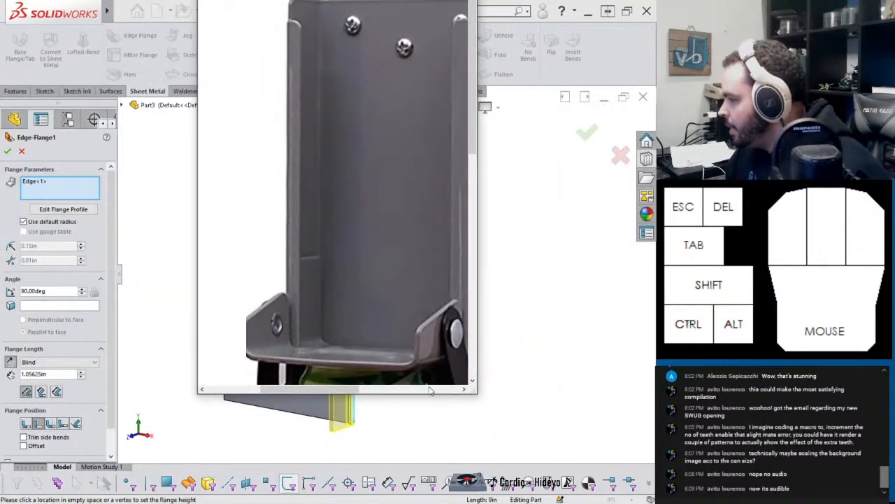
scroll(430, 378, down, 5)
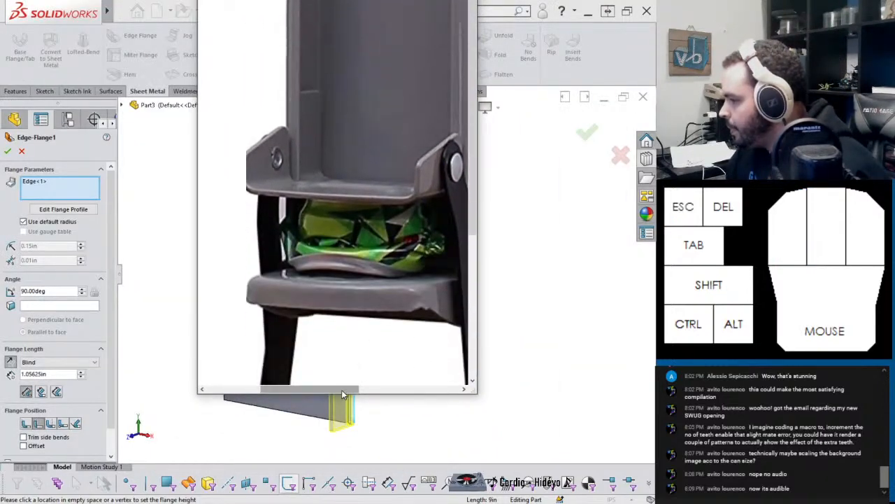
drag(343, 394, 383, 381)
scroll(328, 141, up, 6)
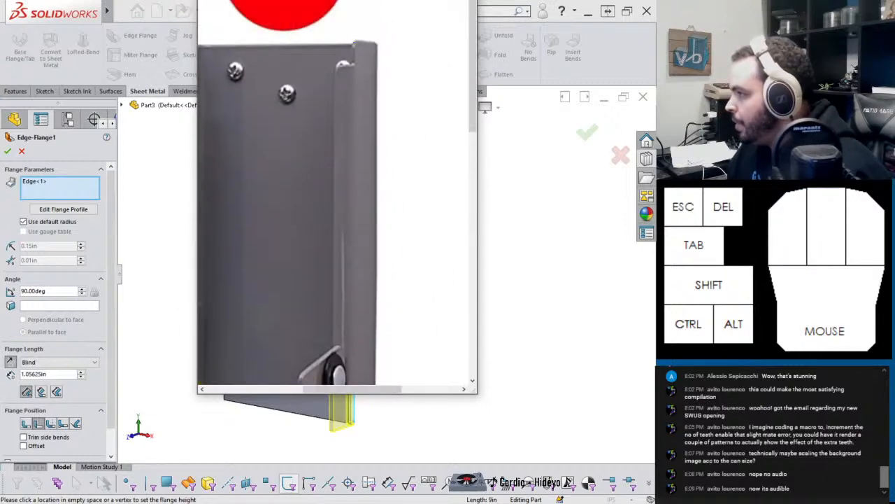
click(357, 58)
scroll(352, 226, down, 5)
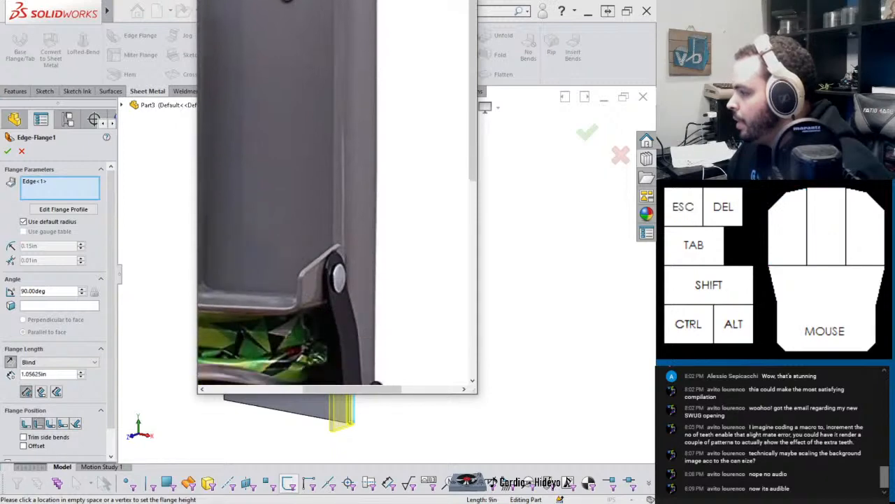
Step: Mark the side flange's lower edge and the outline of the lower shelf's bent corner on the reference photo
drag(351, 225, 350, 298)
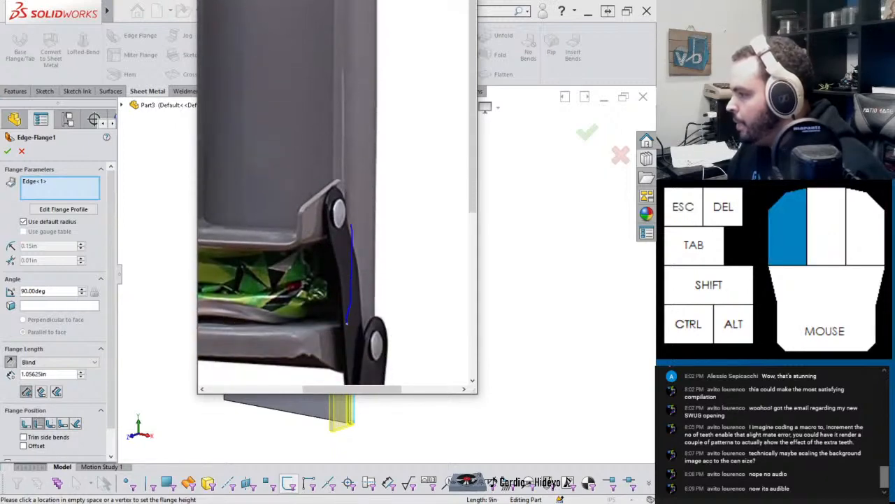
drag(346, 322, 345, 323)
drag(248, 333, 302, 340)
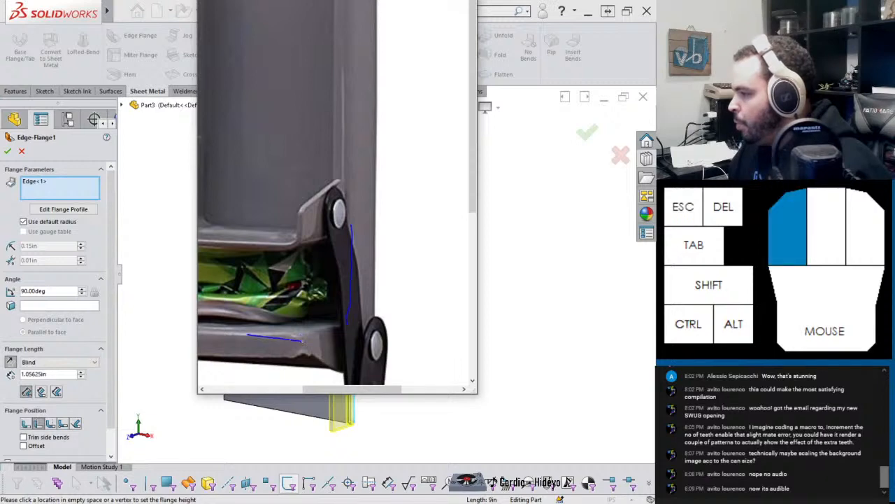
drag(351, 326, 351, 326)
drag(303, 340, 350, 380)
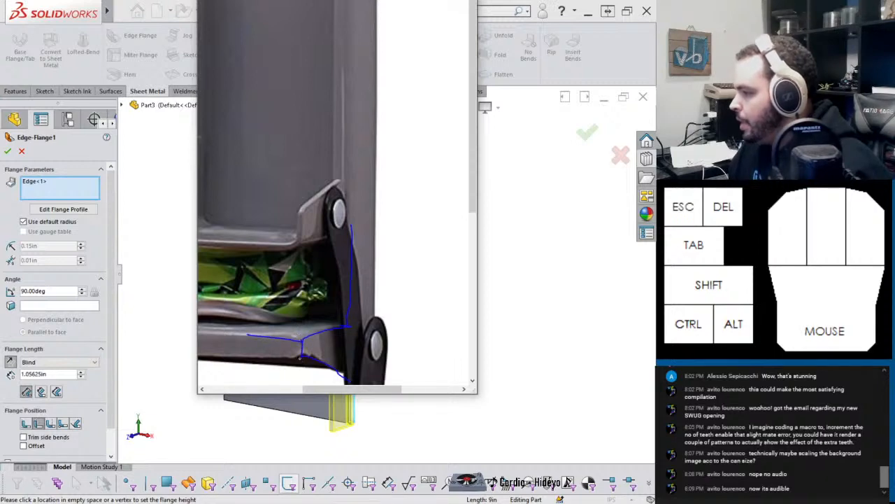
drag(302, 359, 226, 358)
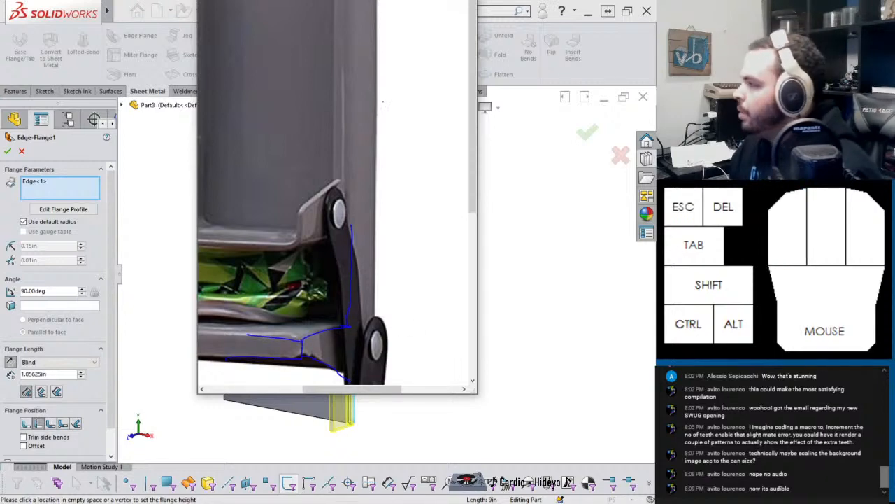
Step: Switch to SOLIDWORKS and edit the edge flange's profile, raising its lower end to 1.00 in above the plate's bottom corner
key(alt+Tab)
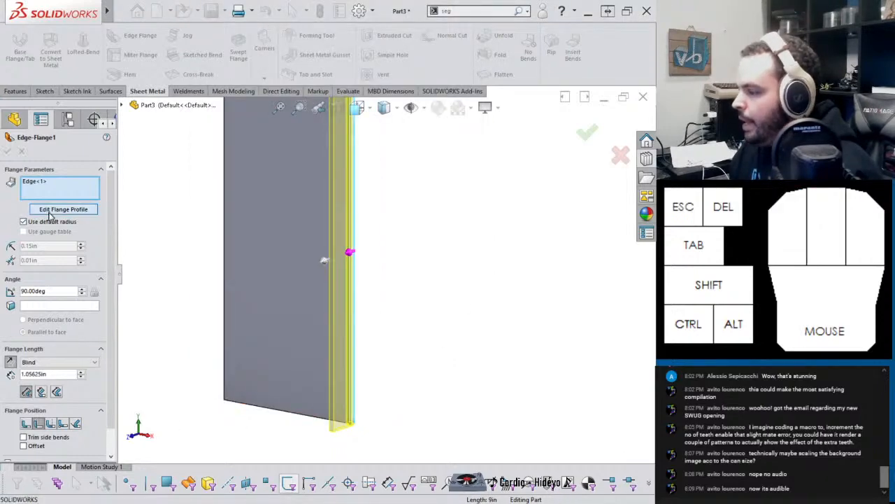
click(70, 209)
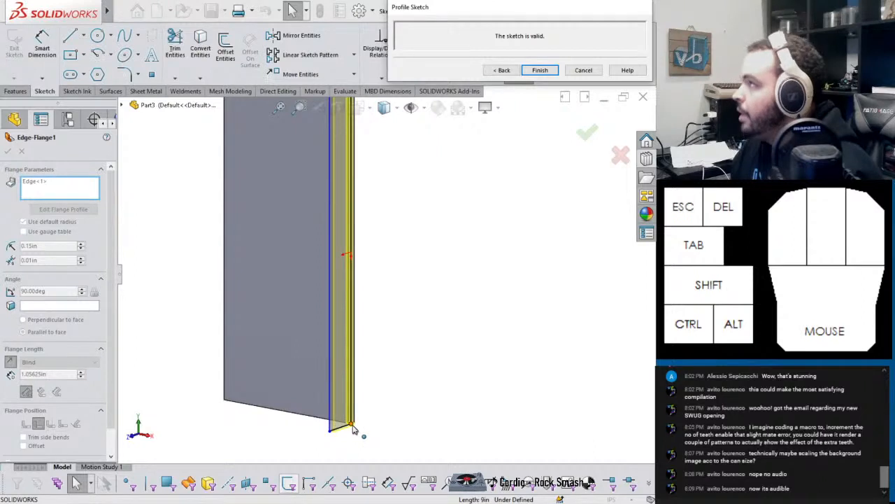
click(353, 428)
drag(353, 428, 353, 385)
right_drag(378, 424, 375, 391)
click(340, 386)
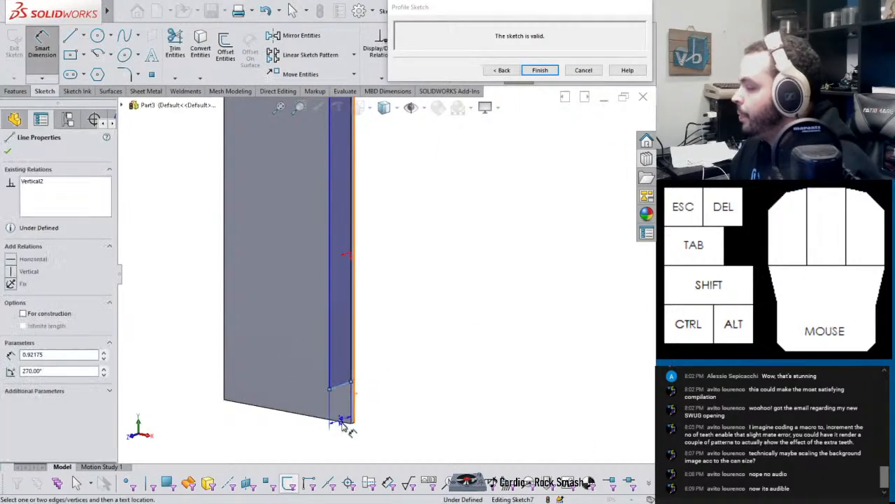
click(354, 424)
click(380, 413)
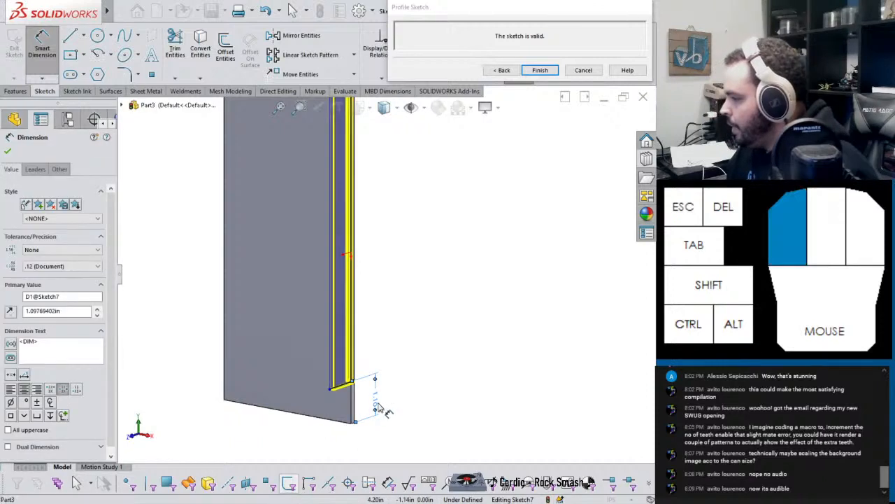
key(Return)
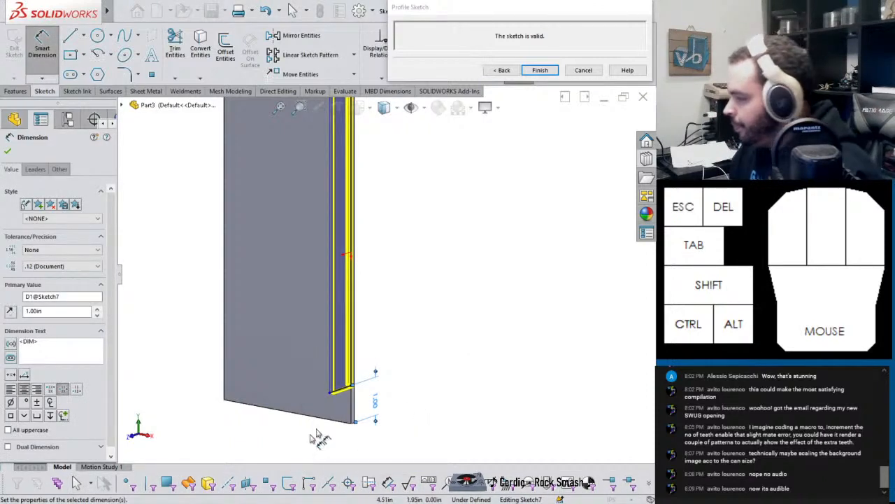
Step: Dimension the flange profile's bottom line to 1.00 in and finish the edge flange
click(343, 394)
click(345, 430)
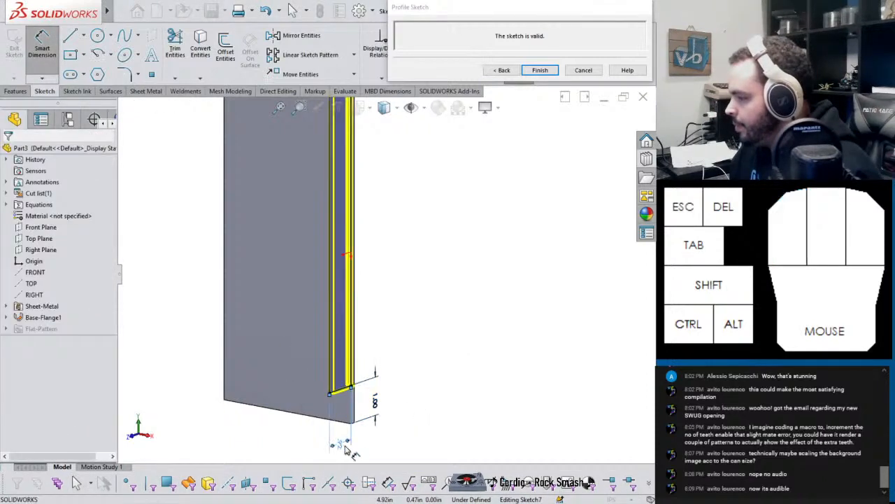
text(1)
key(Return)
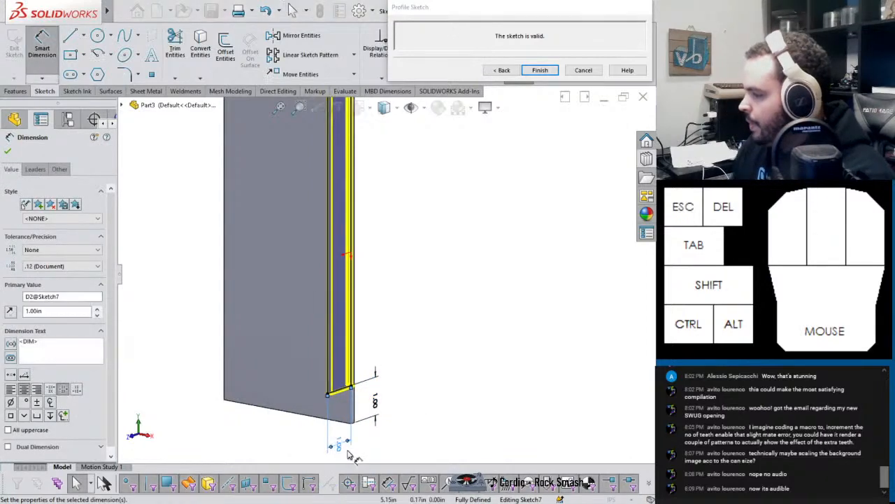
click(540, 70)
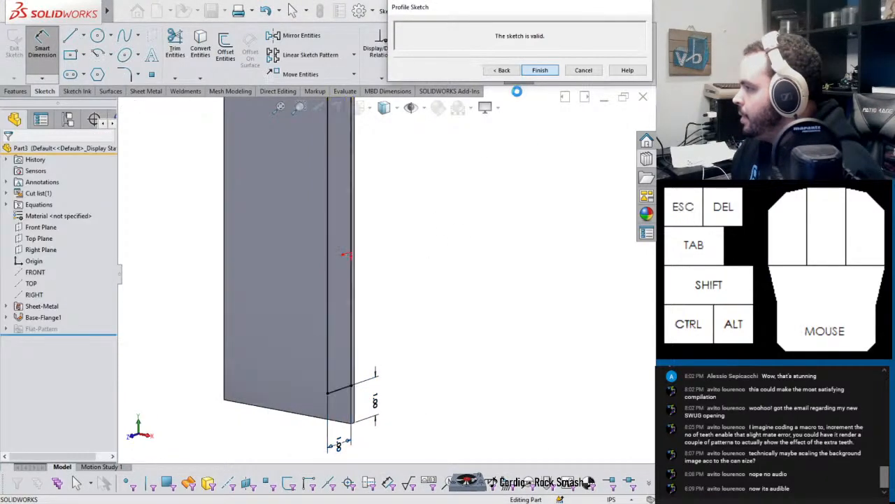
scroll(381, 236, down, 5)
scroll(380, 237, up, 4)
middle_drag(379, 236, 422, 252)
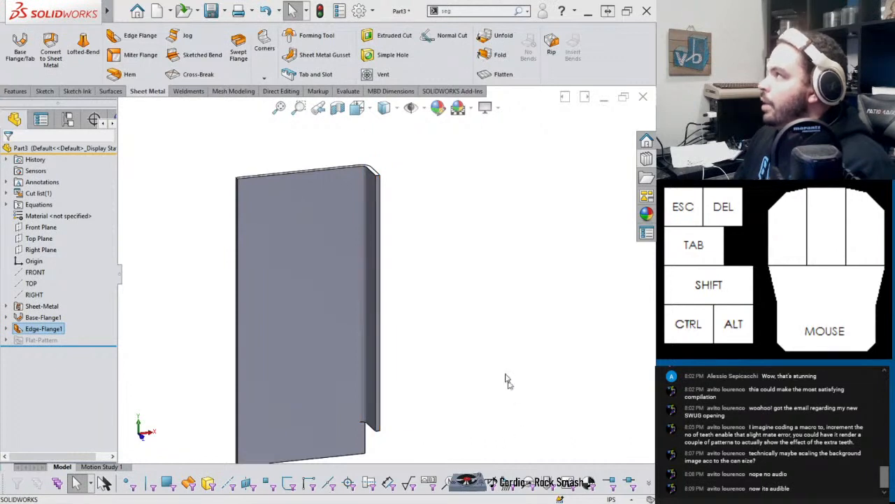
Step: Add an edge flange along the side flange's outer long edge, 0.50 in long at 90 degrees, positioned Material Outside
mouse_move(289, 503)
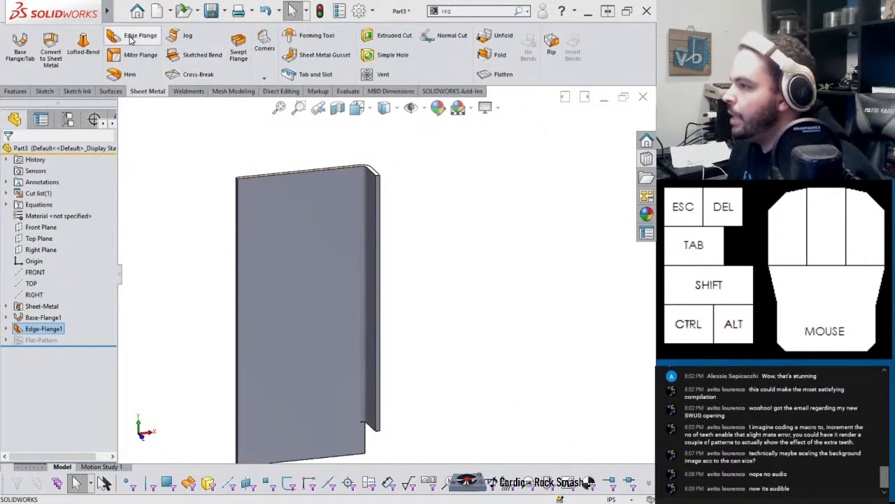
click(130, 40)
click(380, 191)
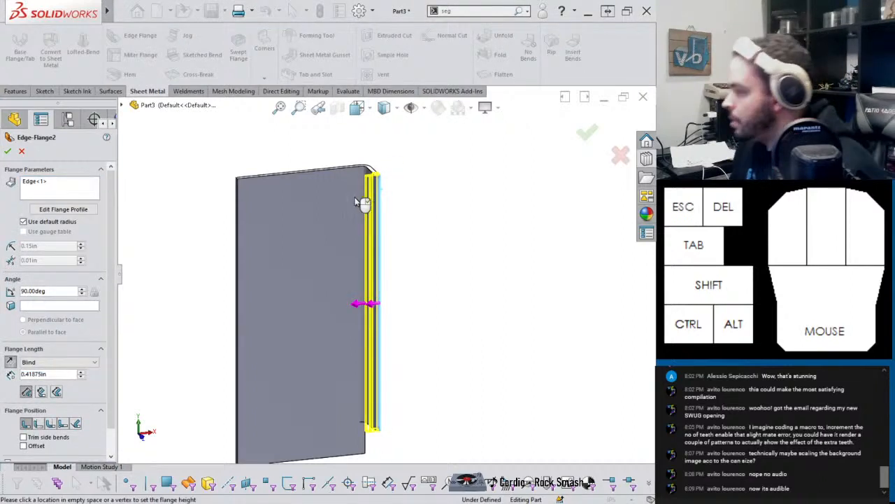
scroll(375, 209, up, 2)
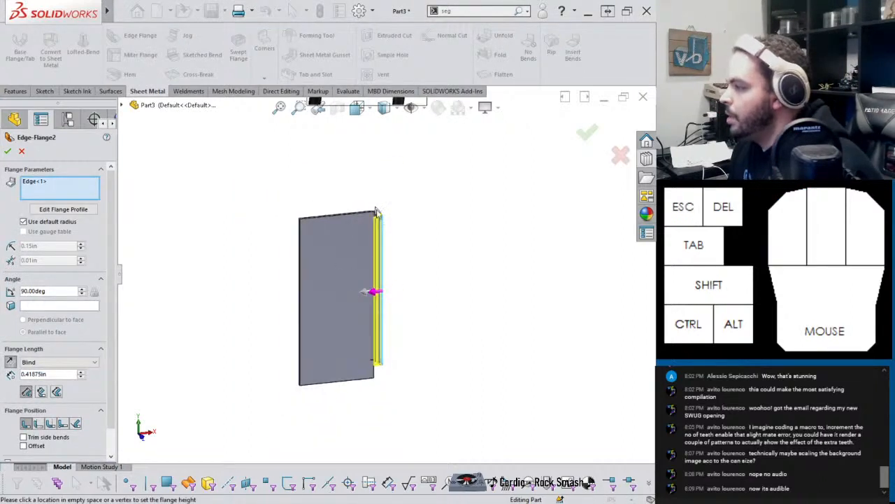
scroll(375, 286, down, 5)
click(55, 374)
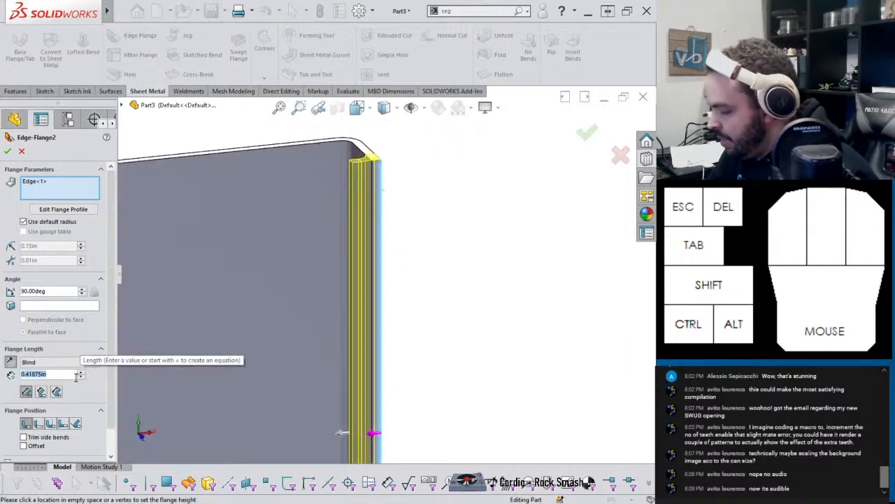
text(0.5)
key(Return)
click(34, 424)
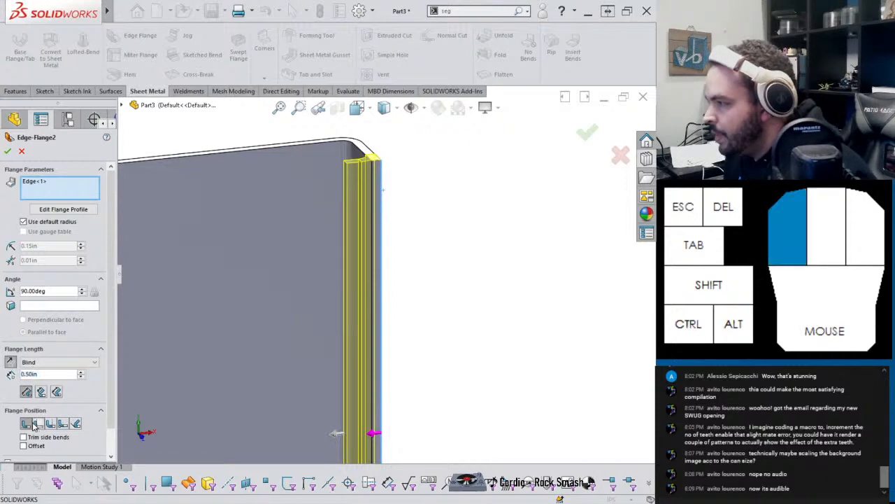
middle_drag(299, 273, 318, 350)
scroll(482, 254, down, 4)
click(588, 133)
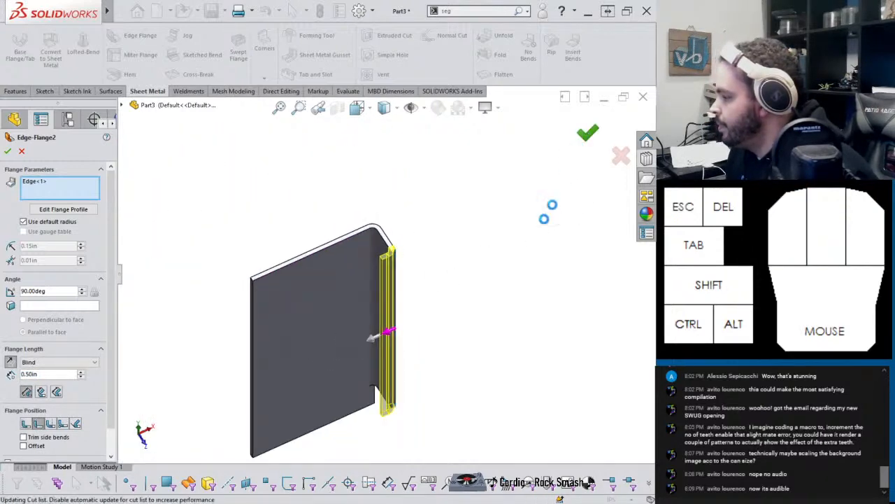
middle_drag(410, 399, 354, 322)
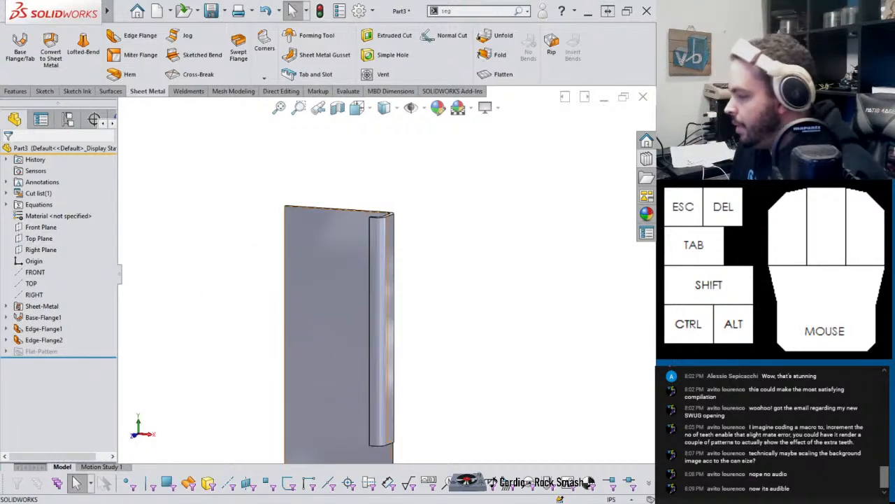
Step: Compare the flange with the reference photo and mark the stepped notch at the top of its inward lip
key(alt+Tab)
scroll(357, 252, down, 1)
scroll(354, 241, up, 5)
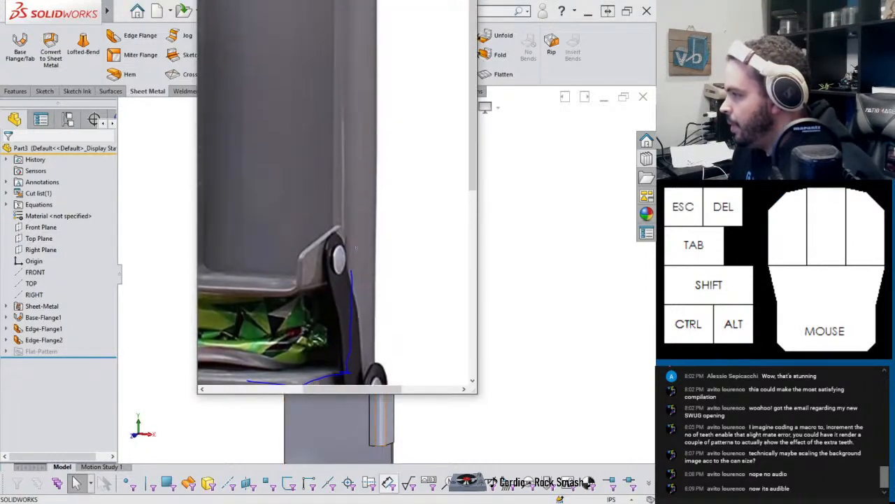
scroll(354, 239, down, 3)
scroll(354, 239, down, 2)
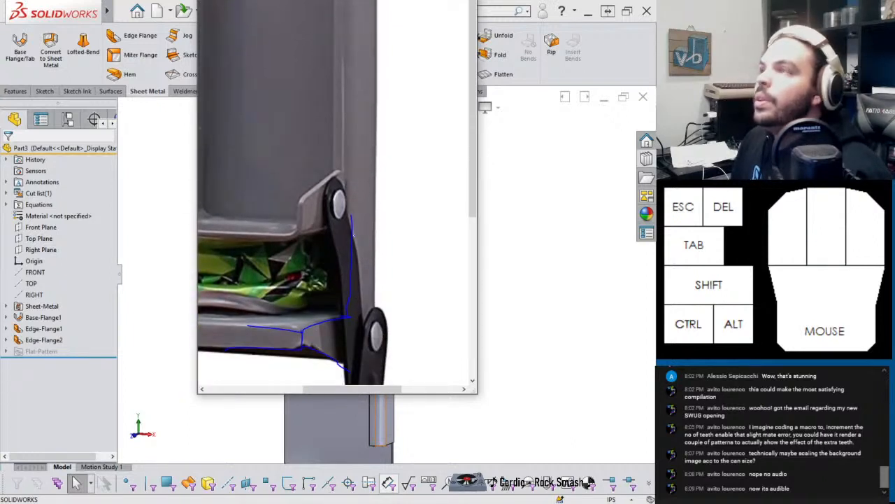
scroll(354, 235, up, 6)
mouse_move(359, 56)
mouse_down()
mouse_move(343, 57)
mouse_move(334, 79)
mouse_up()
click(334, 78)
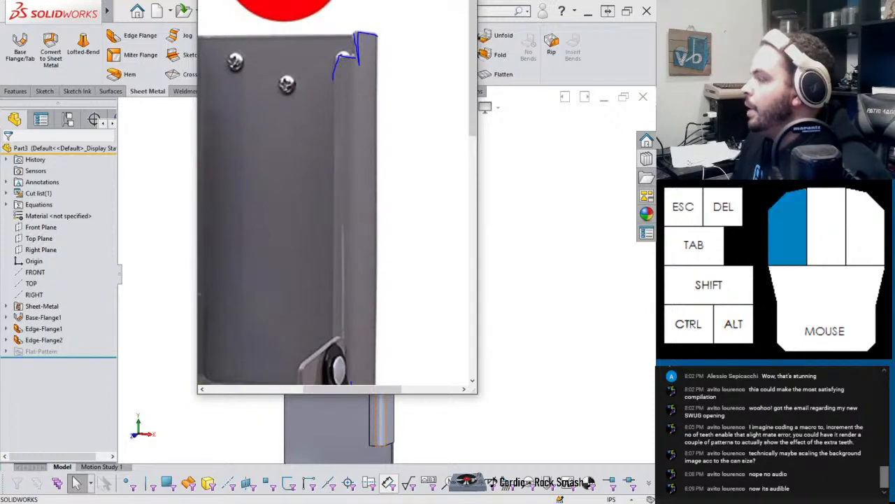
drag(420, 2, 0, 1)
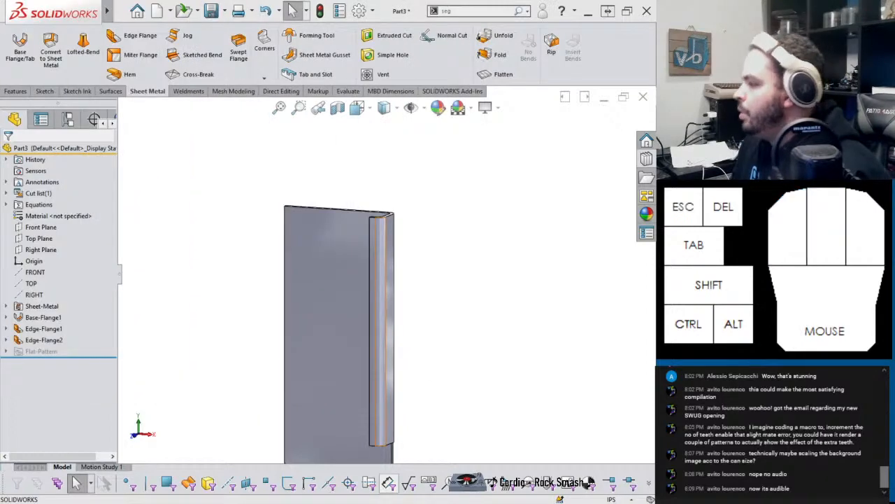
Step: Edit the profile of the second edge flange, lowering its upper end to 0.50 in below the side flange's top
click(43, 340)
click(38, 314)
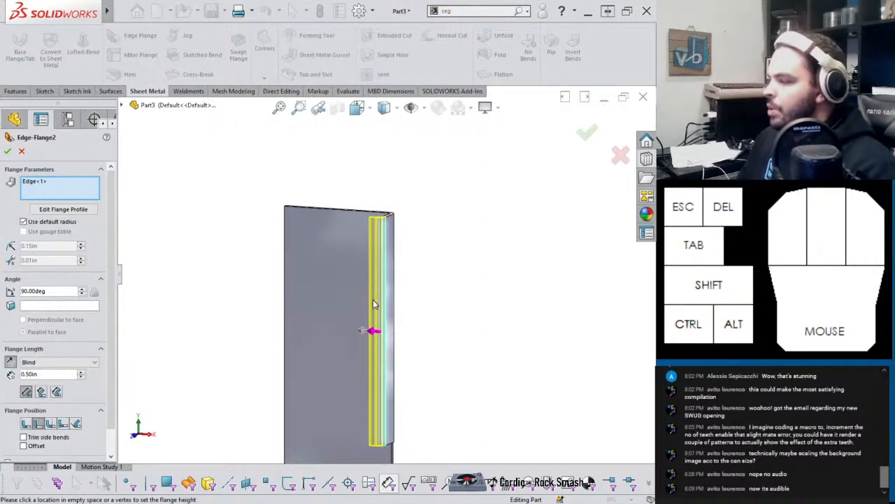
middle_drag(374, 305, 384, 326)
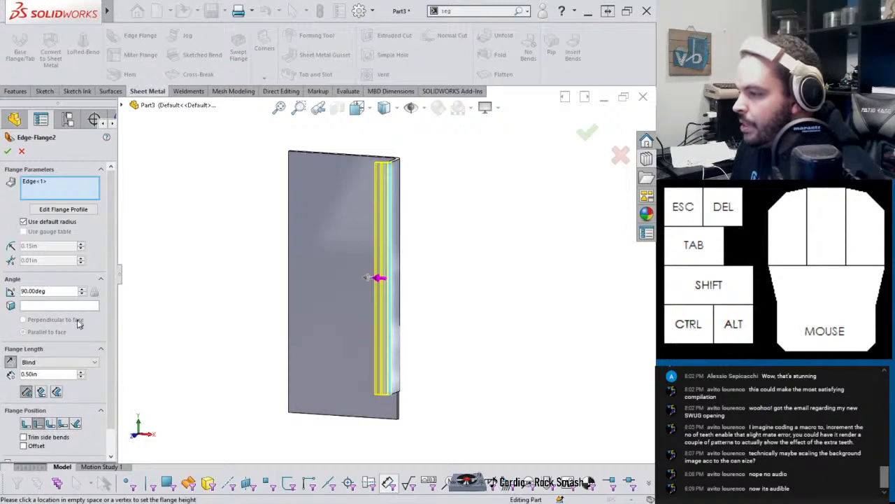
click(64, 208)
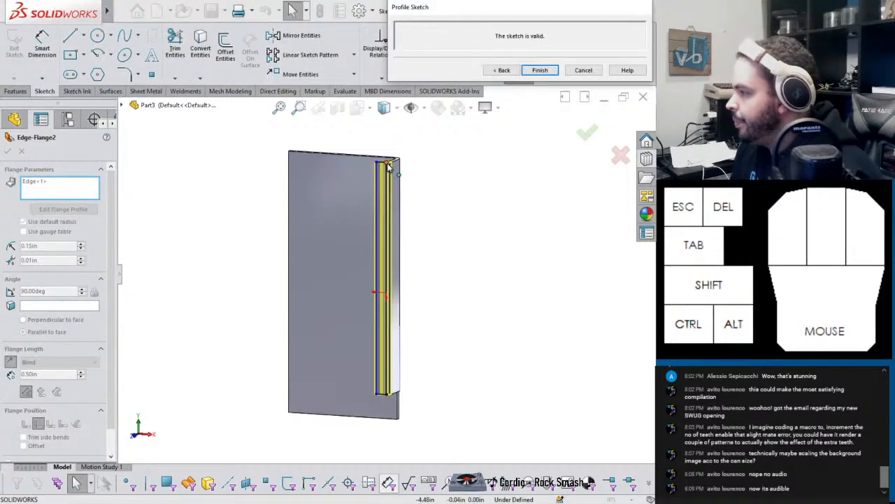
click(384, 181)
right_drag(422, 225, 420, 189)
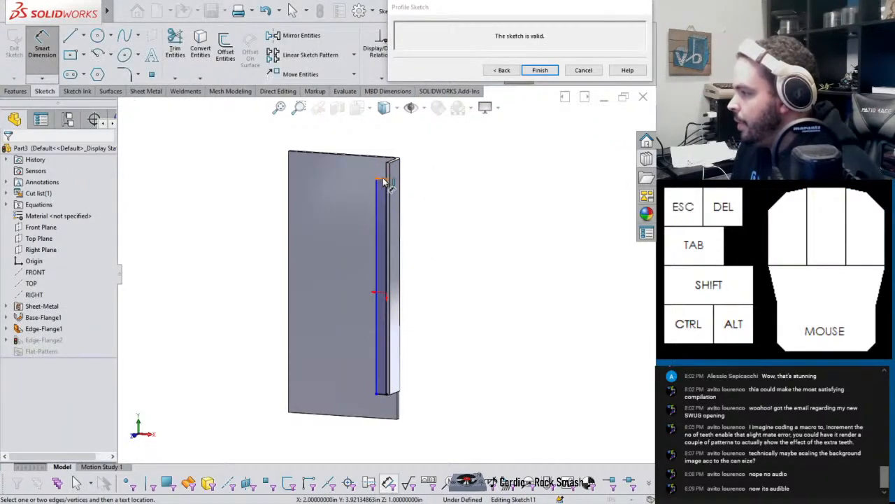
click(390, 172)
click(436, 183)
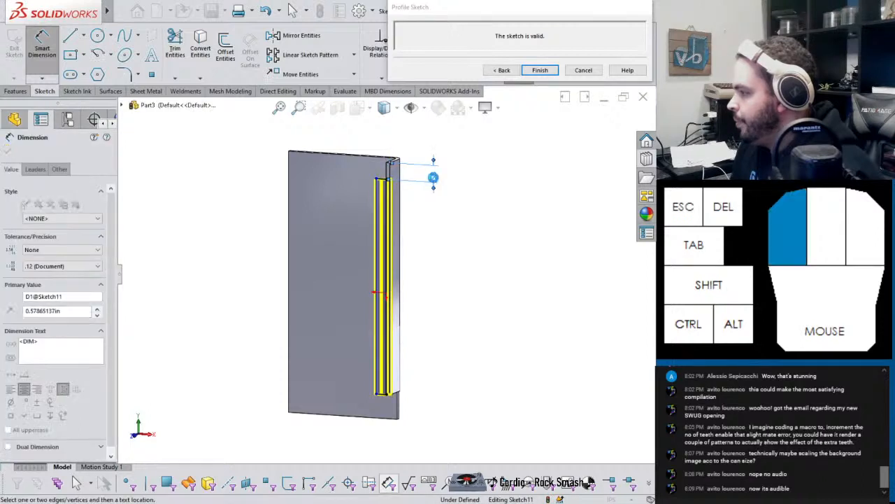
click(415, 197)
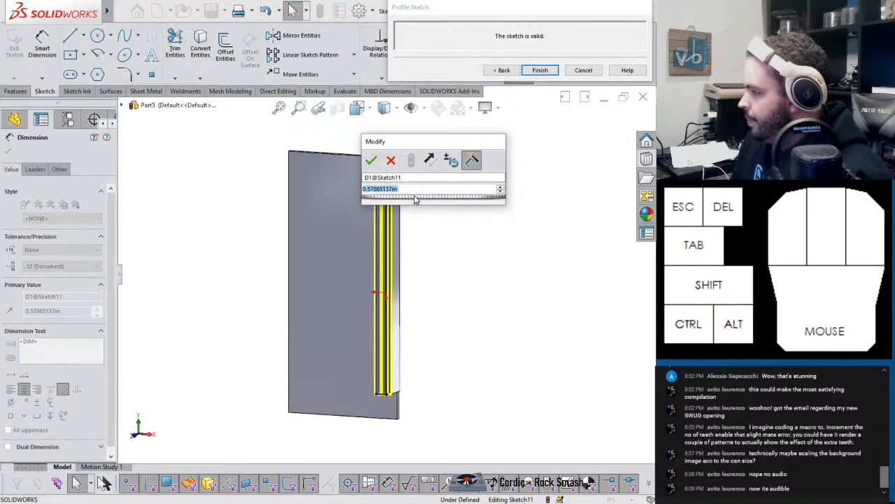
text(.5)
key(Return)
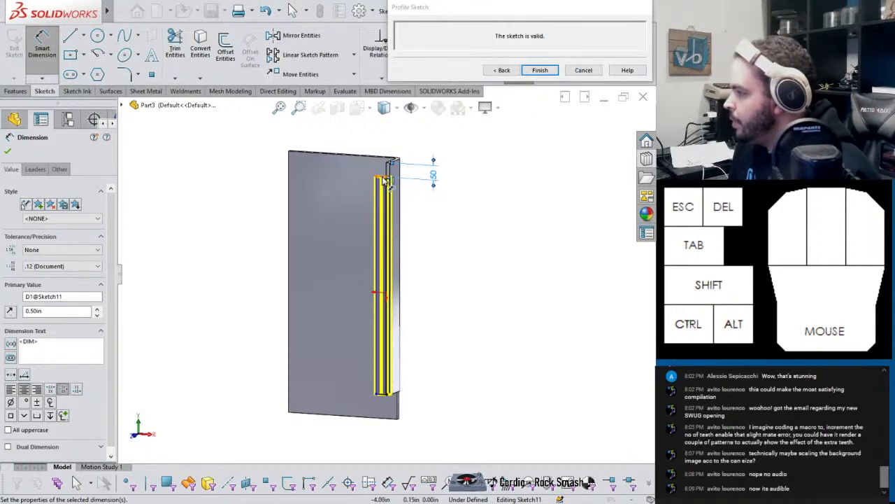
Step: Dimension the width of the second flange profile's upper line and finish the edge flange
click(385, 180)
click(382, 137)
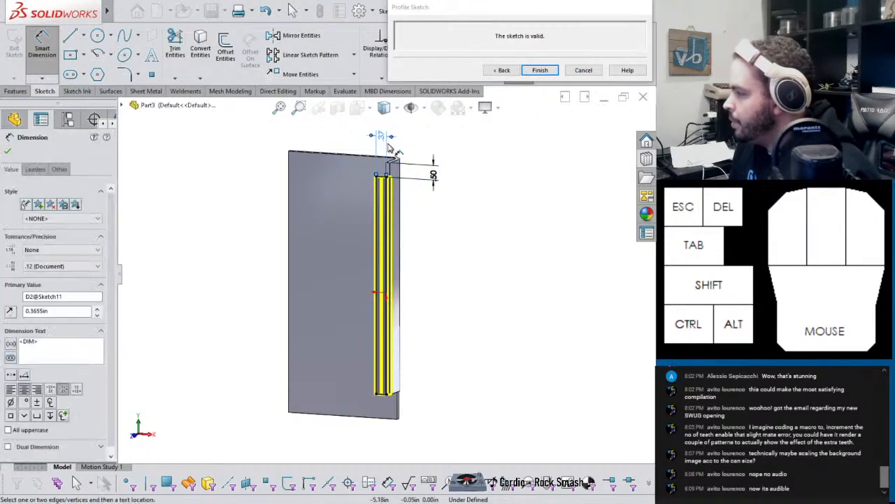
key(Escape)
click(540, 70)
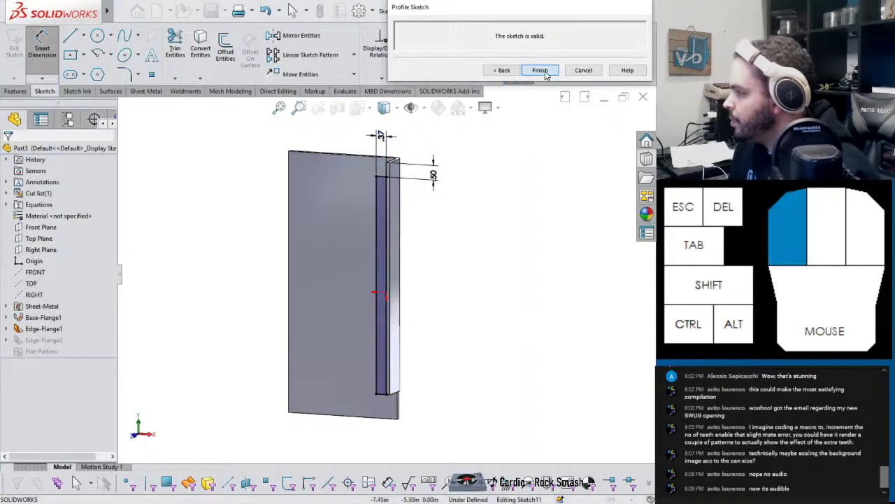
mouse_move(410, 186)
middle_down()
mouse_move(436, 153)
mouse_move(445, 186)
mouse_move(401, 221)
middle_up()
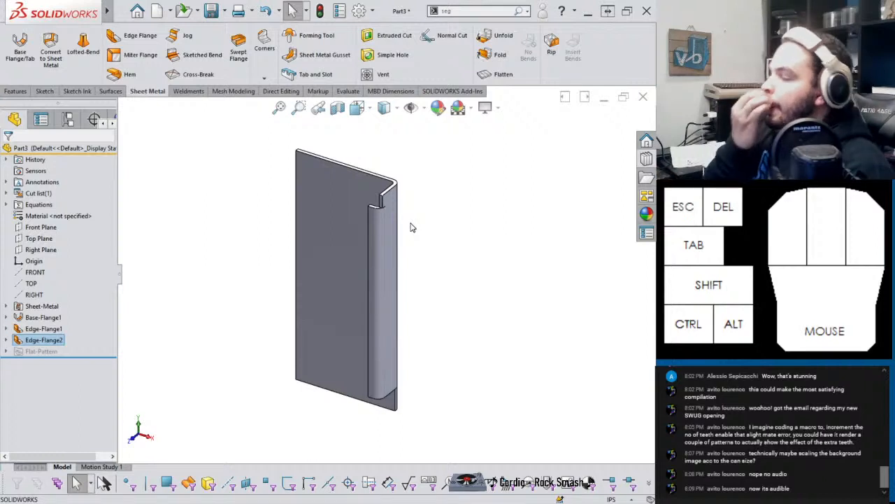
Step: Mirror Edge-Flange1 and Edge-Flange2 about the Right Plane to the opposite side of the base
click(17, 92)
click(395, 75)
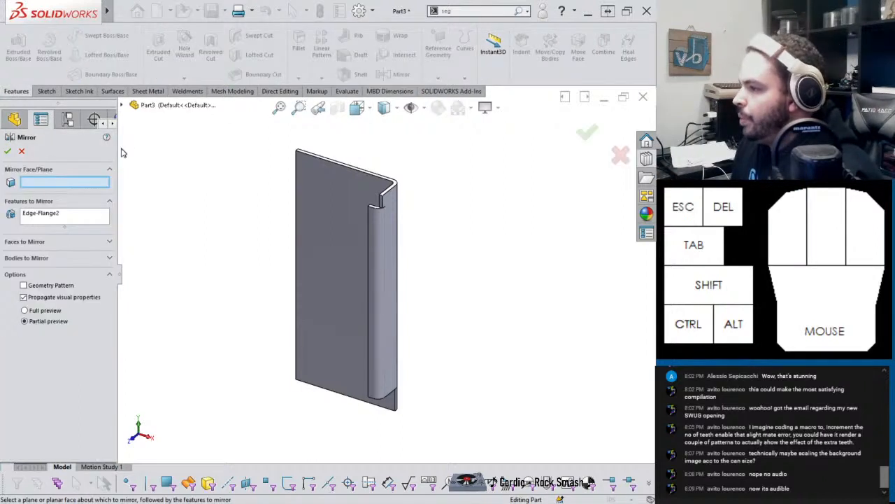
click(120, 105)
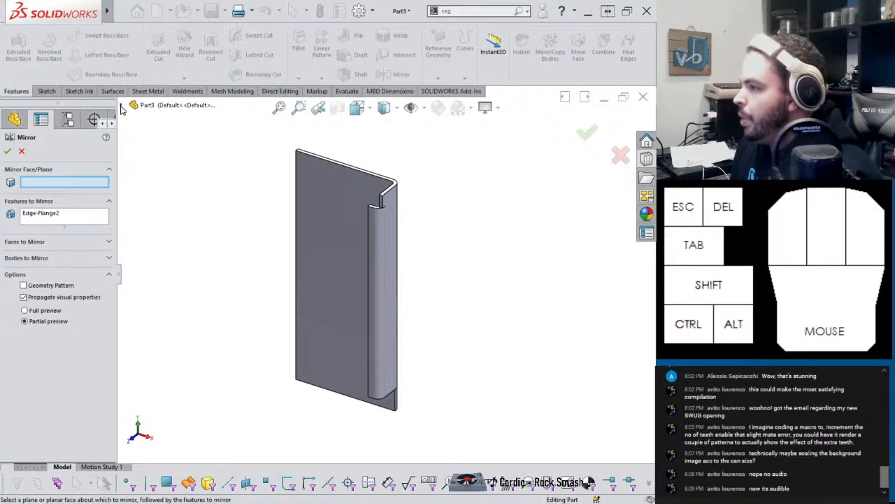
click(166, 207)
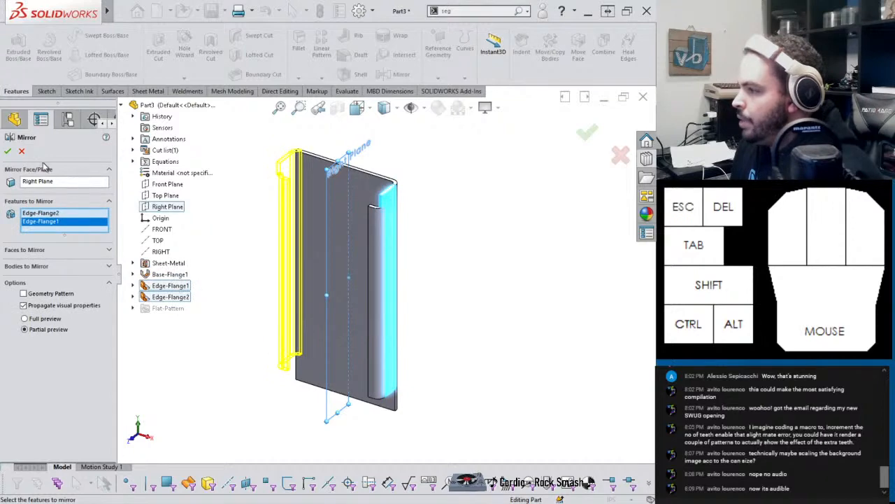
click(8, 151)
middle_drag(210, 203, 183, 270)
click(182, 273)
Step: Save the part as BASE in a new folder named 495 - SODA CAN CRUSHER inside _#CADModelOfTheDay
key(ctrl+s)
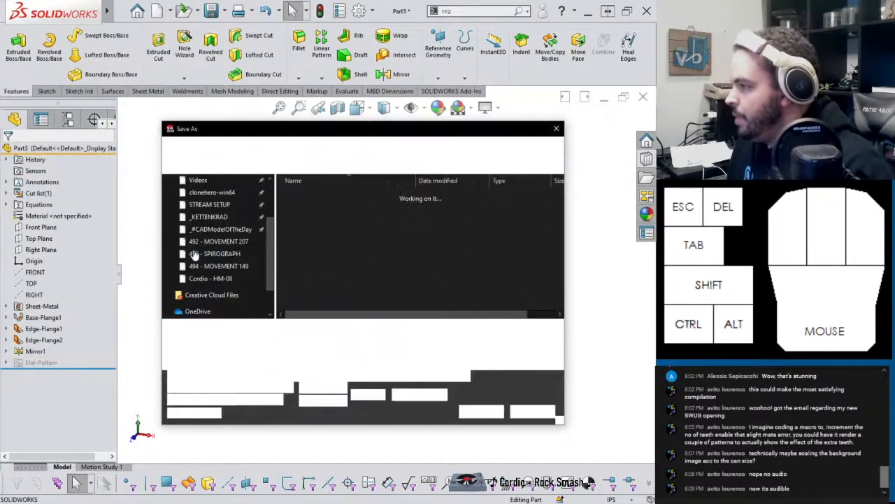
click(242, 230)
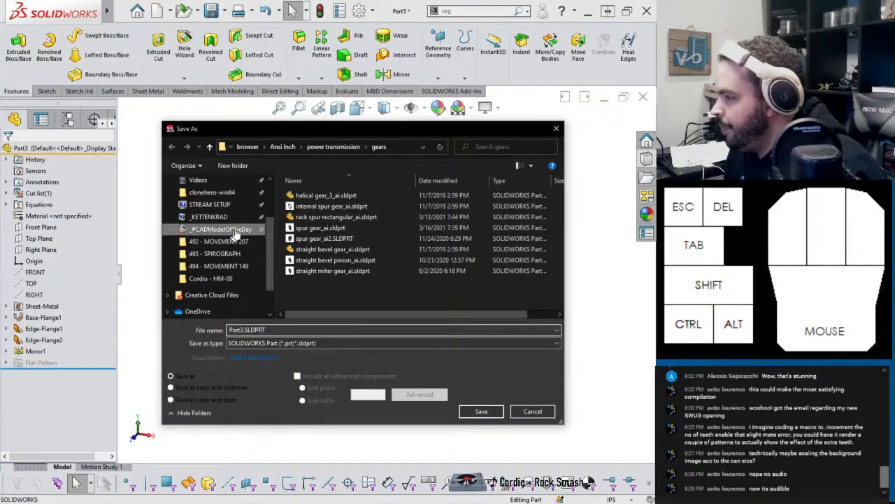
click(232, 165)
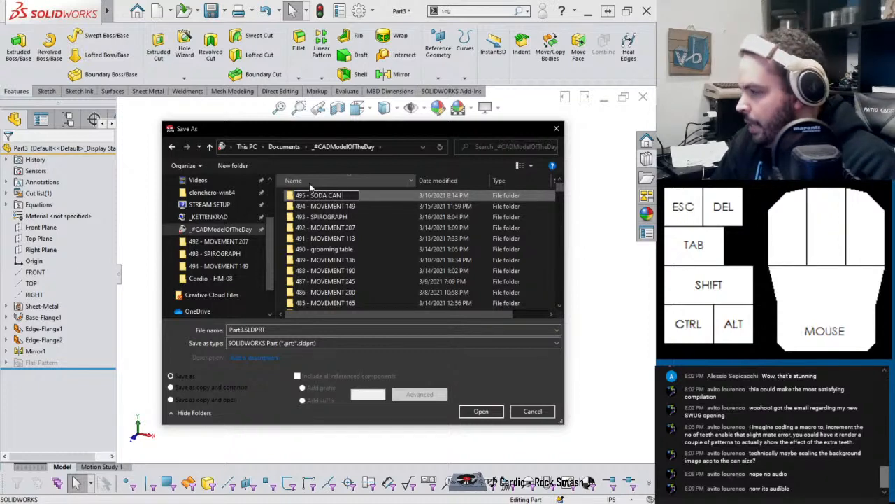
text(495 - SODA CAN CRUSHER)
key(Return)
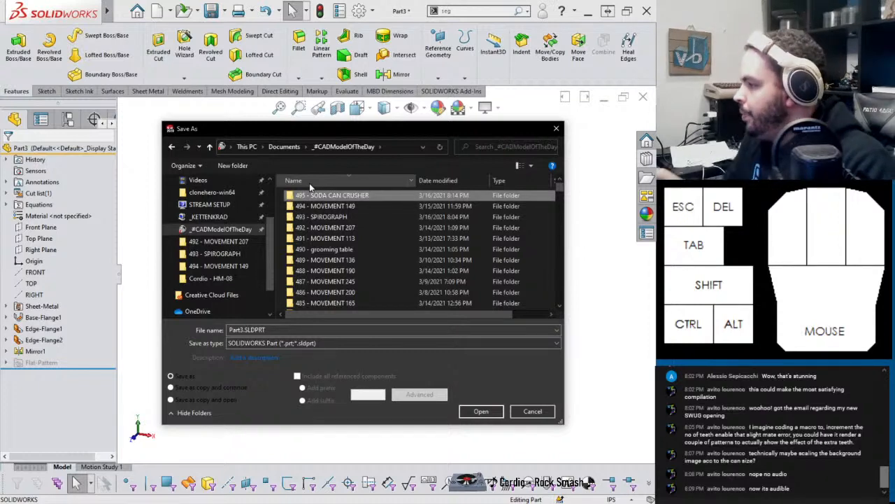
key(Return)
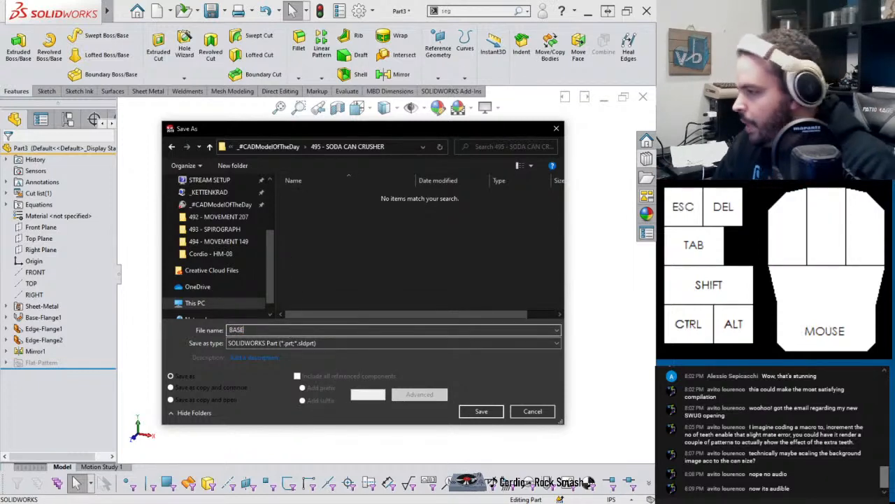
key(Return)
Step: Examine the lower shelf and its side supports in the reference photo against the model's bottom end
scroll(350, 352, down, 3)
scroll(371, 308, up, 1)
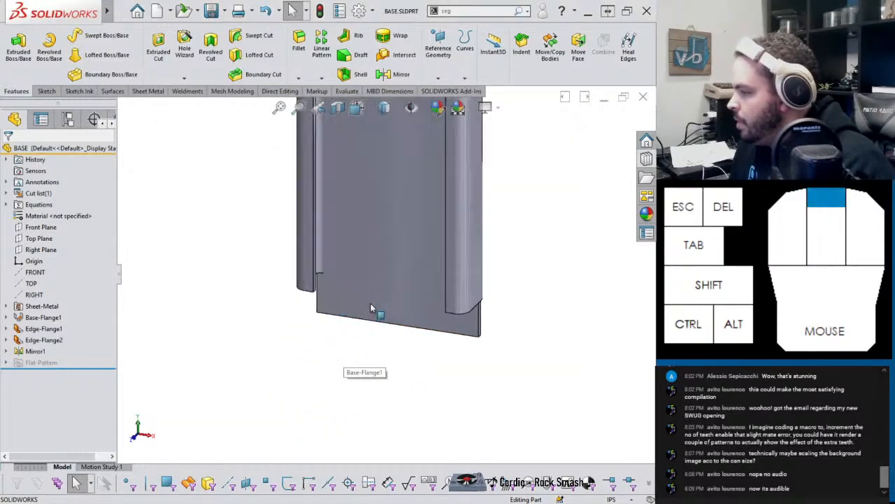
middle_drag(402, 281, 394, 258)
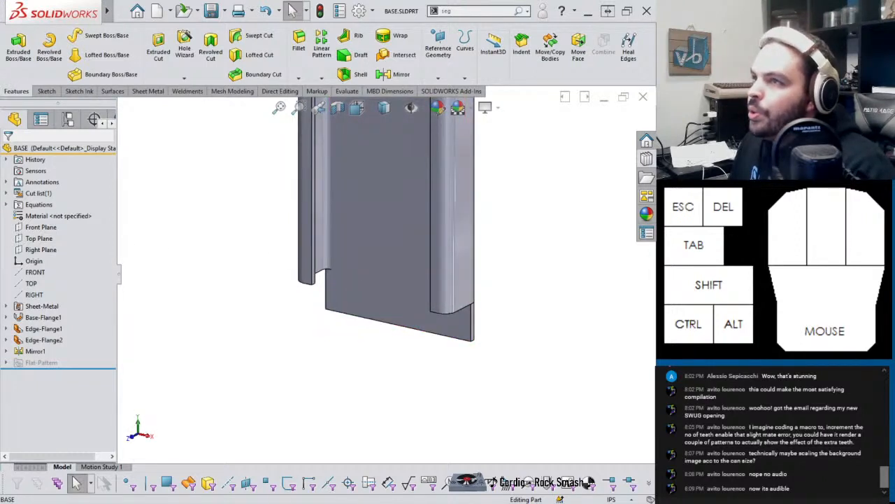
drag(476, 0, 381, 0)
scroll(382, 307, down, 3)
scroll(382, 307, down, 4)
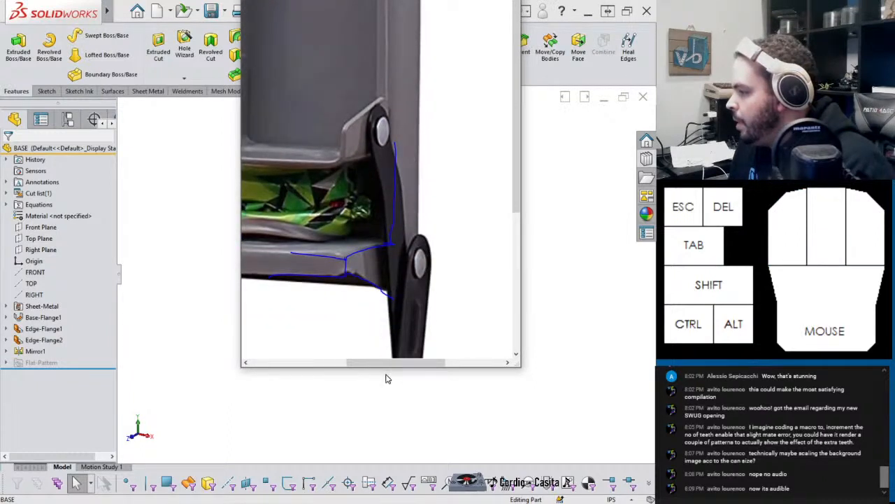
drag(402, 362, 369, 362)
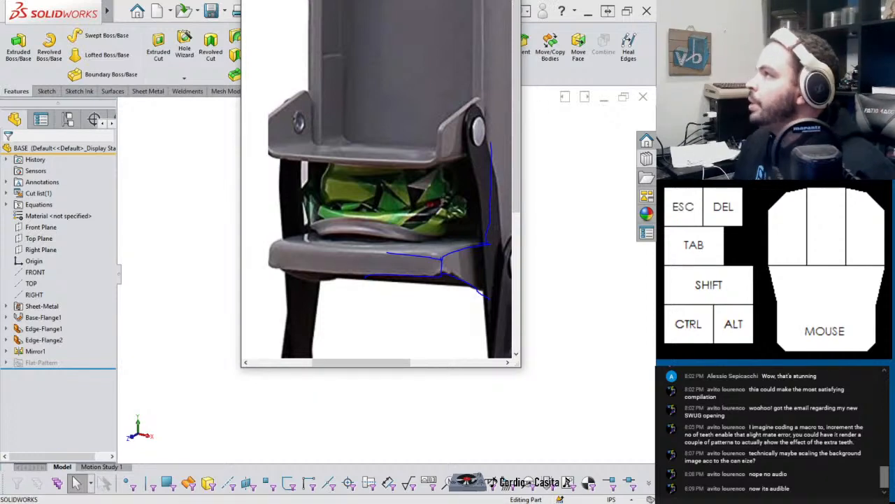
click(573, 210)
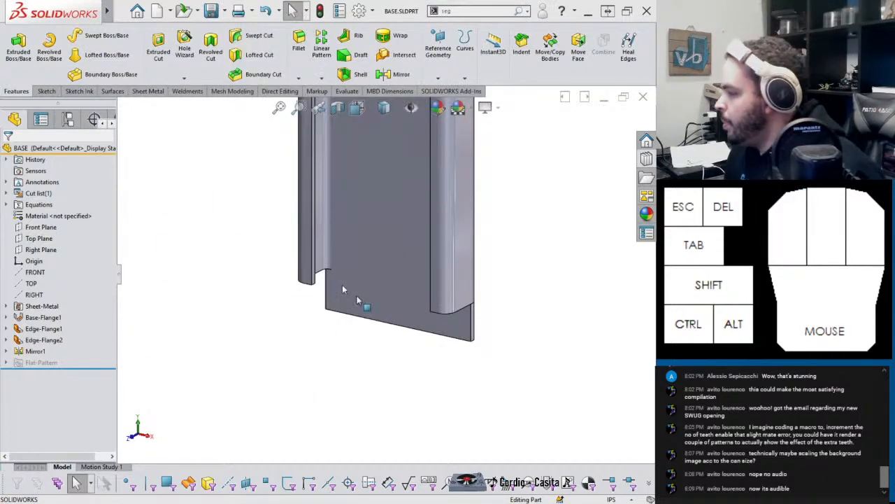
Step: Start a sketch on the Right Plane, viewed from the right side
middle_drag(319, 315, 128, 352)
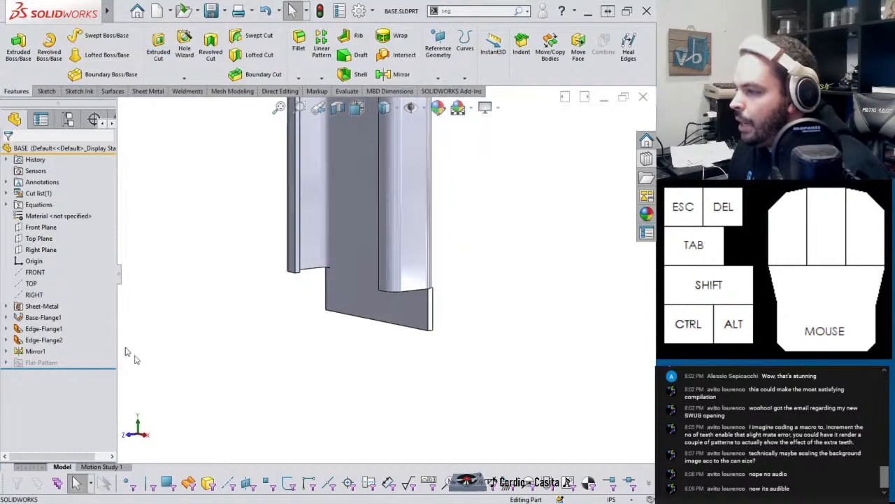
click(40, 249)
click(47, 230)
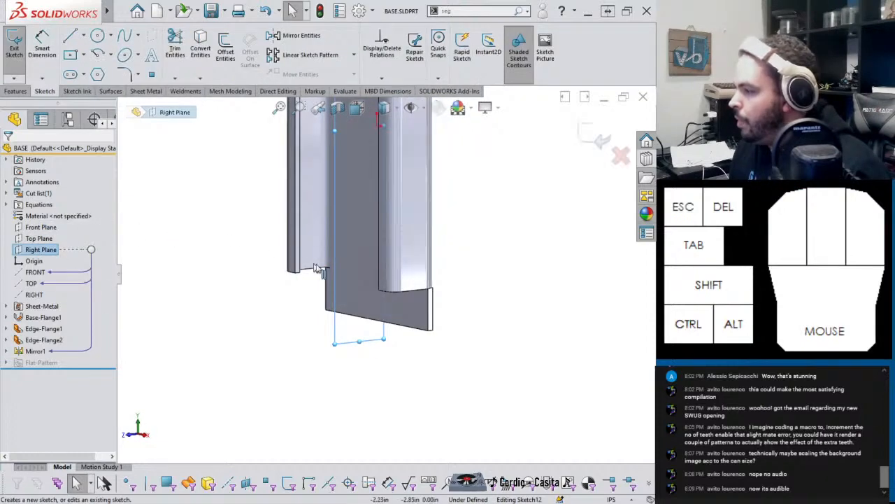
key(space)
click(353, 370)
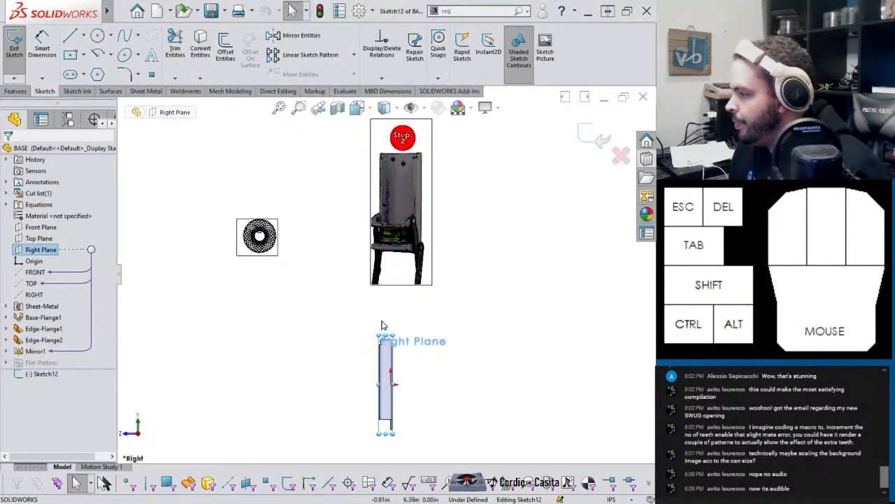
scroll(383, 420, up, 2)
scroll(383, 420, down, 5)
Step: Switch to Logitech Gaming Software, select the red mouse mode and return to the sketch
key(super)
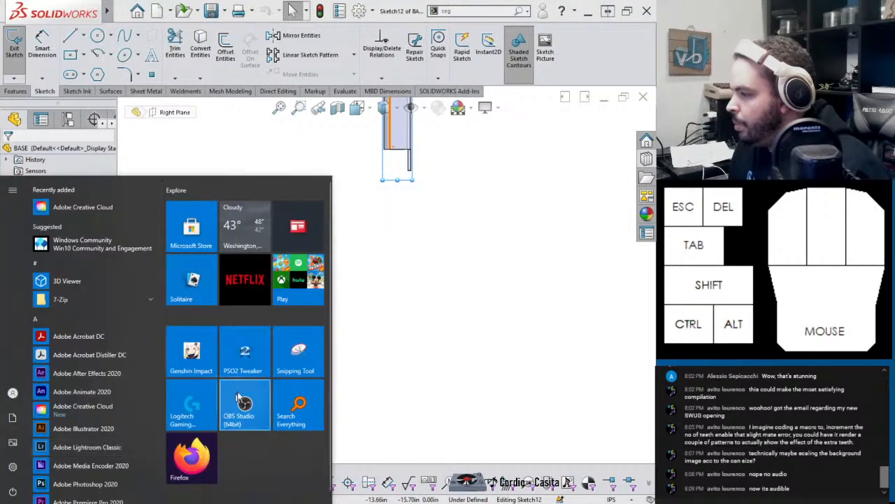
click(193, 416)
click(480, 294)
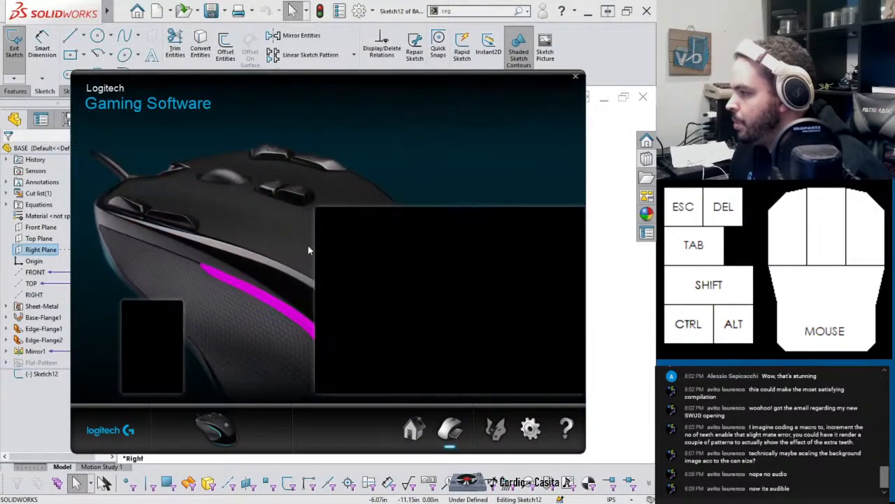
click(160, 330)
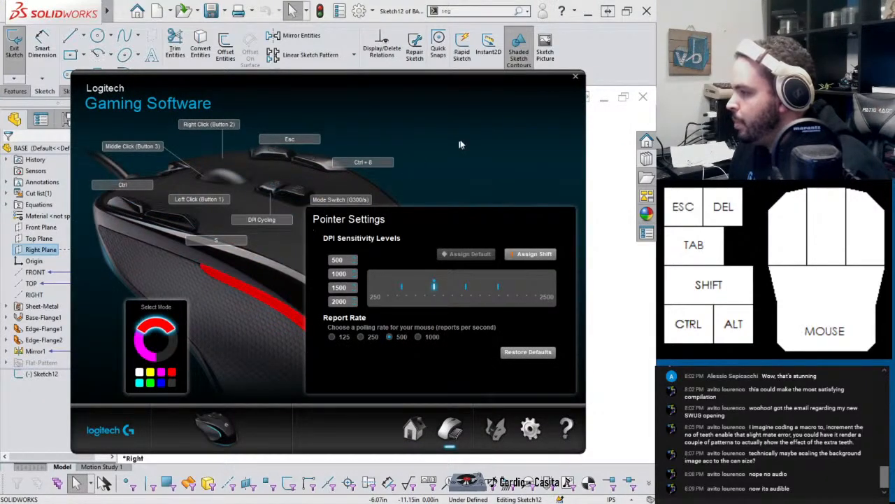
click(575, 77)
key(Escape)
Step: Sketch a closed shelf profile at the back plate's lower end, about 3.3 in long and 0.99 in tall, with a sloped underside
scroll(420, 210, down, 3)
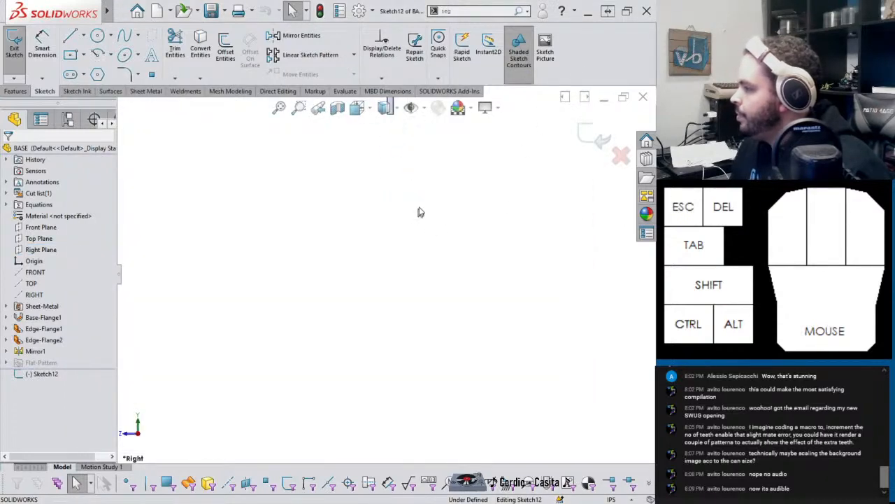
scroll(391, 187, up, 5)
scroll(389, 183, up, 6)
scroll(360, 366, up, 3)
right_drag(351, 373, 335, 384)
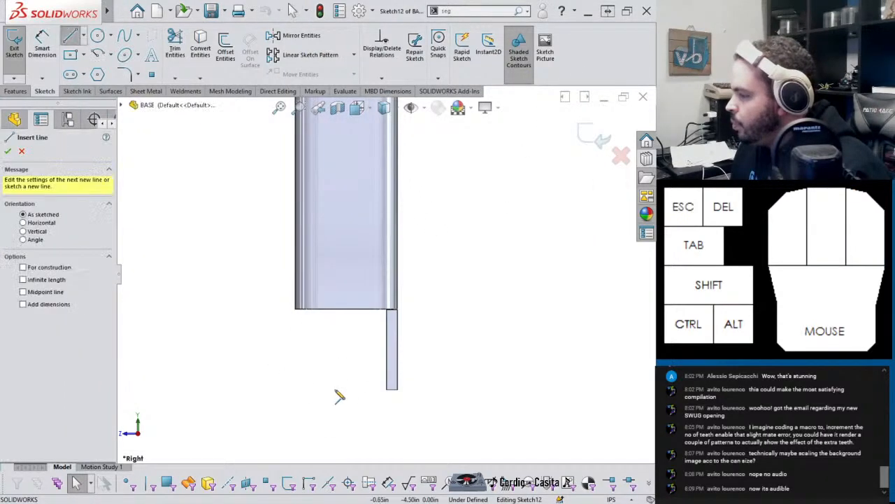
click(386, 389)
click(323, 389)
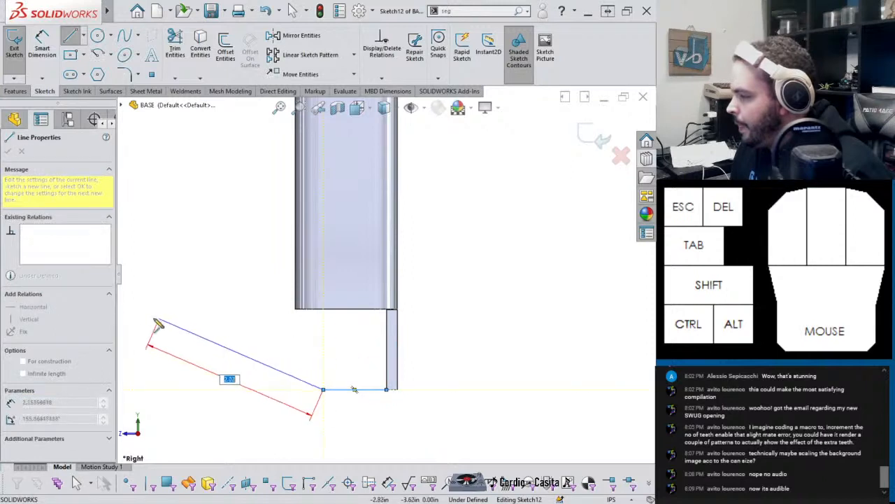
scroll(210, 314, down, 3)
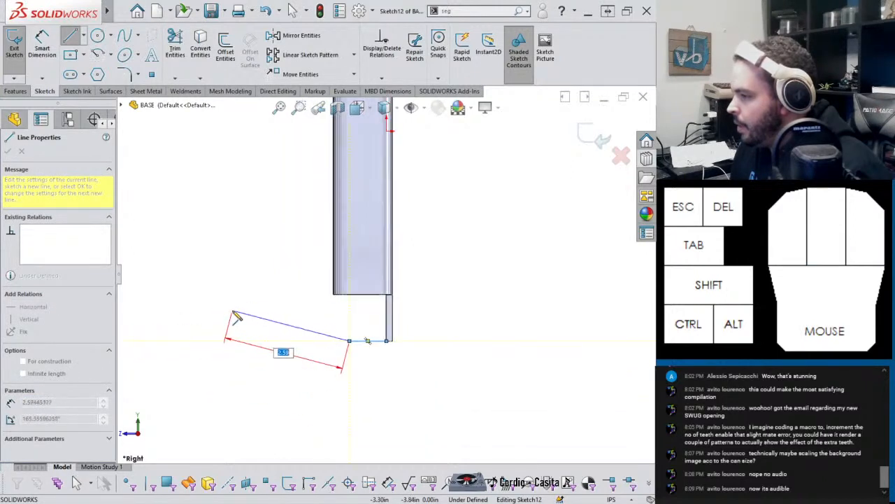
click(233, 309)
click(234, 296)
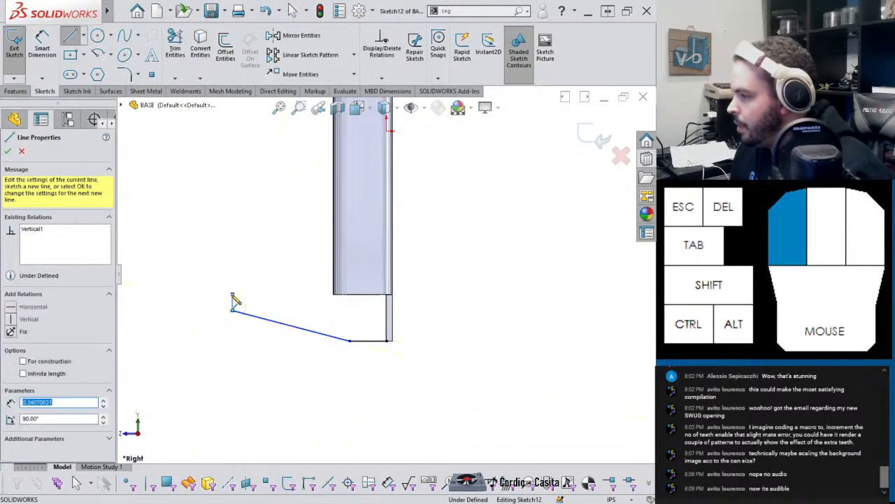
click(387, 300)
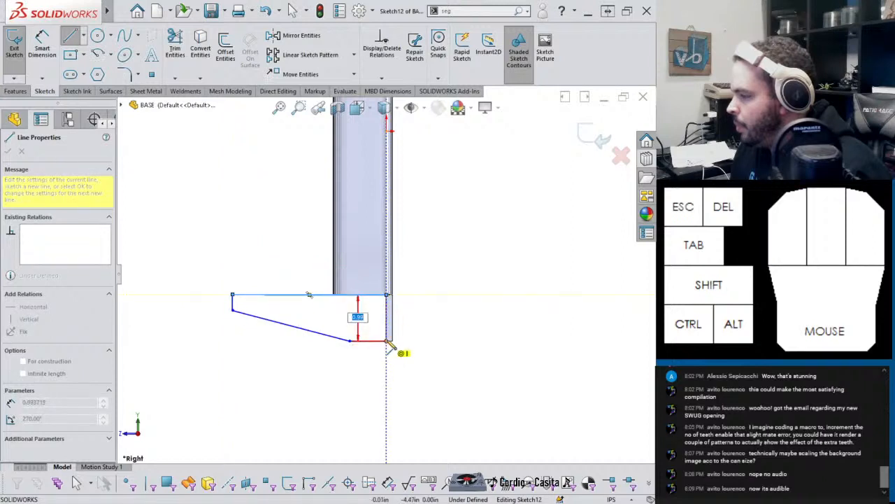
key(Escape)
Step: Add a horizontal relation to the shelf profile's upper line
click(304, 297)
click(331, 249)
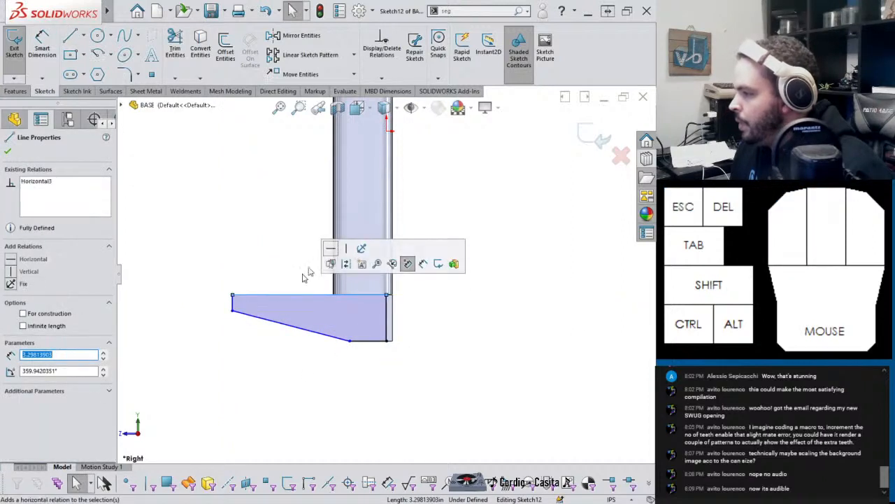
click(257, 377)
Step: Dimension the shelf profile's upper line to 3.5 in
right_drag(258, 381, 276, 318)
click(256, 300)
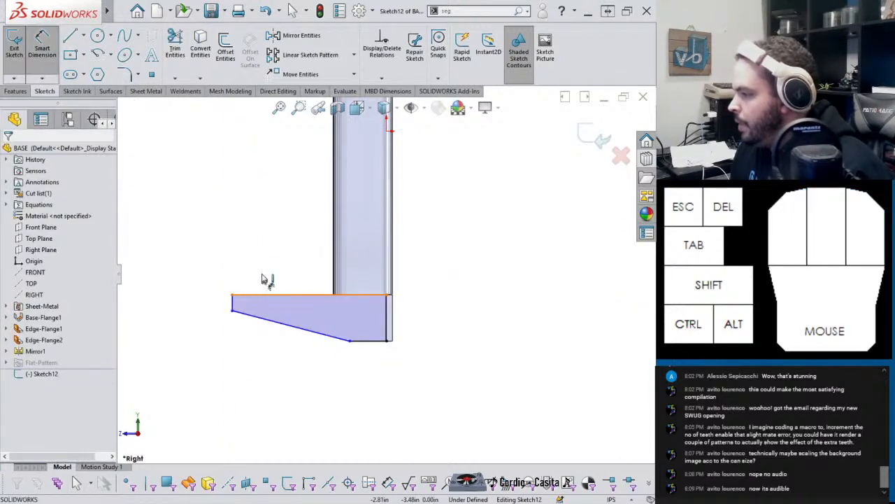
click(266, 268)
text(3.5)
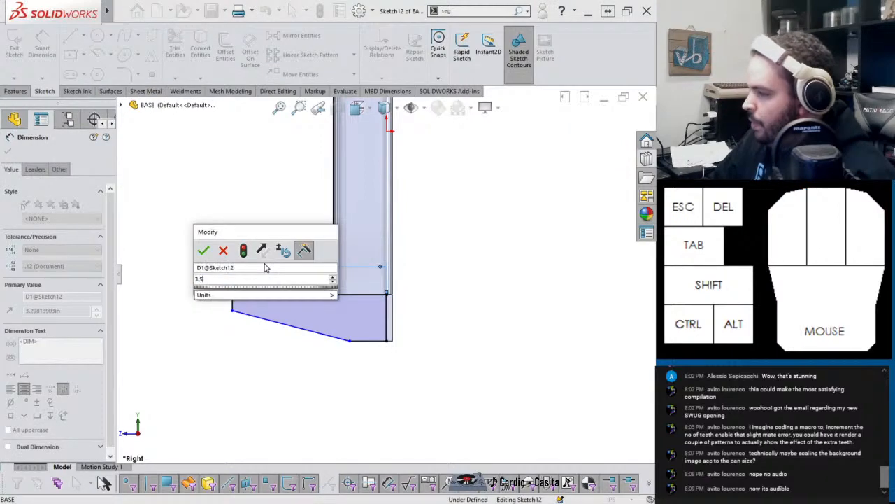
key(Return)
Step: Dimension the shelf profile's short vertical front line to 0.375 in and its bottom horizontal line to 0.75 in
click(224, 308)
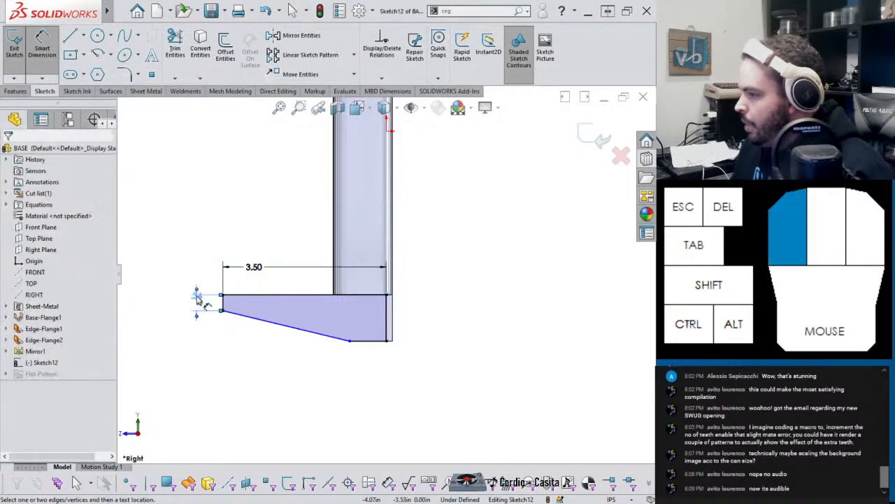
click(198, 302)
text(.375)
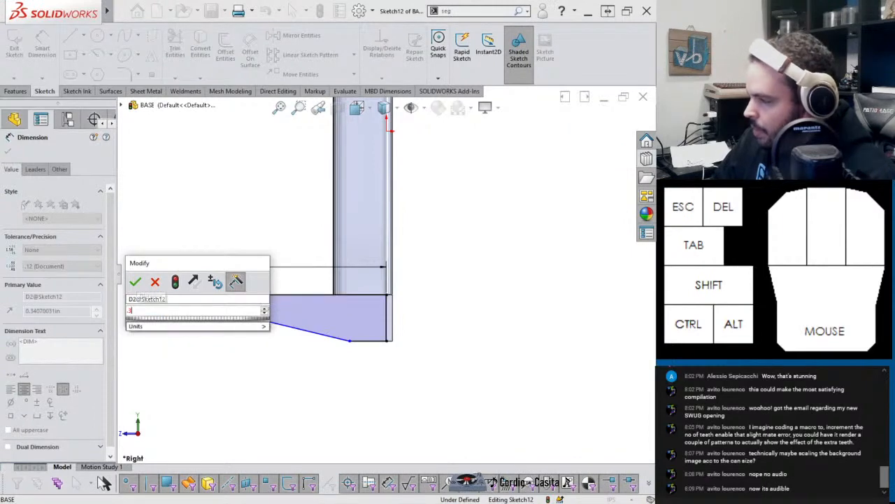
key(Return)
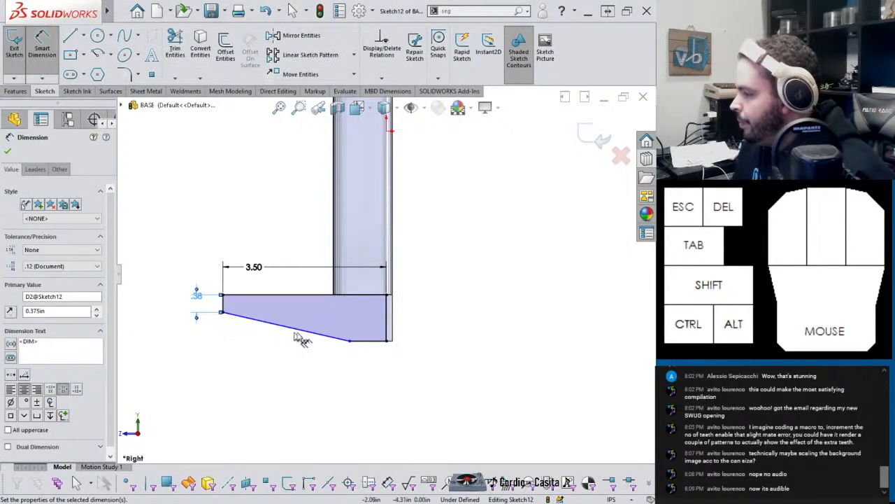
click(371, 343)
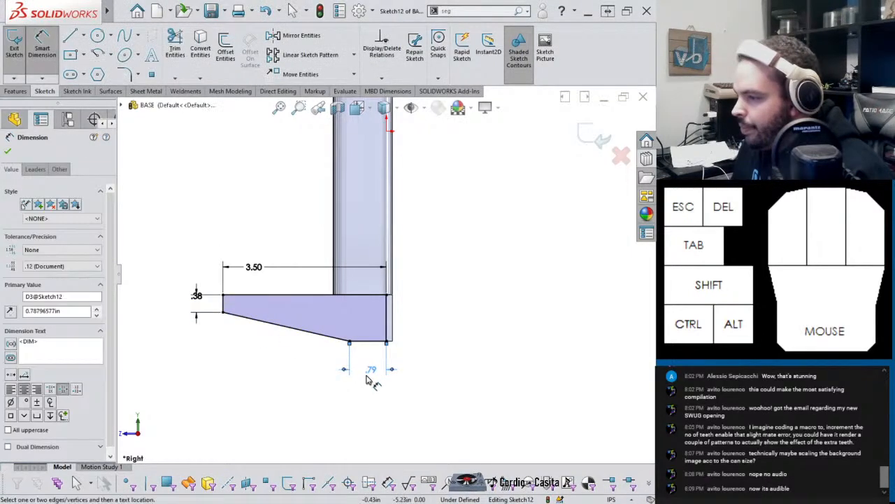
click(371, 371)
text(.75)
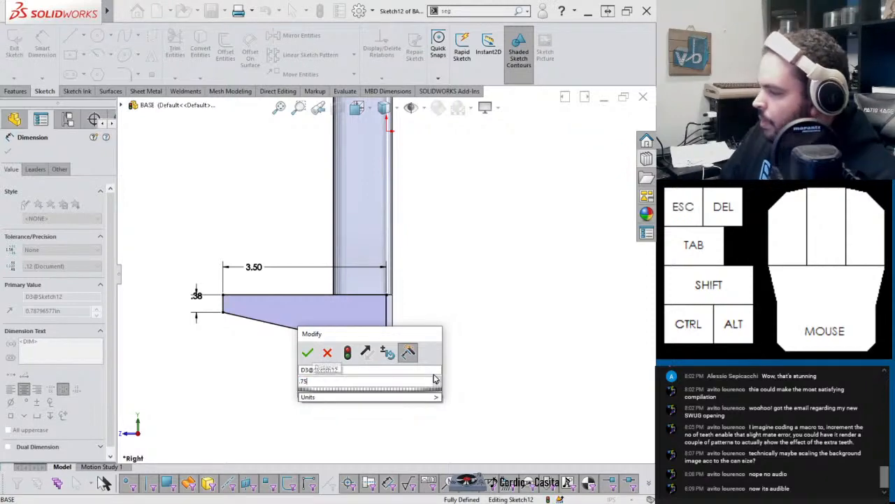
key(Return)
Step: Switch to the browser, examine the base and shelf in the can crusher reference photo, and return to the SOLIDWORKS sketch
middle_drag(319, 336, 320, 260)
scroll(322, 259, down, 3)
scroll(385, 245, up, 4)
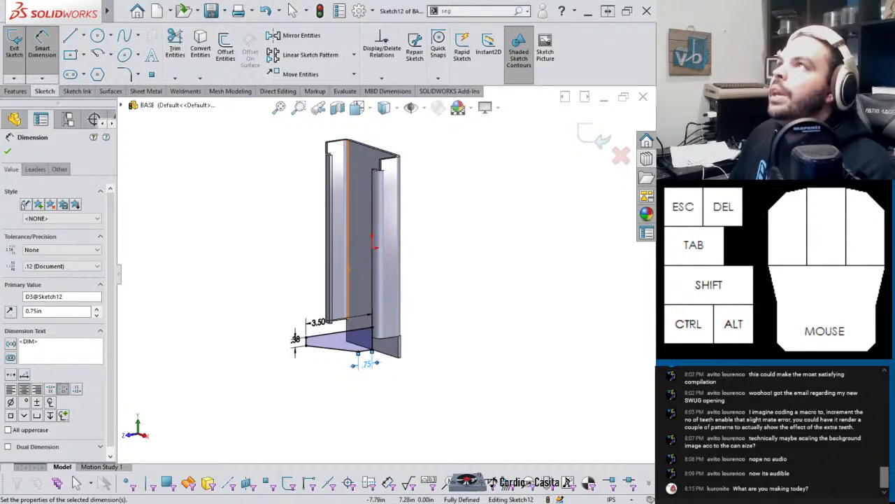
drag(0, 0, 394, 1)
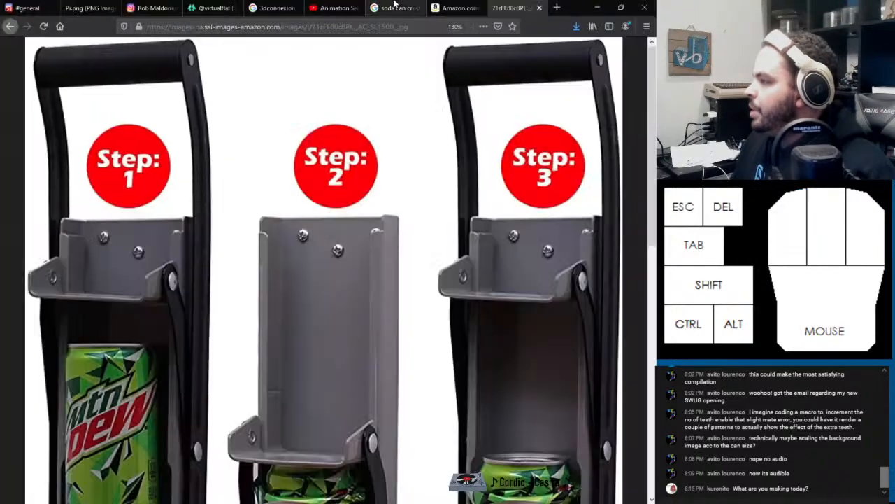
scroll(349, 226, down, 4)
ctrl+scroll(350, 226, down, 5)
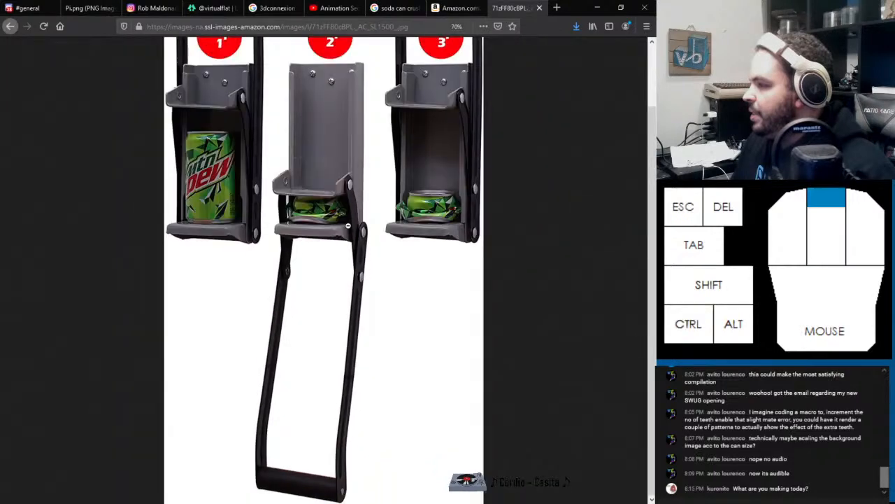
scroll(348, 225, up, 2)
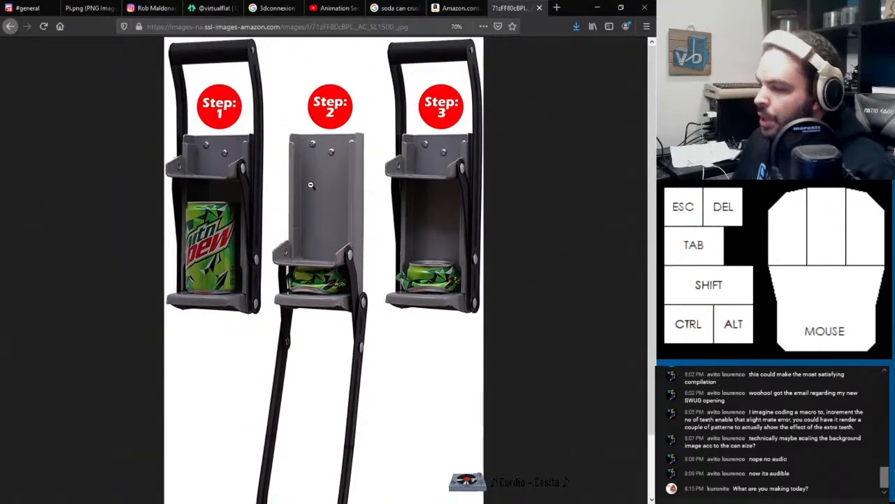
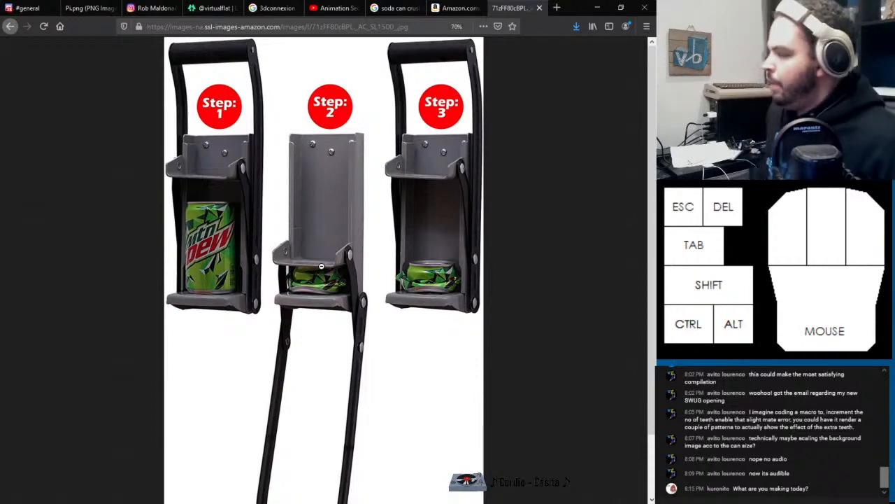
scroll(353, 370, down, 2)
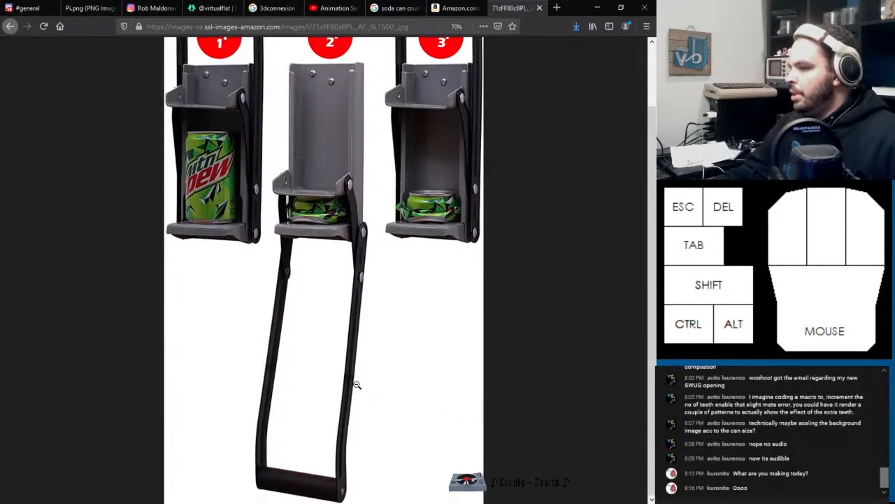
click(356, 384)
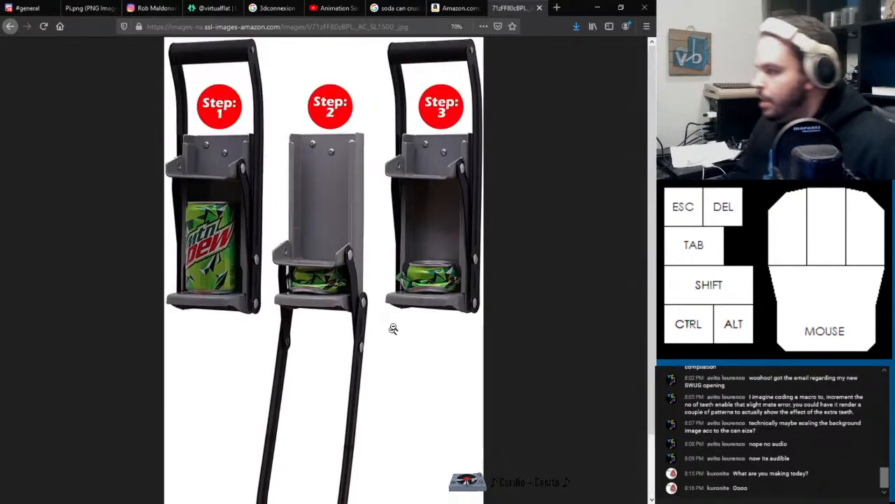
click(598, 8)
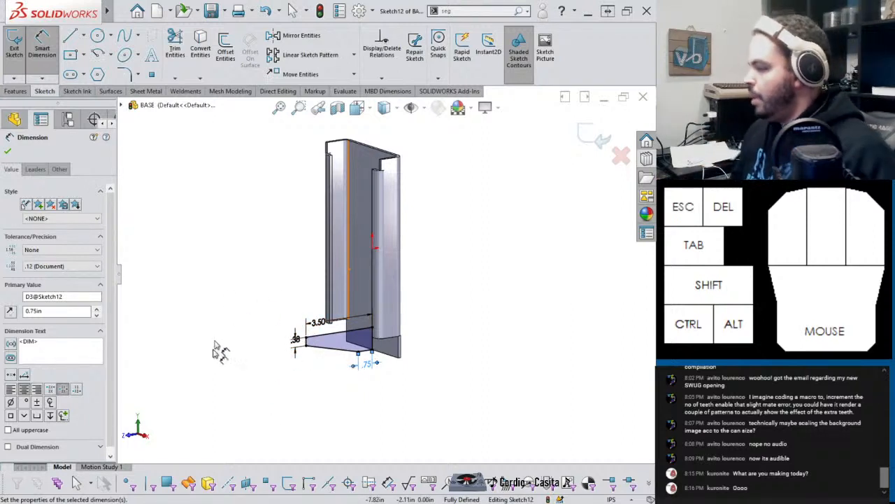
Step: Extrude the shelf profile as a boss 4 in deep, Mid Plane, with Merge result turned off
scroll(376, 359, down, 2)
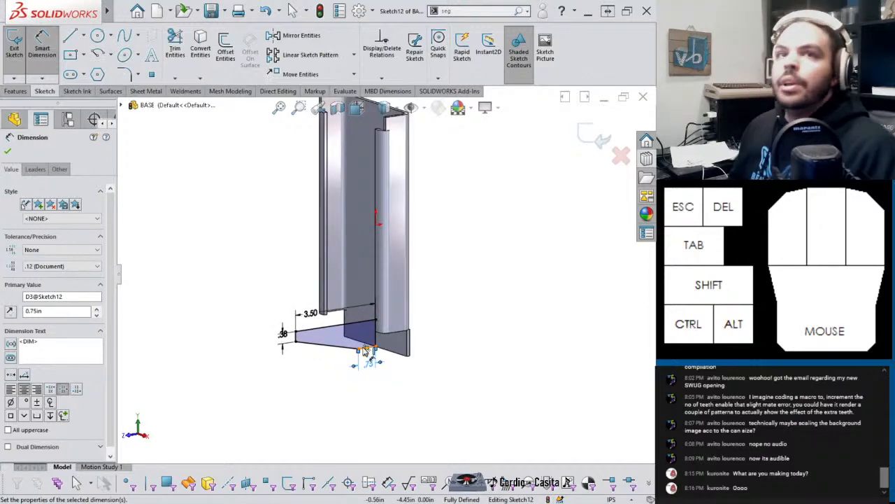
scroll(365, 352, down, 3)
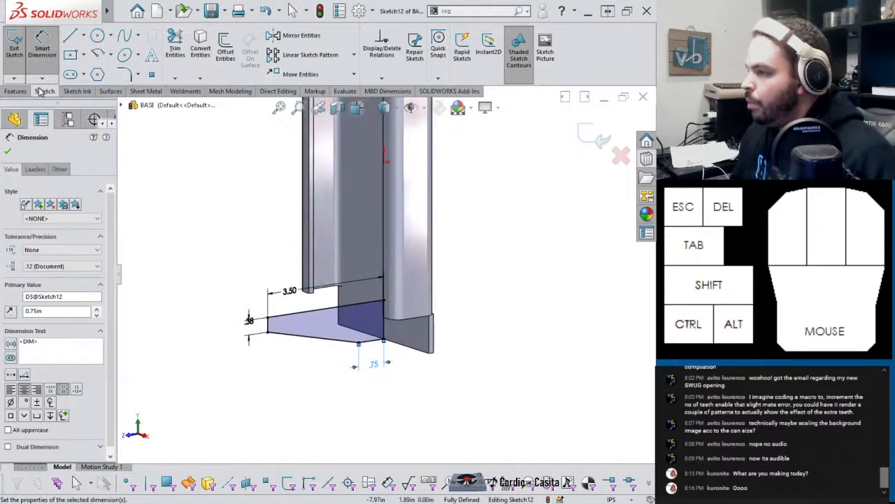
click(16, 92)
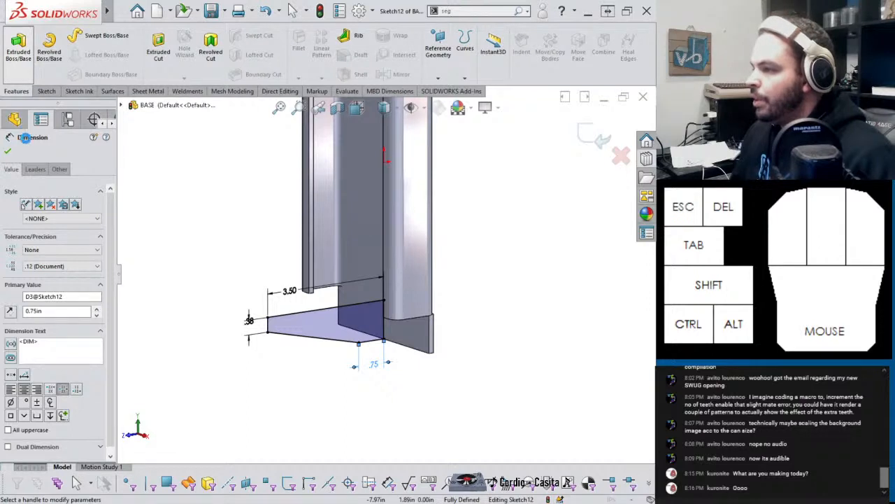
click(49, 212)
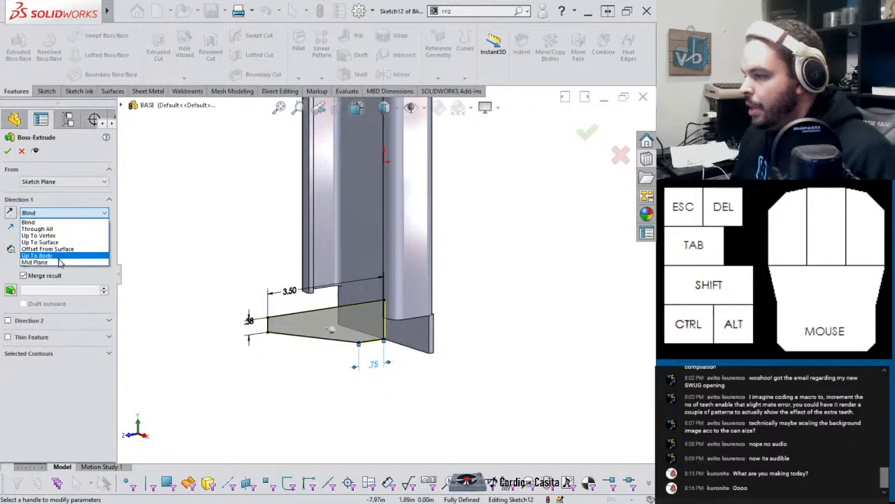
click(35, 261)
drag(342, 339, 376, 346)
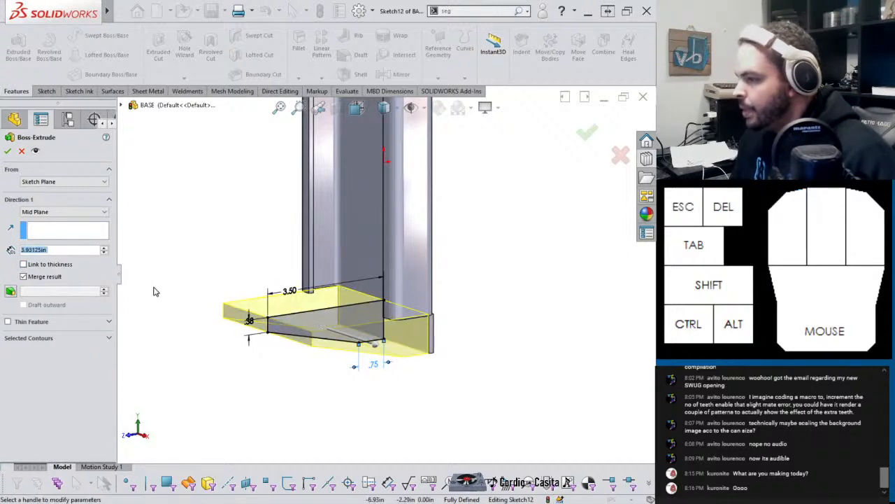
text(4)
key(Return)
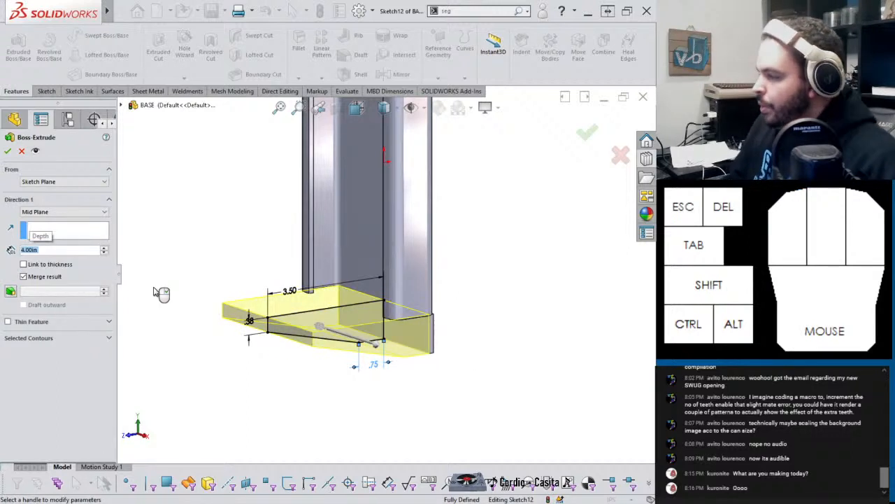
click(23, 276)
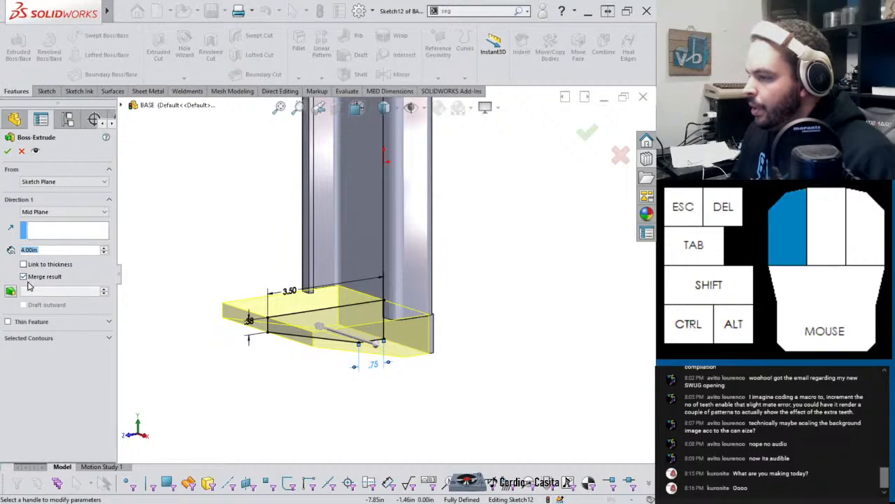
click(7, 152)
Step: On the shelf's upper face, sketch a 3-point arc between its side edges, bulging to the front edge, radius about 4.38 in
middle_drag(271, 356, 306, 445)
middle_drag(306, 453, 318, 419)
click(233, 322)
click(277, 285)
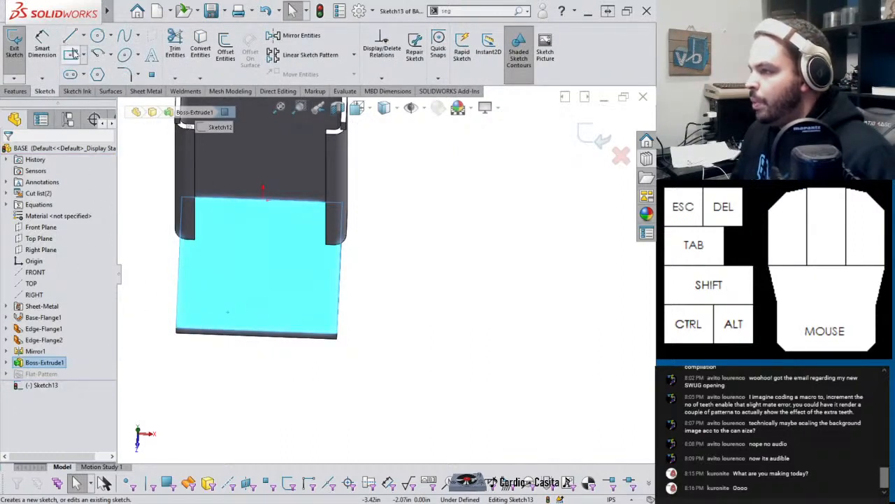
click(110, 59)
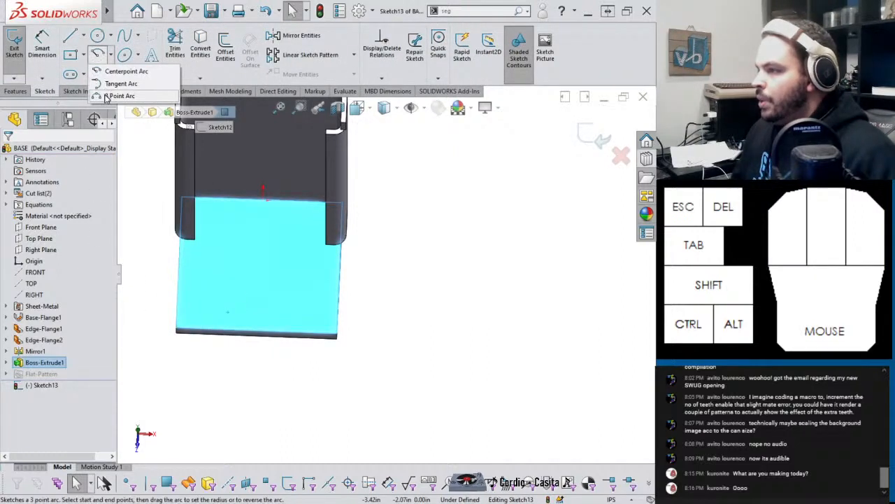
click(116, 95)
click(179, 312)
click(338, 315)
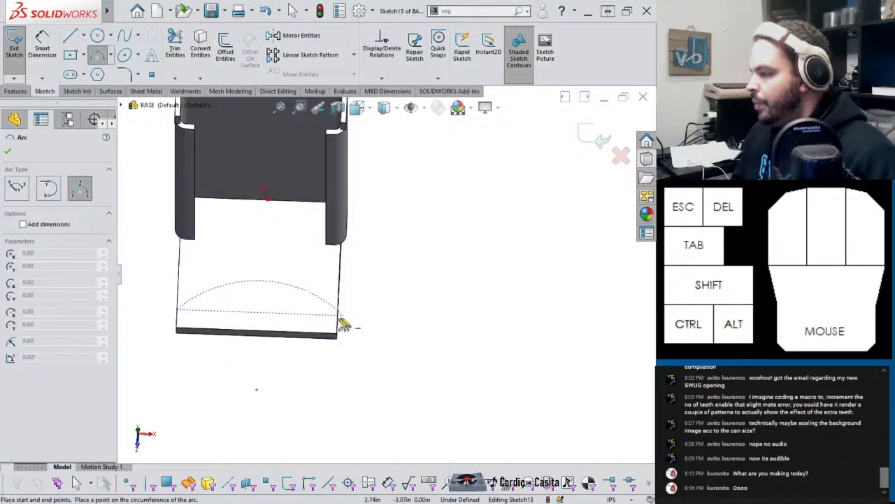
click(268, 337)
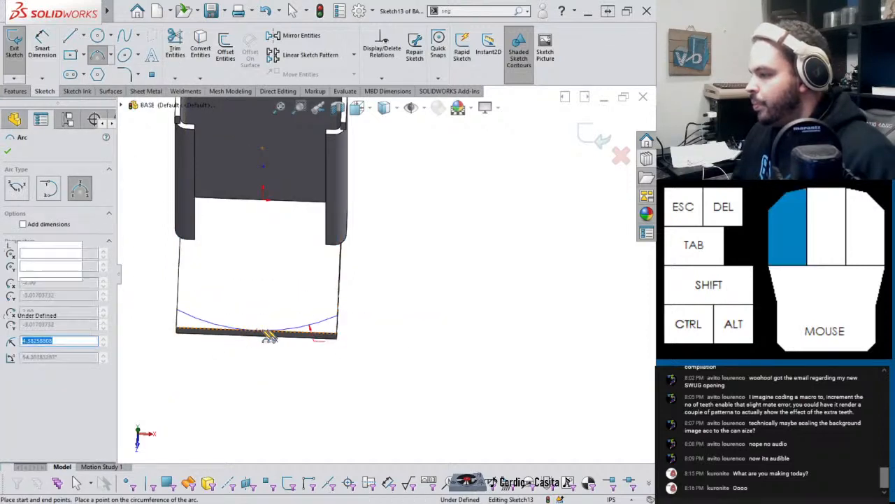
key(Escape)
Step: Add a horizontal relation between the arc's two end points
click(338, 315)
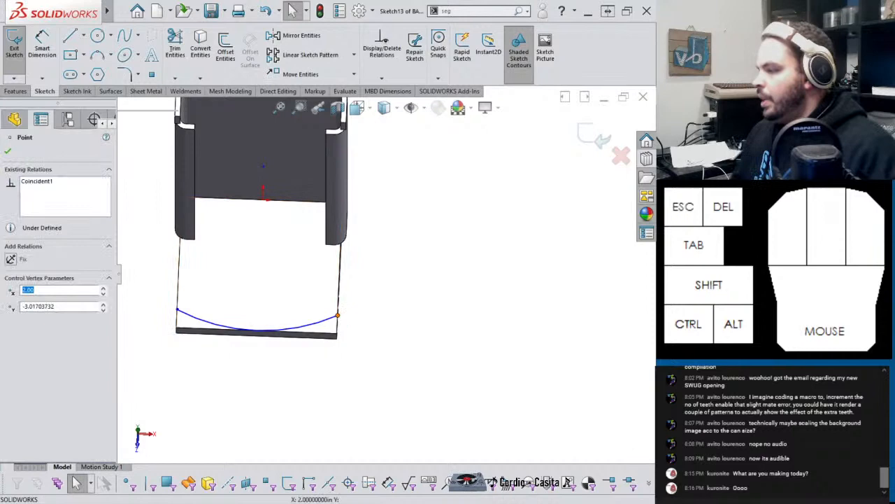
ctrl+click(183, 294)
click(250, 382)
Step: Dimension the arc's depth, from its end point to its foremost point, to 0.5 in
middle_drag(251, 382, 260, 436)
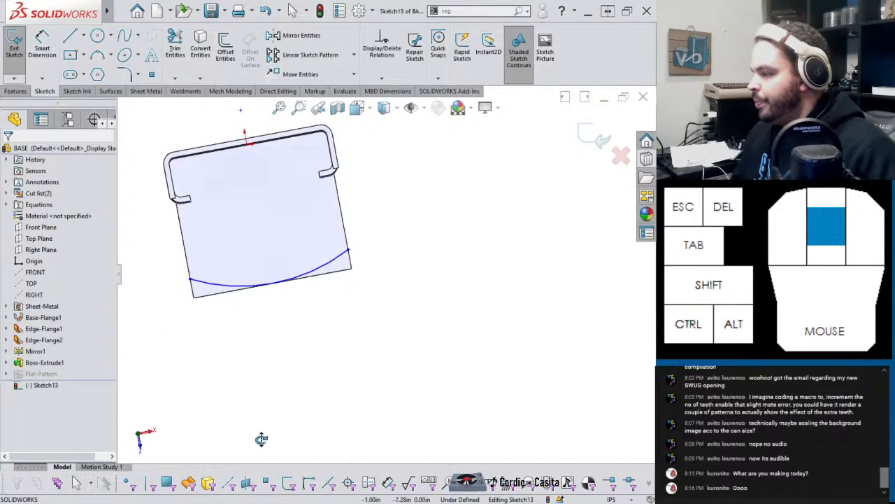
mouse_move(360, 363)
right_down()
mouse_move(344, 256)
mouse_move(352, 257)
right_up()
click(349, 252)
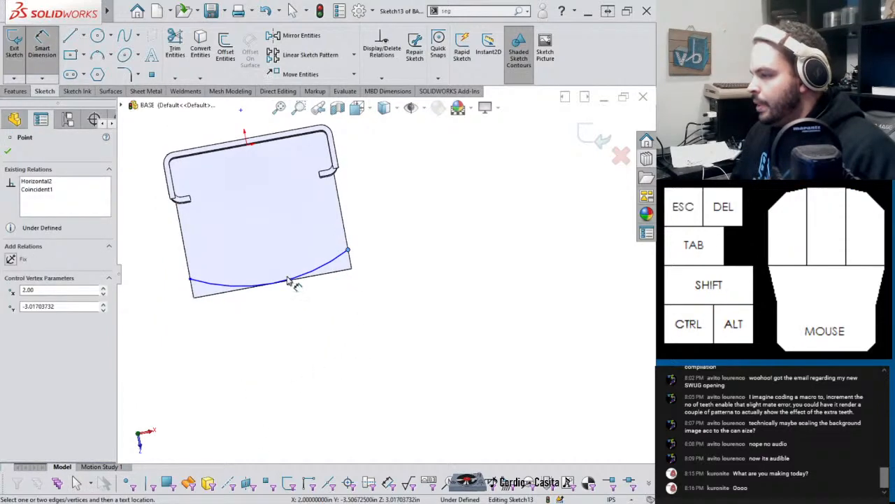
click(274, 286)
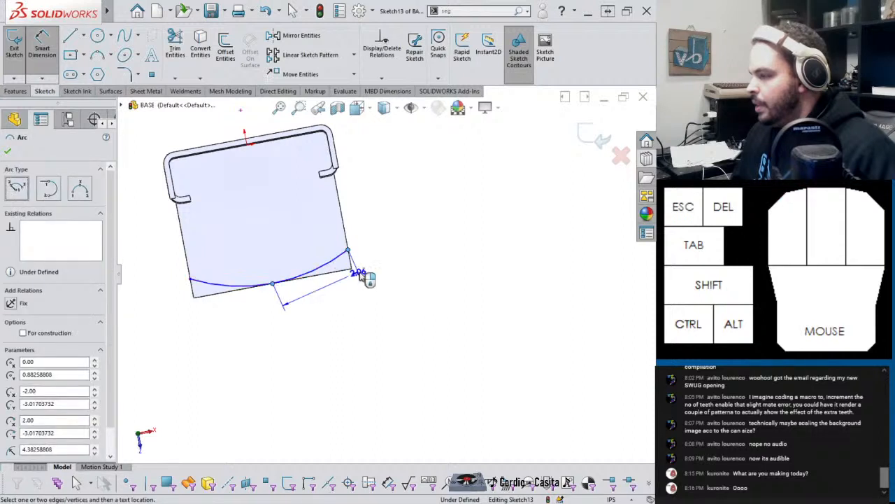
click(391, 257)
text(.5)
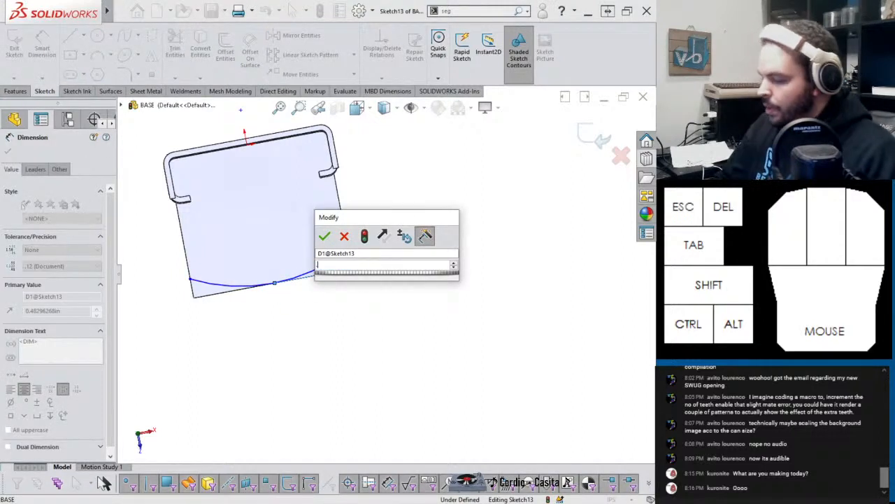
key(Return)
key(Escape)
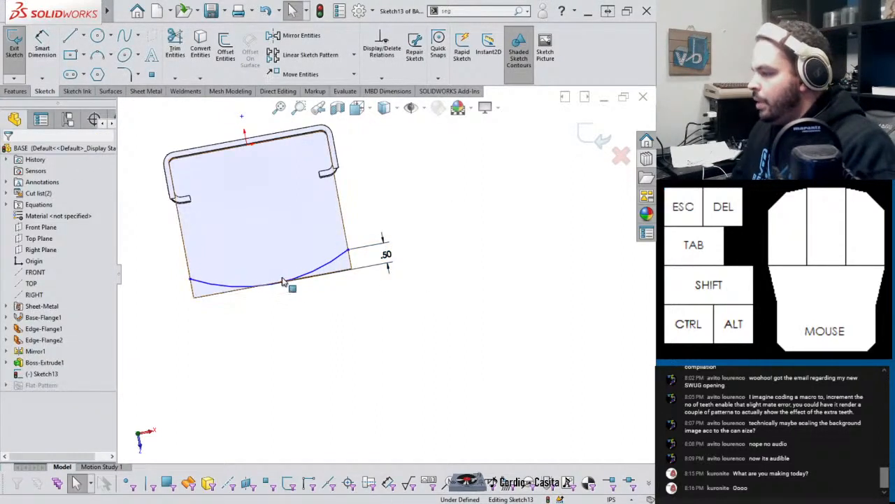
Step: Make the arc coincident with the midpoint of the shelf's front edge to fully define the sketch
click(308, 280)
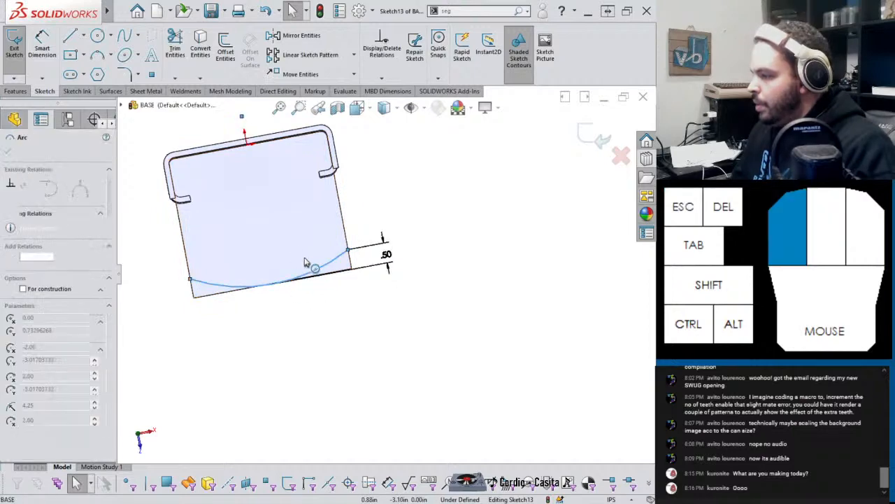
click(190, 278)
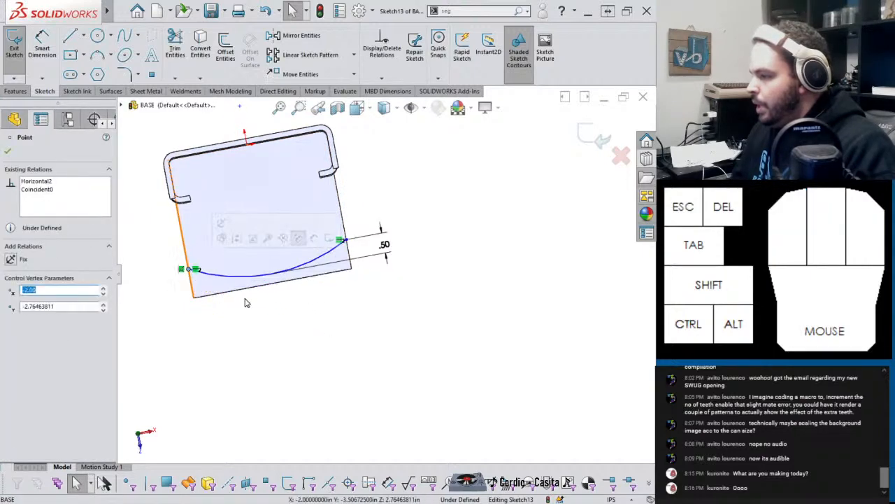
right_click(277, 283)
click(295, 291)
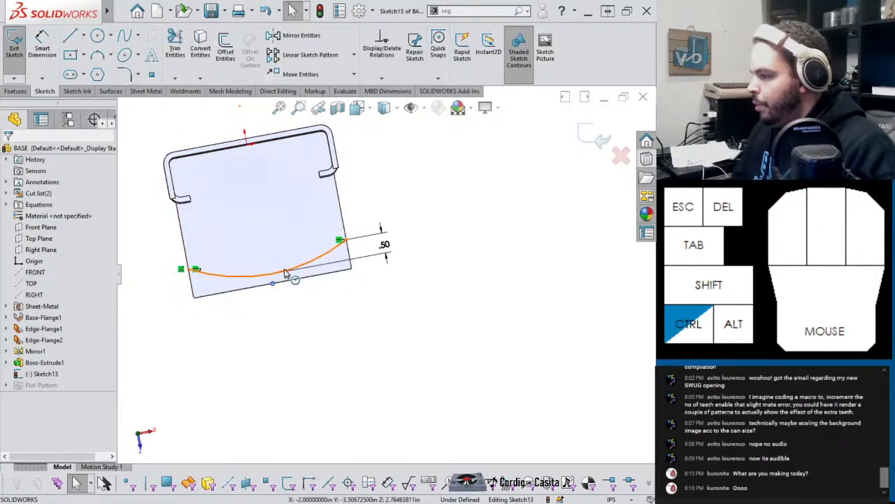
ctrl+click(287, 274)
click(345, 223)
click(348, 326)
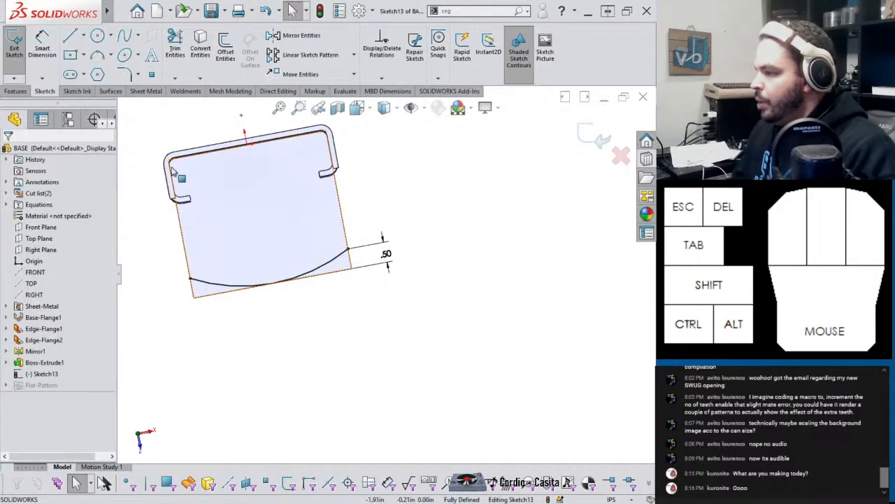
middle_drag(268, 266, 208, 334)
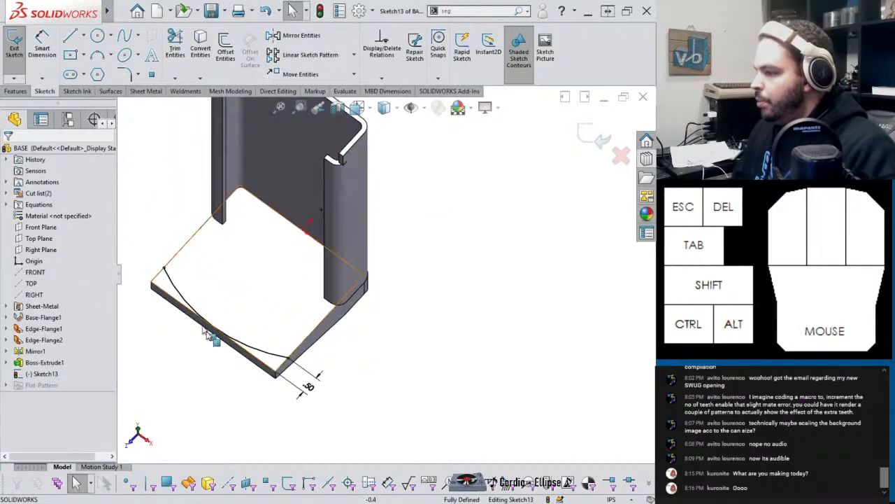
Step: Cut away the shelf material outside the front arc with an Extruded Cut, Through All - Both, side flipped, and save the part
click(16, 91)
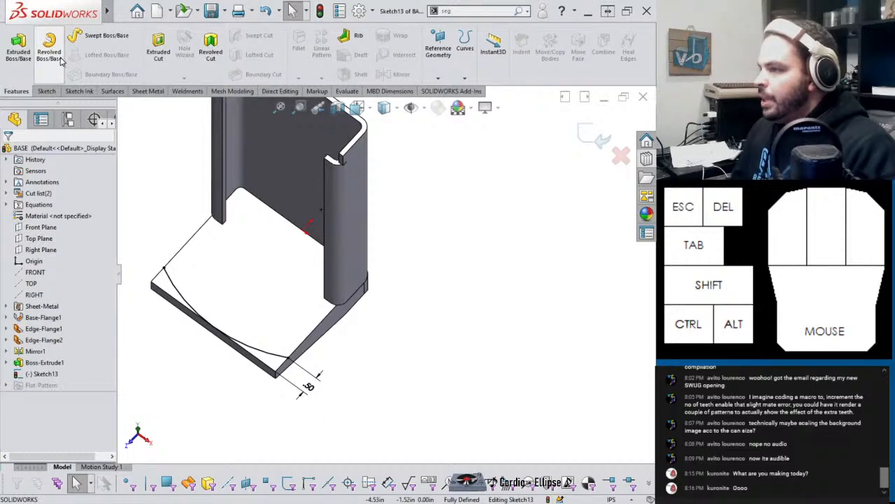
click(158, 49)
click(56, 212)
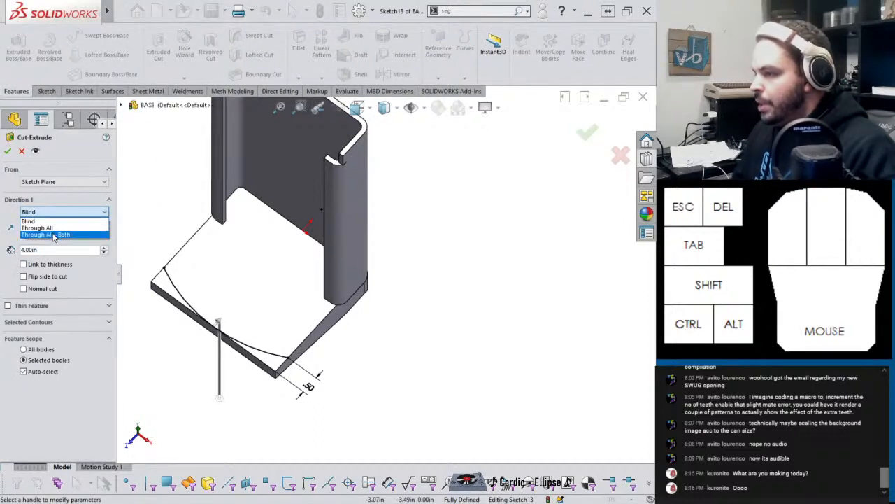
click(56, 235)
mouse_move(203, 328)
middle_down()
mouse_move(213, 333)
mouse_move(204, 329)
middle_up()
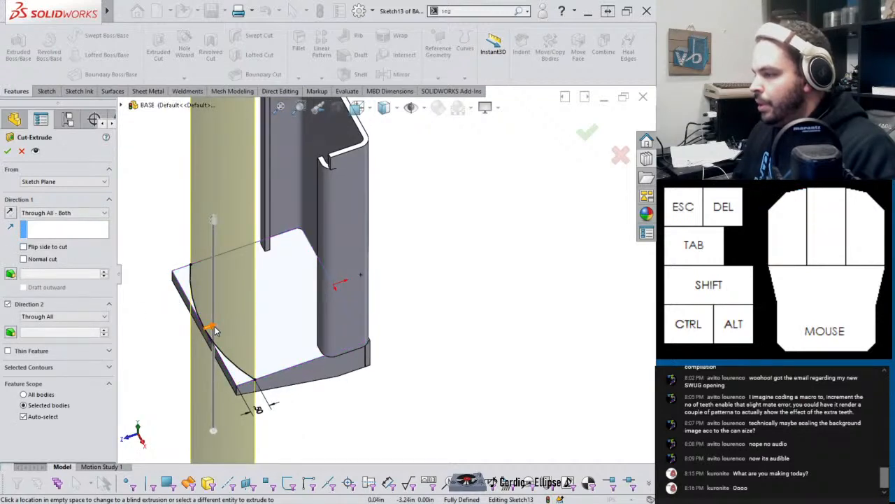
click(210, 332)
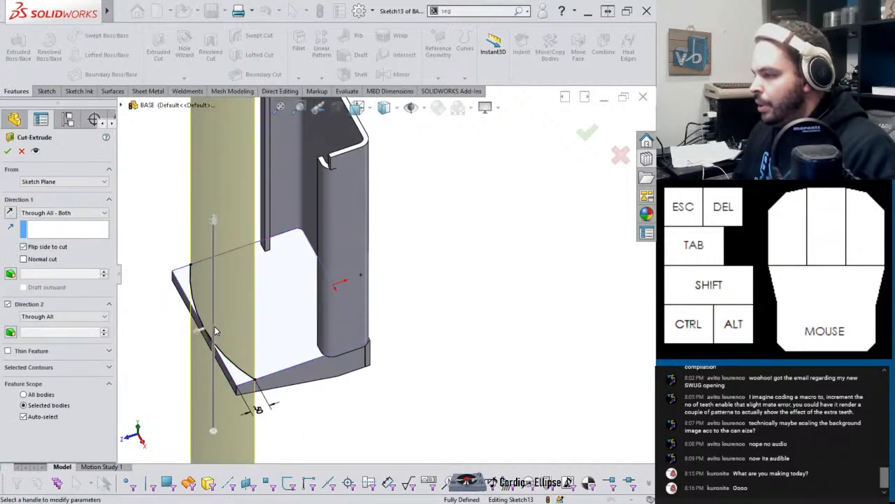
click(7, 151)
middle_drag(170, 296, 207, 263)
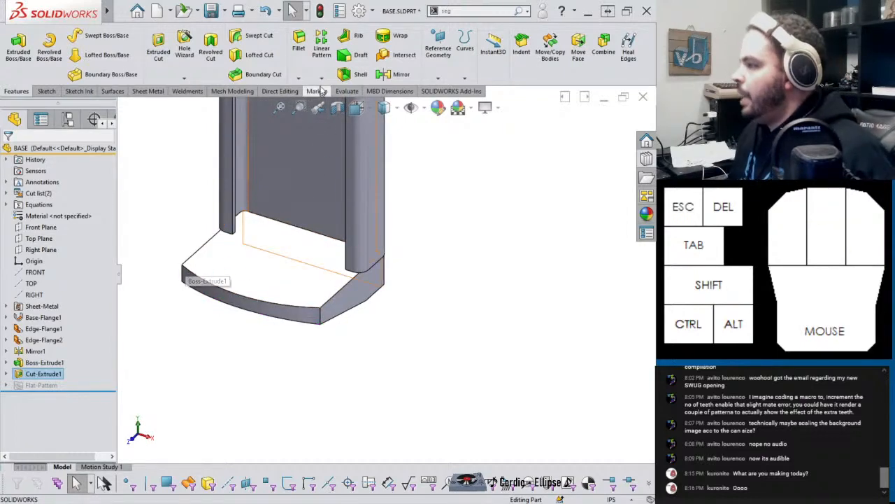
key(ctrl+s)
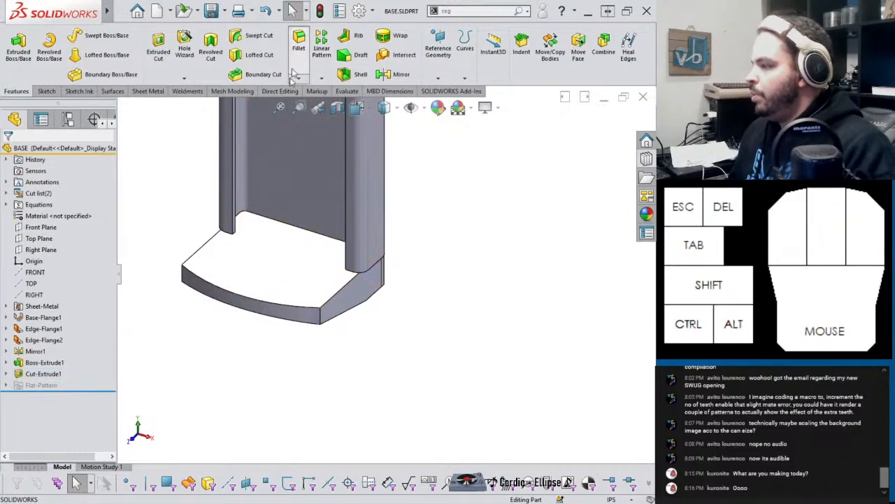
Step: Fillet the two vertical front corner edges of the shelf with a 0.625 in radius
click(299, 43)
click(321, 318)
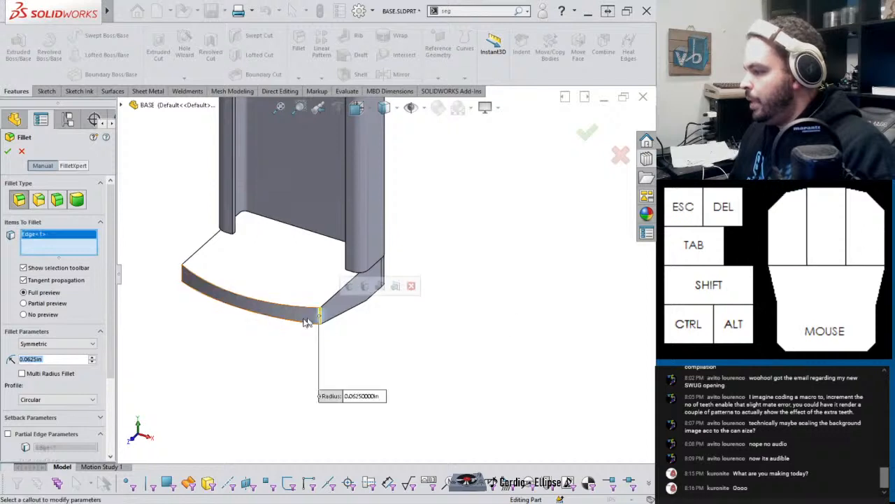
click(182, 275)
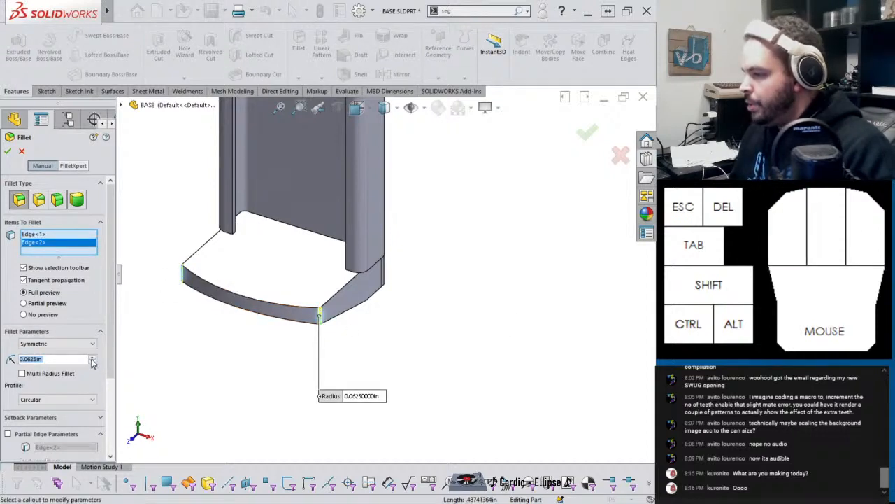
click(92, 359)
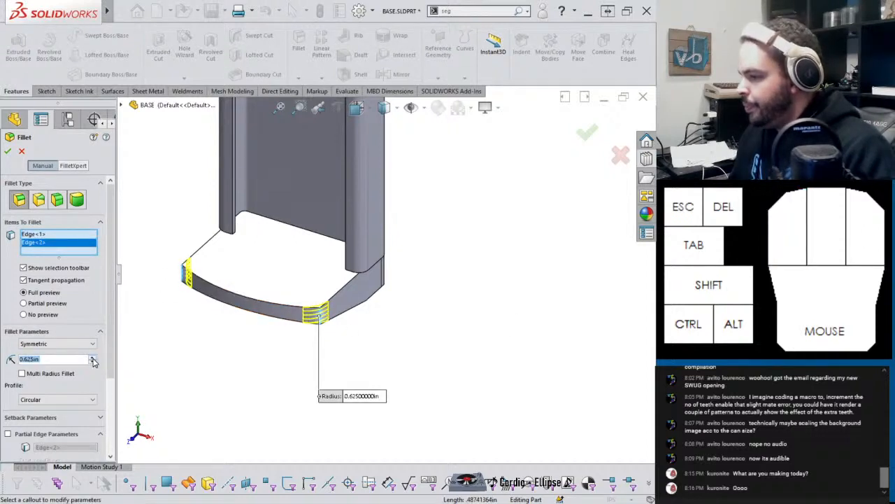
click(8, 151)
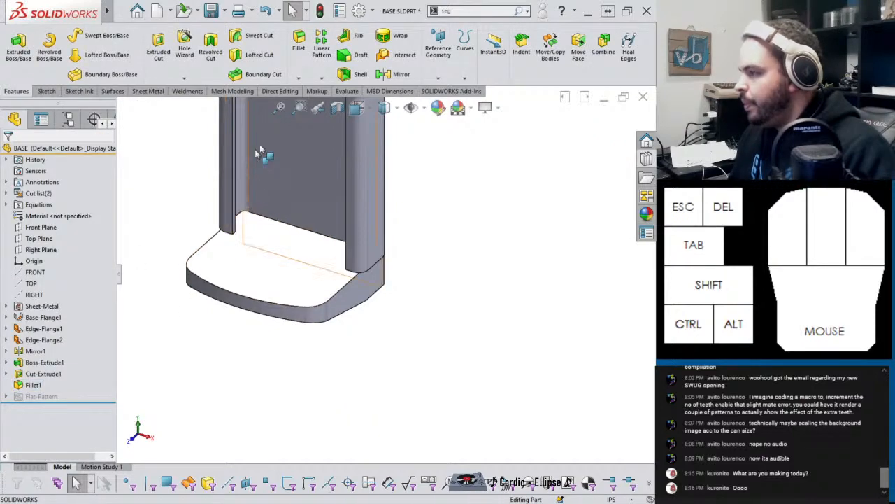
Step: Fillet all edges around the shelf's upper face with a 0.125 in radius
click(302, 51)
click(273, 267)
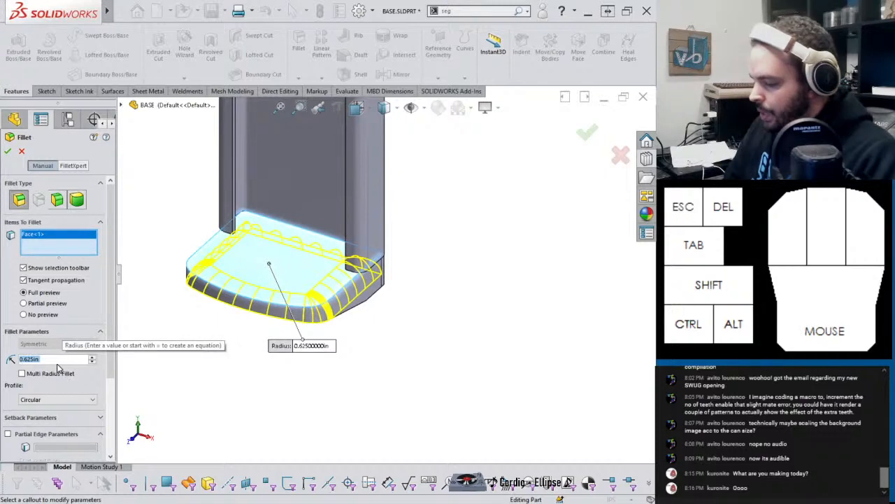
text(.125)
key(Return)
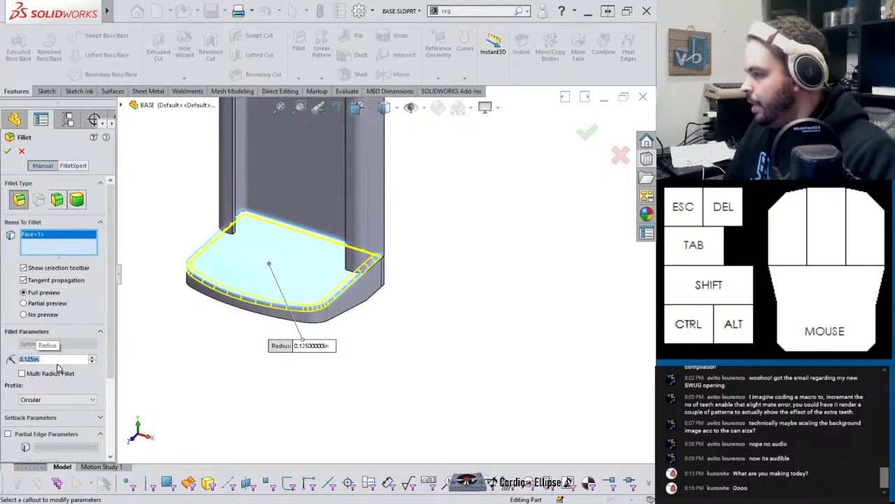
key(Return)
Step: Shell the shelf to a 0.0625 in wall, removing the sloped and flat faces on its underside
middle_drag(306, 325, 273, 248)
click(353, 73)
middle_drag(377, 336, 363, 300)
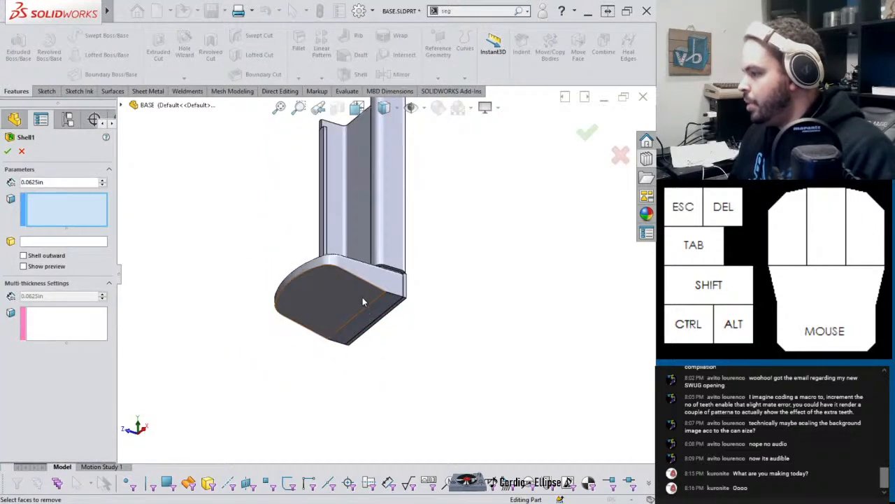
click(381, 318)
click(381, 318)
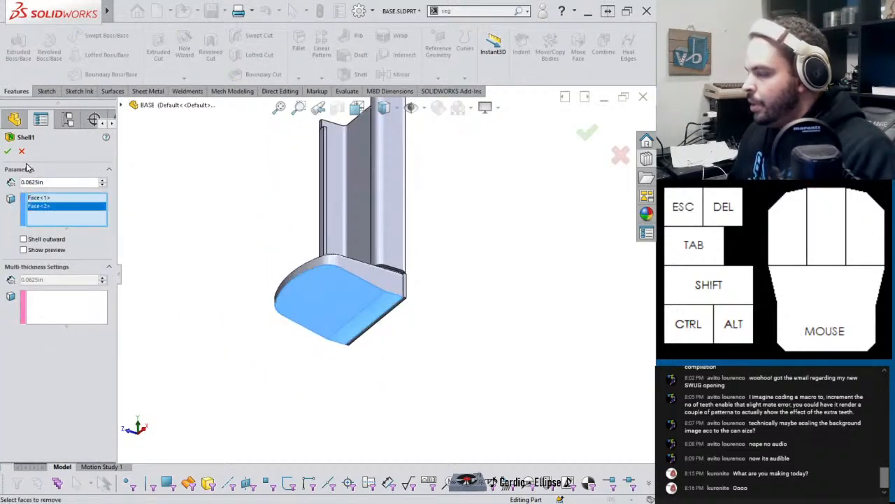
click(8, 152)
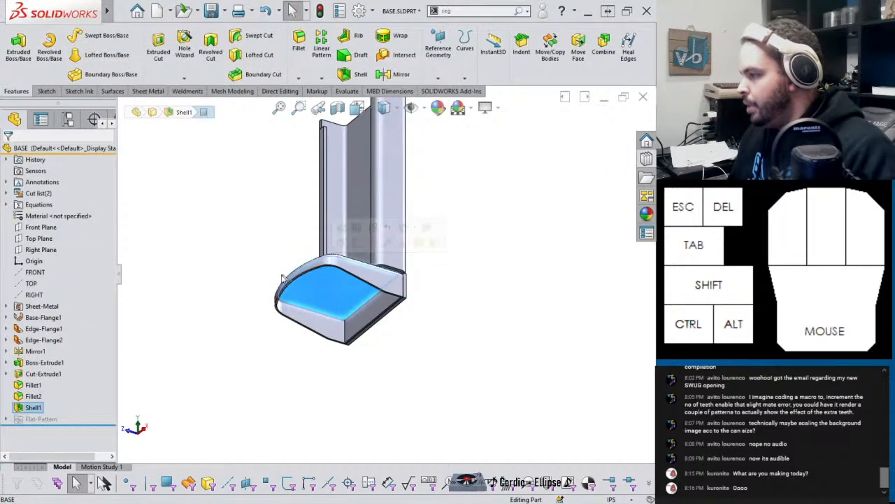
Step: Edit the 0.625 in corner fillet to include the shelf's two vertical rear corner edges
middle_drag(282, 278, 316, 268)
scroll(358, 300, up, 2)
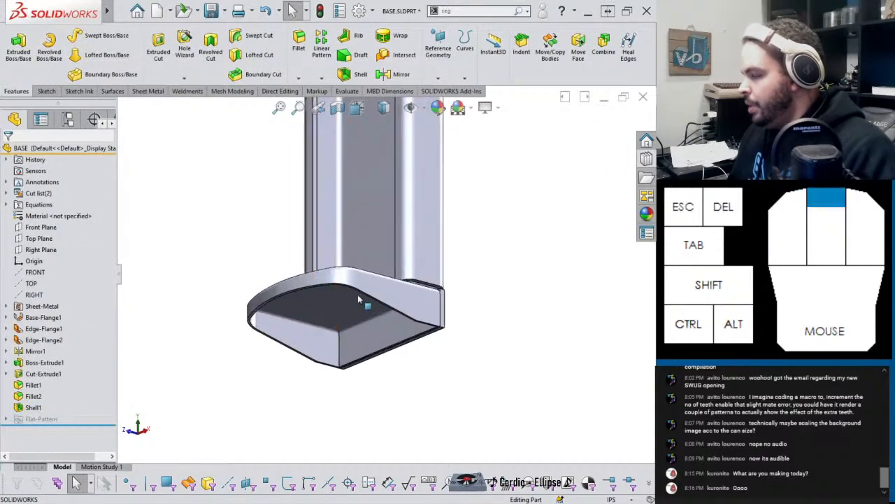
middle_drag(358, 299, 316, 356)
click(35, 409)
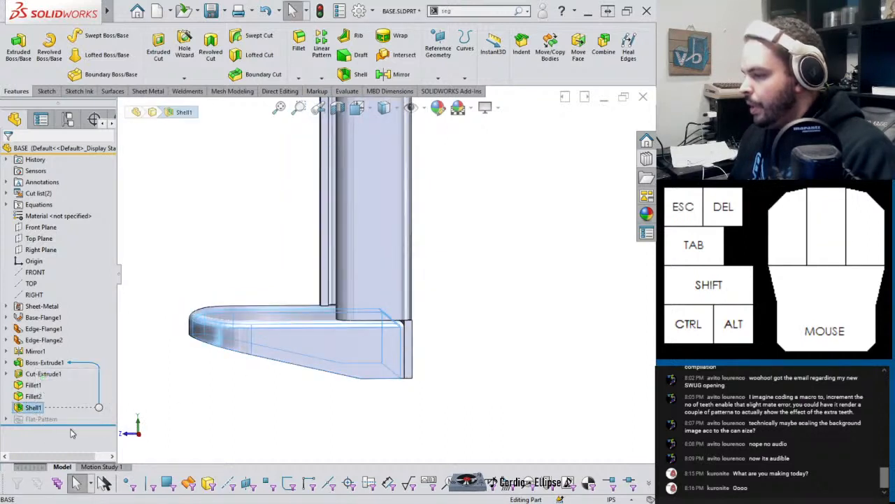
click(38, 396)
click(32, 386)
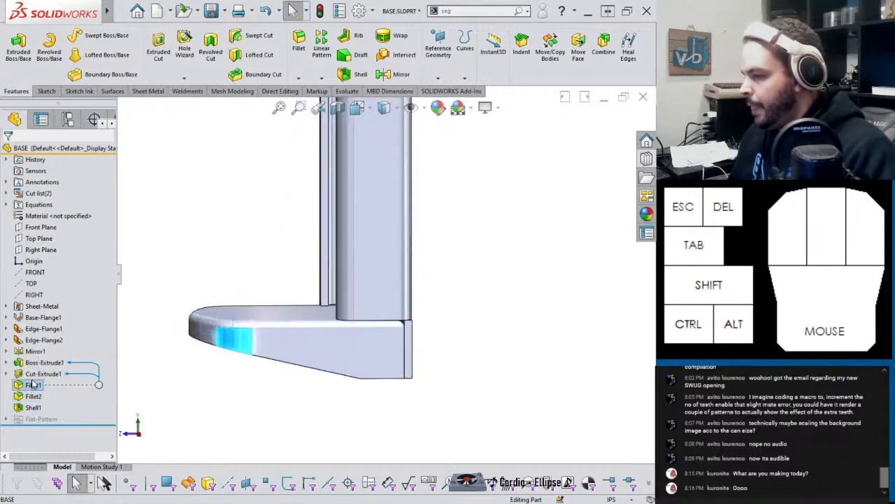
click(50, 361)
click(403, 348)
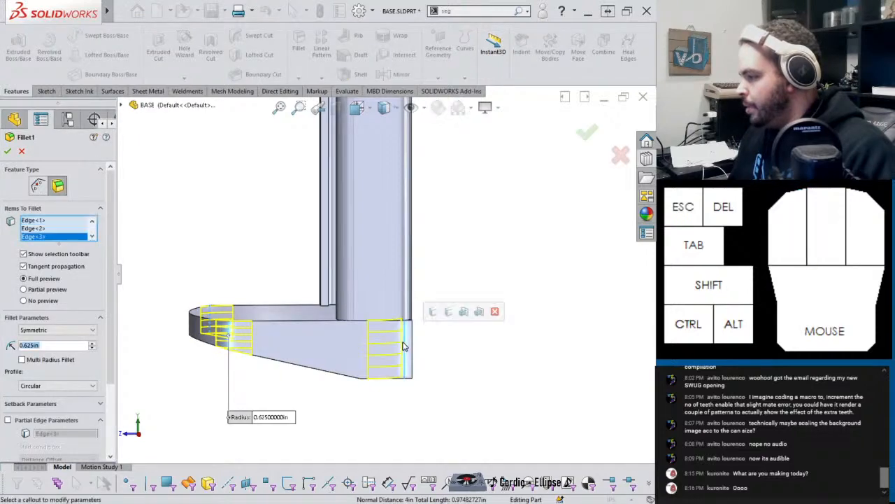
middle_drag(402, 346, 396, 376)
scroll(245, 345, down, 2)
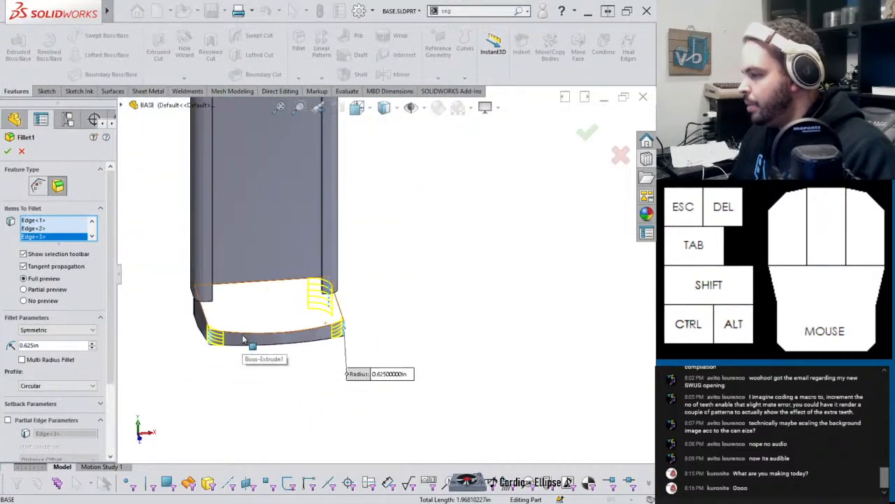
scroll(244, 338, down, 3)
middle_drag(158, 323, 194, 306)
scroll(195, 306, down, 2)
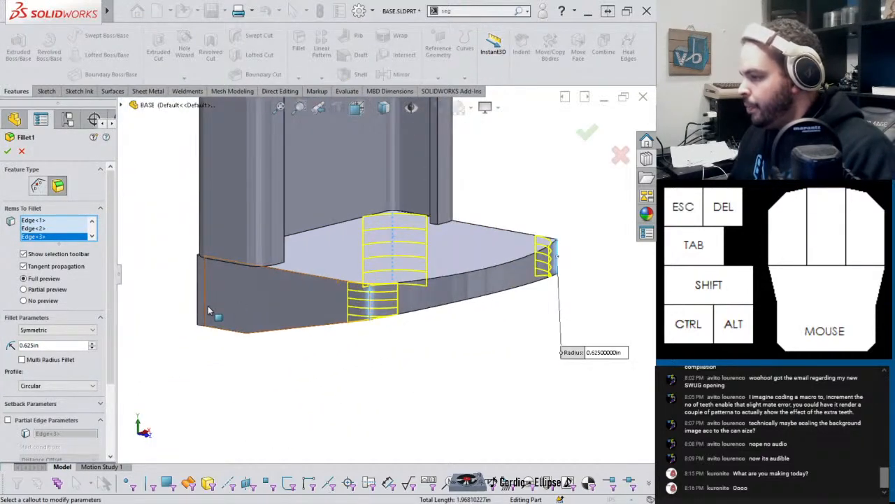
click(206, 305)
click(7, 151)
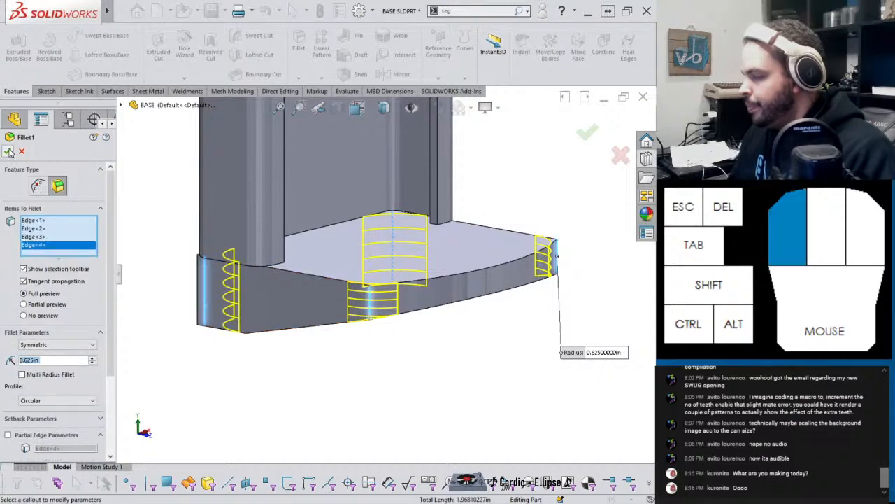
Step: Examine the shelf's rounded corners, its hollow underside and its junction with the back plate
middle_drag(231, 231, 226, 304)
scroll(315, 260, up, 3)
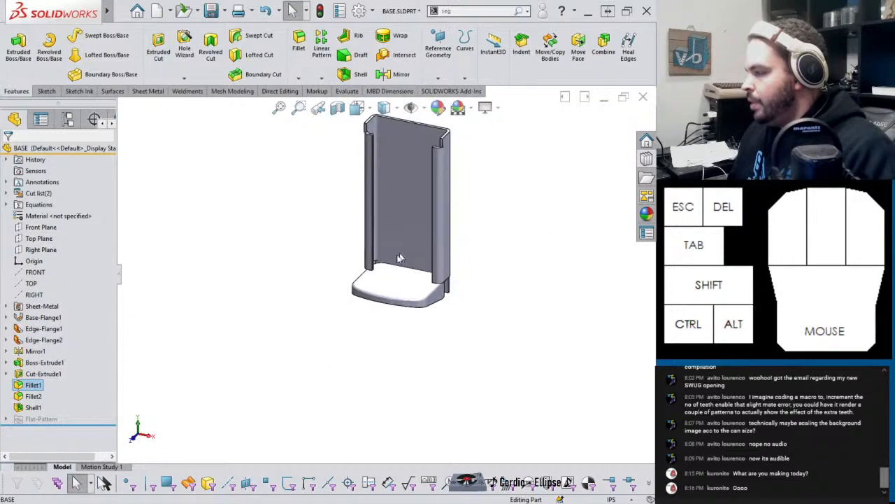
scroll(398, 258, down, 3)
click(33, 384)
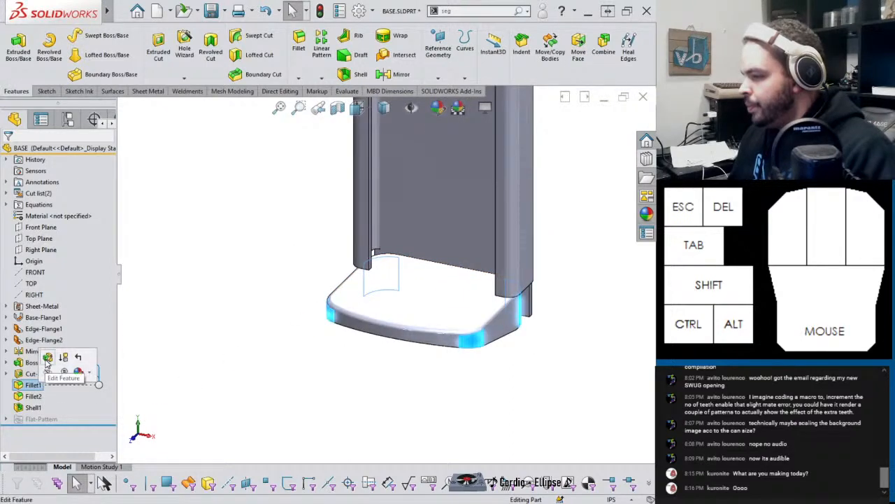
click(203, 329)
scroll(401, 283, up, 2)
middle_drag(434, 282, 413, 238)
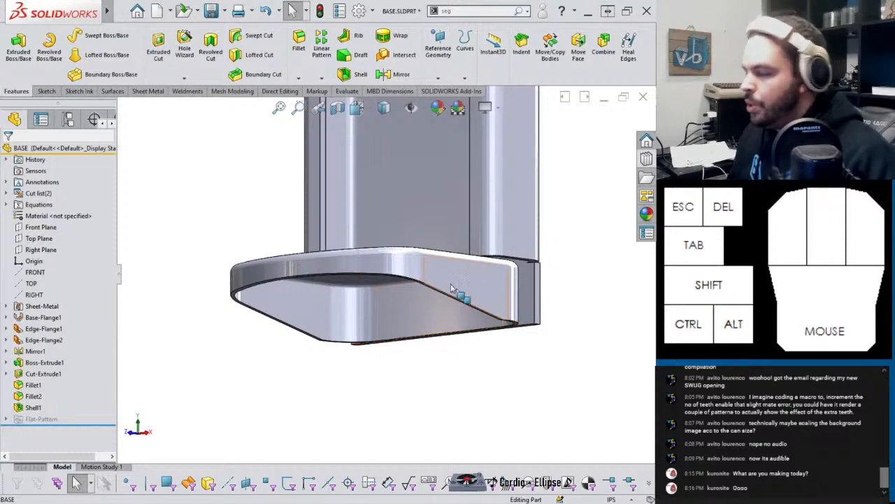
middle_drag(335, 306, 340, 344)
scroll(371, 297, up, 3)
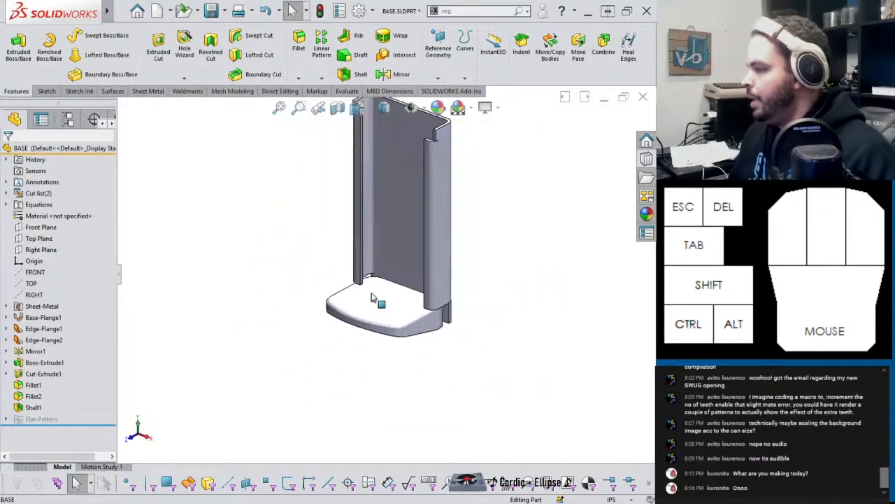
Step: Show the whole base from the front and save the part
middle_drag(371, 297, 394, 300)
scroll(410, 220, down, 2)
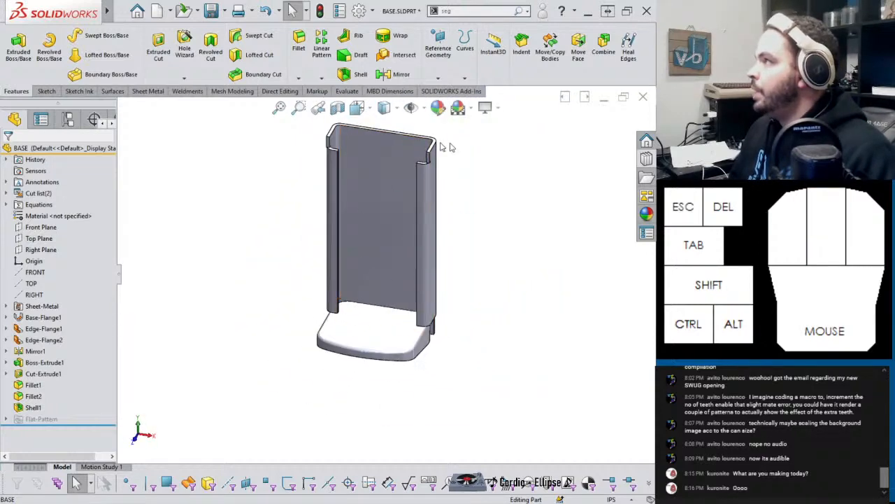
click(218, 296)
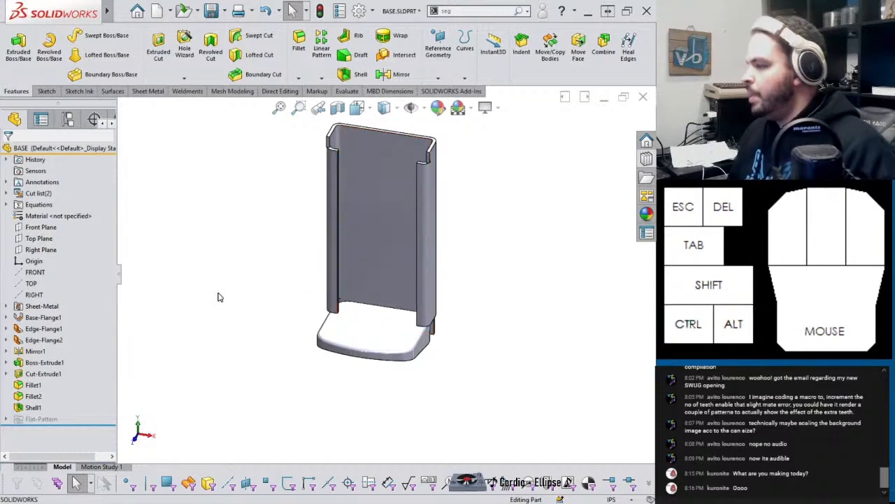
key(ctrl+s)
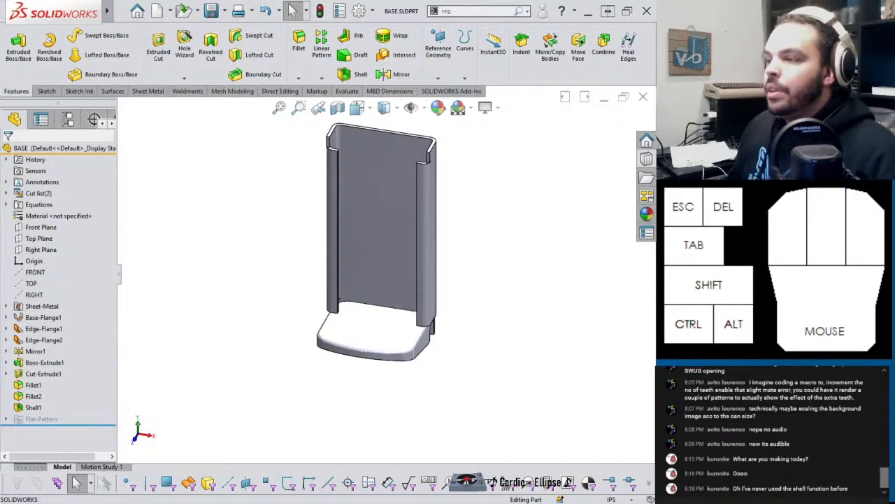
Step: Switch to the browser's can crusher reference photo and examine the Step 2 view's sliding crusher plate, base channel and lever arms up close
mouse_move(171, 497)
click(140, 472)
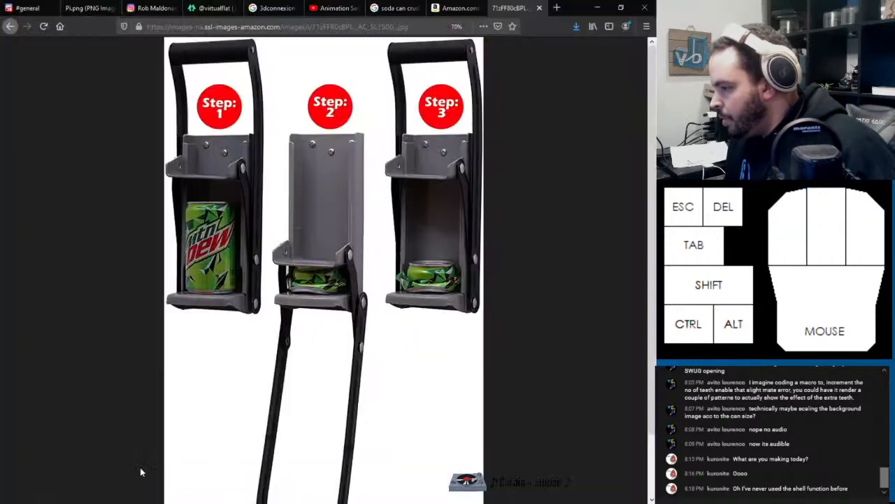
ctrl+scroll(311, 250, up, 5)
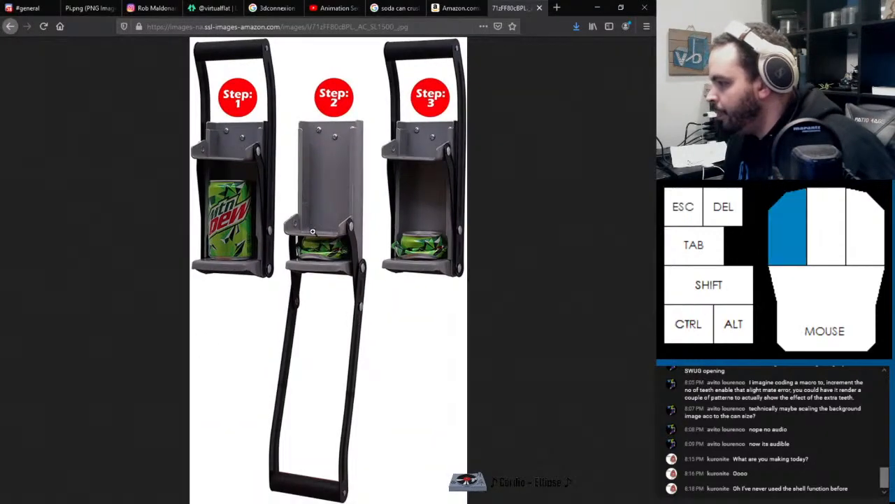
ctrl+scroll(310, 250, up, 2)
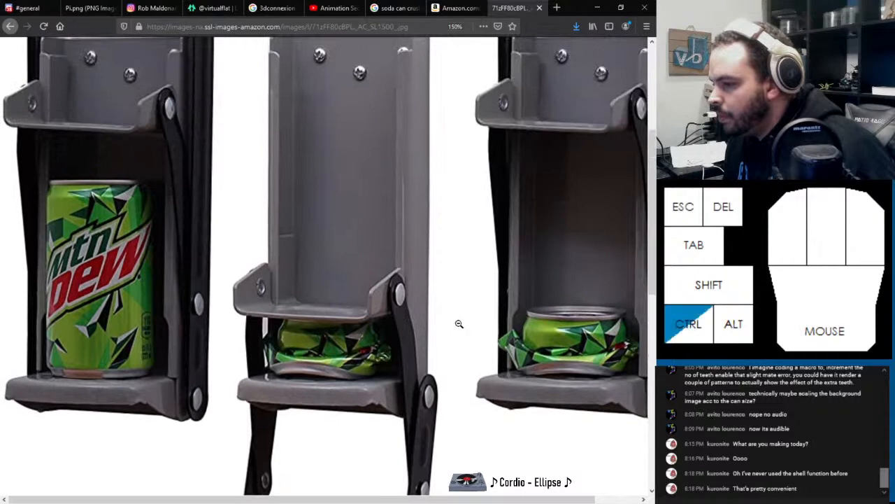
ctrl+scroll(459, 324, up, 1)
middle_drag(462, 318, 448, 300)
mouse_move(482, 341)
middle_down()
mouse_move(499, 343)
mouse_move(384, 332)
middle_up()
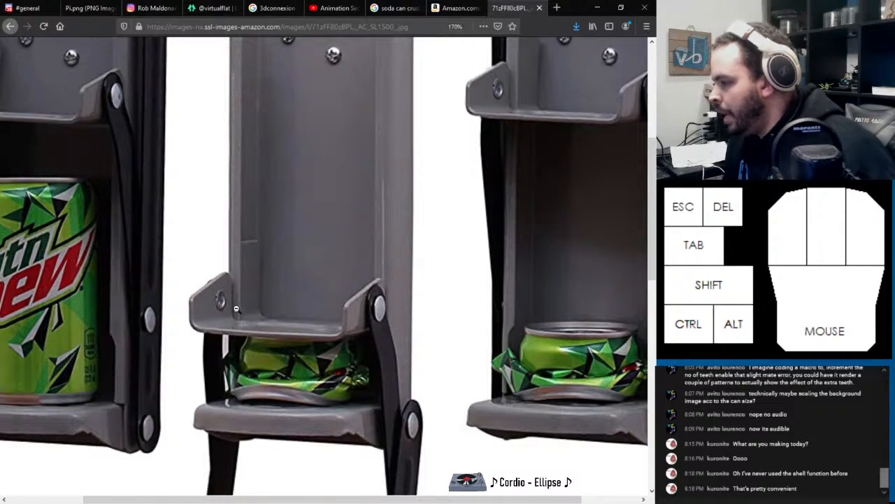
scroll(240, 186, up, 5)
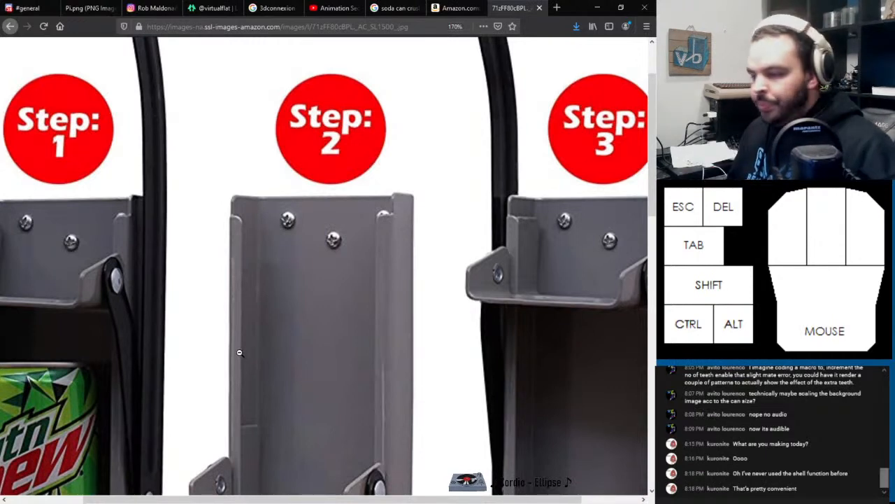
scroll(240, 353, down, 6)
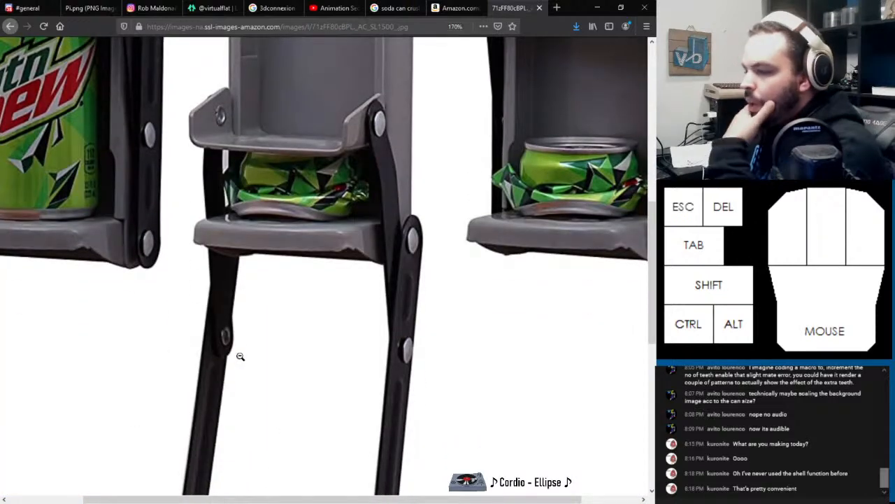
Step: Trace the crusher plate, side flange cutout and lower edge on a snapshot of the reference photo and return to the BASE part
scroll(330, 308, up, 2)
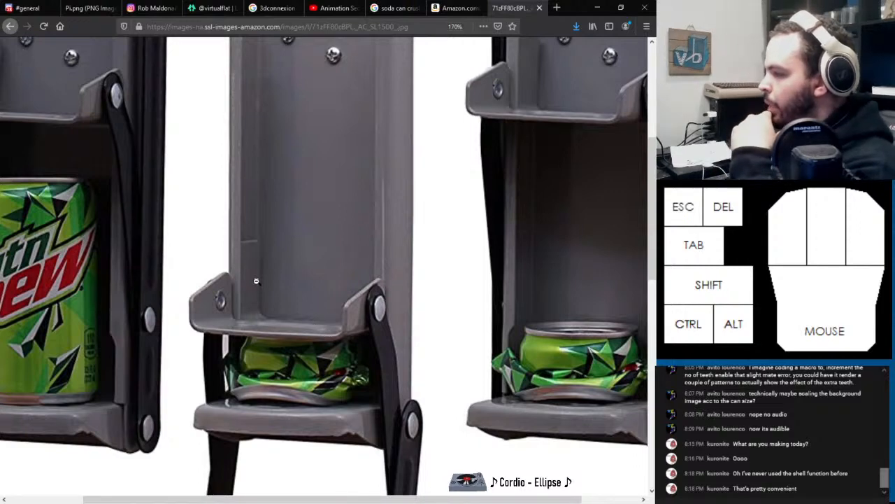
click(596, 8)
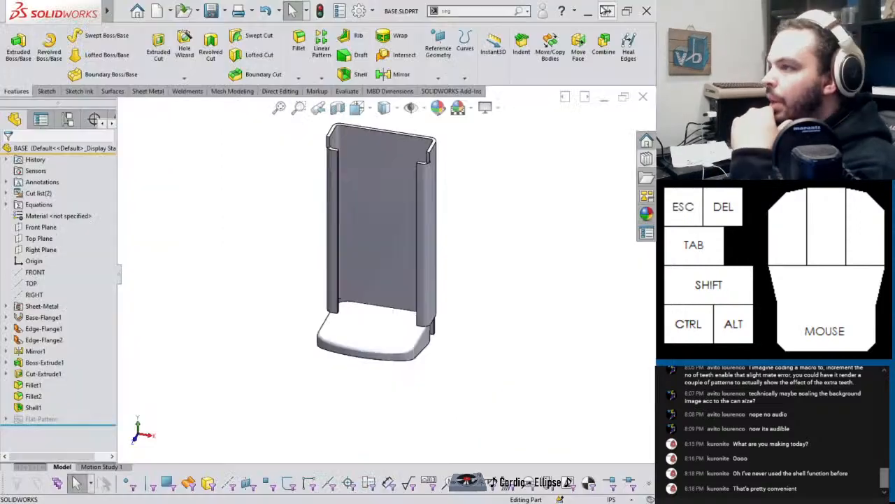
drag(301, 0, 357, 2)
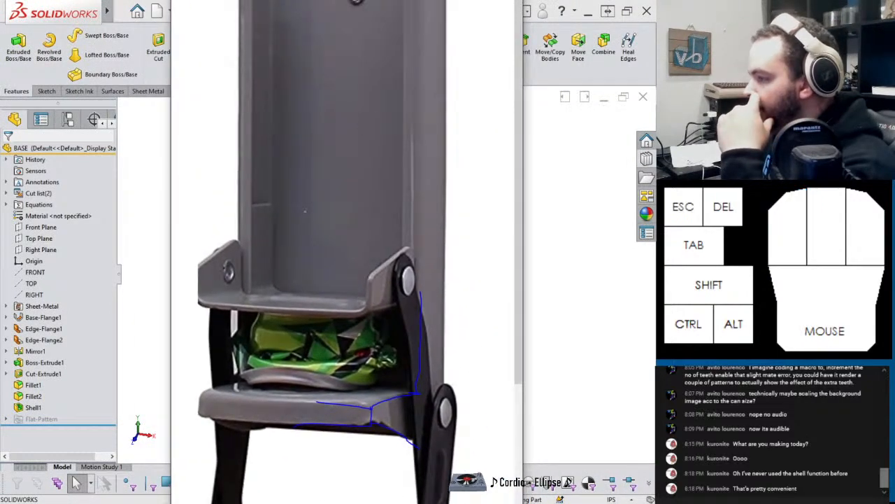
drag(273, 212, 272, 212)
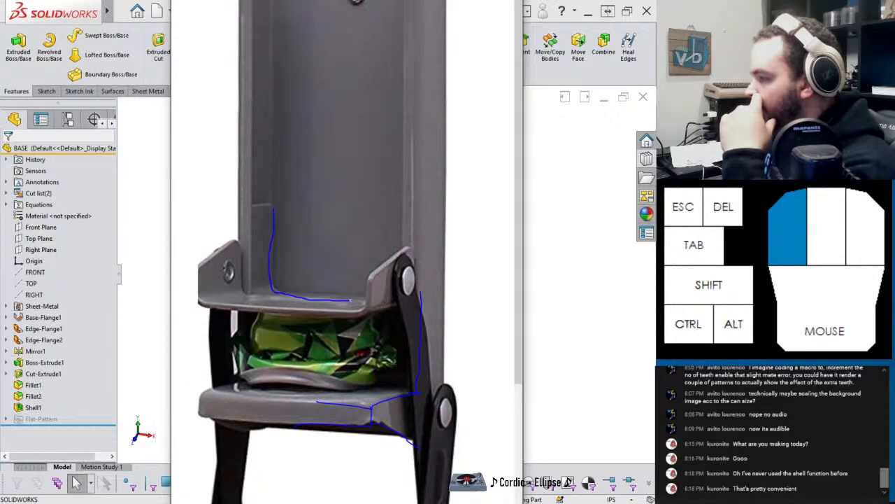
drag(421, 222, 420, 195)
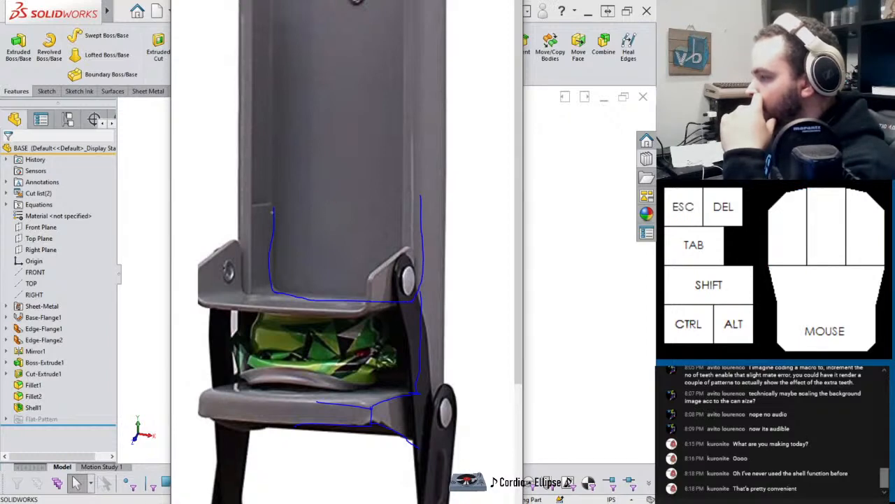
drag(273, 210, 271, 205)
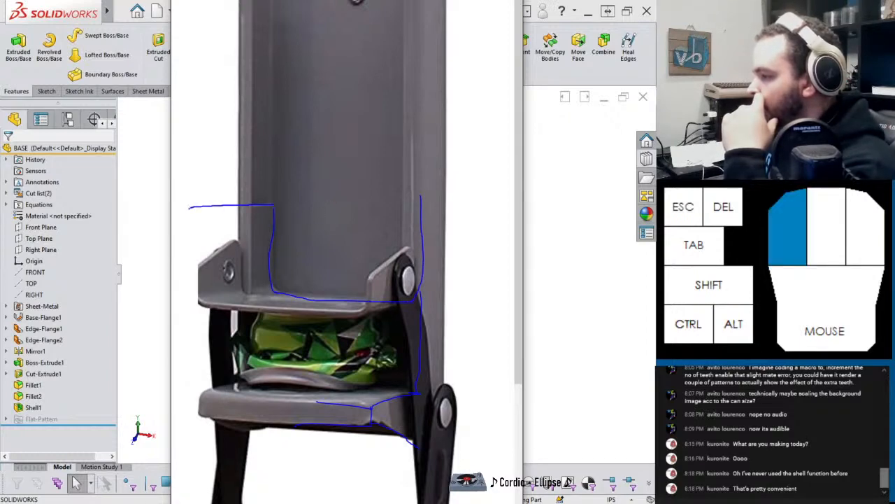
drag(190, 208, 190, 208)
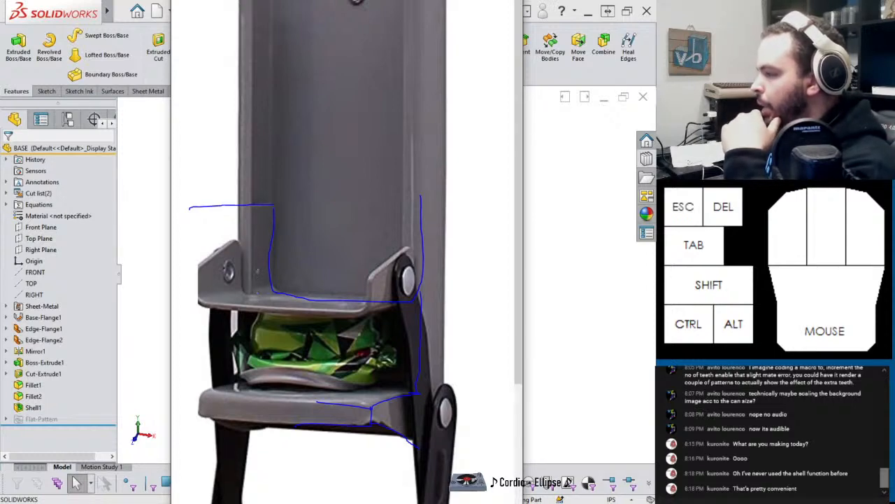
mouse_move(210, 308)
mouse_down()
mouse_move(149, 310)
mouse_move(167, 307)
mouse_up()
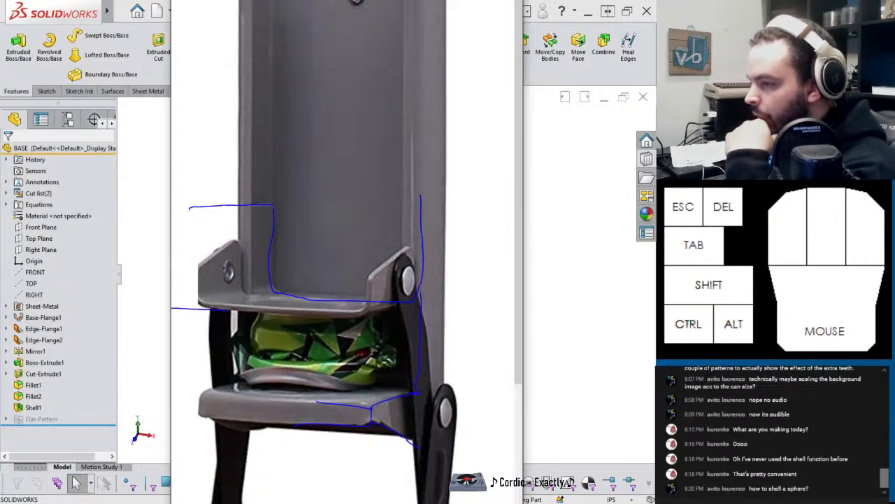
click(560, 280)
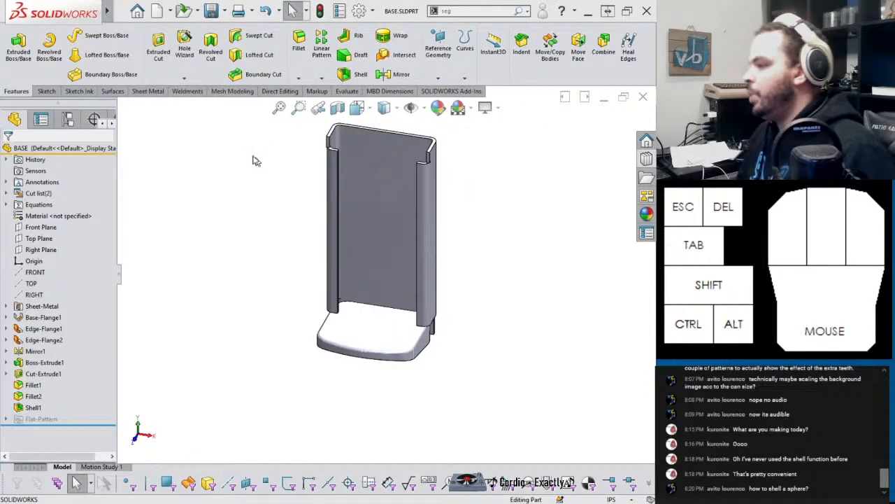
Step: Create a new document from the Part template and start a sketch on its Front Plane
click(124, 10)
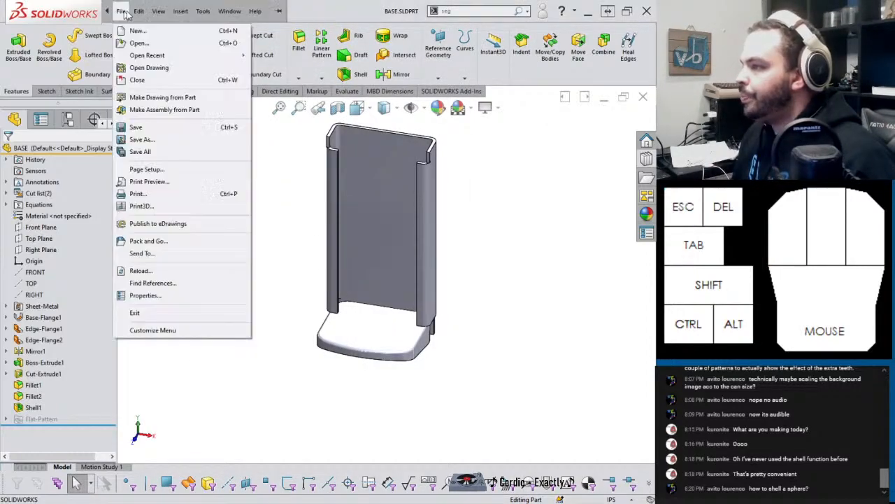
click(140, 37)
click(410, 392)
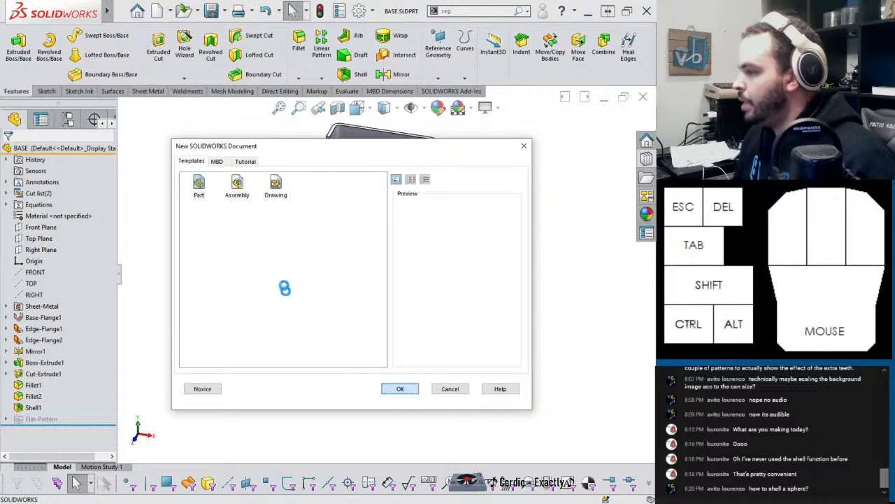
click(41, 226)
click(91, 216)
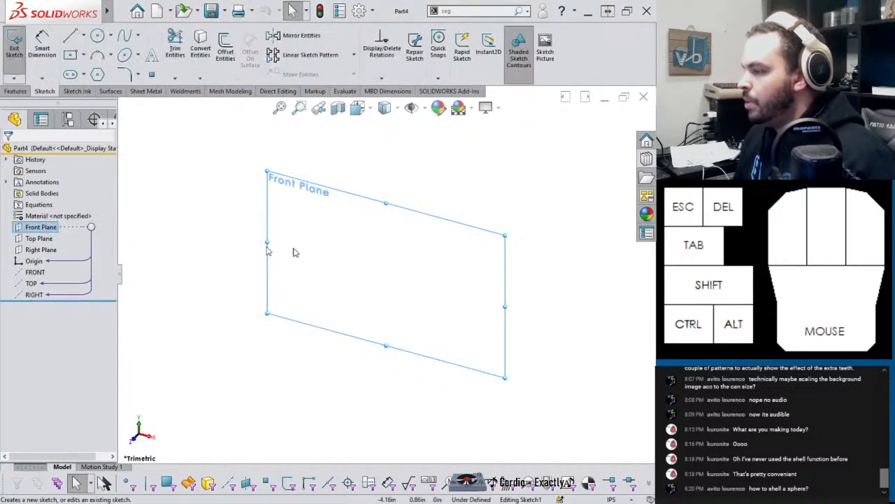
Step: Sketch a closed half circle with a vertical straight side about 3.81 in long near the origin
key(l)
drag(387, 327, 387, 182)
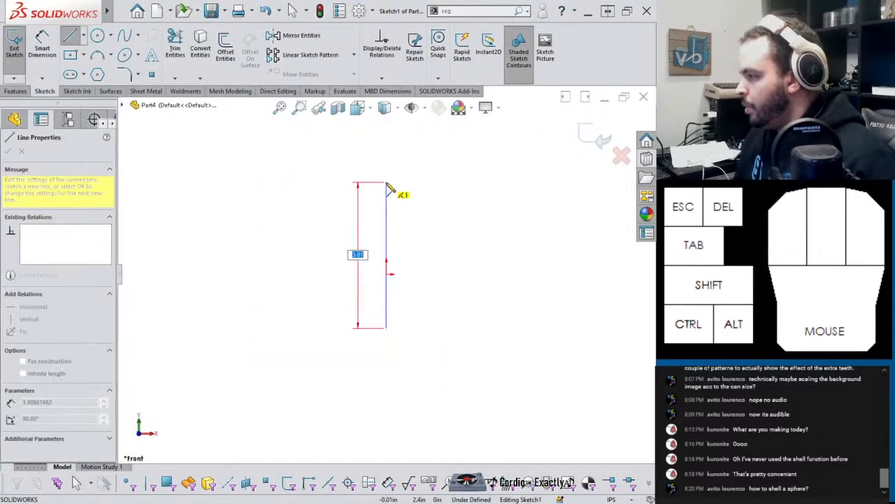
click(387, 328)
key(Escape)
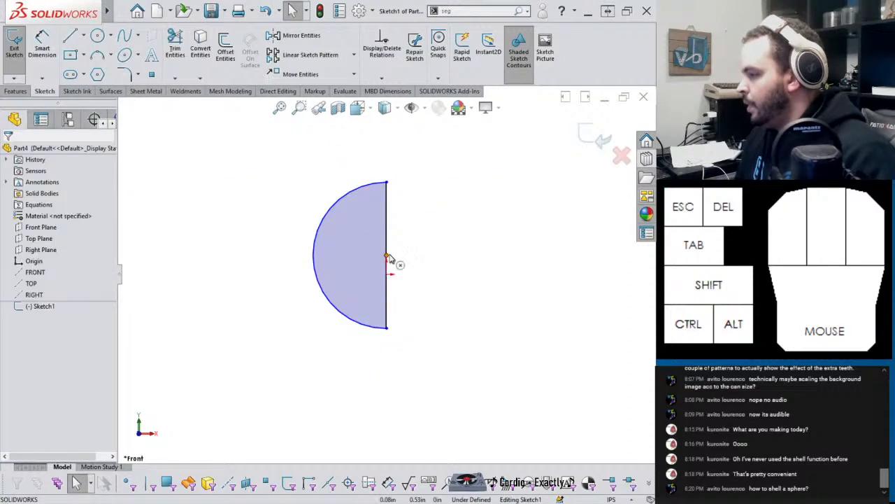
Step: Centre the half circle on the origin and set its arc radius to 4 in
drag(387, 256, 389, 274)
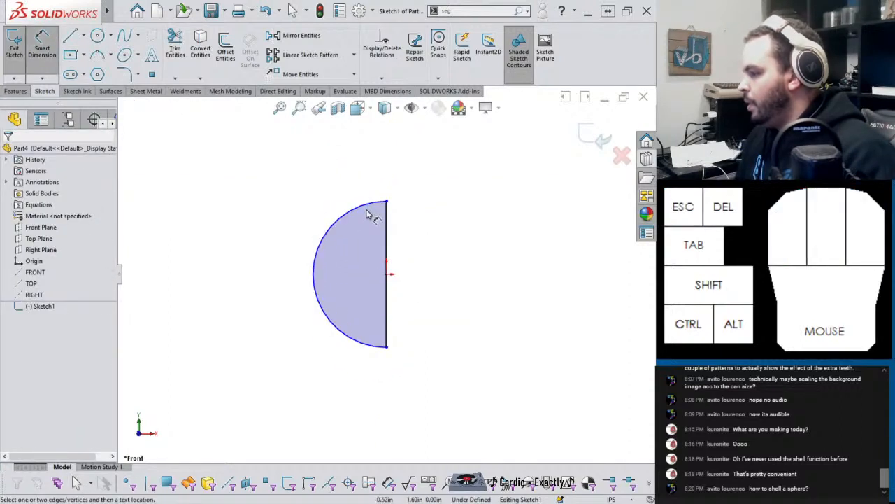
click(370, 209)
click(350, 175)
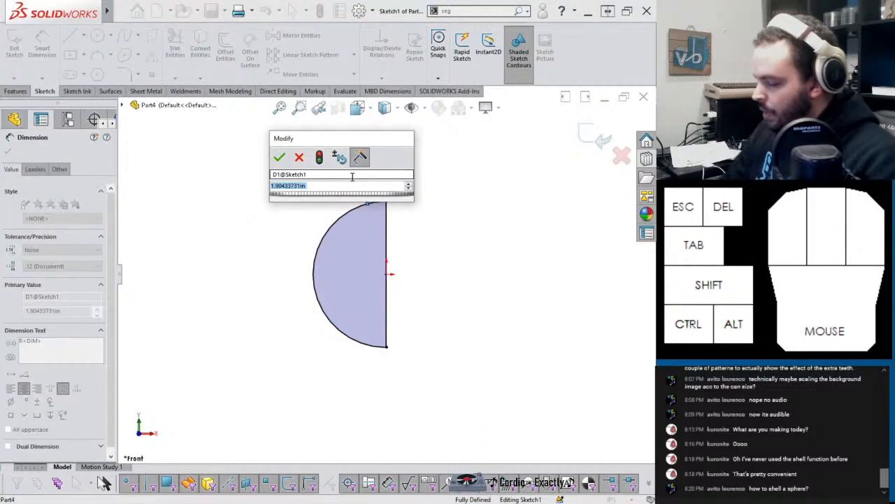
text(4)
key(Return)
Step: Finish the sketch and revolve the half circle 360 degrees about its straight side into a solid sphere
key(s)
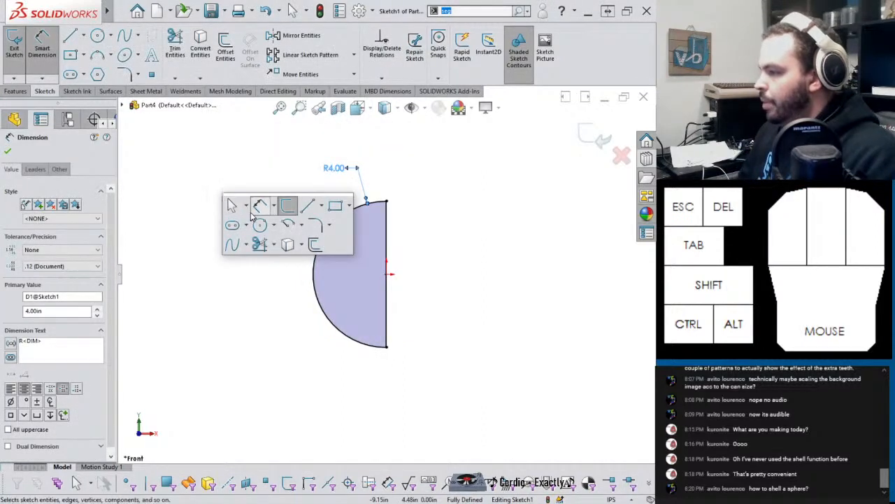
click(260, 204)
key(s)
click(300, 260)
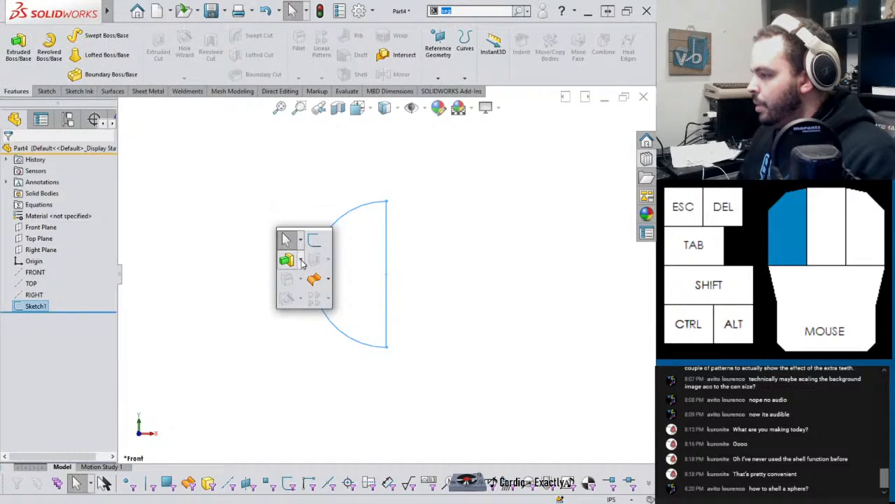
click(305, 286)
click(460, 184)
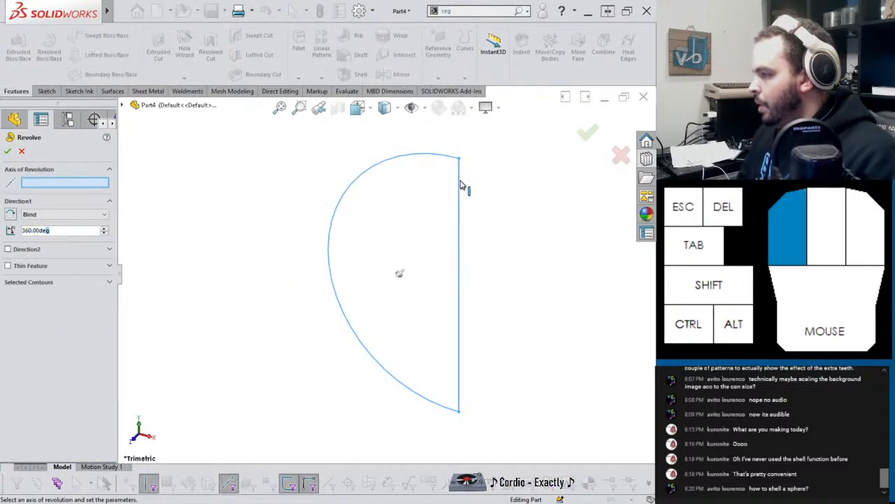
right_click(459, 180)
click(503, 249)
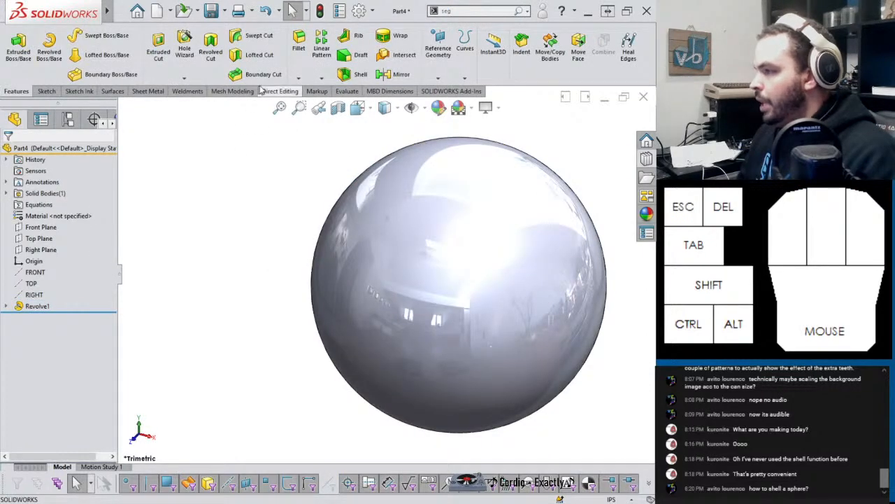
Step: Shell the sphere to a 0.0625 in wall without removing any faces and show its interior in a section view
click(350, 74)
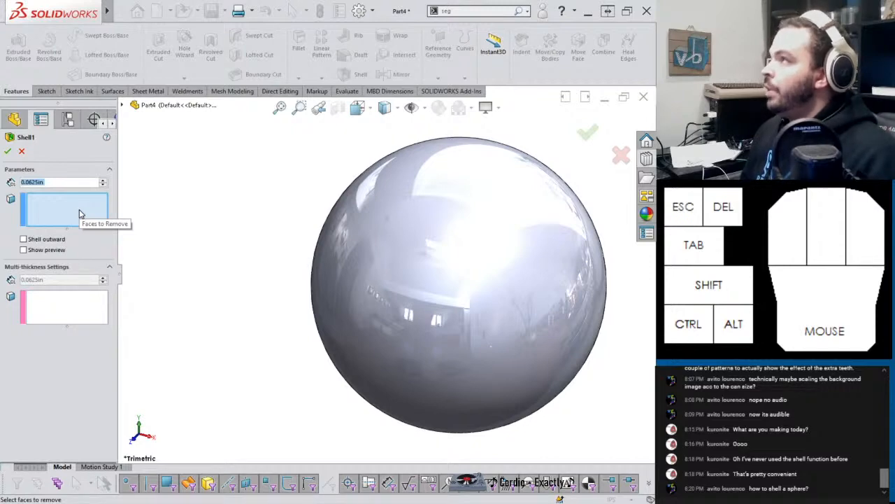
click(7, 152)
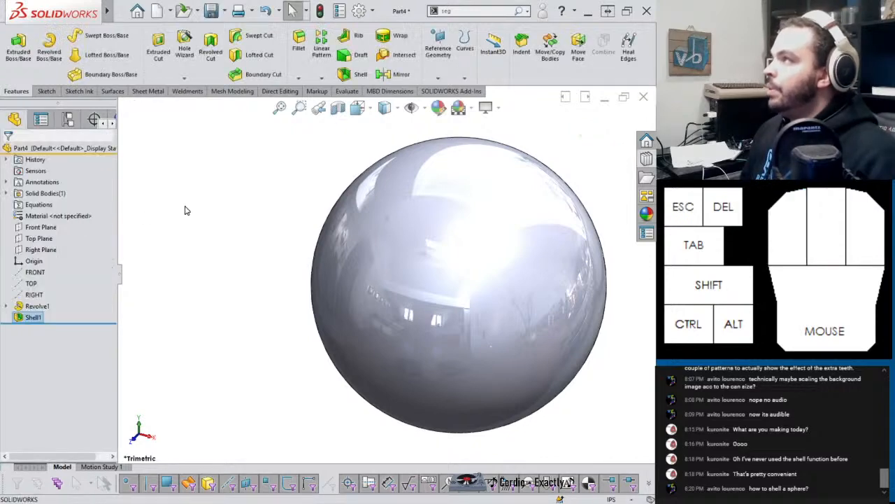
click(358, 107)
click(591, 131)
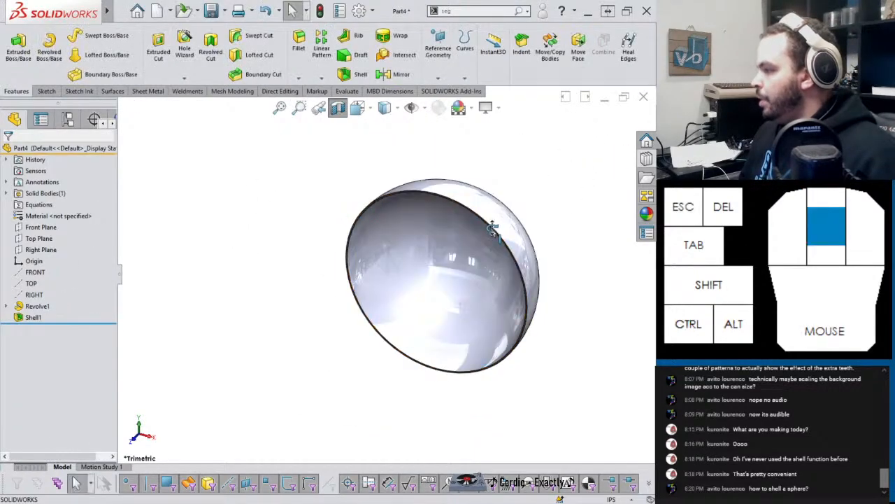
Step: Compare the sphere with and without its shell and review the shell's thickness and face settings
mouse_move(85, 325)
mouse_down()
mouse_move(86, 311)
mouse_move(87, 323)
mouse_up()
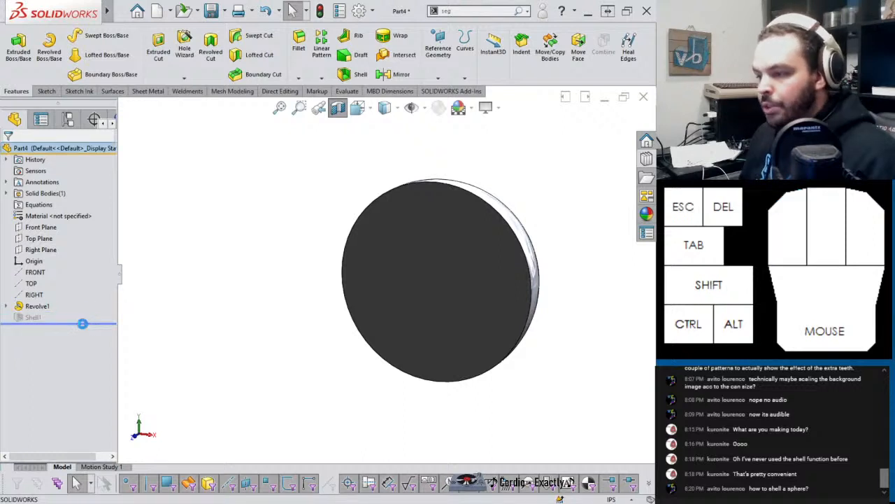
click(33, 316)
click(65, 283)
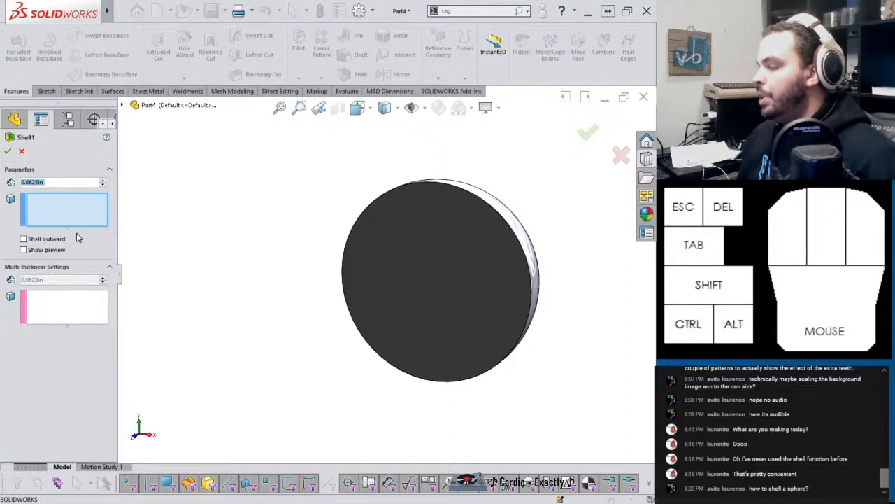
click(7, 151)
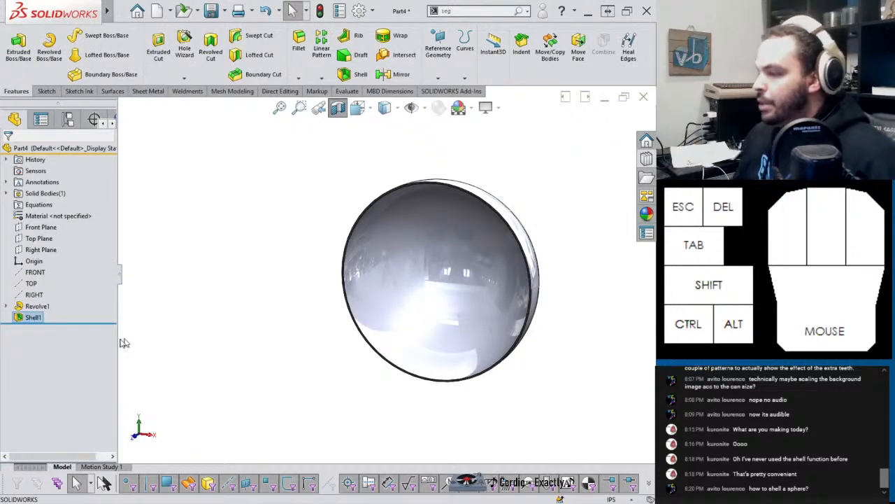
Step: With the shell rolled back and the section view off, copy the solid sphere body beside the original using Move/Copy Bodies
drag(98, 322, 98, 311)
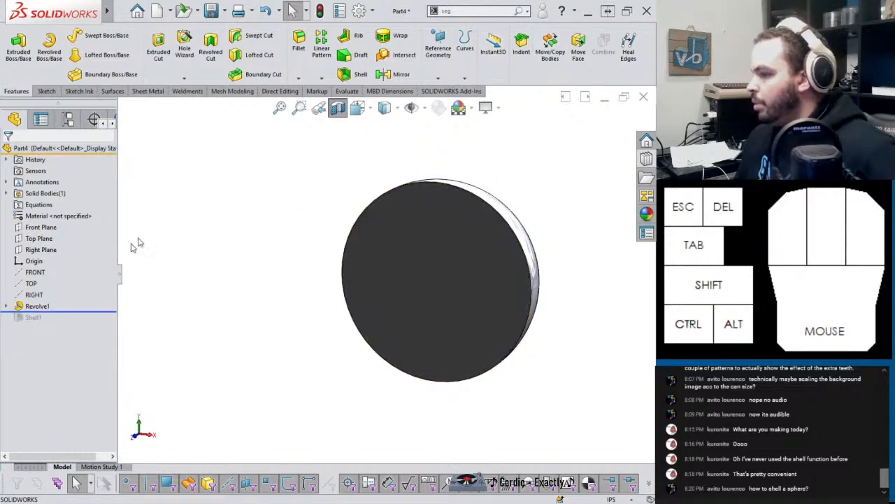
click(339, 111)
drag(480, 12, 361, 11)
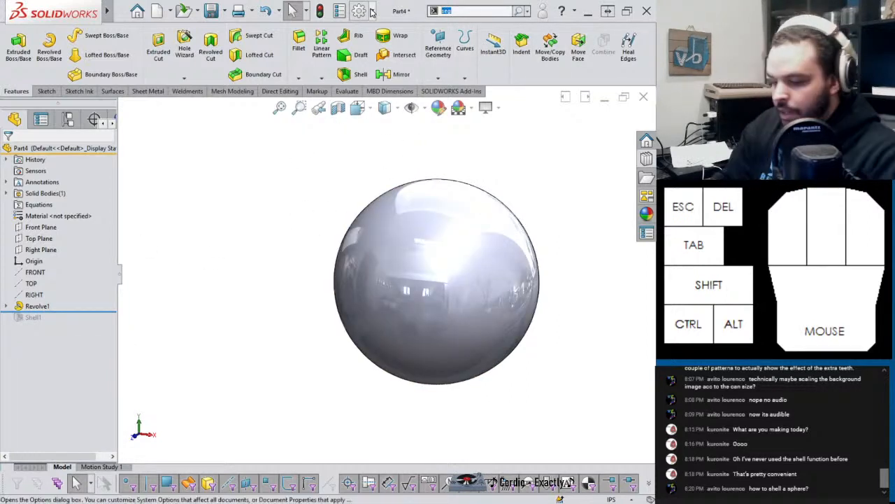
text(MOVE)
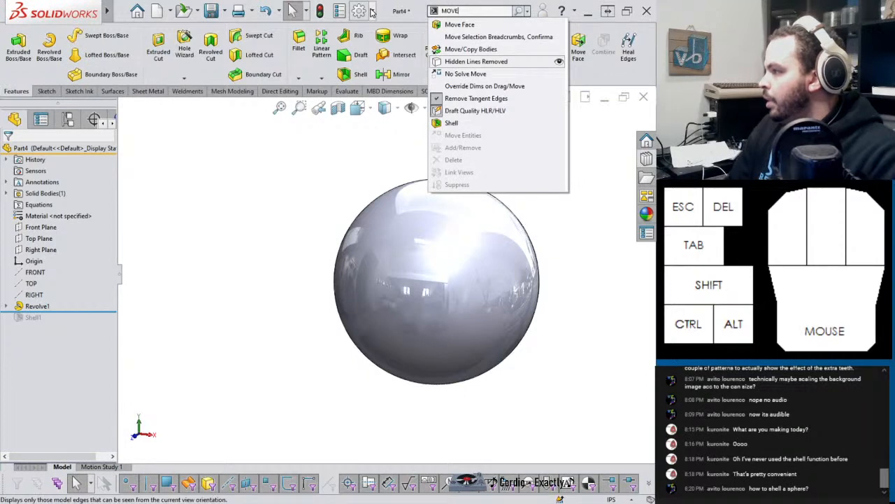
key(Up)
key(Return)
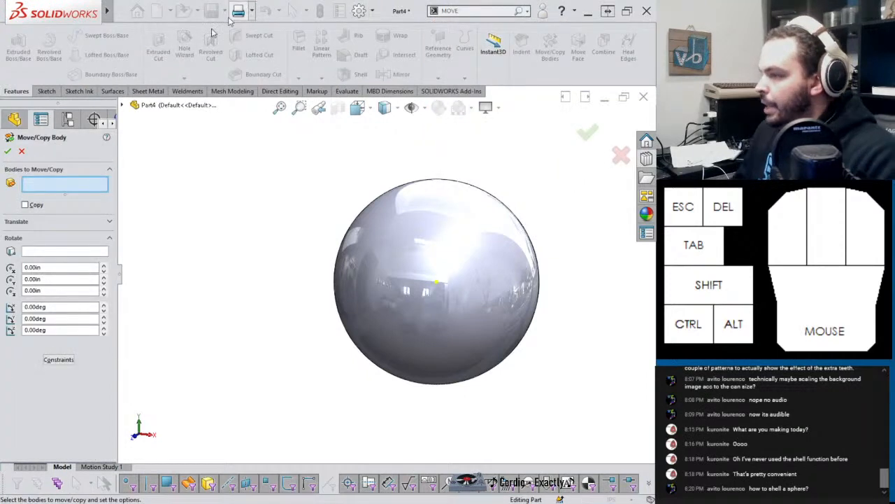
click(35, 206)
click(417, 292)
drag(489, 286, 276, 264)
click(7, 151)
click(345, 179)
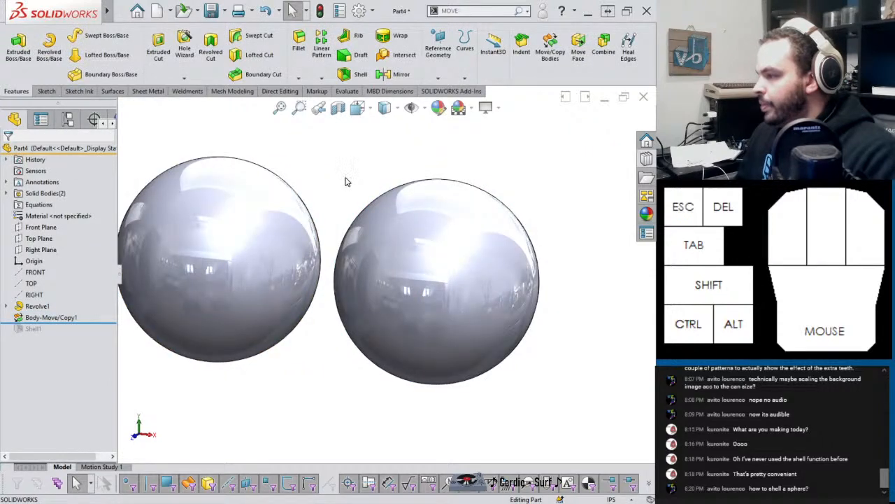
Step: Shell only the copied sphere body to a 0.0625 in wall without removing any faces
scroll(421, 288, down, 2)
scroll(300, 216, up, 2)
scroll(391, 299, down, 2)
scroll(380, 311, up, 2)
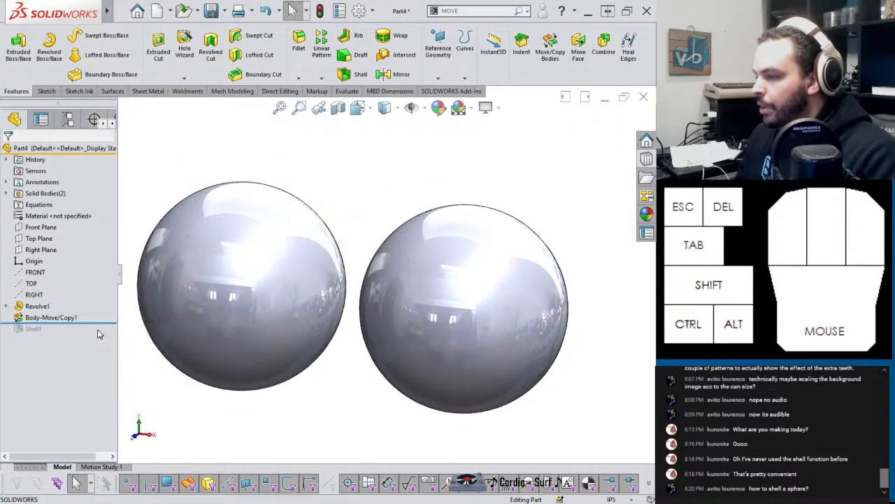
click(350, 74)
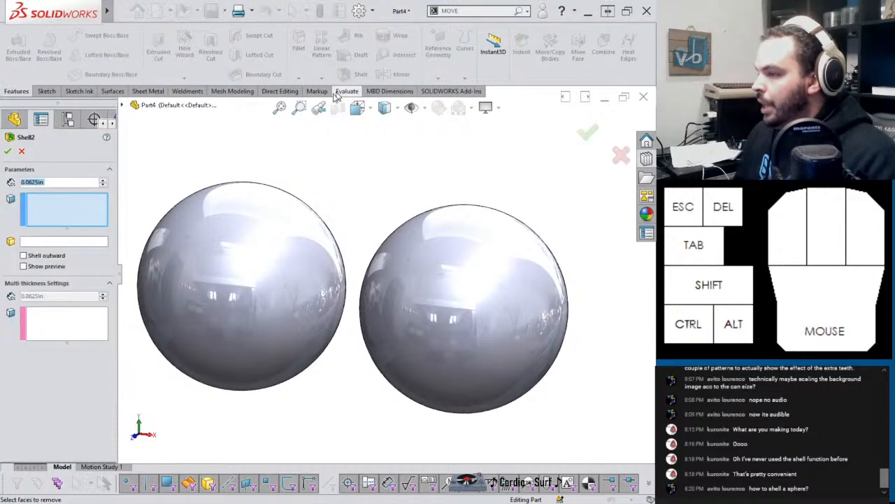
click(58, 243)
click(252, 248)
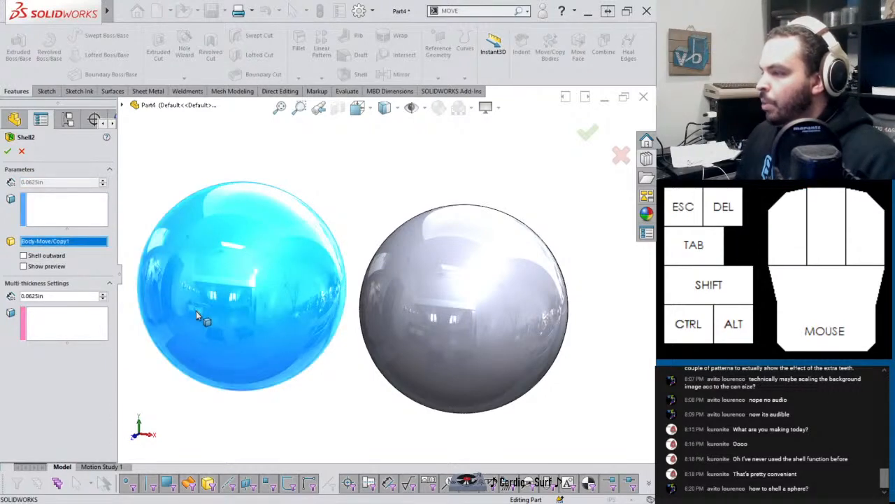
click(7, 151)
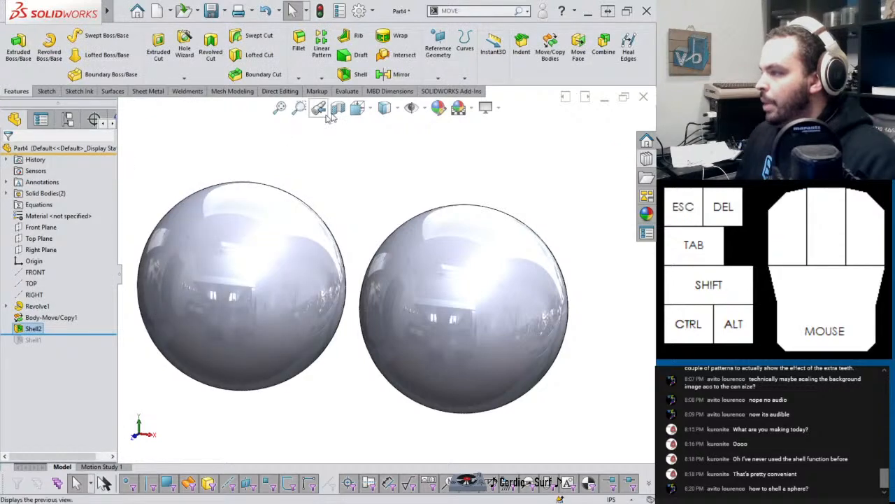
Step: With a section view on, restore the rolled-back first shell and assign it to the still-solid original sphere body
click(338, 107)
click(590, 136)
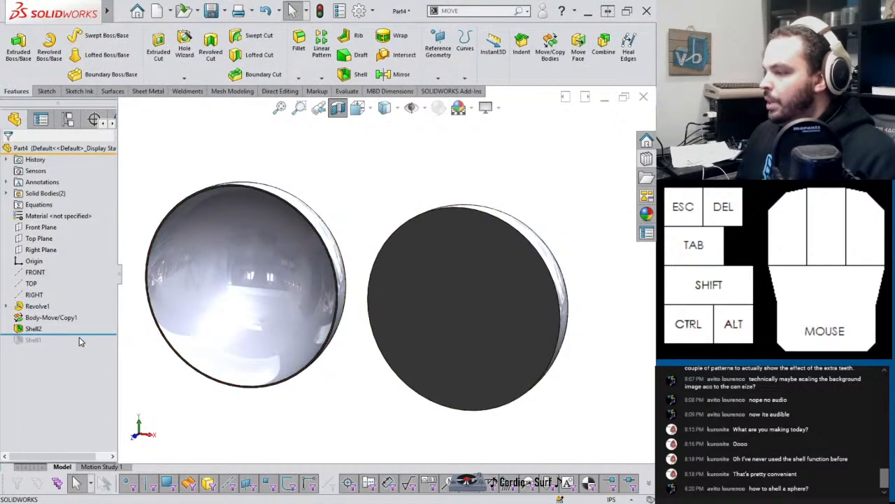
drag(84, 333, 83, 344)
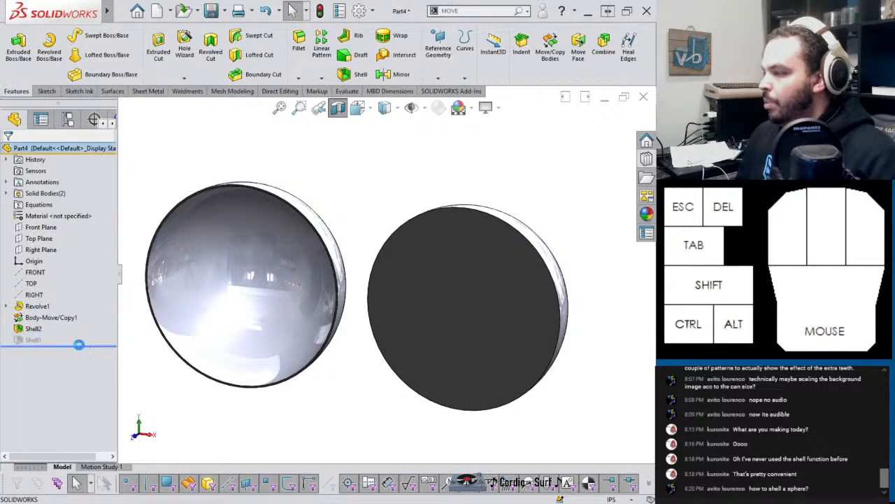
click(42, 342)
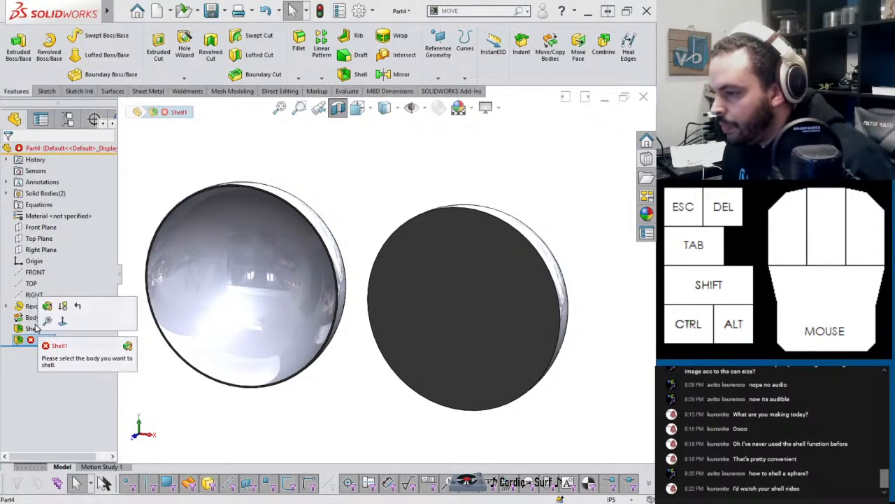
click(44, 306)
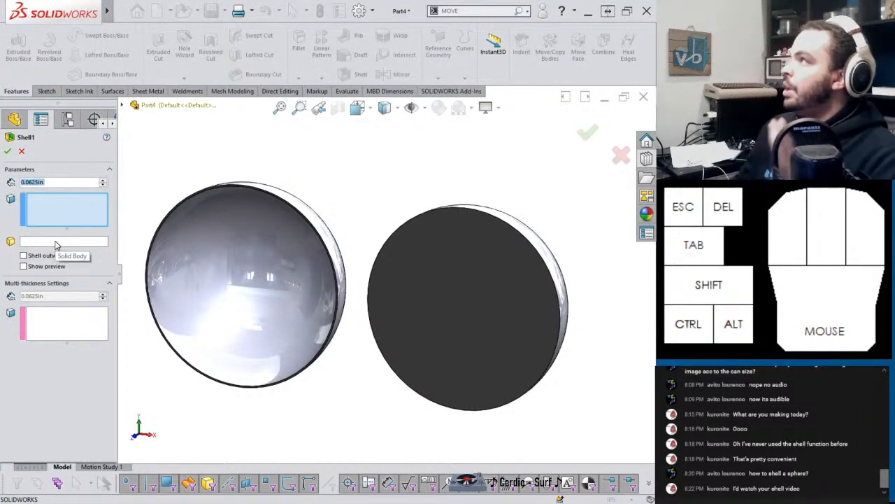
click(59, 244)
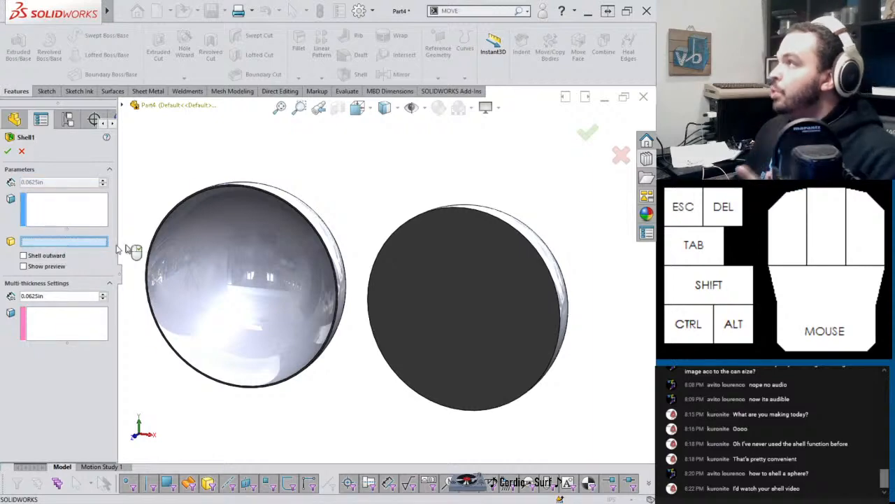
middle_drag(130, 248, 420, 266)
click(508, 253)
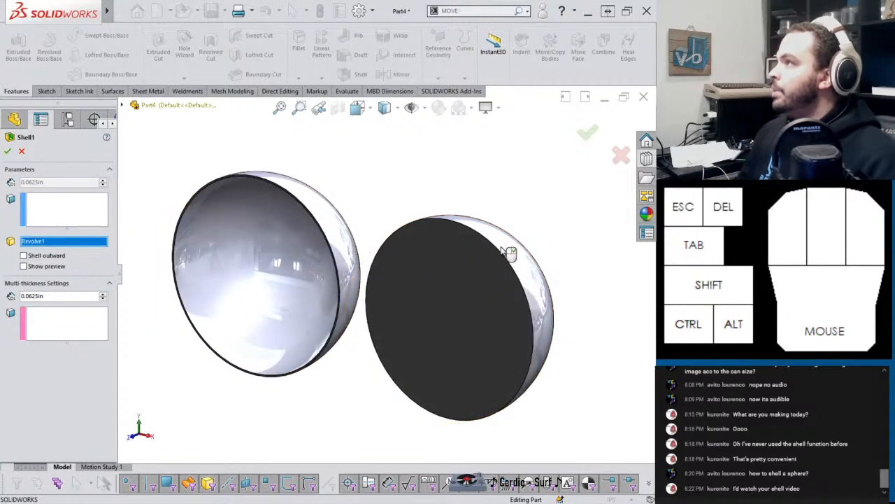
right_click(500, 256)
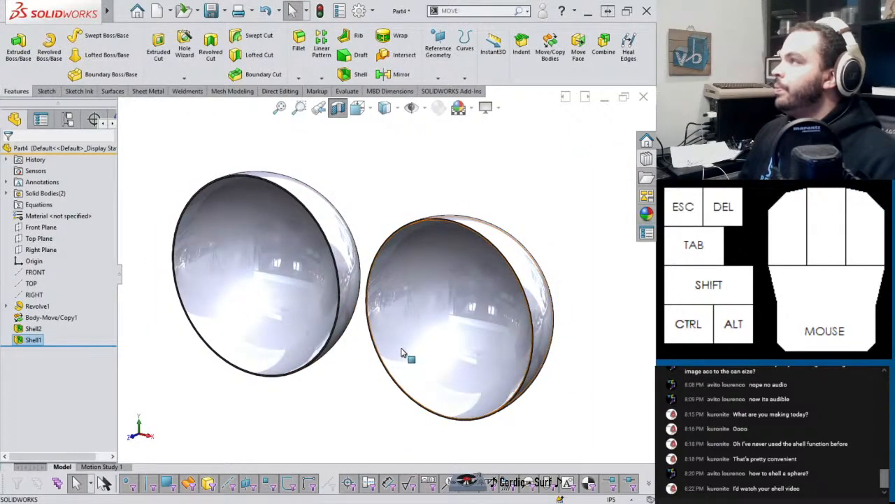
Step: Inspect both hollow spheres, turn the section view off, and close the sphere part without saving it
middle_drag(404, 354, 442, 293)
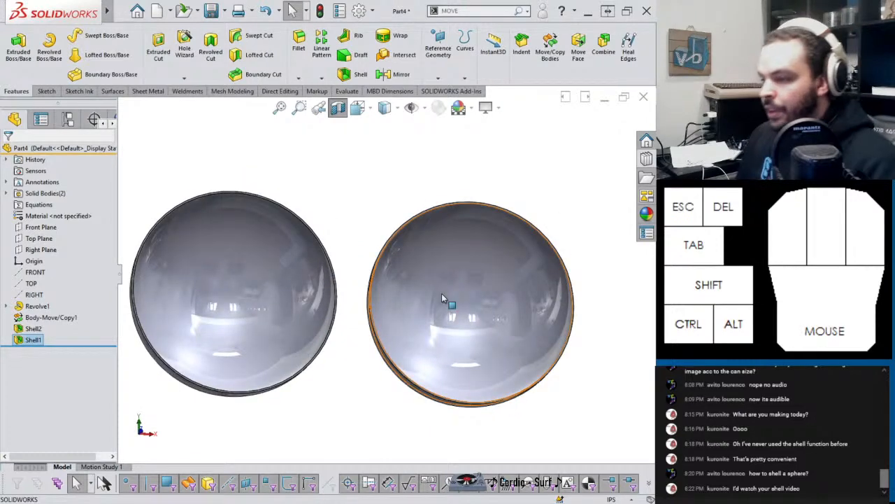
click(341, 112)
middle_drag(374, 204, 340, 221)
scroll(348, 216, down, 2)
click(366, 189)
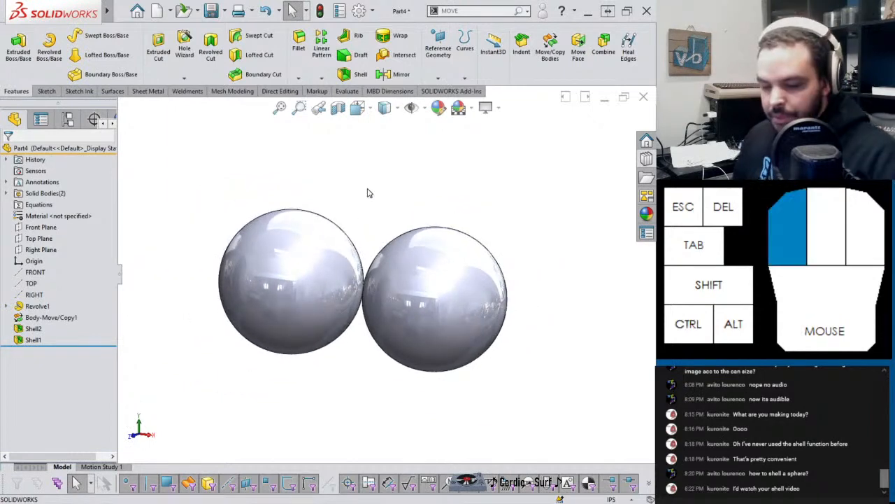
key(ctrl+w)
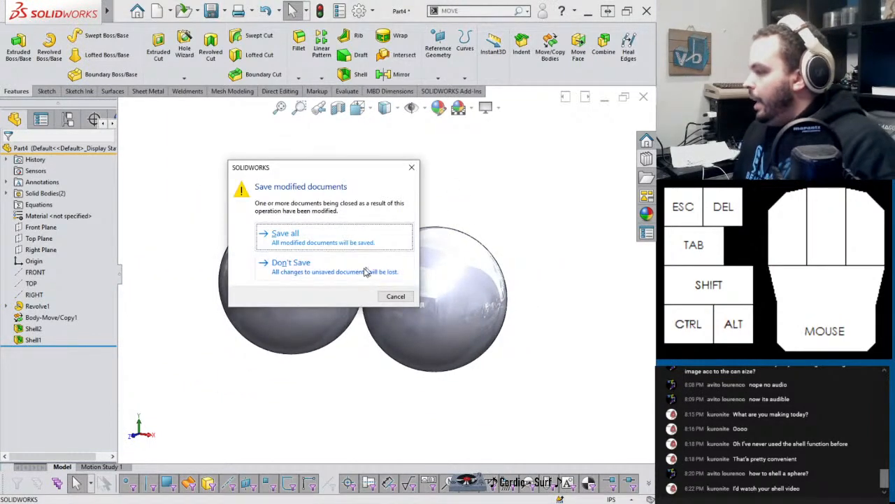
click(356, 272)
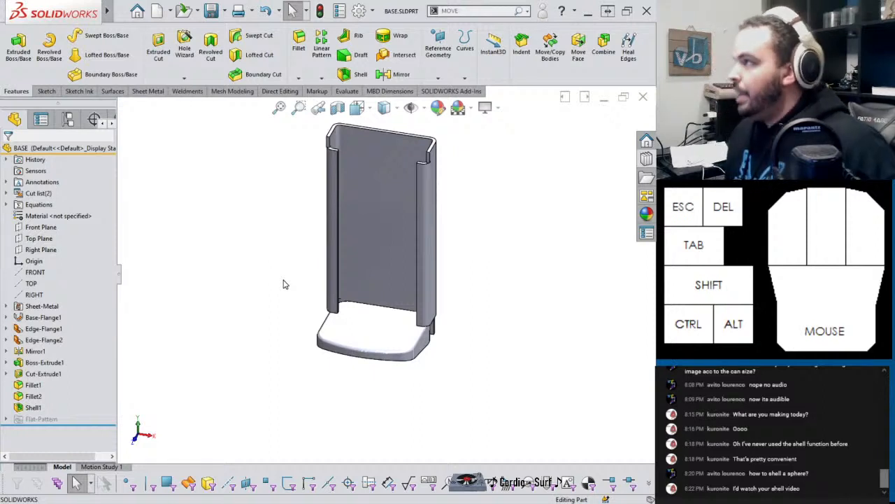
Step: After checking the reference photo, sketch an open three-line U about 3.73 in wide and 1.96 in tall at the lower end of the base's back panel
scroll(394, 263, down, 3)
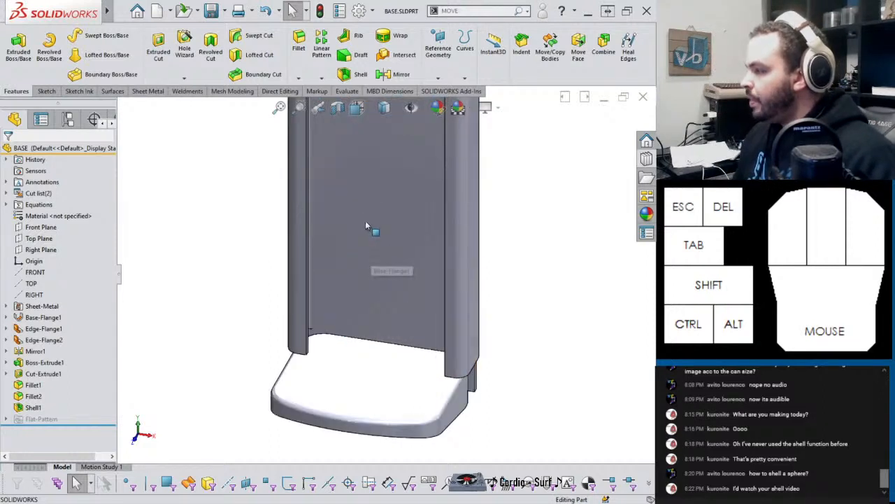
scroll(370, 207, up, 2)
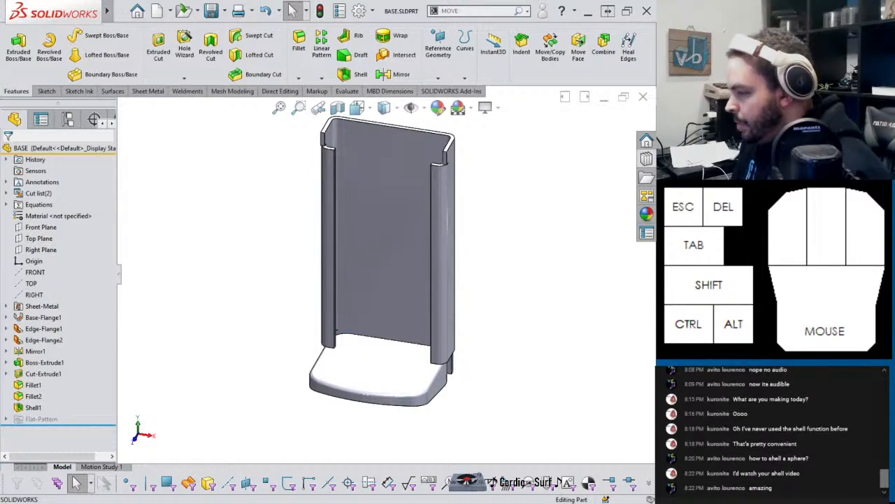
click(165, 487)
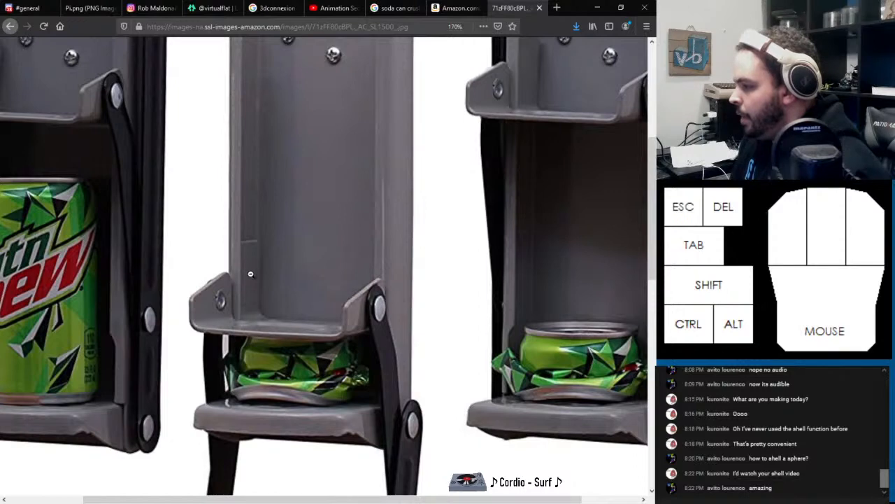
click(598, 9)
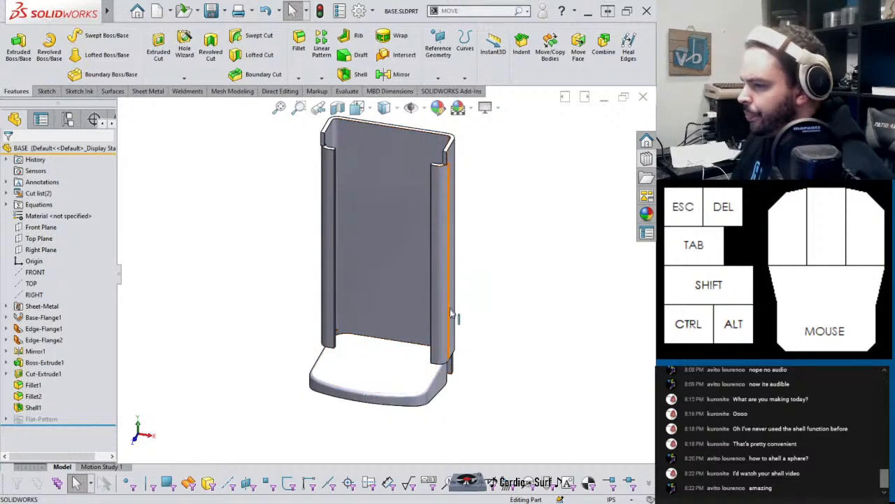
click(354, 318)
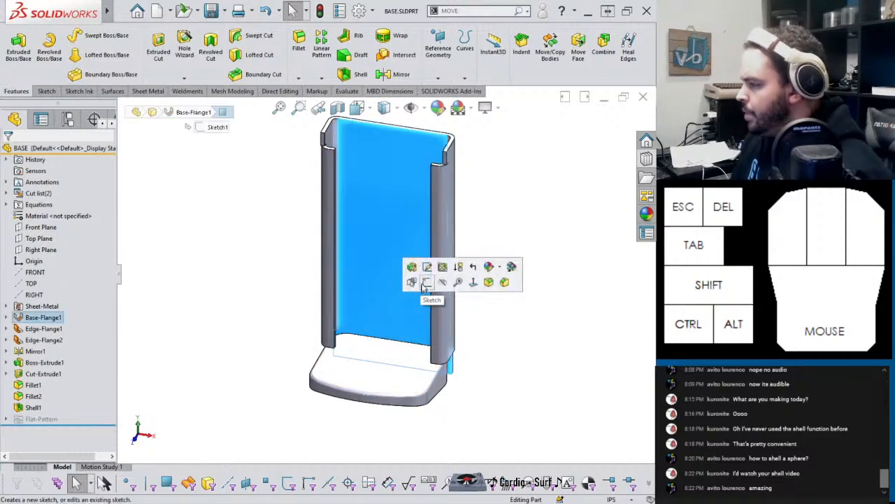
click(425, 283)
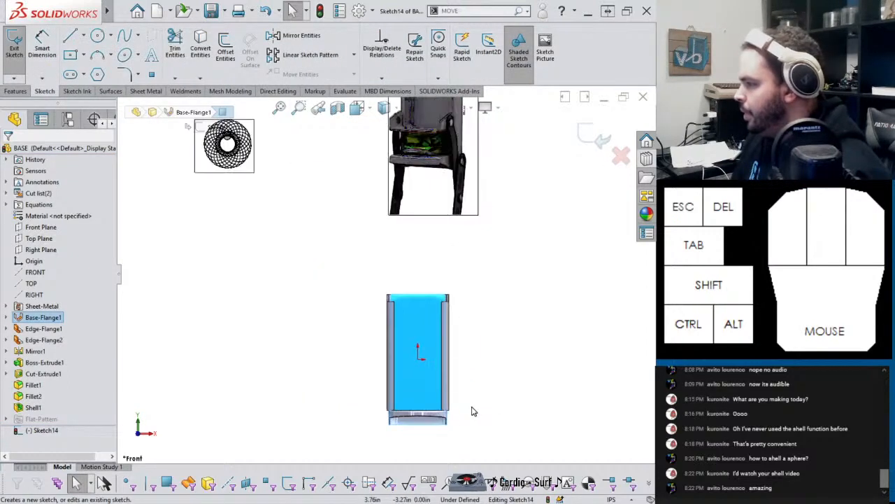
scroll(434, 402, down, 8)
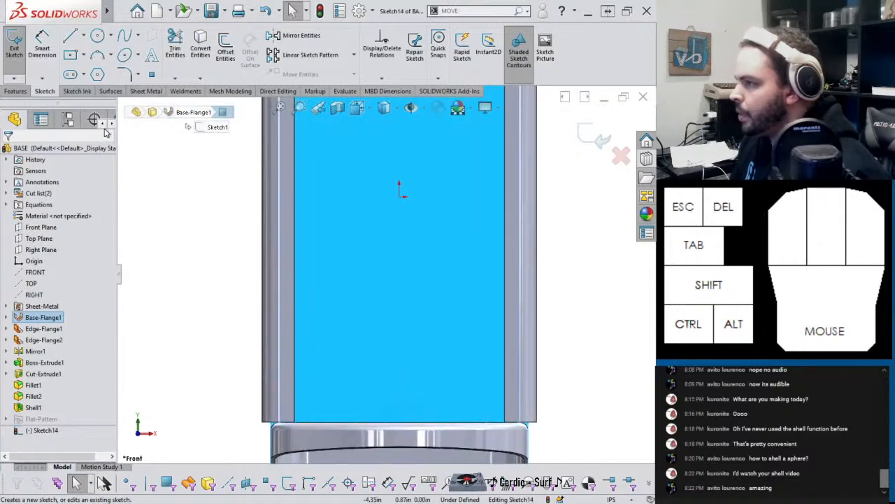
click(69, 36)
click(279, 296)
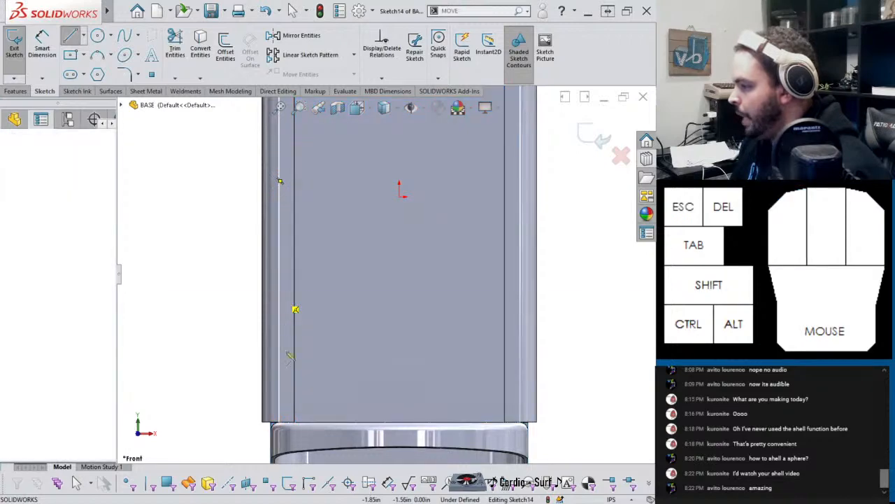
click(278, 423)
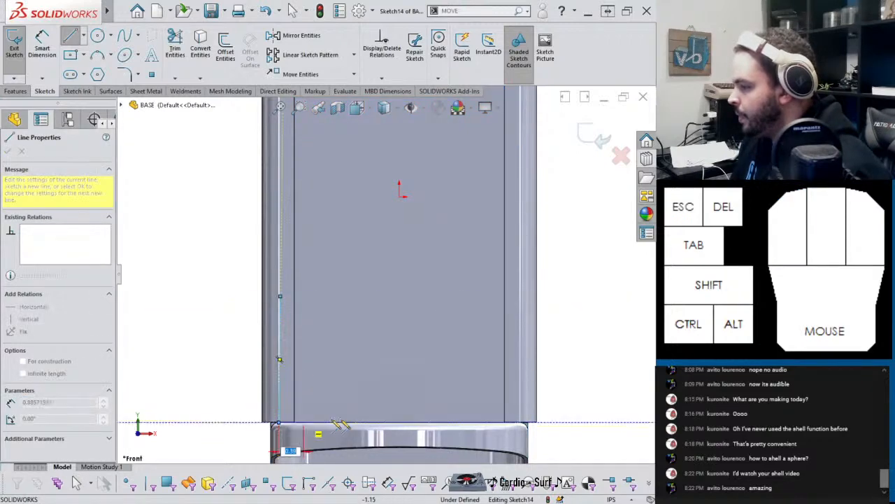
click(521, 424)
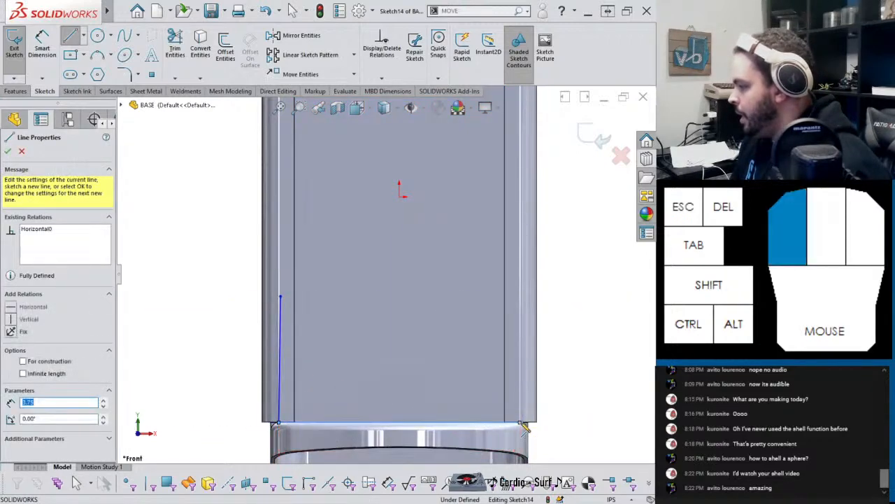
click(522, 298)
key(Escape)
Step: Add a horizontal relation between the upper endpoints of the U's two side lines
click(520, 298)
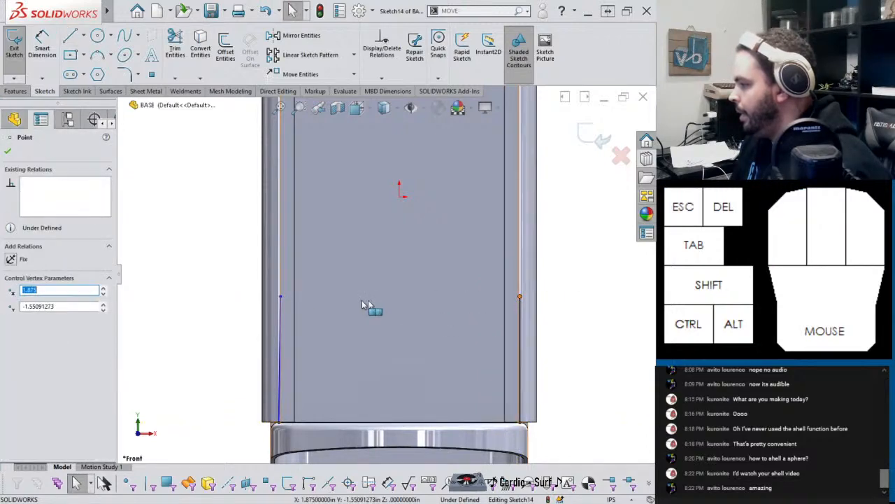
ctrl+click(280, 296)
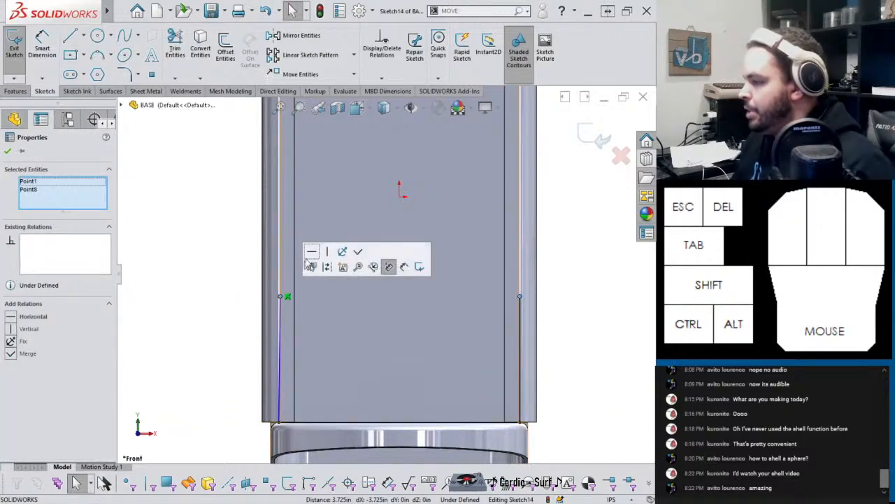
click(308, 256)
click(590, 334)
Step: Make the U's left side line collinear with the adjacent panel bend edge and delete the conflicting relation at its lower endpoint
mouse_move(300, 294)
middle_down()
mouse_move(285, 291)
mouse_move(276, 414)
middle_up()
click(281, 304)
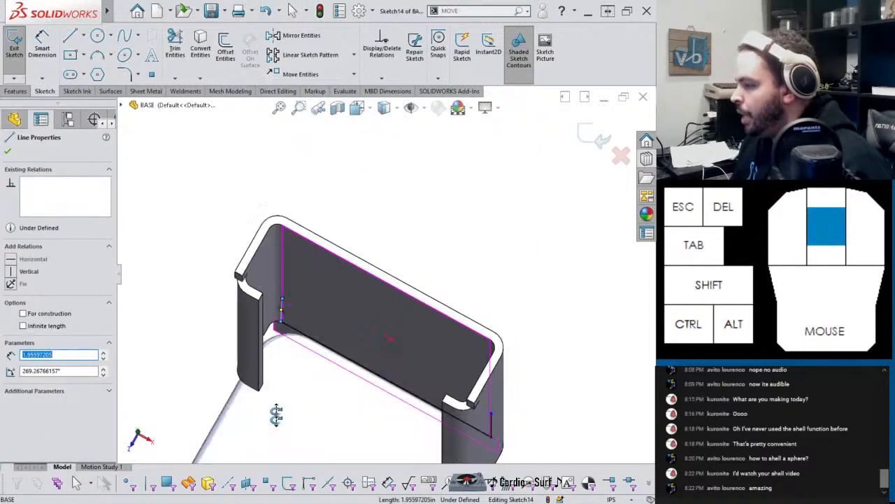
ctrl+click(283, 290)
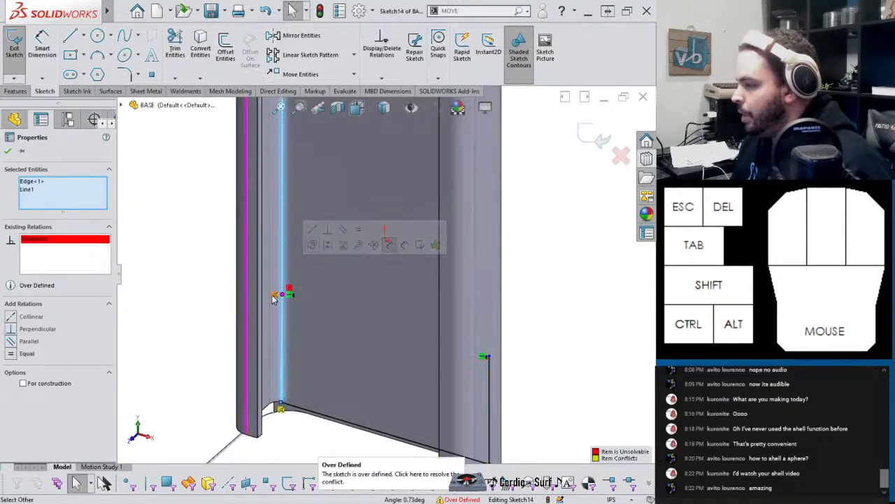
key(Delete)
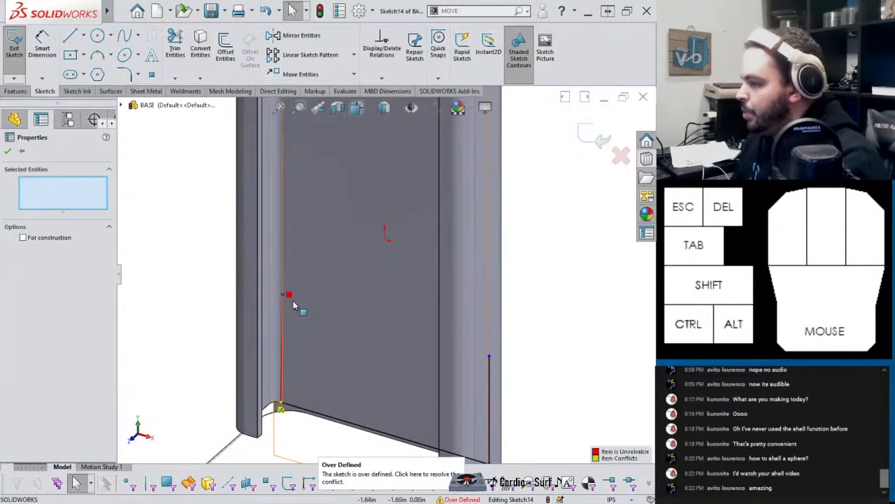
click(278, 397)
key(Escape)
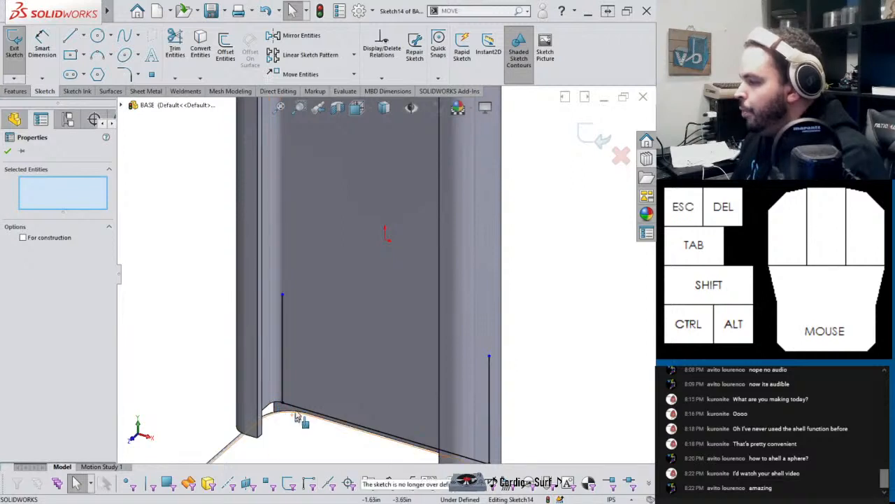
Step: Make the U's right side line collinear with its bend edge, delete the conflicting relations, and move the bottom line up to about Y -2.93 in
mouse_move(280, 398)
middle_down()
mouse_move(393, 355)
mouse_move(408, 361)
middle_up()
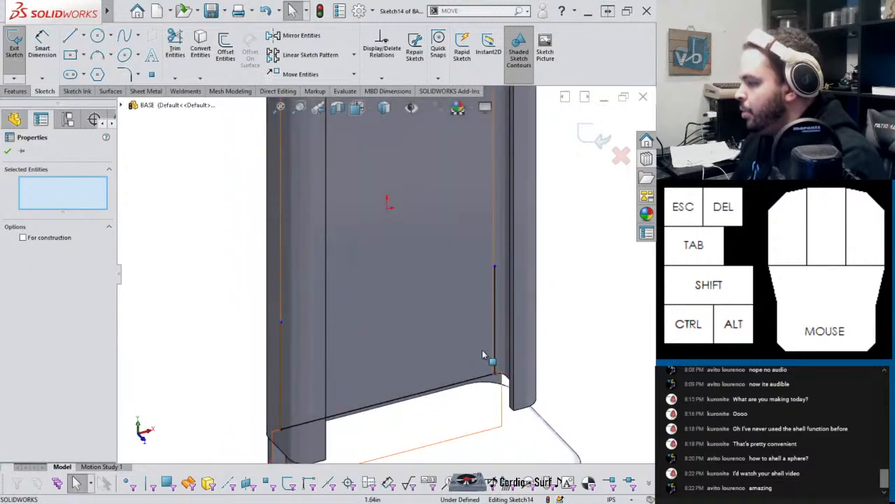
click(494, 294)
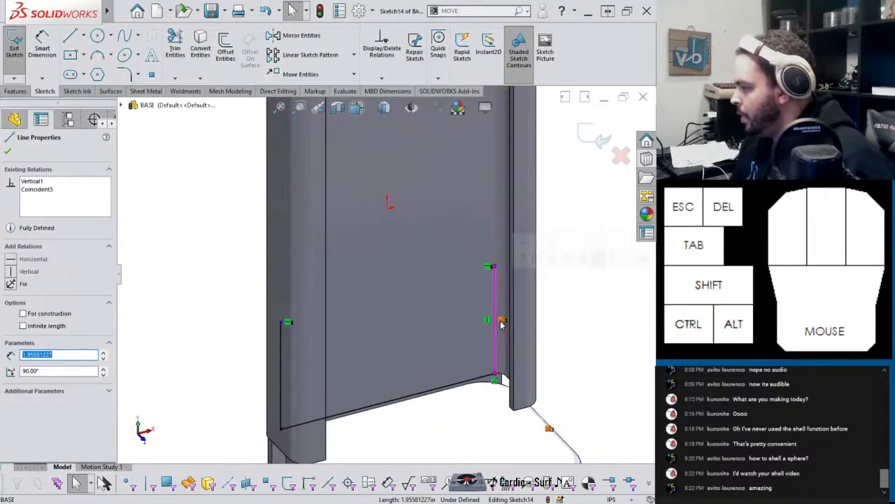
key(Delete)
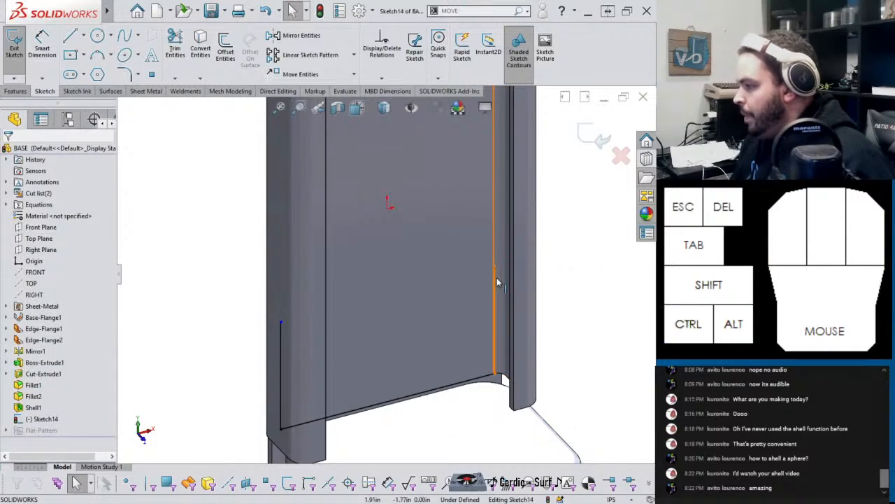
click(494, 266)
ctrl+click(495, 263)
click(526, 226)
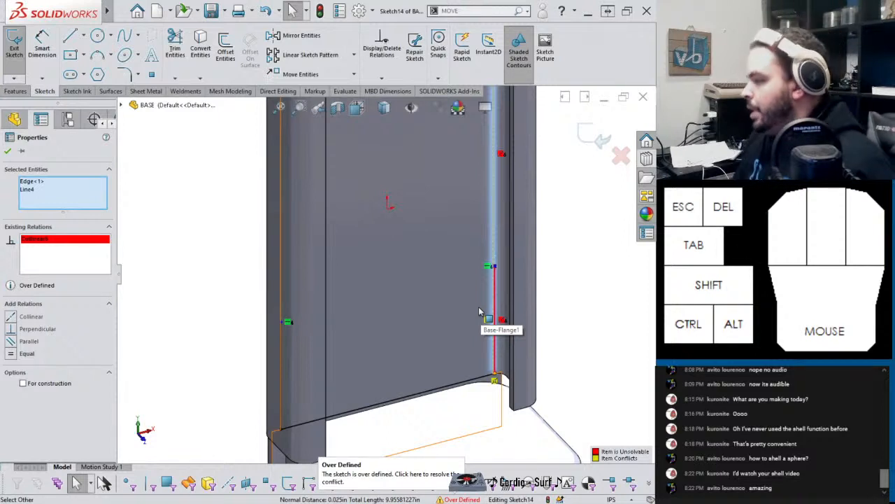
click(496, 381)
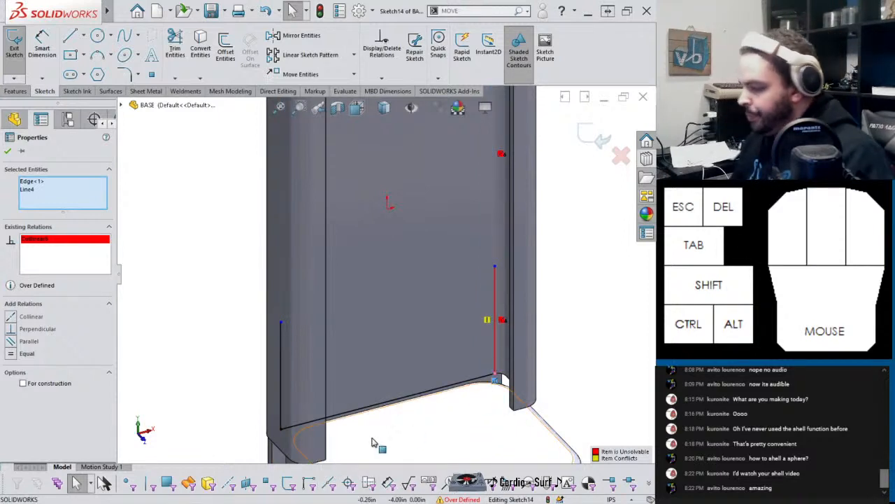
key(Delete)
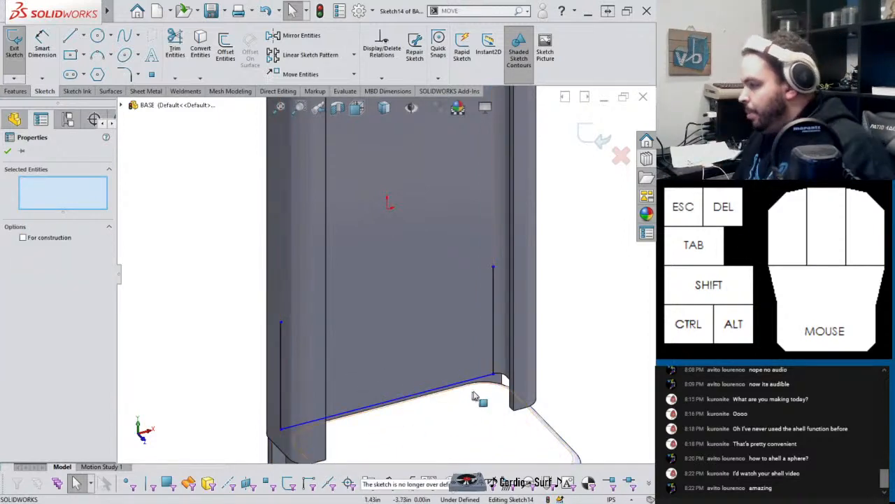
middle_drag(475, 396, 499, 386)
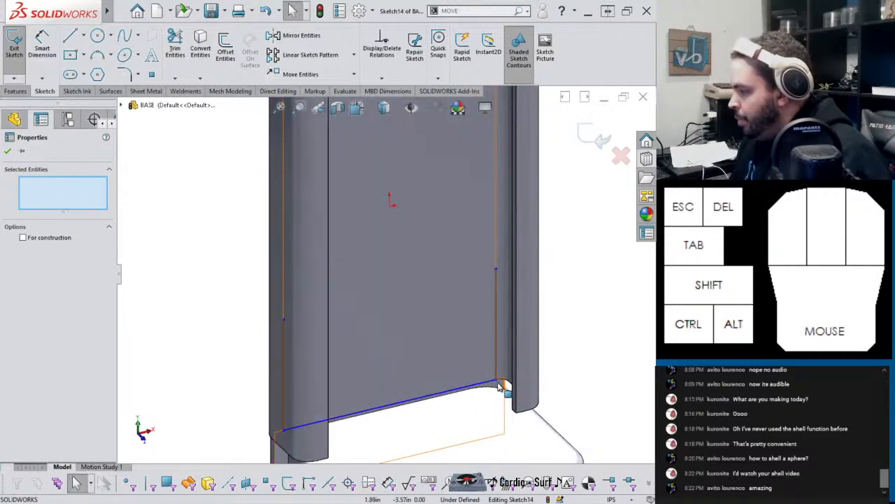
drag(499, 386, 495, 348)
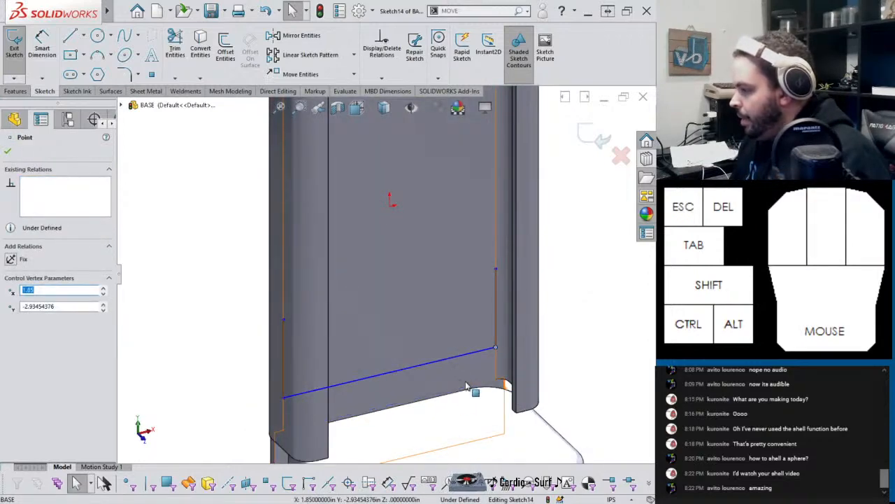
Step: Make the U's bottom line collinear with the back panel's lower edge where it meets the base shelf
middle_drag(464, 384, 476, 376)
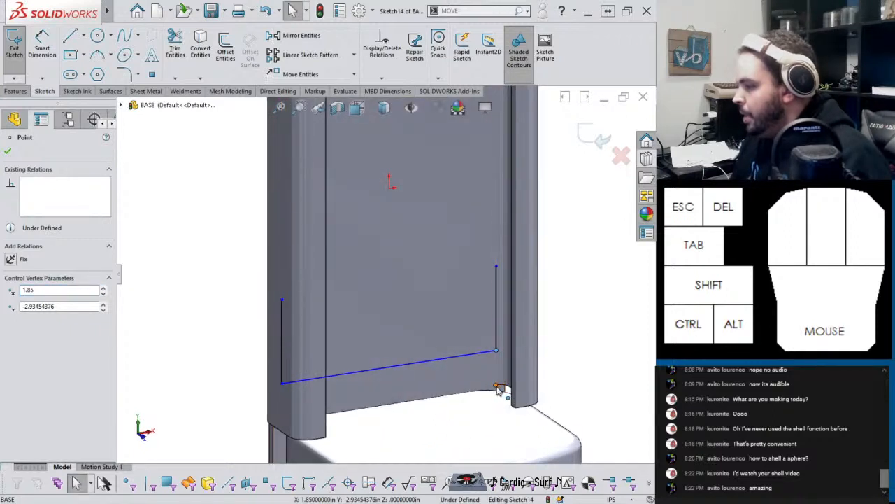
key(Escape)
click(496, 389)
click(601, 386)
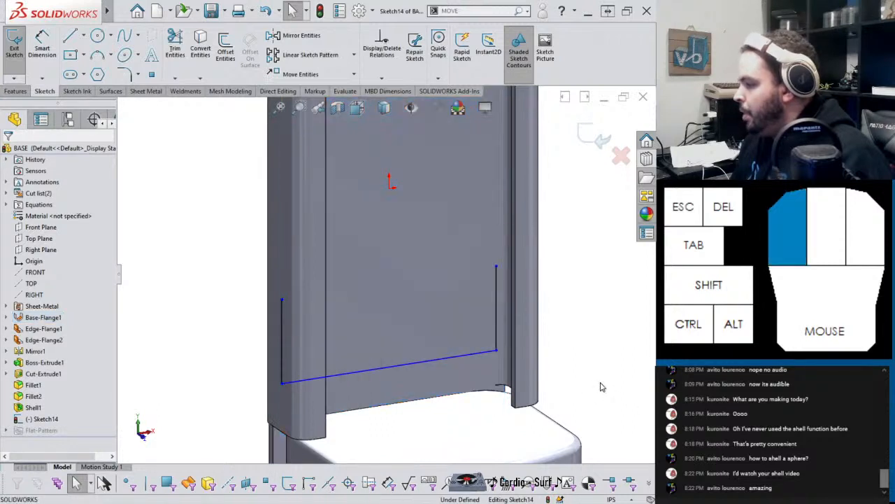
scroll(445, 364, up, 8)
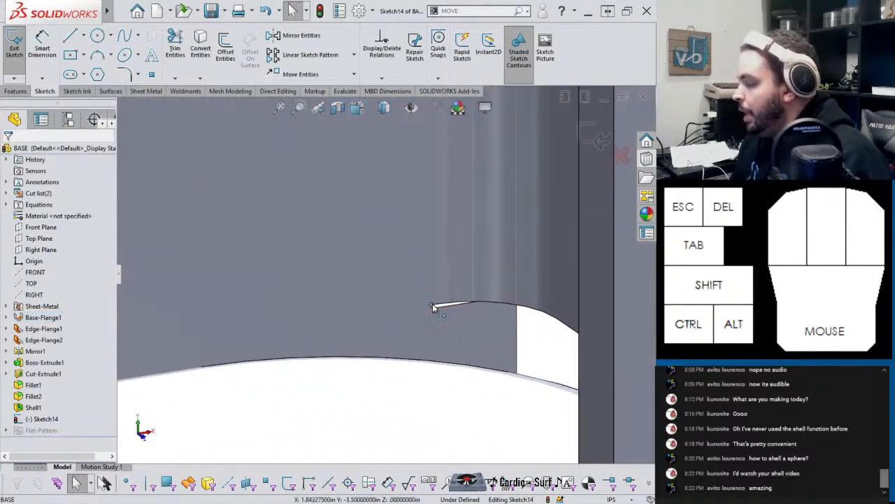
scroll(431, 308, down, 6)
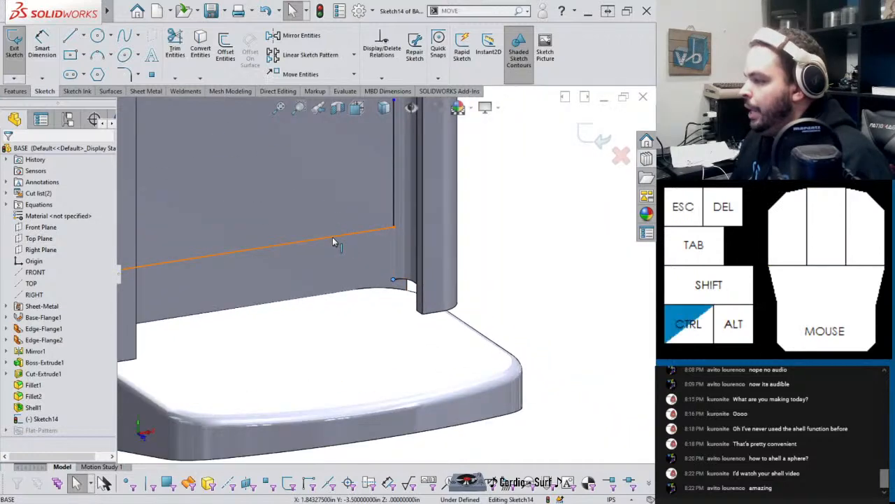
click(333, 241)
click(308, 302)
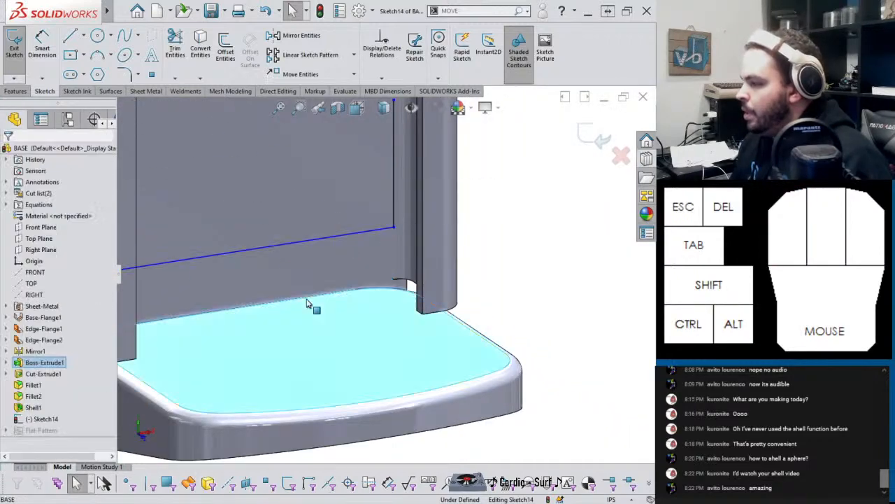
click(306, 290)
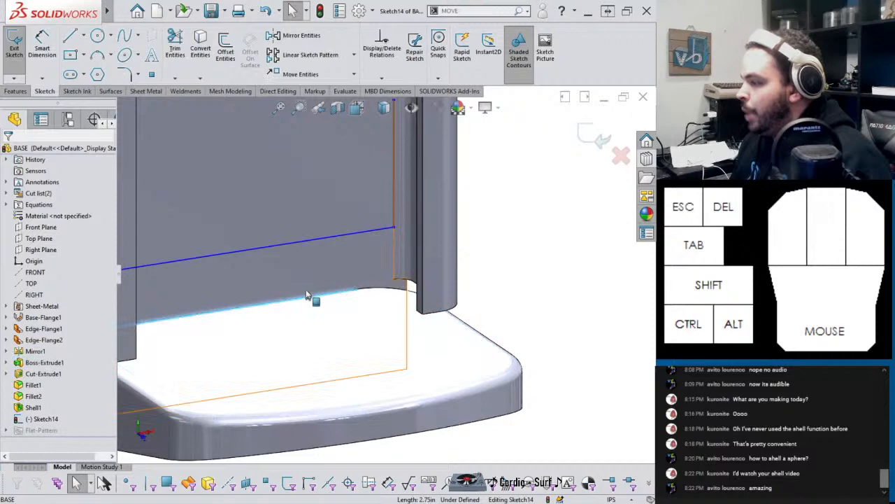
ctrl+click(302, 241)
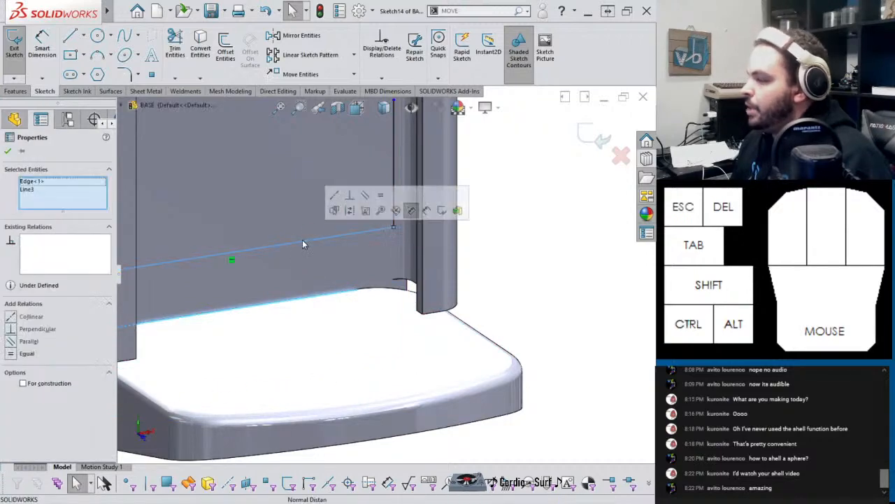
click(334, 197)
click(543, 196)
scroll(378, 202, up, 3)
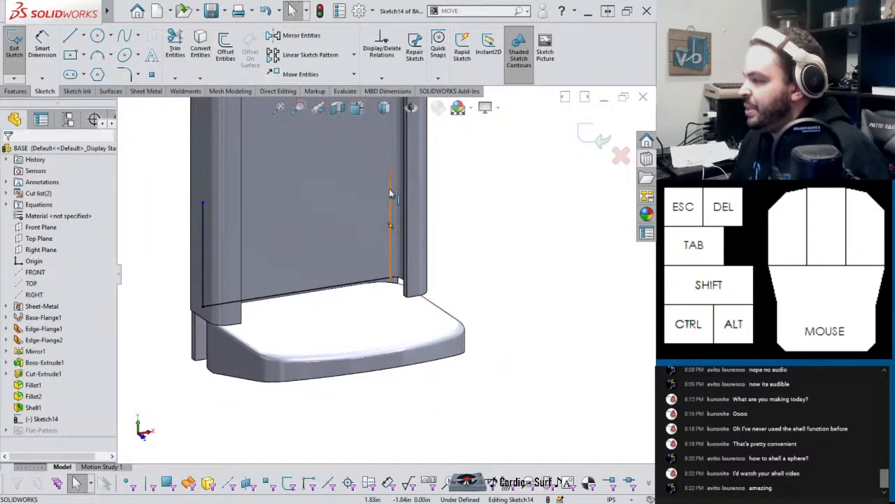
Step: Add an equal relation between the U's two vertical side lines
click(391, 194)
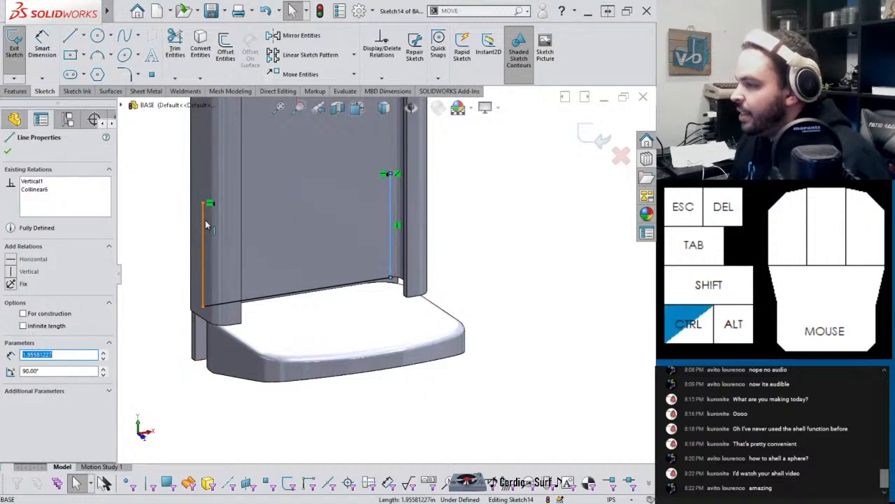
ctrl+click(206, 225)
click(312, 175)
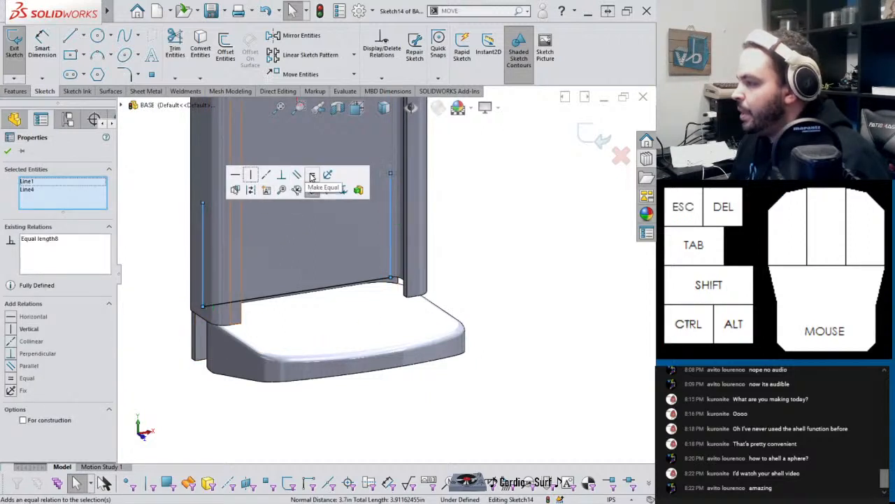
click(343, 206)
Step: Dimension the length of the U's right side line and set it to 2 in
middle_drag(391, 189, 367, 169)
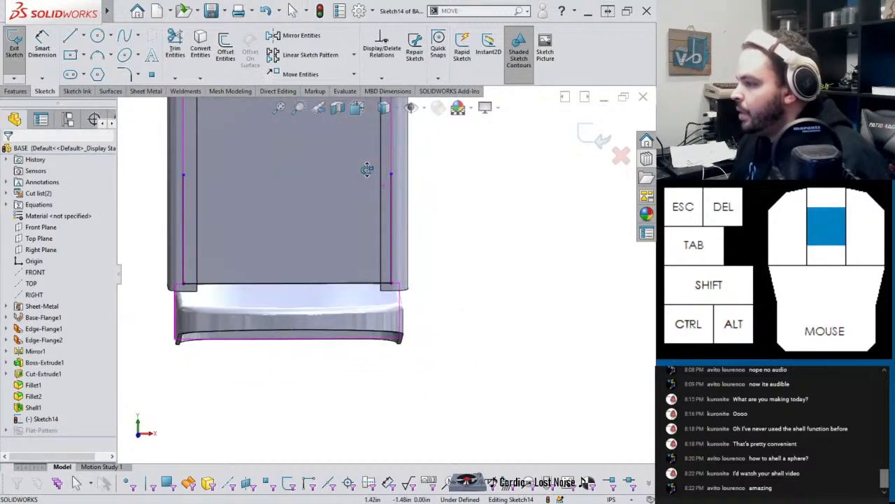
right_drag(391, 186, 389, 205)
click(392, 210)
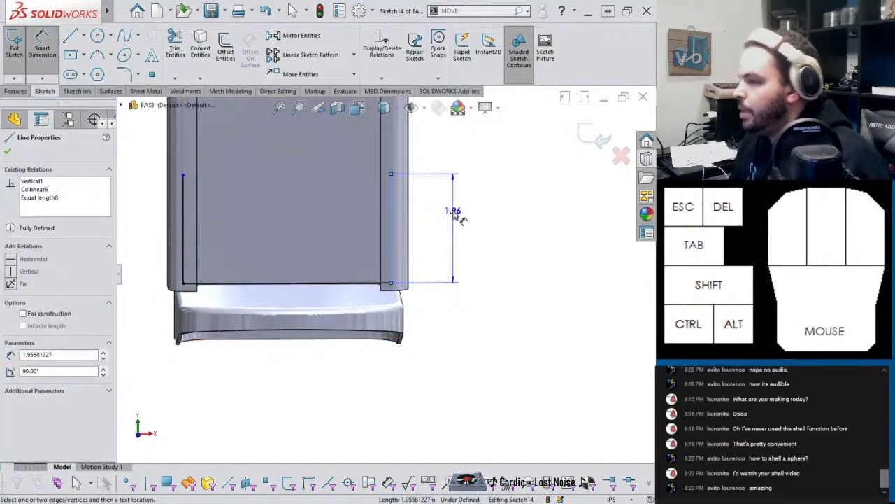
click(455, 217)
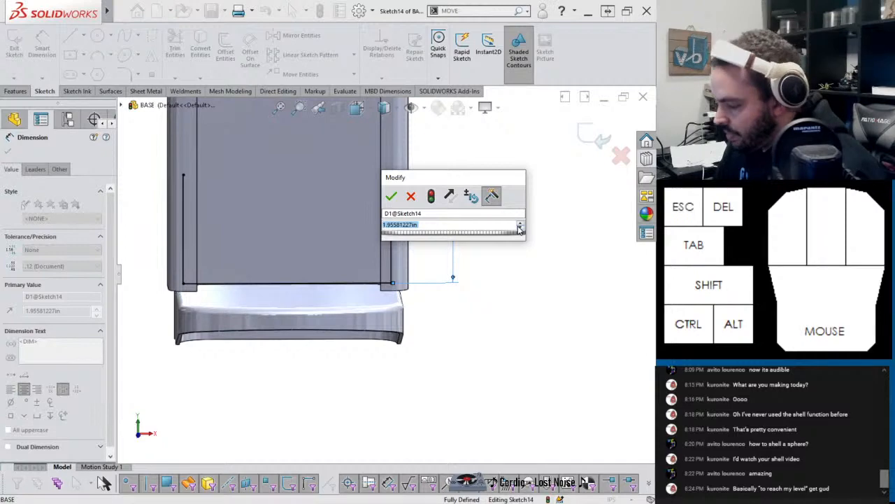
text(2)
key(Return)
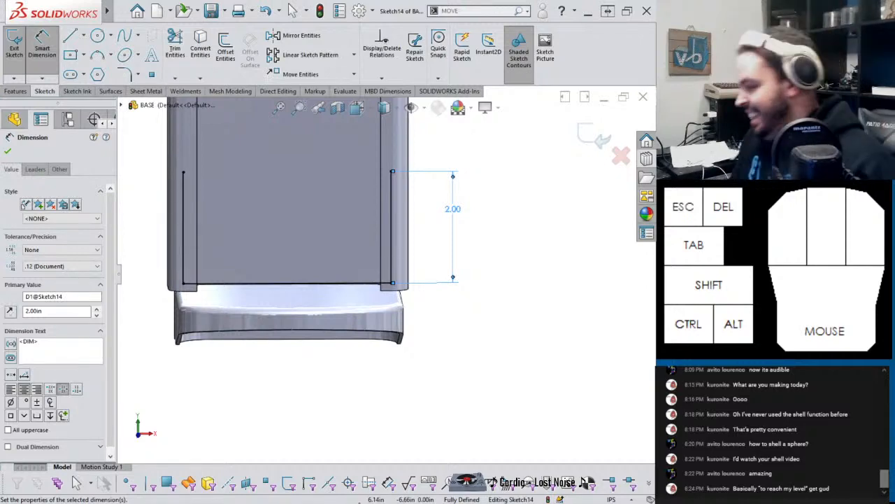
Step: Switch to Firefox and search the web for "cranky kong says git gud" in a new tab
mouse_move(241, 498)
click(139, 468)
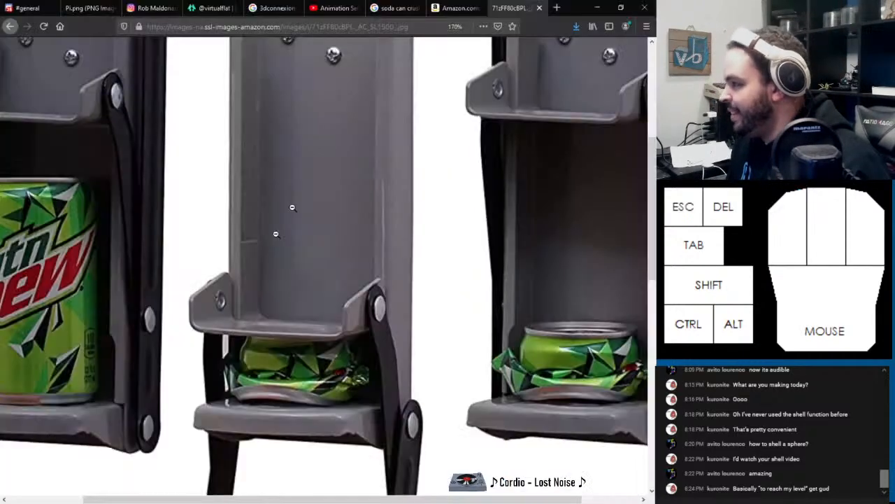
click(558, 7)
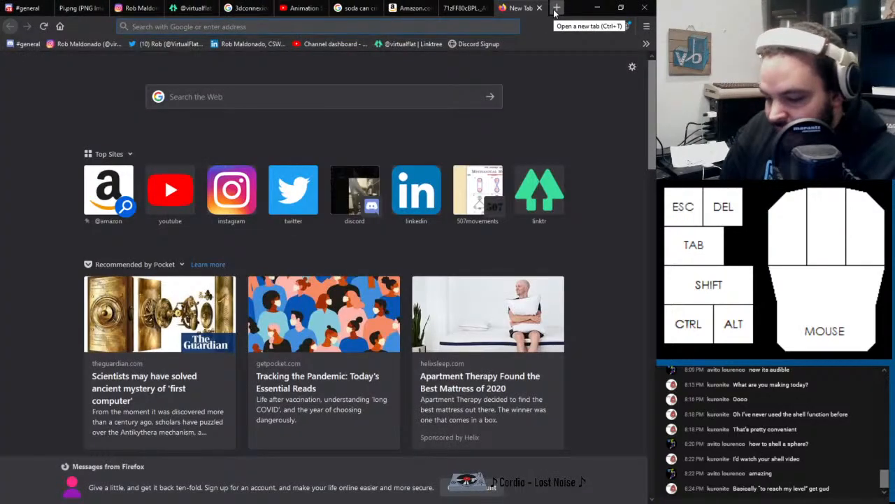
text(CRANKY)
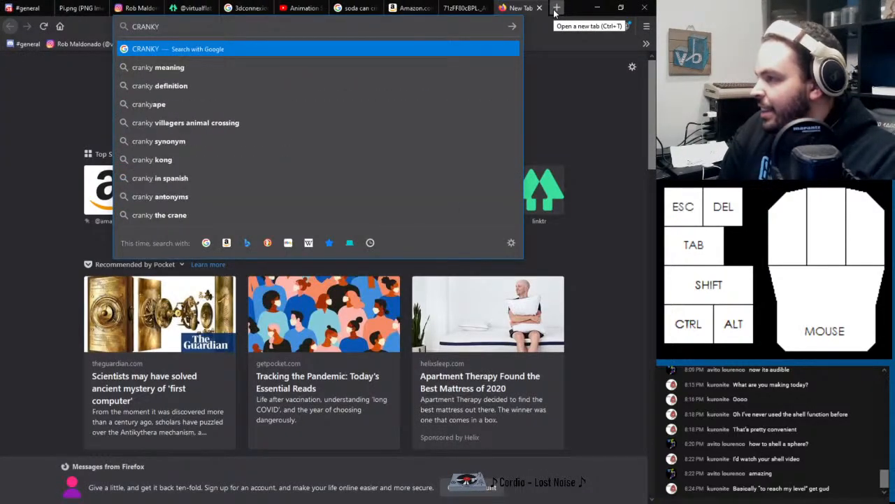
text( KONG)
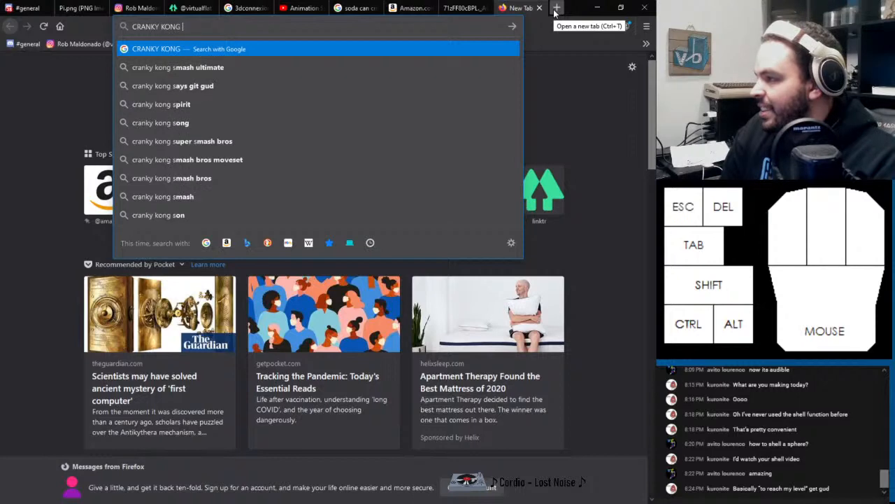
key(Down)
key(Down)
key(Return)
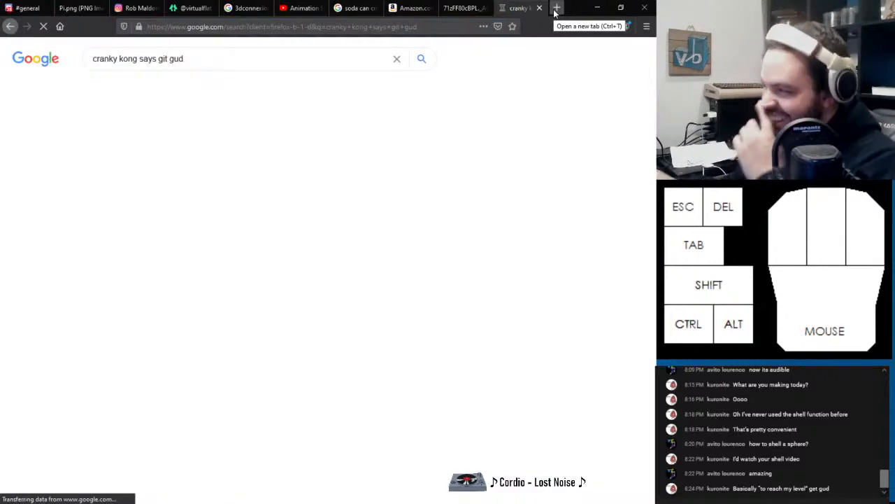
Step: View the first "git gud" image result on its own, enlarged to 170%, and return to SOLIDWORKS
click(181, 227)
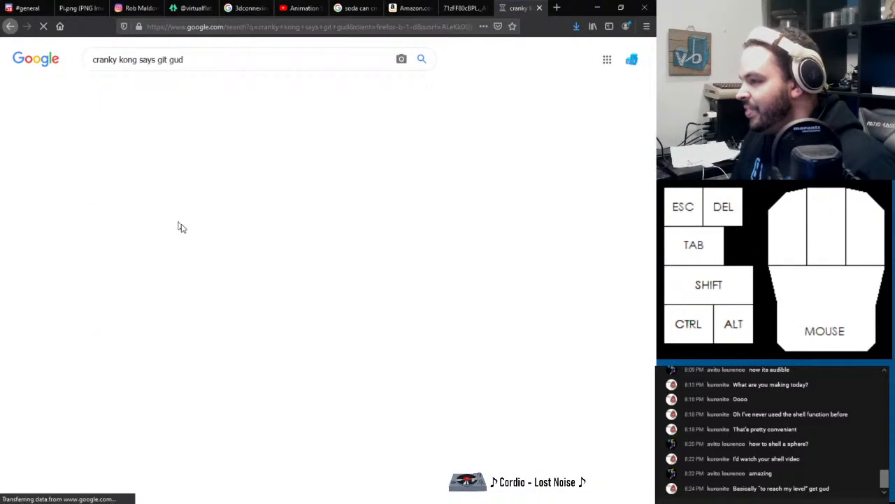
click(110, 183)
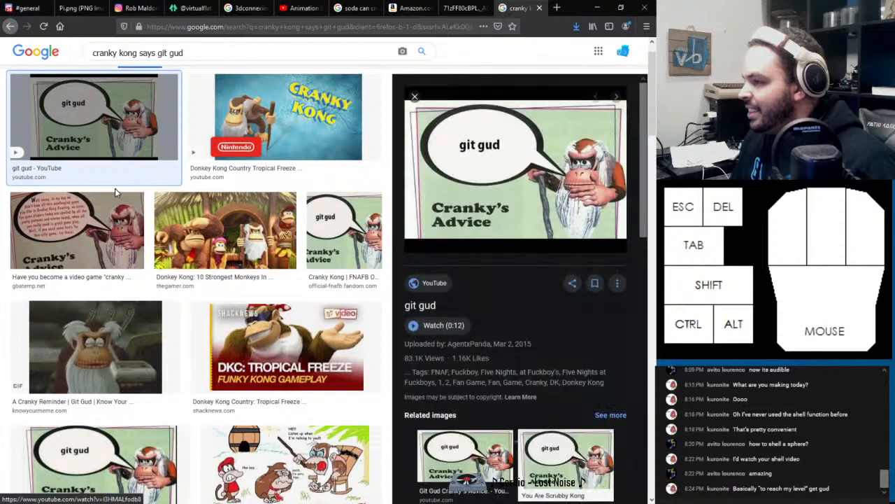
right_click(465, 210)
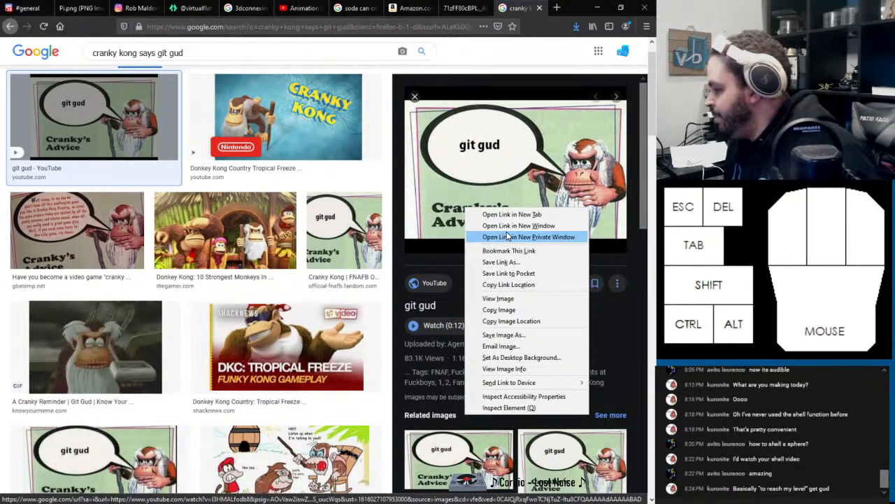
click(505, 299)
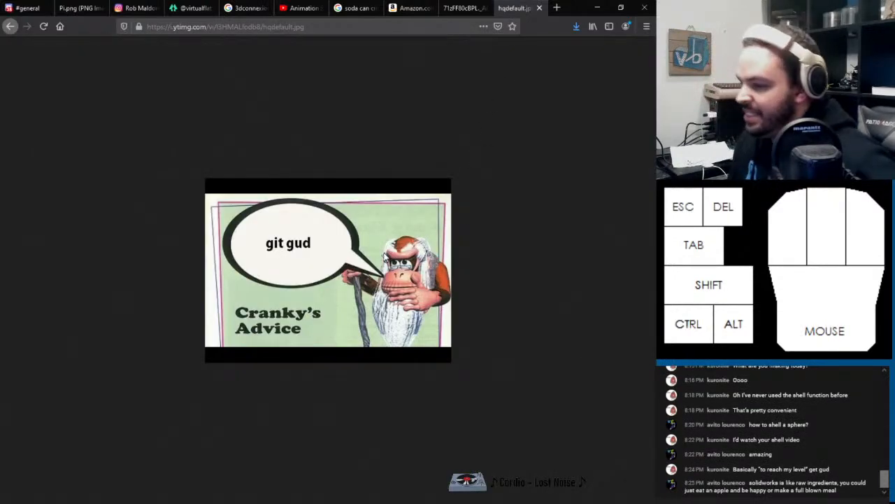
ctrl+scroll(314, 275, up, 5)
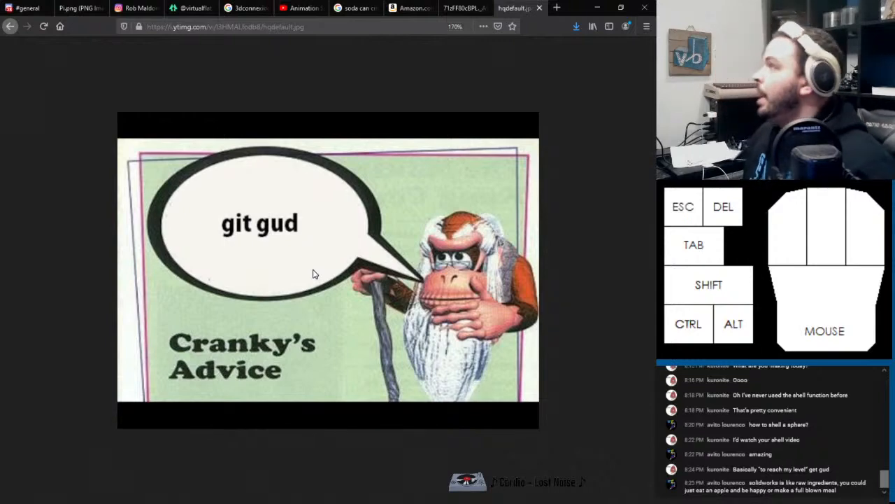
click(597, 7)
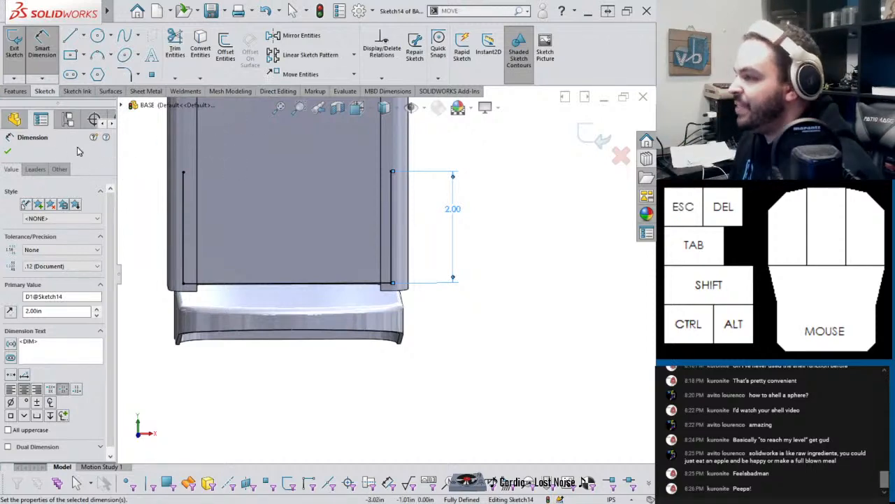
Step: Start a sheet-metal Base Flange from the U-shaped sketch and reverse the direction of its thickness
click(15, 91)
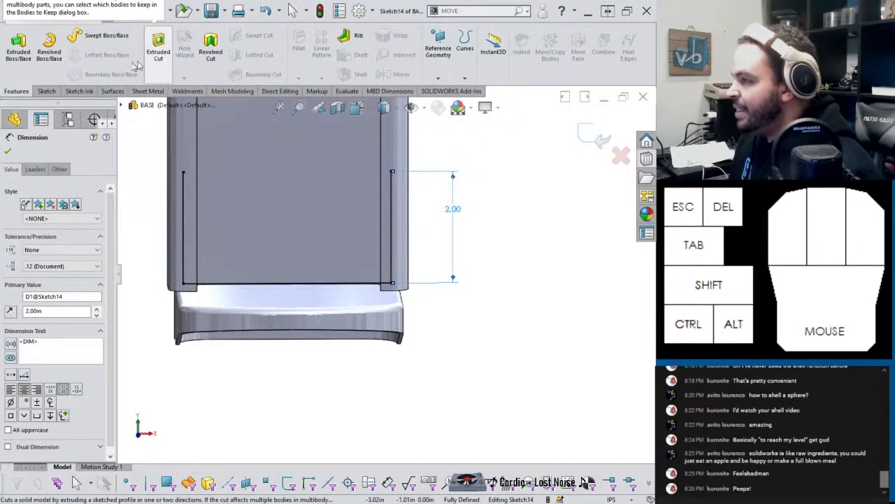
click(110, 91)
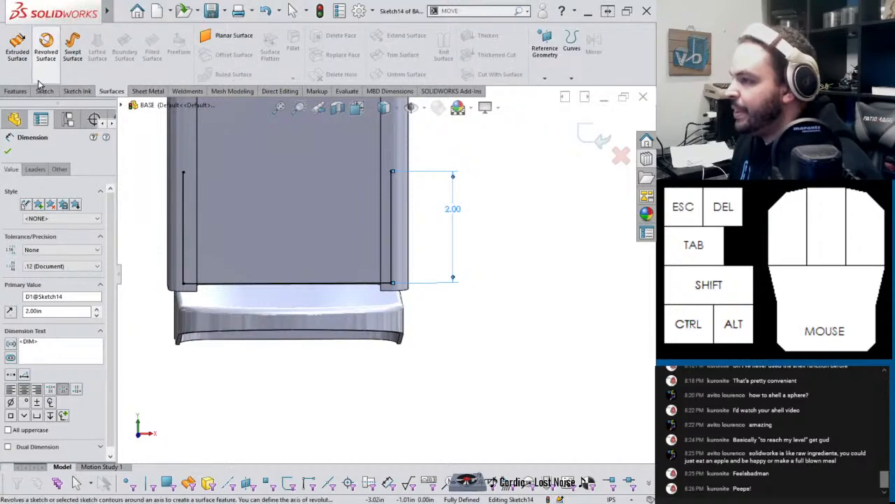
click(150, 92)
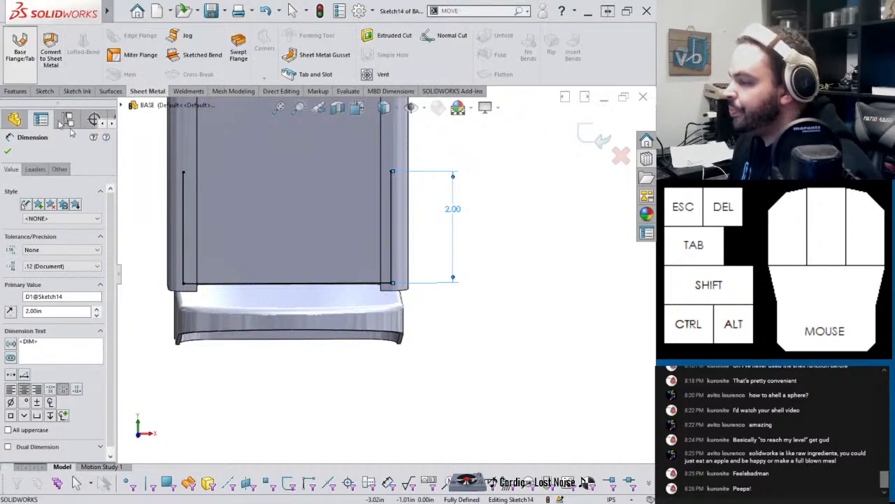
click(19, 50)
middle_drag(277, 231, 252, 242)
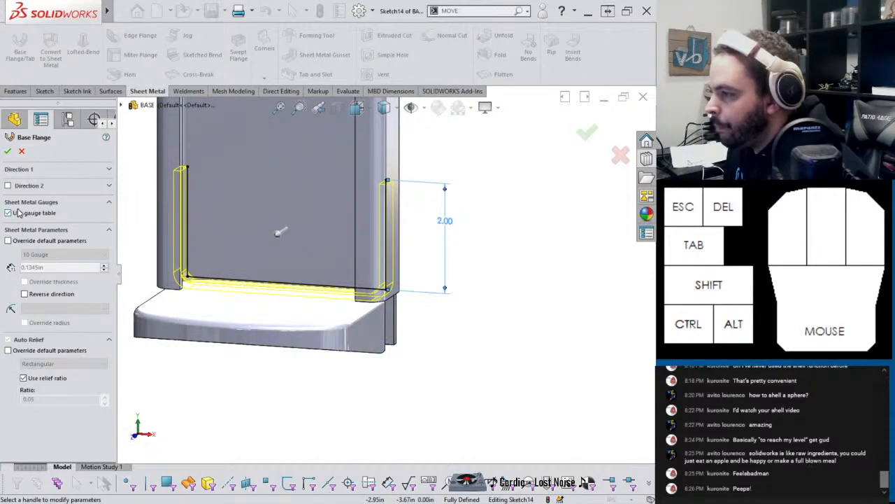
click(37, 172)
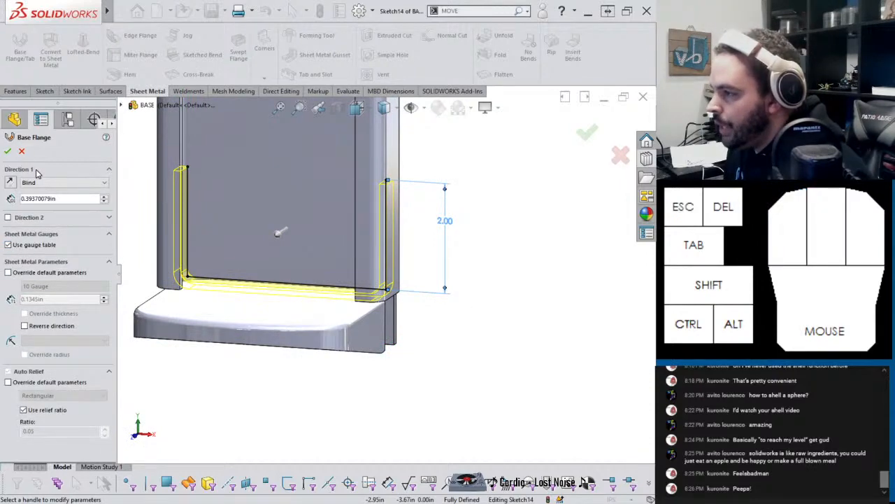
click(37, 172)
click(25, 294)
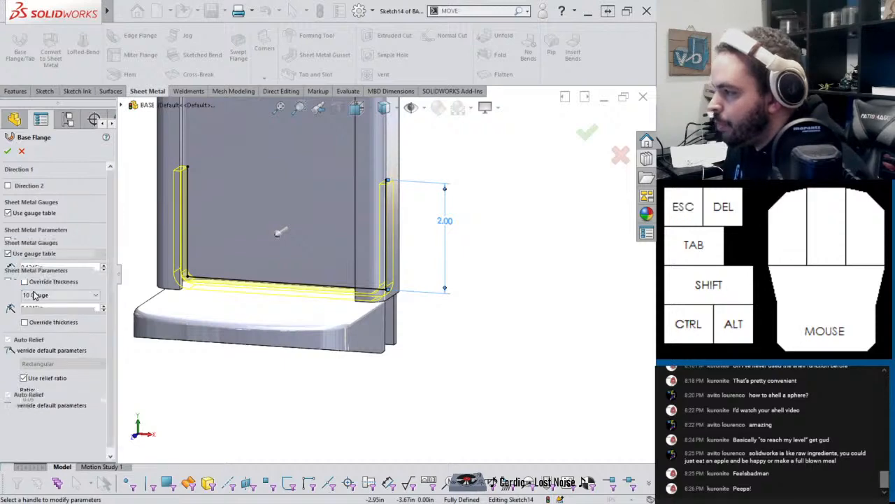
Step: Extend the base flange's blind depth out over the shelf to about 2.81 in
middle_drag(175, 245, 244, 268)
drag(243, 264, 100, 279)
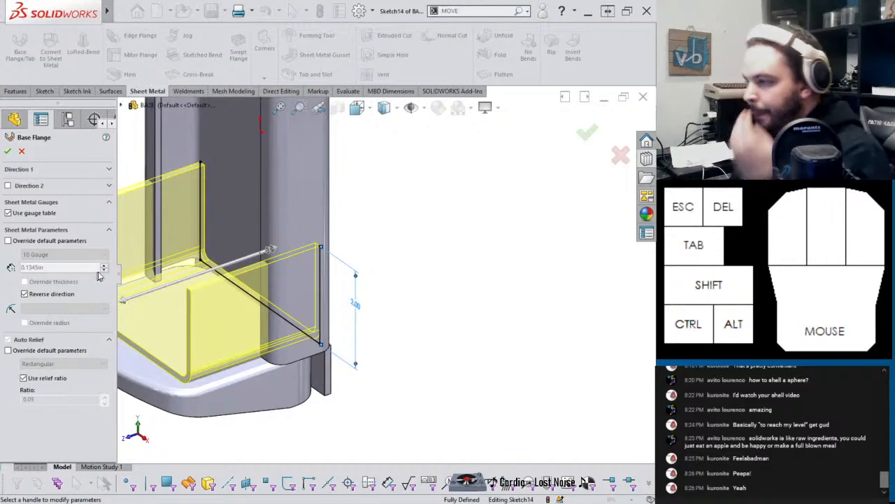
click(63, 170)
scroll(384, 273, up, 3)
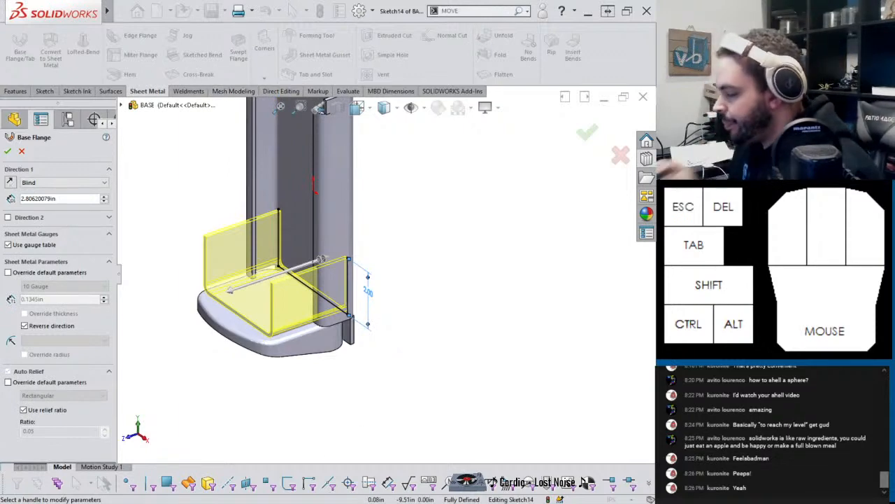
Step: Switch to Firefox, check the crusher's moving shelf in the enlarged product photo, and return to SOLIDWORKS
click(167, 465)
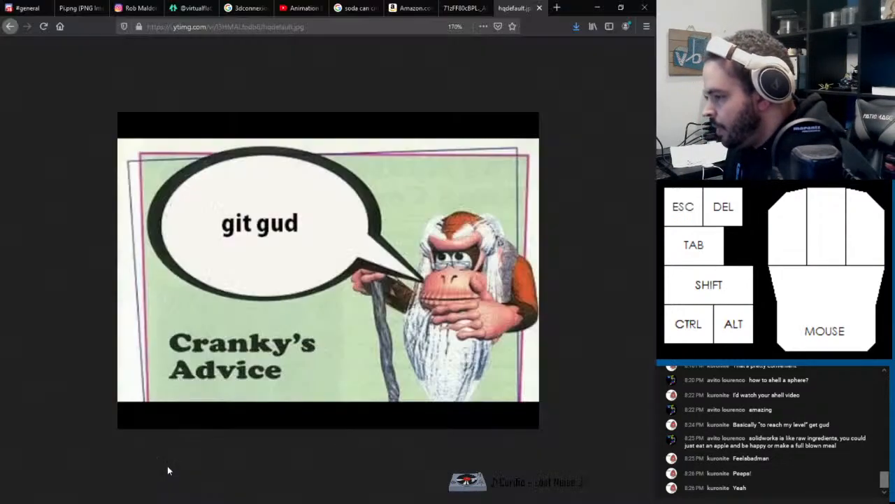
click(411, 10)
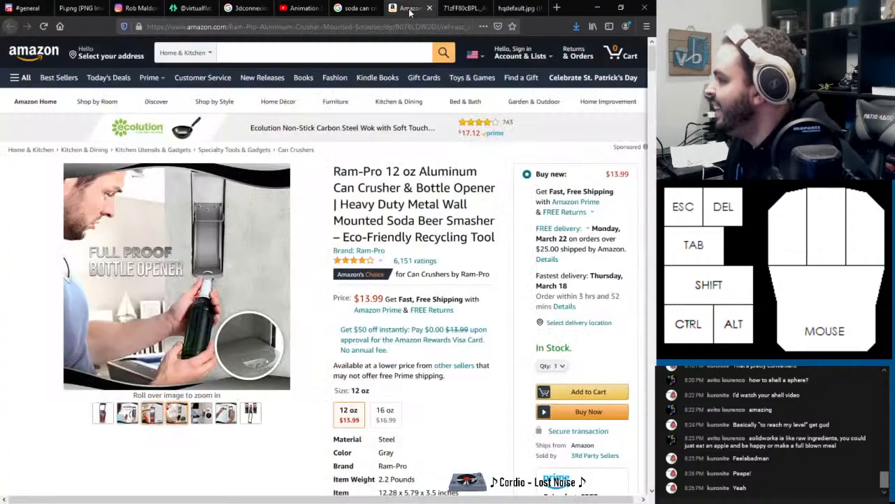
click(458, 8)
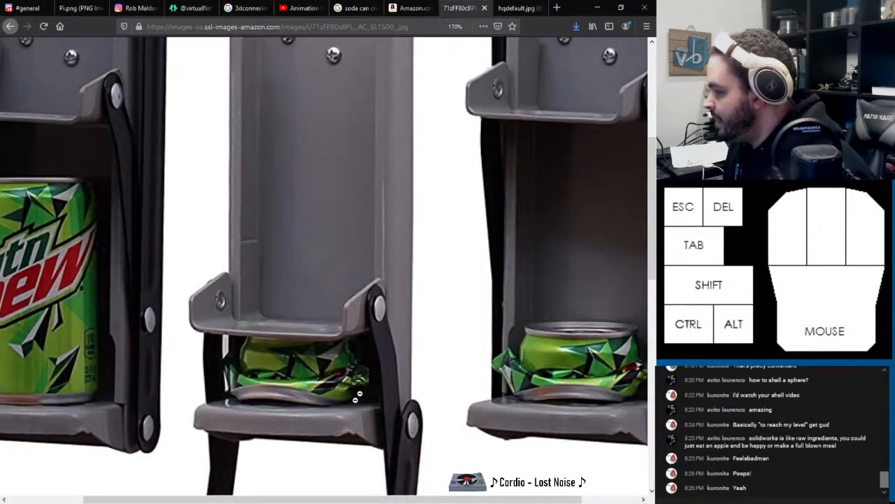
click(596, 8)
Step: Set the base flange's blind depth to 3.5 in and finish the feature
middle_drag(221, 302, 236, 426)
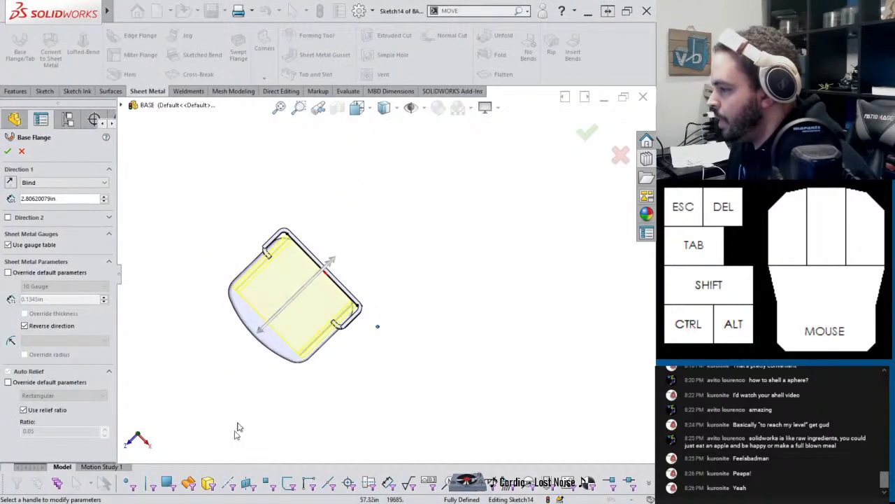
drag(263, 337, 255, 343)
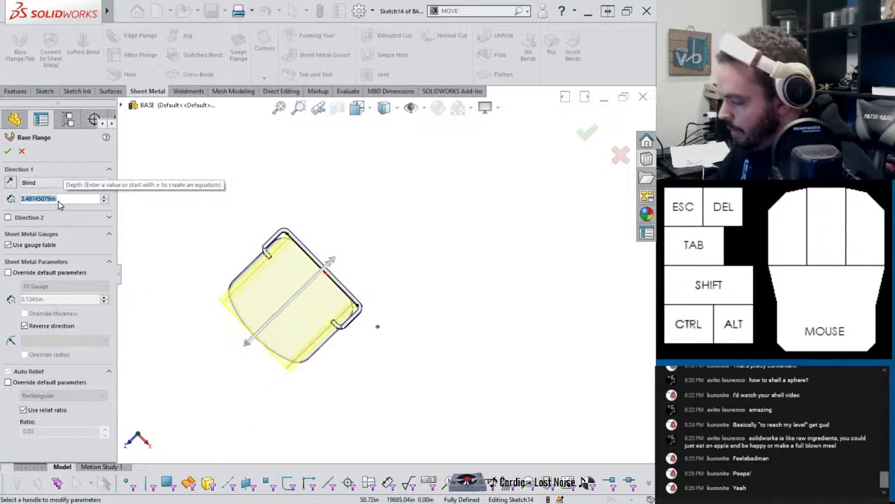
text(3.5)
key(Return)
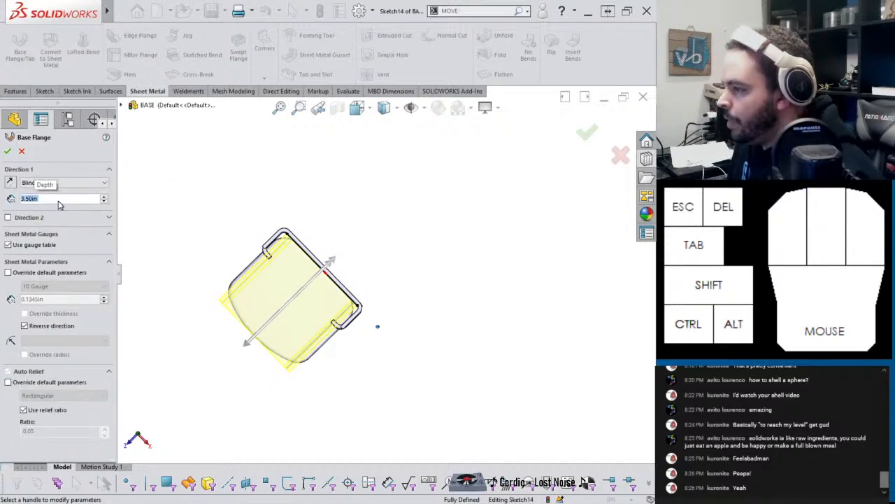
middle_drag(146, 260, 269, 237)
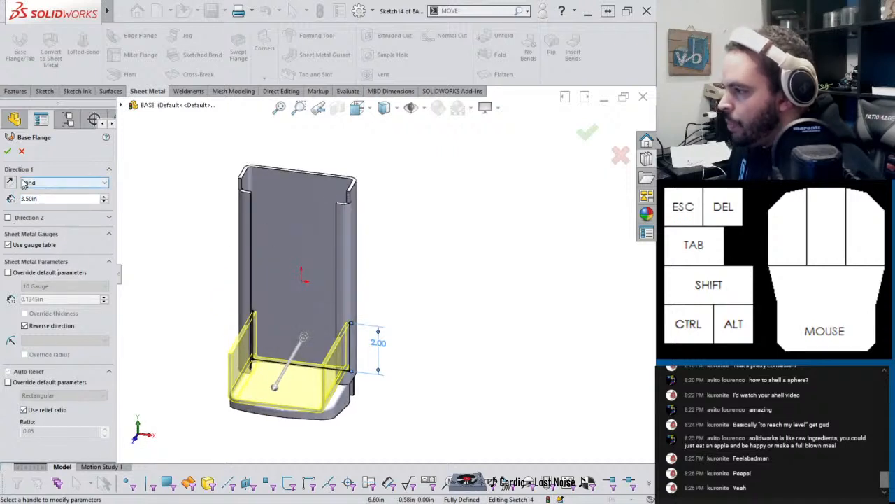
click(7, 152)
Step: Display the model's tangent edges as phantom lines so the base flange's bend boundaries can be checked
scroll(287, 349, down, 5)
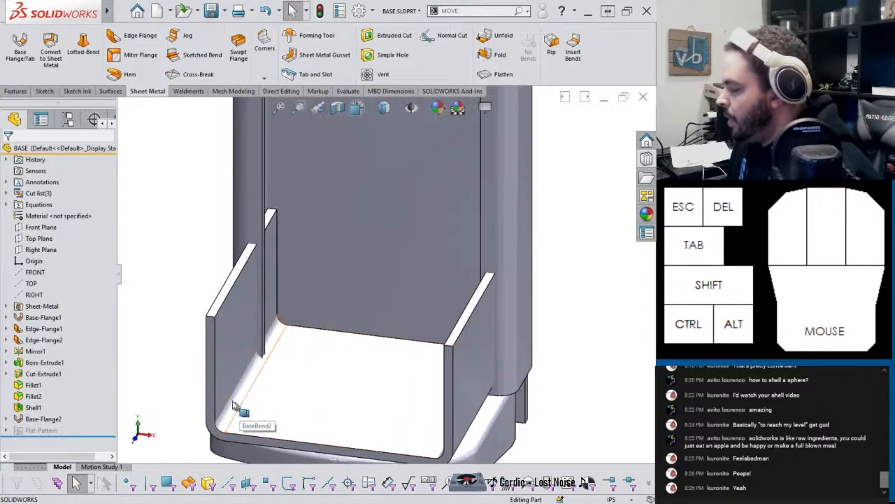
click(240, 411)
scroll(237, 415, down, 5)
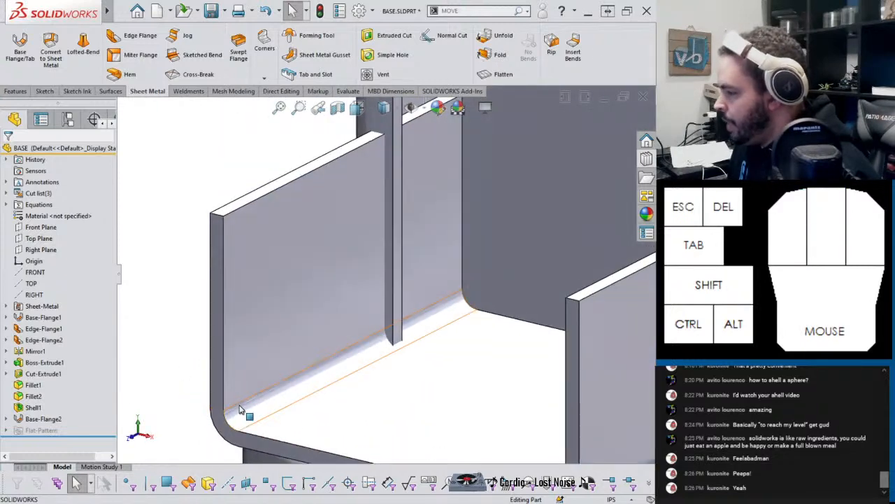
click(121, 11)
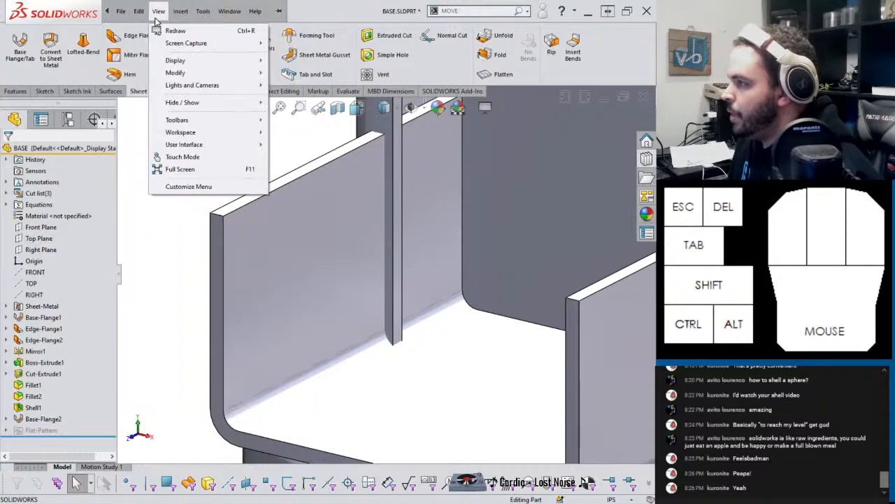
mouse_move(176, 62)
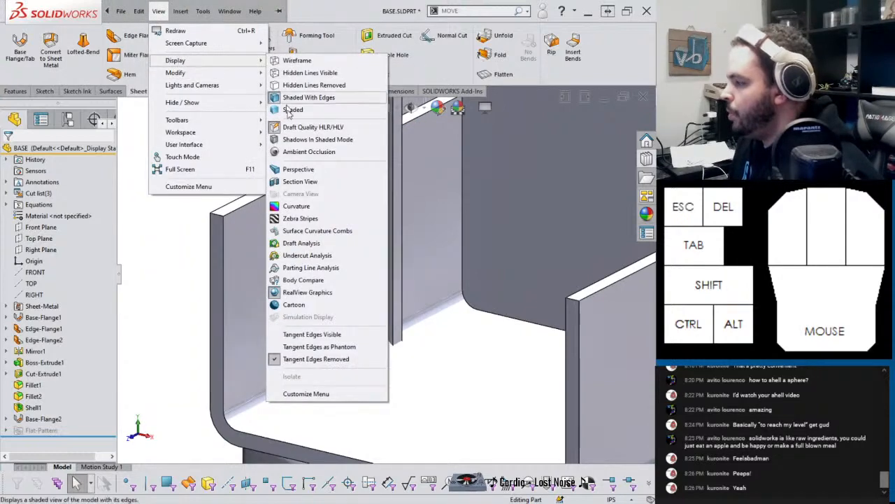
click(322, 349)
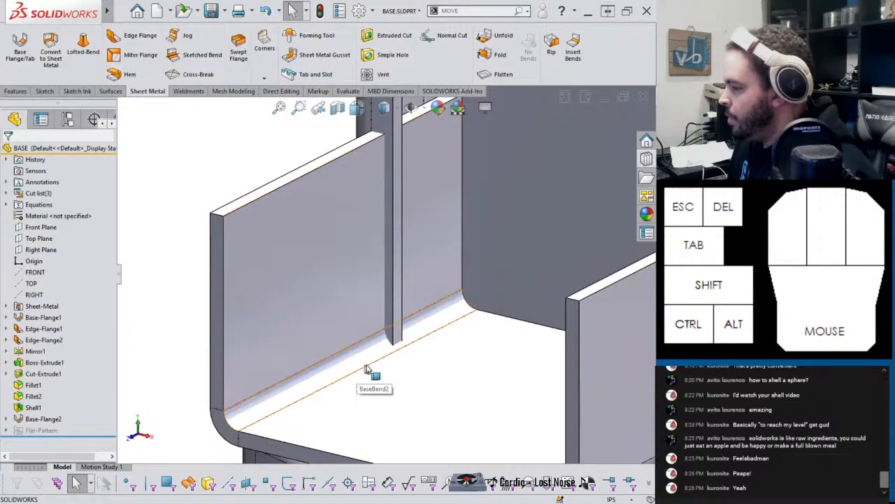
click(163, 311)
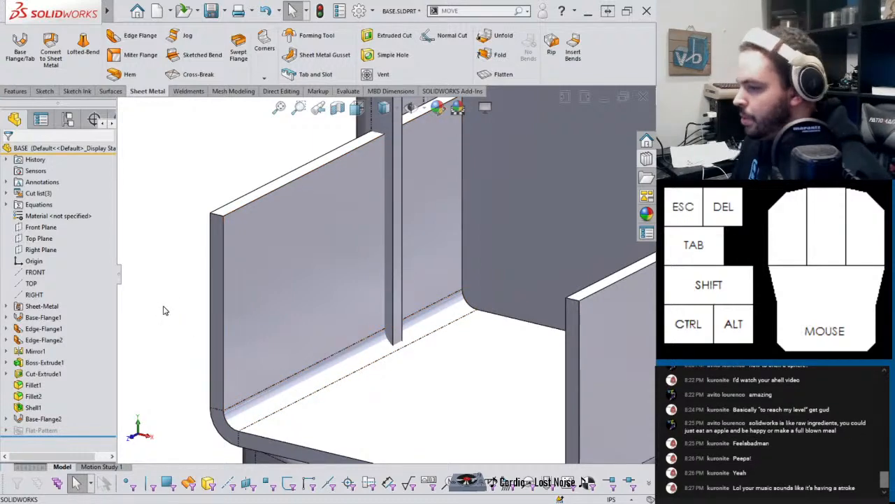
scroll(164, 311, up, 3)
middle_drag(164, 311, 422, 303)
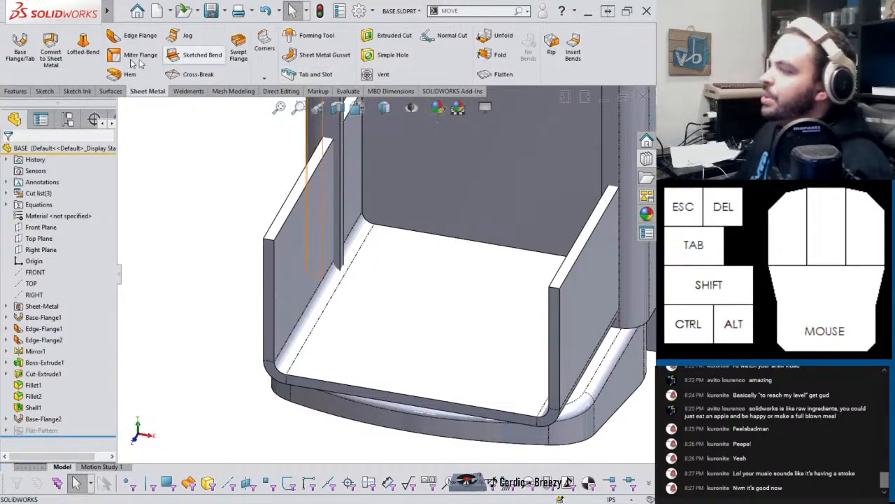
Step: Change the interface icon color to Default in the system color options and apply it
click(15, 92)
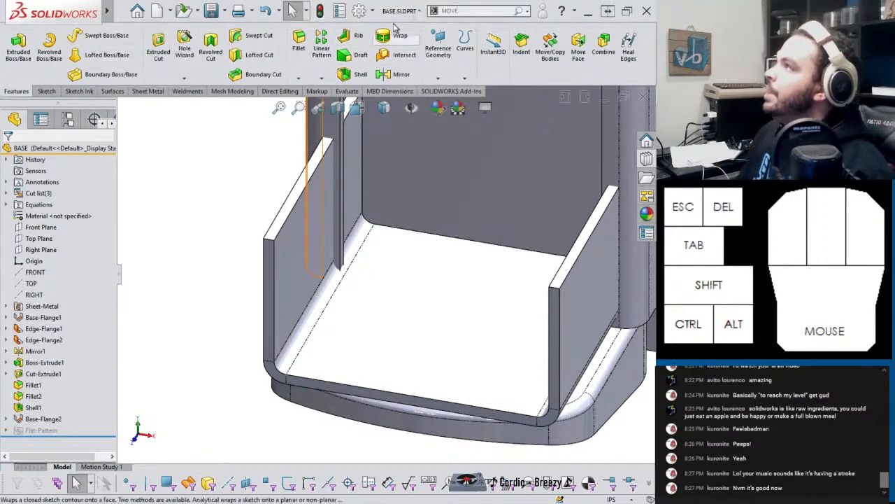
click(359, 11)
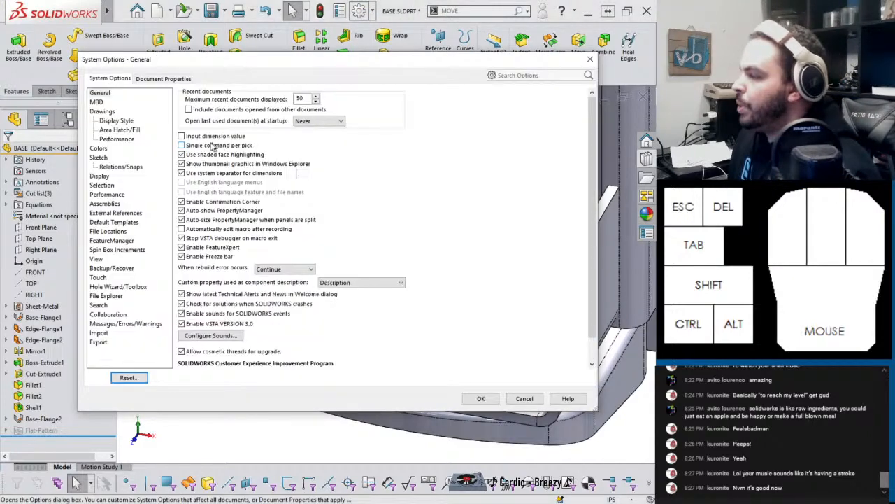
click(105, 148)
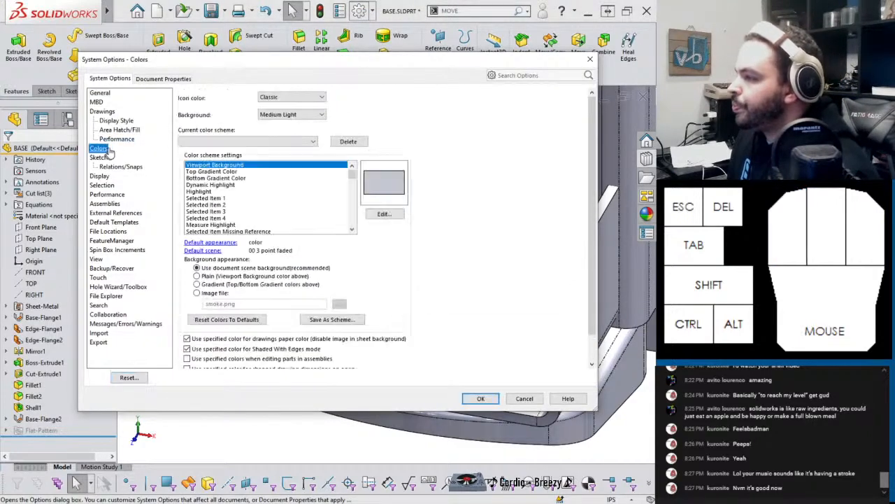
click(289, 116)
click(298, 98)
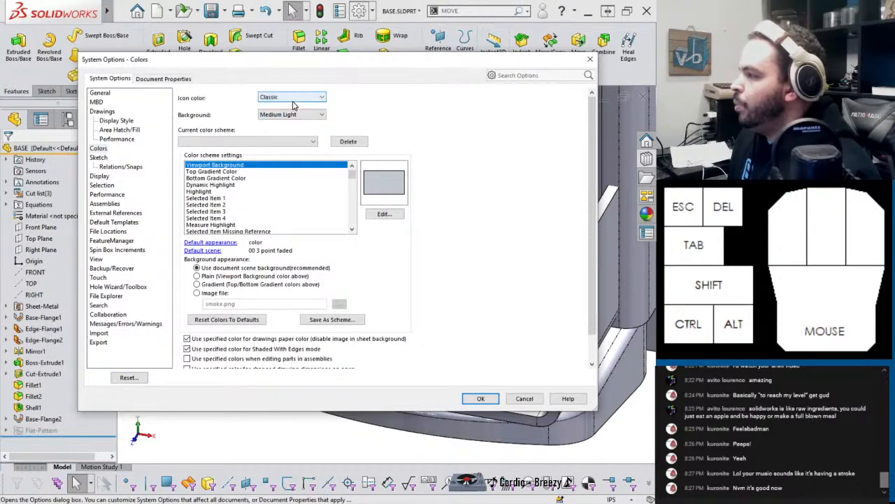
click(294, 99)
click(350, 61)
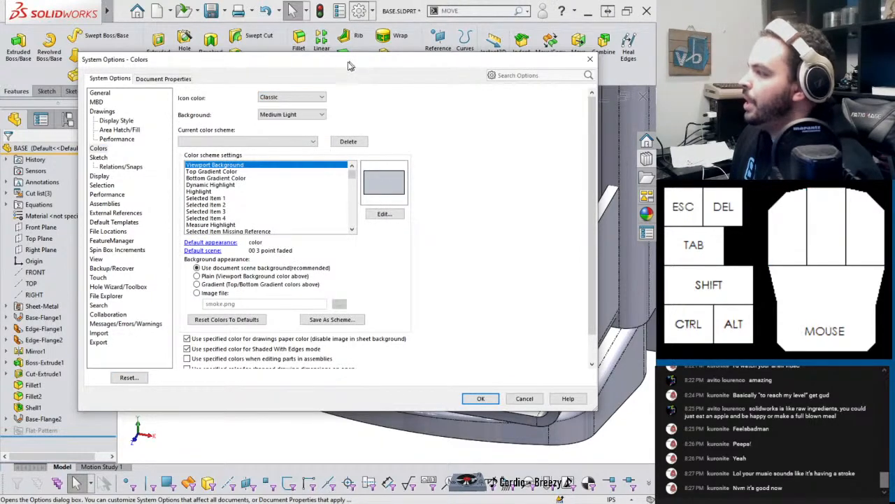
click(279, 98)
click(279, 106)
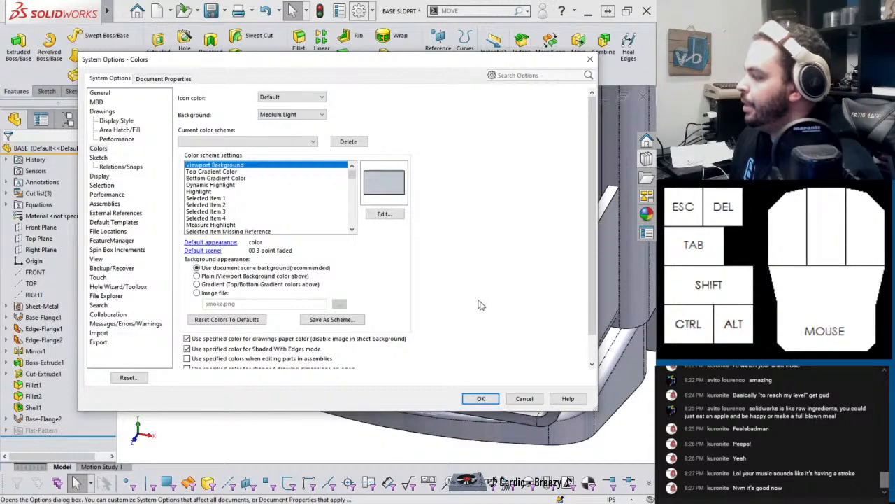
click(483, 399)
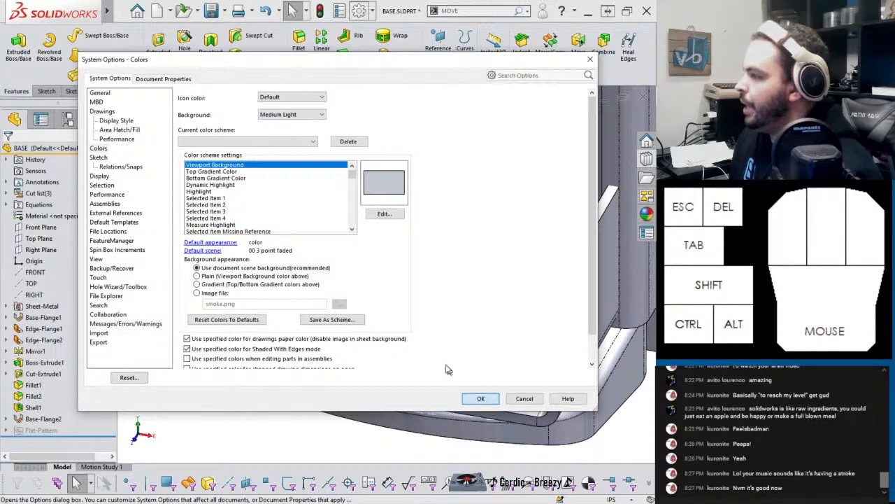
click(477, 399)
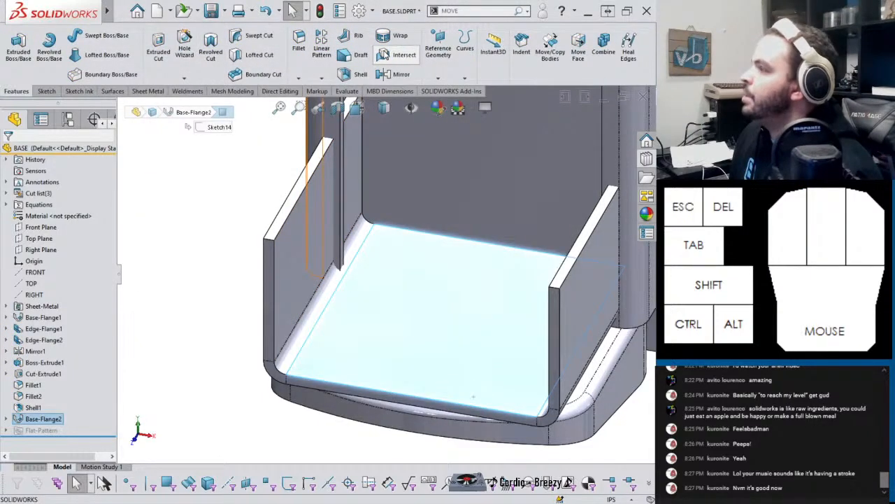
Step: Switch the interface icon color back to Classic in the system color options
click(359, 11)
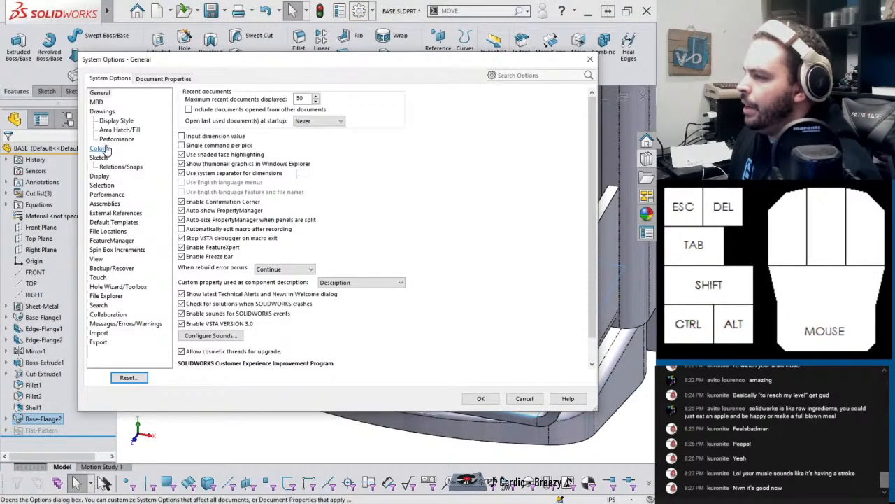
click(99, 149)
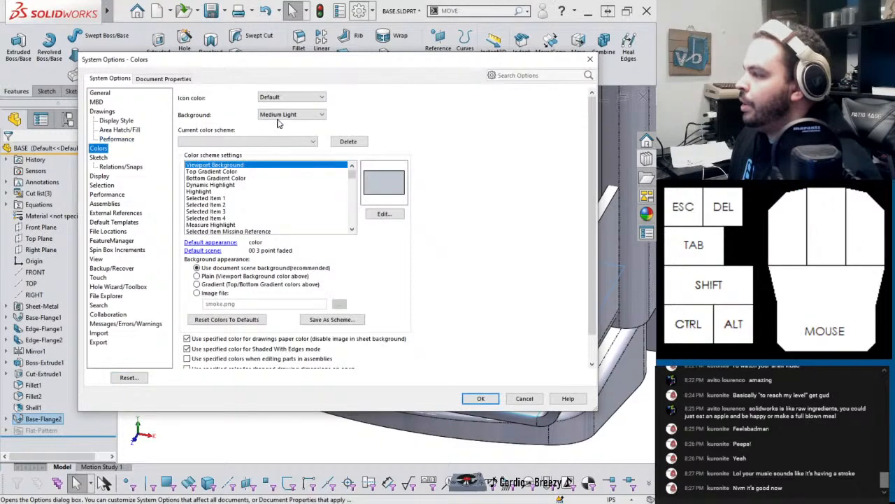
click(288, 98)
click(284, 113)
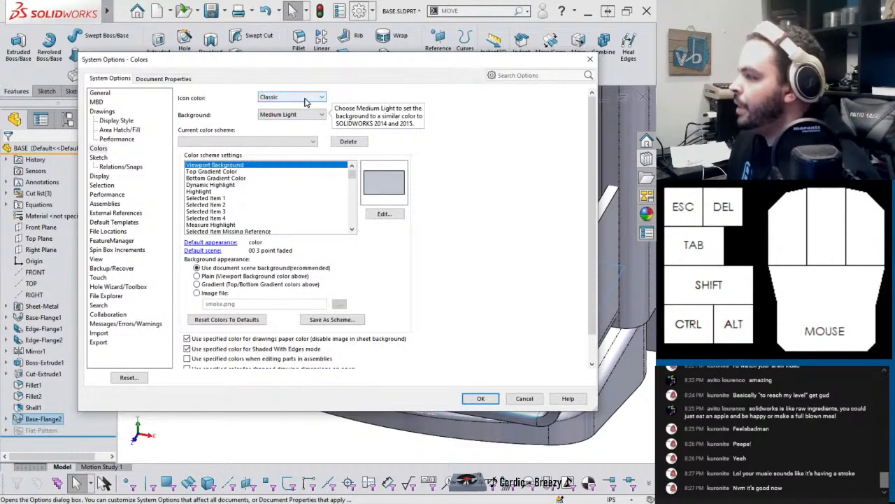
click(483, 399)
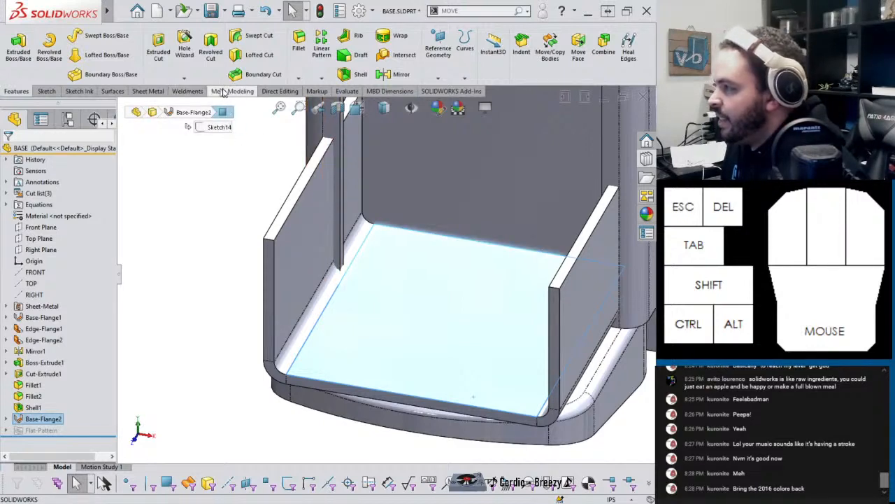
Step: Unfold all bends of the U-shaped base flange, keeping its flat floor face fixed
click(270, 92)
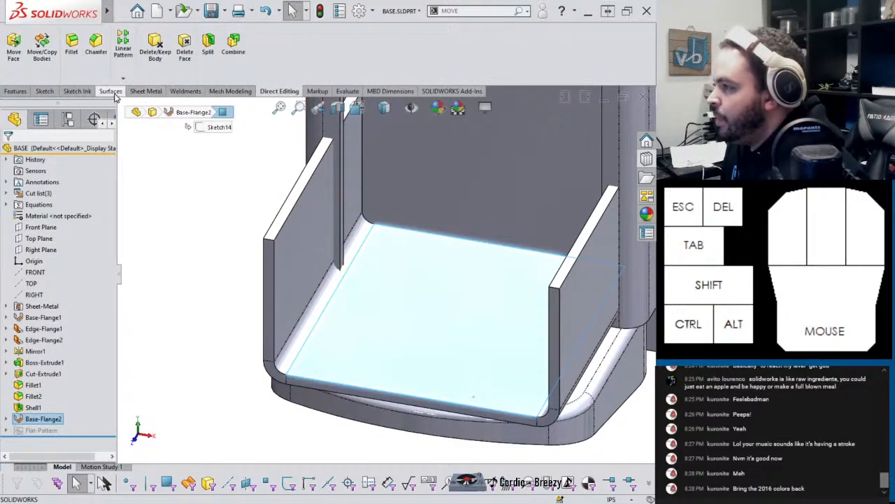
click(143, 92)
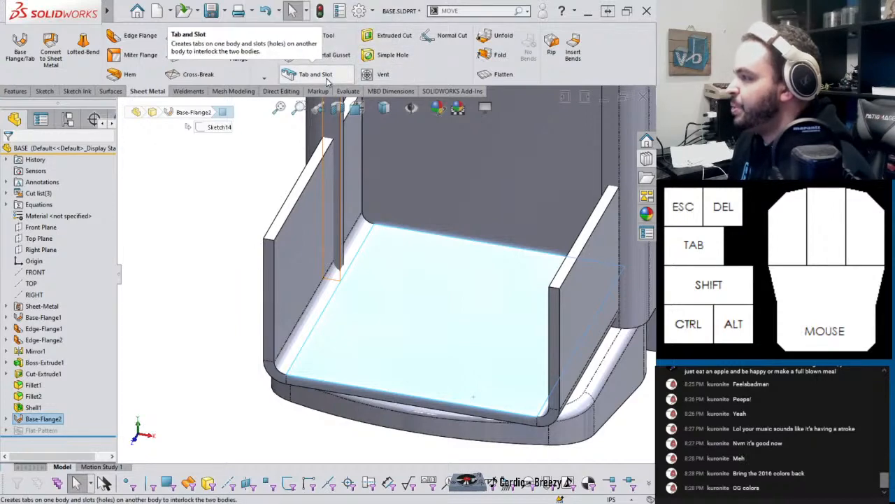
click(213, 194)
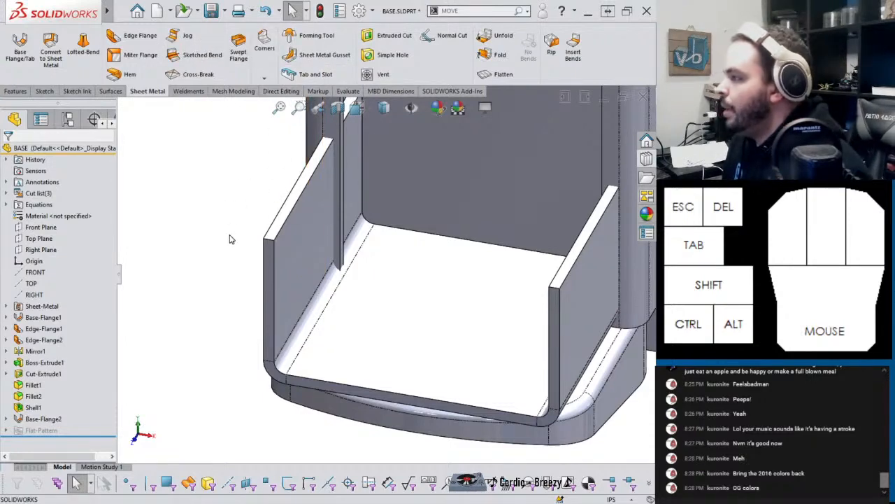
scroll(455, 280, up, 1)
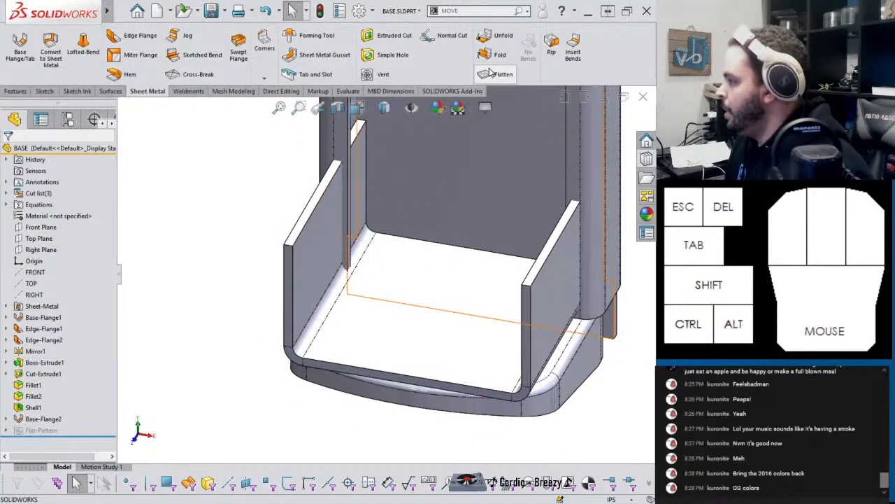
click(496, 38)
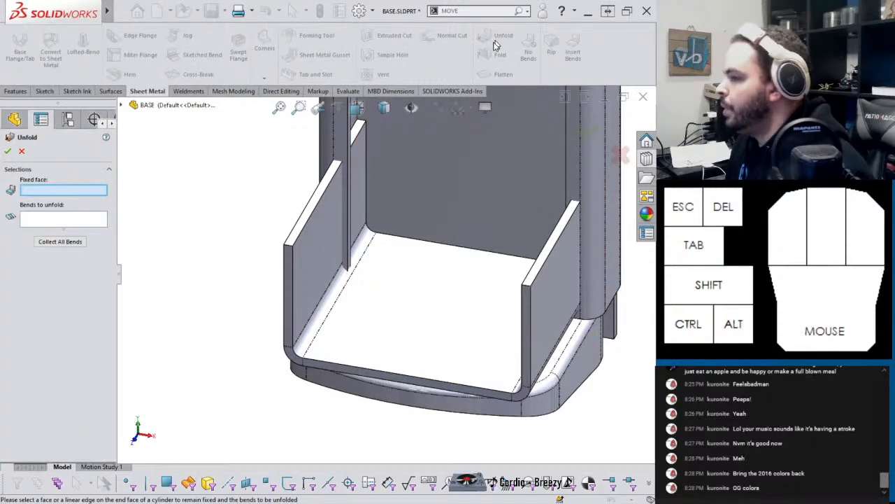
click(432, 342)
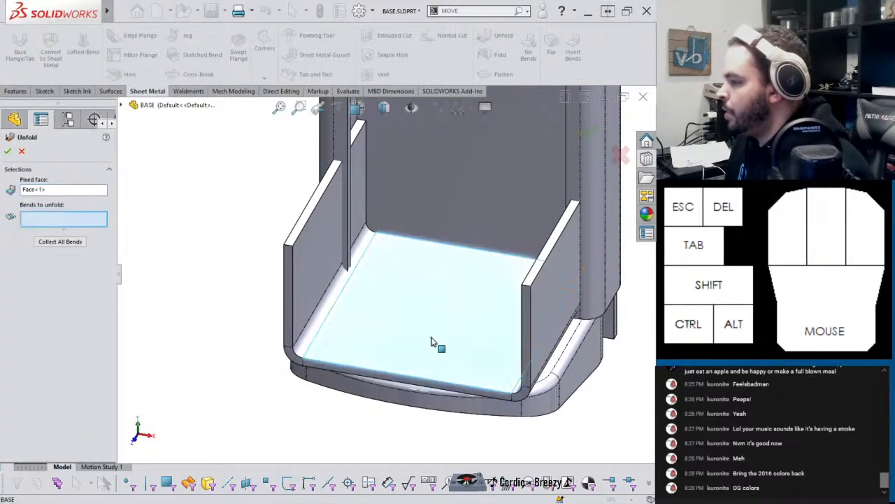
click(59, 241)
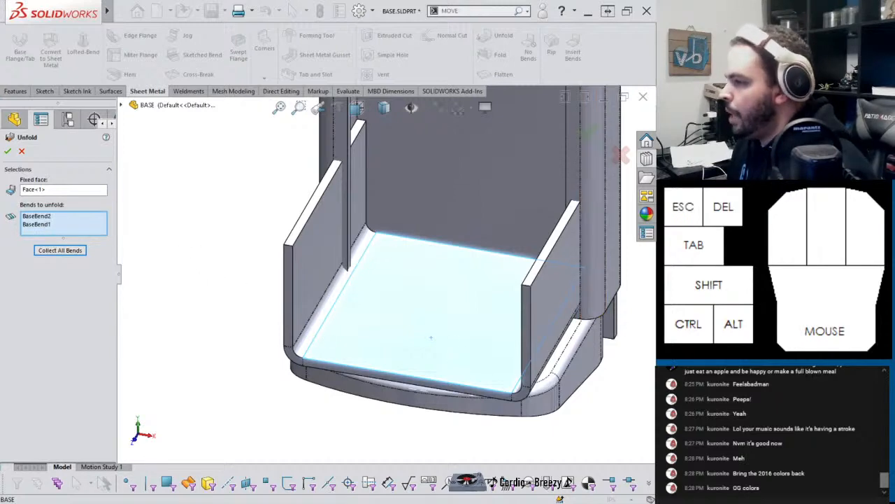
click(8, 152)
scroll(406, 290, up, 2)
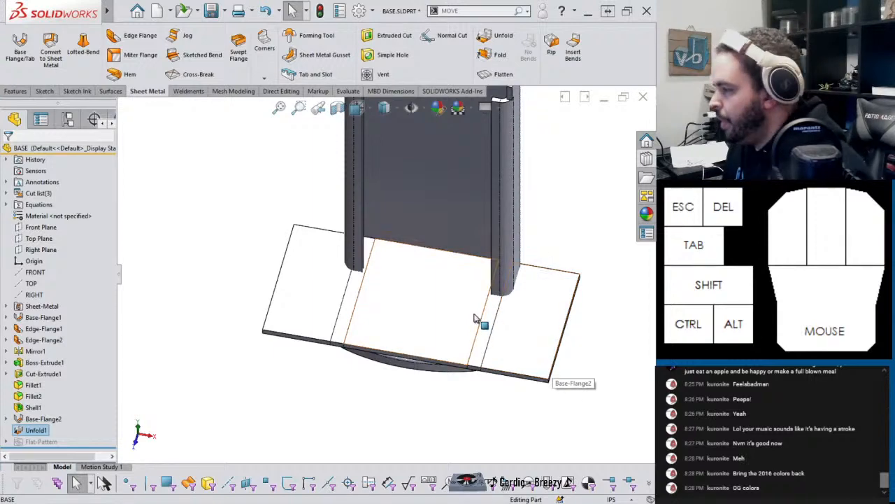
middle_drag(480, 316, 399, 384)
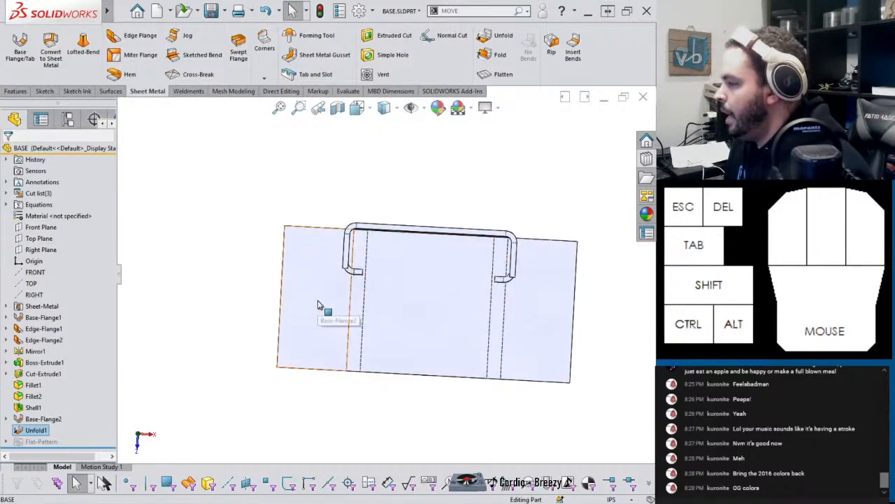
Step: Sketch a narrow corner rectangle on the unfolded flange's floor face, spanning from the left inner bend line to the left outer edge
click(447, 283)
click(474, 266)
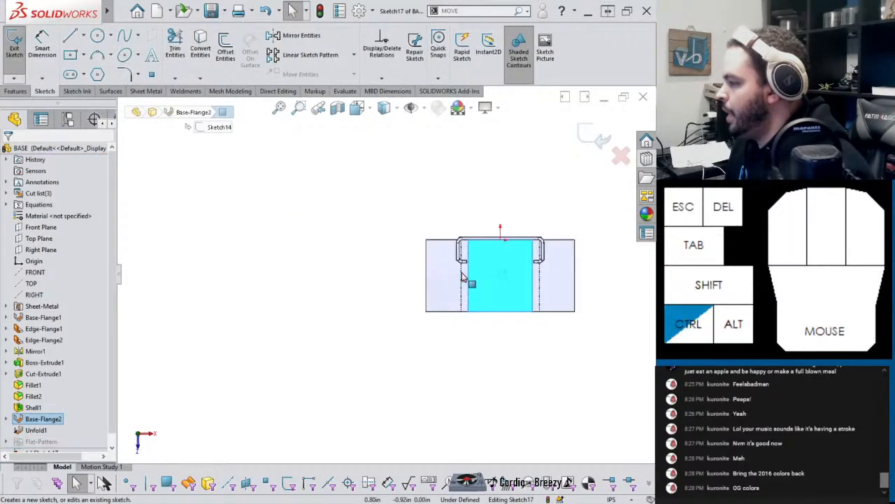
scroll(488, 285, up, 2)
scroll(489, 286, up, 2)
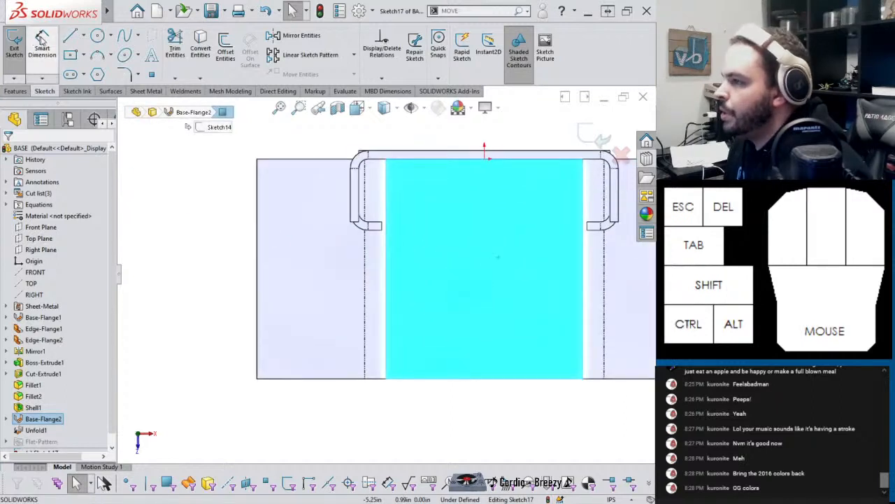
click(73, 57)
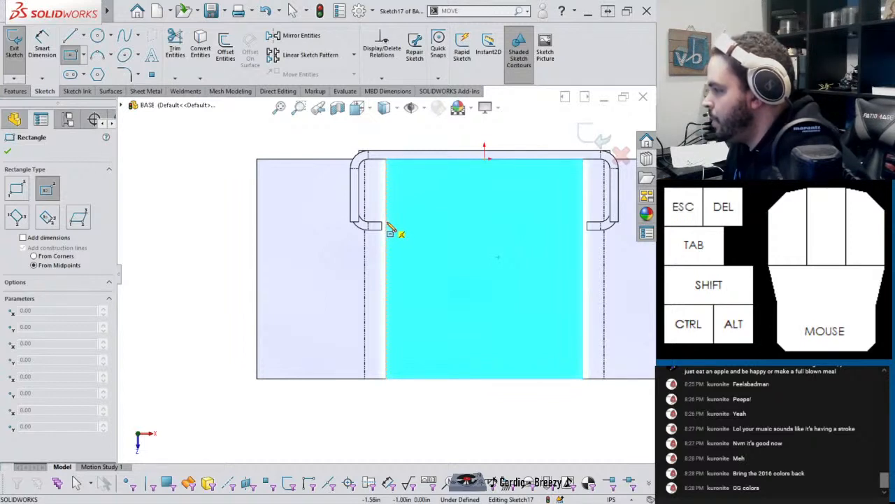
click(16, 189)
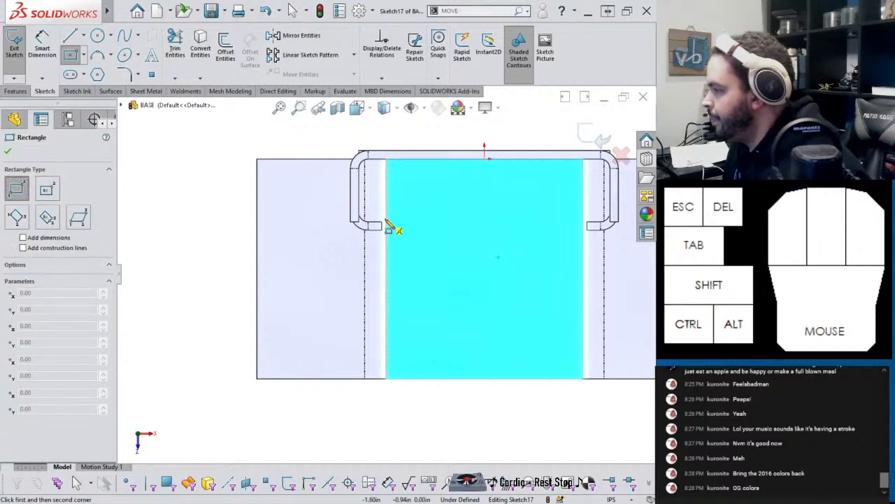
drag(387, 224, 259, 233)
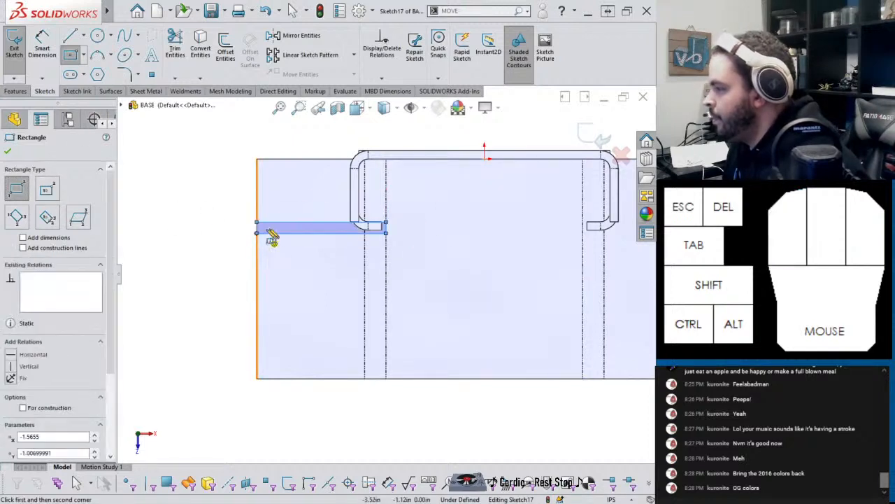
key(Escape)
Step: Make the rectangle's upper corner coincident with the back channel lip's upper edge and its lower line collinear with the lip's lower edge
scroll(356, 235, down, 5)
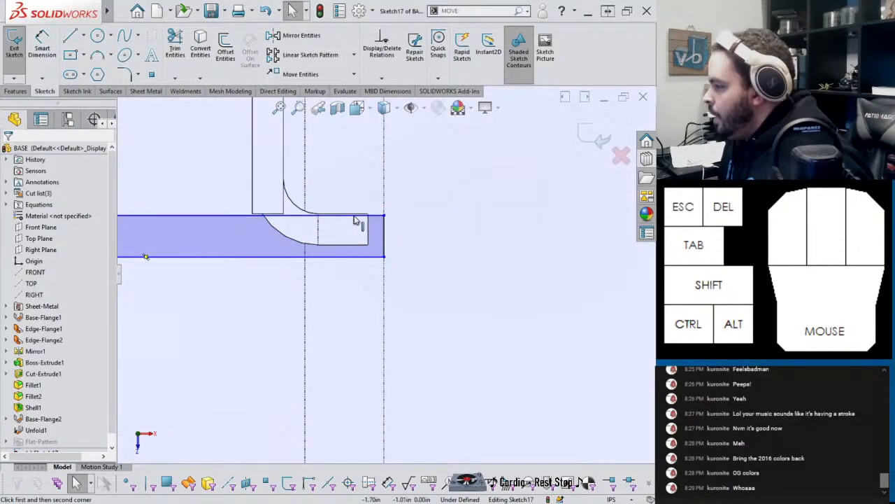
drag(383, 219, 385, 202)
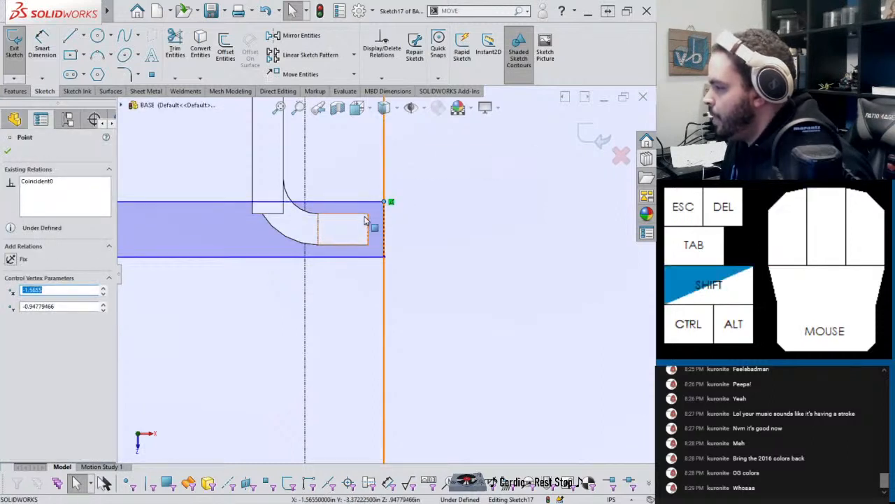
ctrl+click(360, 214)
click(417, 169)
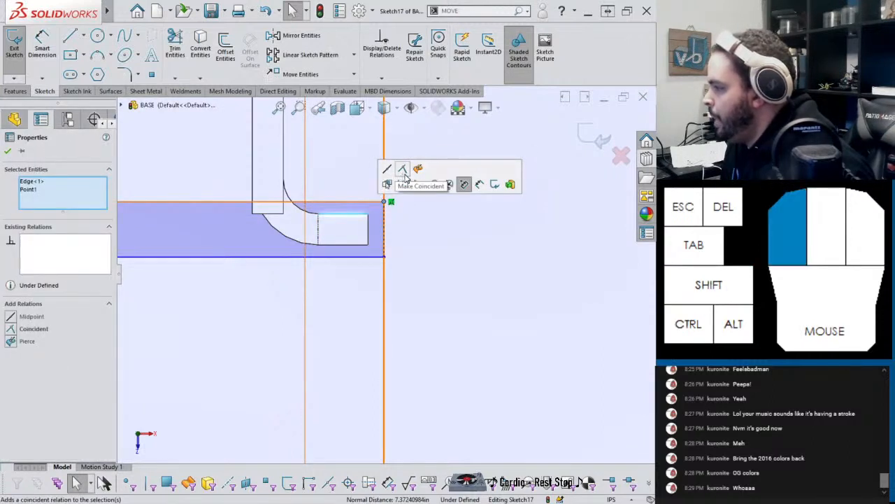
click(360, 249)
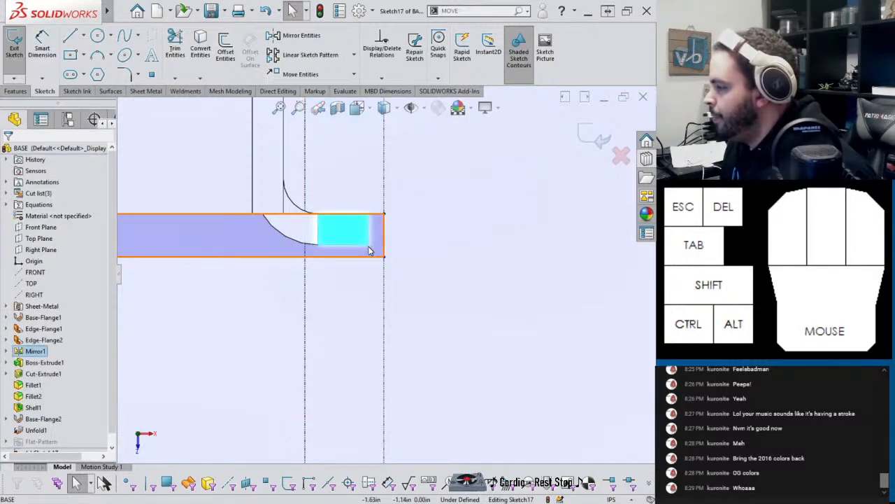
click(363, 242)
ctrl+click(363, 260)
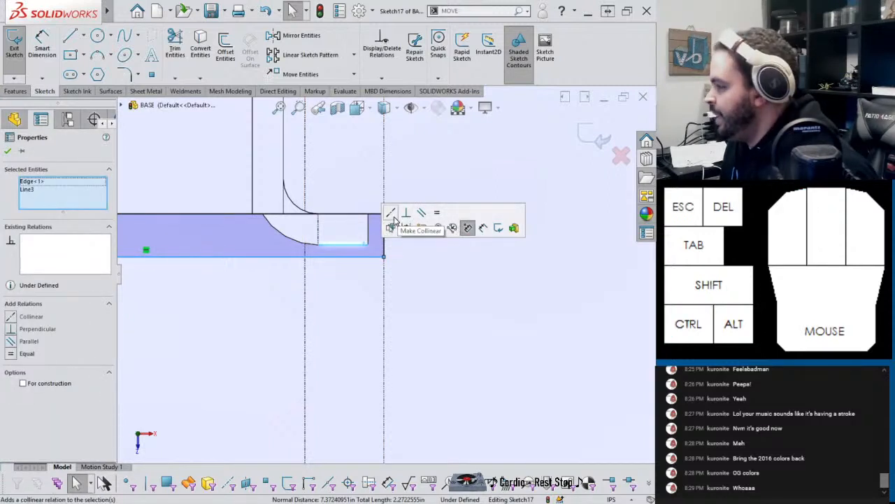
click(391, 212)
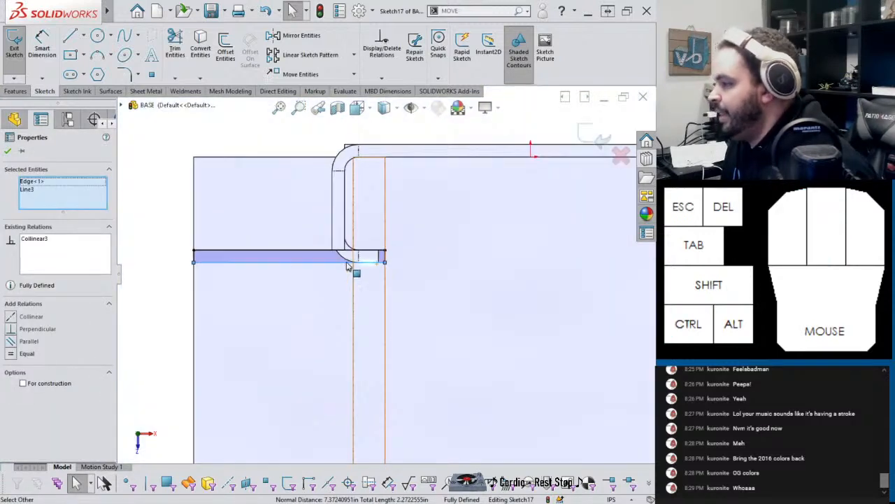
key(Escape)
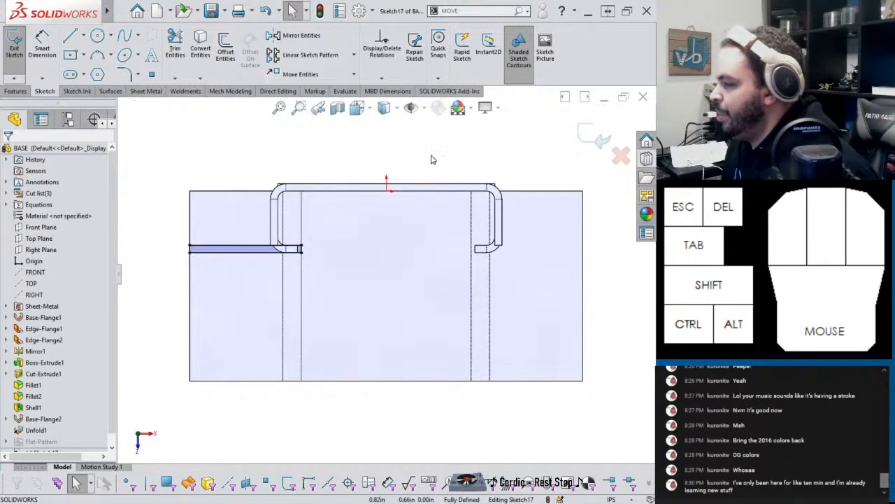
Step: Draw a vertical construction line down from the origin and mirror the rectangle across it
key(l)
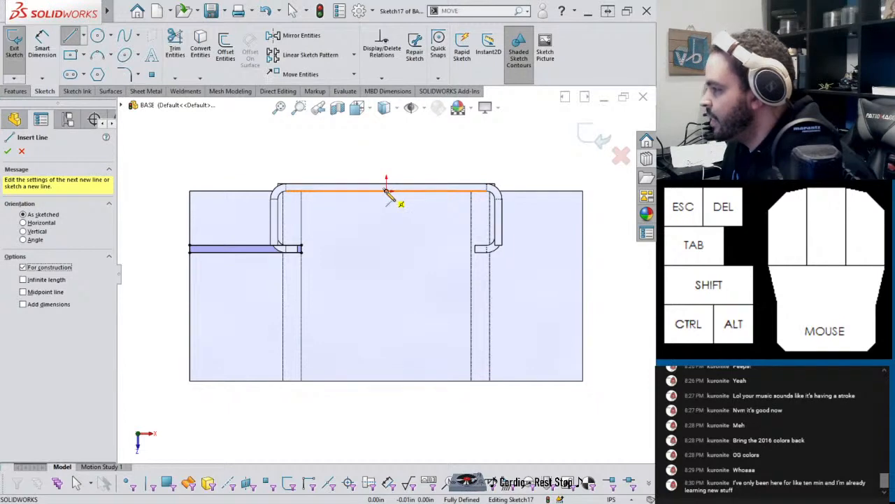
mouse_move(388, 196)
mouse_down()
mouse_move(376, 410)
mouse_move(392, 413)
mouse_move(257, 175)
mouse_move(237, 168)
mouse_up()
key(Escape)
key(z)
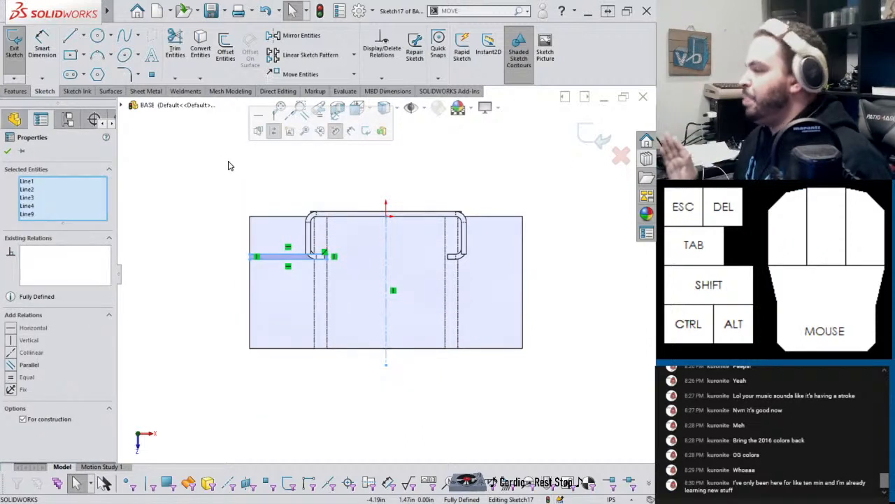
click(288, 36)
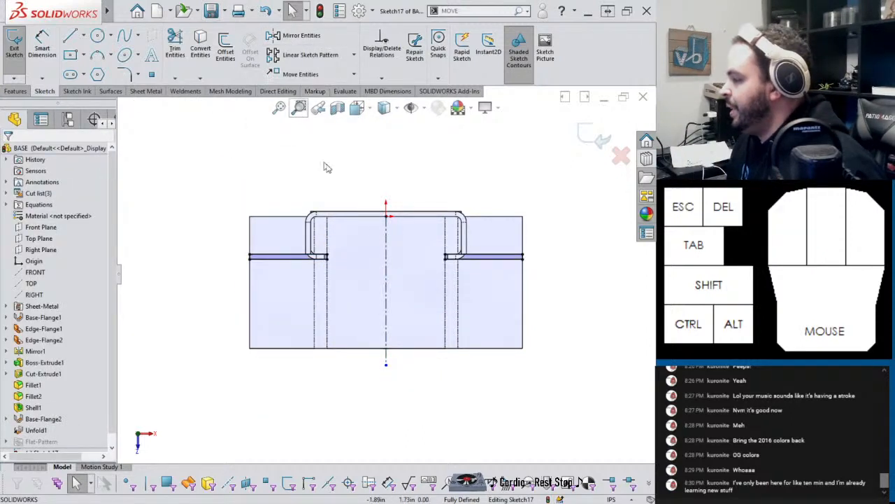
Step: Extrude-cut both narrow rectangles through the unfolded flange body only, with the depth linked to the sheet thickness
scroll(366, 245, up, 2)
scroll(361, 259, down, 4)
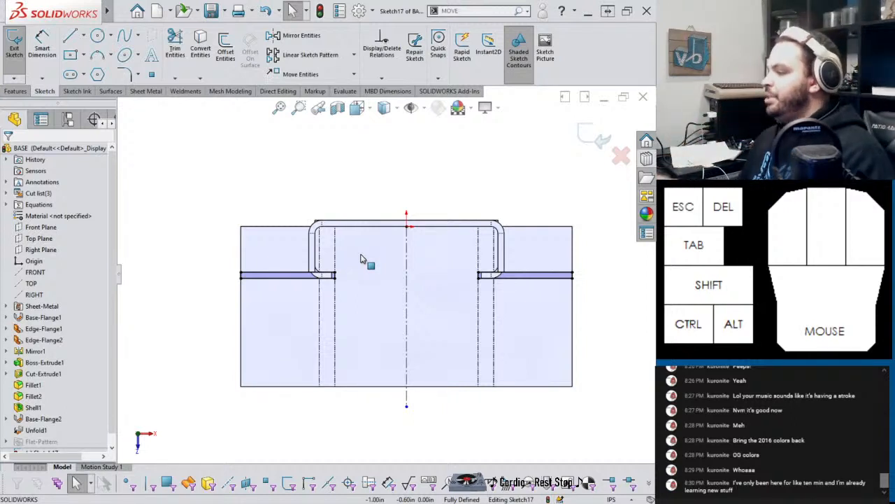
middle_drag(406, 304, 409, 217)
scroll(411, 412, down, 2)
scroll(376, 326, up, 2)
middle_drag(375, 325, 343, 315)
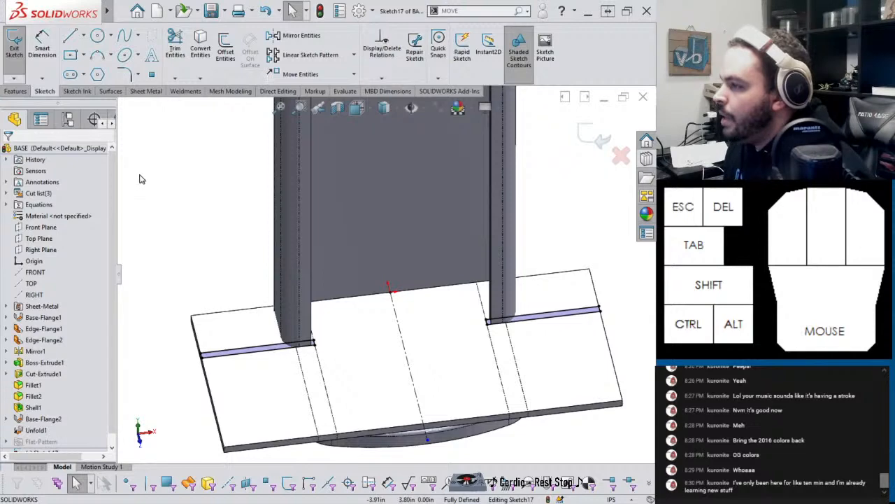
click(15, 91)
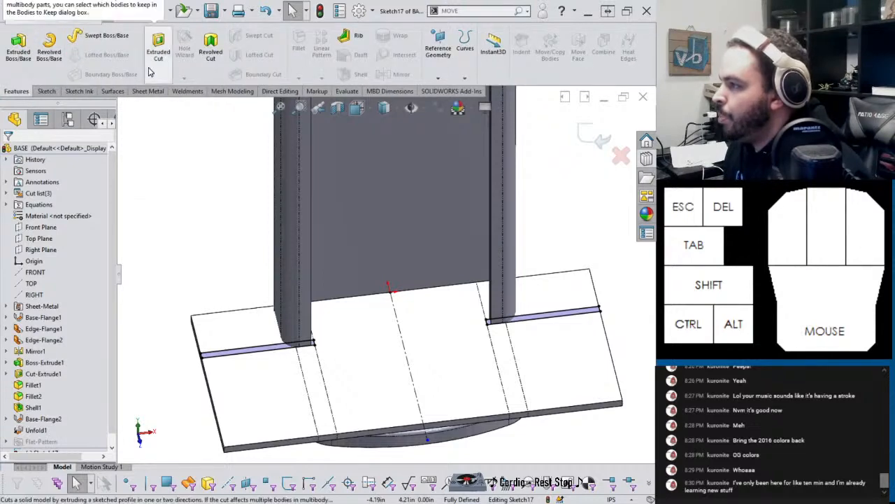
click(158, 47)
click(46, 263)
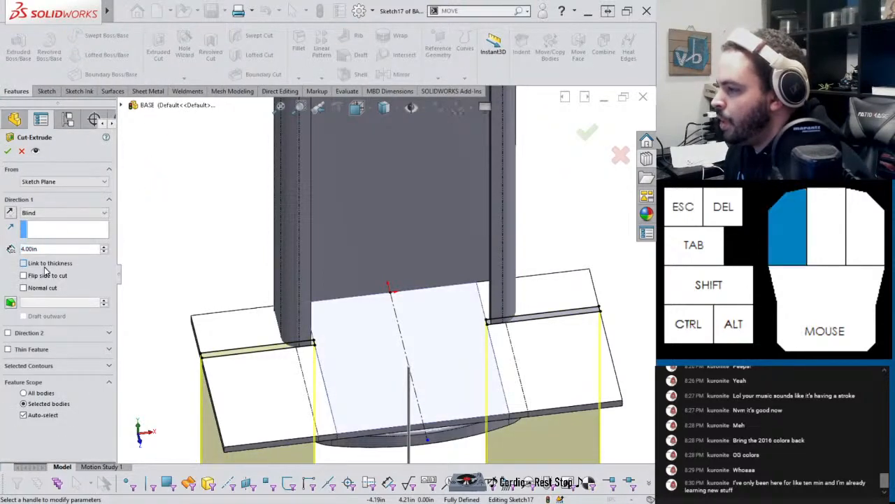
click(43, 399)
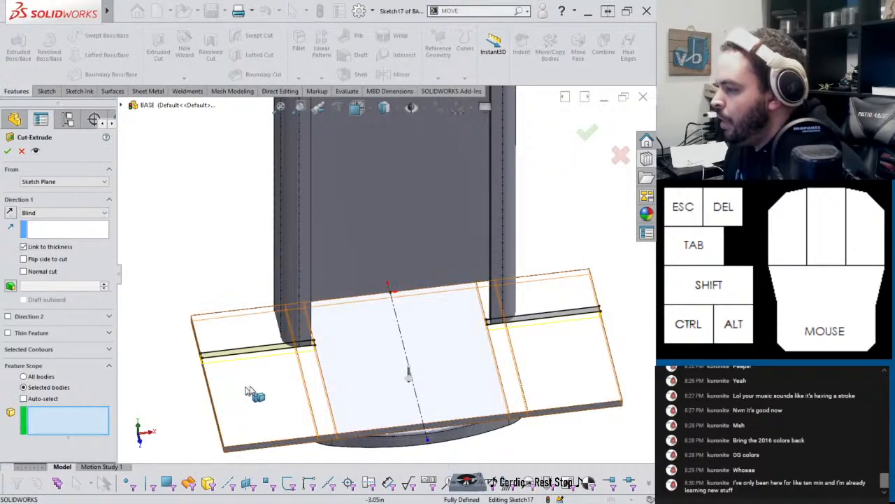
click(256, 393)
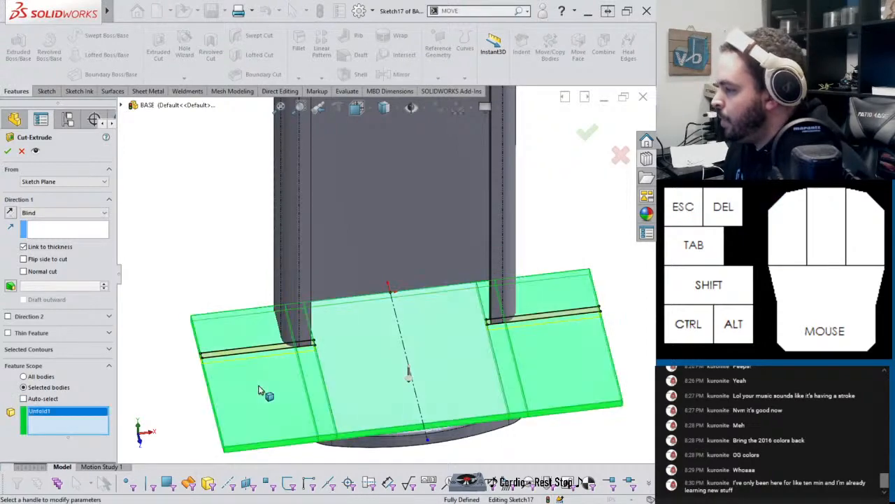
click(8, 152)
Step: Start a sketch on the left side panel and draw a slanted line from the slot's lower edge to the panel's front edge
scroll(286, 366, down, 5)
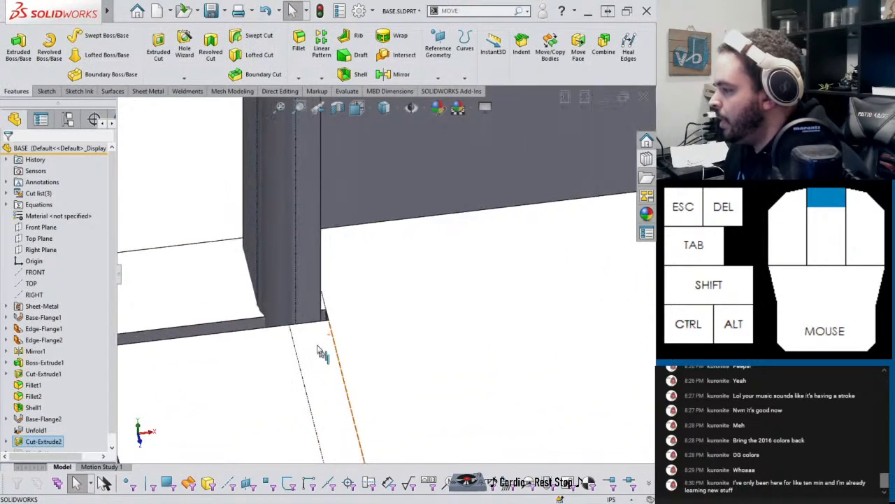
middle_drag(321, 353, 384, 247)
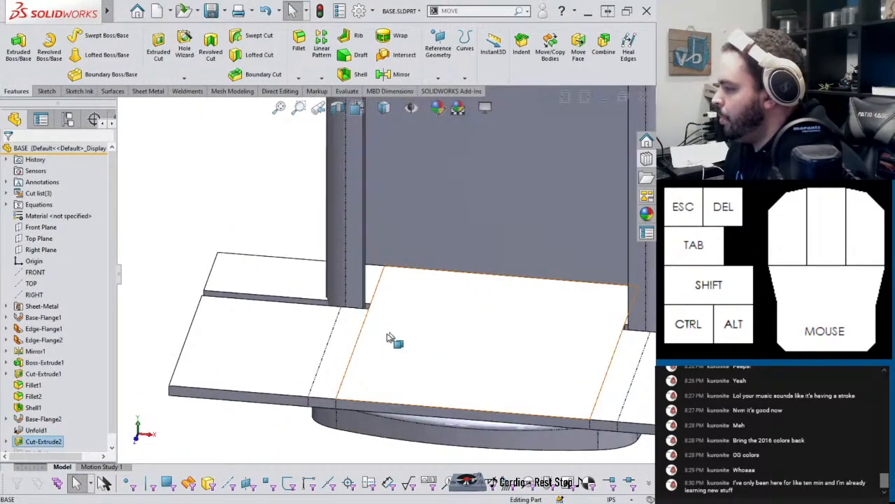
middle_drag(390, 338, 380, 374)
scroll(320, 343, up, 2)
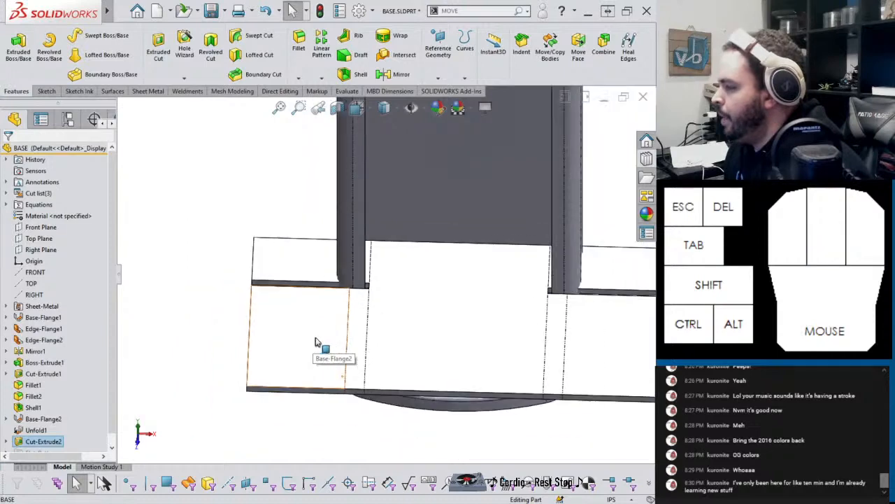
click(332, 341)
click(378, 294)
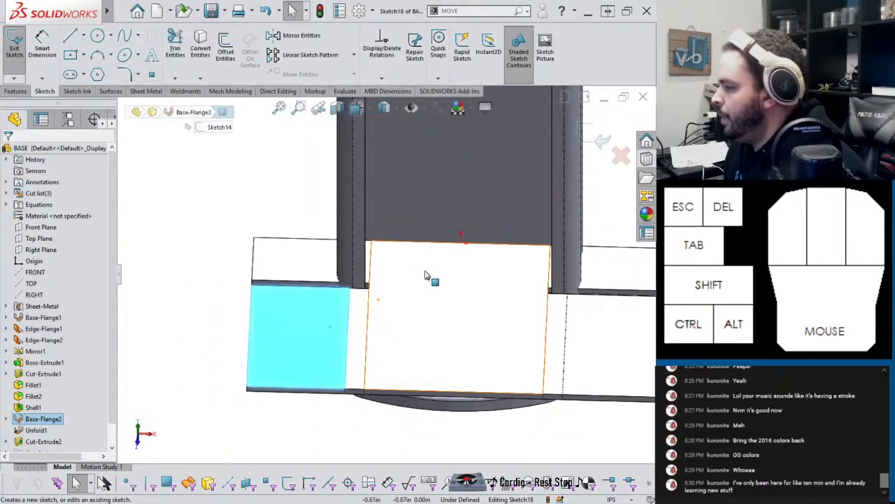
scroll(448, 282, down, 3)
click(69, 37)
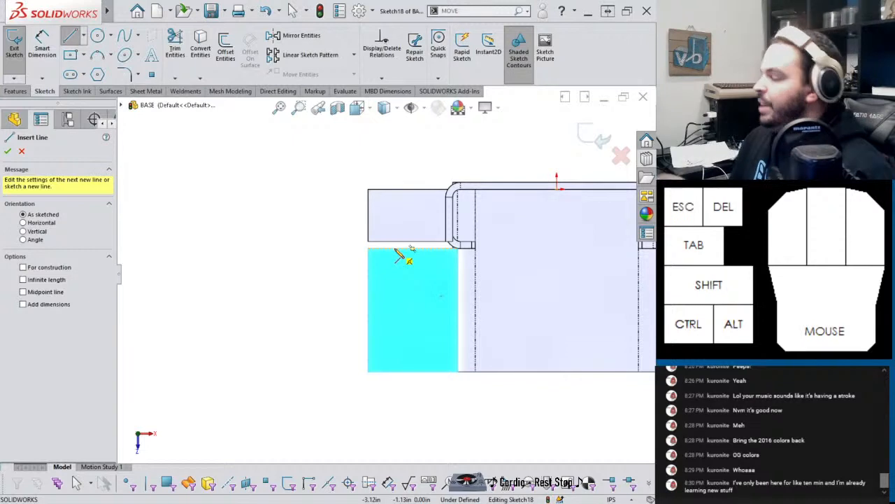
drag(398, 249, 412, 370)
key(Escape)
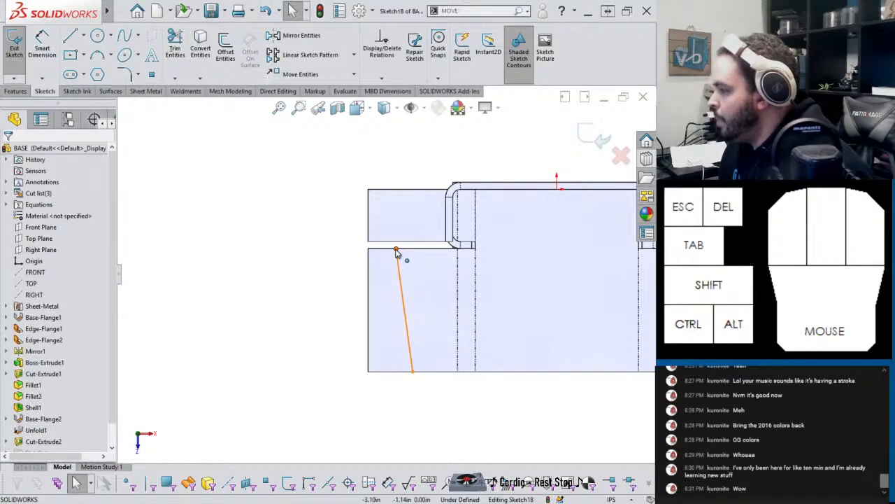
drag(397, 251, 394, 257)
click(345, 284)
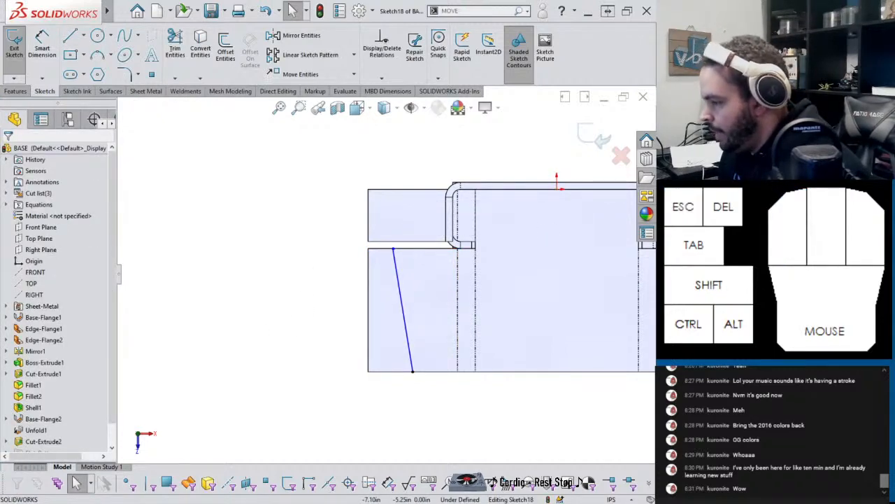
Step: Switch to the browser to examine the side flange shape in the can crusher reference photo, and return to SOLIDWORKS
mouse_move(238, 498)
click(175, 462)
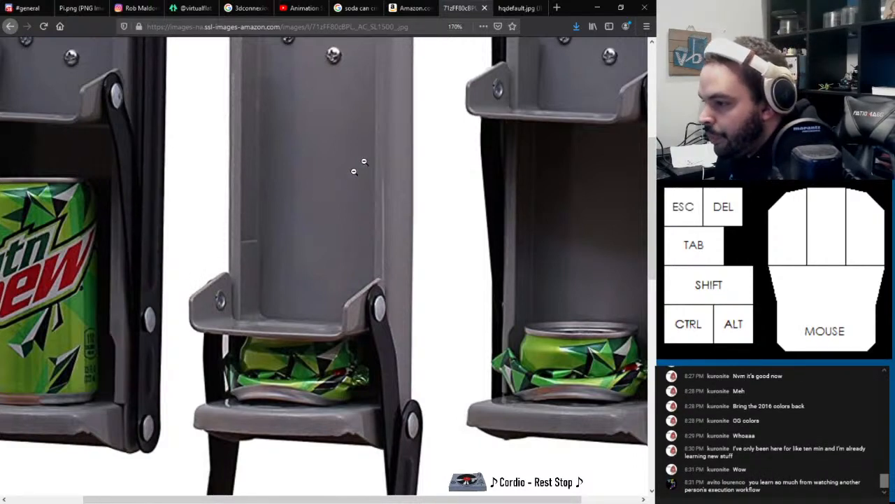
click(596, 8)
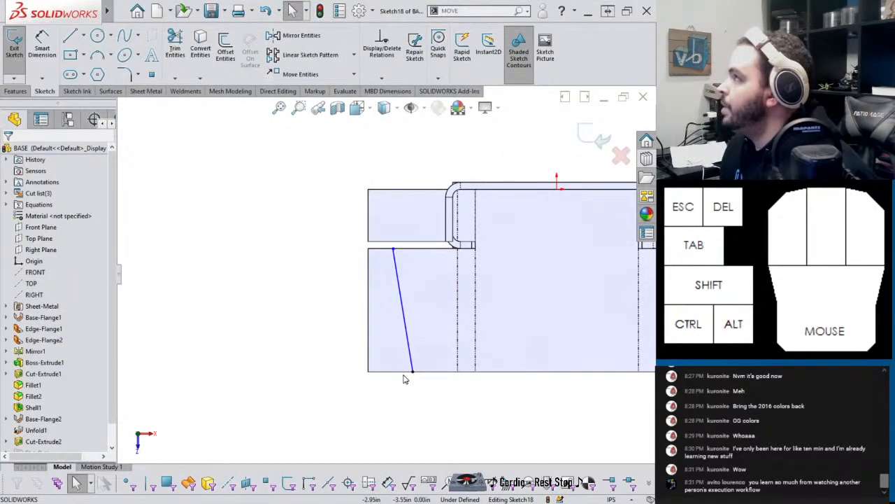
Step: Dimension the slanted line's upper endpoint 1.25 in from the nearby bend line and move the dimension clear of the slot
scroll(435, 389, up, 3)
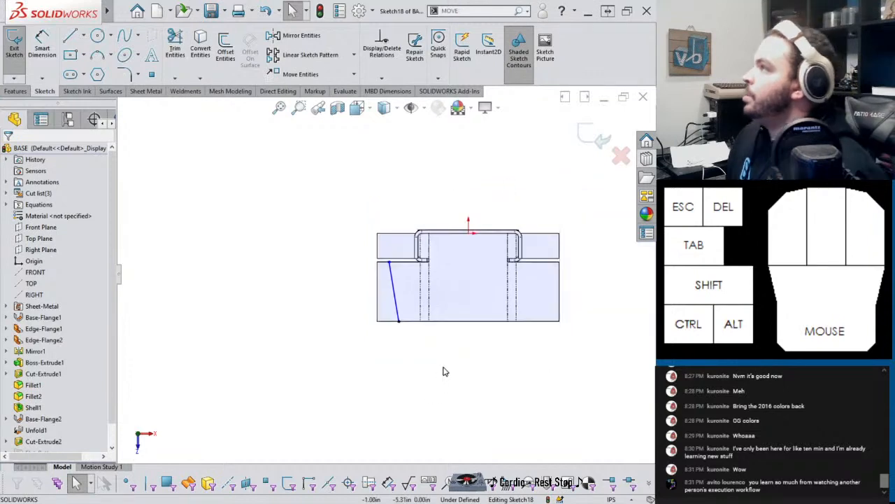
scroll(404, 310, down, 3)
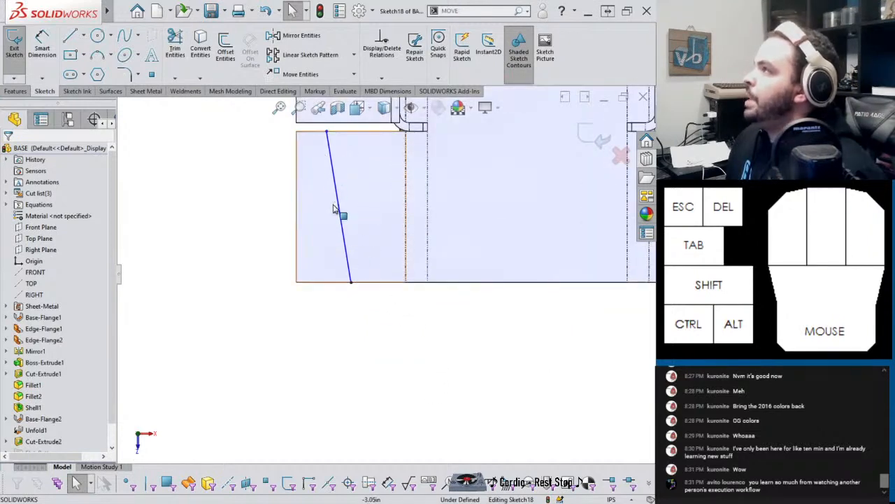
scroll(335, 175, up, 1)
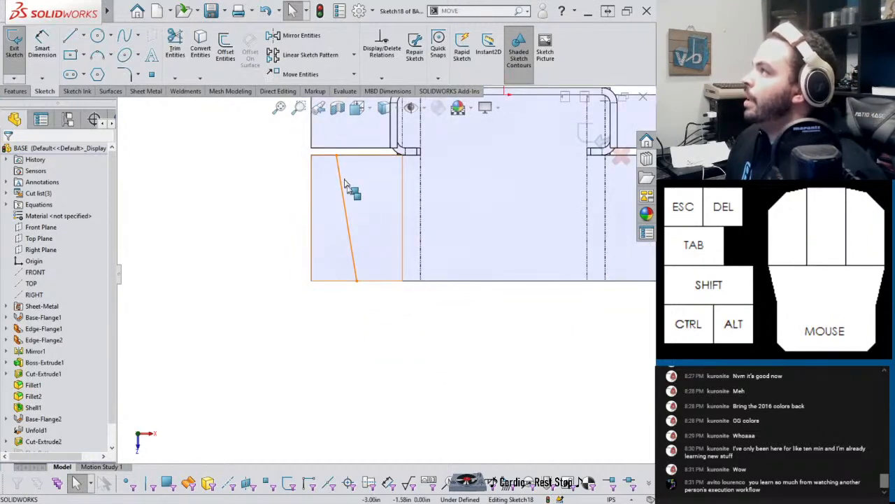
right_drag(366, 297, 366, 263)
key(Escape)
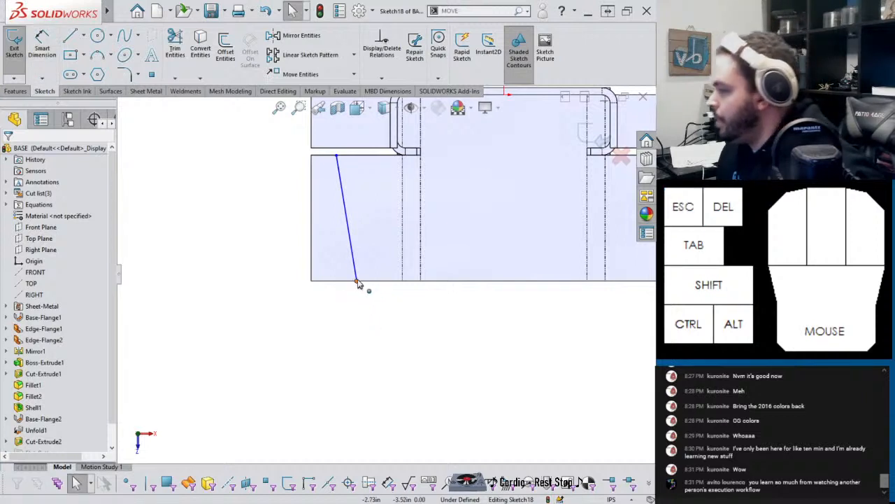
right_drag(366, 418, 392, 160)
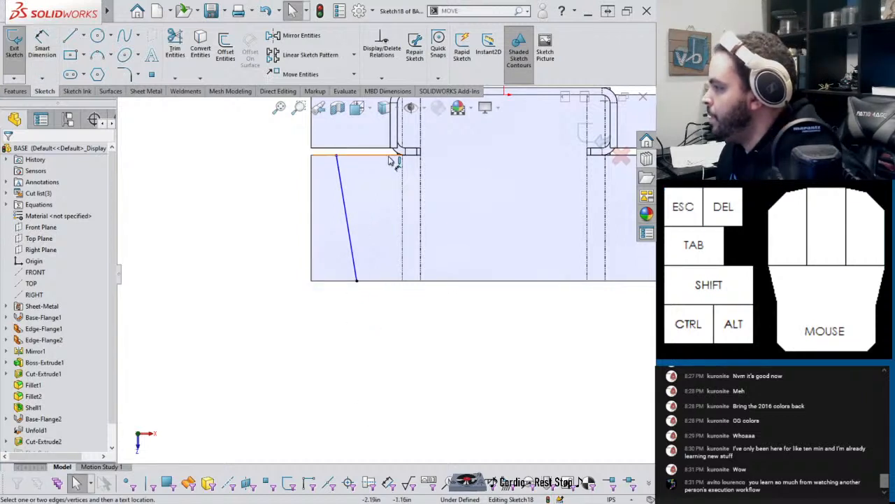
click(340, 155)
click(262, 149)
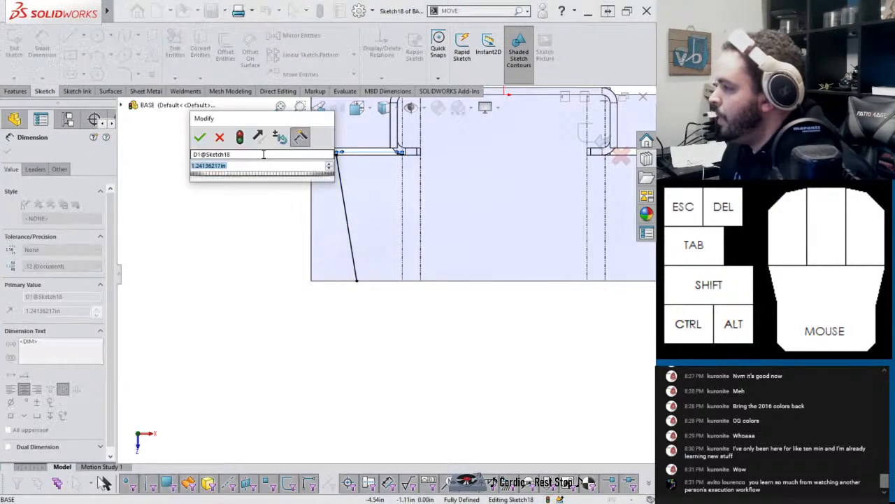
text(1.24)
key(Return)
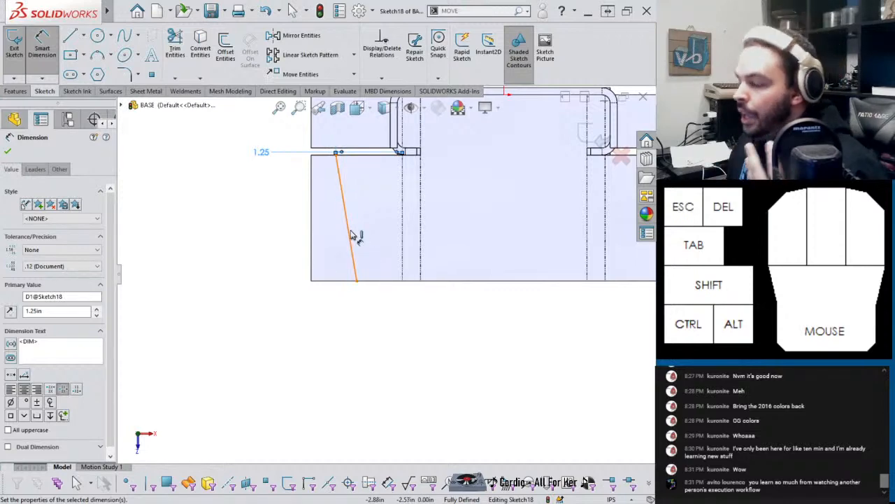
click(231, 244)
key(Escape)
drag(277, 151, 270, 120)
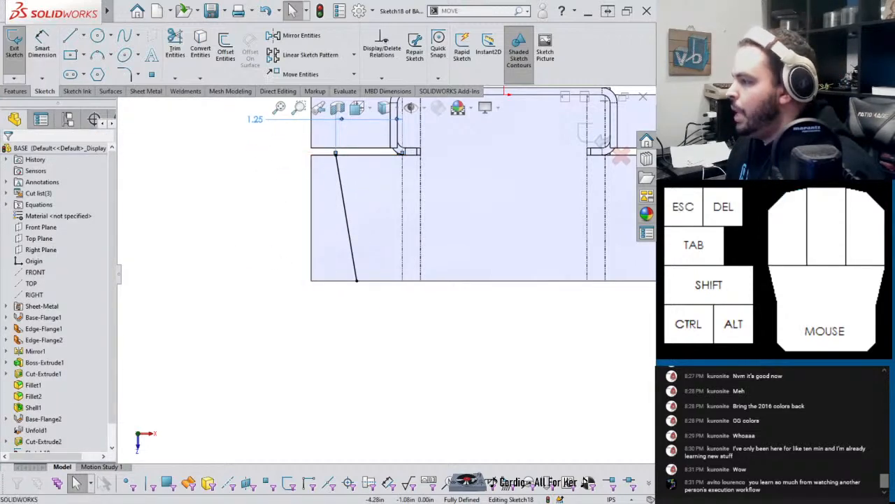
Step: Close the slanted-line sketch to the model edges on the panel's outer side using Close Sketch to Model
click(70, 36)
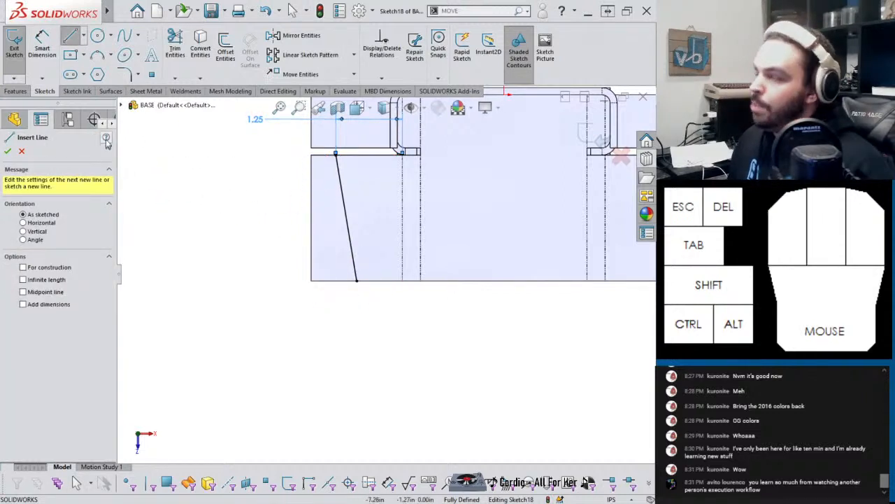
click(70, 42)
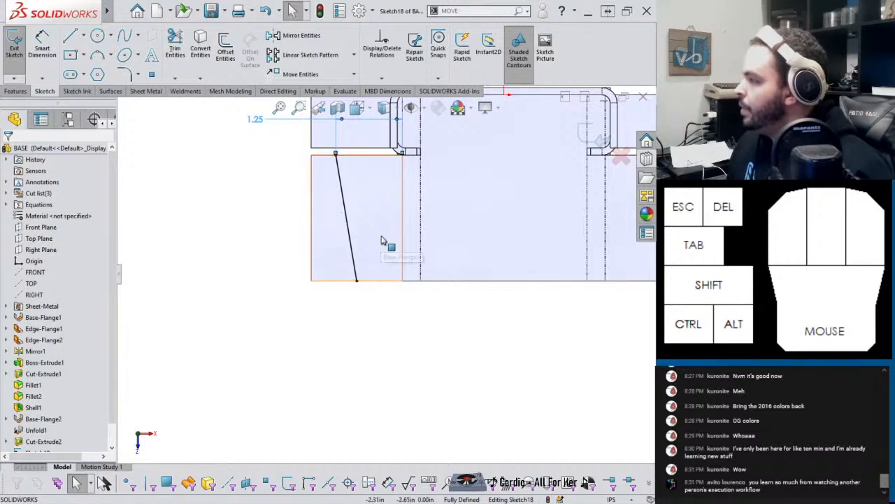
click(482, 10)
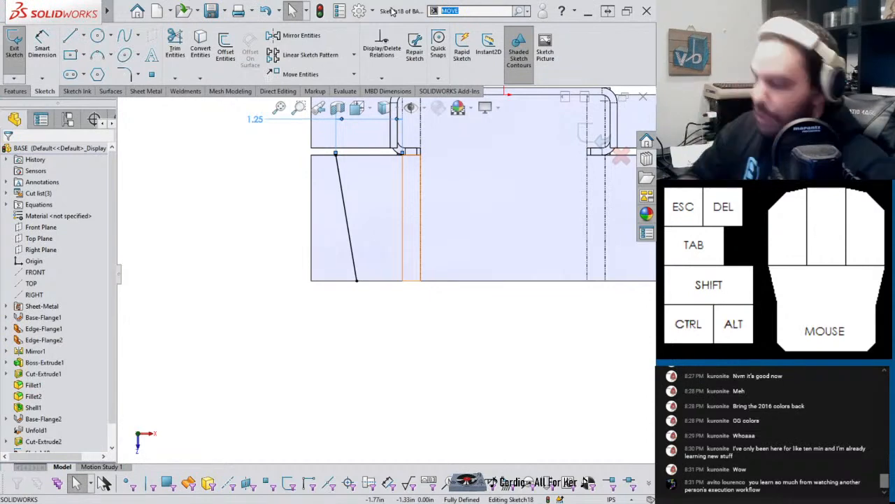
text(CLOS)
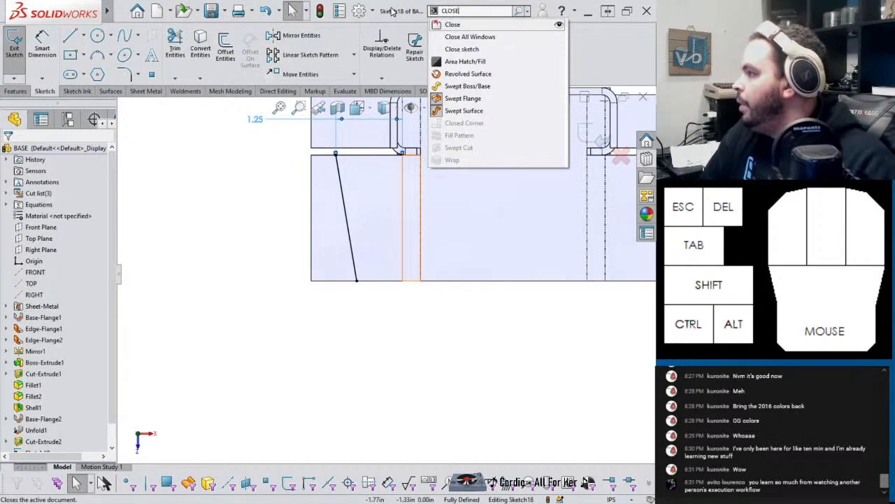
click(557, 27)
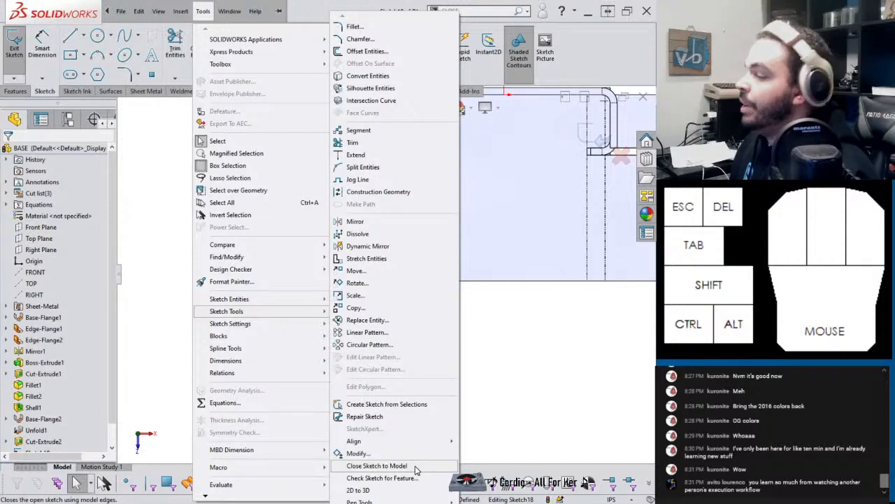
click(377, 465)
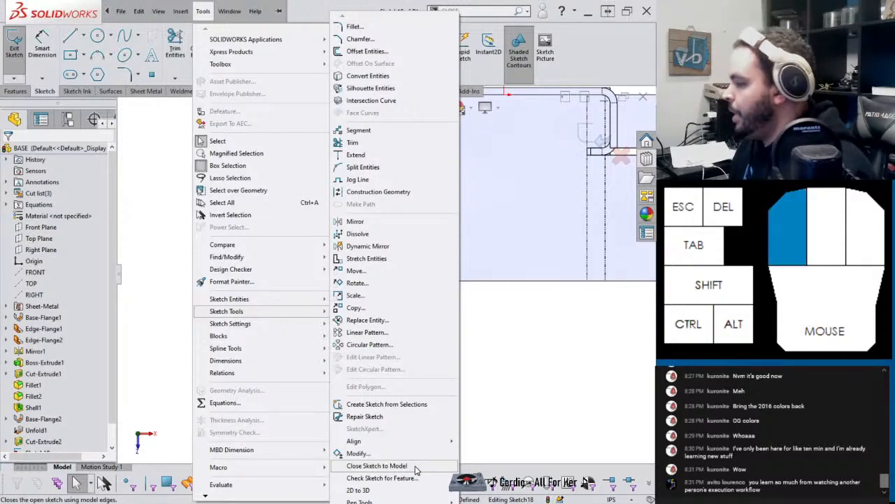
mouse_move(319, 258)
mouse_down()
mouse_move(328, 245)
mouse_move(444, 185)
mouse_move(462, 190)
mouse_move(471, 228)
mouse_up()
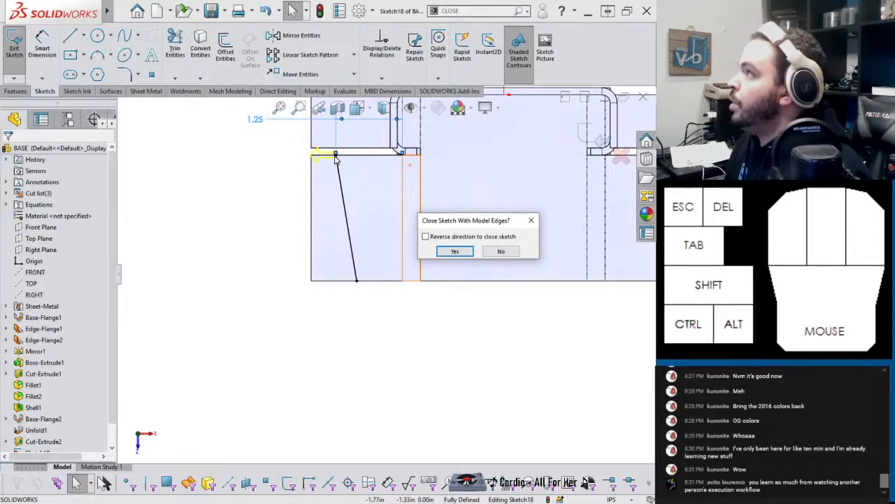
click(454, 253)
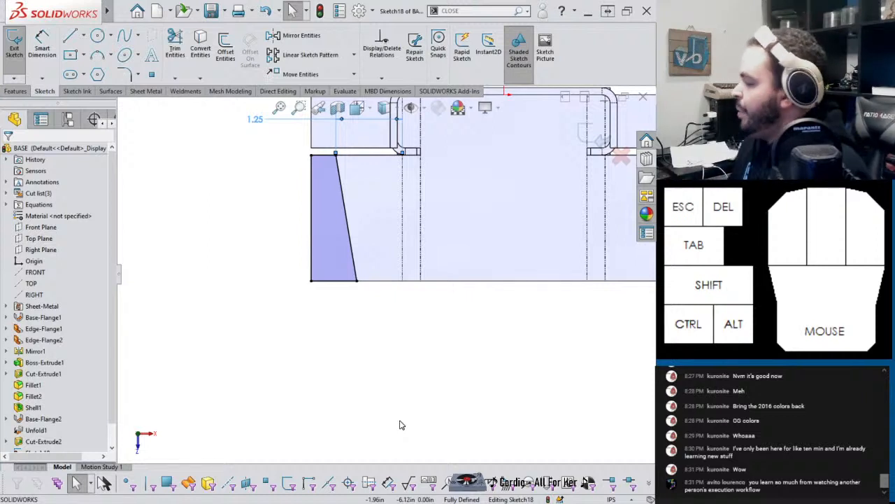
Step: Draw a vertical construction line through the origin and mirror the closed tapered profile across it
scroll(354, 307, up, 3)
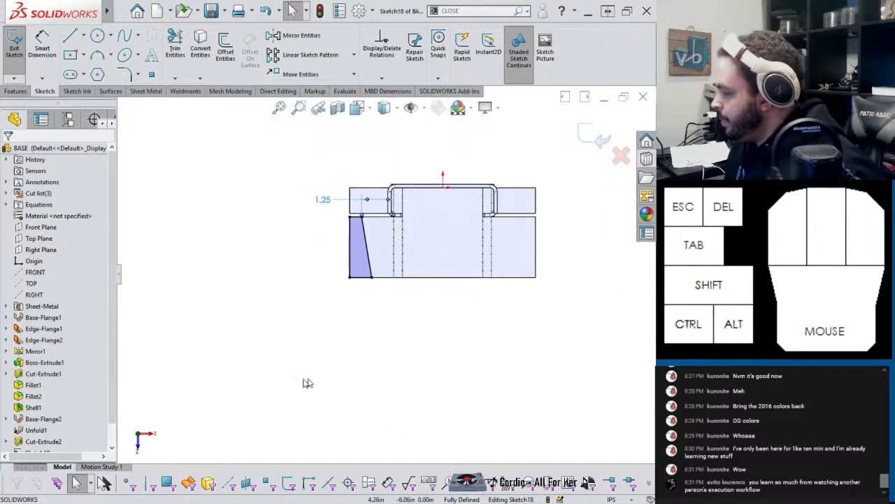
right_drag(459, 355, 319, 375)
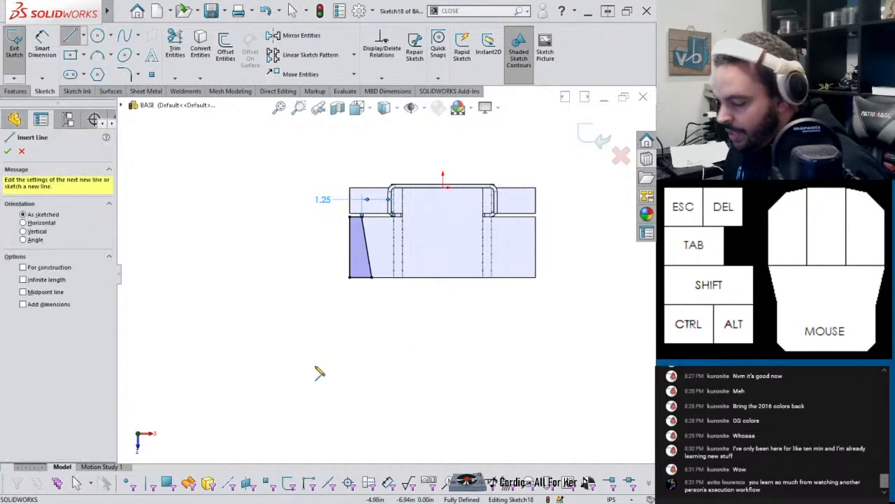
mouse_move(443, 364)
mouse_down()
mouse_move(466, 320)
mouse_move(457, 156)
mouse_move(443, 152)
mouse_up()
key(Escape)
mouse_move(483, 357)
mouse_down()
mouse_move(310, 190)
mouse_move(297, 158)
mouse_up()
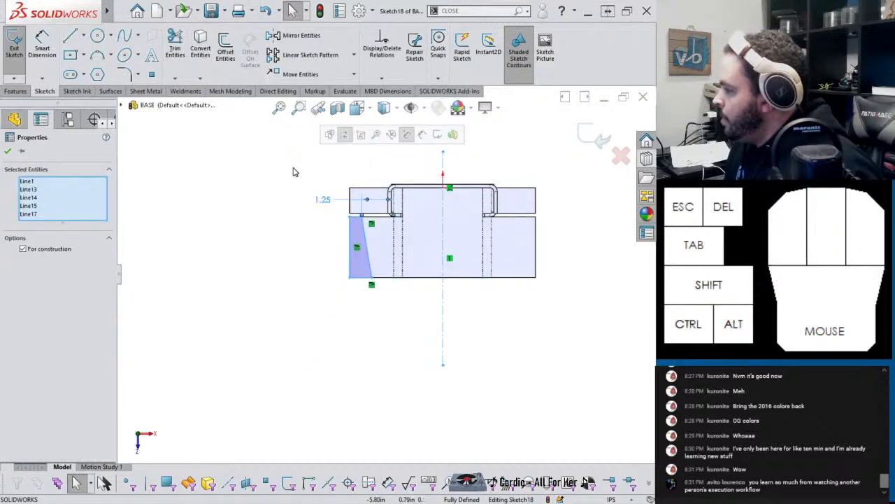
click(301, 35)
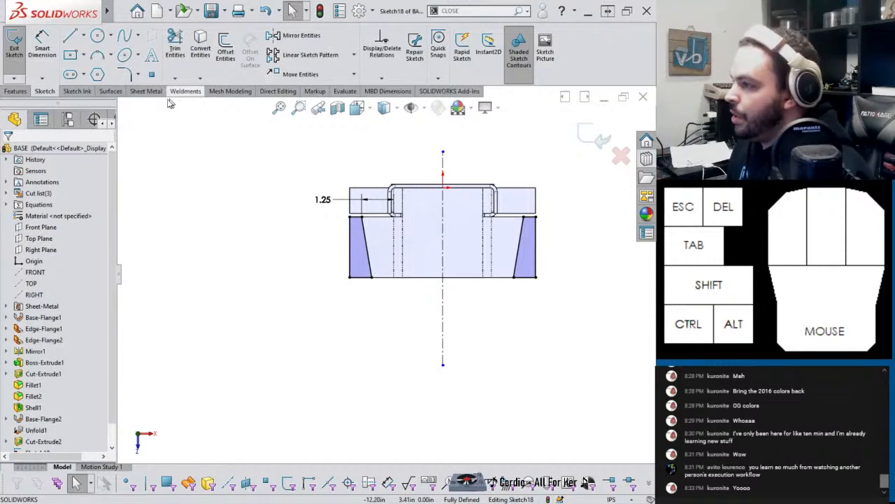
Step: Extrude-cut both tapered profiles through the unfolded flange body only, with the depth linked to the sheet thickness
click(25, 94)
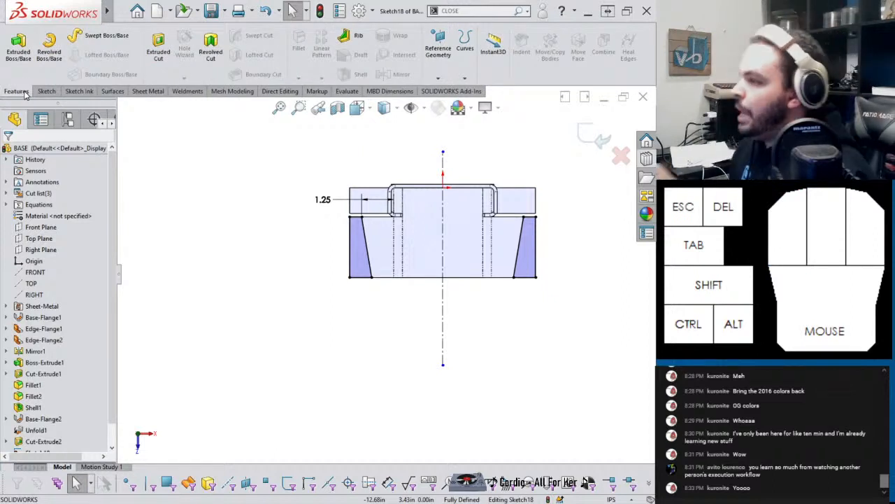
click(158, 48)
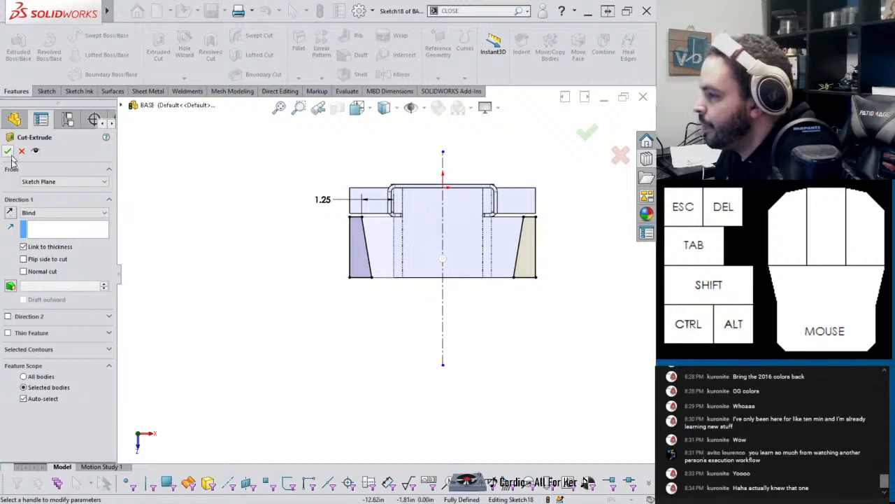
click(44, 398)
click(392, 263)
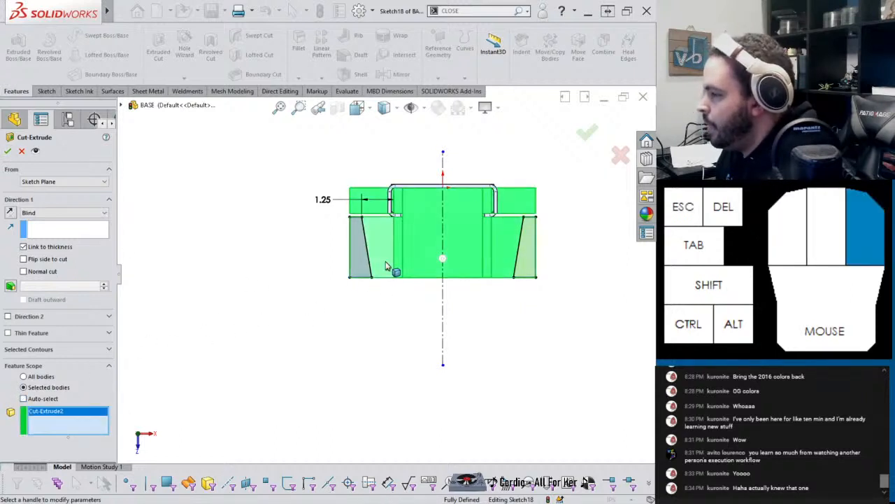
click(8, 150)
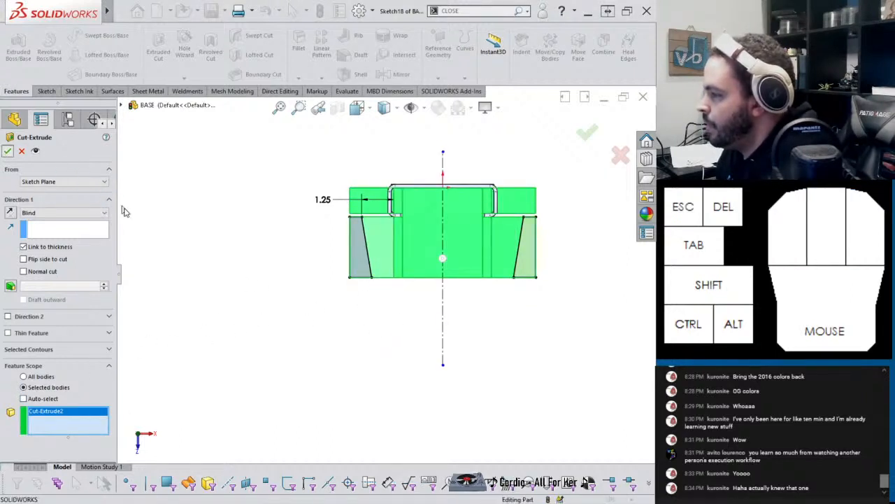
Step: Fold all bends of the unfolded flange, keeping its central face fixed
middle_drag(430, 292, 431, 298)
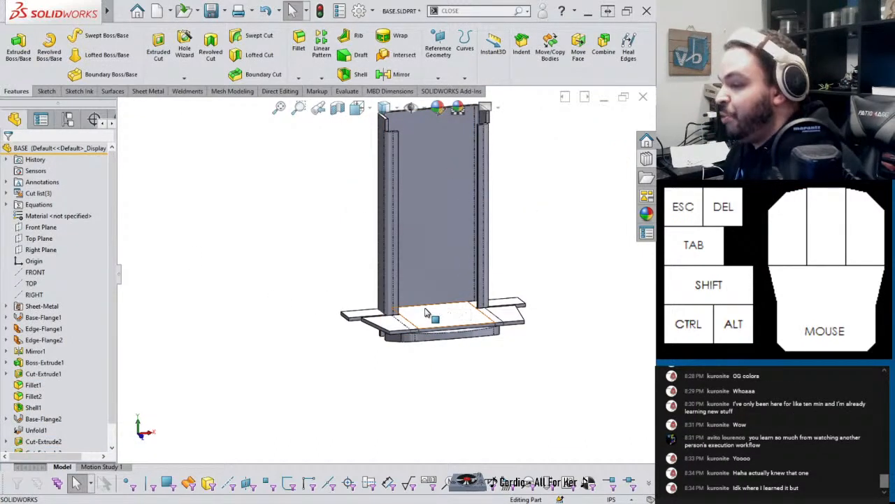
scroll(423, 313, up, 3)
middle_drag(426, 329, 448, 254)
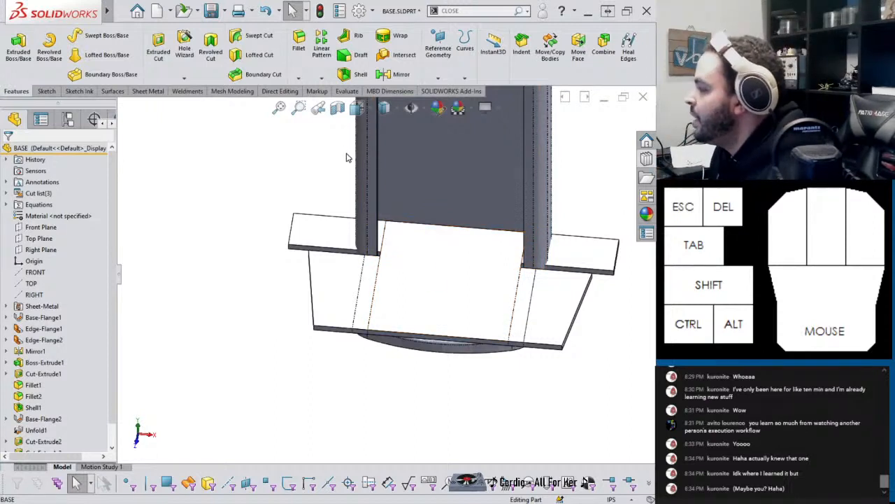
key(f)
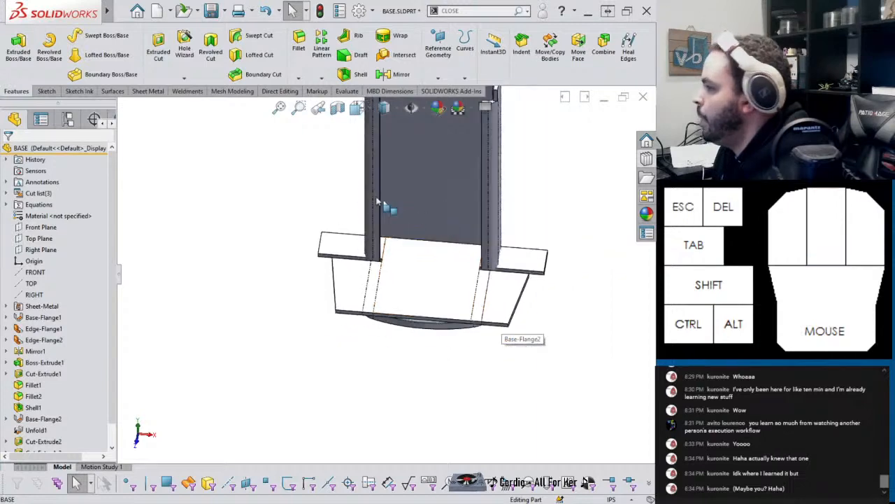
click(155, 92)
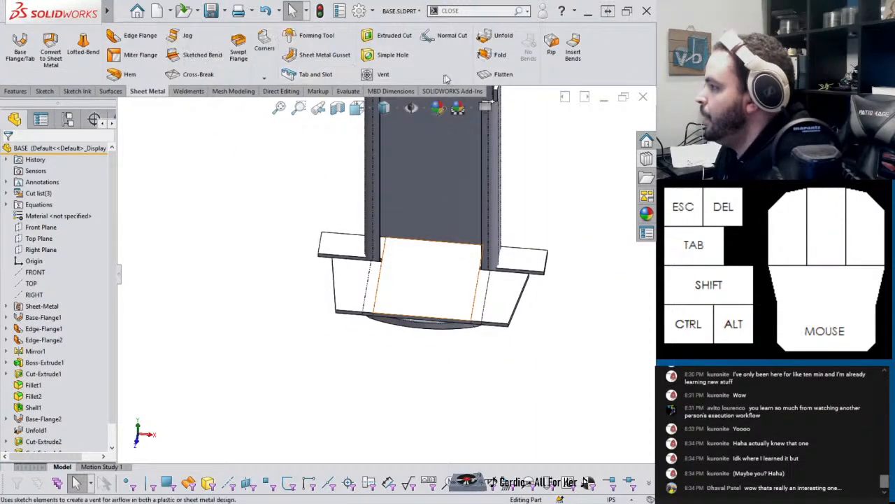
click(500, 55)
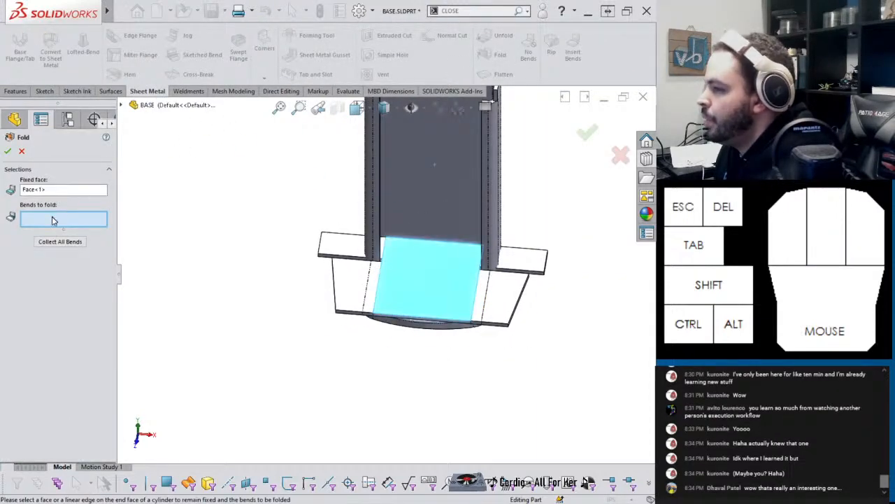
click(60, 241)
click(7, 151)
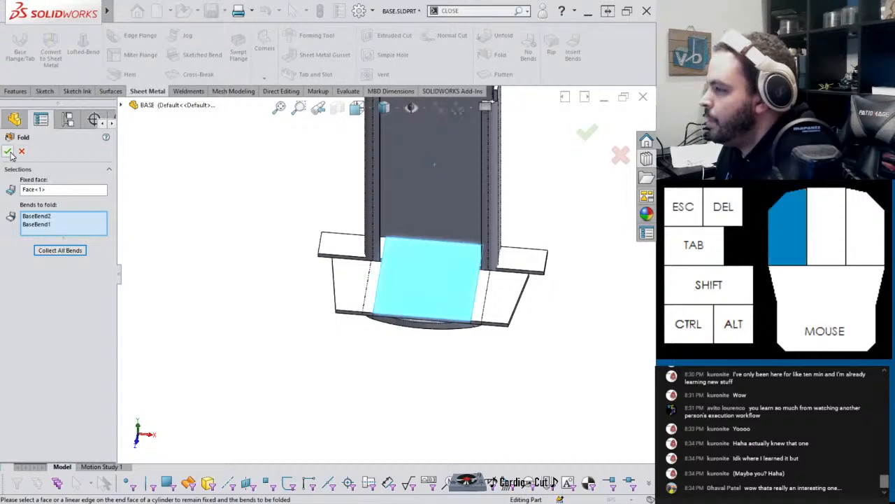
Step: Examine the folded flange's tapered sides, notches and bends from several angles
middle_drag(334, 233, 574, 128)
scroll(548, 240, up, 3)
scroll(436, 236, up, 3)
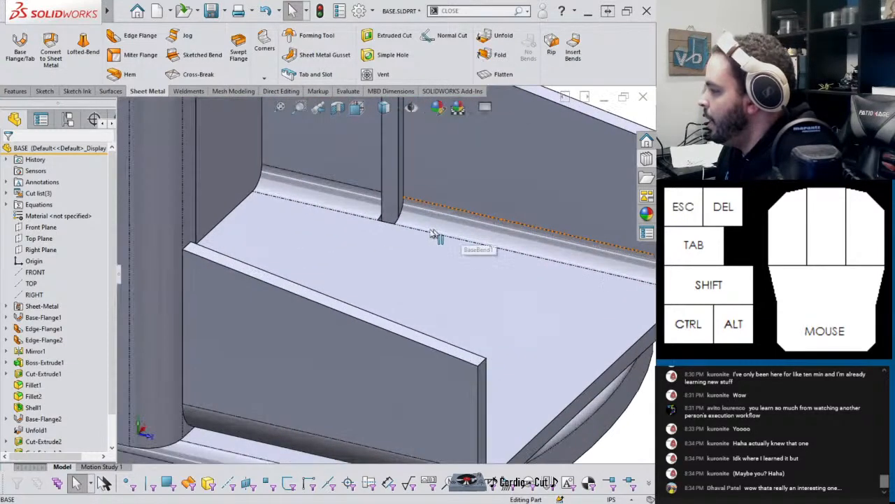
scroll(406, 241, down, 4)
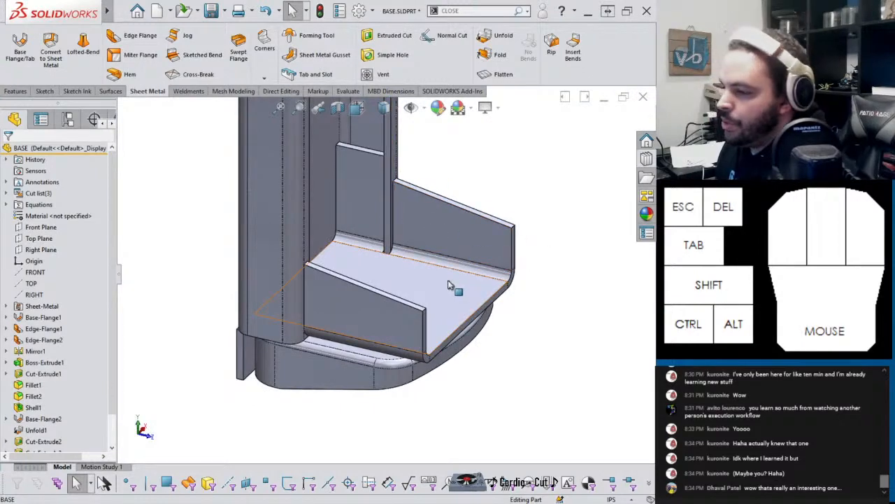
middle_drag(386, 242, 318, 231)
scroll(306, 242, up, 2)
scroll(306, 242, down, 3)
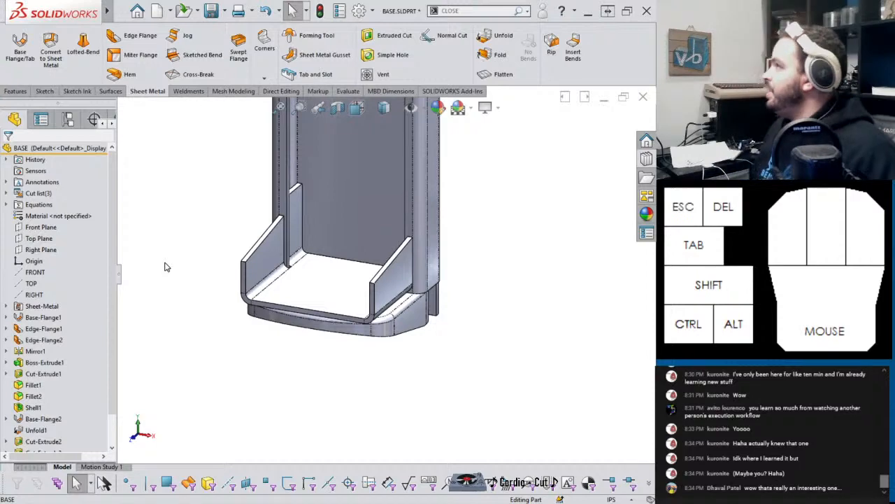
scroll(365, 234, down, 3)
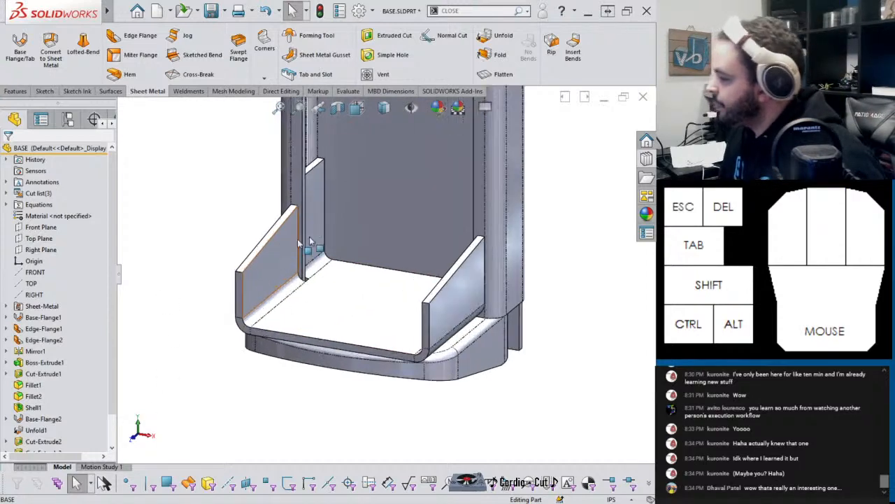
middle_drag(366, 248, 308, 220)
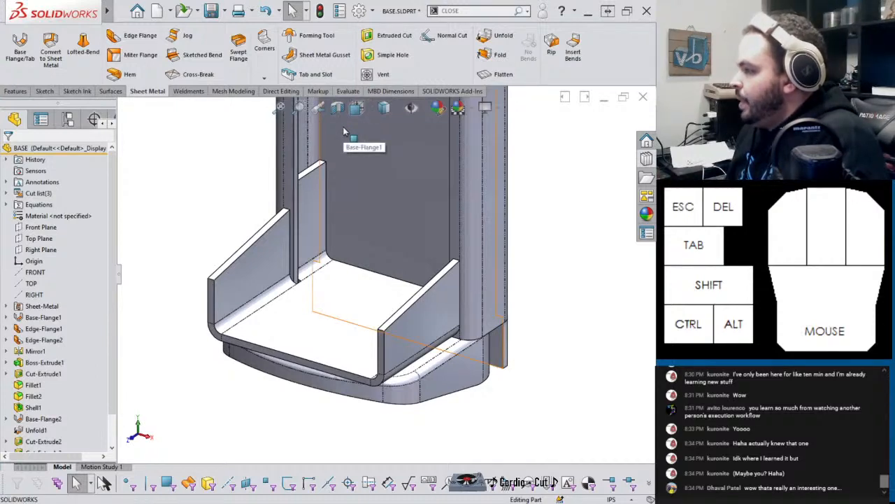
middle_drag(336, 155, 307, 157)
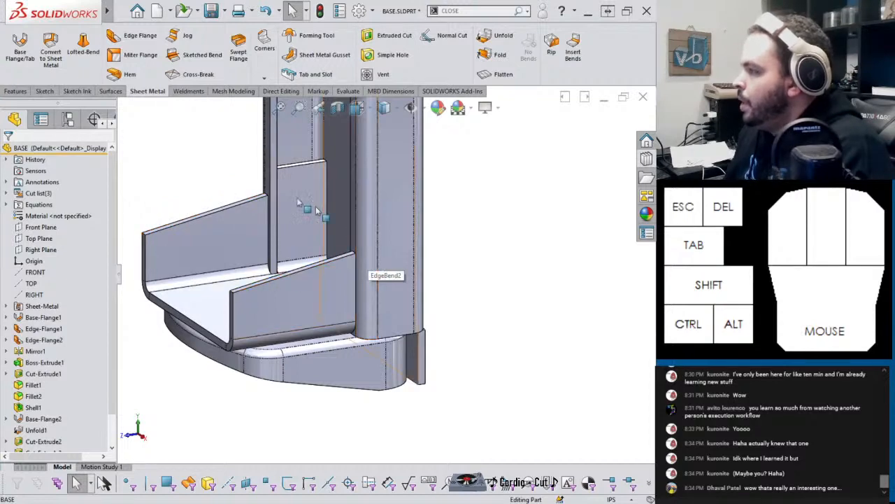
click(19, 92)
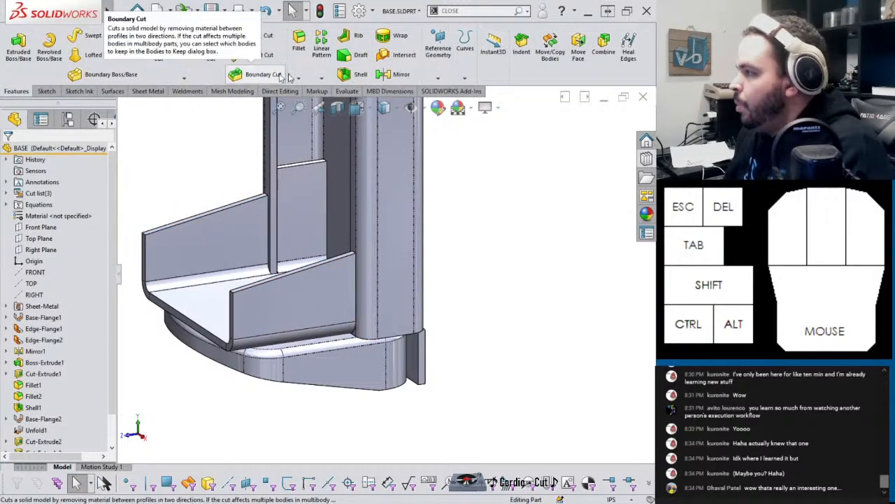
click(299, 42)
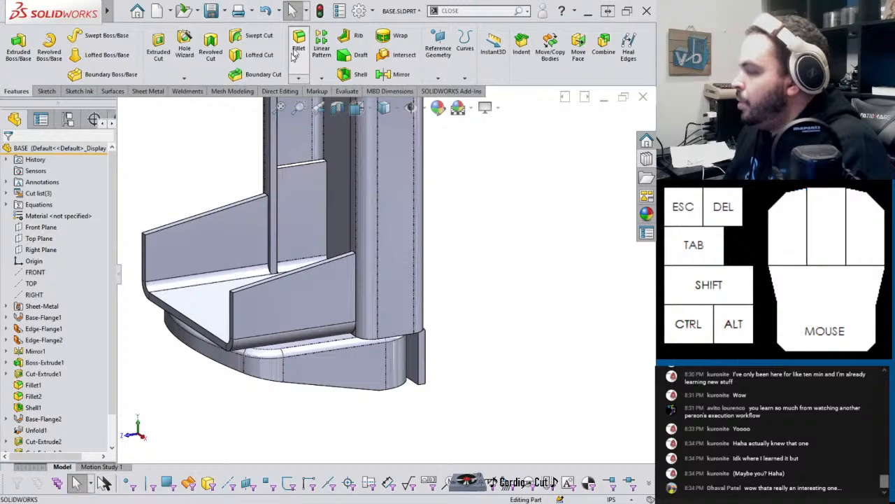
click(145, 237)
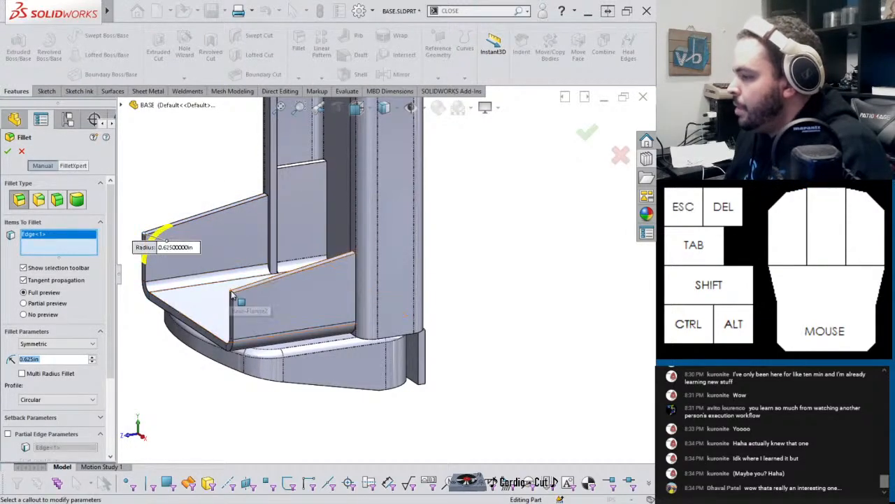
click(145, 240)
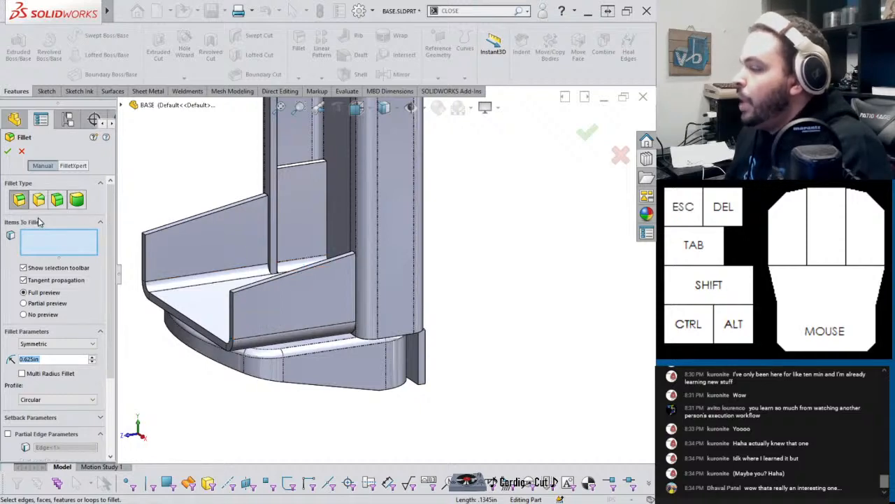
text(.06)
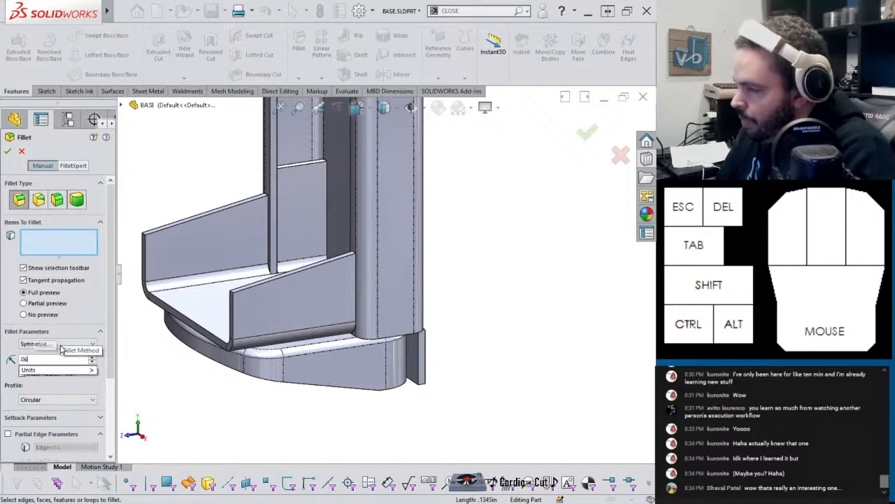
key(BackSpace)
key(Return)
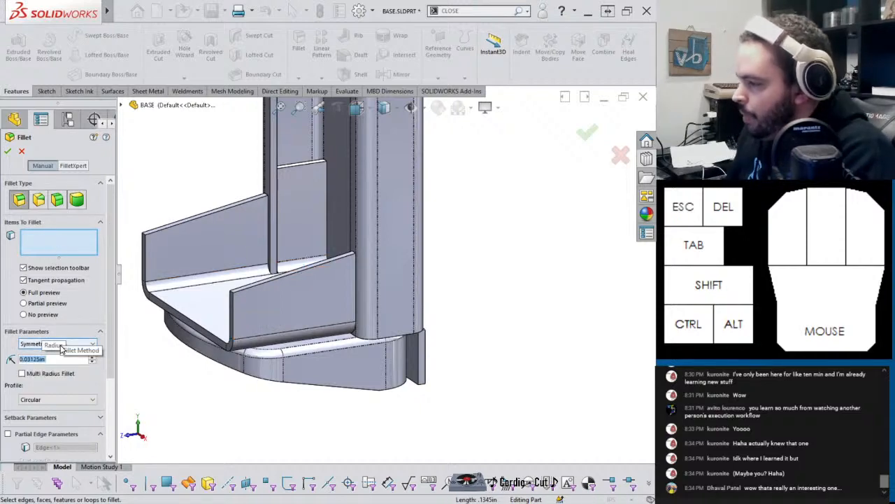
click(297, 316)
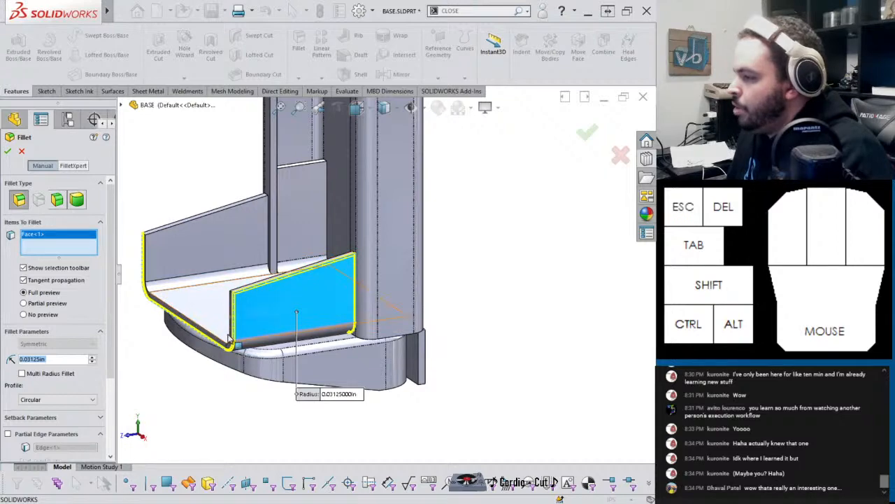
click(276, 308)
click(306, 289)
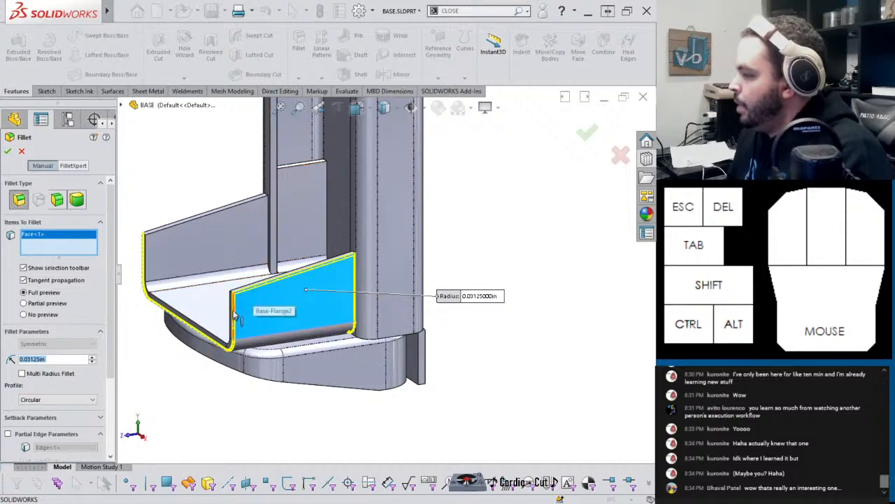
click(20, 151)
Step: Start a sheet-metal Break-Corner/Corner-Trim feature for the corners of the folded U-shaped flange
click(147, 90)
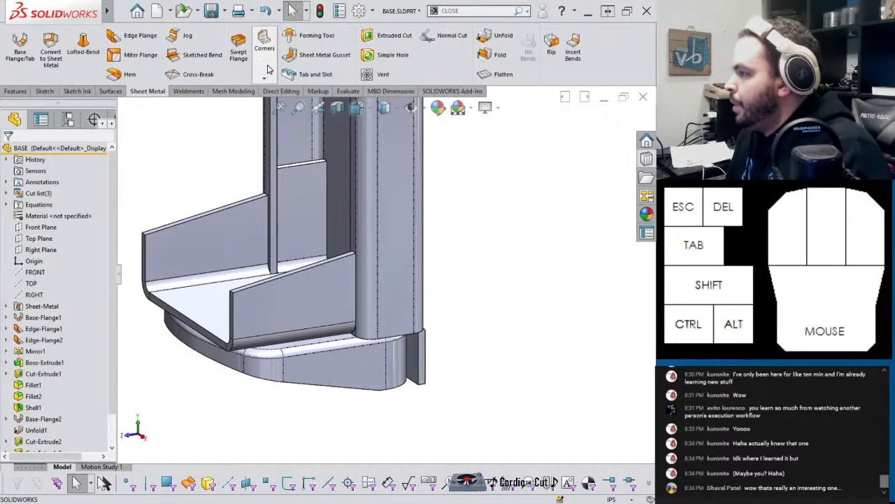
click(268, 70)
click(267, 71)
click(269, 74)
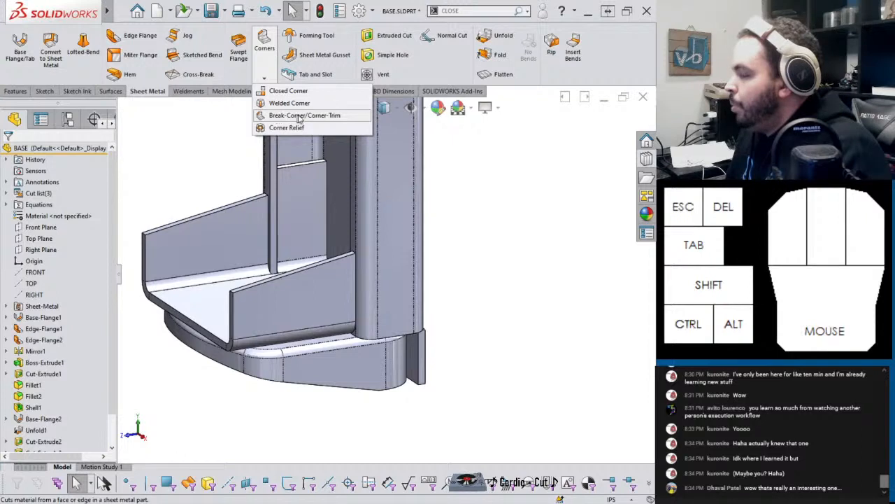
click(345, 116)
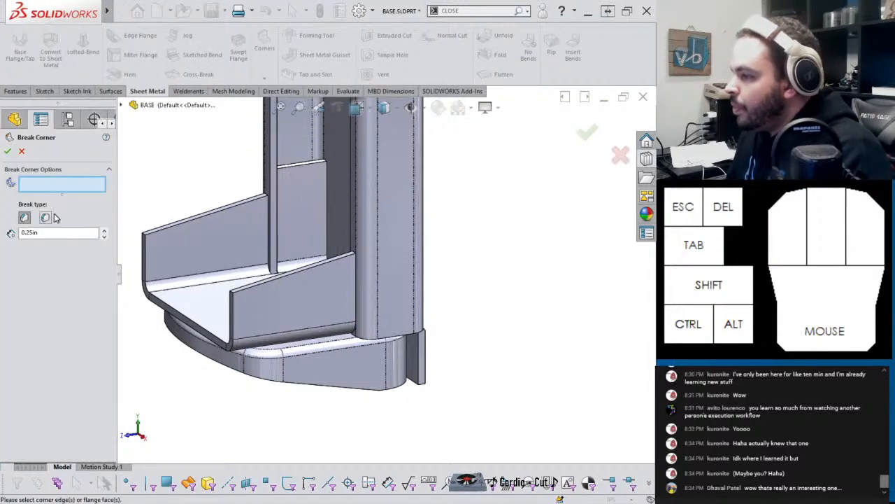
Step: Set the Break Corner operation to the fillet break type with a 0.125 in radius
click(48, 235)
text(.125)
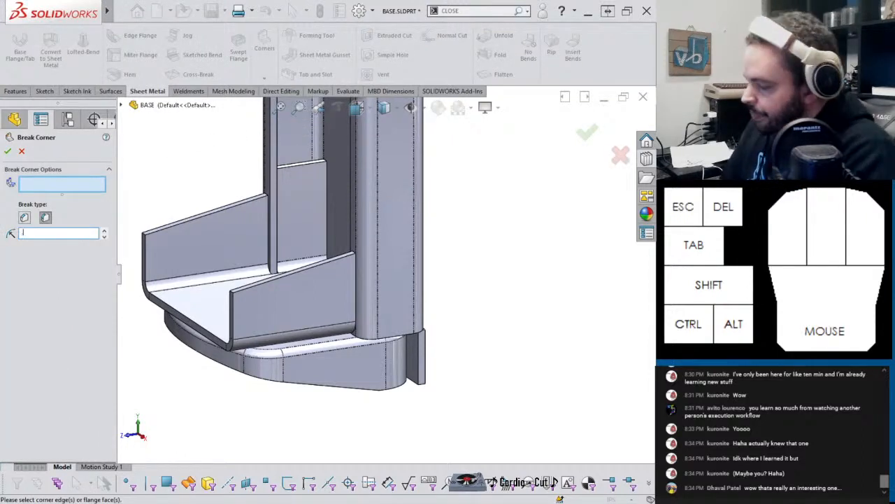
key(Return)
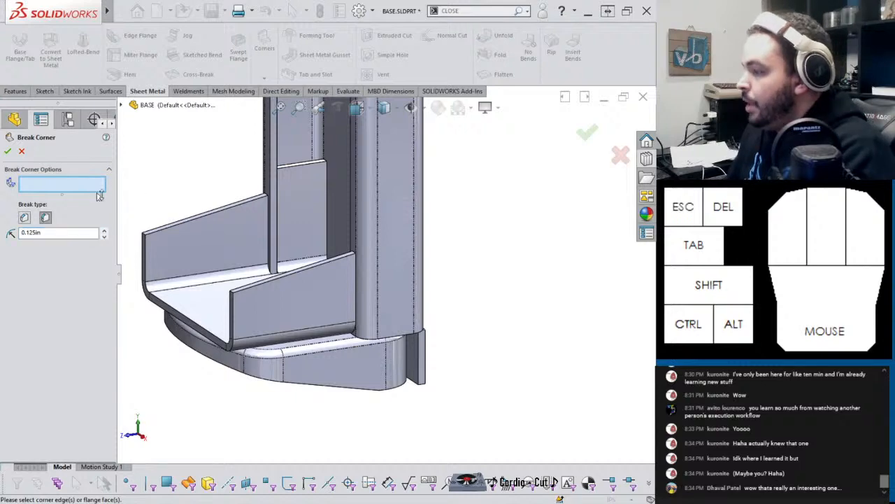
Step: Select the faces of the two tapered side flanges and the two upright inner tabs on the tray for corner breaking
click(294, 303)
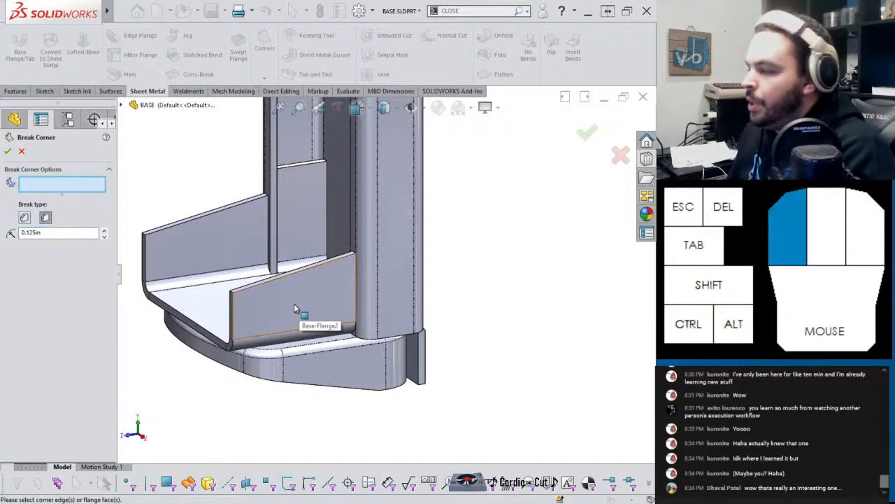
scroll(256, 297, down, 5)
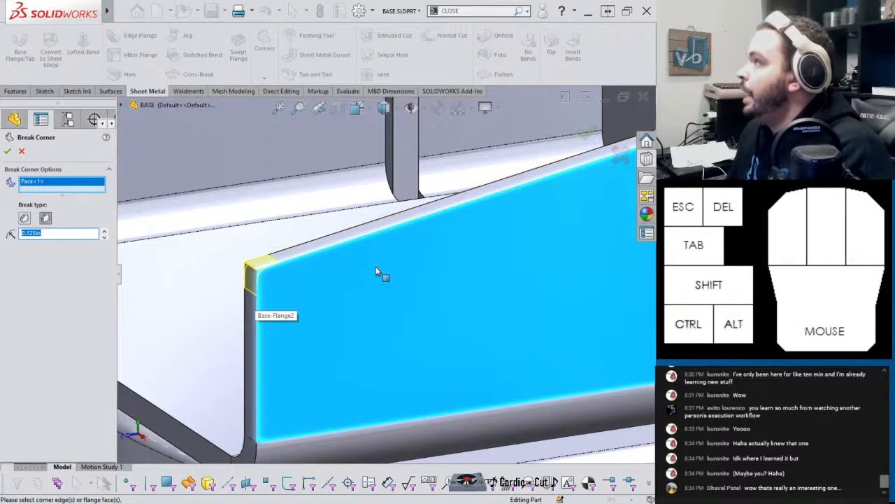
scroll(329, 245, up, 5)
middle_drag(283, 221, 331, 203)
click(320, 212)
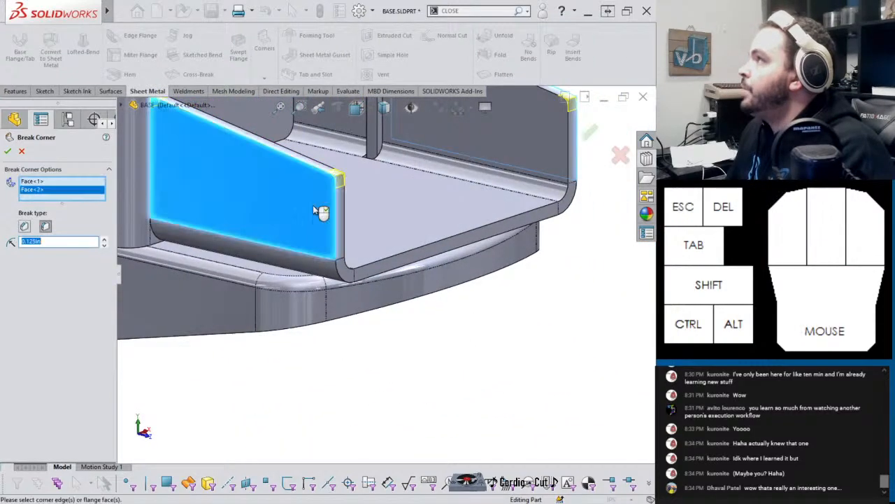
scroll(313, 206, up, 1)
scroll(317, 206, down, 5)
scroll(354, 197, up, 5)
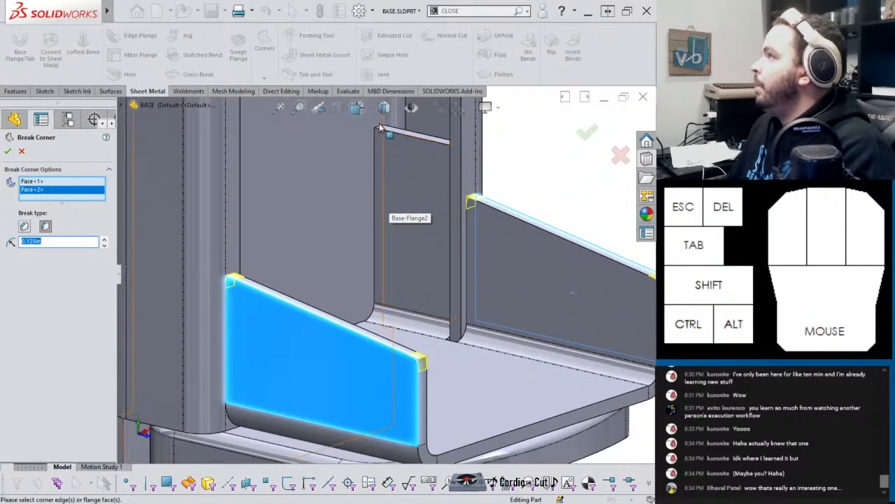
click(417, 218)
middle_drag(417, 219, 234, 253)
click(244, 225)
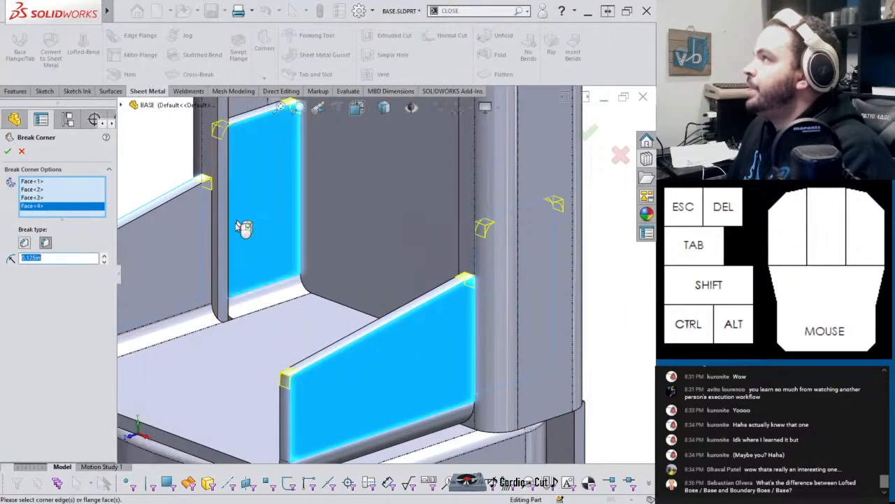
Step: Increase the corner break radius to 0.25 in and apply it to the selected tray flanges
click(105, 256)
click(105, 256)
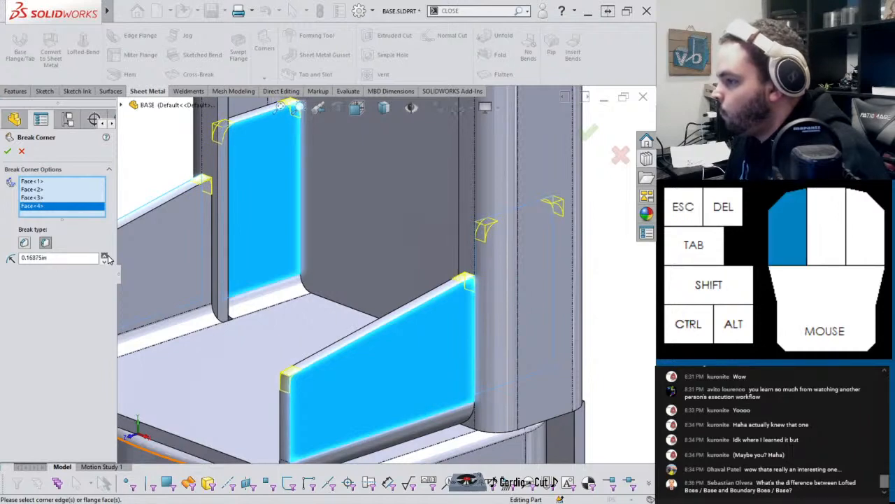
click(105, 257)
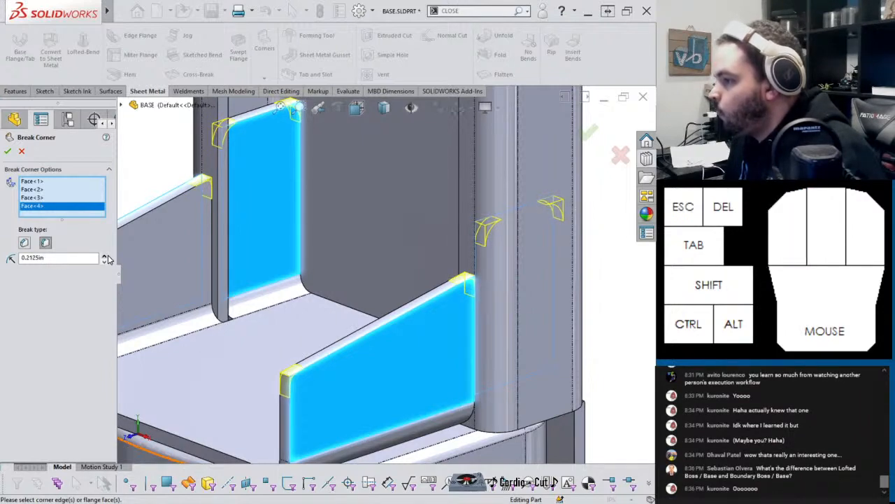
click(105, 257)
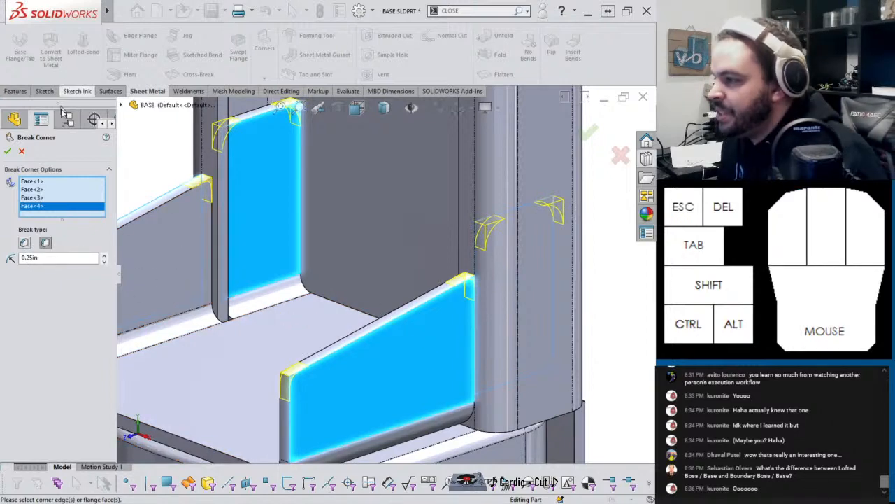
click(8, 150)
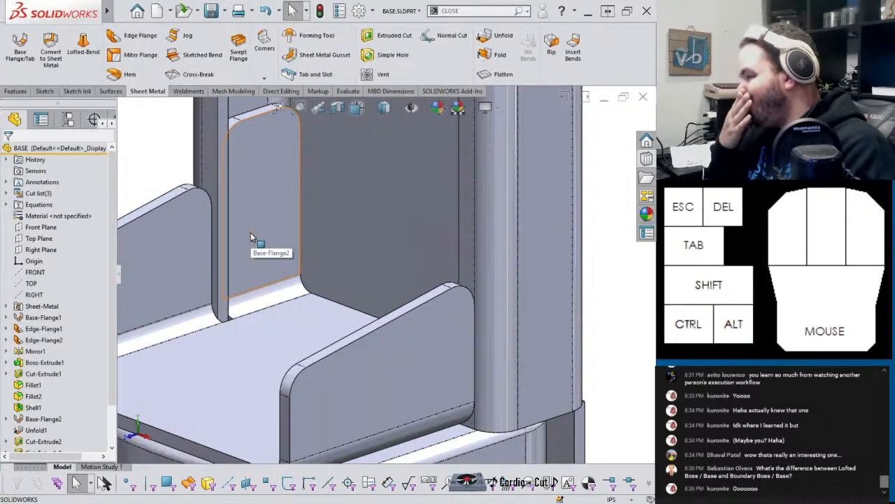
scroll(350, 294, up, 3)
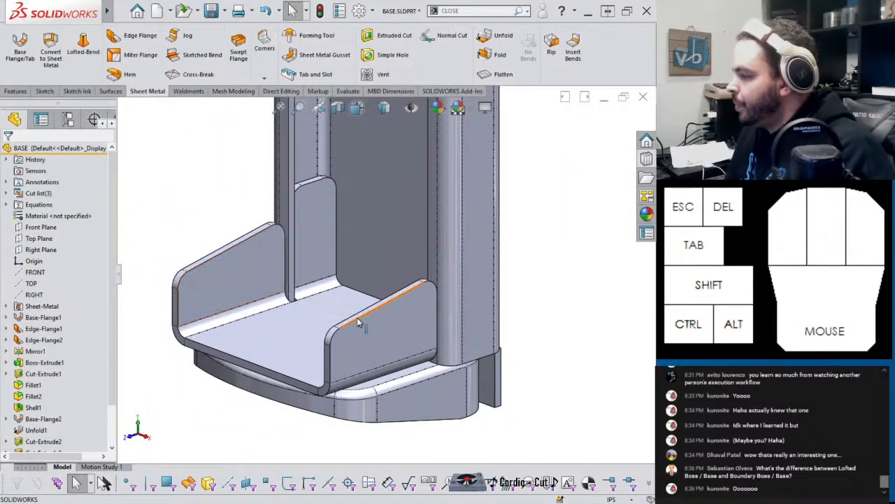
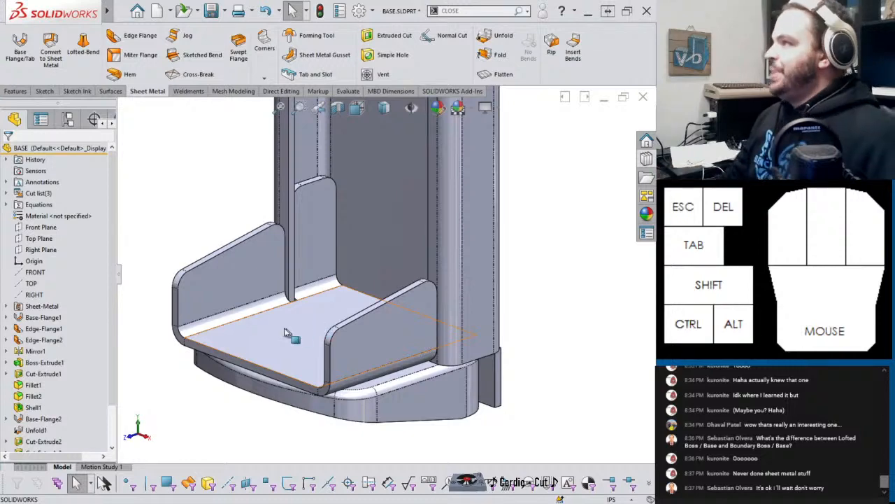
Step: Save the BASE part with the rounded tray corners
middle_drag(287, 330, 213, 281)
click(184, 286)
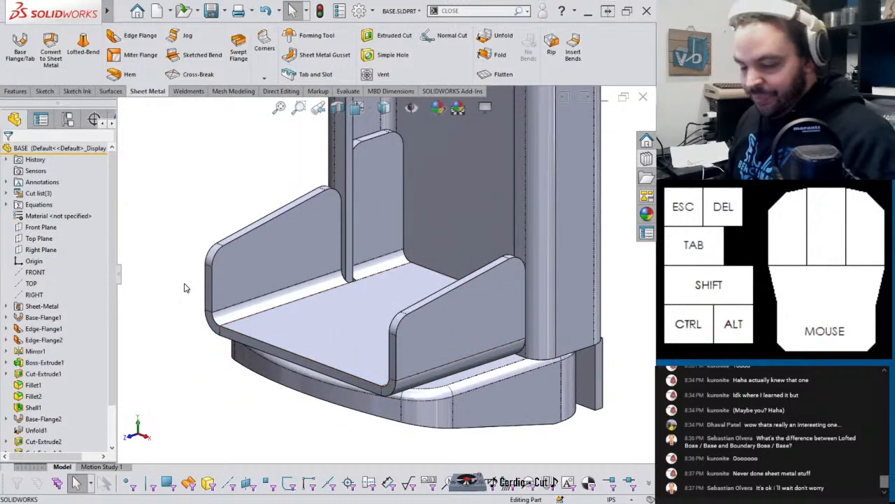
key(ctrl+s)
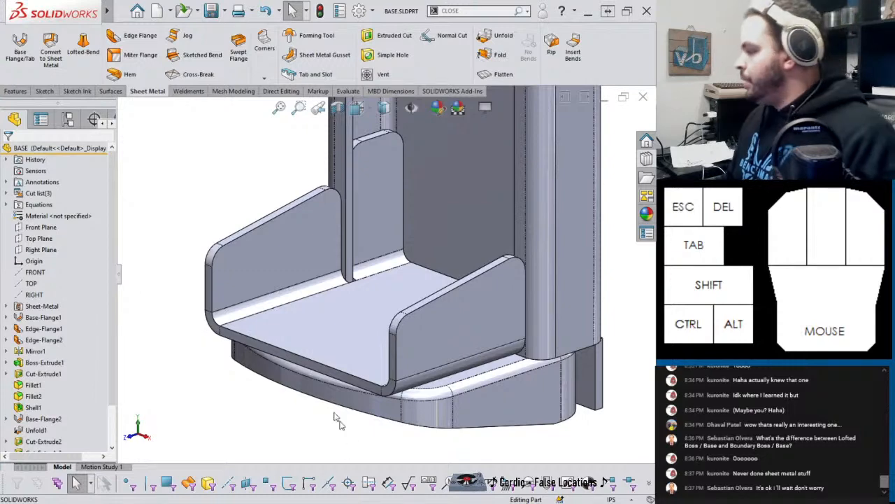
scroll(388, 273, up, 5)
middle_drag(448, 234, 402, 253)
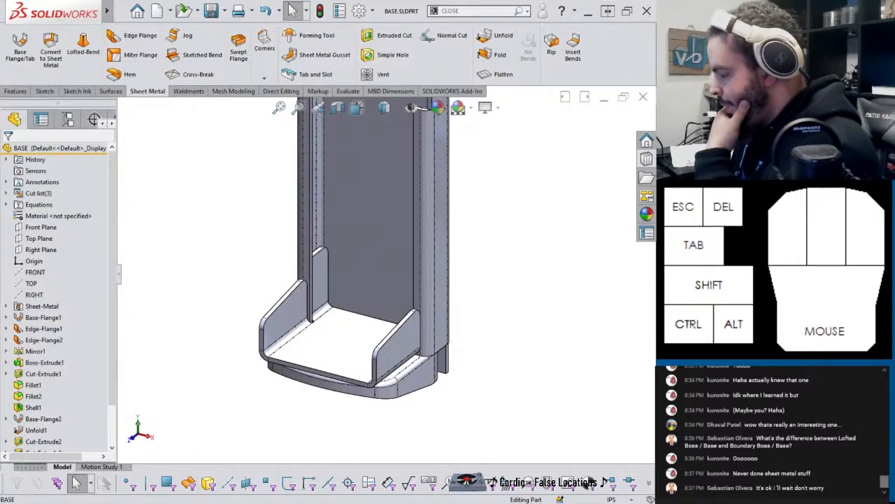
Step: Switch to the browser and examine the can crusher reference photo, including the sliding tray, pivot points, linkage arms and handle
mouse_move(239, 503)
click(175, 477)
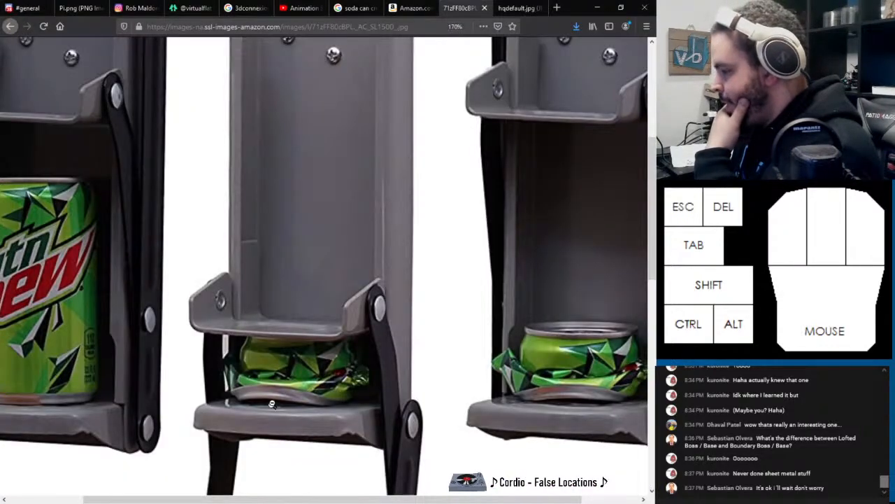
click(348, 341)
scroll(348, 340, up, 8)
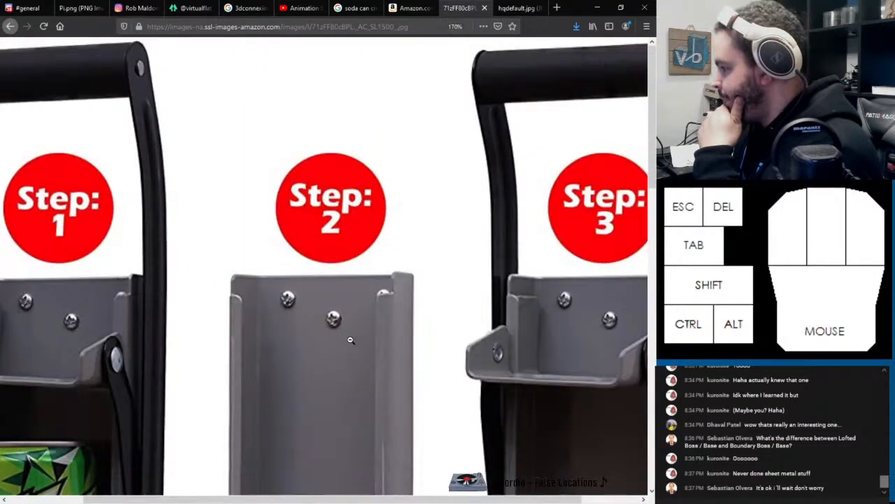
scroll(350, 338, down, 5)
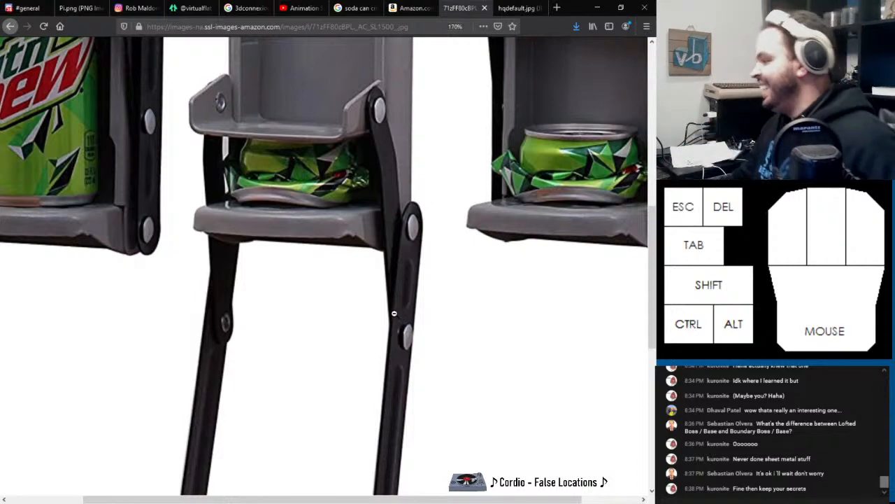
click(440, 329)
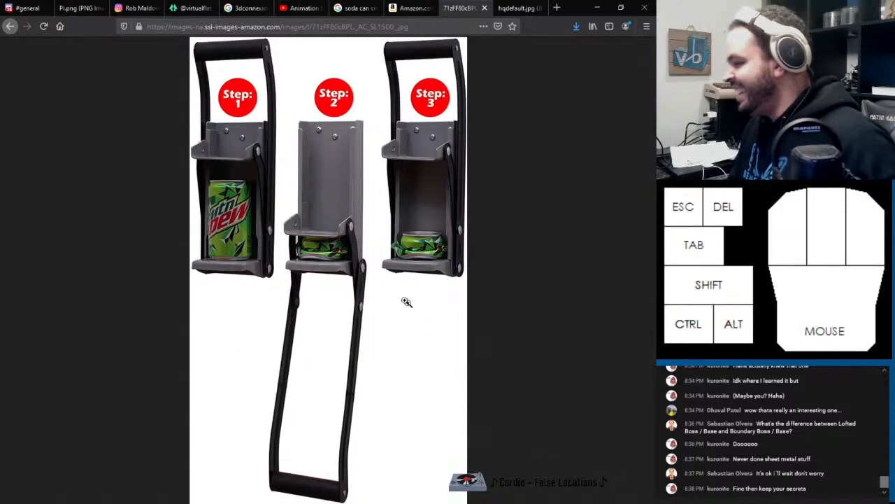
click(384, 255)
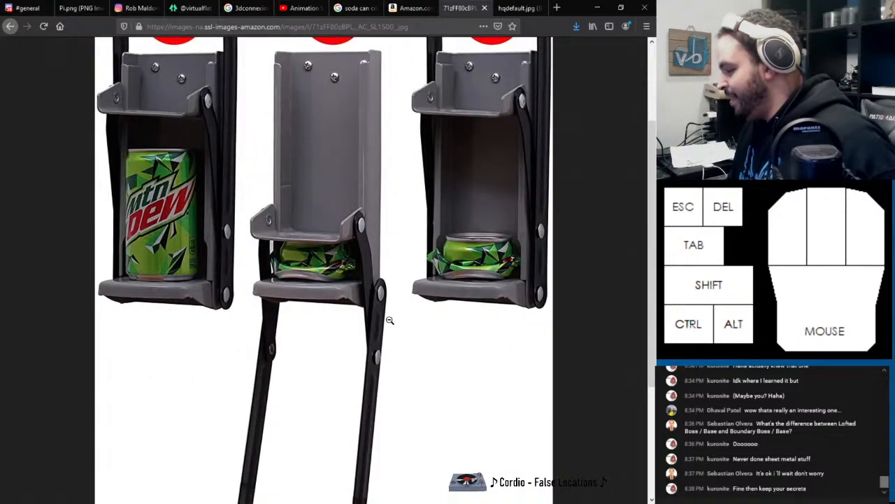
ctrl+scroll(390, 319, up, 3)
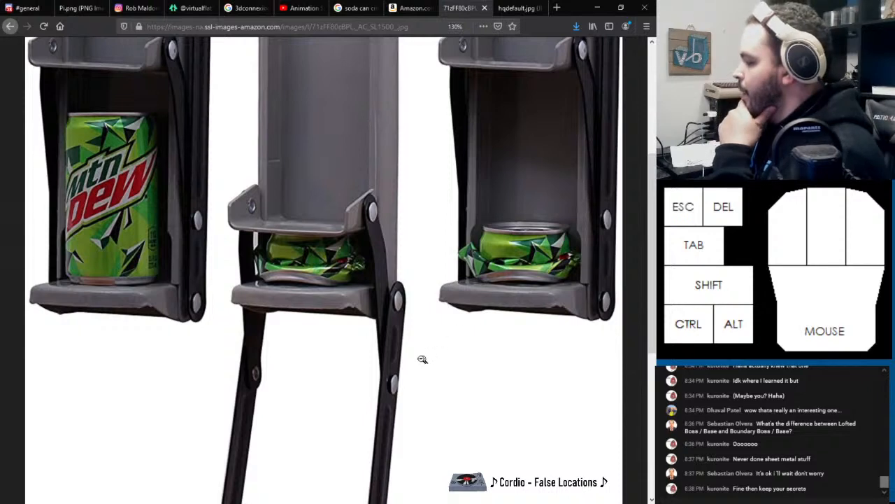
scroll(390, 346, down, 6)
scroll(374, 325, up, 5)
scroll(375, 325, up, 1)
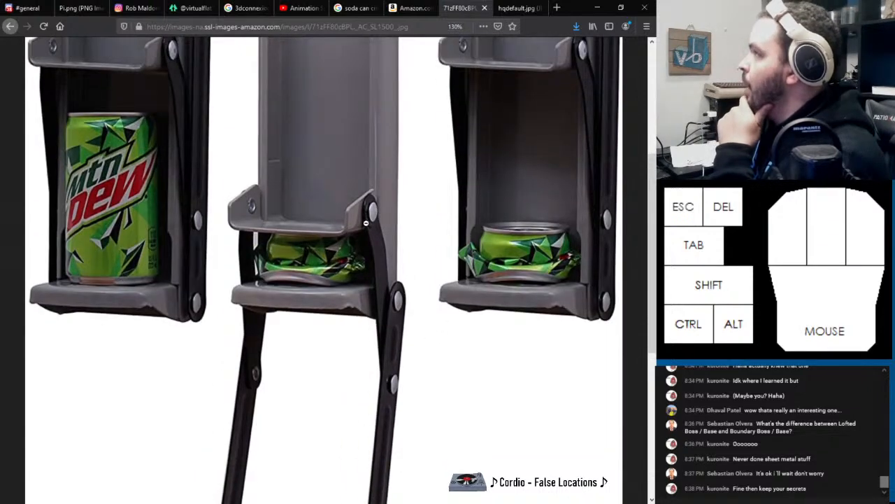
scroll(382, 352, down, 5)
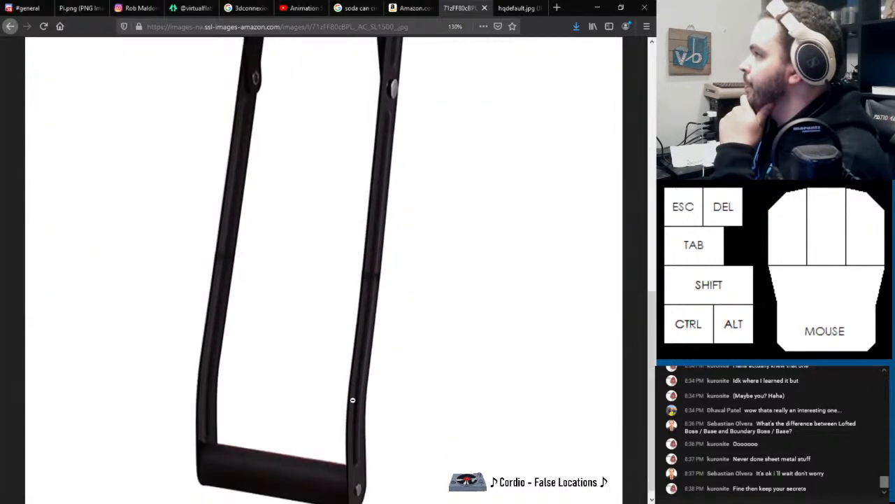
scroll(352, 399, up, 5)
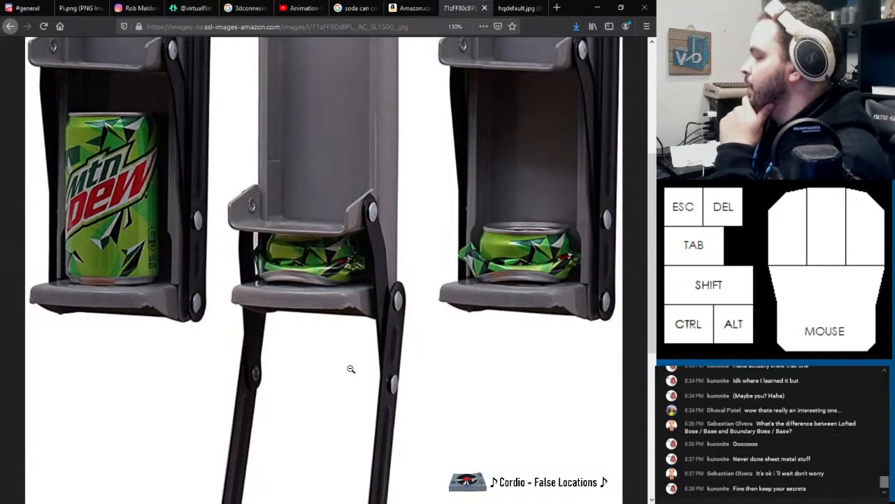
Step: Return to SOLIDWORKS, start the Save Bodies command and choose the tray body as the one to export to a new part
key(alt+Tab)
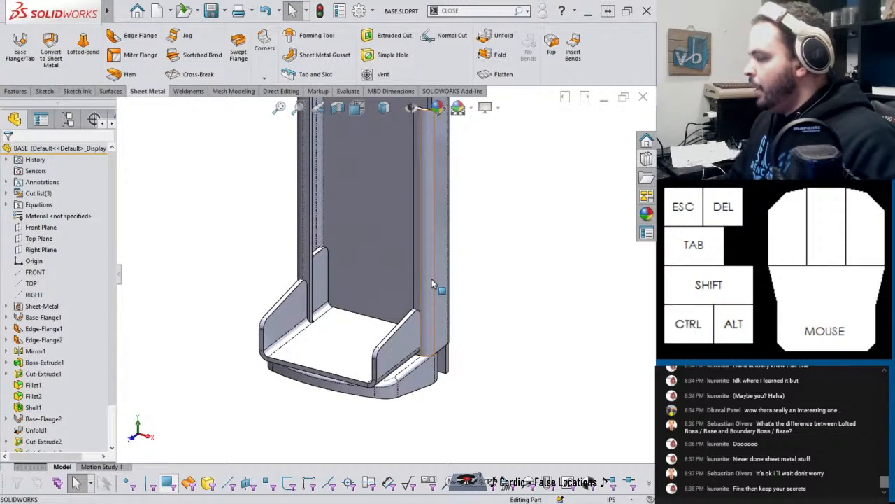
drag(479, 12, 411, 23)
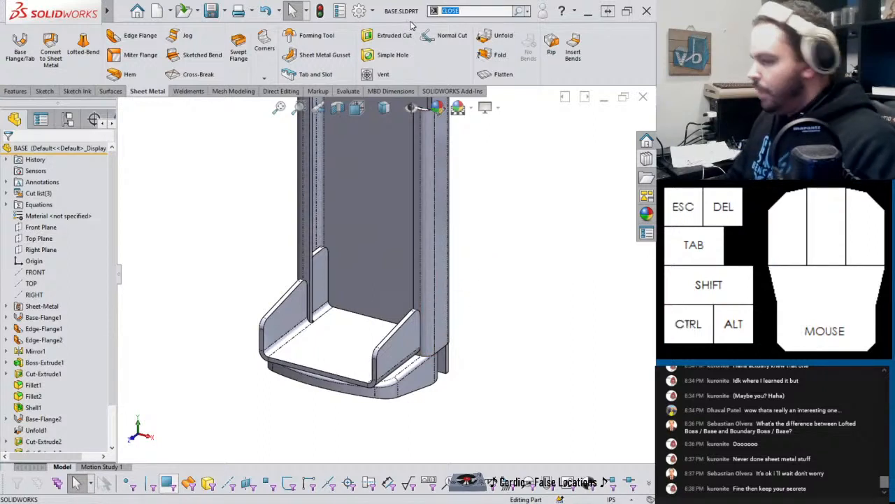
text(SAVE)
key(Down)
key(Return)
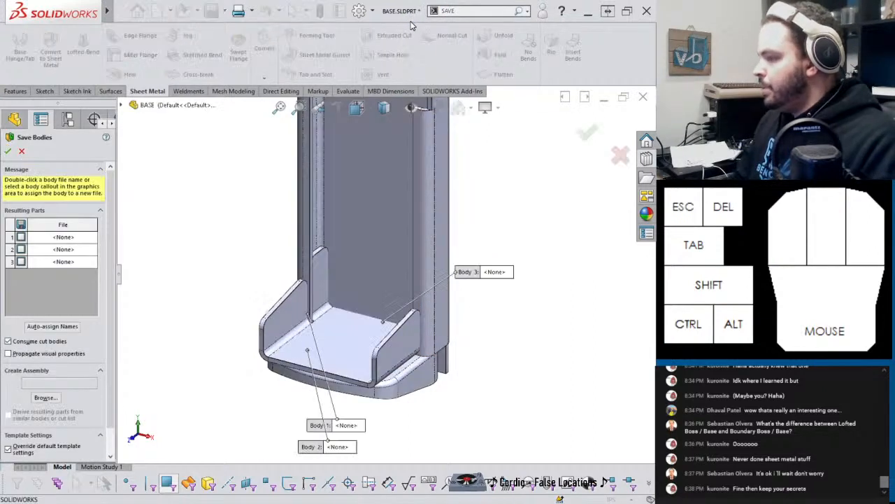
click(352, 331)
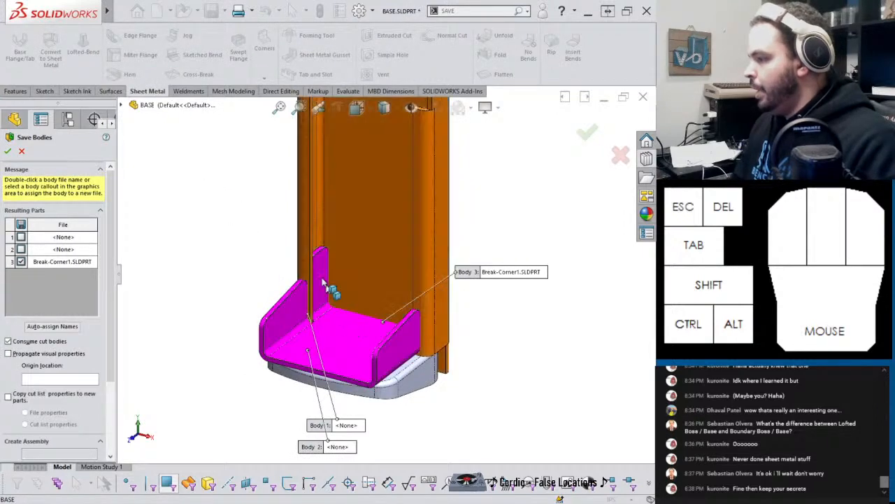
scroll(321, 339, up, 2)
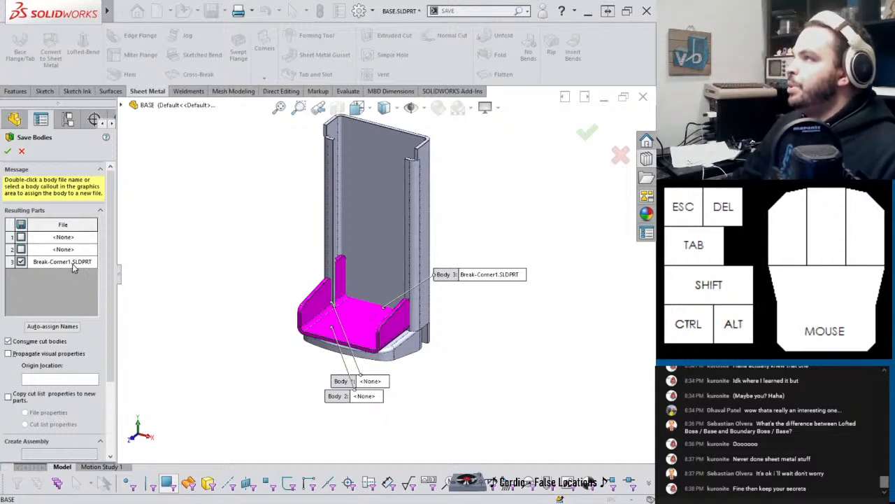
Step: Specify a new assembly file named SODA CAN CRUSHER_ASM in the 495 - SODA CAN CRUSHER folder for the saved body
drag(114, 272, 120, 338)
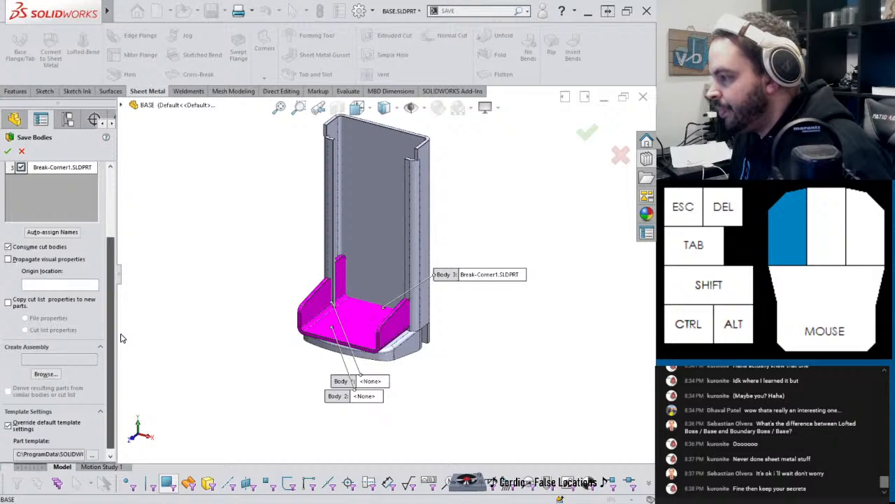
click(46, 374)
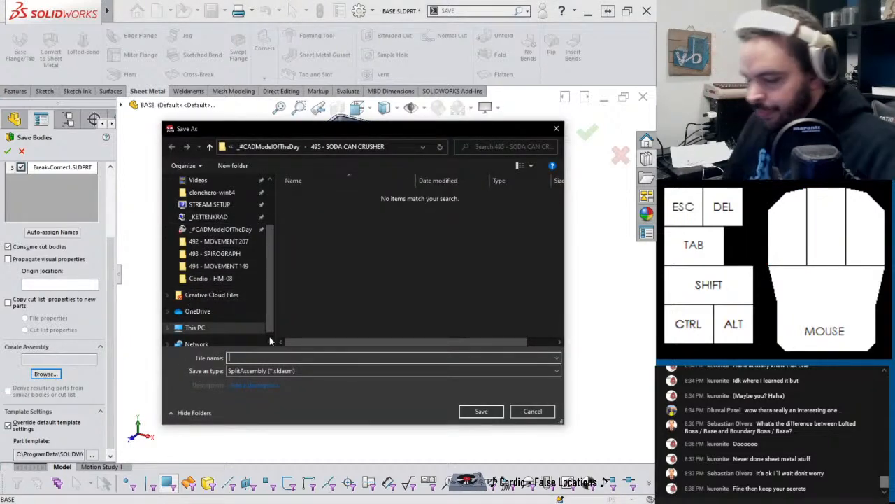
text(SODA CAN C)
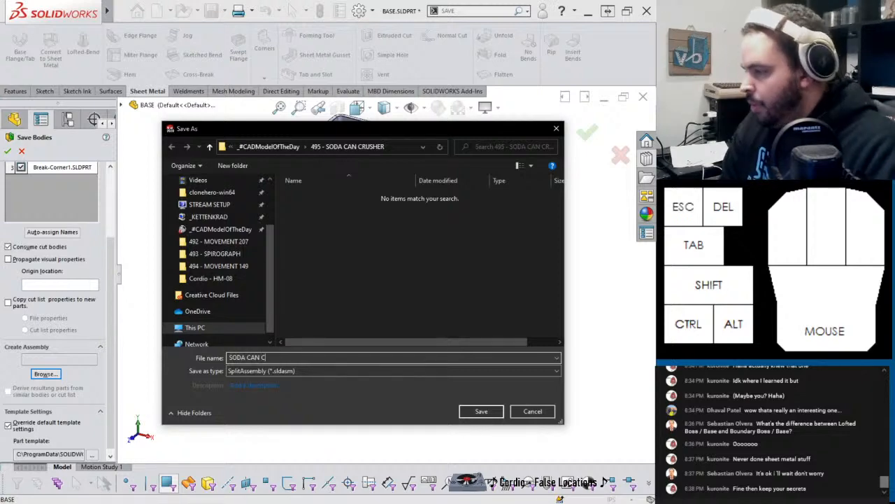
text(RUSHER_ASM)
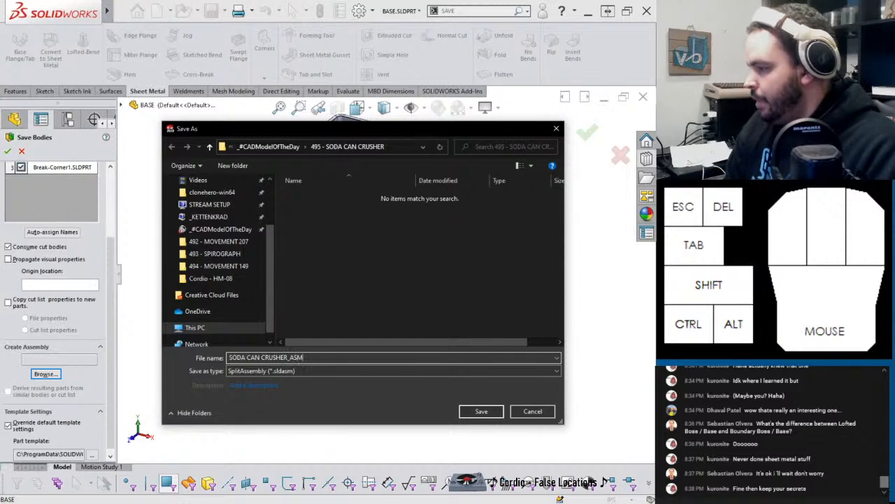
key(Return)
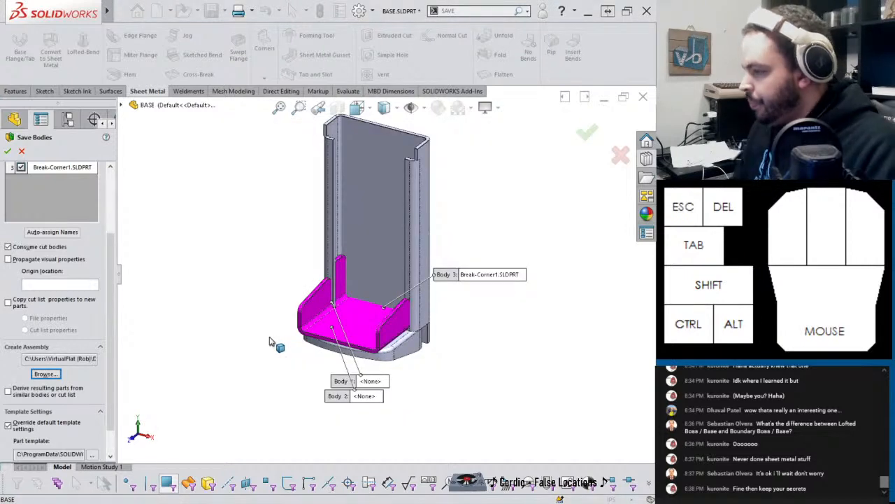
Step: Finish saving out the tray body and open the recent SODA CAN CRUSHER_ASM assembly with its feature tree widened and shown
click(7, 151)
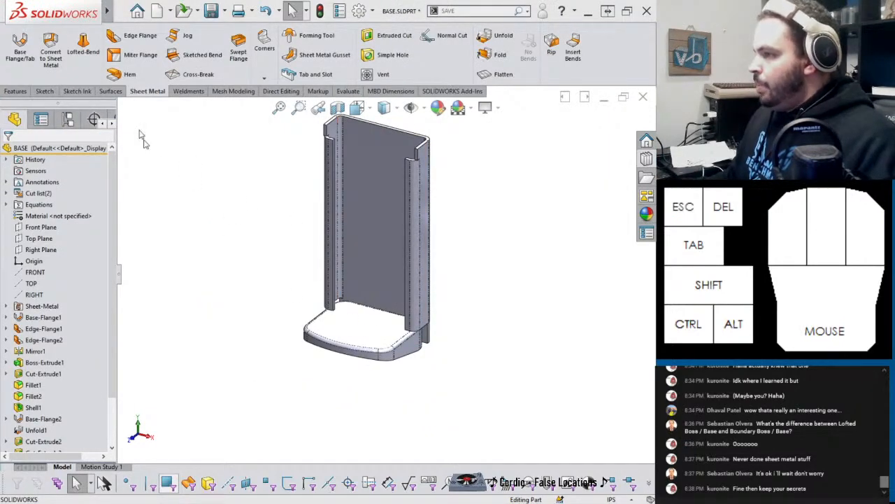
click(204, 196)
key(r)
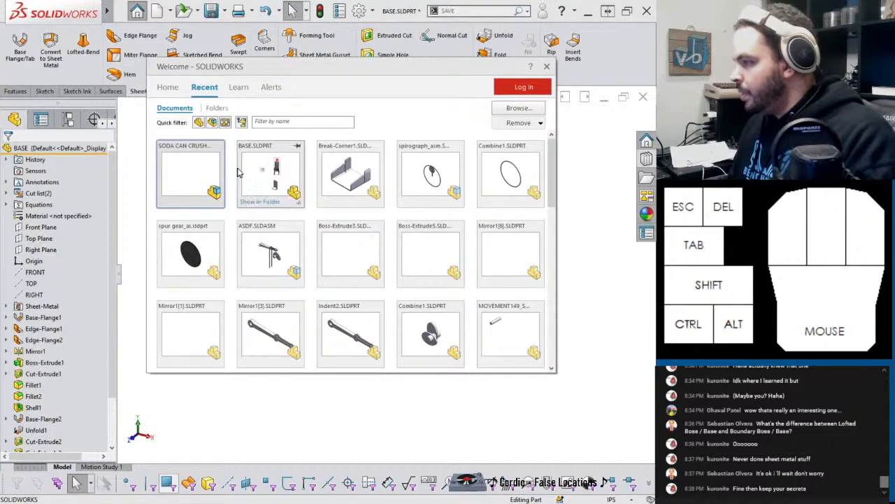
click(196, 170)
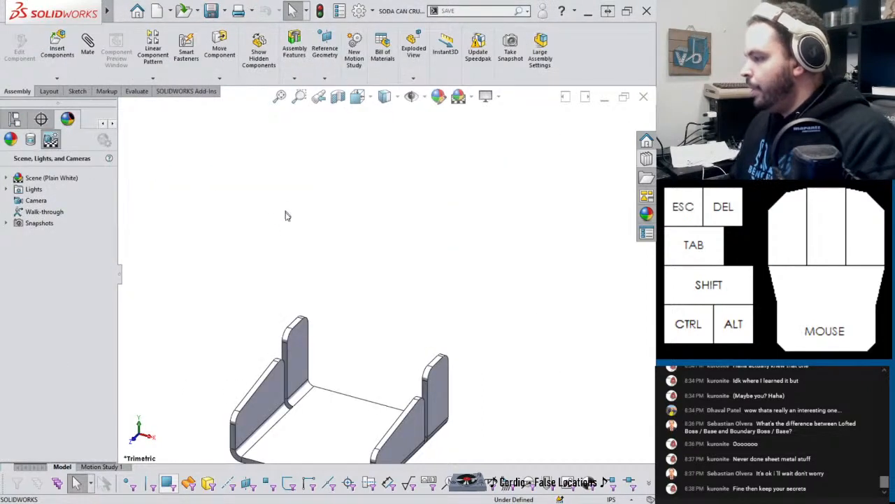
drag(118, 276, 185, 277)
click(17, 124)
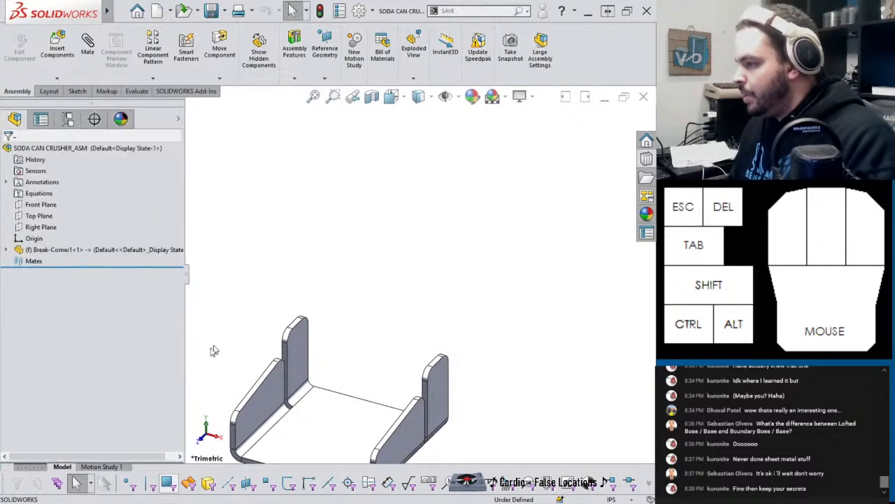
Step: Insert the BASE part into the assembly at the origin
click(51, 52)
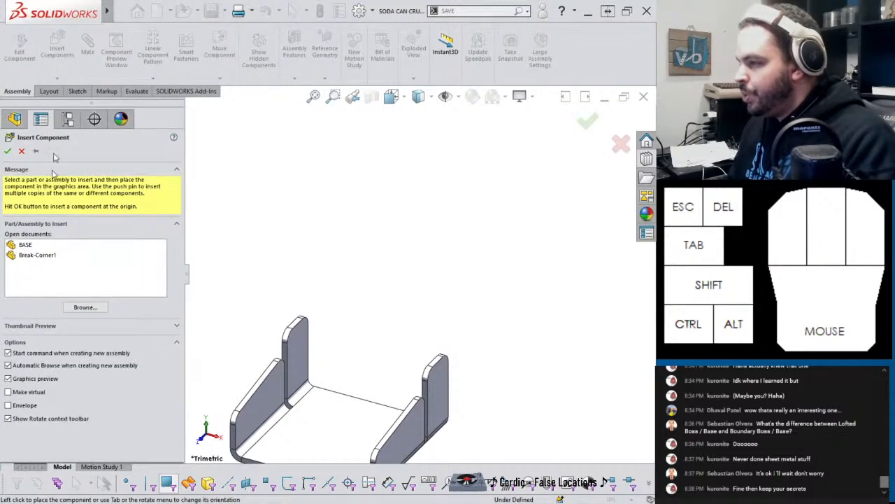
click(28, 245)
click(11, 155)
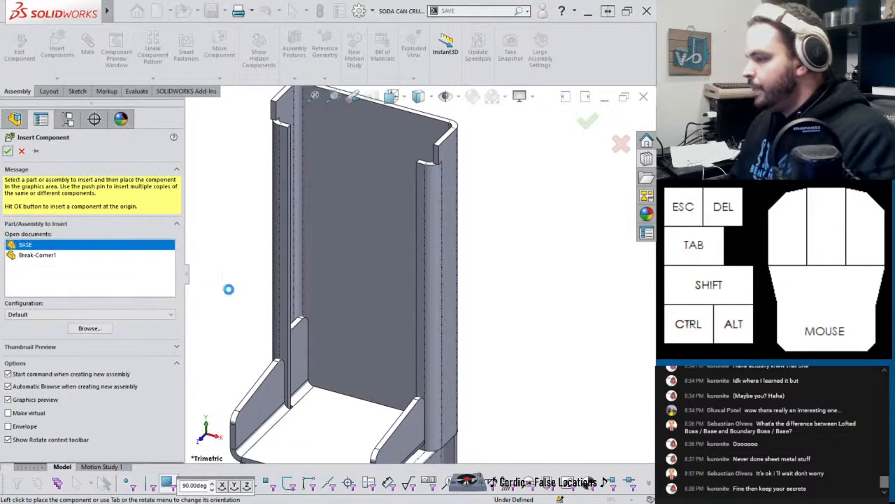
Step: Float the BASE component so it is free to move
click(56, 260)
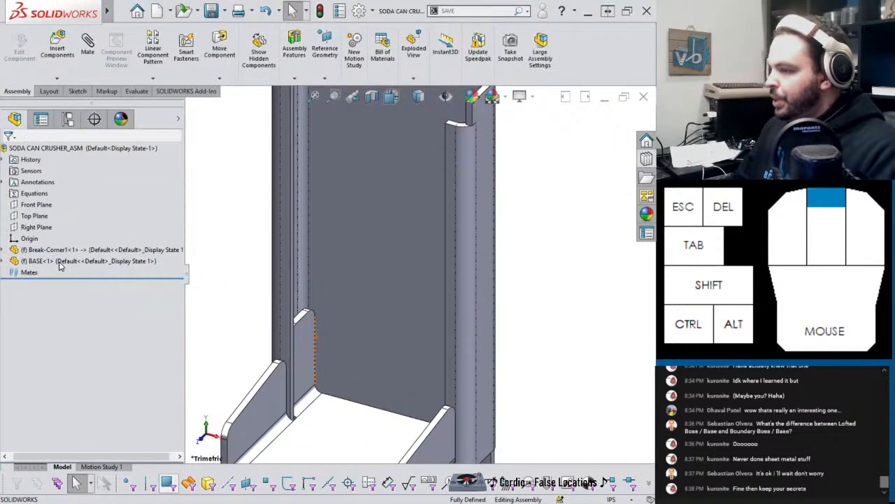
right_click(57, 260)
click(94, 270)
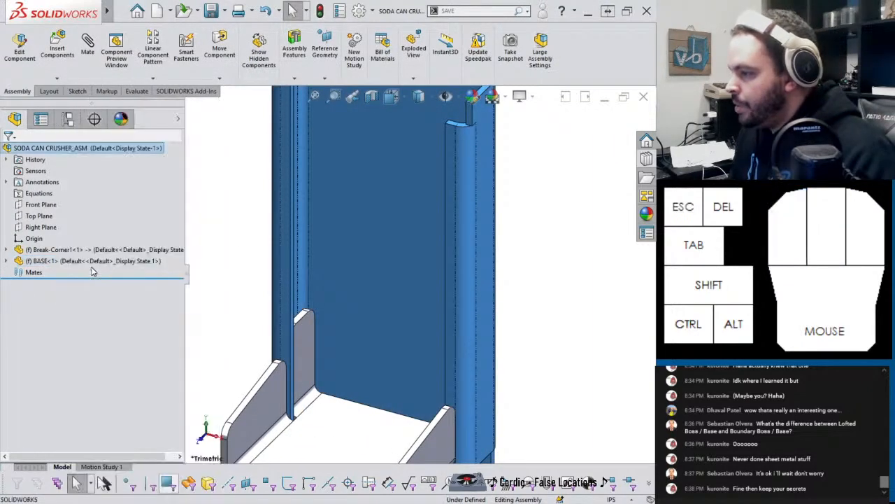
scroll(314, 370, down, 4)
scroll(377, 363, up, 3)
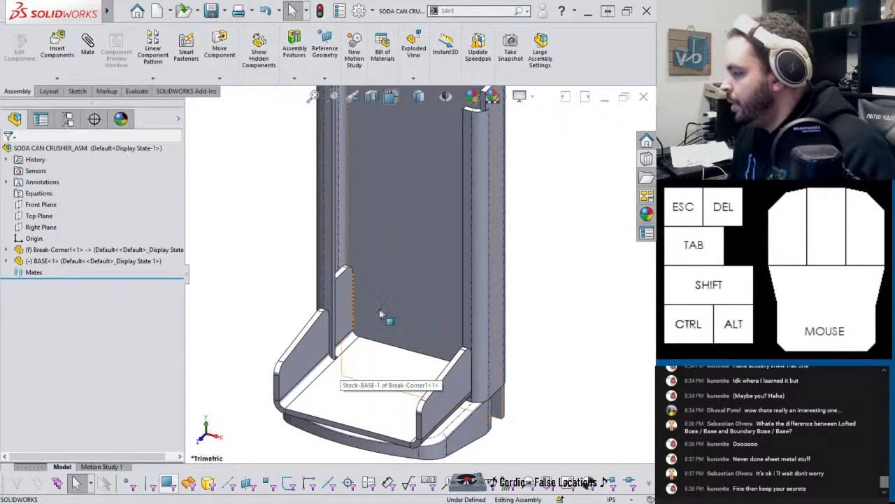
middle_drag(386, 314, 354, 409)
middle_drag(369, 344, 392, 329)
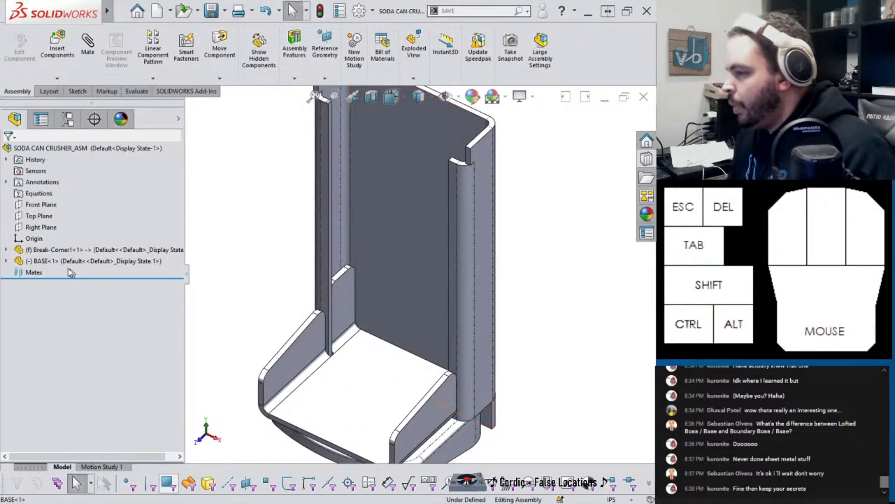
Step: Mate the BASE component's Right Plane coincident with the assembly's Right Plane and test whether the tray moves
click(7, 260)
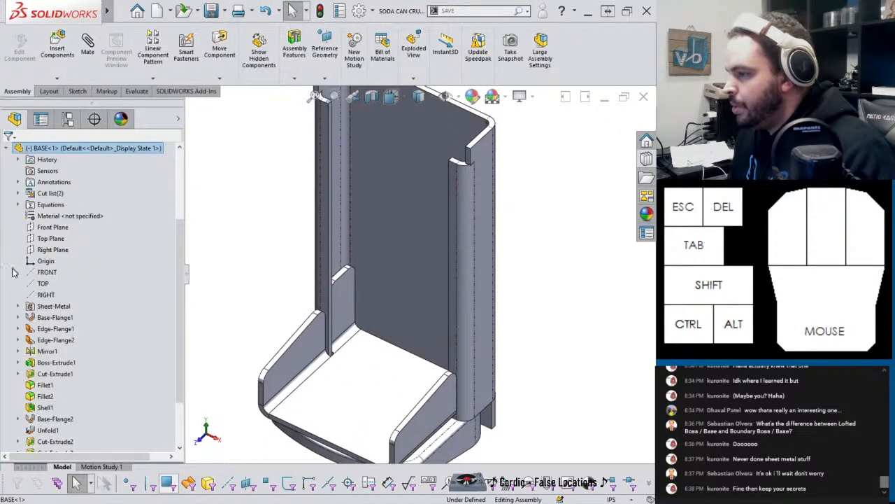
click(45, 252)
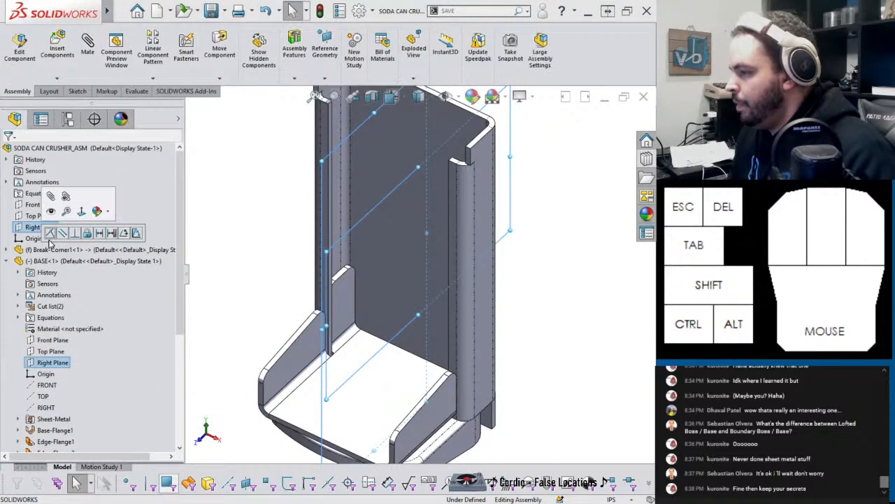
key(Escape)
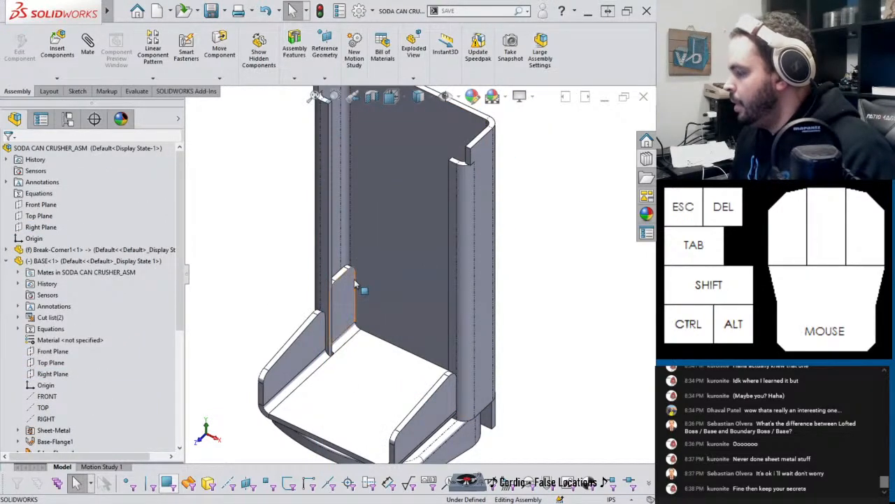
middle_drag(355, 284, 368, 330)
drag(368, 330, 308, 266)
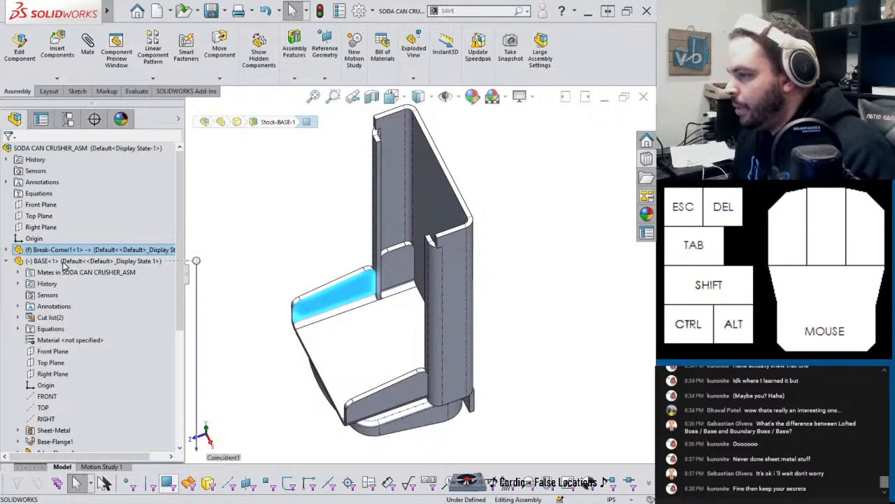
Step: Fix the BASE component, float the Break-Corner1 tray, and move the tray up and out from the base
right_click(64, 262)
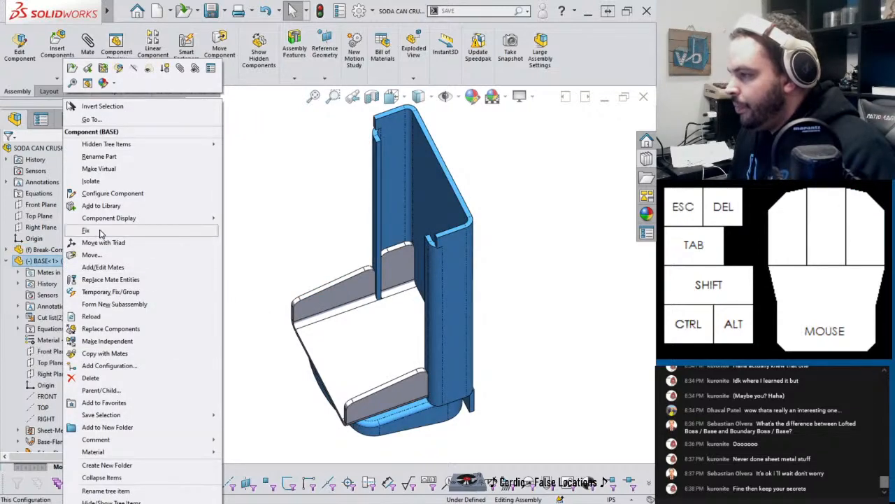
click(100, 233)
right_click(42, 252)
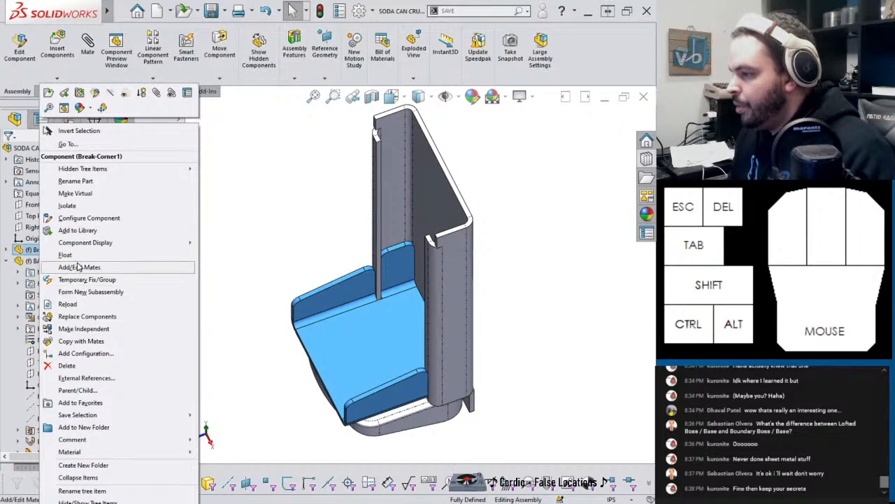
click(70, 255)
drag(348, 339, 321, 353)
middle_drag(320, 353, 346, 364)
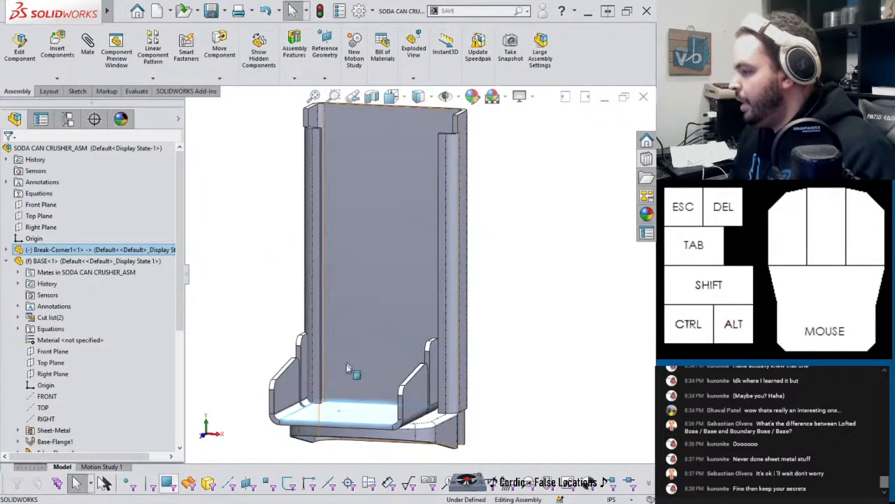
drag(371, 422, 322, 295)
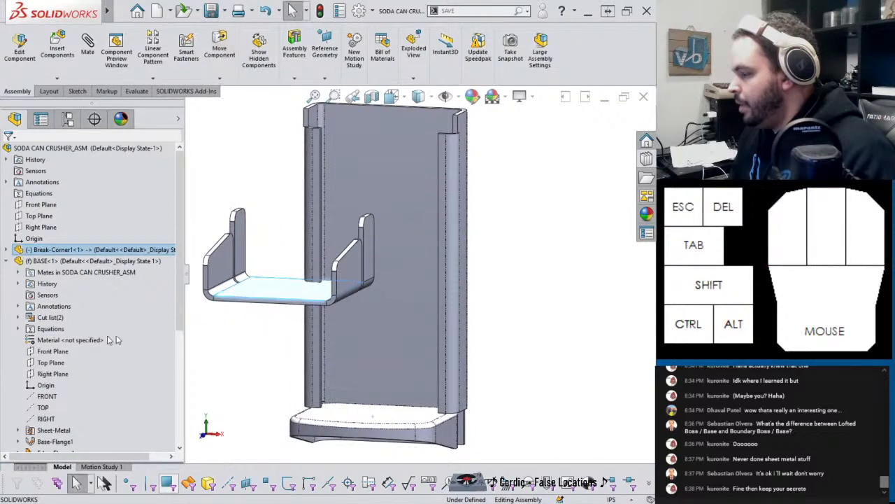
Step: Delete the coincident mate between the BASE and assembly Right Planes
scroll(75, 397, down, 6)
click(8, 441)
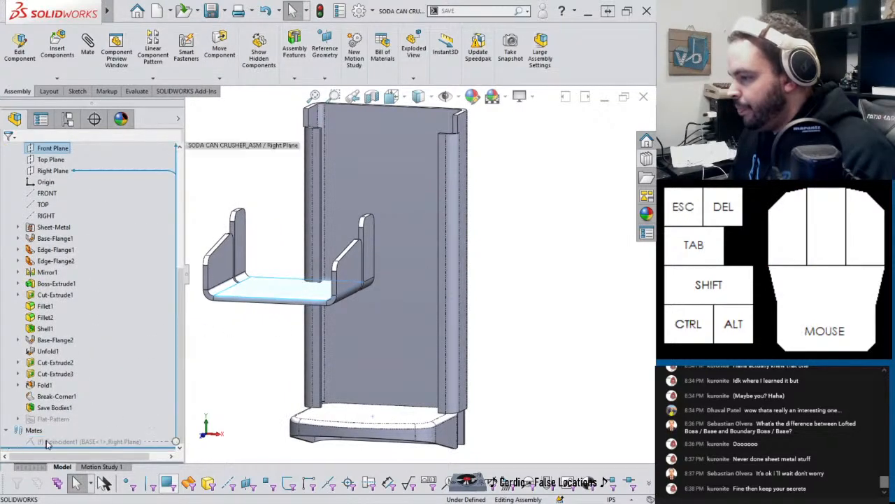
click(63, 441)
click(72, 411)
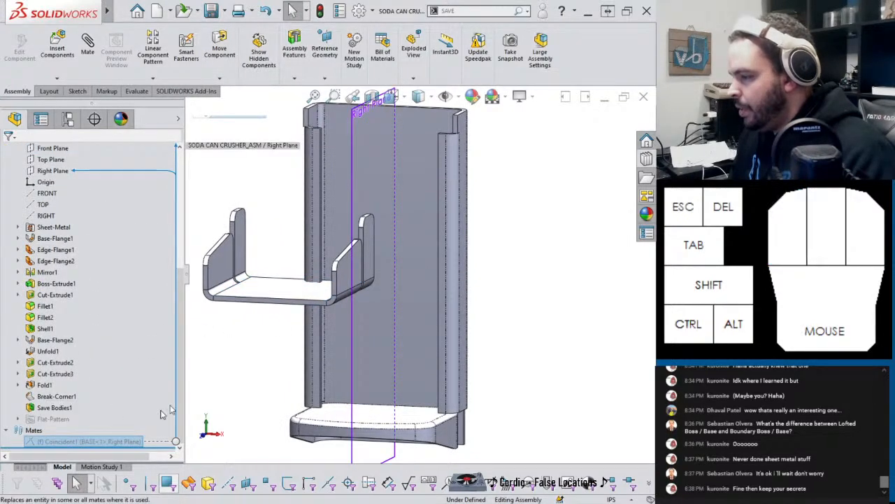
click(119, 443)
scroll(91, 315, up, 5)
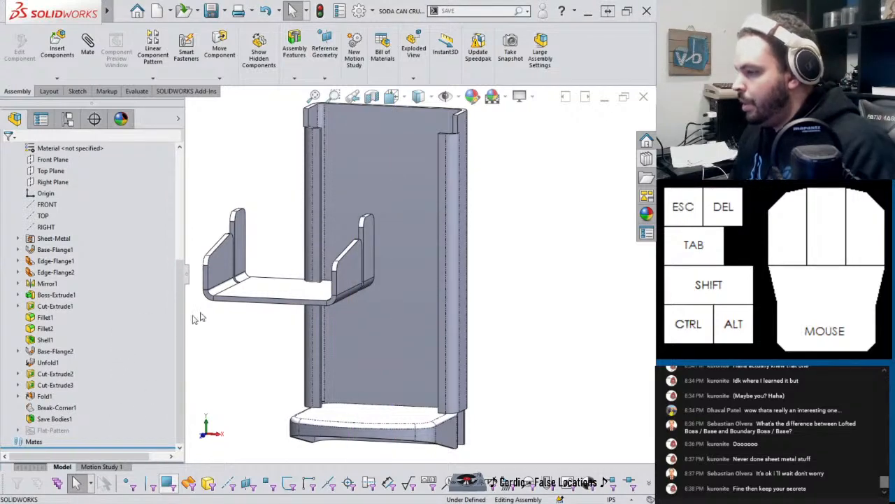
Step: Try mating BASE's Right Plane to the assembly's Right Plane again, and undo that mate
click(49, 283)
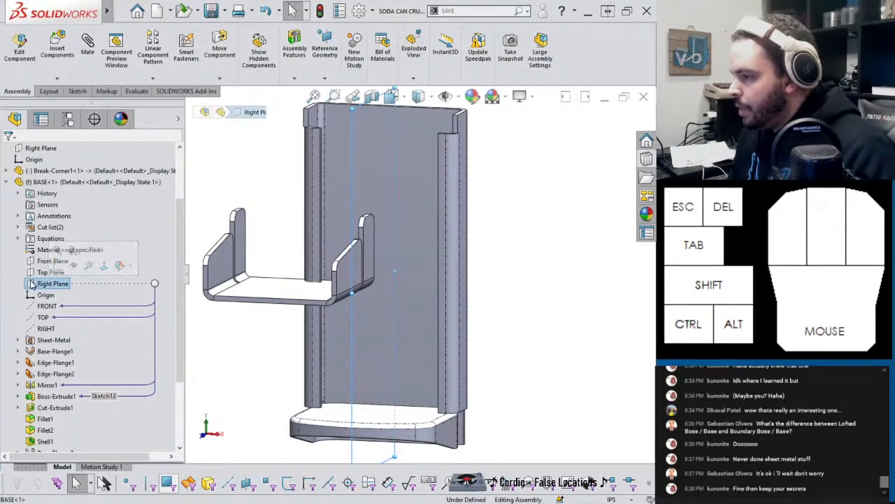
scroll(46, 262, up, 3)
ctrl+click(41, 227)
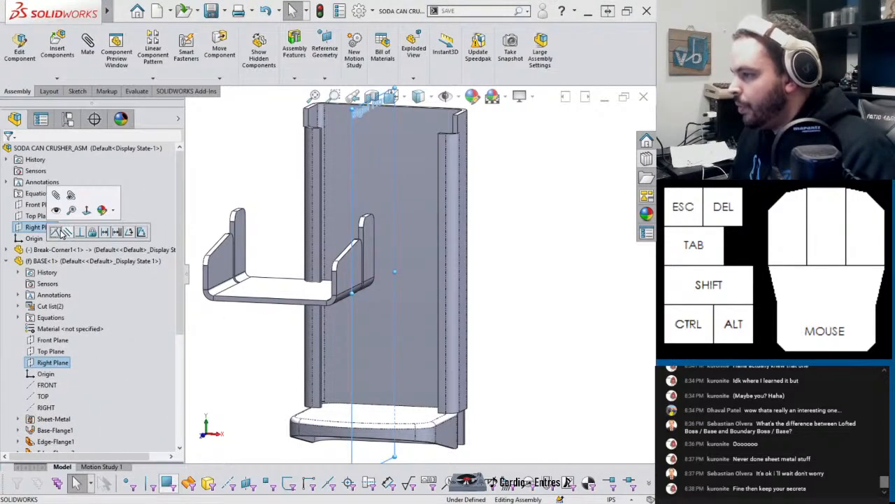
click(67, 238)
scroll(105, 315, down, 6)
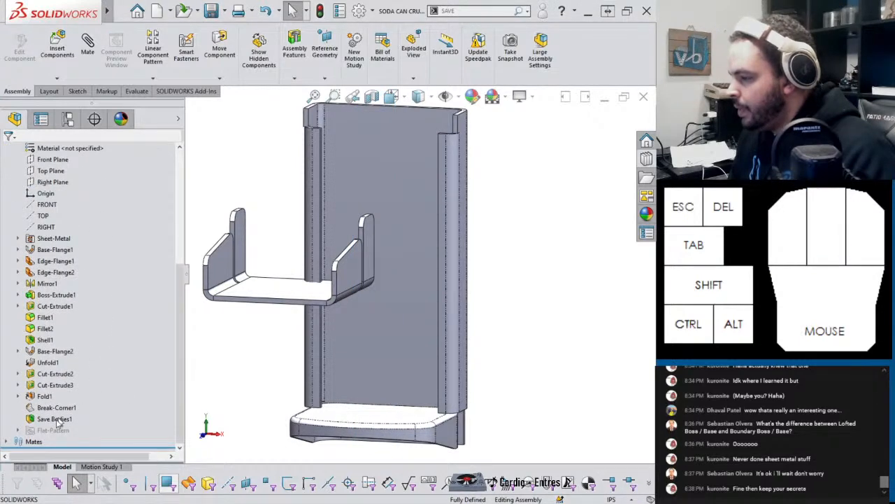
click(8, 441)
key(ctrl+z)
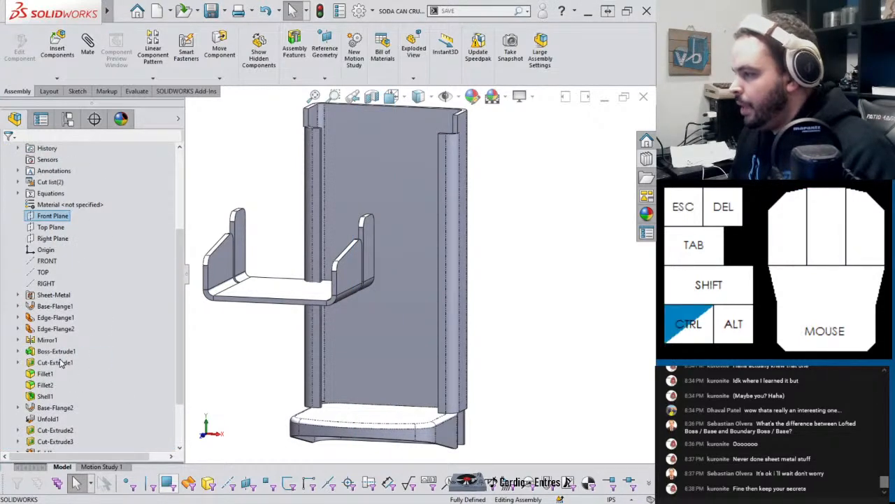
Step: Mate the Break-Corner1 tray's Right Plane coincident with the assembly's Right Plane
click(7, 250)
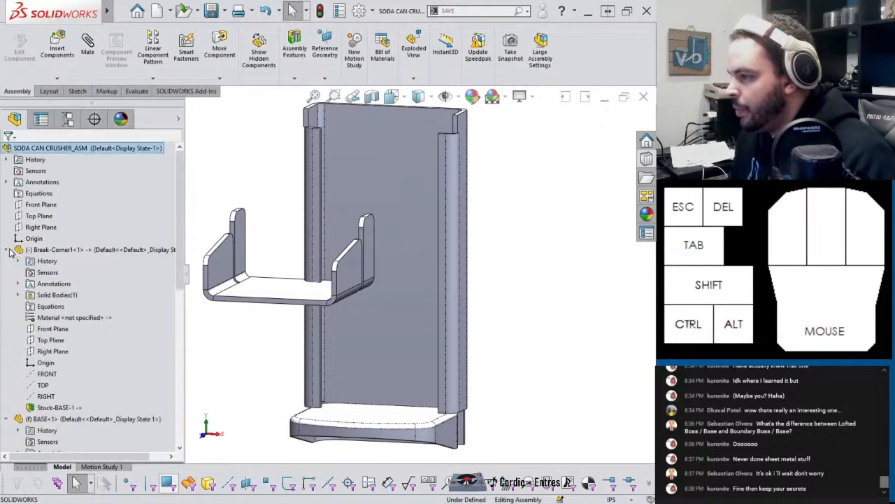
click(46, 351)
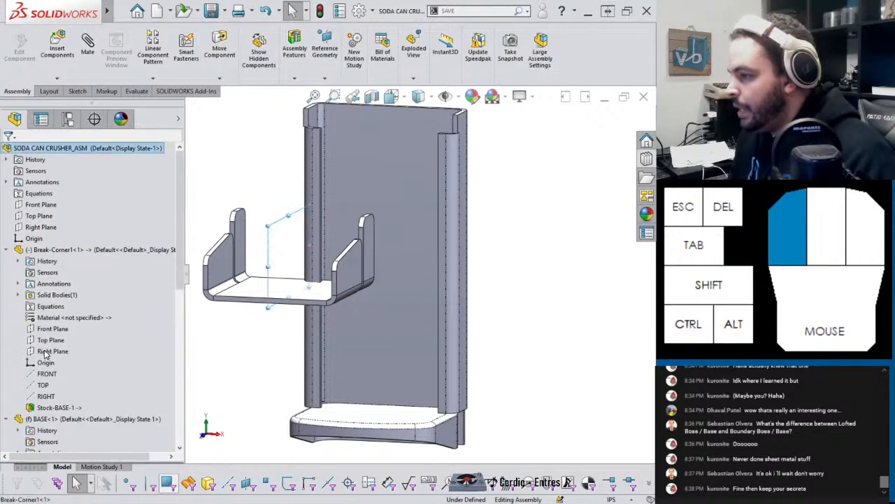
ctrl+click(44, 226)
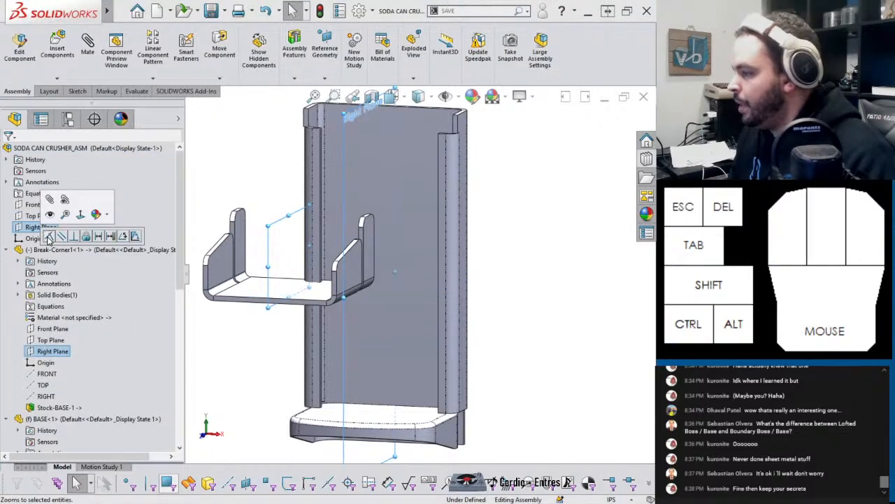
click(49, 236)
Step: Move the tray between the base's side rails and examine how its rear flanges fit against the rails and back wall
middle_drag(340, 260, 296, 303)
drag(329, 298, 327, 268)
scroll(365, 210, down, 4)
scroll(361, 253, up, 5)
scroll(360, 256, up, 2)
middle_drag(359, 256, 308, 265)
scroll(291, 256, up, 3)
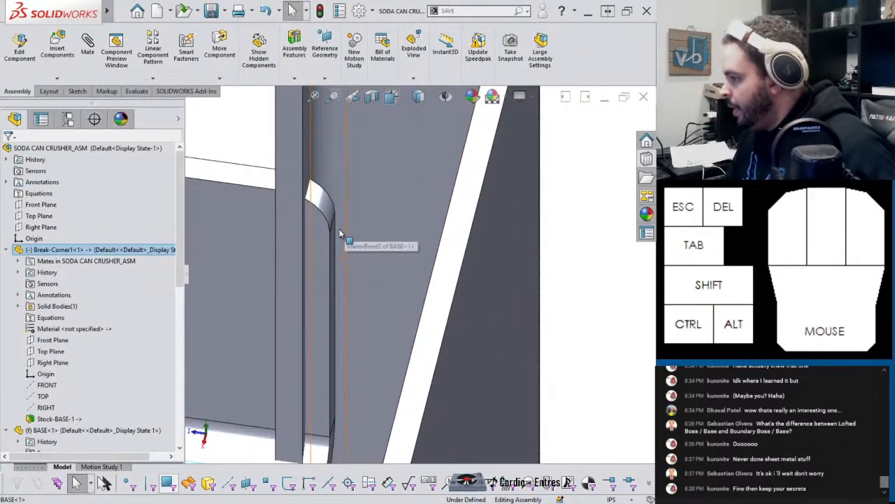
scroll(410, 234, down, 5)
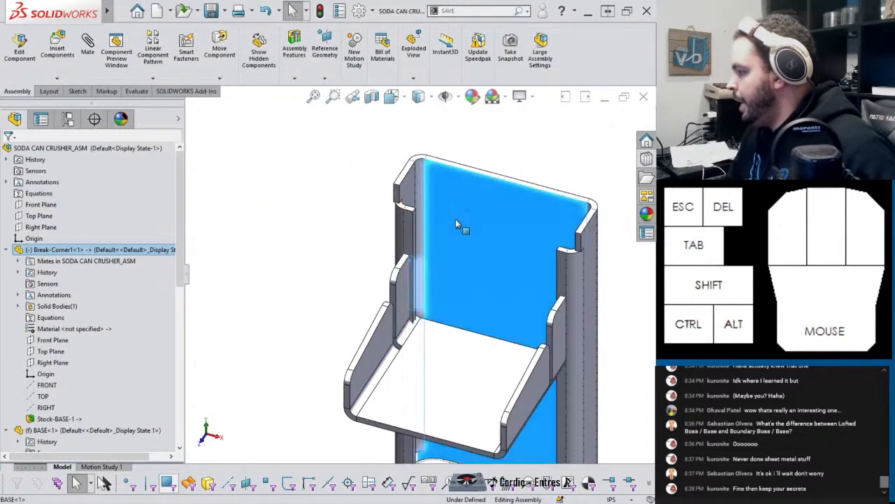
click(456, 224)
click(486, 210)
scroll(525, 322, down, 5)
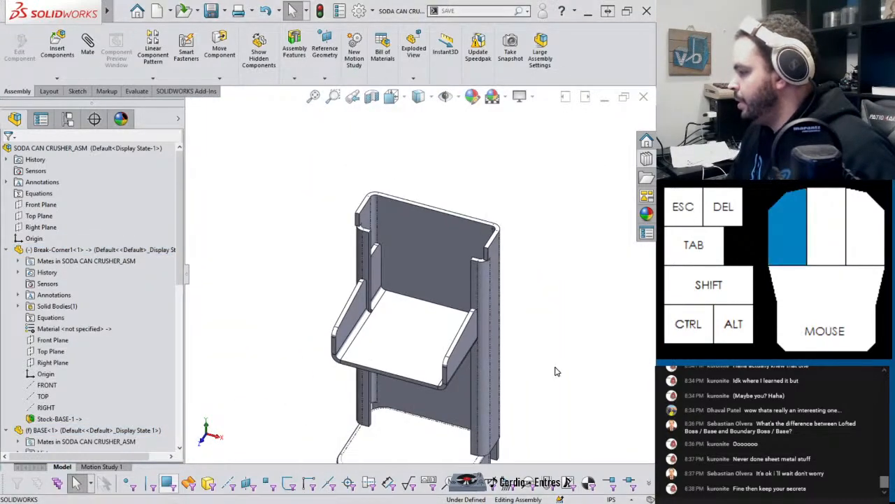
Step: Slide the tray up and down the base to test its travel, leaving it just above the base's foot
drag(423, 353, 418, 335)
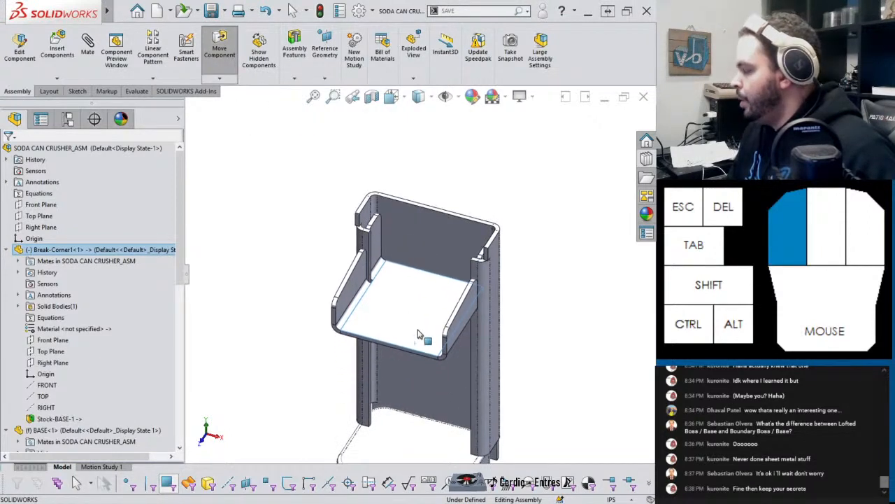
scroll(428, 332, down, 5)
middle_drag(429, 330, 423, 299)
drag(422, 296, 426, 353)
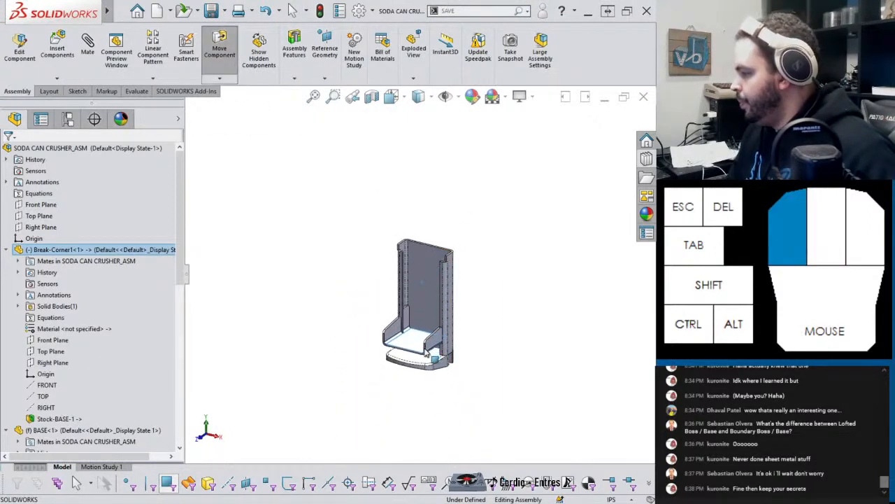
click(498, 343)
scroll(442, 355, up, 8)
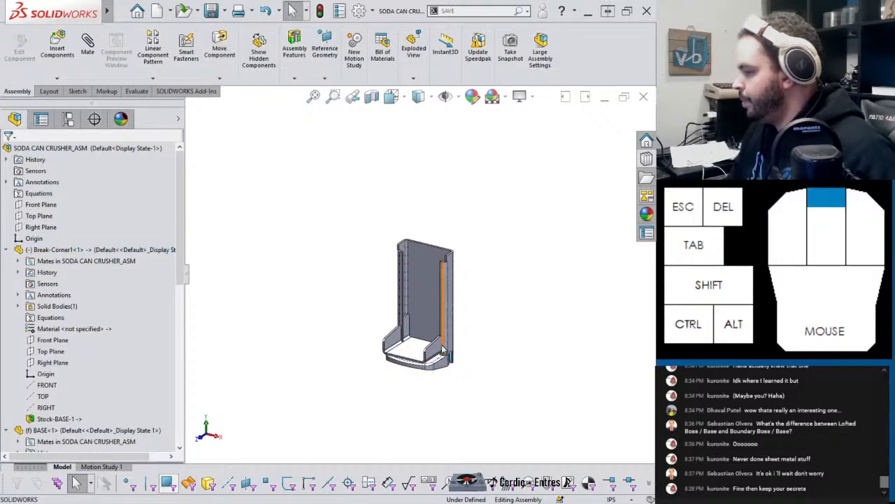
middle_drag(420, 319, 346, 289)
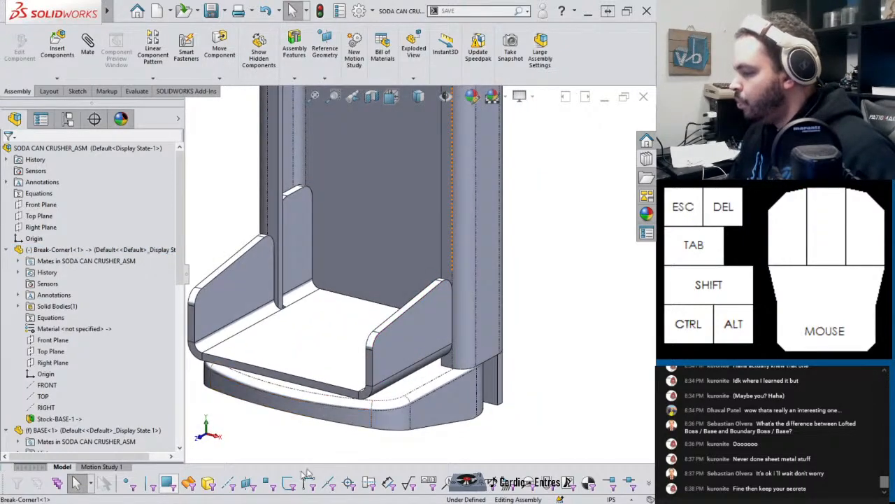
Step: Switch to the browser's can crusher reference photo and examine the tray's side flange holes and the arm linkage pivots
click(231, 499)
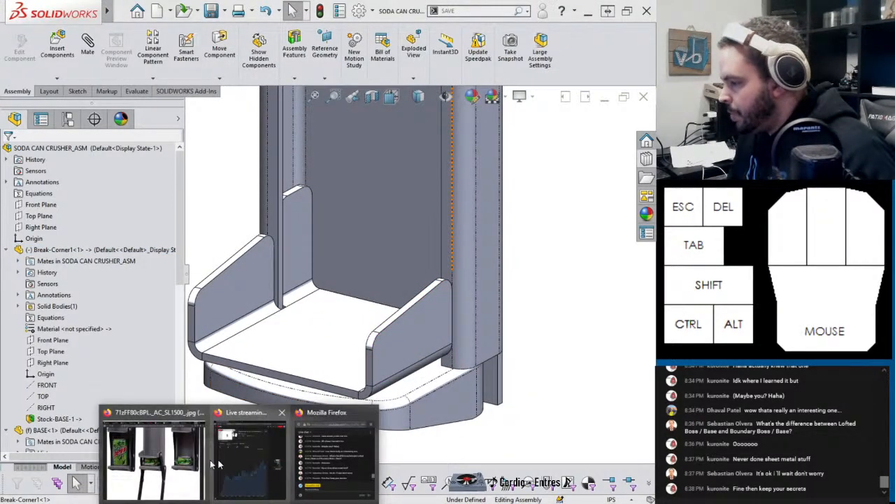
click(210, 459)
scroll(370, 289, down, 3)
scroll(396, 274, up, 5)
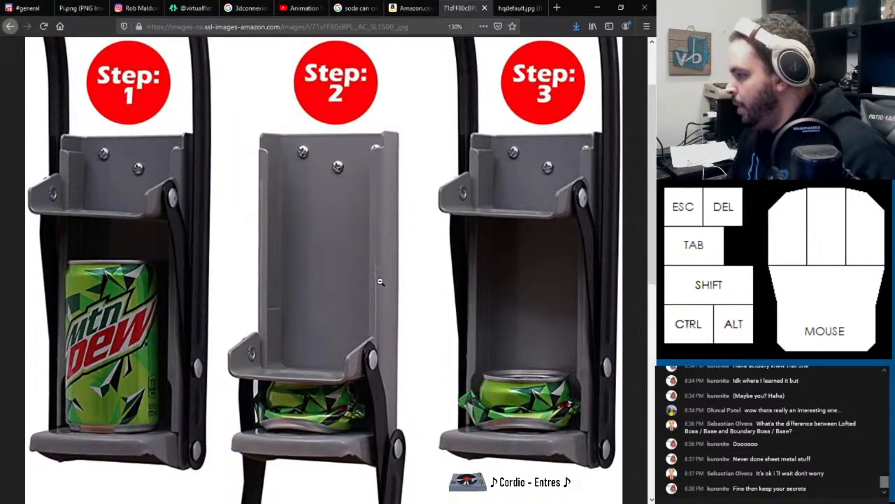
scroll(348, 283, down, 4)
scroll(360, 182, up, 1)
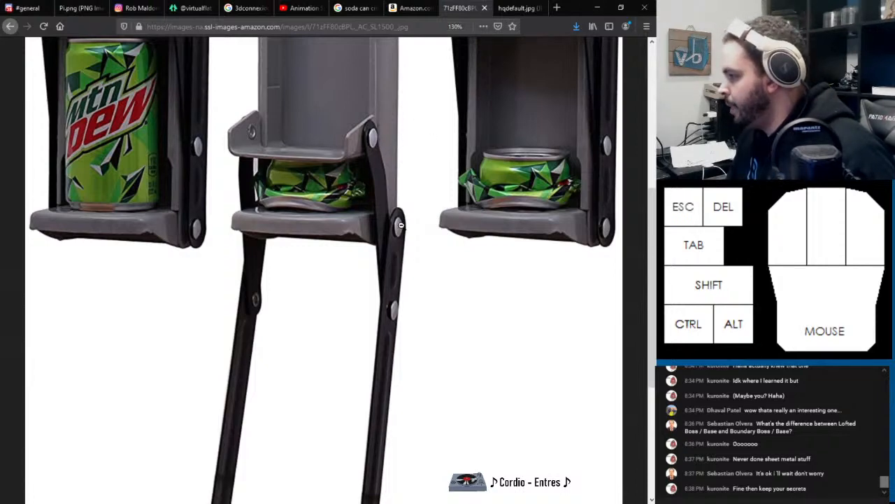
click(596, 8)
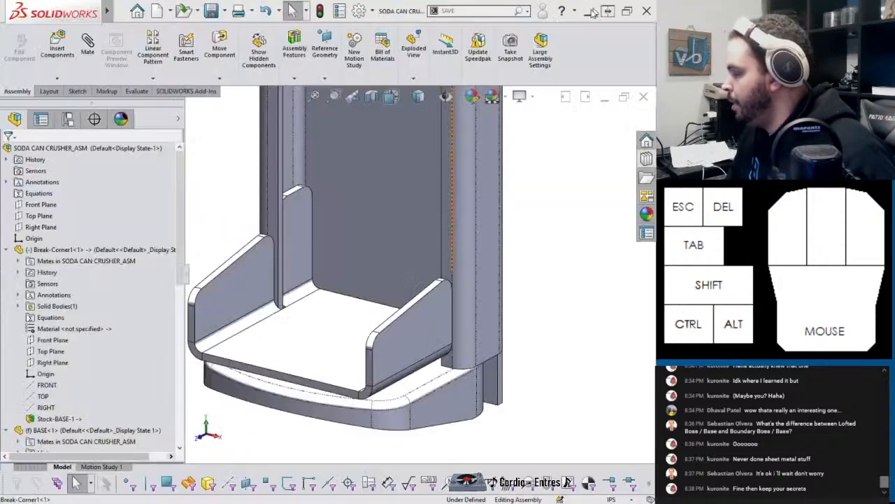
click(441, 302)
click(478, 286)
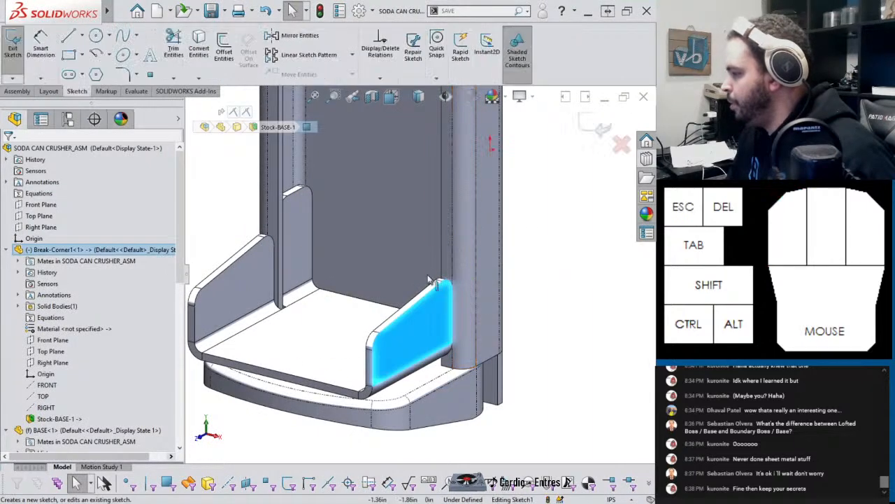
key(ctrl+8)
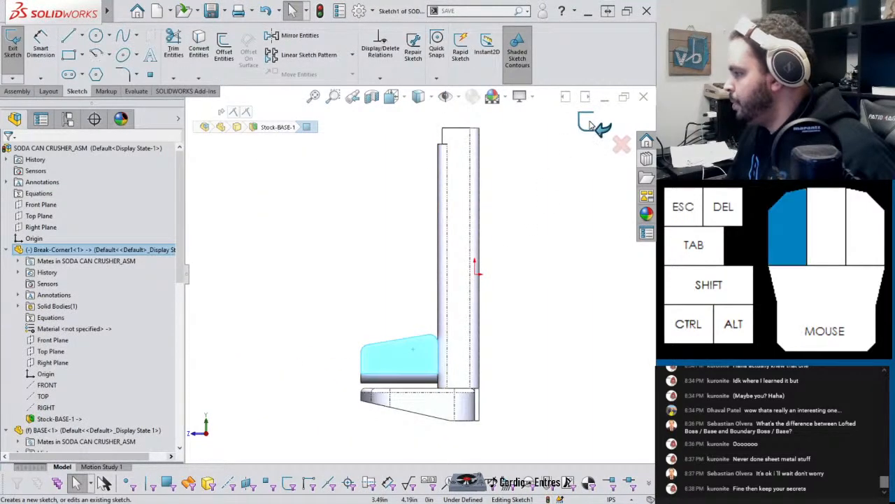
click(601, 127)
Step: Open the Break-Corner1 tray as its own part and start a sketch on the outer face of its sloped side flange
click(446, 310)
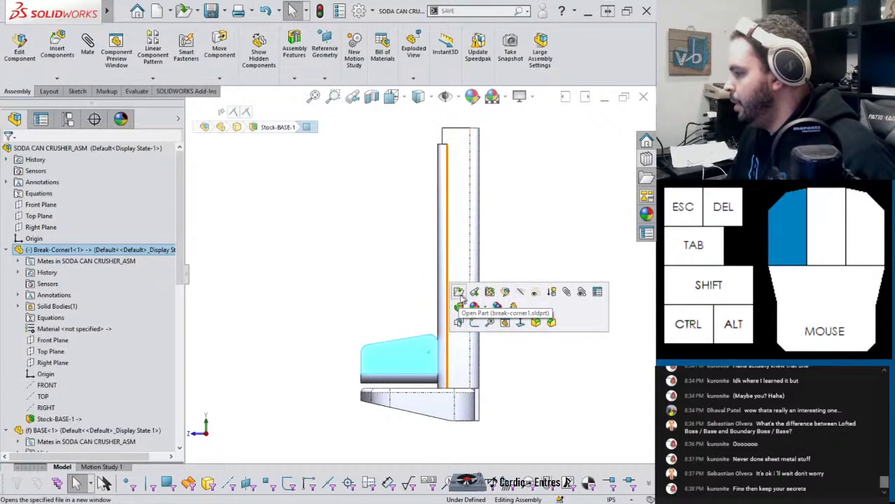
click(459, 307)
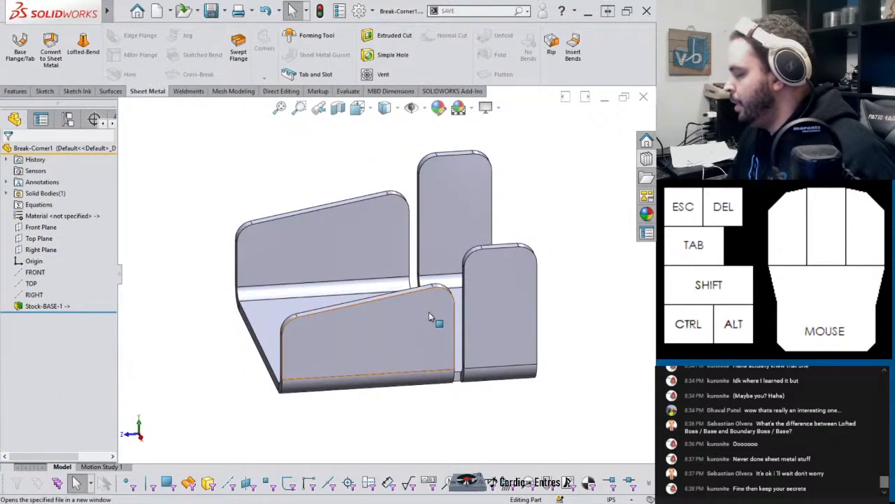
click(429, 313)
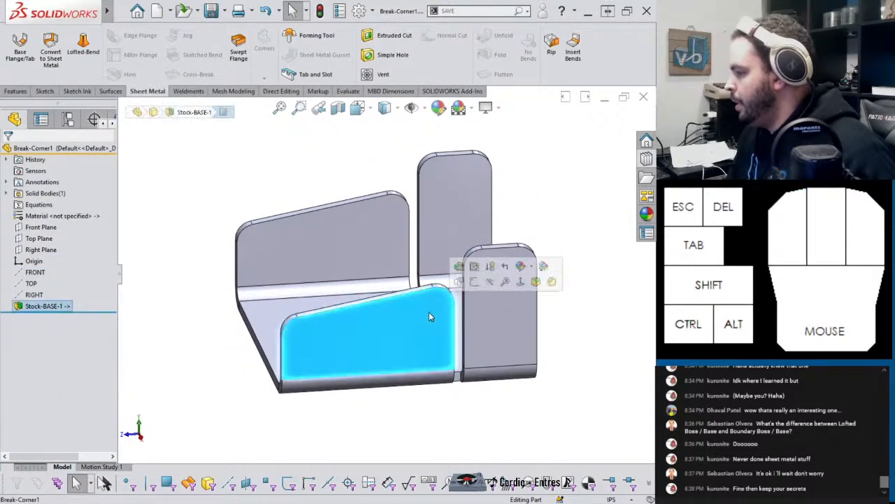
click(474, 282)
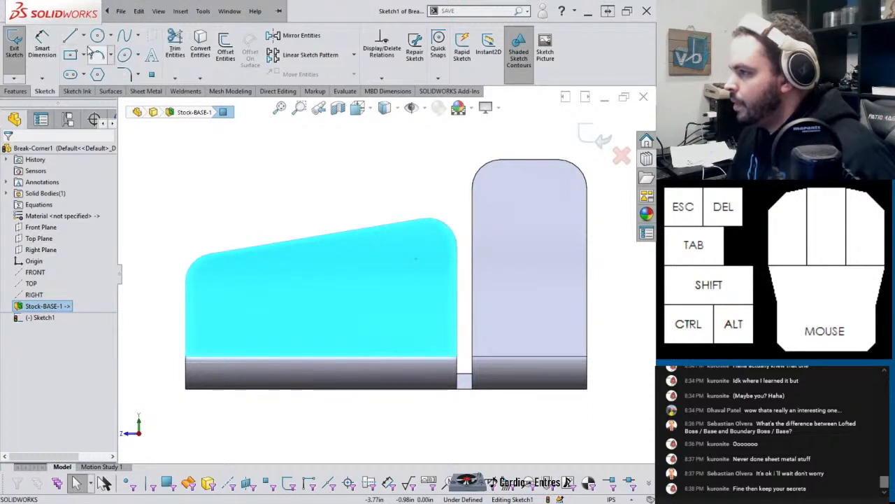
Step: Sketch a vertical centerline across the flange, a circle about 0.34 in diameter at its midpoint, and a horizontal line from the circle's center to the rear edge
click(84, 36)
click(78, 62)
drag(391, 223, 393, 357)
key(Escape)
mouse_move(413, 309)
mouse_down()
mouse_move(377, 277)
mouse_move(457, 290)
mouse_up()
click(494, 239)
key(c)
key(Escape)
key(l)
key(Escape)
Step: Make the horizontal line construction geometry and set it equal in length to the upper half of the vertical centerline
click(410, 290)
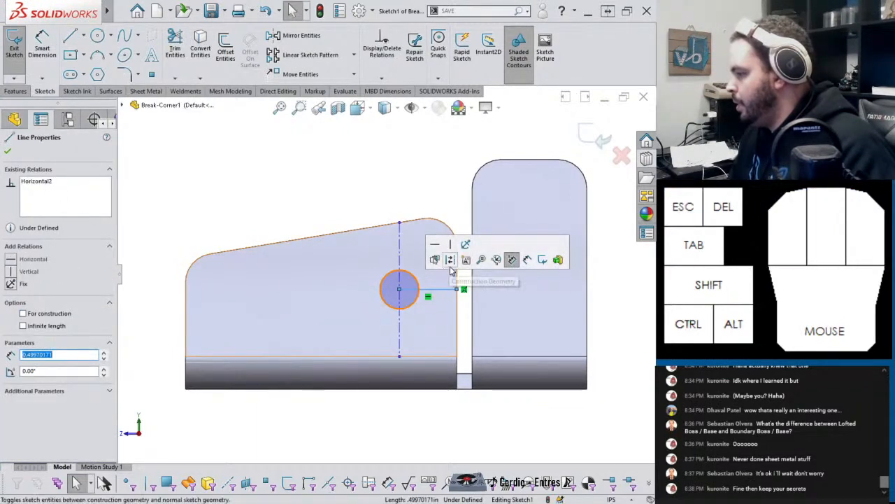
click(451, 260)
click(442, 290)
ctrl+click(402, 255)
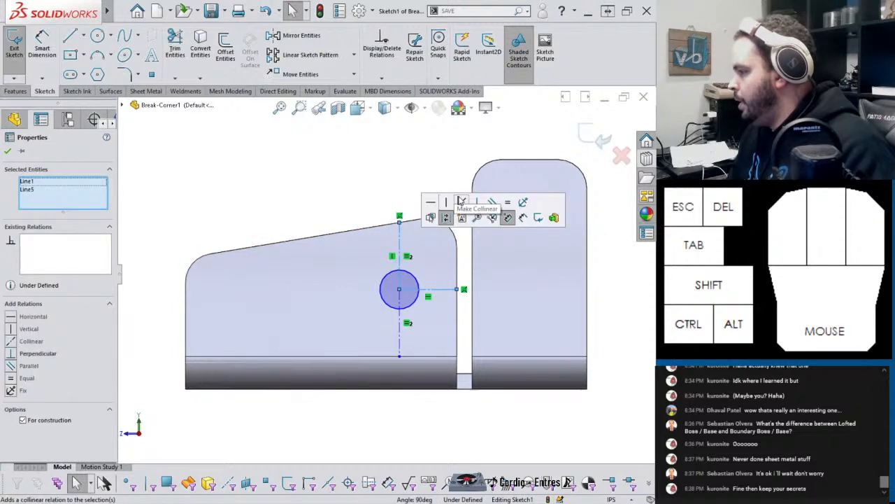
click(507, 205)
click(396, 140)
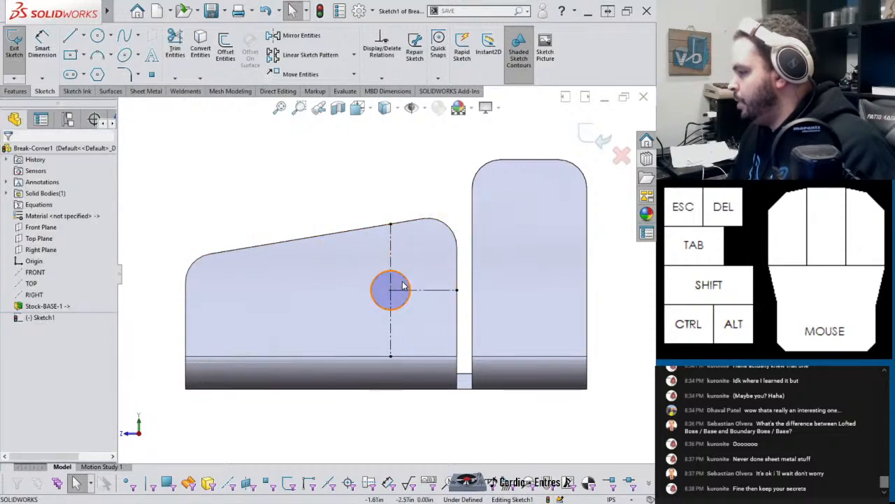
Step: Dimension the circle's diameter as 0.25 in
right_drag(376, 221, 370, 123)
click(406, 279)
click(435, 171)
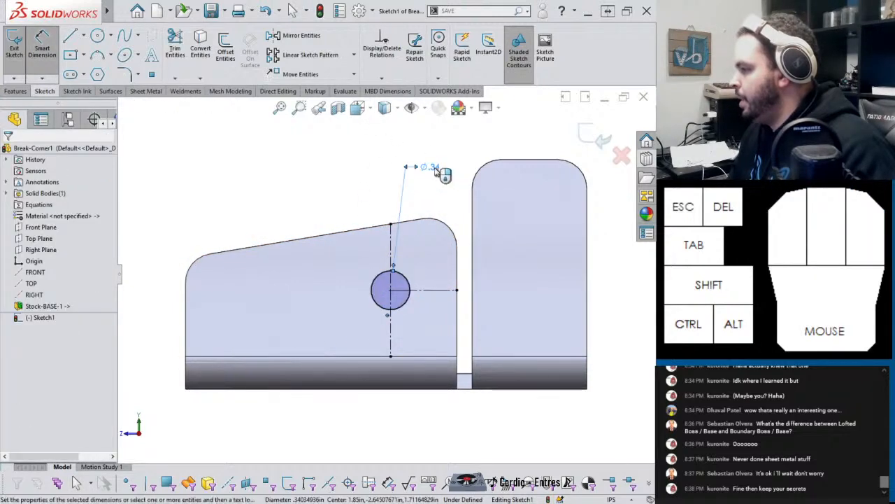
click(437, 171)
double_click(429, 169)
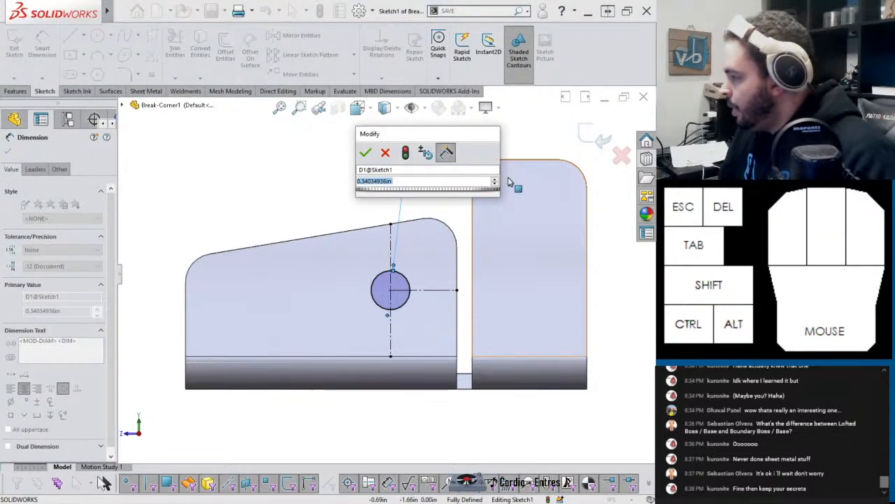
text(.25)
key(Return)
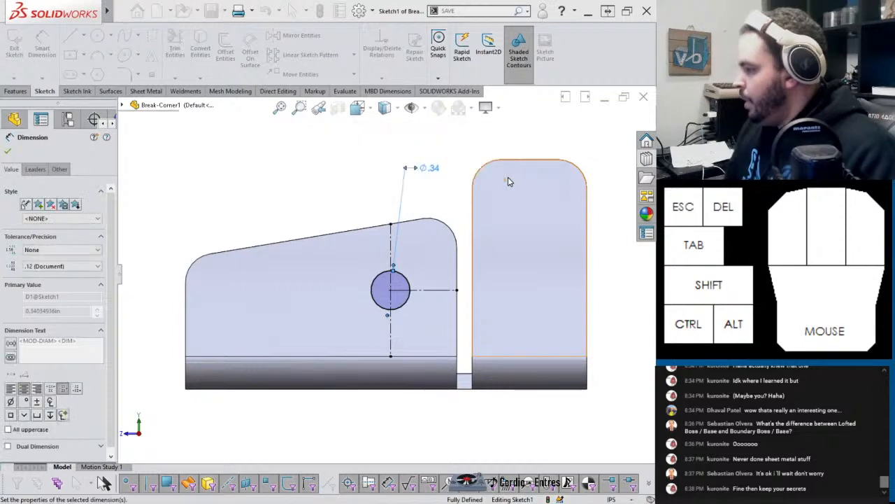
Step: Finish the hole sketch and change its sketch plane to the part's Right Plane
middle_drag(196, 175, 258, 209)
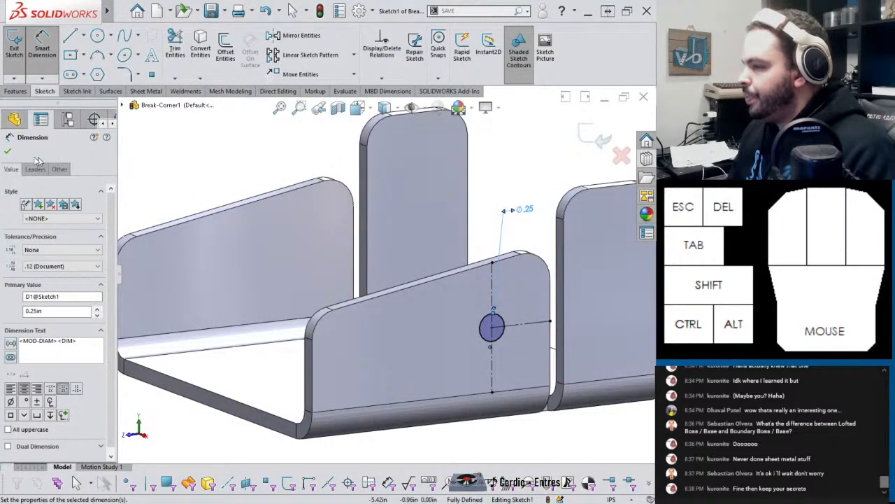
click(11, 63)
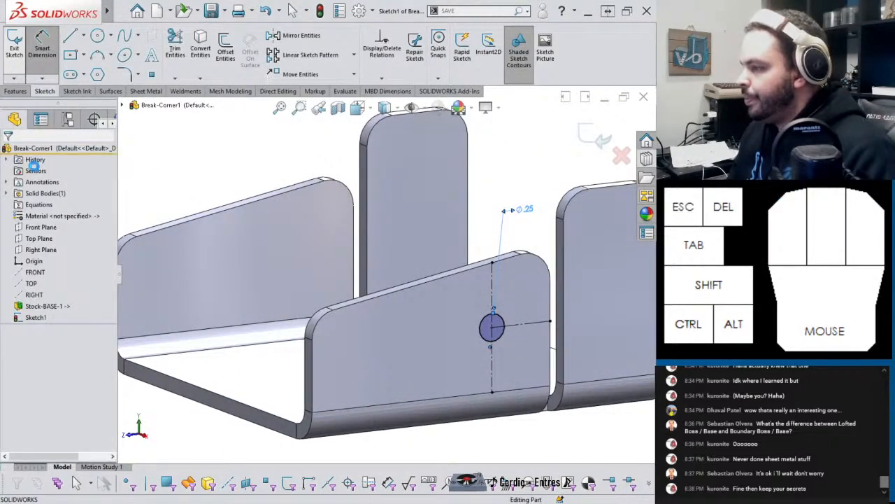
right_click(41, 319)
click(67, 256)
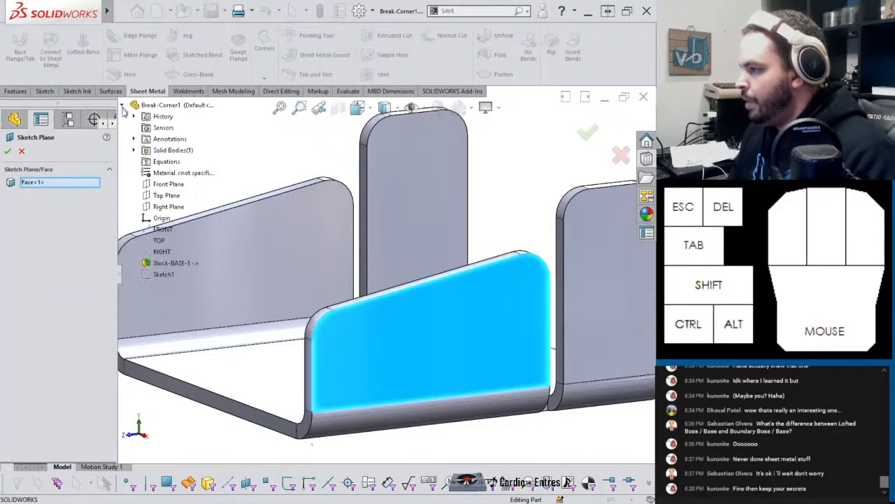
click(167, 208)
click(8, 152)
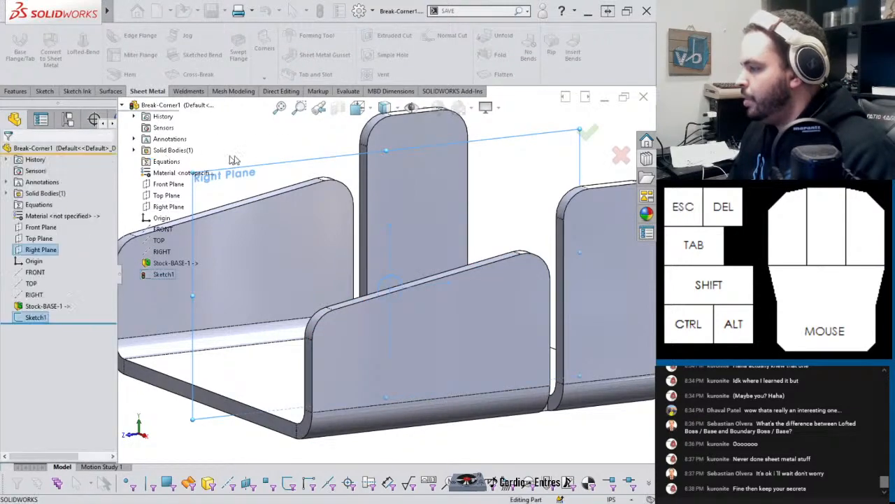
Step: Extrude-cut the circle Through All - Both to pierce both side flanges, and save the part
click(16, 91)
click(158, 46)
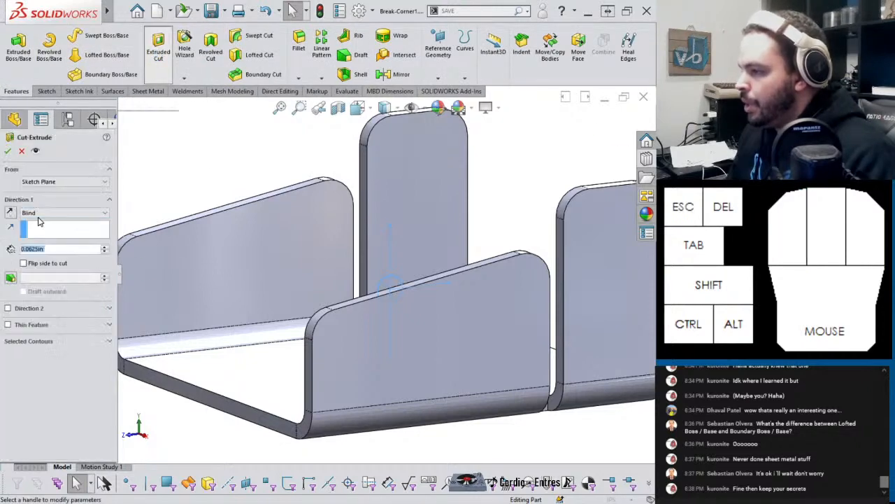
click(41, 214)
click(49, 240)
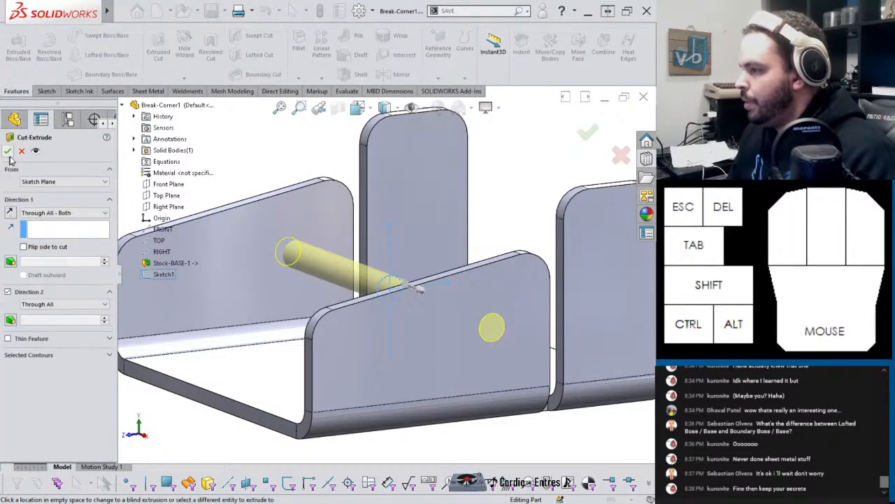
click(8, 151)
key(f)
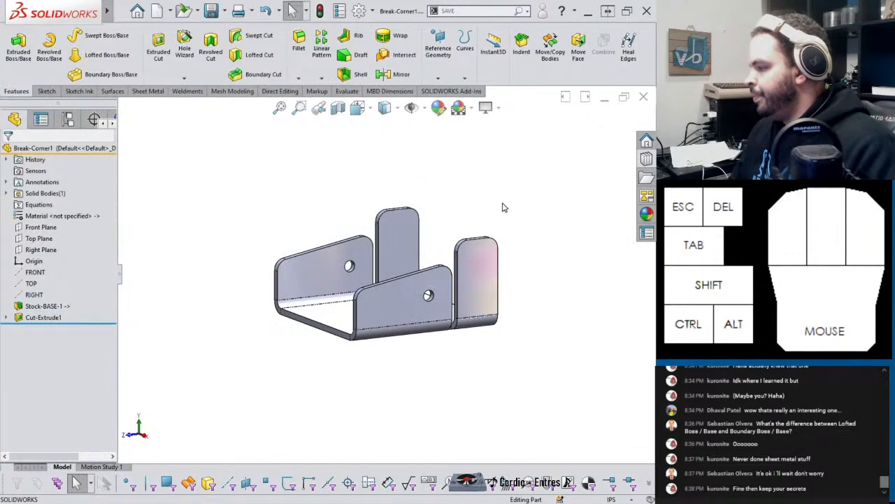
key(ctrl+s)
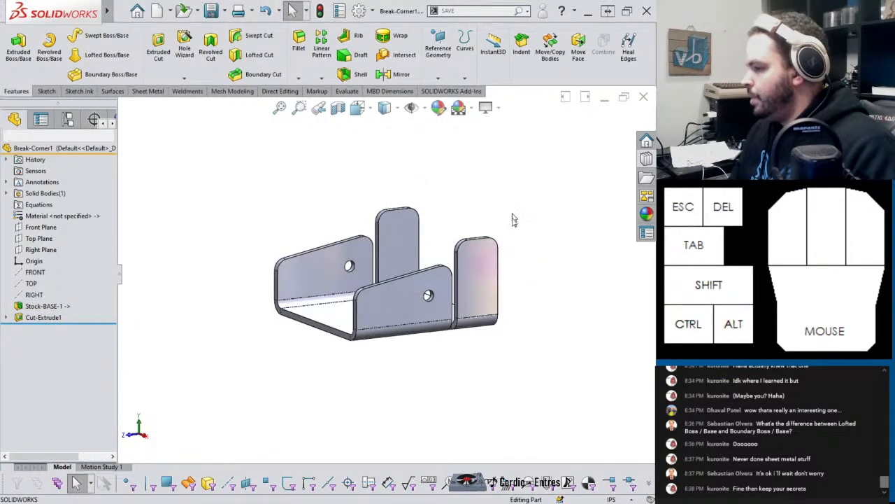
Step: Return to the soda can crusher assembly and compare the base's lower rear corner with the arm pivot in the browser's reference photo
key(ctrl+Tab)
scroll(460, 418, up, 4)
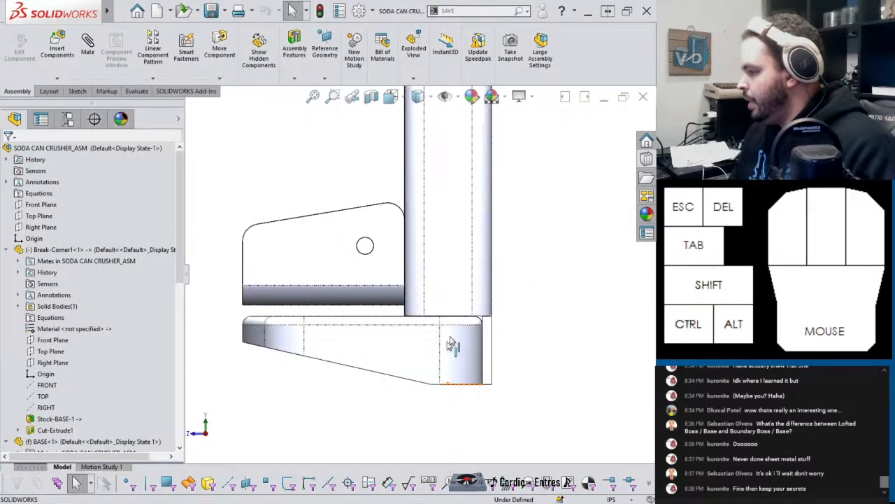
middle_drag(452, 346, 471, 343)
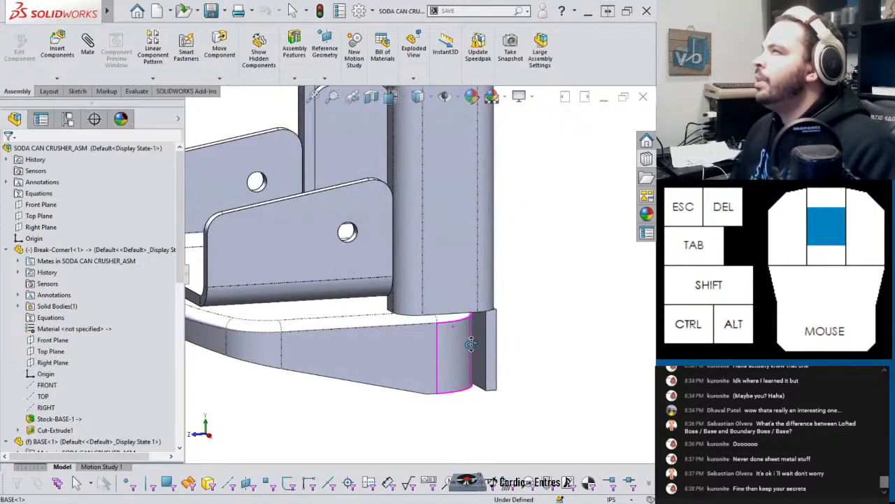
middle_drag(471, 343, 471, 340)
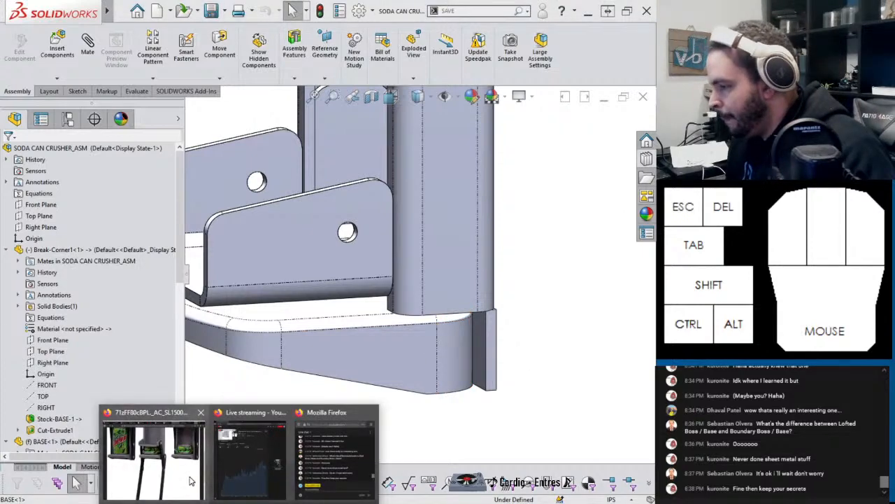
click(192, 482)
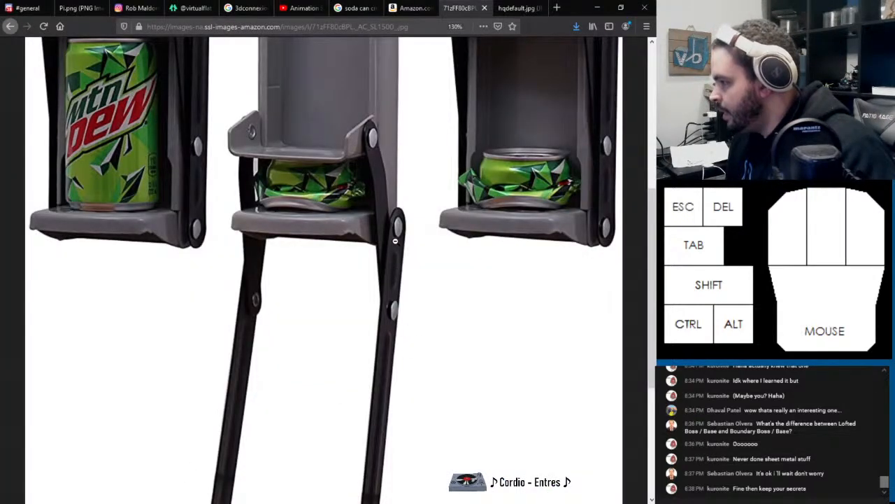
click(457, 292)
key(ctrl+Tab)
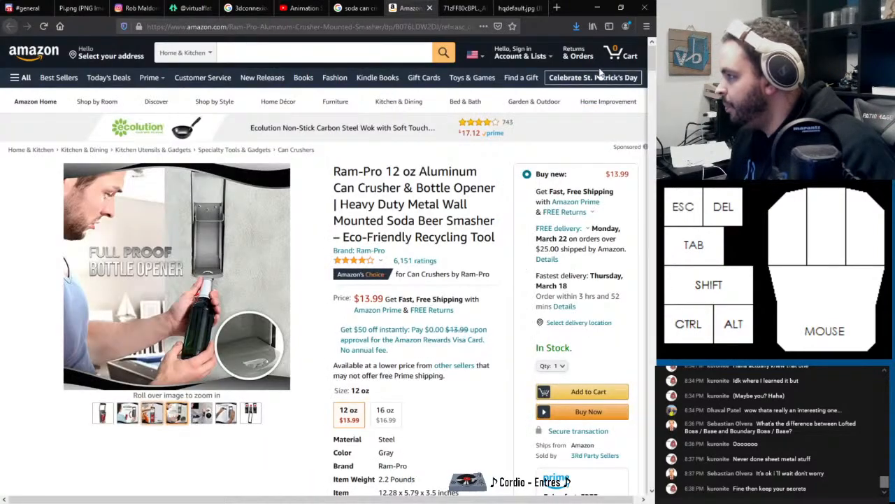
click(597, 8)
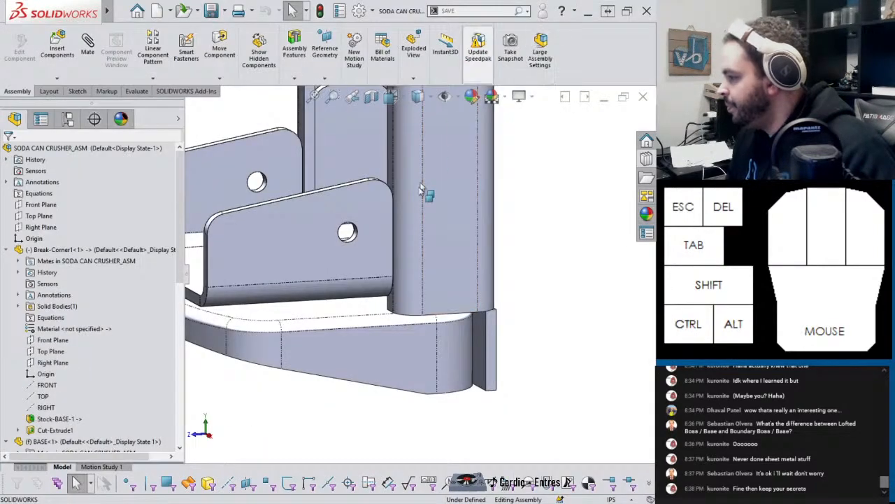
middle_drag(422, 189, 466, 308)
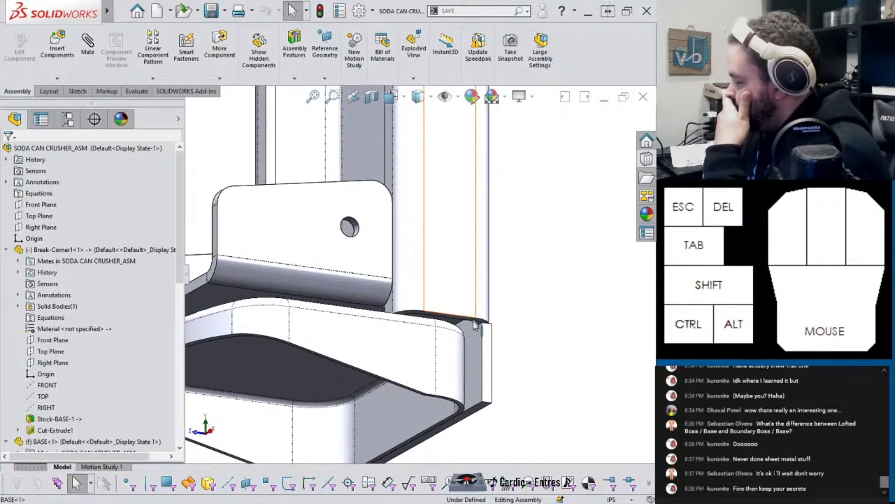
Step: Open the base part from the assembly and roll its feature history back to just after the first side edge flange
click(468, 272)
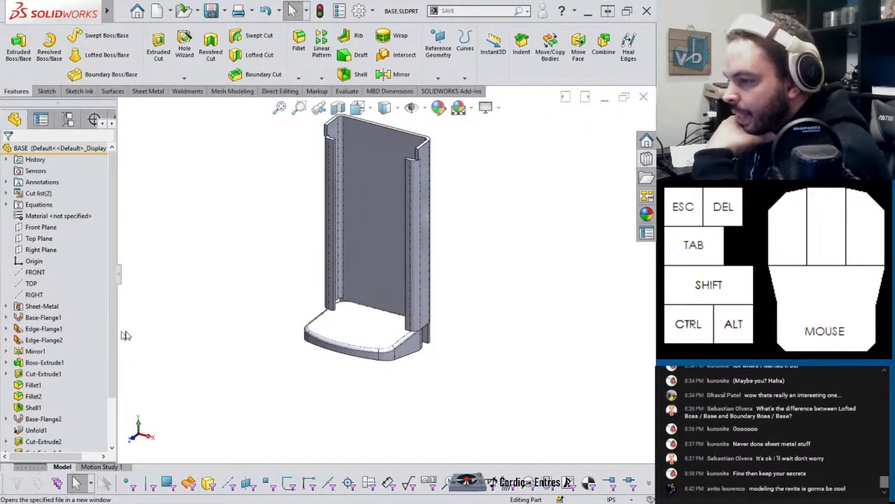
scroll(382, 283, down, 1)
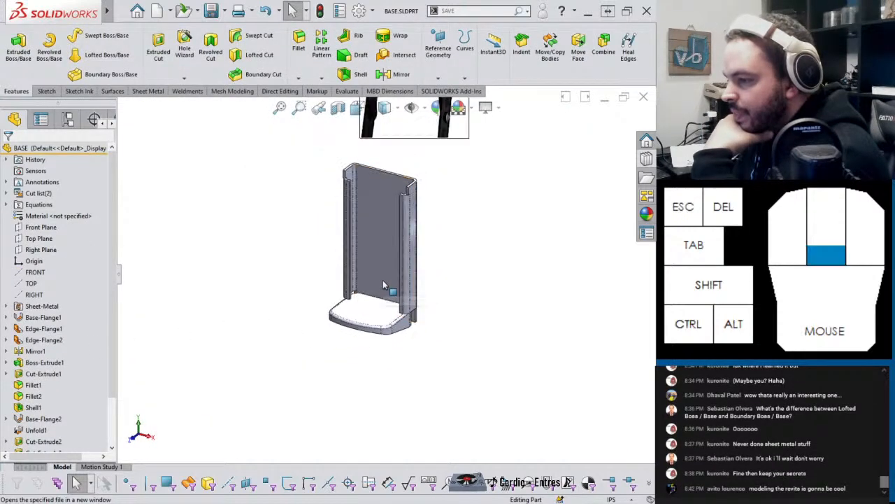
scroll(413, 276, up, 5)
middle_drag(439, 281, 410, 379)
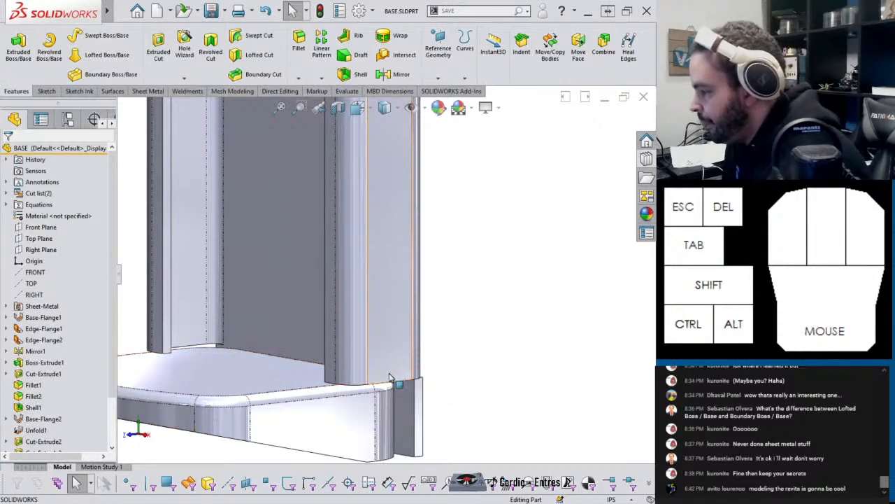
scroll(81, 396, down, 2)
drag(83, 448, 84, 425)
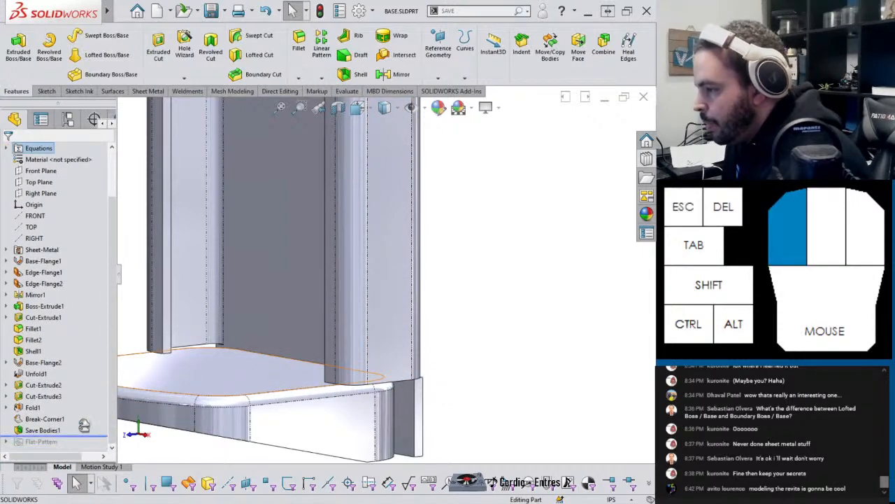
drag(81, 280, 81, 280)
Step: Edit the profile of Edge-Flange1 and set its offset from the back plate's bottom corner to 0.00 in
click(39, 274)
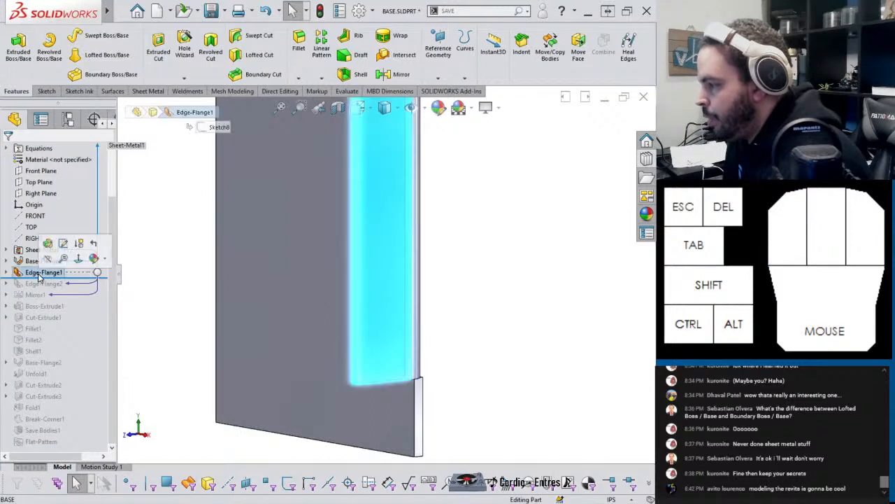
click(48, 243)
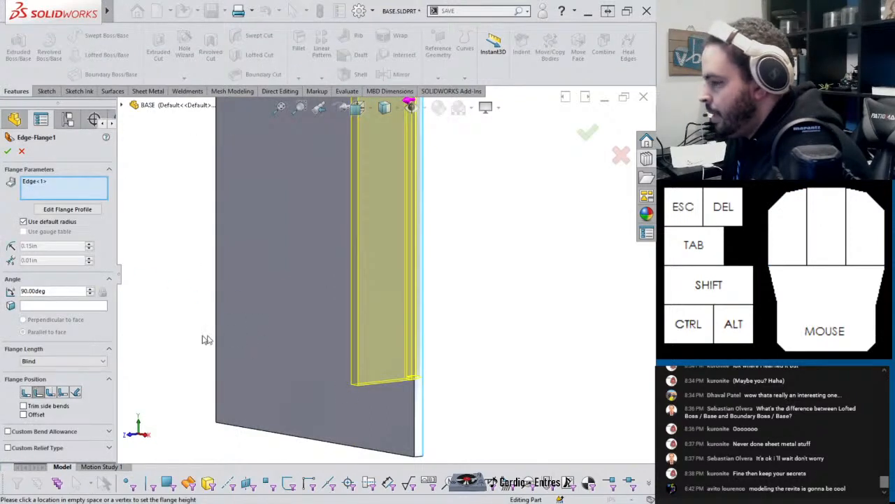
click(61, 210)
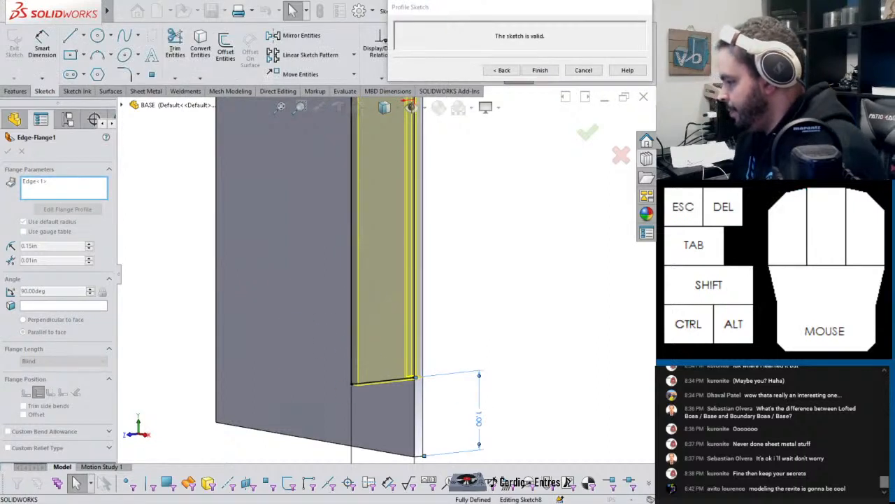
double_click(486, 418)
text(00in)
key(Return)
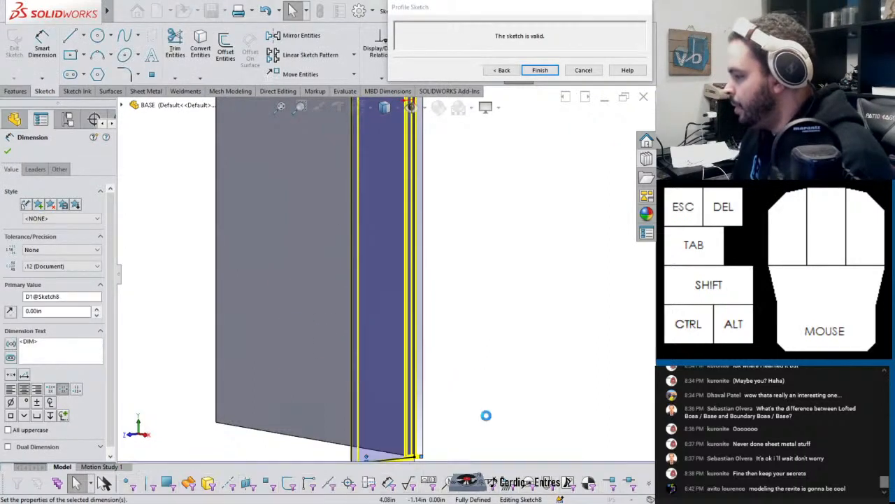
click(539, 71)
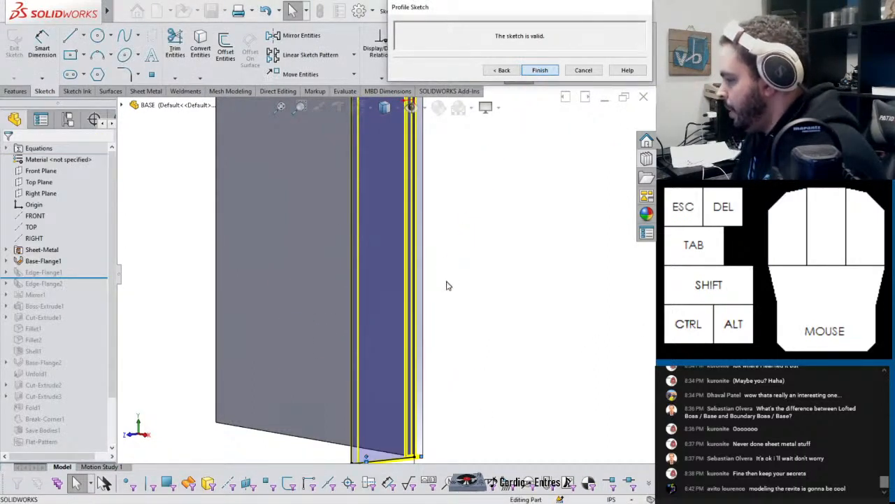
Step: Roll forward to include Edge-Flange2, edit its profile and raise the lower end above the side flange's bottom edge
drag(67, 279, 67, 289)
click(49, 283)
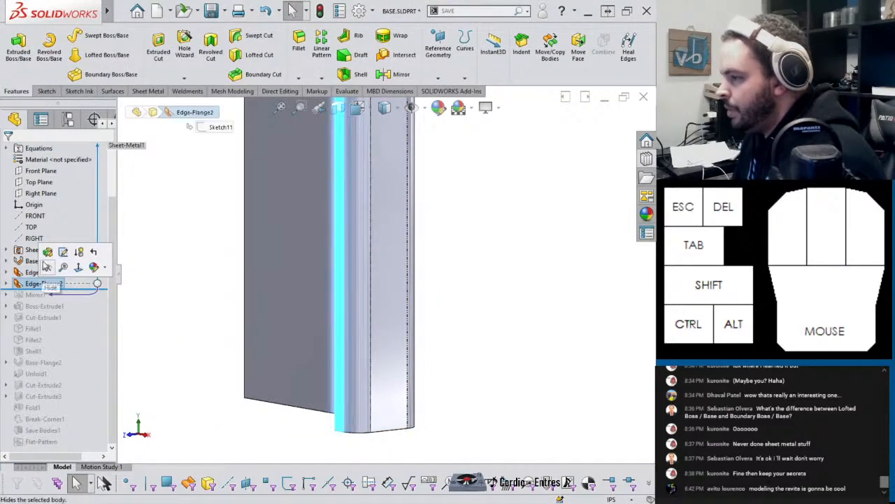
click(46, 251)
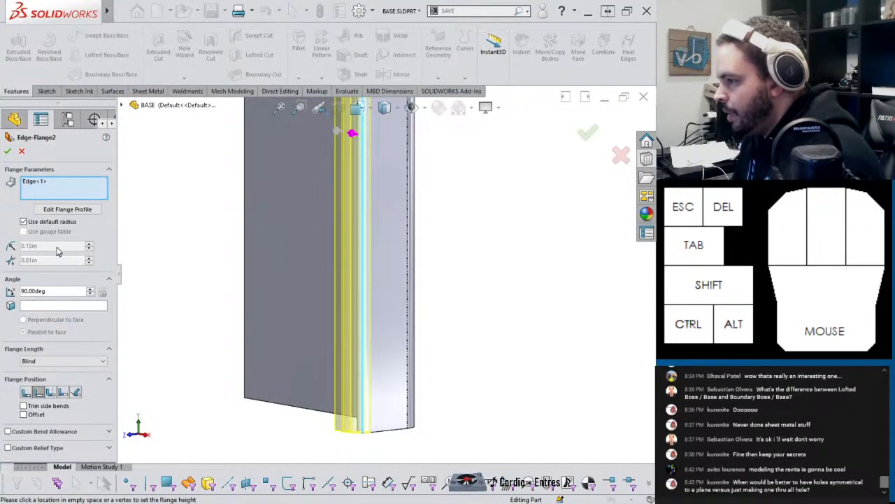
click(62, 209)
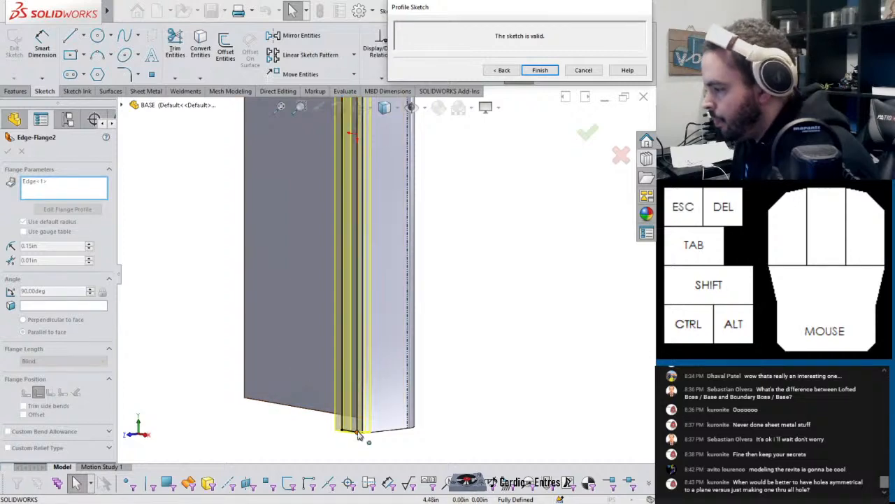
drag(358, 433, 362, 369)
middle_drag(363, 371, 446, 419)
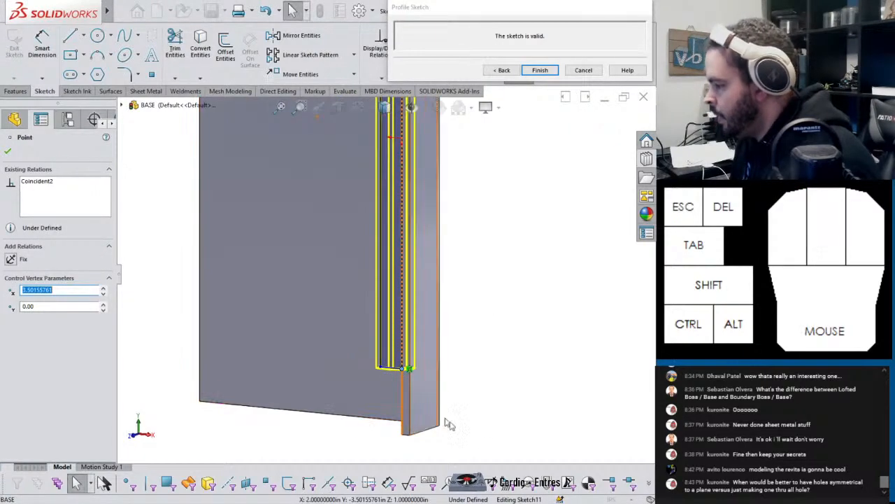
Step: Dimension the lower end of the Edge-Flange2 profile 1 in from the side flange's bottom corner and finish the profile
right_drag(446, 419, 422, 389)
click(392, 371)
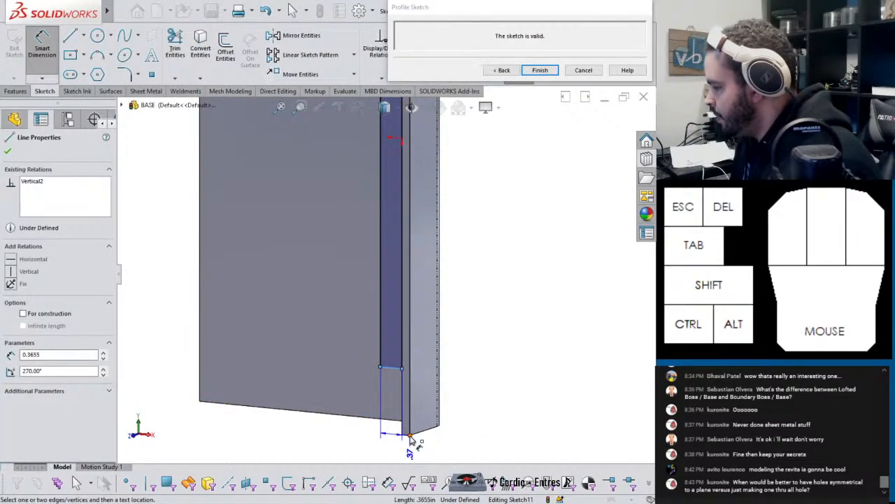
click(410, 435)
click(494, 403)
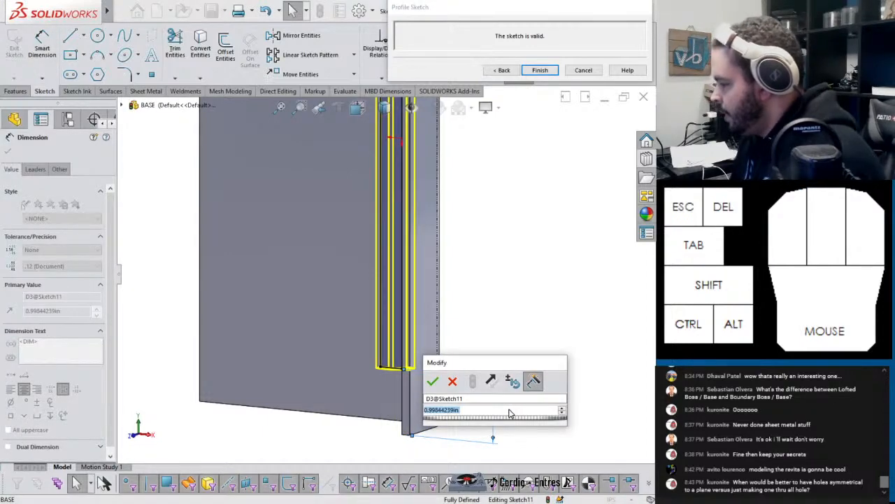
text(1)
key(Return)
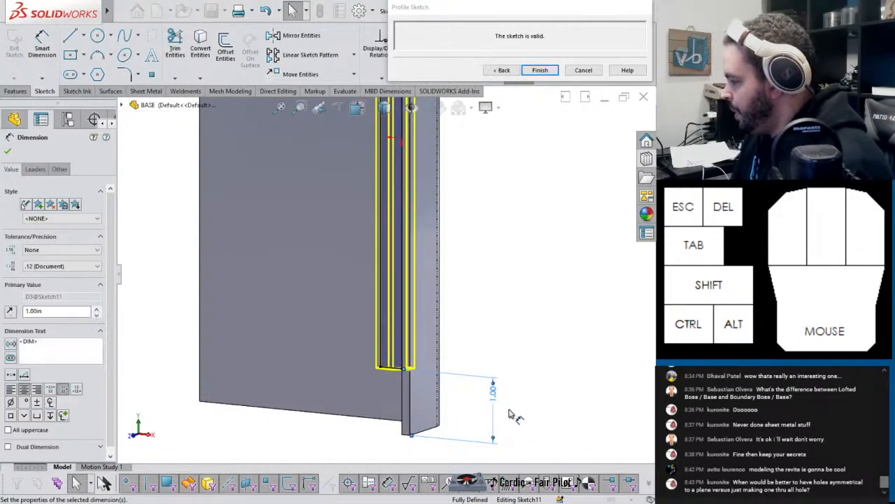
key(Escape)
click(539, 70)
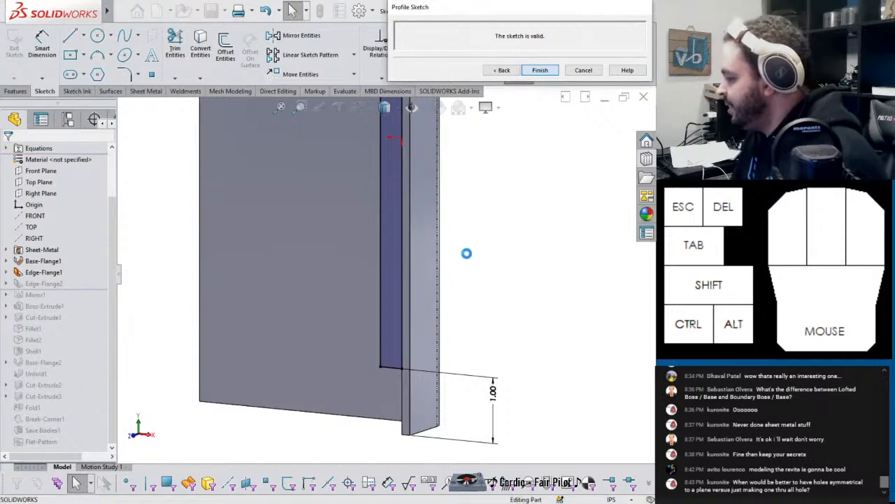
Step: Roll the base forward to the end of its history and open Sketch12 of Boss-Extrude1 for editing
mouse_move(455, 258)
middle_down()
mouse_move(403, 293)
mouse_move(381, 283)
middle_up()
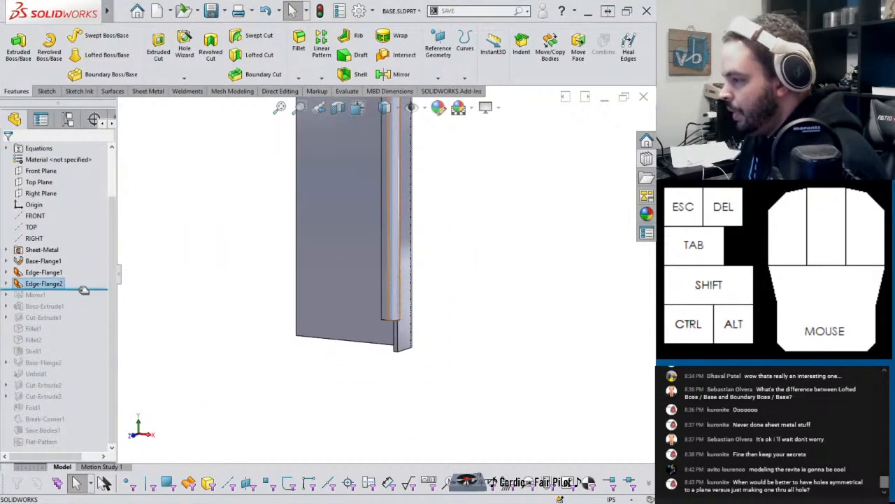
drag(84, 289, 65, 448)
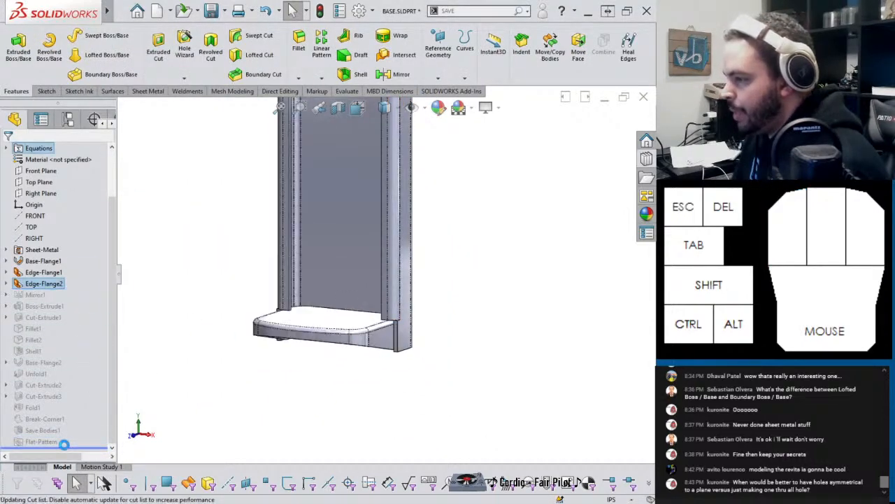
click(32, 309)
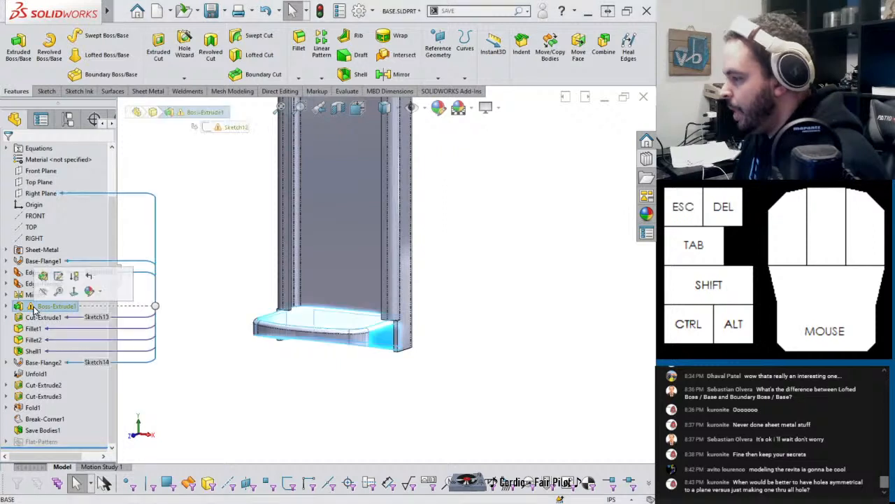
scroll(305, 300, down, 3)
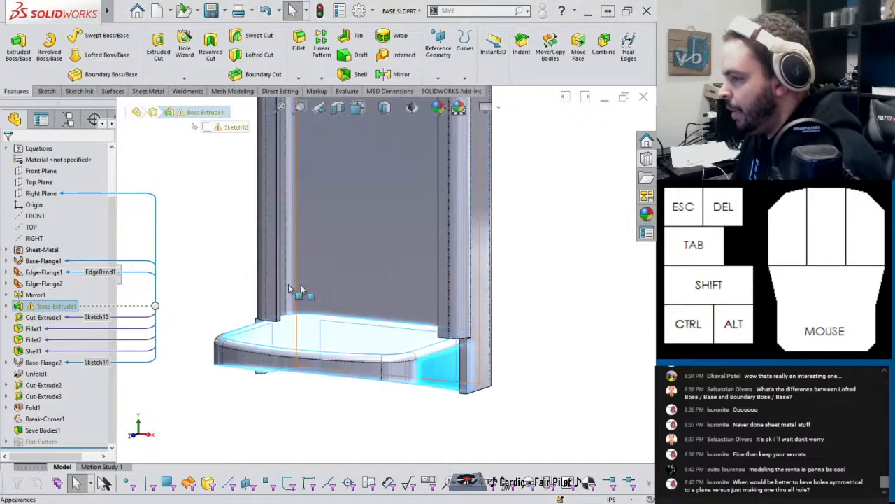
click(10, 305)
click(45, 317)
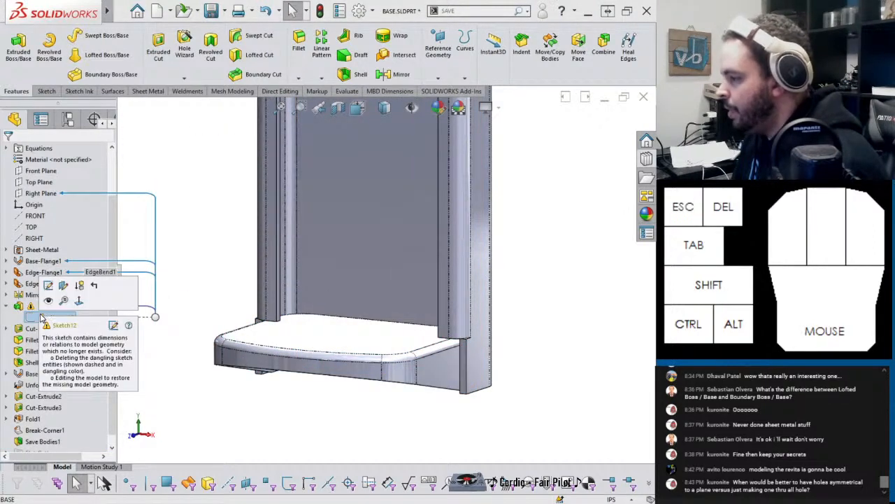
click(49, 286)
mouse_move(358, 311)
middle_down()
mouse_move(331, 287)
mouse_move(441, 343)
middle_up()
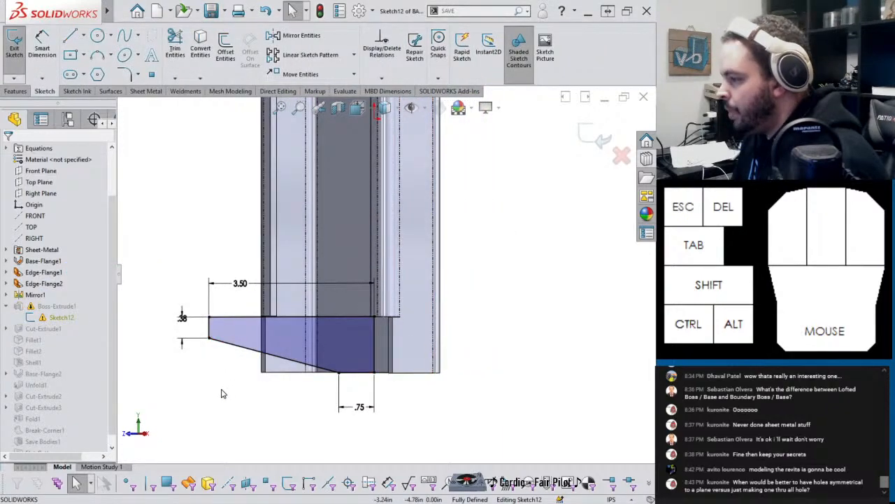
Step: Delete the dangling coincident relations Coincident1 and Coincident0 from the shelf profile sketch
click(382, 43)
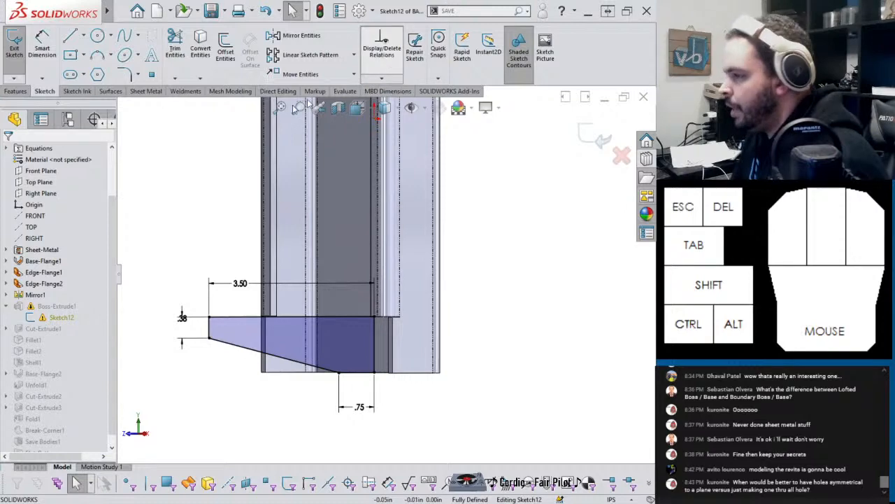
click(79, 215)
click(44, 204)
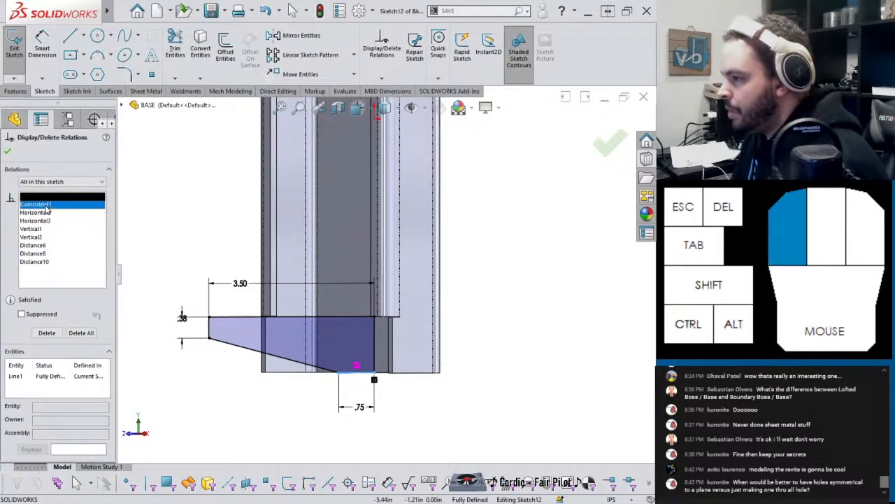
click(45, 195)
click(46, 202)
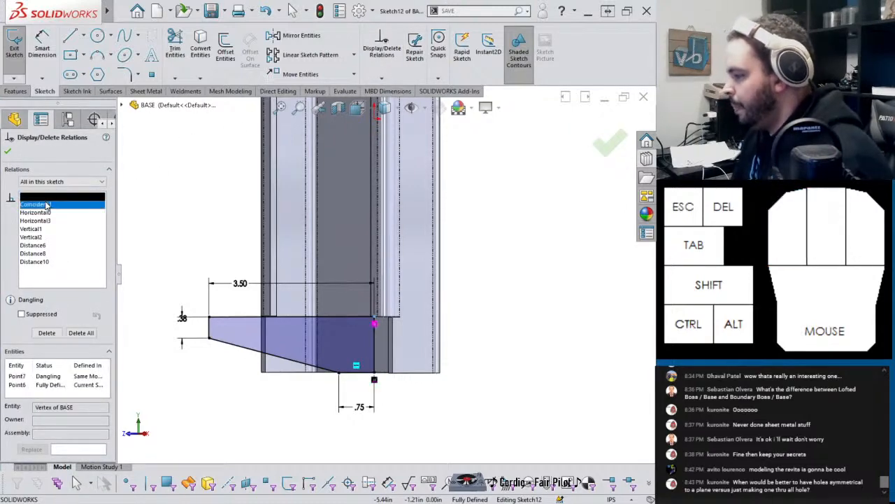
key(Delete)
click(45, 197)
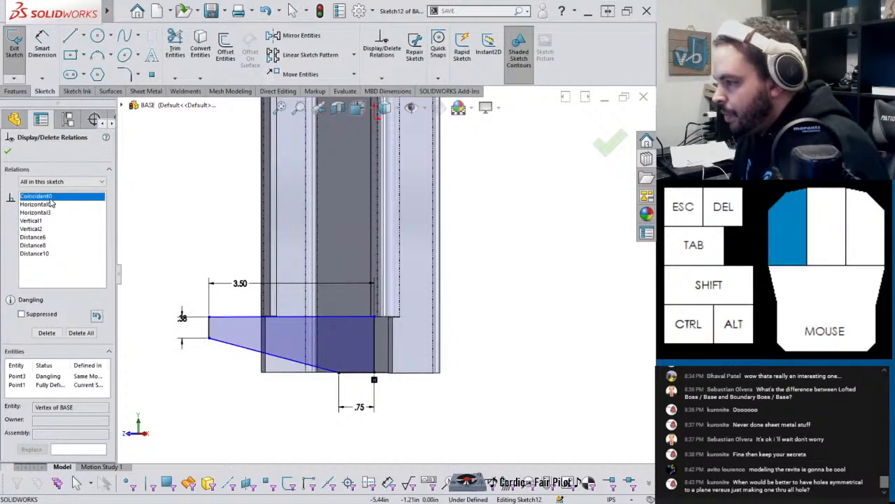
Step: Move the shelf profile's lower rear corner free and constrain it to the base's bottom edge again
drag(375, 373, 321, 374)
click(424, 410)
mouse_move(375, 373)
mouse_down()
mouse_move(358, 370)
mouse_move(372, 372)
mouse_up()
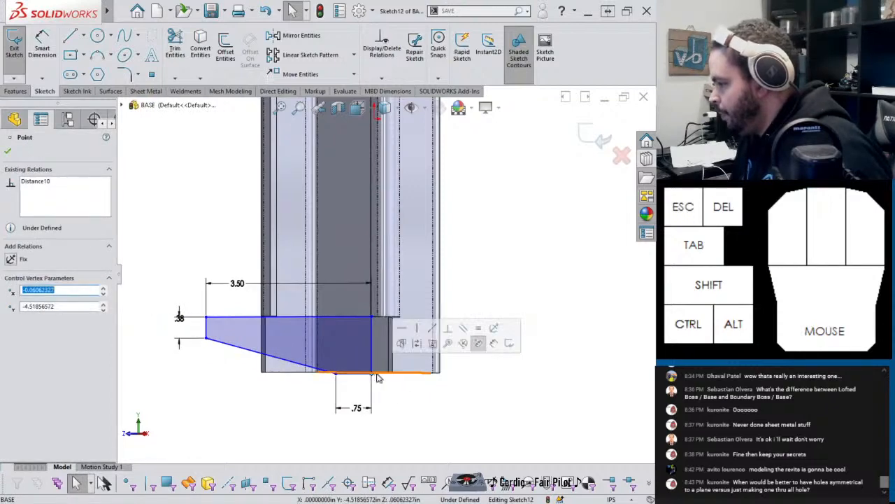
ctrl+click(381, 378)
click(412, 328)
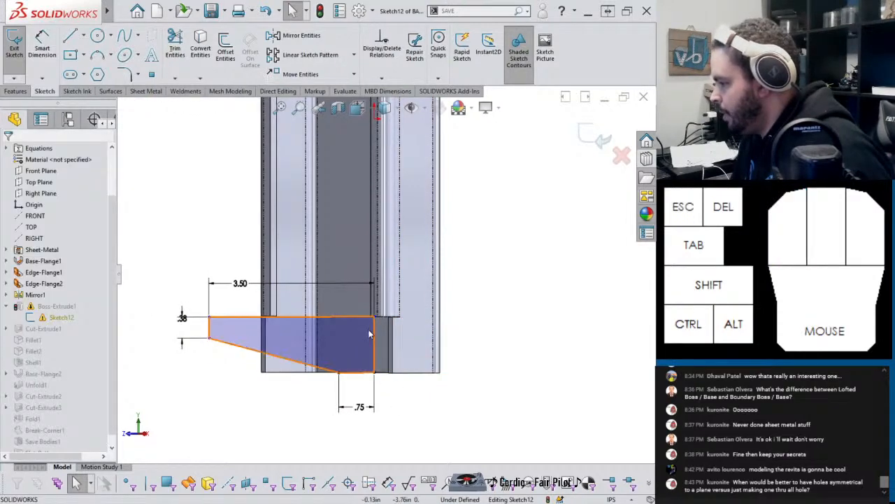
Step: Dimension the shelf profile's rear vertical line as 1 in and exit the sketch to rebuild the base
drag(375, 318, 373, 320)
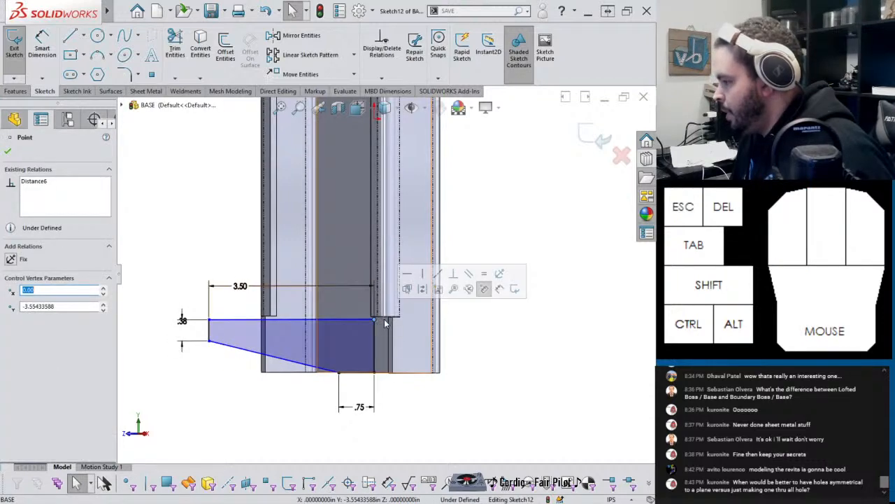
right_drag(441, 405, 388, 353)
click(383, 350)
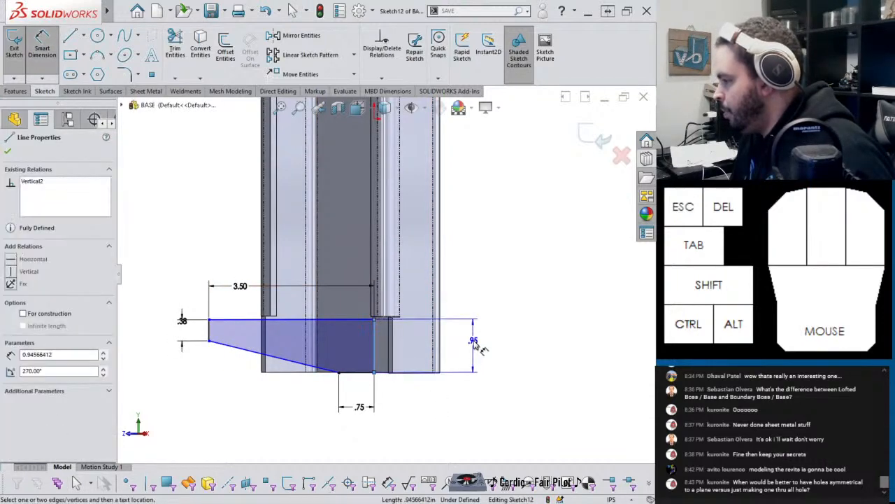
click(475, 340)
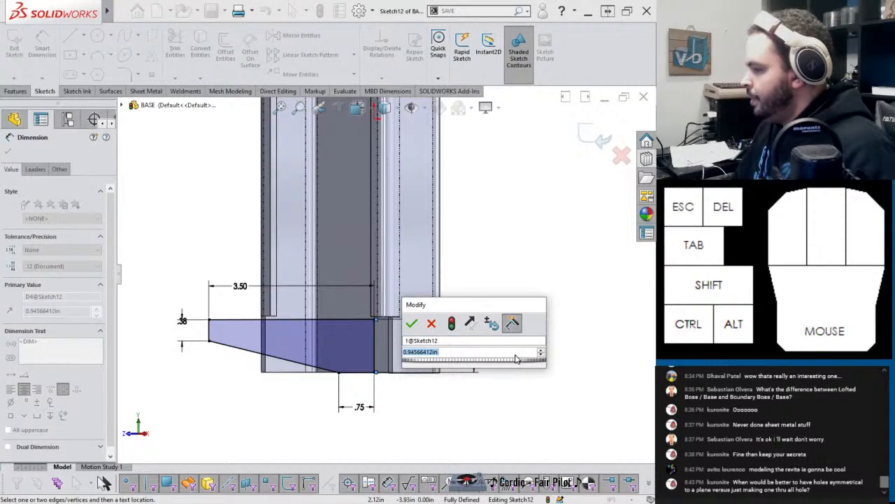
text(1)
key(Return)
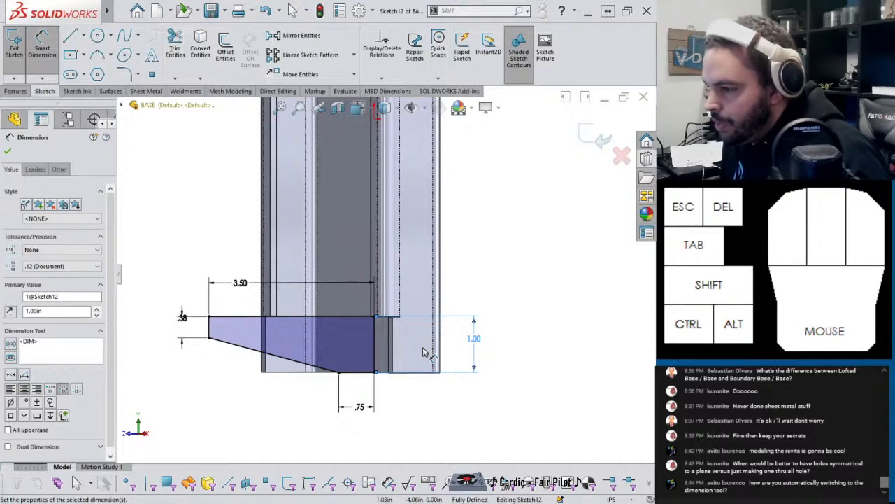
click(593, 136)
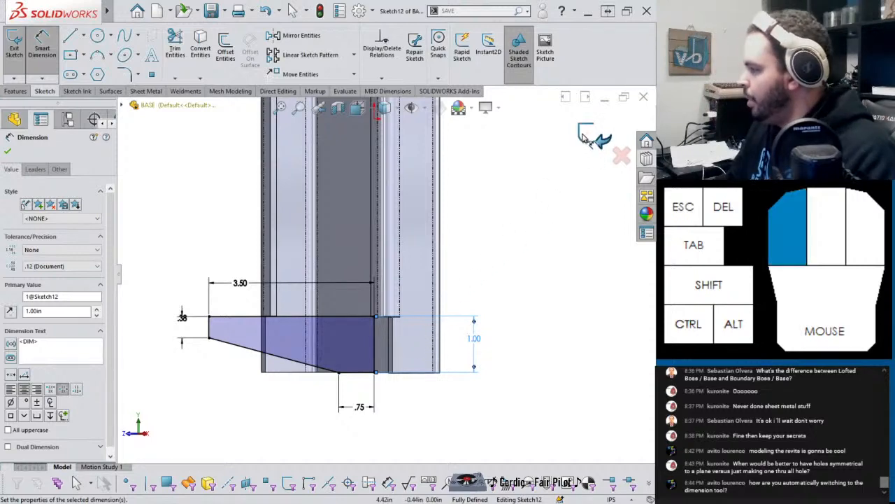
middle_drag(318, 294, 383, 318)
scroll(30, 386, down, 1)
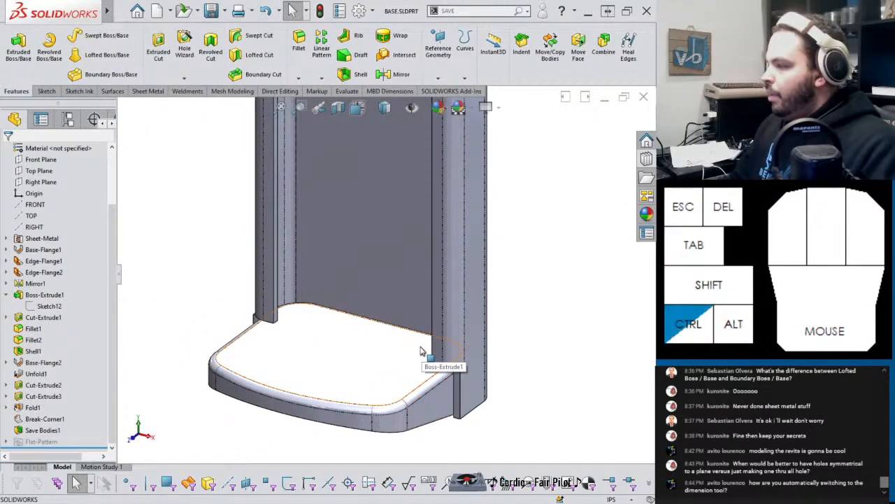
Step: Switch to the Break-Corner1 part and show its feature tree as a flat list
key(ctrl+Tab)
mouse_move(424, 272)
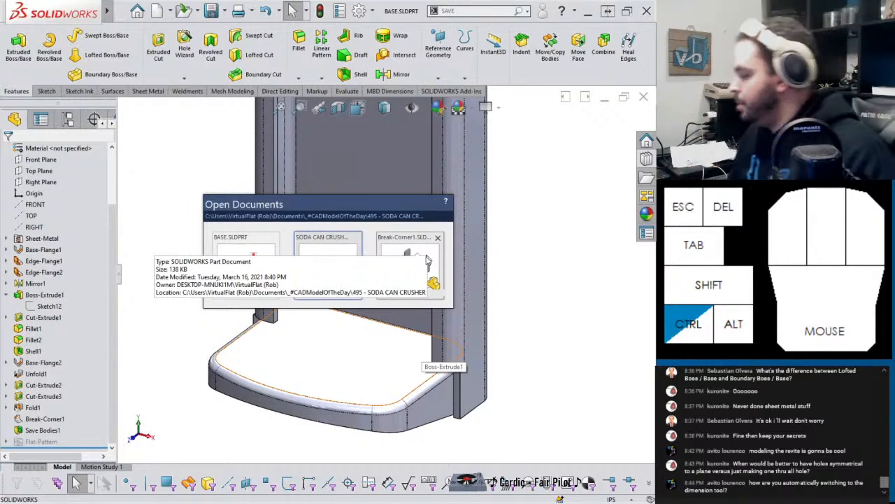
ctrl+click(511, 310)
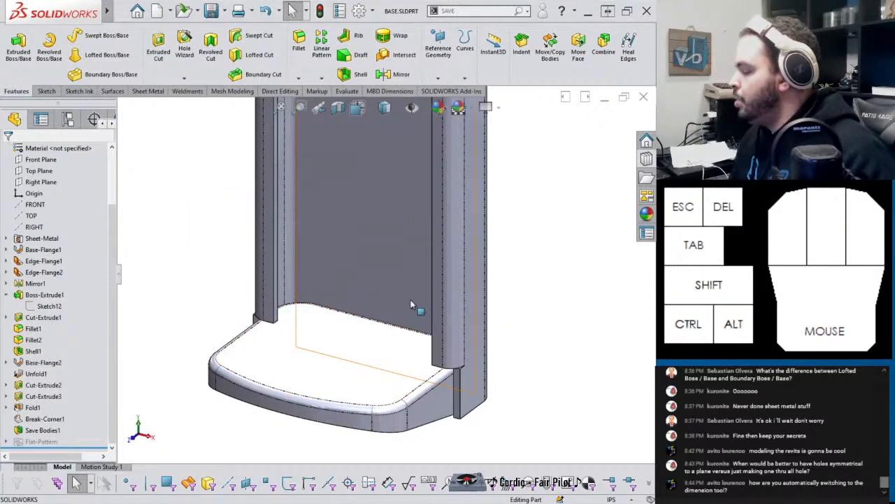
key(ctrl+Tab)
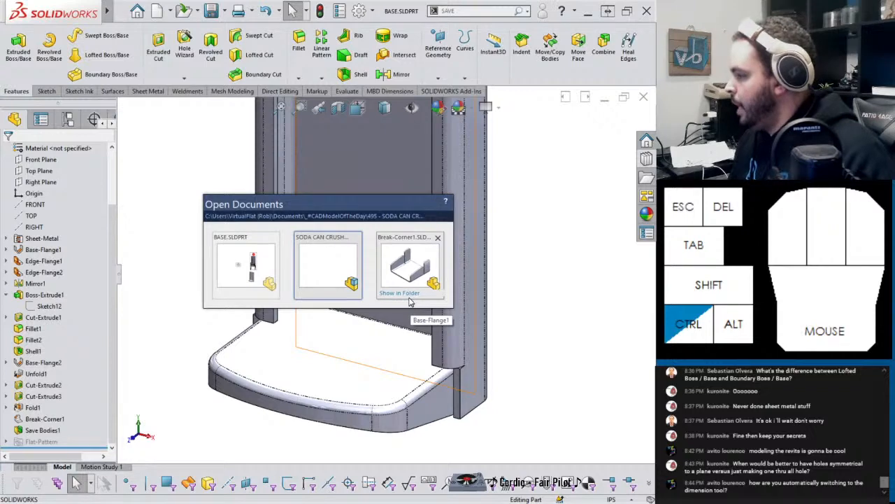
key(ctrl+Tab)
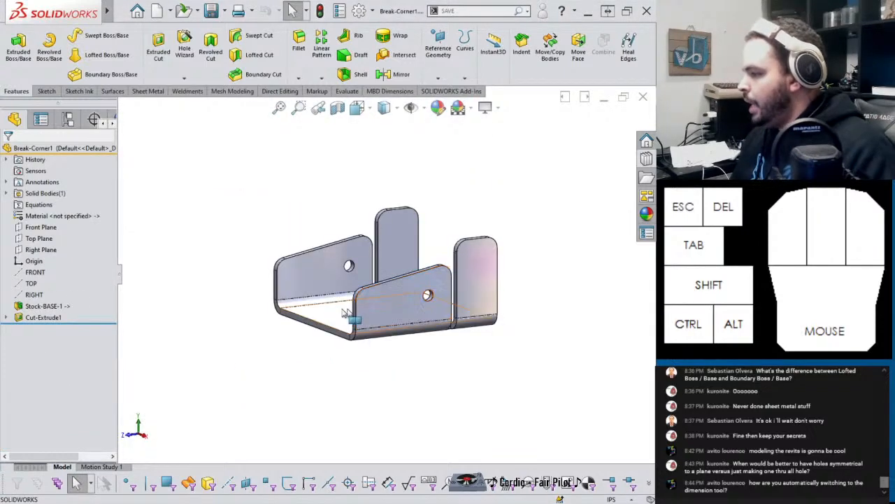
mouse_move(86, 323)
mouse_down()
mouse_move(86, 311)
mouse_move(73, 328)
mouse_up()
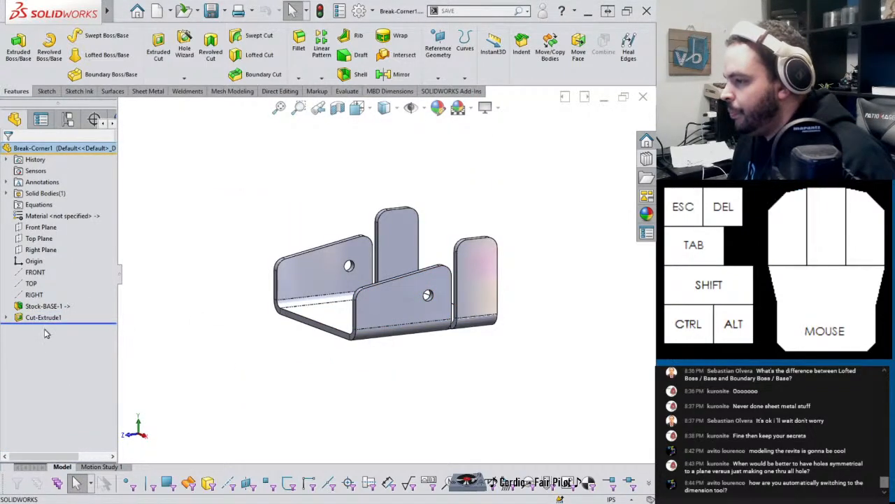
key(ctrl+t)
Step: Move the sketch plane of the hole cut's Sketch1 to the outer face of the shorter side flange
click(40, 319)
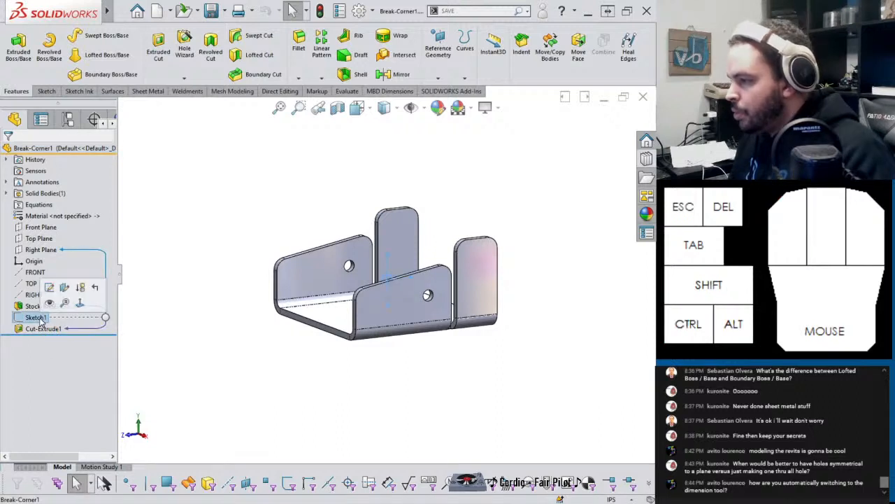
click(63, 290)
click(417, 304)
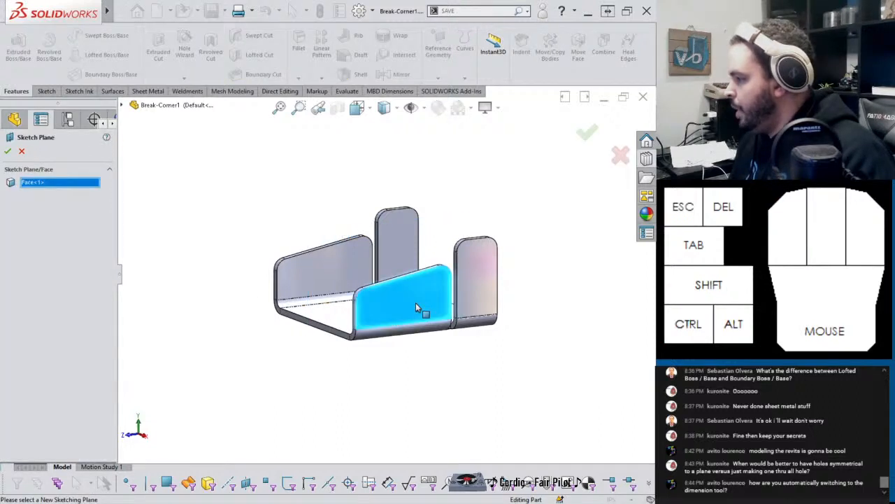
right_click(418, 303)
click(431, 372)
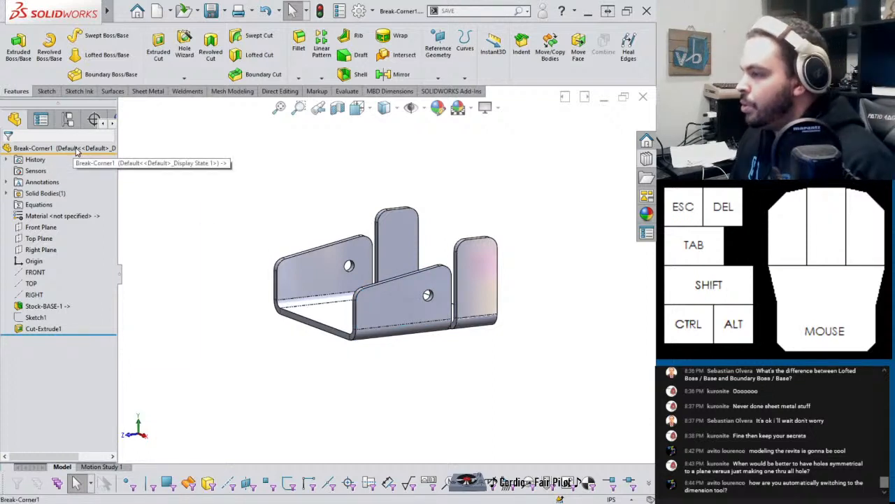
Step: Examine the parent and child references of Sketch1 and Cut-Extrude1 and how they relate to the bracket's flanges
right_click(45, 149)
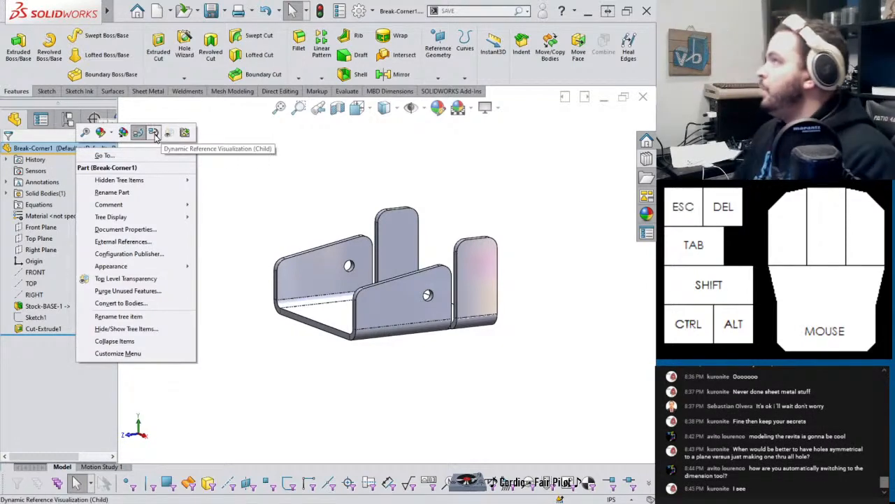
click(236, 186)
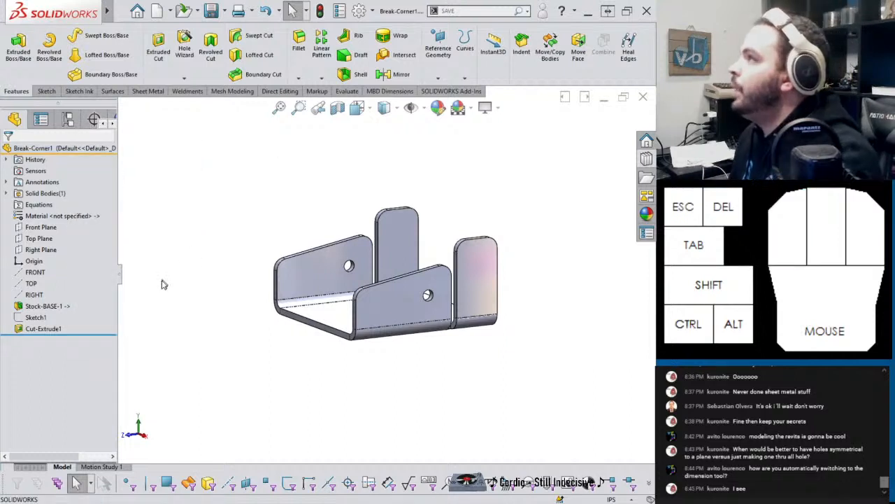
click(54, 330)
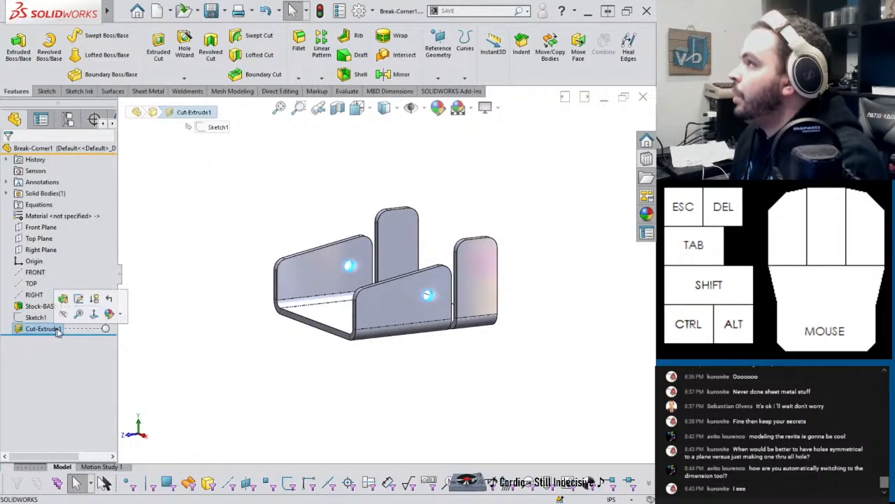
click(138, 340)
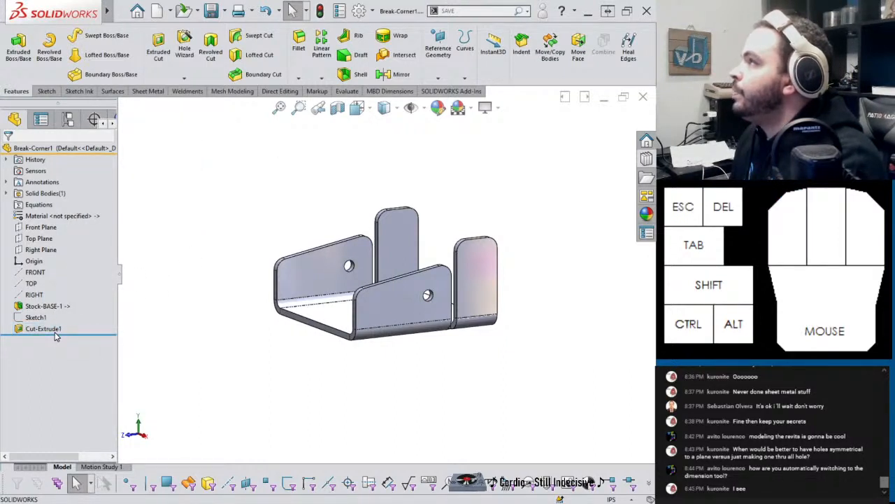
click(37, 317)
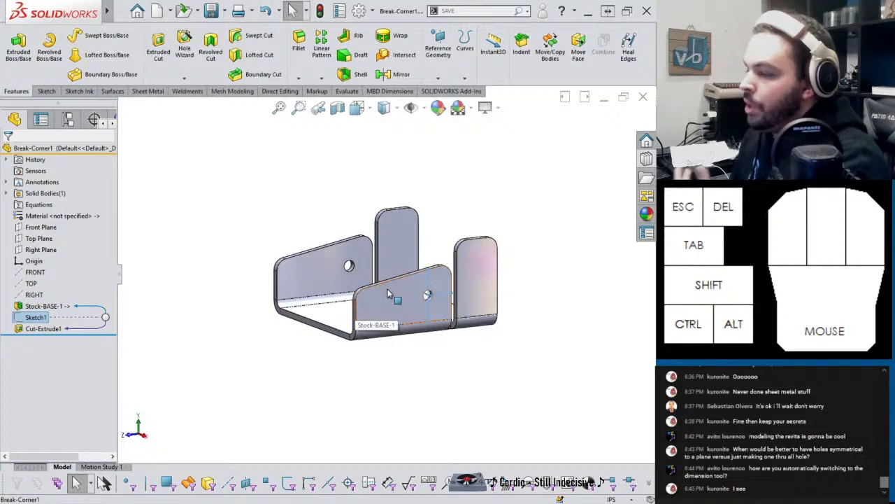
middle_drag(401, 303, 454, 294)
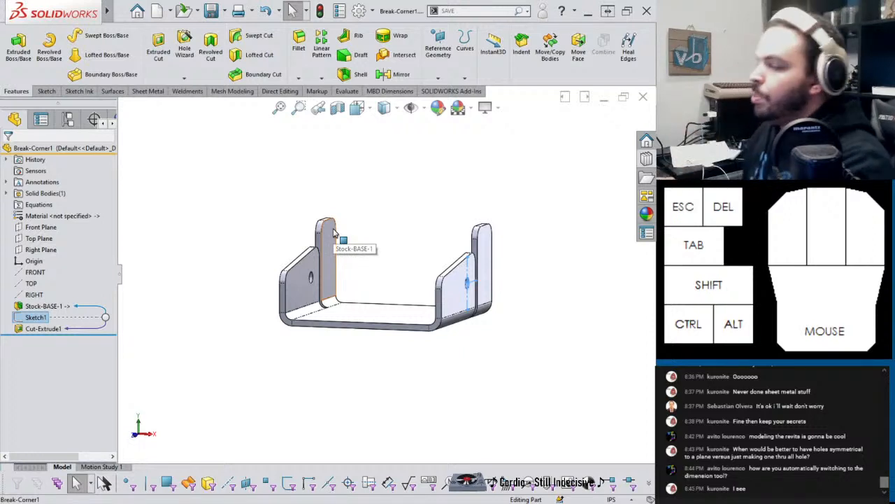
middle_drag(411, 254, 399, 261)
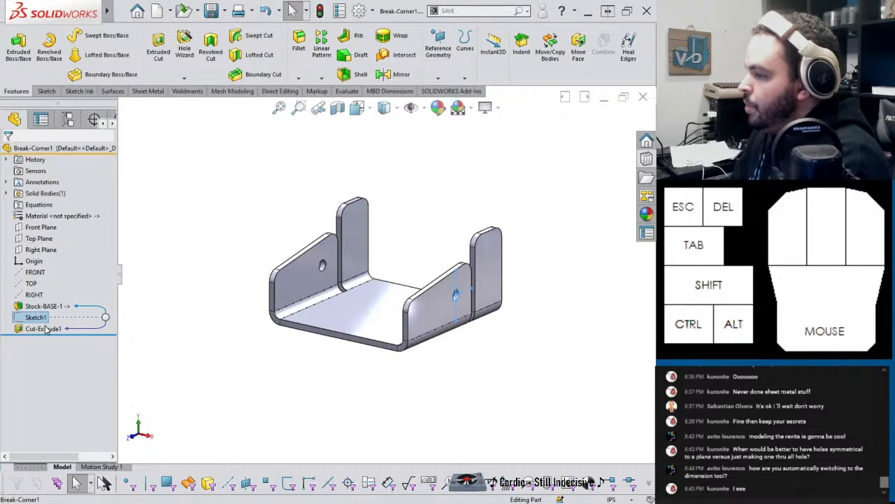
Step: Return the hole cut's Sketch1 to the Right Plane
right_click(46, 329)
click(87, 219)
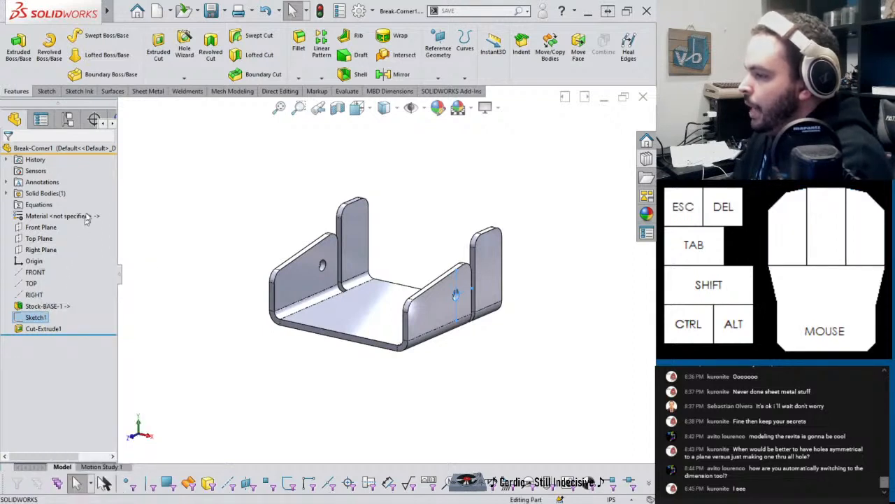
click(124, 105)
click(148, 207)
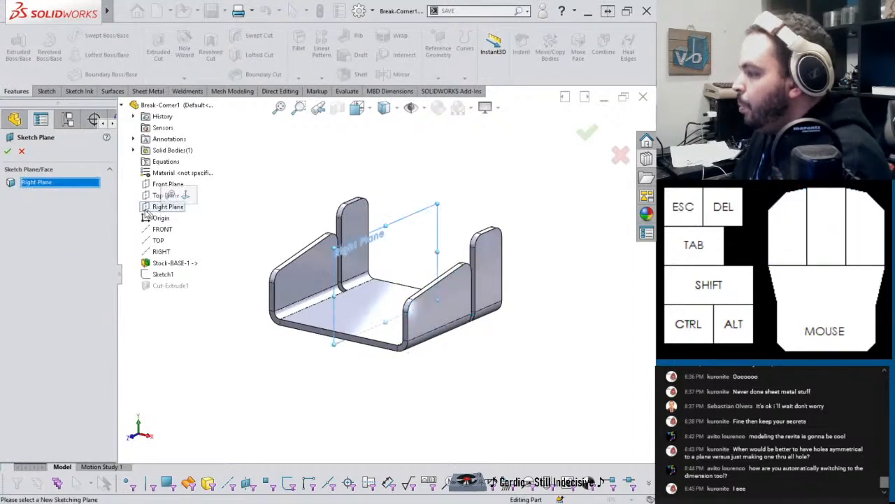
click(8, 151)
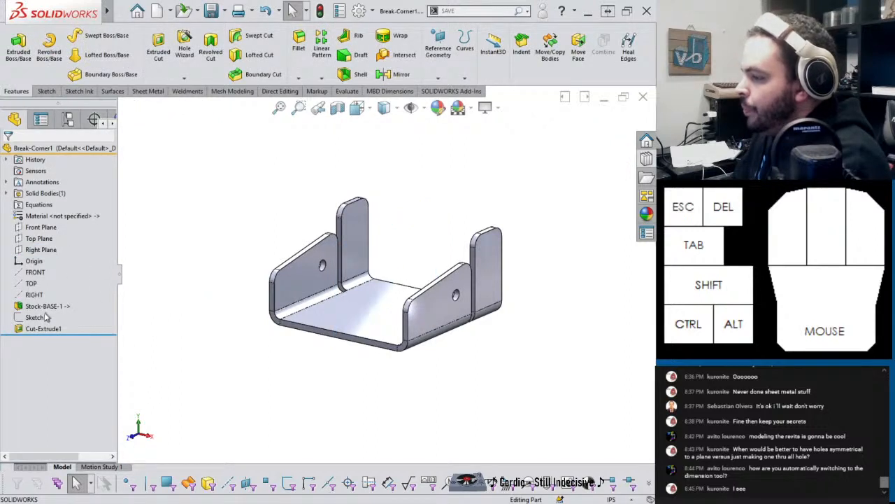
Step: Check which references Sketch1 depends on and inspect the part's front, top and right planes
click(39, 318)
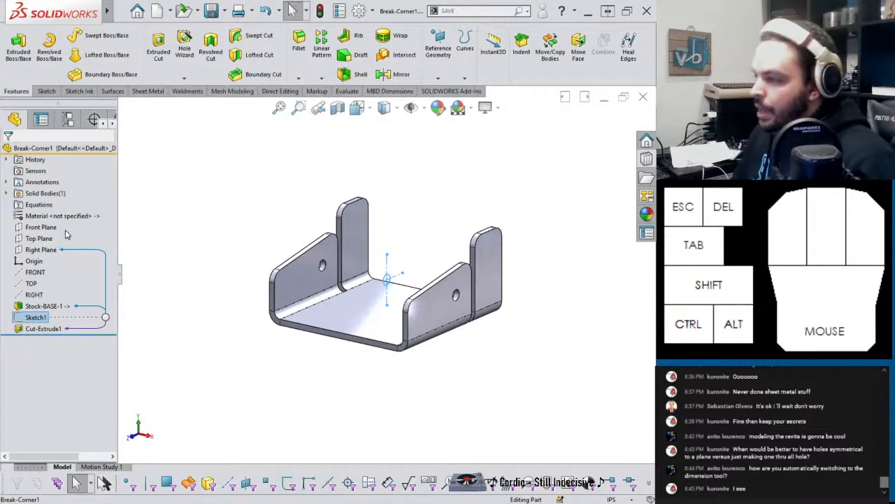
drag(66, 231, 30, 254)
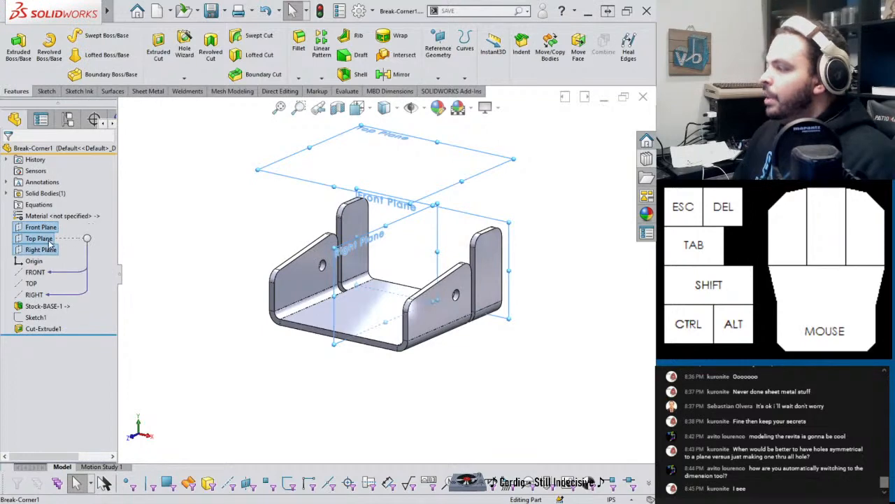
click(166, 257)
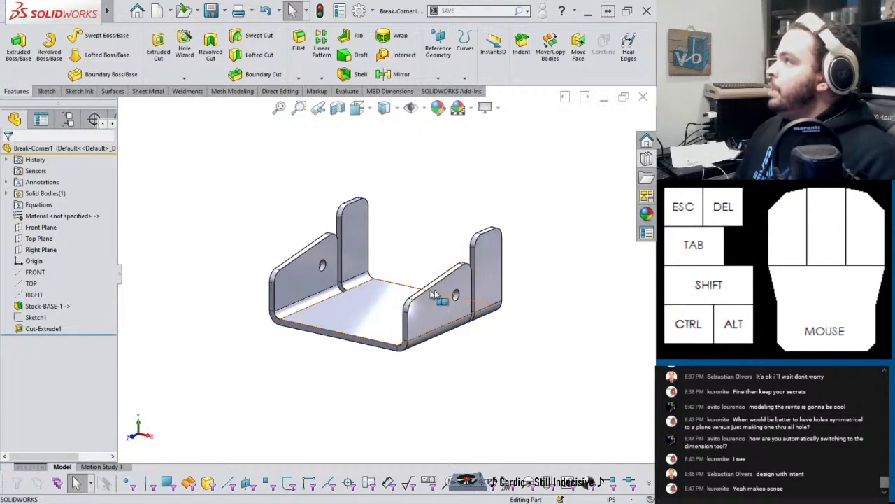
click(526, 376)
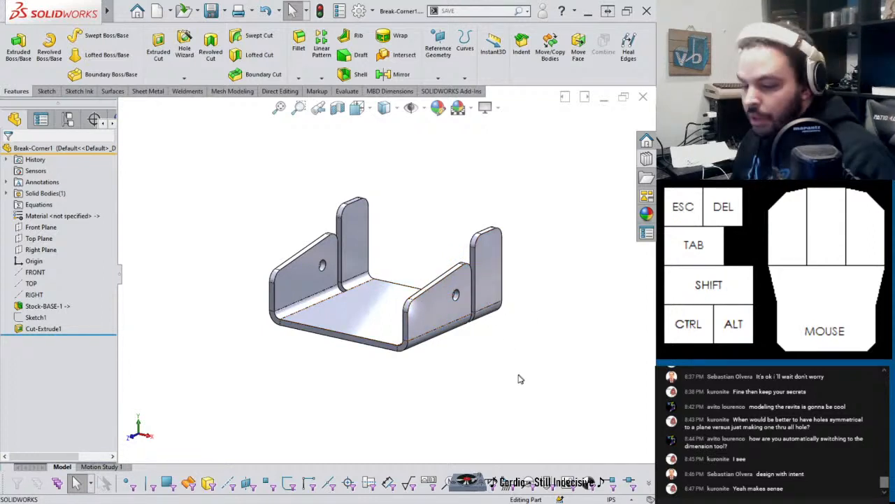
Step: Switch to the soda can crusher assembly and slide the Break-Corner1 bracket up above the base's shelf
key(ctrl+Tab)
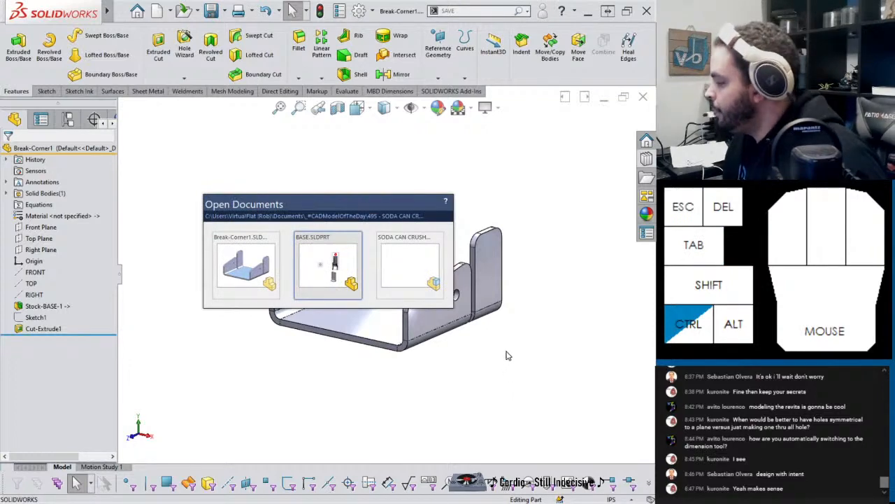
key(ctrl+Tab)
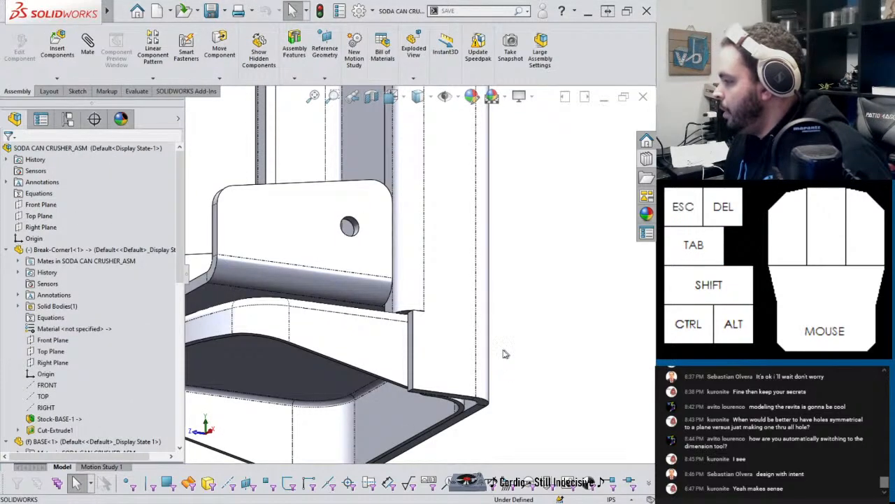
scroll(334, 279, up, 5)
drag(361, 259, 343, 186)
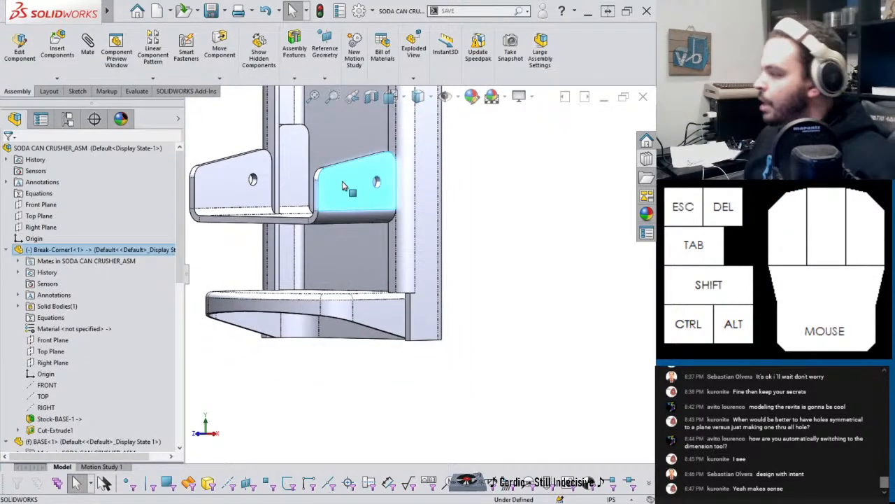
middle_drag(343, 186, 391, 231)
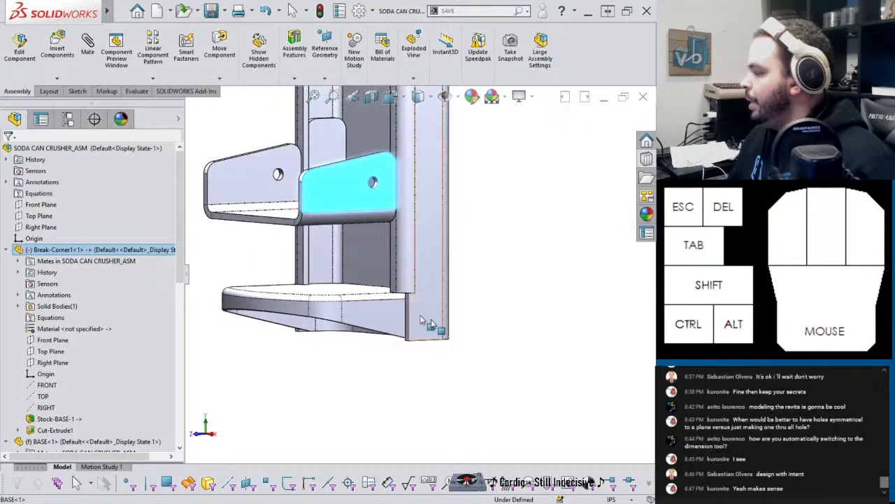
Step: Open the BASE part from the assembly and start a new sketch on its Right Plane
click(435, 303)
click(463, 258)
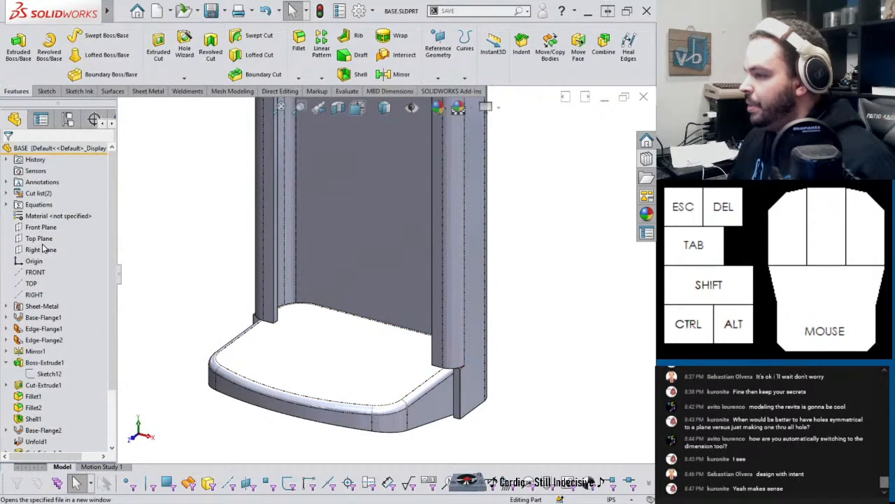
click(43, 249)
click(88, 233)
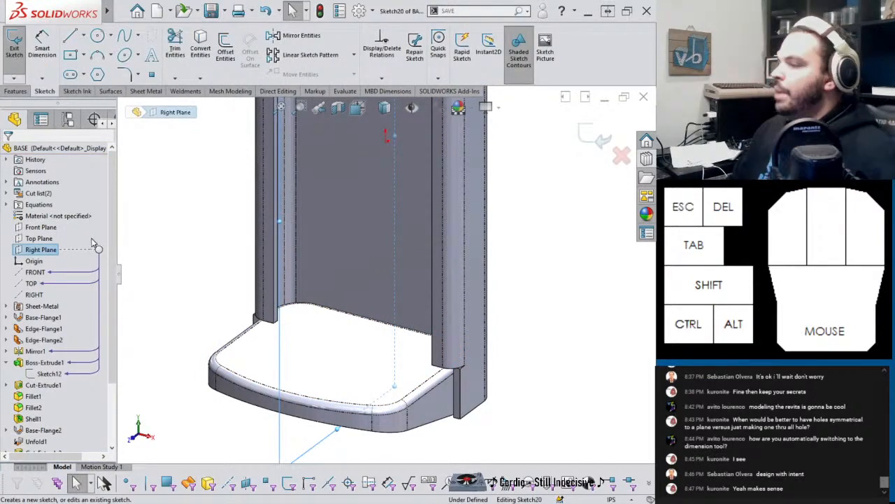
Step: Sketch a horizontal centerline from the lower side flange's front edge inward, continuing with one about 0.70 in long down to the bottom edge
click(84, 36)
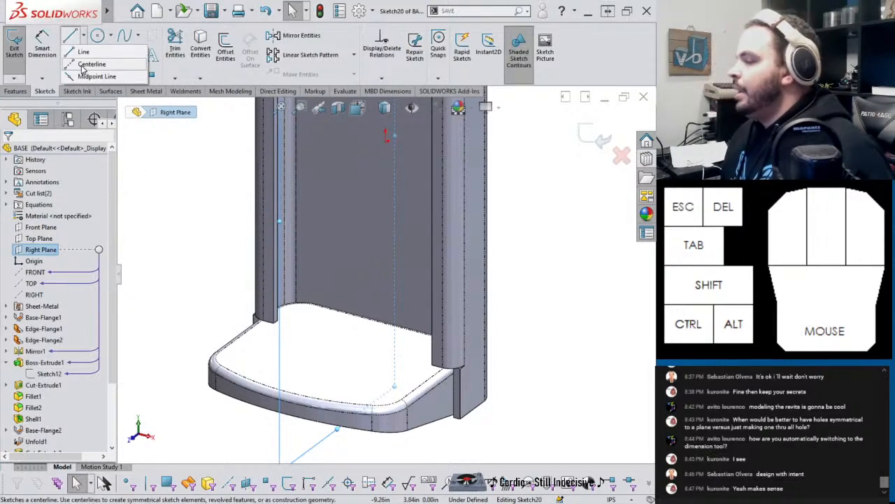
click(82, 66)
key(ctrl+8)
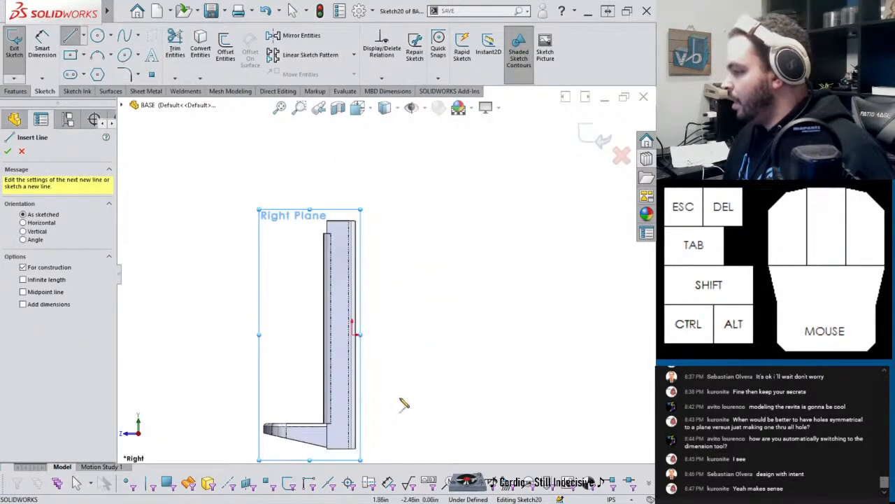
scroll(392, 399, down, 5)
scroll(344, 379, up, 3)
scroll(344, 367, down, 4)
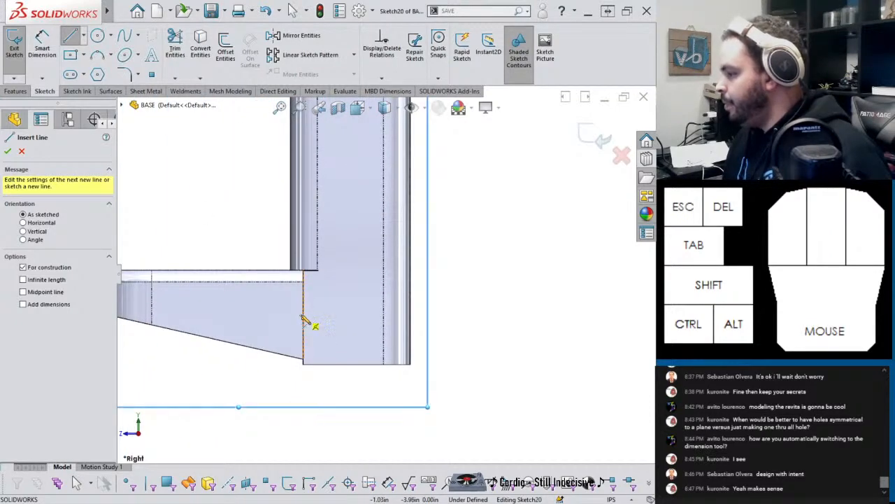
click(303, 298)
click(358, 298)
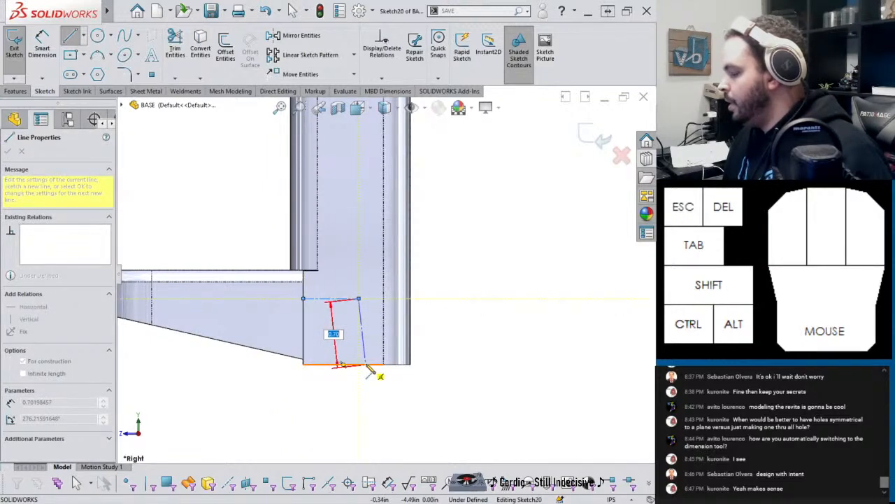
click(366, 365)
key(Escape)
Step: Sketch a horizontal line about 0.55 in long from the centerlines' shared corner to the base's rear edge
right_drag(494, 296, 445, 303)
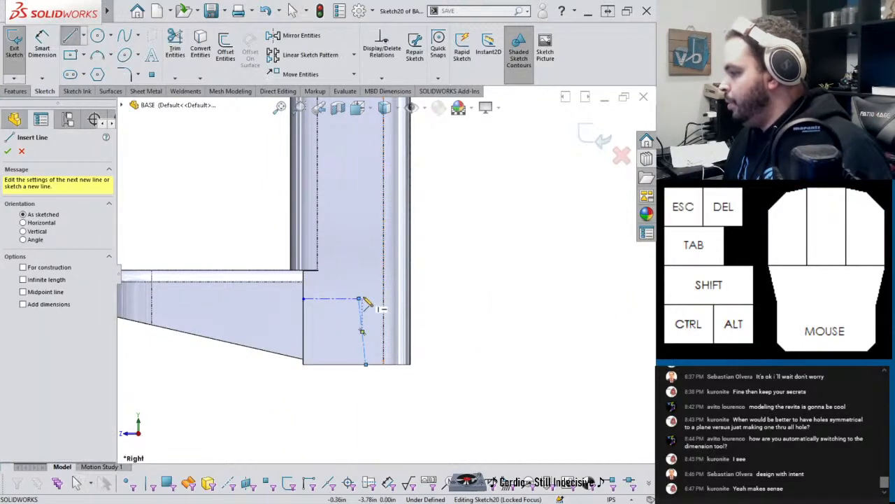
drag(360, 300, 414, 301)
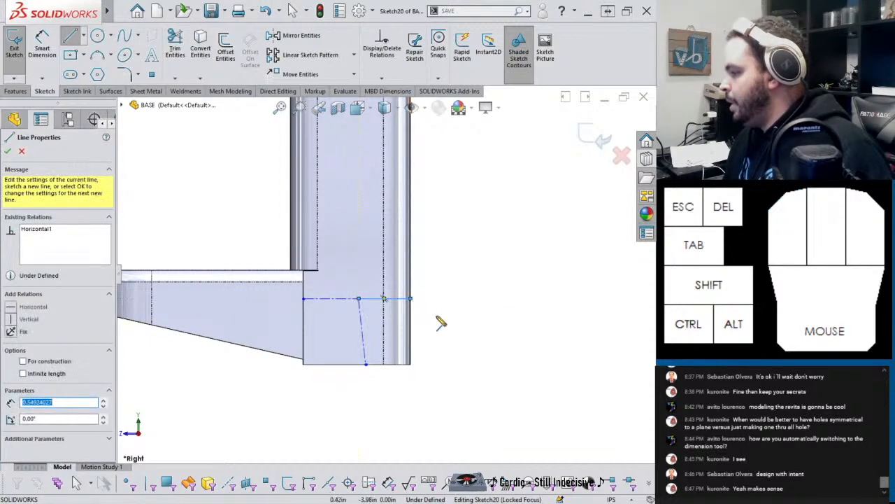
key(Escape)
click(381, 301)
click(419, 281)
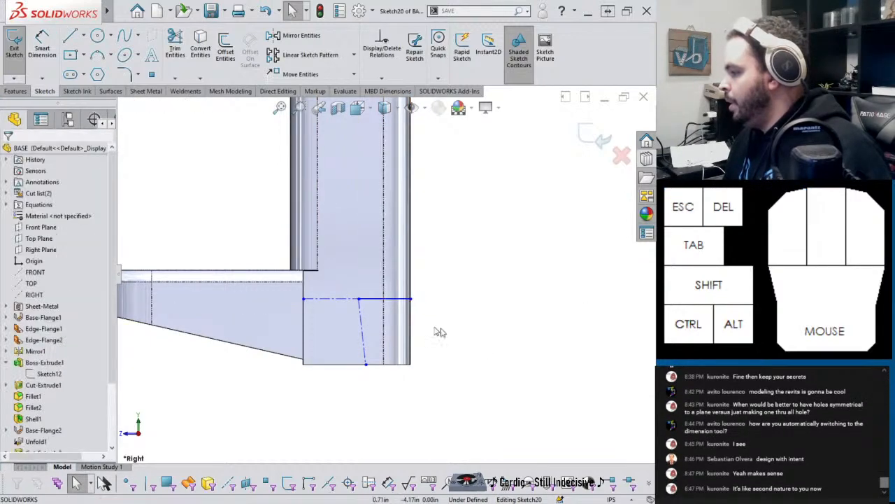
Step: Convert the rear horizontal line to construction geometry, and constrain the three centerlines to equal length with the slanted one vertical
click(384, 299)
click(421, 270)
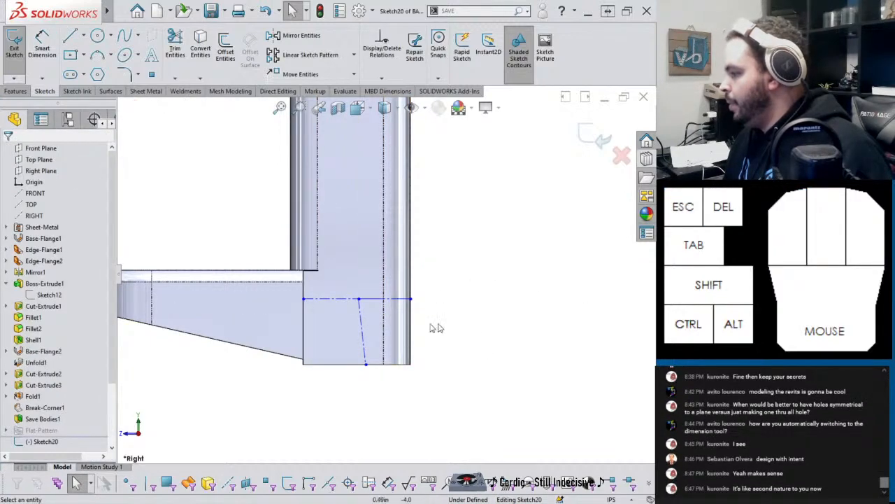
click(351, 300)
drag(352, 300, 369, 296)
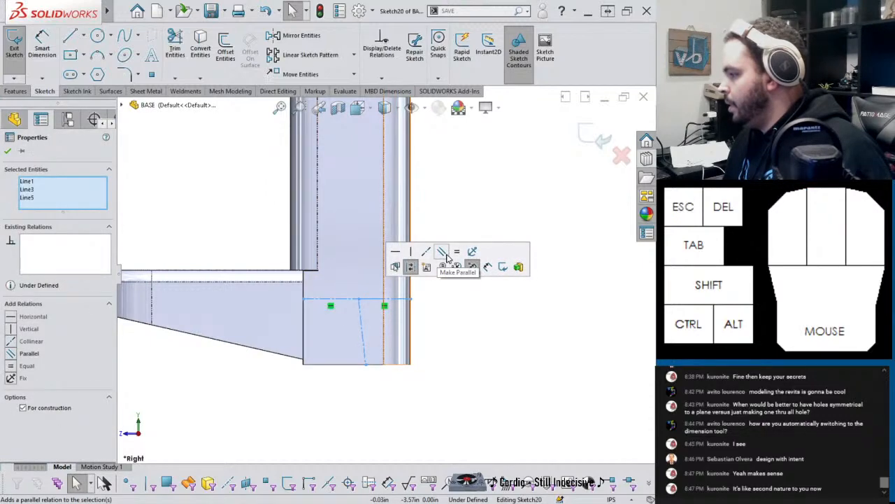
click(448, 259)
click(360, 335)
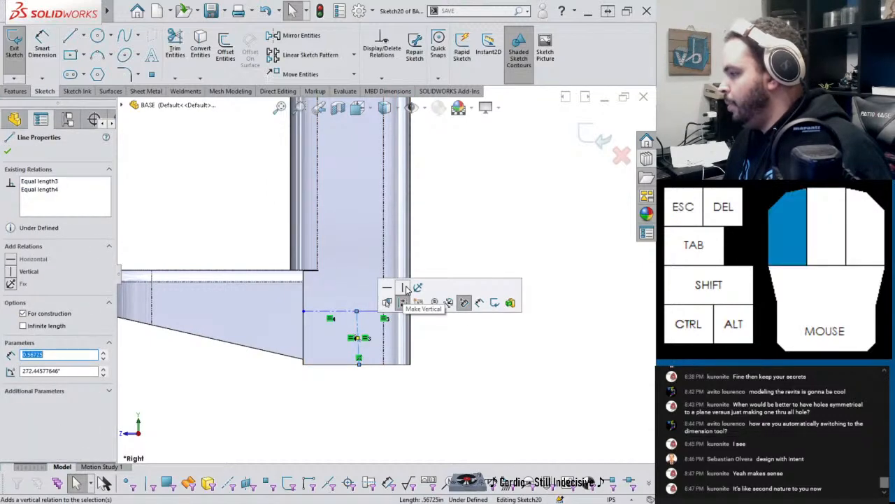
click(405, 288)
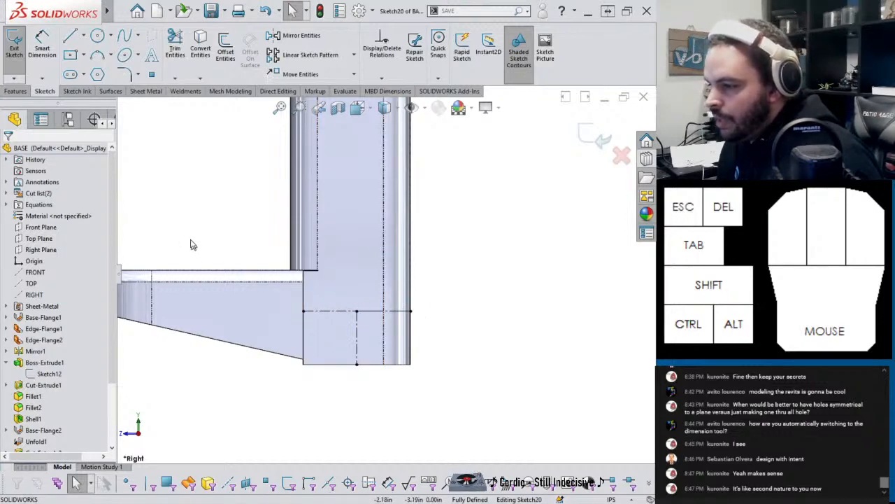
Step: Sketch a circle about 0.11 in in diameter centered on the centerlines' shared endpoint
click(98, 35)
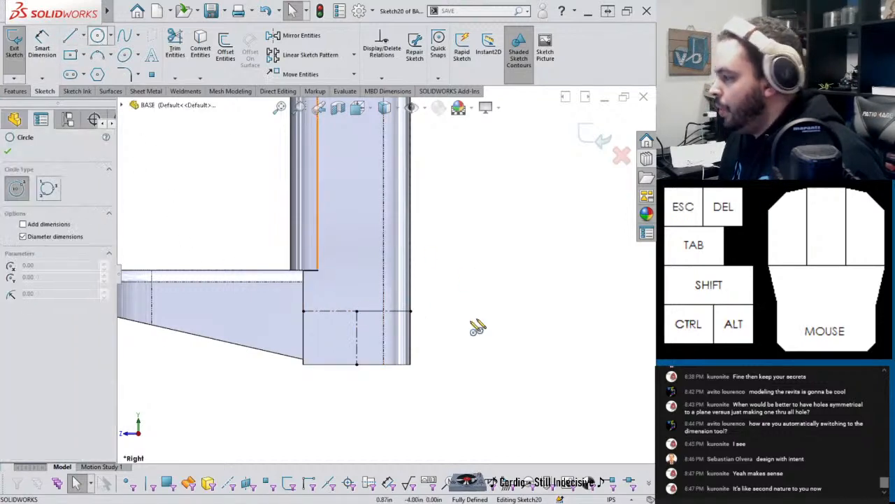
click(358, 313)
click(369, 293)
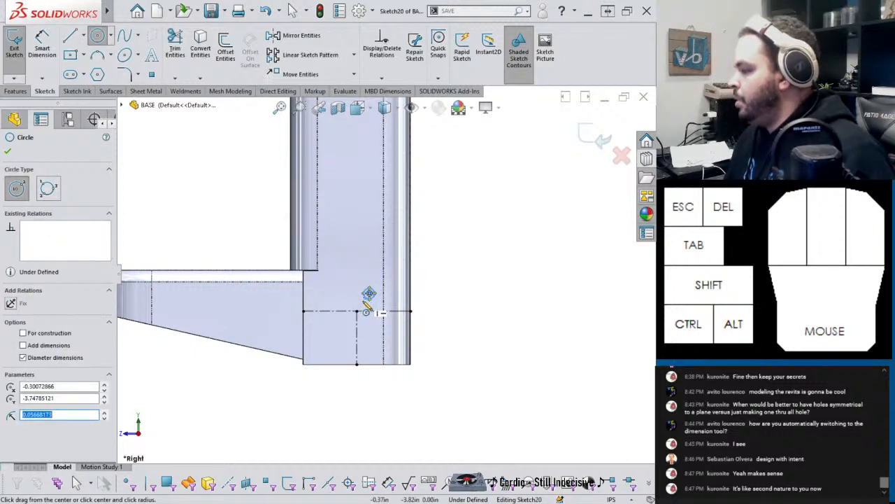
key(Escape)
scroll(372, 309, down, 2)
drag(377, 274, 350, 308)
scroll(386, 276, up, 3)
Step: Dimension the circle's diameter as 0.125 in
right_drag(463, 297, 388, 278)
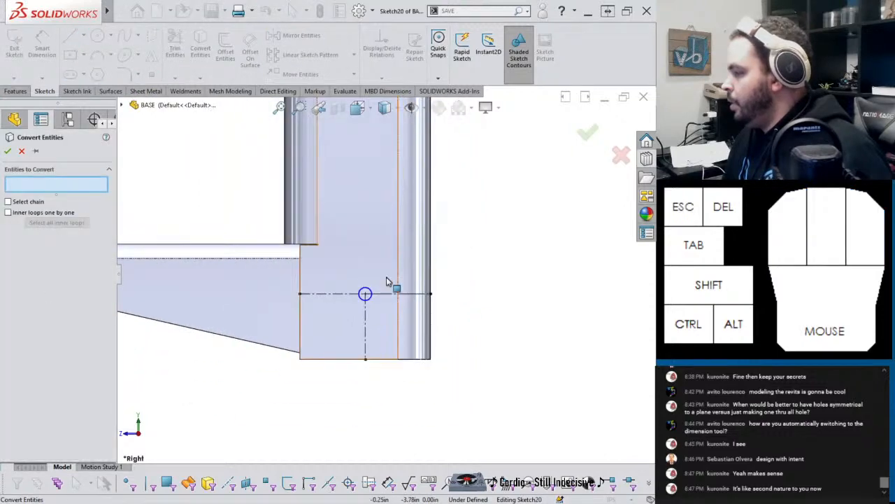
key(Escape)
right_drag(459, 325, 366, 289)
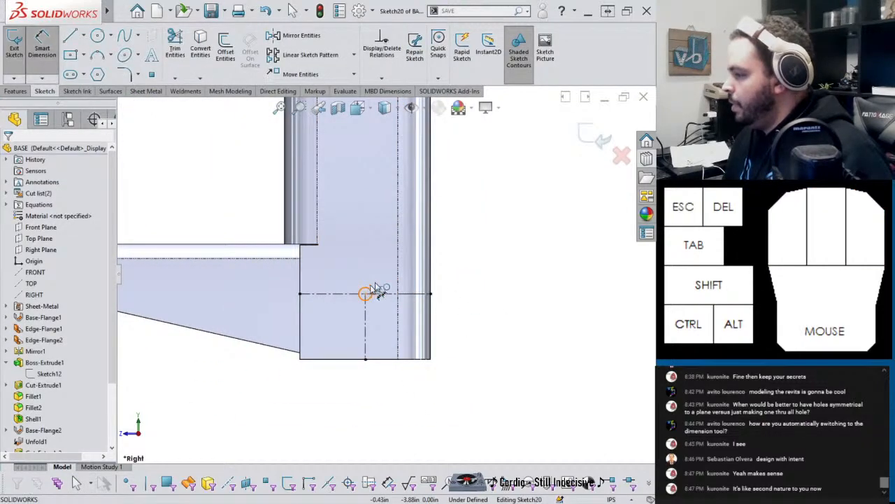
click(366, 291)
click(482, 263)
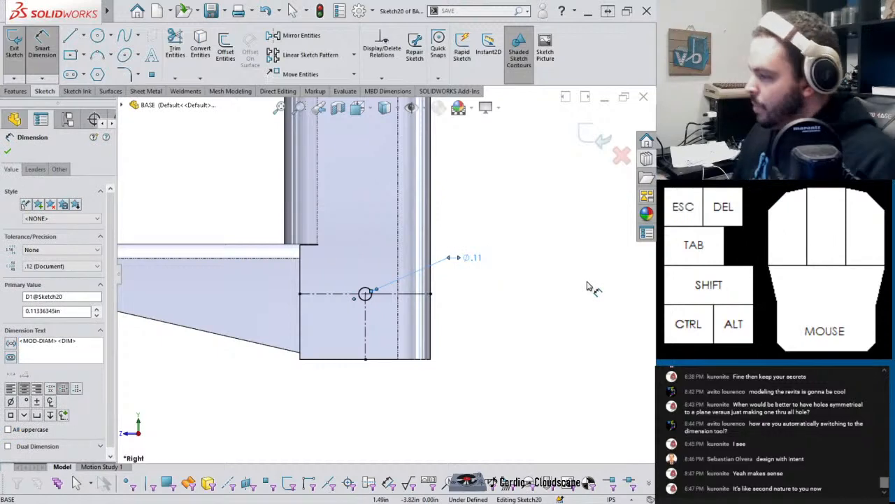
double_click(470, 258)
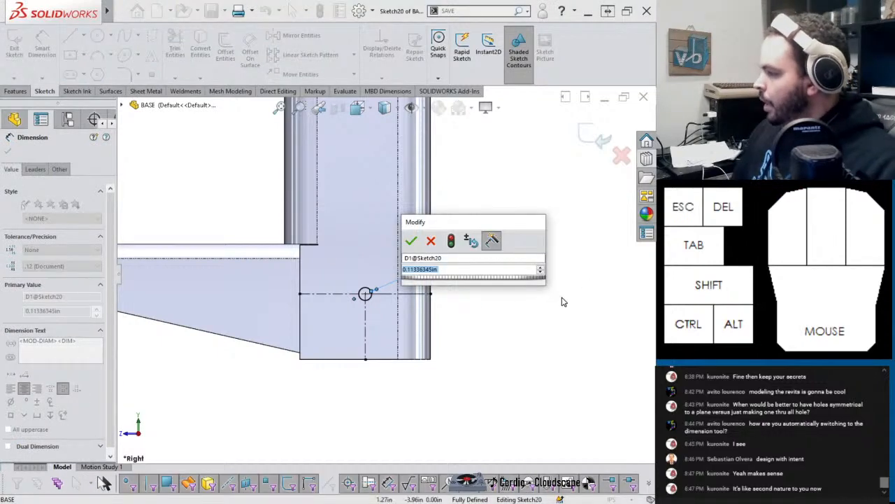
text(.125)
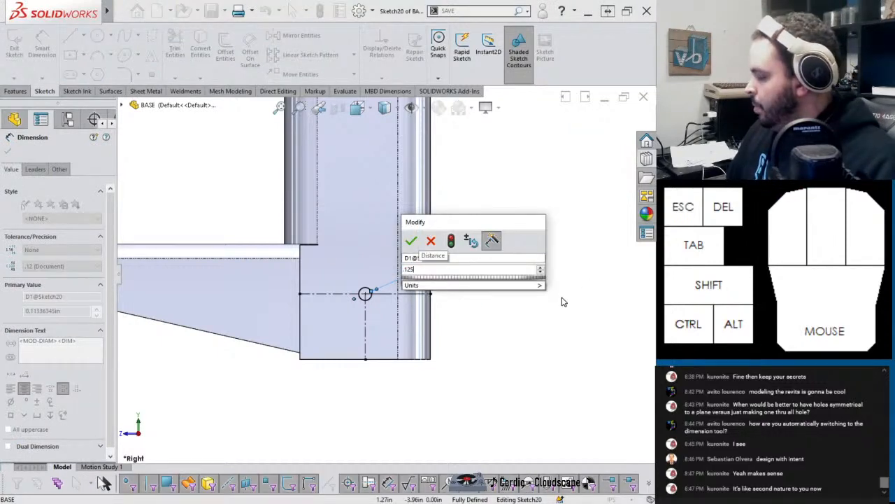
key(Return)
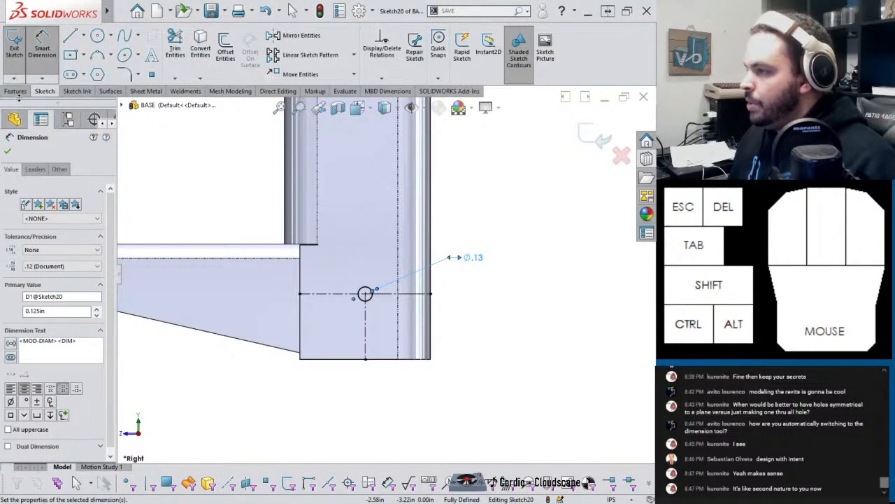
Step: Extrude-cut the circle with Through All - Both, limiting the feature scope to the flanged Mirror1 body without auto-select
click(17, 93)
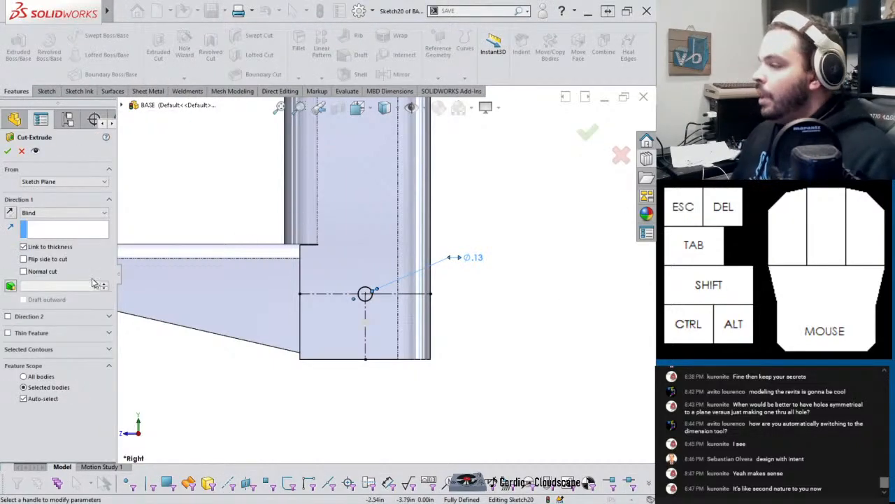
click(51, 212)
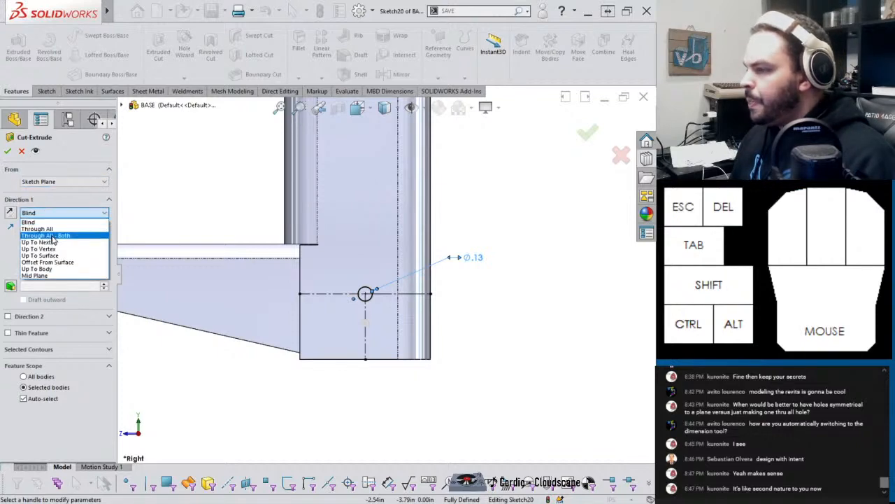
click(52, 238)
middle_drag(290, 286, 348, 286)
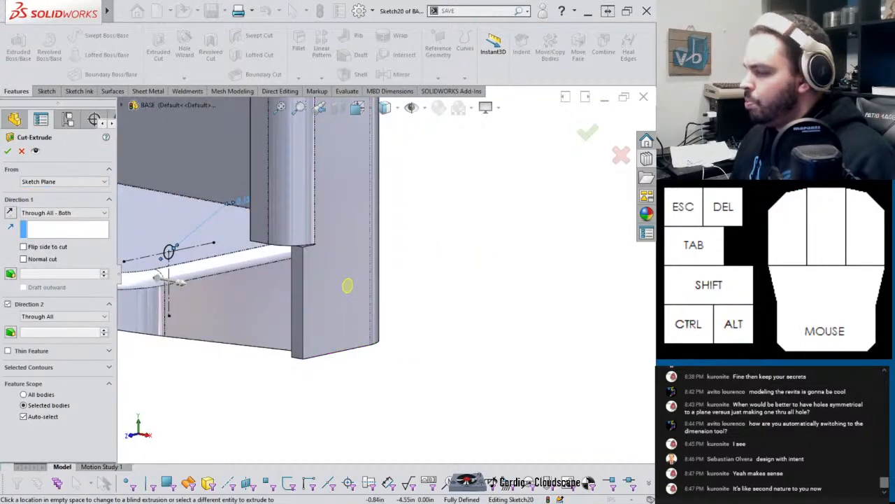
click(48, 418)
click(368, 188)
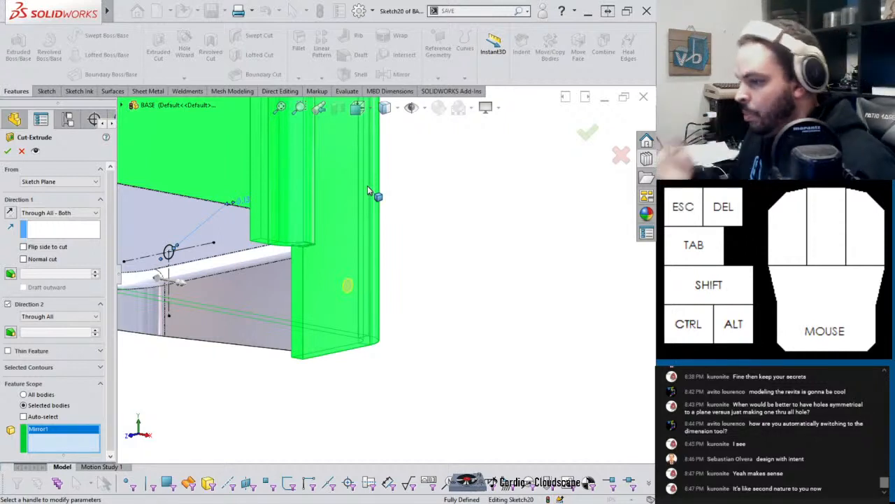
click(8, 152)
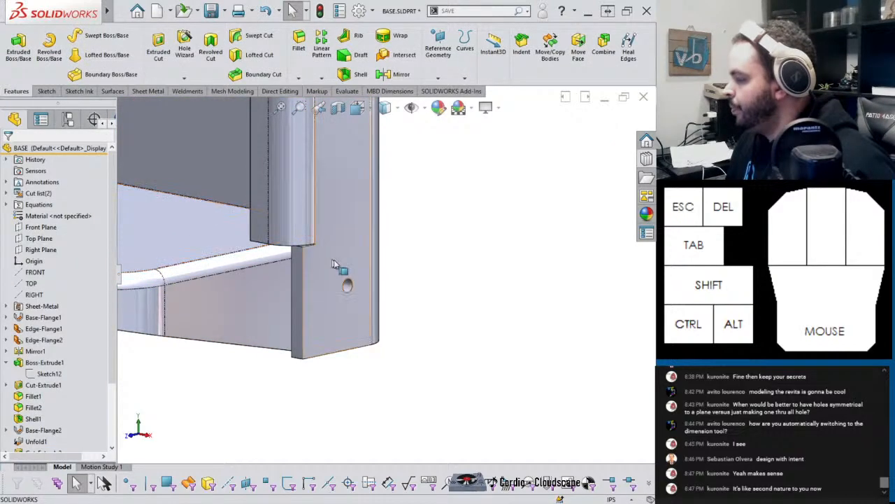
Step: Edit the pivot hole's sketch to set the circle's diameter to 0.25 in, and rebuild the cut
scroll(357, 284, down, 3)
click(374, 275)
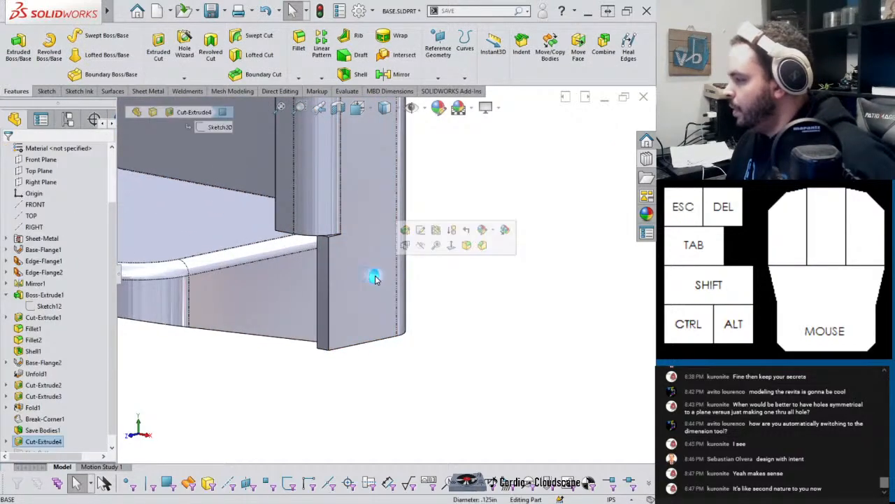
scroll(61, 408, down, 1)
click(42, 439)
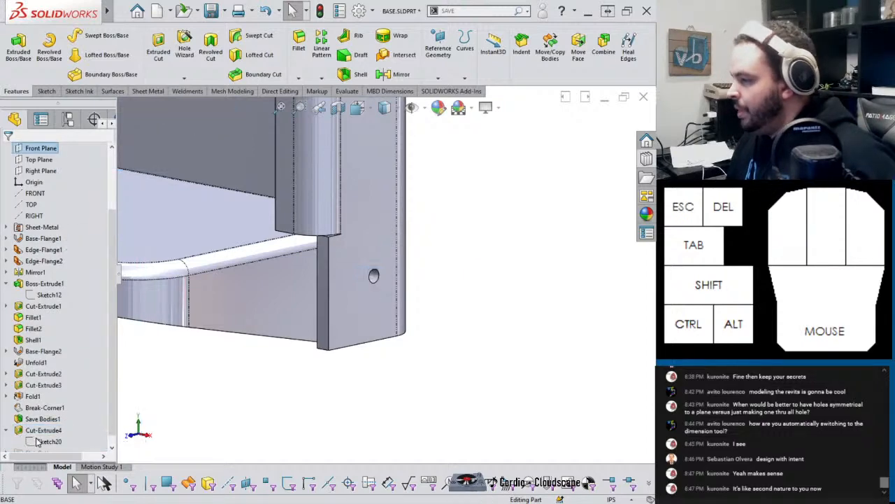
click(44, 406)
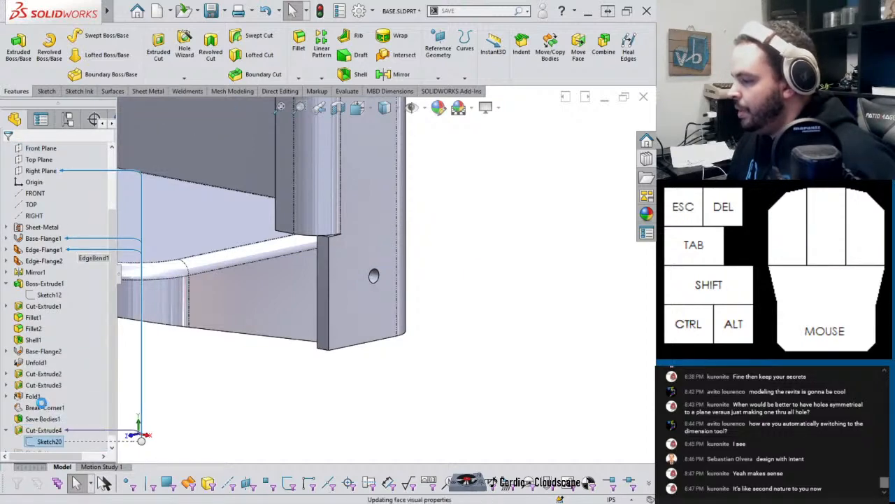
double_click(271, 189)
text(.25)
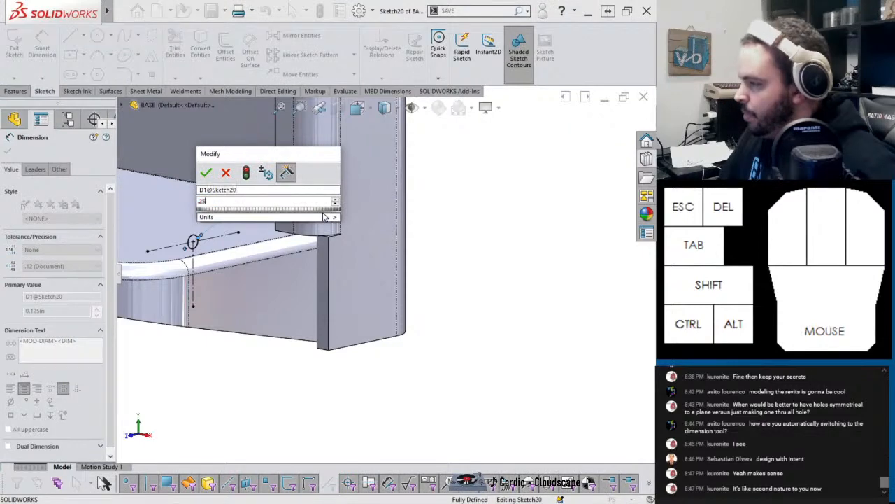
key(Return)
click(463, 240)
click(580, 139)
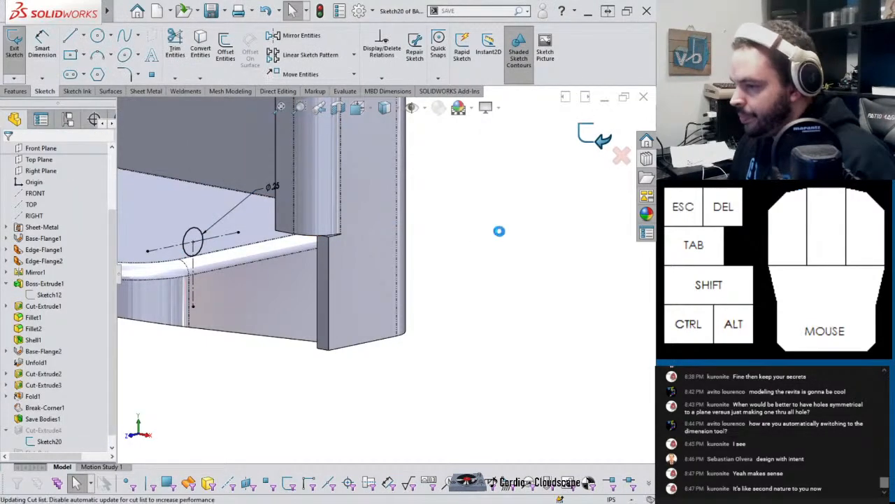
click(500, 232)
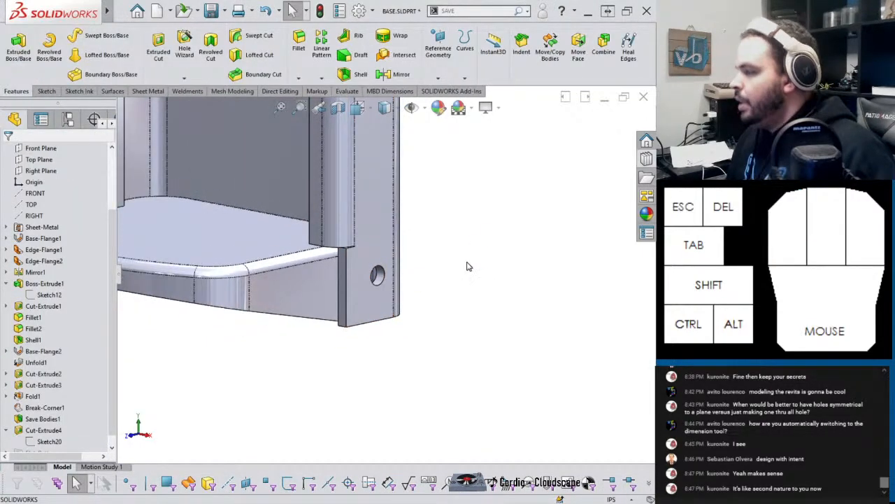
Step: Save the BASE part and return to the soda can crusher assembly, sliding the Break-Corner1 bracket along the base
key(ctrl+s)
key(ctrl+Tab)
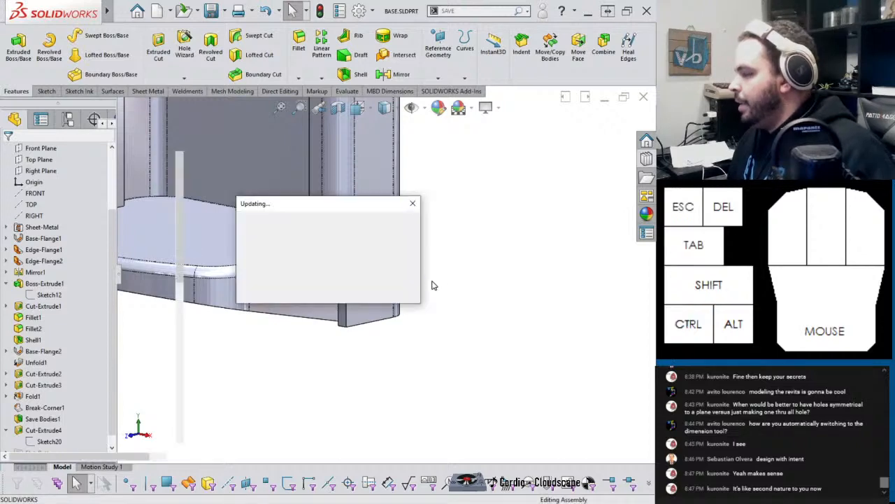
click(371, 223)
drag(371, 223, 369, 249)
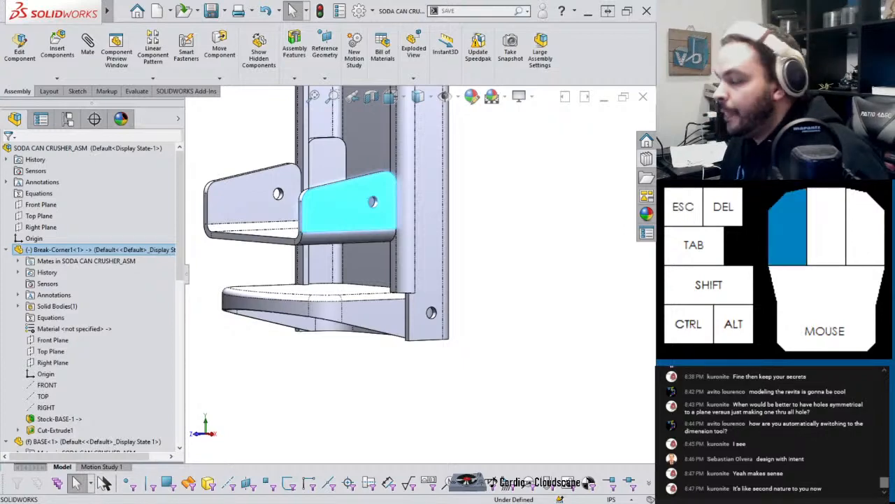
Step: Switch to the browser and examine the handle and arm linkage in the three-step can crusher reference image
click(151, 451)
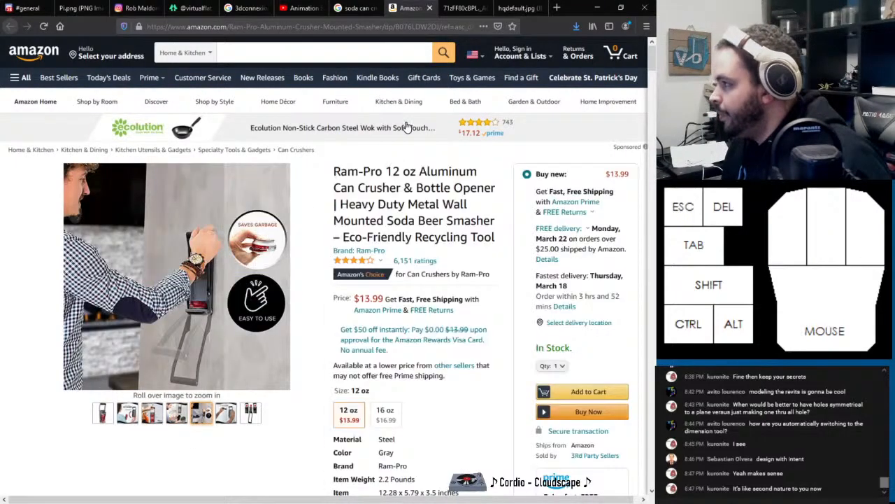
click(460, 7)
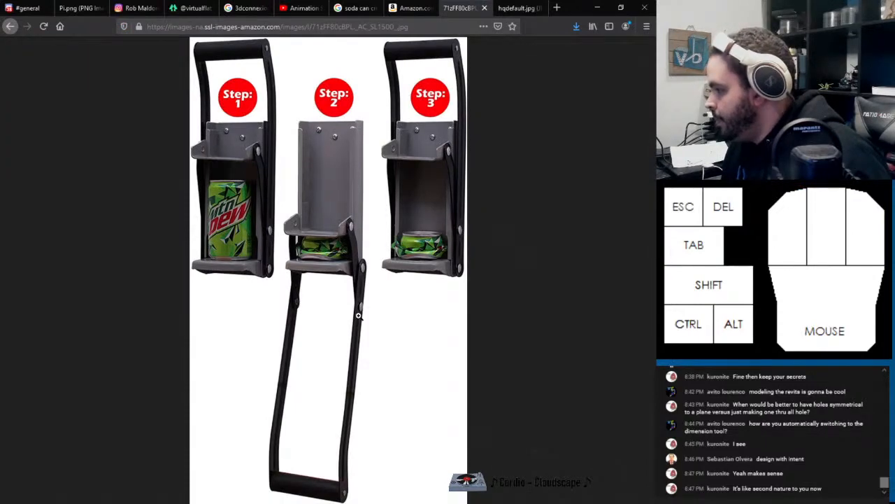
click(595, 8)
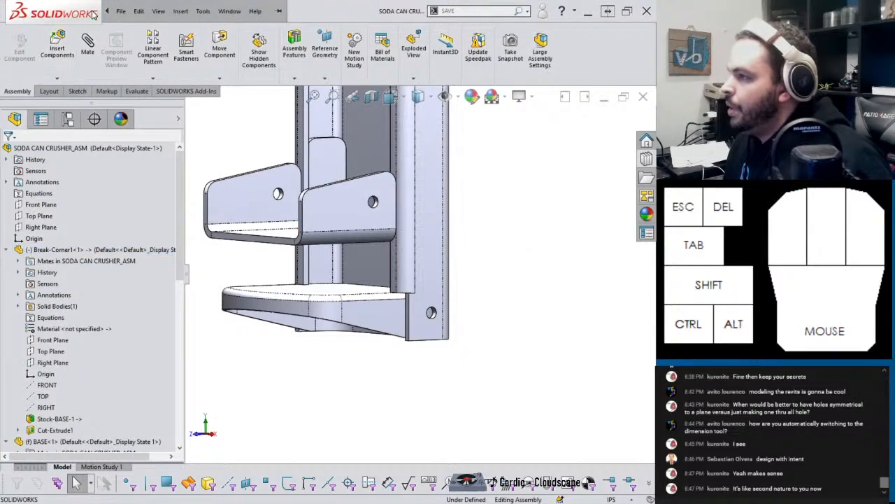
Step: Create a new part in SOLIDWORKS from the Part template and start a sketch on its Front Plane
click(120, 11)
click(130, 23)
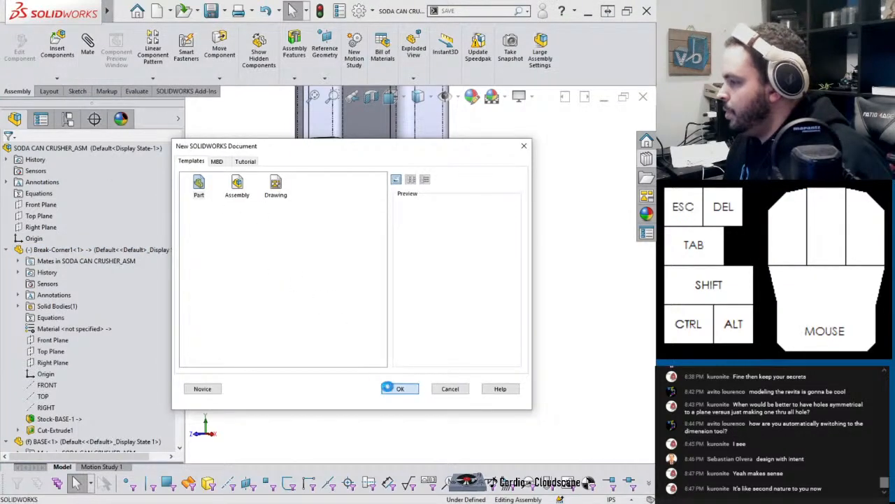
click(396, 388)
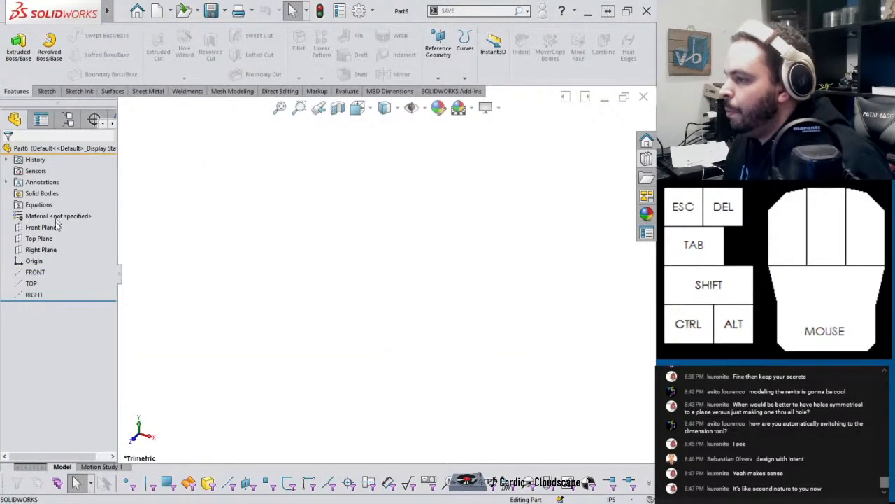
click(40, 227)
click(72, 74)
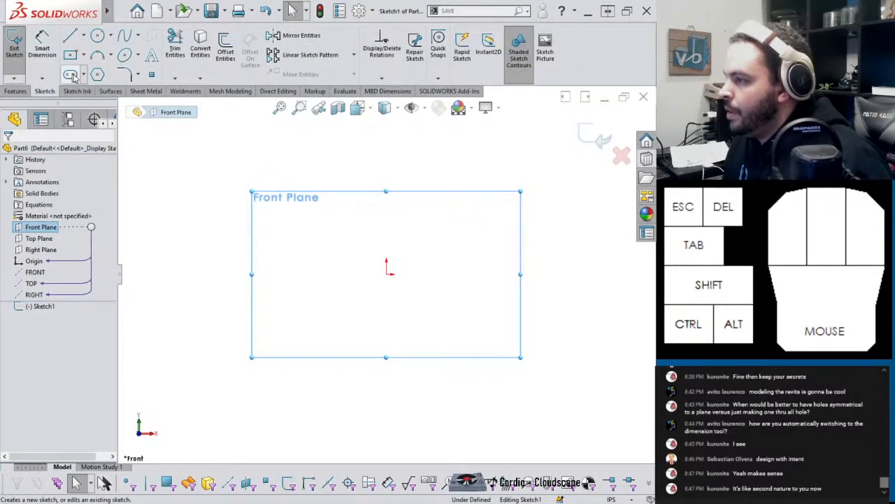
Step: Sketch a horizontal centerpoint straight slot centered on the origin, about 8.82 in between its arc centers
click(83, 75)
click(105, 101)
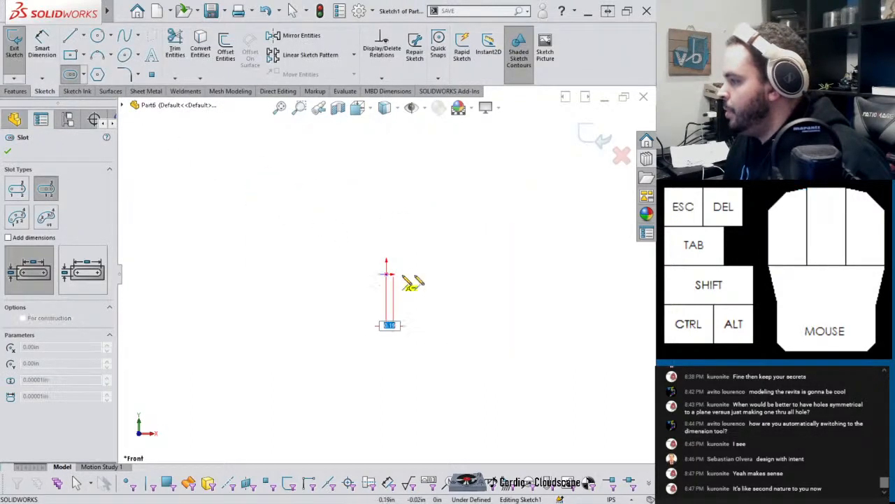
click(557, 274)
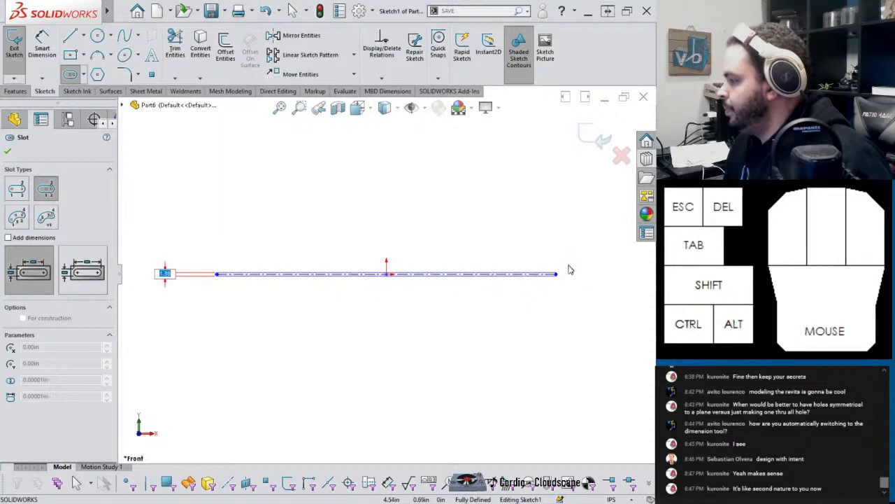
click(573, 277)
Step: Finish the slot's width and dimension it with 5 in between its arc centers and a .38 in end radius
right_drag(511, 347, 473, 271)
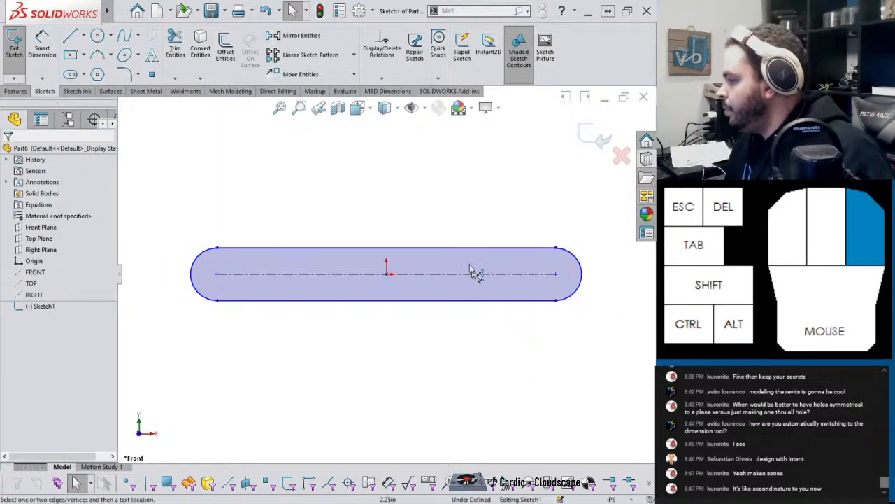
click(475, 273)
click(436, 180)
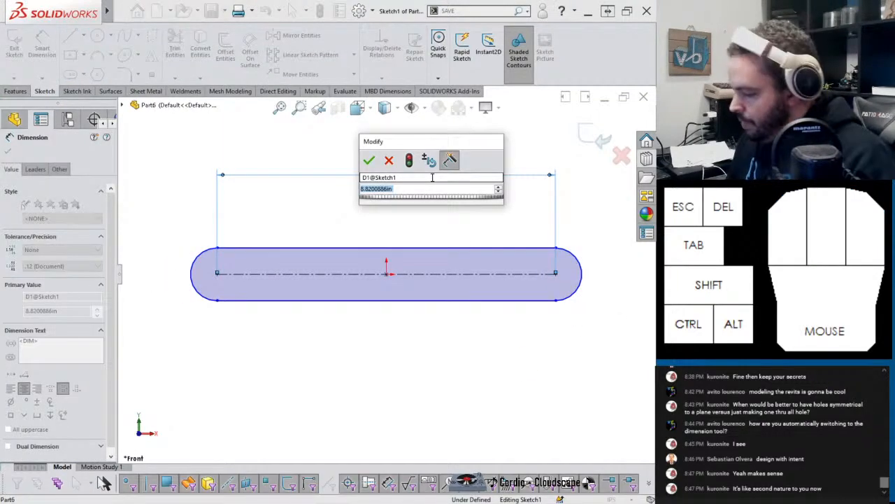
text(5)
key(Return)
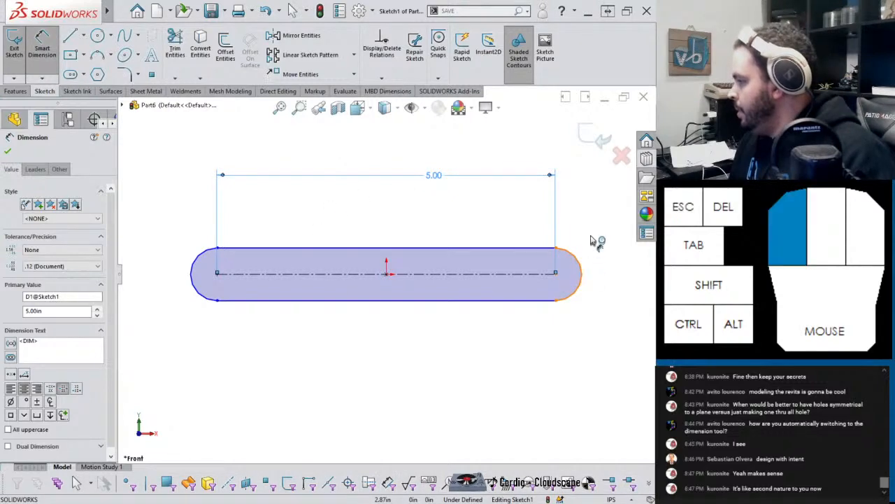
click(593, 241)
click(591, 239)
key(Return)
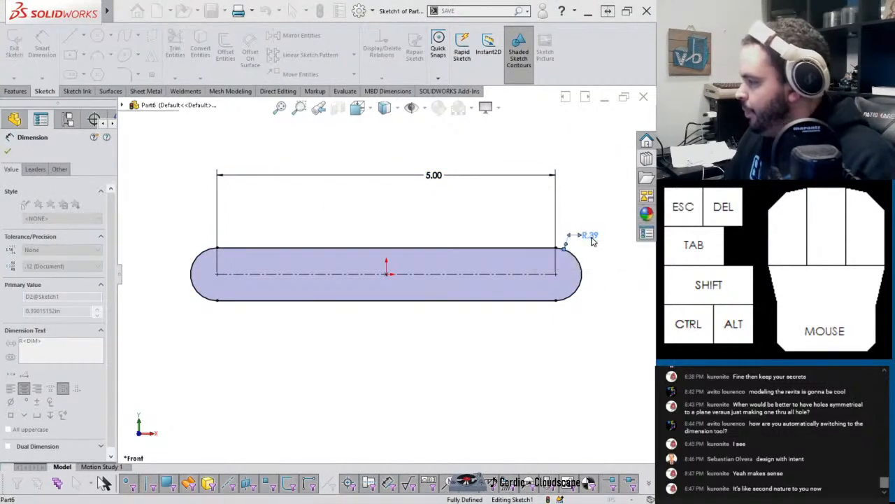
Step: Sketch a circle at each arc center of the slot and make the two circles equal in size
right_drag(494, 340, 552, 331)
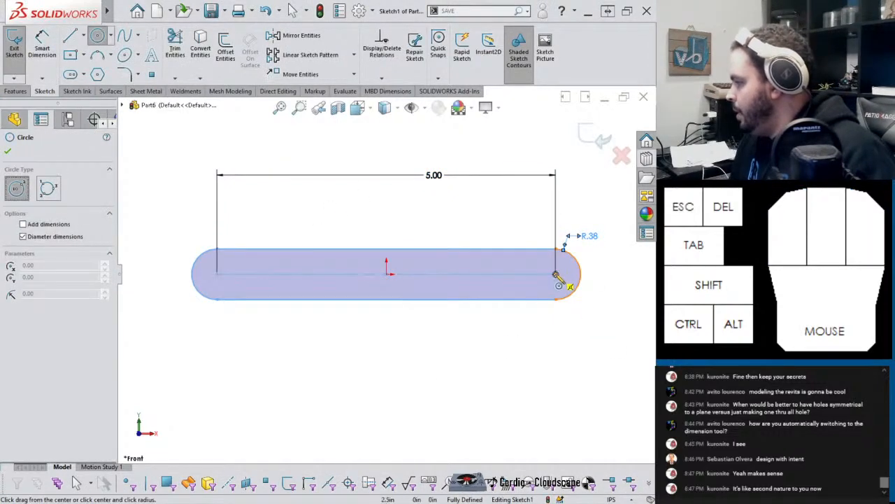
drag(556, 274, 535, 273)
drag(217, 274, 233, 274)
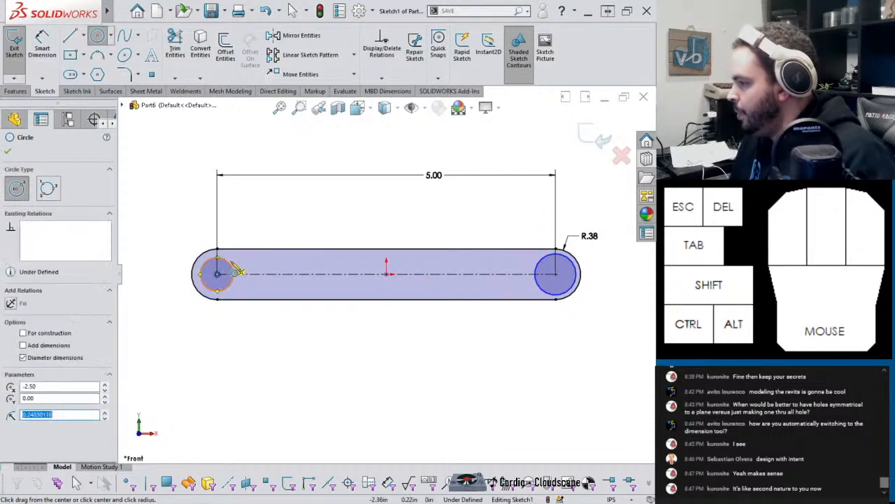
key(Escape)
click(553, 299)
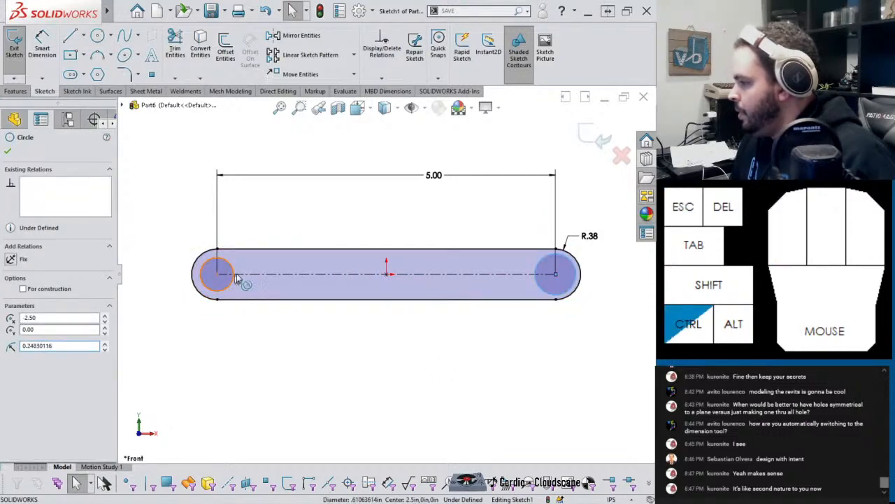
ctrl+click(234, 278)
key(Escape)
Step: Dimension the hole circle at the slot's negative-X end to a diameter of .25 in
key(d)
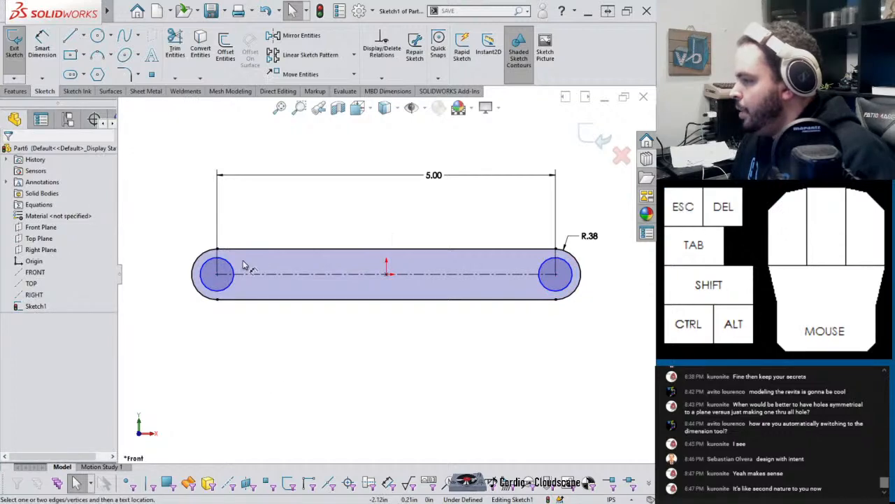
click(232, 271)
click(245, 212)
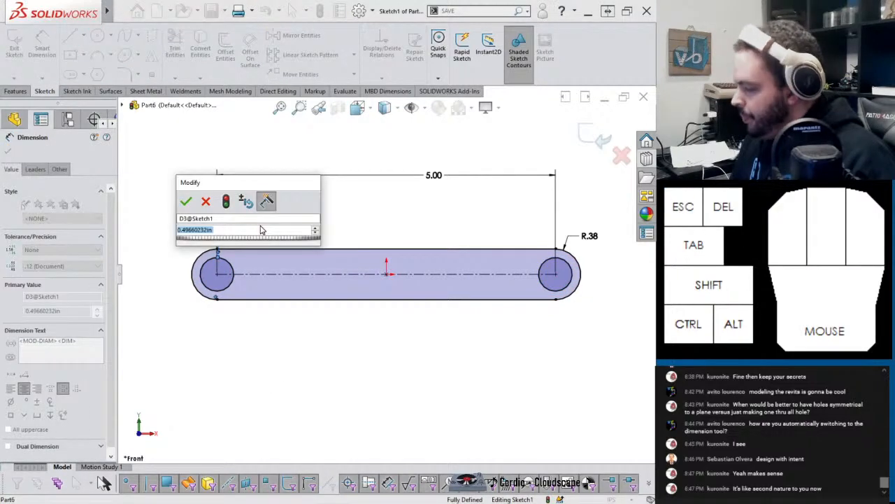
text(.25)
key(Return)
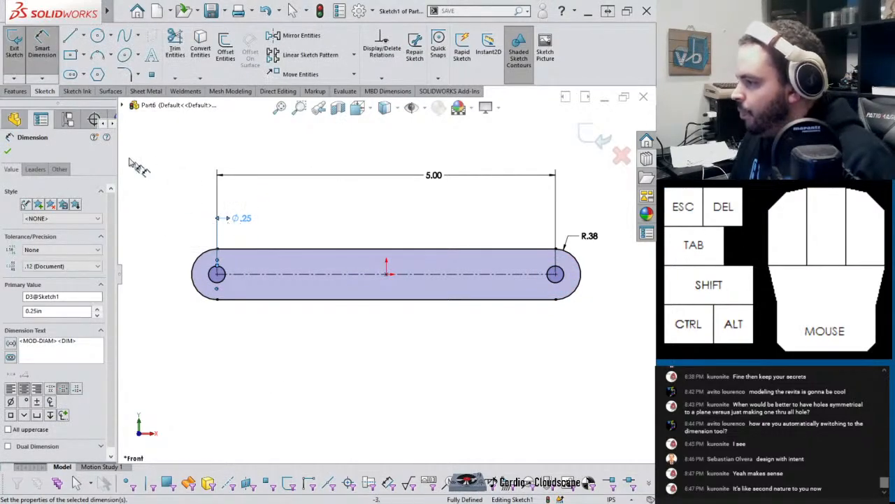
Step: Extrude the slot profile with its two holes as a blind boss to form the flat link
click(15, 91)
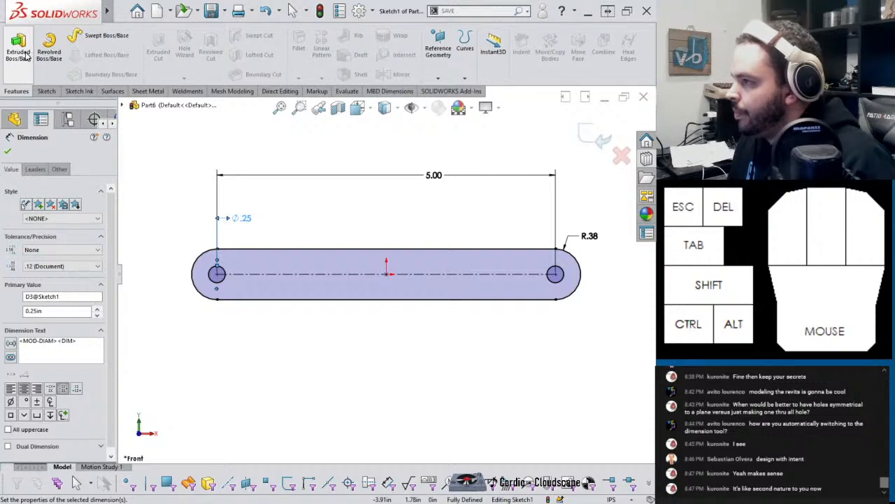
click(23, 55)
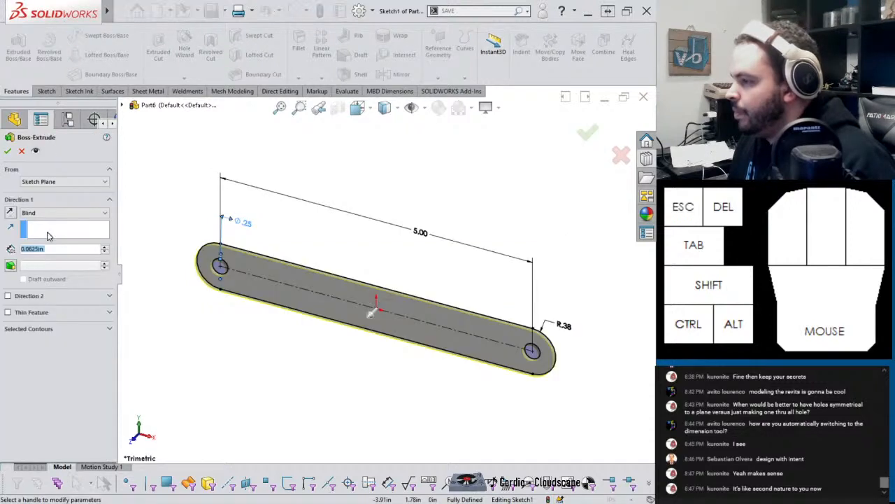
click(7, 150)
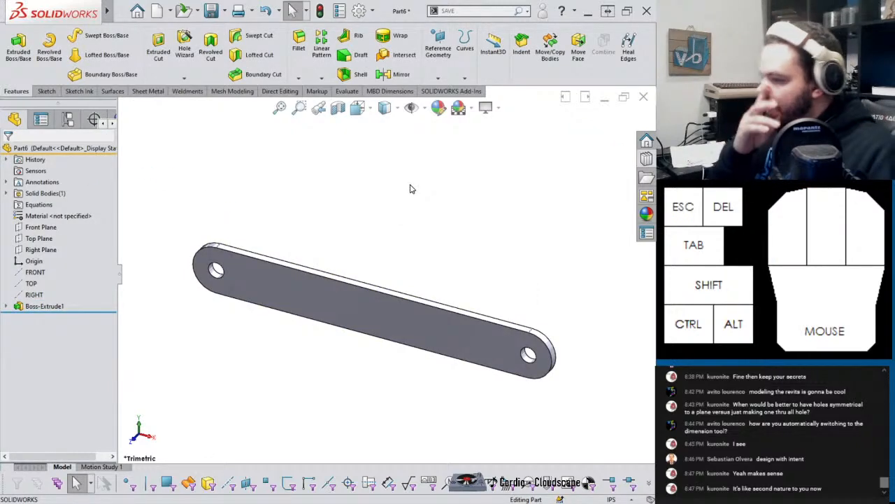
Step: Save the part as SHORT LINK in the 495 - SODA CAN CRUSHER folder
key(ctrl+s)
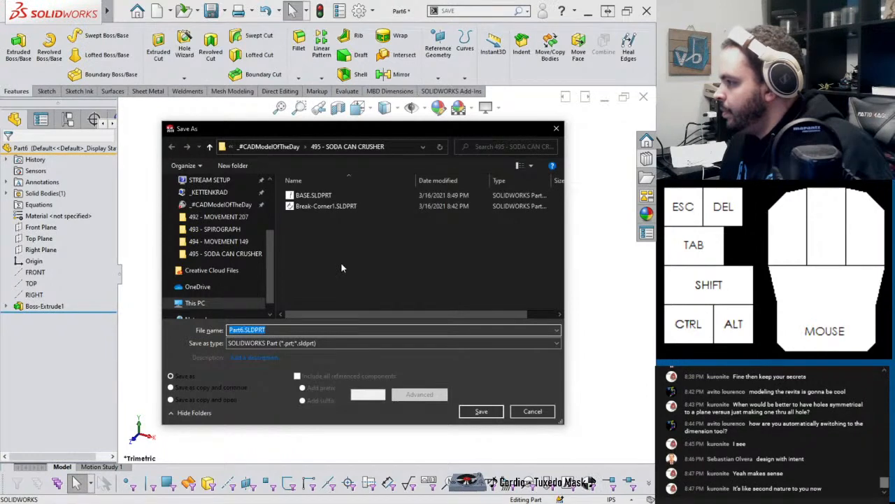
text(SHO)
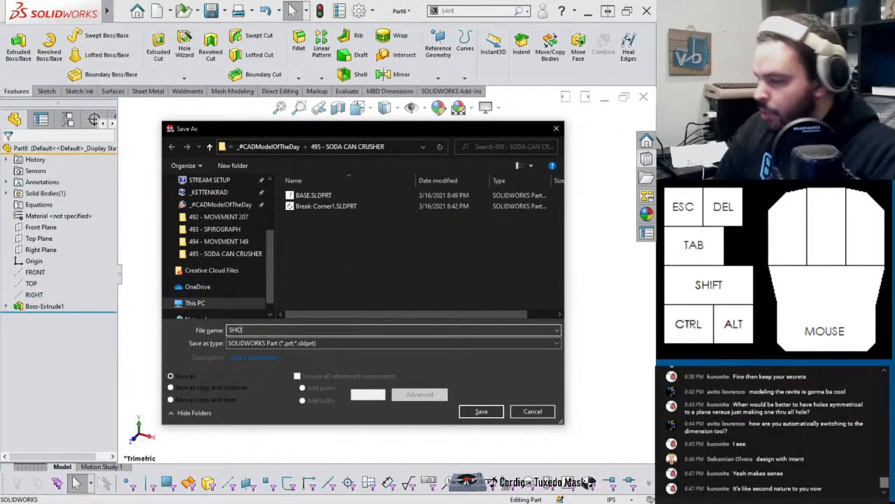
text(RT LINK)
key(Return)
Step: Return to the soda can crusher assembly, insert the SHORT LINK part beside the base and rotate it freely
key(ctrl+Tab)
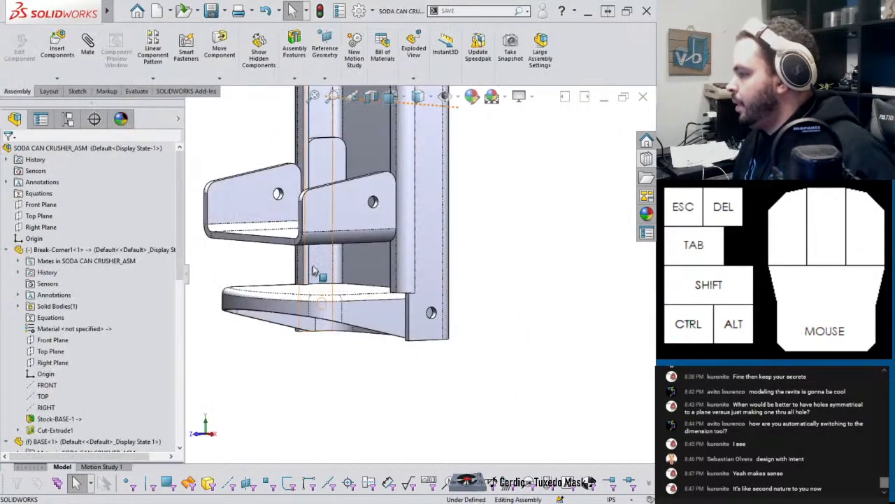
click(57, 45)
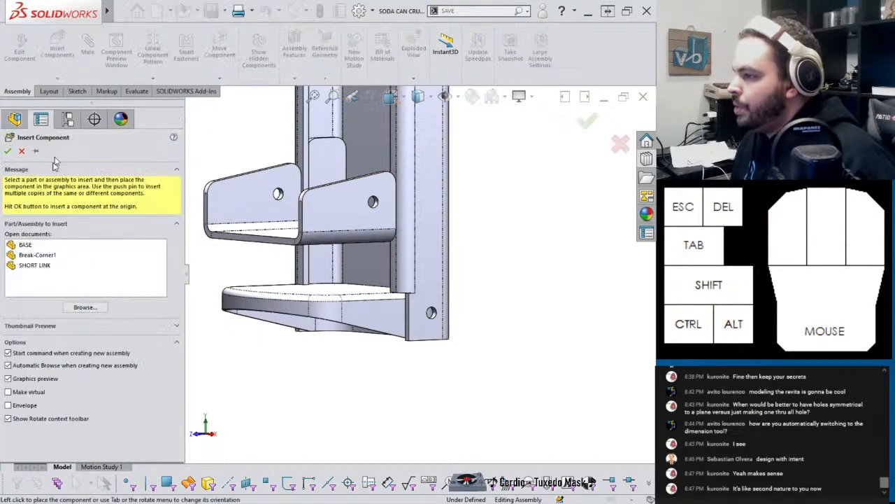
click(34, 266)
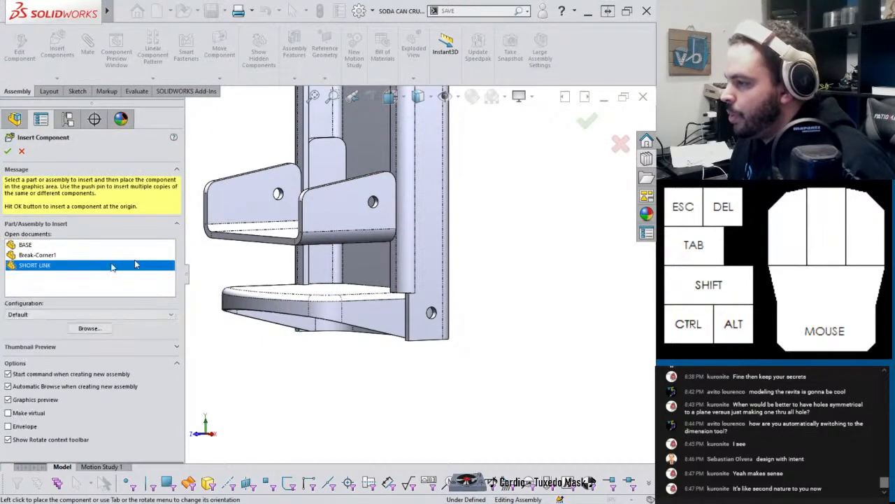
click(480, 254)
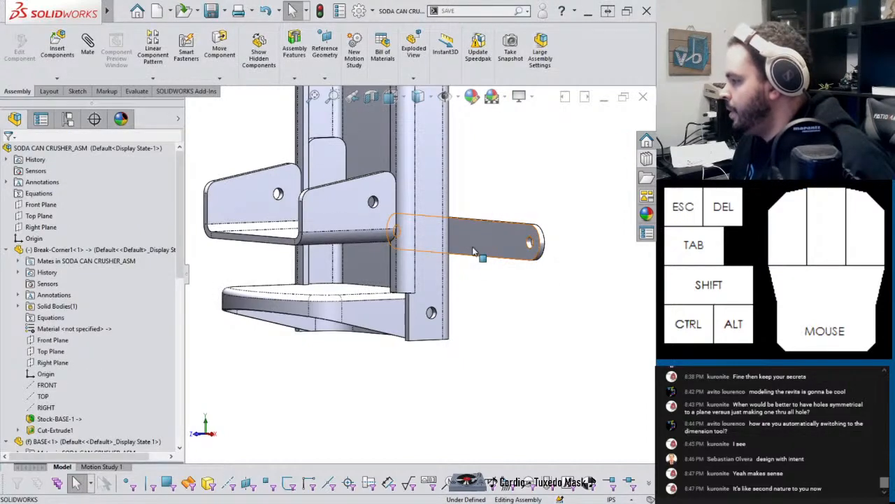
click(467, 245)
middle_drag(468, 245, 473, 266)
right_drag(483, 241, 461, 248)
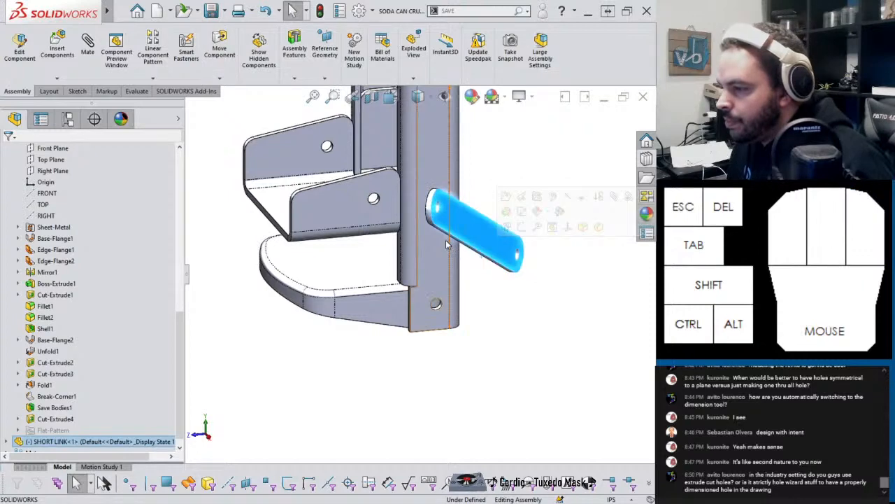
Step: Add a concentric mate between one end hole of SHORT LINK and the hole in the Break-Corner1 bracket's near flange
scroll(446, 240, down, 3)
scroll(442, 246, down, 3)
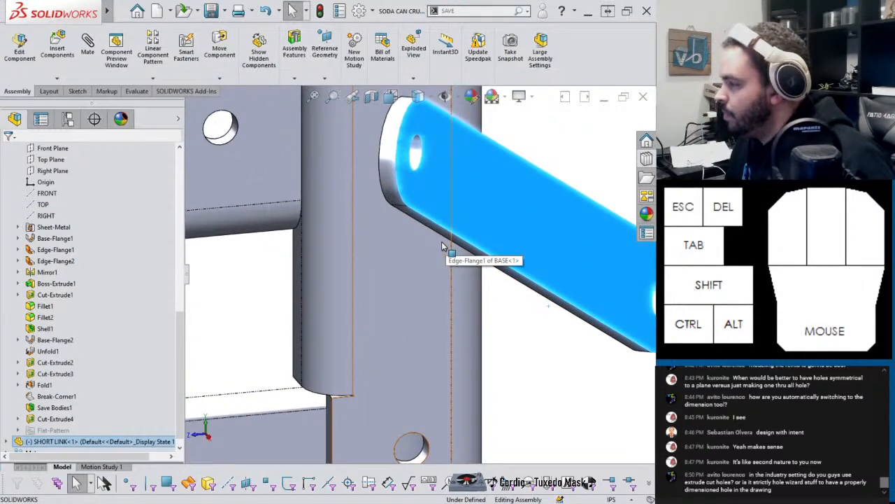
scroll(420, 209, up, 4)
click(418, 203)
scroll(336, 225, up, 2)
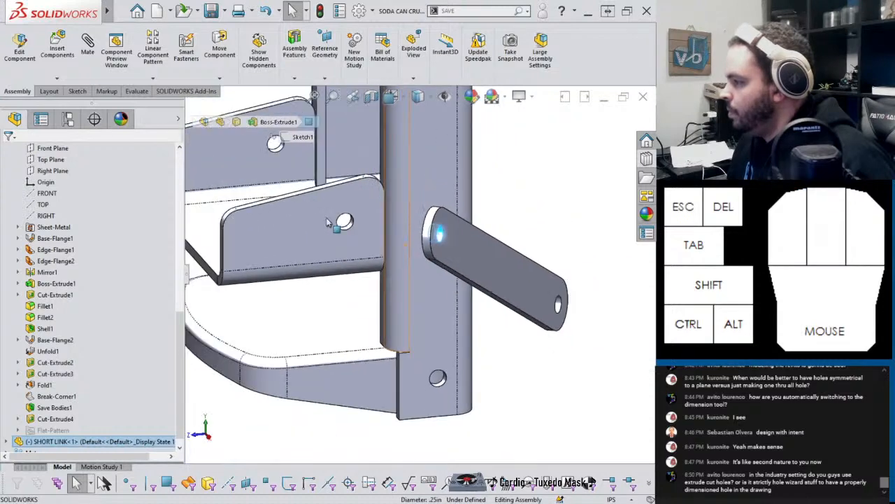
scroll(330, 231, down, 3)
mouse_move(342, 238)
middle_down()
mouse_move(385, 250)
mouse_move(343, 247)
middle_up()
ctrl+click(343, 250)
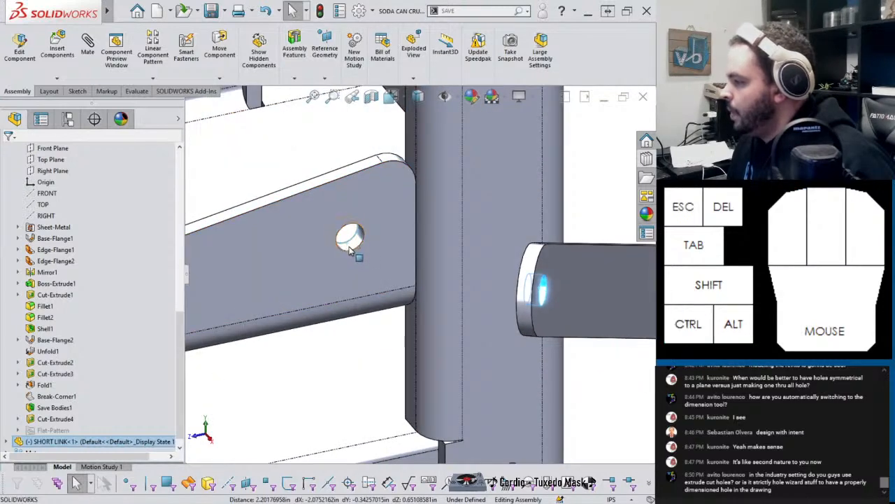
click(349, 248)
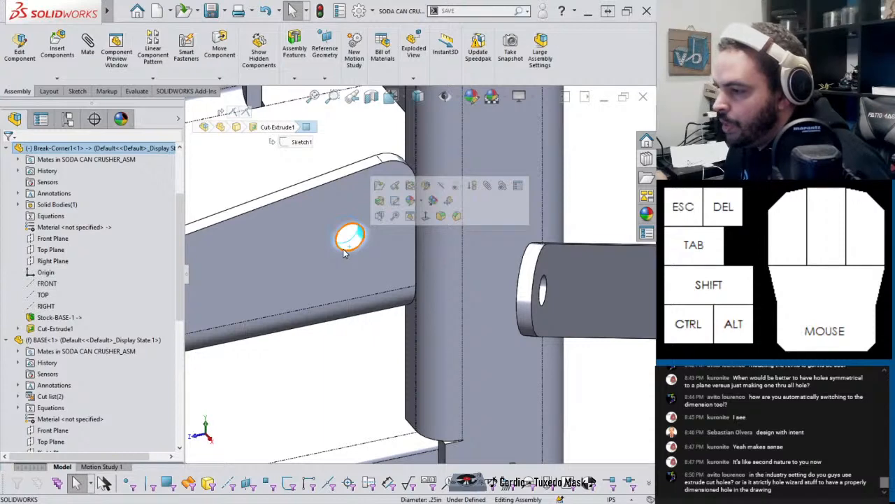
middle_drag(345, 254, 398, 256)
scroll(448, 259, down, 5)
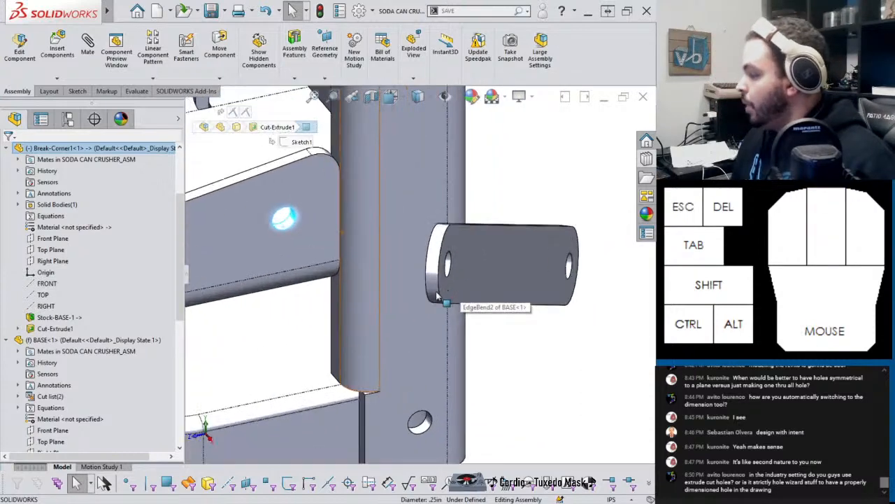
click(453, 261)
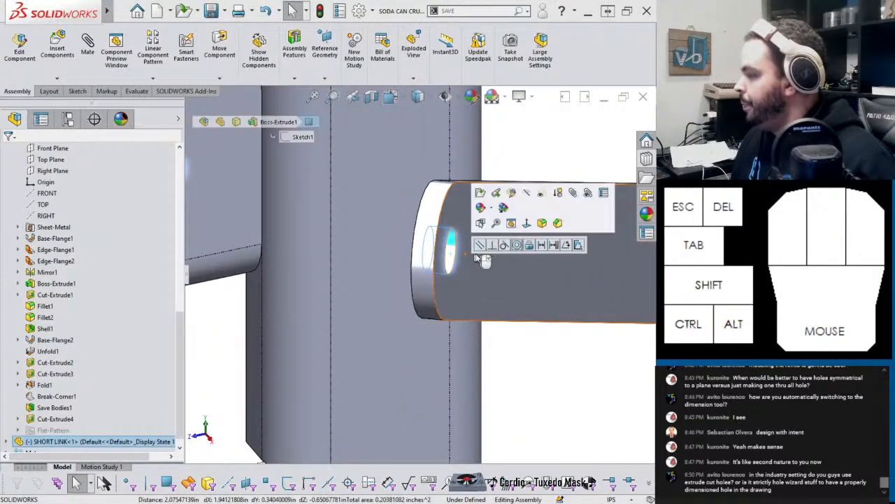
click(517, 245)
Step: Add a coincident mate between the back face of SHORT LINK and the outer face of the Break-Corner1 bracket's flange
scroll(435, 267, down, 4)
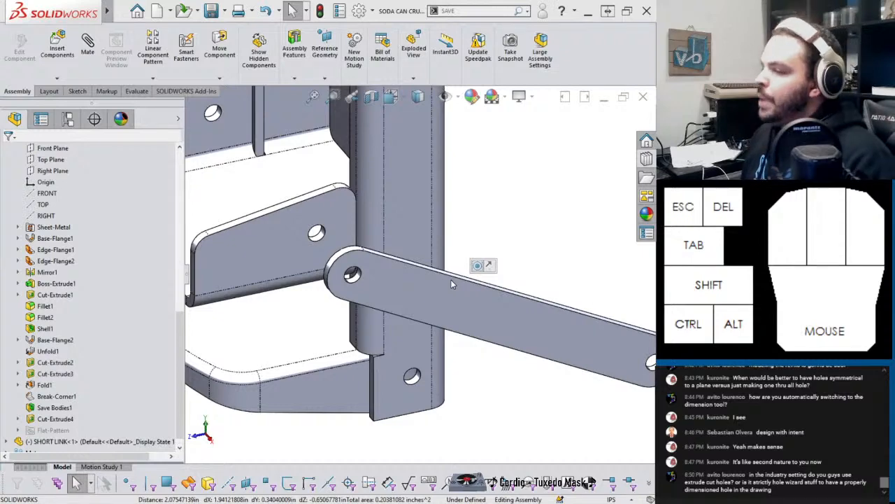
scroll(366, 303, down, 4)
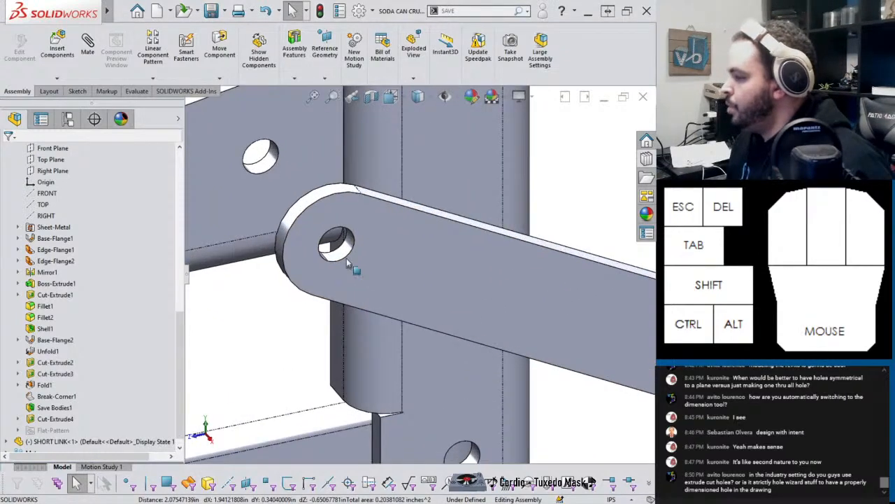
click(345, 256)
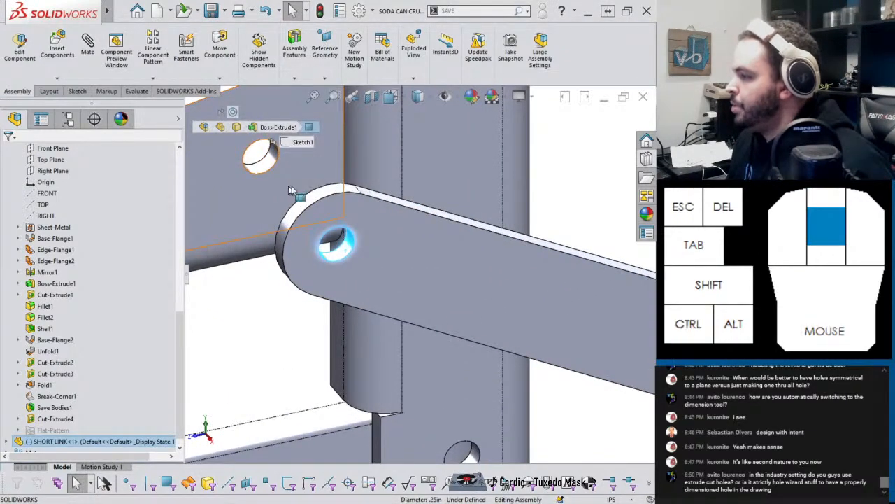
middle_drag(324, 216, 420, 235)
click(279, 224)
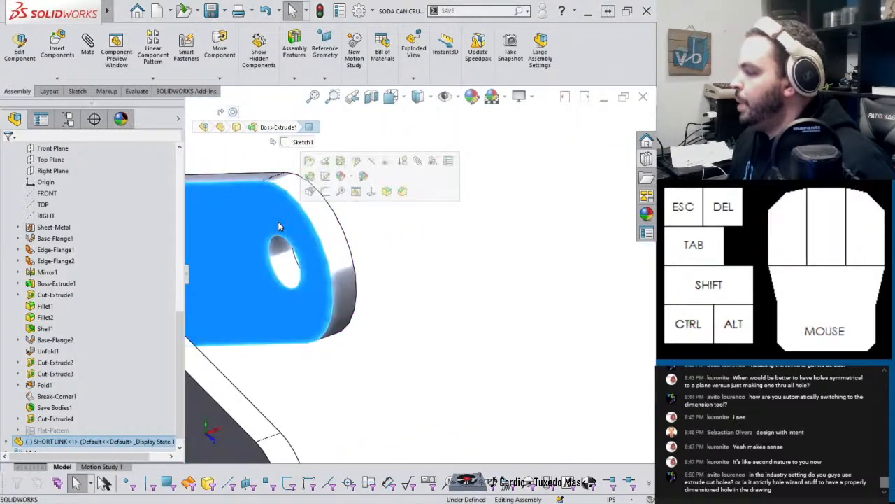
scroll(277, 236, down, 4)
middle_drag(300, 267, 248, 260)
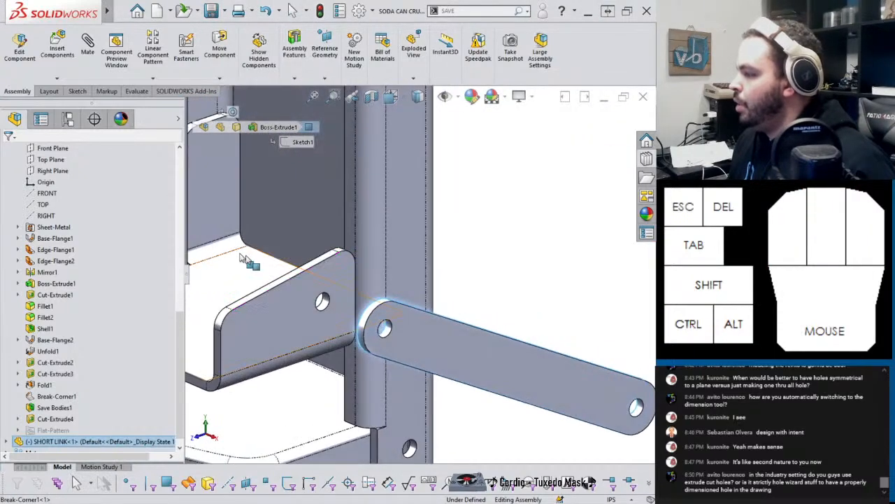
click(330, 281)
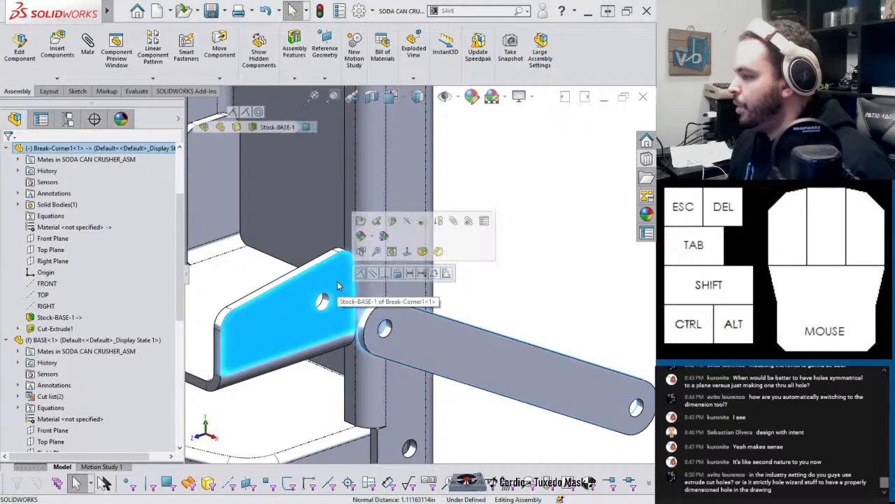
click(361, 273)
scroll(463, 344, up, 3)
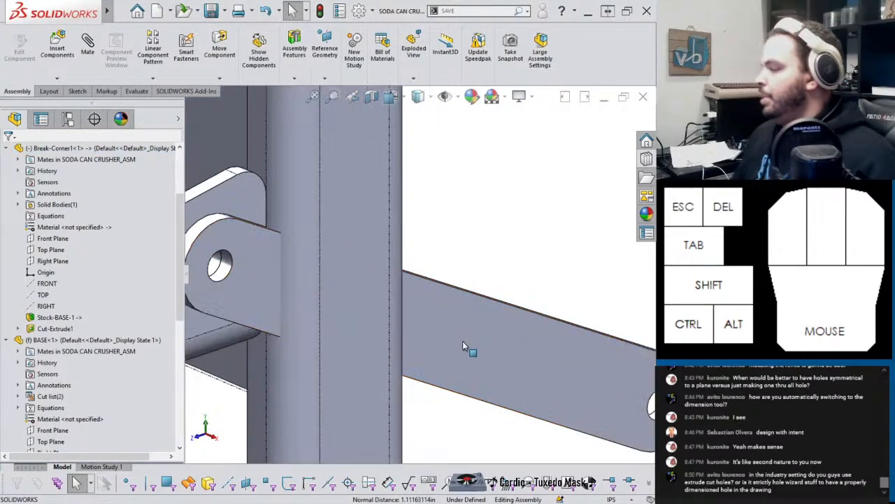
Step: Swing SHORT LINK about the bracket hole so it hangs vertically past the base's lower edge, and inspect its fit
middle_drag(463, 343, 423, 345)
scroll(424, 345, down, 4)
drag(480, 341, 366, 399)
middle_drag(365, 399, 324, 299)
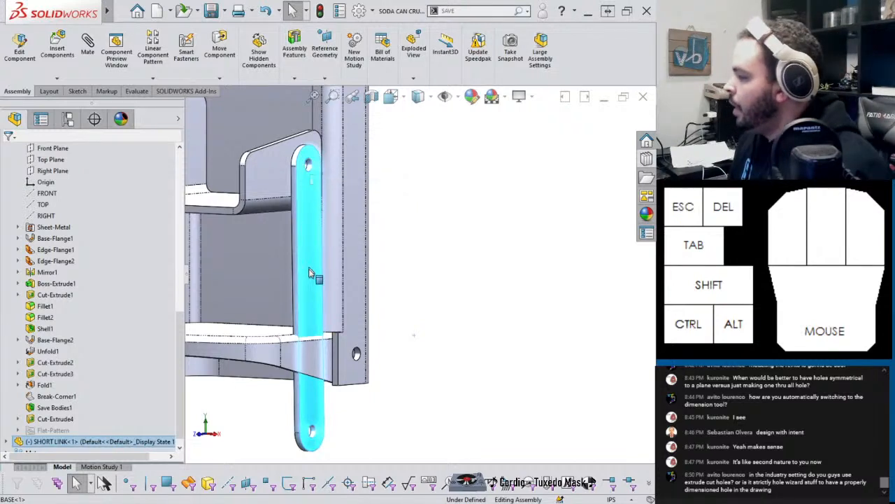
middle_drag(315, 280, 339, 332)
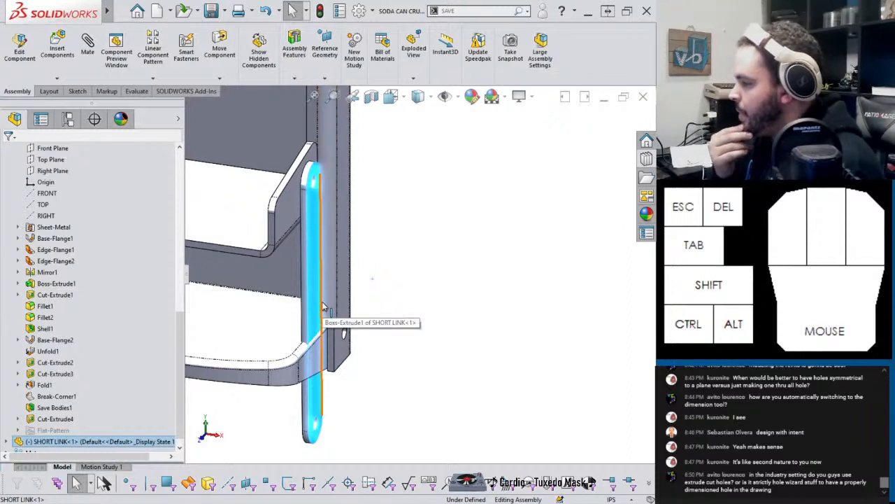
Step: Open the SHORT LINK part from the assembly and delete its Boss-Extrude1, leaving the profile sketch
click(324, 305)
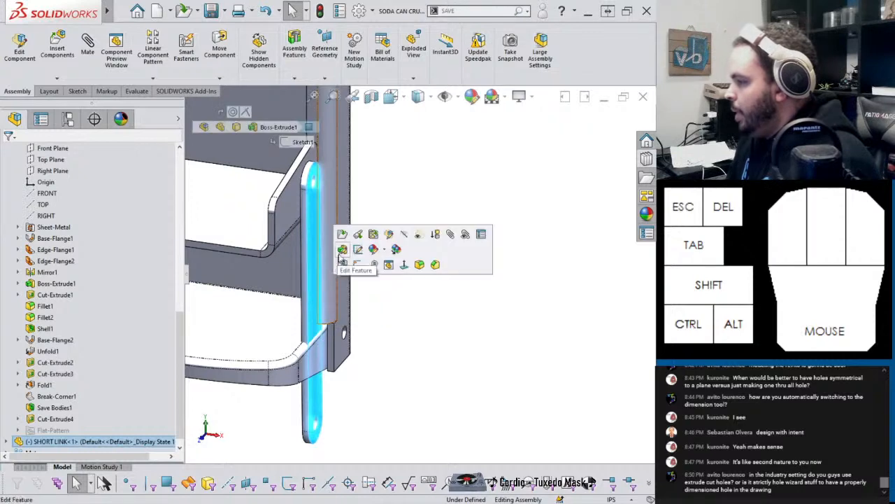
click(334, 251)
click(32, 307)
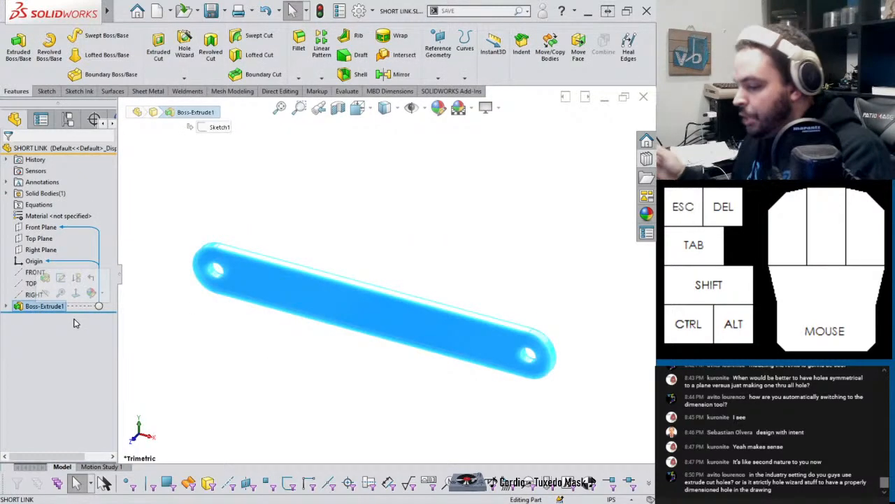
key(Delete)
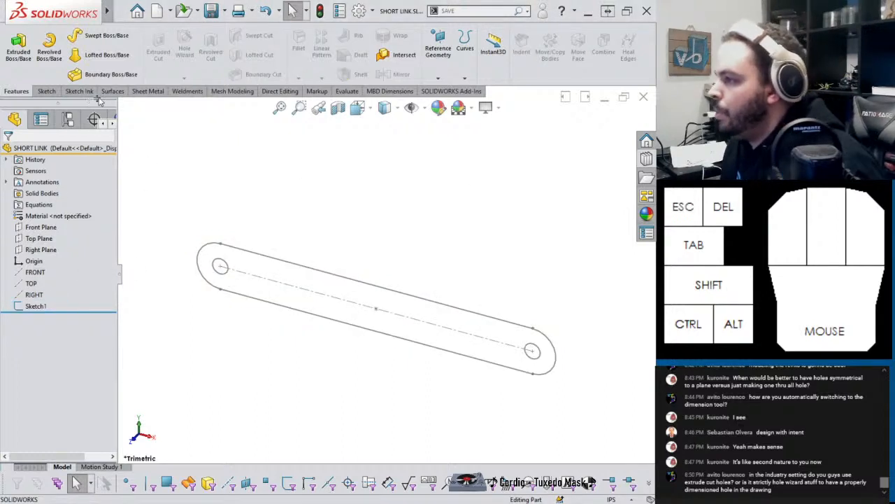
Step: Create a Base Flange from the existing link sketch, 0.1345 in thick, with the thickness direction reversed
click(147, 91)
click(20, 48)
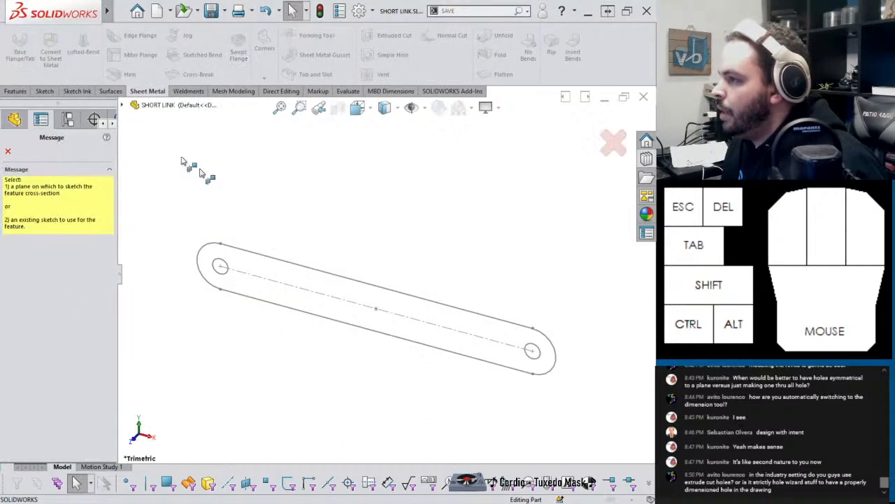
click(275, 259)
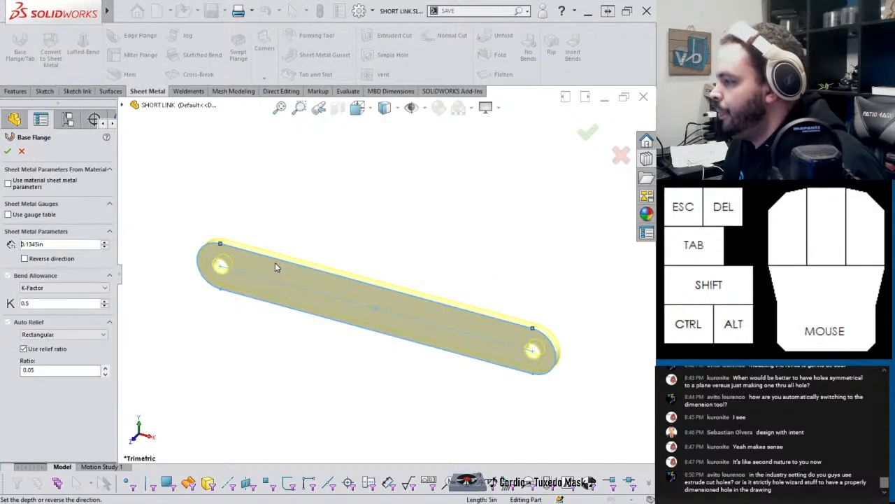
middle_drag(275, 262, 305, 258)
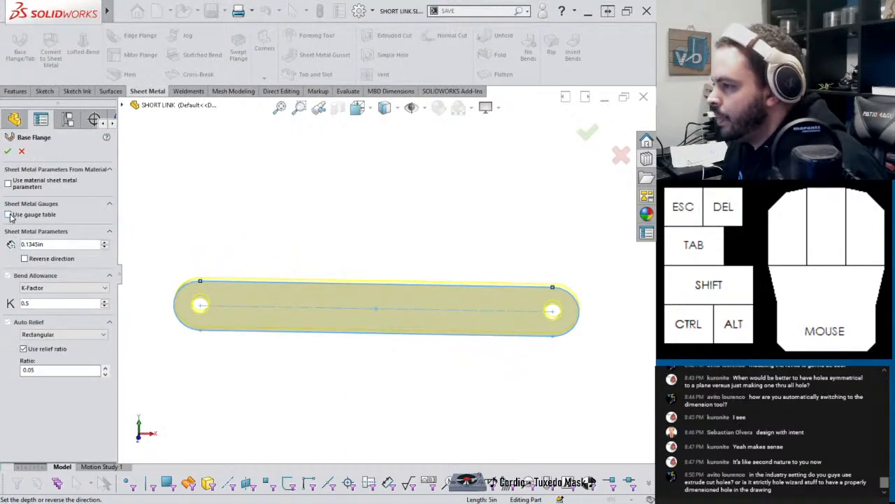
click(24, 259)
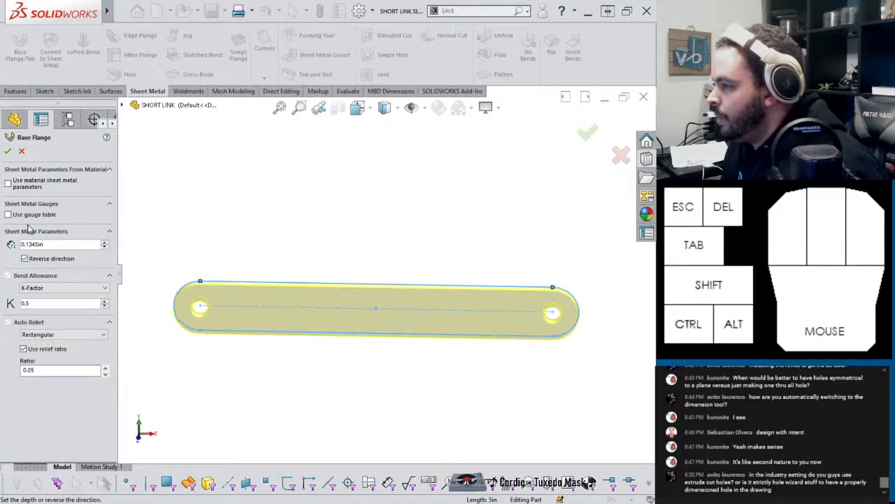
click(7, 152)
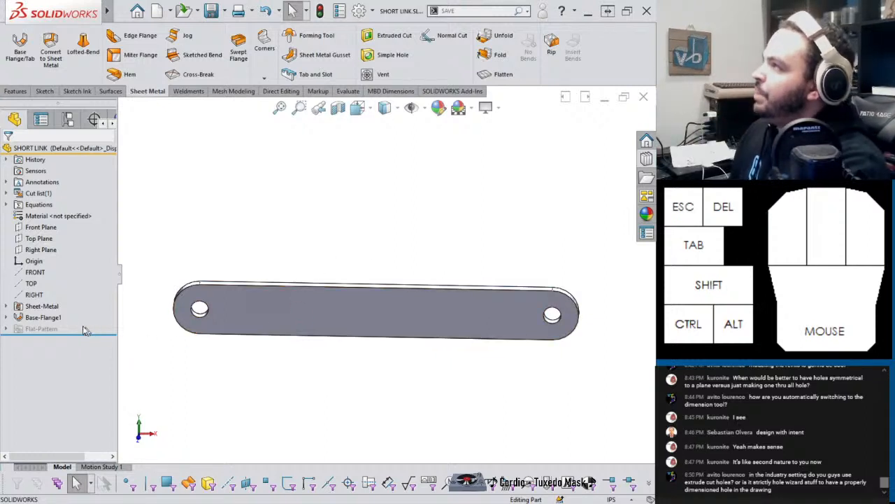
mouse_move(60, 316)
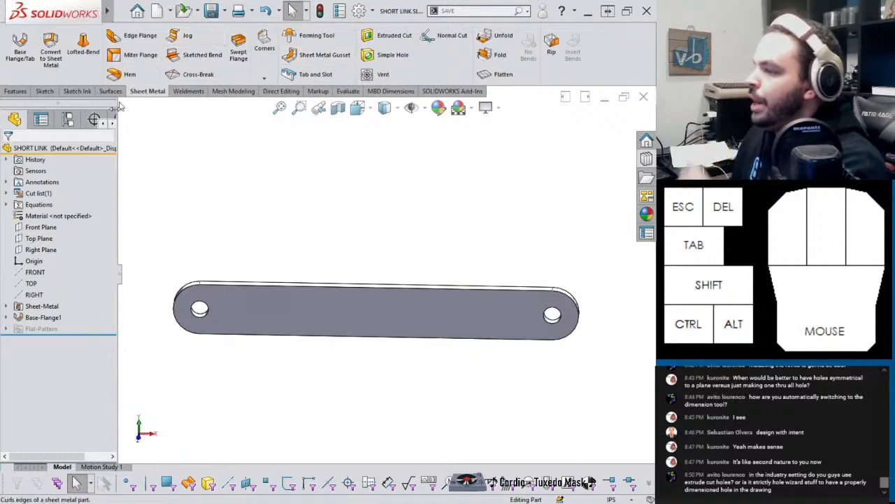
click(38, 238)
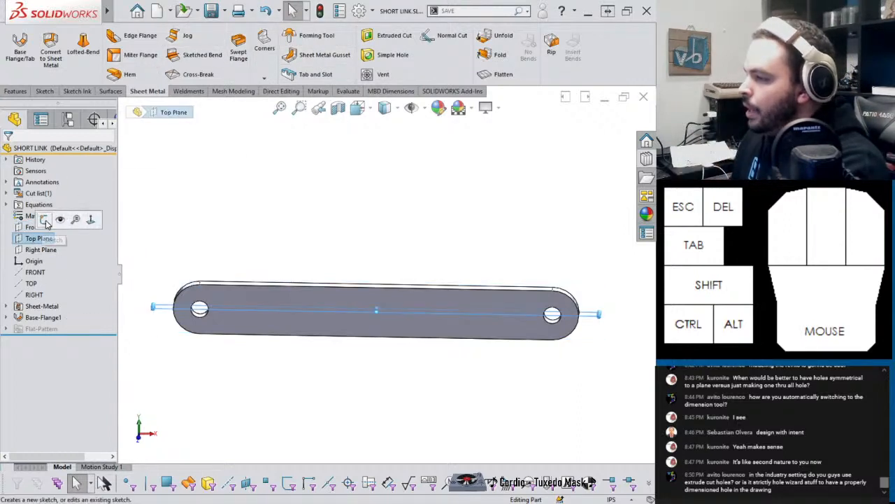
click(45, 223)
right_drag(441, 214, 426, 218)
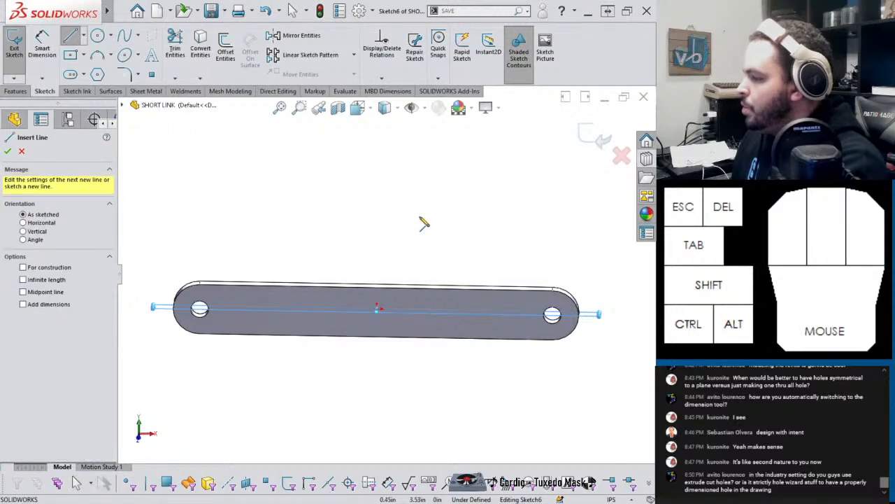
click(621, 155)
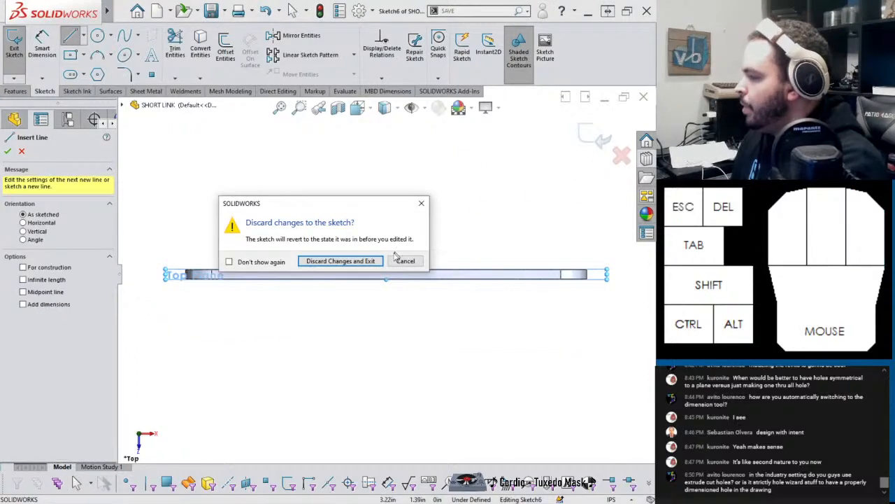
click(340, 260)
Step: Sketch a vertical line across the middle of the link's front face, spanning midpoint to midpoint of its long edges
middle_drag(362, 230, 351, 280)
click(350, 280)
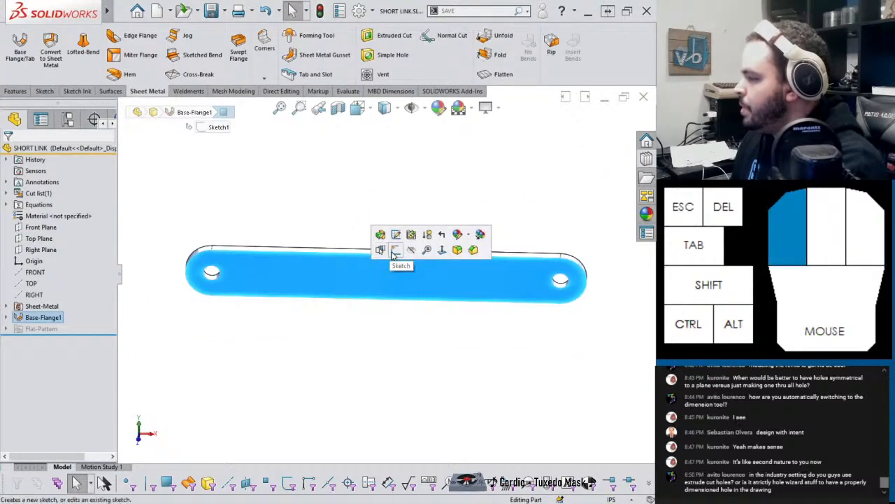
click(395, 250)
key(l)
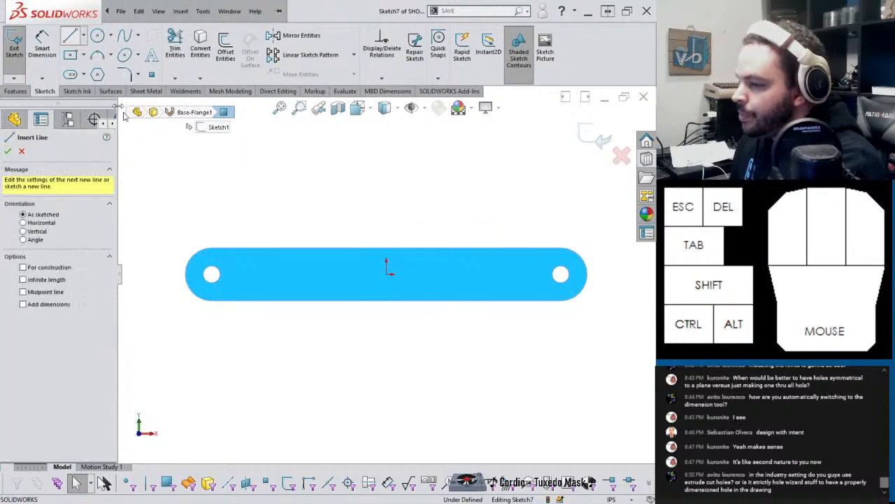
mouse_move(386, 237)
mouse_down()
mouse_move(372, 343)
mouse_move(392, 352)
mouse_move(386, 301)
mouse_up()
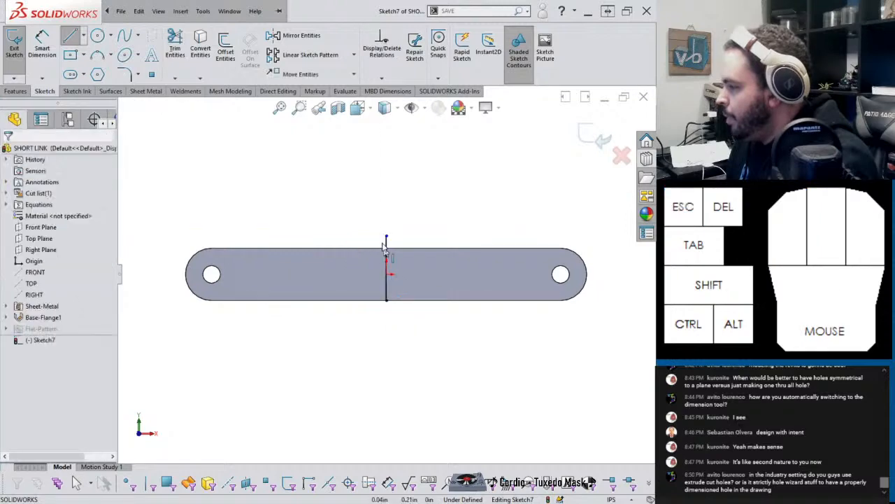
key(Escape)
mouse_move(386, 238)
mouse_down()
mouse_move(391, 256)
mouse_move(386, 247)
mouse_up()
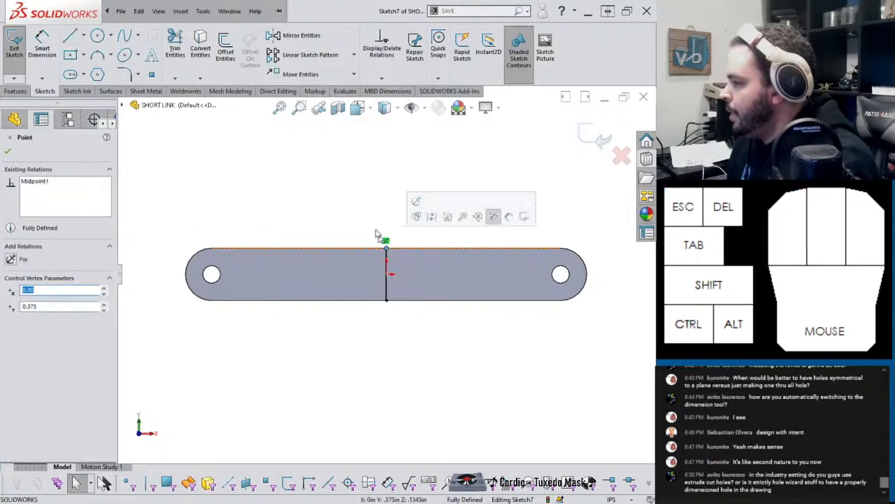
key(Escape)
click(596, 137)
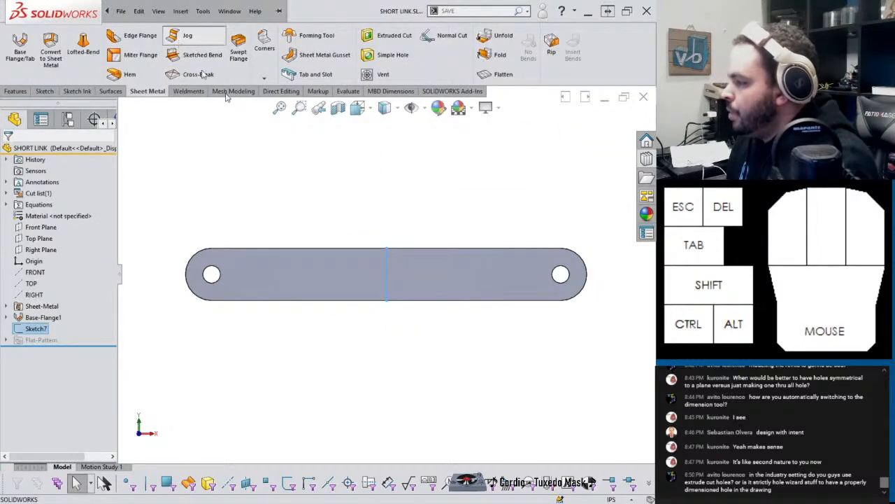
Step: Start a Jog on the sketched line with the face on its left side fixed, and set the offset to 0.60 in
middle_drag(382, 238, 296, 293)
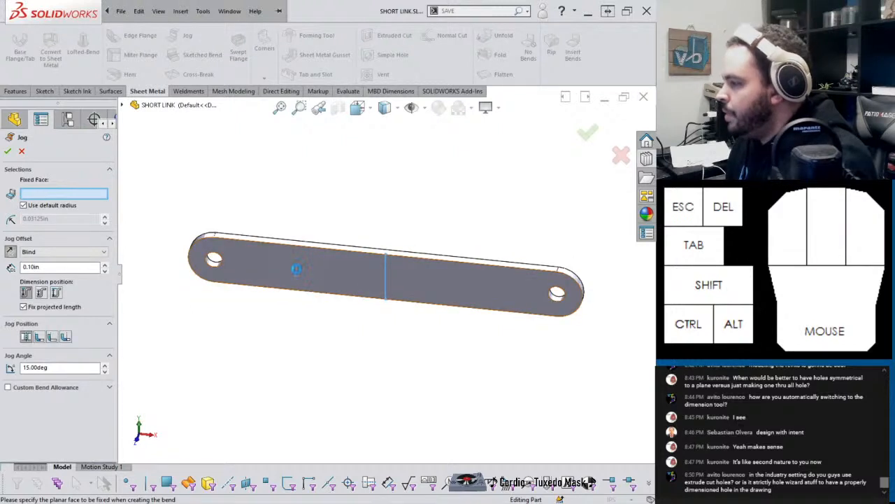
click(296, 268)
scroll(375, 301, down, 6)
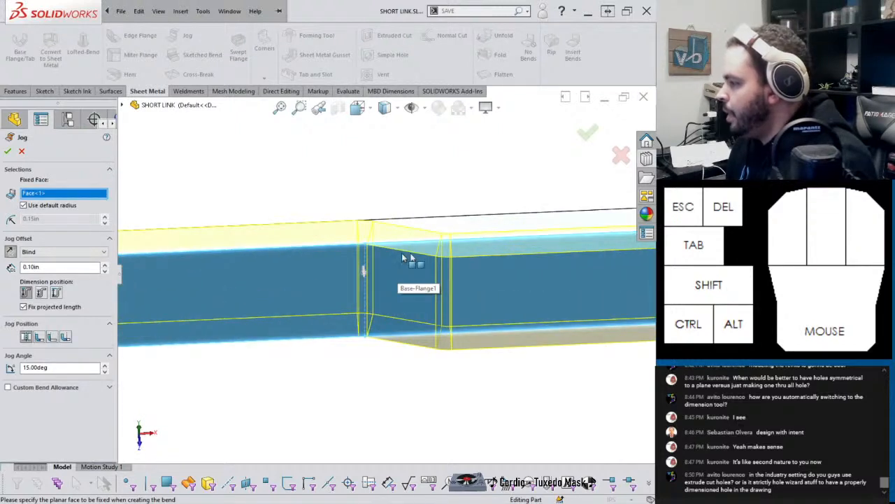
scroll(429, 257, up, 6)
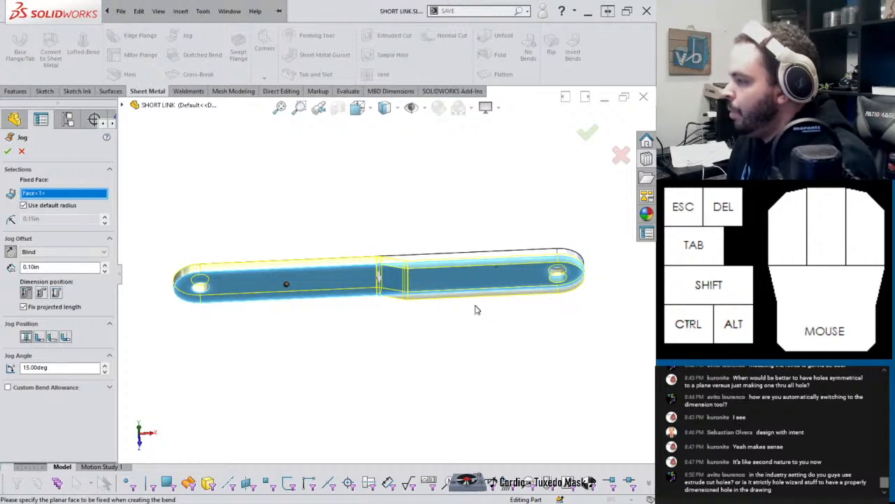
click(105, 265)
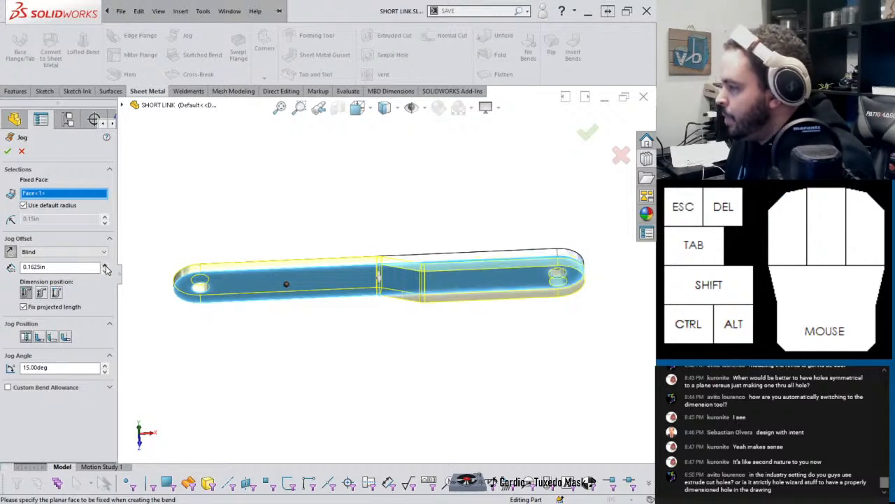
click(104, 265)
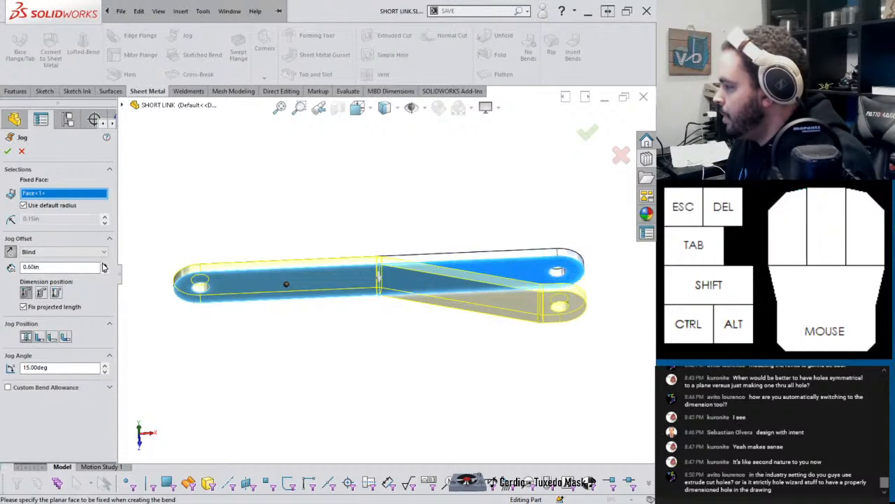
Step: Compare the jog position options, leave it on bend centerline, and set the offset's dimension position to overall dimension
click(39, 338)
click(53, 339)
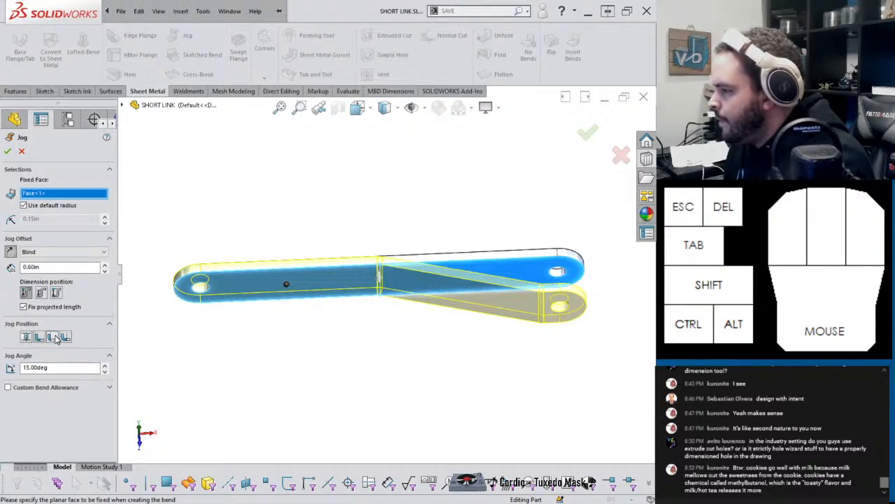
click(66, 339)
click(32, 337)
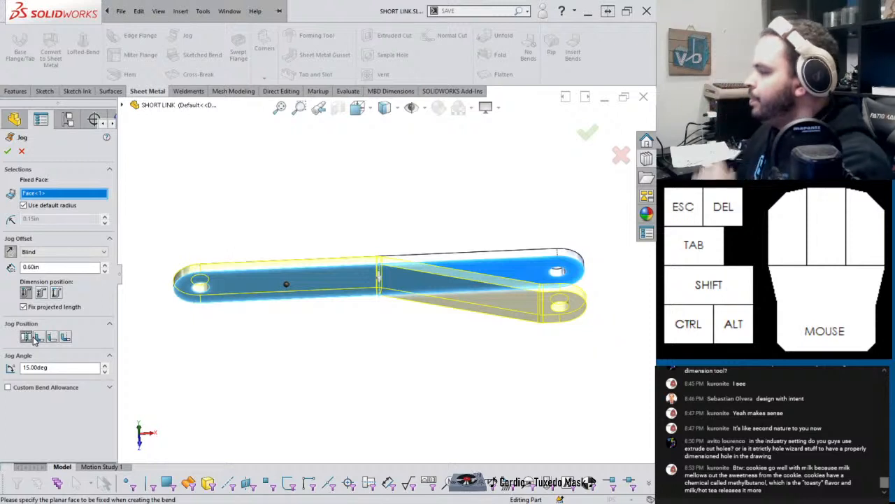
click(41, 292)
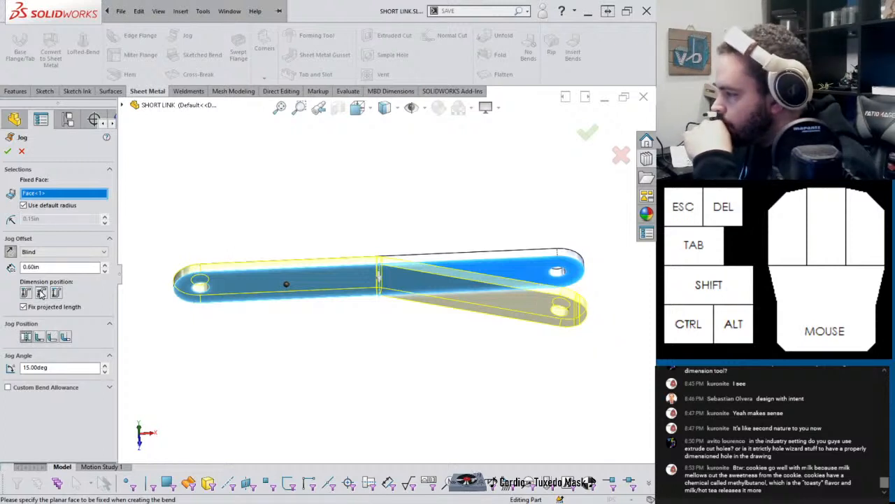
click(57, 295)
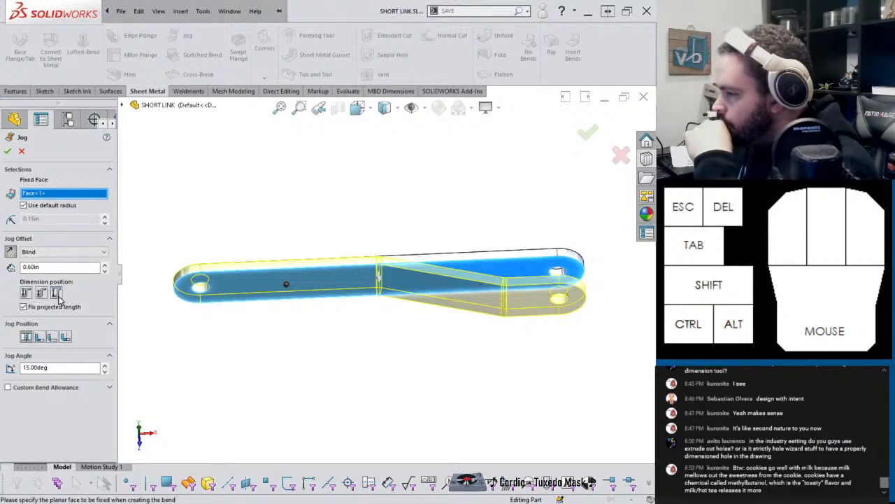
click(22, 267)
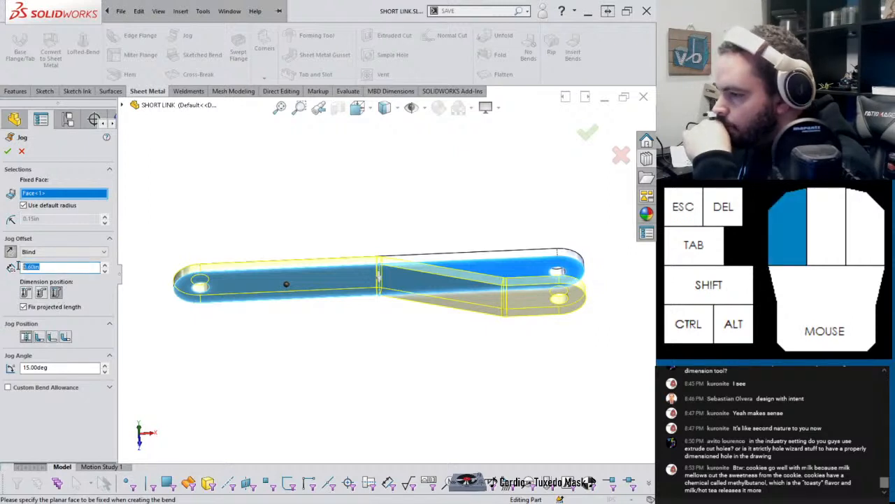
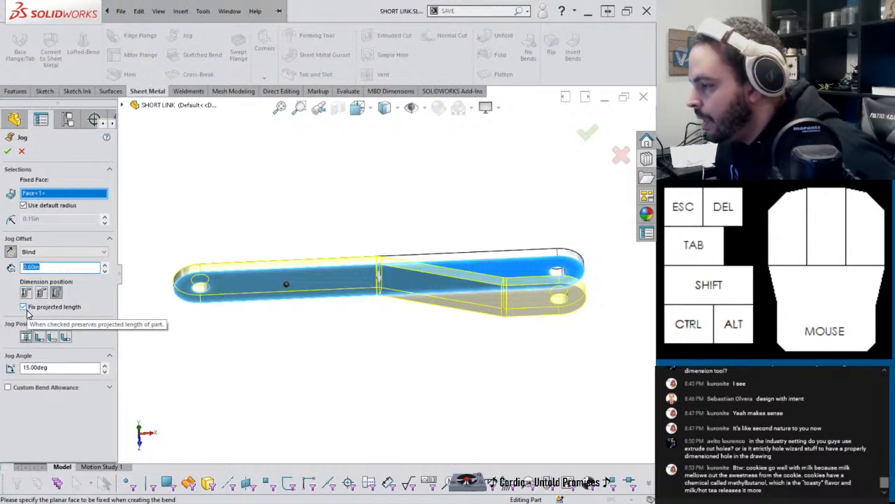
Step: Set the jog angle to 50 degrees and check the previewed bend shape
middle_drag(349, 305, 394, 240)
drag(103, 366, 103, 368)
middle_drag(280, 337, 420, 289)
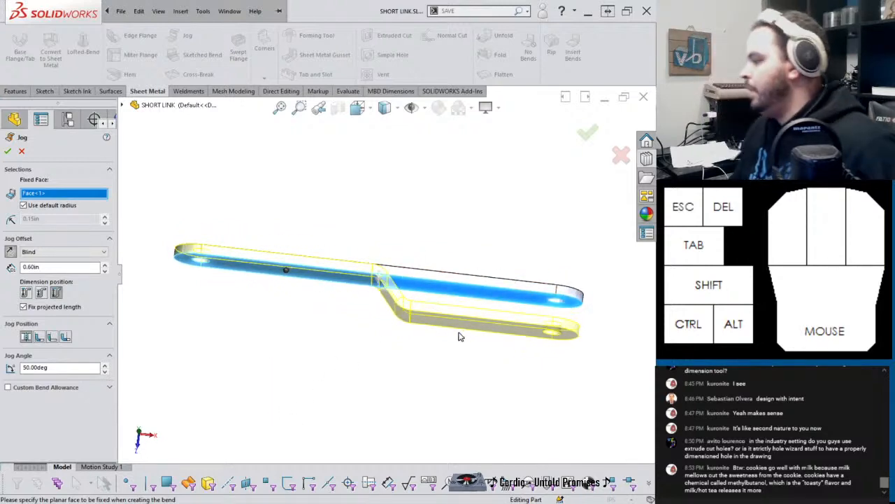
middle_drag(440, 331, 416, 309)
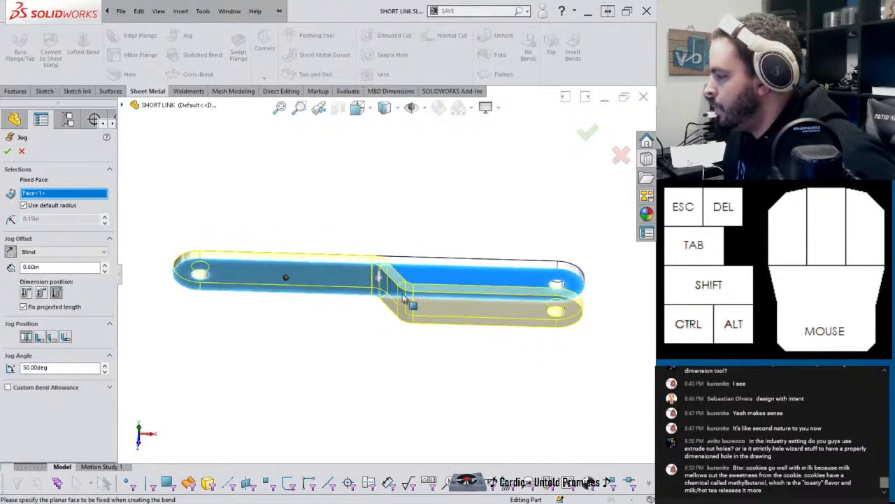
Step: Compare the outside offset dimension position, set it back to overall dimension, and finish the jog
click(54, 294)
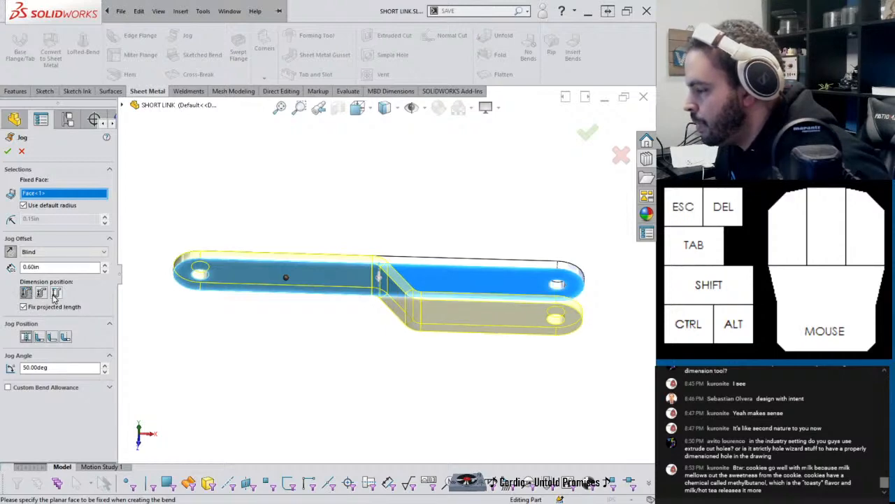
click(56, 295)
middle_drag(325, 297, 330, 307)
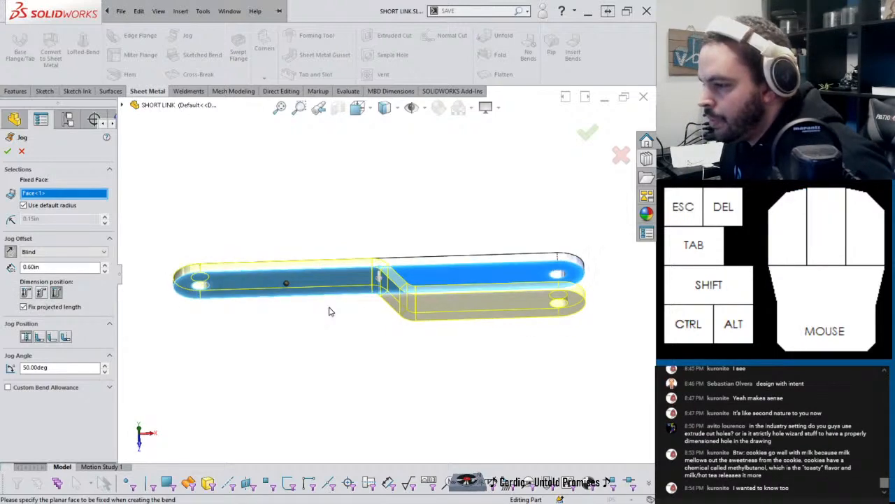
click(13, 151)
middle_drag(413, 274, 418, 223)
click(418, 223)
middle_click(413, 252)
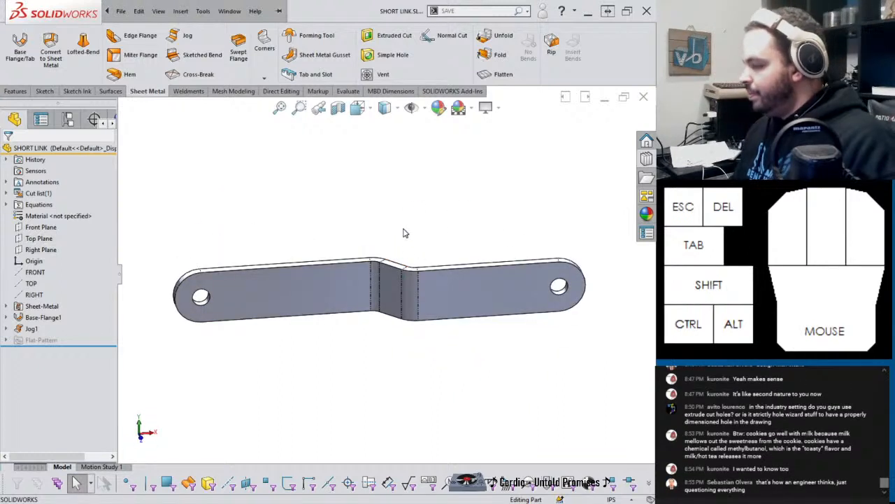
Step: Return to the soda can crusher assembly and examine how the jogged SHORT LINK sits against the bracket and base
key(ctrl+Tab)
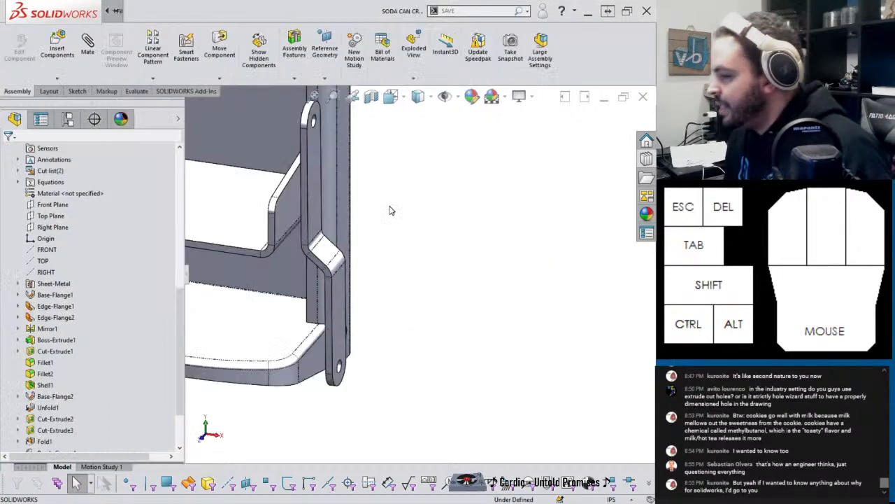
scroll(312, 238, down, 1)
middle_drag(314, 234, 368, 304)
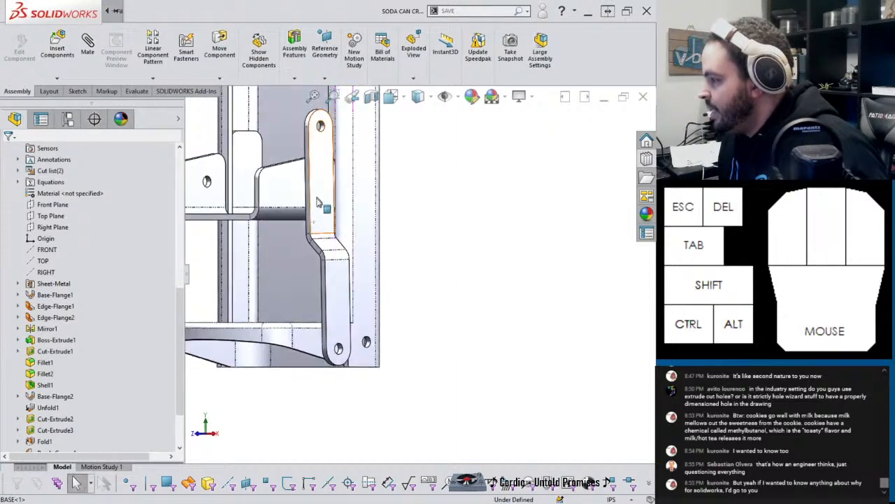
Step: Delete the two failed mates, Coincident5 and Concentric1, that tied SHORT LINK to the bracket
click(372, 310)
drag(372, 310, 369, 314)
scroll(71, 442, down, 1)
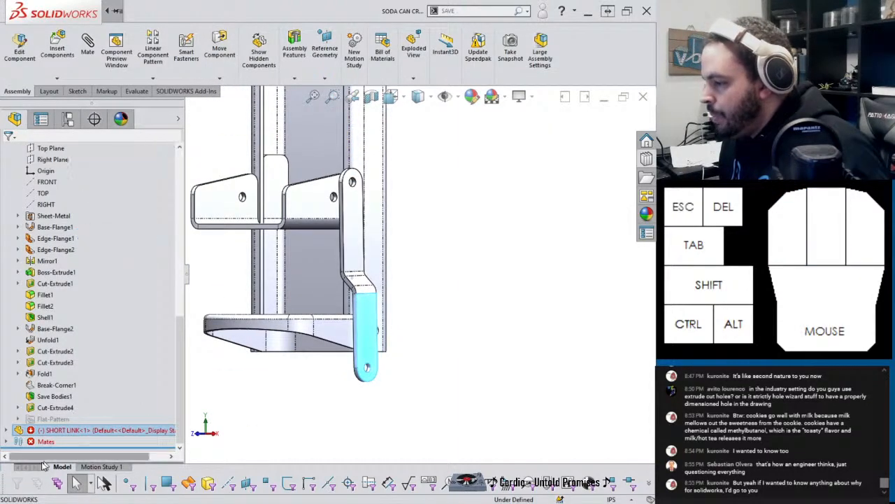
click(6, 441)
click(62, 441)
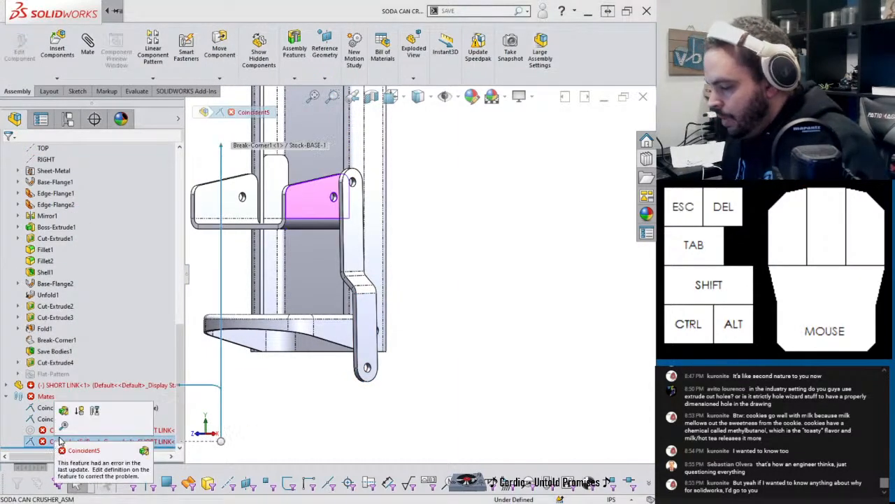
key(Delete)
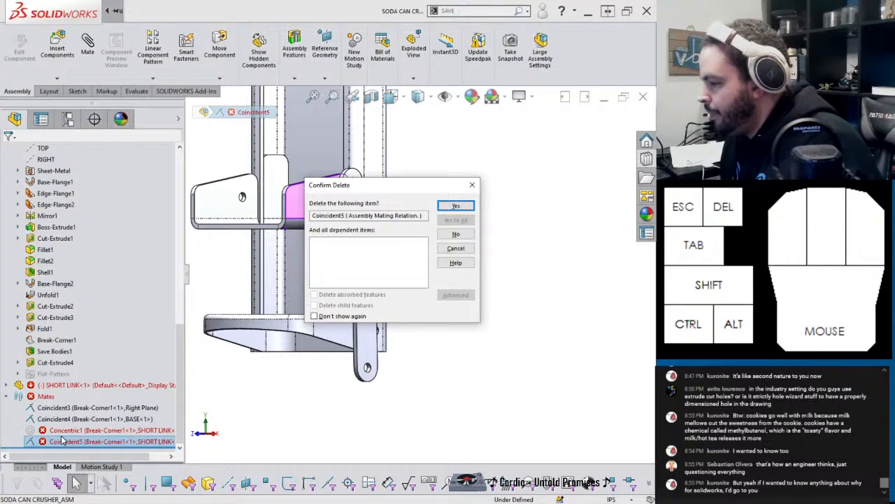
key(Return)
click(62, 441)
key(Delete)
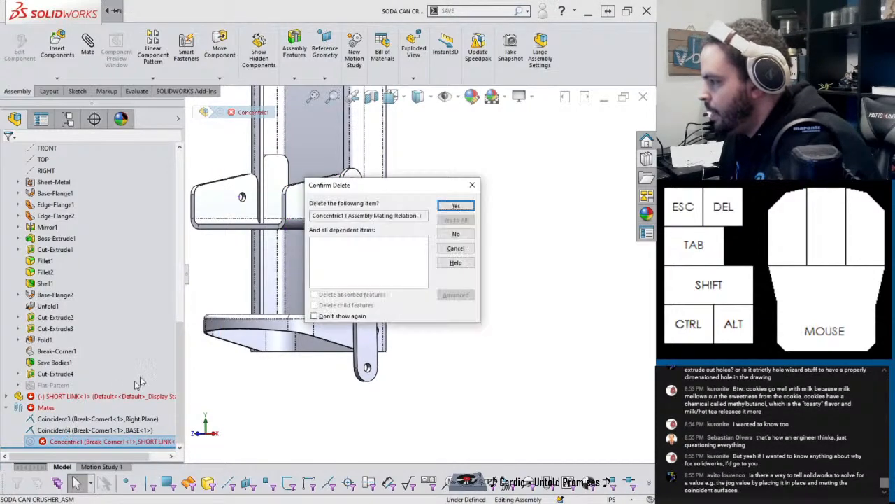
key(Return)
Step: Mate the circular edge of SHORT LINK's upper hole coincident with the edge of the adjacent bracket hole
scroll(385, 269, down, 5)
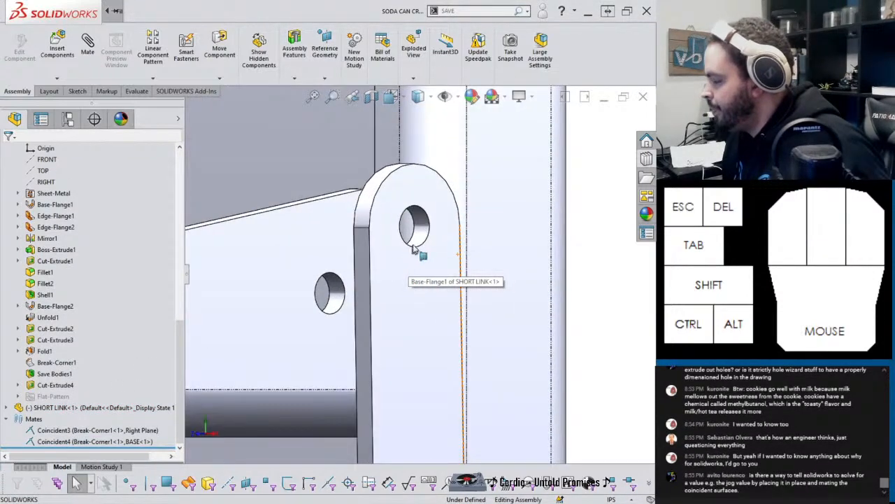
click(411, 244)
ctrl+click(353, 302)
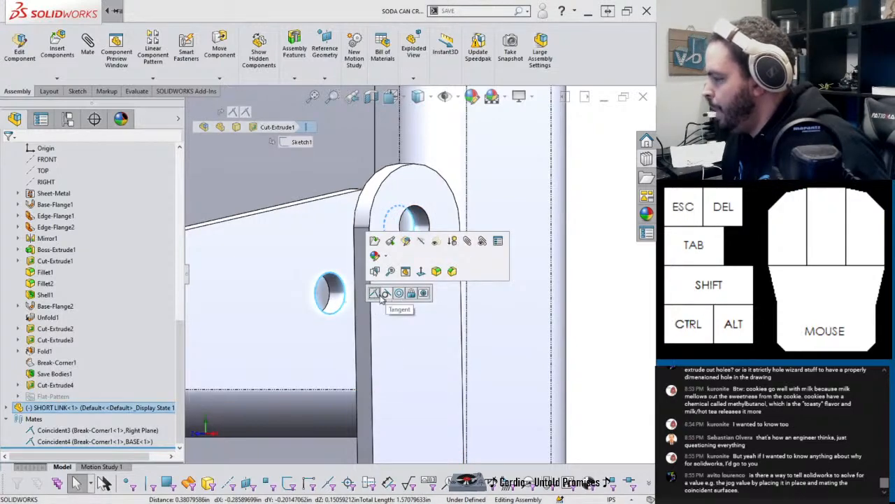
click(400, 294)
scroll(371, 315, down, 3)
scroll(365, 327, up, 6)
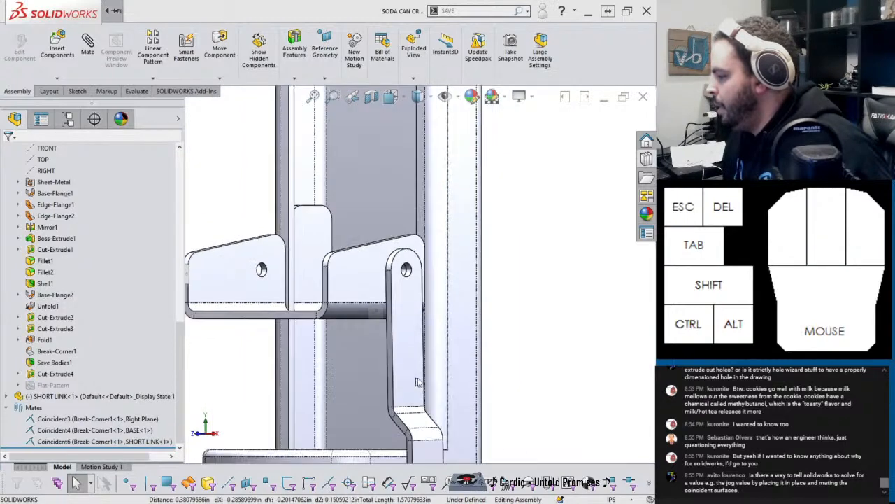
Step: Move SHORT LINK down along the base and examine how its jog fits beside the bracket and base
scroll(427, 359, down, 2)
scroll(426, 358, down, 2)
click(390, 314)
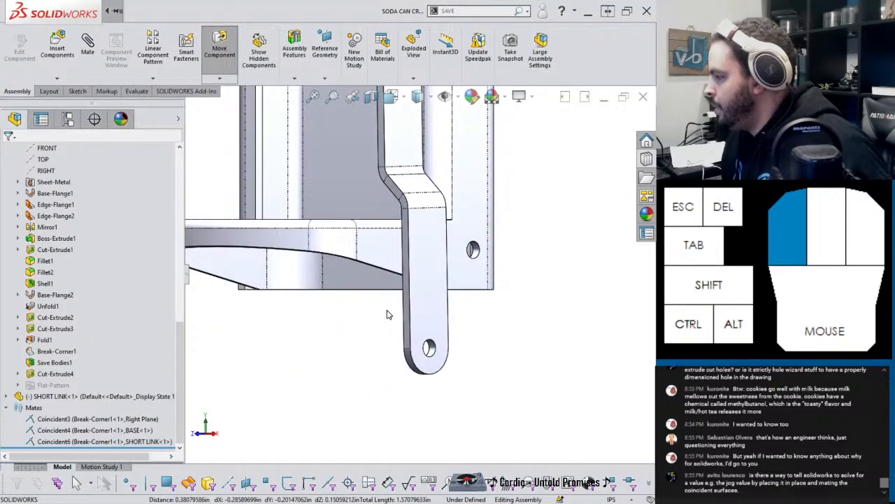
drag(420, 285, 400, 328)
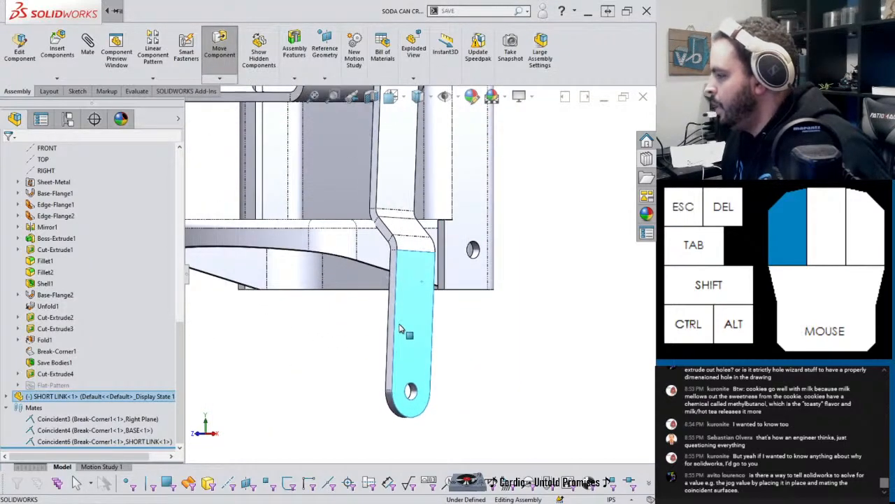
scroll(382, 263, down, 3)
middle_drag(382, 242, 505, 297)
scroll(526, 238, up, 3)
scroll(525, 234, down, 1)
drag(505, 297, 526, 403)
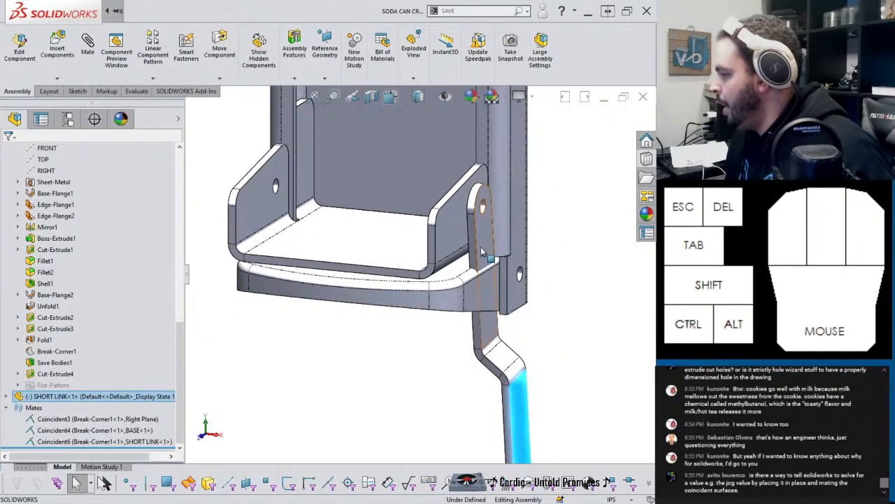
click(455, 260)
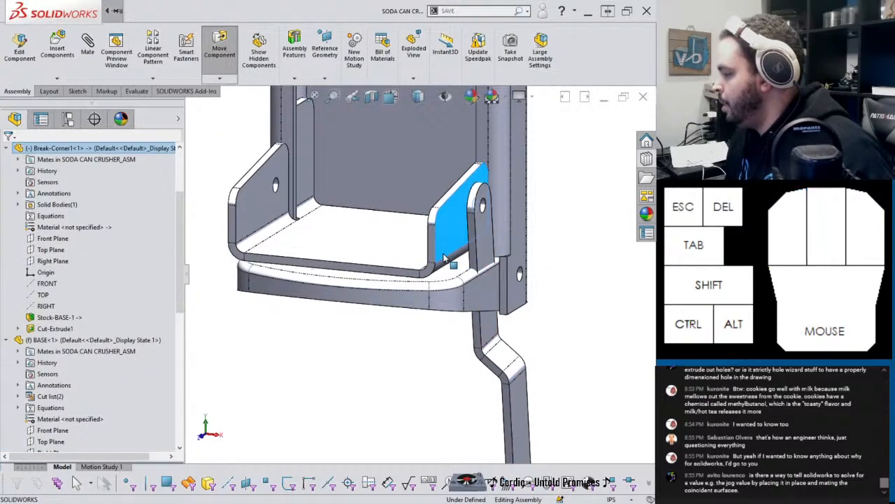
click(585, 268)
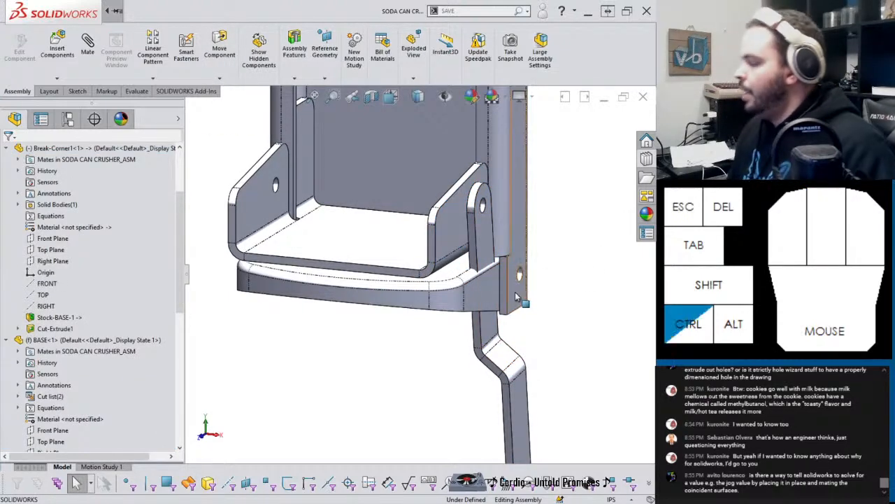
Step: Switch to the SHORT LINK part, edit the jog's bend-line sketch, and delete the midpoint relation holding the line at the link's center
key(ctrl+Tab)
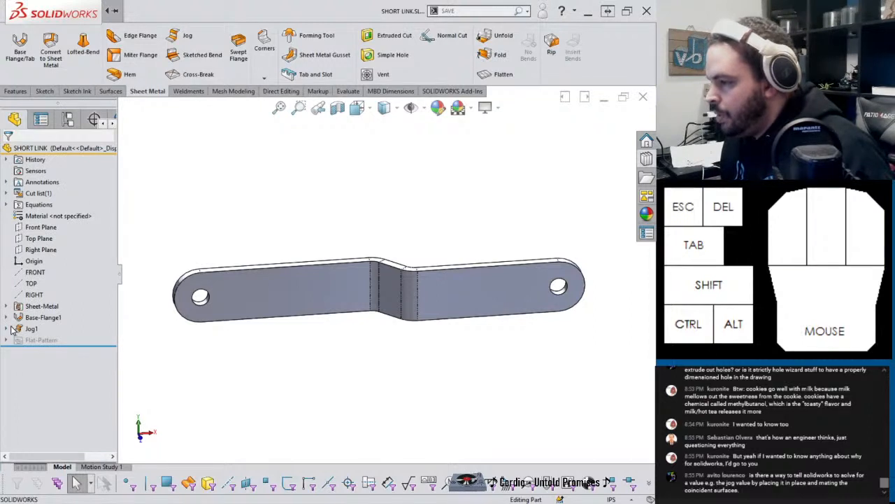
click(12, 329)
click(48, 339)
click(55, 308)
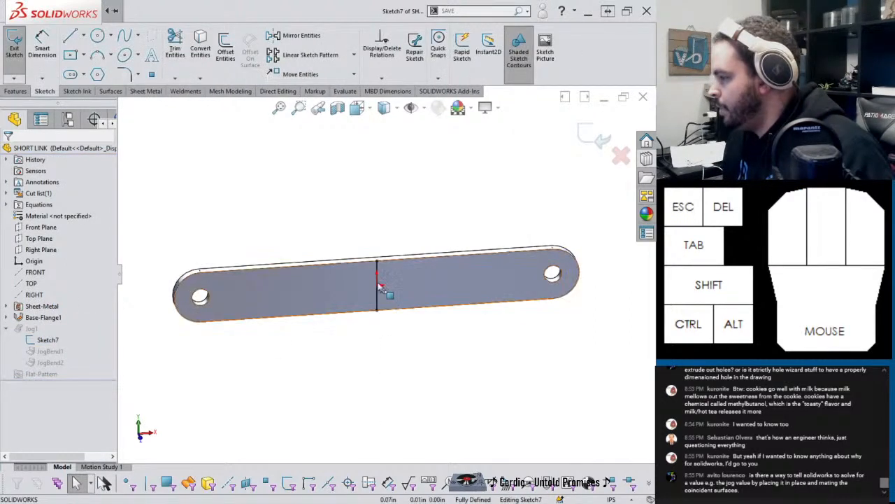
click(378, 274)
key(ctrl+8)
click(385, 242)
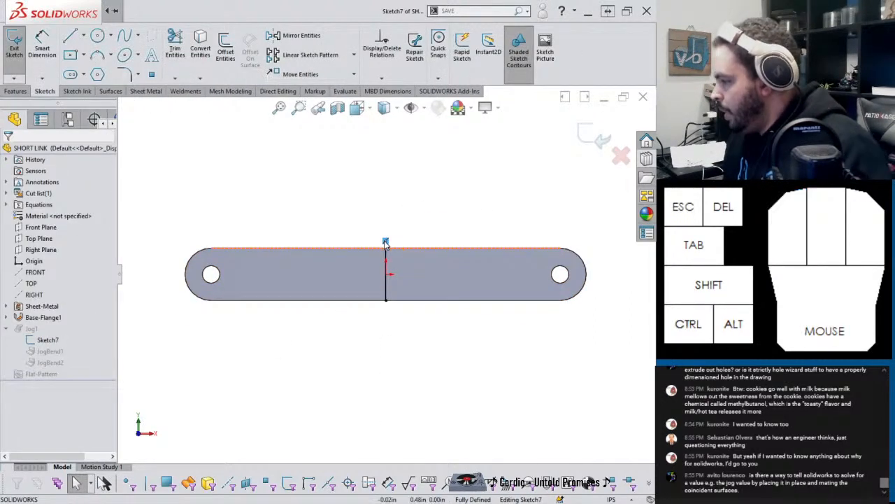
click(385, 298)
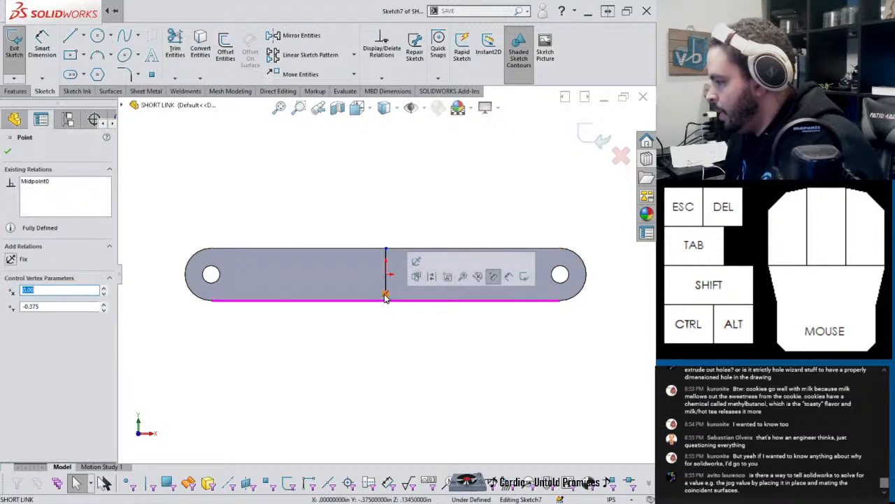
key(Delete)
Step: Move the bend line to about 0.90 in from the end hole's center opposite the +X end and start dimensioning
mouse_move(387, 286)
mouse_down()
mouse_move(295, 279)
mouse_move(274, 301)
mouse_up()
click(293, 250)
click(292, 297)
right_drag(275, 294, 275, 268)
click(273, 272)
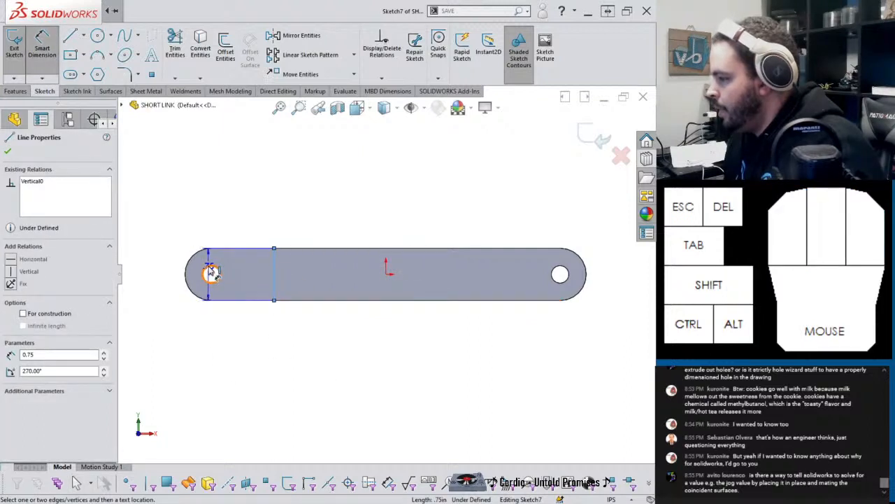
click(211, 274)
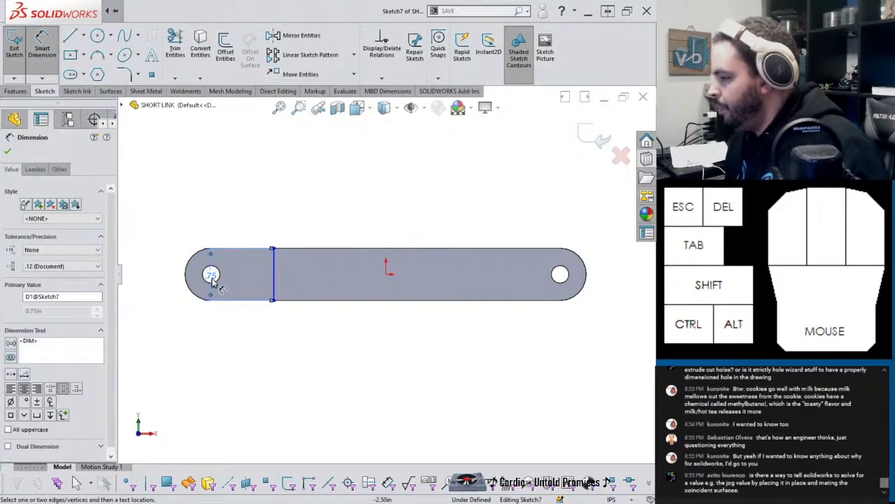
key(Escape)
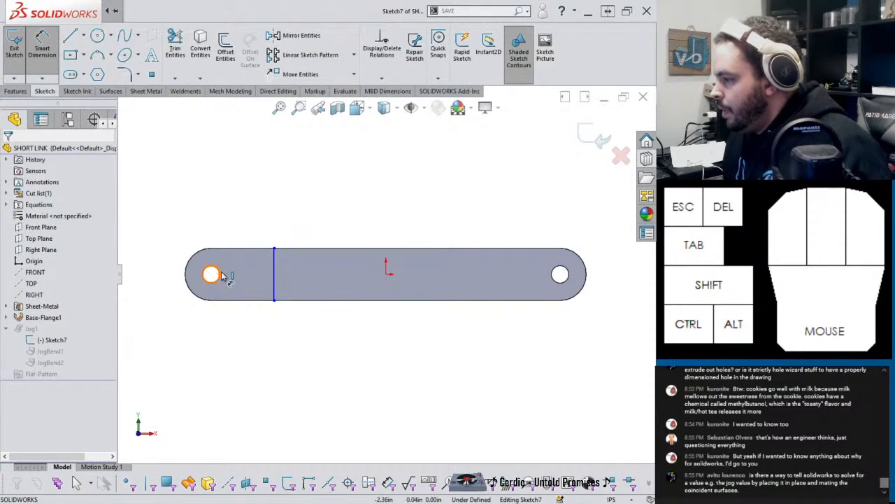
Step: Dimension the bend line 0.75 in from the nearby end hole's center and exit the sketch
click(221, 275)
click(274, 269)
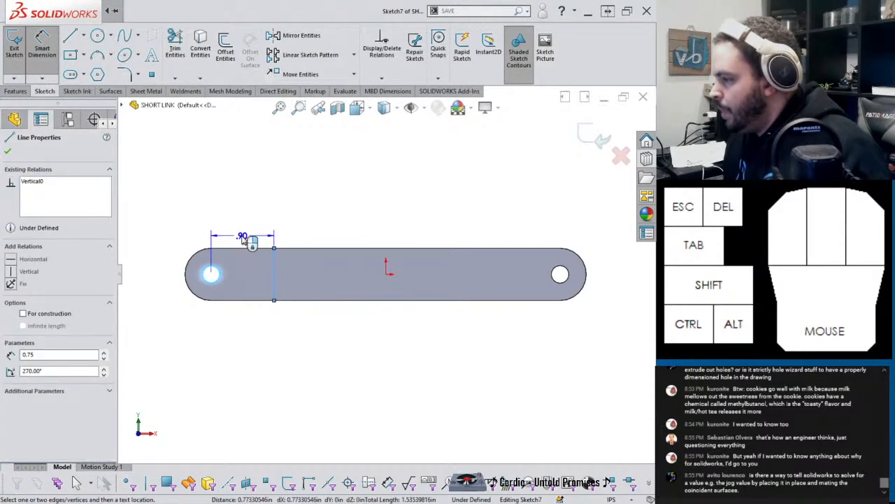
click(242, 238)
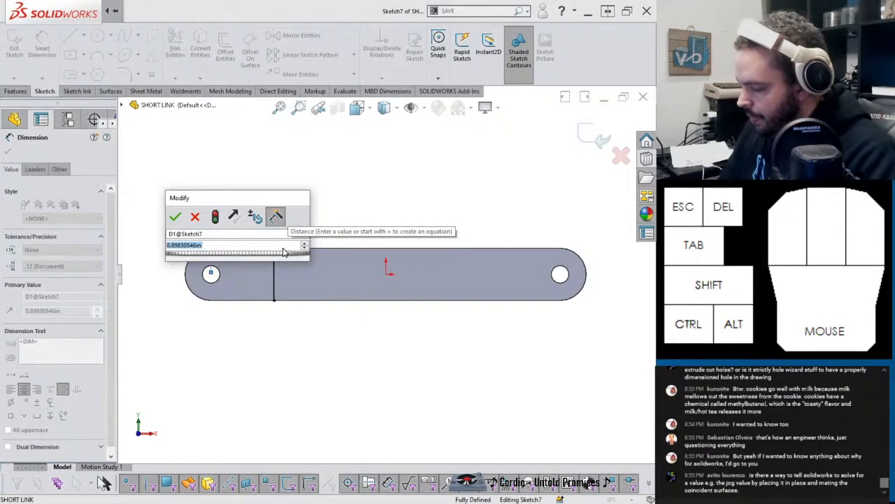
text(.75)
key(Return)
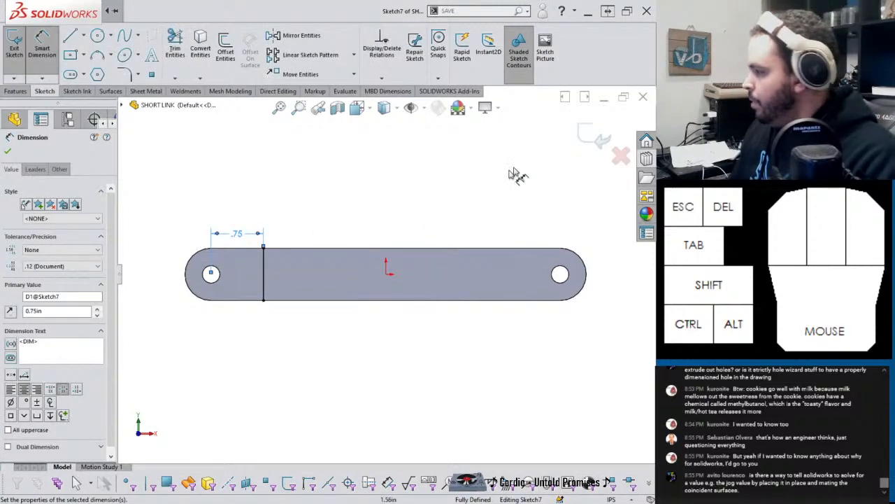
click(591, 135)
Step: Check the relocated jog in the soda can crusher assembly and return to the SHORT LINK part
middle_drag(373, 271, 385, 356)
key(ctrl+Tab)
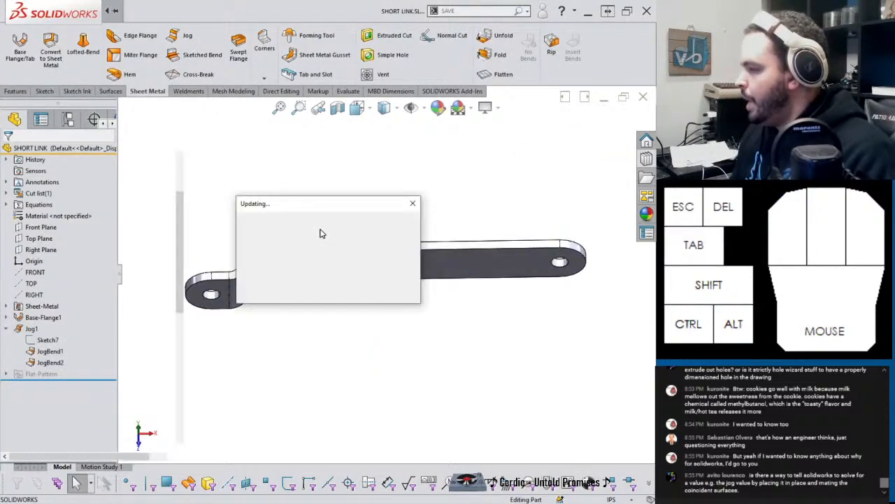
mouse_move(320, 233)
middle_down()
mouse_move(315, 226)
mouse_move(319, 234)
middle_up()
key(ctrl+Tab)
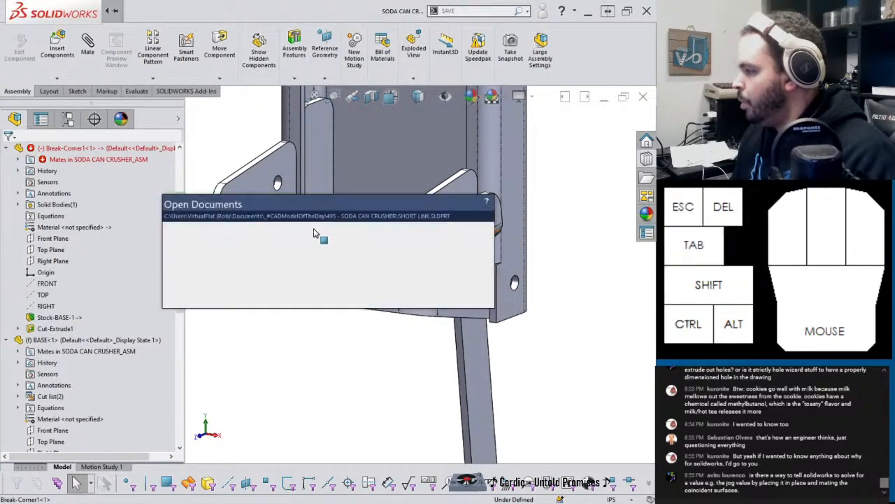
Step: Edit Jog1 to use the short section around the end hole as its fixed face, finish it, and inspect the bend
click(33, 330)
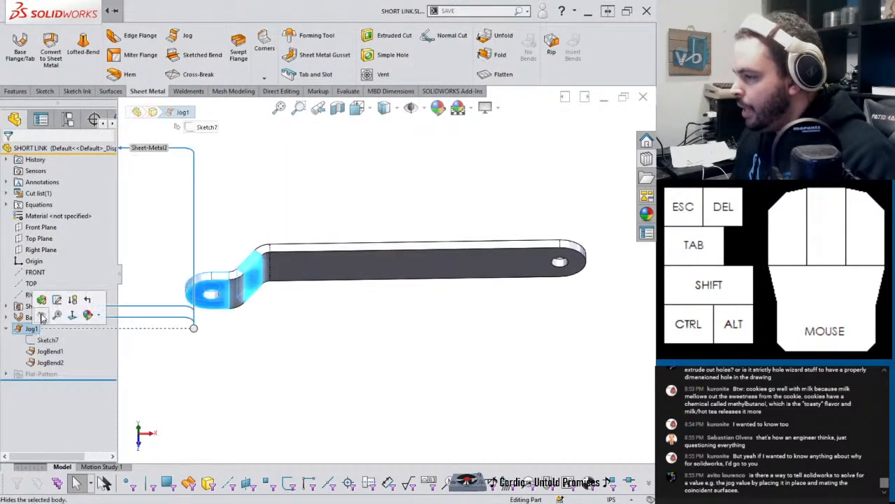
click(41, 300)
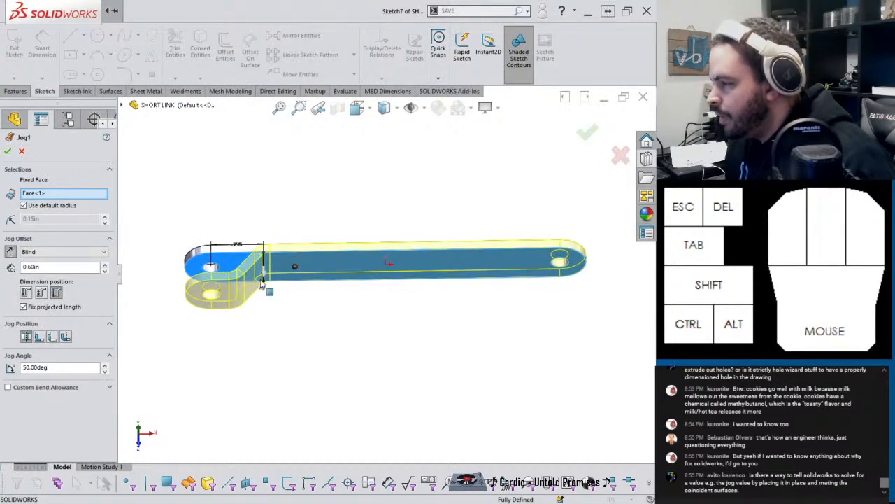
middle_drag(310, 333, 293, 238)
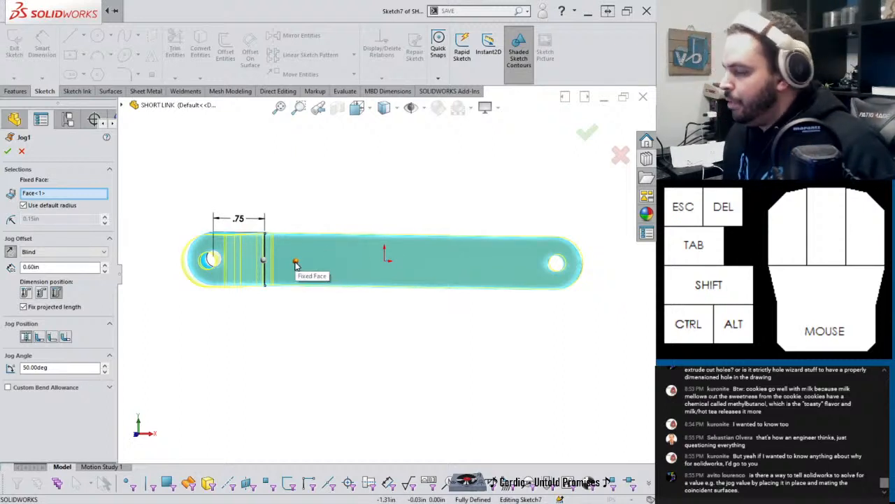
middle_drag(295, 265, 320, 327)
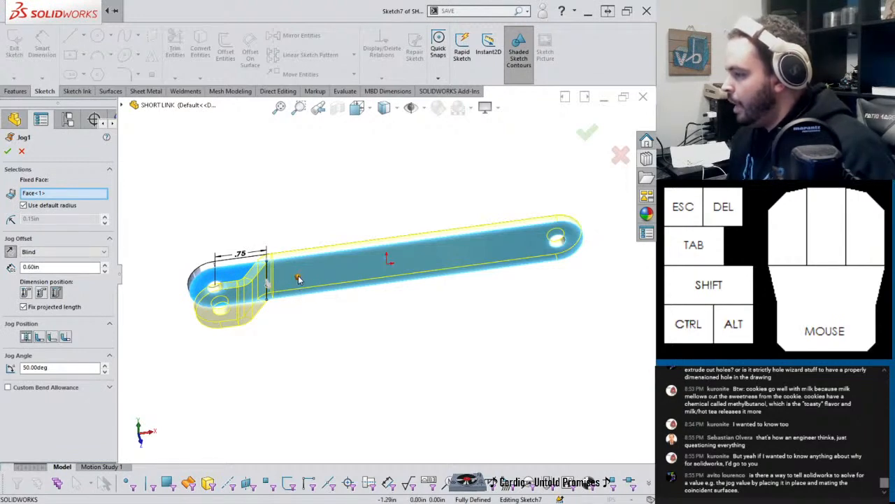
click(232, 282)
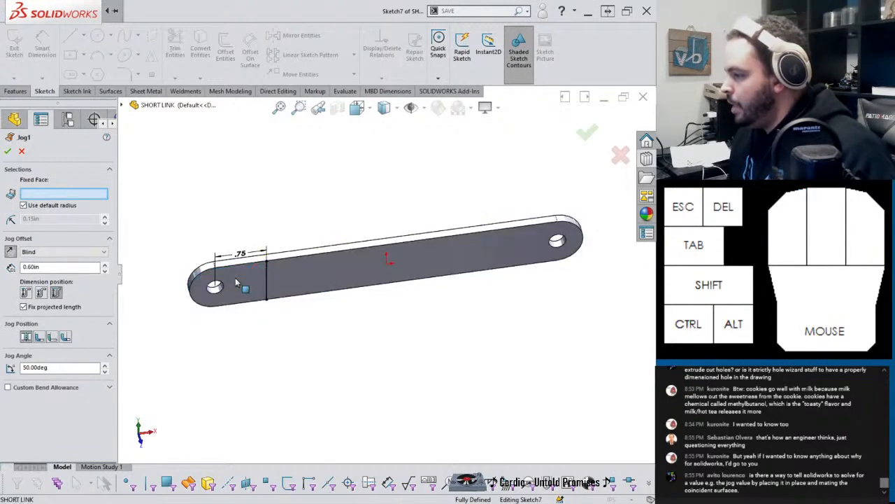
click(587, 133)
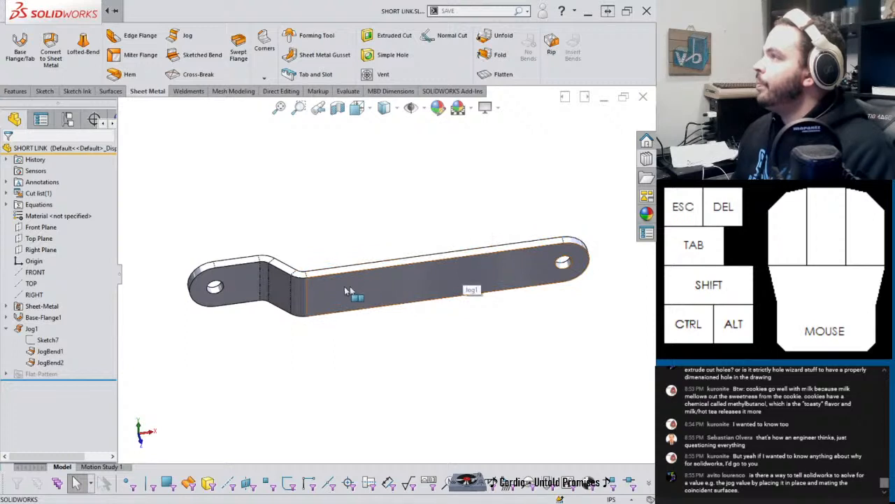
middle_drag(250, 274, 259, 362)
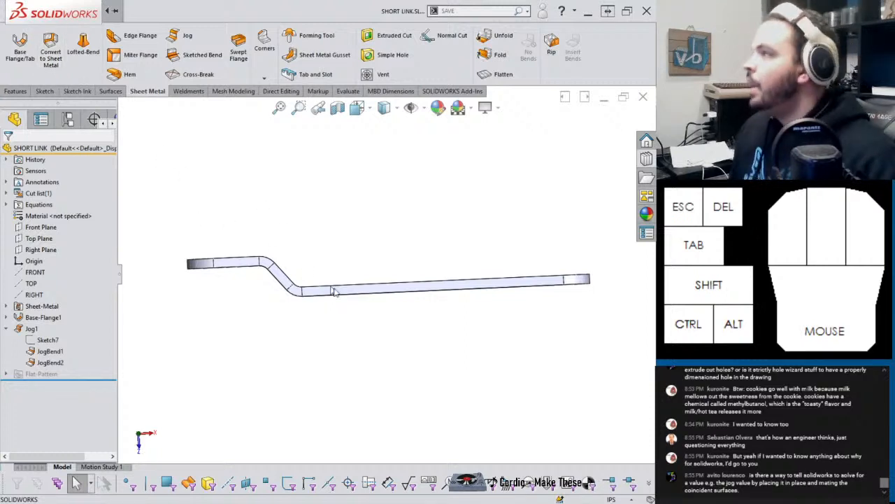
middle_drag(380, 319, 368, 165)
middle_drag(337, 245, 298, 302)
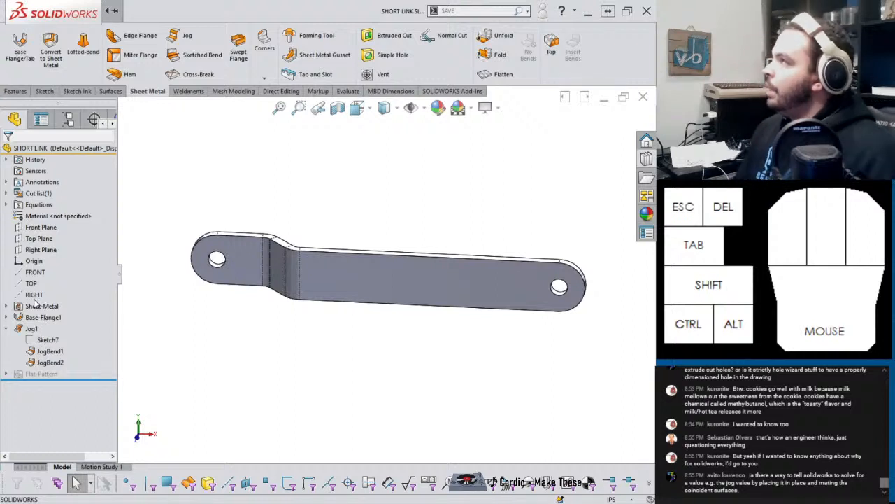
Step: Edit Jog1 to compare the link's length with Fix projected length off, restore the option, and finish the edit
click(28, 329)
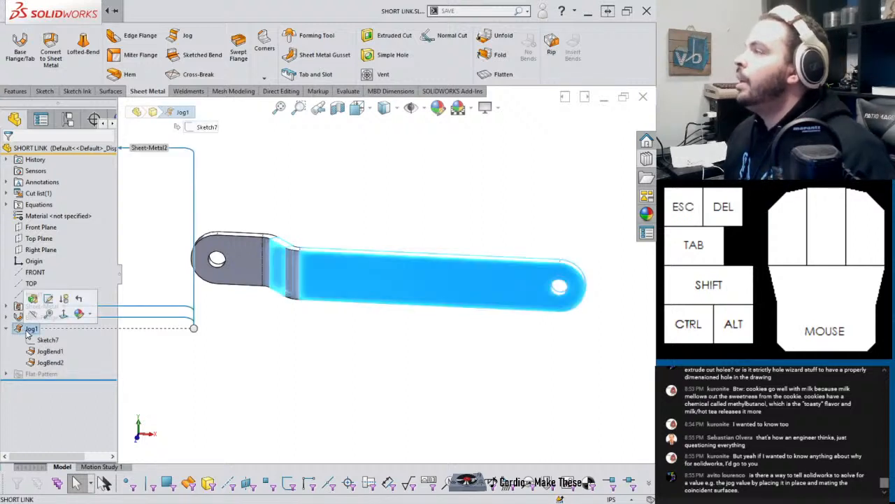
click(32, 298)
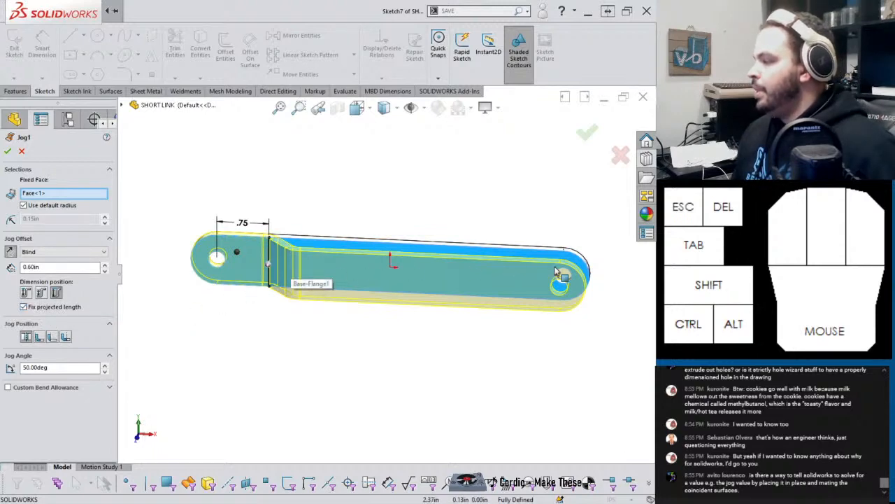
middle_drag(394, 256, 378, 275)
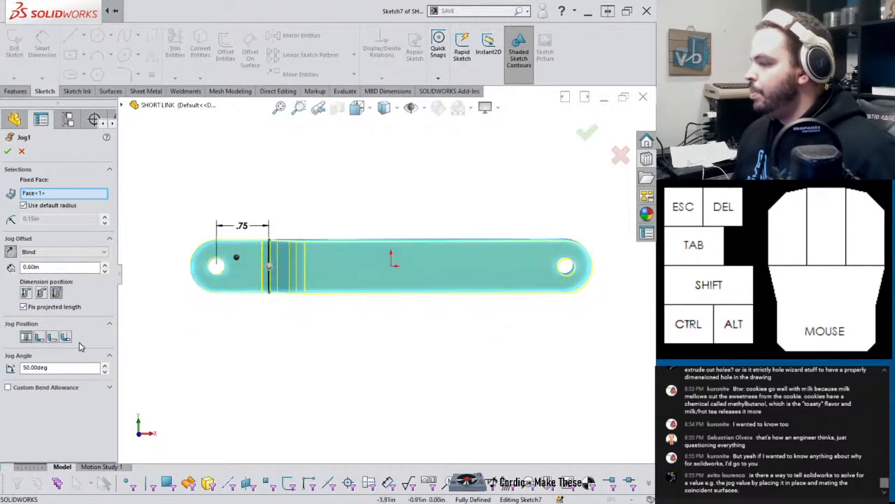
middle_drag(256, 271, 238, 259)
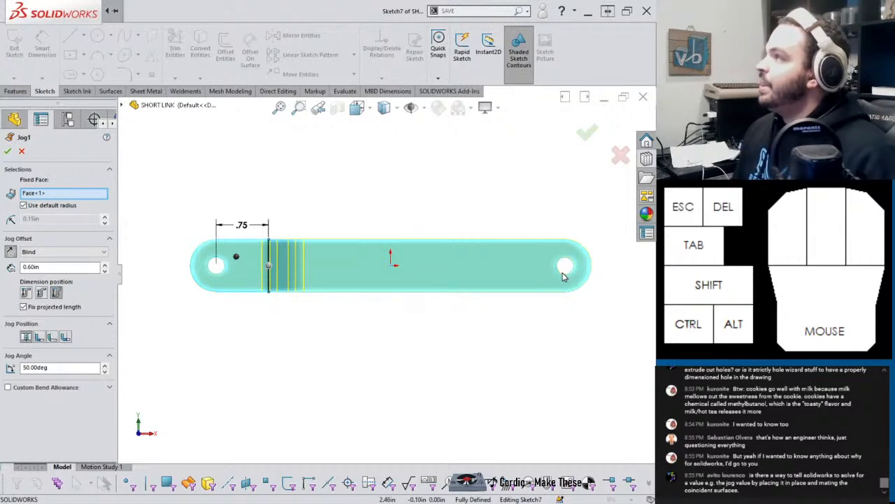
click(42, 306)
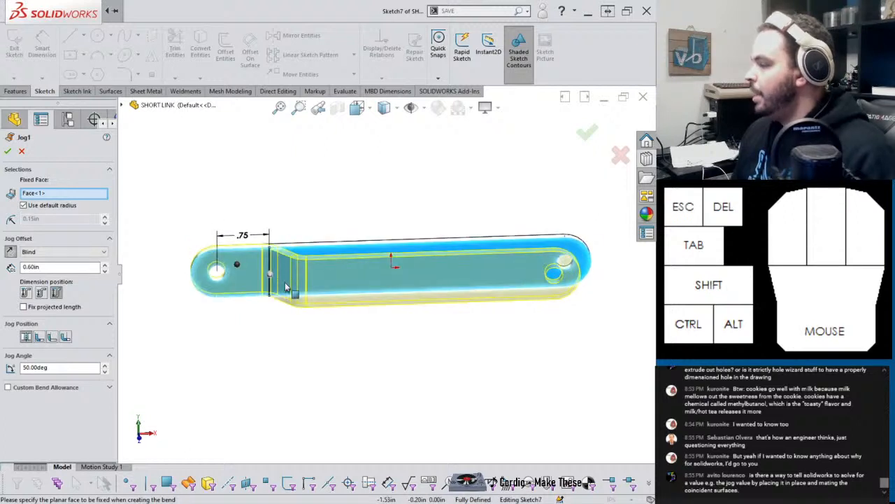
middle_drag(561, 252, 560, 217)
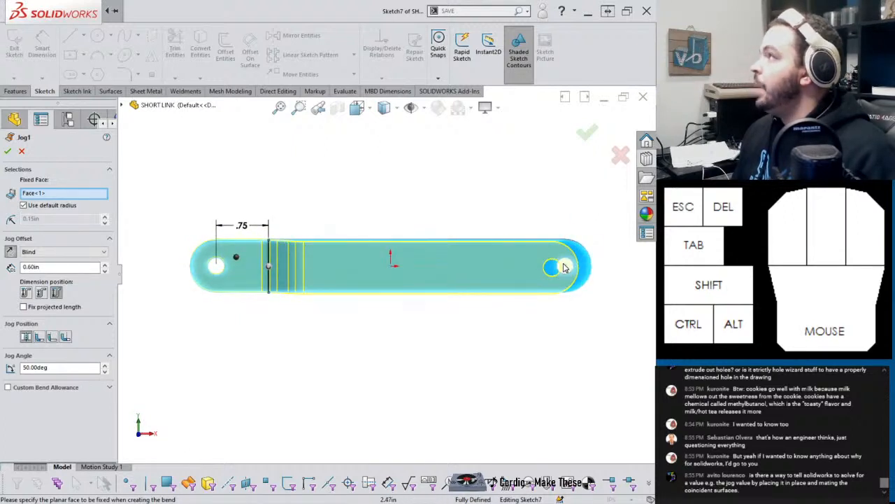
click(67, 311)
click(8, 151)
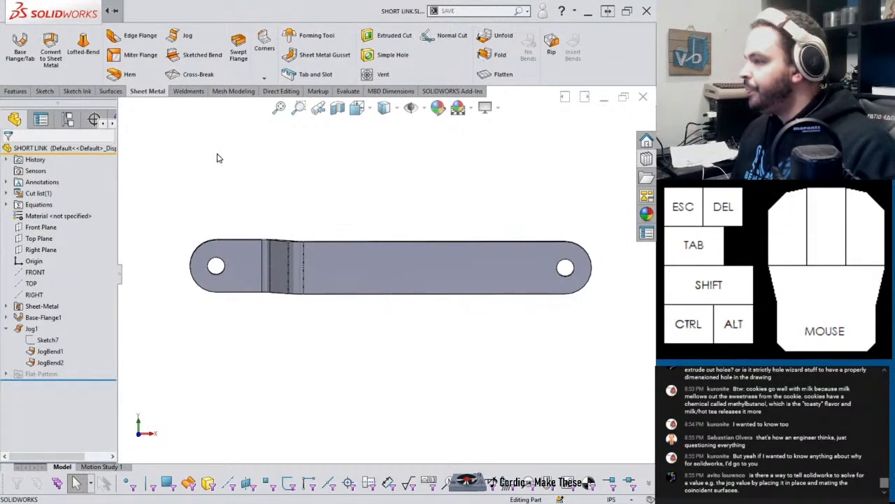
Step: Switch to the soda can crusher assembly, raise the bracket and SHORT LINK slightly above the base, and inspect the arm
key(ctrl+Tab)
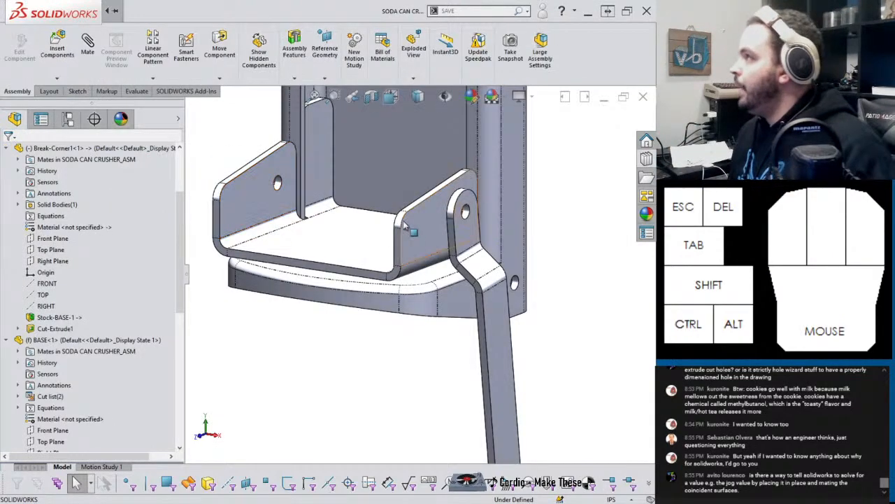
middle_drag(411, 221, 382, 210)
scroll(493, 333, down, 1)
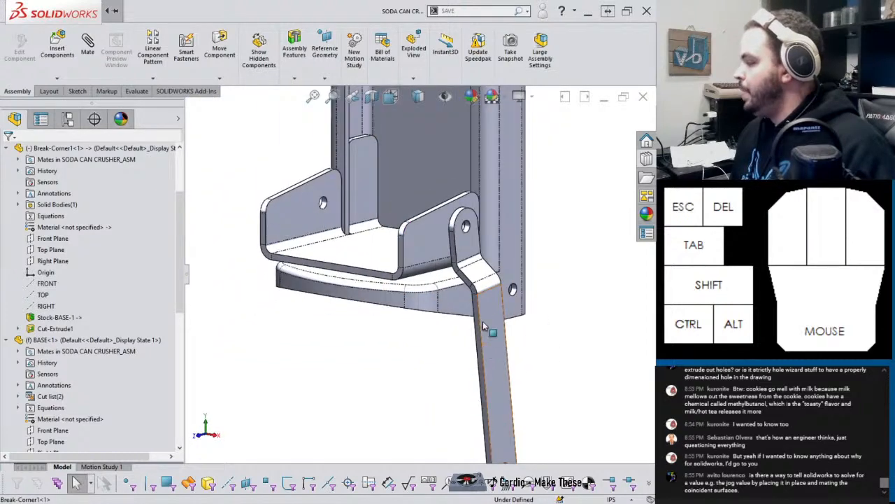
drag(485, 323, 475, 282)
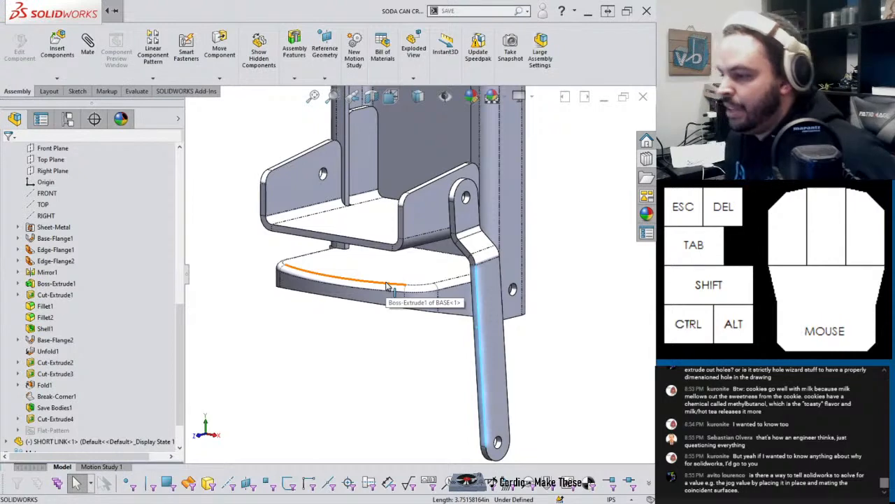
middle_drag(470, 282, 496, 312)
scroll(78, 290, up, 10)
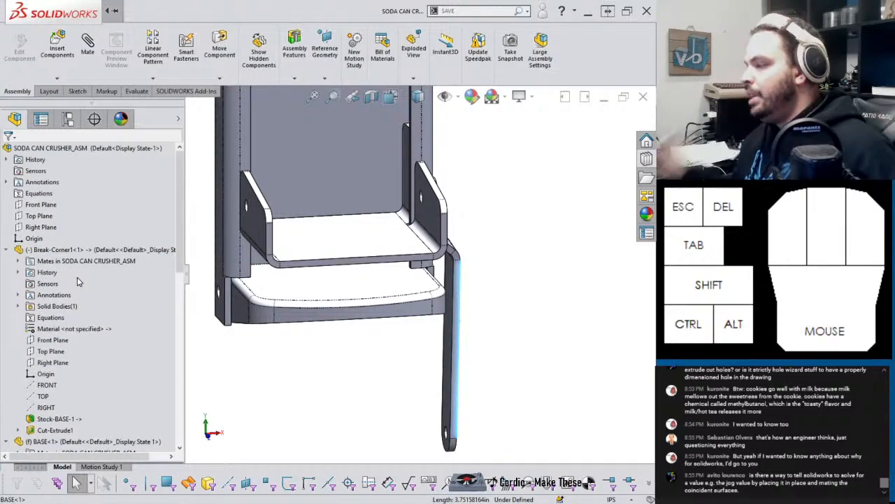
scroll(380, 393, up, 5)
middle_drag(417, 365, 343, 341)
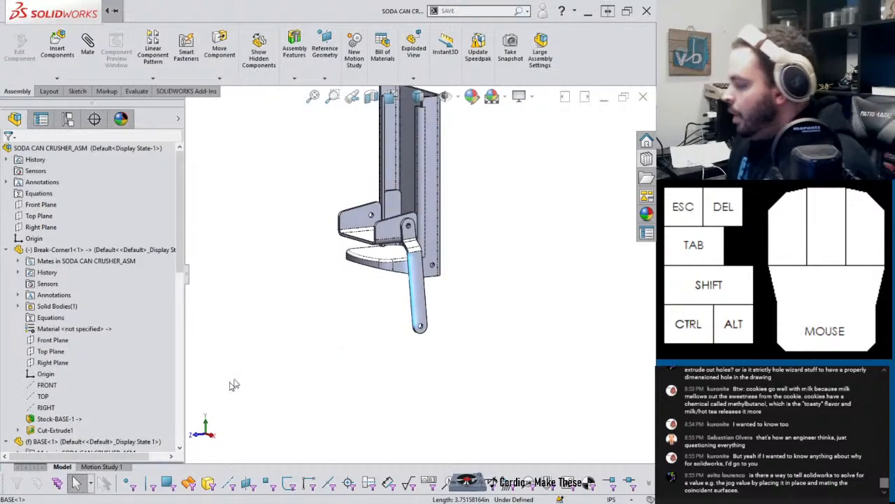
Step: Check the can crusher reference photo in Firefox, return to the SOLIDWORKS assembly, and examine the arm's clearance beside the base
mouse_move(238, 502)
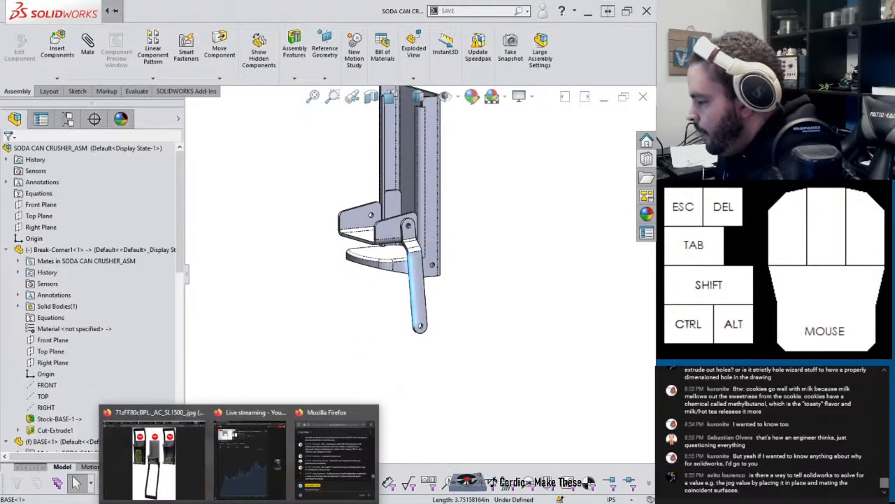
click(154, 455)
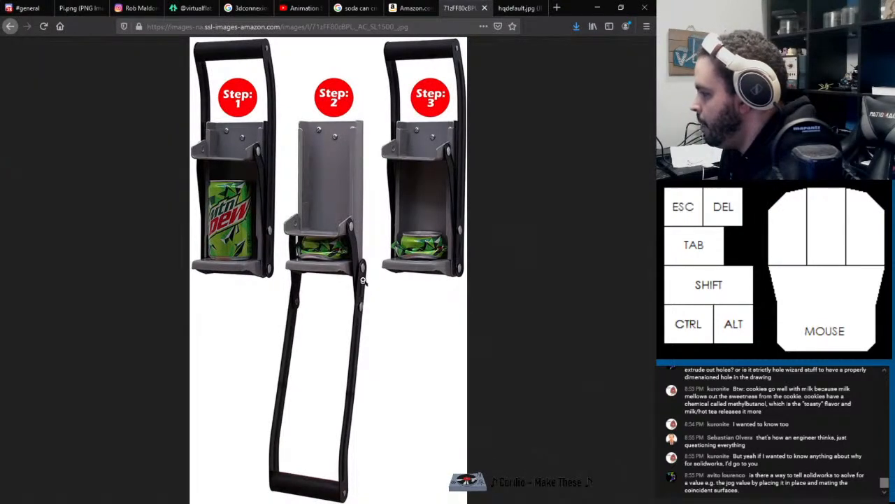
click(597, 8)
middle_drag(465, 270, 458, 246)
scroll(401, 247, up, 4)
middle_drag(400, 242, 440, 265)
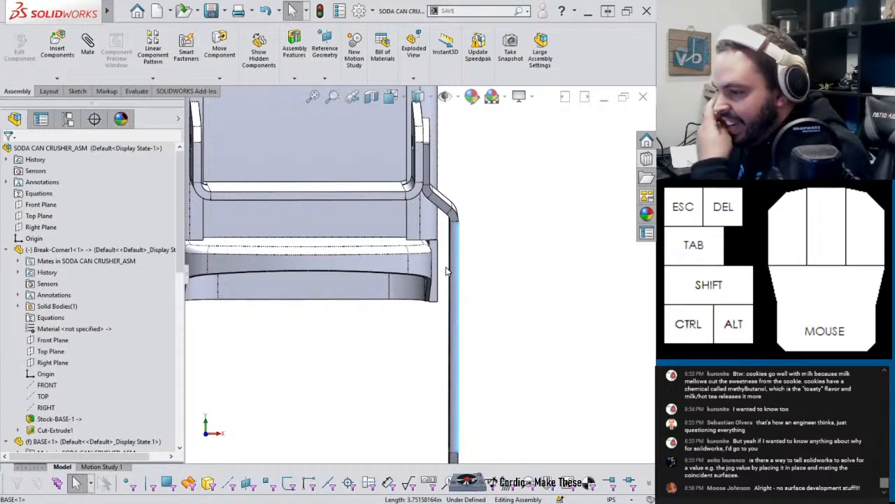
middle_drag(448, 271, 421, 275)
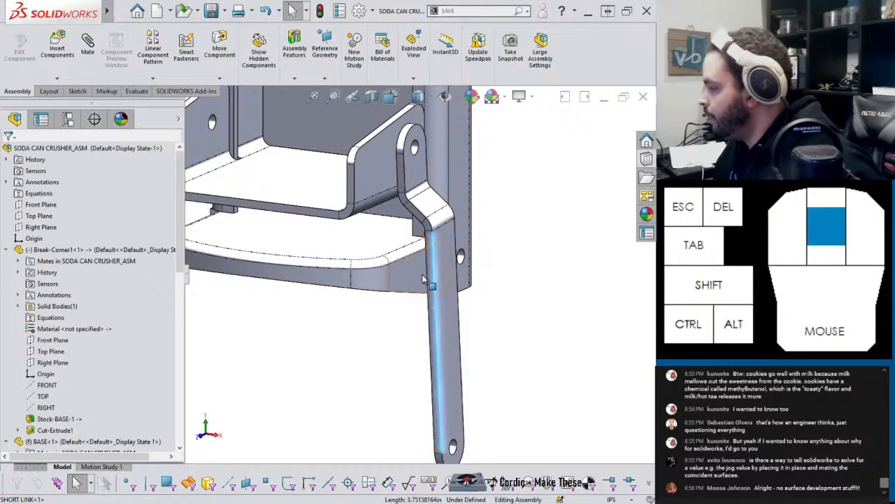
Step: Measure the normal distance between the base's side face and the bracket flange's outer face, and clear the selection
mouse_move(425, 277)
middle_down()
mouse_move(451, 259)
mouse_move(431, 267)
middle_up()
click(431, 267)
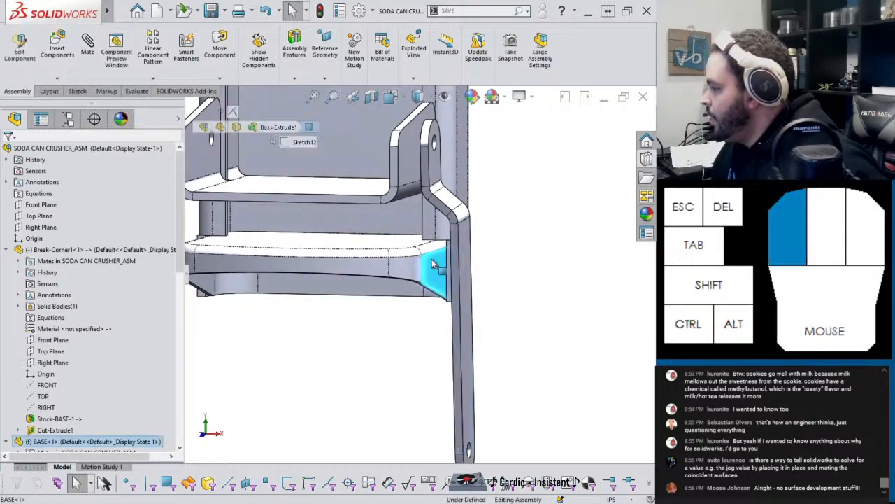
ctrl+click(414, 166)
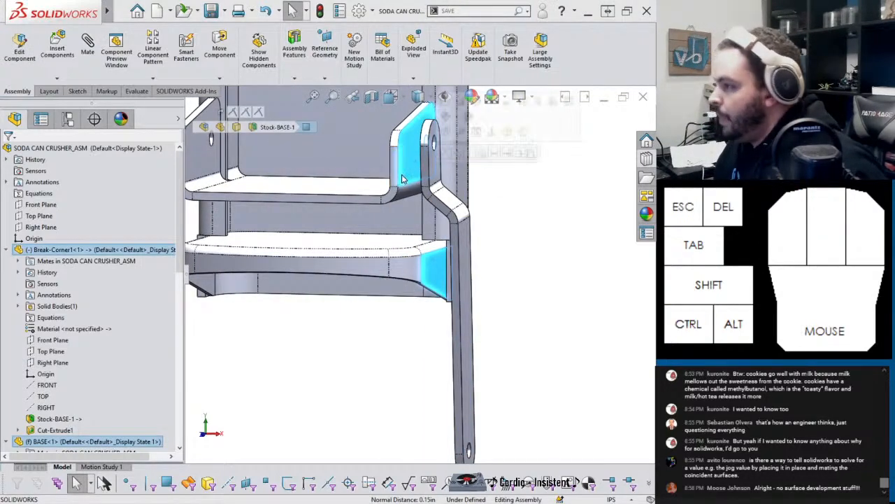
key(m)
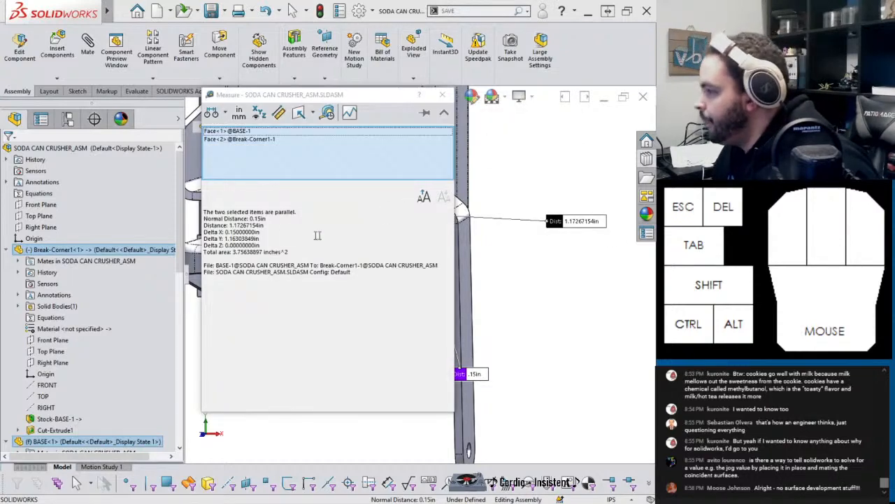
double_click(256, 218)
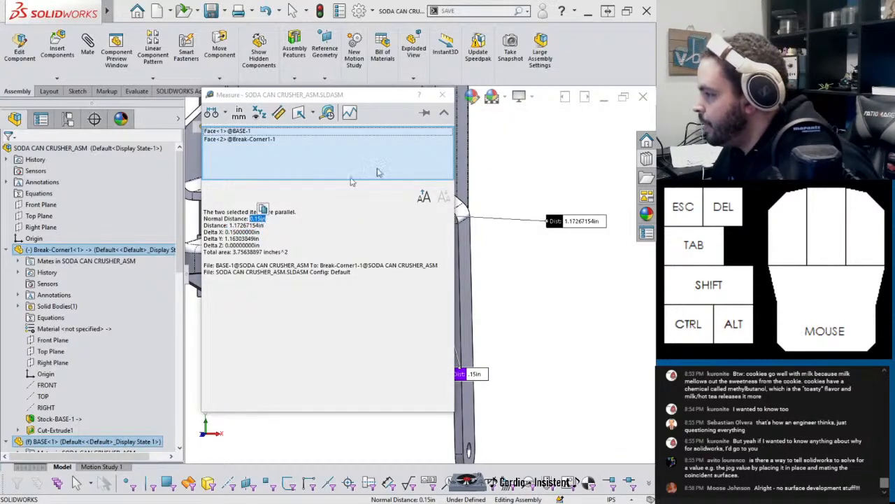
click(442, 95)
click(505, 253)
Step: Open SHORT LINK from the assembly and set Jog1's offset to 0.15 in
click(454, 257)
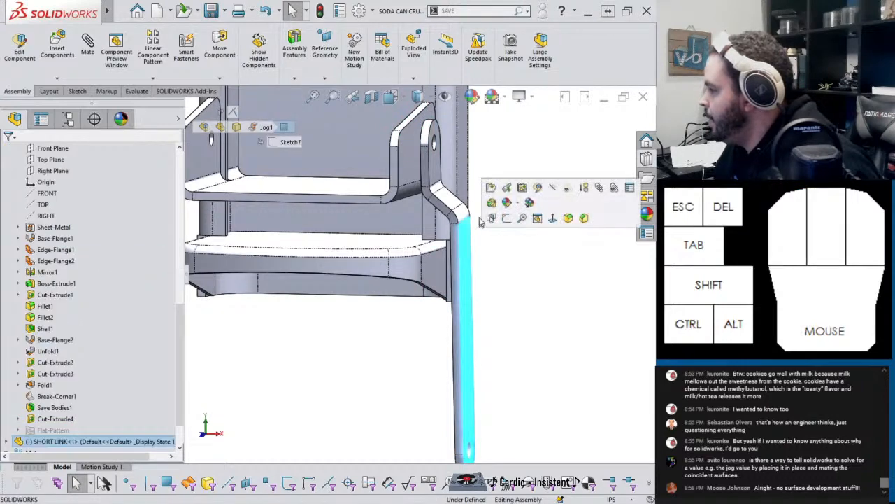
click(492, 201)
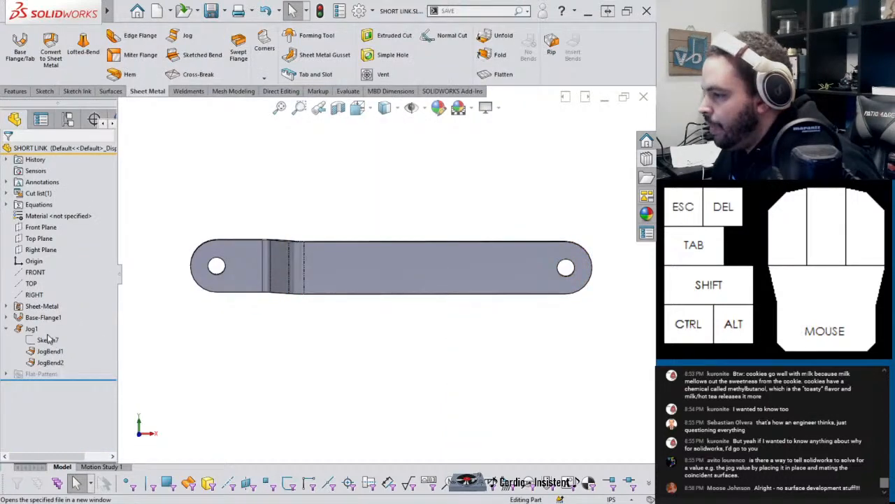
click(32, 328)
click(42, 300)
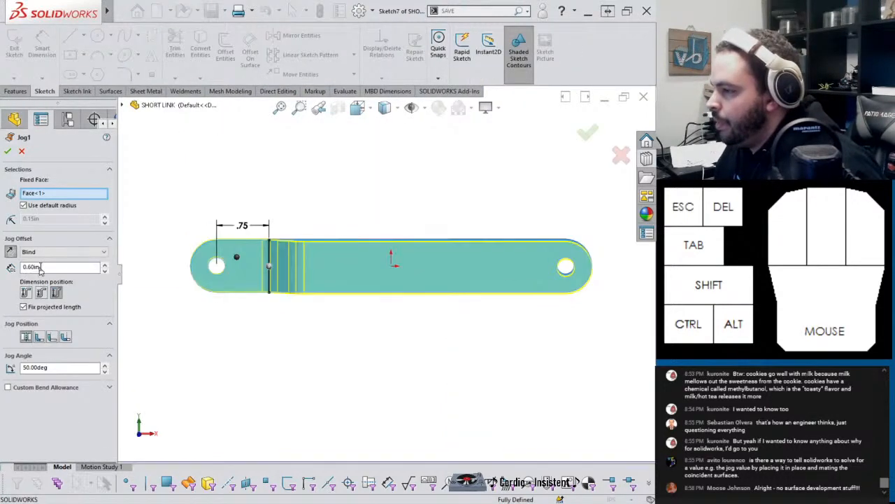
drag(40, 268, 15, 270)
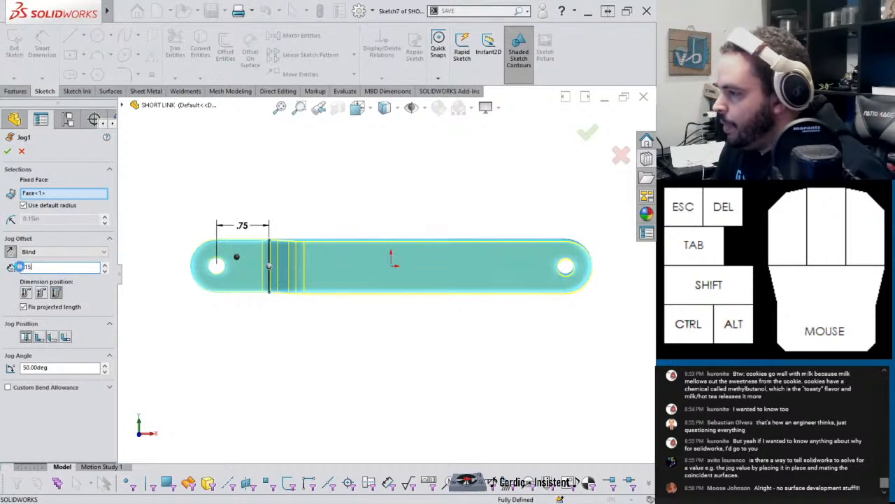
text(0.15)
key(Return)
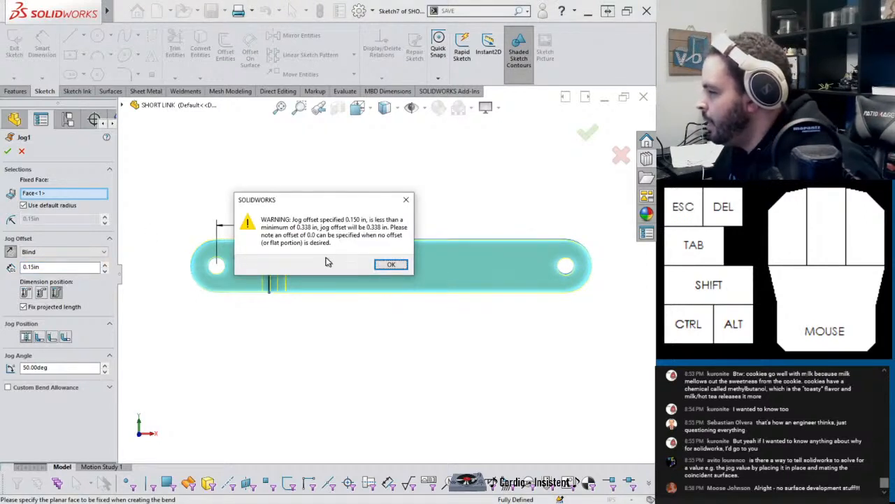
click(390, 264)
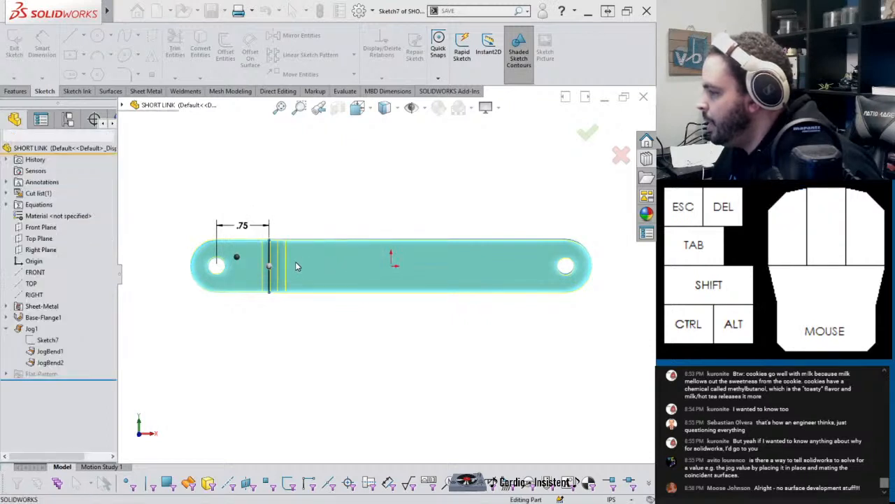
Step: Inspect the jog's edge profile in SHORT LINK and the arm's fit against the base in the assembly
middle_drag(394, 256, 292, 413)
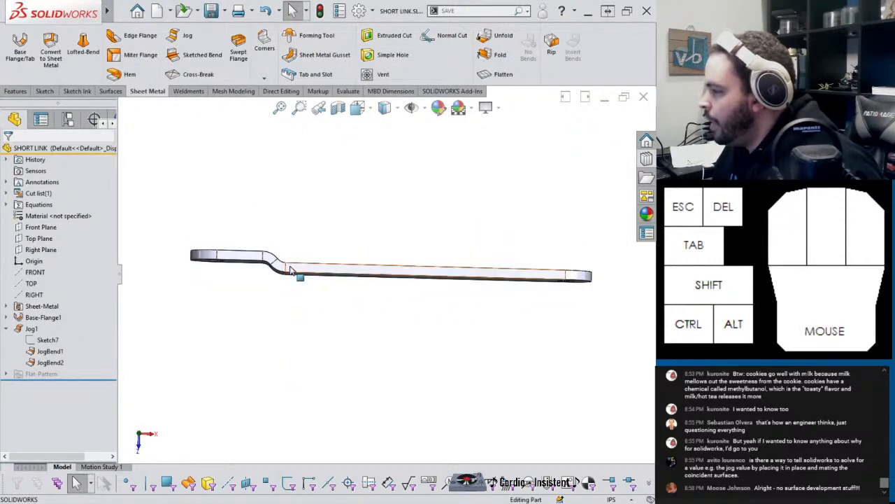
scroll(294, 273, up, 3)
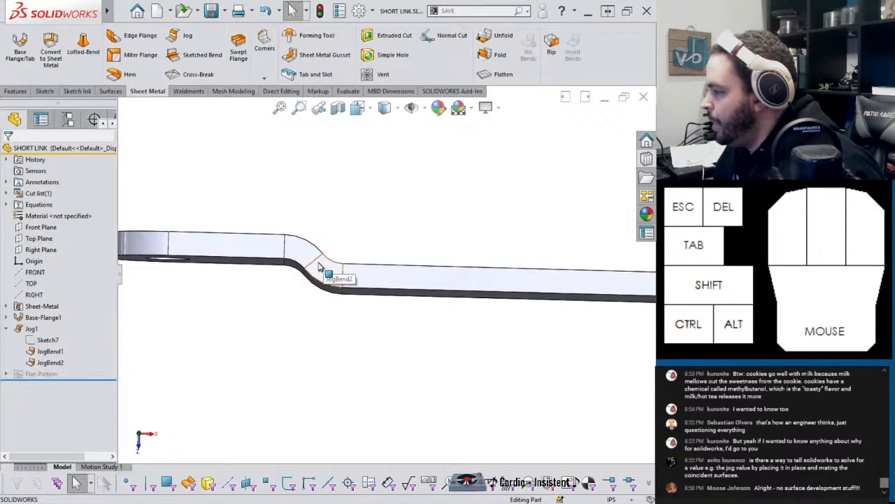
scroll(322, 260, down, 4)
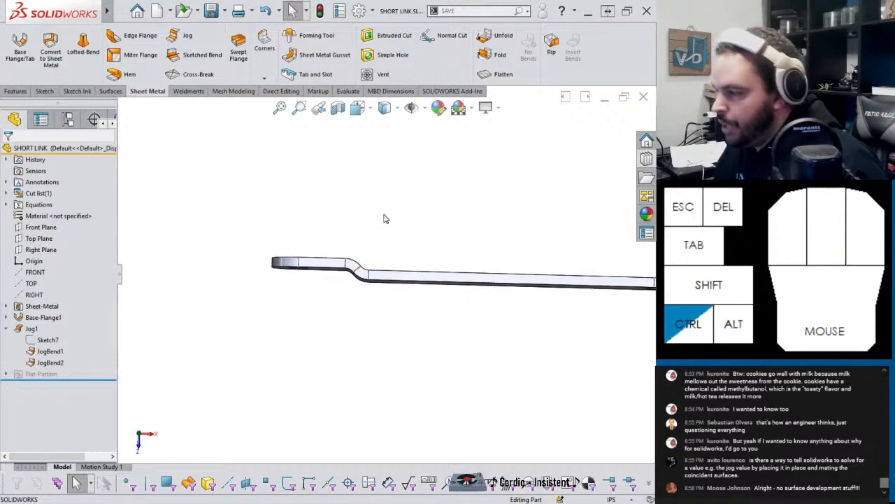
key(ctrl+Tab)
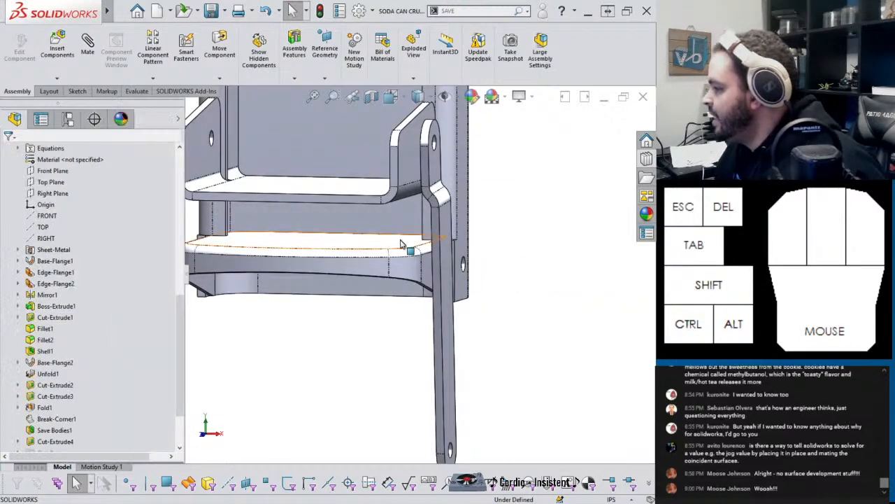
scroll(402, 248, up, 3)
middle_drag(432, 258, 462, 298)
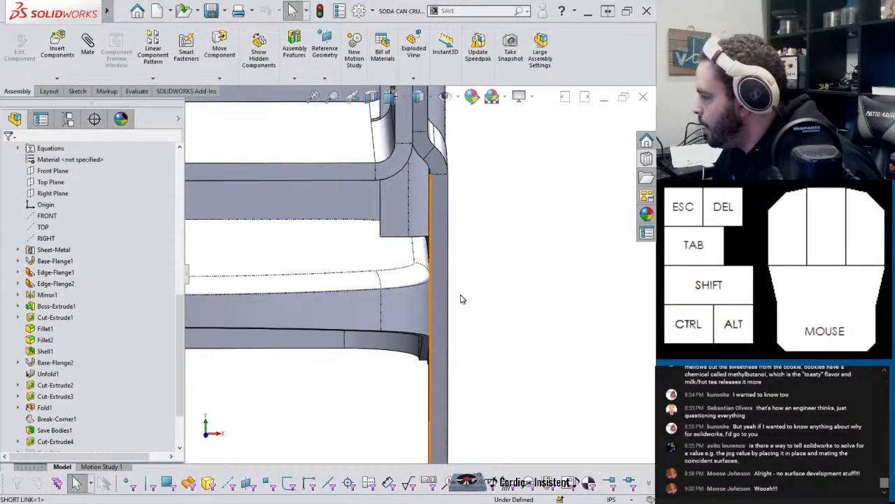
middle_drag(448, 236, 398, 227)
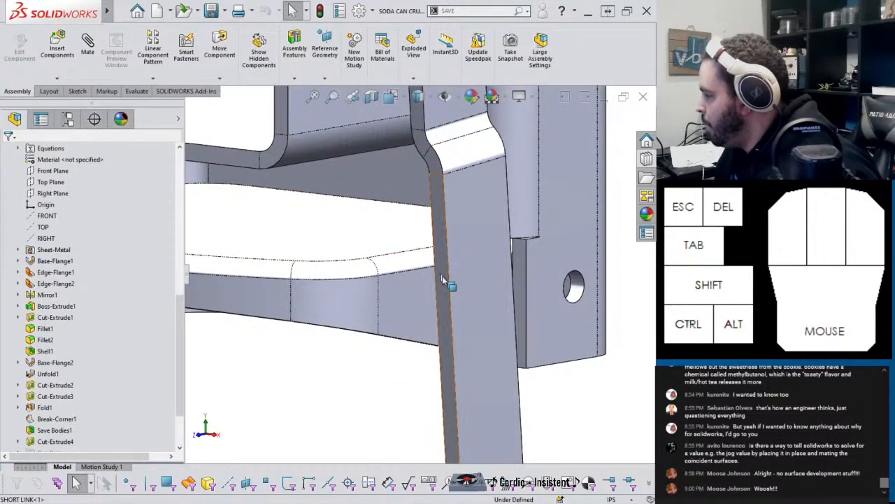
scroll(448, 322, up, 4)
Step: Measure the normal distance between SHORT LINK's long outer face and the base's side flange
click(453, 349)
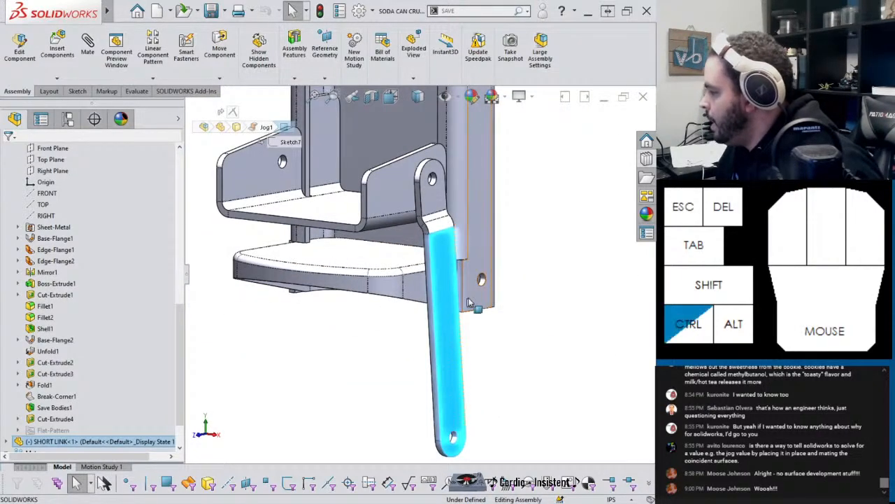
ctrl+click(471, 302)
key(m)
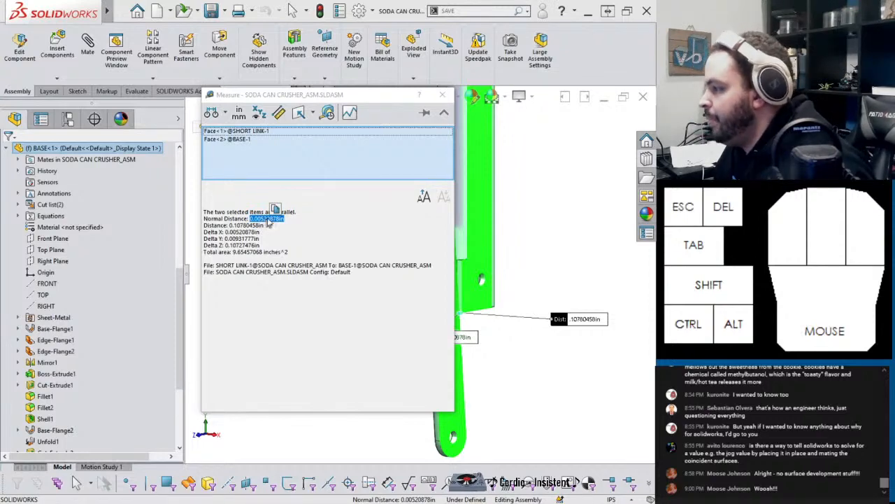
click(442, 95)
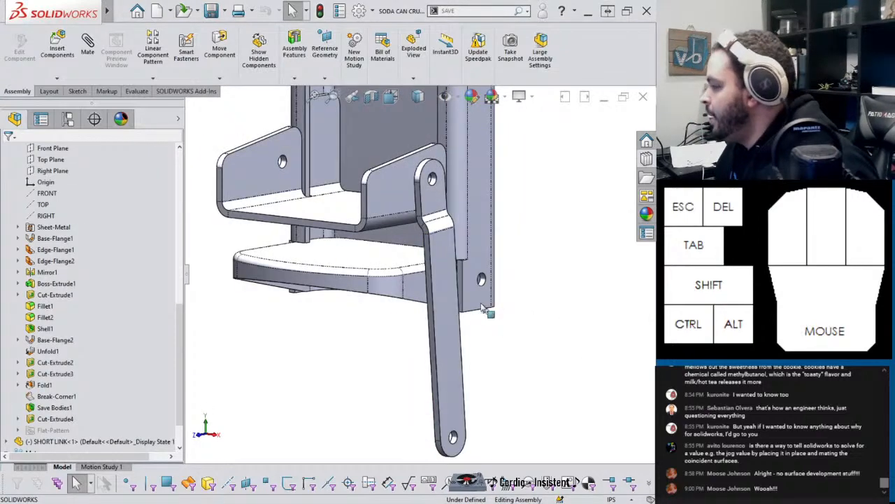
Step: Swing SHORT LINK about its bracket hole until it hangs nearly vertical, and inspect its fit beside the base
drag(445, 343, 414, 359)
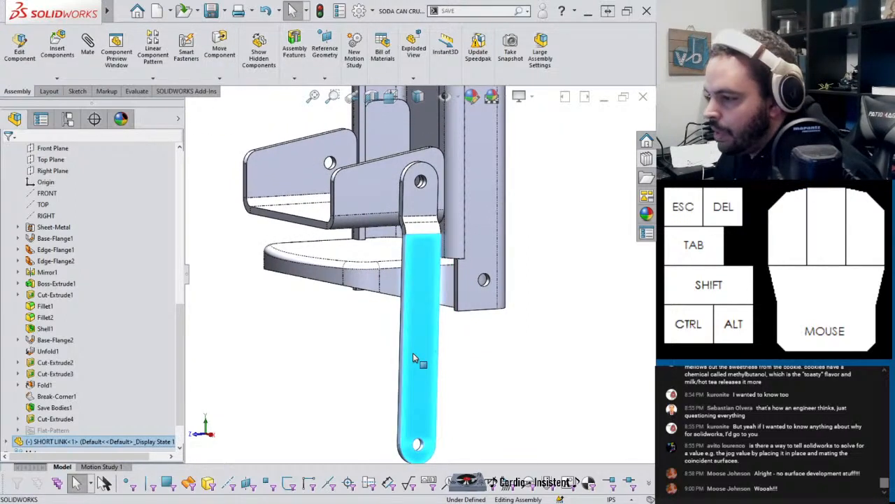
click(362, 360)
middle_drag(362, 360, 396, 342)
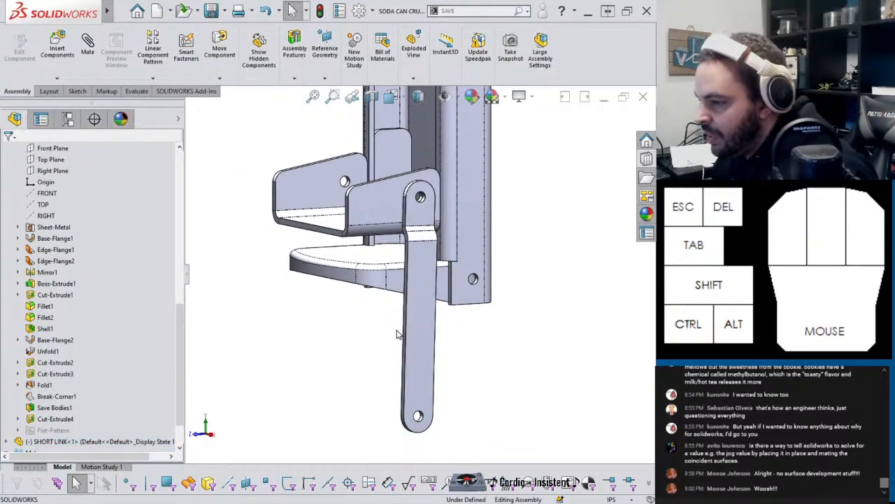
scroll(397, 334, down, 3)
click(366, 316)
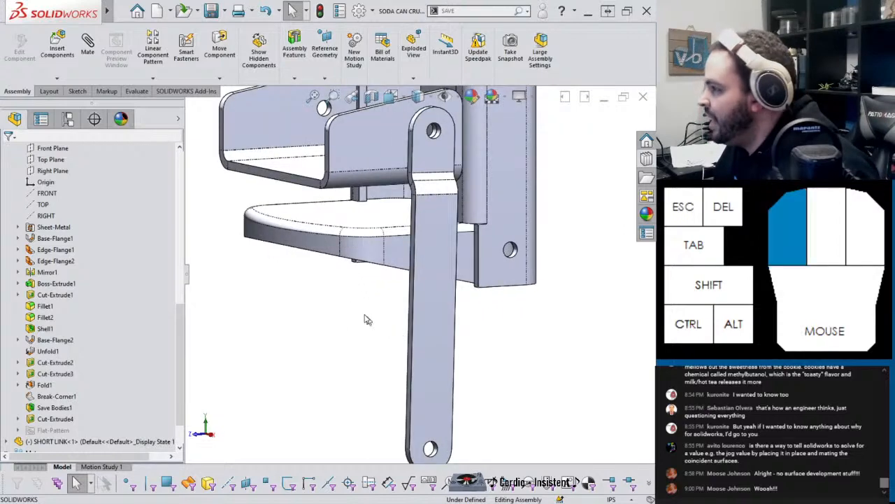
click(77, 92)
click(49, 93)
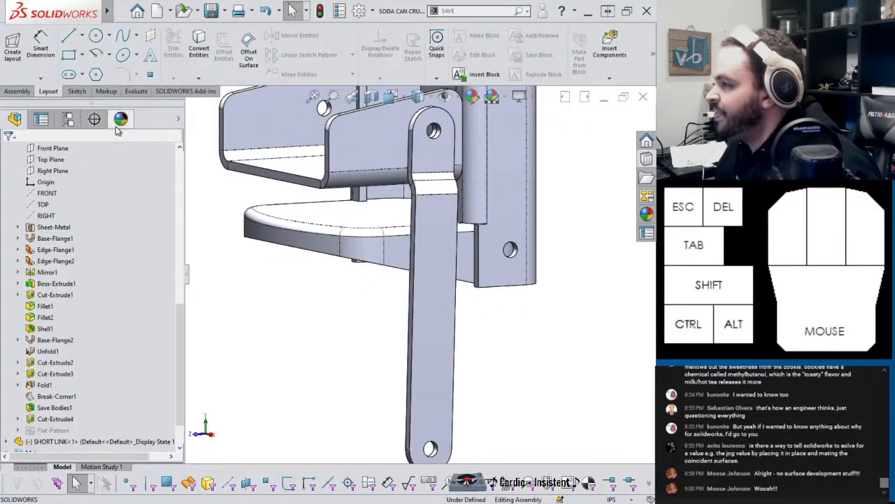
scroll(417, 319, up, 3)
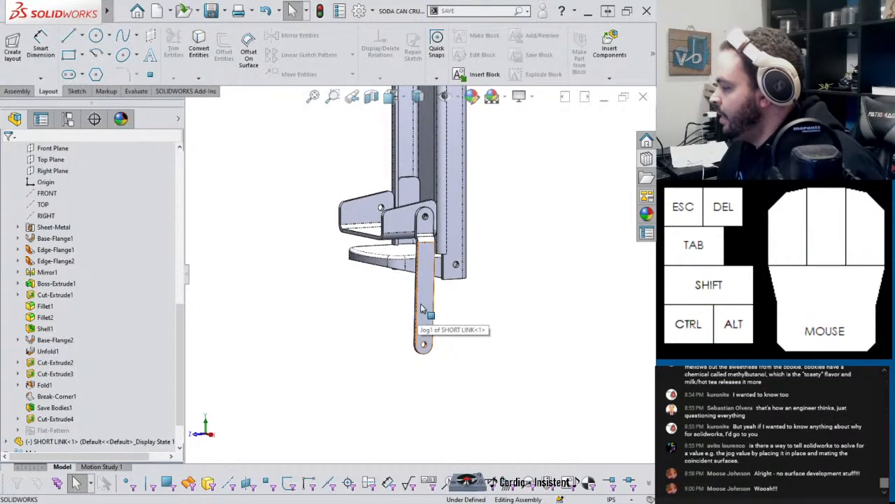
Step: Switch to Firefox to examine the can crusher's three-step reference photo, and return to the SolidWorks assembly
mouse_move(239, 501)
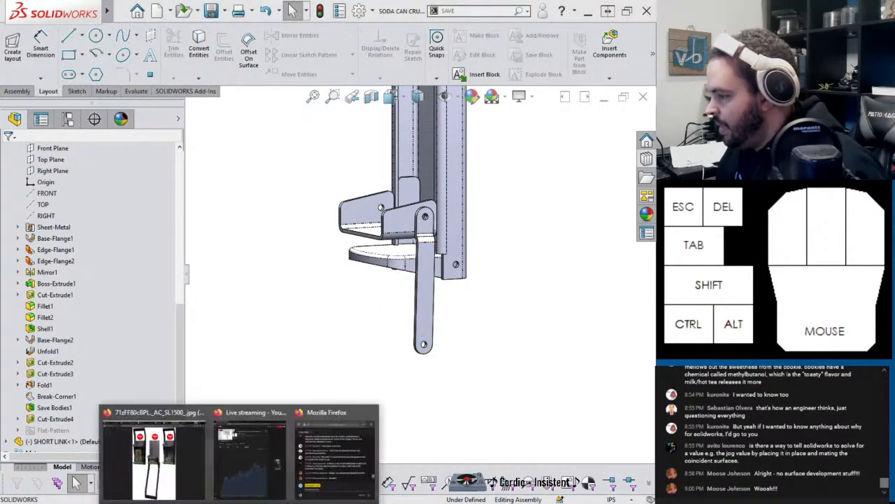
click(198, 459)
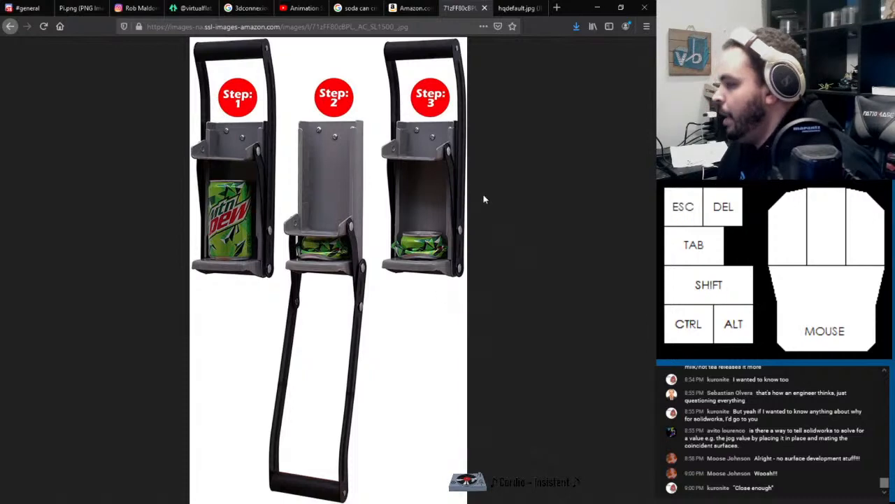
click(597, 8)
Step: Open the BASE part from the assembly in its own window and select its Edge-Flange1 feature
middle_drag(465, 241, 412, 371)
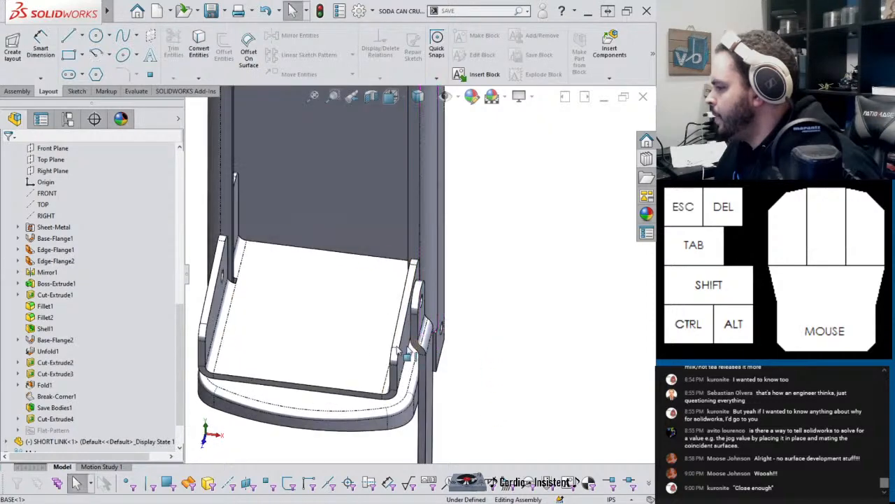
click(332, 335)
click(370, 205)
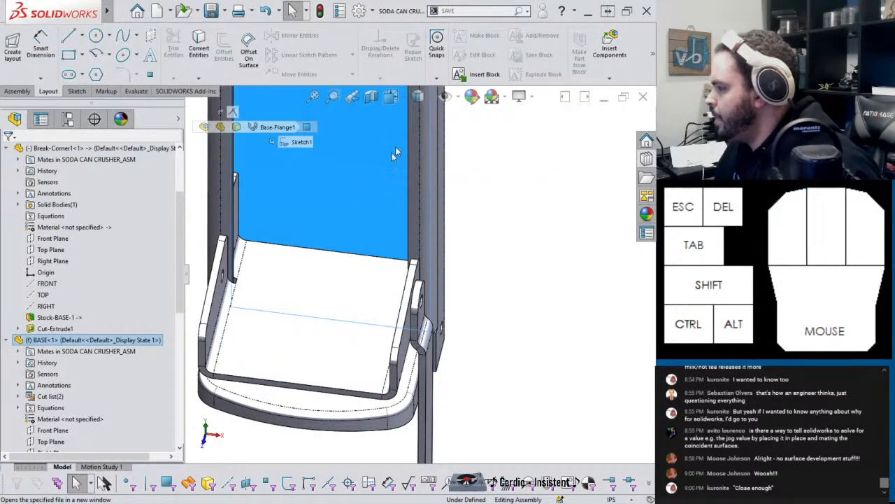
click(396, 147)
scroll(60, 340, down, 2)
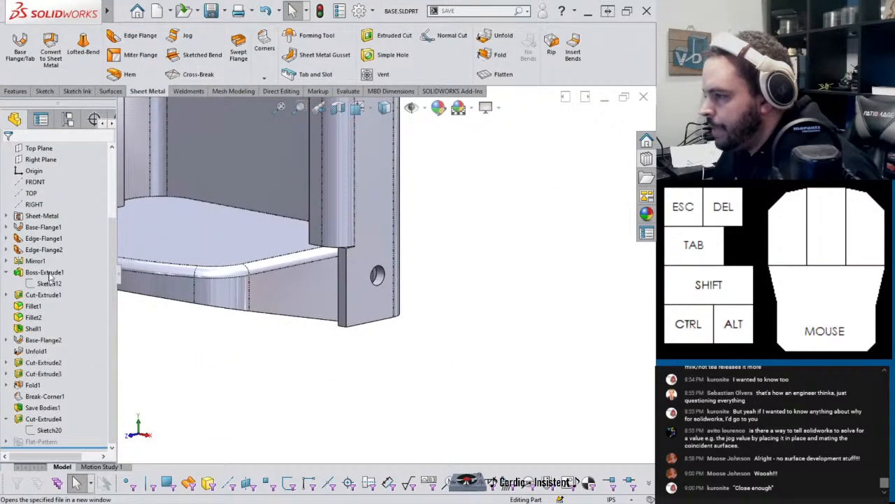
click(50, 242)
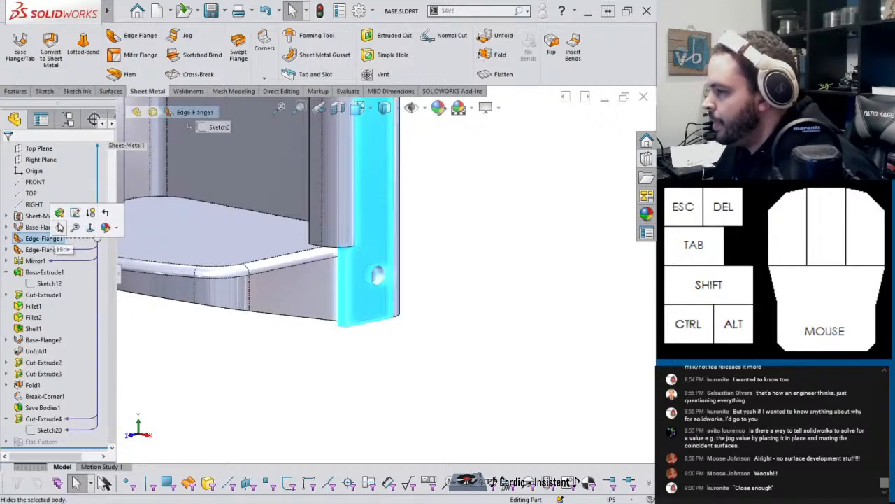
Step: Edit the base's first edge flange so its flange position is Material Inside
click(61, 212)
middle_drag(302, 222, 360, 409)
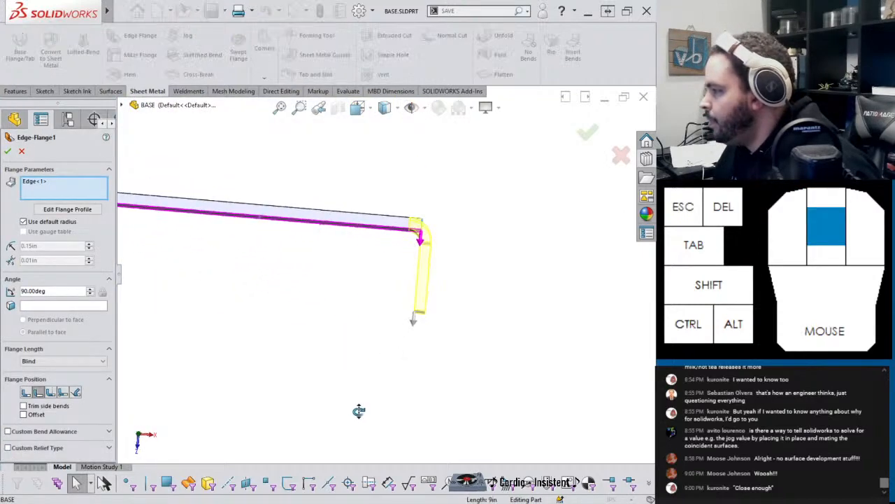
scroll(394, 315, up, 1)
scroll(424, 228, down, 1)
scroll(424, 232, up, 2)
middle_drag(395, 263, 397, 301)
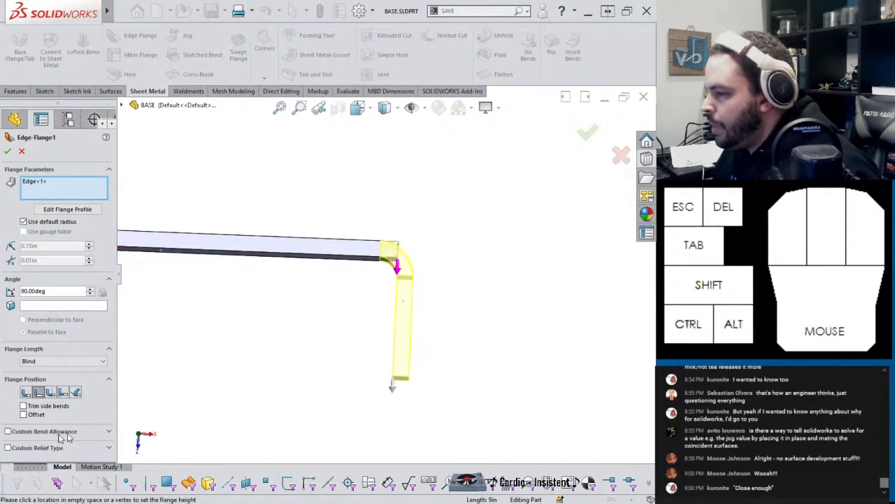
click(26, 393)
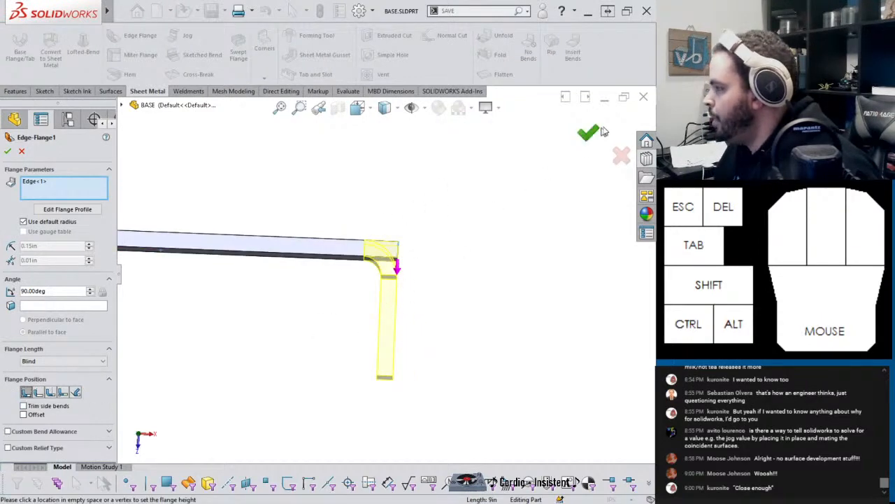
scroll(386, 289, down, 4)
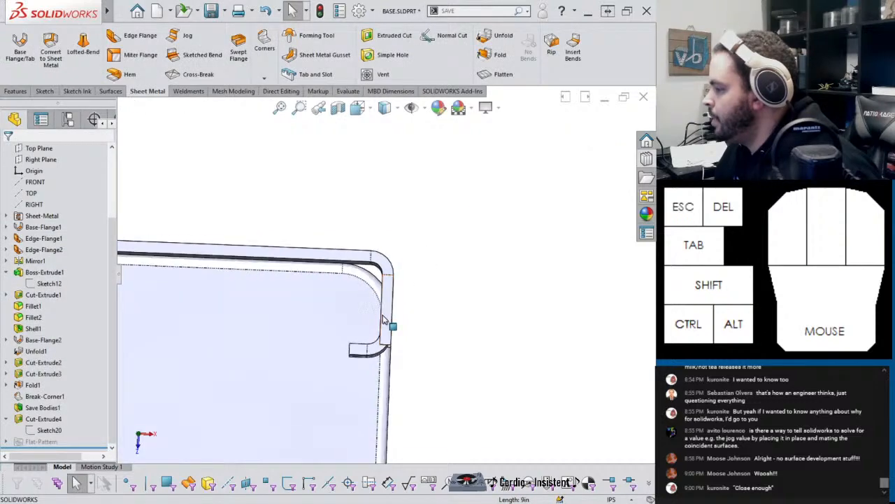
Step: Open the profile sketch of the base's bottom shelf extrusion for review and exit it
middle_drag(428, 308, 369, 240)
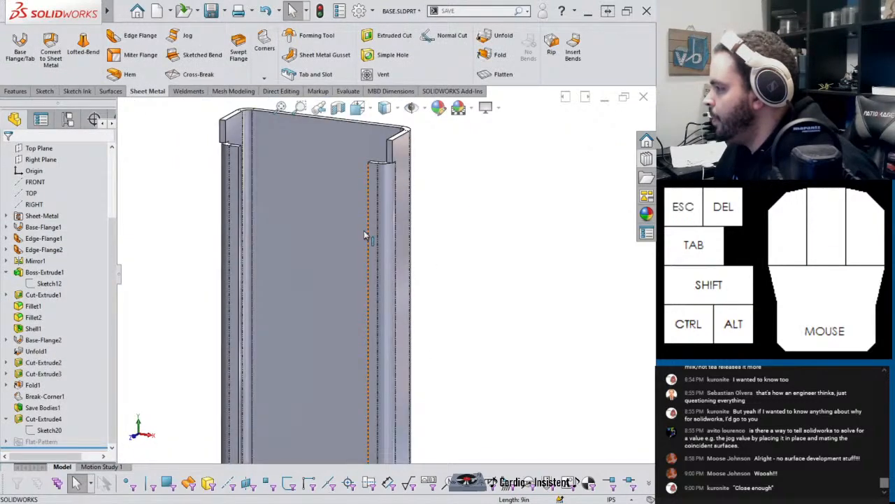
scroll(378, 348, down, 2)
scroll(379, 347, up, 5)
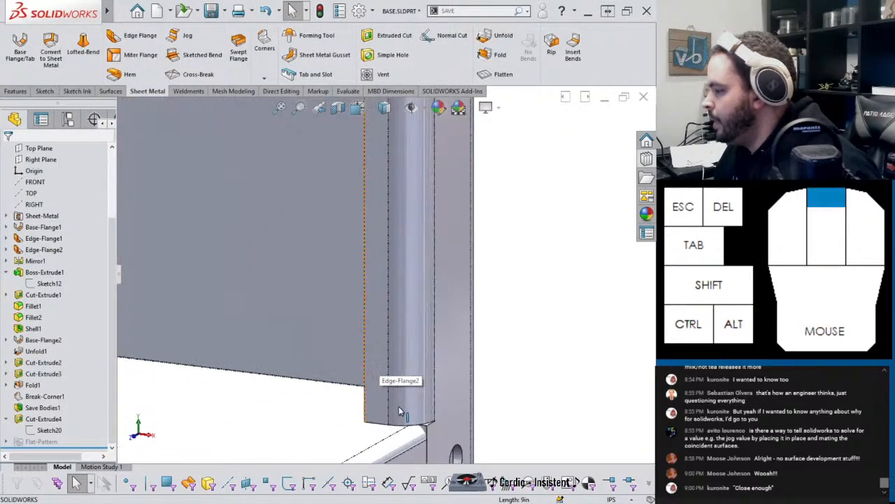
middle_drag(440, 361, 275, 355)
click(267, 349)
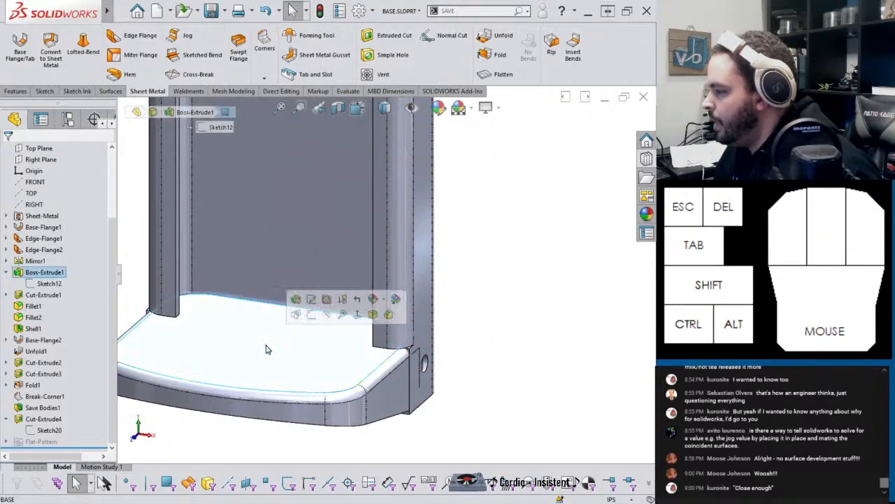
click(49, 283)
click(46, 262)
middle_drag(368, 323, 384, 315)
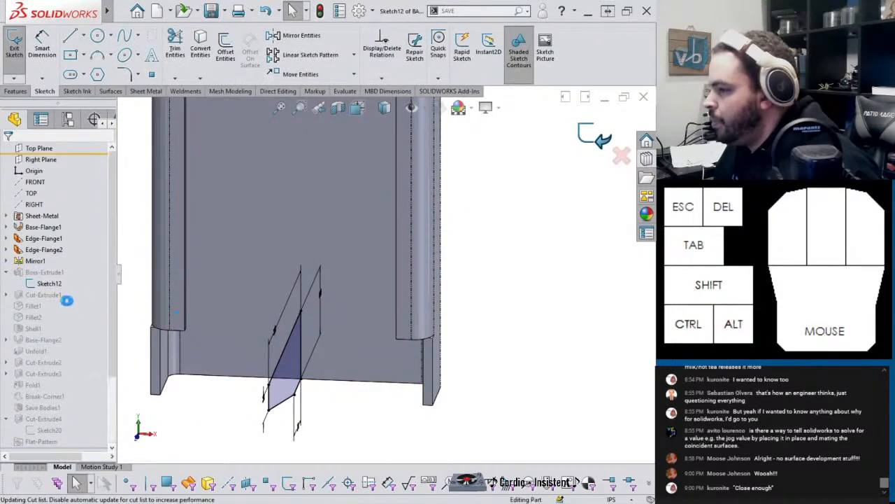
click(589, 139)
Step: Edit the bottom shelf extrusion so Direction 1 ends Up To Surface at the inner face of one side flange
click(44, 273)
click(47, 242)
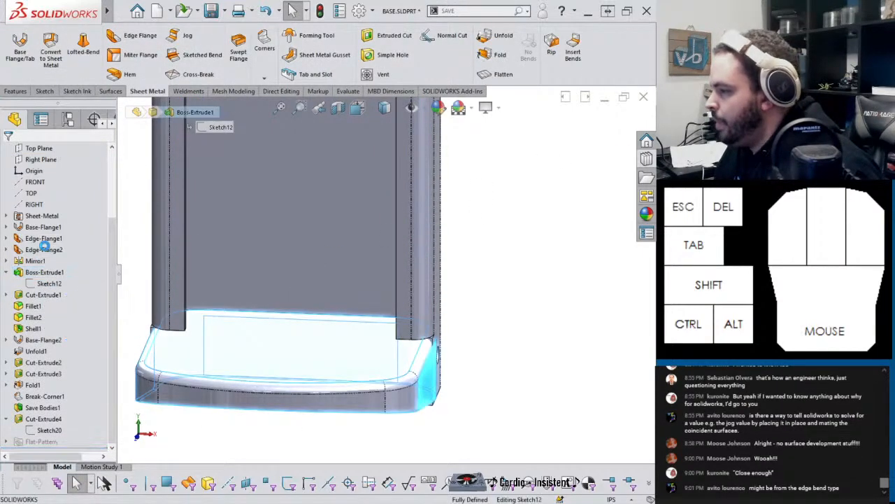
click(42, 212)
drag(42, 222, 40, 248)
middle_drag(410, 256, 459, 270)
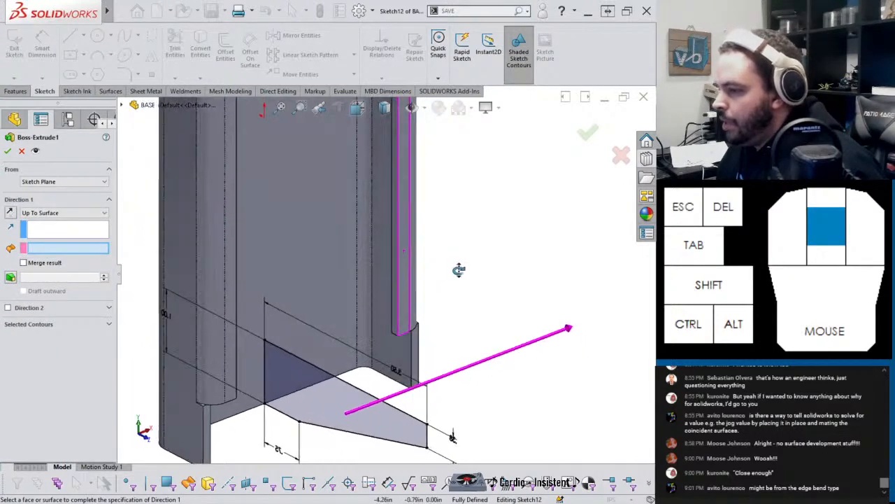
click(383, 280)
middle_drag(384, 279, 54, 262)
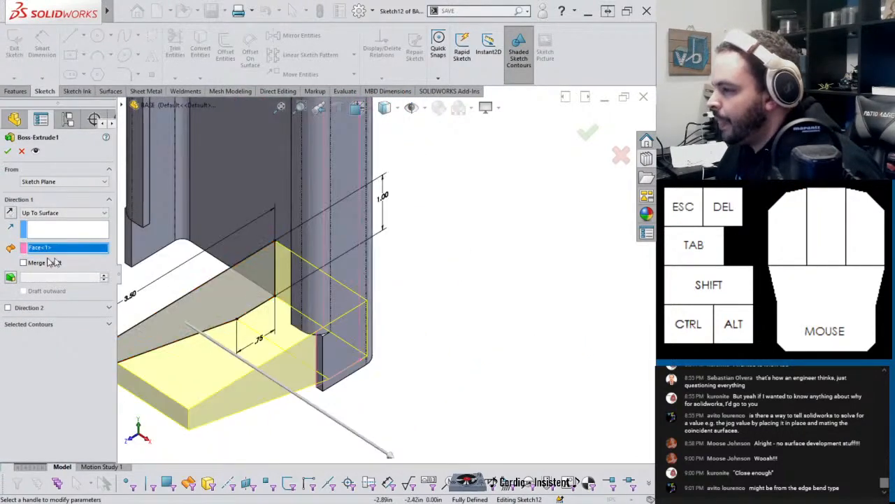
Step: Enable Direction 2 of the shelf extrusion, ending Up To Surface at the opposite side flange's inner face, and accept it
click(7, 307)
click(42, 319)
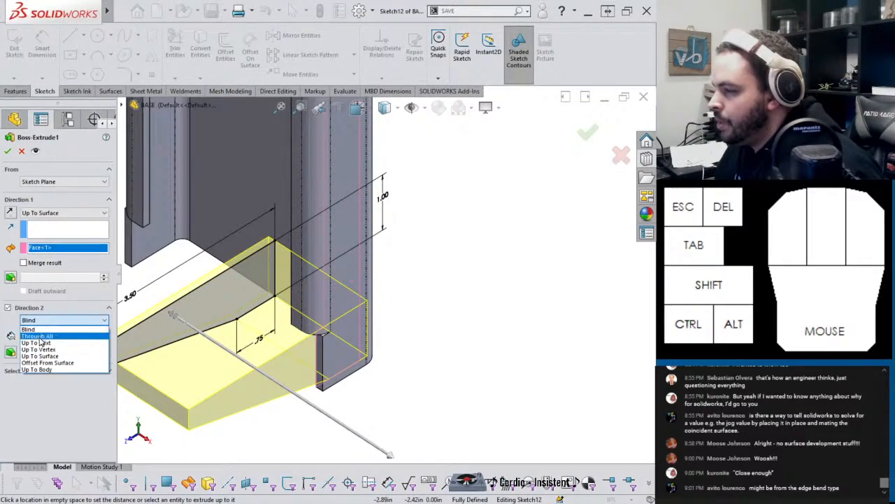
click(43, 360)
click(178, 254)
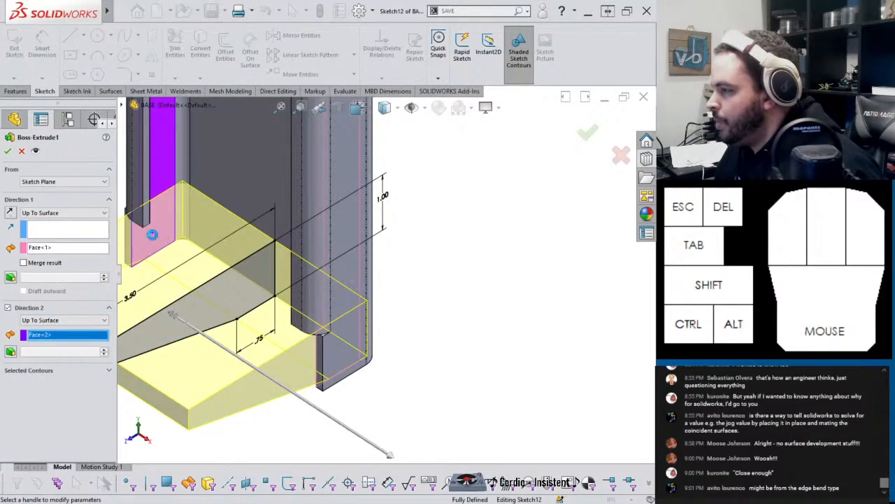
key(Return)
middle_drag(179, 254, 452, 285)
click(453, 284)
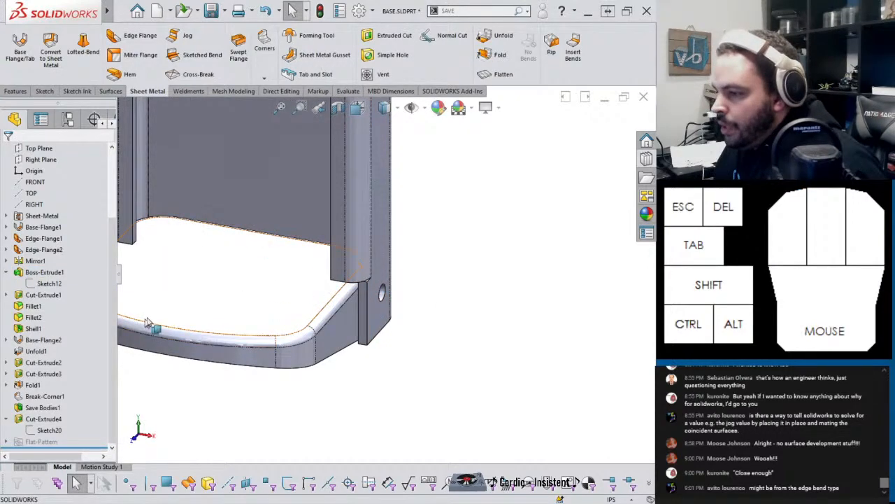
Step: Save the base part and switch to the soda can crusher assembly
key(ctrl+s)
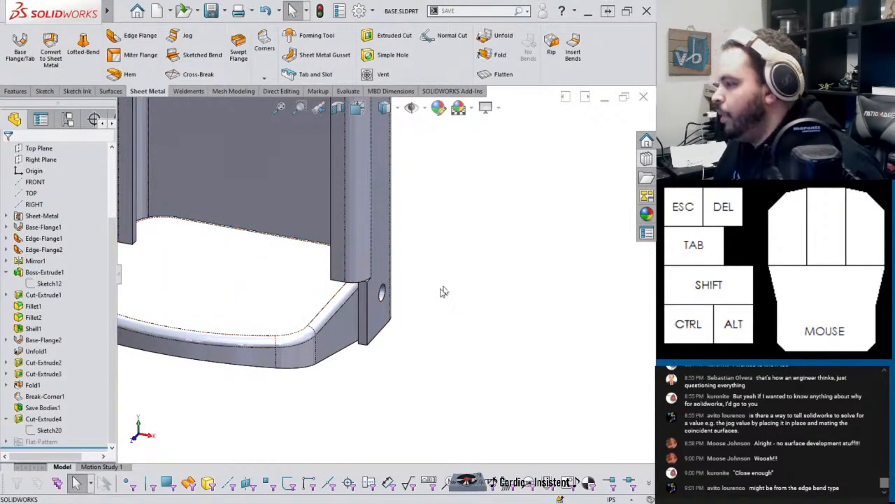
scroll(384, 289, up, 1)
scroll(376, 294, down, 3)
middle_drag(365, 287, 363, 271)
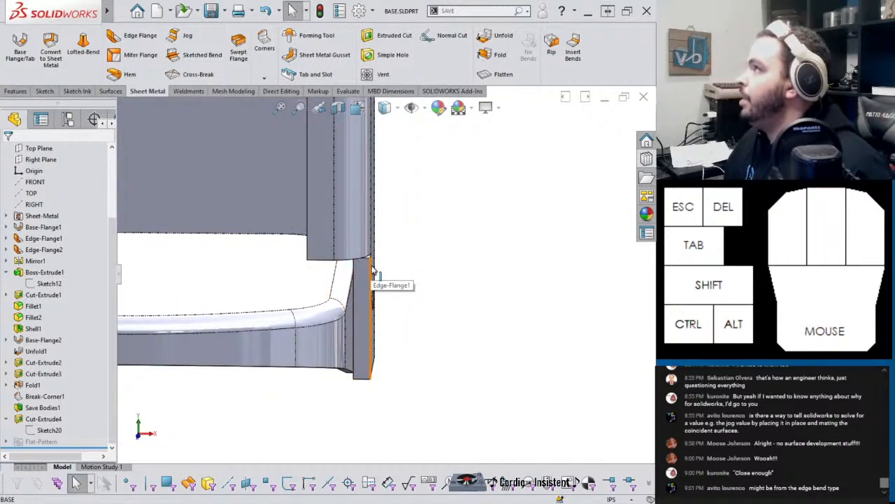
key(ctrl+Tab)
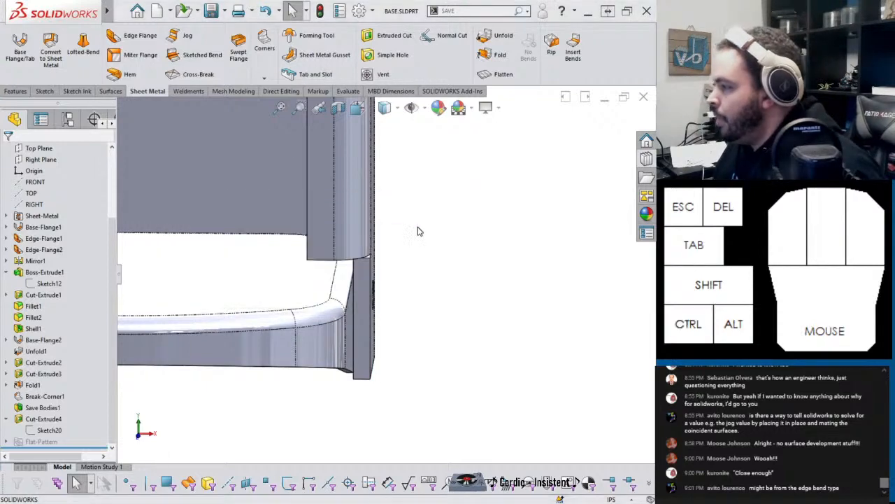
Step: Measure the distance between the short link's outer face below the jog and the base's side flange face
middle_drag(411, 259, 434, 302)
scroll(433, 302, down, 2)
scroll(419, 308, up, 5)
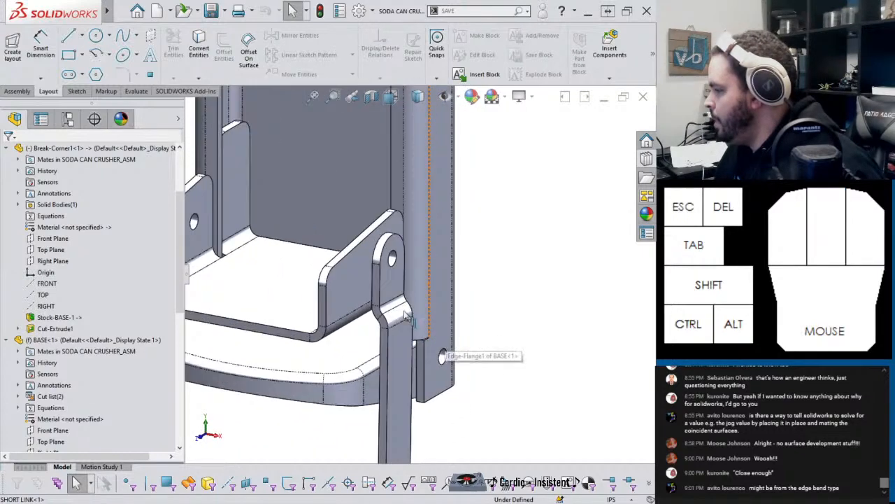
click(404, 387)
ctrl+click(455, 387)
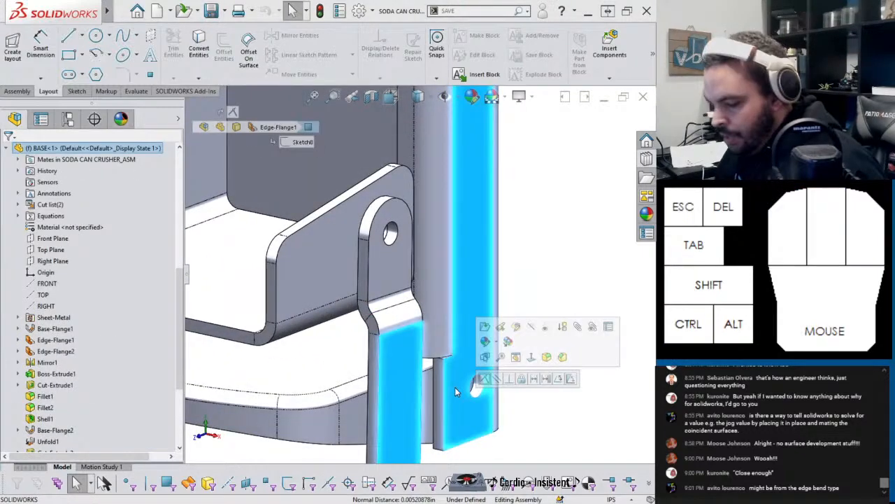
key(m)
click(442, 95)
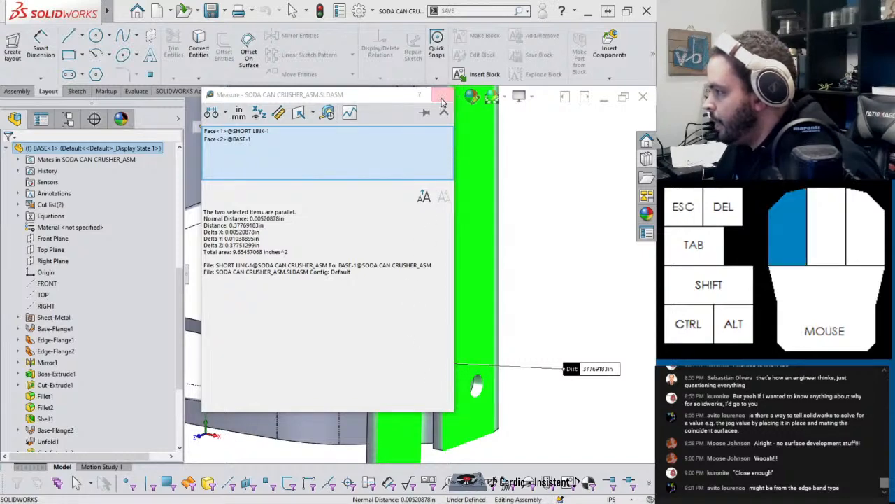
ctrl+click(490, 266)
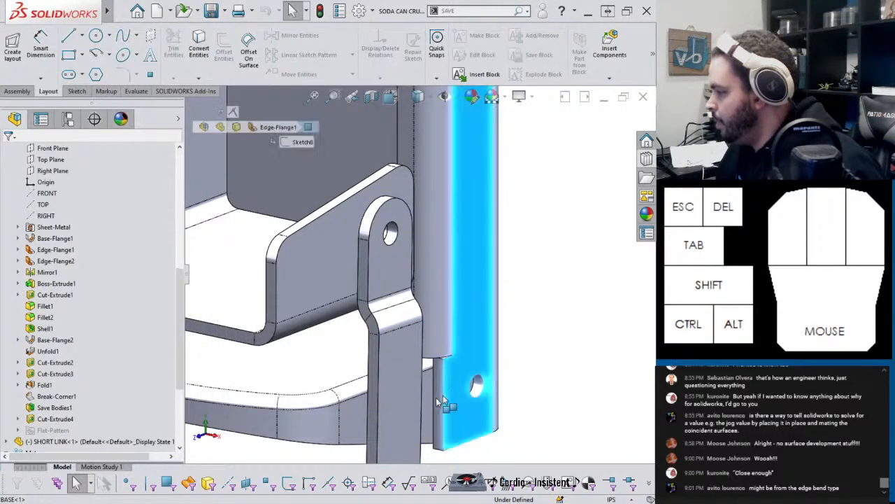
ctrl+click(403, 399)
key(m)
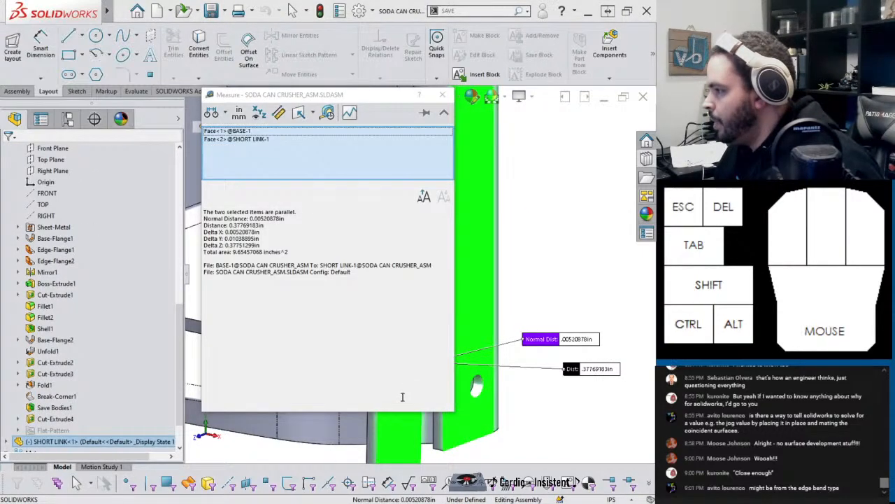
click(442, 95)
Step: Open the short link part from the assembly to view its jog, and return to the assembly
middle_drag(442, 94, 411, 245)
click(383, 278)
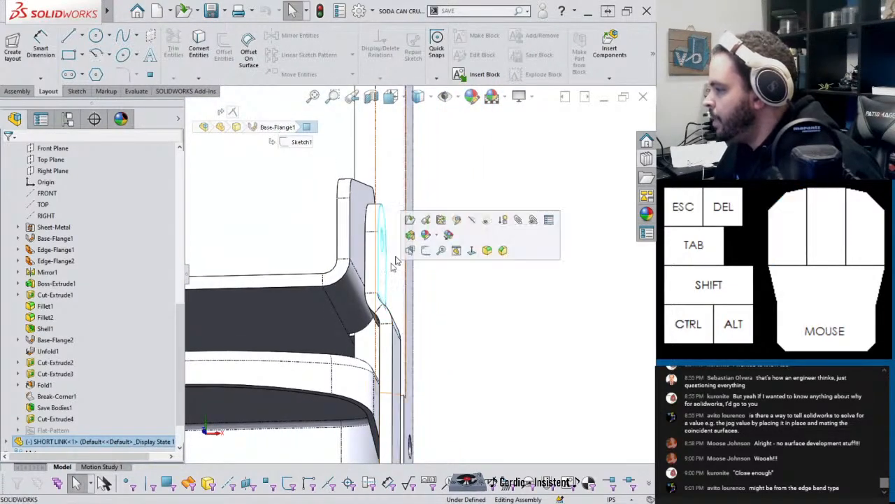
click(412, 220)
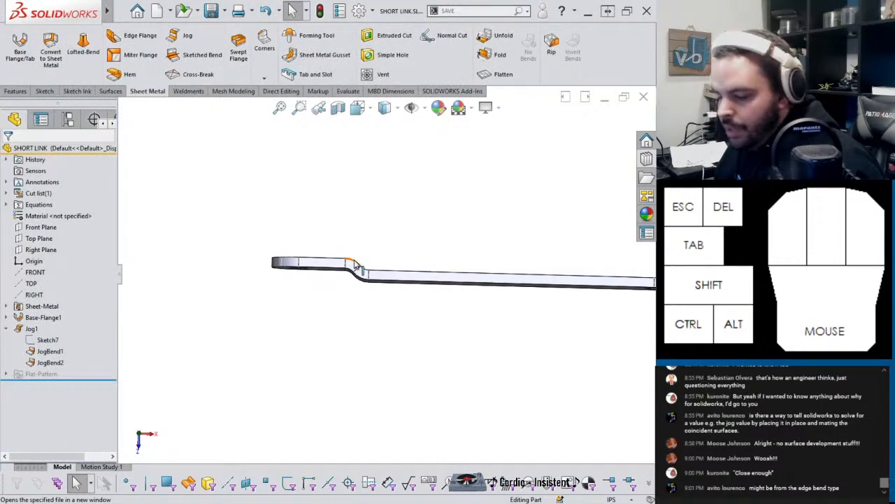
key(ctrl+Tab)
Step: Measure the distance between the short link's upper face above the jog and the base's side flange face
middle_drag(384, 267, 360, 284)
click(361, 282)
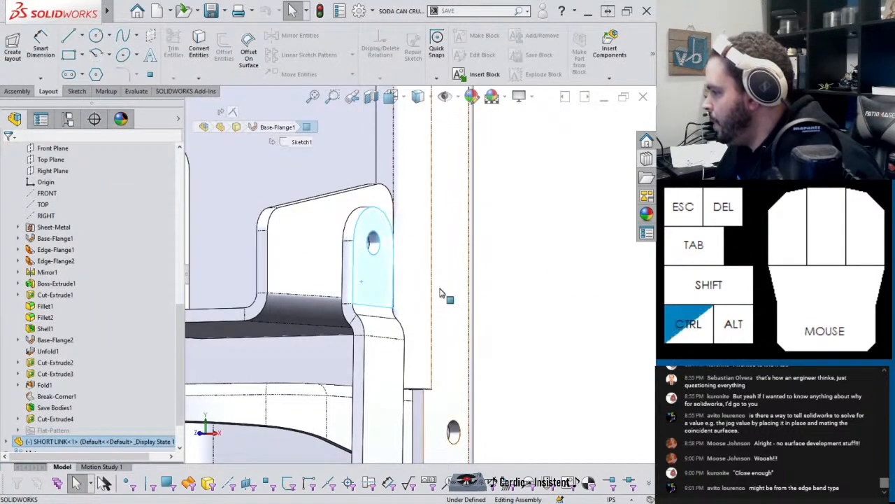
ctrl+click(442, 311)
middle_drag(443, 328, 431, 403)
key(m)
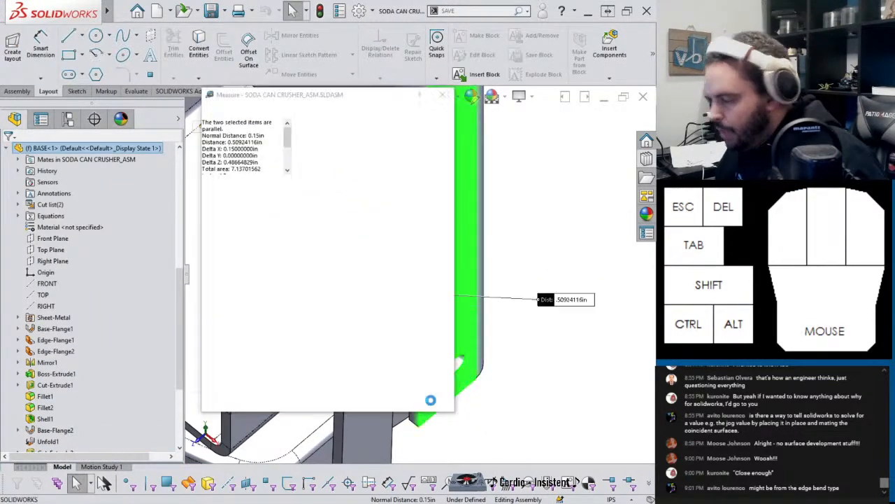
double_click(245, 225)
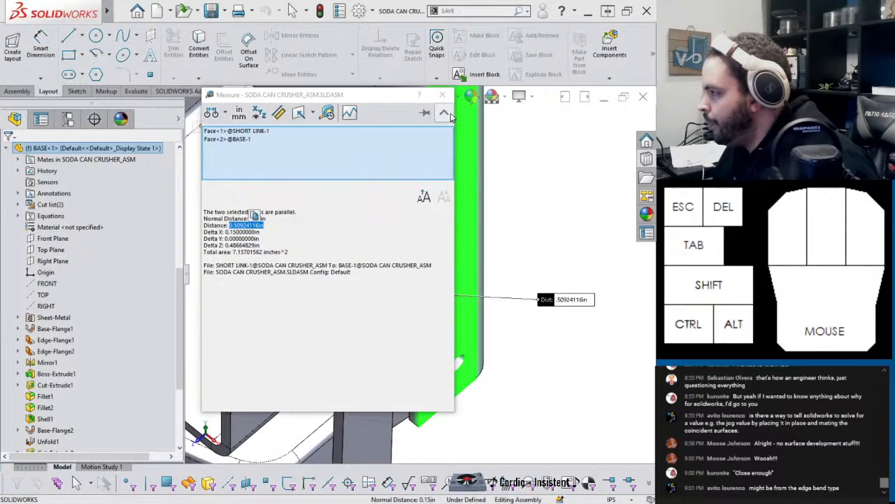
Step: Clear the measured faces and measure from the sliding platform's side face to the base's side flange face
right_click(334, 155)
click(343, 160)
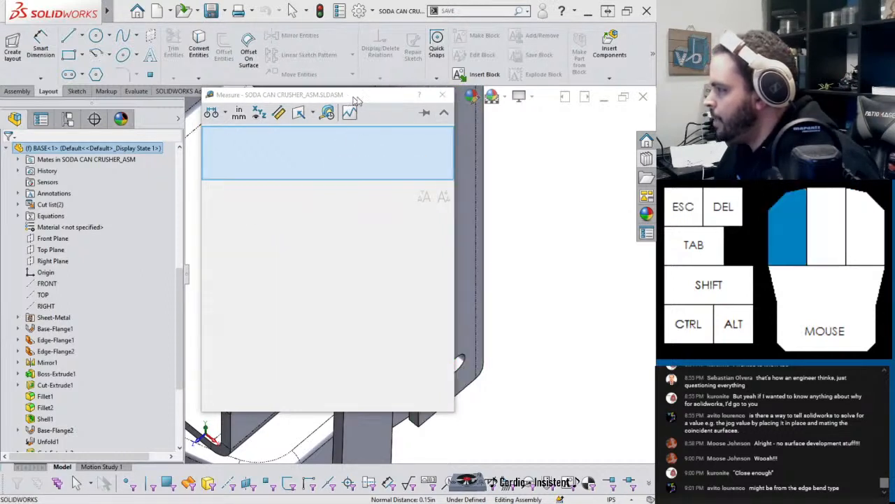
drag(347, 100, 591, 89)
scroll(357, 321, up, 3)
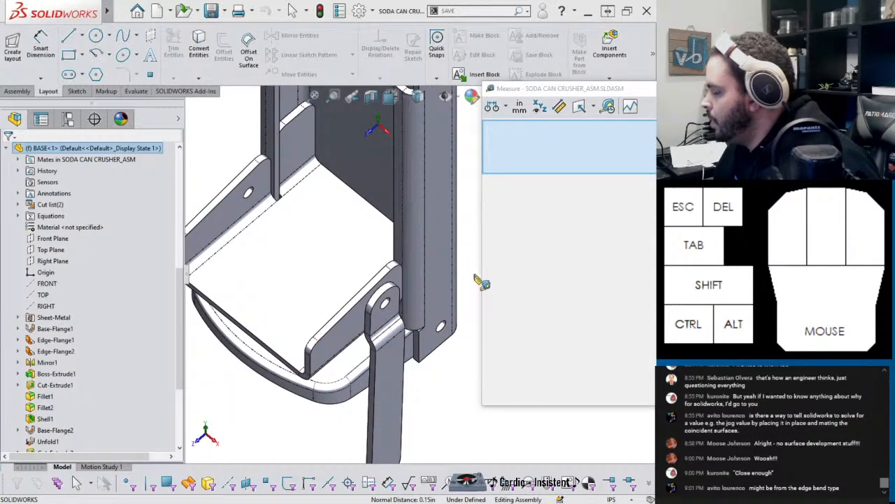
scroll(482, 282, down, 2)
click(316, 342)
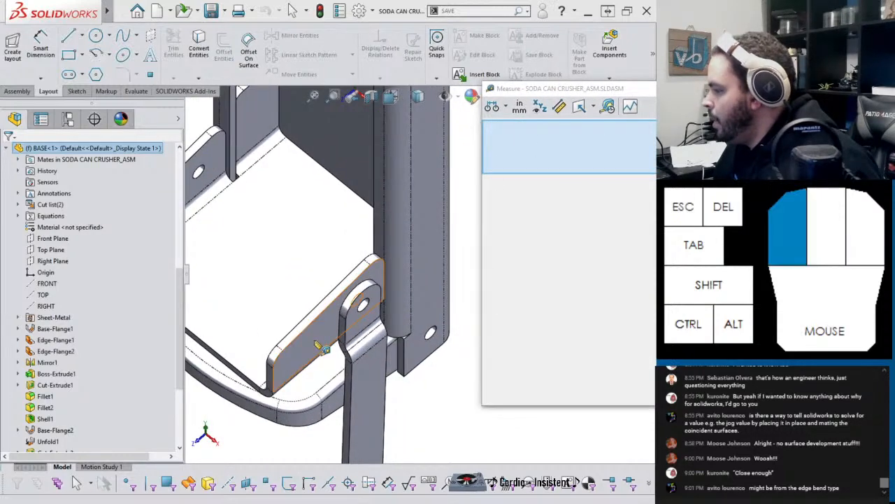
click(434, 318)
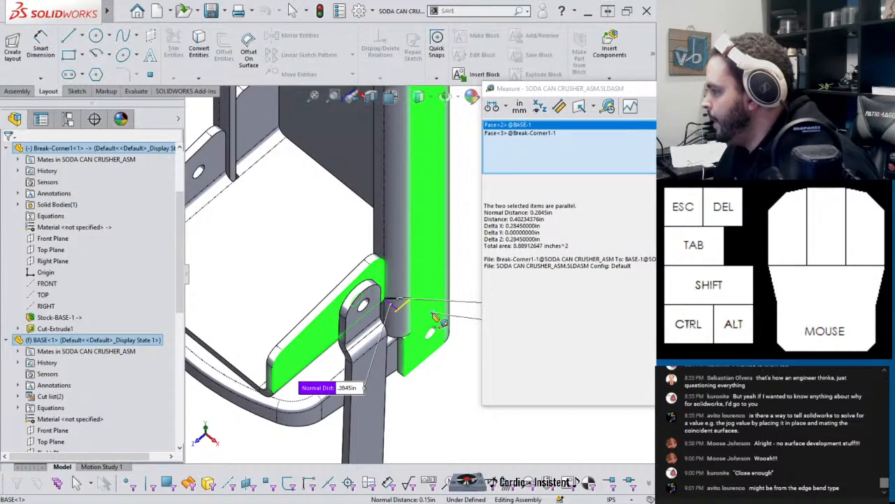
double_click(540, 214)
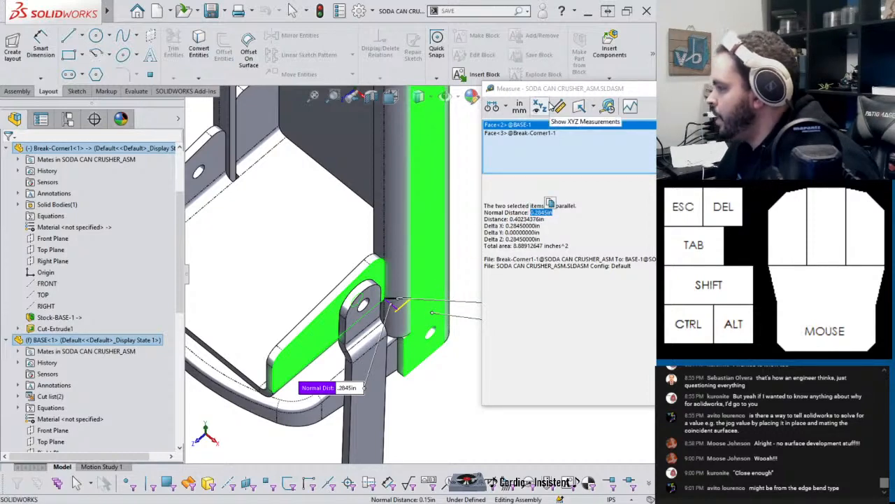
drag(557, 90, 334, 165)
click(508, 164)
Step: Examine how the short link sits relative to the sliding platform and the base's side flange
middle_drag(453, 364, 429, 257)
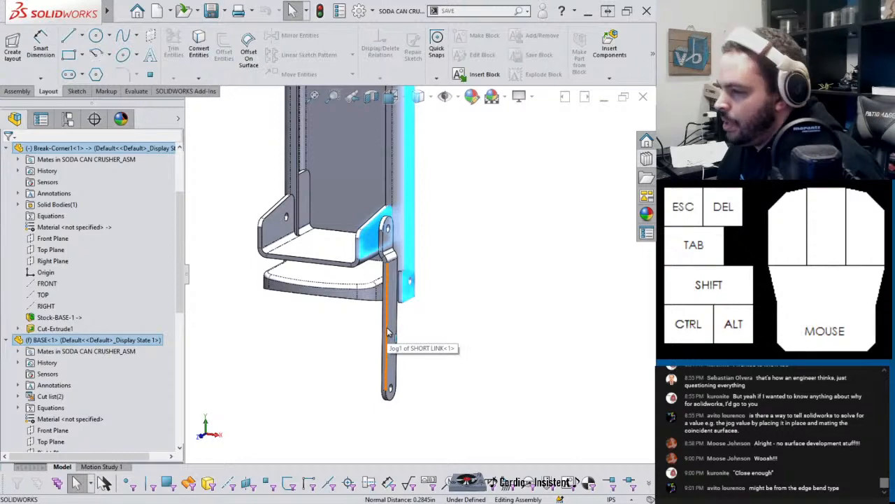
scroll(413, 266, up, 2)
scroll(412, 272, down, 2)
scroll(411, 285, up, 4)
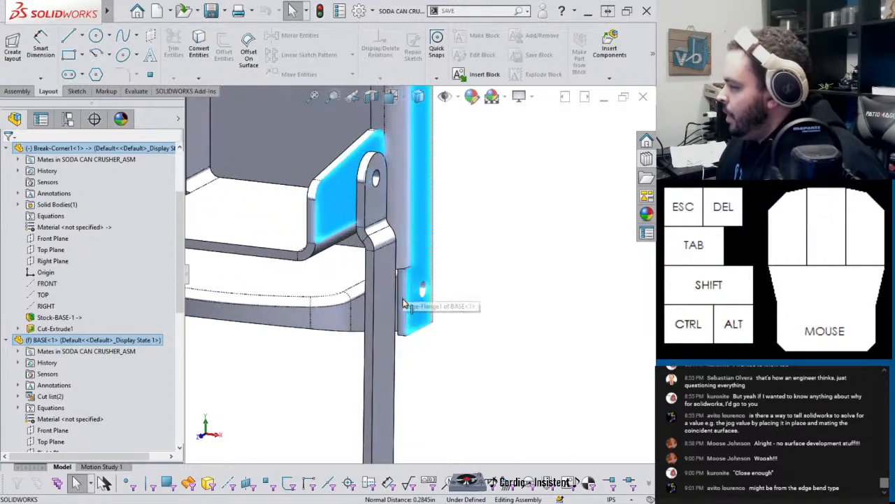
middle_drag(410, 291, 350, 312)
scroll(362, 317, down, 4)
click(364, 332)
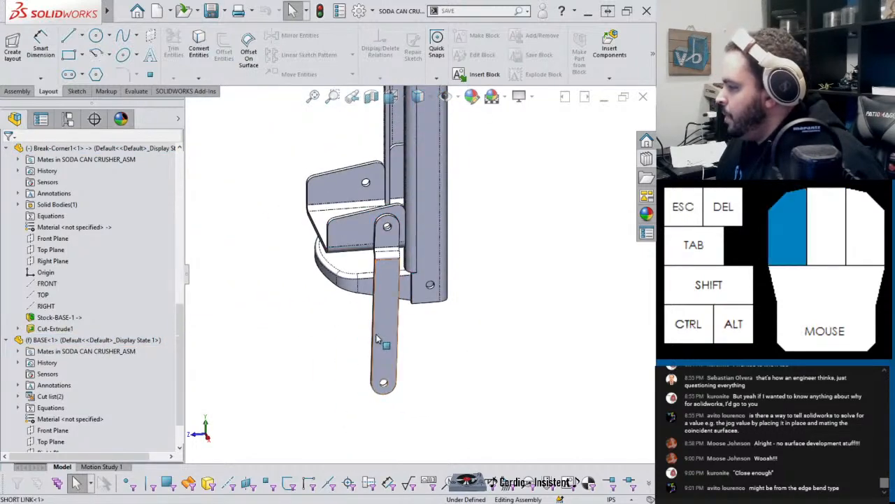
Step: Slide the short link and sliding platform upward in the assembly, and create a new part
mouse_move(375, 334)
mouse_down()
mouse_move(393, 324)
mouse_move(382, 332)
mouse_up()
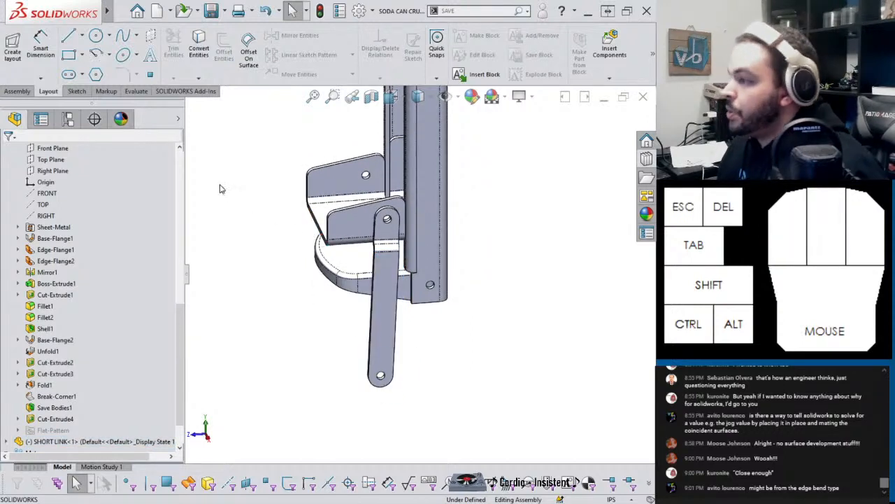
drag(398, 343, 393, 298)
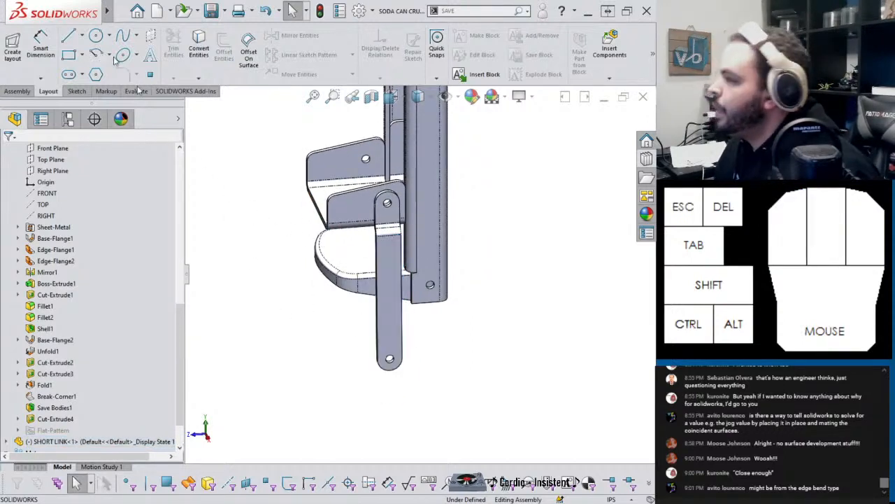
click(123, 11)
click(134, 31)
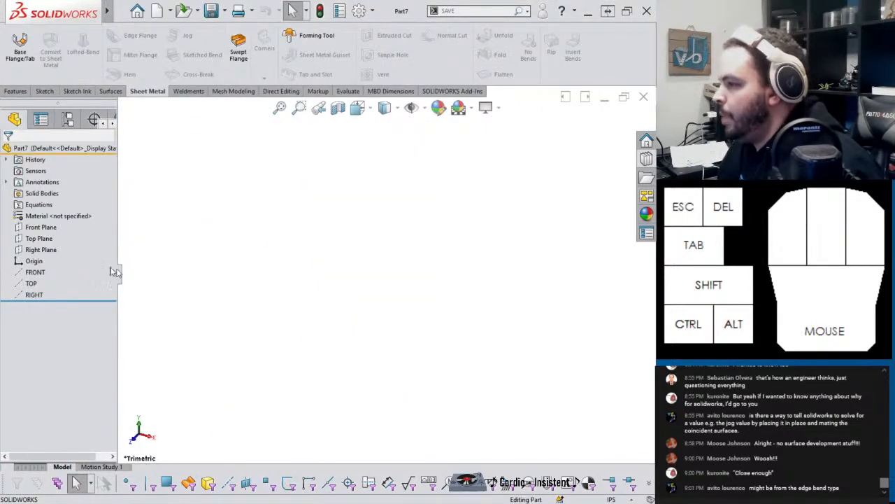
click(39, 229)
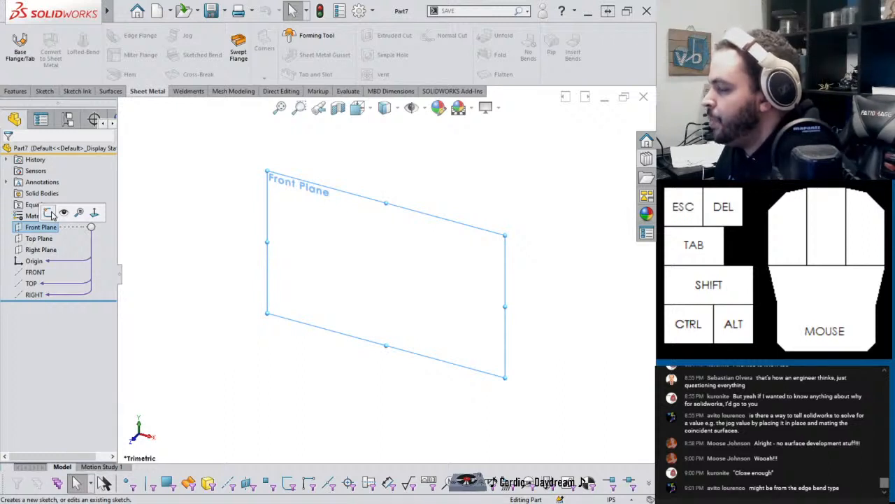
click(49, 213)
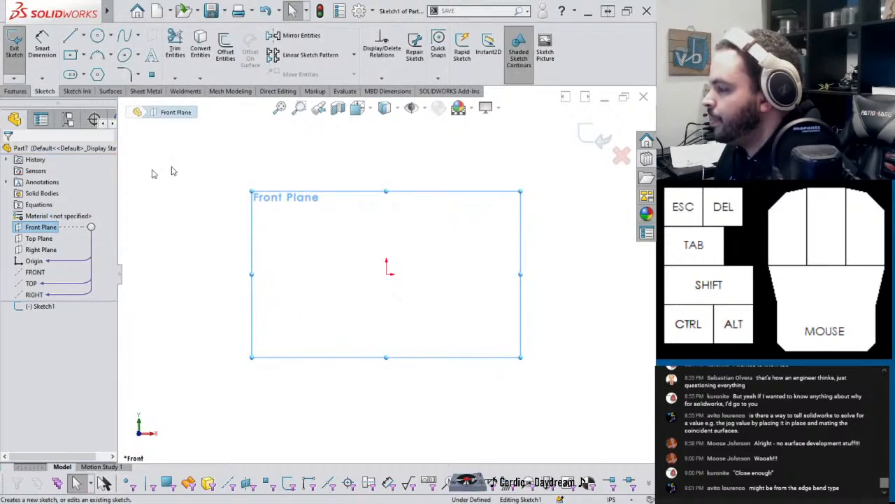
click(621, 156)
click(331, 261)
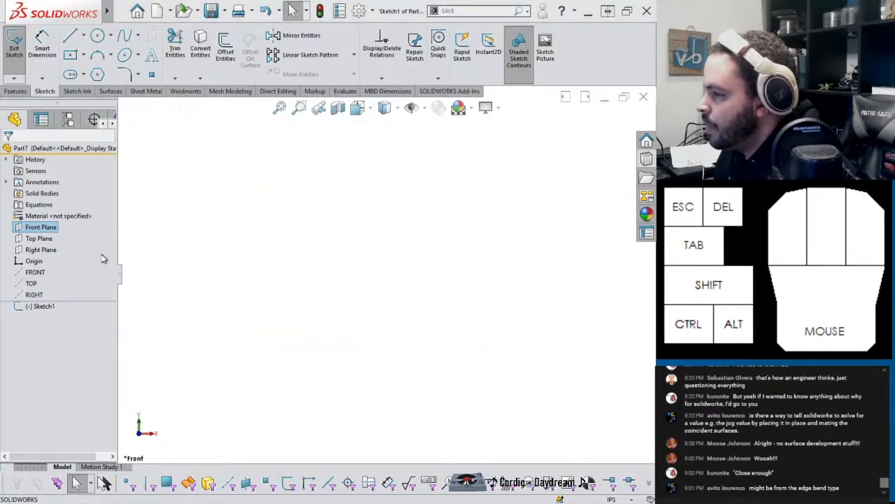
click(38, 239)
click(33, 228)
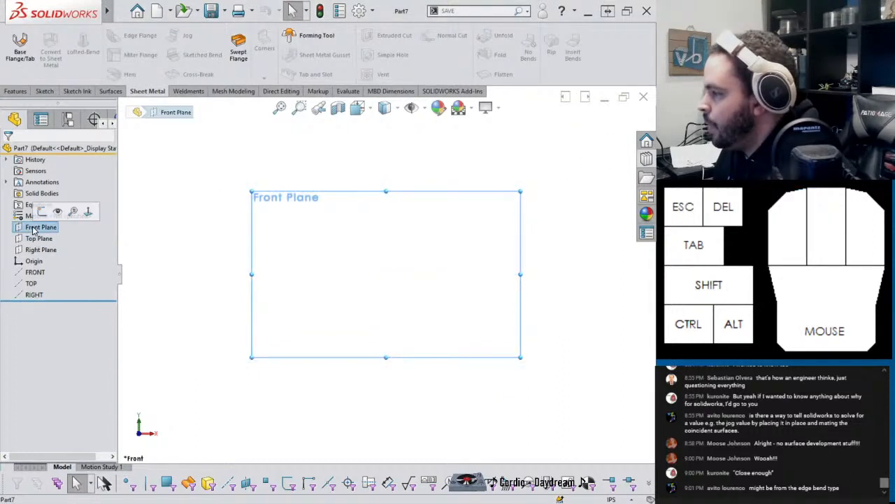
Step: Sketch a circle centred on the origin on the Right Plane and set its diameter to 1 in
click(42, 250)
click(52, 235)
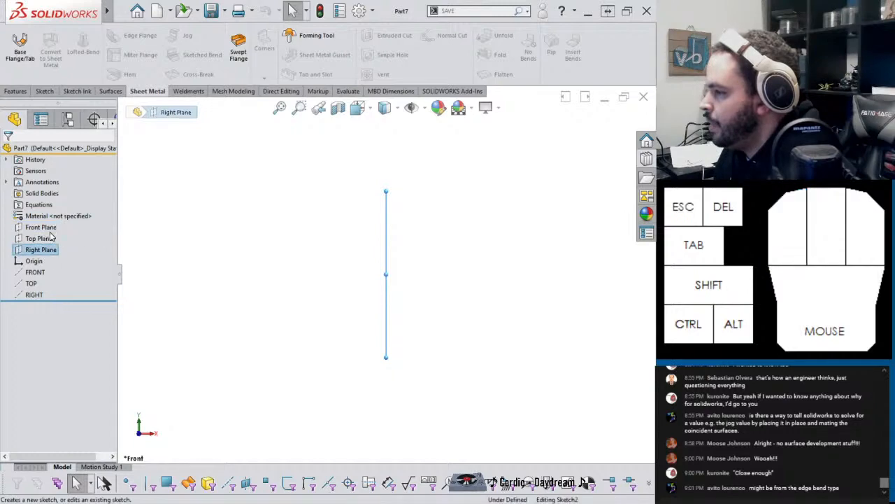
right_drag(356, 233, 386, 242)
click(387, 274)
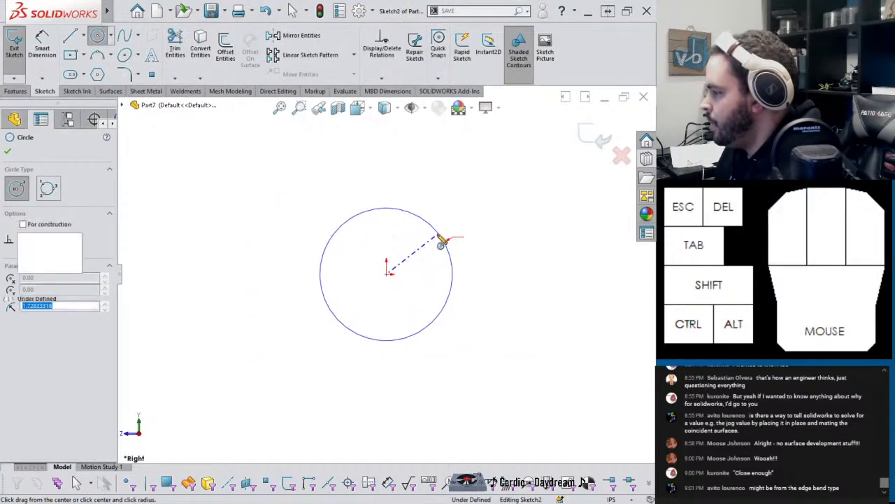
click(449, 233)
right_drag(448, 233, 455, 234)
click(458, 241)
click(488, 232)
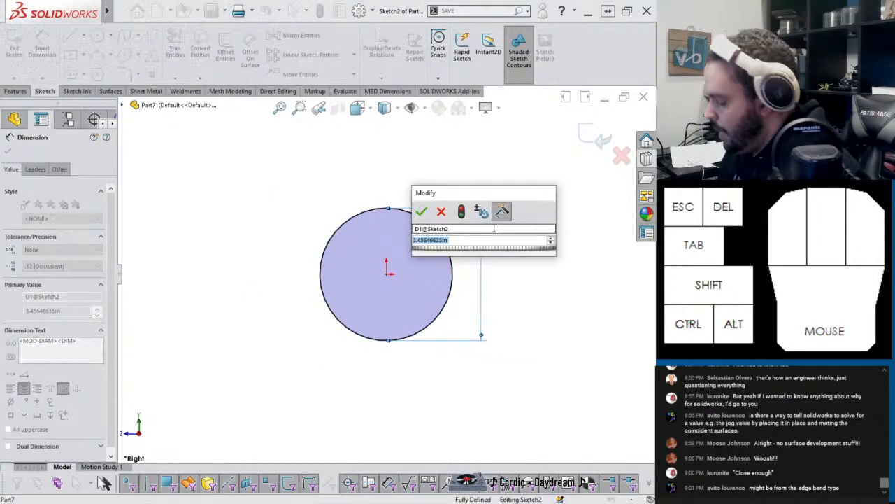
text(1)
key(Return)
Step: Extrude the circle 4 in with the Mid Plane end condition
click(15, 91)
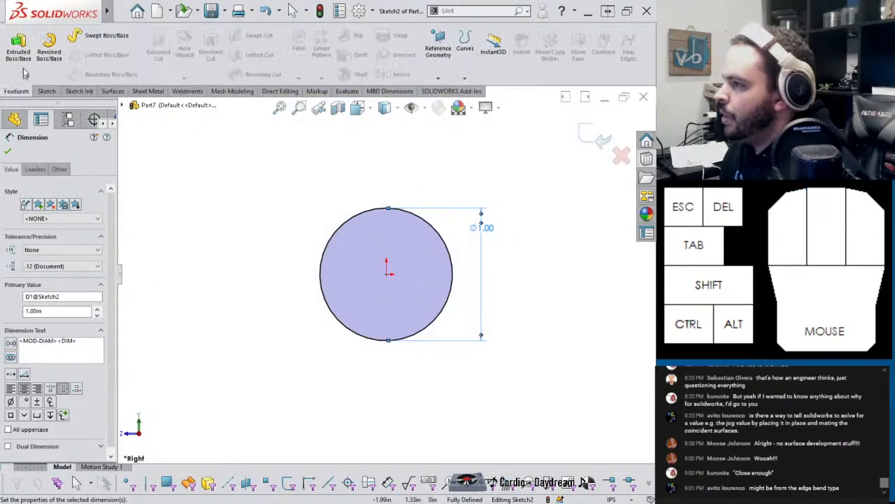
click(18, 46)
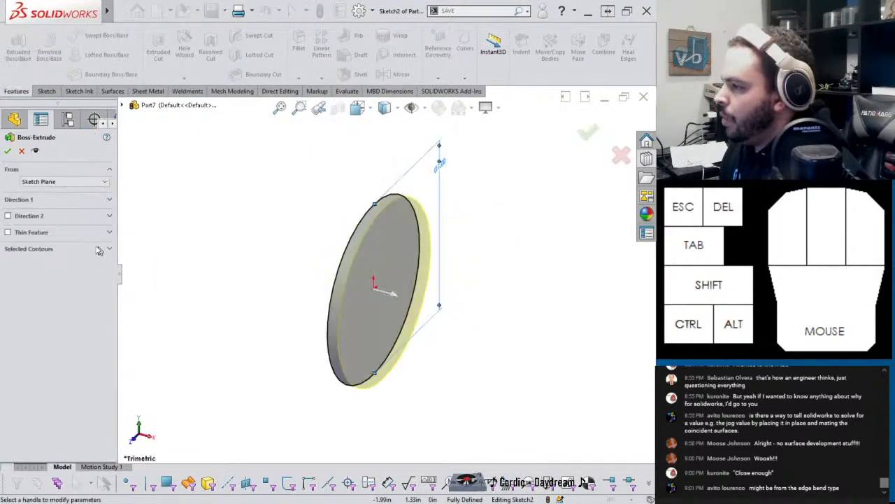
click(51, 201)
click(53, 212)
click(42, 250)
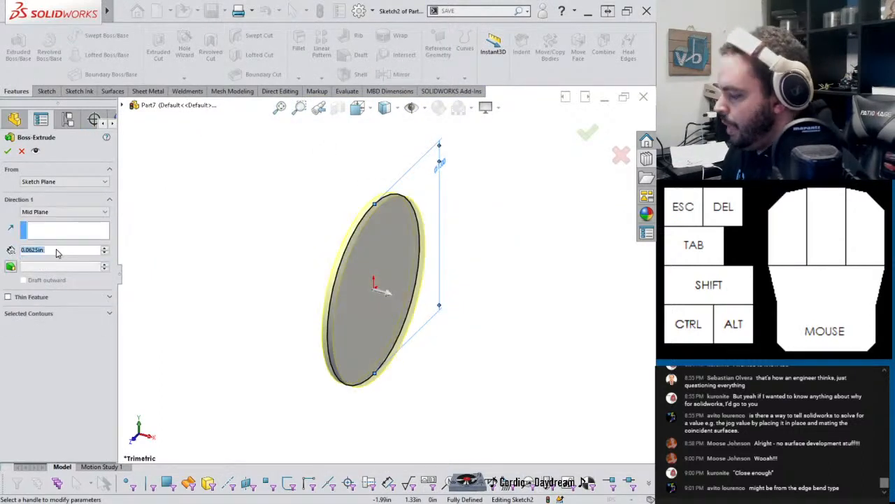
text(4)
key(Return)
scroll(432, 235, up, 5)
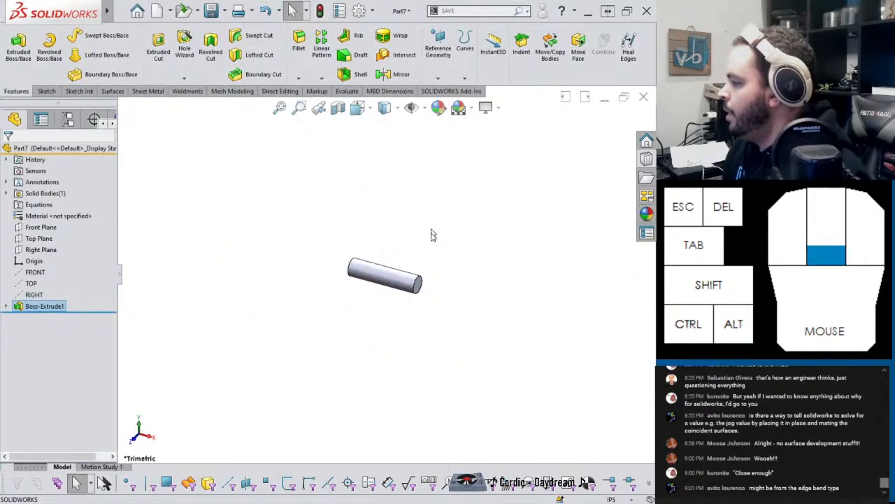
scroll(433, 235, up, 2)
Step: Switch to the browser to view the can crusher's handle in the reference photo, and return to SOLIDWORKS
mouse_move(267, 498)
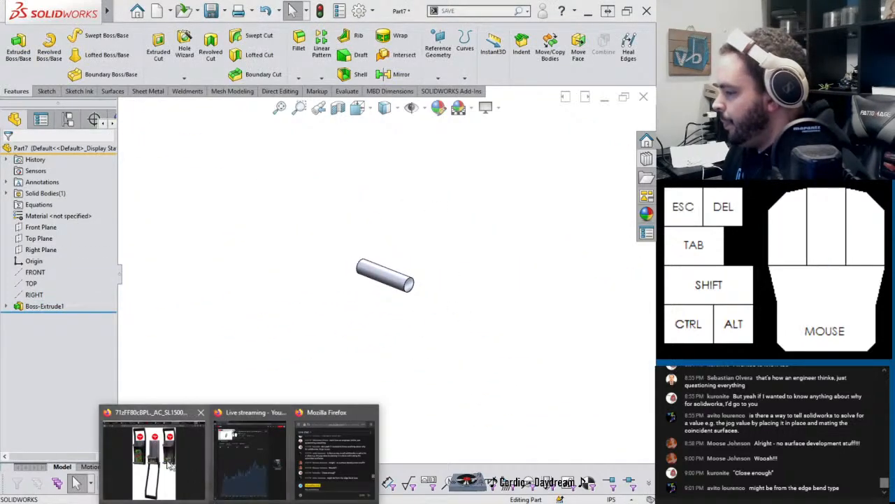
click(164, 463)
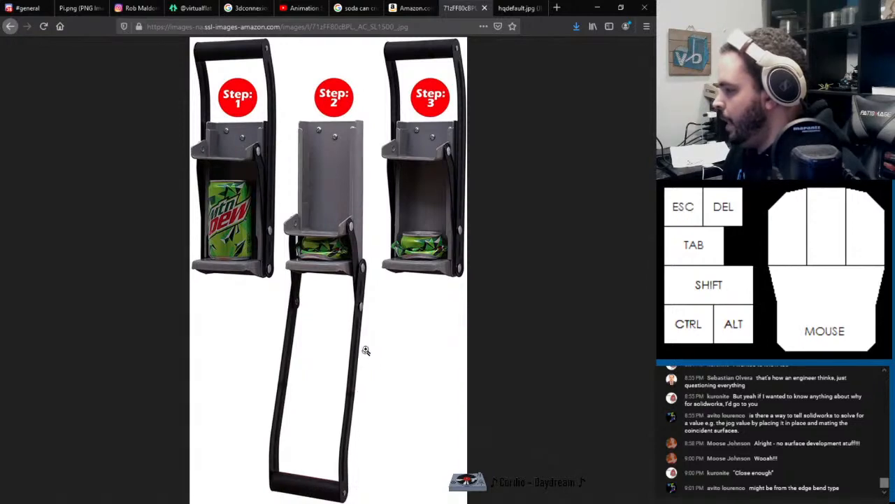
key(alt+Tab)
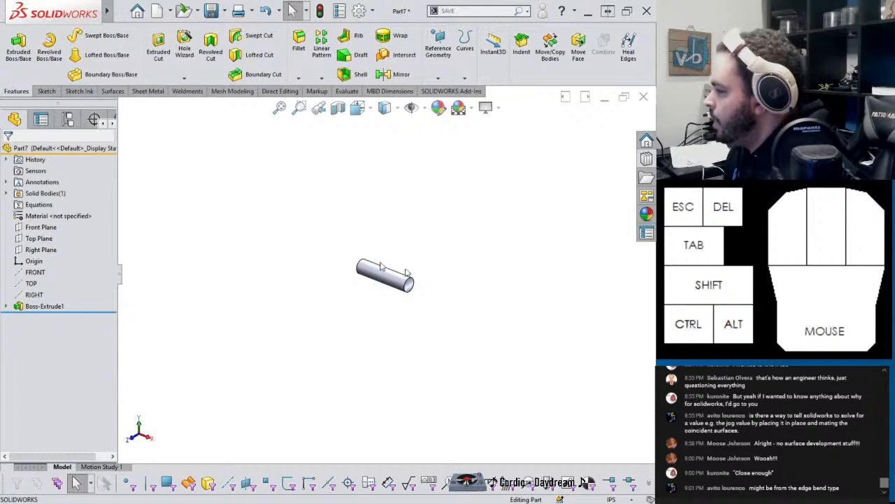
Step: Start a sketch on the cylinder's end face and draw a vertical line about 2.15 in long down from the circle's edge
click(419, 291)
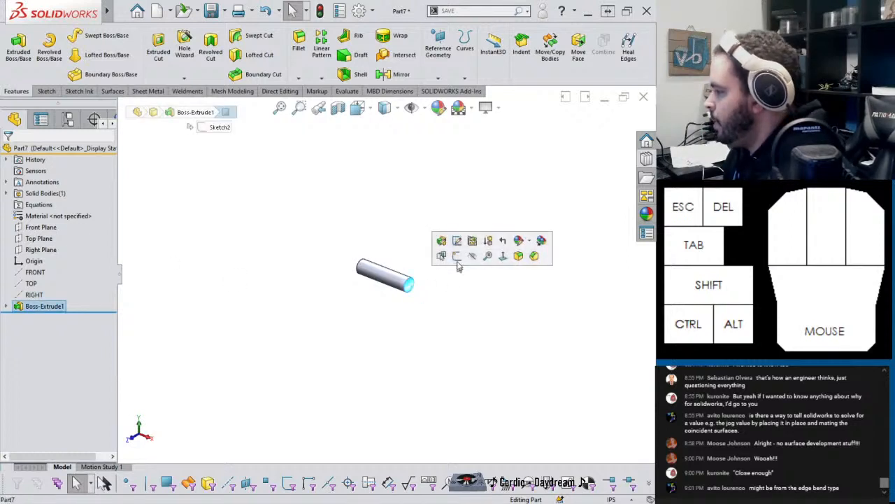
click(458, 261)
scroll(419, 294, down, 2)
scroll(404, 284, up, 5)
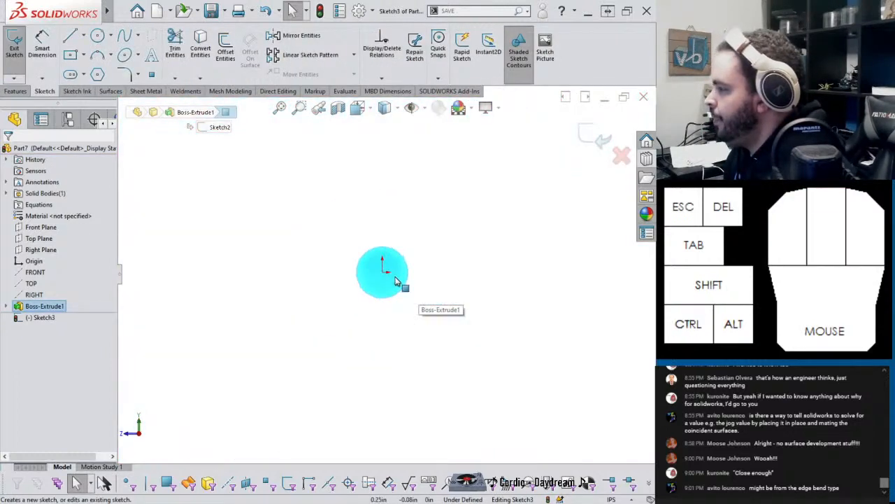
click(69, 35)
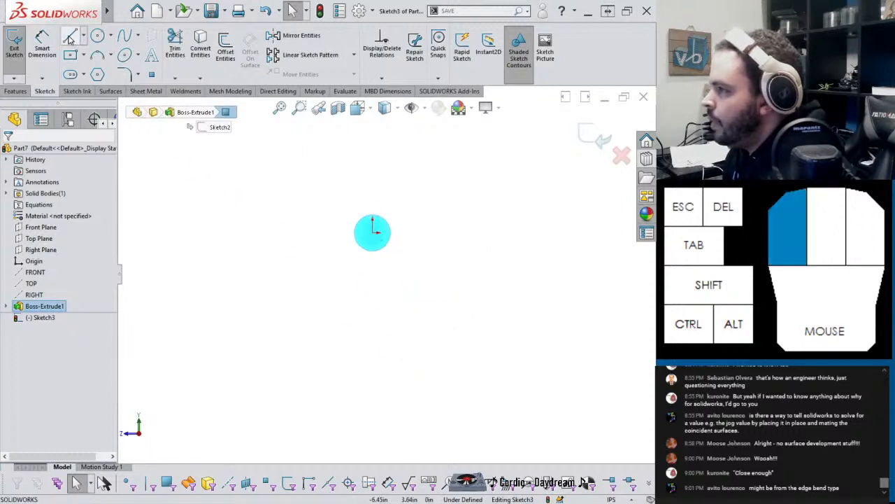
click(371, 231)
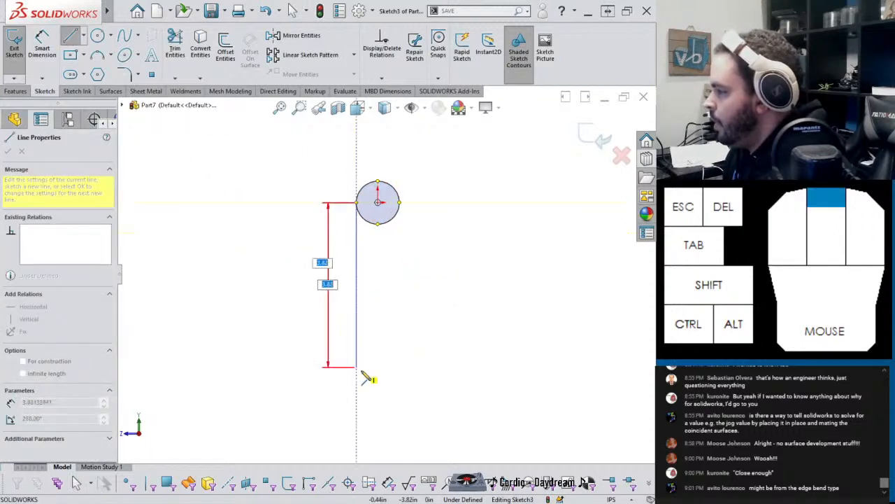
click(379, 269)
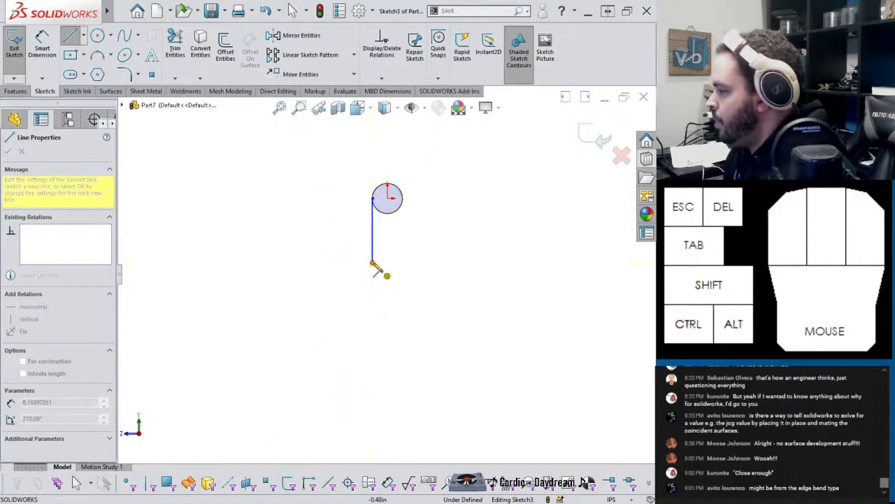
Step: Continue the profile with a tangent arc and a tangent line about 14.7 in long sloping down away from the cylinder
click(333, 350)
scroll(304, 381, up, 2)
scroll(301, 371, down, 7)
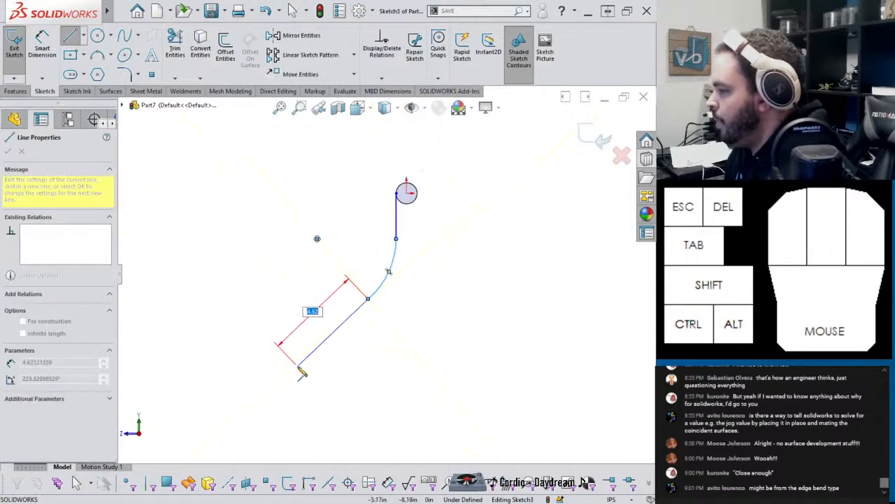
click(266, 384)
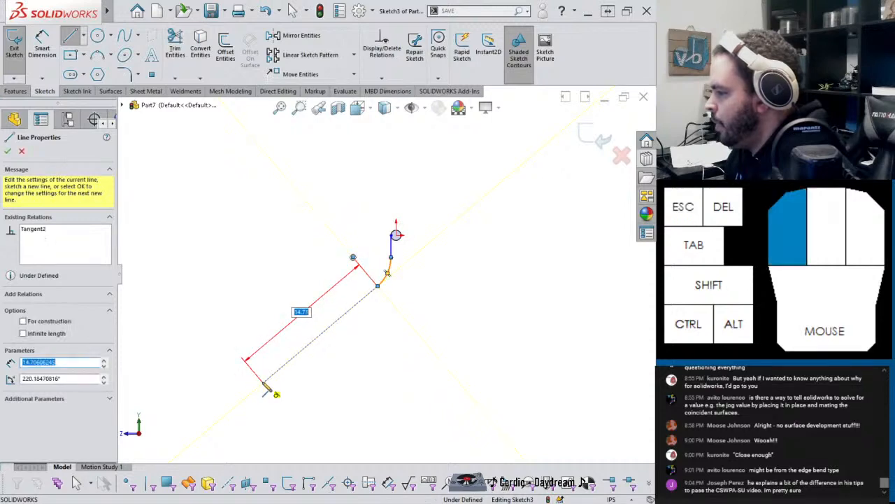
key(Escape)
Step: Dimension the tangent arc's radius as 2 in
scroll(386, 279, up, 2)
right_drag(386, 278, 395, 263)
click(393, 263)
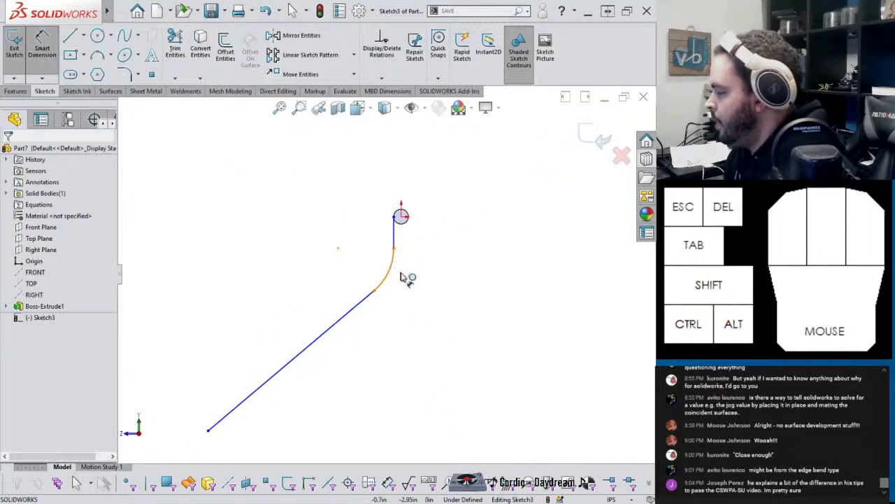
click(412, 277)
text(2)
key(Return)
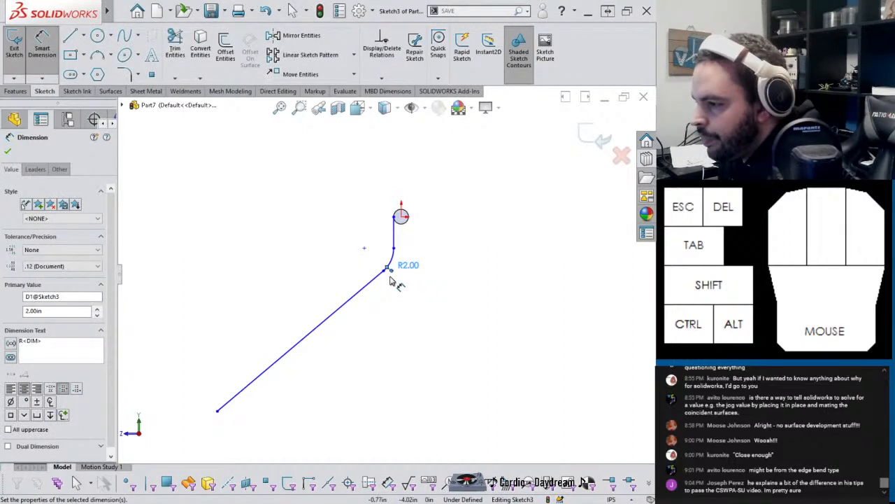
Step: Make the line below the cylinder's circle vertical and dimension its length as 2 in
scroll(392, 280, down, 5)
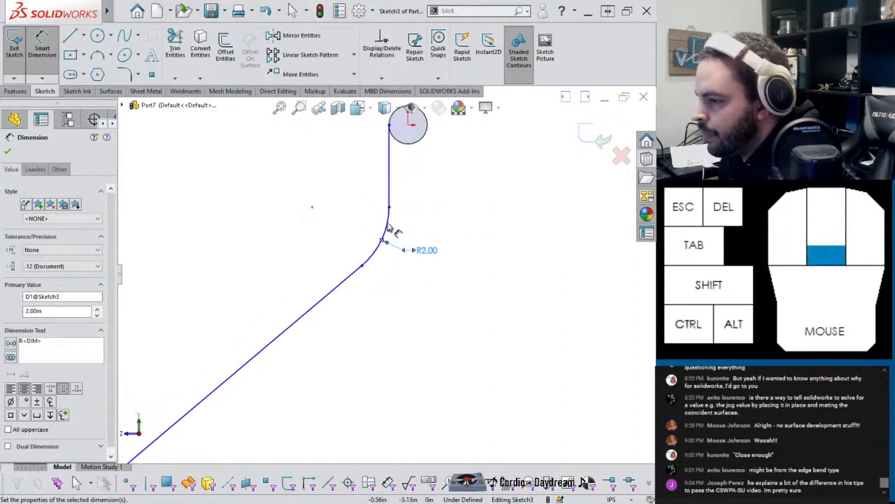
scroll(412, 252, up, 3)
scroll(329, 178, down, 4)
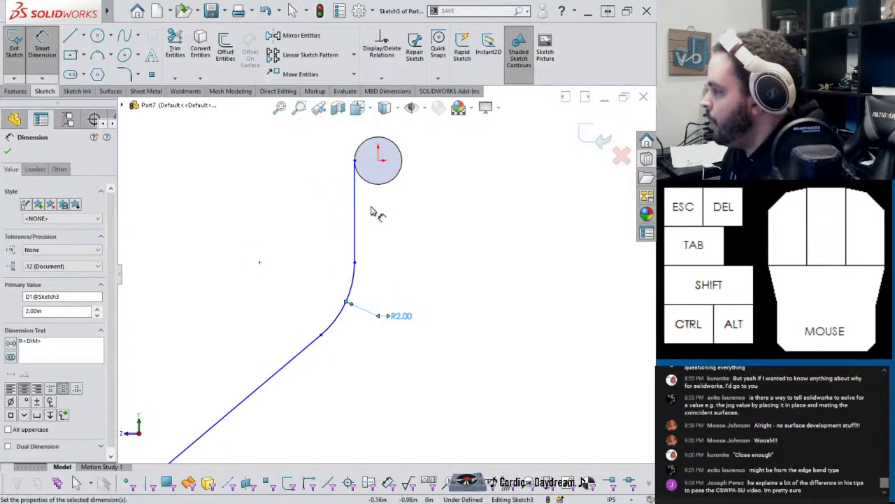
key(Escape)
click(357, 213)
click(403, 162)
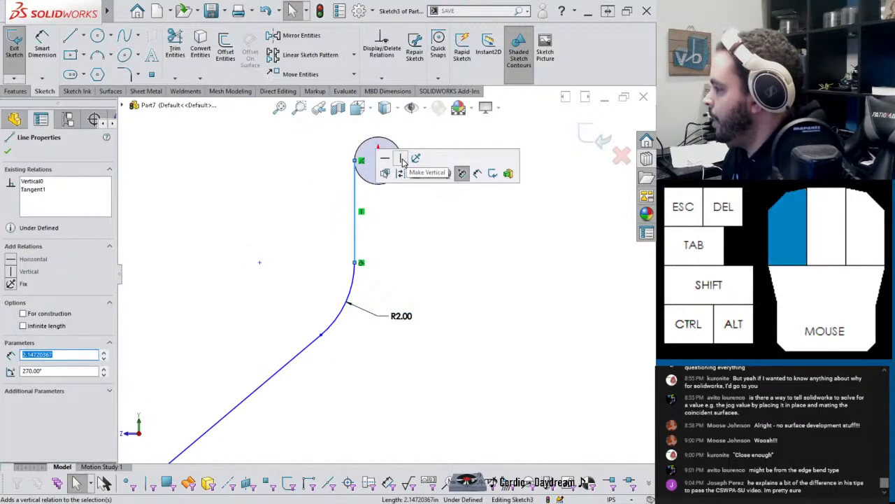
click(411, 237)
right_drag(371, 220, 383, 185)
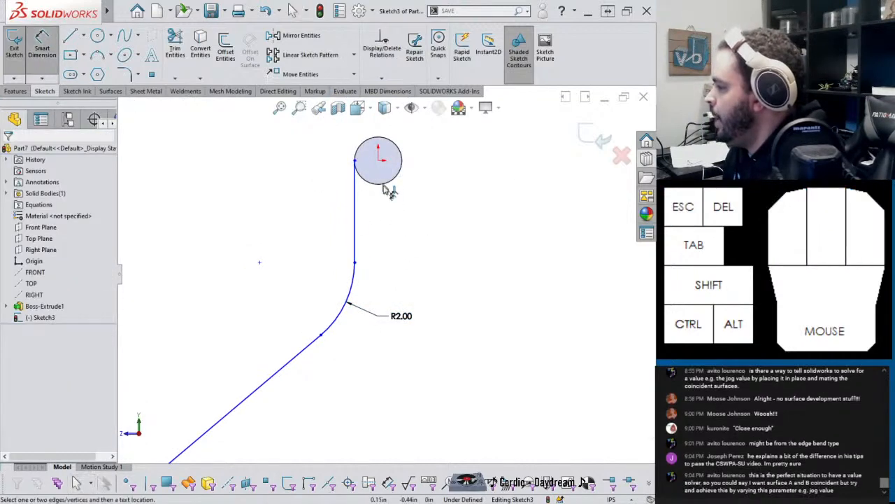
click(354, 205)
click(410, 202)
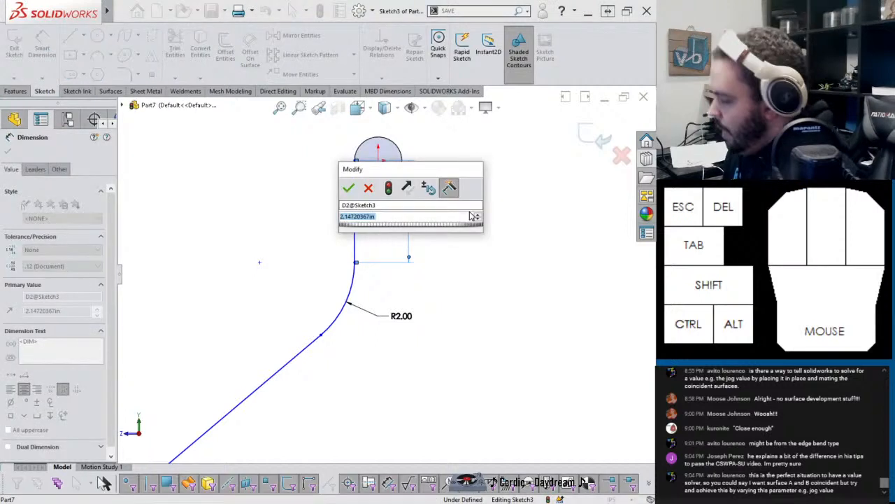
text(2)
key(Return)
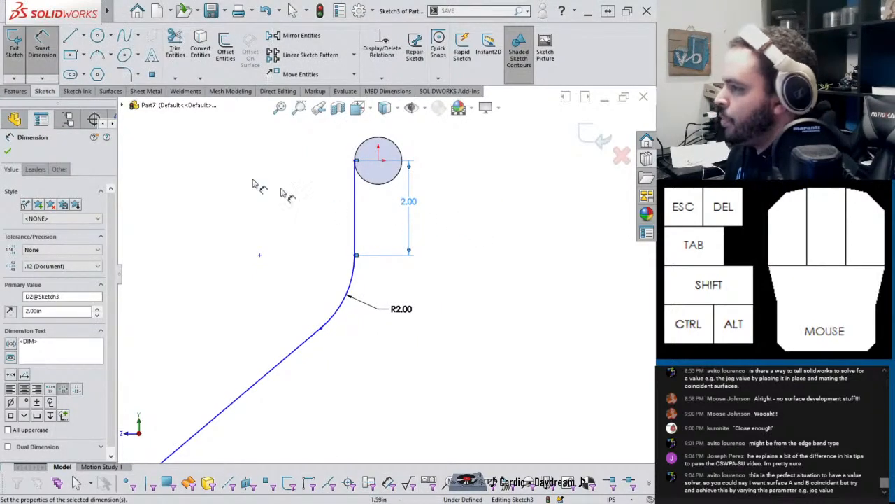
click(15, 91)
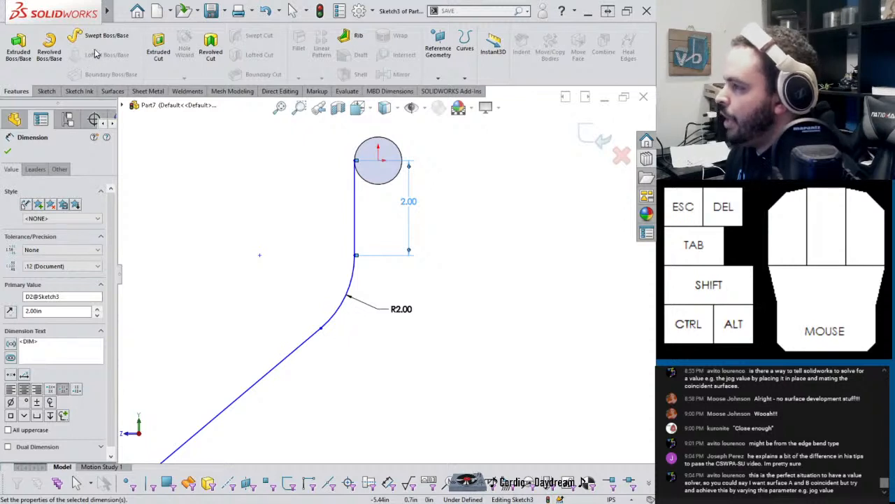
click(114, 91)
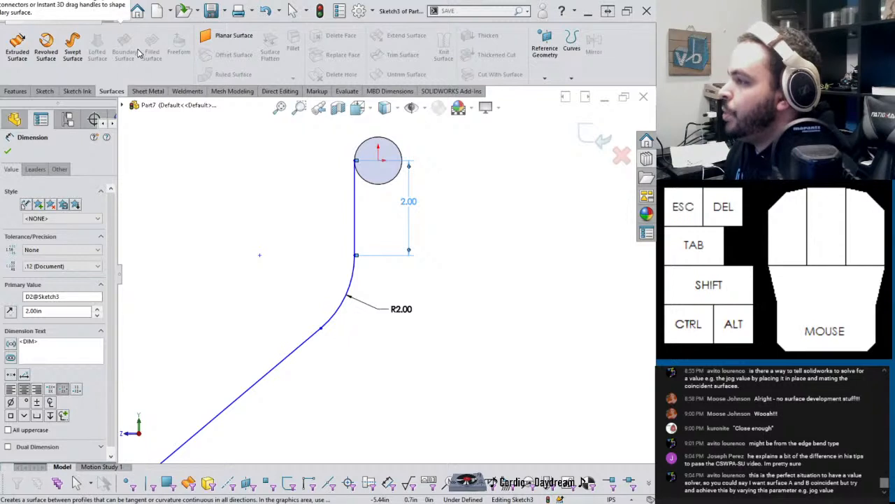
click(23, 92)
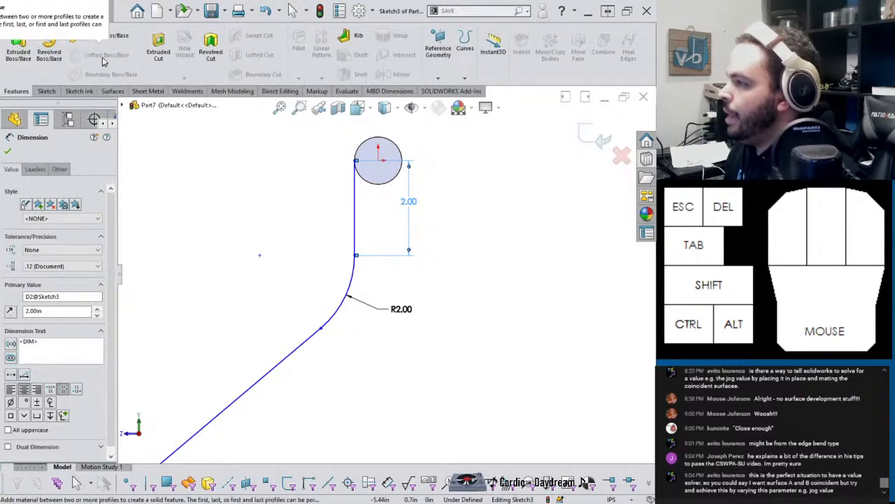
Step: Set the length of the vertical line below the cylinder's circle to 3 in
click(210, 244)
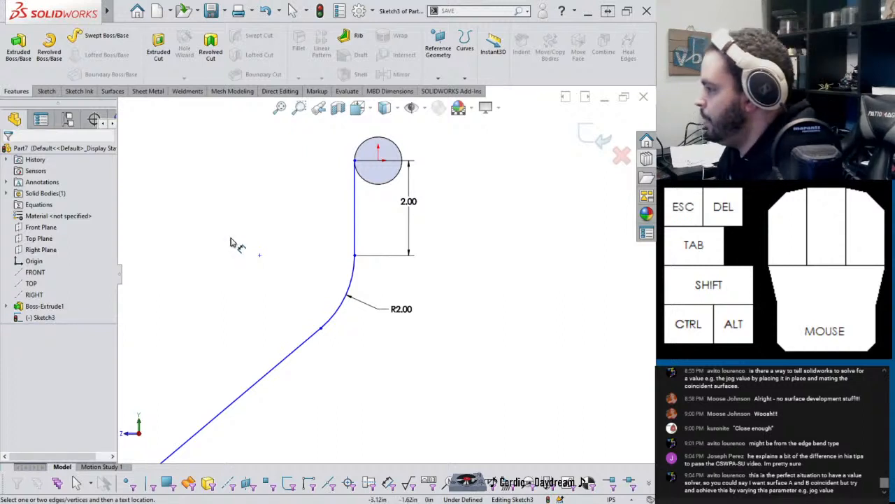
scroll(369, 282, up, 2)
scroll(364, 284, down, 2)
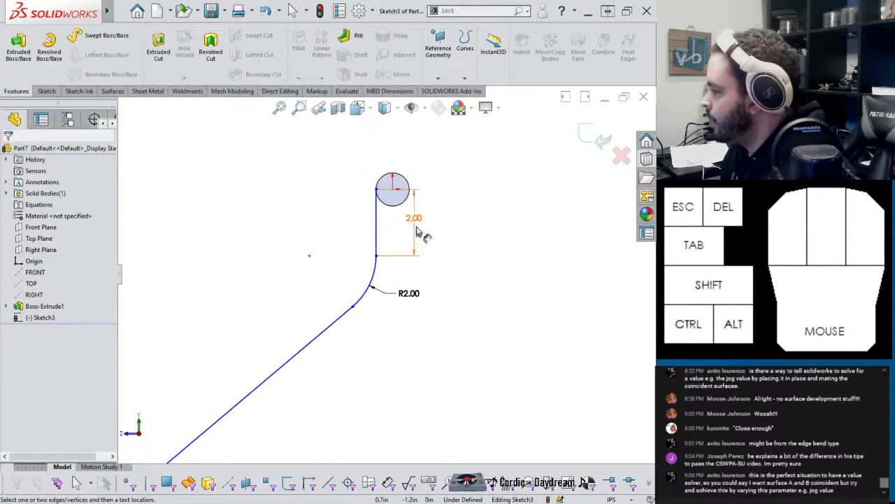
double_click(417, 221)
text(3)
key(Return)
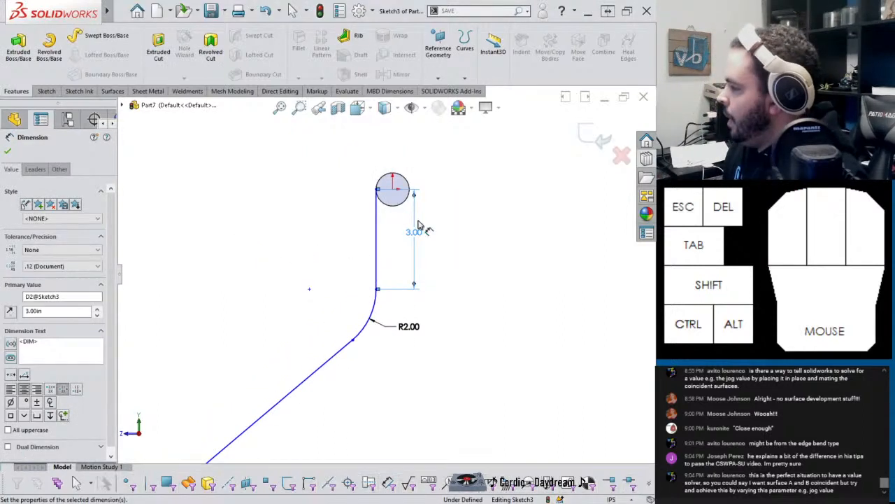
click(389, 223)
key(ctrl+8)
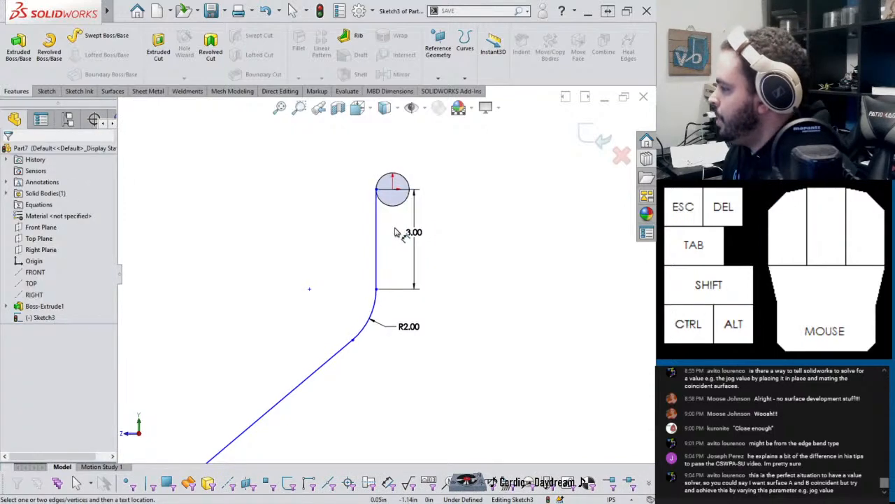
key(Escape)
key(ctrl+8)
key(ctrl+8)
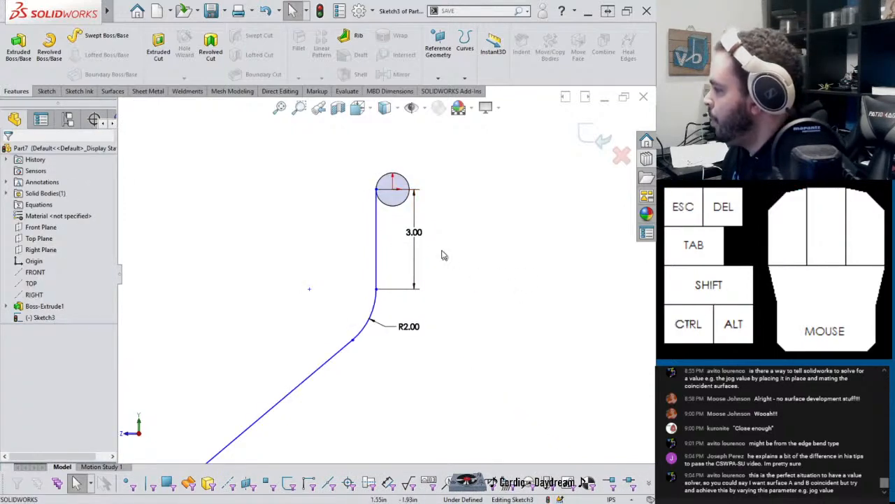
Step: Add a horizontal relation between the vertical line's upper endpoint and the origin
mouse_move(376, 289)
mouse_down()
mouse_move(391, 291)
mouse_move(390, 275)
mouse_move(390, 285)
mouse_up()
click(393, 188)
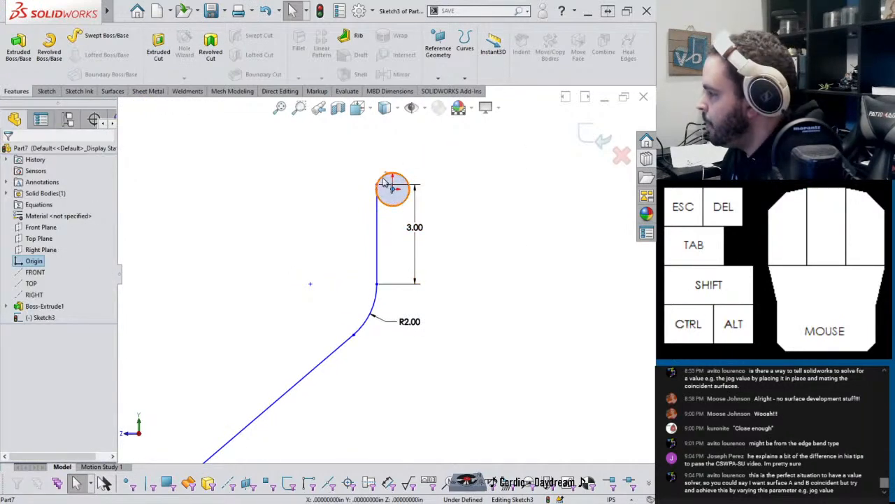
ctrl+click(378, 186)
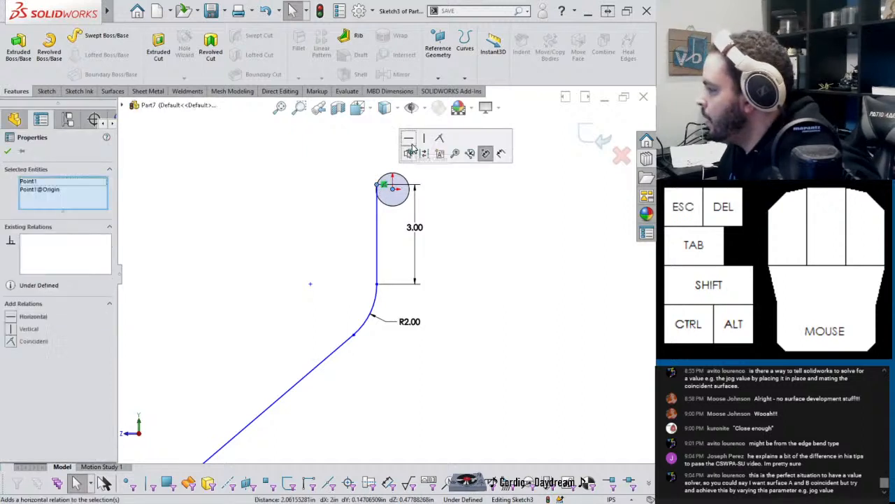
click(409, 138)
click(286, 193)
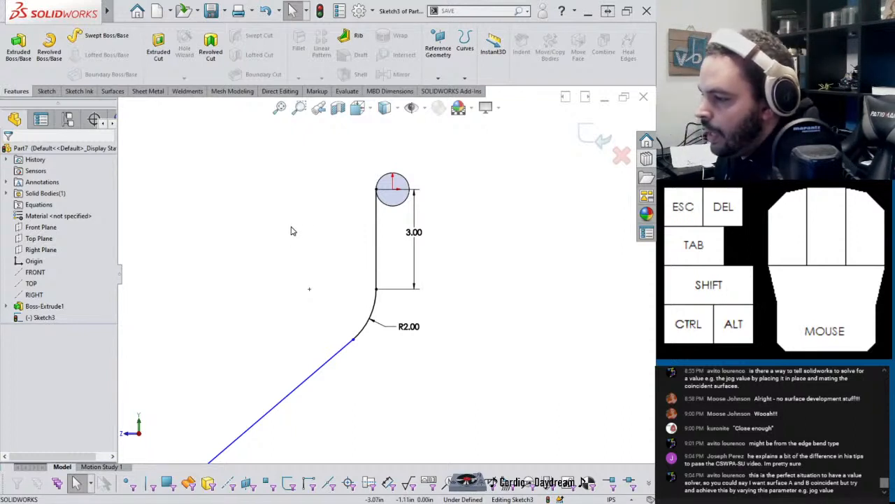
Step: Dimension the angle between the vertical line and the long sloping line
scroll(356, 254, down, 7)
scroll(356, 324, up, 3)
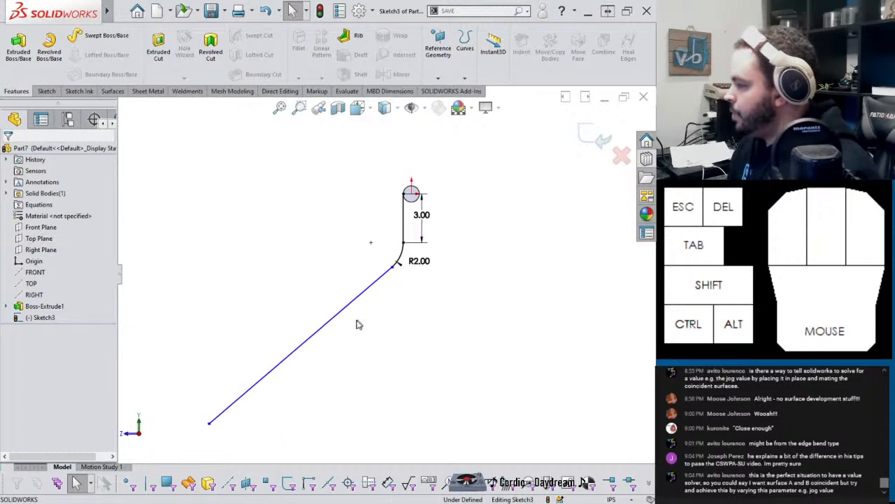
drag(370, 297, 411, 231)
click(404, 231)
click(333, 259)
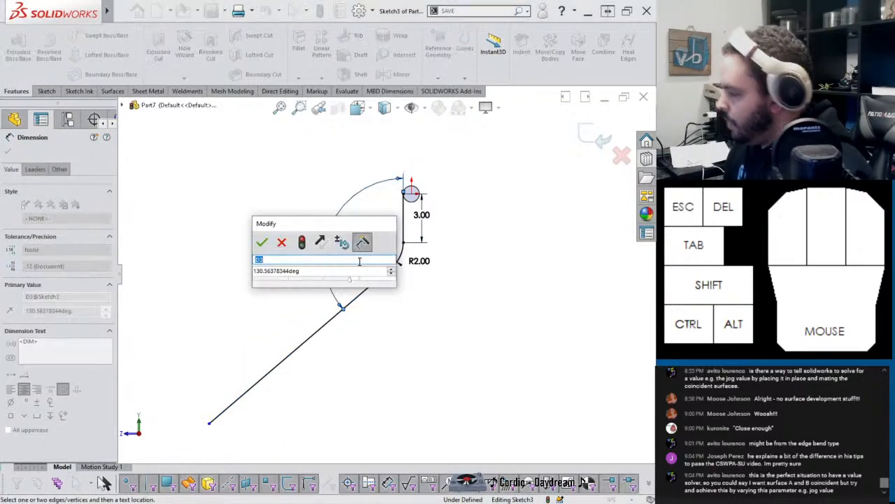
text(135@Sketch3)
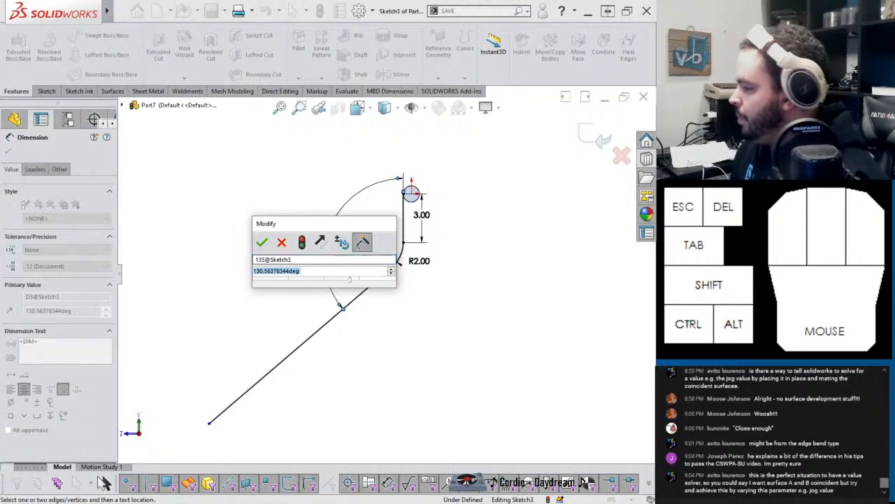
key(Escape)
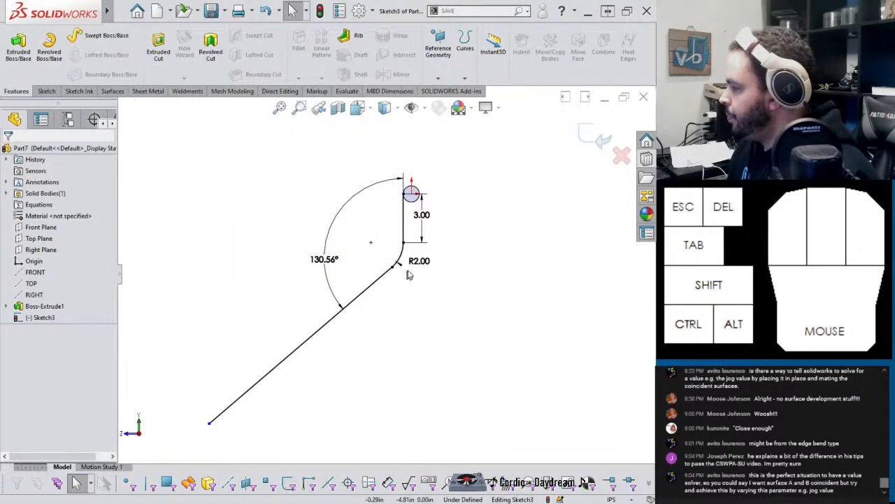
Step: Move the arc's radius dimension to the inner side of the bend
drag(417, 262, 371, 240)
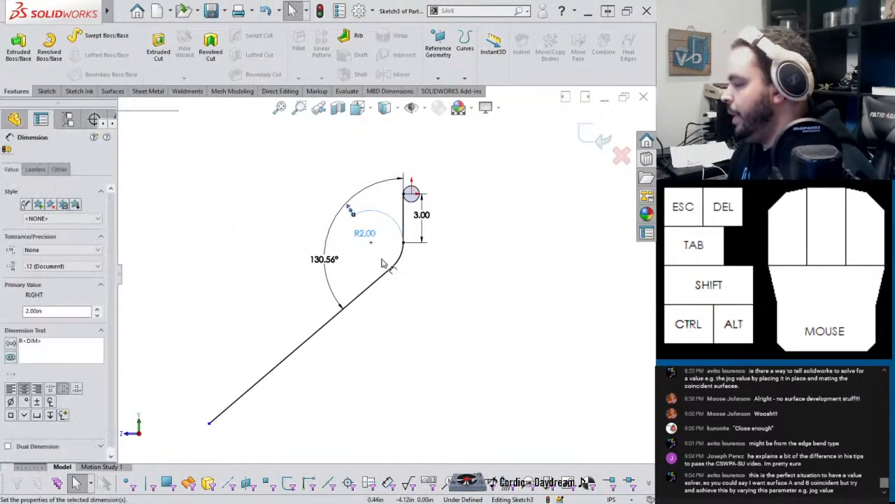
click(437, 333)
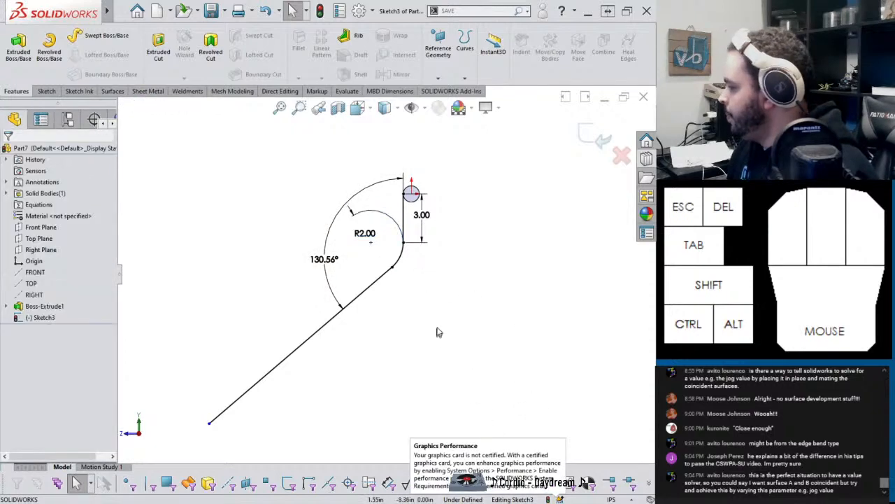
click(378, 279)
click(412, 310)
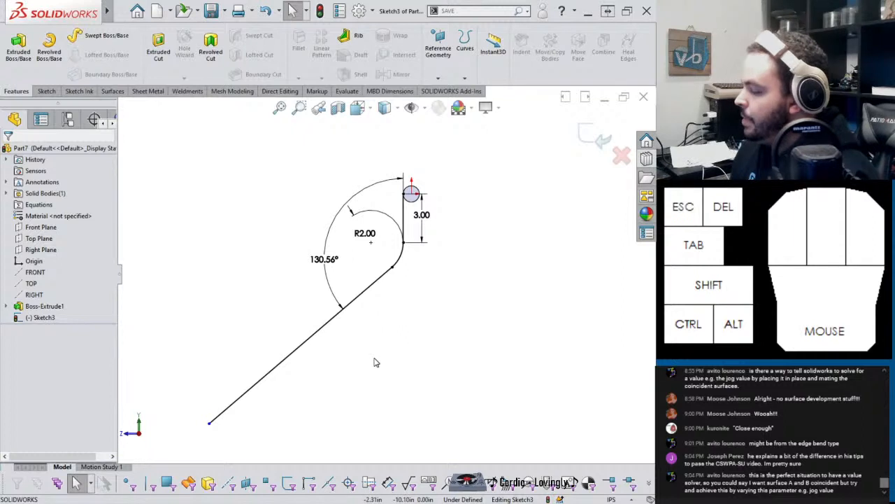
click(397, 329)
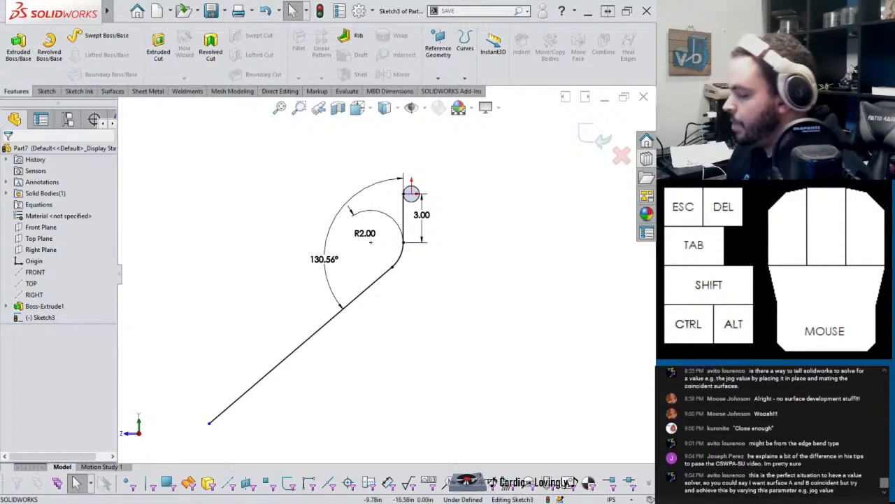
Step: Switch to Firefox, search the web for "some garbage is ok" and open the matching YouTube video
click(239, 503)
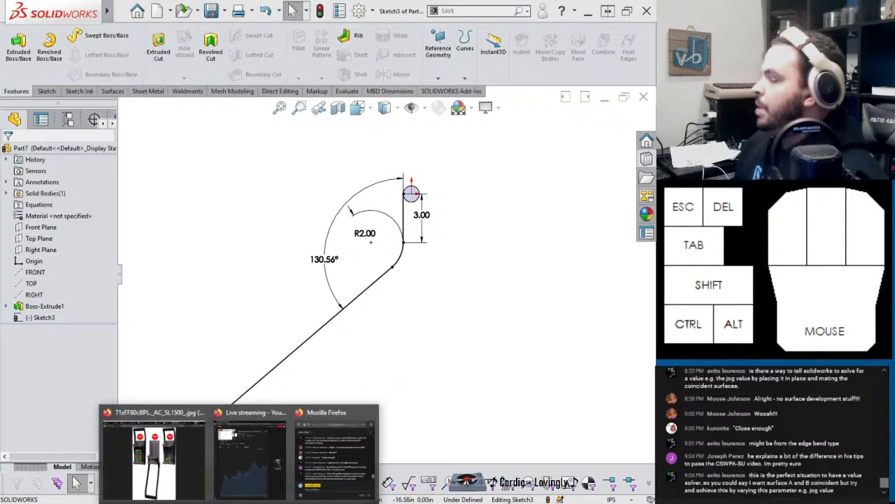
click(154, 459)
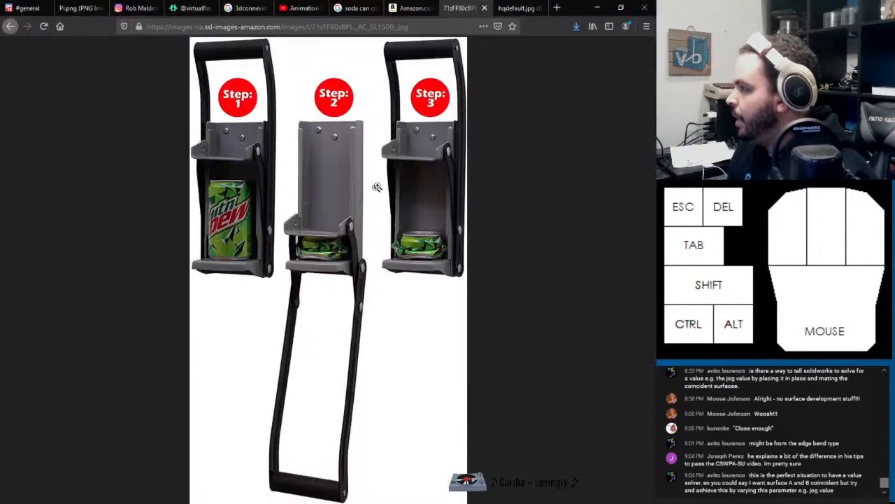
click(563, 9)
text(SOME)
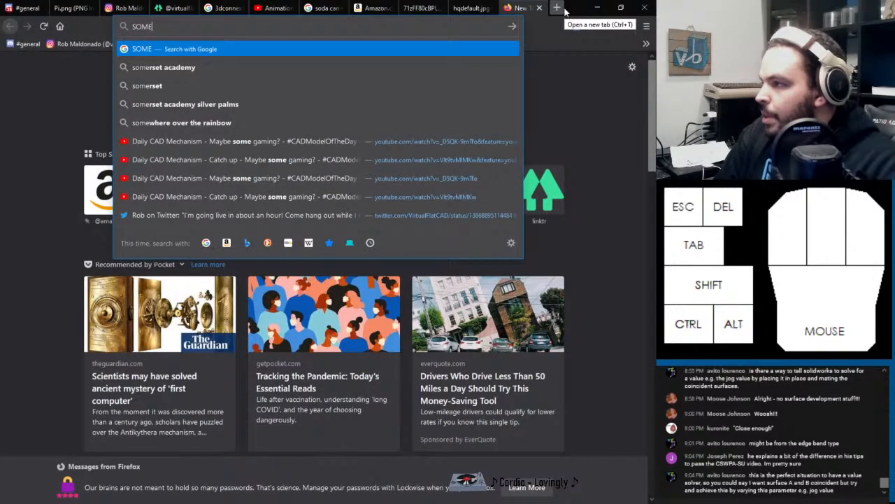
text( GARBAGE IS OK)
key(Return)
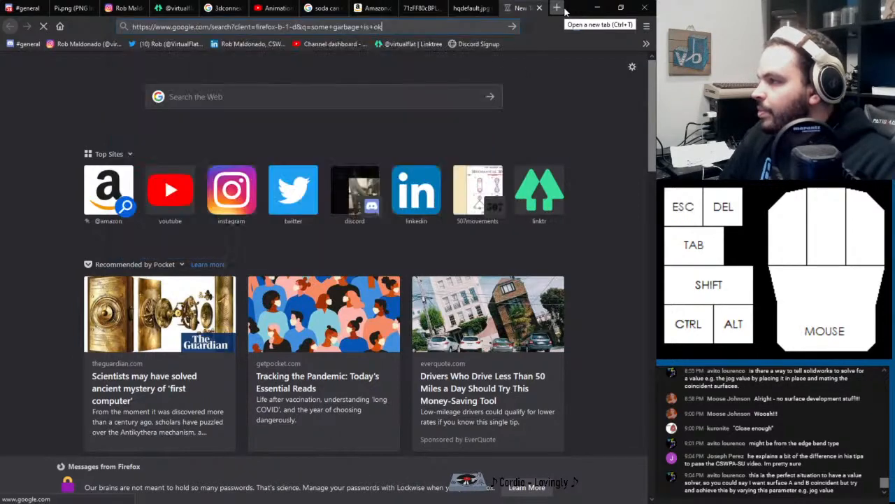
click(371, 219)
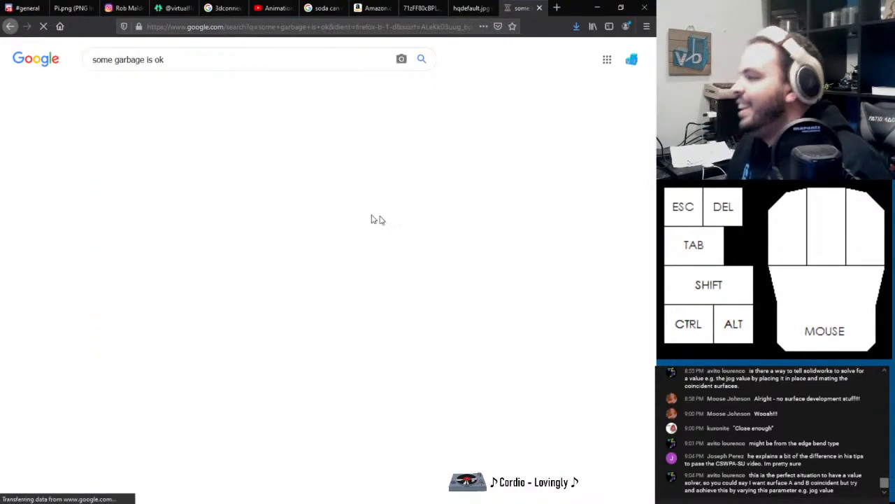
click(120, 184)
click(488, 181)
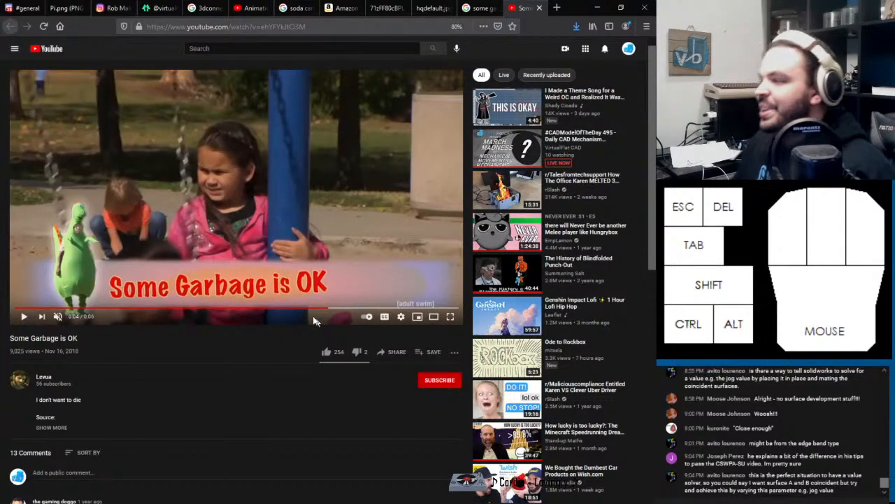
Step: Skim through the "Some Garbage is OK" video and return to SOLIDWORKS
click(291, 309)
click(280, 309)
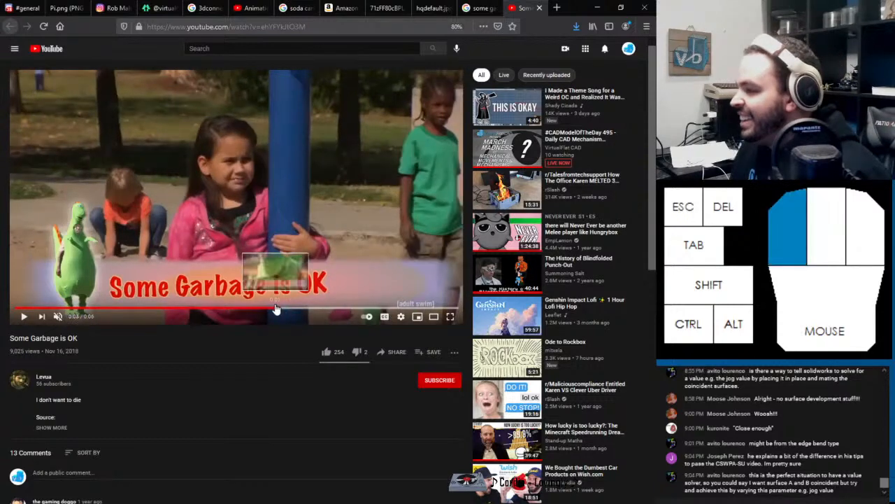
click(244, 308)
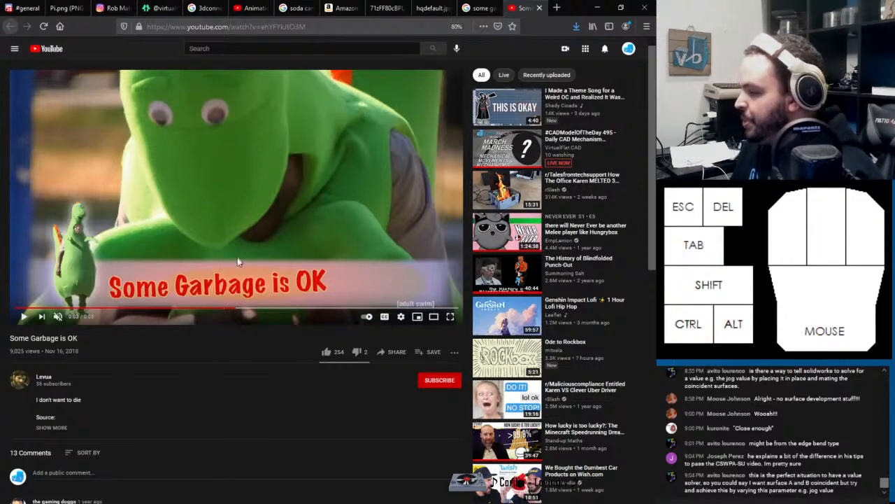
click(599, 8)
click(371, 341)
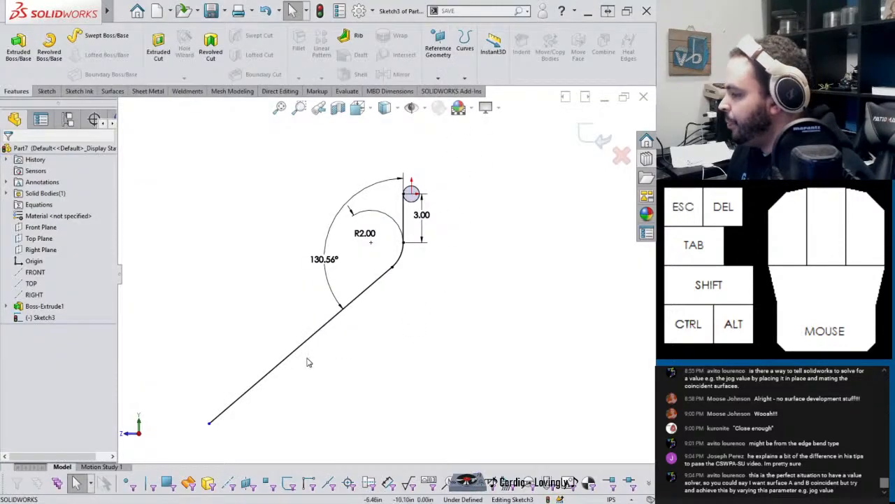
Step: Move the arc's radius dimension outside the bend
right_click(322, 416)
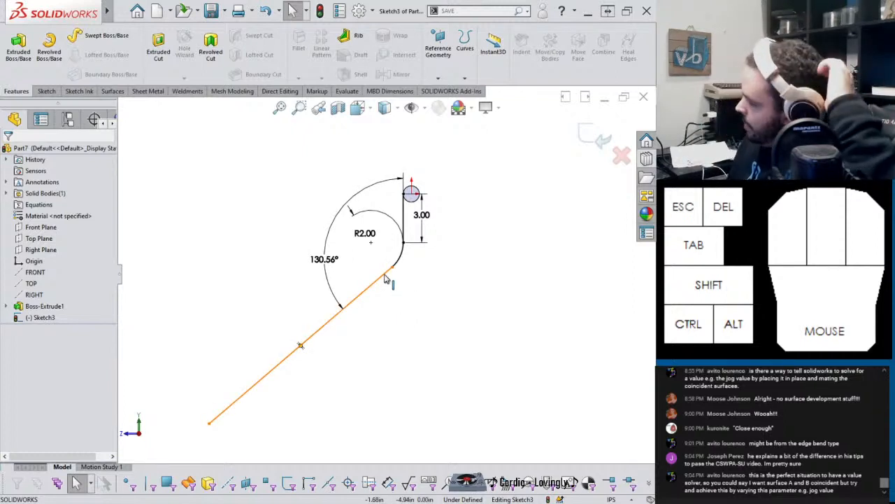
mouse_move(373, 238)
mouse_down()
mouse_move(393, 256)
mouse_move(388, 245)
mouse_up()
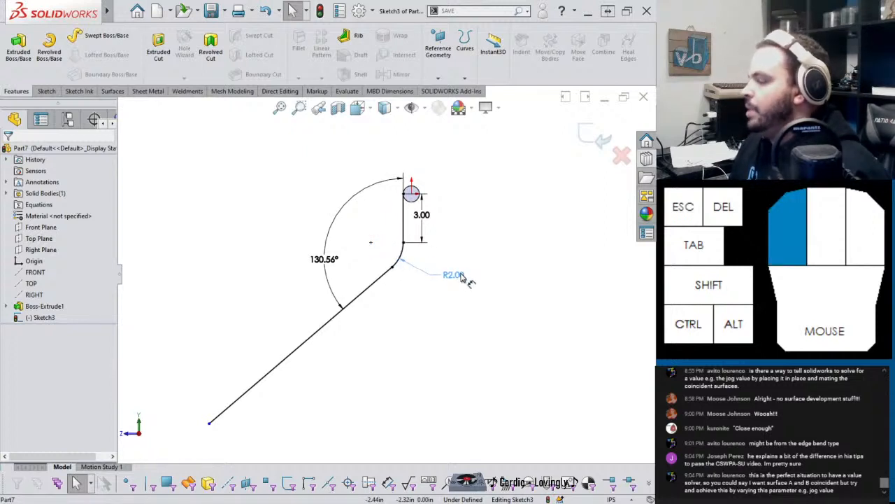
click(460, 276)
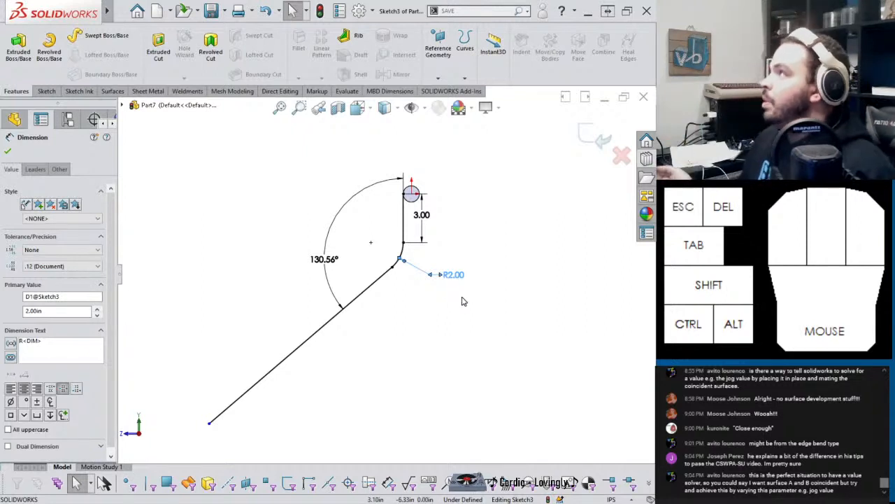
key(Escape)
click(394, 334)
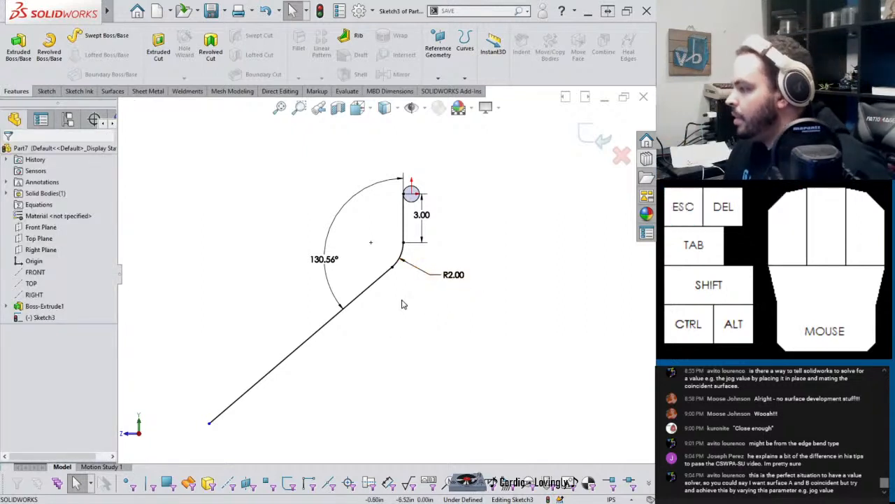
Step: Place the arc's radius dimension inside the bend, between the arc and the angle dimension
drag(414, 279, 381, 225)
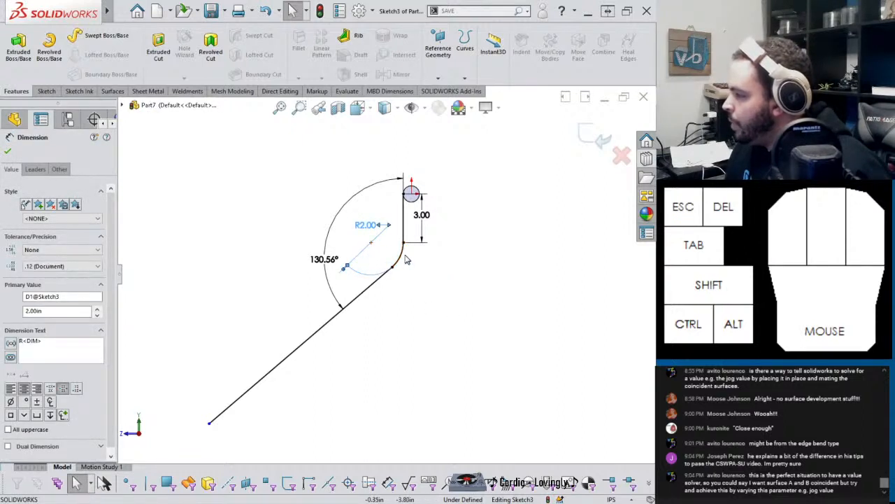
click(406, 309)
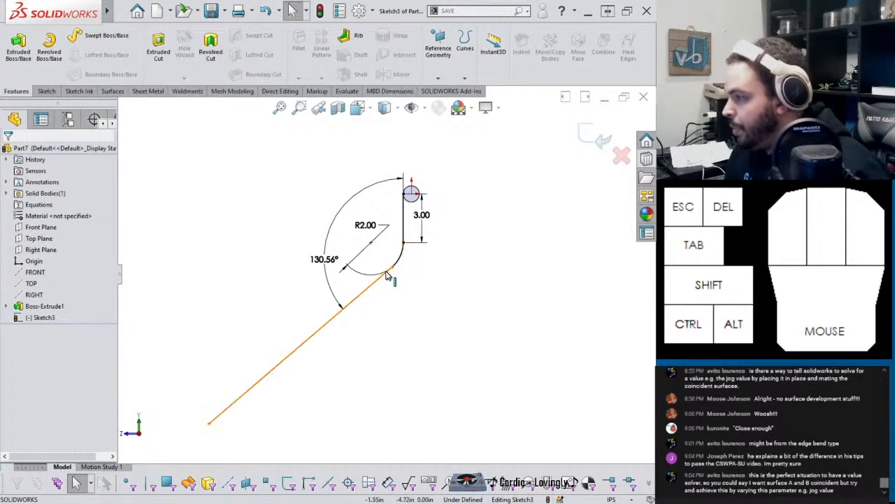
click(418, 323)
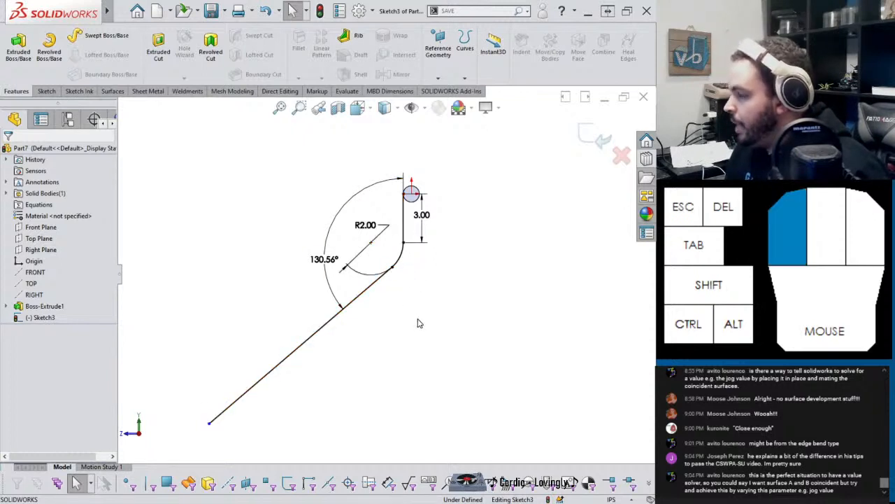
Step: Create a virtual sharp point where the vertical line and the sloping line would intersect
click(378, 286)
ctrl+click(404, 222)
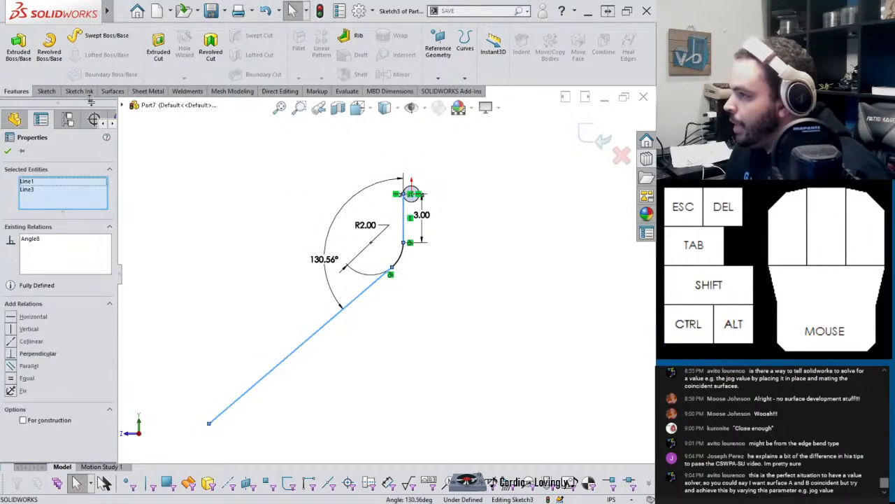
click(38, 91)
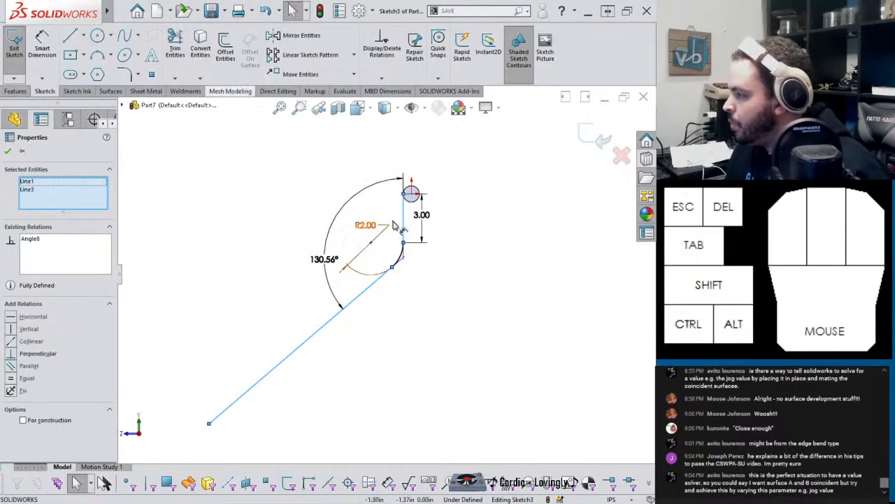
scroll(388, 268, down, 5)
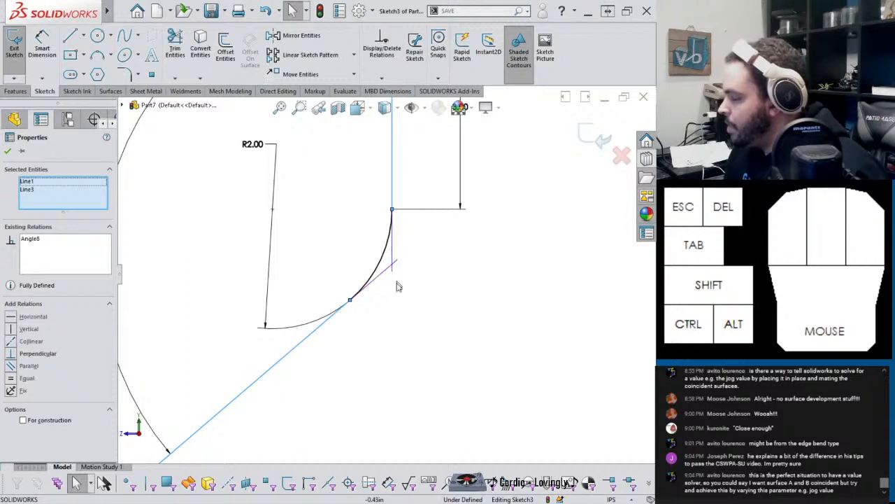
Step: Dimension the distance from the virtual sharp to the sloping line's lower end and set it to 15 in
click(398, 308)
right_drag(397, 343, 394, 298)
click(392, 266)
scroll(387, 272, down, 2)
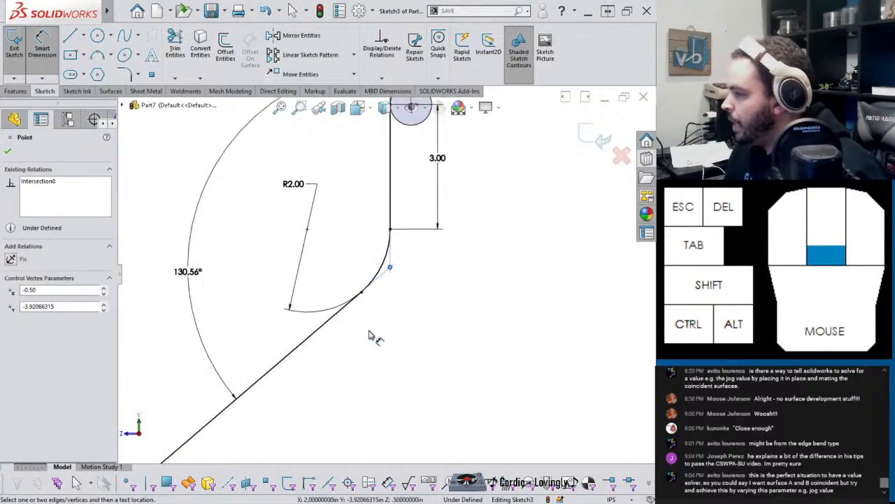
scroll(370, 336, up, 4)
click(292, 355)
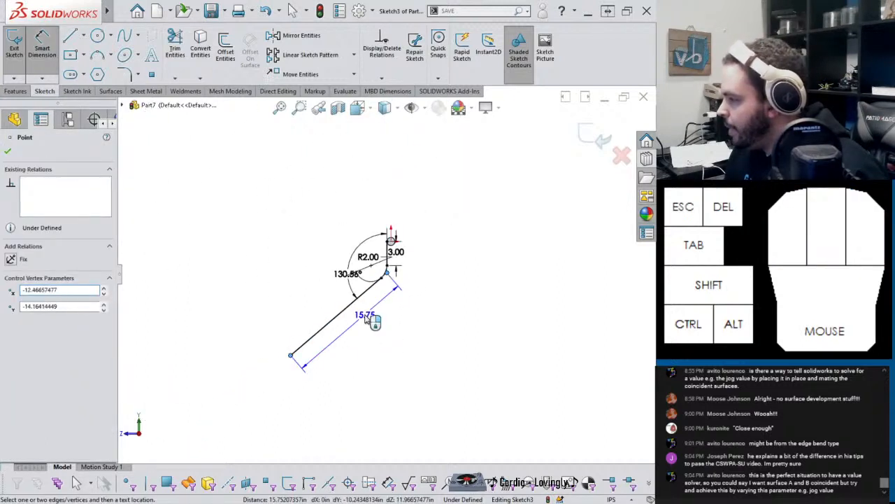
click(367, 317)
text(15.75207357in)
key(Return)
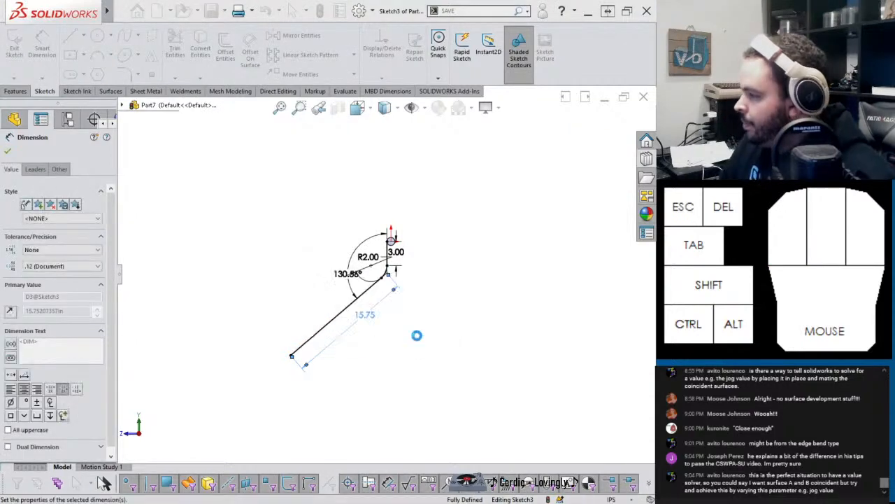
click(354, 320)
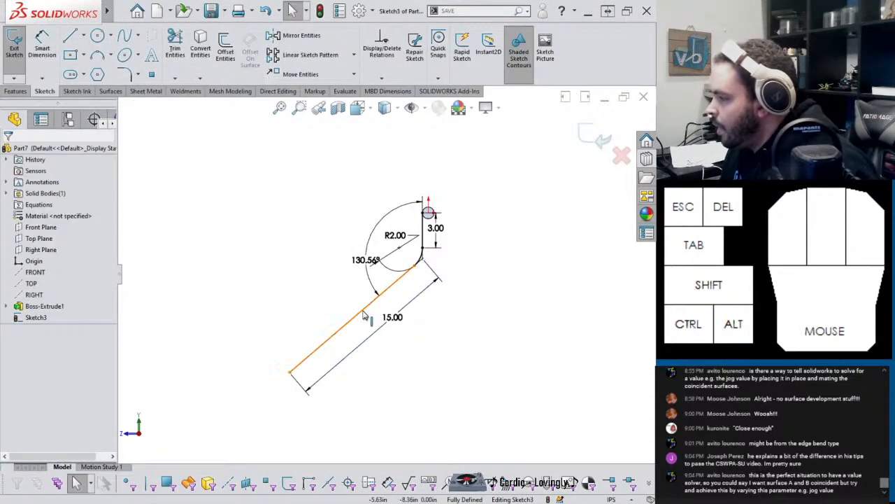
Step: Offset the whole arm line chain 1 in toward the outside of the bend, closing both ends with arc caps
right_click(365, 313)
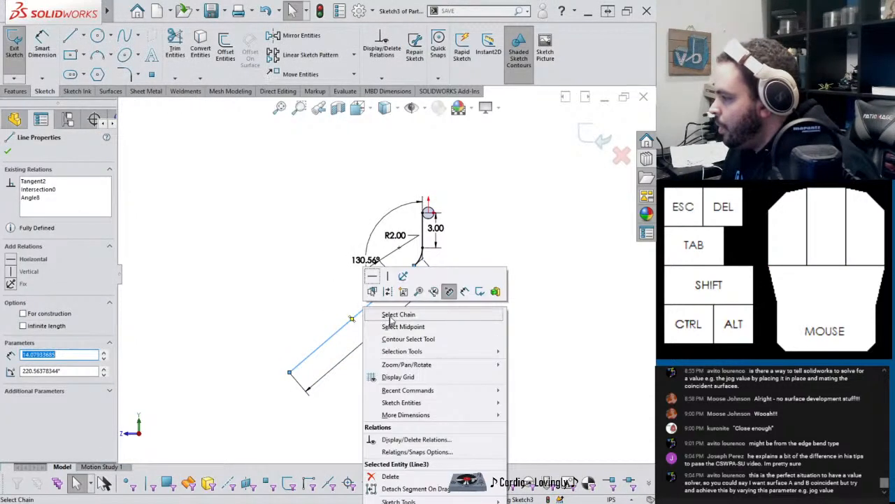
click(397, 314)
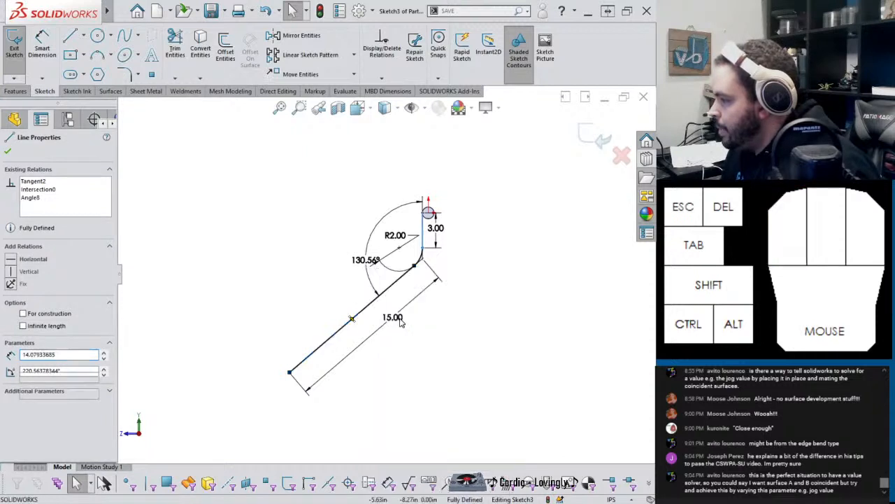
click(226, 49)
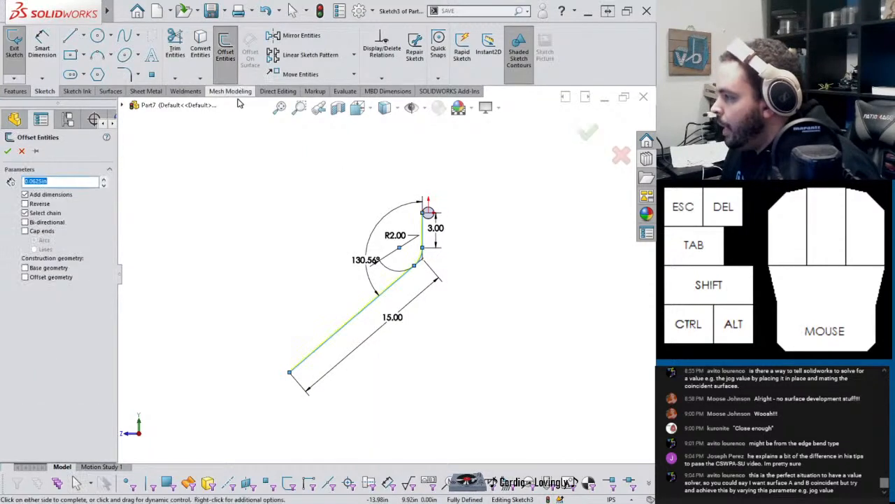
click(31, 204)
text(1)
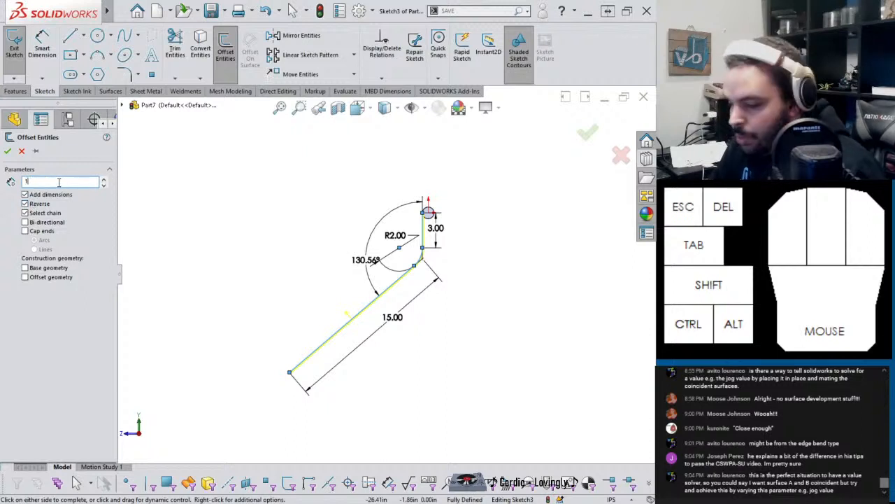
key(Return)
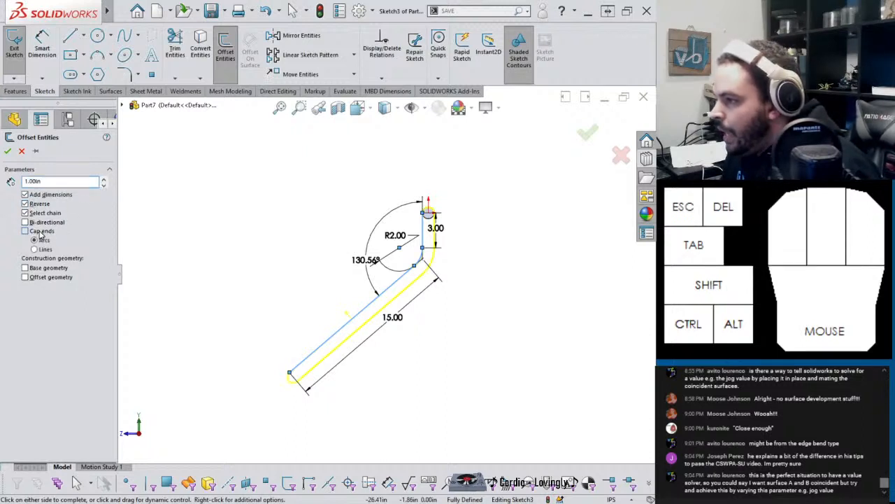
scroll(343, 363, down, 1)
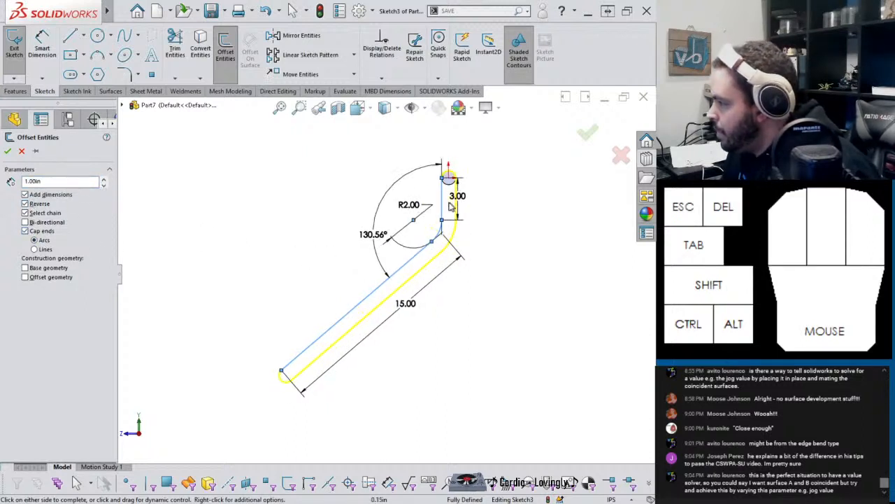
scroll(447, 203, down, 3)
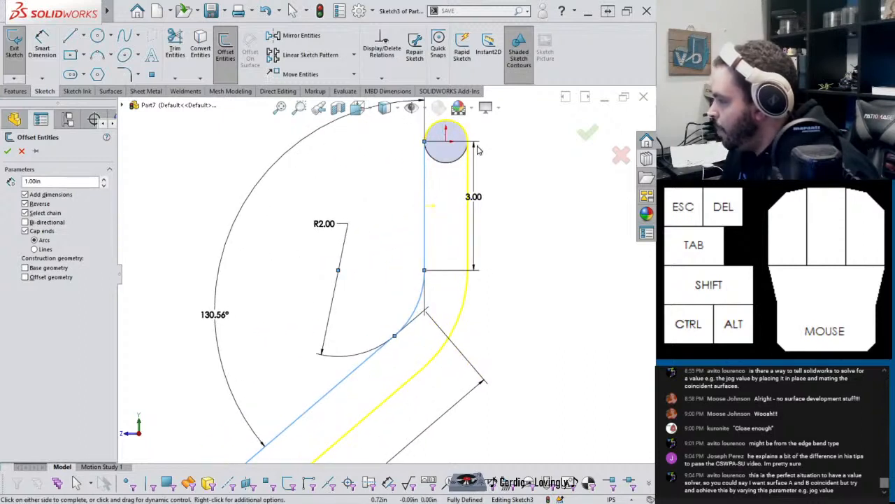
click(588, 133)
scroll(392, 343, up, 5)
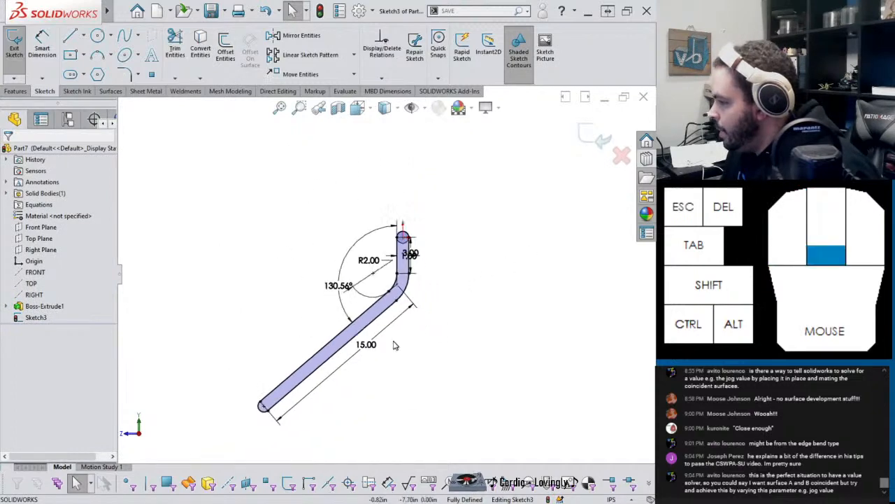
scroll(390, 342, down, 2)
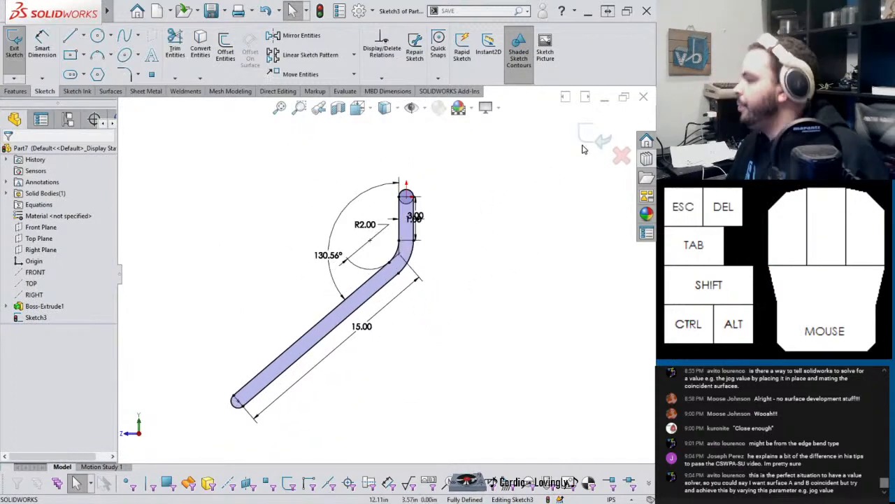
Step: Extrude the closed arm profile 0.125 in, blind, away from the grip and merged with it
click(15, 91)
click(18, 49)
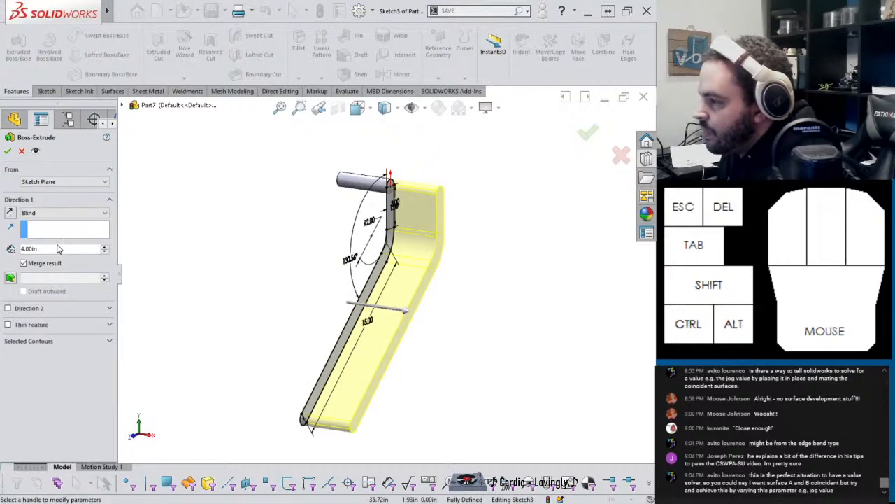
click(56, 249)
drag(47, 249, 17, 251)
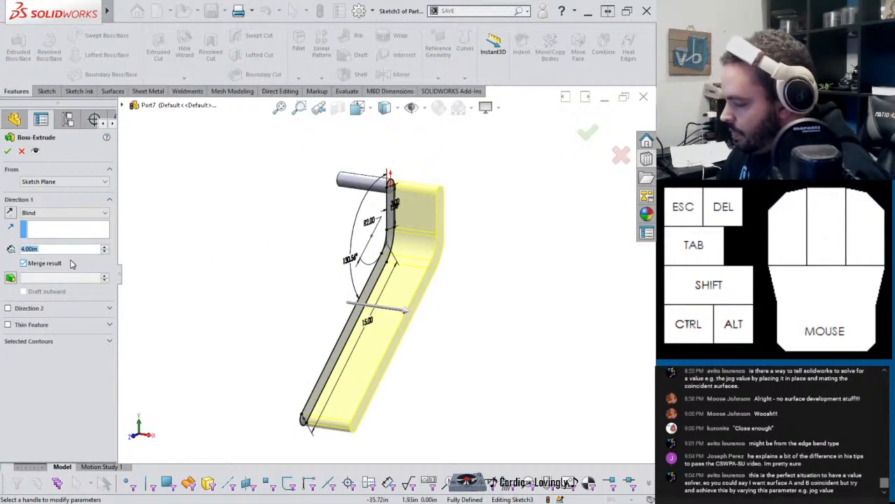
text(.125)
key(Return)
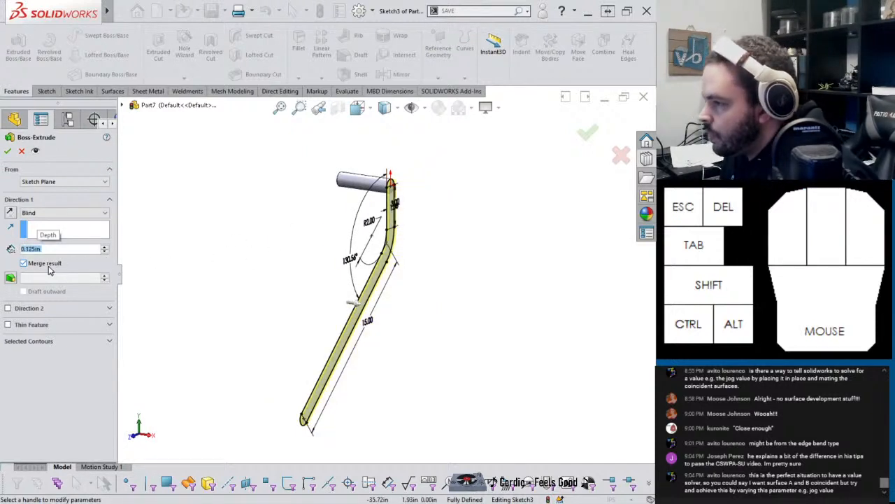
click(8, 151)
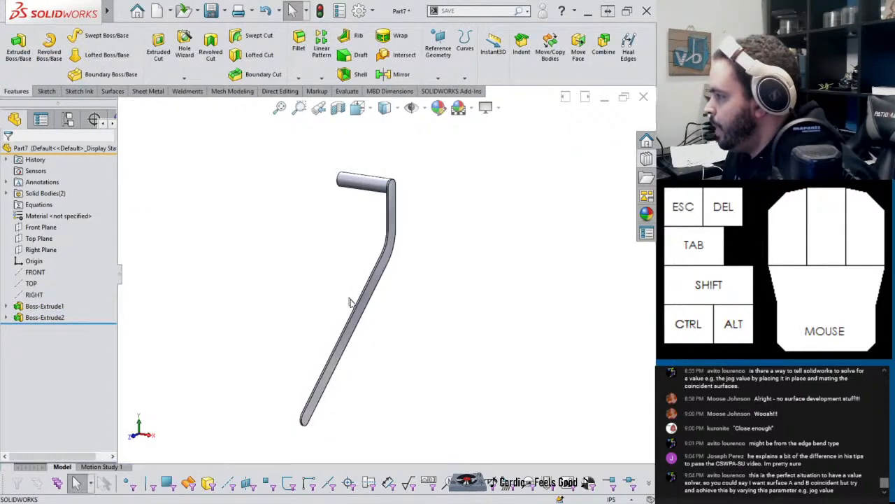
Step: Reopen the arm extrusion's profile sketch for editing
scroll(357, 318, down, 5)
middle_drag(342, 332, 299, 378)
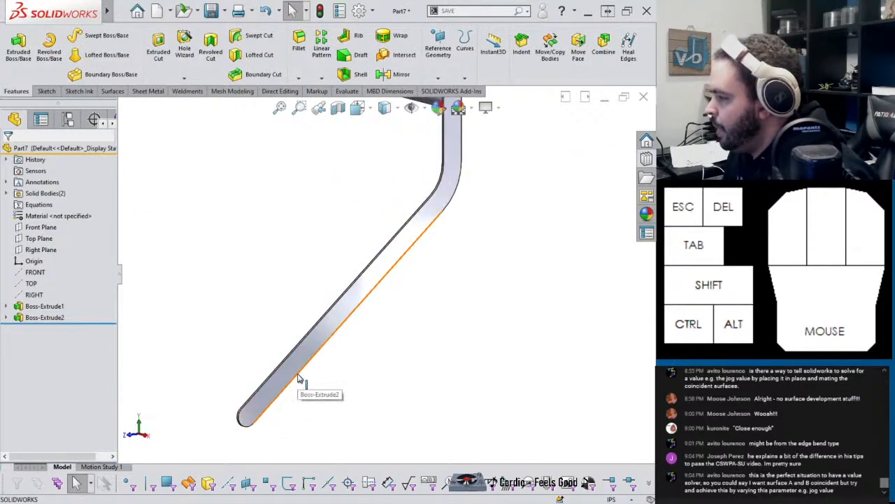
click(299, 378)
click(134, 373)
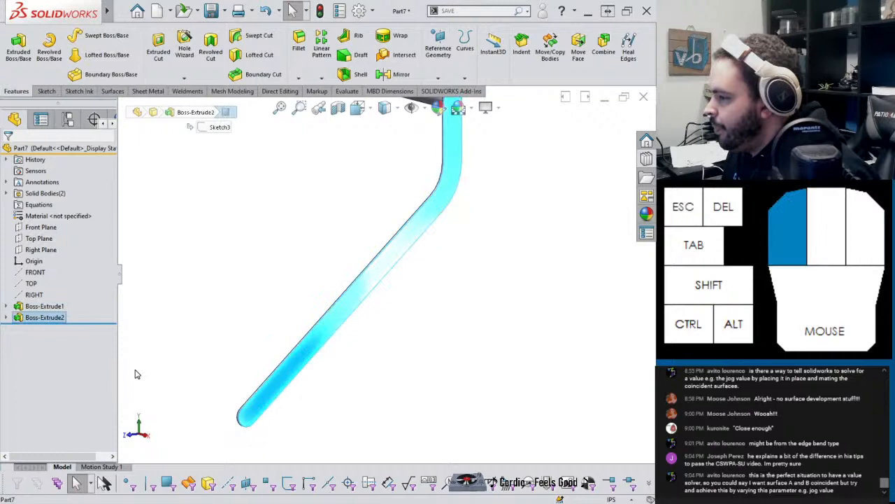
click(7, 317)
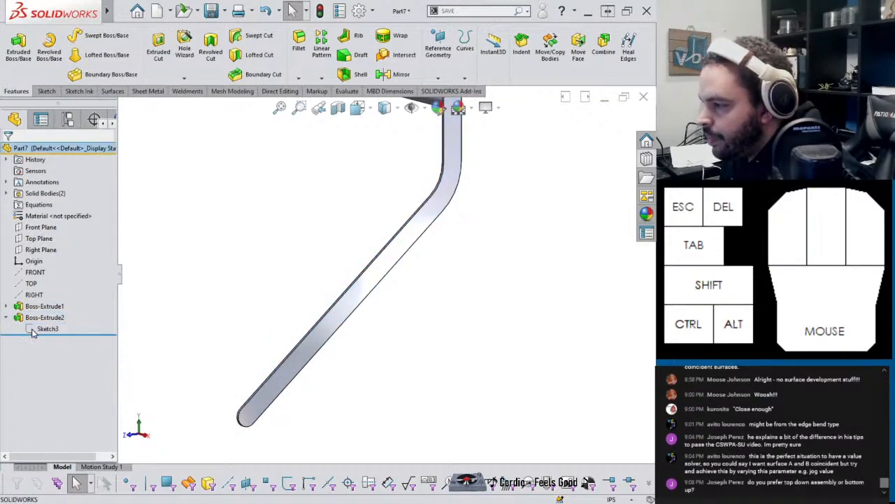
click(33, 330)
click(35, 302)
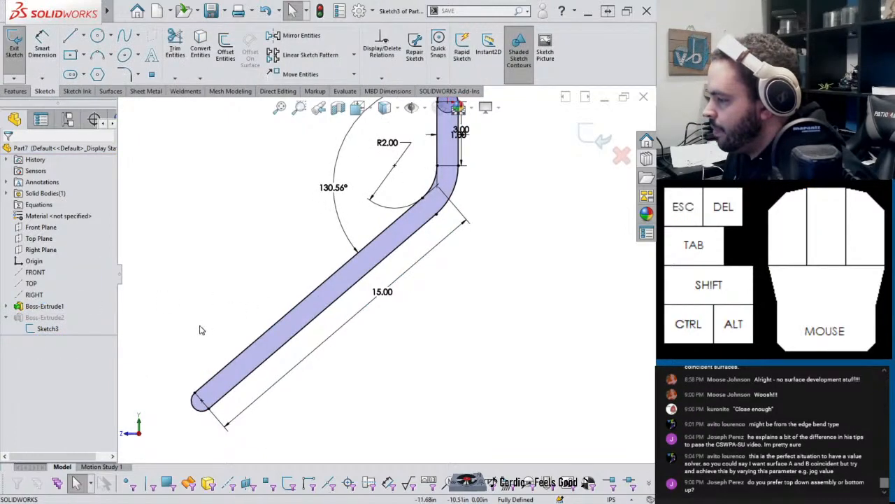
Step: Draw a centerline about 2.16 in long from the lower end cap's center up along the inside of the arm
click(83, 35)
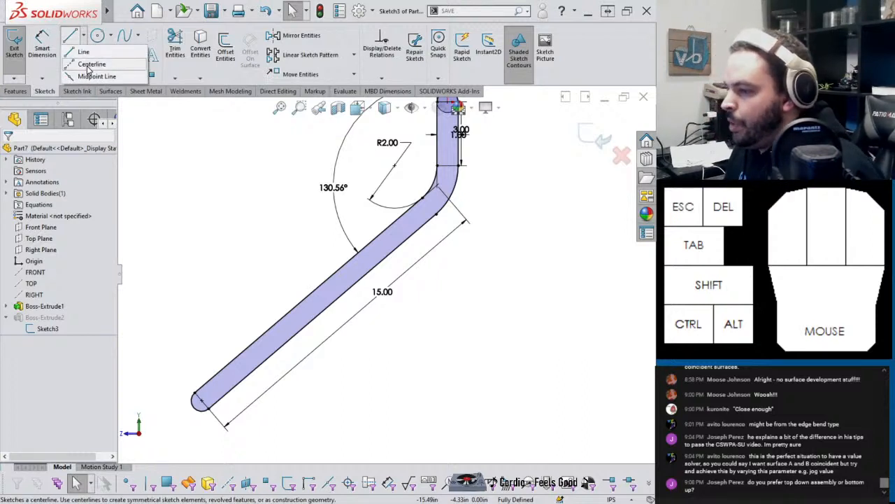
click(89, 65)
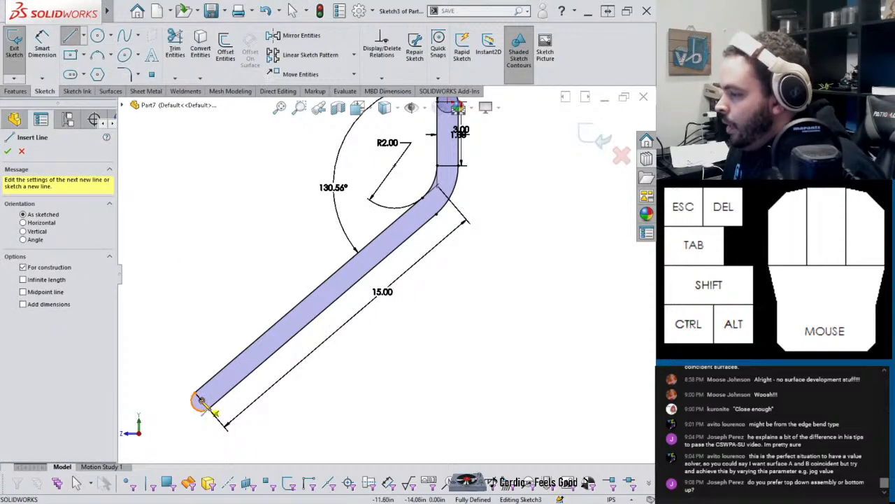
mouse_move(201, 400)
mouse_down()
mouse_move(238, 387)
mouse_move(237, 369)
mouse_up()
key(Escape)
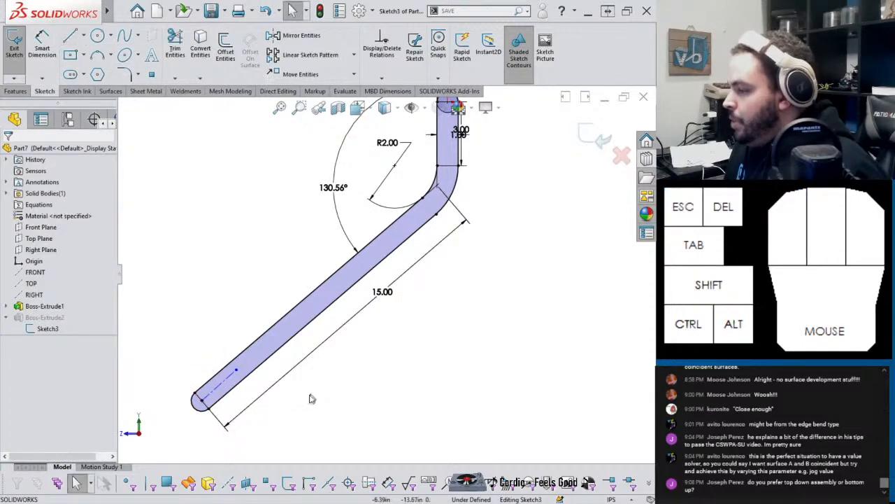
Step: Make the centerline parallel to the arm's lower sloping edge, undoing a trial collinear relation between them
click(230, 385)
ctrl+click(255, 376)
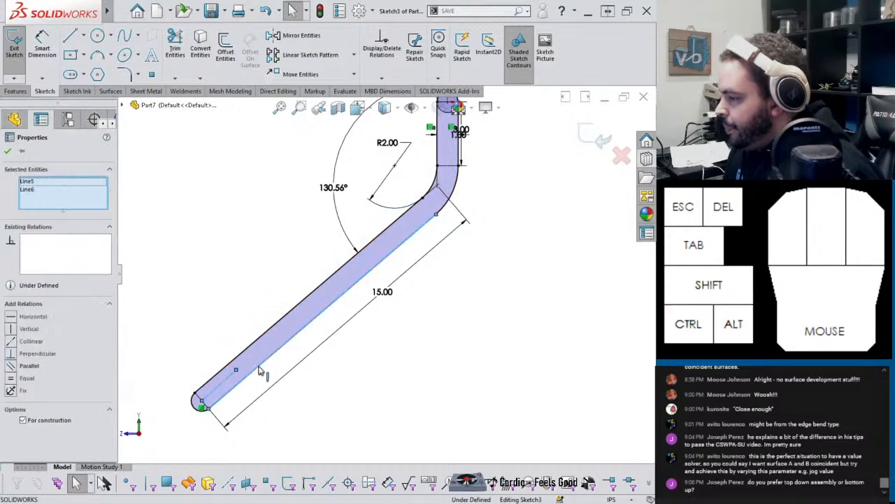
click(299, 342)
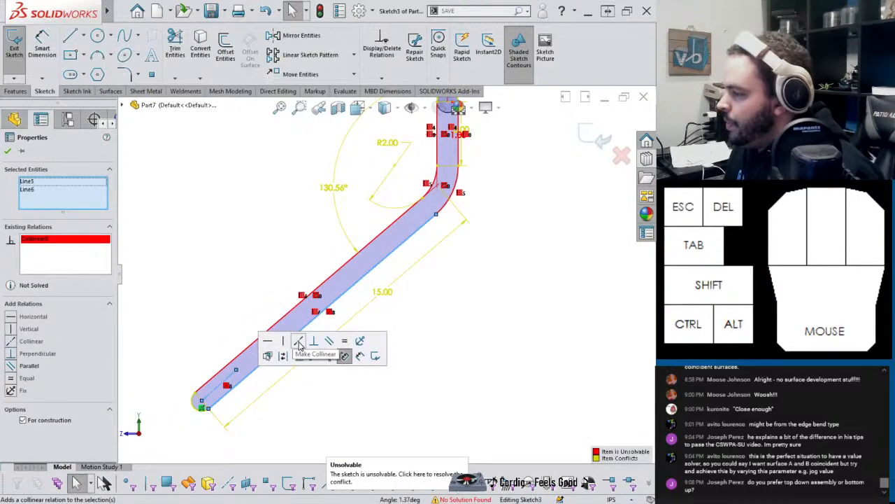
key(ctrl+z)
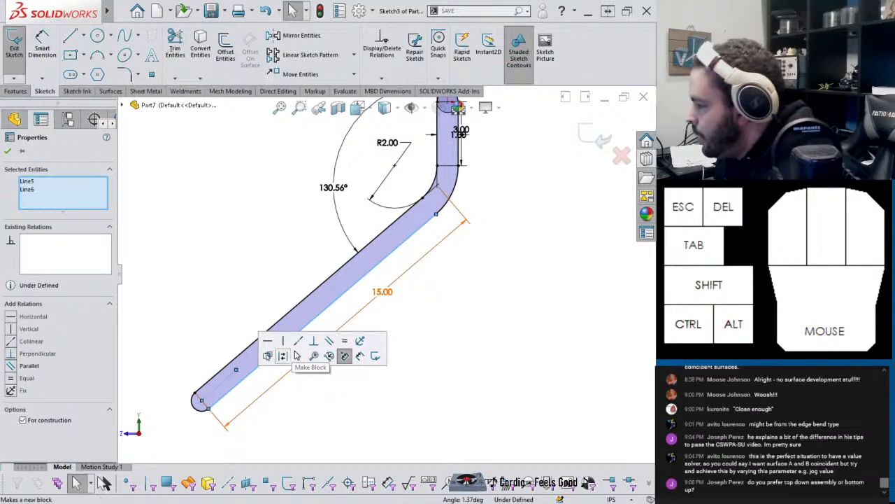
click(329, 343)
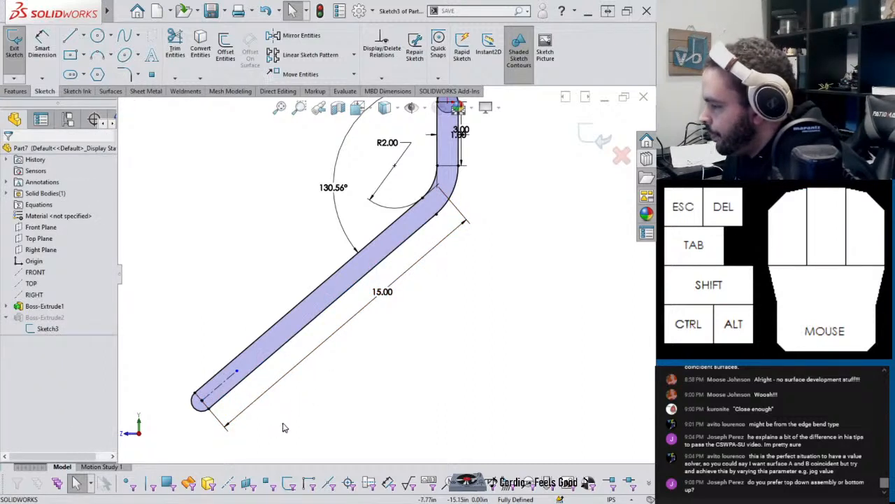
Step: Sketch a circle about 0.78 in in diameter centered on the centerline's upper endpoint
right_drag(310, 410, 253, 372)
click(238, 369)
click(245, 368)
key(Escape)
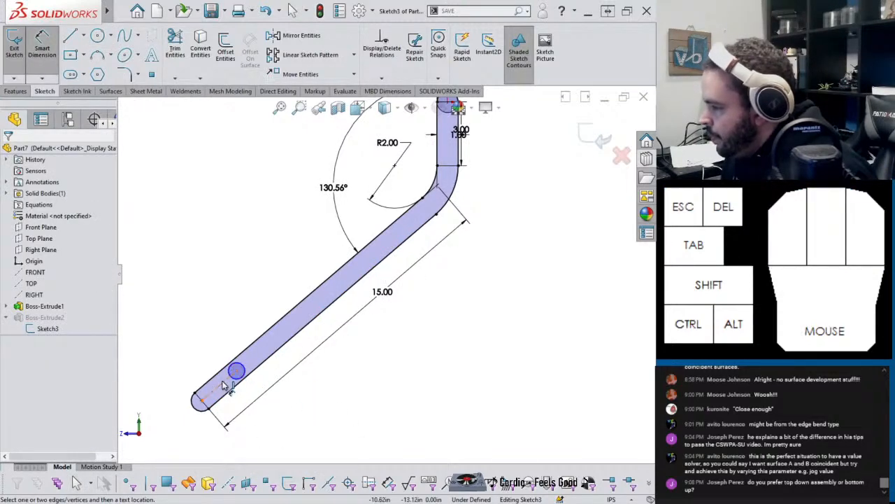
Step: Dimension the centerline's length and set it to 3 in
click(222, 386)
click(243, 403)
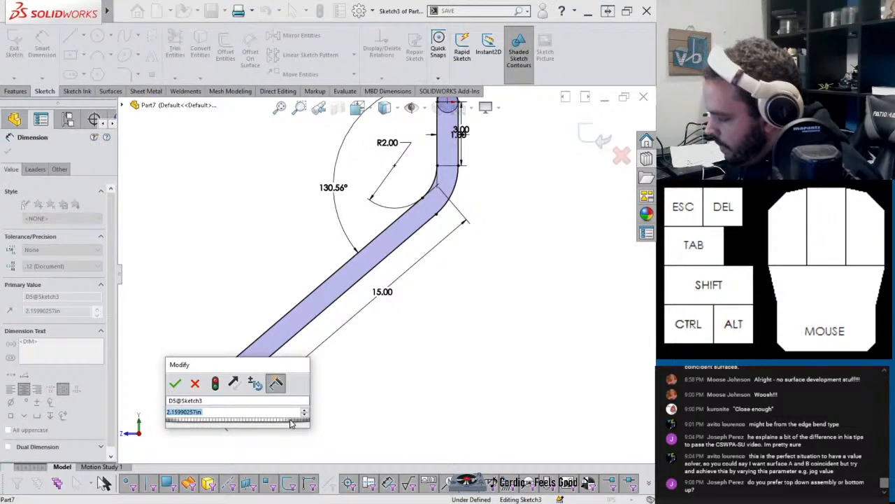
text(3)
key(Return)
key(Escape)
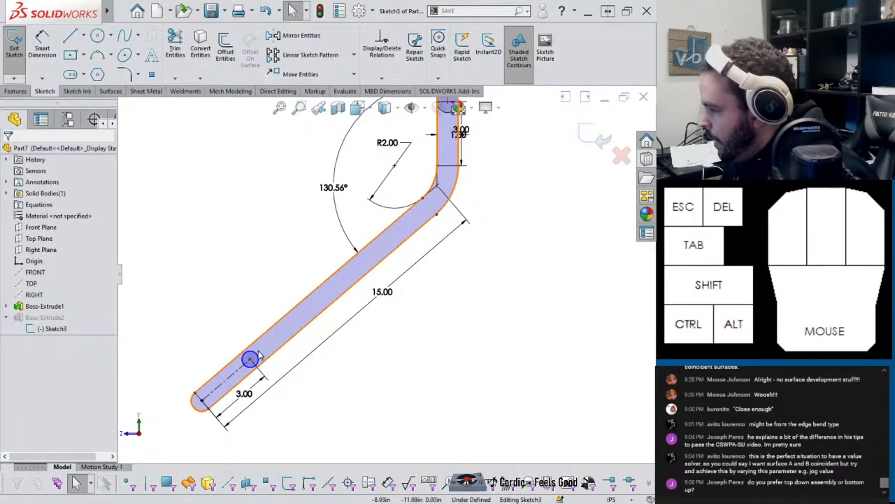
click(257, 356)
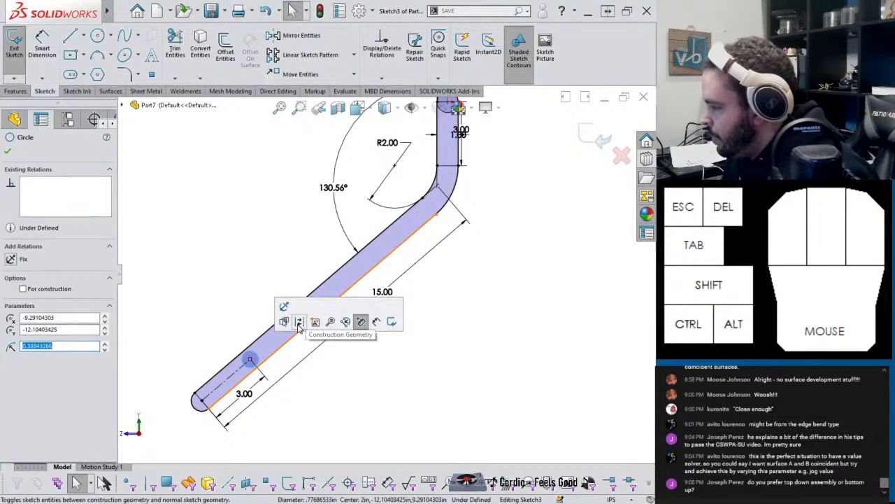
click(275, 428)
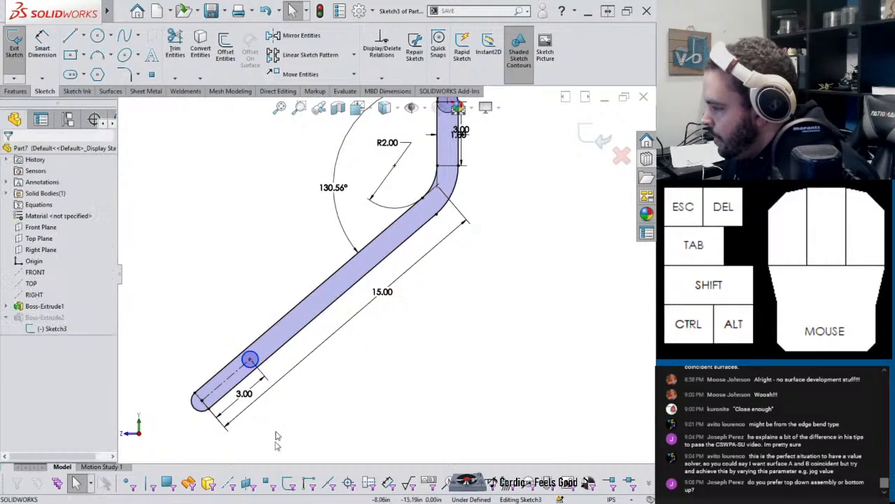
right_drag(275, 431, 231, 425)
click(201, 400)
drag(202, 402, 209, 375)
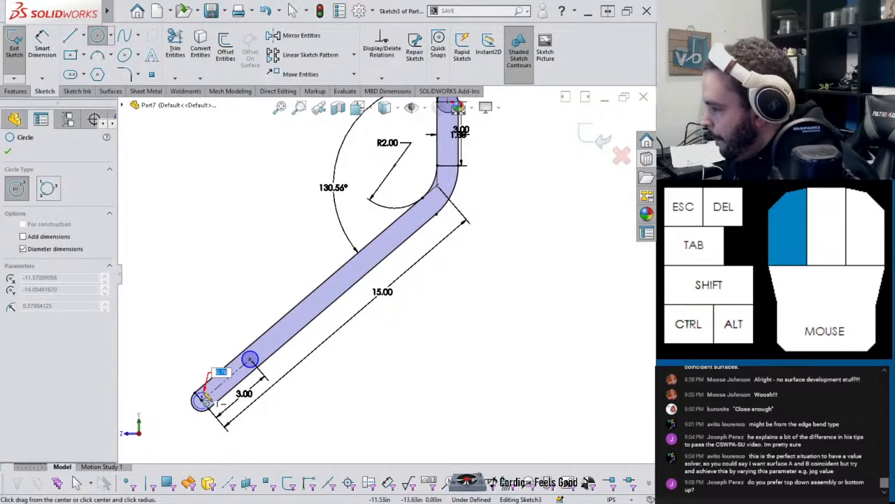
key(Escape)
scroll(214, 415, down, 3)
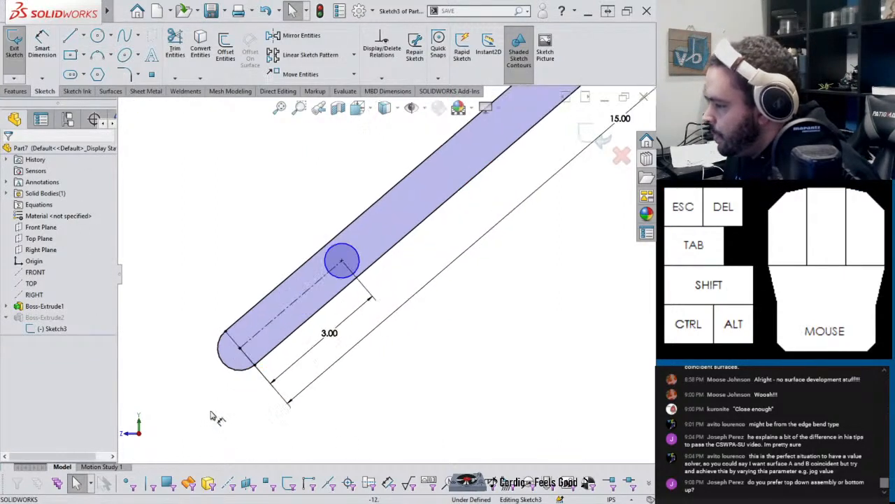
Step: Sketch a circle about 0.77 in in diameter at the centerline's lower endpoint and make it equal to the upper circle
click(238, 346)
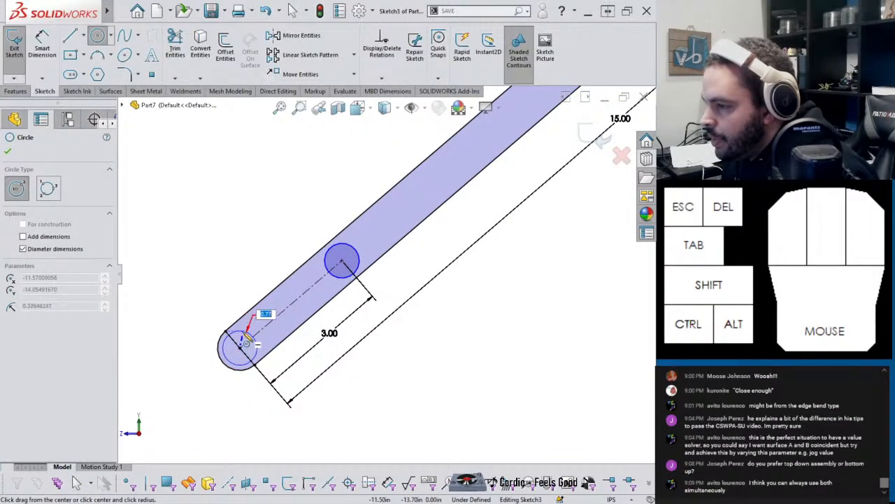
click(248, 340)
key(Escape)
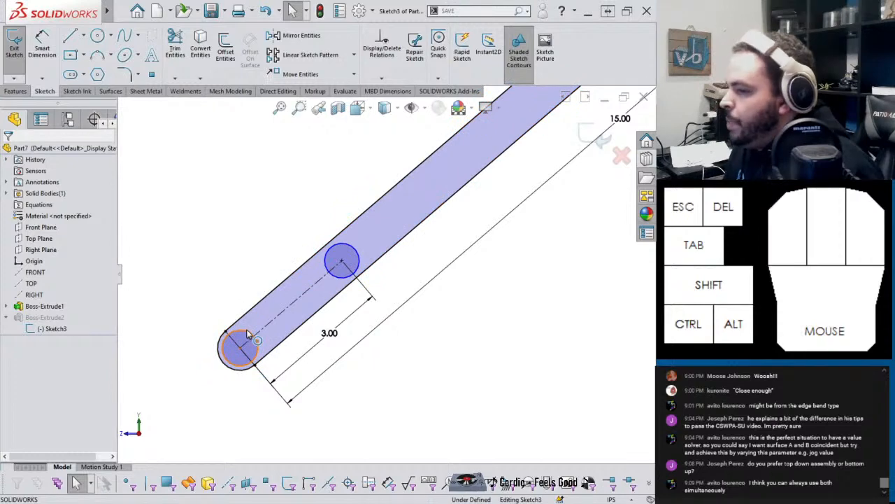
click(334, 278)
ctrl+click(353, 245)
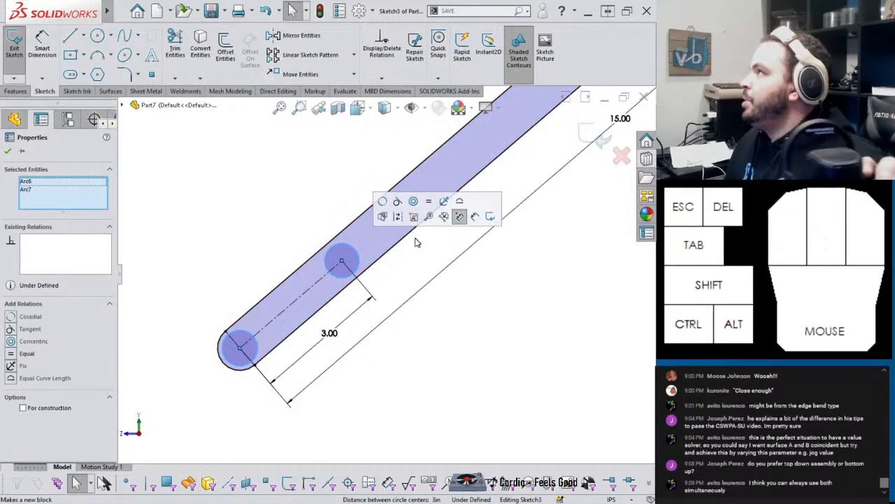
click(429, 201)
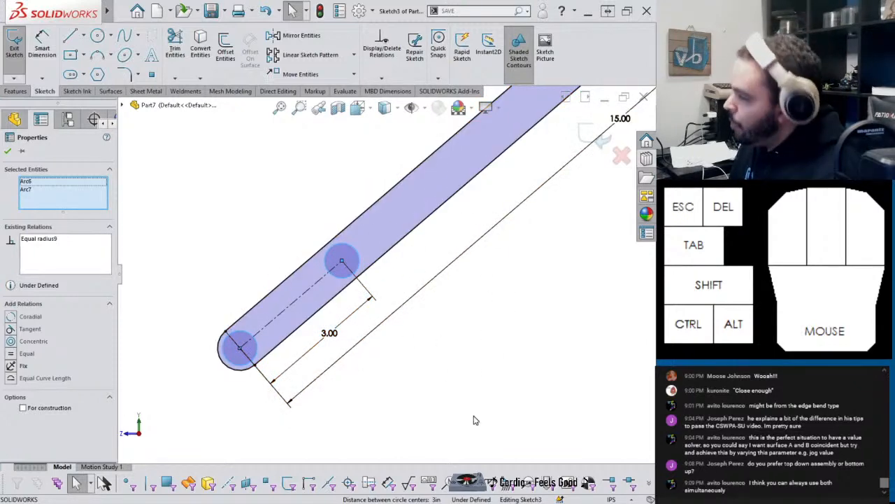
Step: Dimension the lower circle's diameter and set it to 0.25 in
key(d)
click(254, 337)
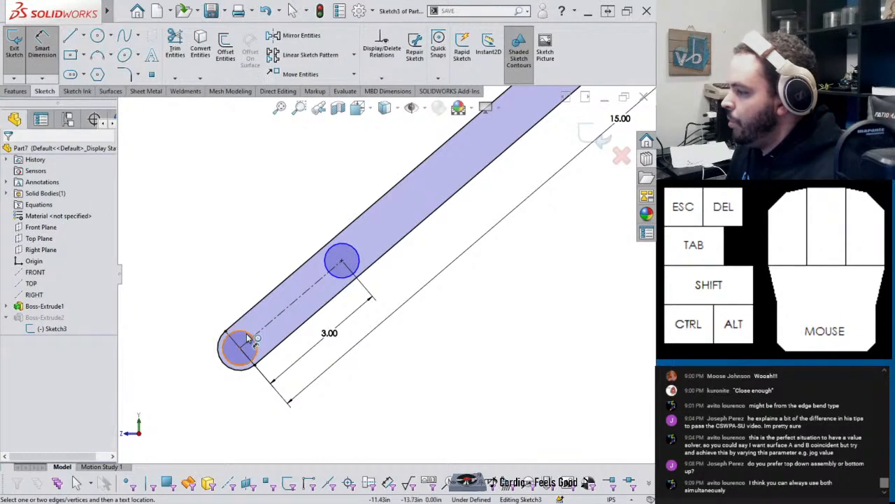
click(220, 276)
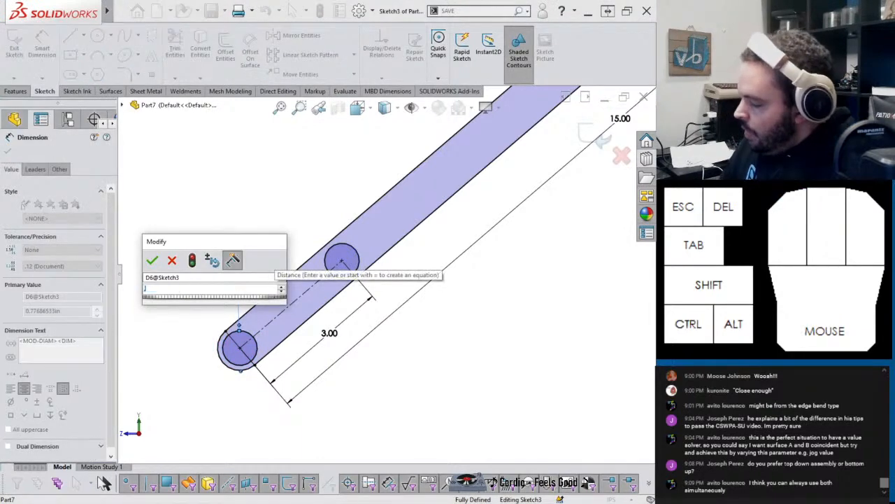
text(.25)
key(Return)
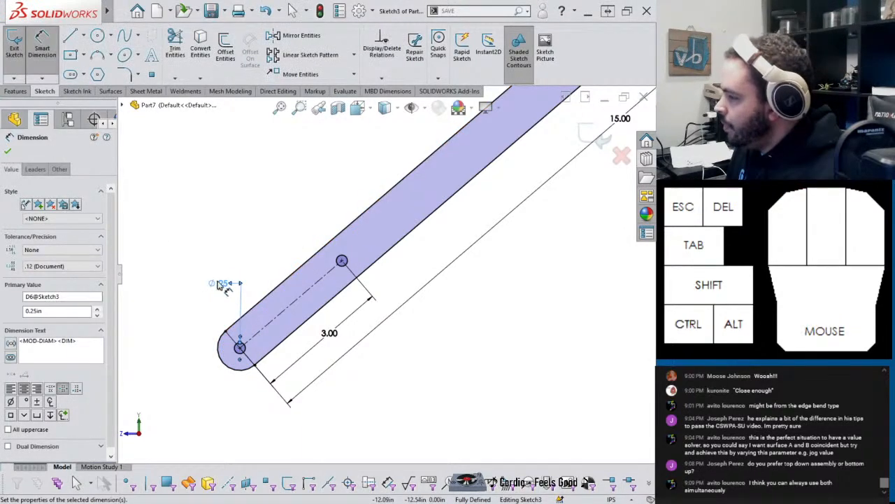
Step: Finish editing the arm's sketch and rebuild the extrusion with the two holes
scroll(419, 276, down, 5)
scroll(441, 198, up, 2)
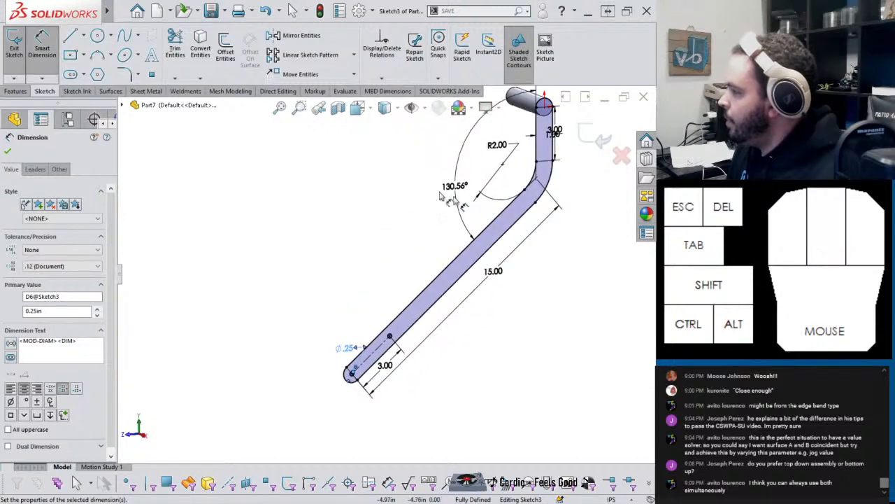
click(16, 92)
click(38, 92)
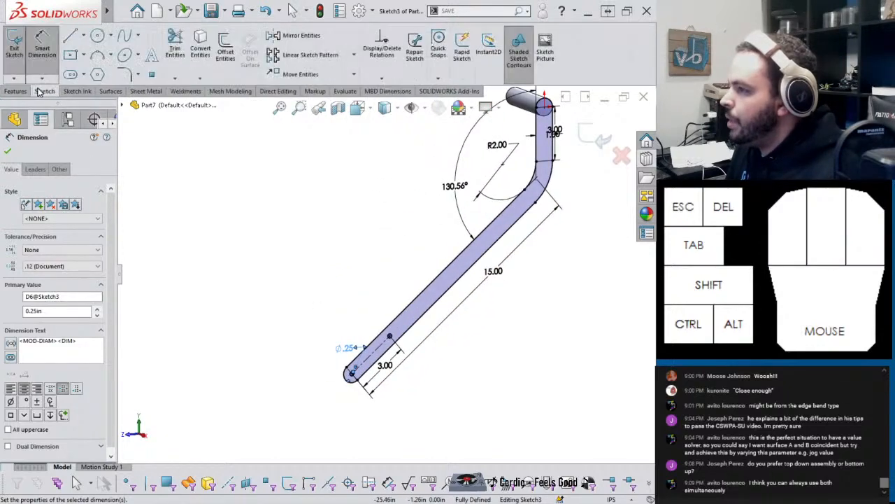
click(16, 92)
click(603, 138)
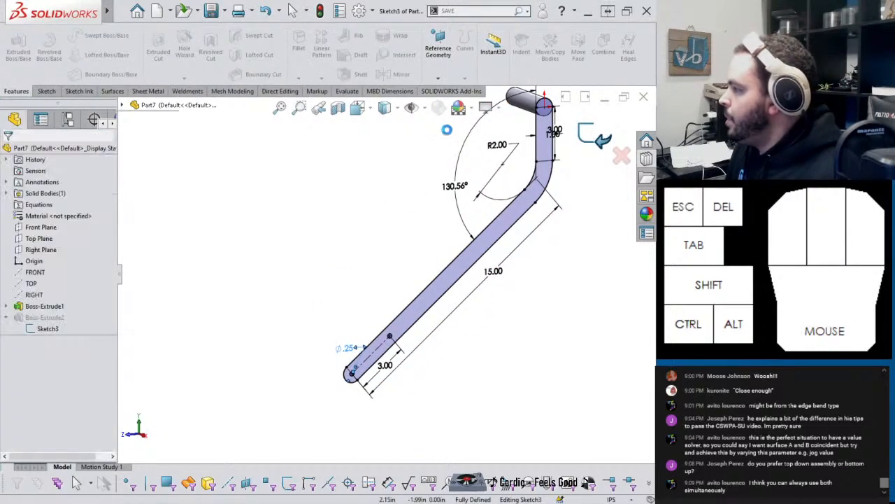
Step: Mirror the side arm's body about the Right Plane to form the handle's second arm
middle_drag(338, 239, 336, 234)
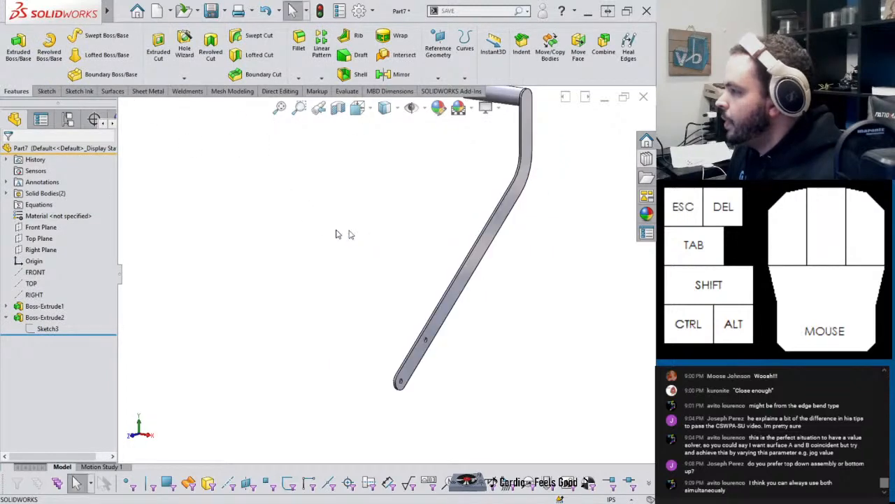
click(44, 249)
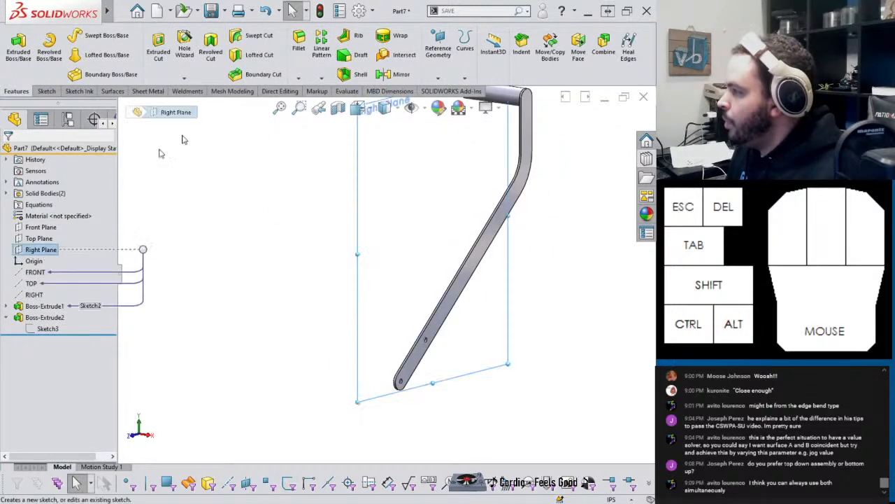
click(401, 74)
click(36, 257)
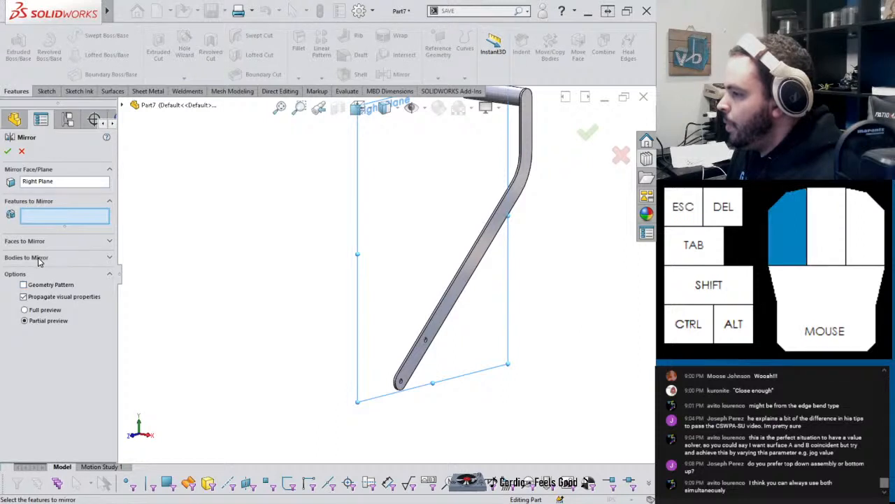
click(475, 274)
right_click(475, 271)
scroll(475, 272, up, 3)
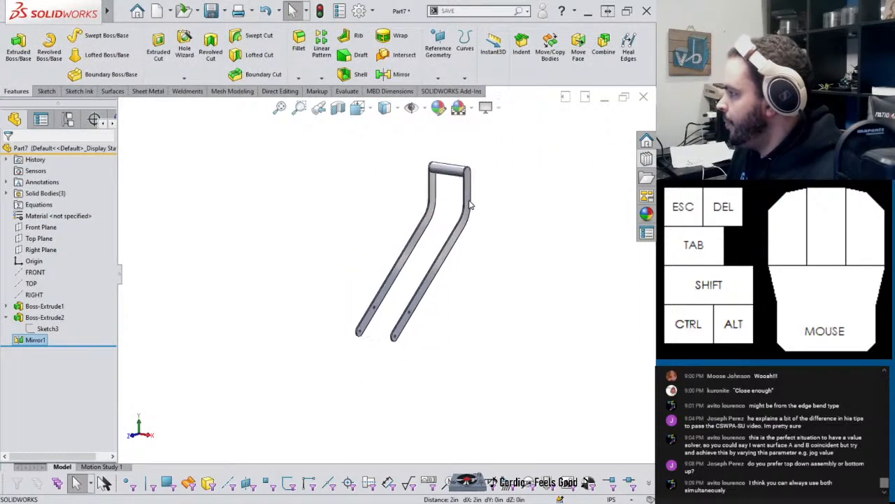
middle_drag(471, 207, 446, 209)
click(495, 316)
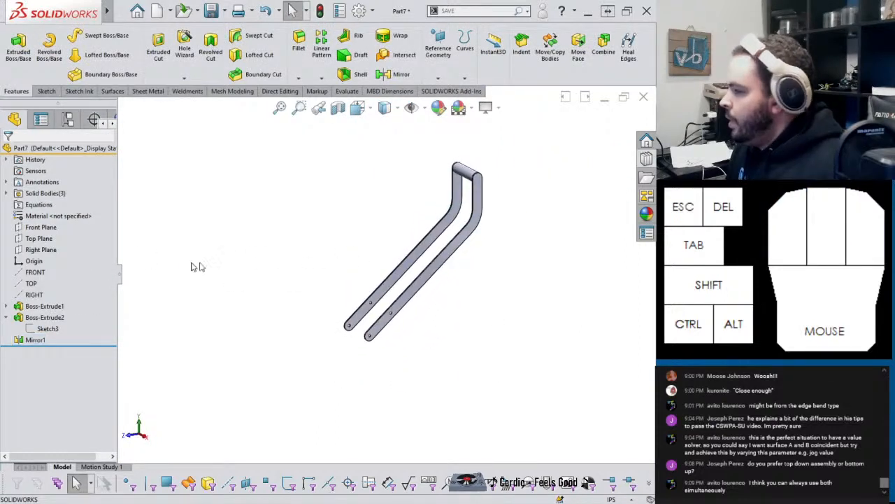
Step: Apply a dark appearance from the appearance library to the handle's cylindrical grip bar
scroll(216, 225, down, 1)
scroll(509, 234, down, 3)
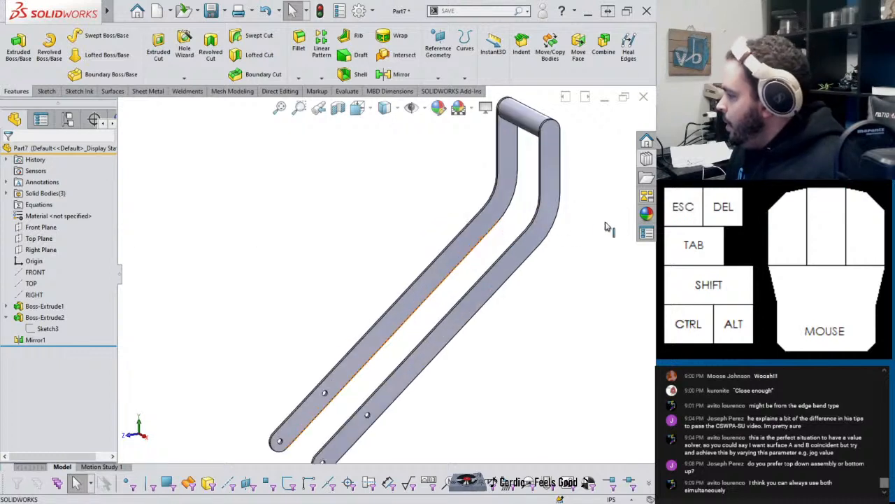
click(646, 215)
click(423, 131)
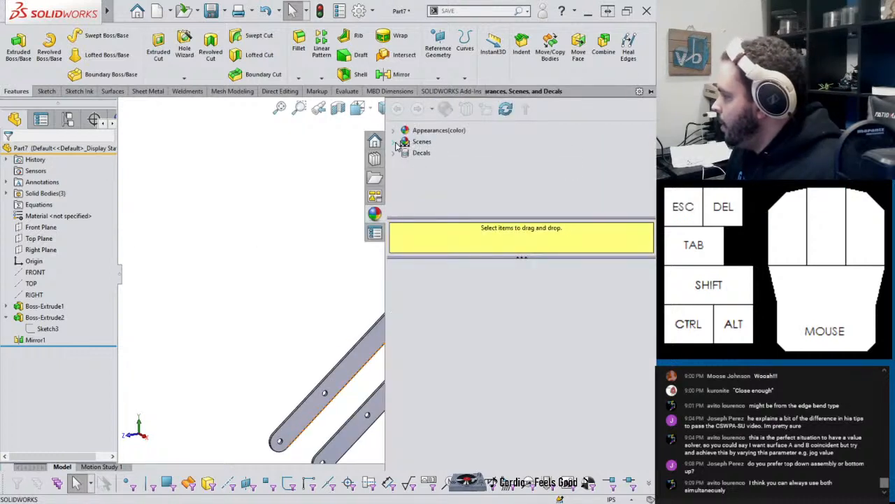
click(424, 143)
scroll(326, 266, up, 3)
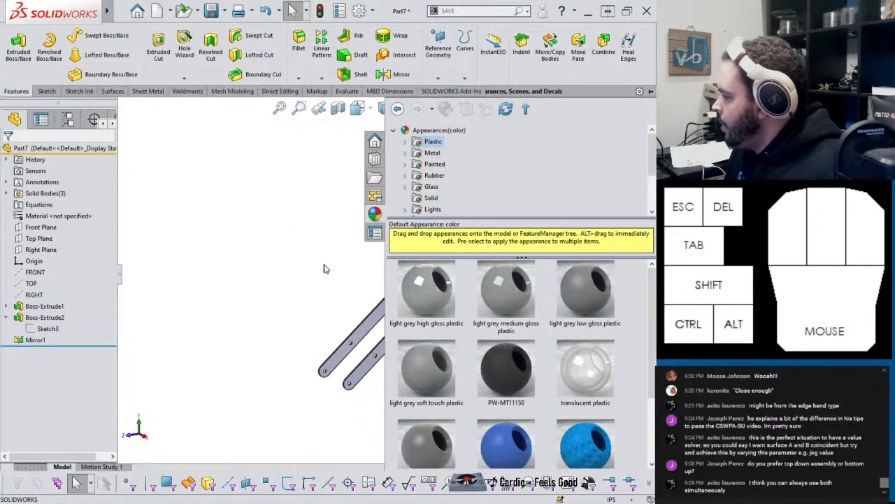
ctrl+middle_drag(346, 290, 138, 262)
drag(430, 295, 264, 162)
click(260, 161)
middle_drag(316, 196, 283, 277)
Step: Save the part as HANDLE in the 495 - SODA CAN CRUSHER folder
key(ctrl+s)
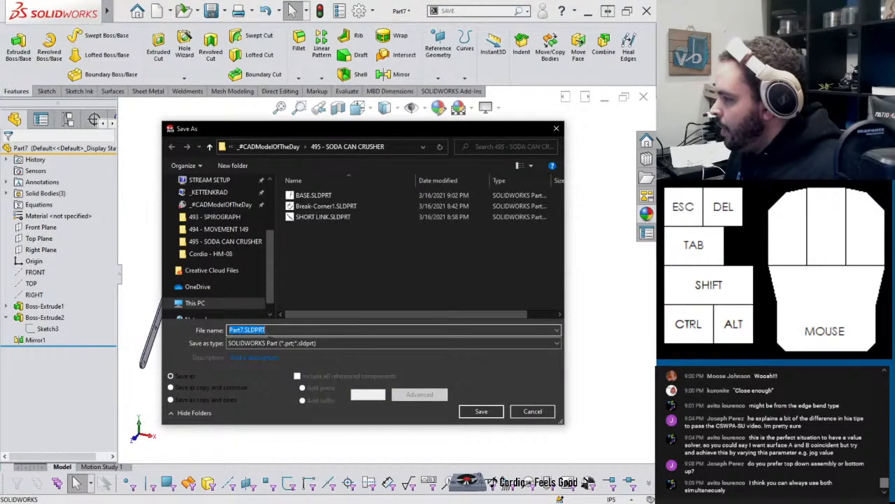
text(HANDLE)
key(Return)
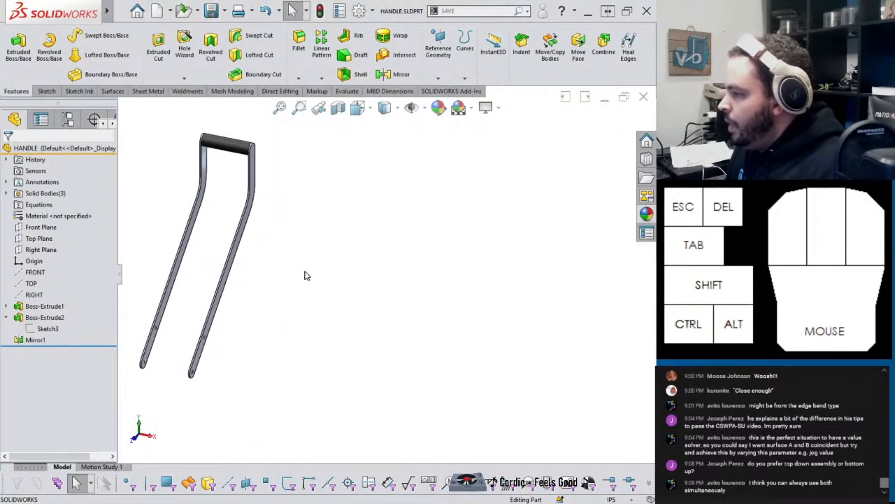
Step: Switch to the soda can crusher assembly and insert the HANDLE part, flipped so its grip bar points down in front of the base
key(ctrl+Tab)
scroll(283, 245, down, 6)
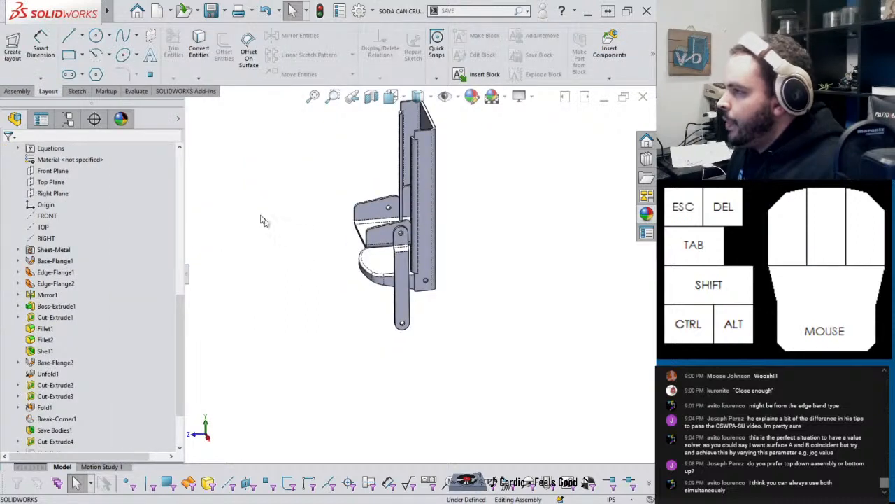
middle_drag(351, 205, 382, 209)
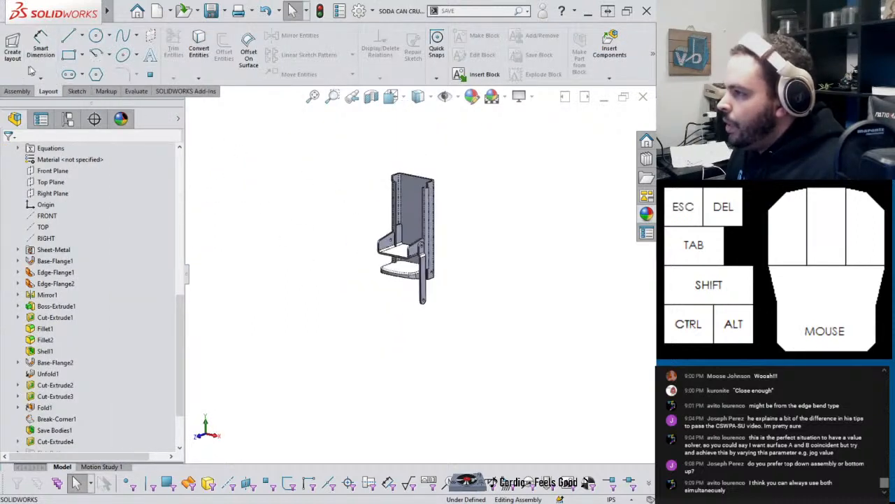
click(18, 91)
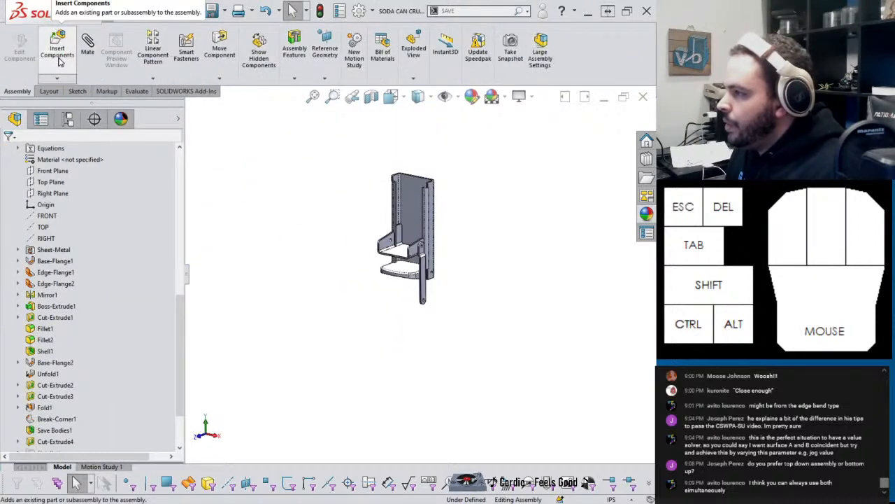
click(58, 51)
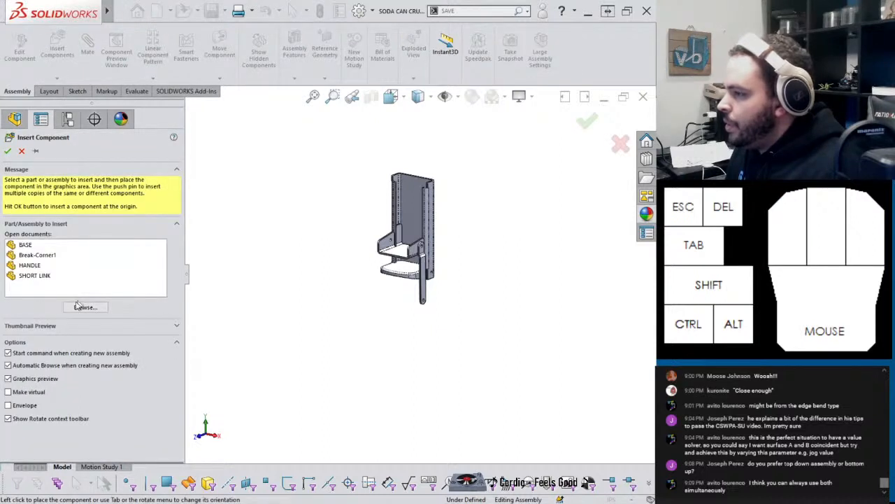
click(35, 265)
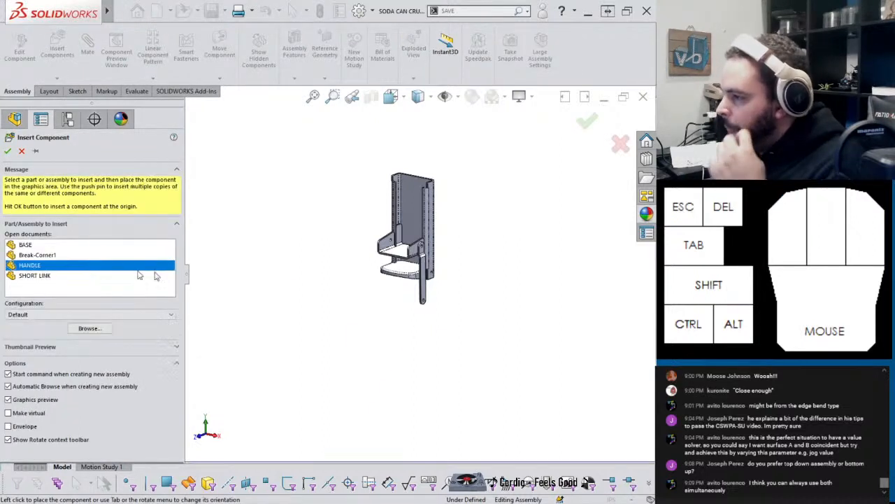
right_drag(465, 210, 373, 498)
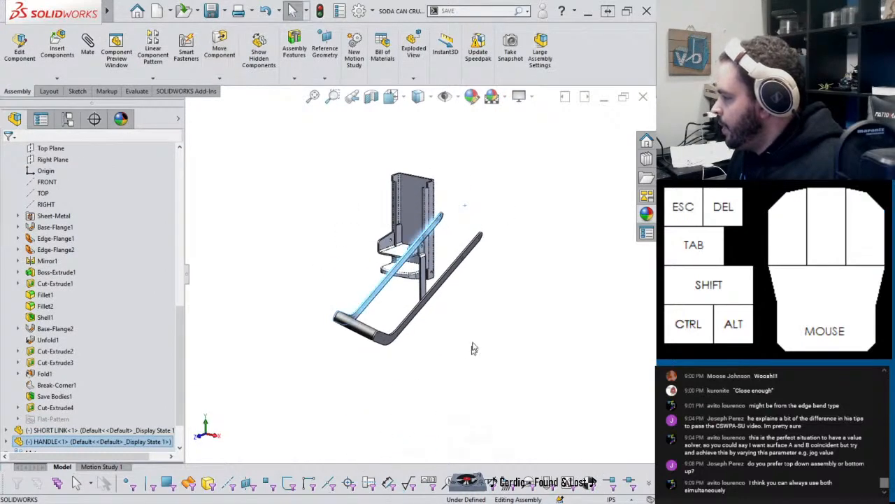
Step: Add a concentric mate between the hole at the handle arm's end and the hole low on the base's side flange
scroll(434, 182, up, 3)
scroll(396, 311, down, 8)
click(371, 328)
scroll(350, 350, up, 4)
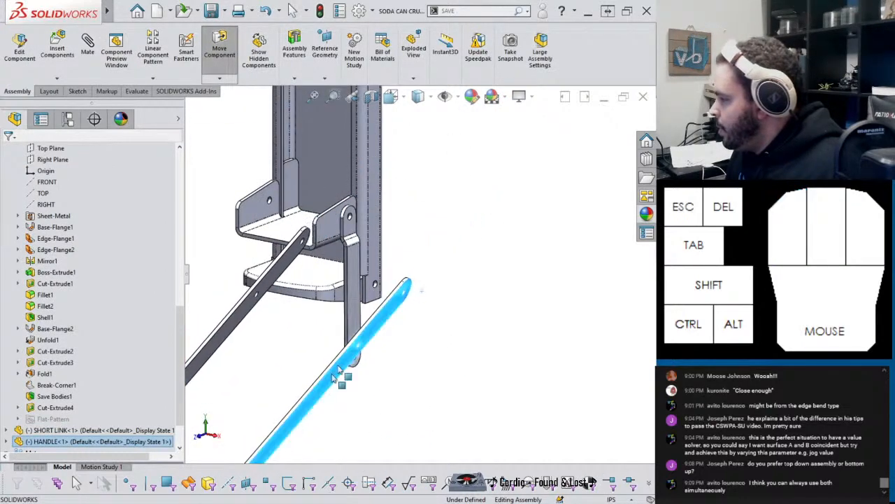
scroll(431, 284, down, 8)
click(473, 280)
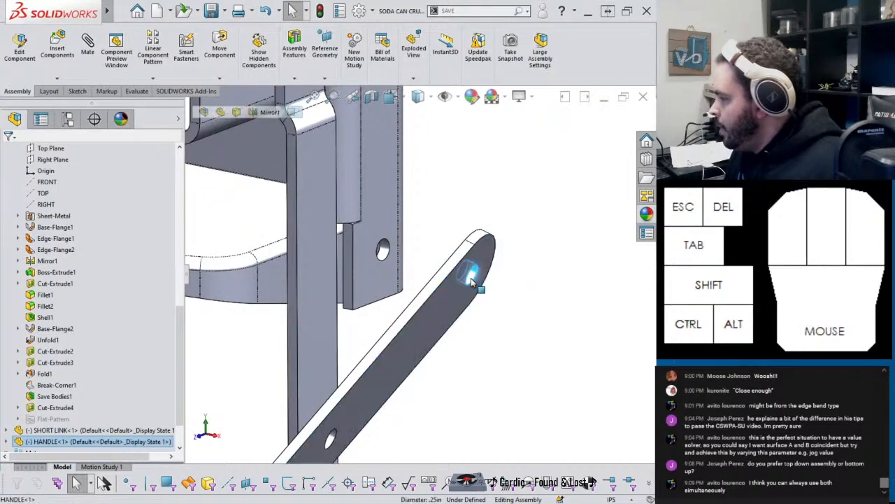
ctrl+click(380, 251)
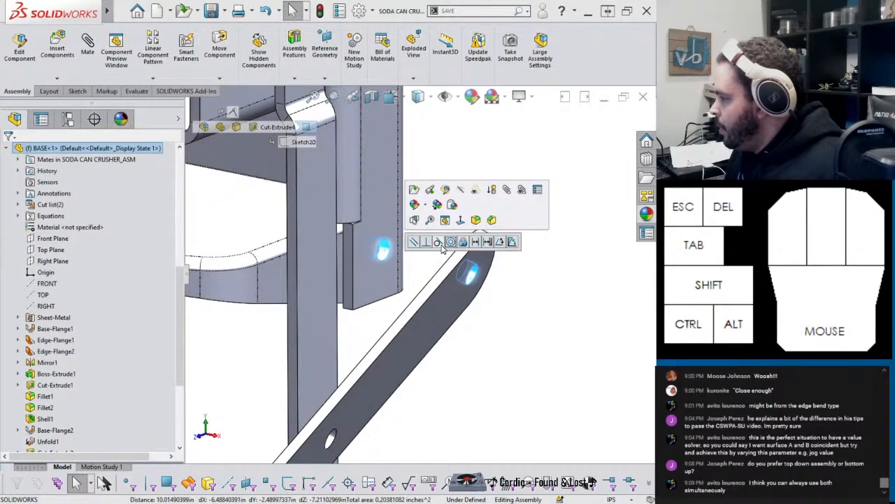
click(451, 242)
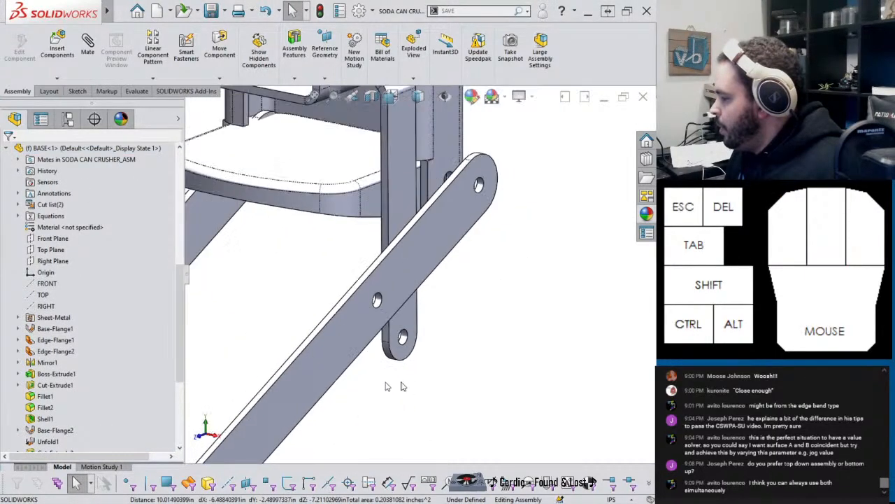
Step: Add a concentric mate between the short link's lower hole and the handle arm's second hole
click(403, 340)
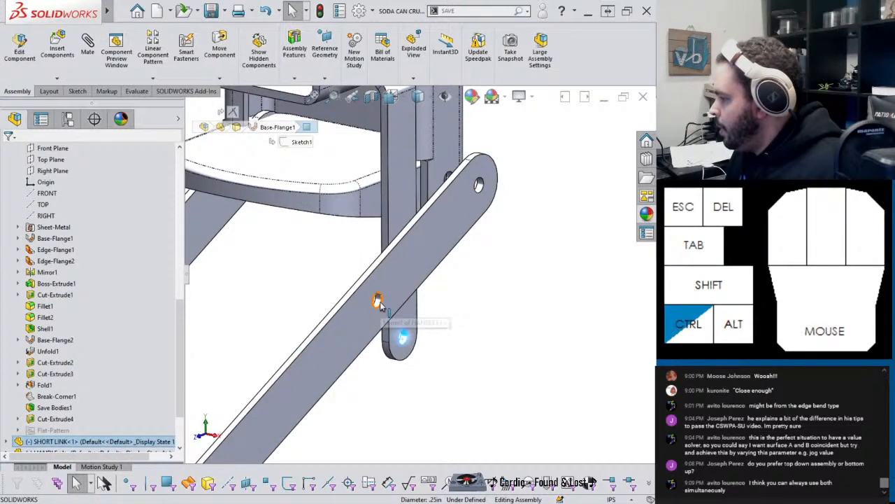
ctrl+click(376, 301)
click(445, 293)
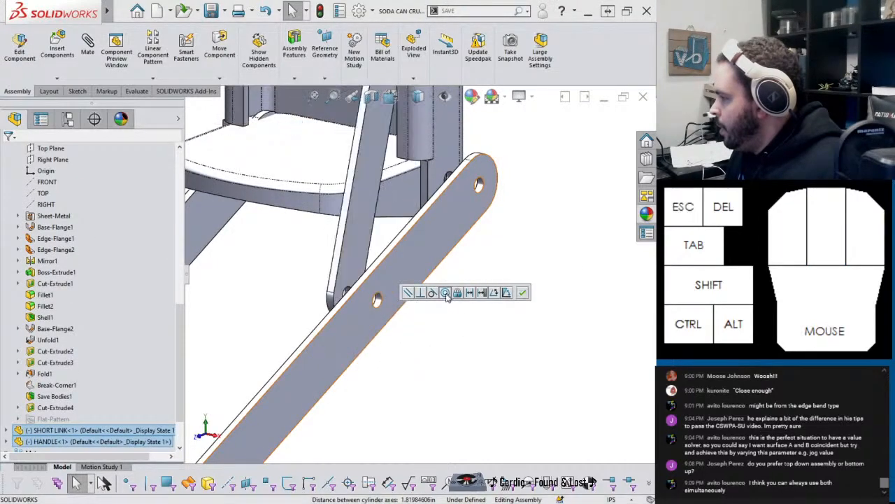
scroll(386, 343, up, 5)
middle_drag(376, 314, 392, 314)
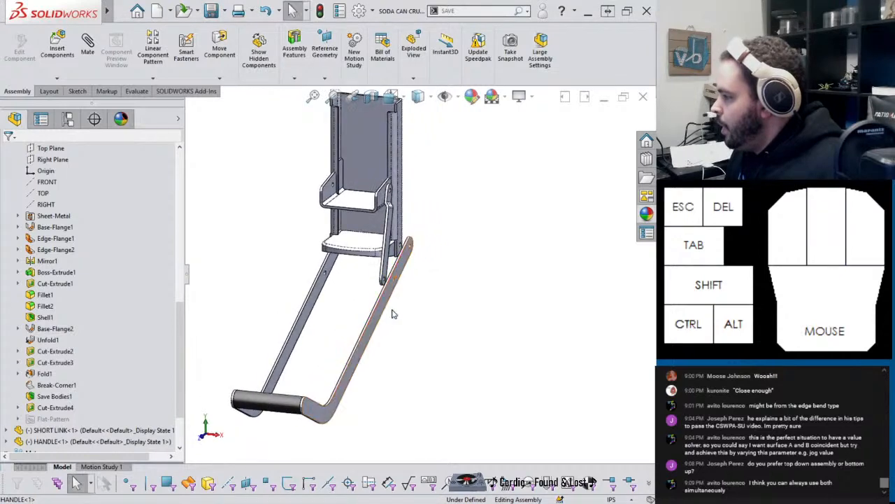
Step: Add a coincident mate between the handle's Right Plane and the assembly's Right Plane
click(375, 334)
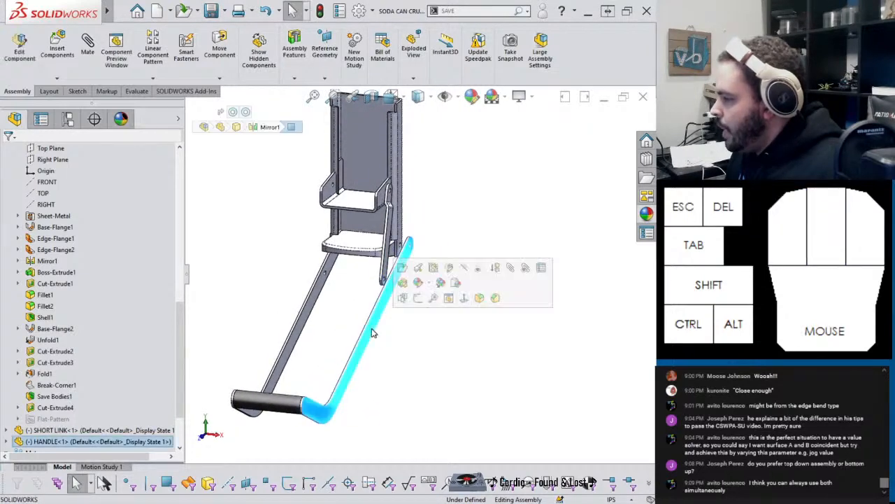
click(10, 442)
click(47, 363)
scroll(49, 294, down, 10)
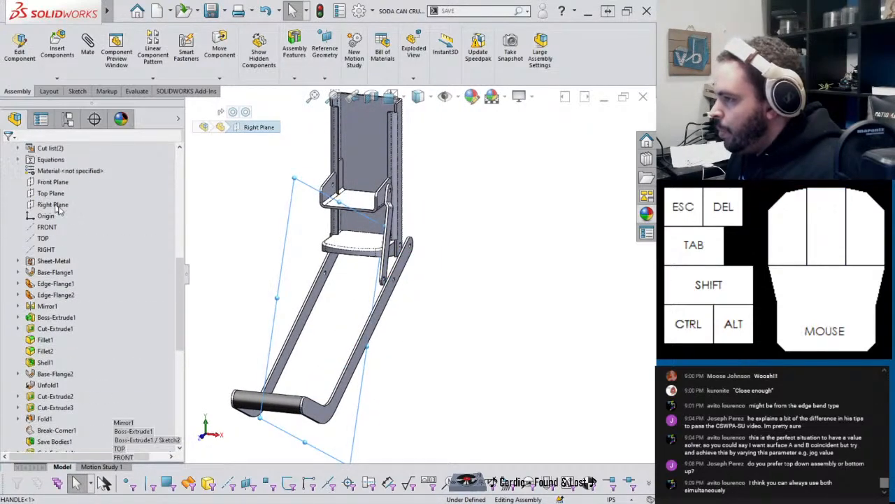
scroll(50, 225, up, 3)
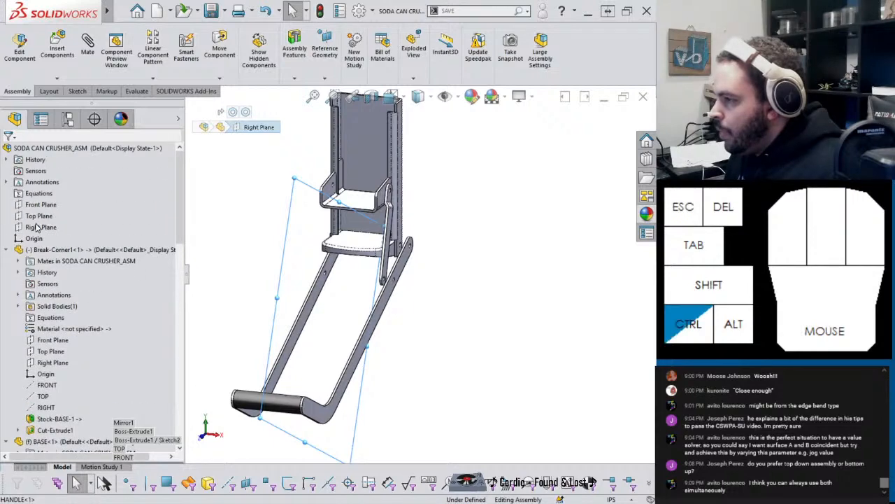
ctrl+click(38, 228)
click(431, 356)
Step: Inspect the fit of the handle arms against the short link and base flange, and swing the handle to check its motion
scroll(445, 315, down, 6)
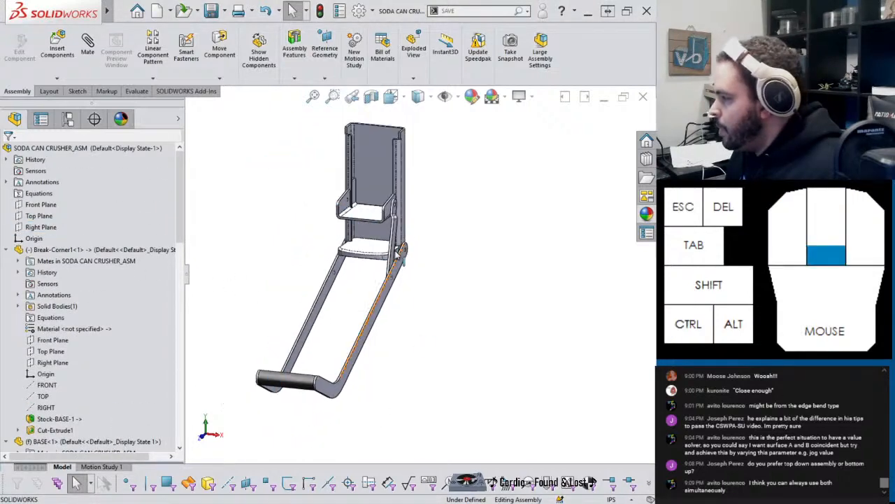
scroll(444, 315, down, 8)
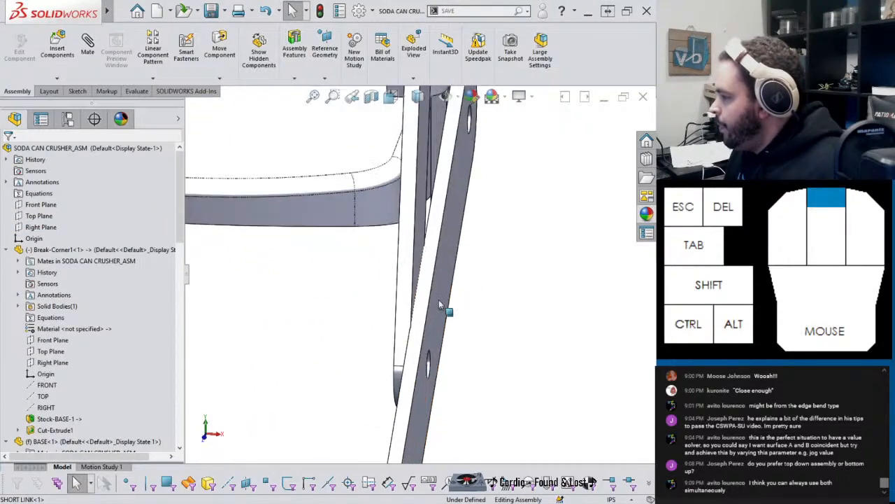
middle_drag(380, 231, 456, 382)
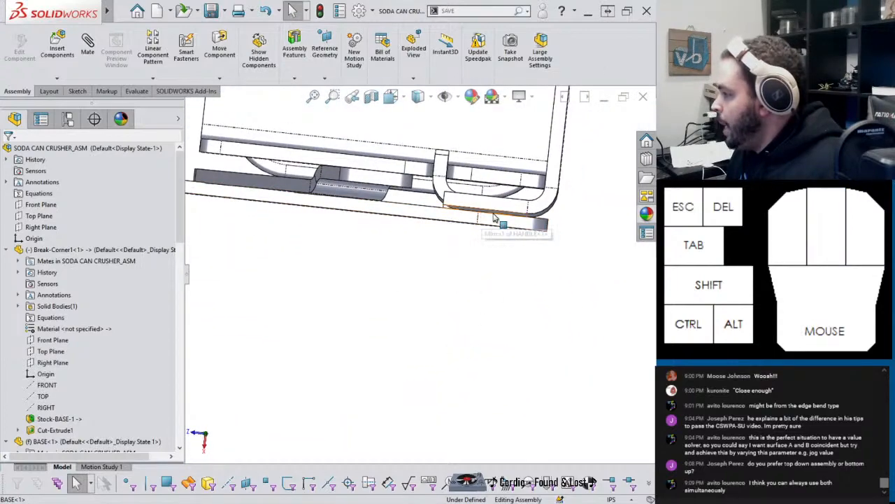
middle_drag(495, 219, 490, 272)
scroll(491, 272, up, 4)
middle_drag(374, 377, 364, 335)
scroll(364, 336, up, 5)
drag(353, 374, 360, 260)
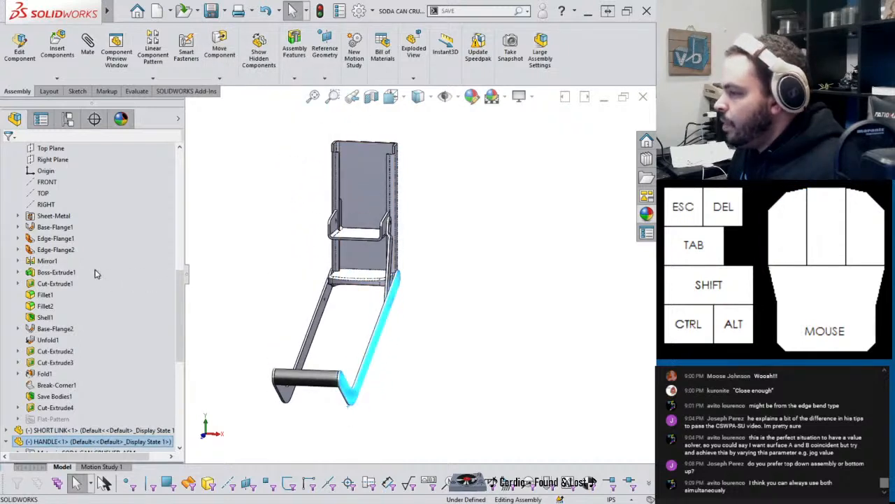
Step: Mirror the short link component about the assembly's Right Plane, with the mirror type set to center of bounding box
scroll(97, 273, up, 10)
click(42, 228)
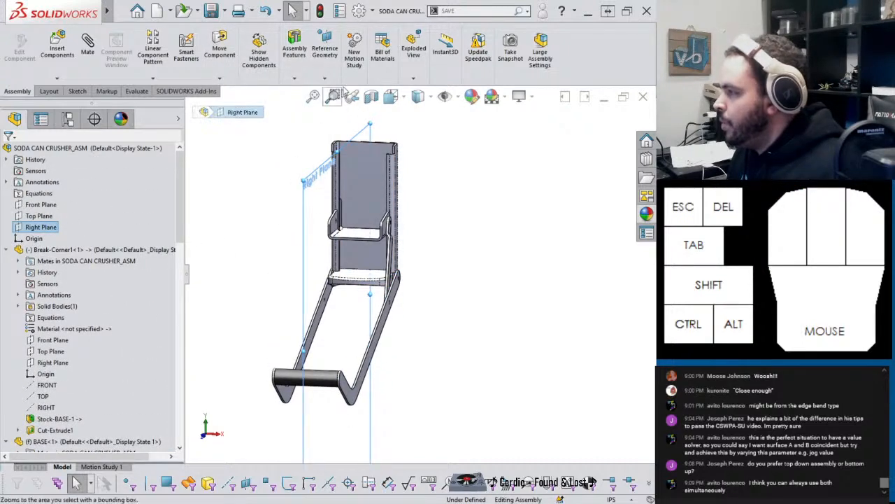
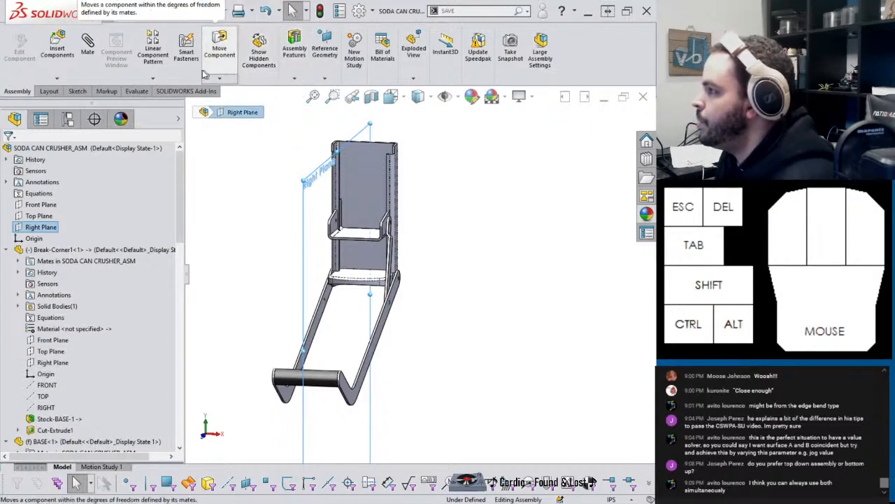
click(153, 78)
click(175, 165)
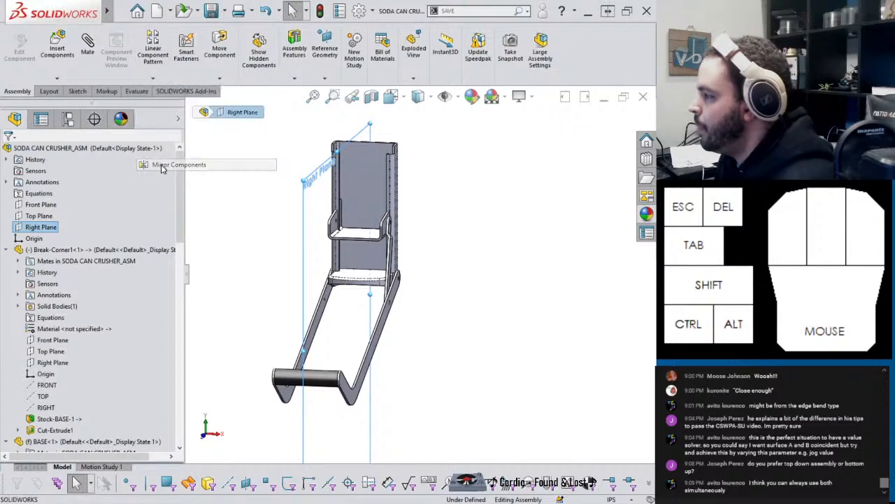
scroll(402, 258, down, 3)
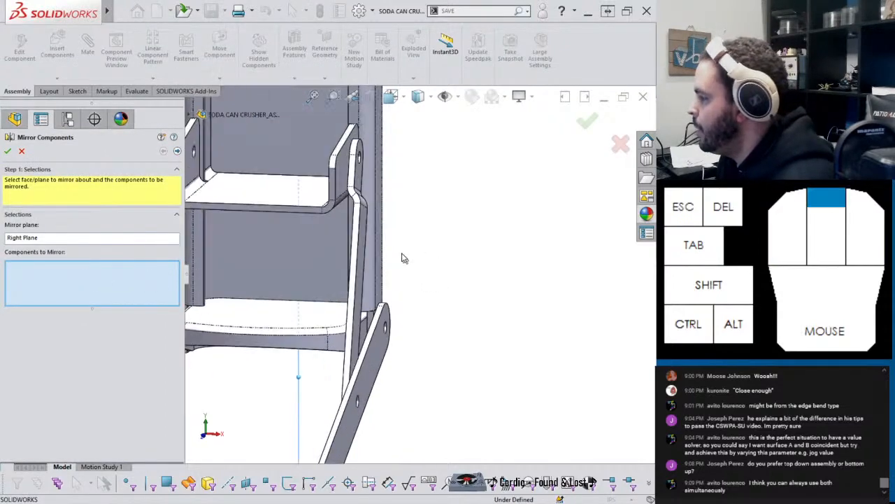
click(367, 224)
scroll(371, 266, up, 3)
scroll(371, 269, down, 3)
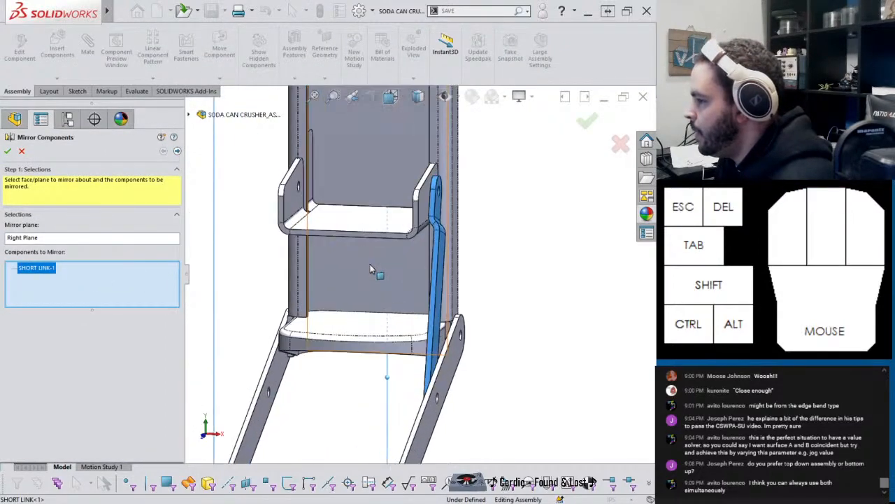
click(178, 151)
middle_drag(251, 223, 198, 318)
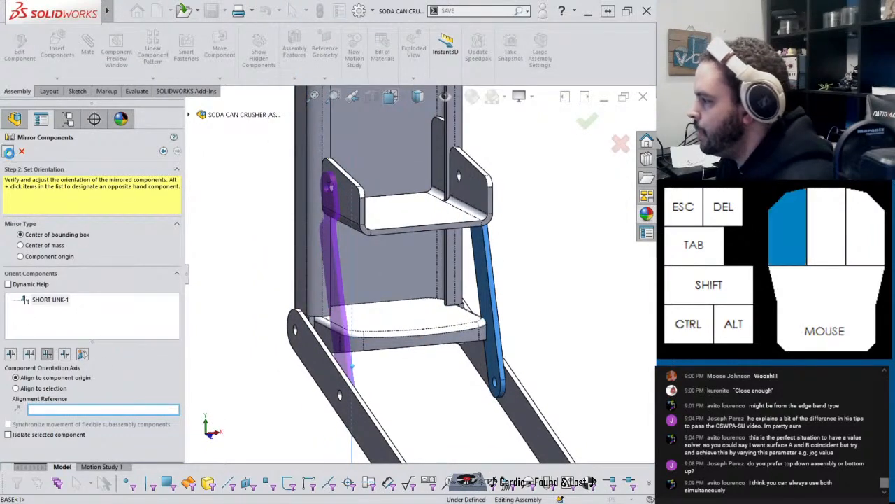
click(9, 152)
Step: Swing the handle upward to test how it moves the crusher plate with both short links in place
scroll(417, 244, down, 5)
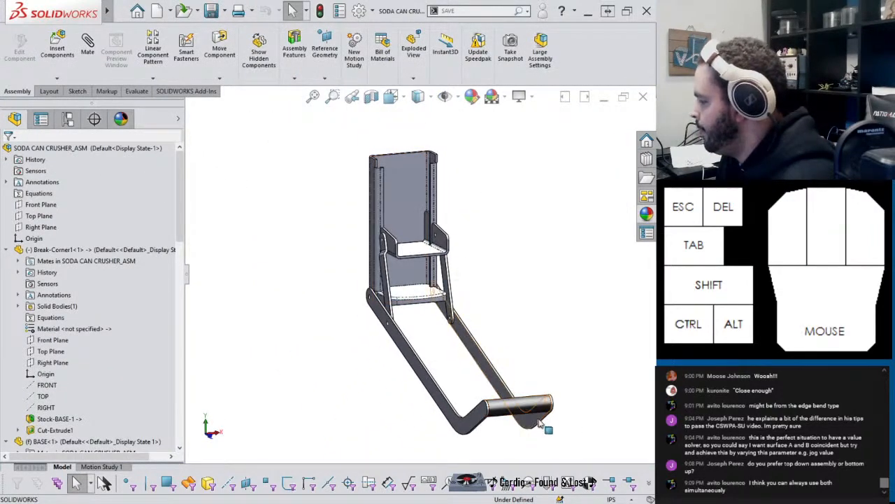
drag(540, 422, 431, 114)
scroll(426, 148, down, 2)
scroll(427, 168, up, 4)
drag(422, 187, 419, 266)
scroll(404, 269, down, 3)
Step: Open the short link part from the assembly and show its whole flat face
click(403, 269)
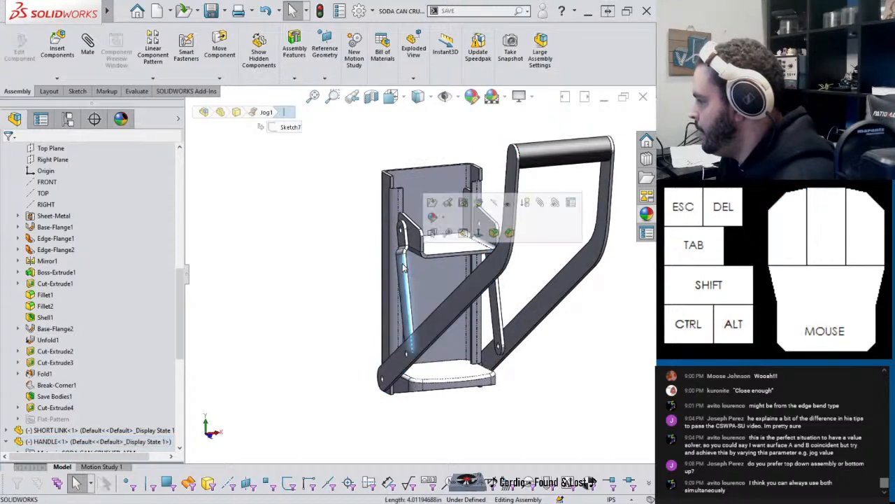
click(403, 269)
click(432, 209)
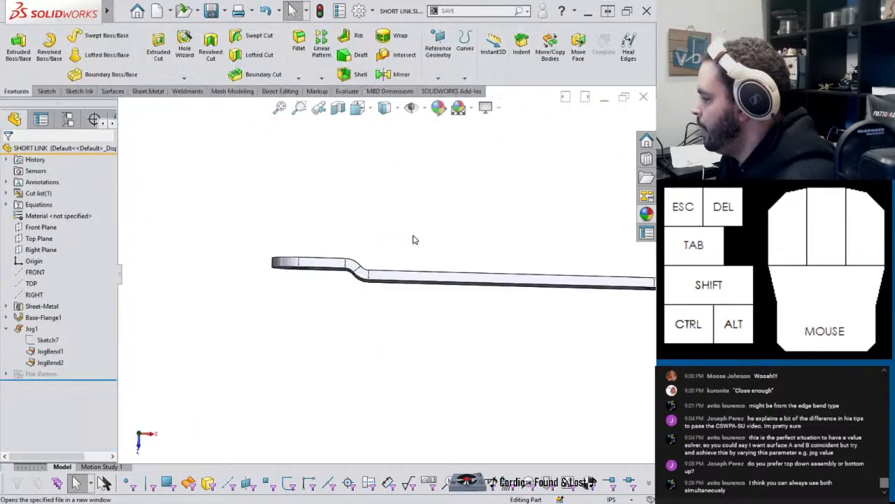
middle_drag(314, 282, 375, 129)
click(425, 327)
key(f)
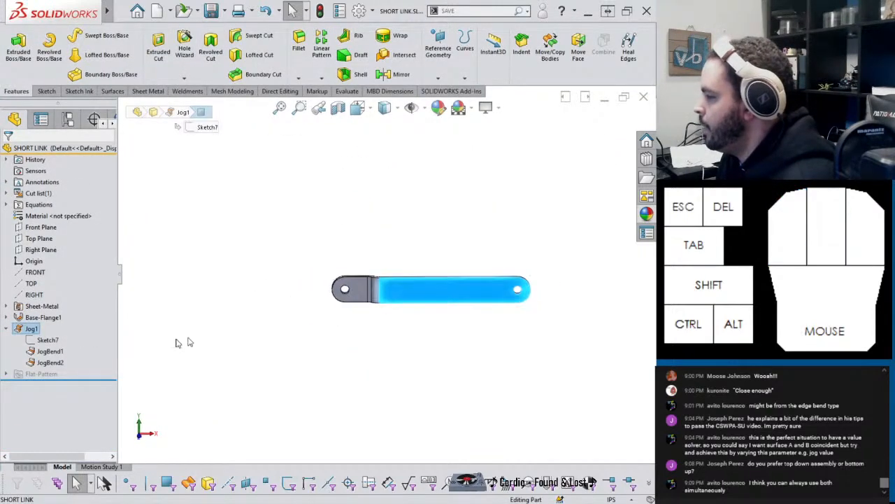
Step: Edit the short link's base flange sketch and set the distance between its two holes to 4 in
click(29, 340)
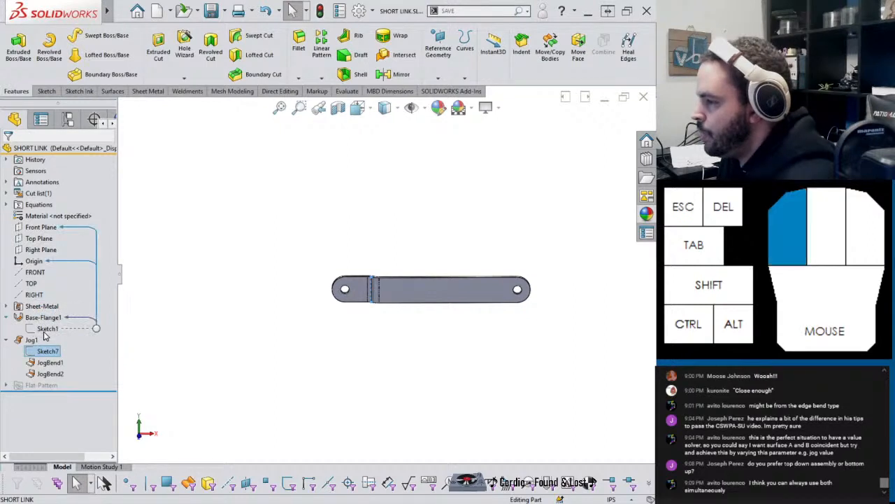
click(47, 329)
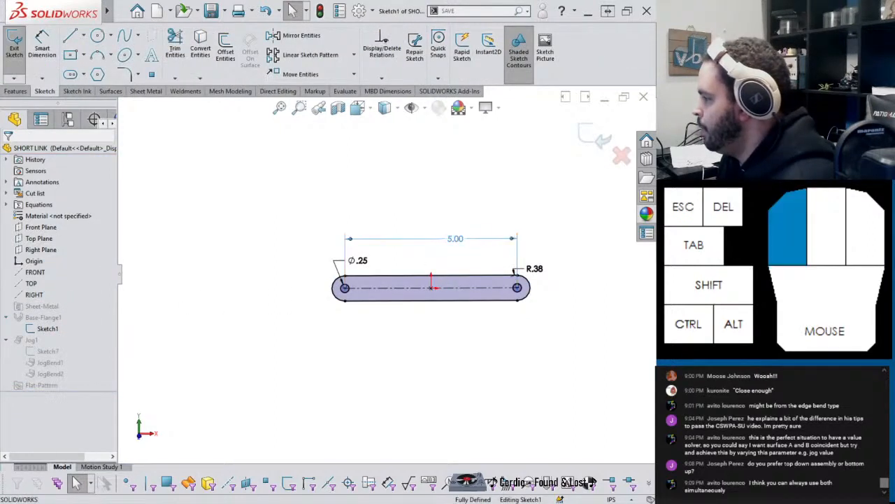
double_click(455, 239)
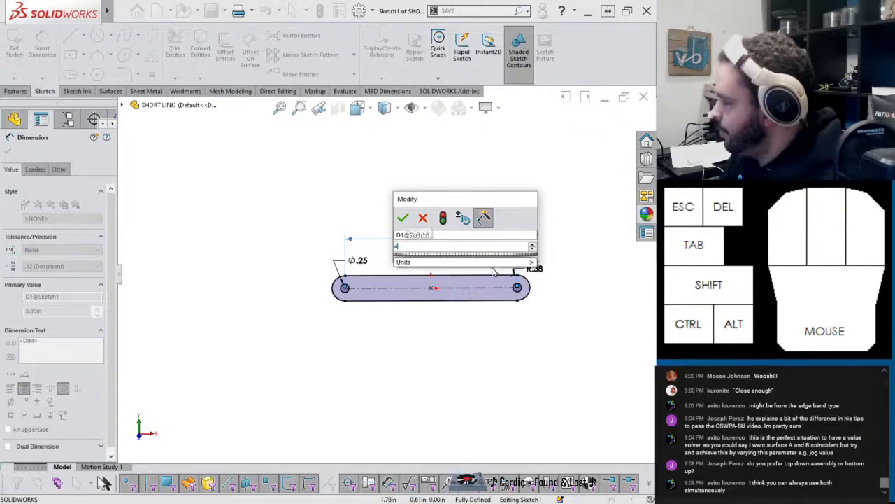
text(4)
key(Return)
click(595, 135)
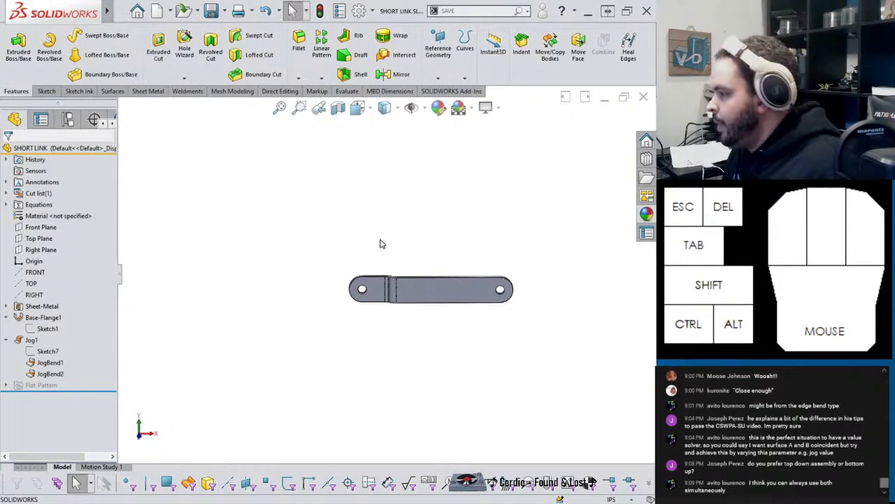
Step: Return to the soda can crusher assembly and swing the handle up until it stands nearly vertical
key(ctrl+Tab)
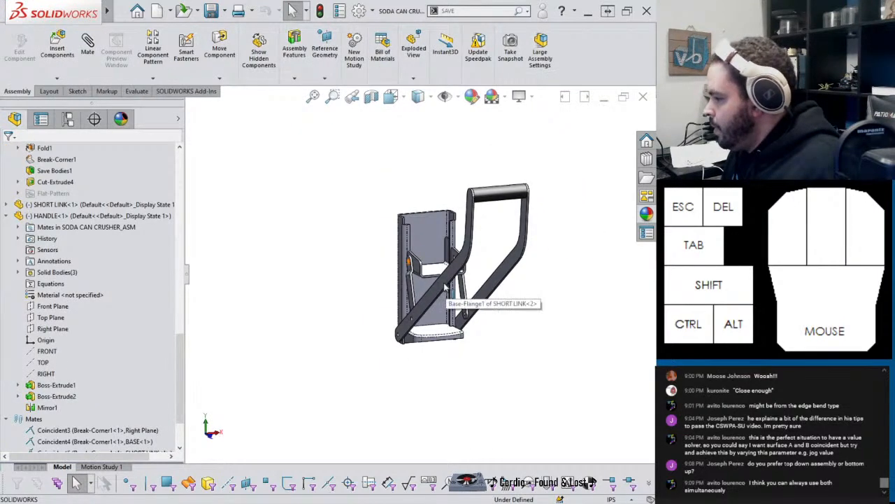
drag(444, 287, 456, 205)
scroll(455, 242, down, 1)
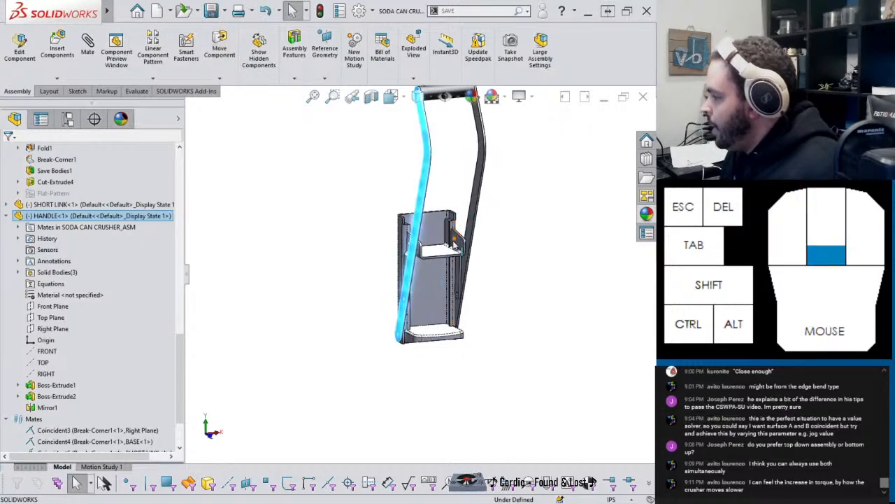
Step: Measure the distance between the crusher plate's flat face and the top face of the base's bottom shelf
scroll(454, 243, down, 2)
middle_drag(418, 256, 392, 199)
click(396, 262)
middle_drag(396, 261, 403, 386)
ctrl+click(405, 387)
click(452, 378)
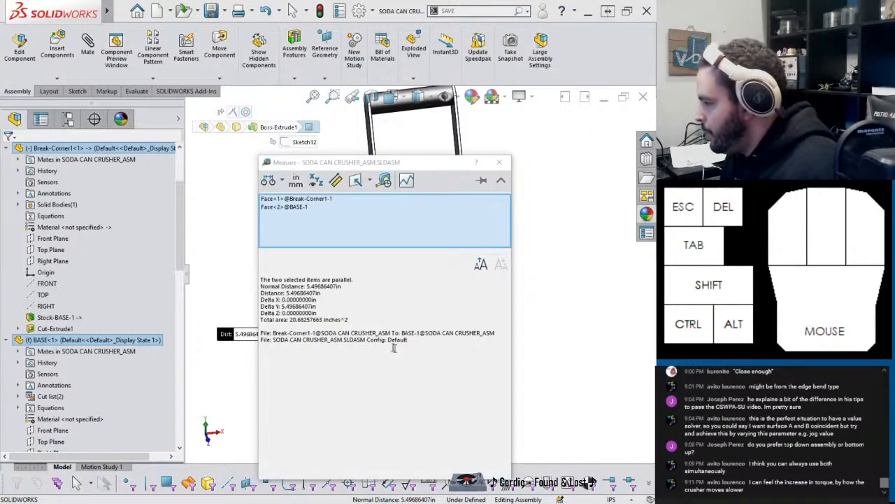
drag(383, 163, 185, 100)
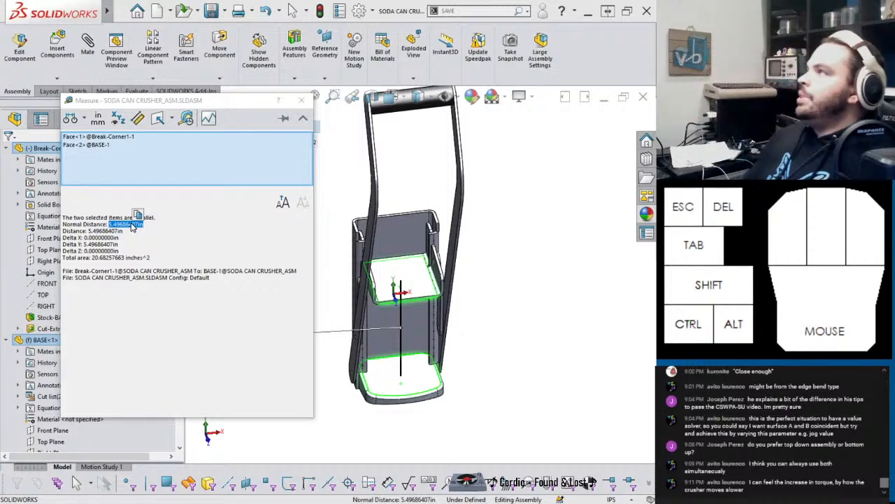
click(301, 100)
key(Escape)
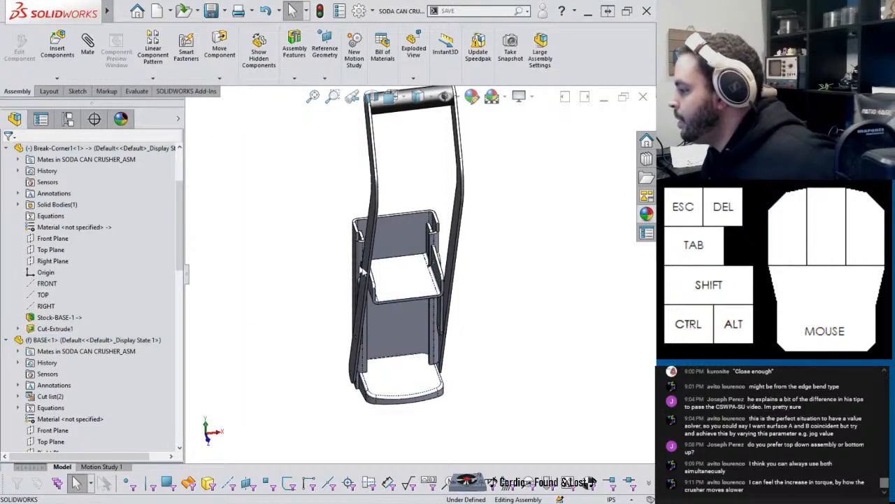
Step: Adjust the raised handle's position and save the assembly
middle_drag(406, 275, 313, 215)
drag(396, 208, 437, 201)
scroll(301, 317, down, 3)
click(368, 252)
click(339, 234)
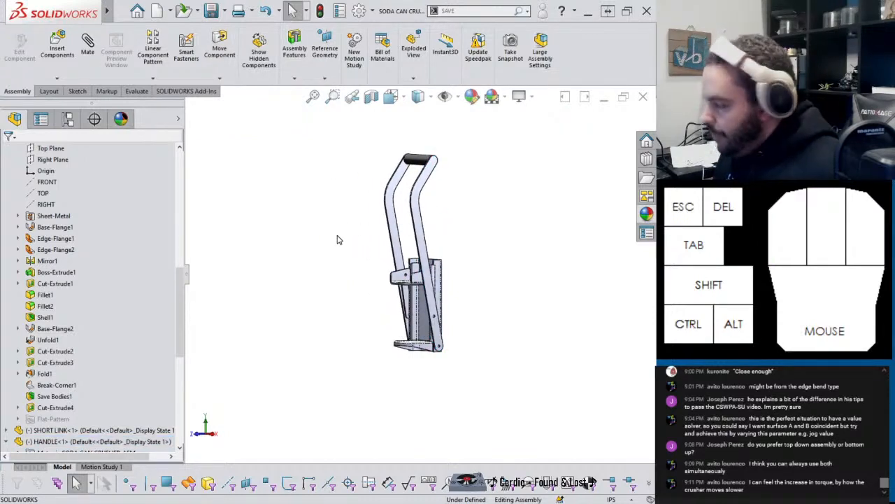
key(ctrl+s)
click(440, 390)
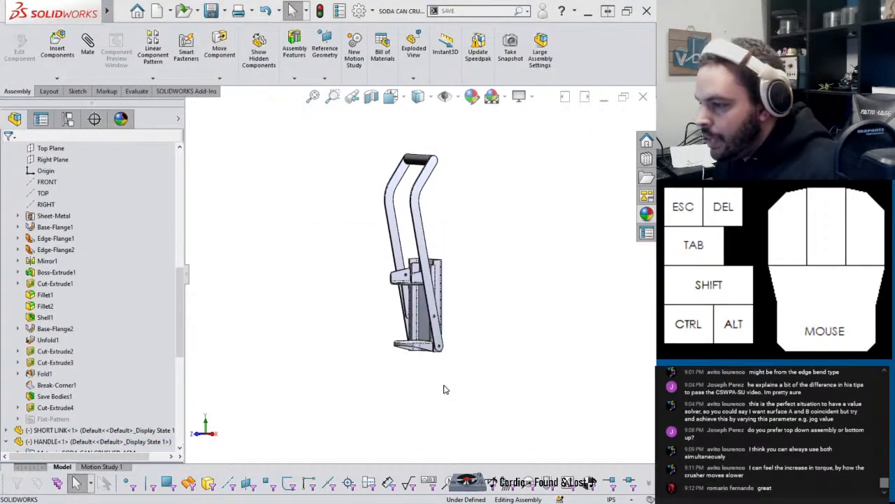
Step: Switch to Firefox, examine the three-step can crusher reference image, and return to the SOLIDWORKS assembly
middle_drag(396, 354, 446, 262)
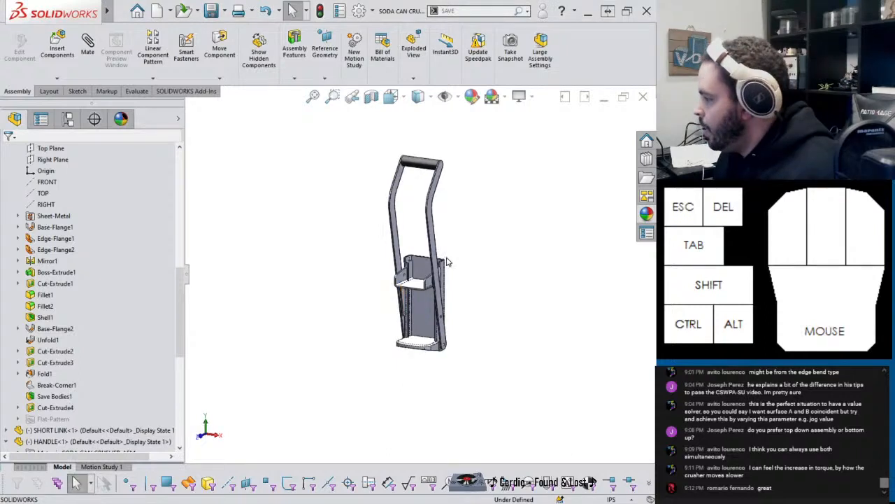
scroll(447, 264, down, 2)
scroll(452, 278, down, 2)
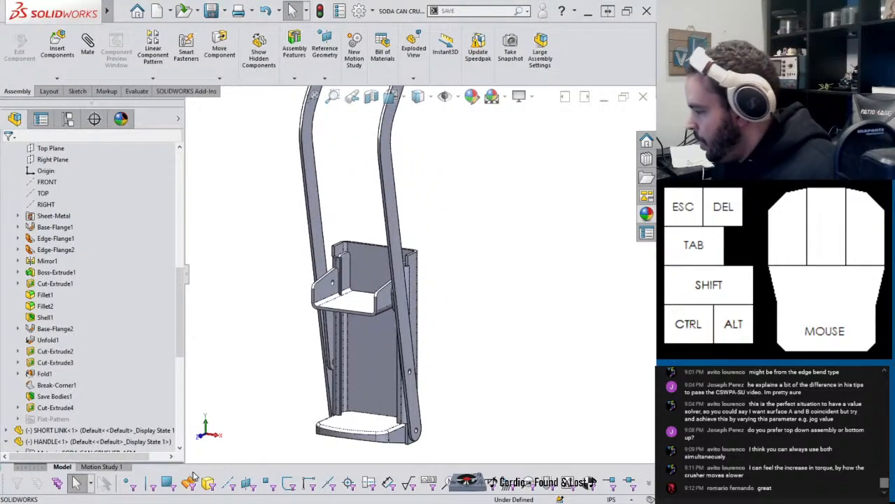
click(238, 503)
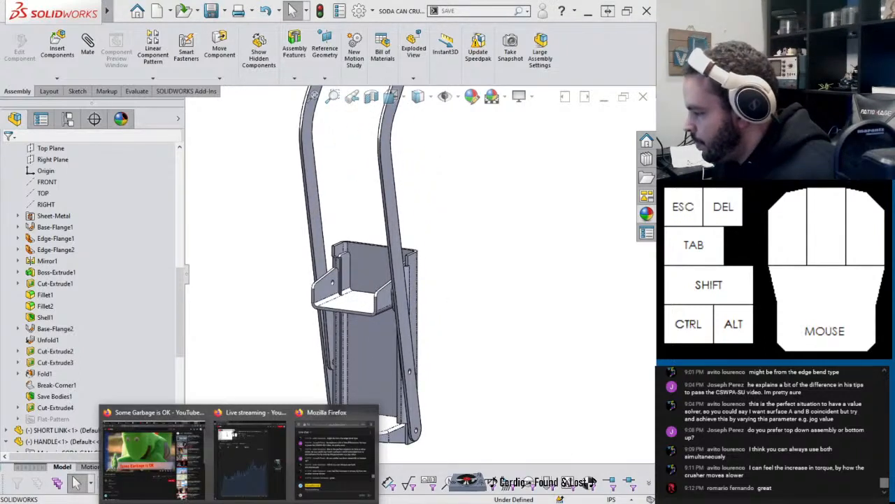
click(151, 459)
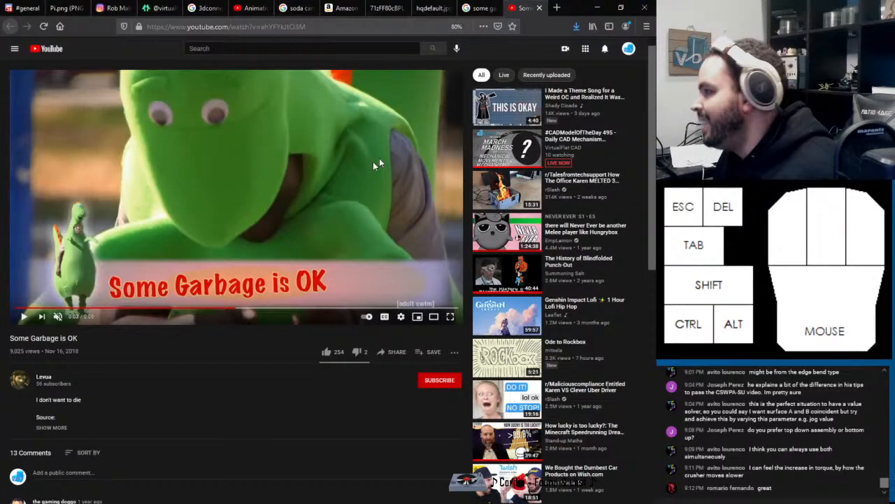
click(482, 8)
click(384, 8)
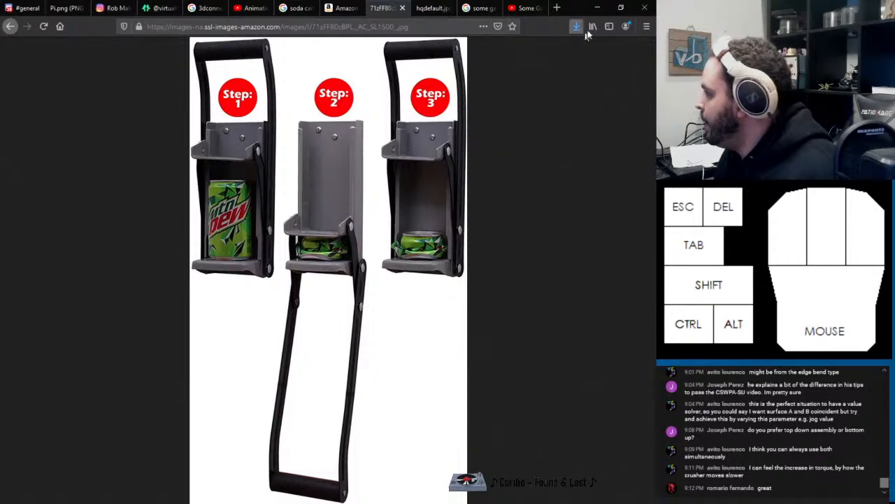
click(597, 7)
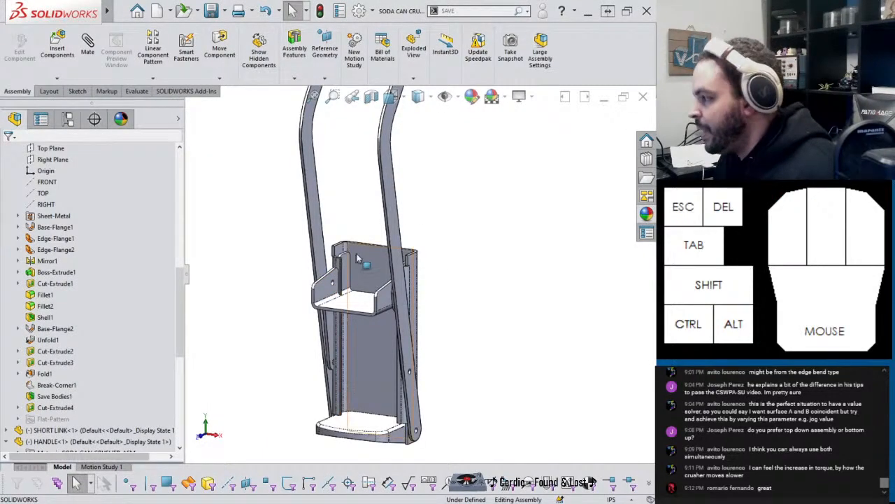
Step: Apply the brushed steel appearance to the base's back body
click(647, 219)
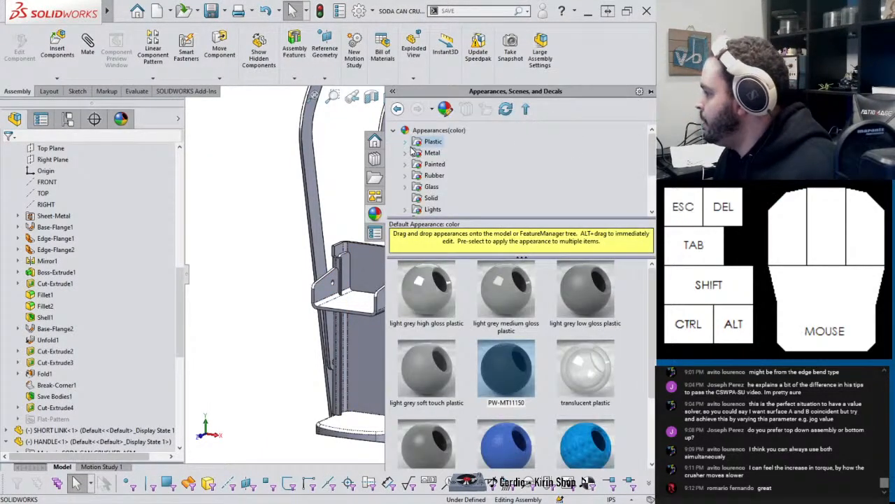
scroll(326, 262, up, 1)
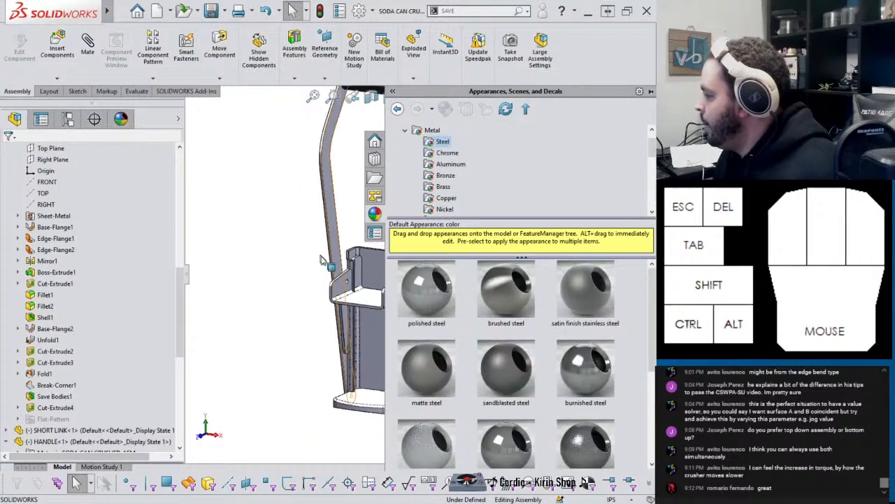
ctrl+middle_drag(337, 276, 267, 264)
drag(450, 301, 291, 261)
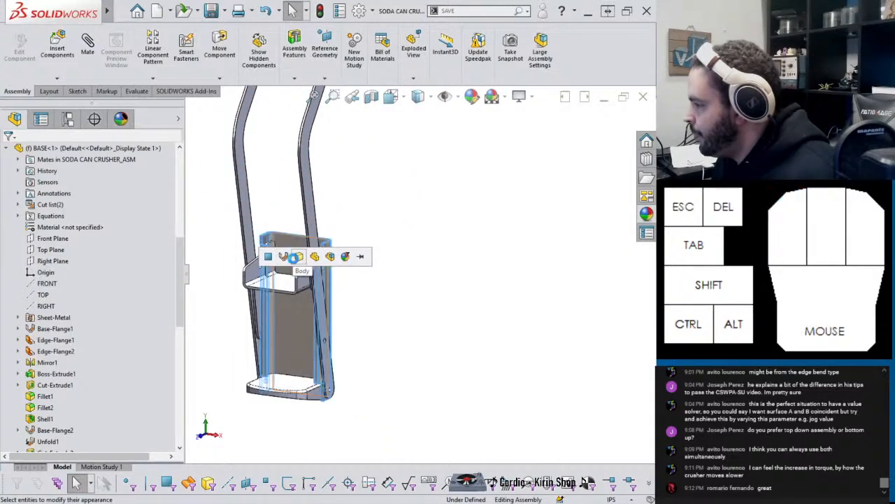
click(295, 258)
click(292, 262)
Step: Copy the base's steel appearance and paste it onto the crusher plate body and the bottom shelf body
key(ctrl+alt+shift+c)
click(275, 281)
key(ctrl+alt+shift+v)
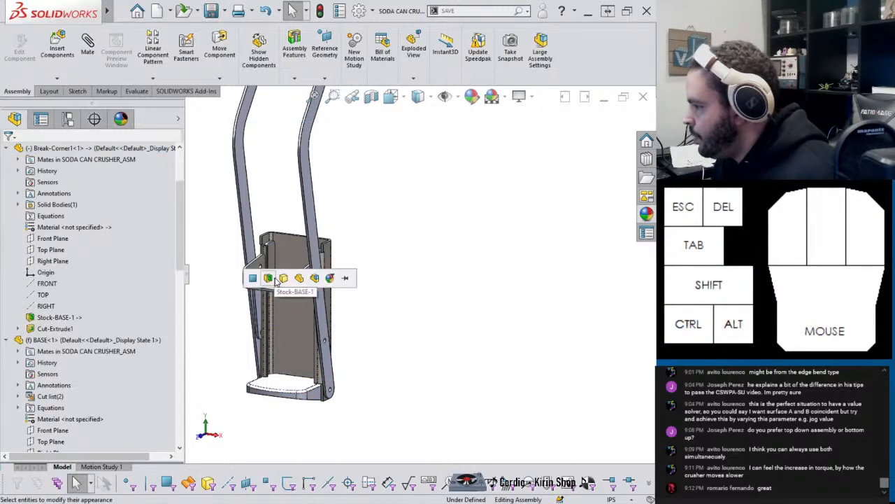
click(284, 278)
click(293, 385)
key(ctrl+alt+shift+v)
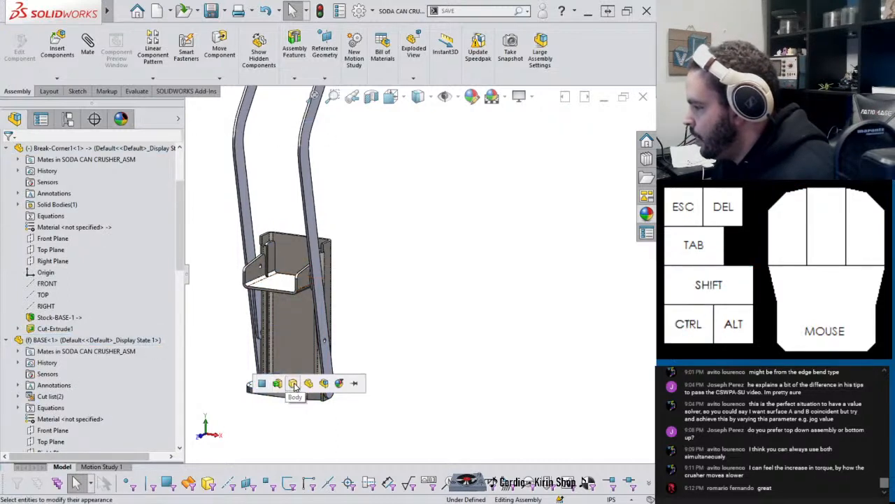
Step: Switch to Firefox, check the part colours in the can crusher reference image, and return to the SOLIDWORKS assembly
key(ctrl+Tab)
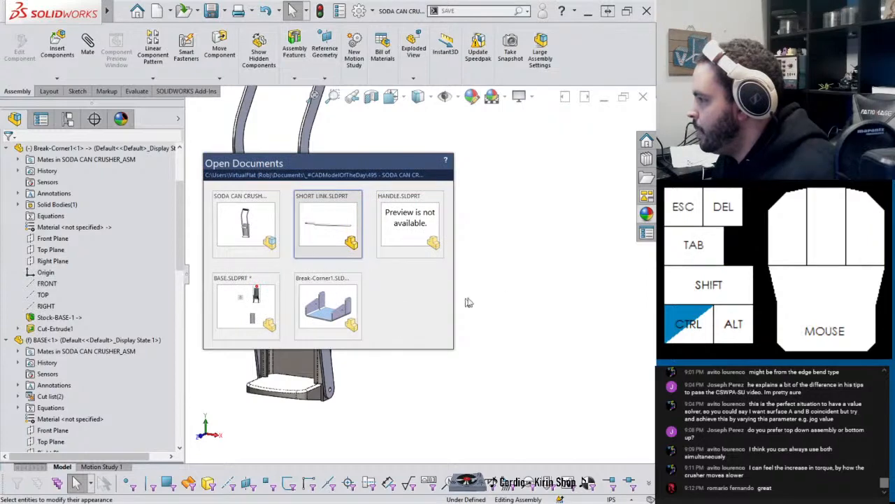
key(super+Tab)
click(554, 336)
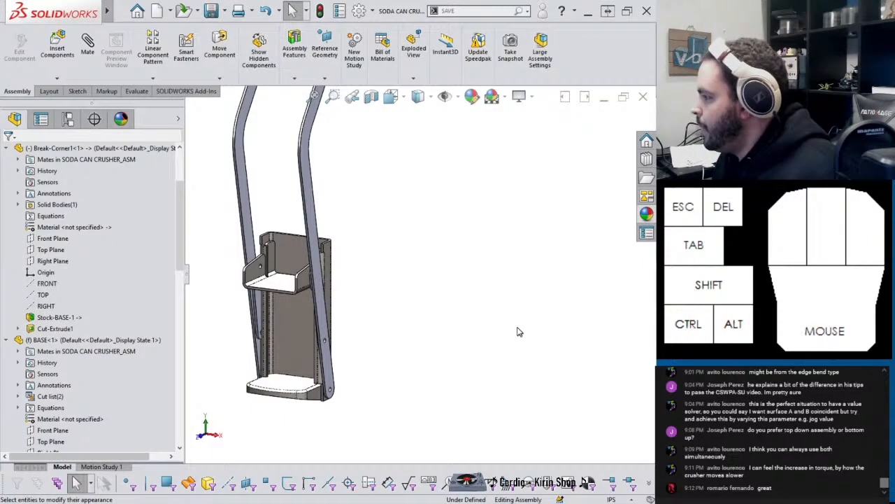
key(alt+Tab)
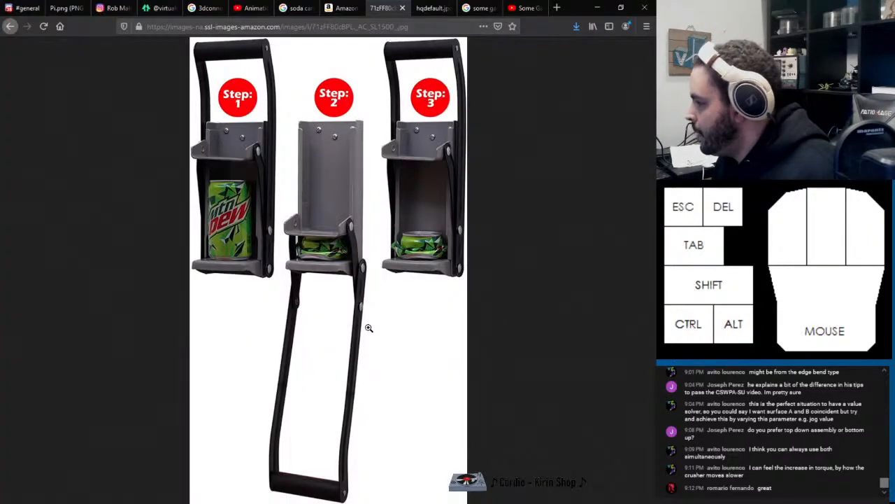
click(597, 8)
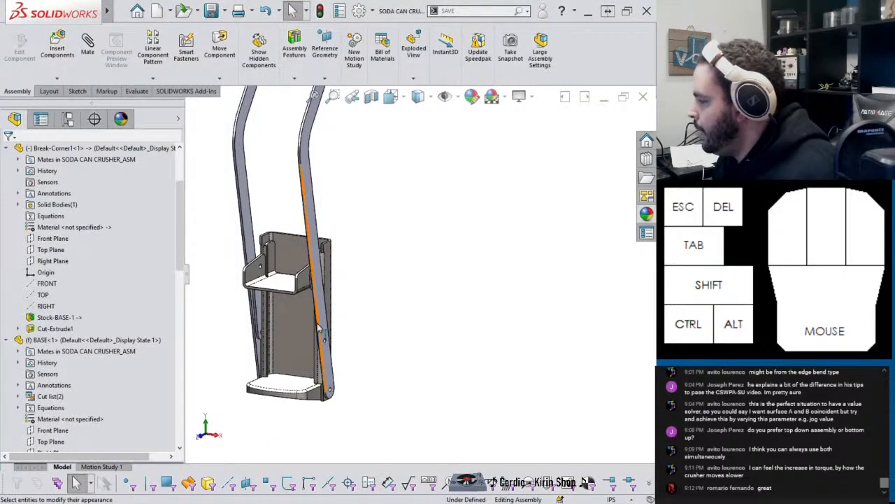
Step: Swing the handle down to expose the short links and apply the black spray paint appearance to them
drag(312, 216, 254, 317)
scroll(569, 233, down, 2)
scroll(570, 233, down, 1)
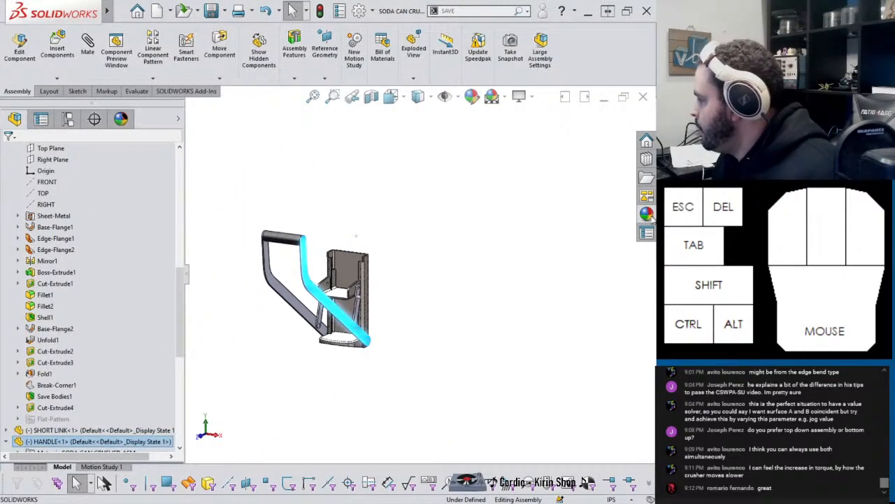
click(547, 263)
click(645, 216)
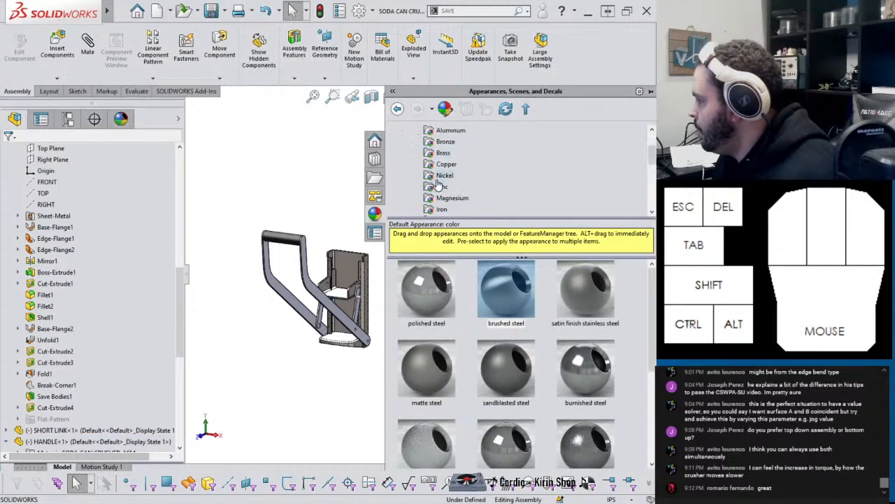
click(405, 154)
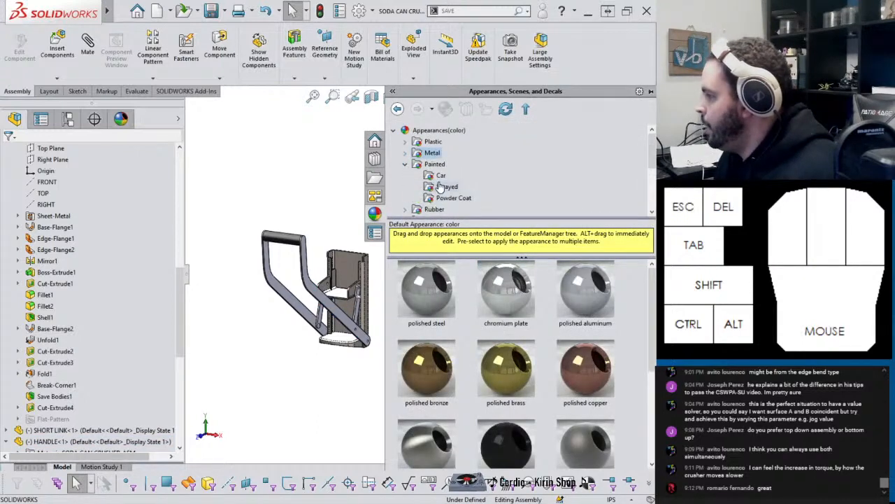
click(440, 176)
click(434, 164)
scroll(331, 298, down, 5)
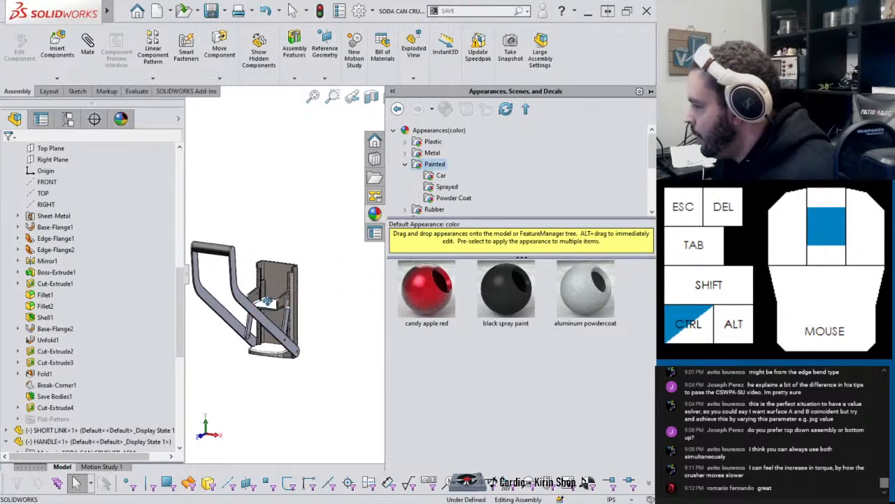
mouse_move(506, 291)
mouse_down()
mouse_move(343, 299)
mouse_move(349, 287)
mouse_up()
click(361, 292)
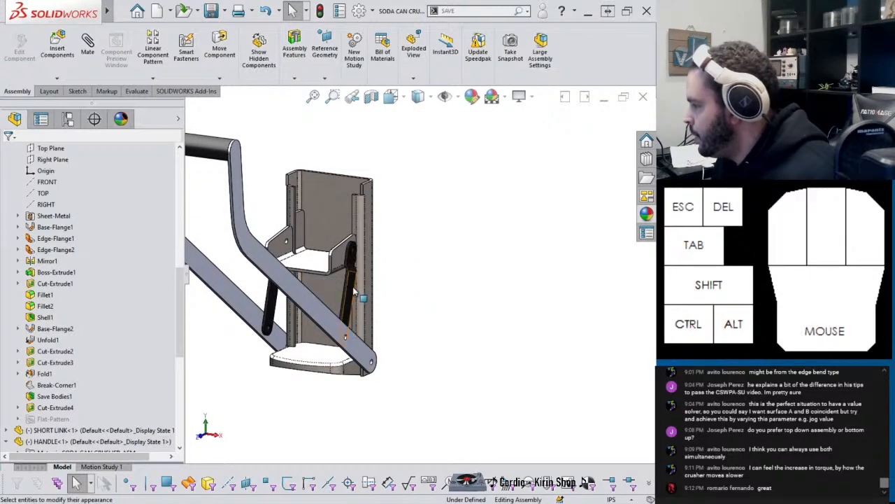
Step: Paste the black spray paint appearance onto both handle arms and save the assembly with all modified parts
click(358, 353)
key(ctrl+shift+v)
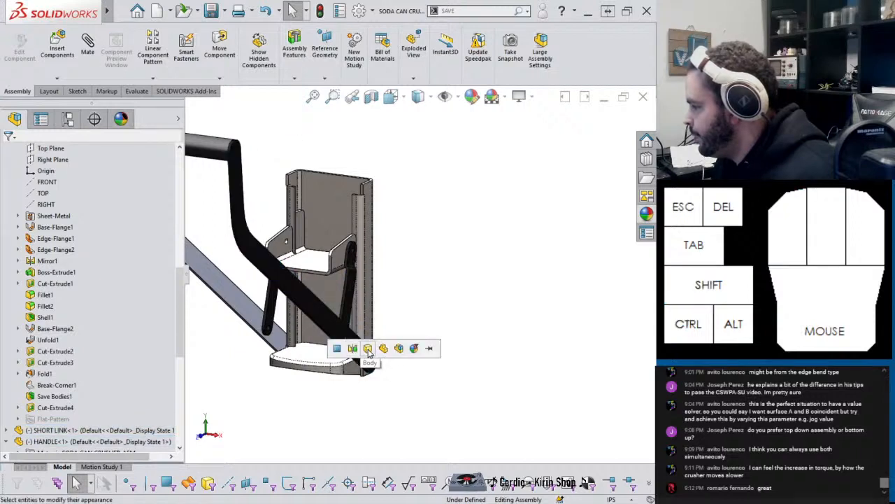
click(384, 353)
key(ctrl+s)
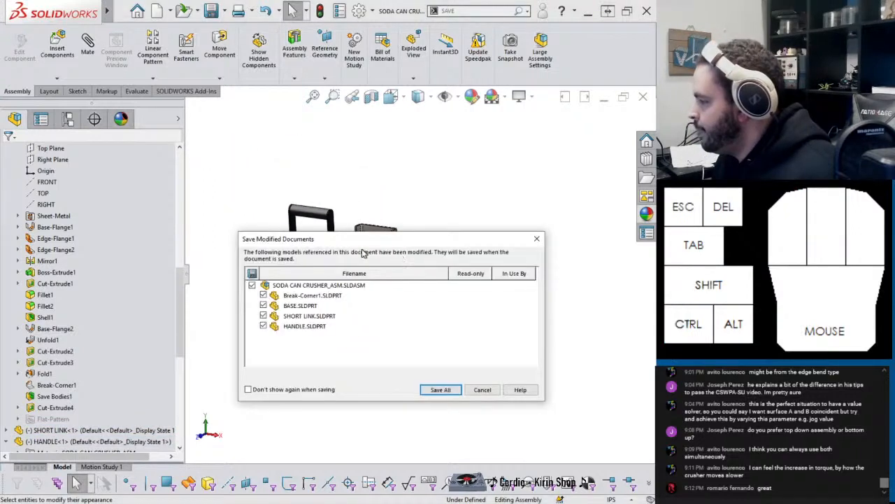
click(439, 389)
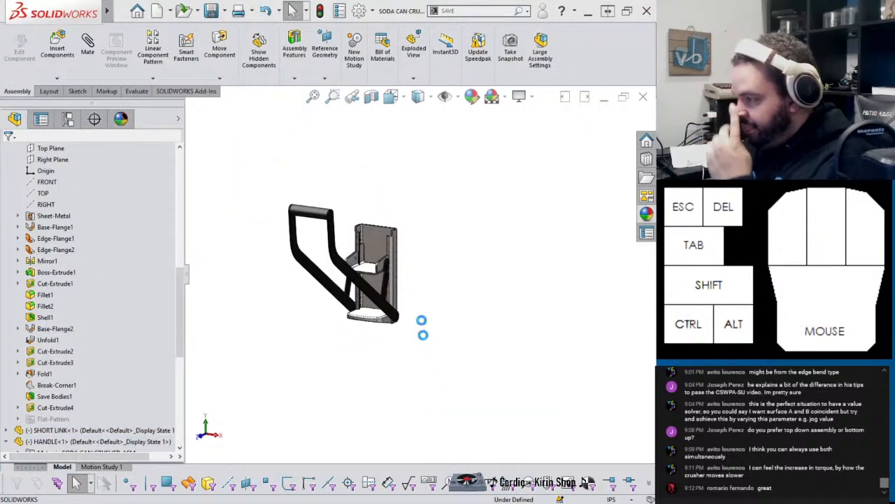
Step: Swing the handle down and back up to check the crusher's motion
click(518, 96)
click(464, 196)
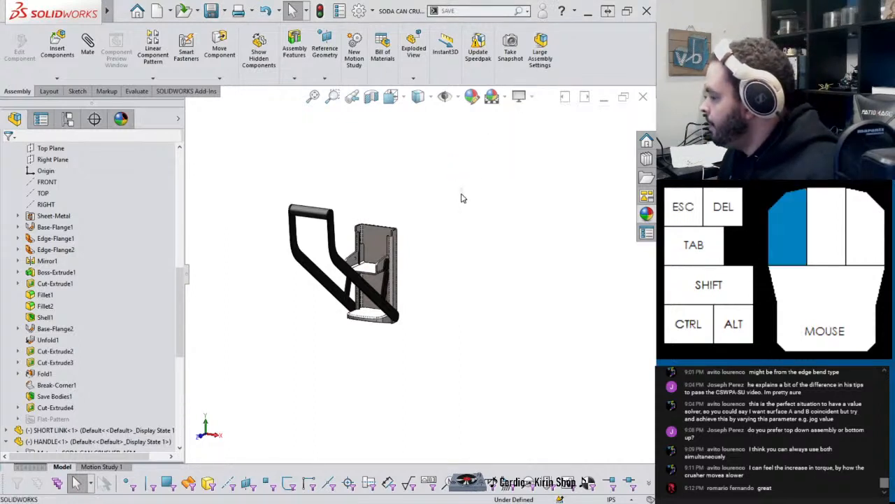
scroll(384, 224, up, 2)
drag(384, 224, 379, 359)
key(Escape)
drag(319, 350, 382, 223)
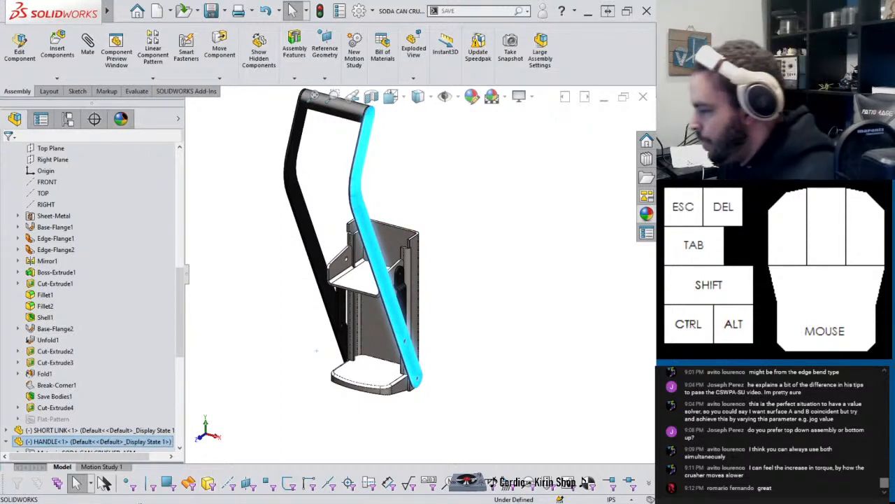
Step: Switch to Firefox, find the animation or motion analysis slide in the Animation Secrets video, and return to the SOLIDWORKS assembly
mouse_move(241, 500)
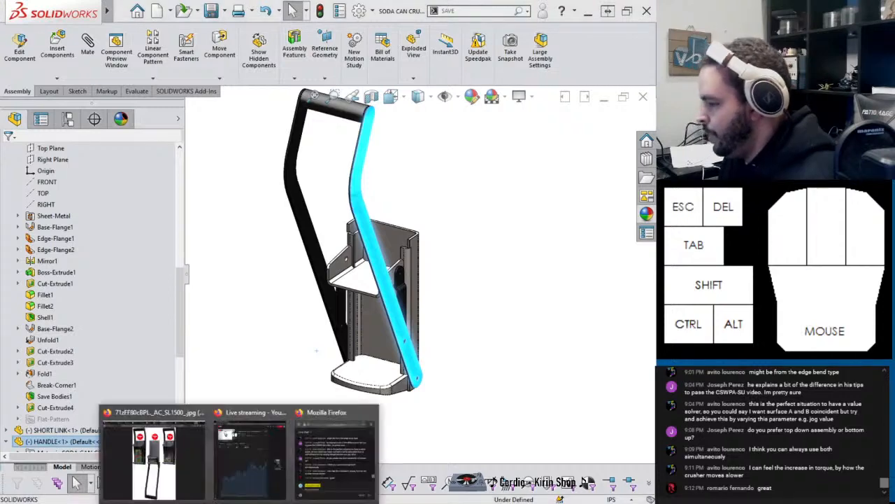
click(208, 437)
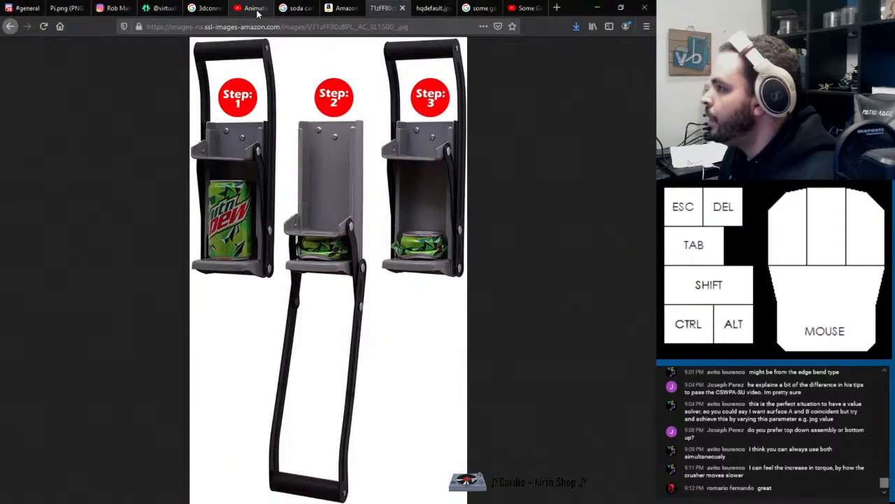
click(250, 8)
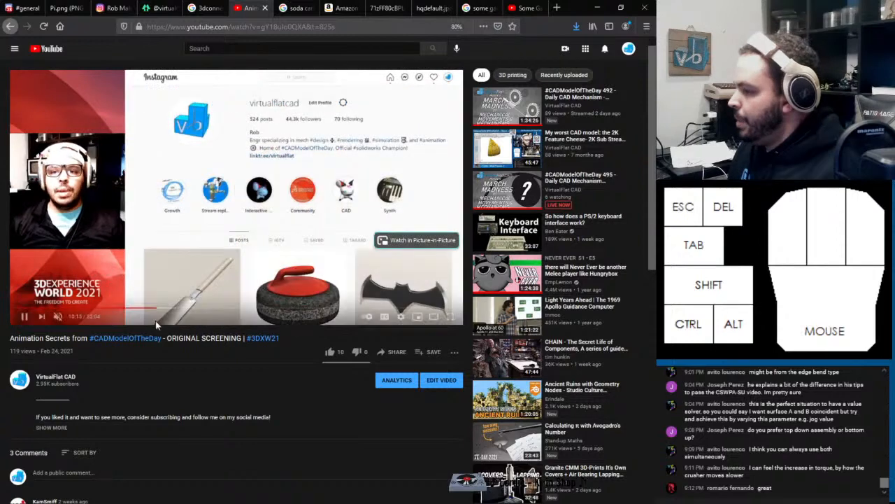
click(149, 306)
click(152, 306)
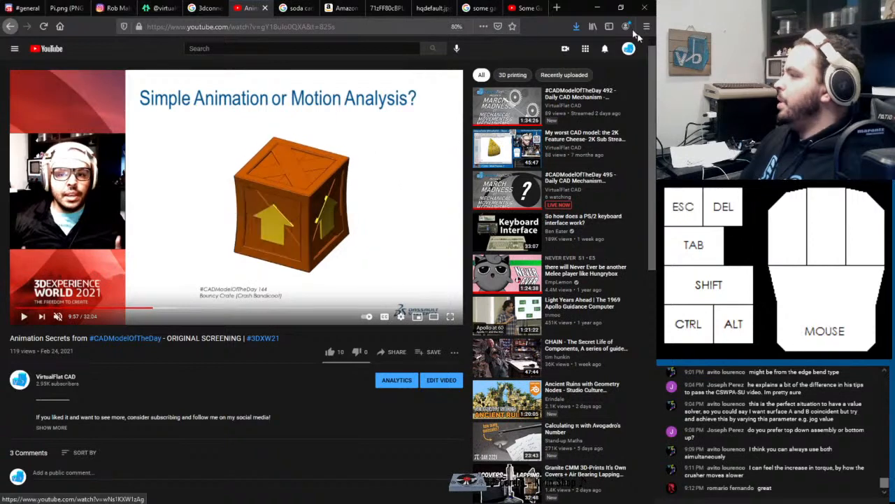
click(597, 7)
click(458, 249)
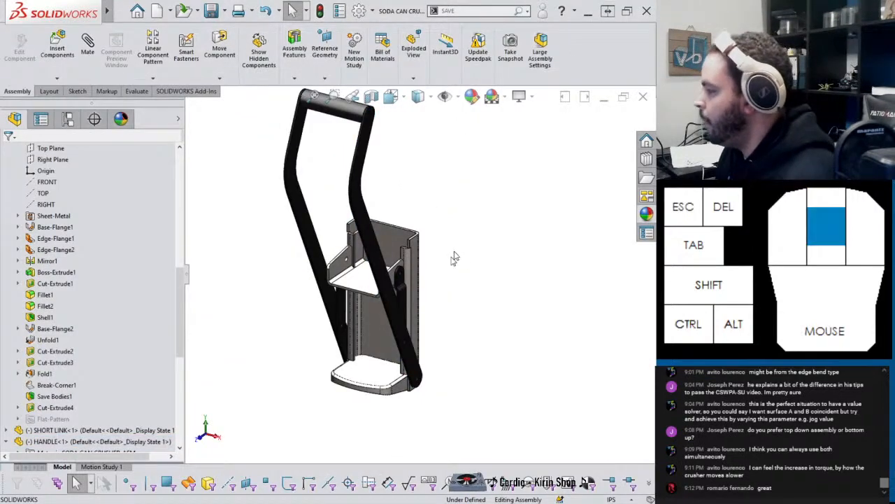
Step: Swing the raised handle slightly down and clear the selection
middle_drag(456, 256, 375, 311)
drag(364, 283, 343, 329)
click(256, 314)
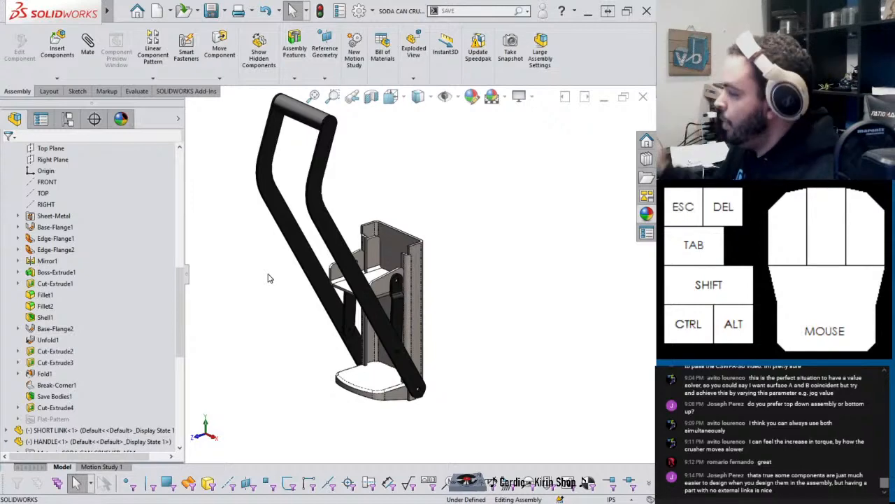
Step: Edit the crusher plate in the context of the assembly with No External References enabled
middle_drag(280, 277, 315, 296)
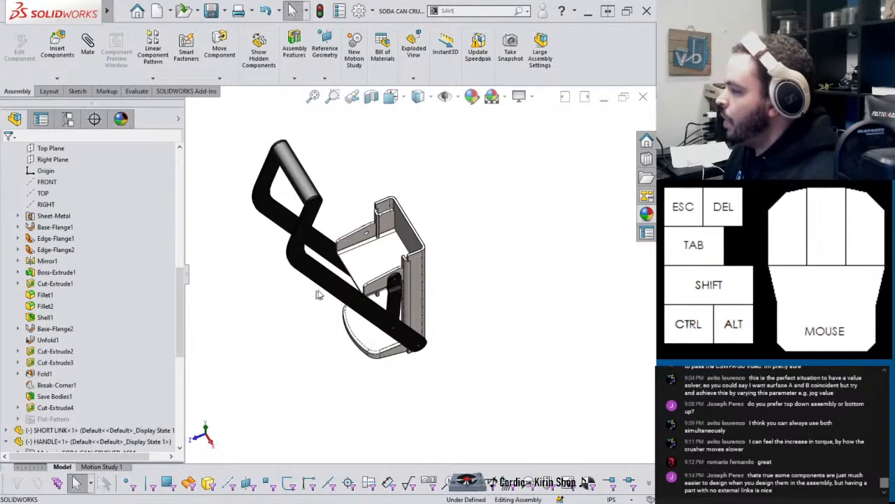
click(364, 263)
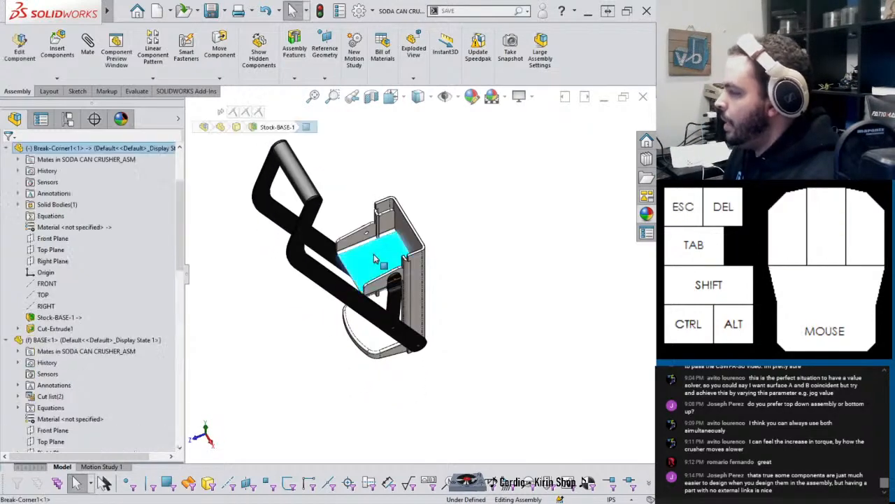
click(21, 52)
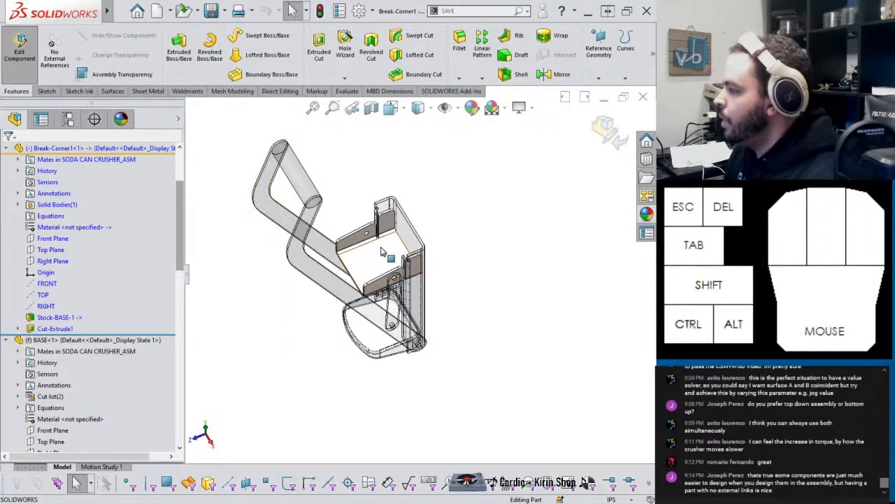
middle_drag(384, 258, 395, 245)
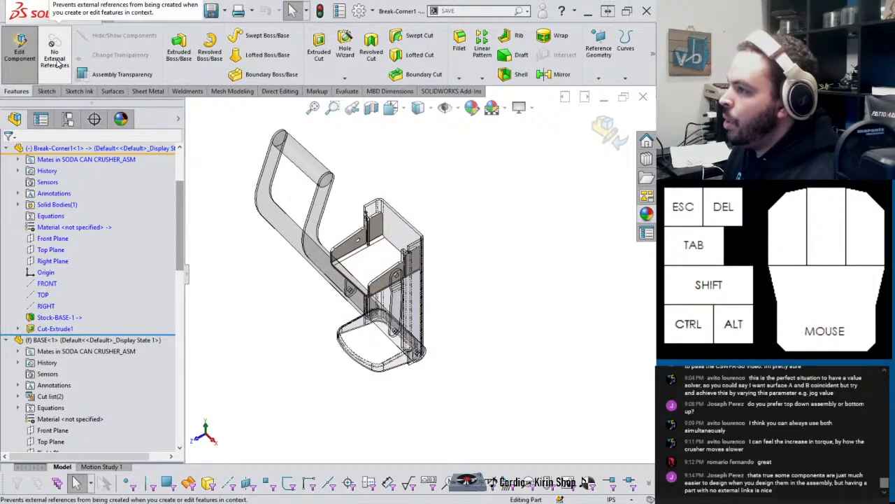
click(59, 63)
scroll(368, 248, down, 3)
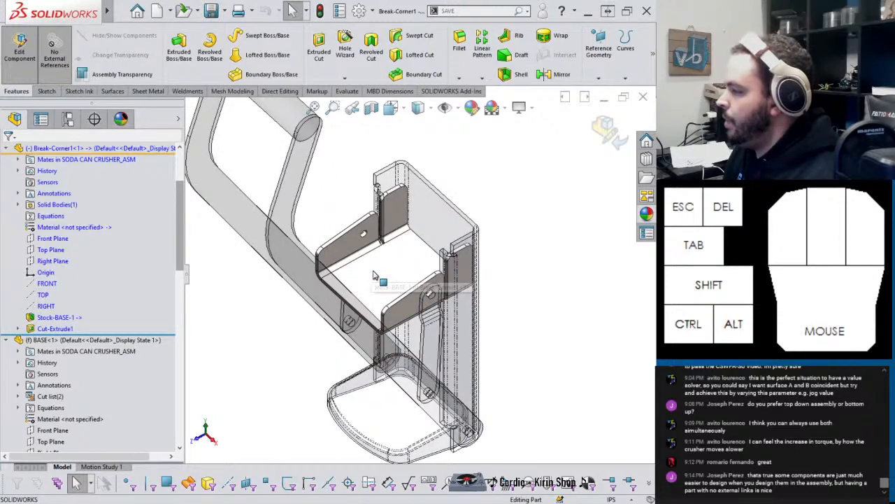
Step: Start a sketch on the crusher plate's flat face and draw a slanted line from the end of the base's back edge
click(396, 256)
click(422, 243)
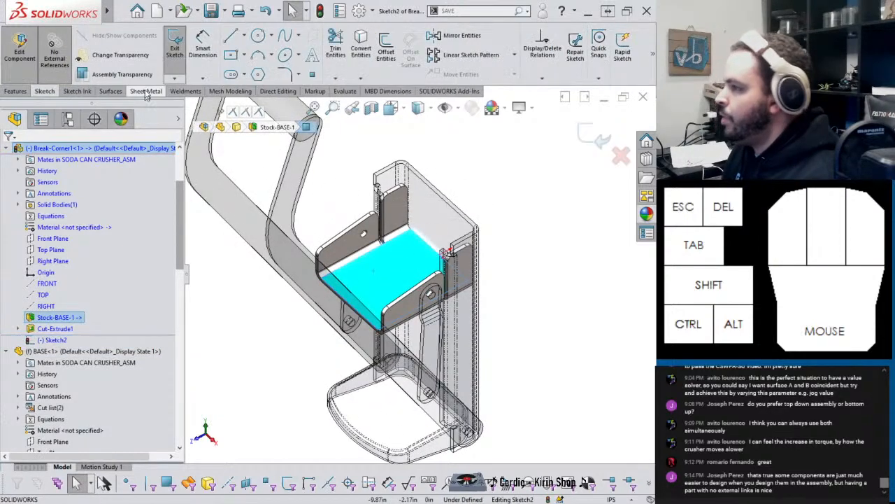
click(231, 35)
key(ctrl+8)
scroll(403, 220, down, 5)
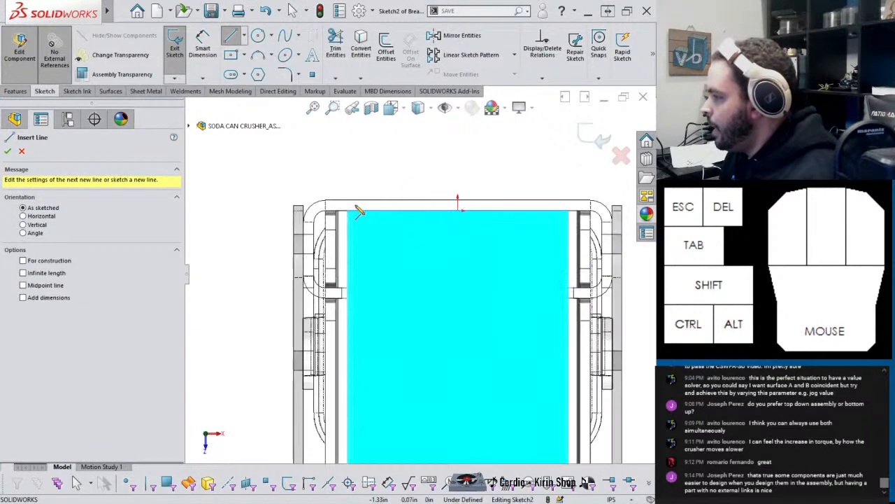
click(327, 202)
click(416, 146)
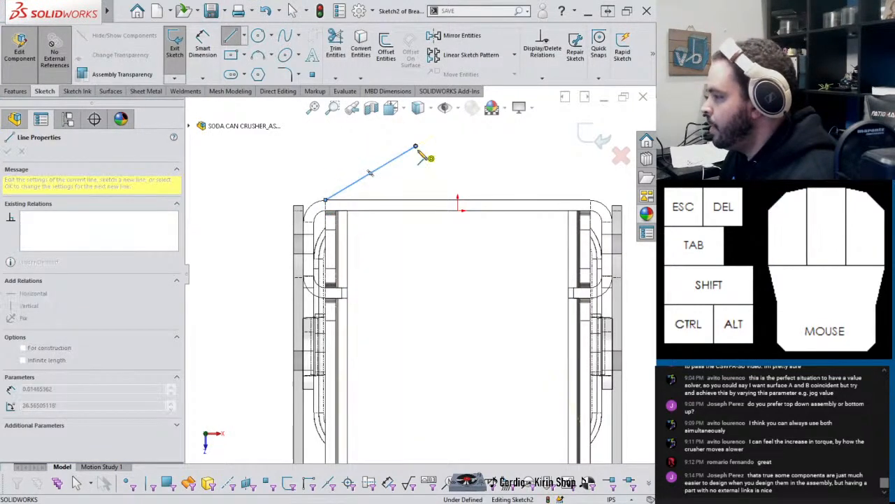
key(Escape)
Step: Pull the line's start point away from the base's back edge to test for an external reference
mouse_move(326, 201)
mouse_down()
mouse_move(315, 161)
mouse_move(327, 202)
mouse_up()
click(327, 203)
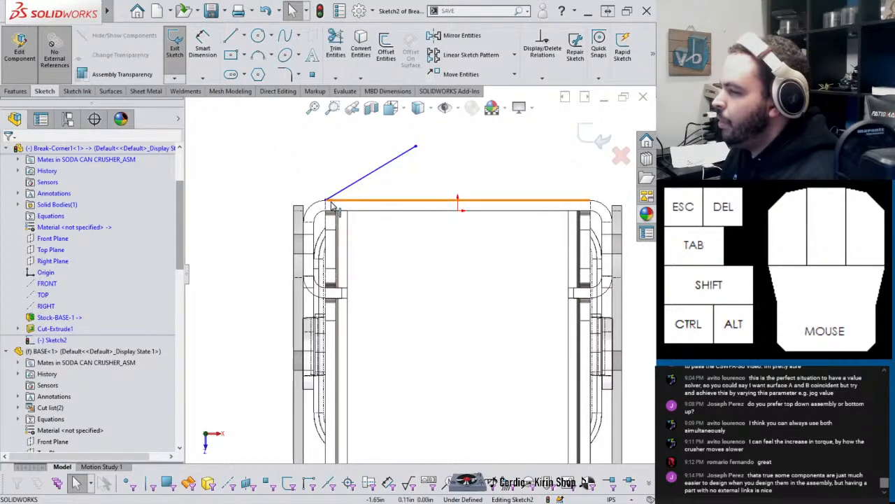
drag(326, 203, 312, 169)
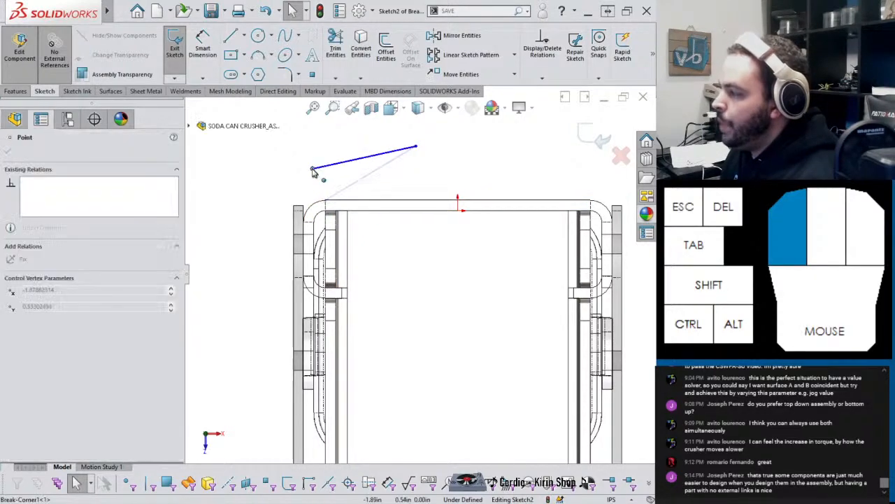
Step: Try relating the line's start point to the end of the base's back edge, and attach it there with No External References disabled
ctrl+click(326, 202)
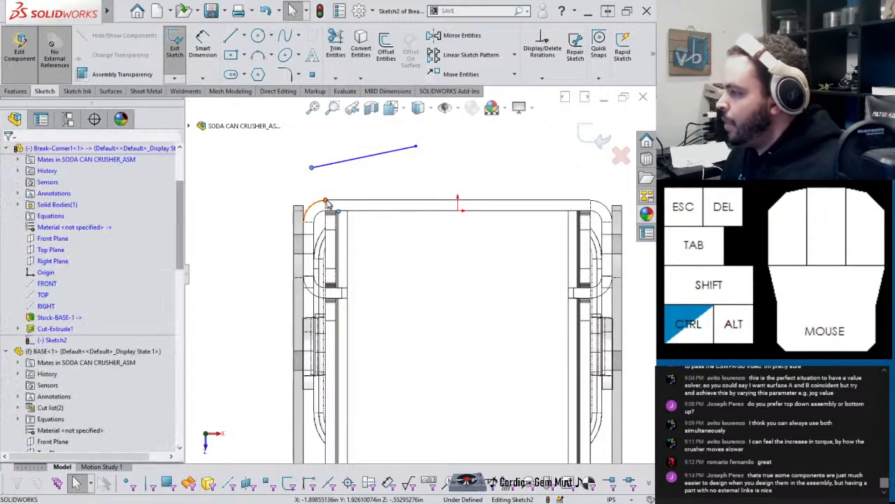
ctrl+click(312, 168)
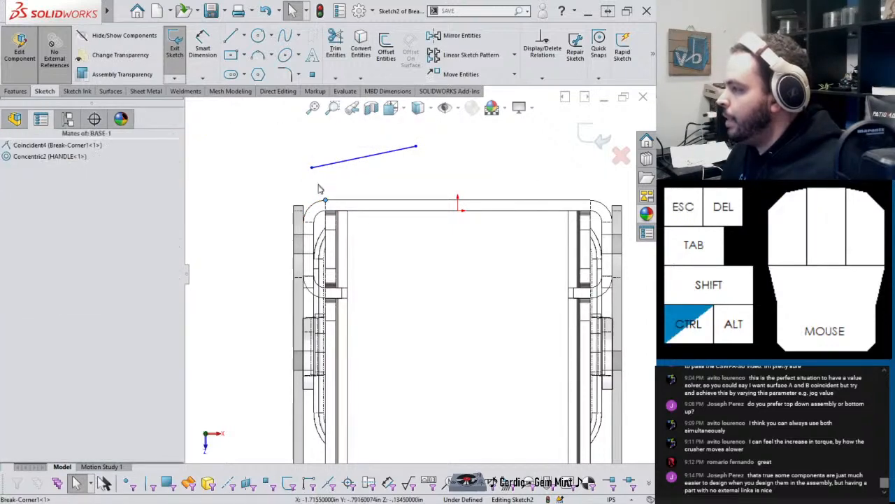
click(312, 169)
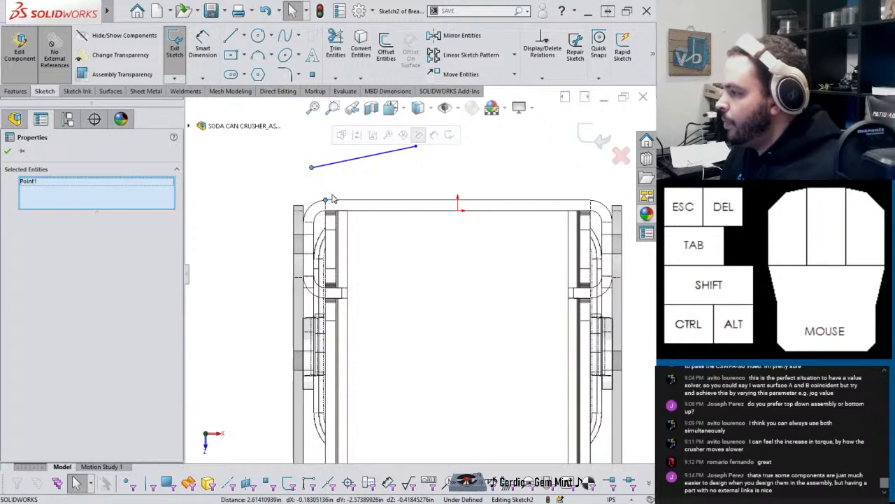
click(258, 184)
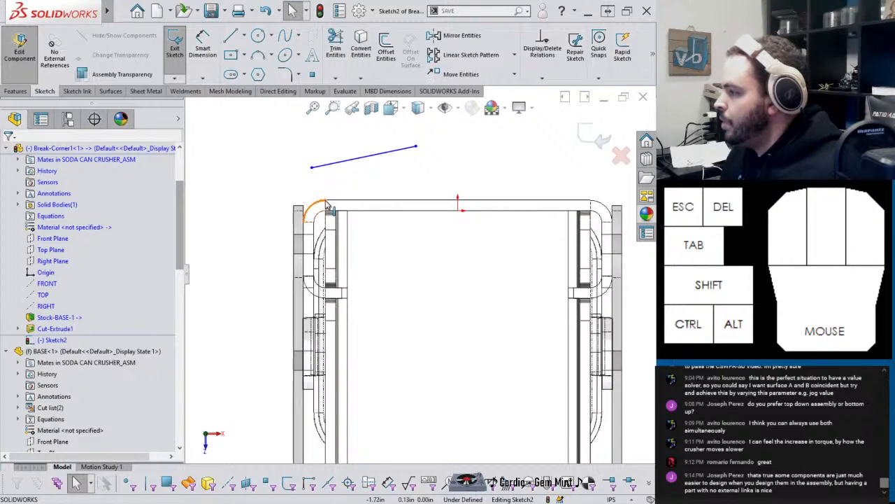
drag(312, 169, 326, 200)
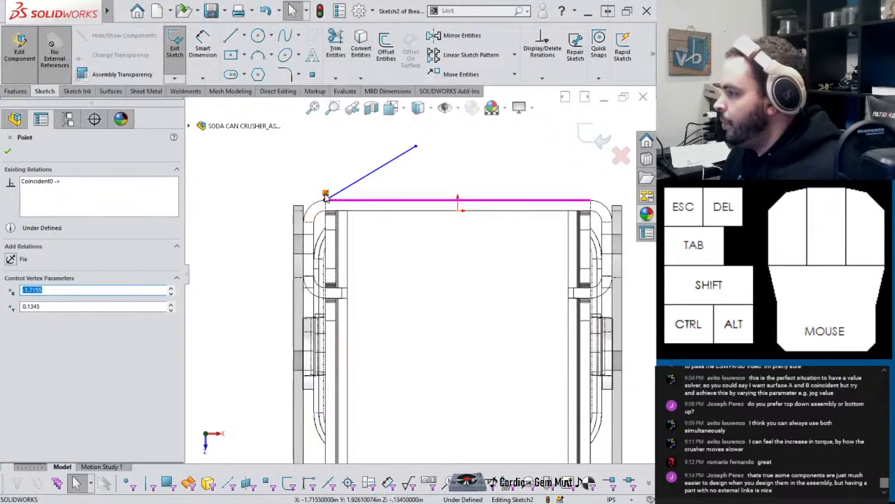
click(326, 194)
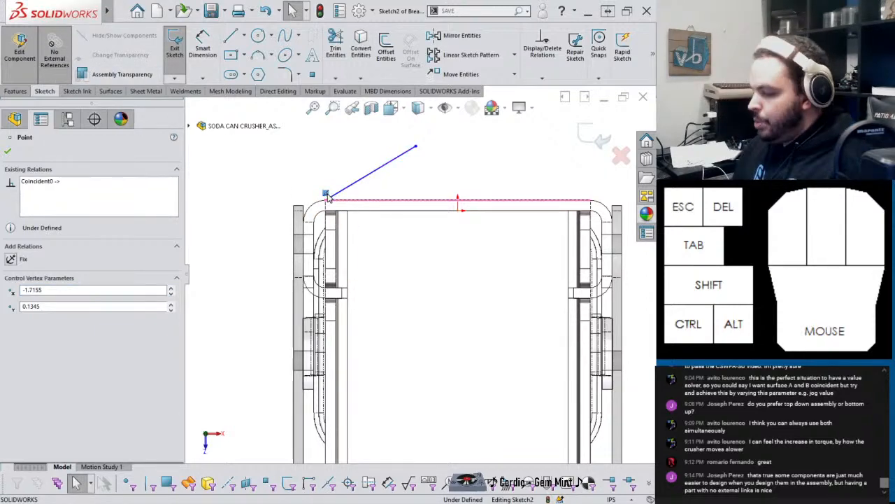
Step: Discard the sketch on the crusher plate and return to editing the assembly
click(622, 169)
click(341, 263)
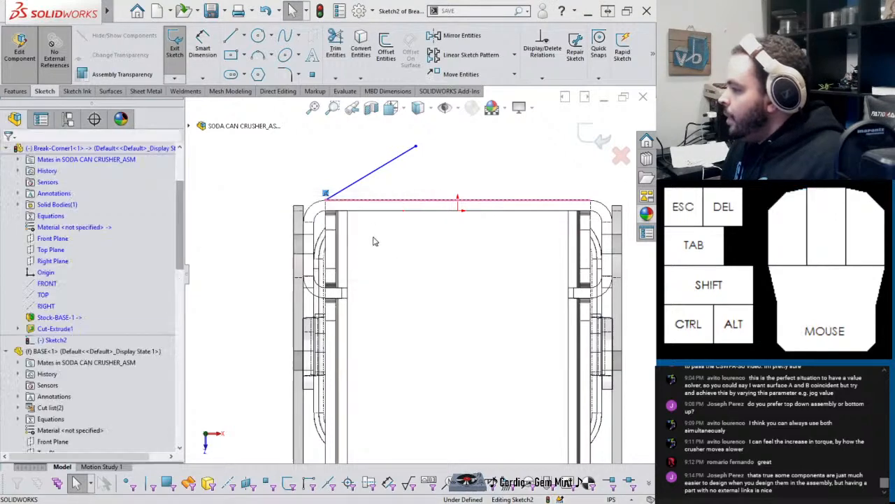
click(605, 140)
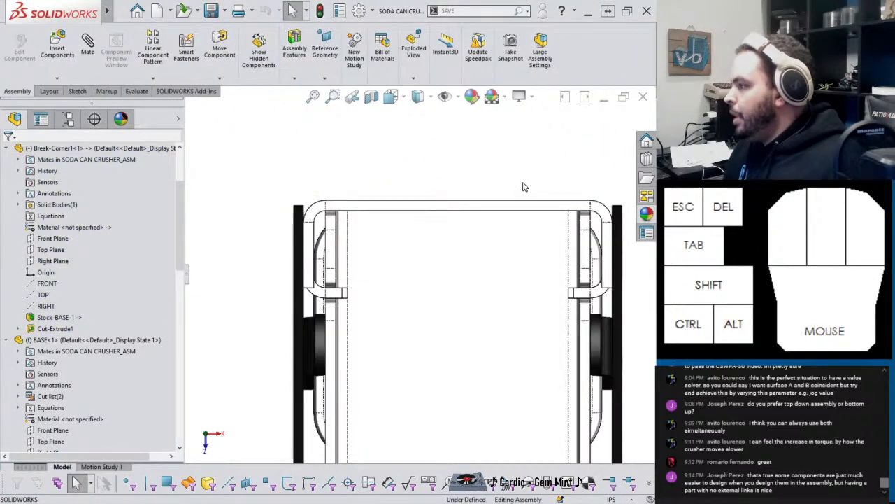
Step: Swing the handle up to a nearly vertical position and collapse the feature tree
scroll(464, 314, up, 5)
middle_drag(447, 335, 420, 285)
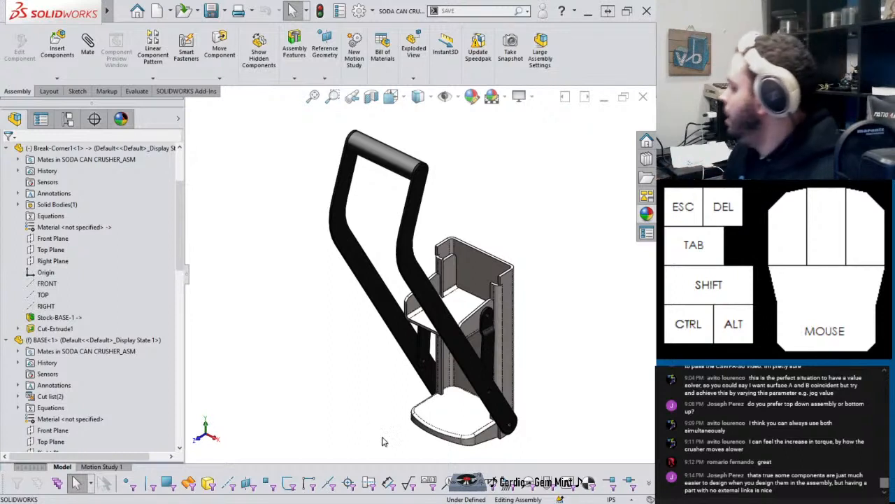
scroll(470, 354, up, 2)
middle_drag(480, 343, 572, 328)
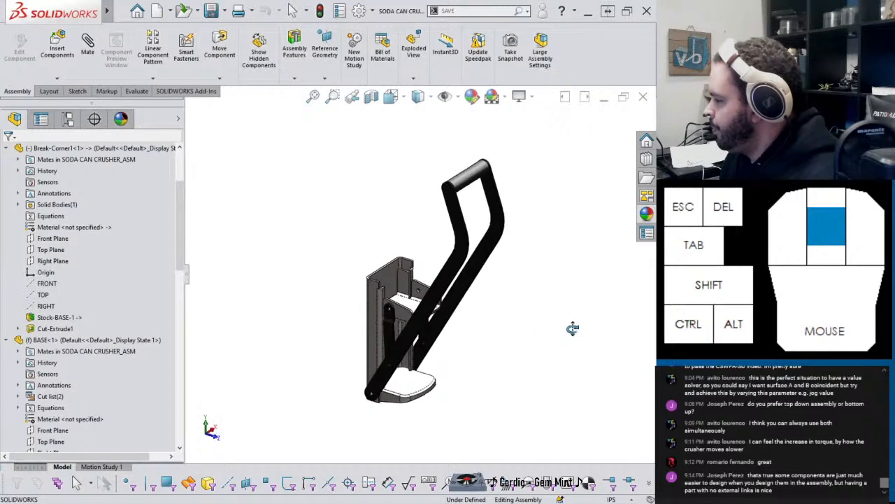
drag(420, 283, 390, 263)
click(292, 314)
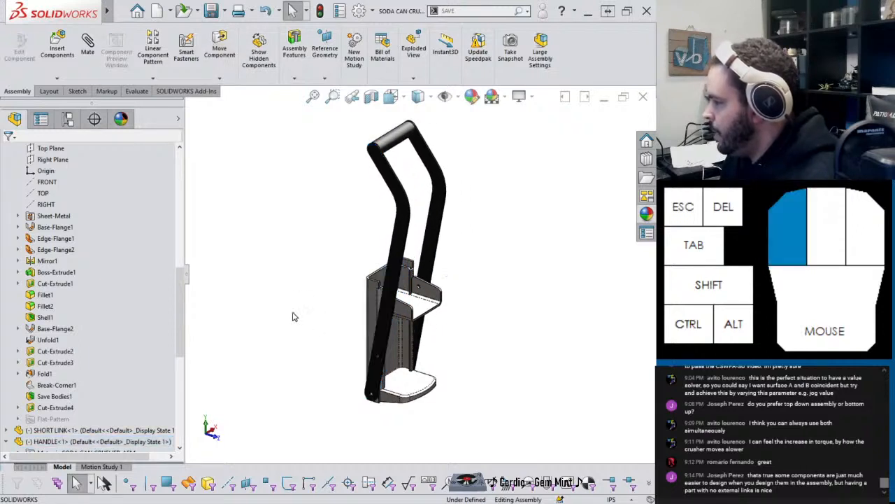
click(184, 282)
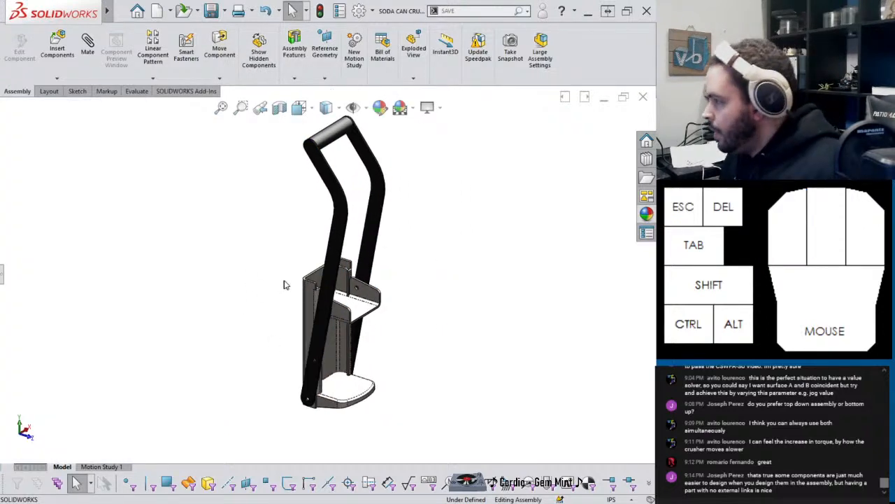
middle_drag(294, 324, 276, 319)
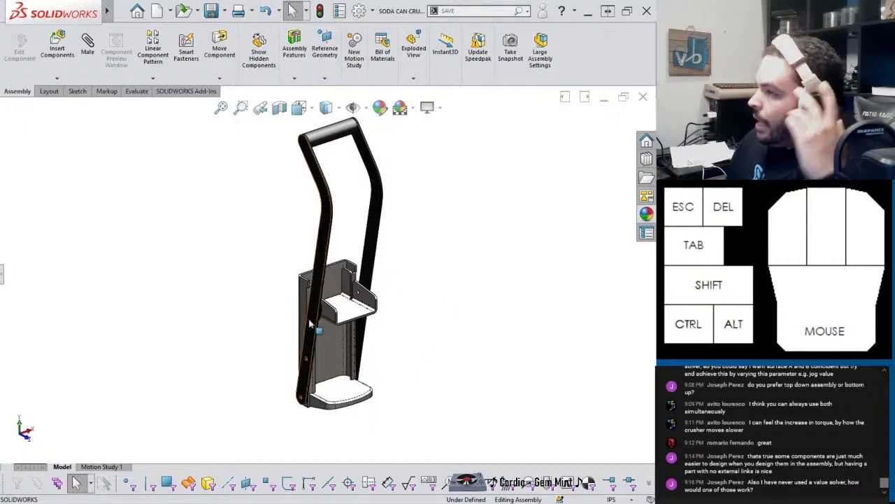
click(128, 93)
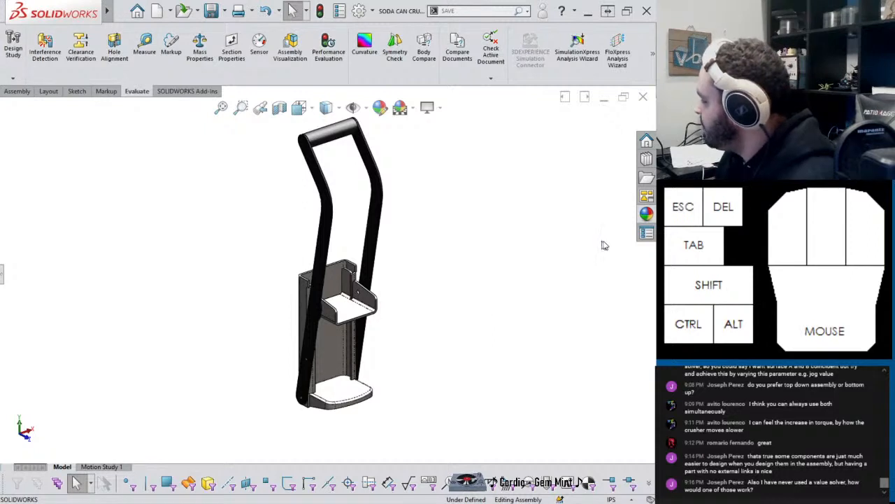
click(647, 217)
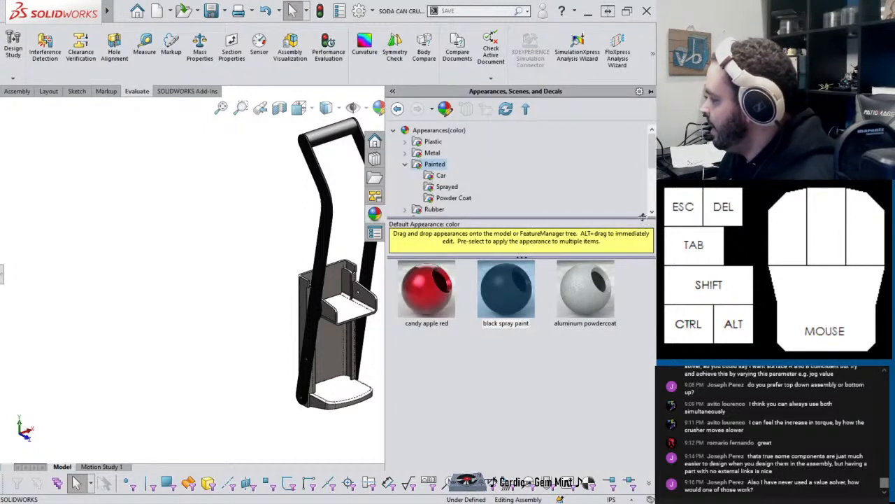
click(273, 254)
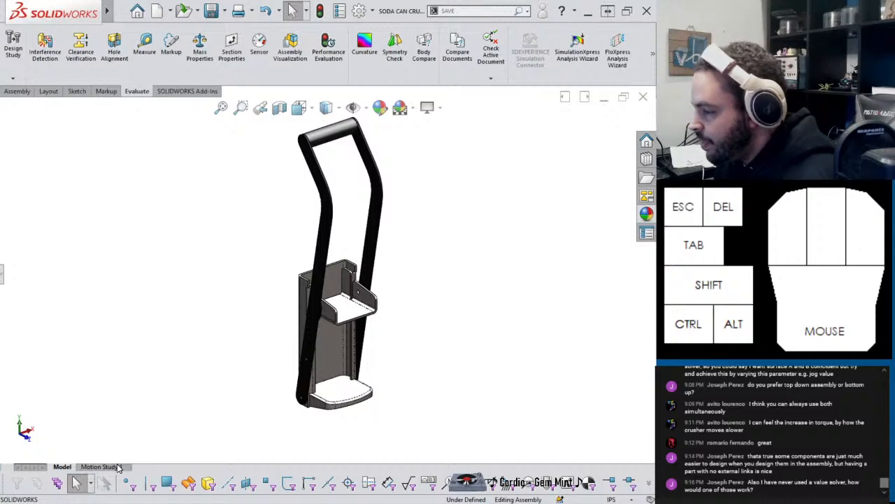
Step: Open Motion Study 1 for the soda can crusher assembly
click(100, 467)
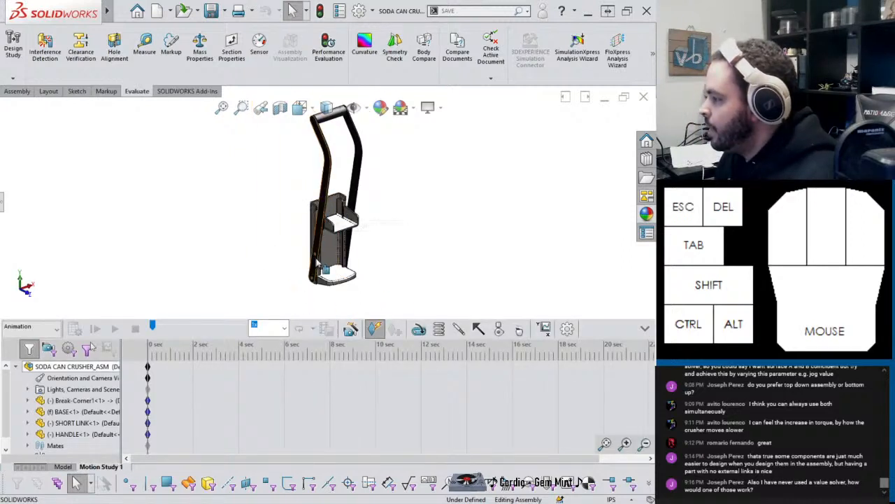
click(372, 331)
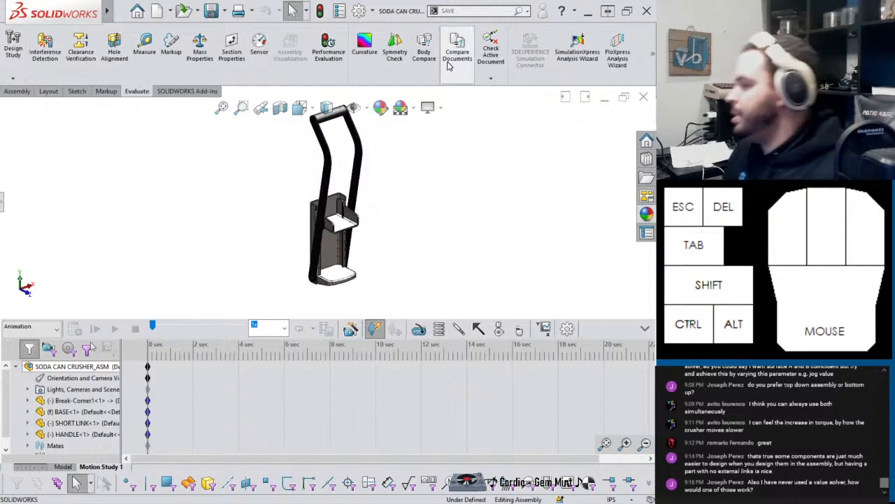
click(393, 335)
scroll(330, 294, down, 8)
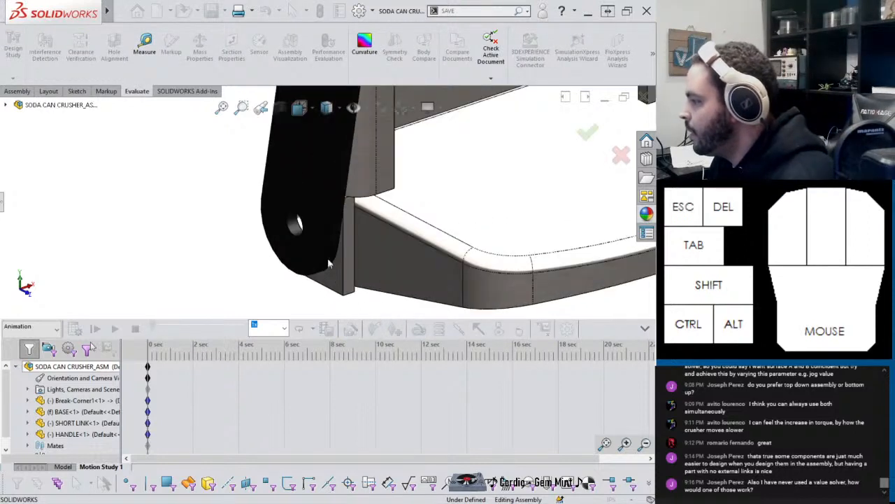
scroll(330, 254, down, 3)
scroll(330, 254, up, 4)
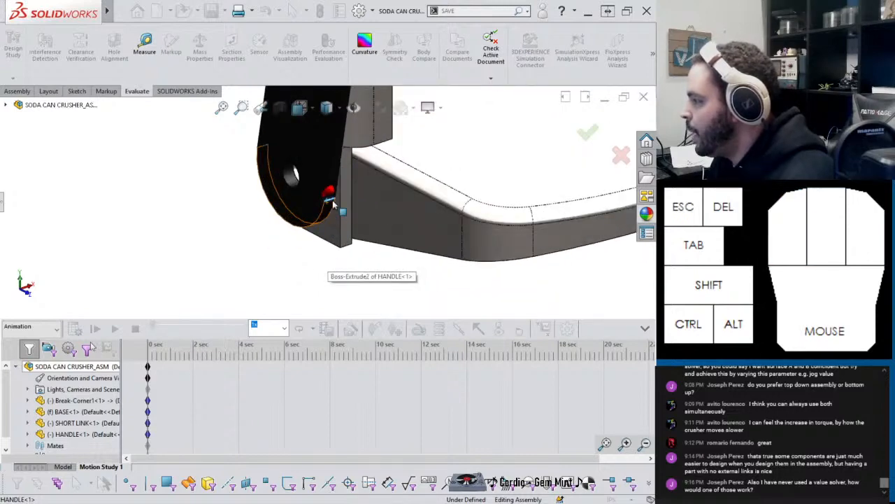
click(332, 212)
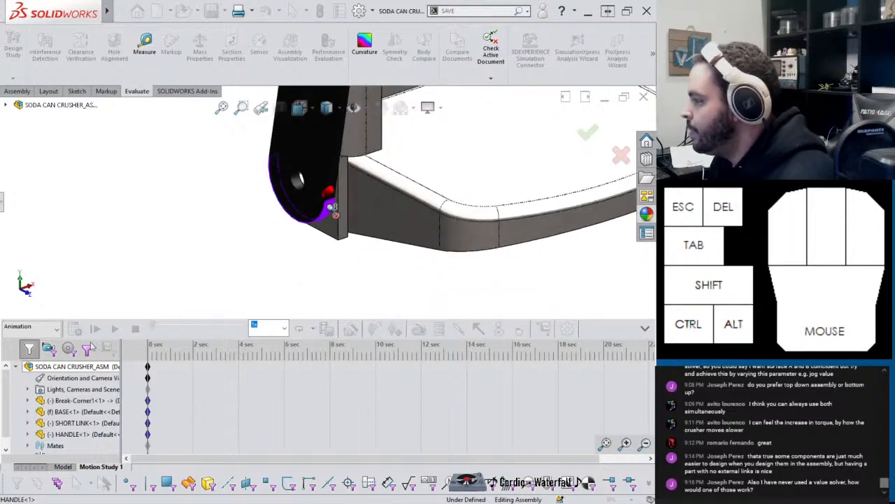
click(307, 140)
click(3, 204)
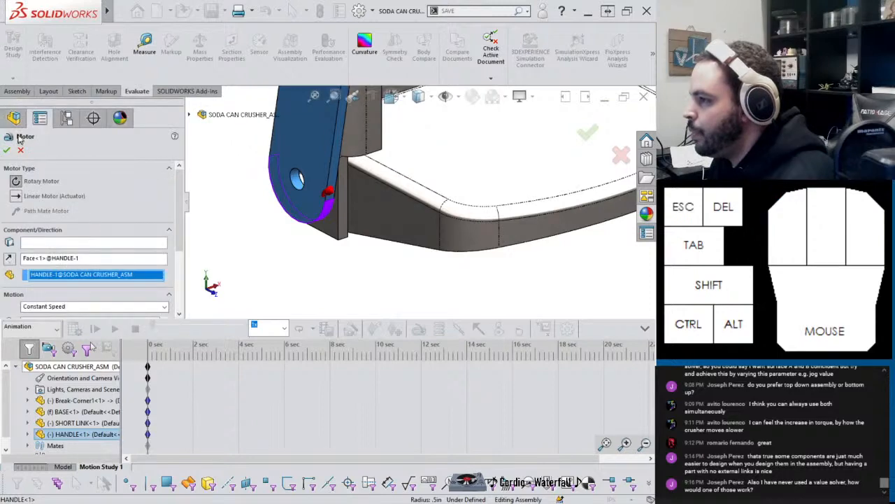
click(22, 147)
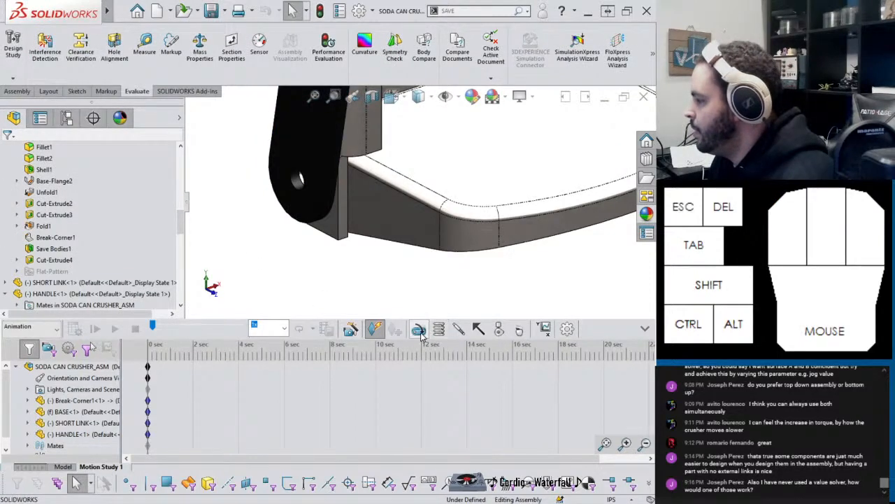
Step: Start a rotary motor on the rounded face at the handle's lower pivot end
click(419, 331)
click(325, 213)
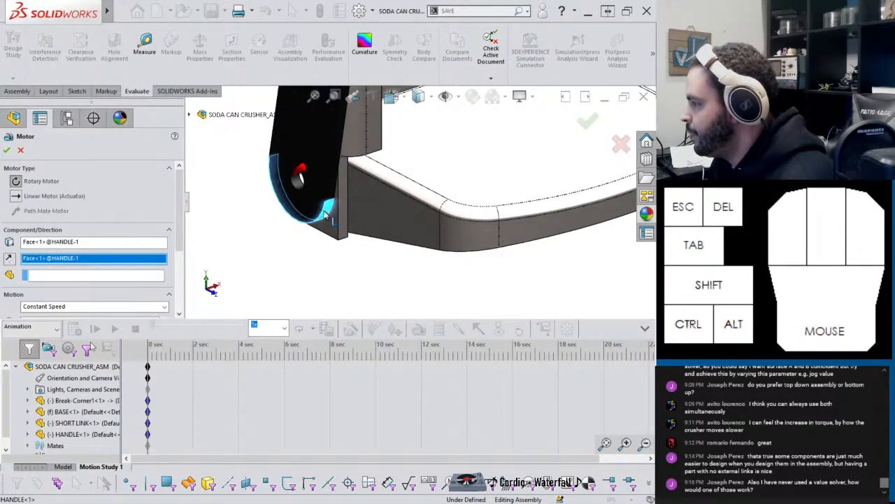
middle_drag(324, 215, 294, 227)
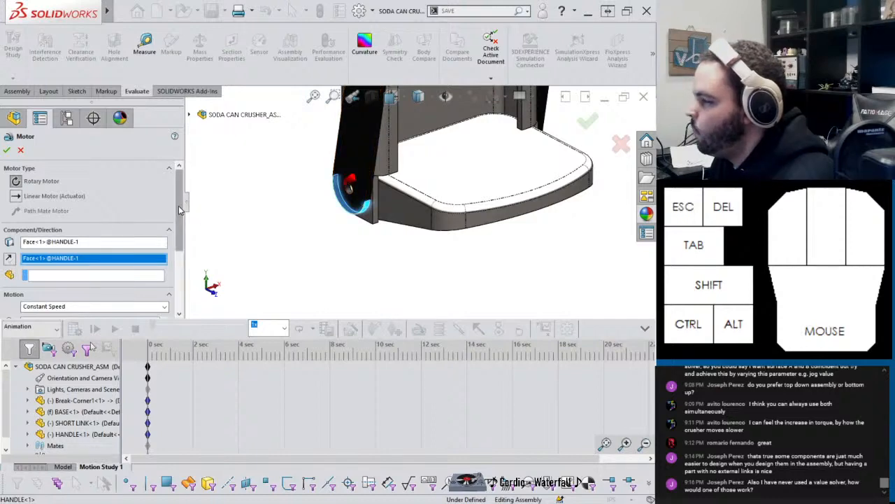
scroll(179, 210, down, 3)
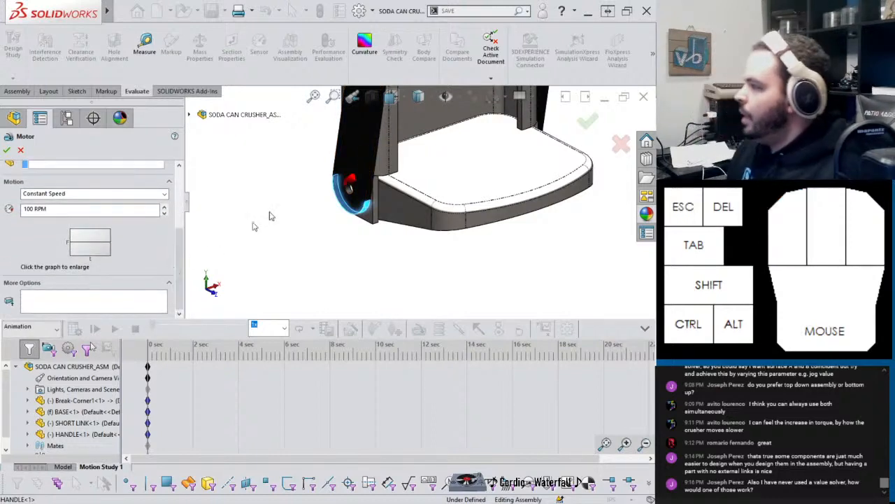
scroll(421, 167, up, 5)
scroll(422, 165, down, 10)
scroll(431, 145, up, 1)
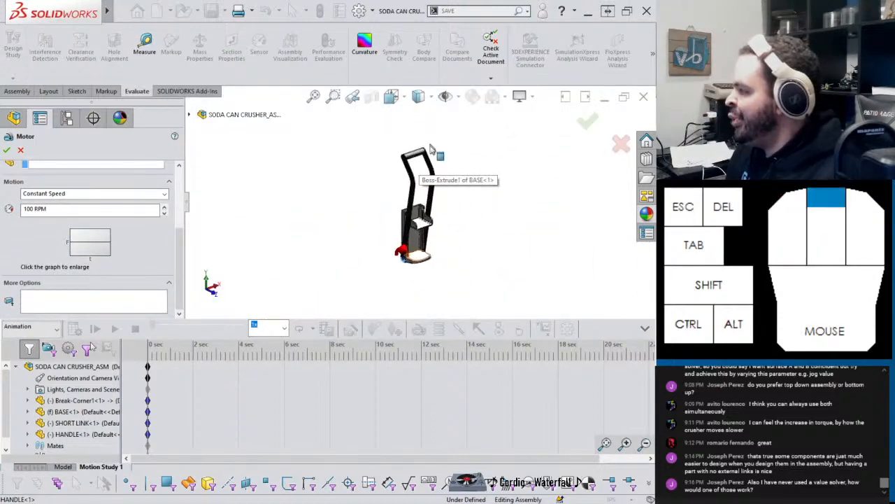
scroll(431, 145, up, 2)
scroll(435, 262, down, 1)
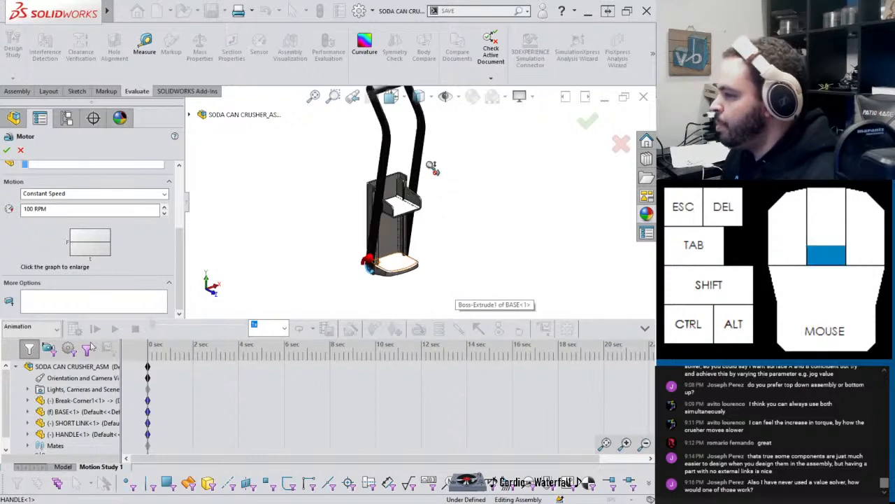
Step: Set the motor's motion to Data Points and define its value as Displacement (deg)
click(62, 196)
click(70, 233)
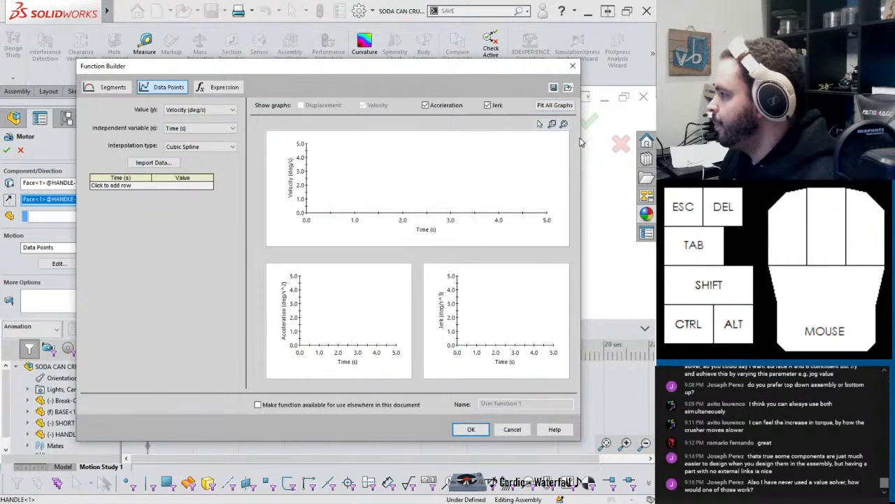
drag(504, 77, 476, 70)
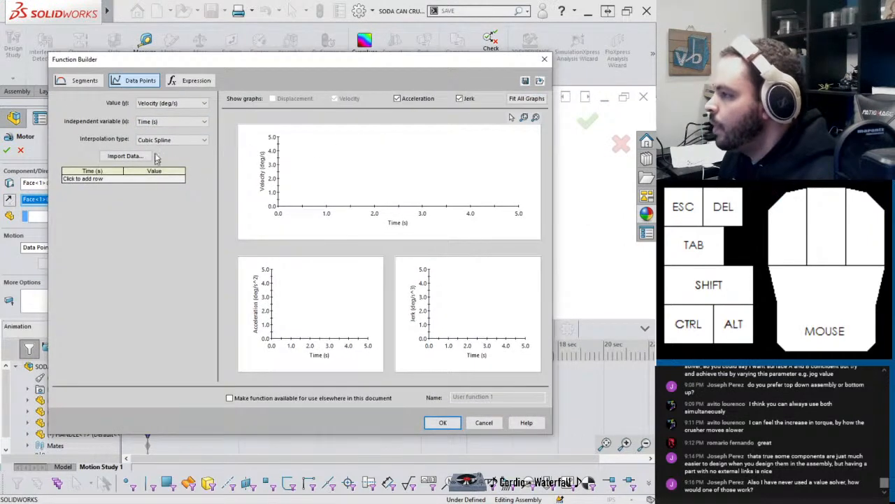
click(171, 103)
click(162, 112)
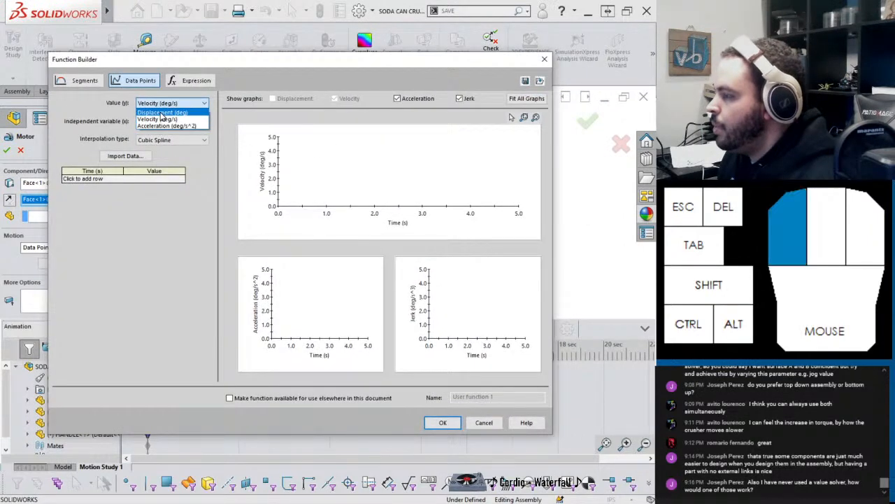
Step: Add data rows for 0 s, 1 s and 2 s to the motor's displacement table
click(74, 178)
click(70, 186)
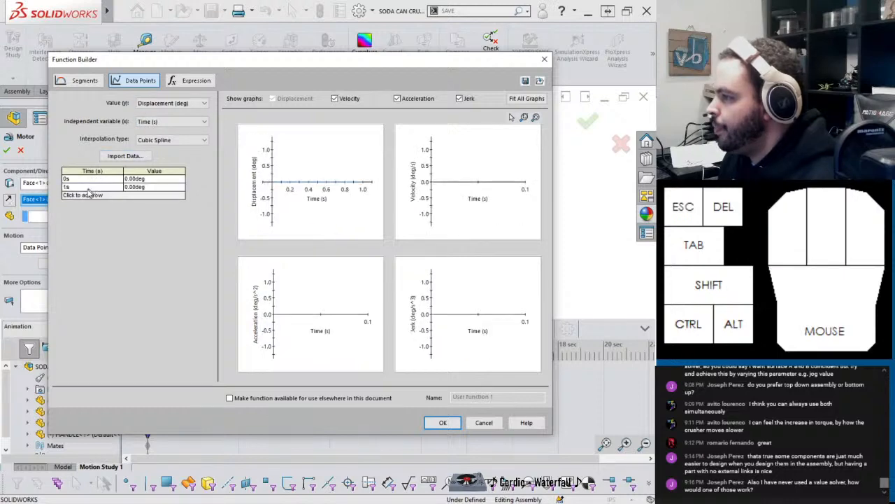
click(69, 195)
click(140, 195)
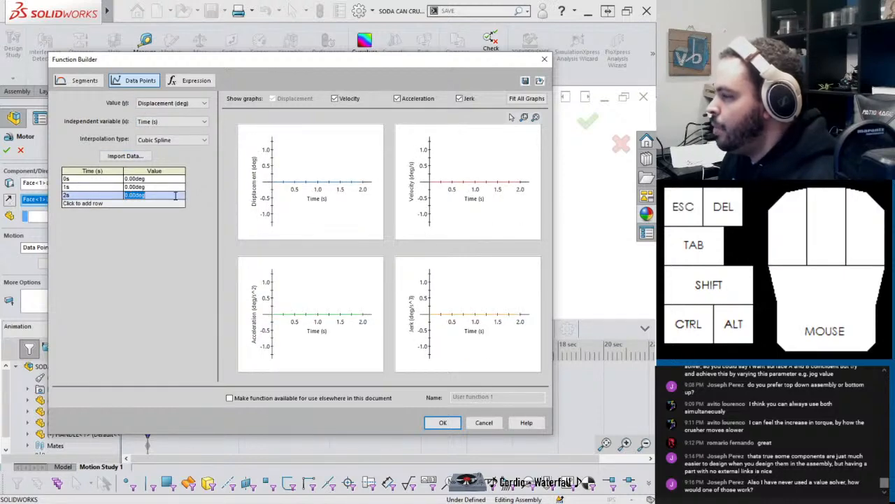
Step: Set the interpolation type to Akima Spline and give the motor a displacement of 165 deg at 2 s and 3 s
click(168, 140)
click(155, 155)
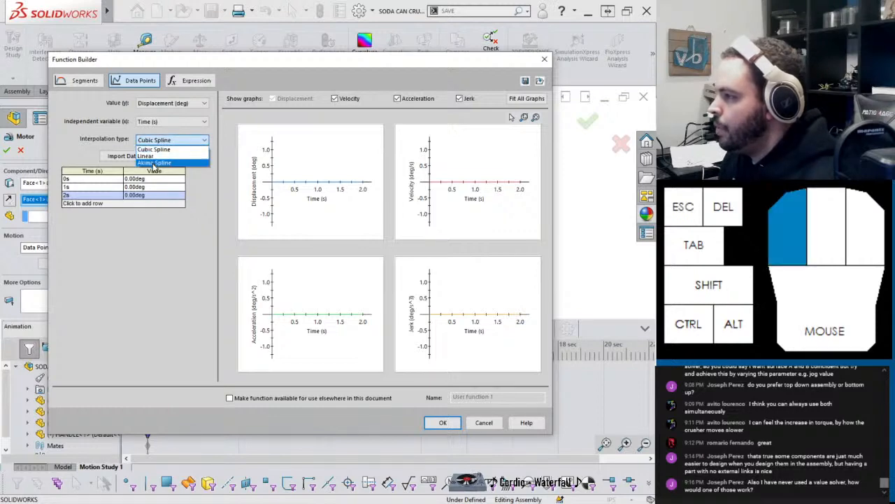
click(138, 198)
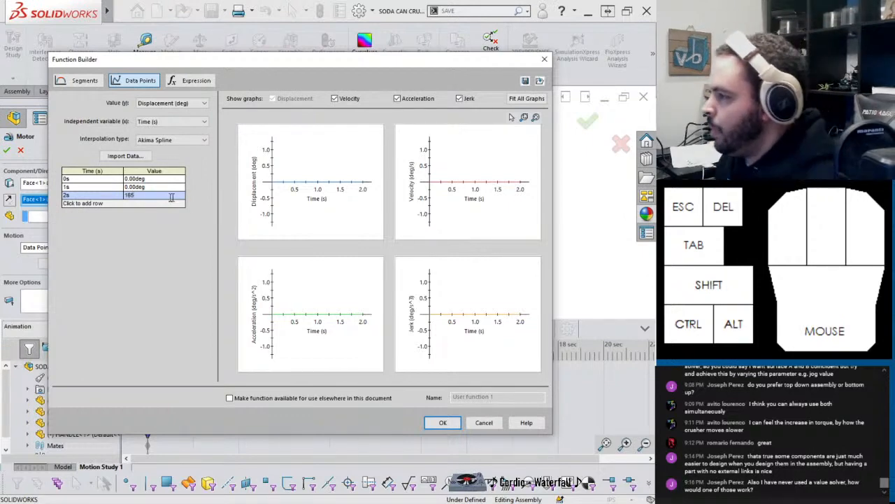
click(98, 203)
click(147, 203)
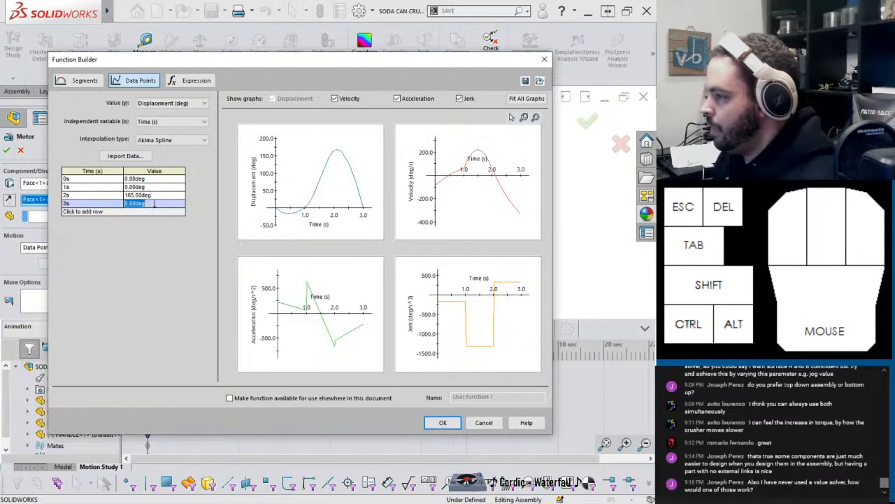
text(165)
key(Return)
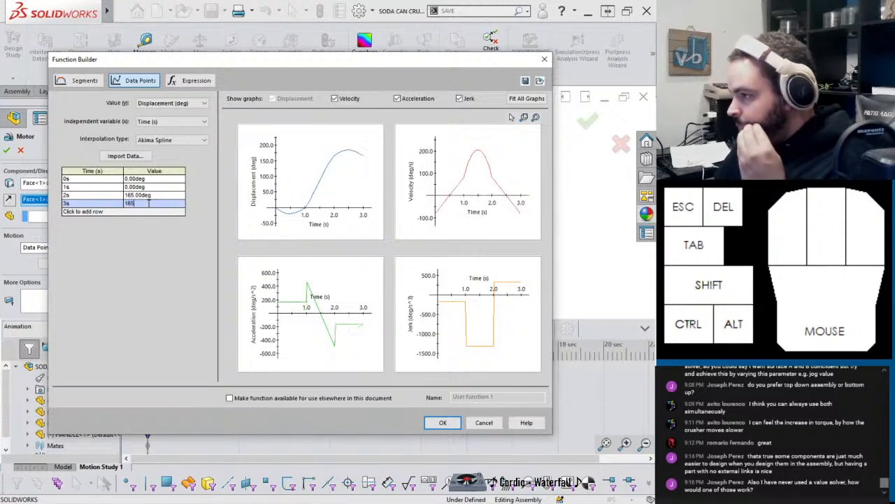
Step: Add data rows for 4 s and 5 s, and insert a 2.5 s row with a displacement of 165 deg
click(143, 212)
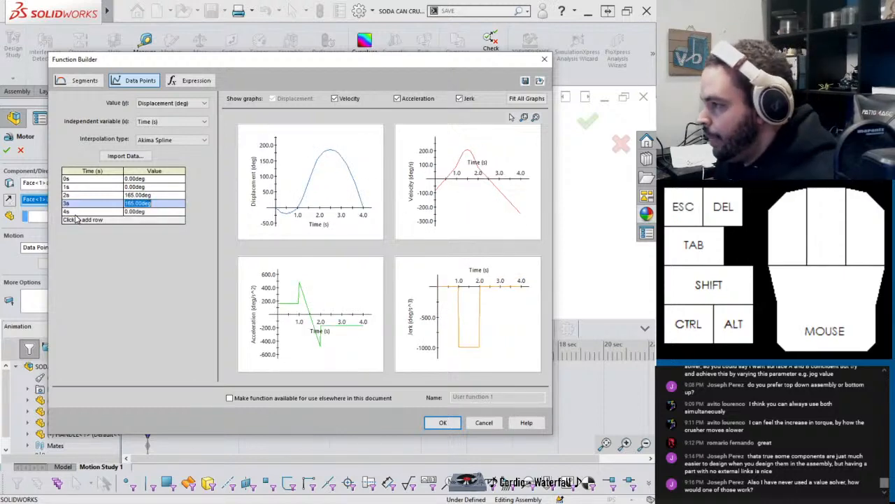
click(77, 221)
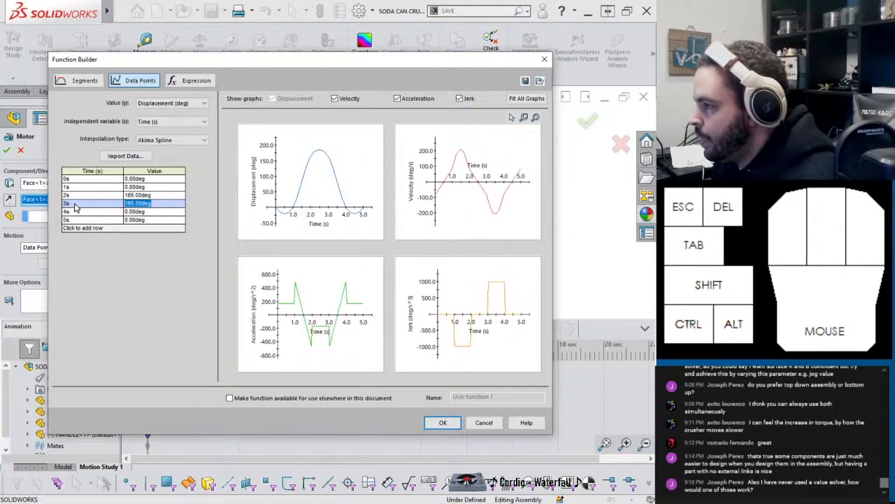
right_click(74, 203)
click(88, 210)
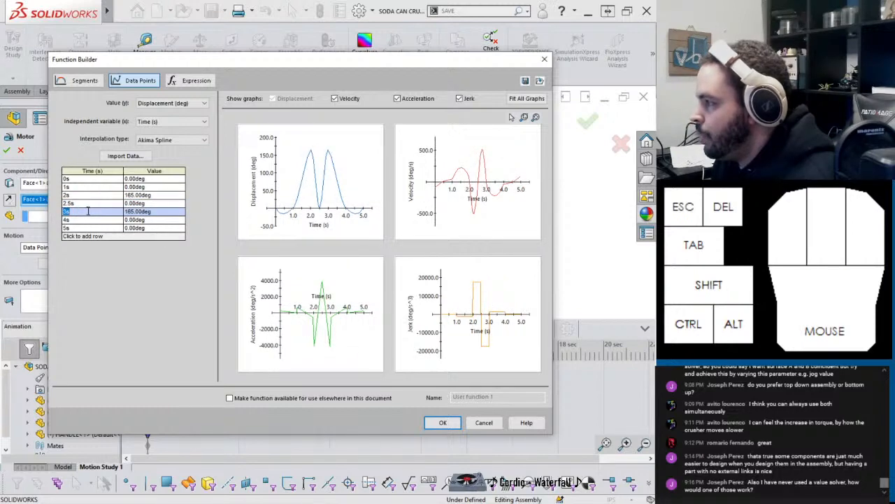
double_click(136, 202)
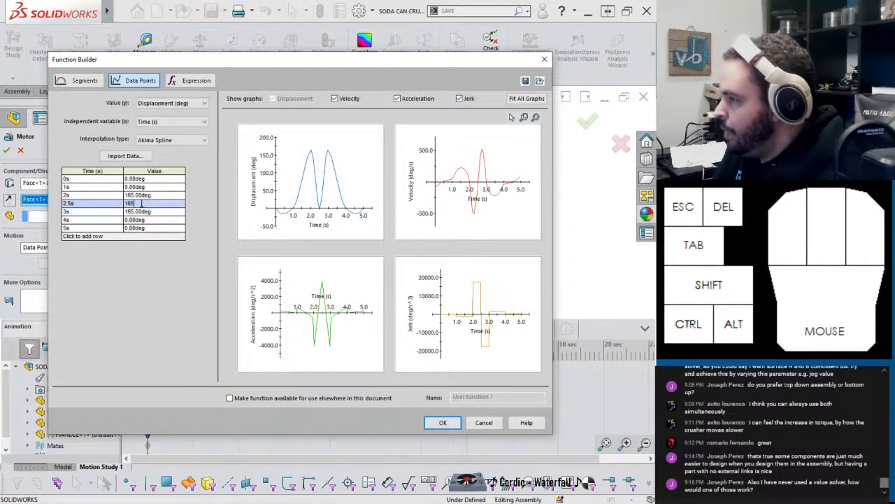
key(Return)
Step: Insert data rows at 0.5 s and 4.5 s with 0 deg displacement, and accept the rotary motor
right_click(82, 194)
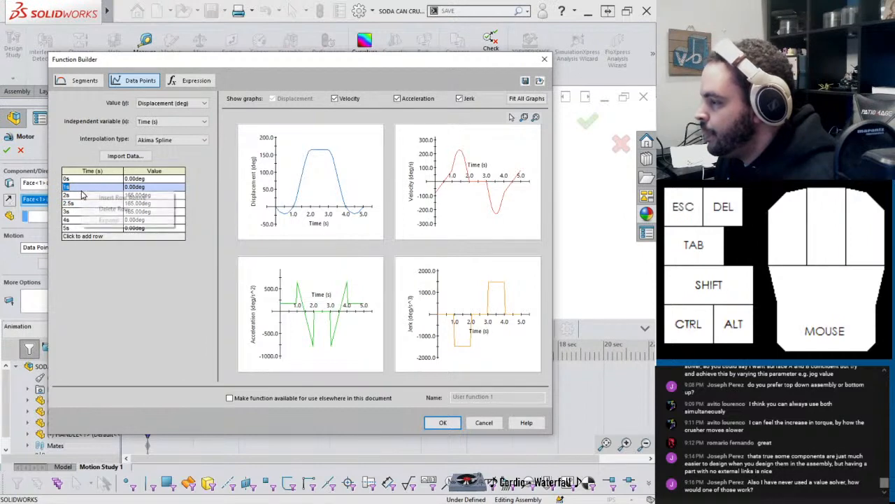
click(103, 198)
right_click(97, 238)
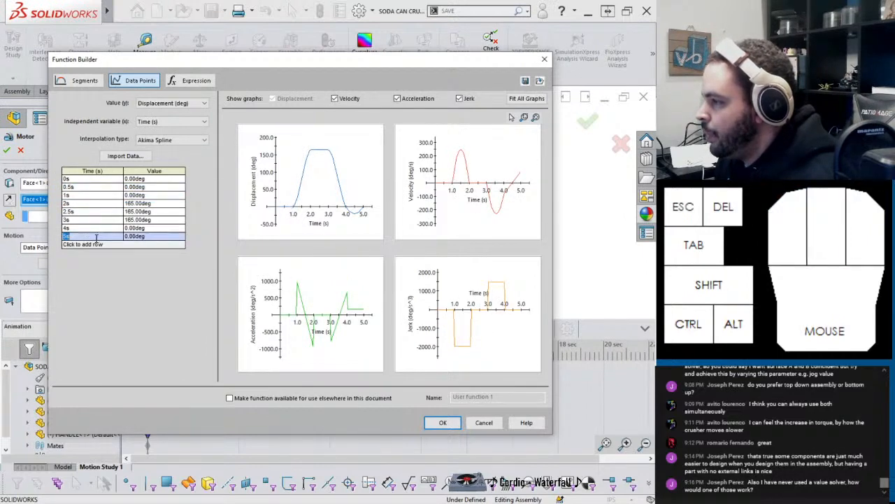
click(111, 243)
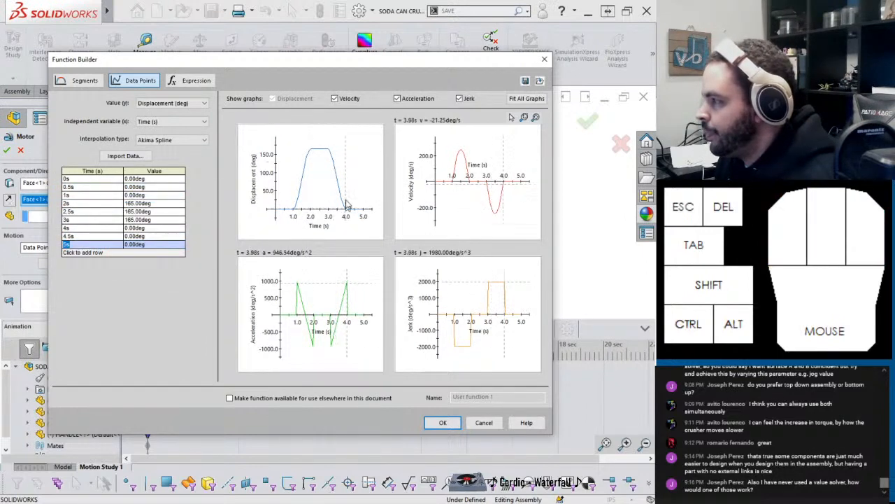
click(444, 424)
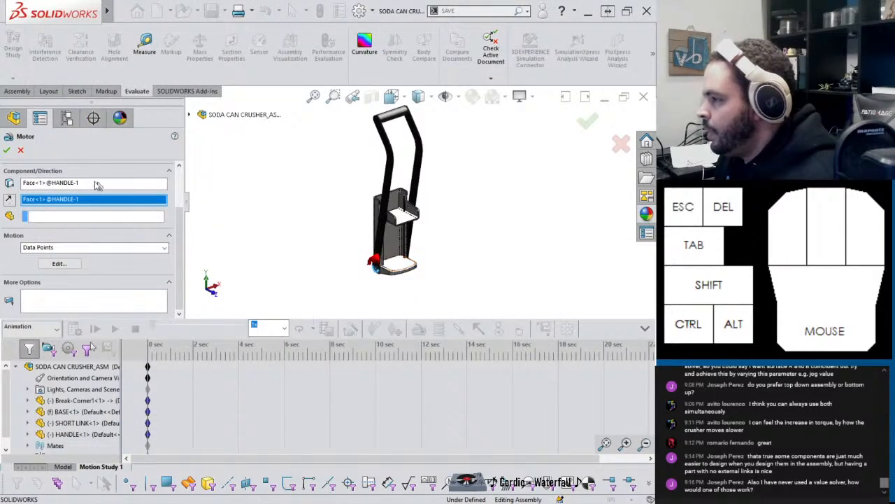
click(7, 151)
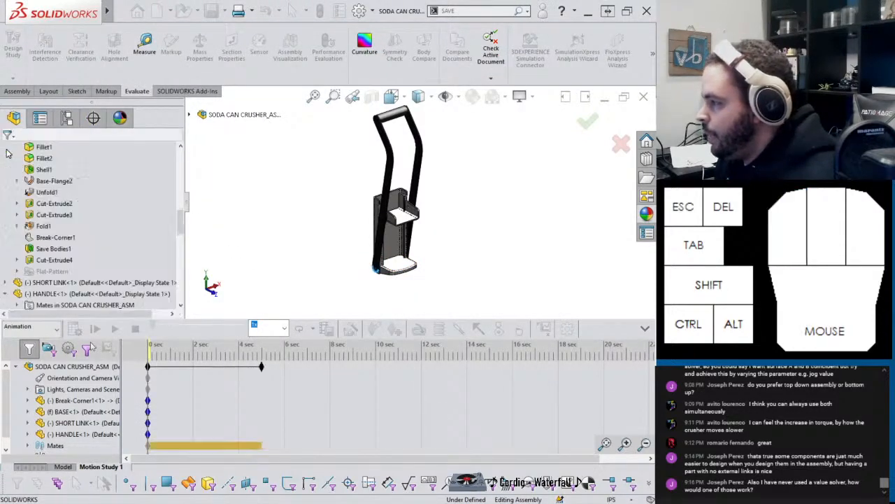
Step: Calculate the motion study and return the timeline to 0 s
click(75, 328)
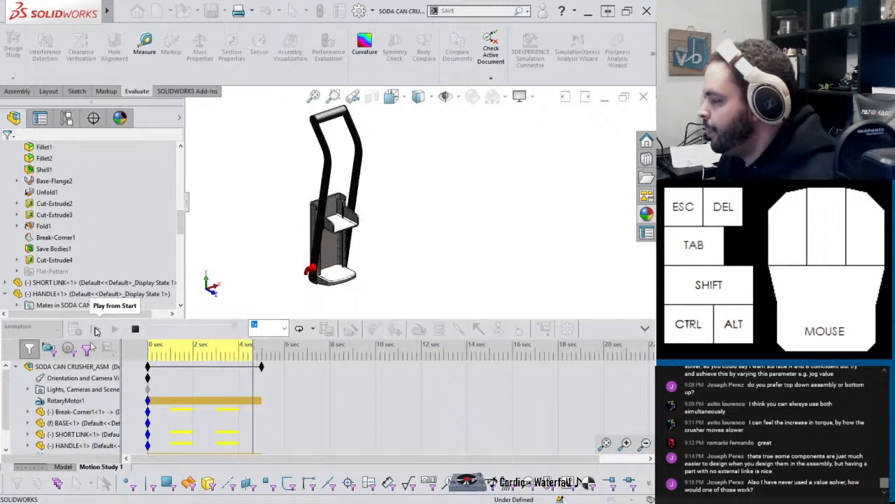
click(102, 325)
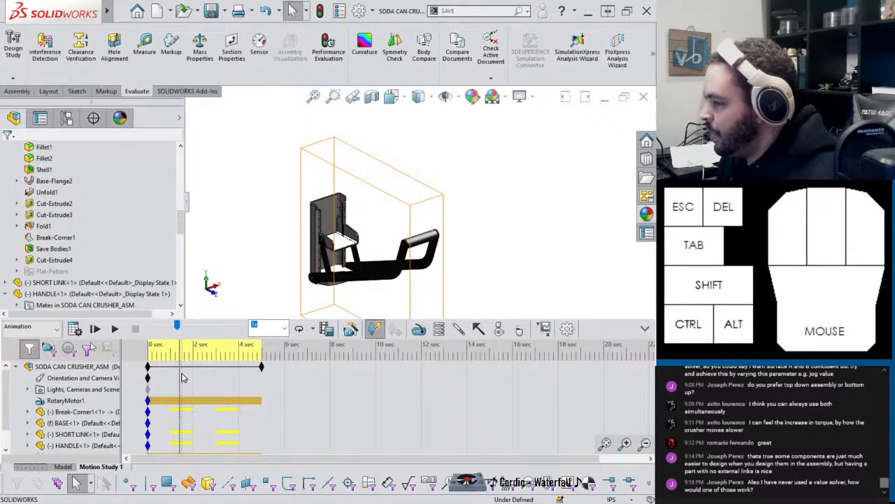
drag(180, 373, 129, 365)
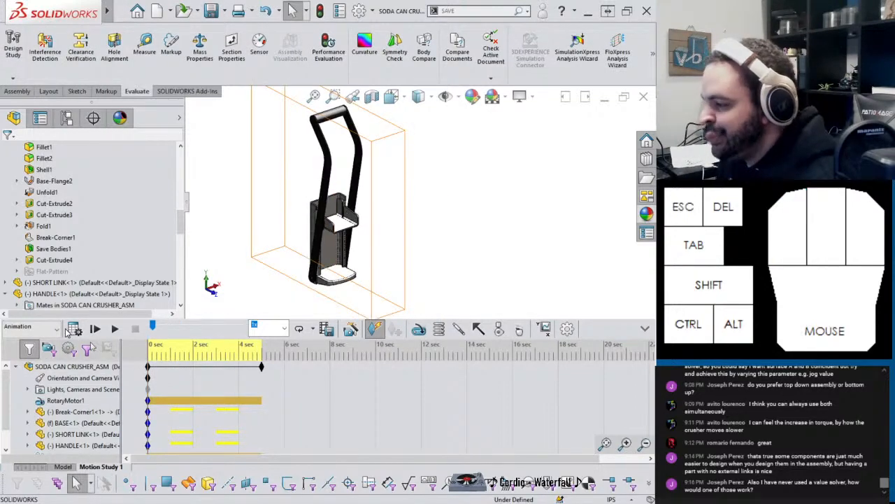
Step: Set the rotary motor's displacement to 155 deg at 2 s, 2.5 s and 3 s, and recalculate the motion study
click(66, 400)
right_click(67, 400)
click(91, 283)
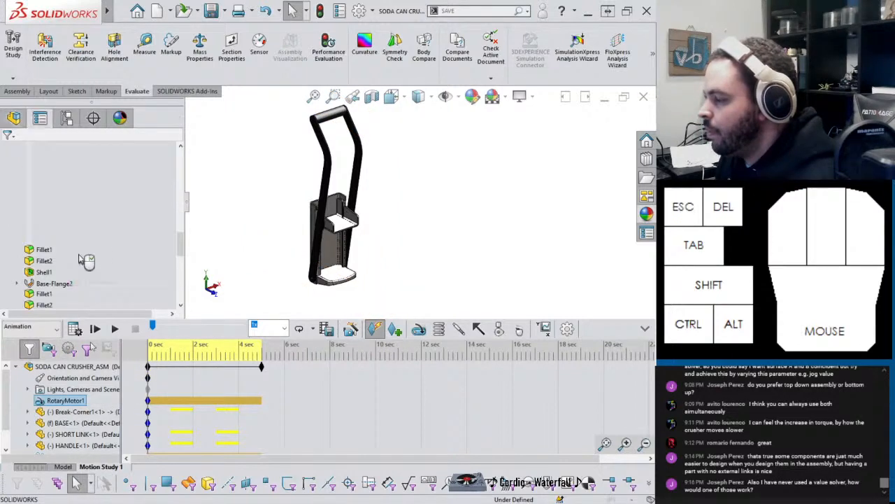
click(59, 261)
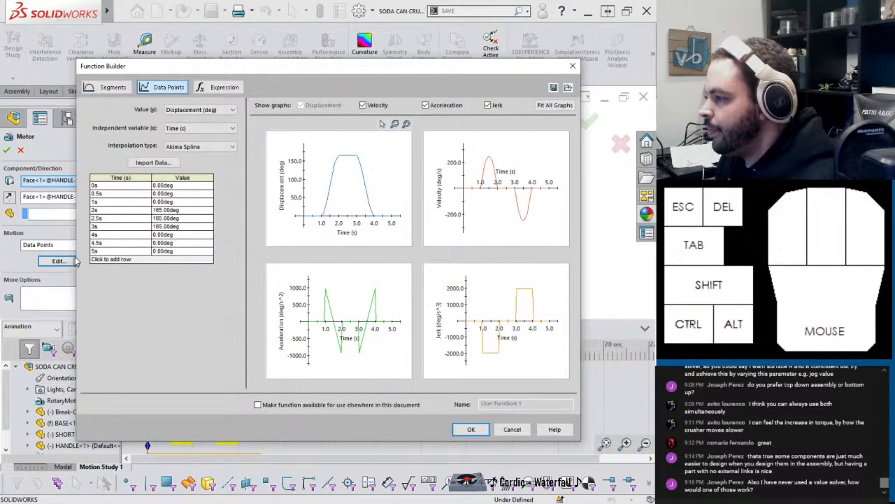
double_click(188, 227)
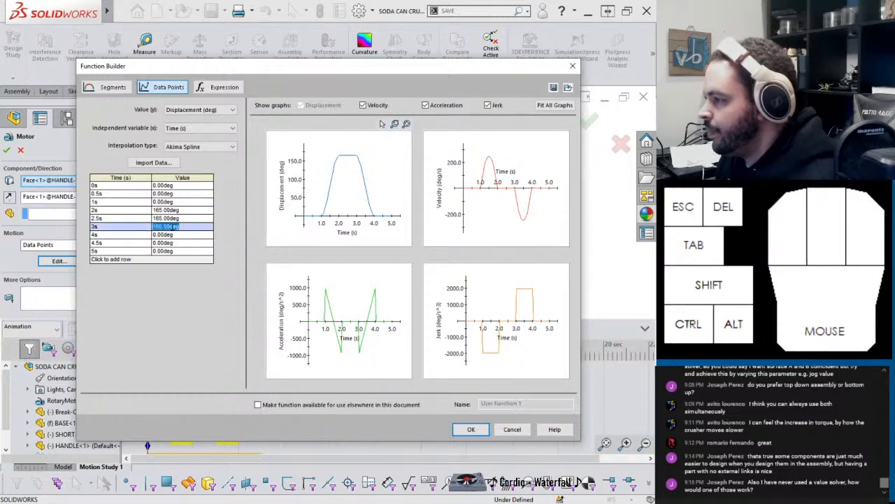
text(155)
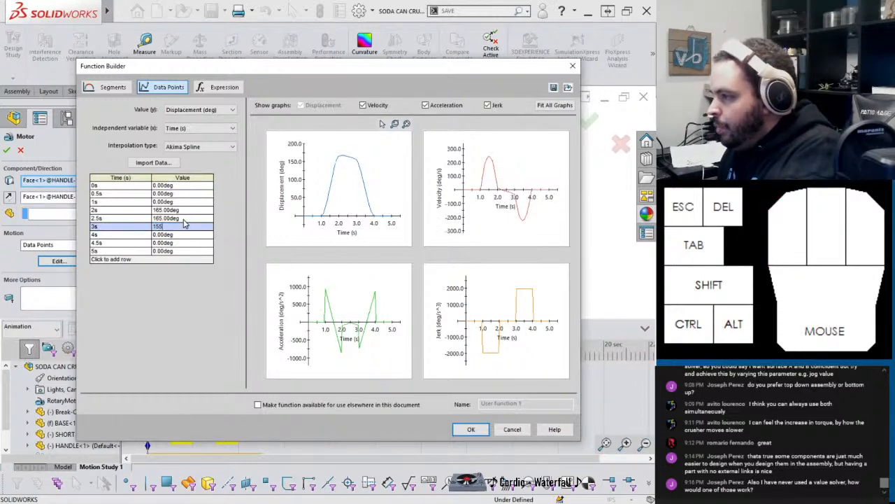
double_click(184, 218)
double_click(182, 210)
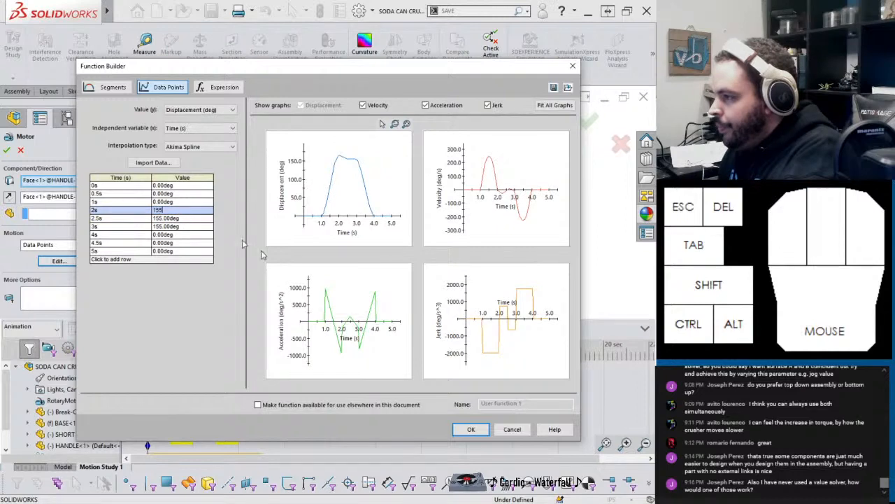
text(155)
click(470, 429)
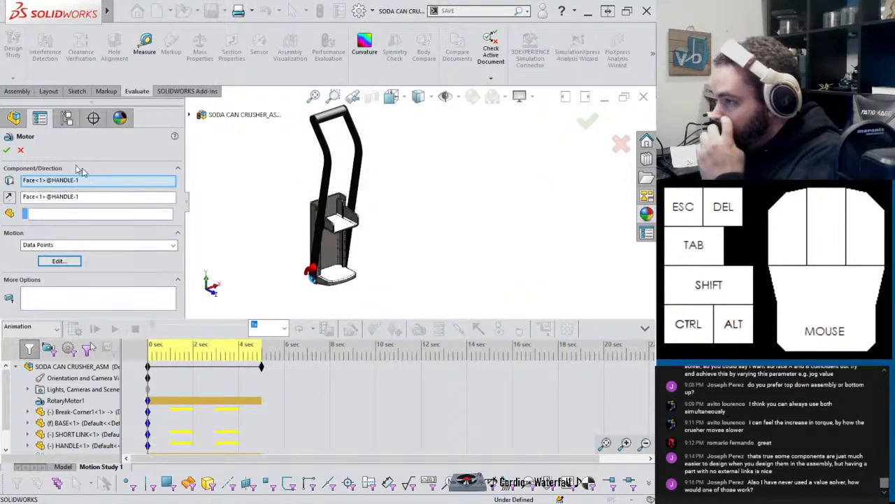
click(6, 149)
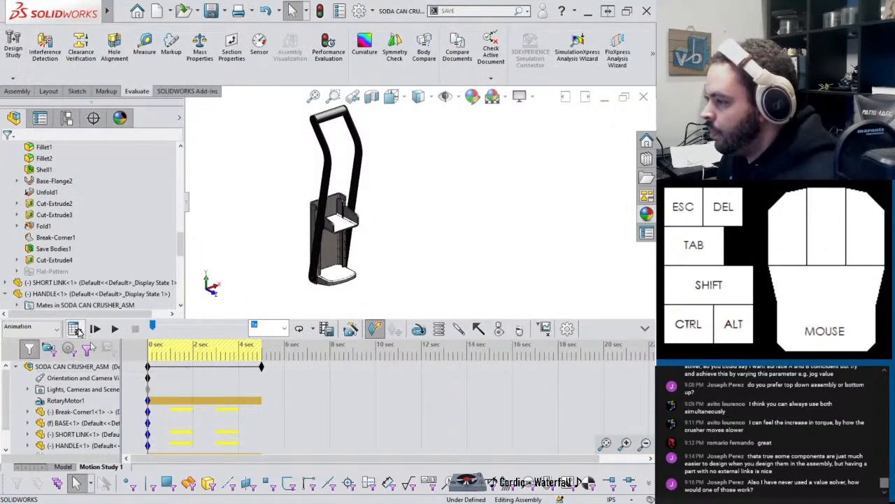
click(78, 332)
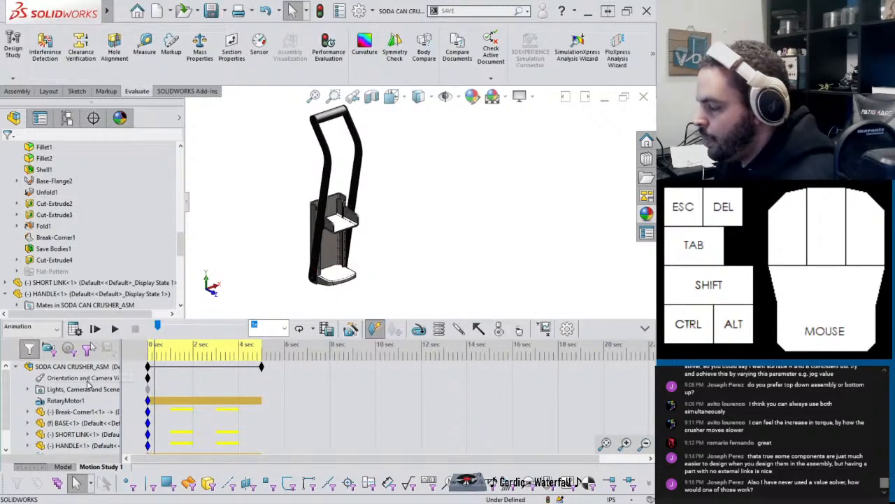
Step: Set the rotary motor's displacement to 135 deg at 2 s, 2.5 s and 3 s
right_click(63, 401)
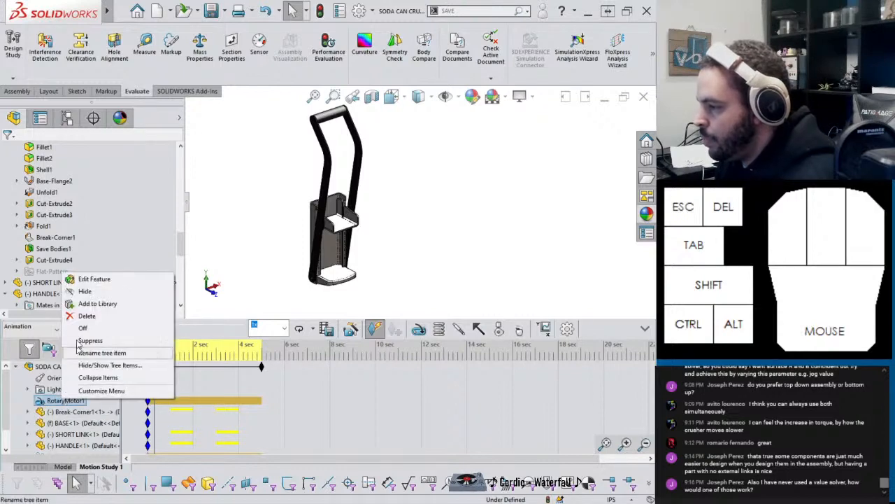
click(92, 279)
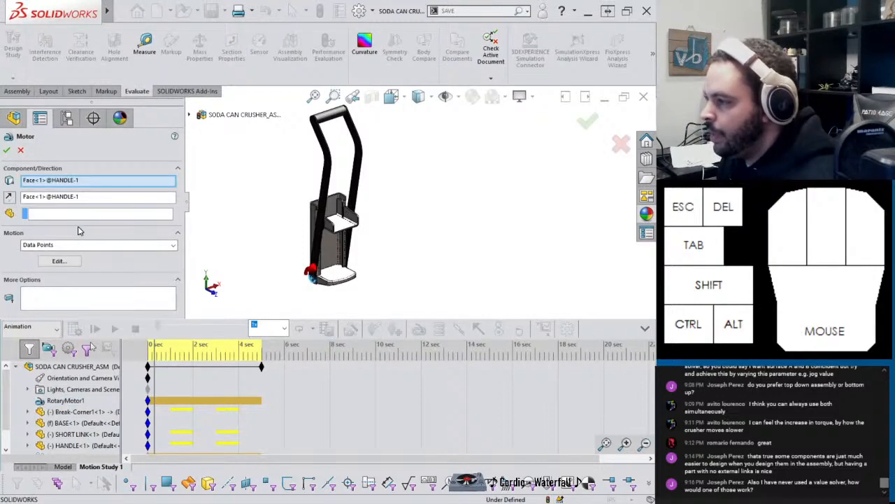
click(70, 263)
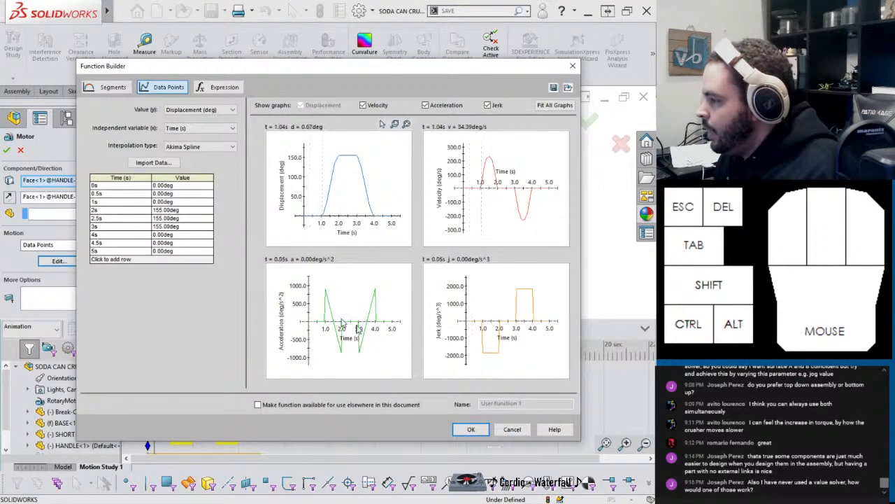
click(175, 212)
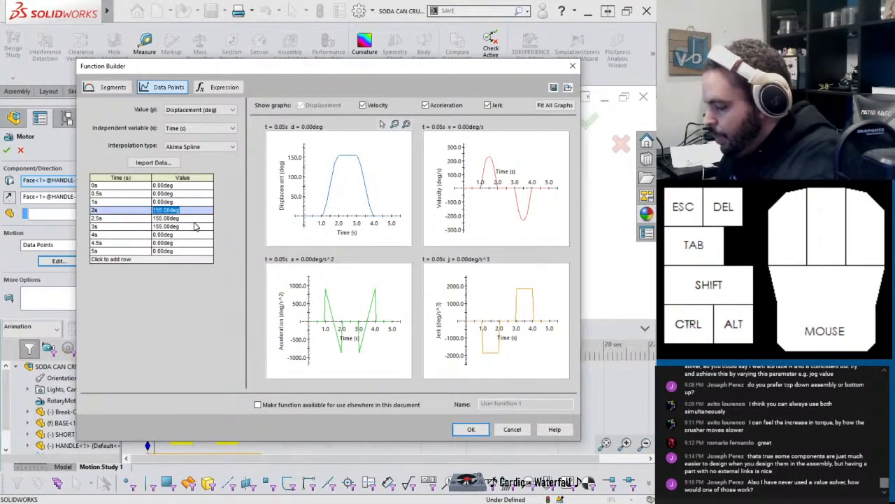
text(135)
click(192, 220)
text(135)
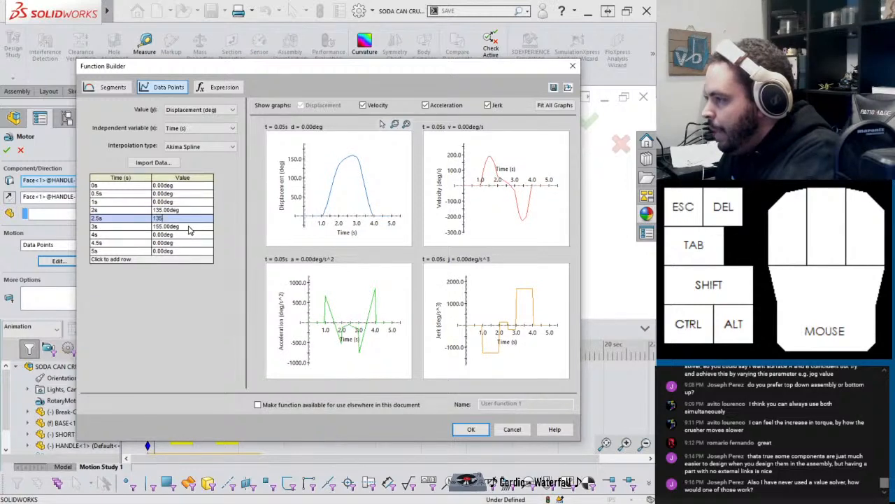
click(189, 226)
text(135)
key(Return)
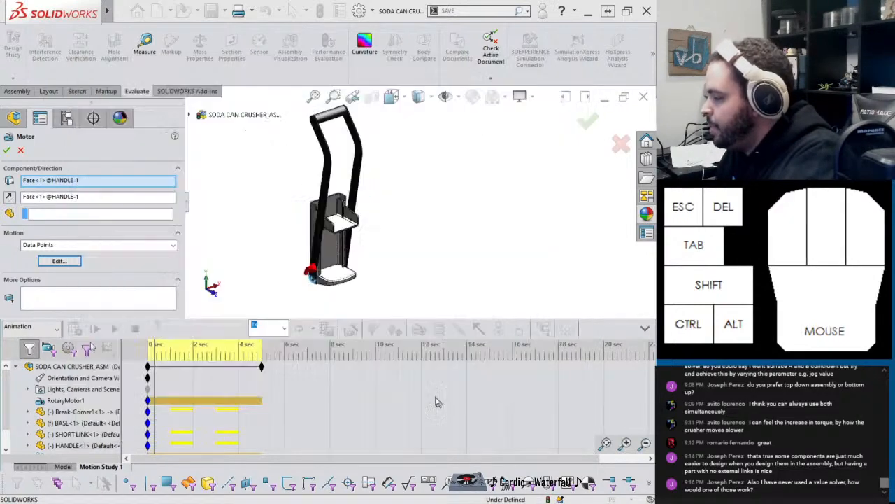
click(470, 429)
click(6, 149)
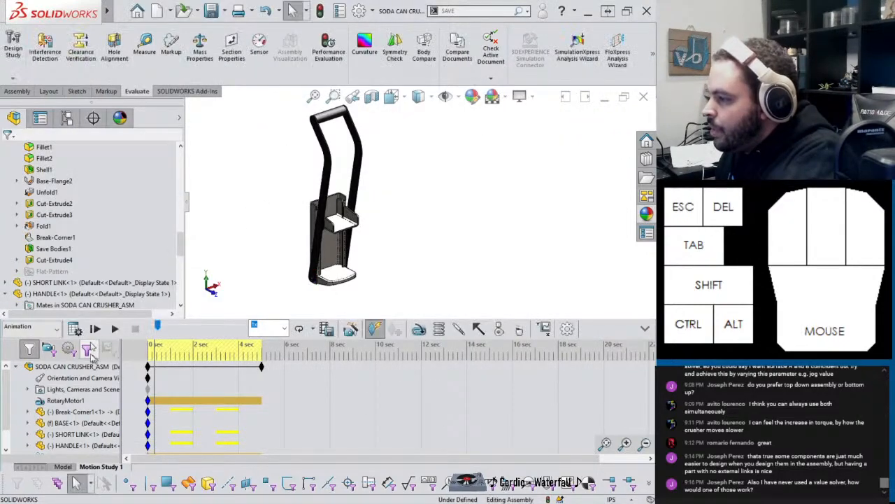
Step: Recalculate the motion study, stop the playback and move the timeline back to the start
click(75, 328)
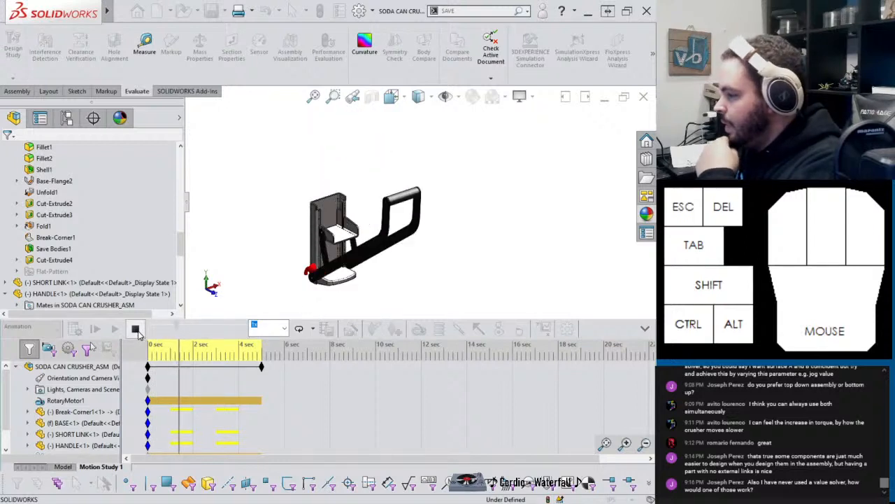
click(136, 329)
drag(200, 350, 148, 350)
Step: Set the motion study's animation to 60 frames per second and recalculate it
click(566, 329)
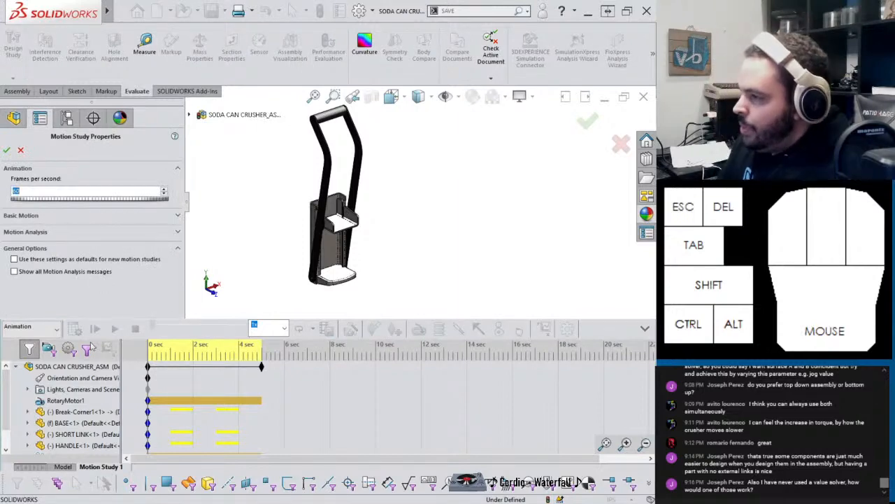
click(6, 151)
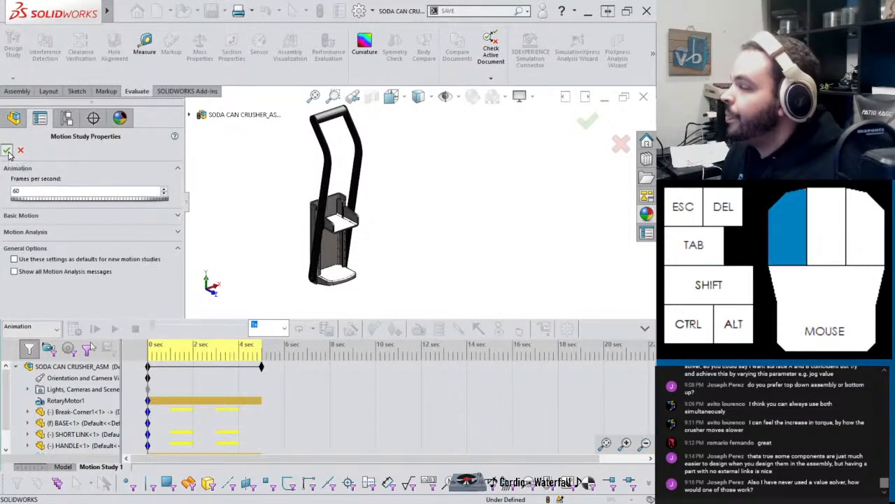
click(75, 329)
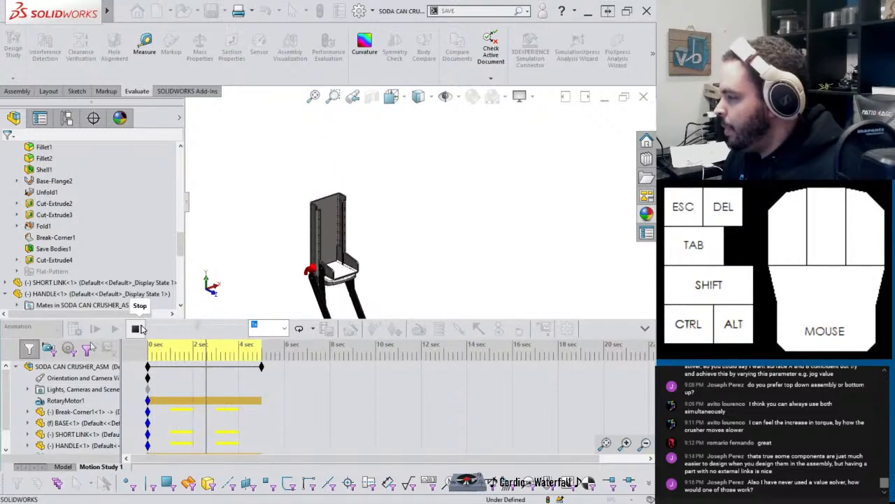
Step: Stop the playback, hide the rotary motor's arrow symbol in the graphics area and replay the motion study
click(139, 329)
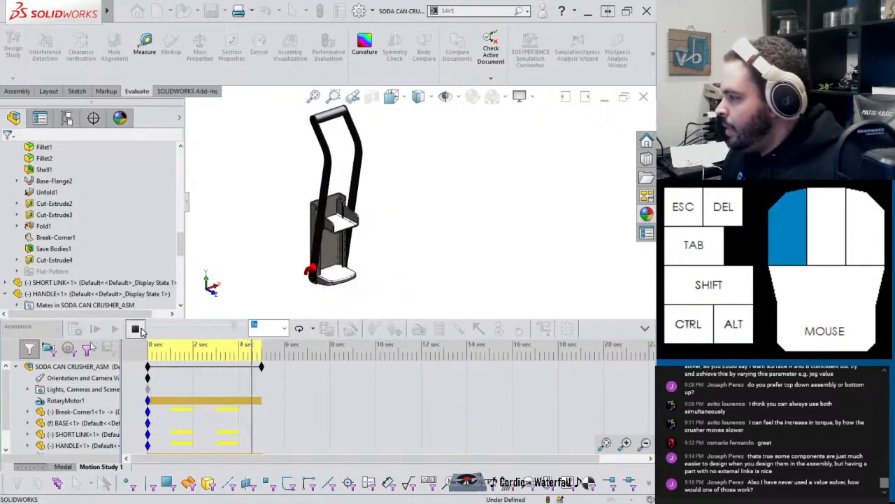
drag(253, 353, 167, 353)
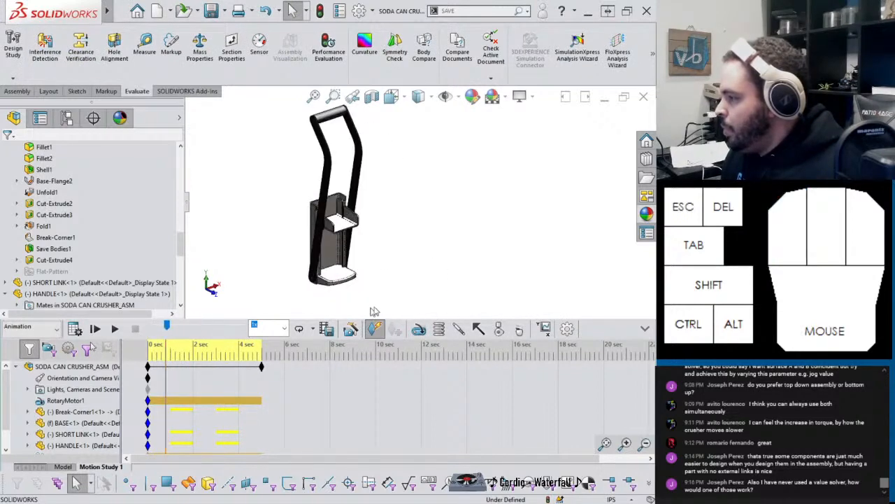
click(448, 97)
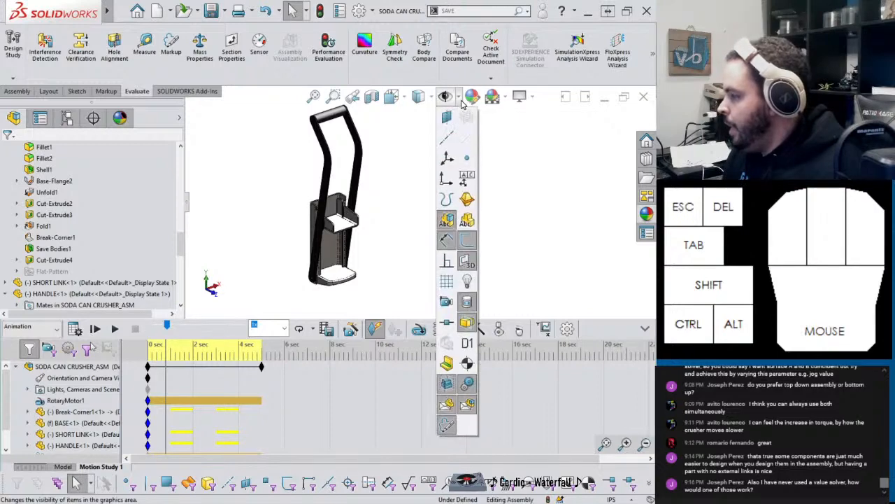
click(470, 387)
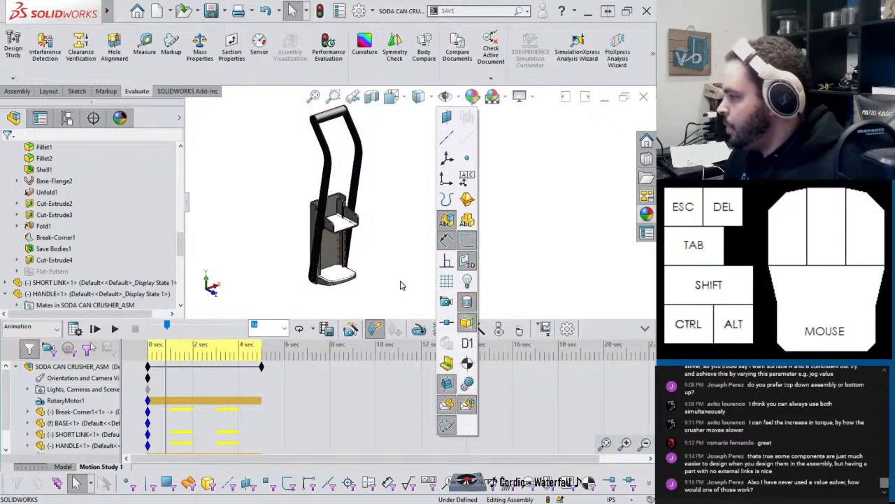
click(103, 330)
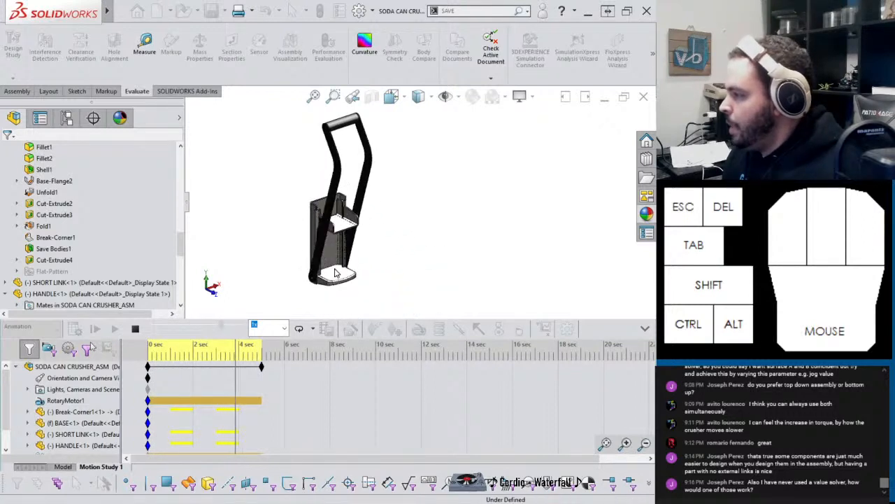
click(135, 328)
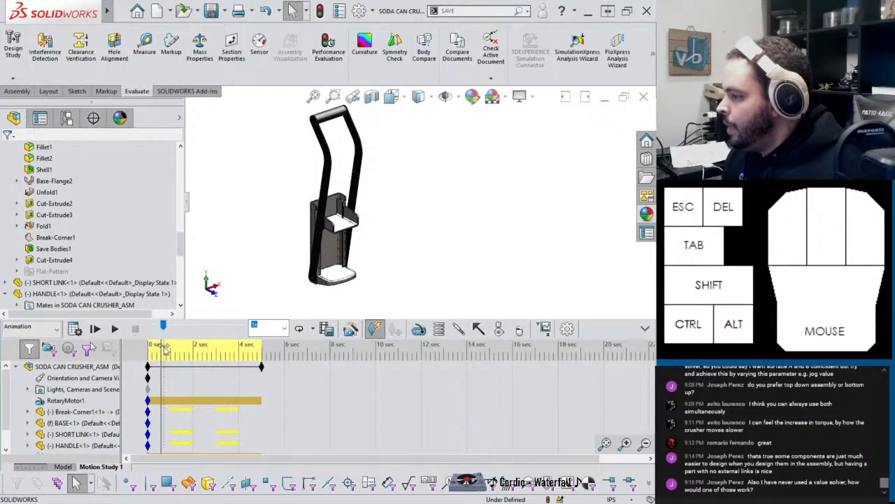
Step: With the timeline moved to about 2 s, set the assembly display to Tangent Edges Removed
drag(159, 353, 198, 353)
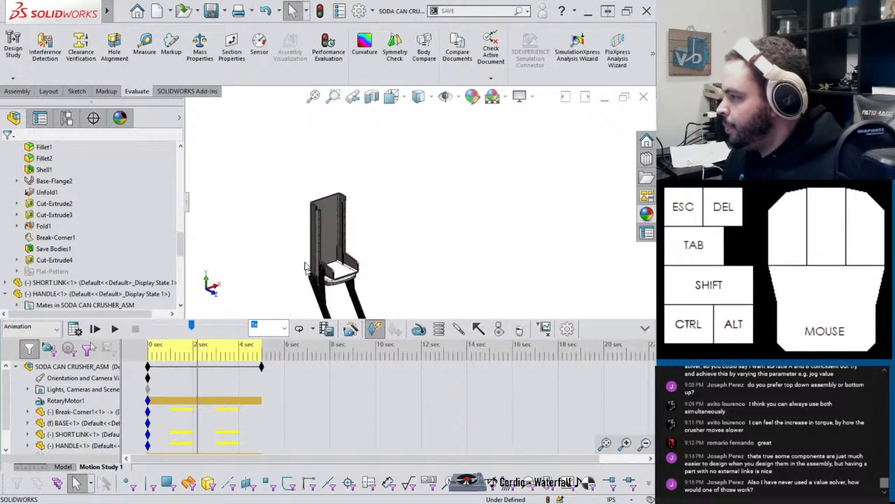
click(159, 11)
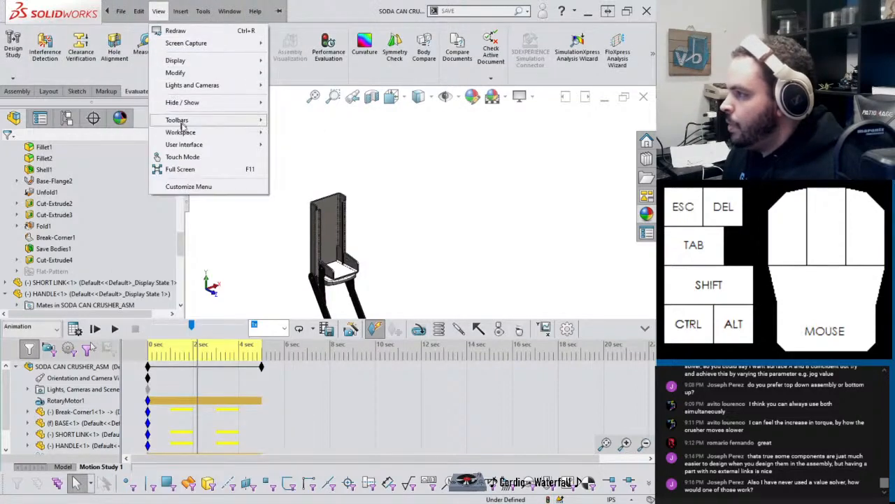
mouse_move(186, 64)
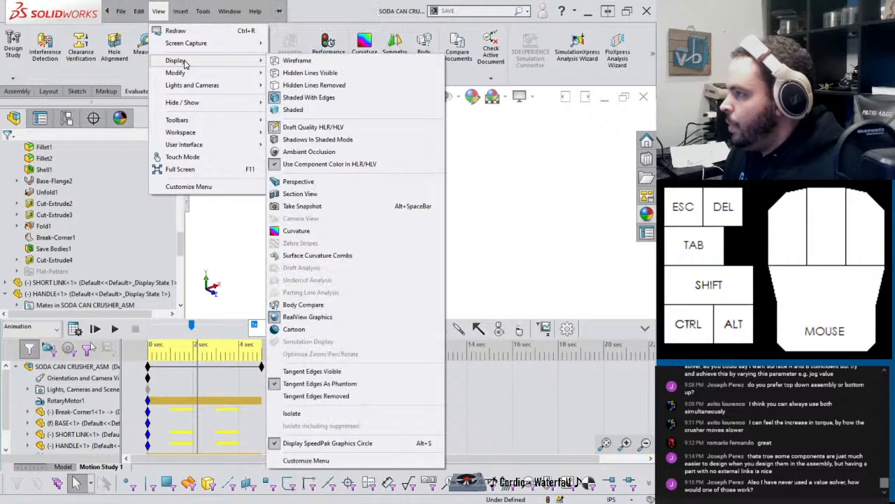
click(321, 396)
click(388, 308)
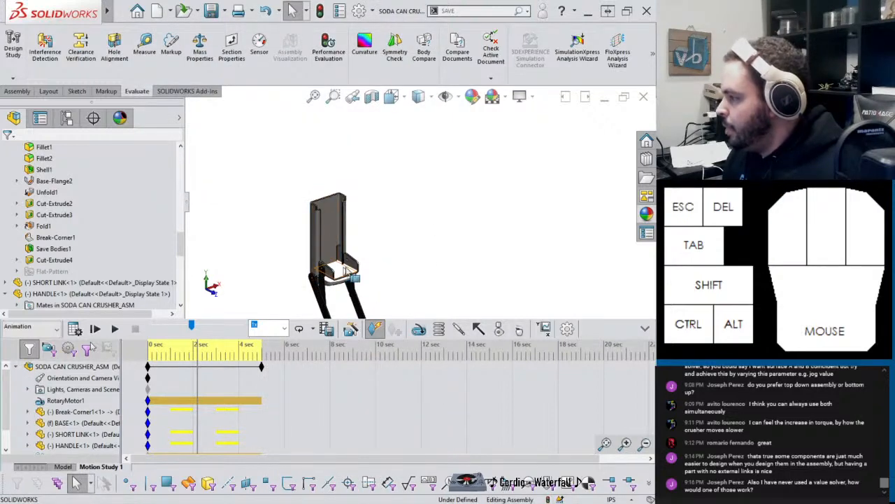
Step: Collapse the feature tree to enlarge the view, play and stop the animation, and return the timeline to 0 s
click(186, 204)
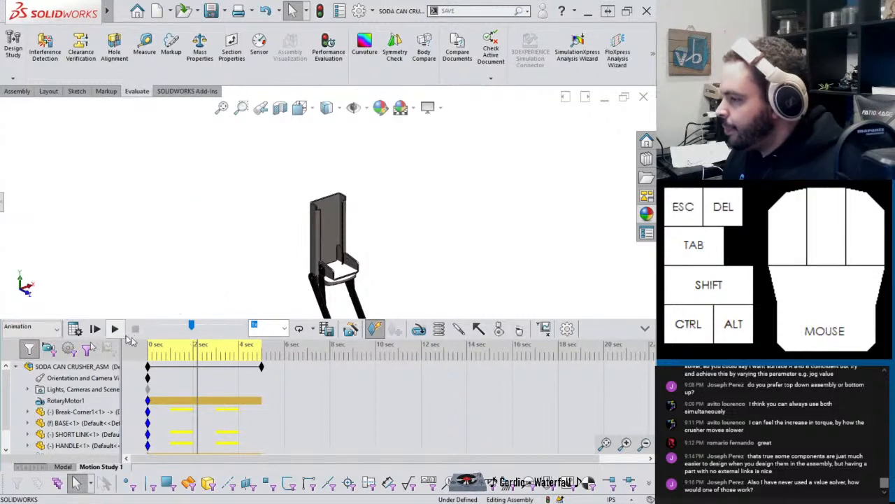
click(114, 329)
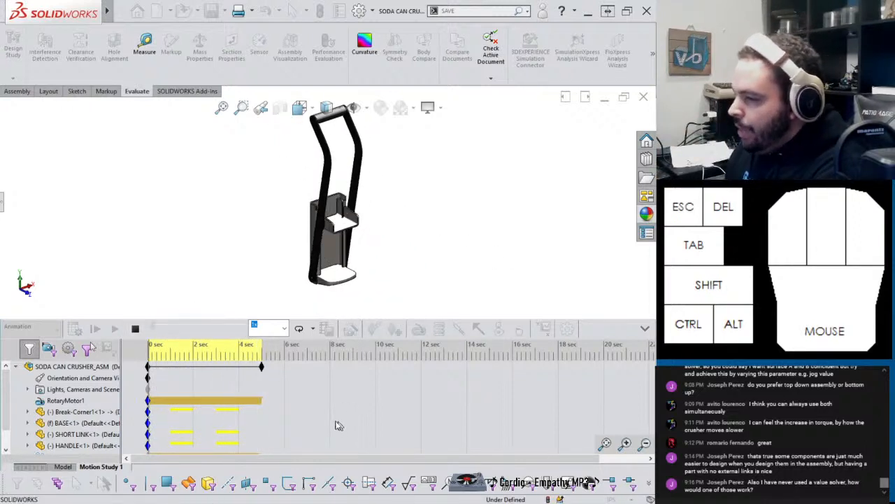
click(135, 328)
click(167, 348)
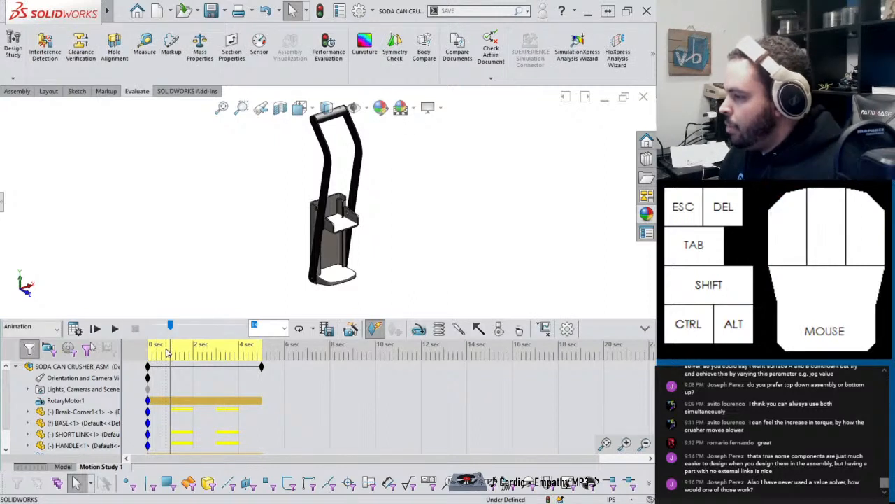
click(165, 347)
drag(165, 348, 149, 348)
Step: Replace the view orientation key at 0 s with a smaller, higher-placed view that leaves room for the handle's full swing
ctrl+scroll(304, 232, down, 4)
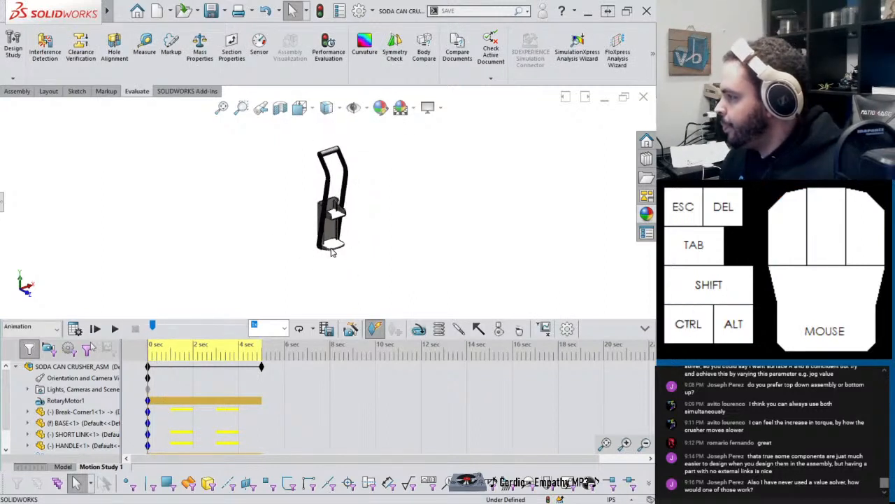
ctrl+middle_drag(335, 245, 334, 218)
right_click(148, 378)
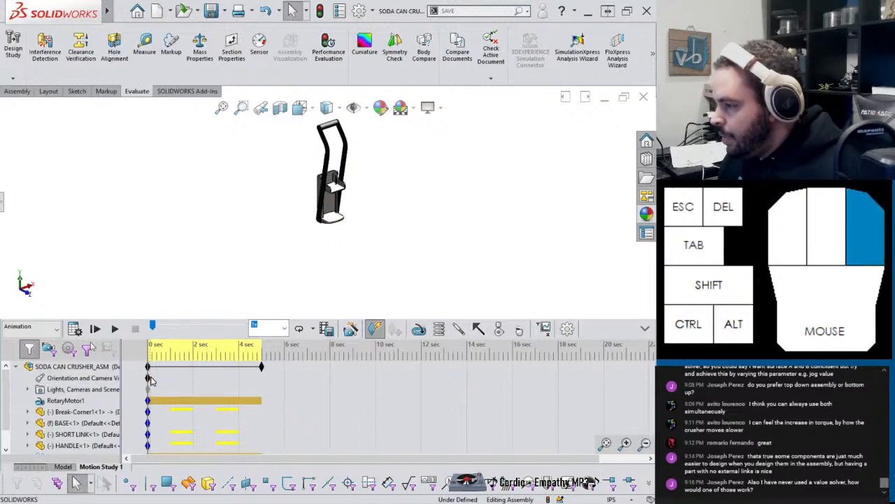
click(178, 421)
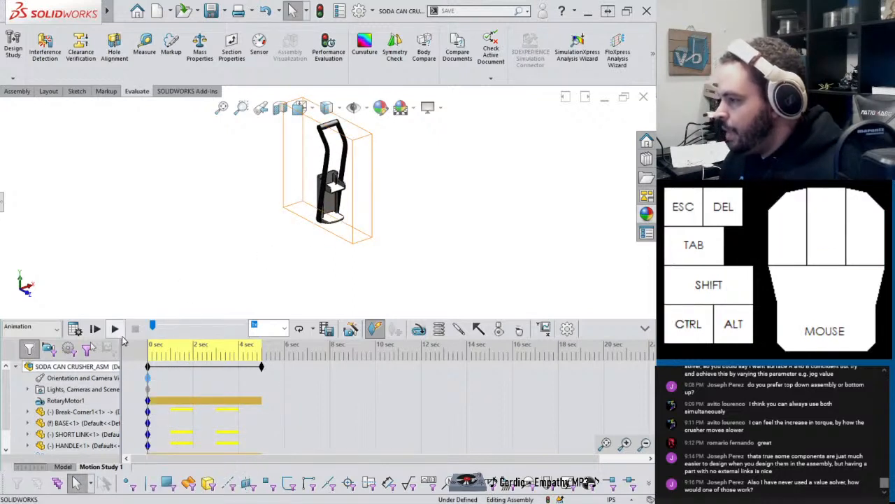
Step: Play the animation to check the new framing, stop it and move the timeline back to the start
click(117, 330)
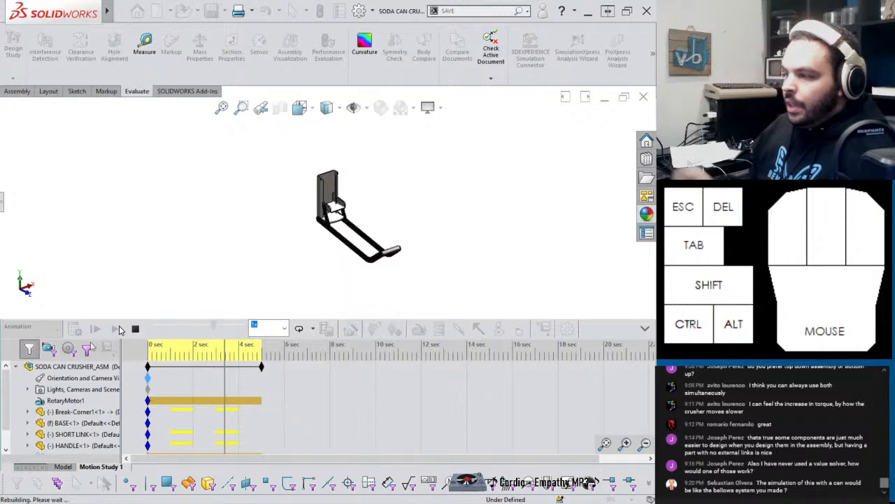
click(135, 329)
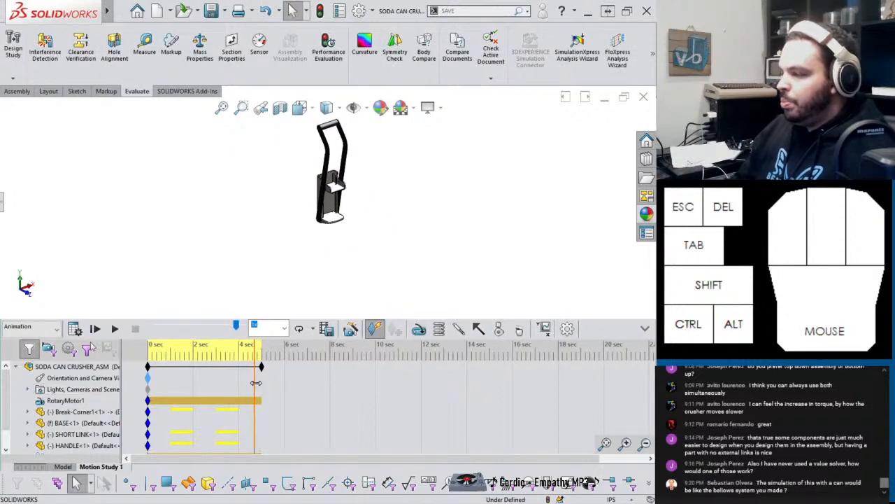
drag(256, 389, 135, 380)
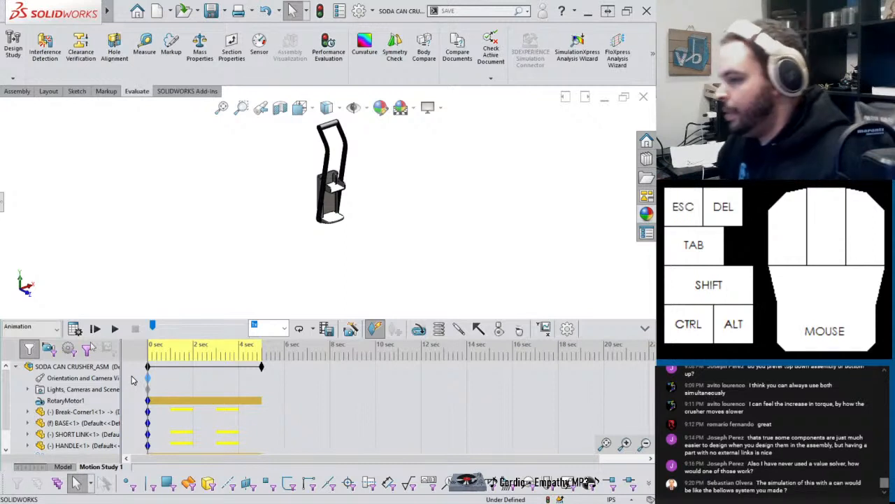
Step: Start saving the animation to a file, choosing the MP4 video format and 60 frames per second
click(324, 334)
drag(326, 124, 218, 142)
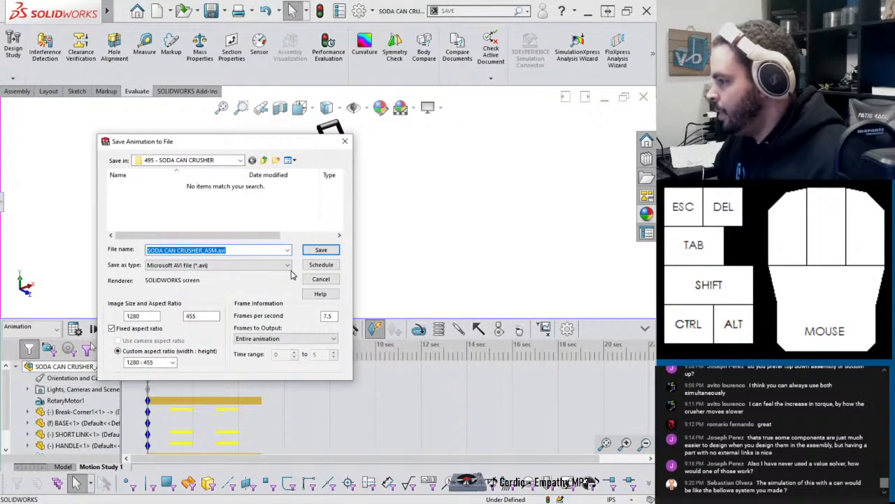
click(287, 266)
click(226, 297)
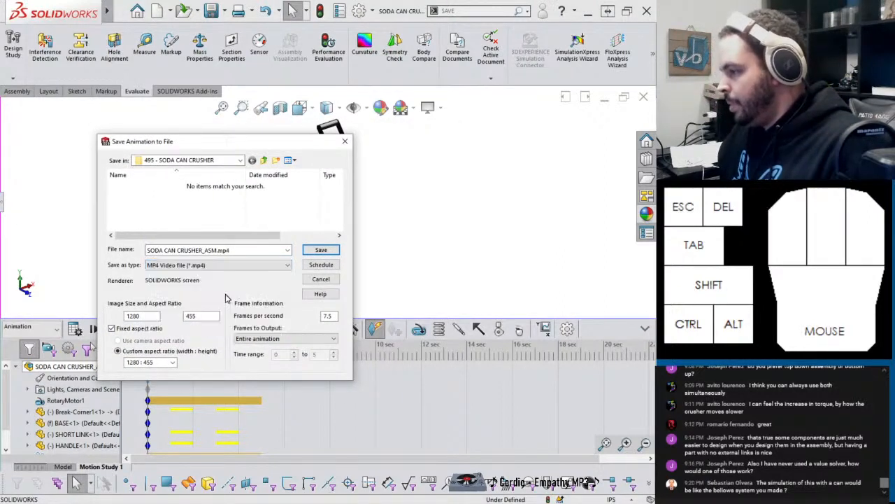
double_click(330, 318)
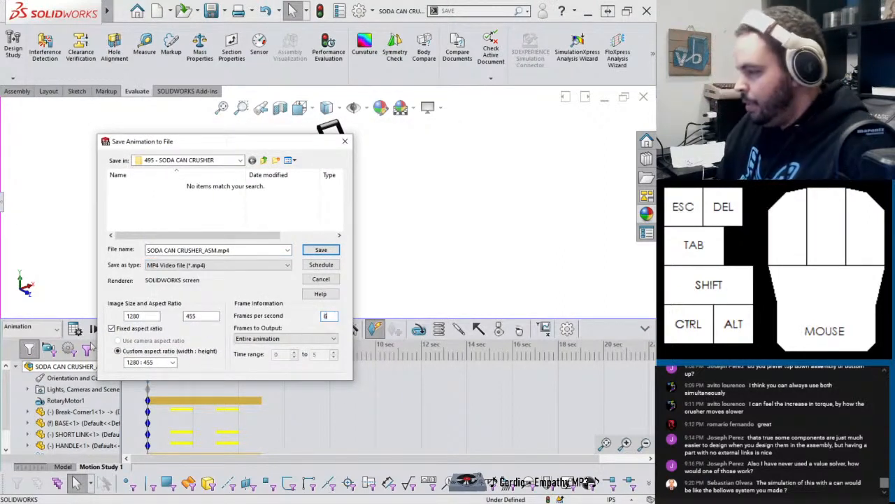
Step: Set the video's aspect ratio to 1:1 and its size to 3600 by 3600, and save it as SODA CAN CRUSHER_ASM.mp4
click(173, 363)
click(162, 383)
drag(245, 142, 228, 118)
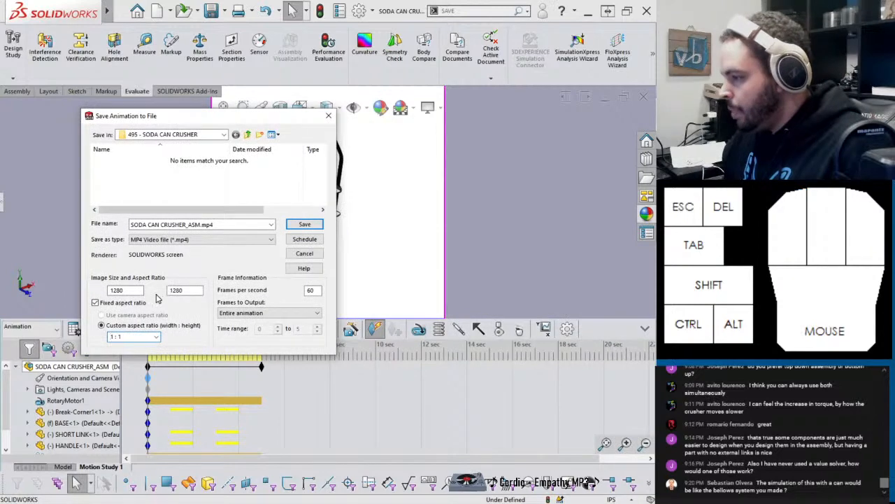
click(133, 292)
drag(133, 292, 93, 291)
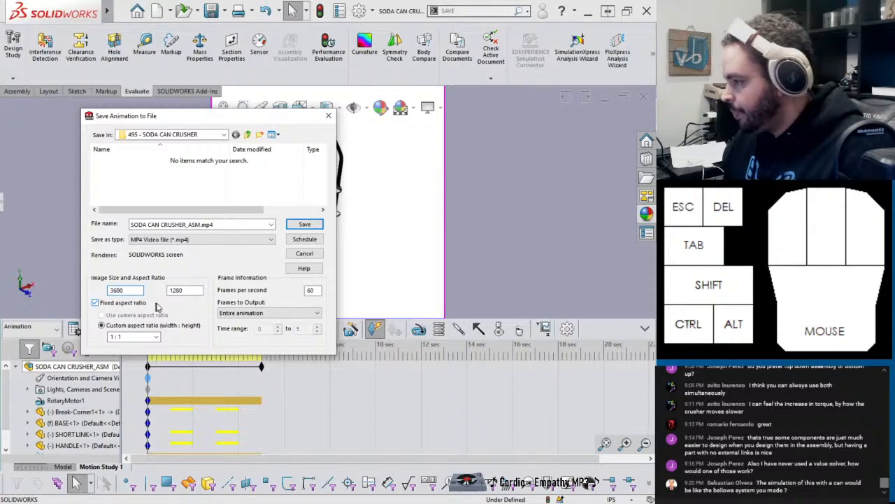
drag(222, 119, 518, 111)
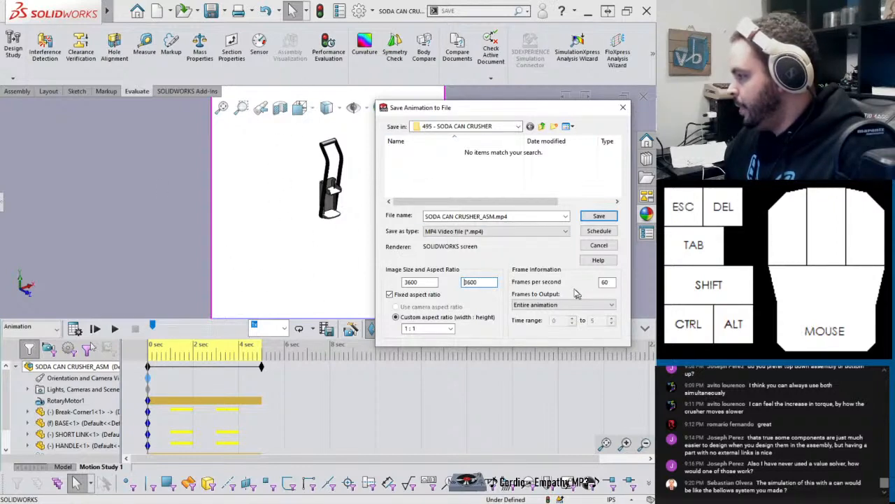
click(599, 216)
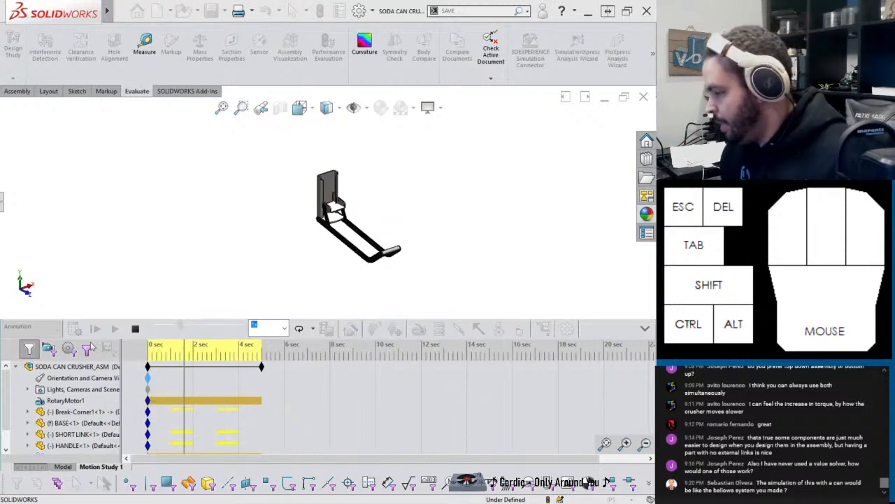
Step: Switch to Firefox and copy the Discord link from the VirtualFlat Linktree page, followed by the page's own address
mouse_move(239, 503)
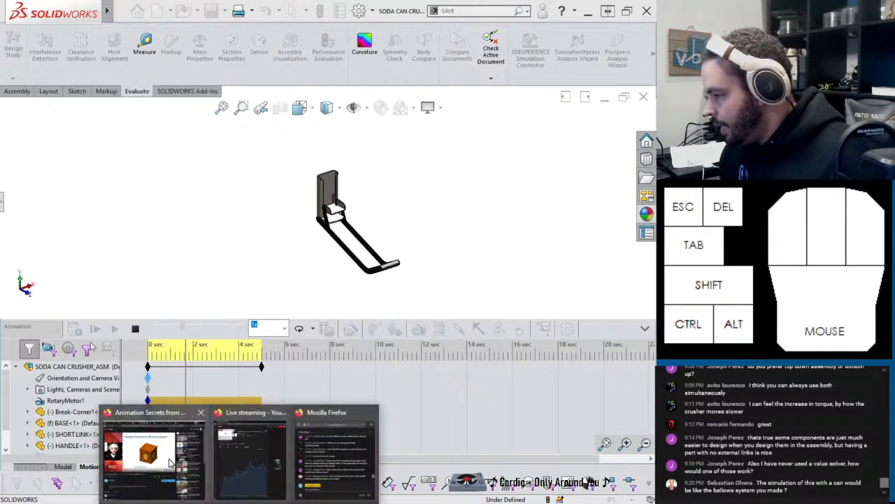
click(150, 451)
click(159, 8)
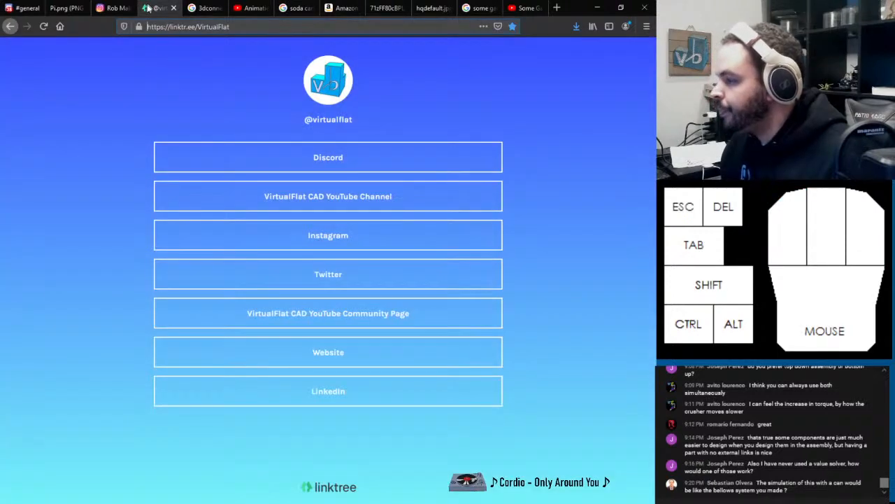
right_click(260, 156)
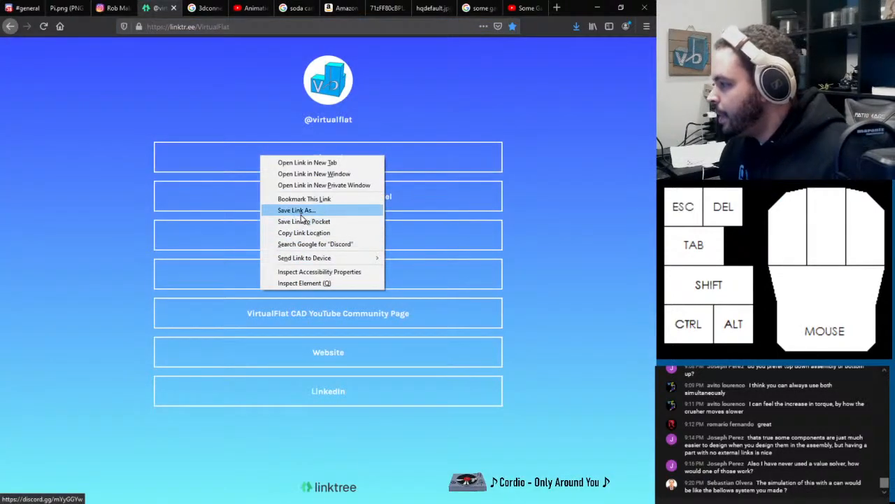
click(304, 232)
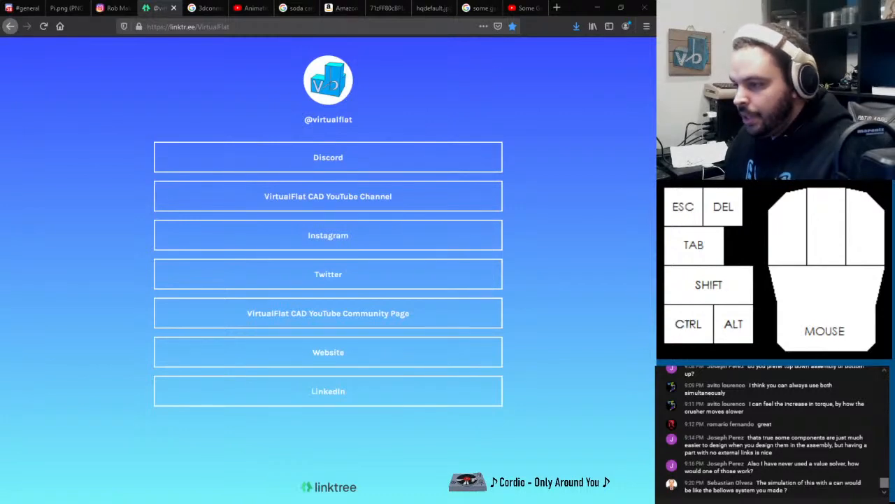
click(266, 27)
key(ctrl+c)
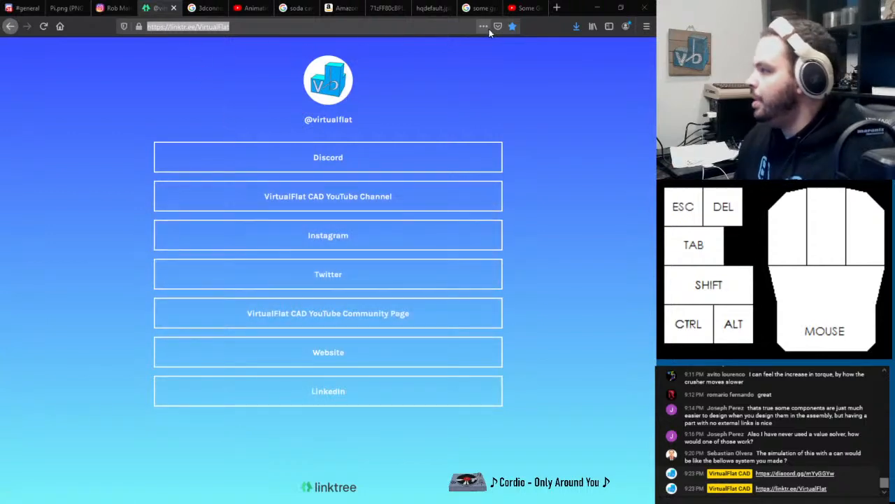
Step: Look through the general channel of the VirtualFlatCAD Discord server and open its memes channel
click(27, 8)
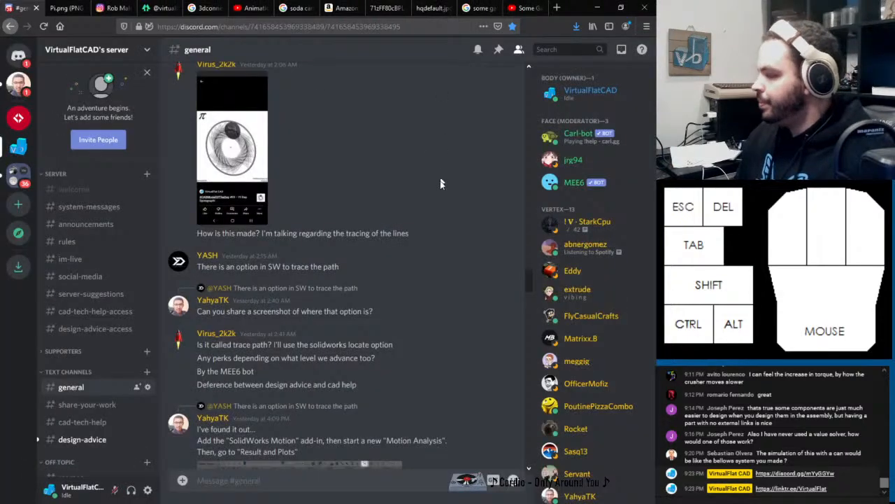
scroll(242, 246, down, 5)
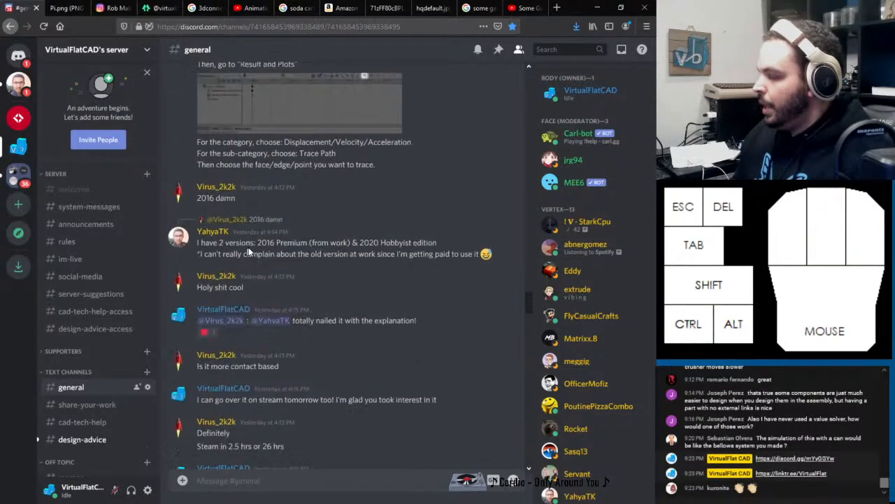
scroll(283, 294, down, 3)
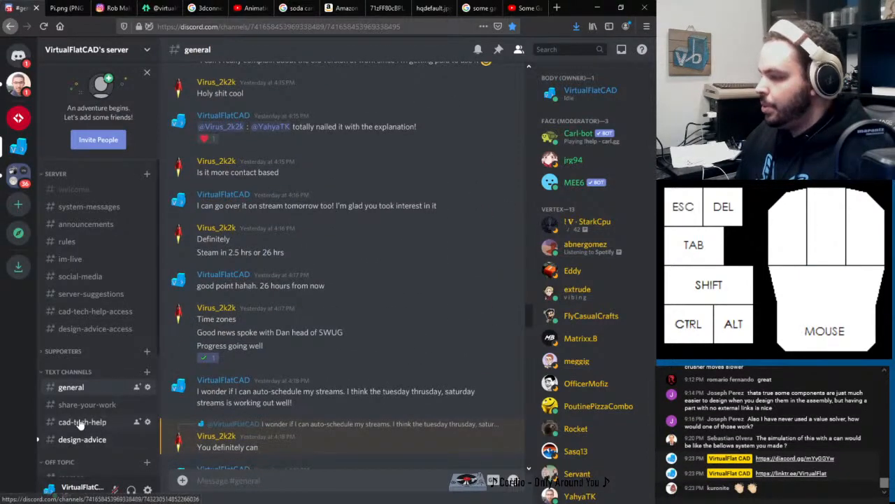
scroll(80, 424, down, 2)
click(76, 350)
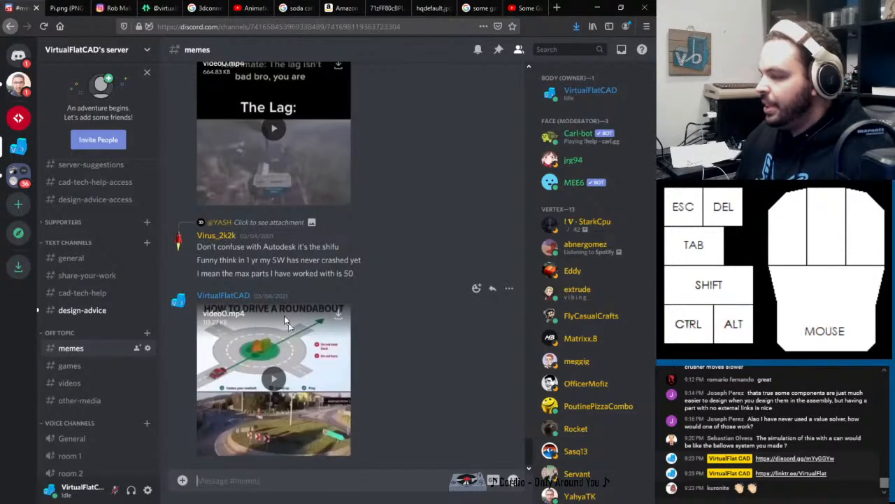
Step: Read the latest posts in the server's design-advice channel, and return to SOLIDWORKS
click(79, 312)
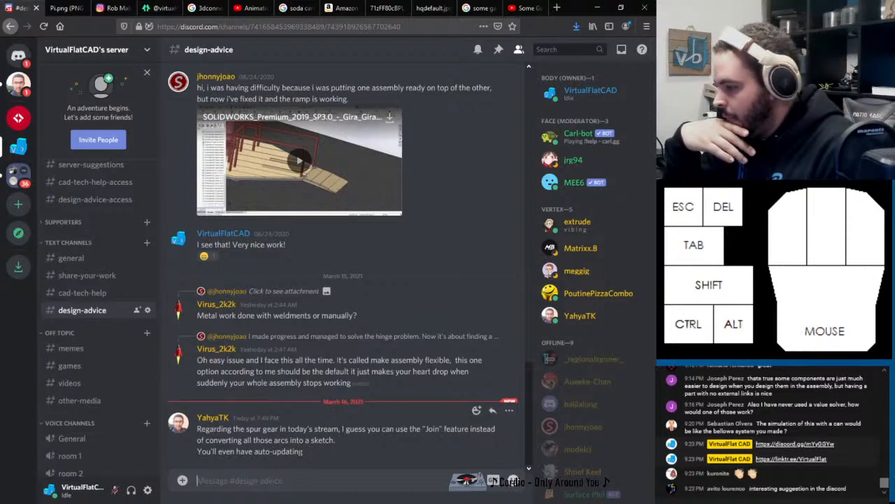
click(596, 7)
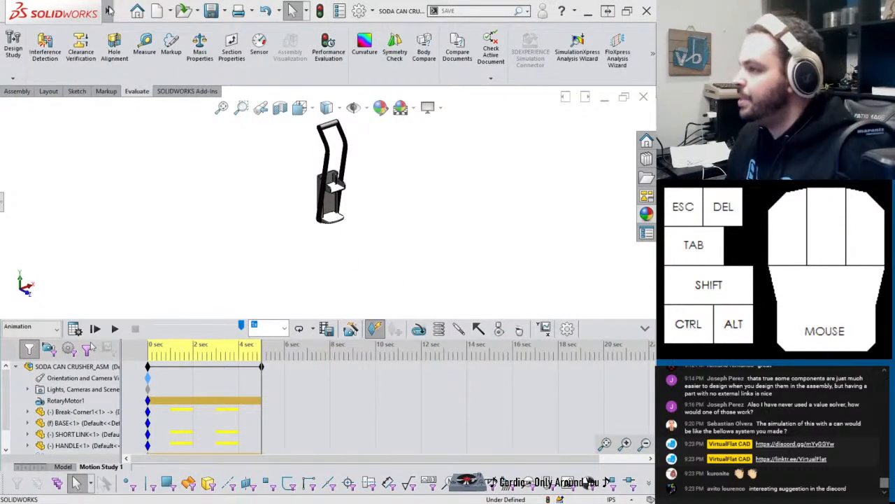
Step: Open the folder containing the SODA CAN CRUSHER_ASM assembly and play SODA CAN CRUSHER_ASM.mp4 with Windows Media Player
mouse_move(112, 14)
click(229, 12)
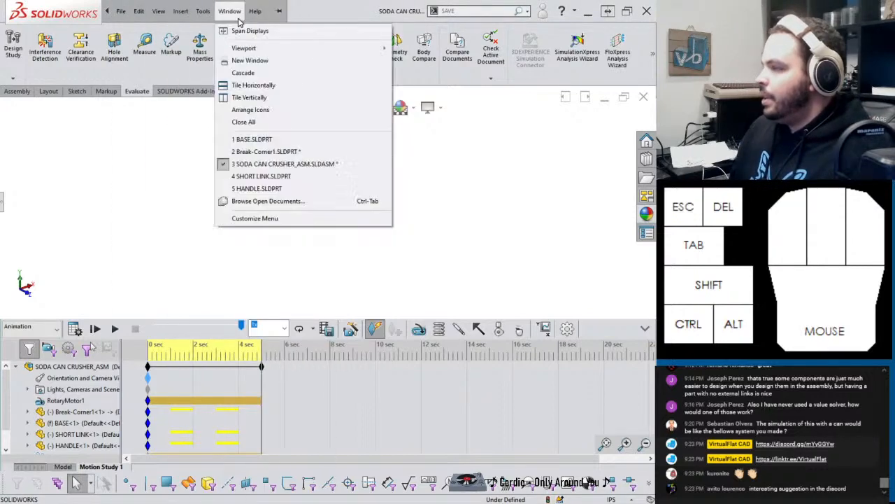
click(371, 163)
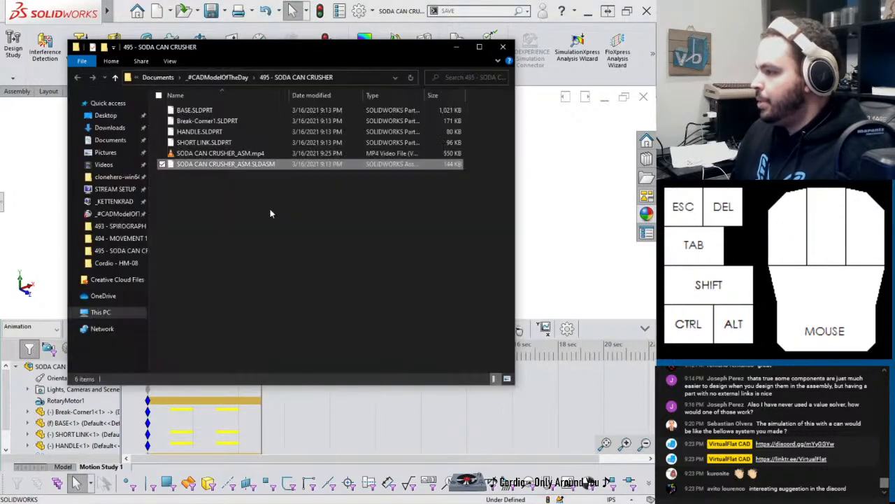
right_click(241, 154)
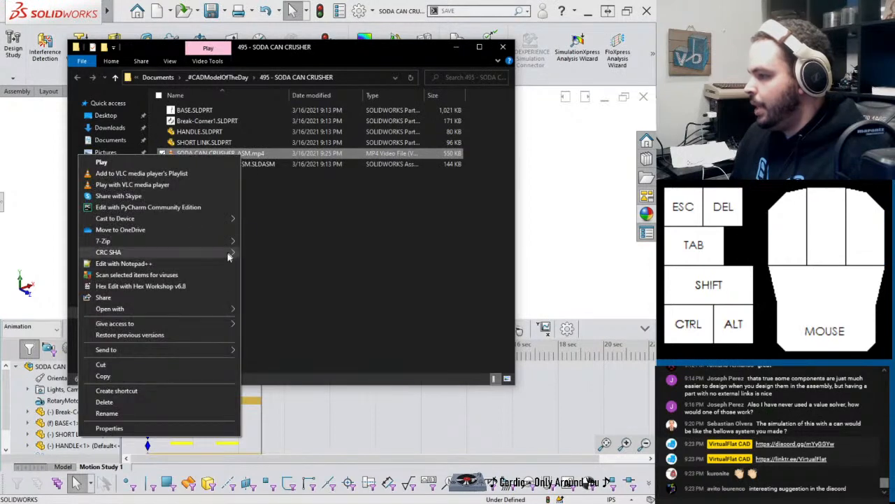
mouse_move(203, 305)
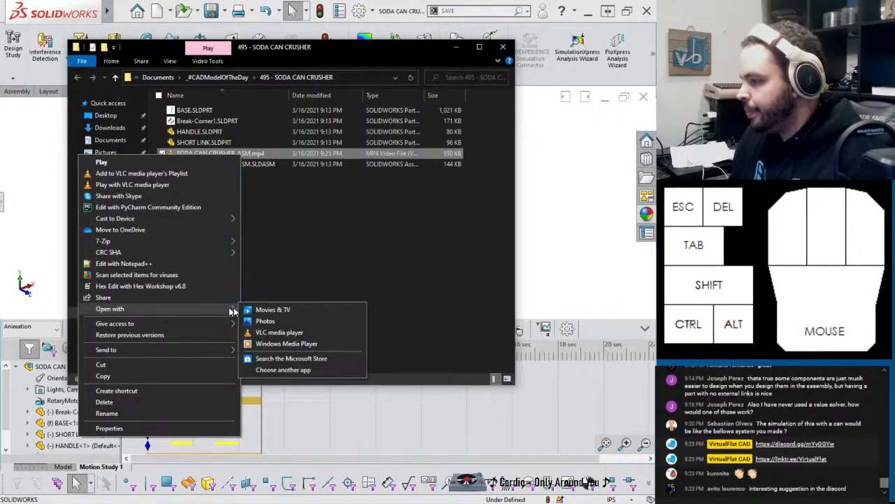
click(270, 344)
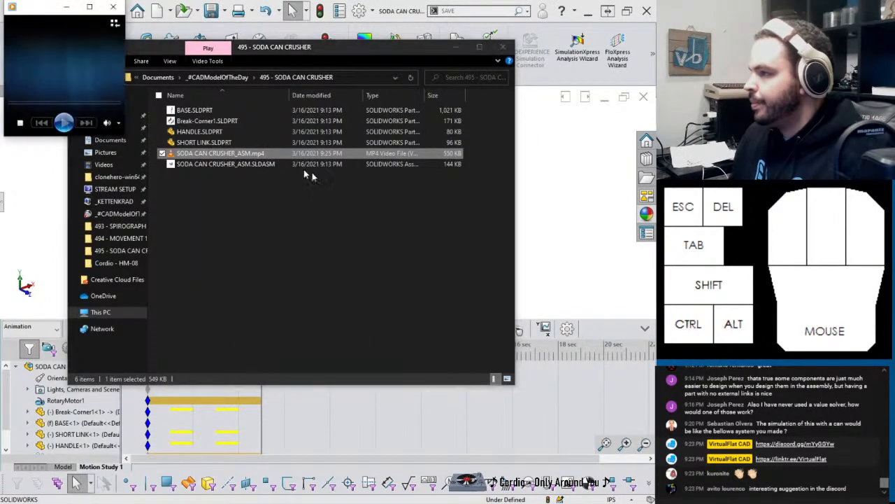